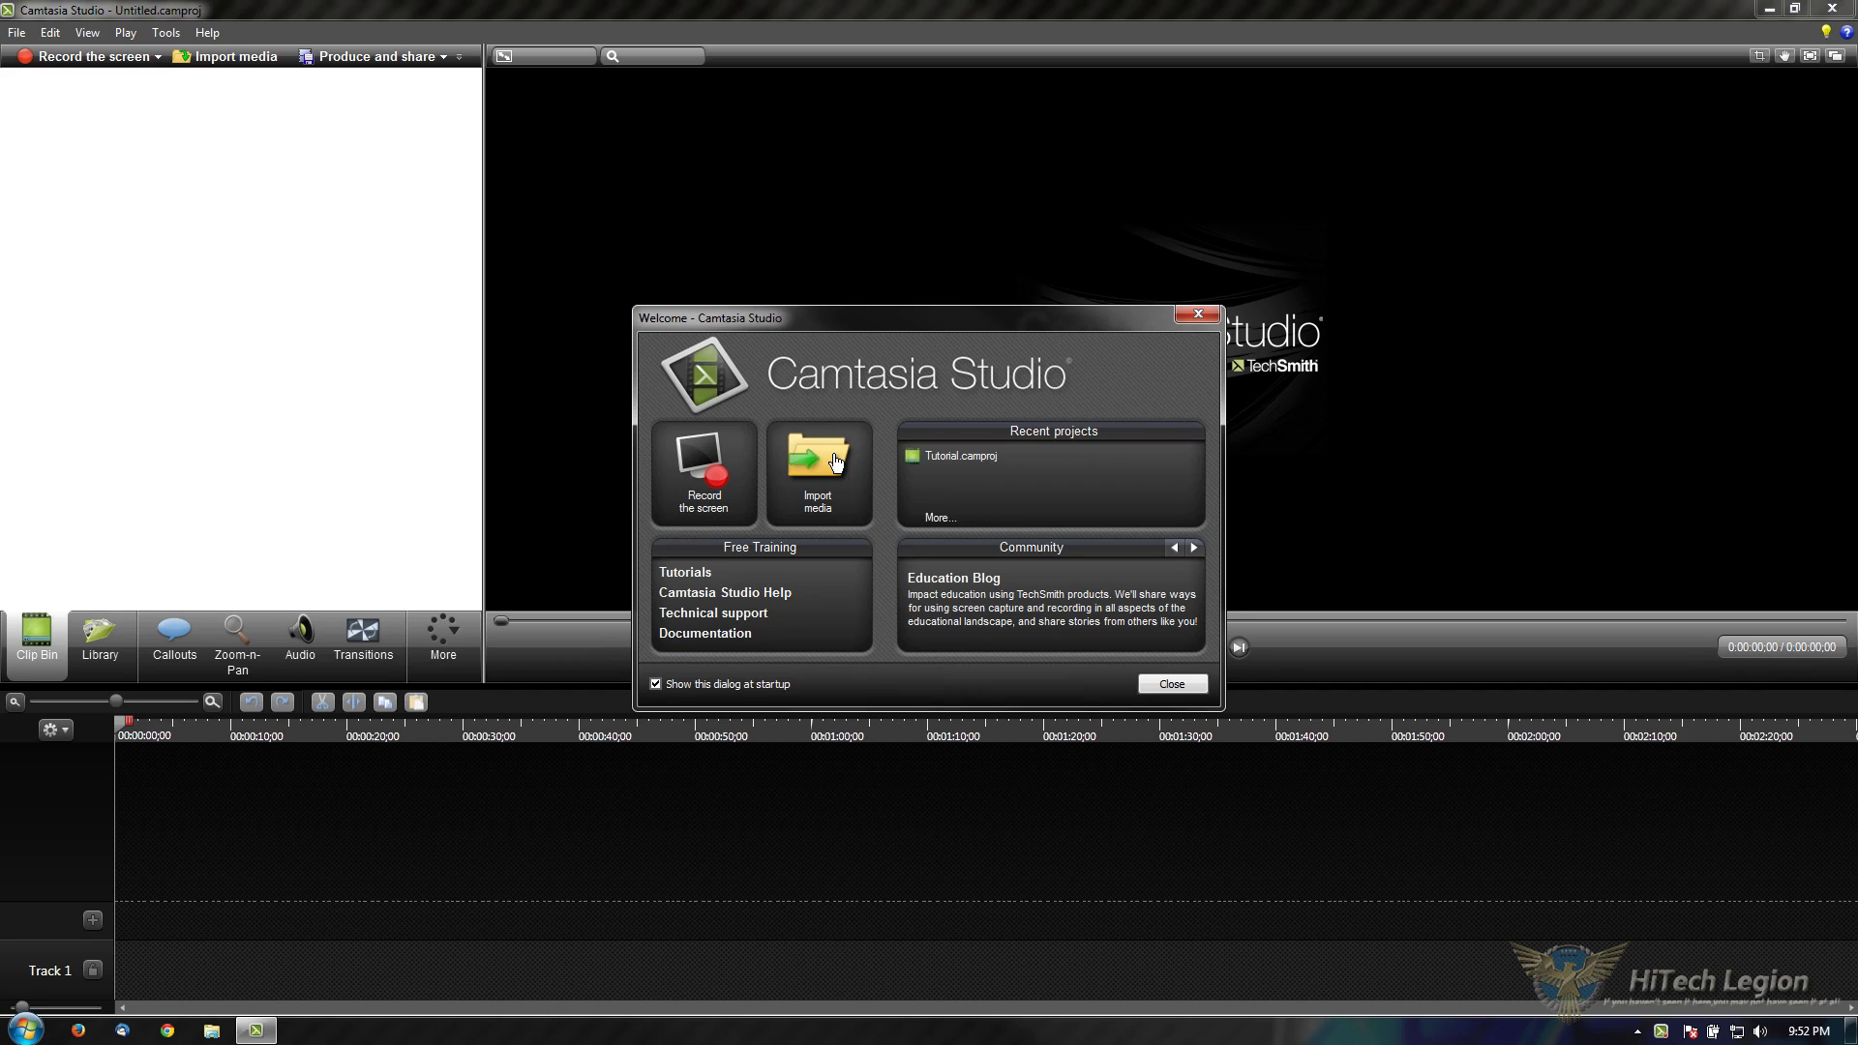
# Step: Import the four clips IMGP0199.AVI, IMGP0201.AVI, IMGP0202.AVI and IMGP0203.AVI from the AutoX folder into the project
pyautogui.click(835, 462)
pyautogui.moveTo(654, 350); pyautogui.dragTo(250, 139)
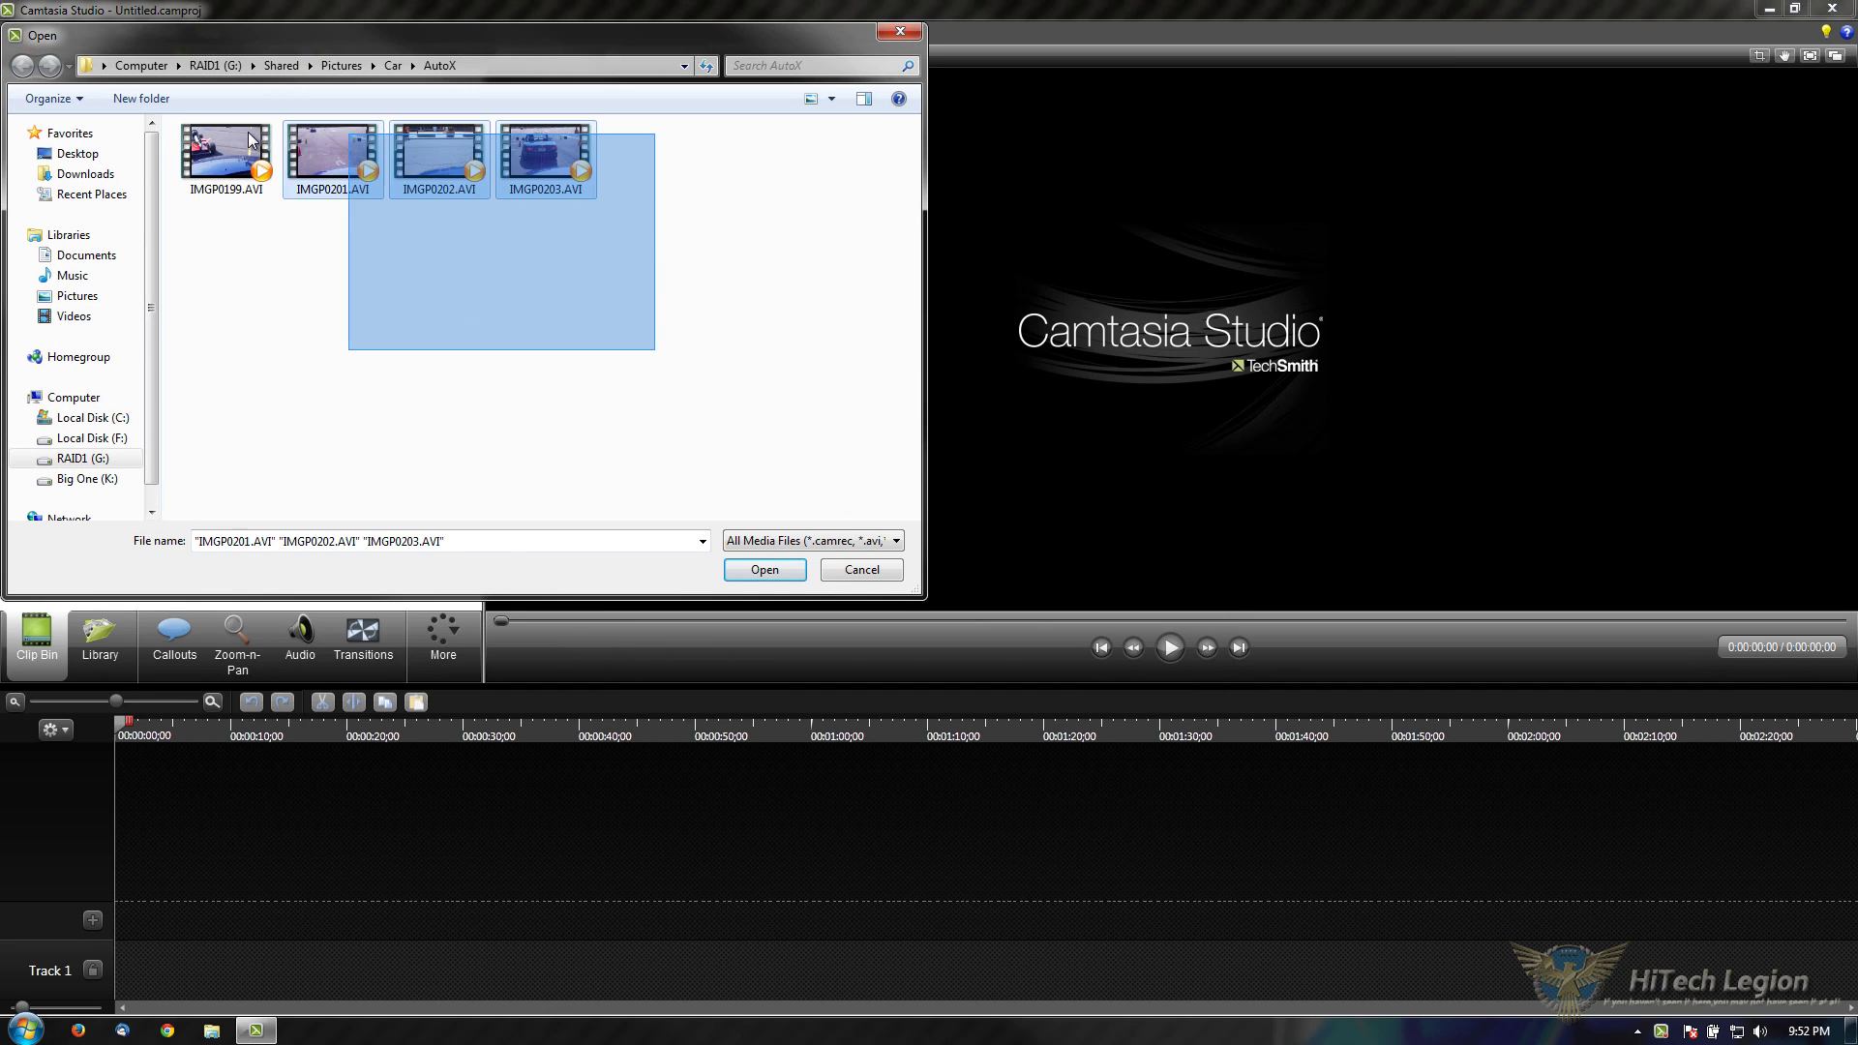
pyautogui.click(764, 569)
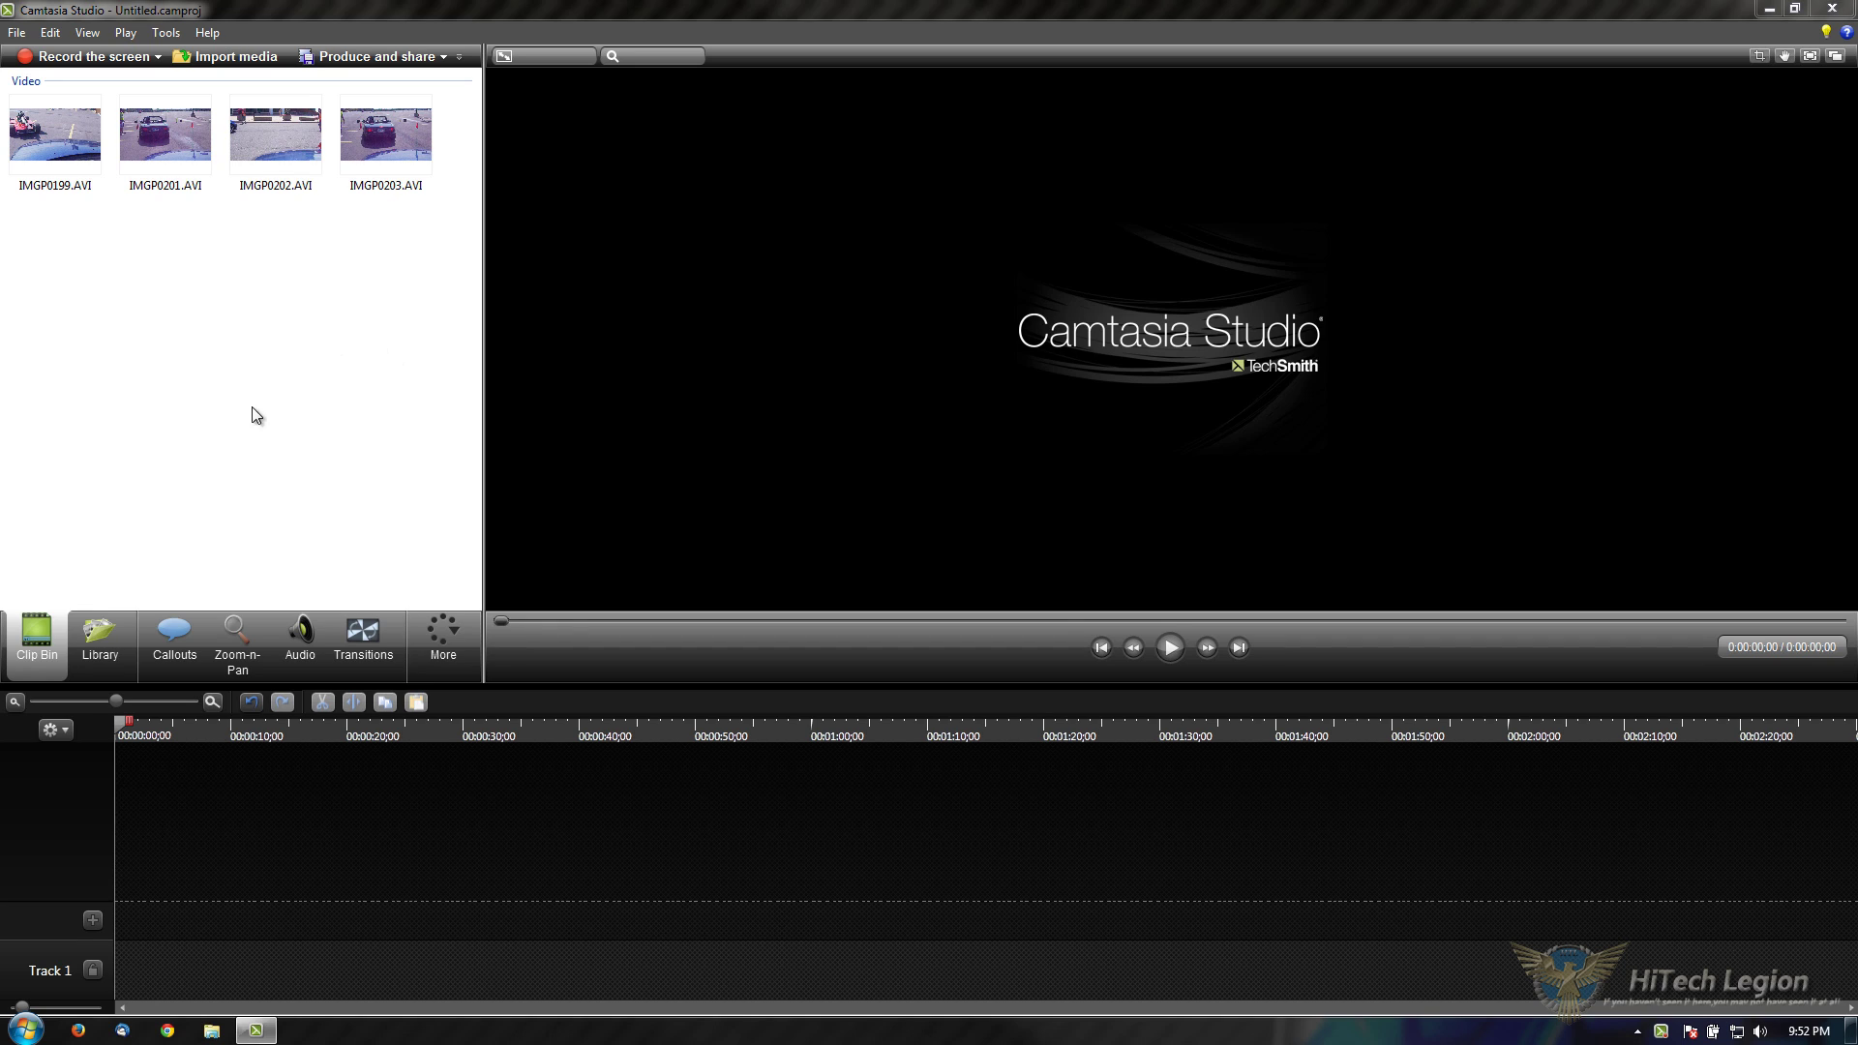
pyautogui.press('alt')
pyautogui.press('Escape')
# Step: Place the IMGP0199.AVI clip on Track 1, starting at about 10 seconds
pyautogui.click(55, 135)
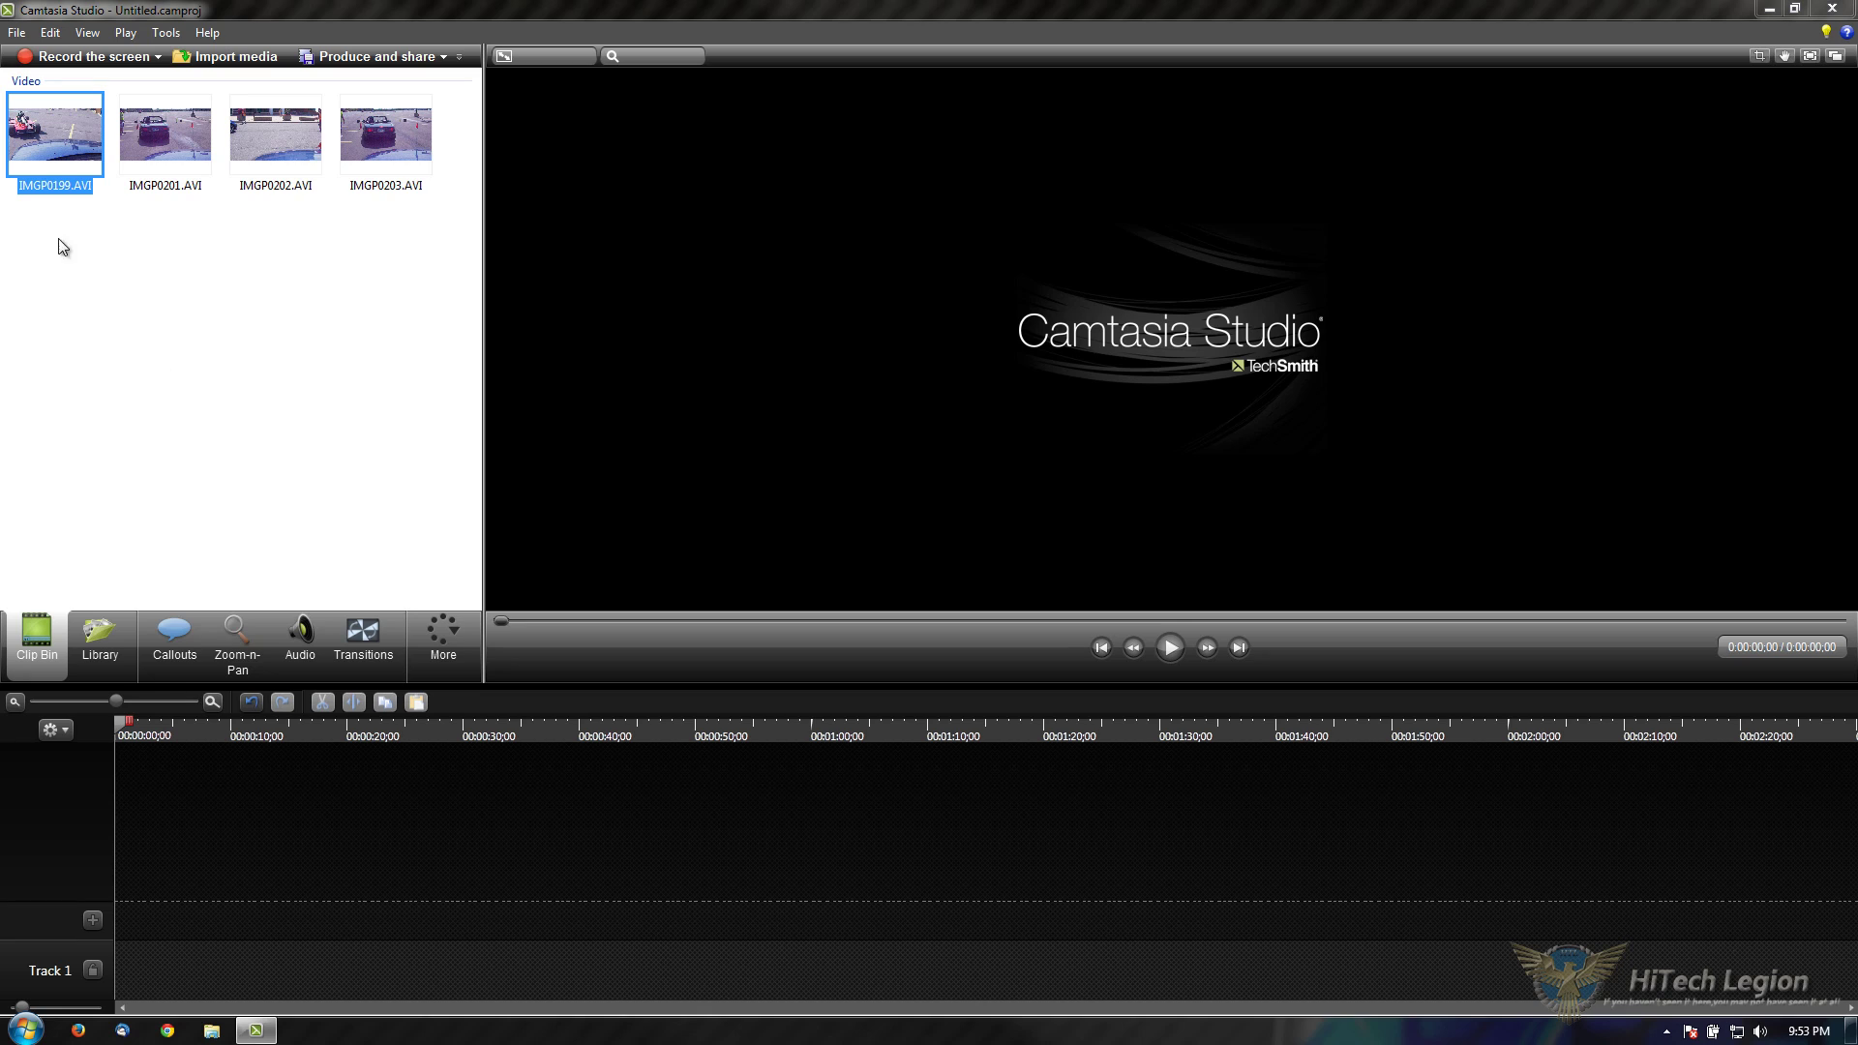
pyautogui.moveTo(45, 132); pyautogui.dragTo(176, 967)
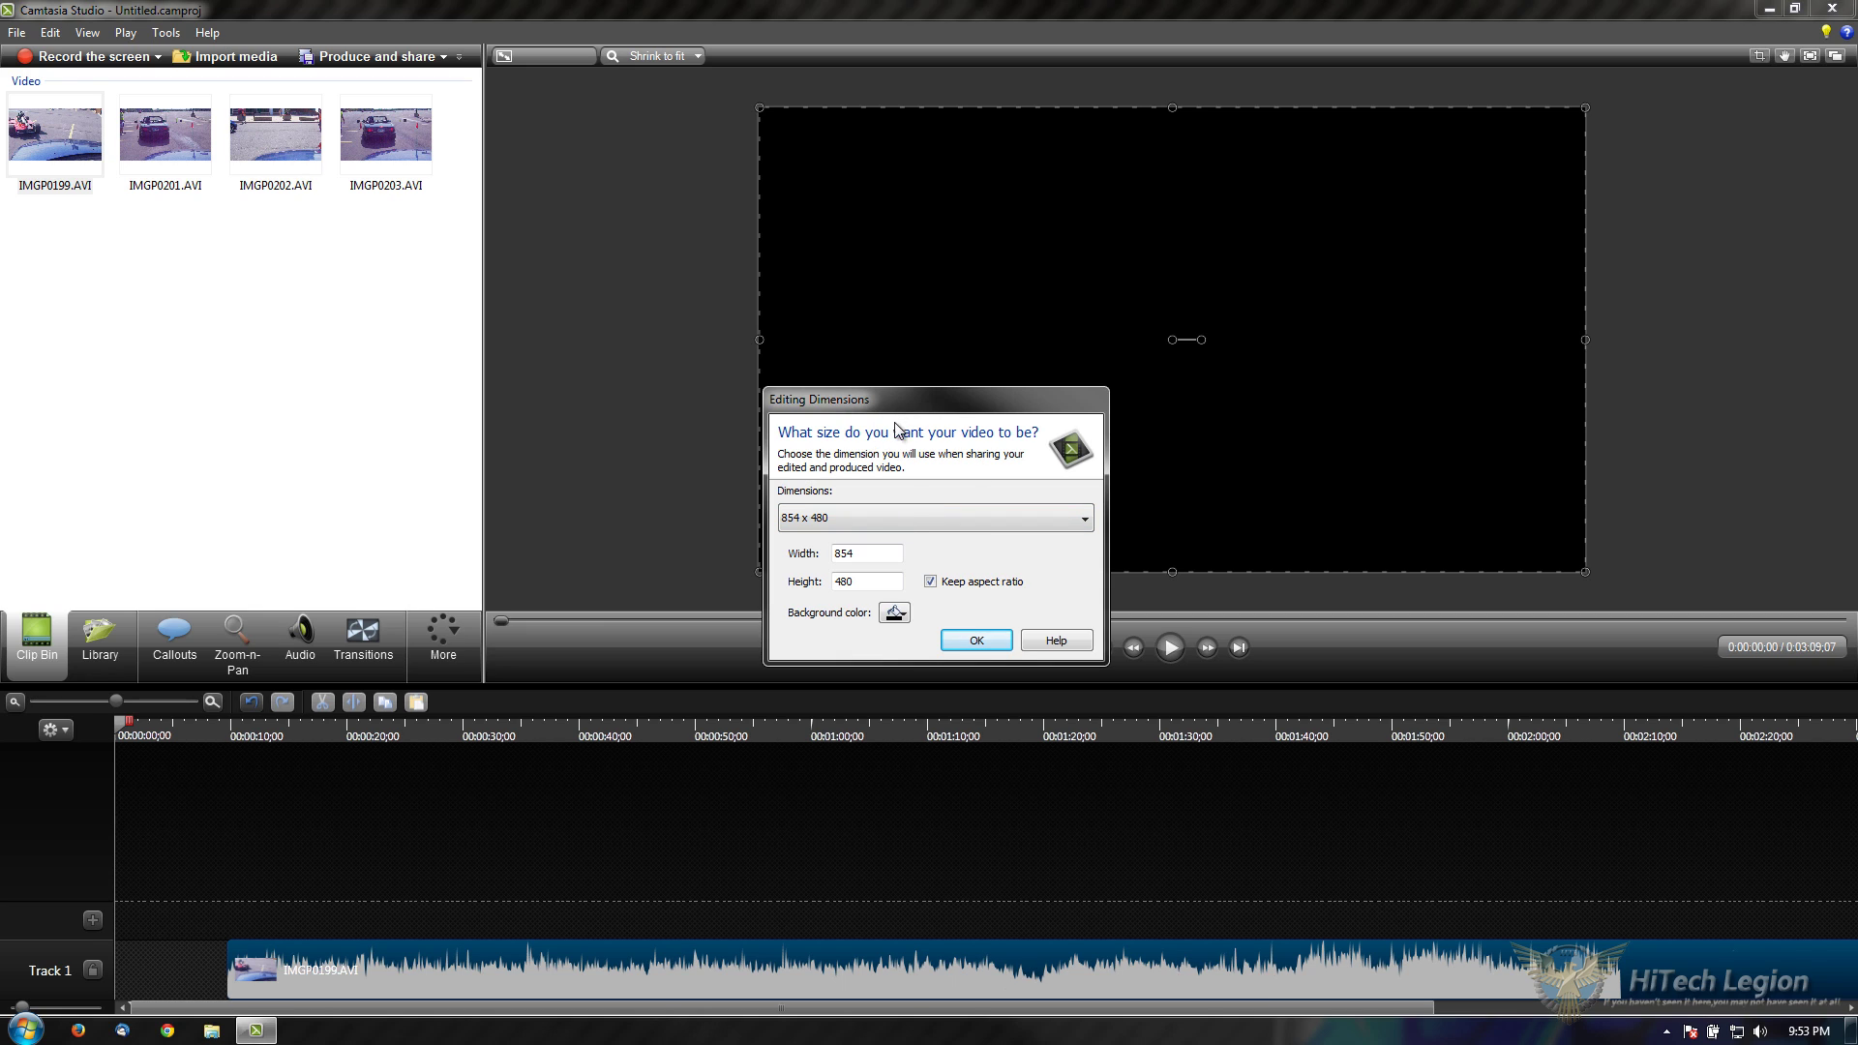
# Step: Set the editing dimensions to 1280 x 720 using the Automatic (up to 720p) preset
pyautogui.click(898, 519)
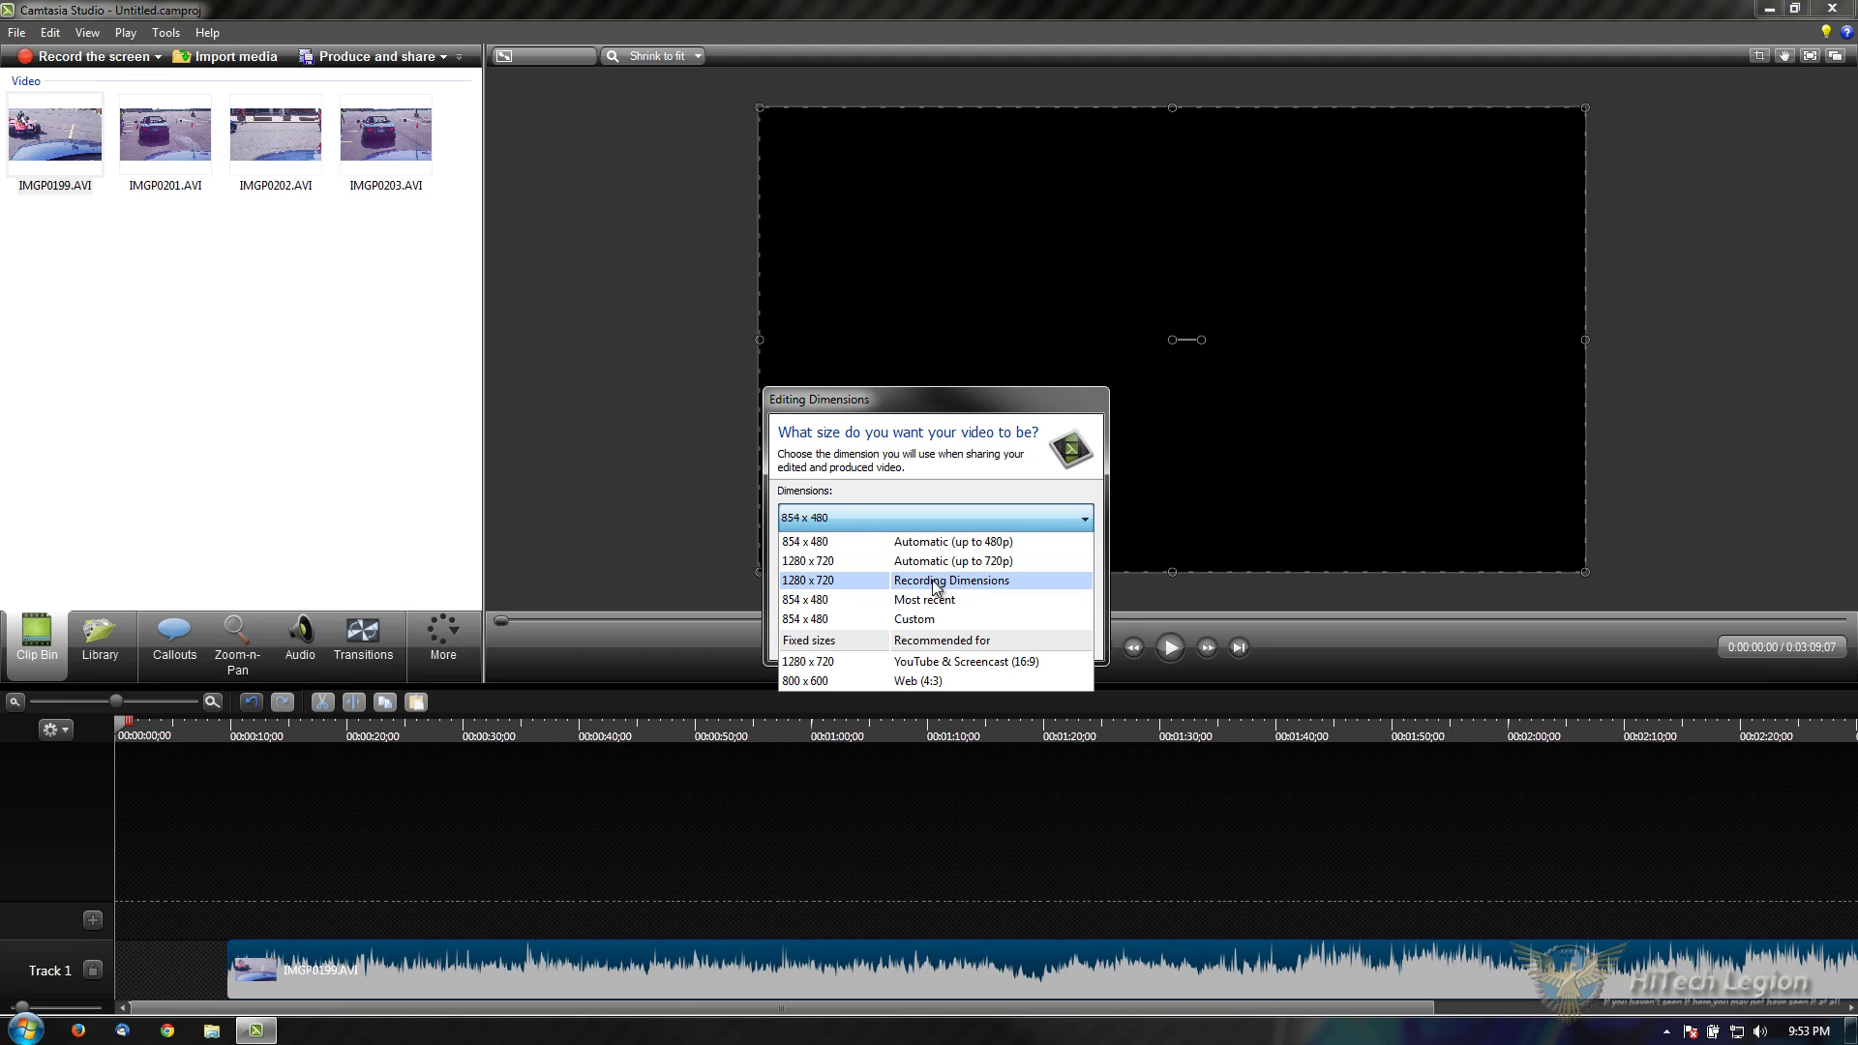
pyautogui.click(828, 577)
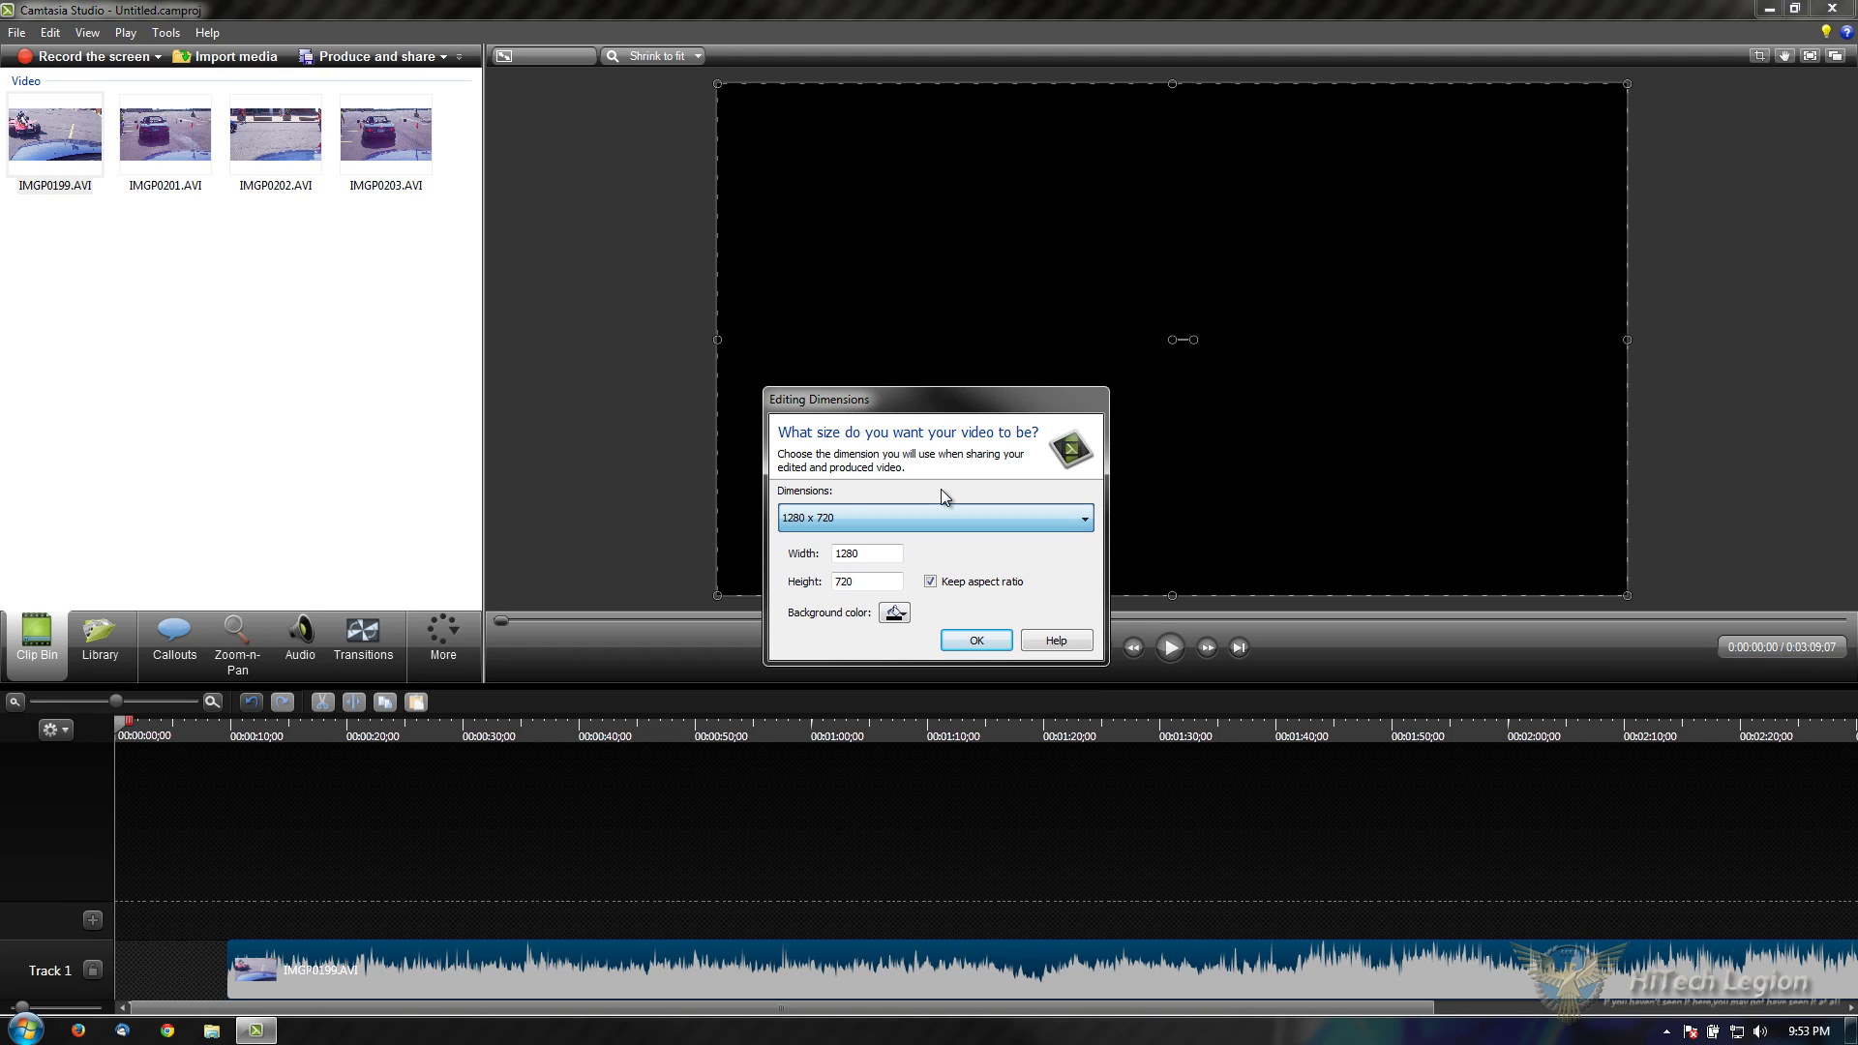
pyautogui.click(876, 525)
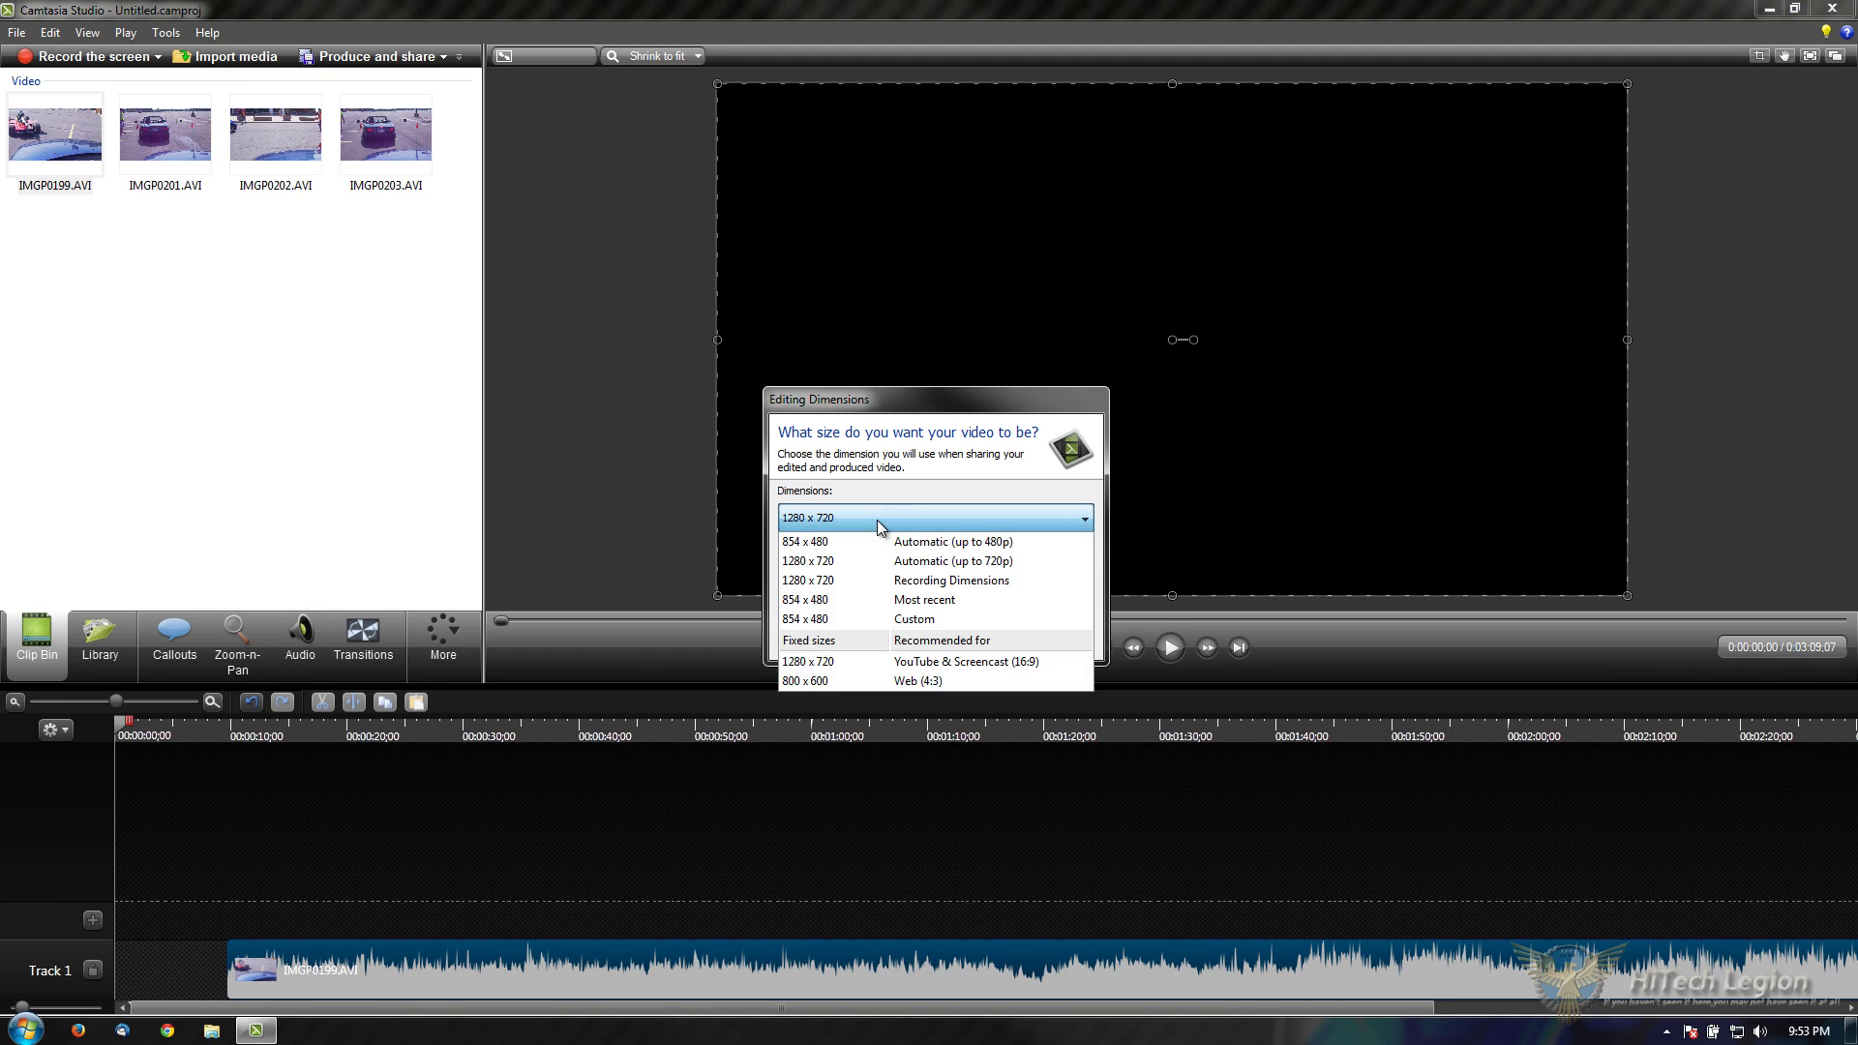
pyautogui.click(887, 519)
pyautogui.click(887, 519)
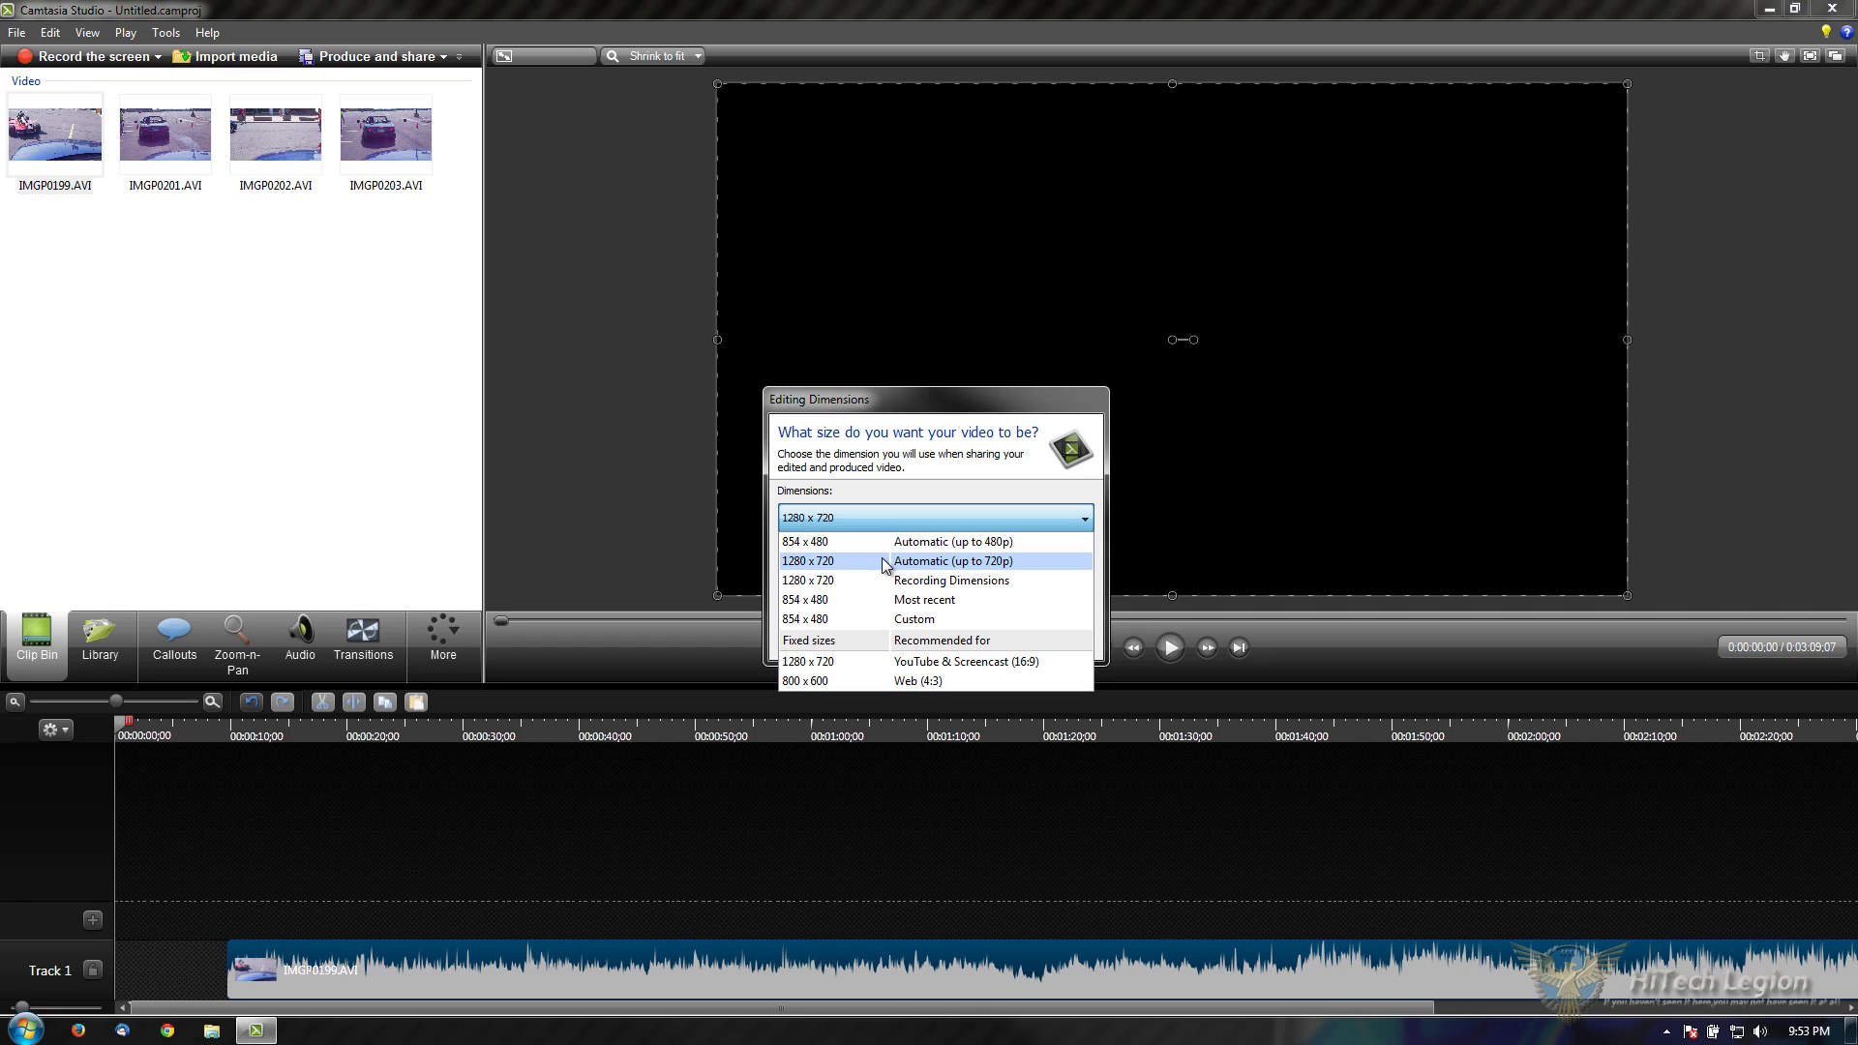
pyautogui.click(1004, 560)
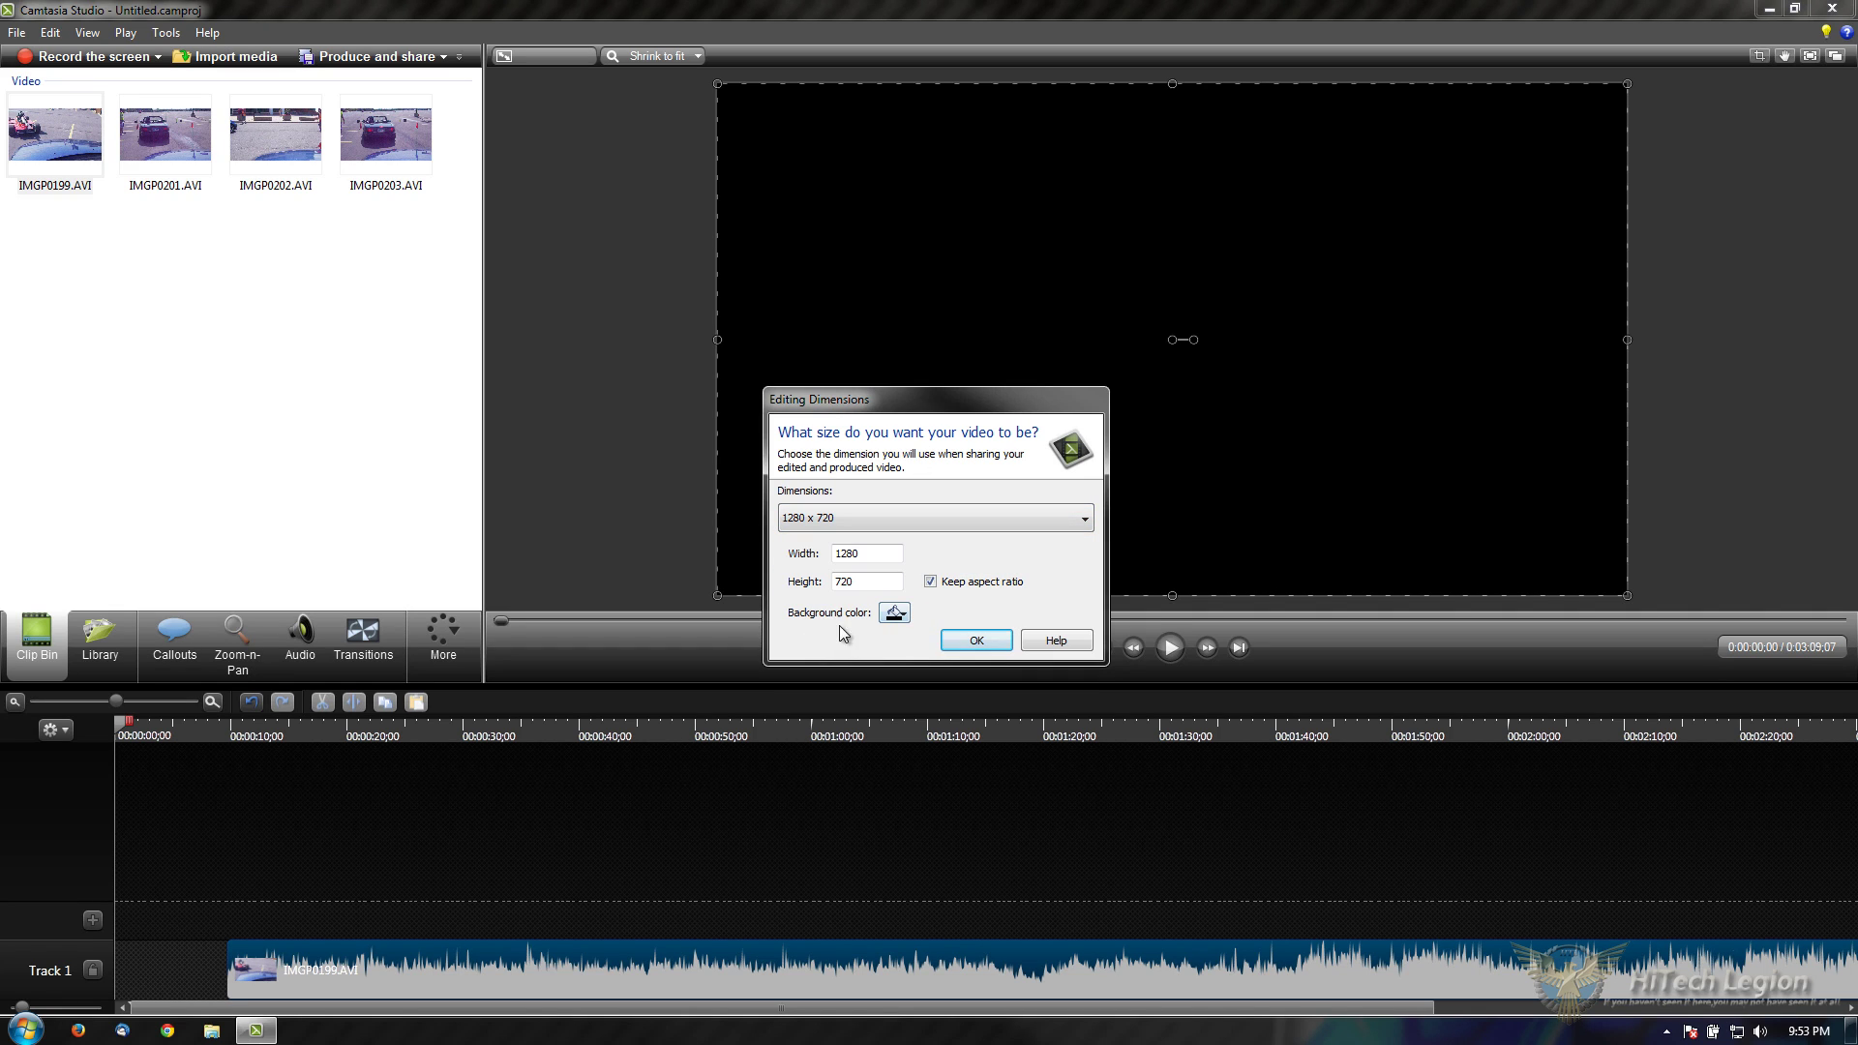
# Step: Set the video's background color to red
pyautogui.click(898, 615)
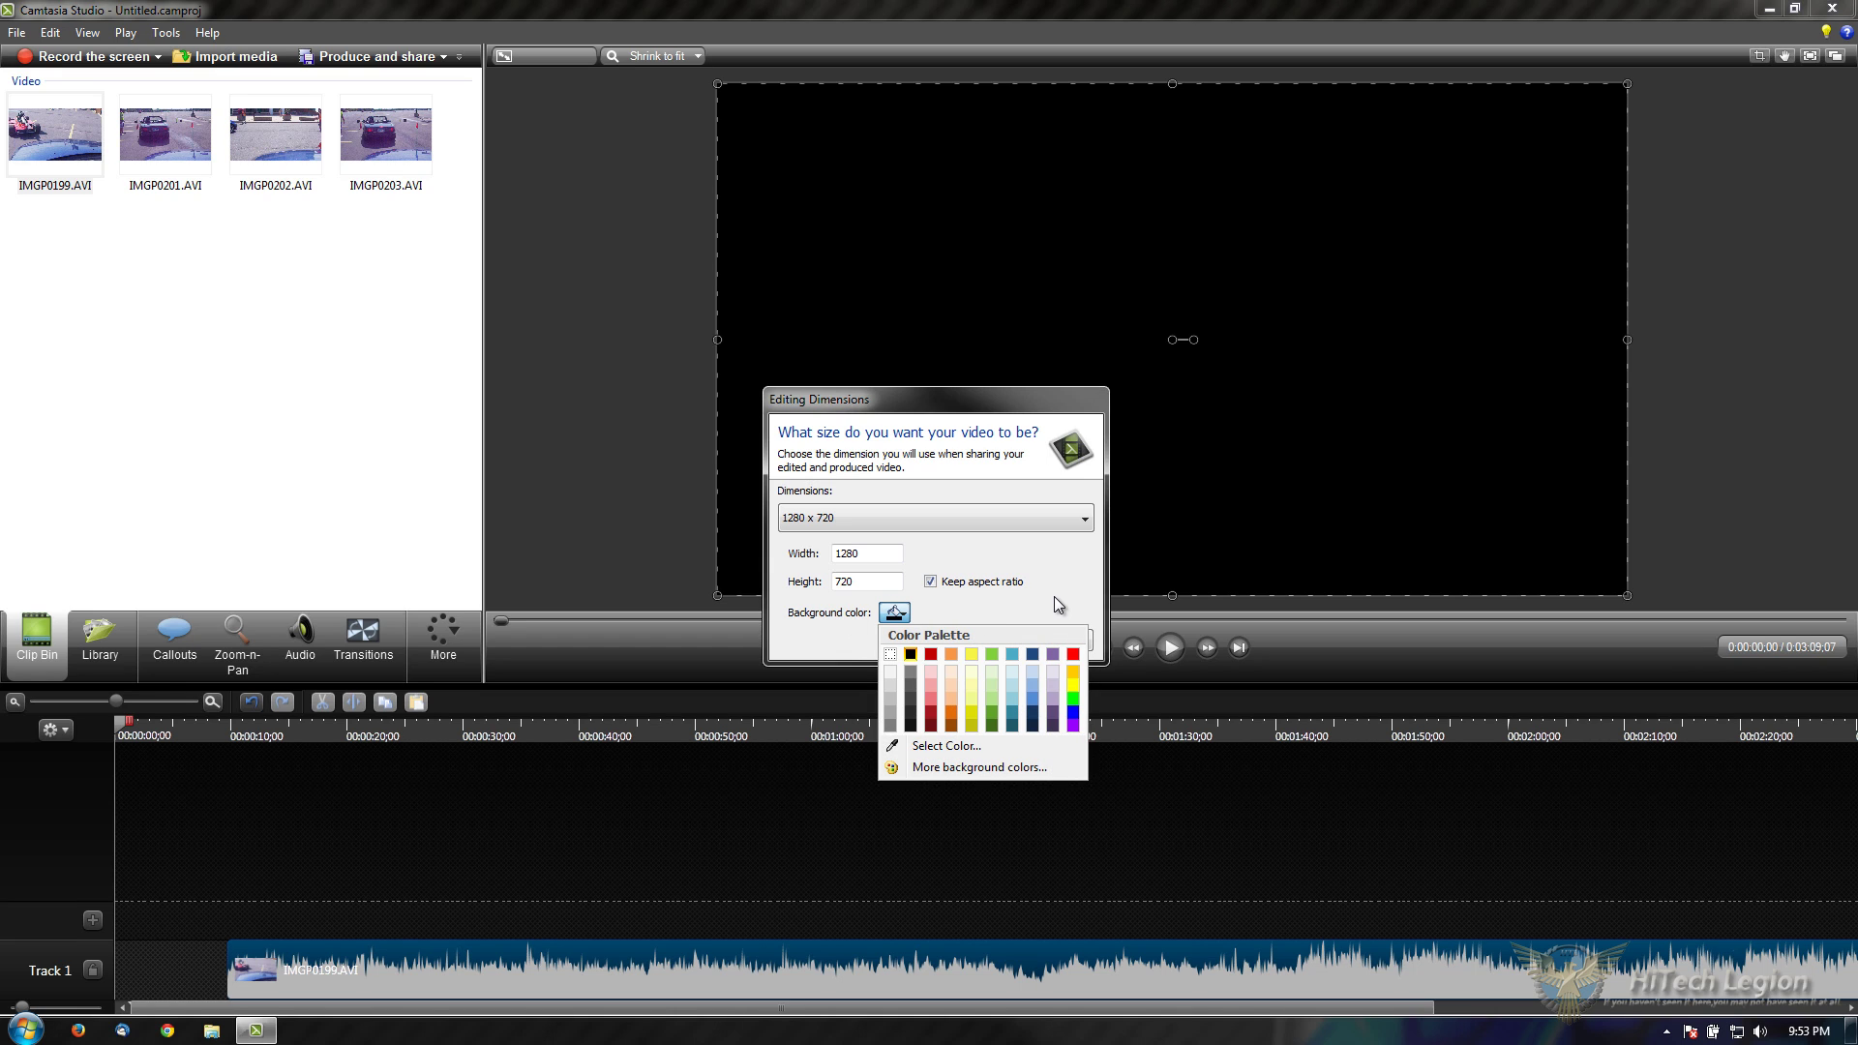
pyautogui.click(1074, 655)
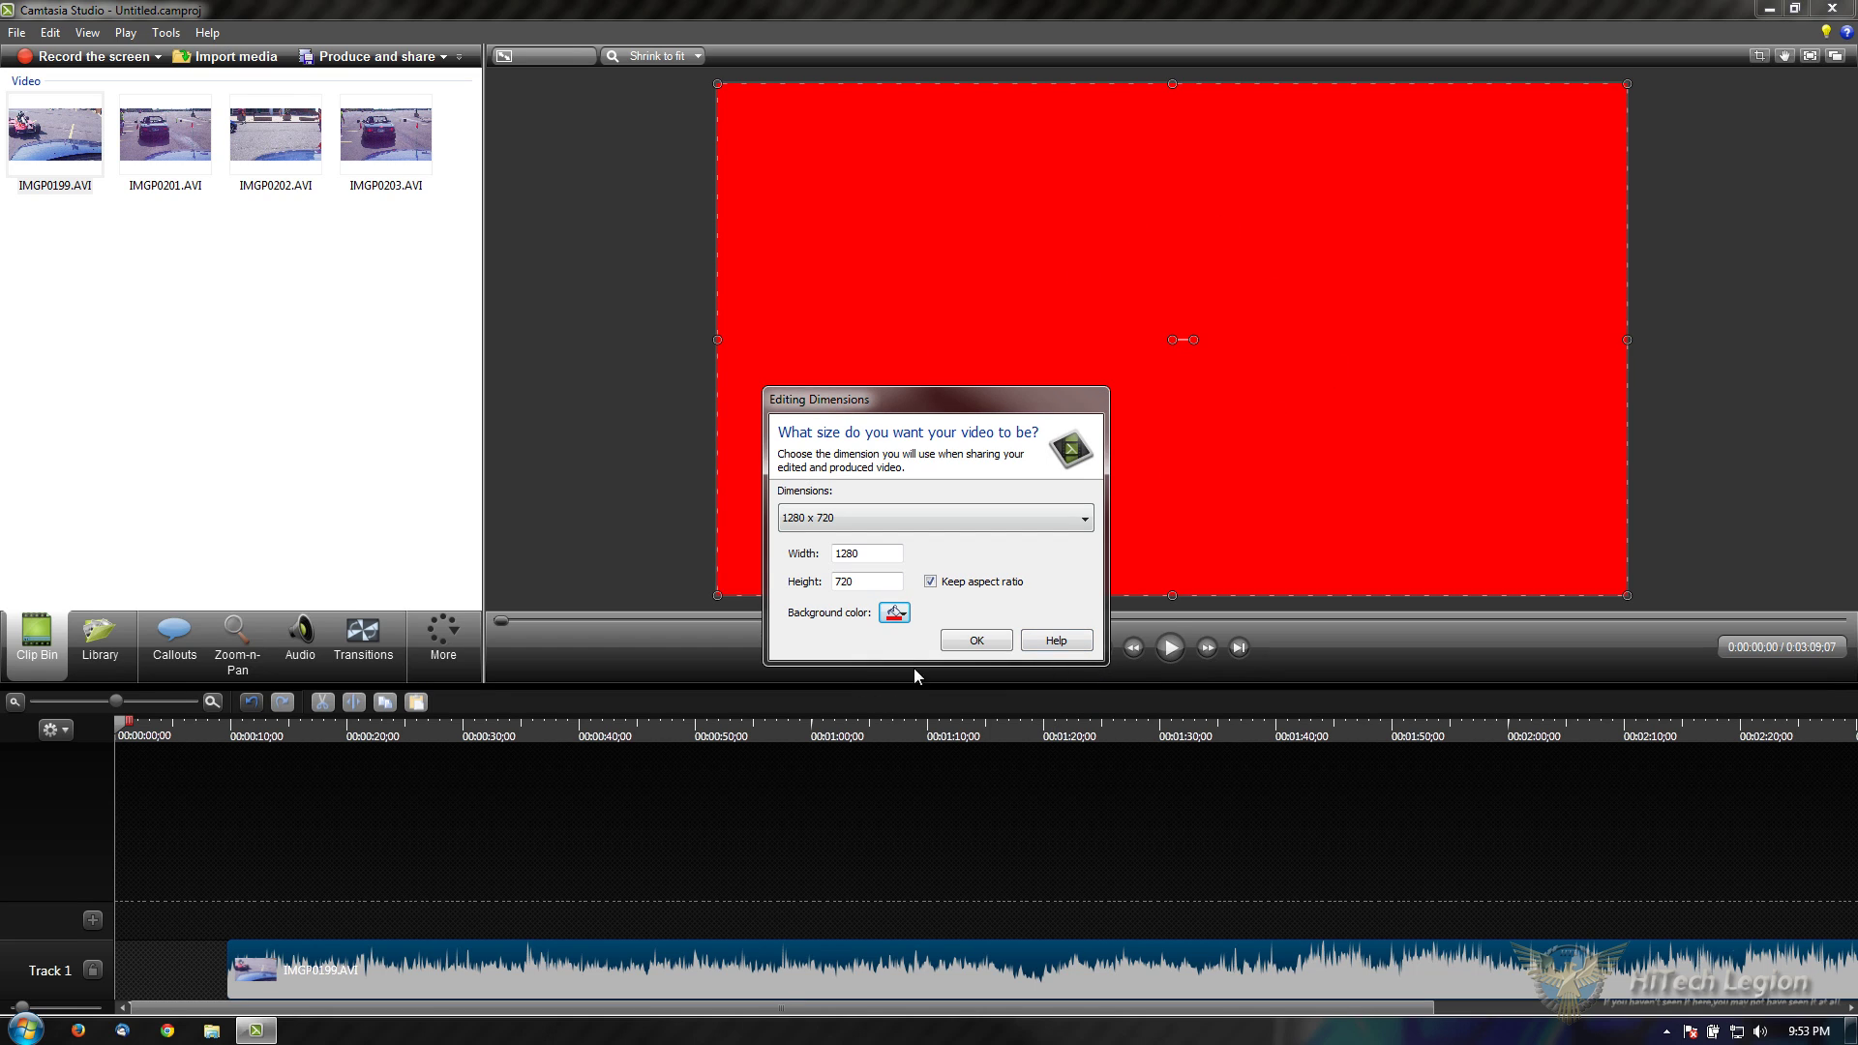
pyautogui.click(894, 614)
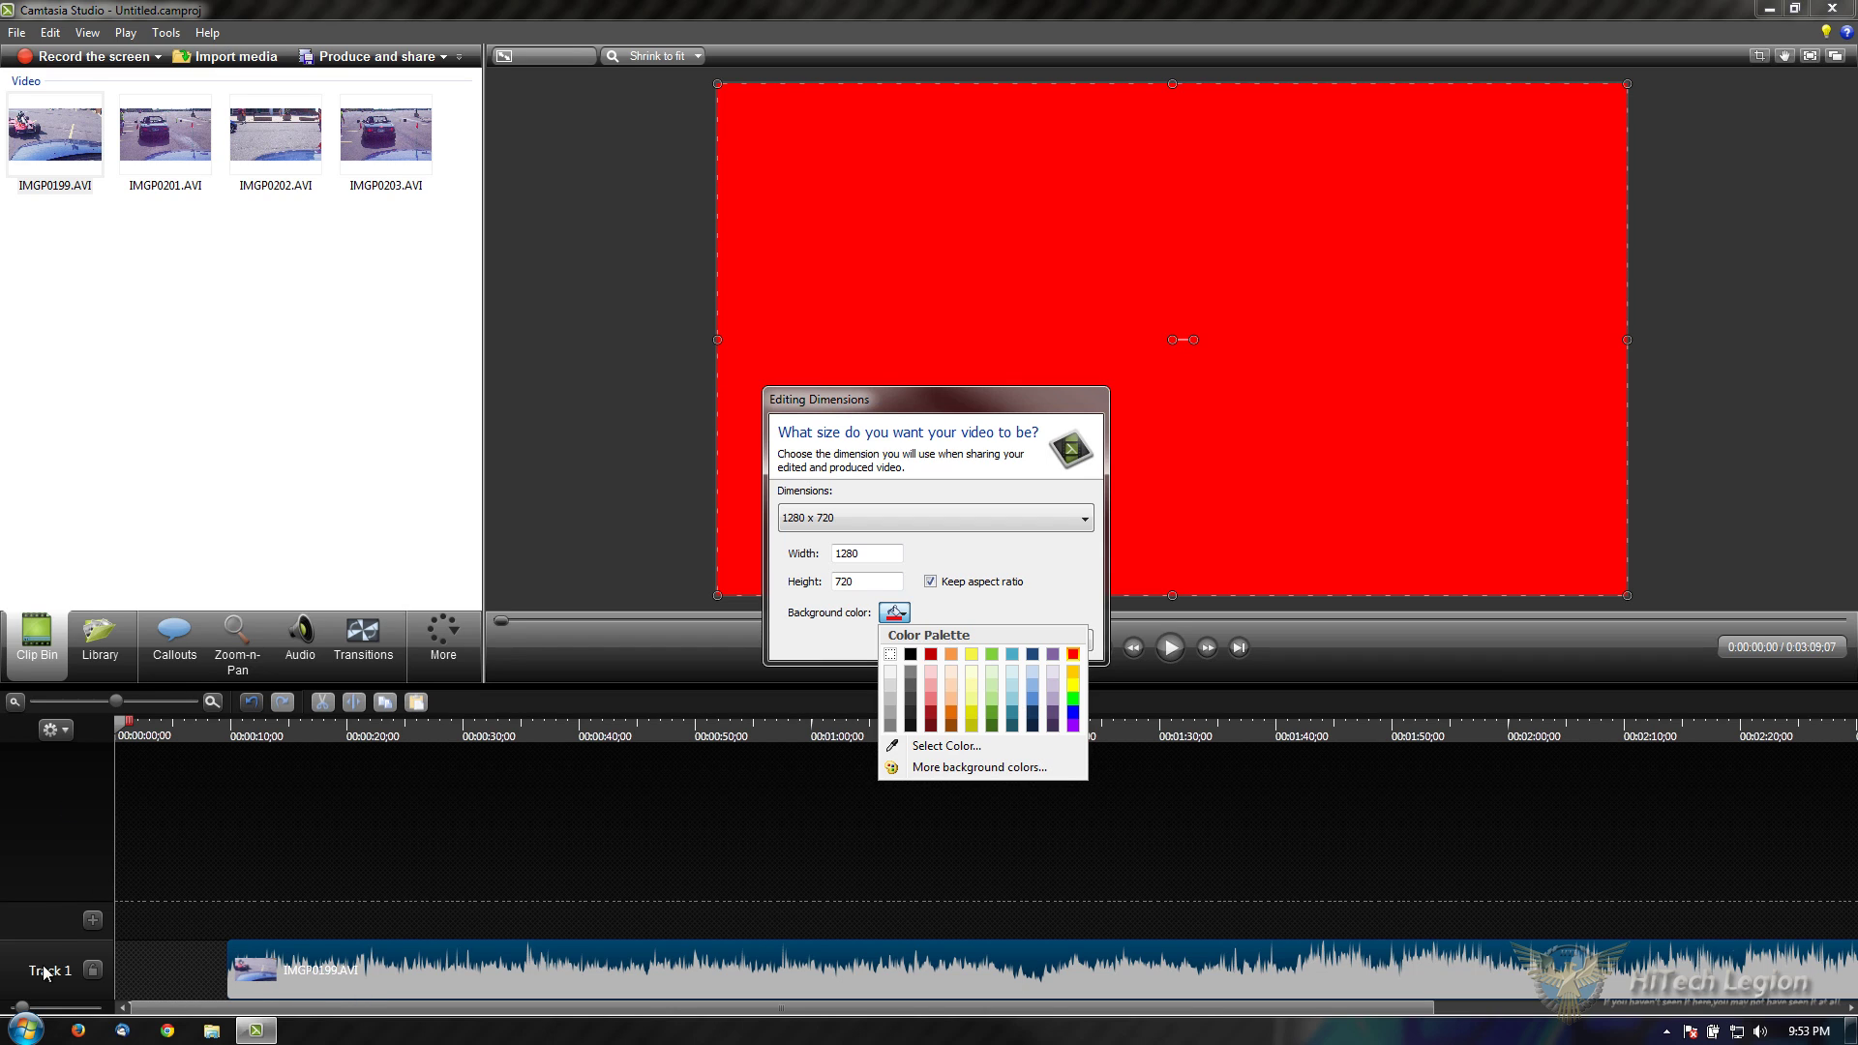
pyautogui.click(1003, 534)
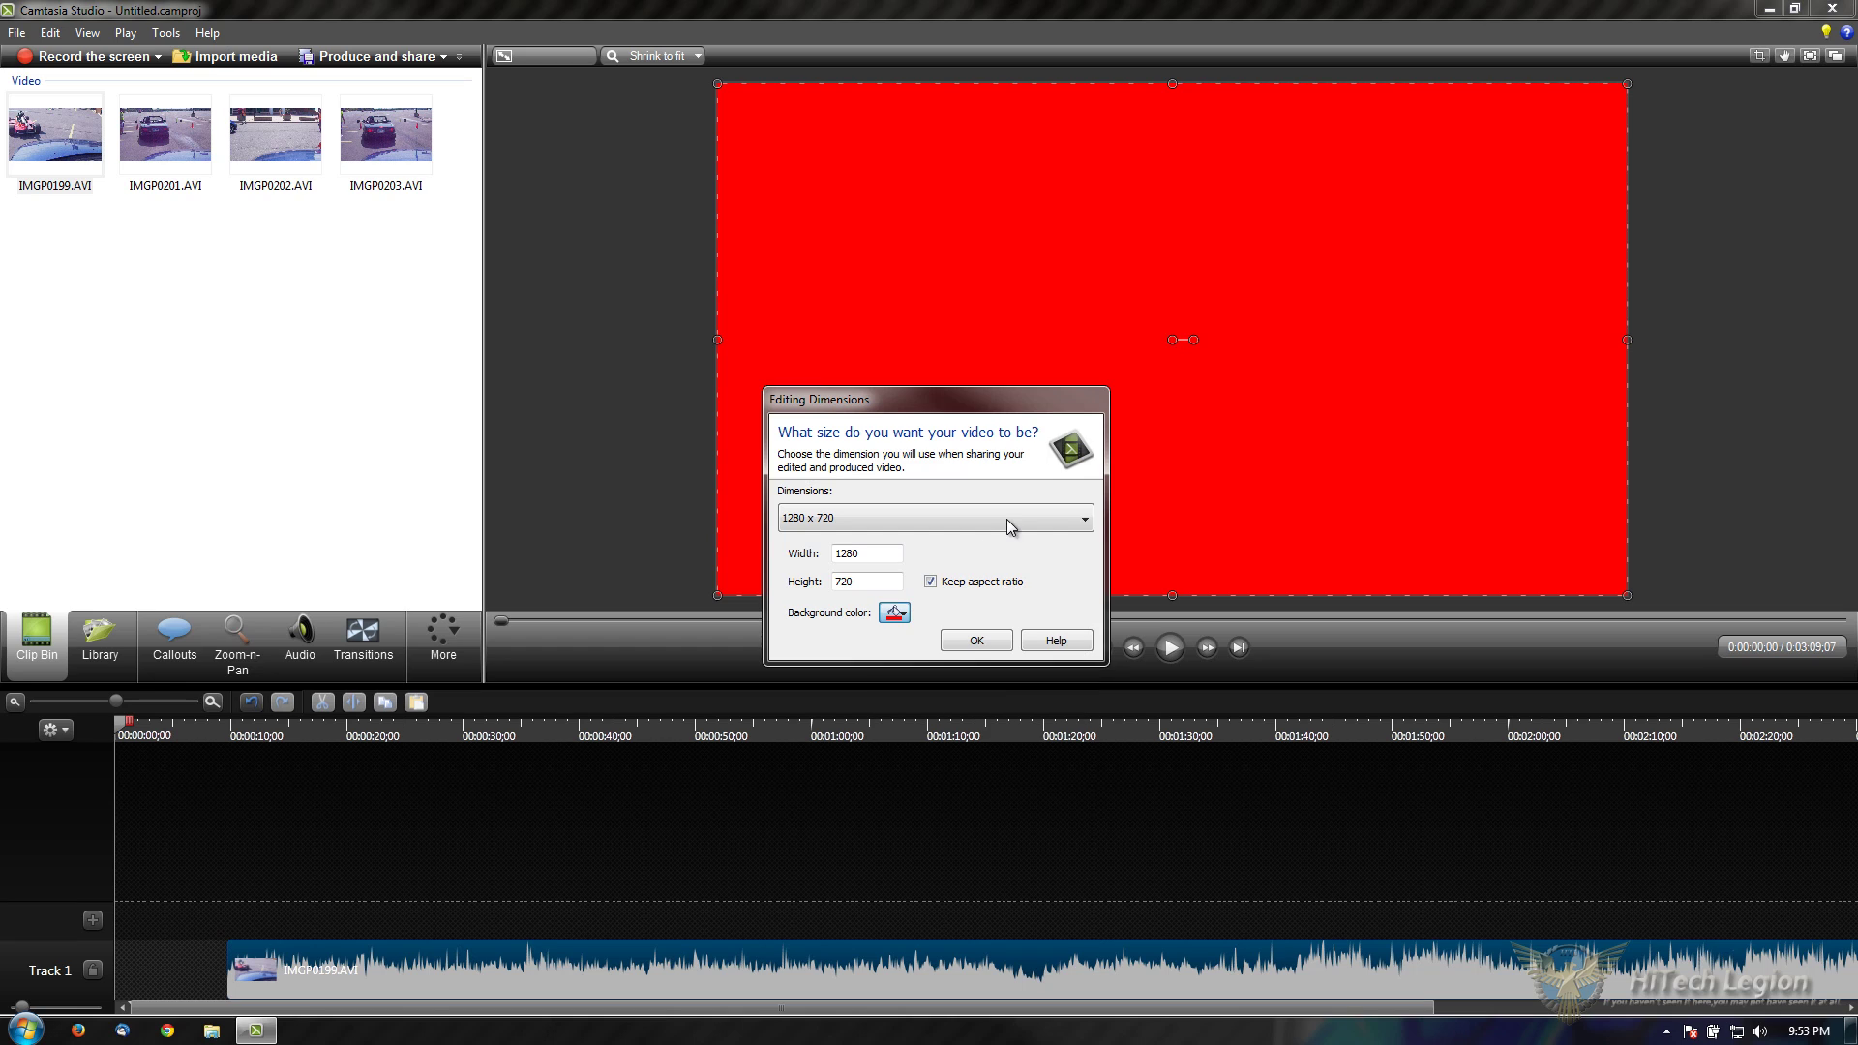
# Step: Set the background color to black and accept the editing dimensions
pyautogui.click(895, 610)
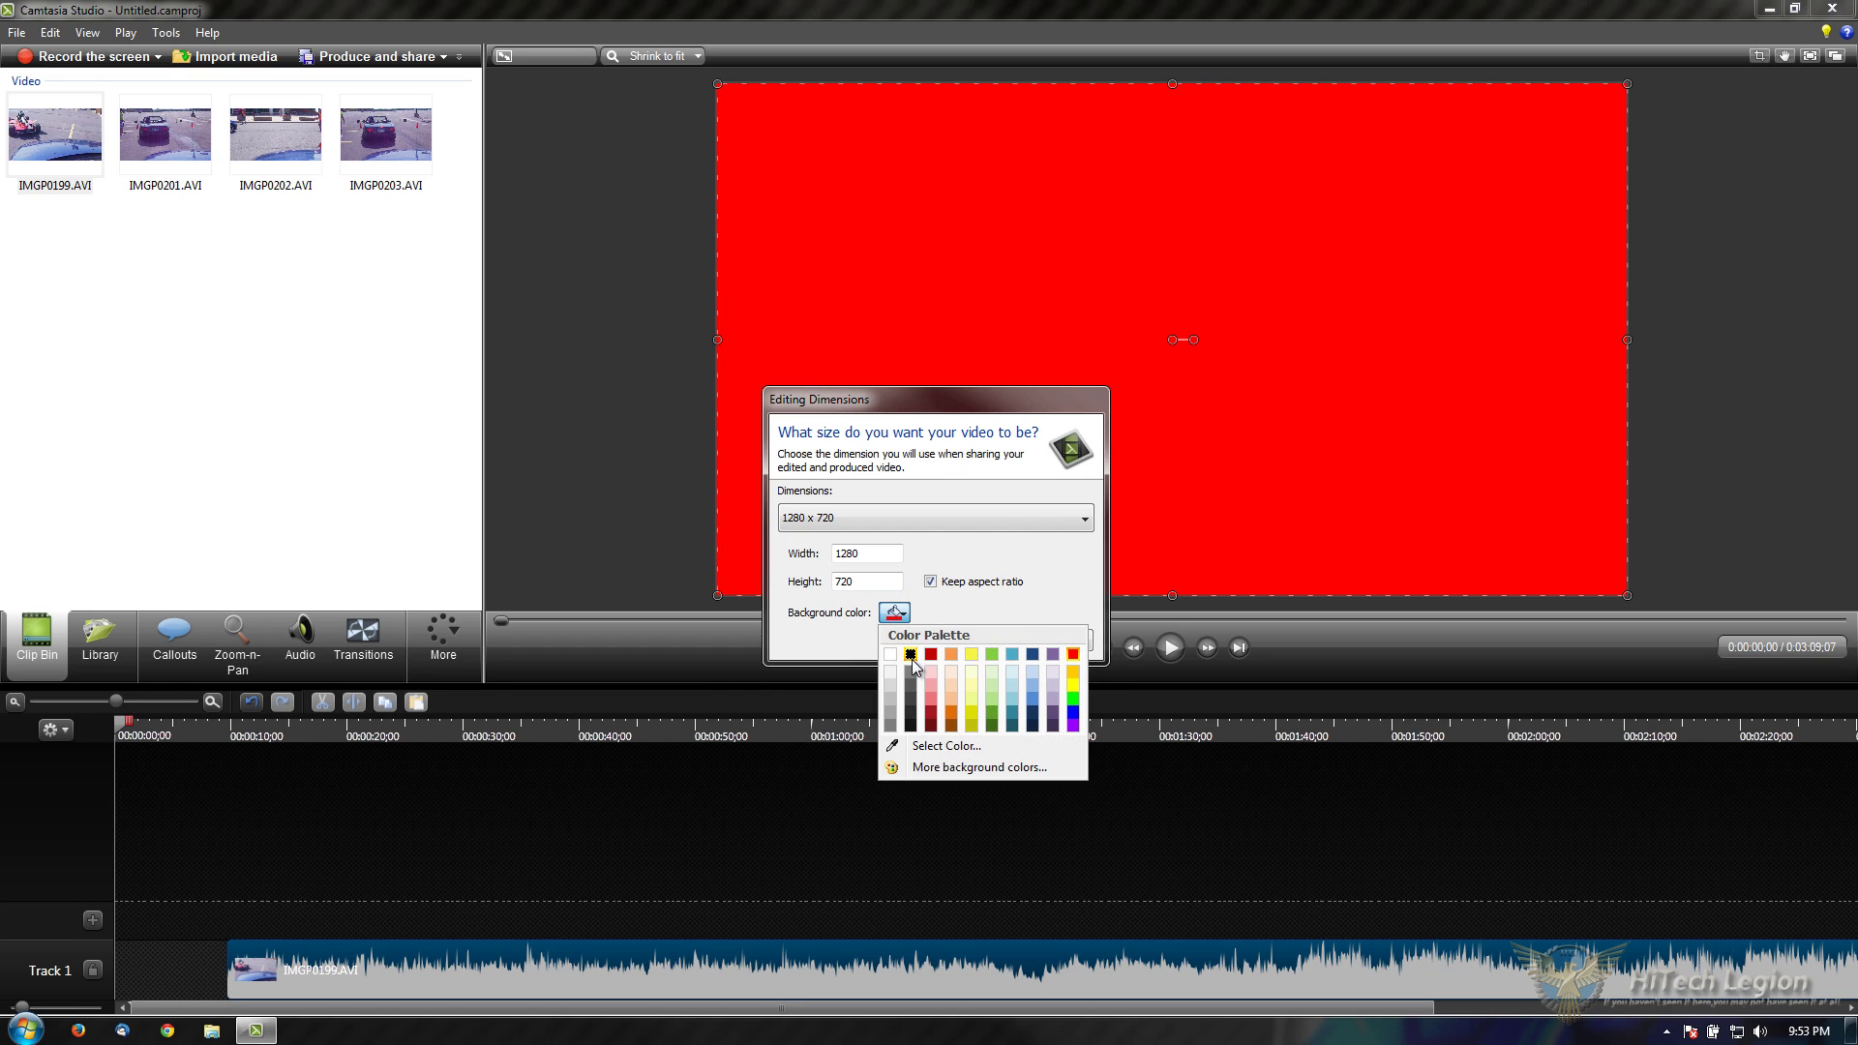
pyautogui.click(910, 654)
pyautogui.click(978, 639)
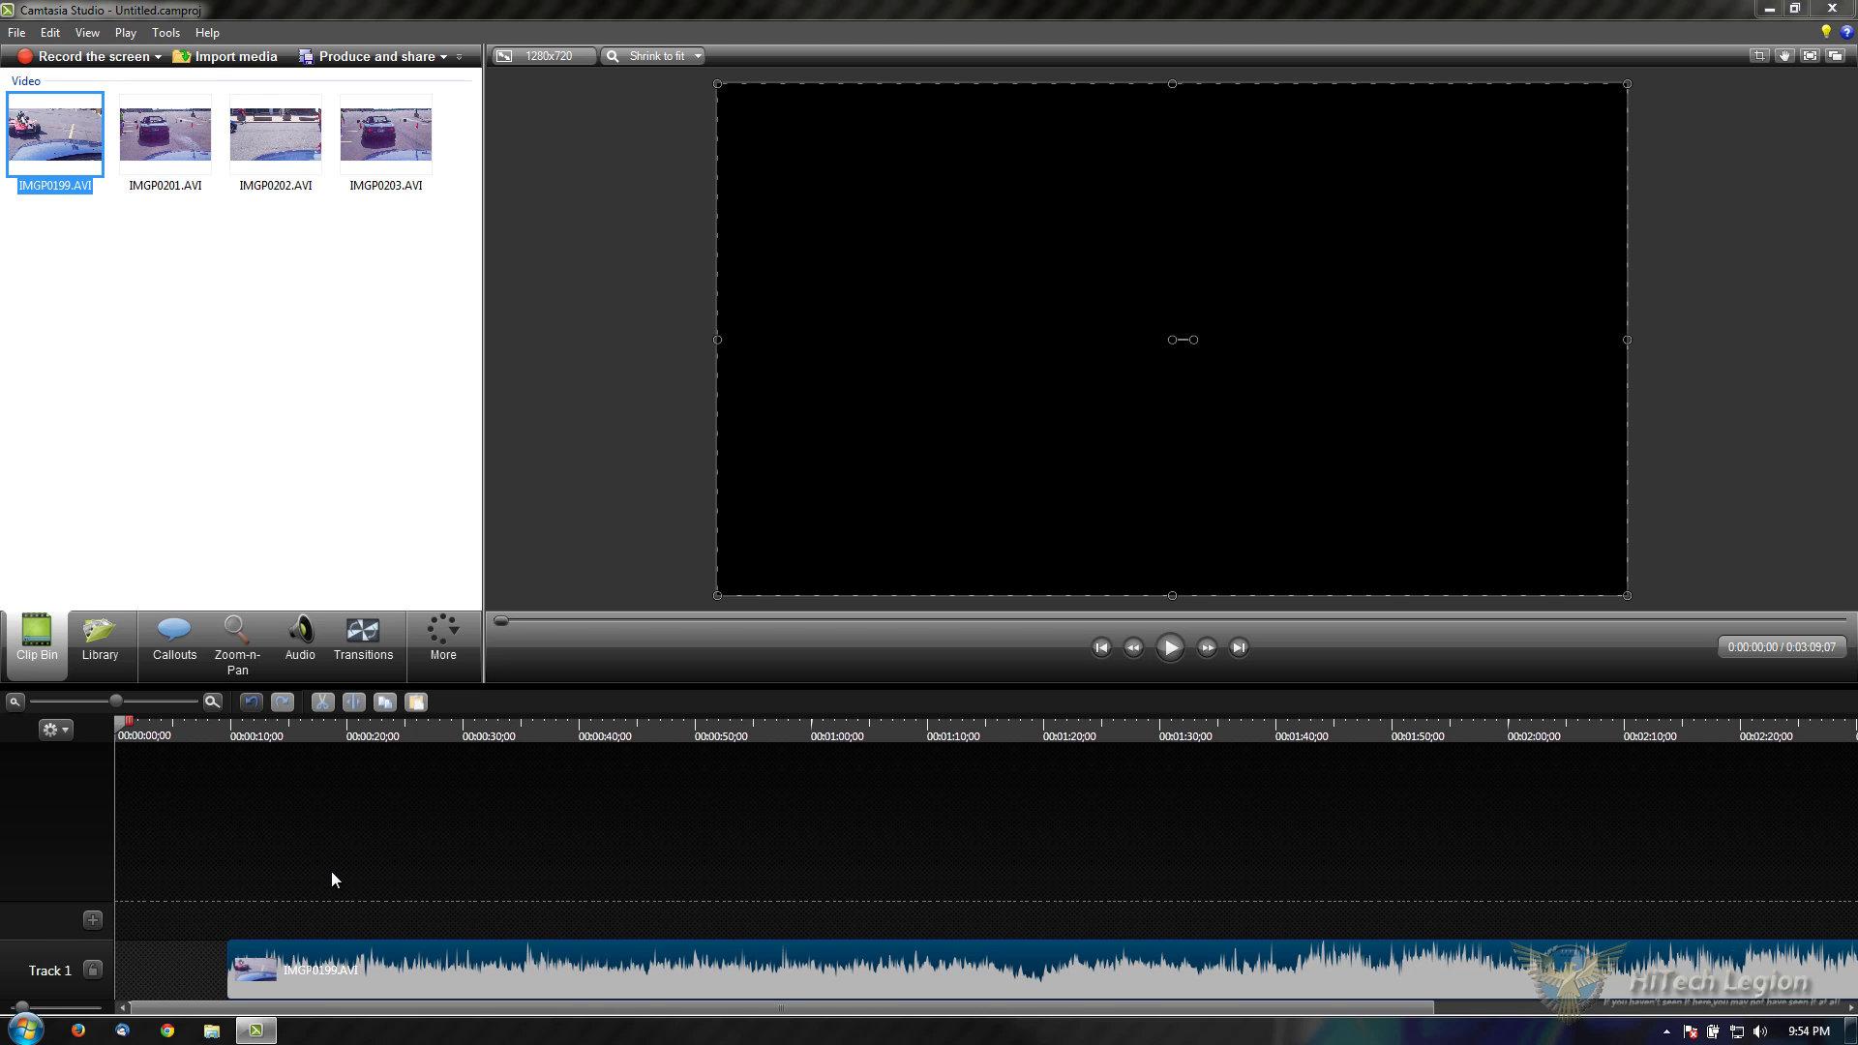
# Step: Select the timeline range from 0:00:37;13 to 0:00:46;25 and cut it out of the IMGP0199.AVI clip
pyautogui.moveTo(120, 726); pyautogui.dragTo(665, 741)
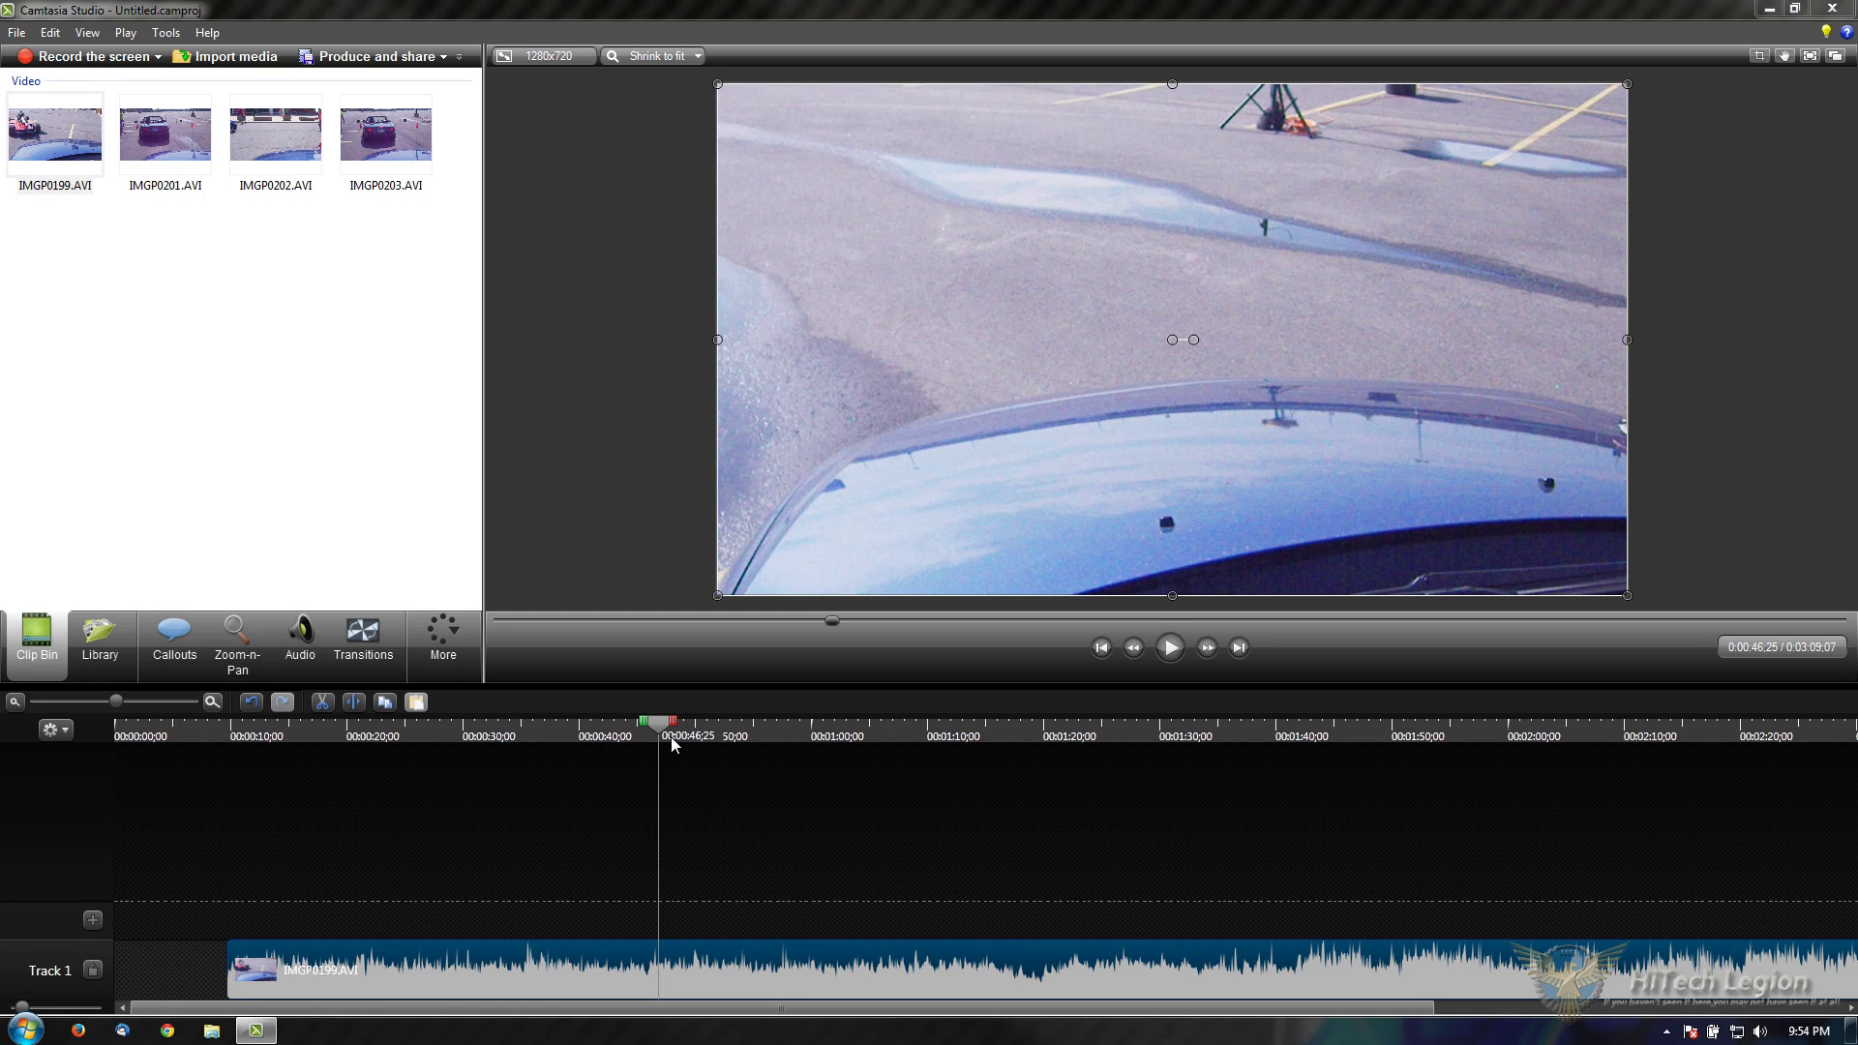
pyautogui.moveTo(677, 736)
pyautogui.mouseDown()
pyautogui.moveTo(981, 735)
pyautogui.moveTo(568, 735)
pyautogui.mouseUp()
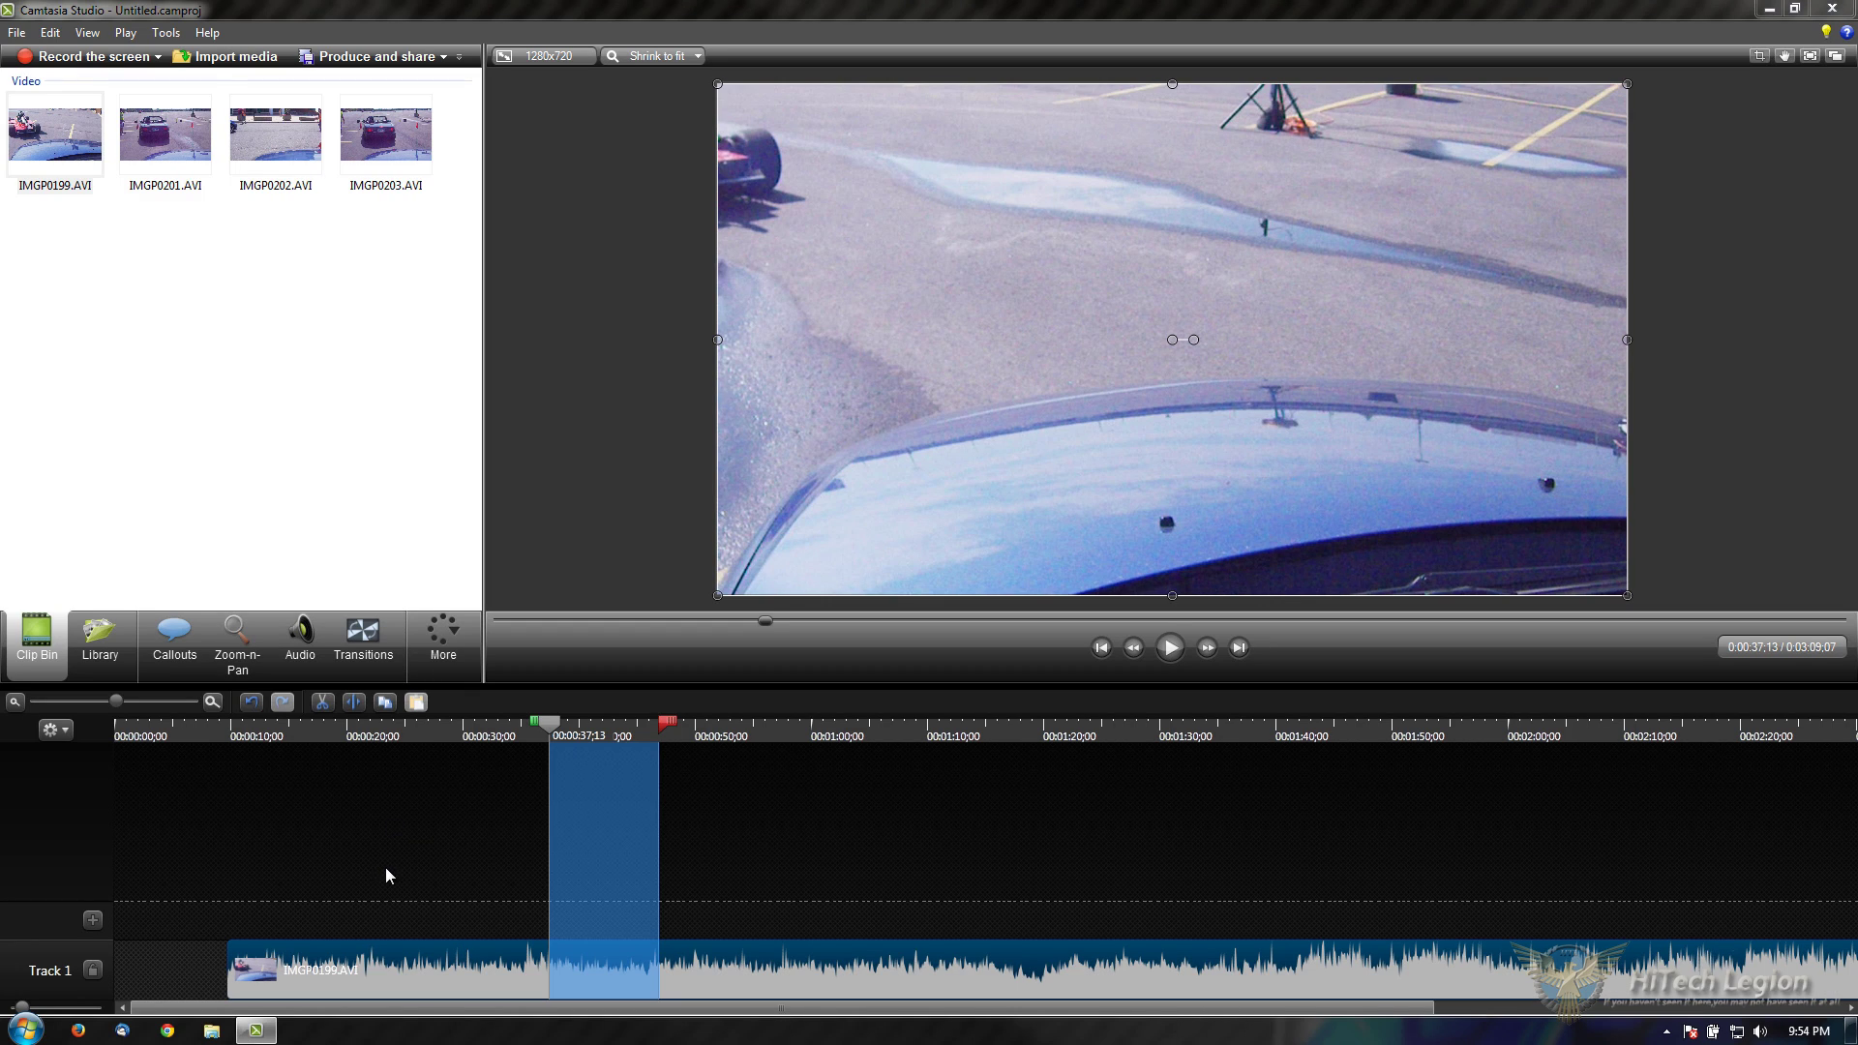
pyautogui.click(465, 861)
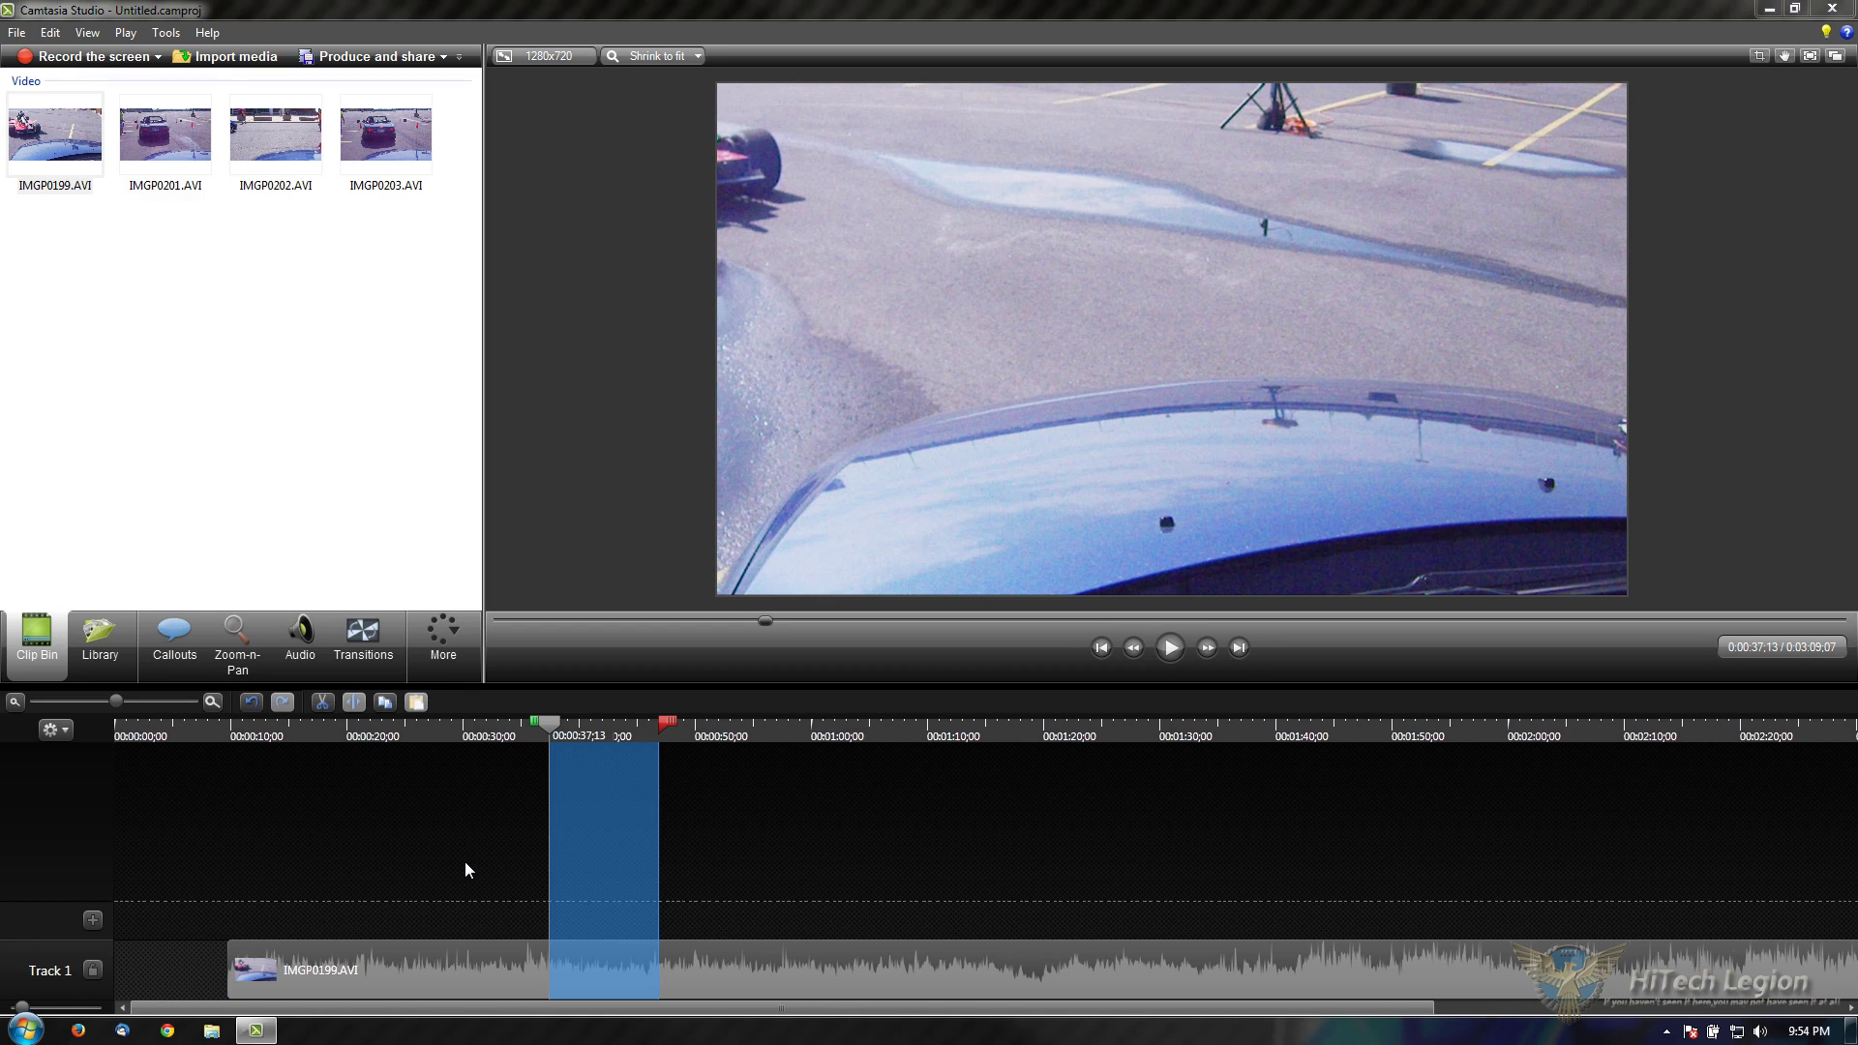
pyautogui.rightClick(555, 723)
pyautogui.click(483, 699)
pyautogui.click(323, 701)
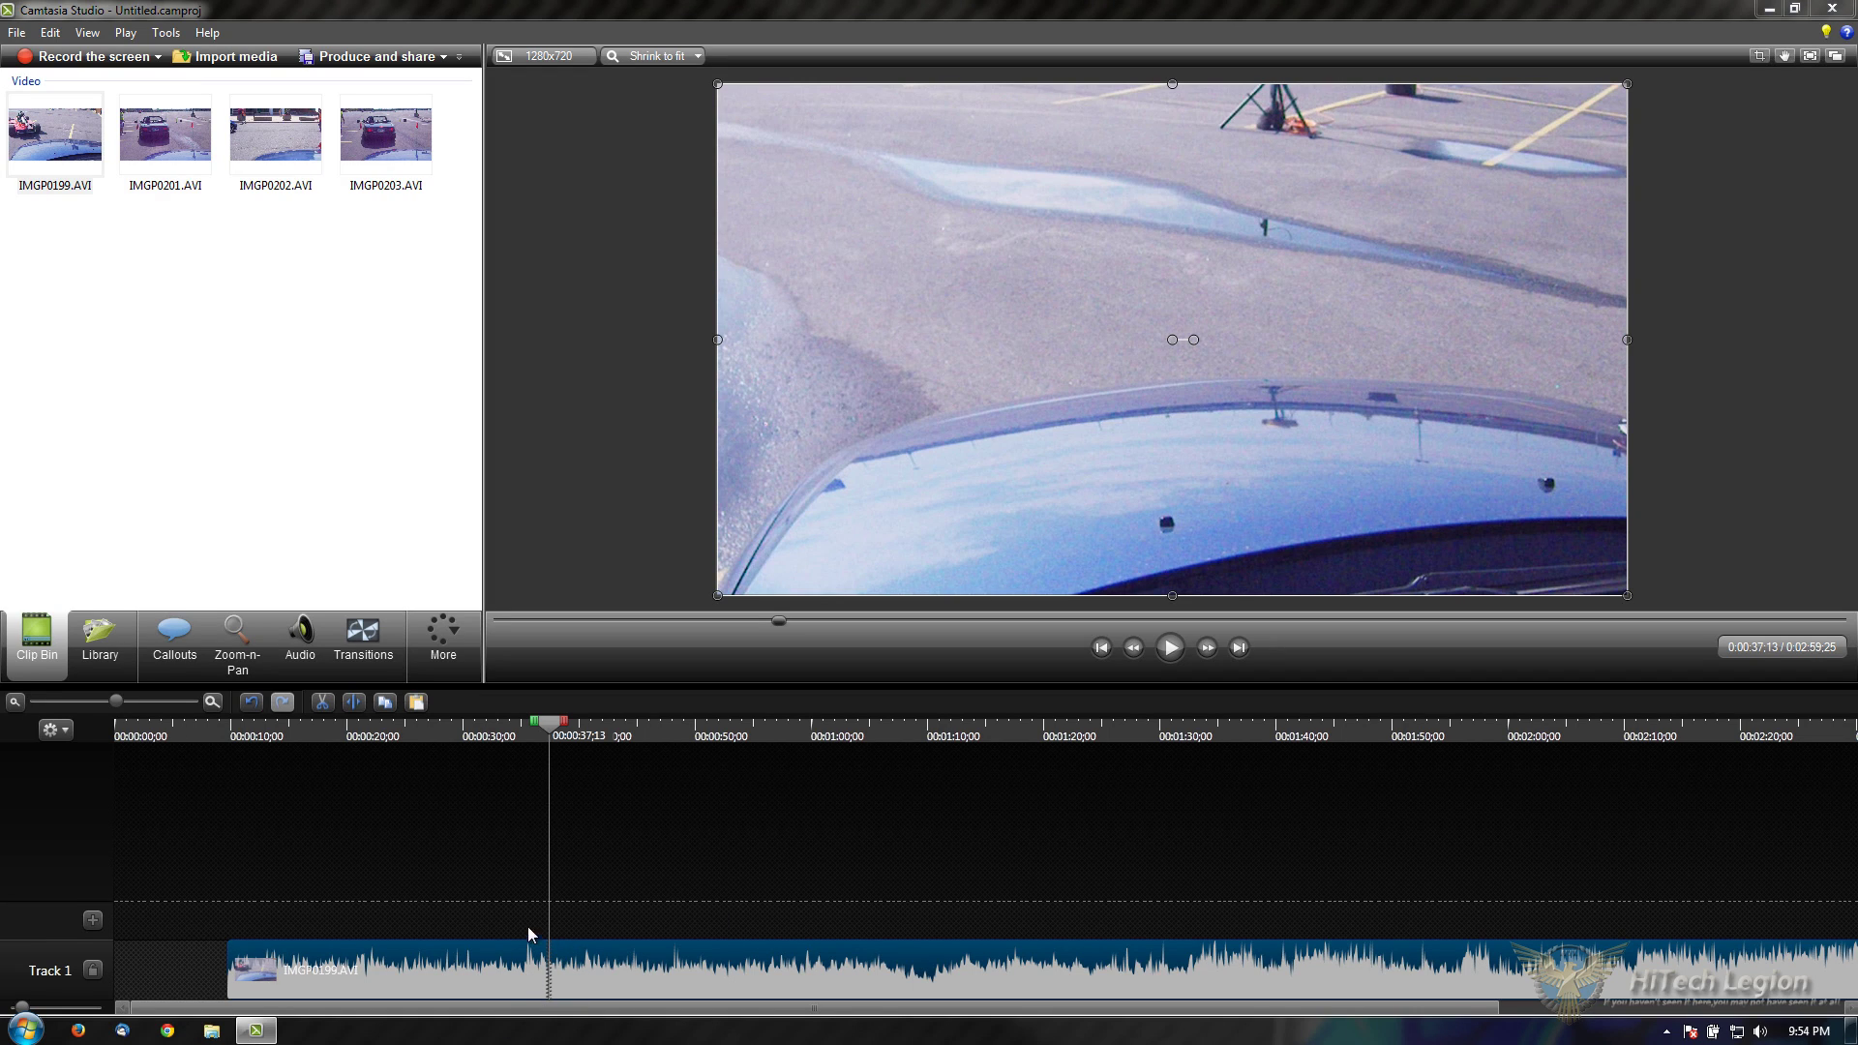
# Step: Undo the range cut in the IMGP0199.AVI clip
pyautogui.moveTo(550, 736)
pyautogui.mouseDown()
pyautogui.moveTo(510, 736)
pyautogui.moveTo(555, 743)
pyautogui.mouseUp()
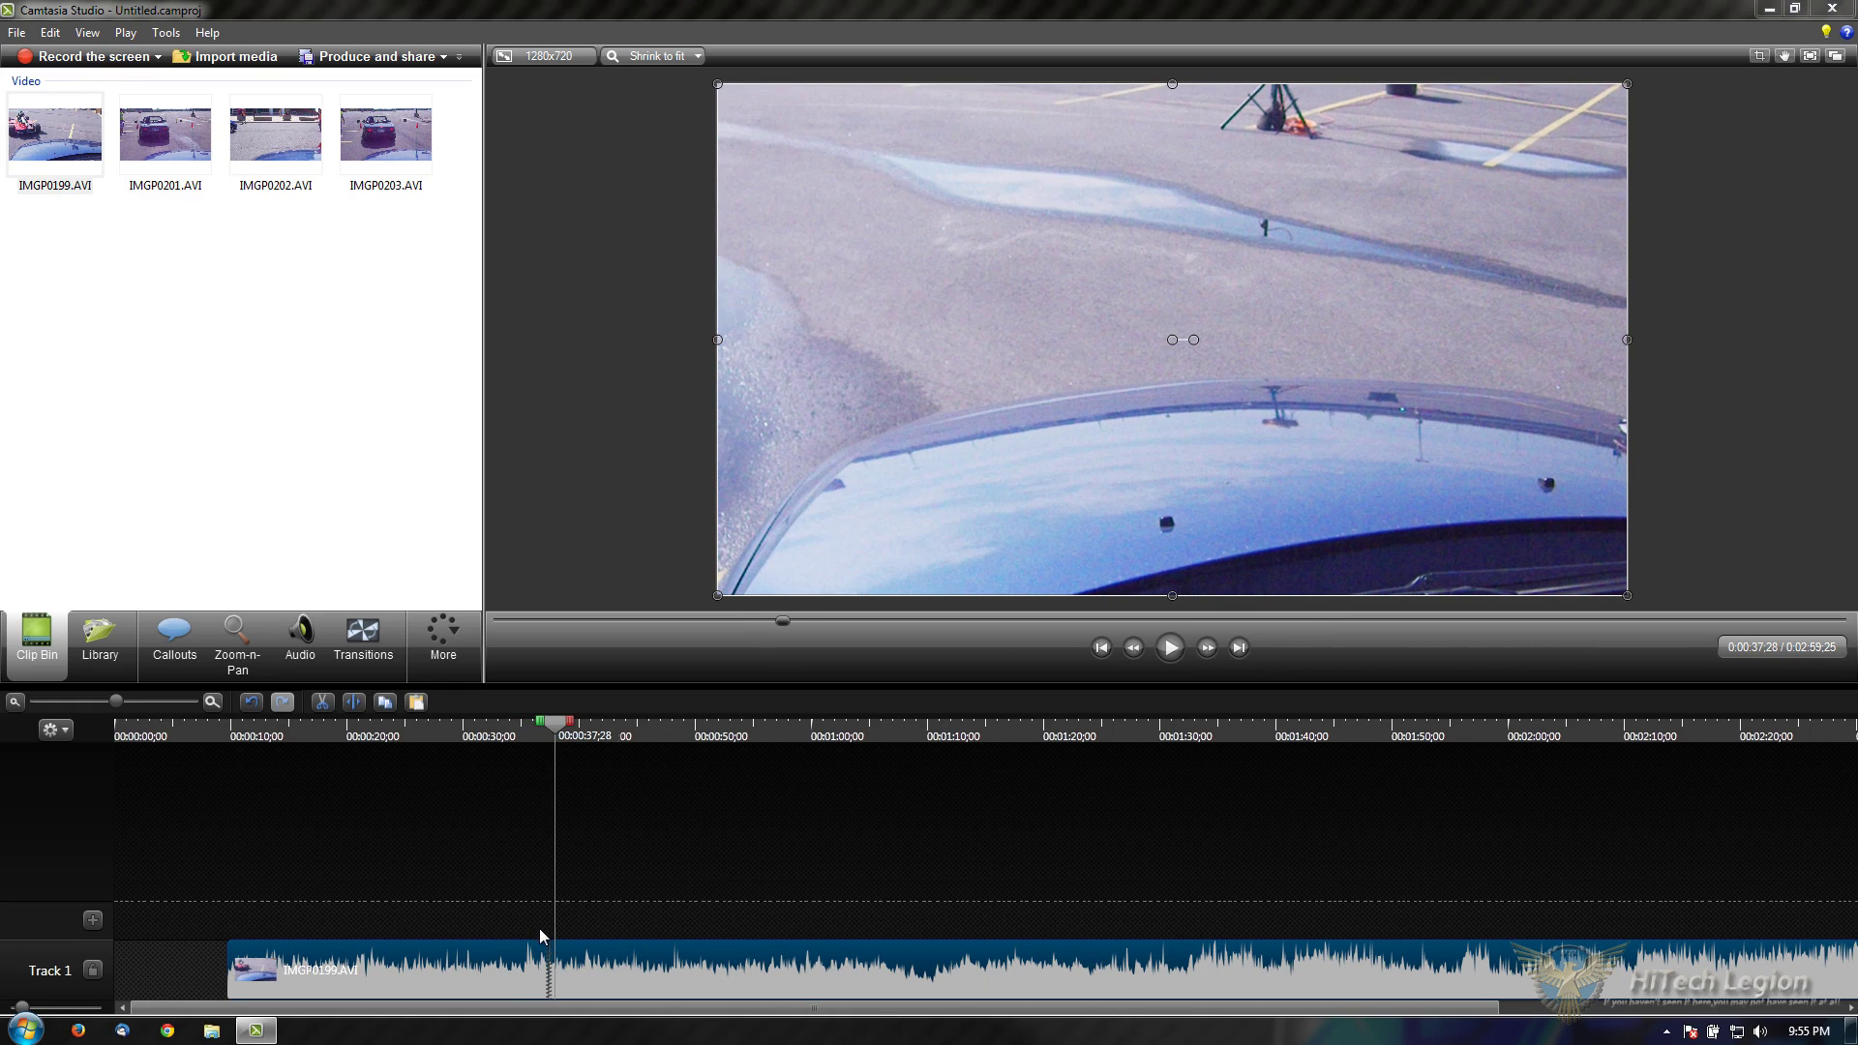
pyautogui.press('s')
pyautogui.hotkey('ctrl', 'z')
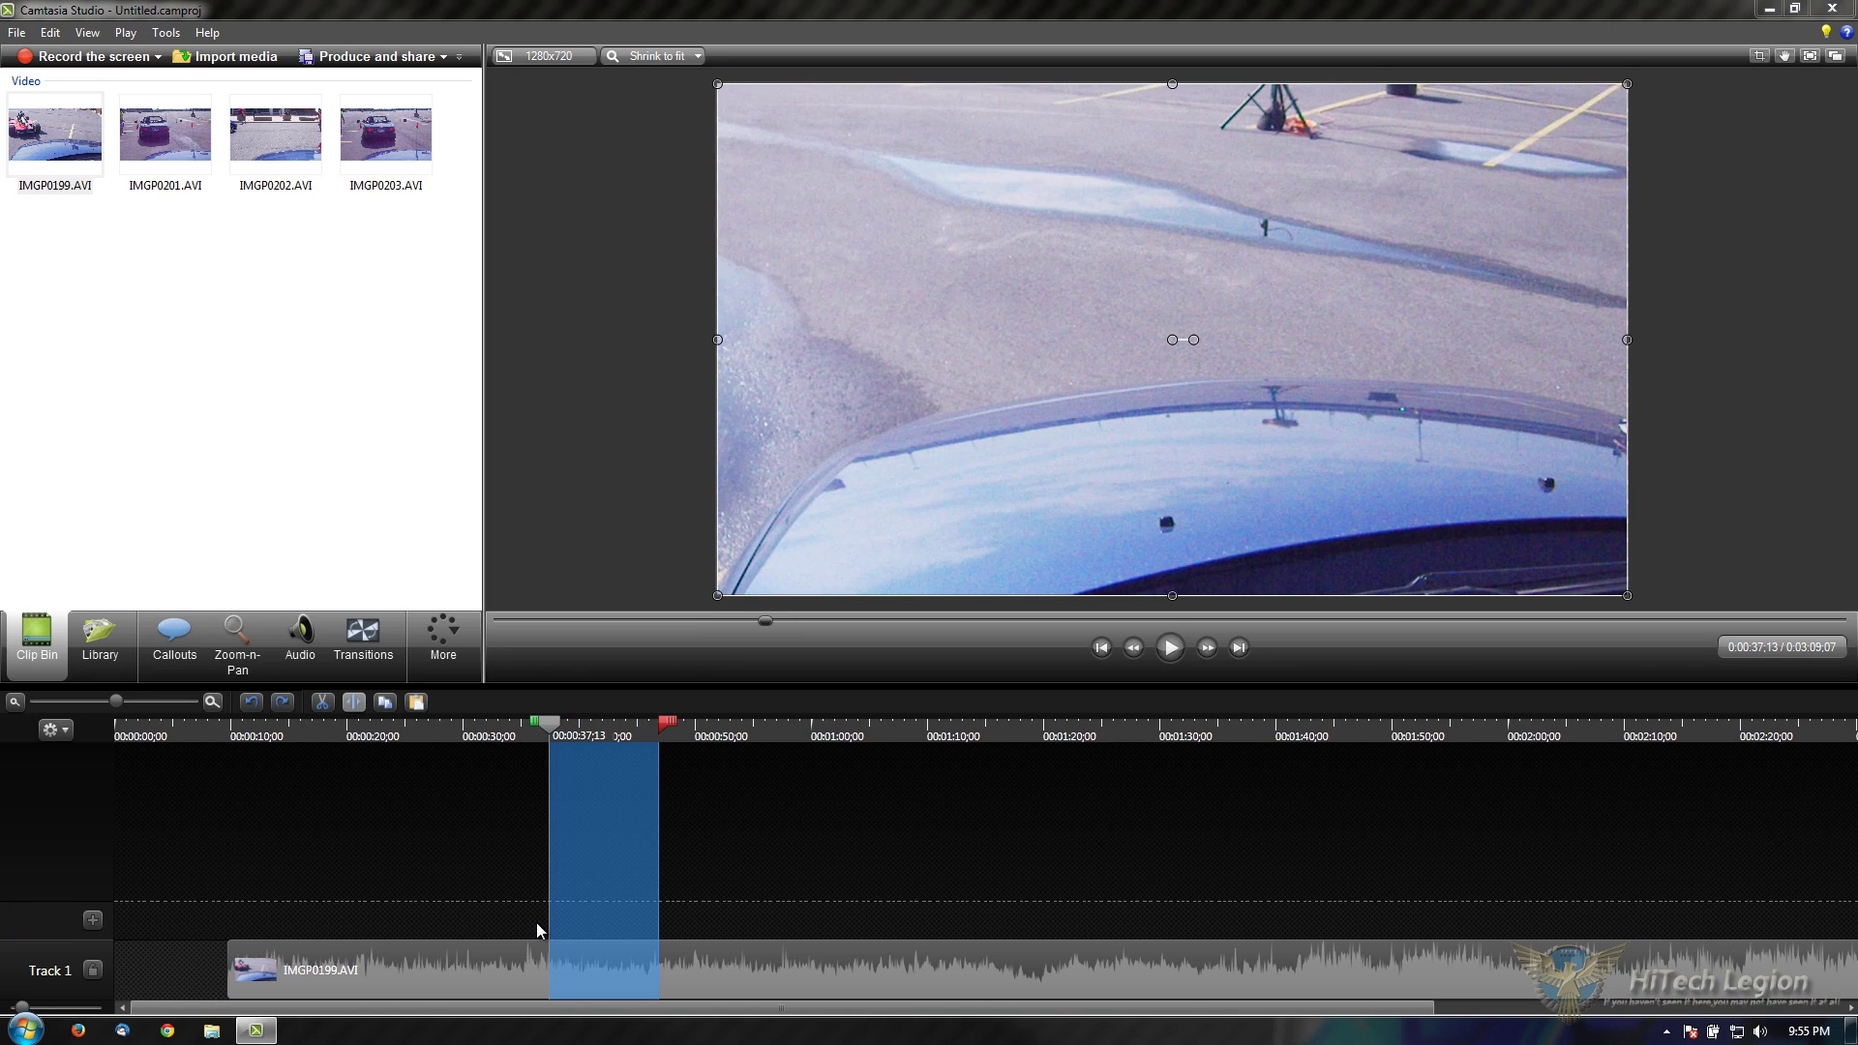
# Step: Deselect the timeline range and split the IMGP0199.AVI clip at 0:00:37;13
pyautogui.click(705, 956)
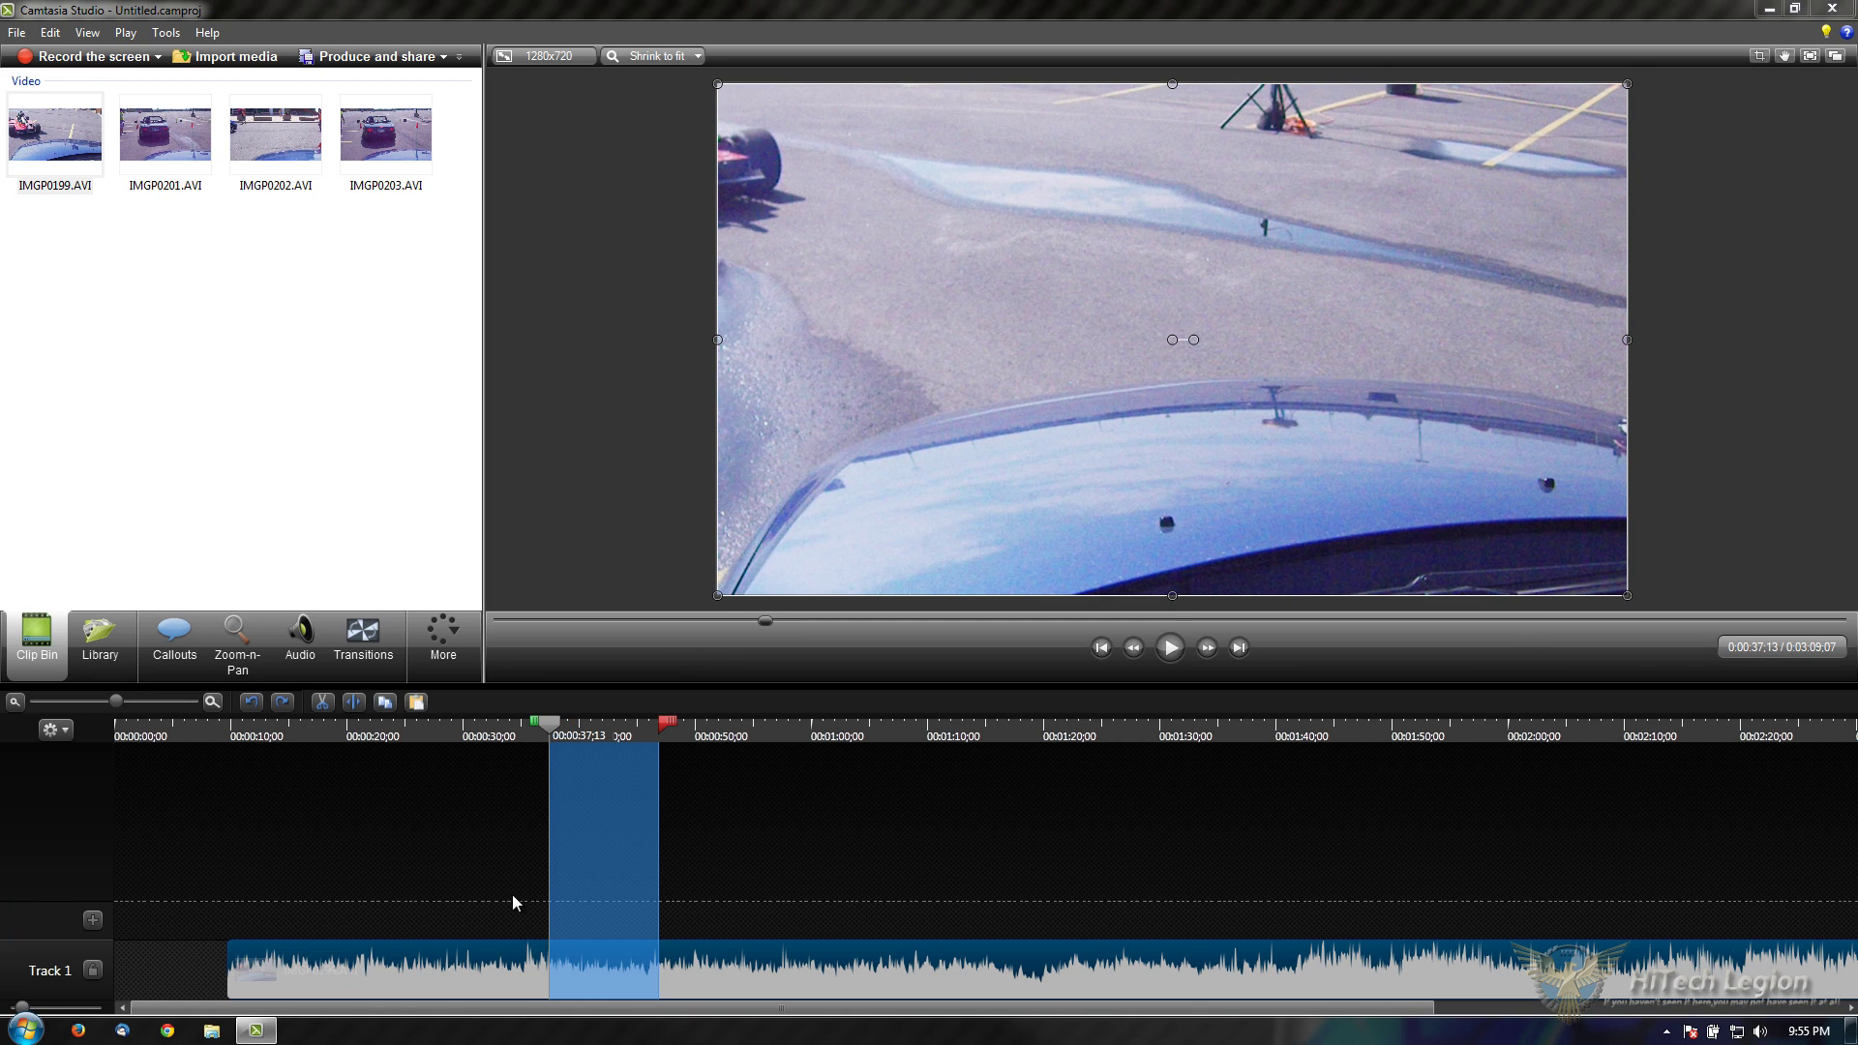
pyautogui.rightClick(548, 718)
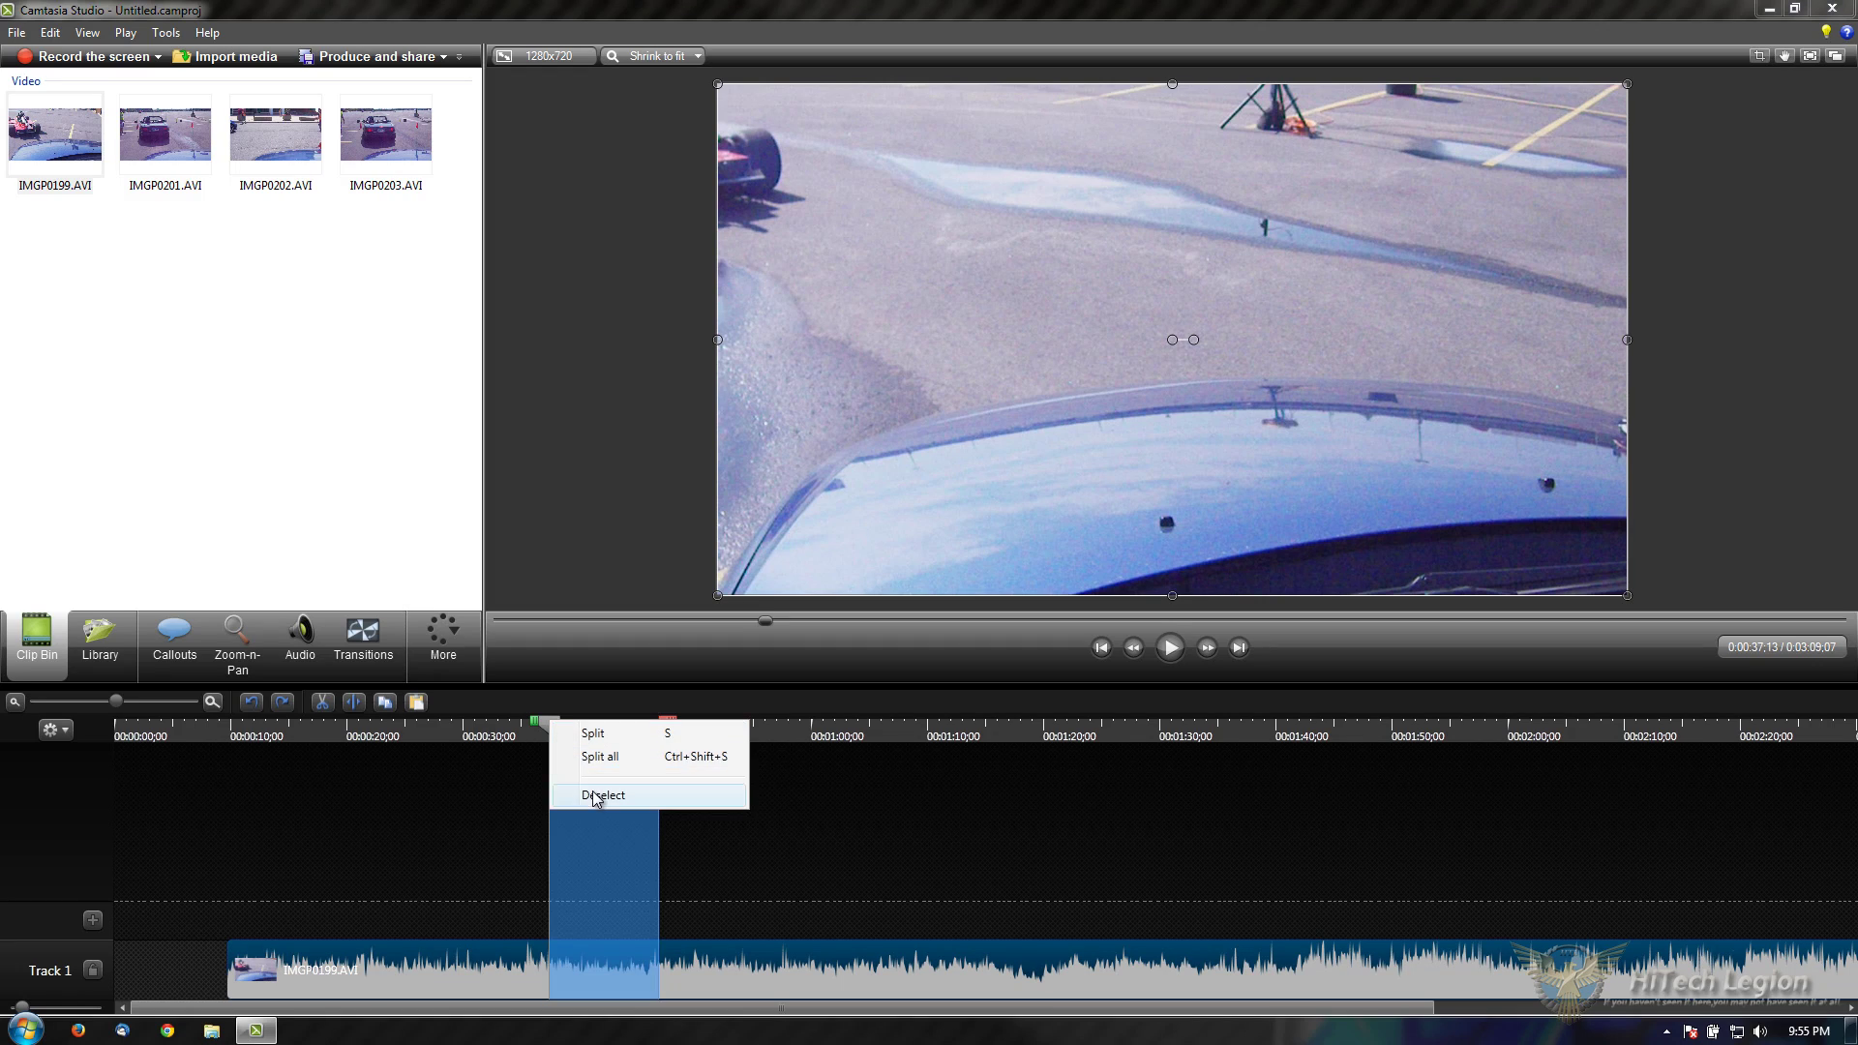
pyautogui.click(580, 791)
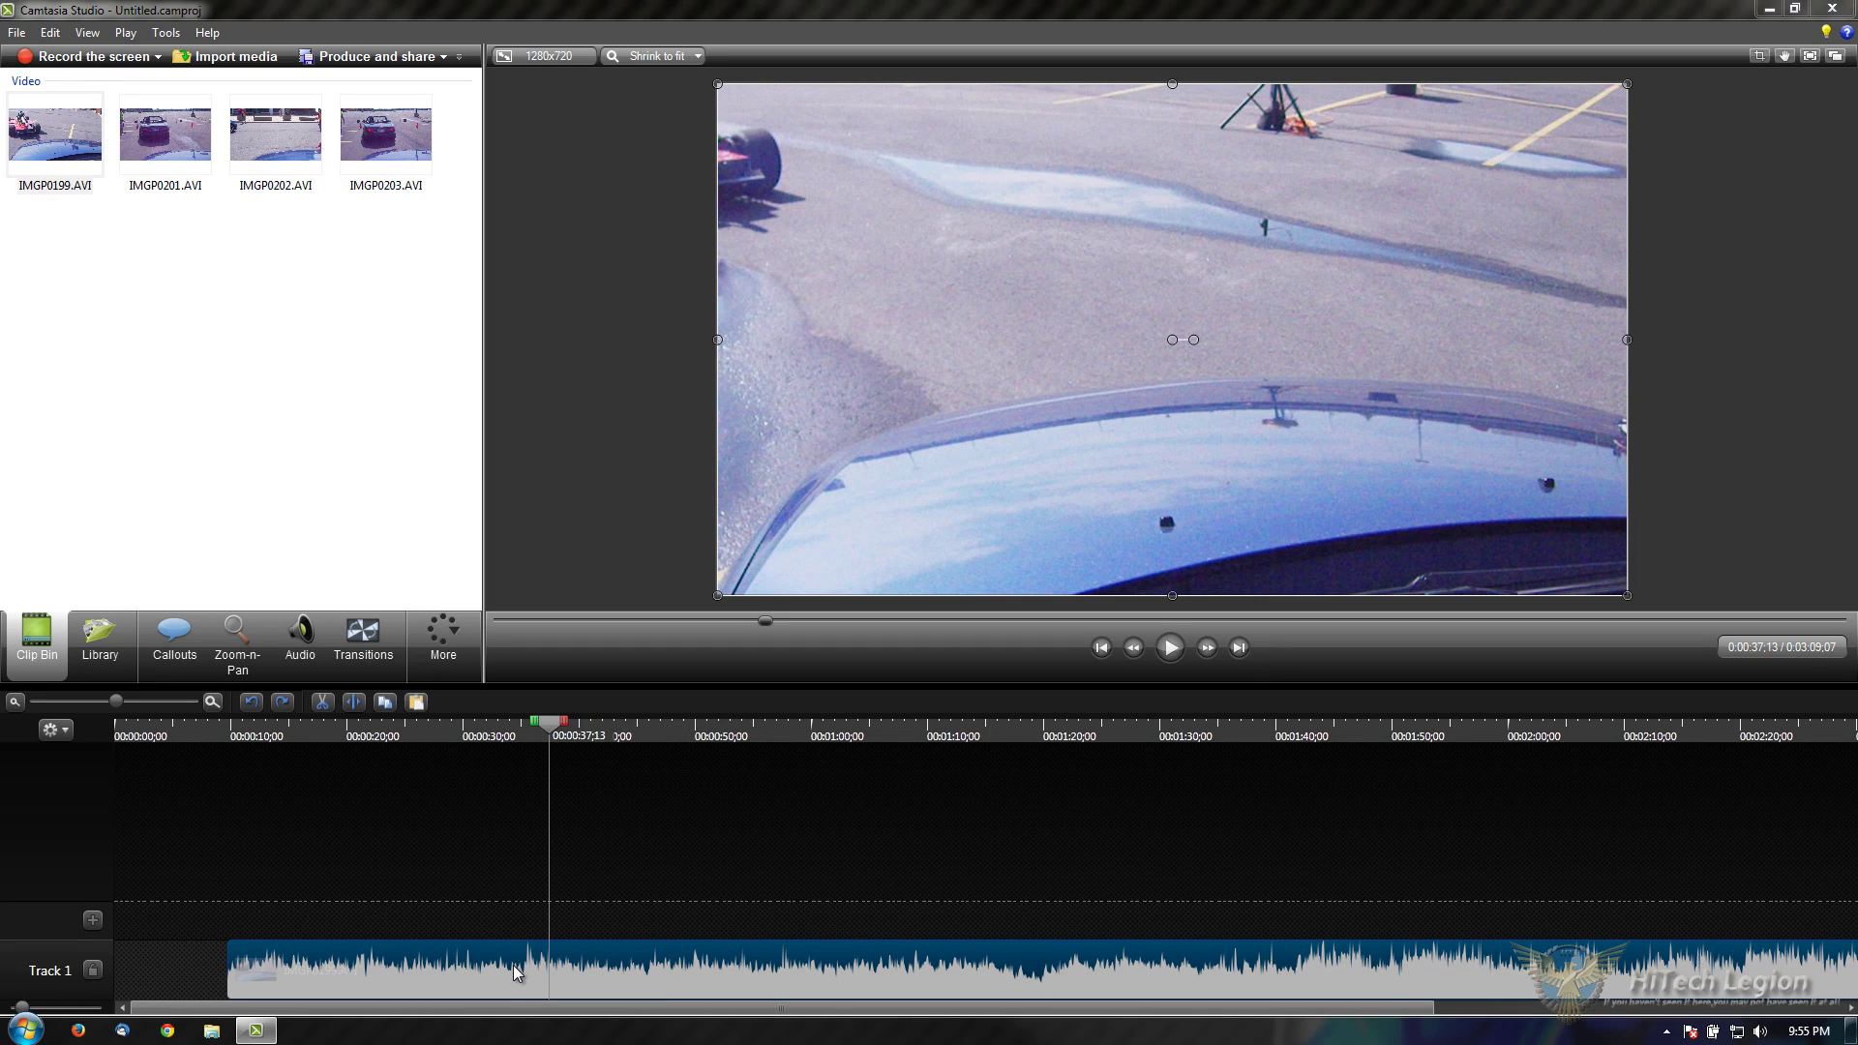
pyautogui.click(326, 703)
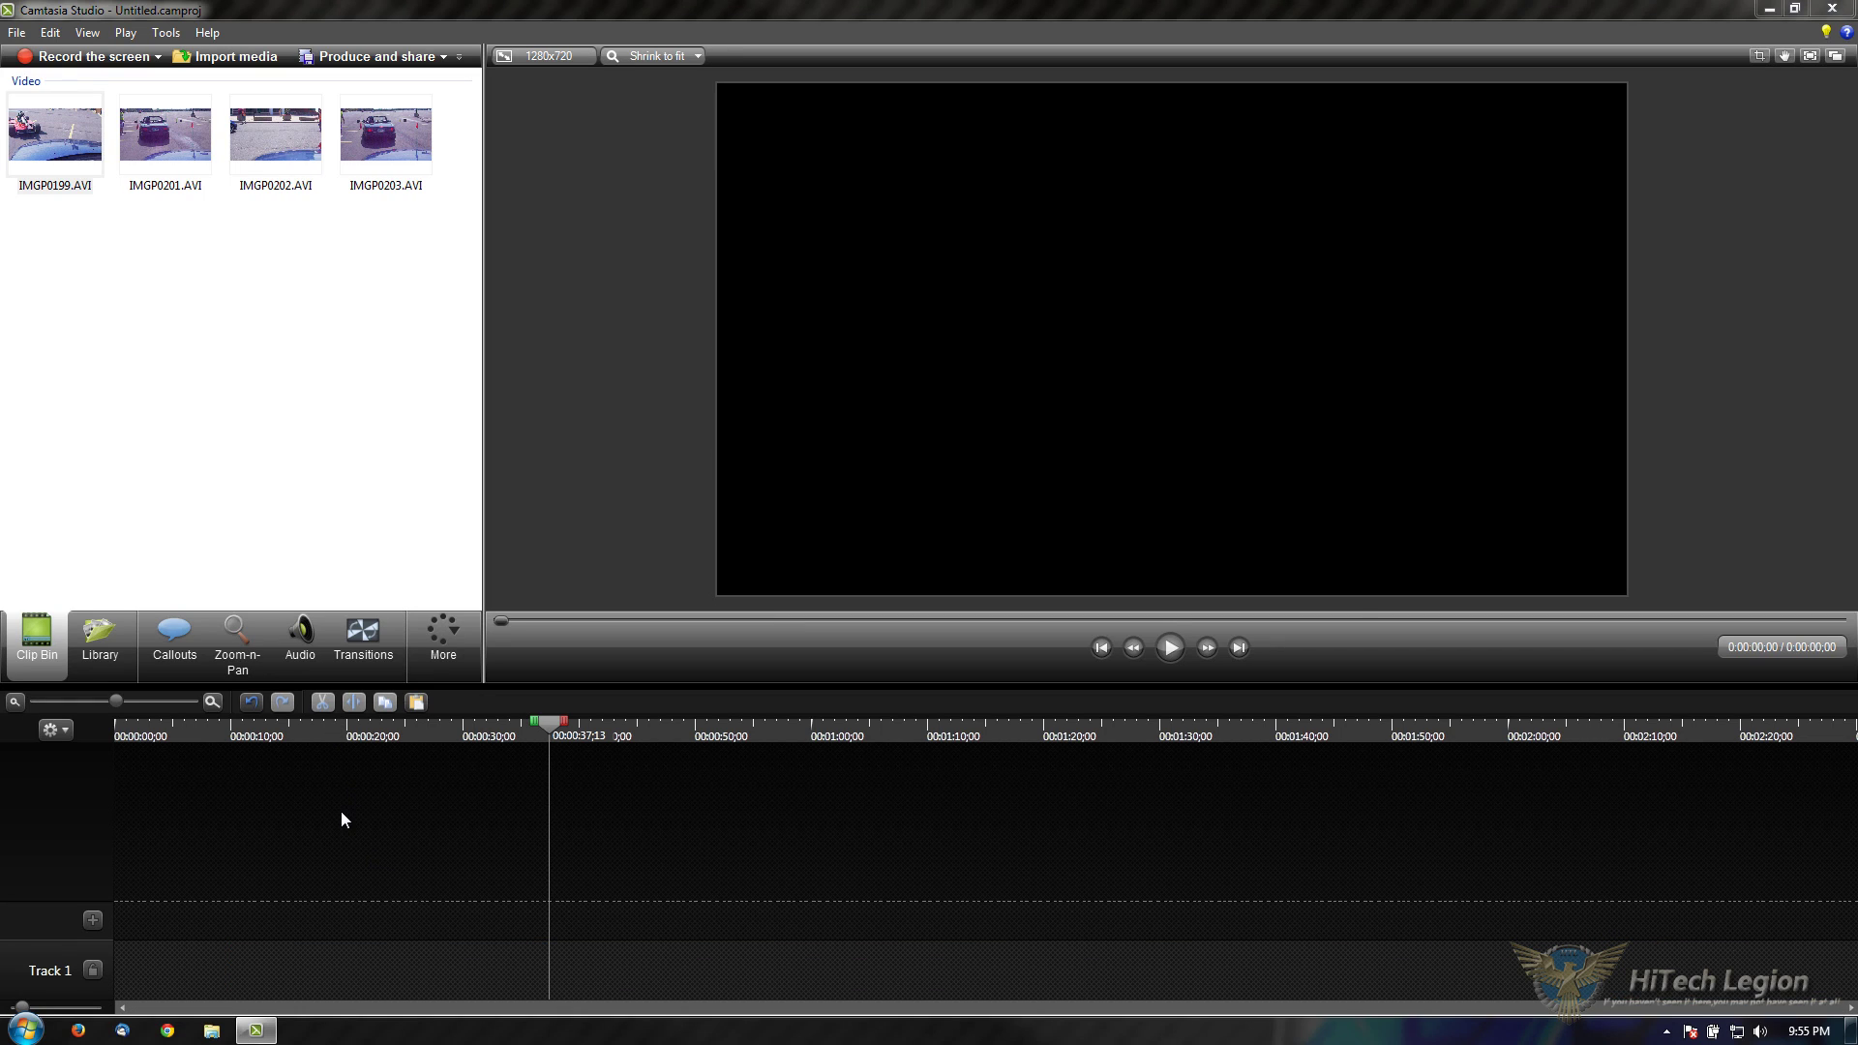
pyautogui.hotkey('ctrl', 'z')
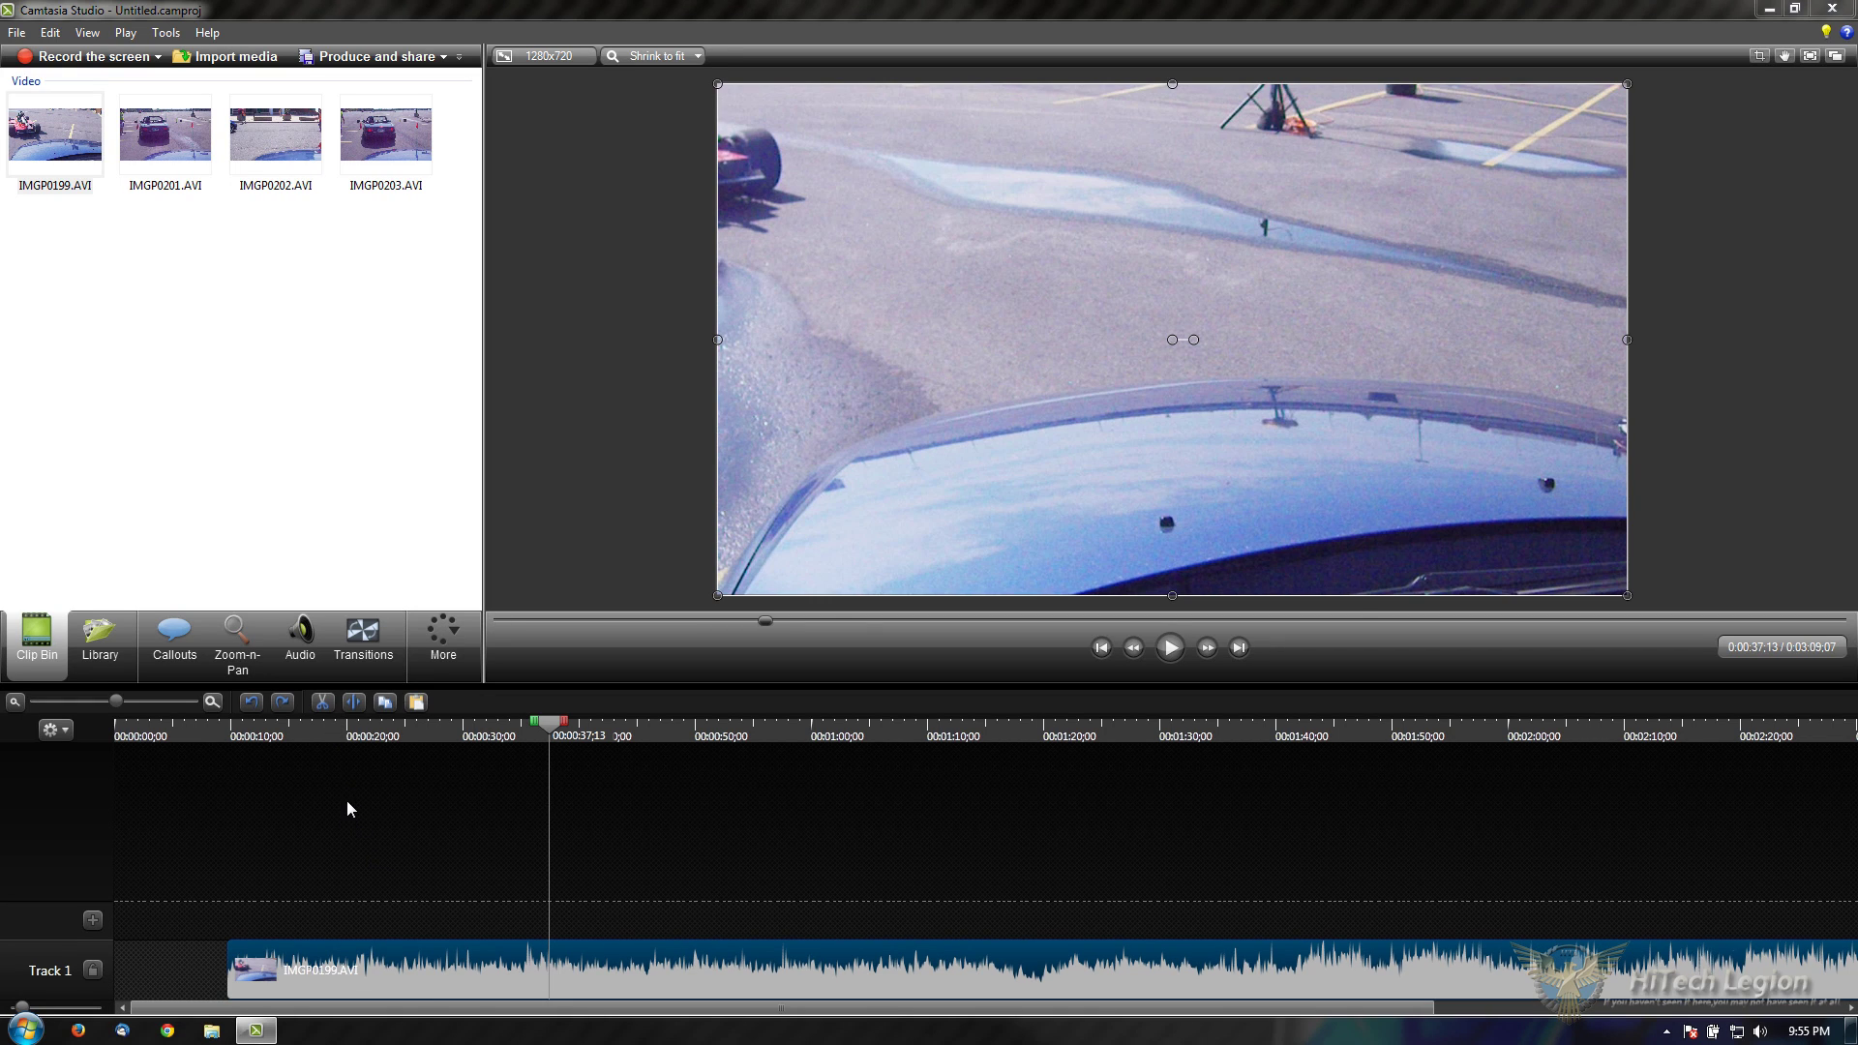
pyautogui.click(360, 711)
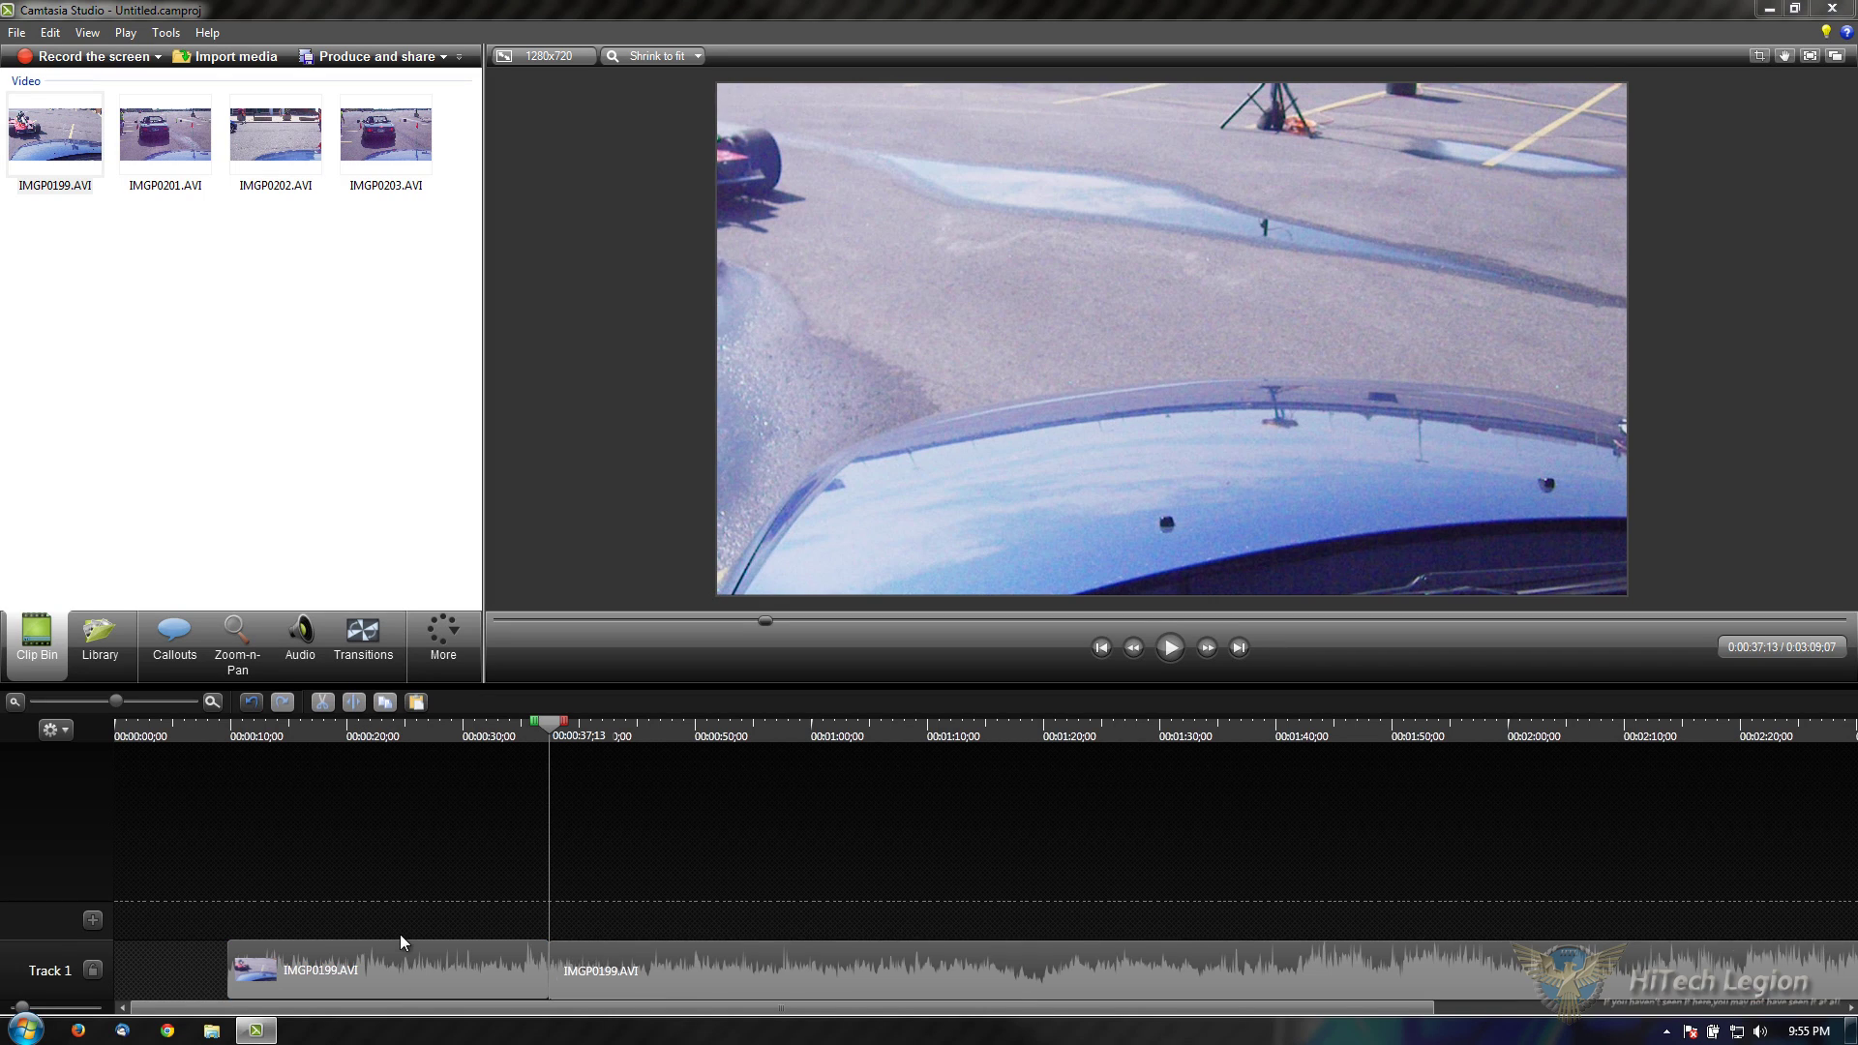
# Step: Select the second clip piece and mark the timeline range from 0:00:37;13 to 0:00:55;01
pyautogui.click(596, 977)
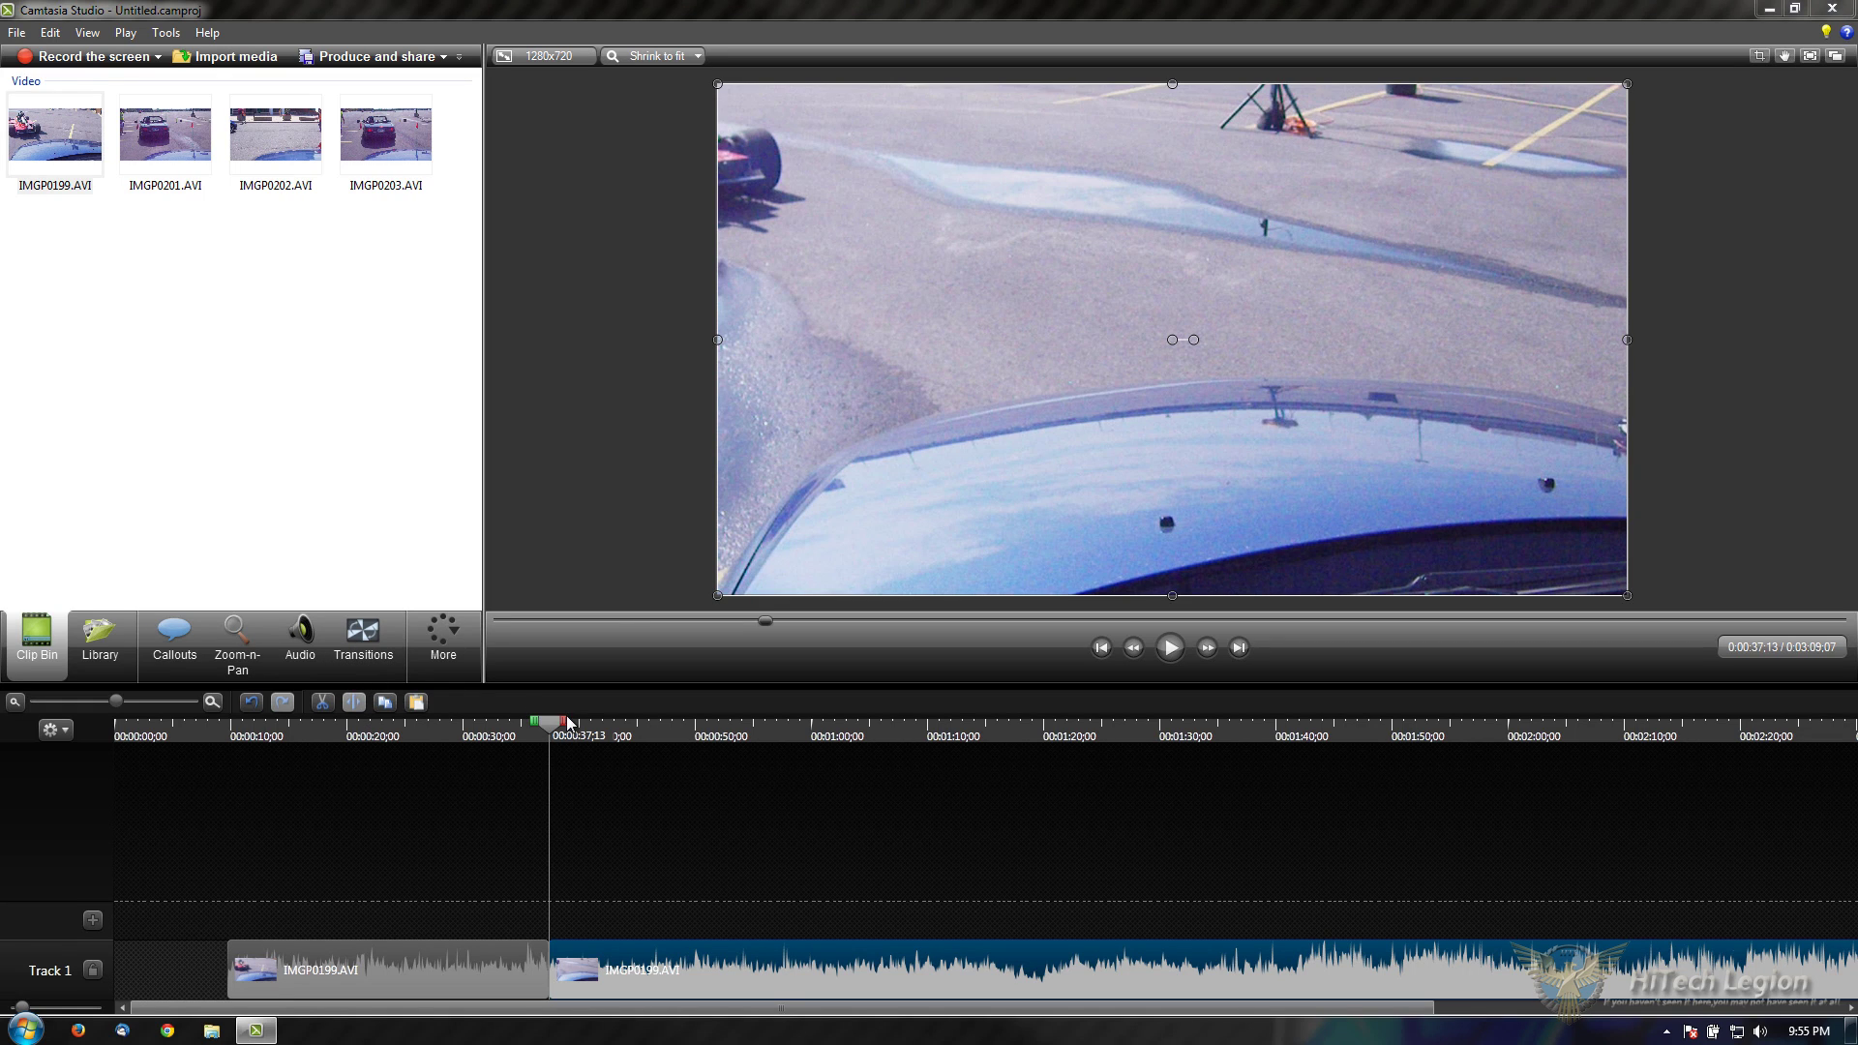
pyautogui.moveTo(565, 721); pyautogui.dragTo(769, 738)
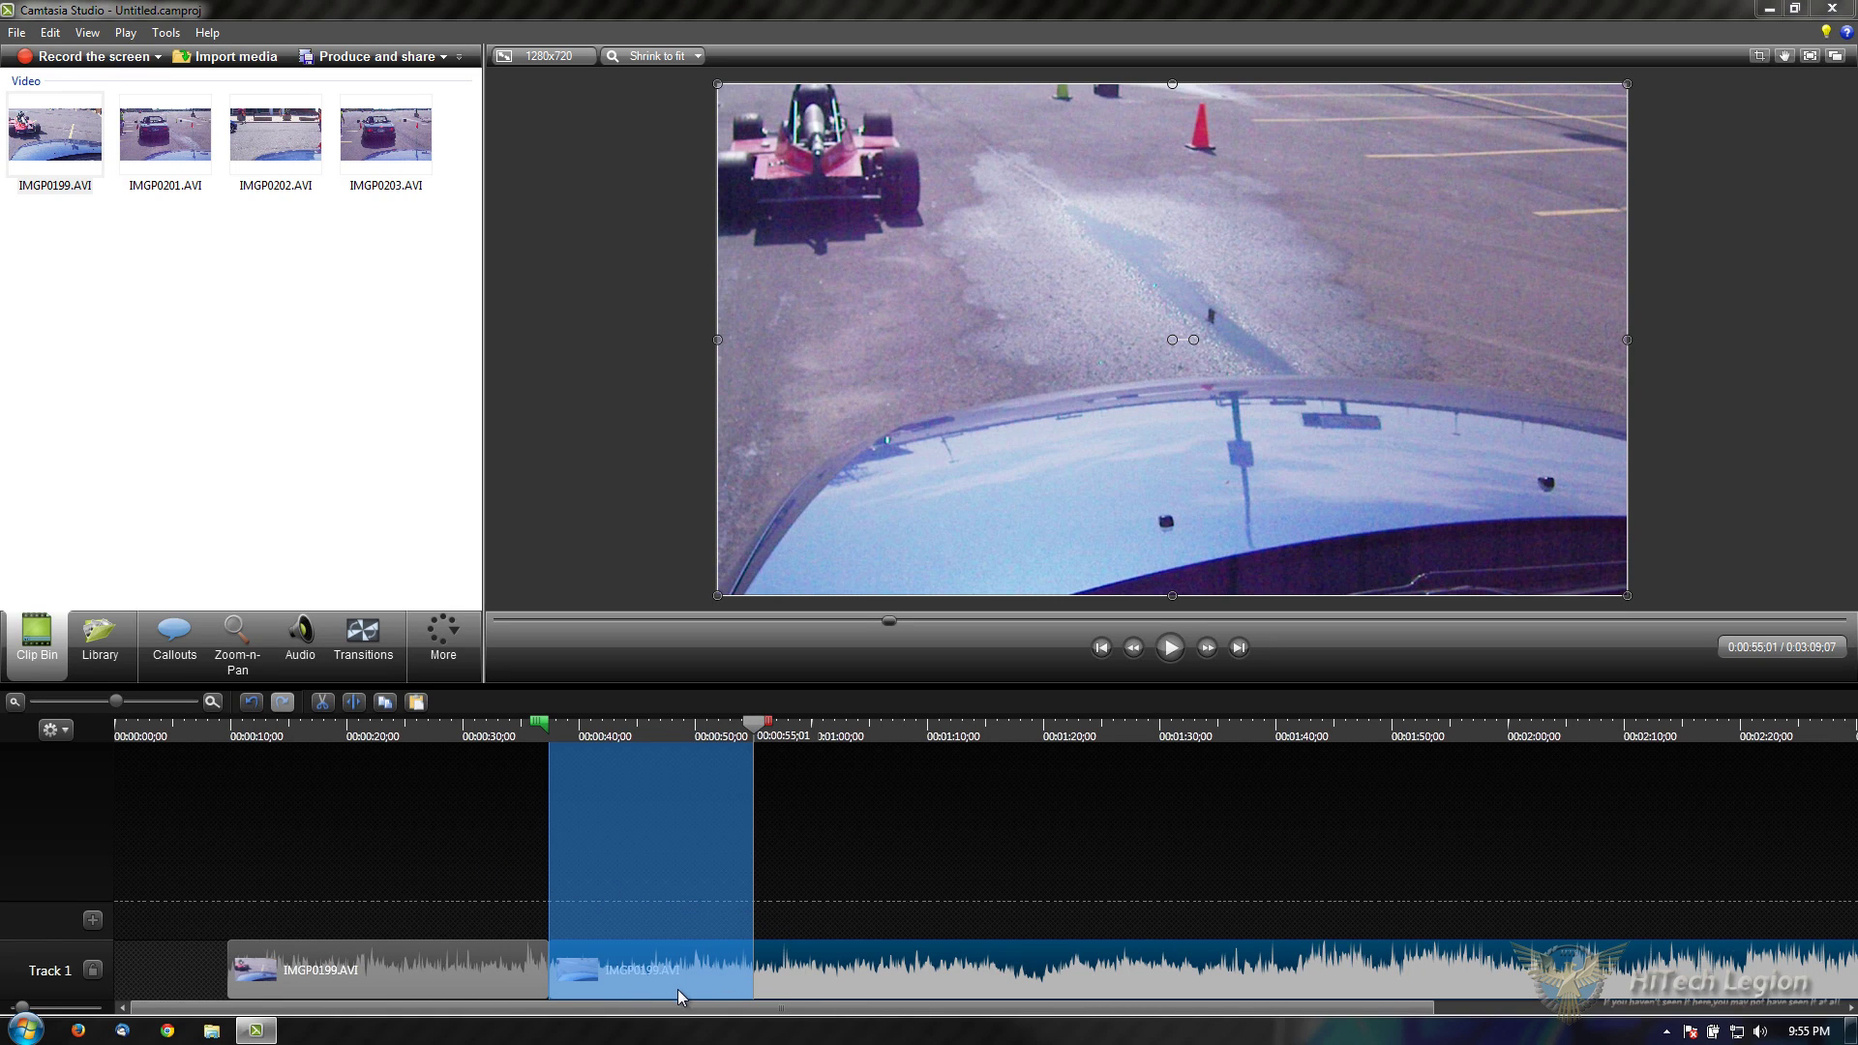
# Step: Group both pieces of the IMGP0199.AVI clip, then undo the grouping
pyautogui.click(522, 975)
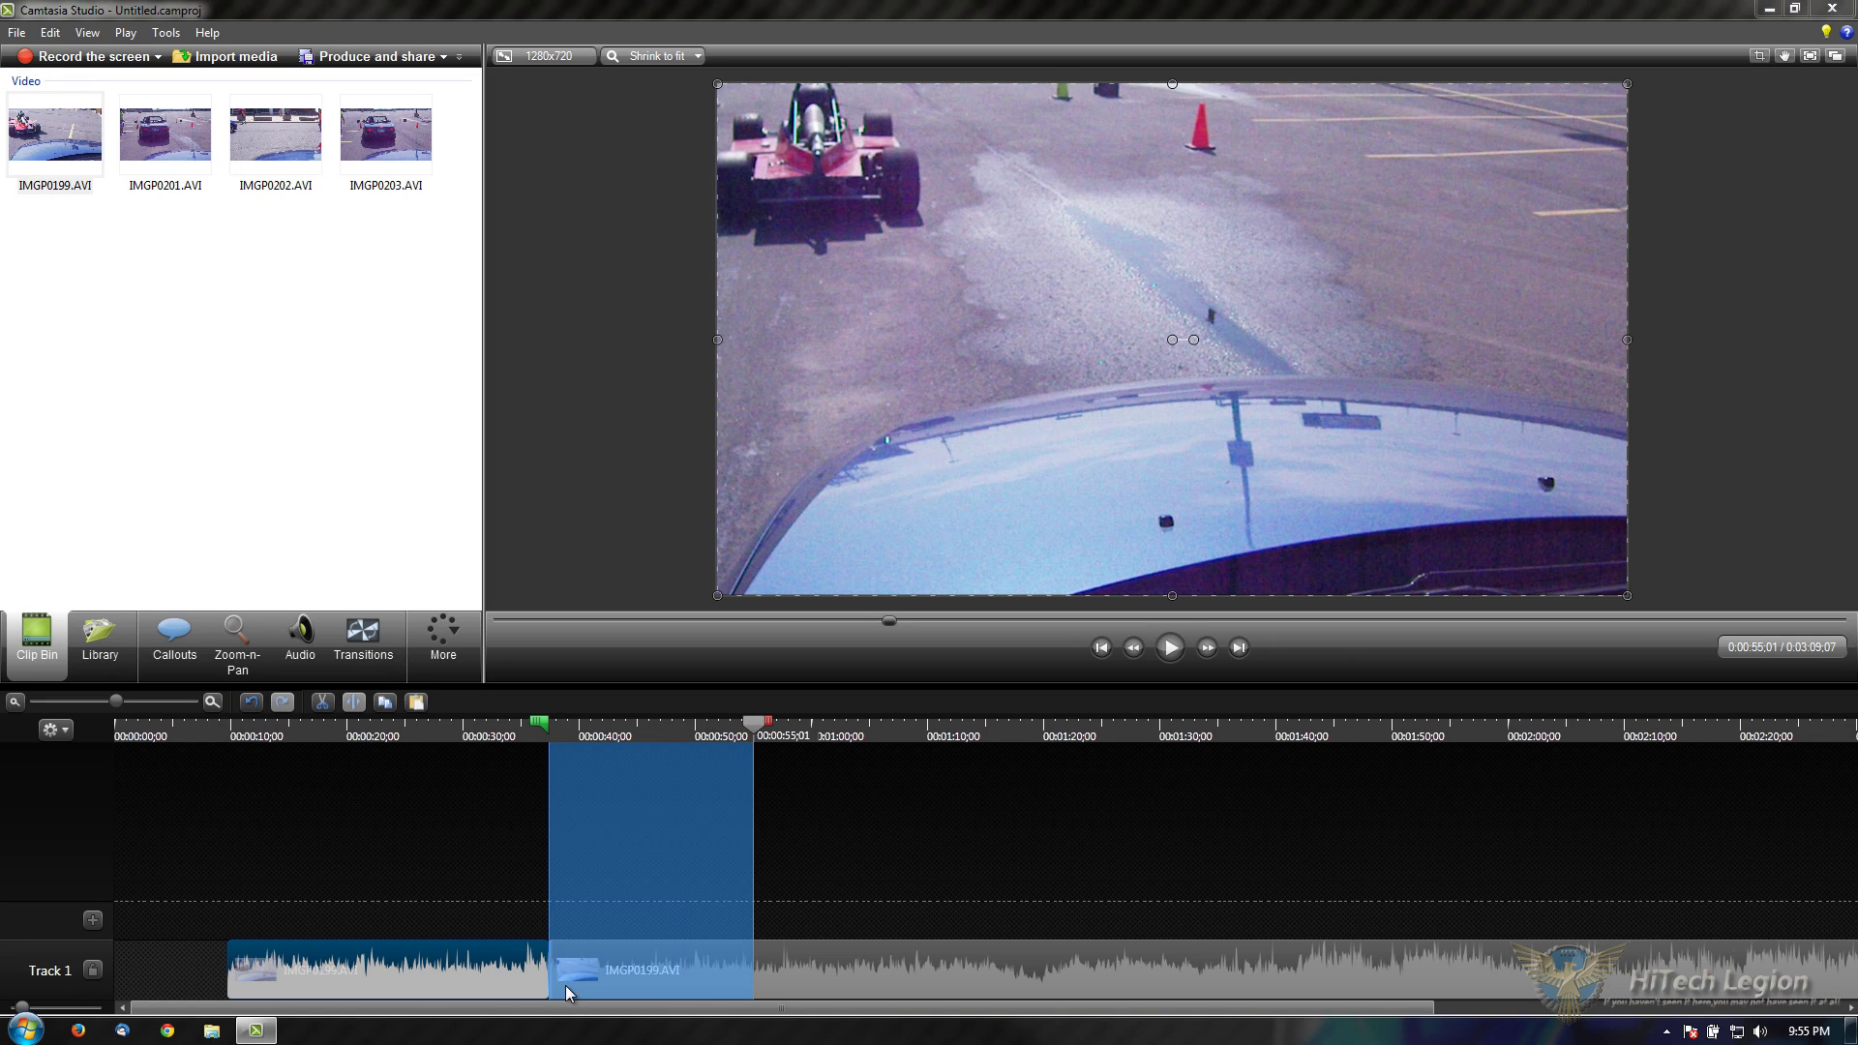
pyautogui.rightClick(799, 985)
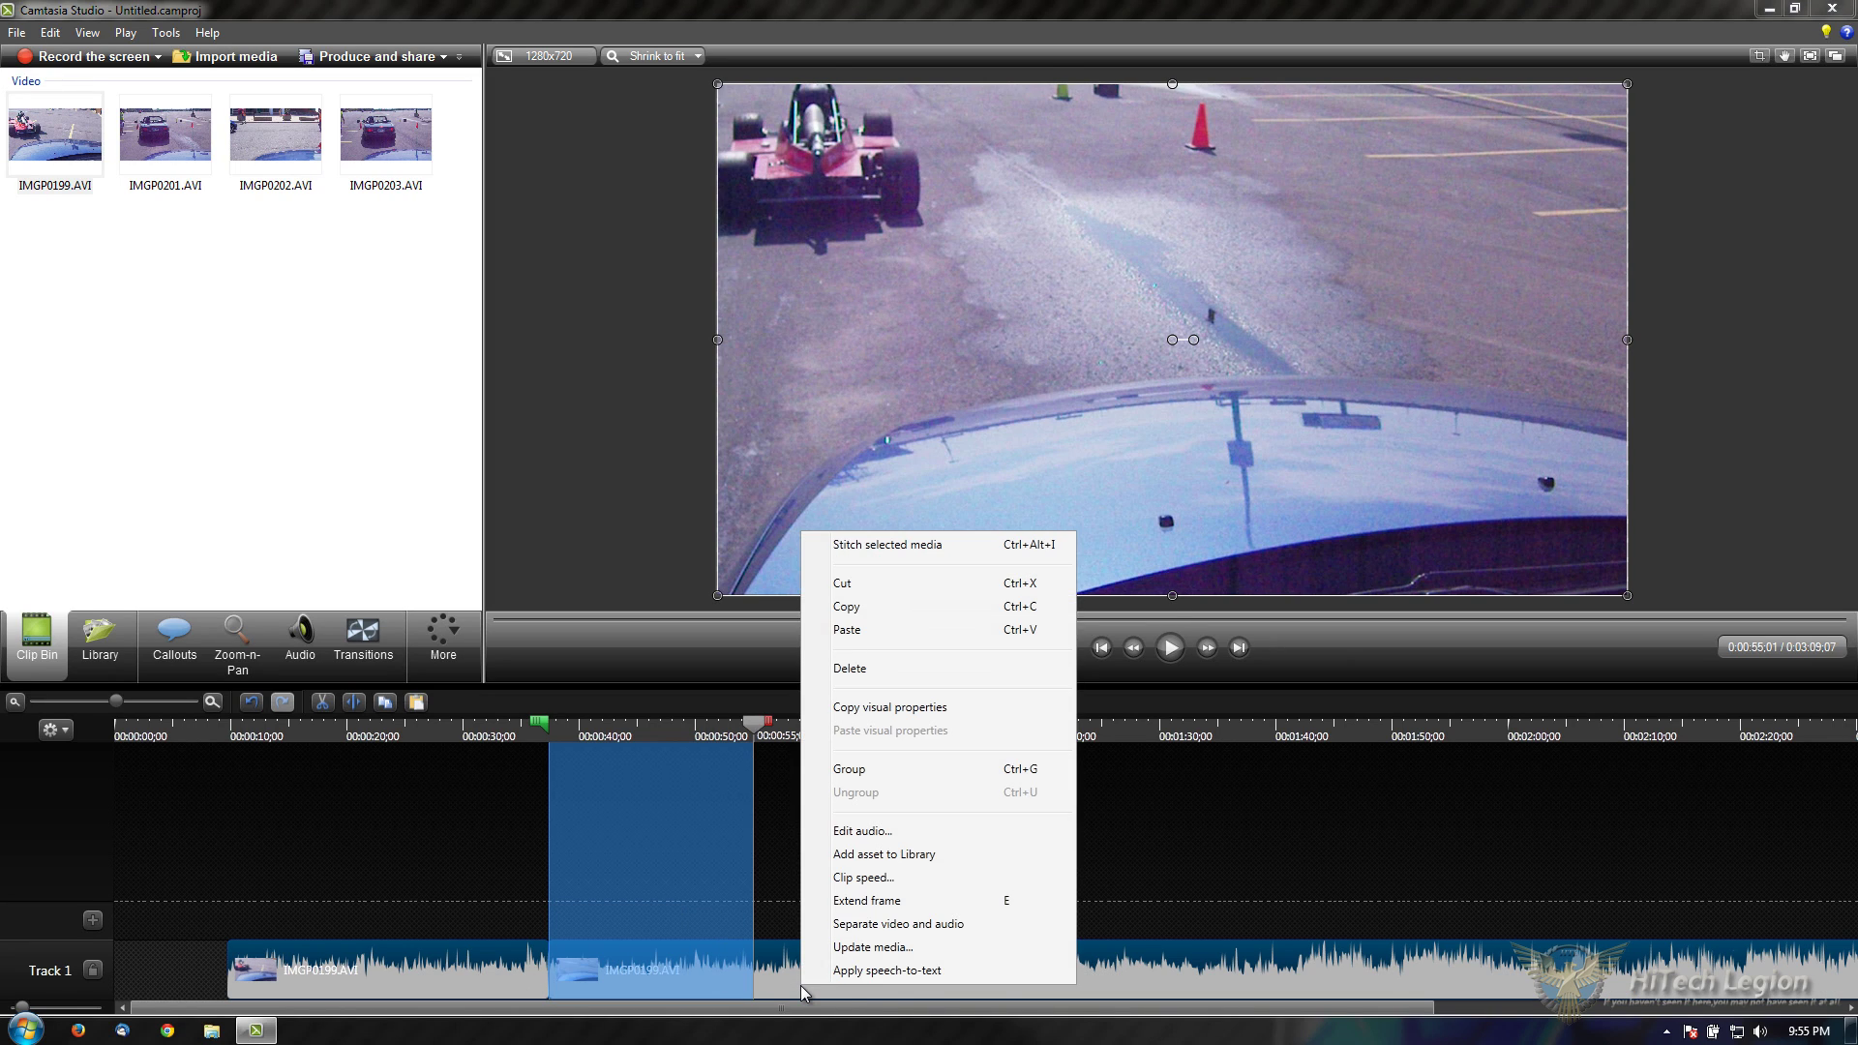
pyautogui.click(873, 770)
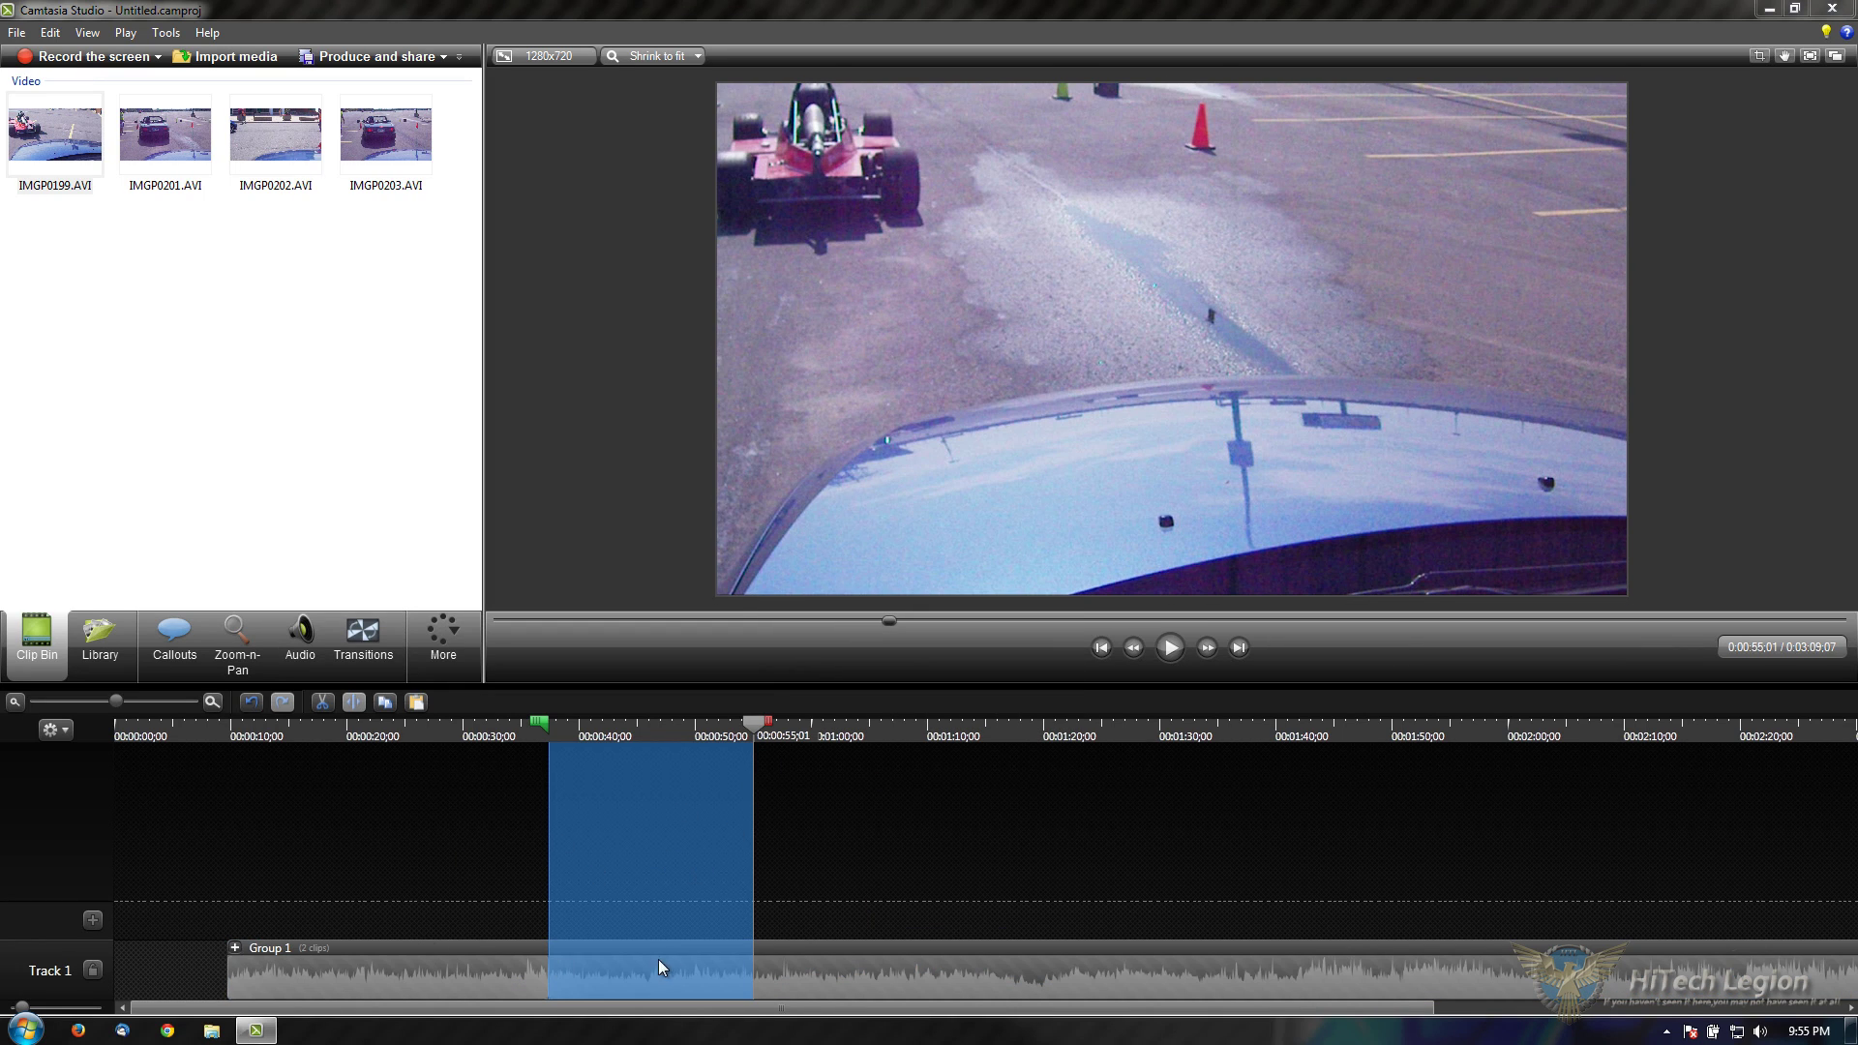
pyautogui.hotkey('ctrl', 'z')
# Step: Stitch the two IMGP0199.AVI pieces back together and move the start of the timeline range to about 43 seconds
pyautogui.rightClick(544, 975)
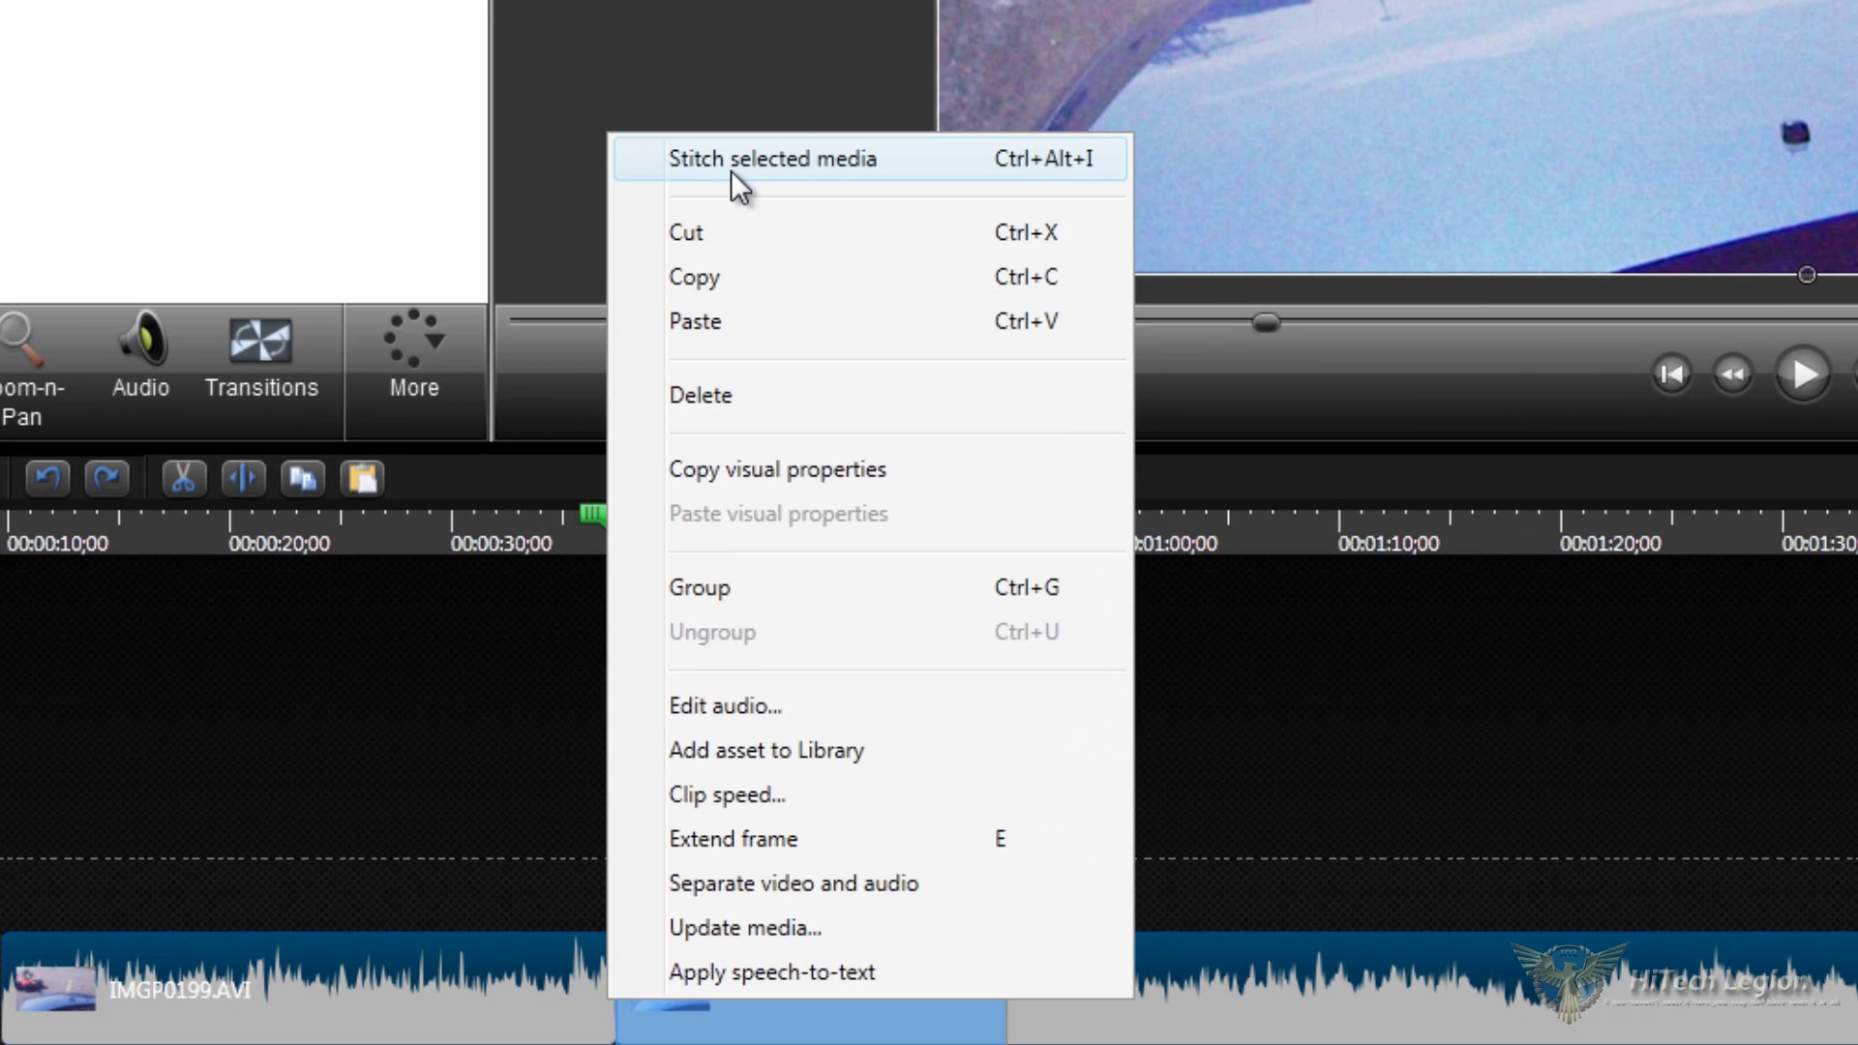
pyautogui.click(753, 167)
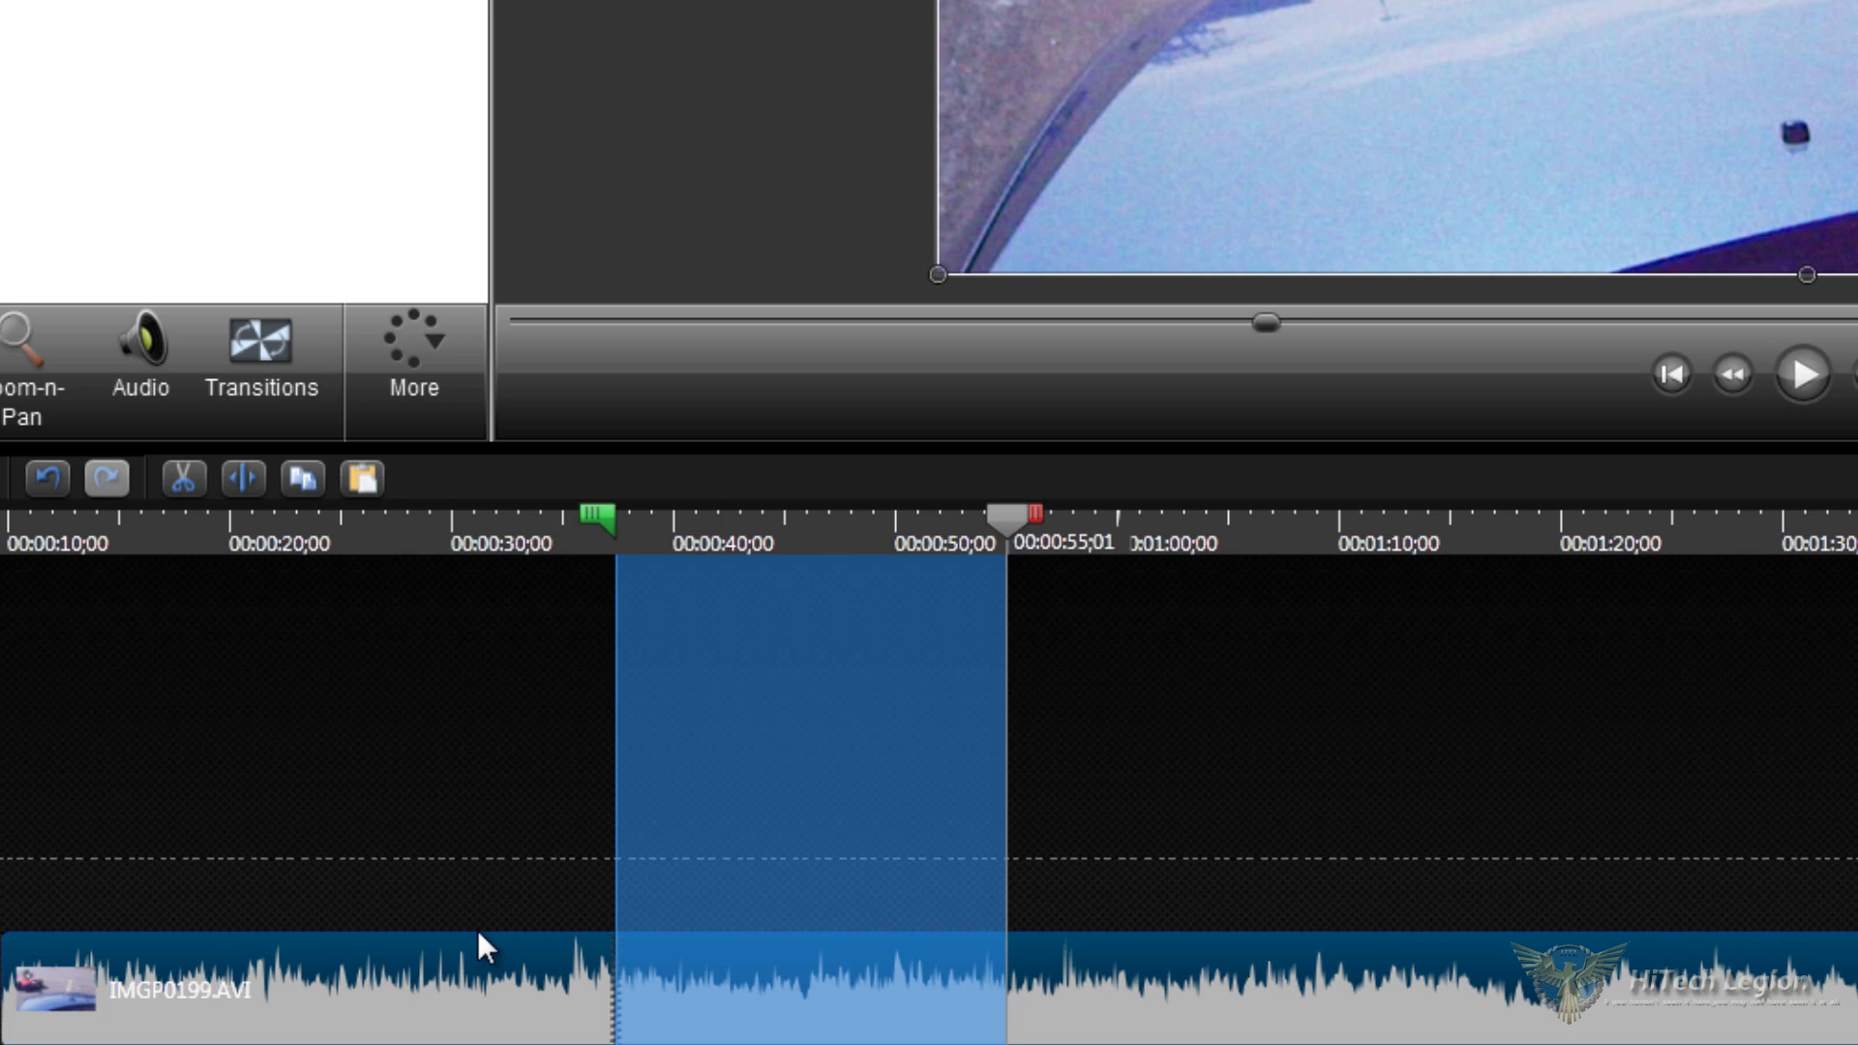
pyautogui.moveTo(646, 519); pyautogui.dragTo(740, 519)
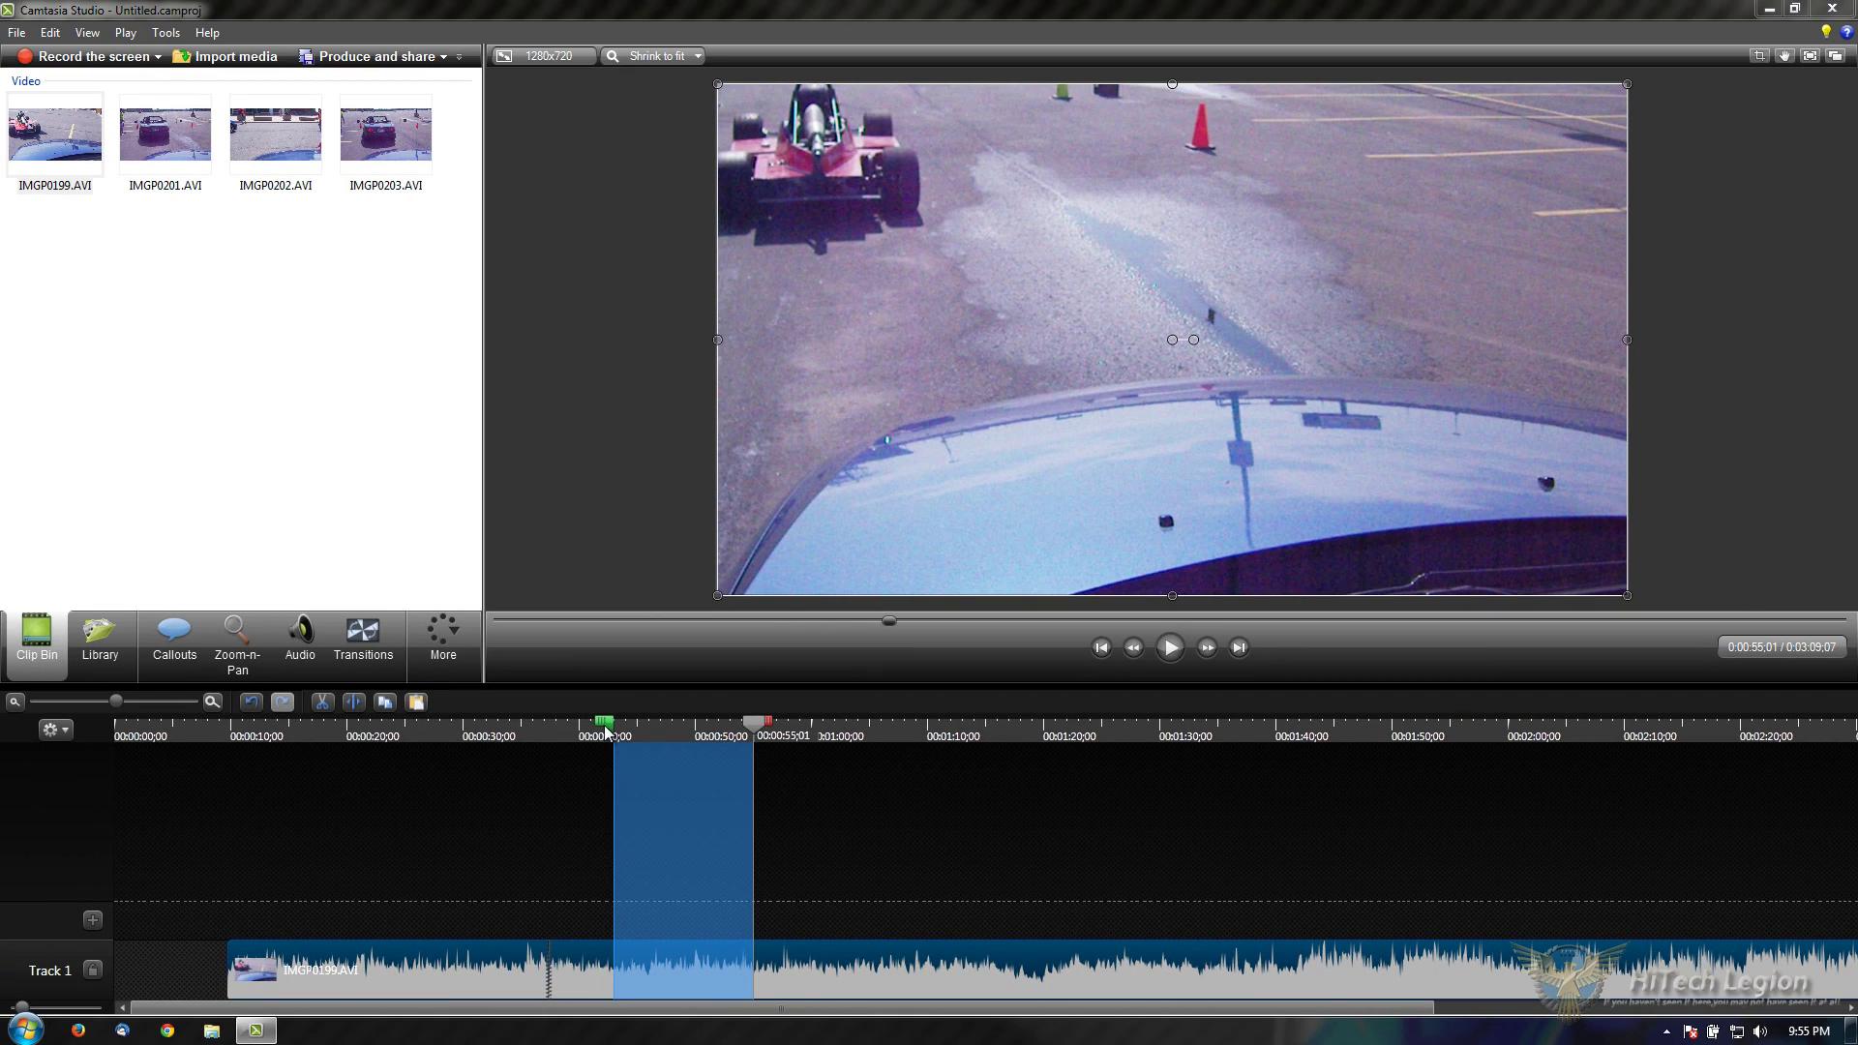
# Step: Extend the timeline range's start back to about 37 seconds, delete the IMGP0199.AVI clip, and undo the deletion
pyautogui.moveTo(594, 728); pyautogui.dragTo(534, 728)
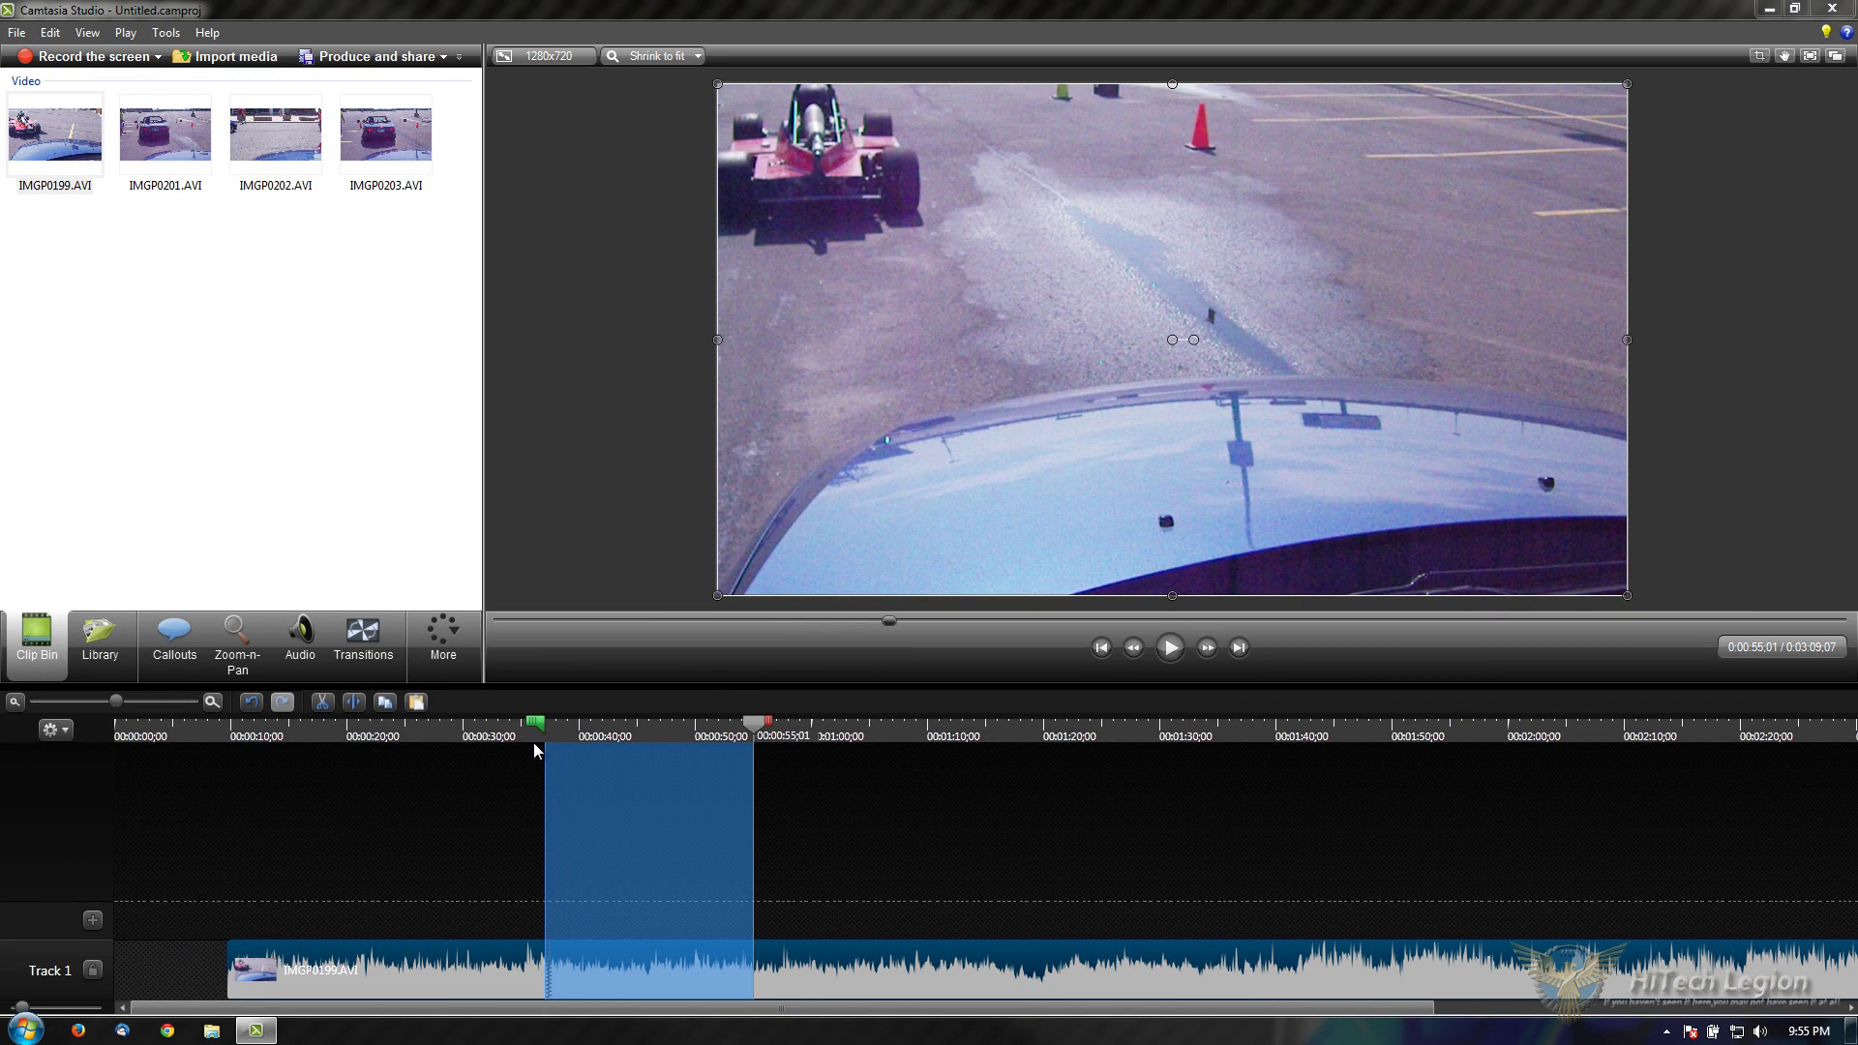
pyautogui.press('Delete')
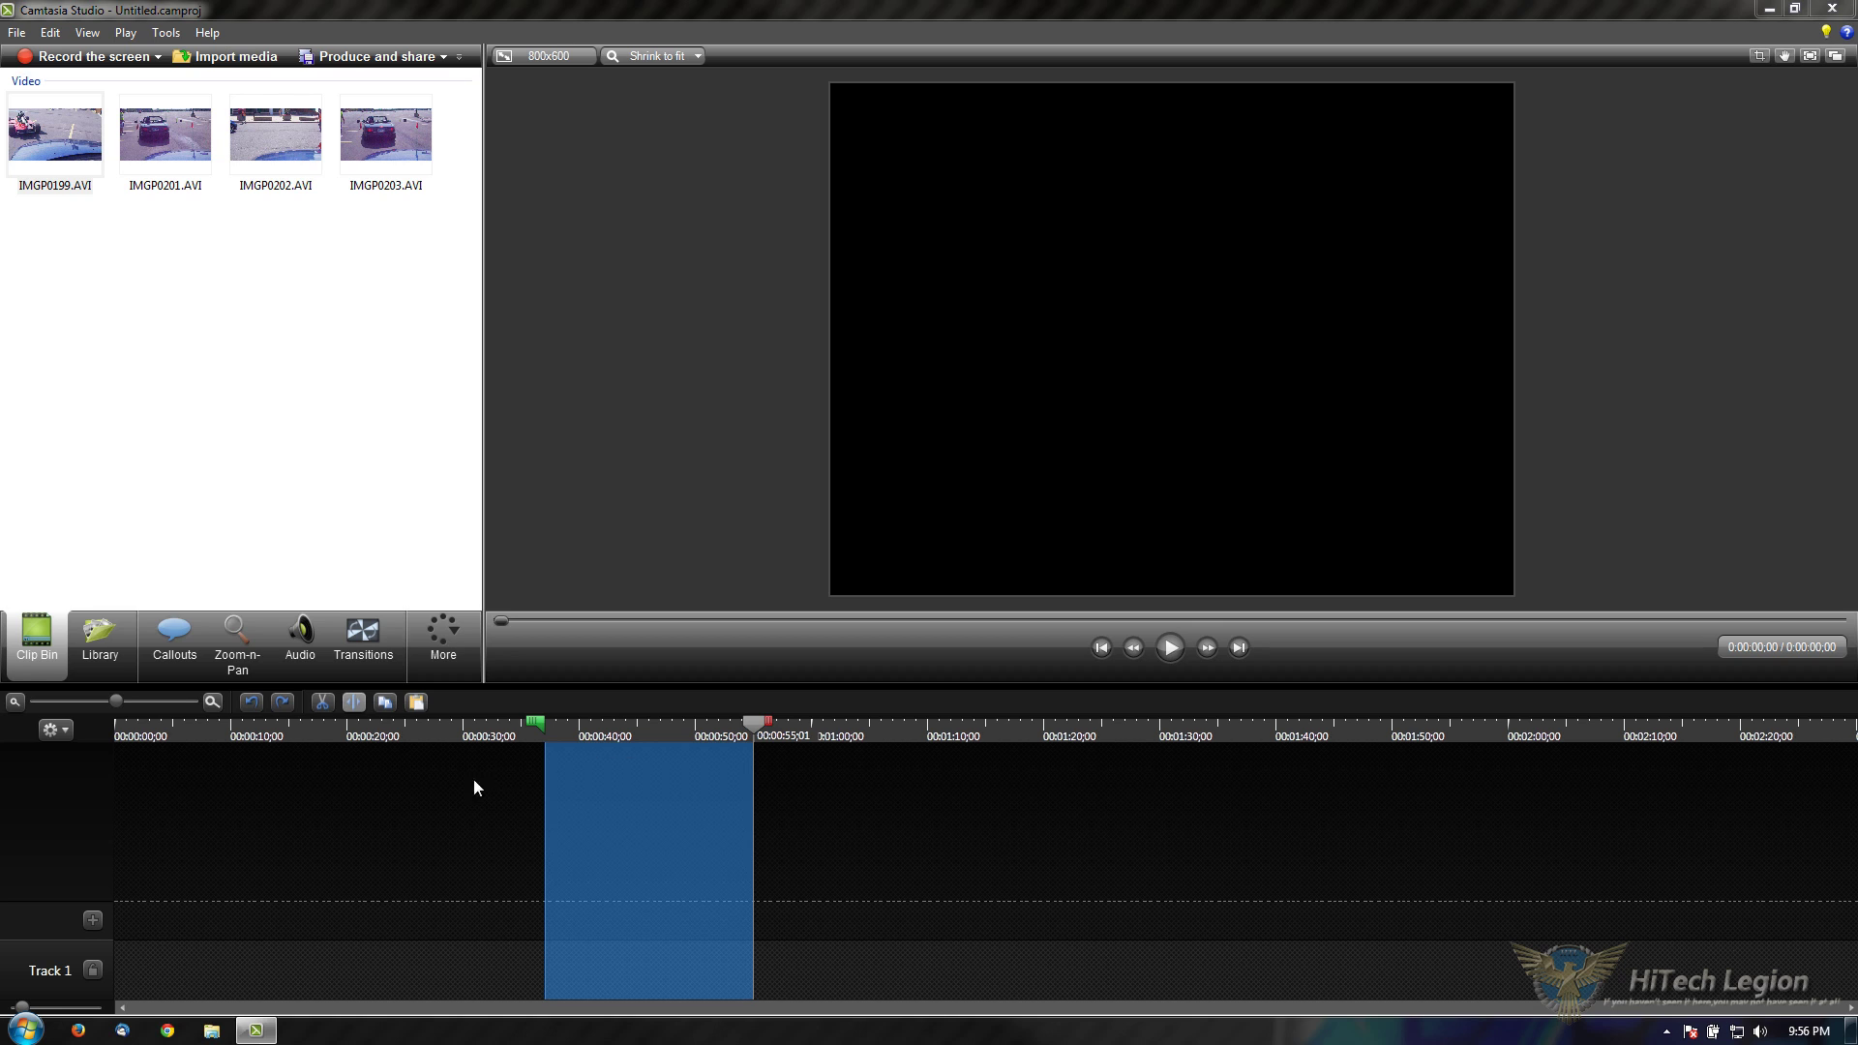
pyautogui.hotkey('ctrl', 'z')
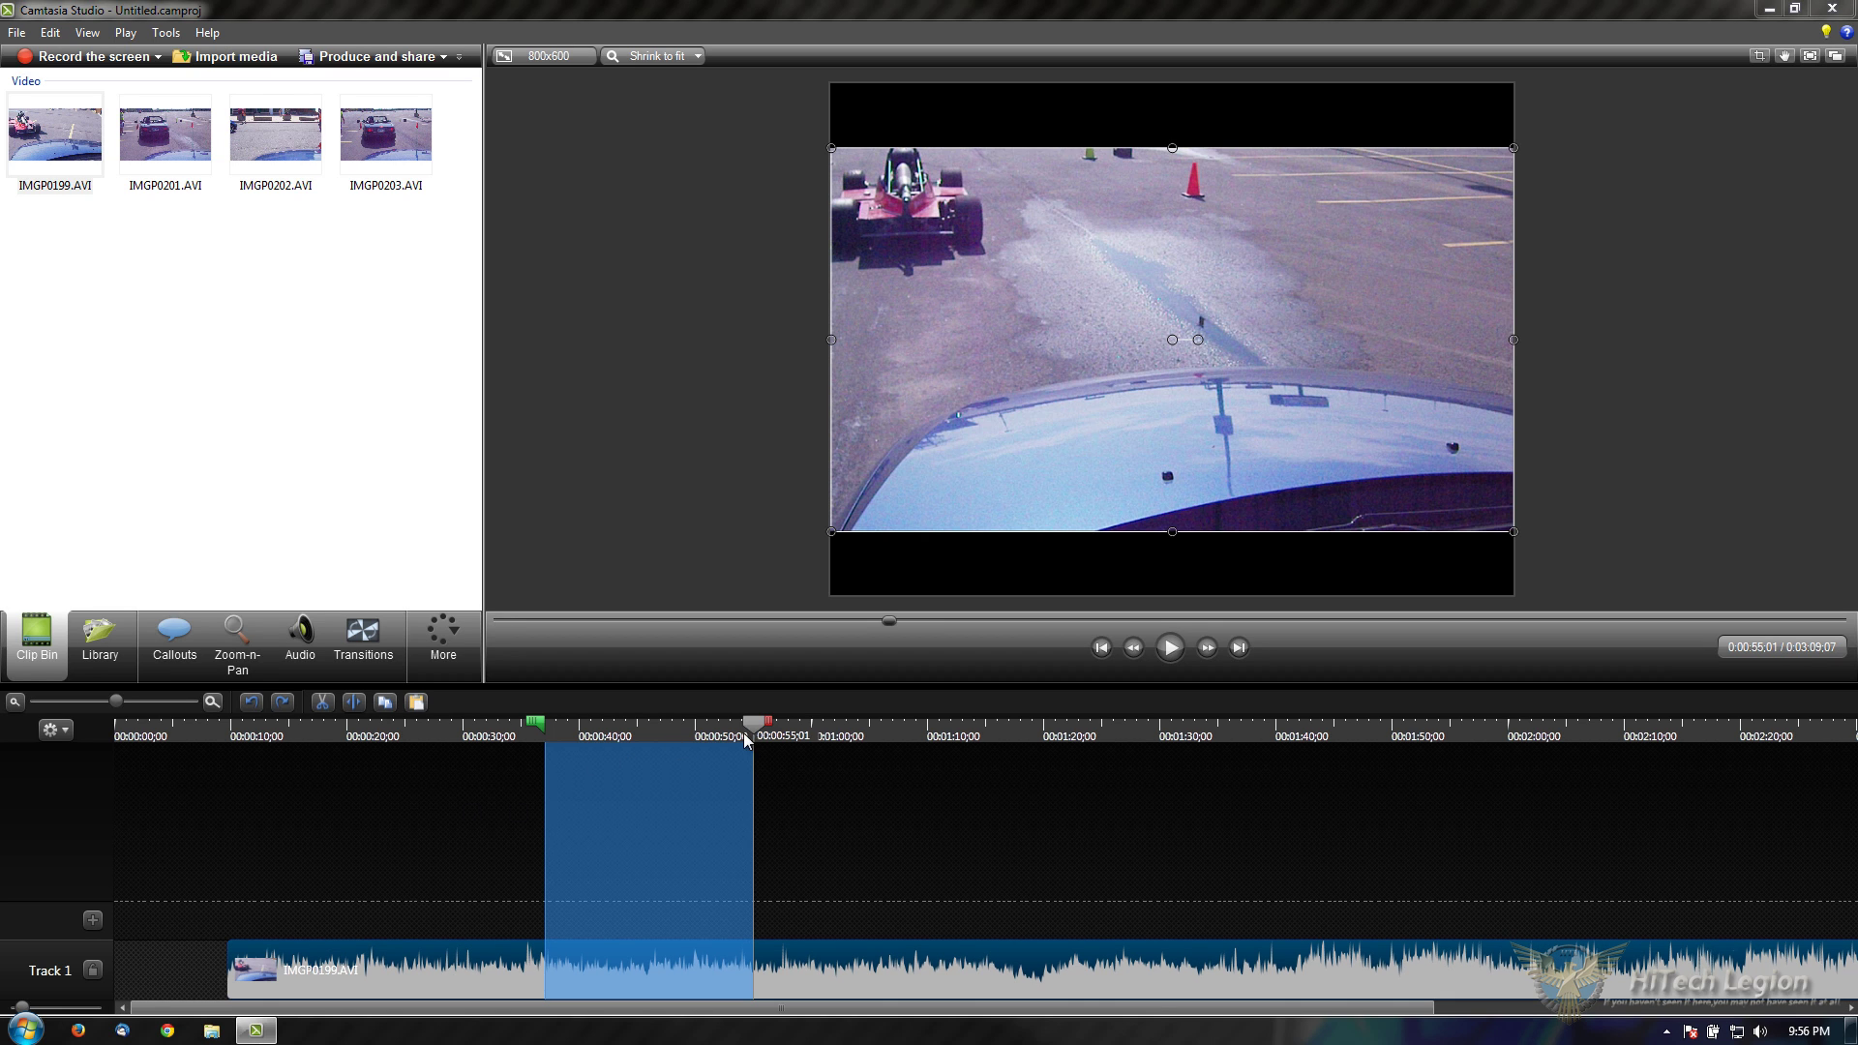
# Step: Clear the timeline range selection and trim the start of the IMGP0199.AVI clip to 0:01:30;06
pyautogui.rightClick(746, 740)
pyautogui.click(771, 801)
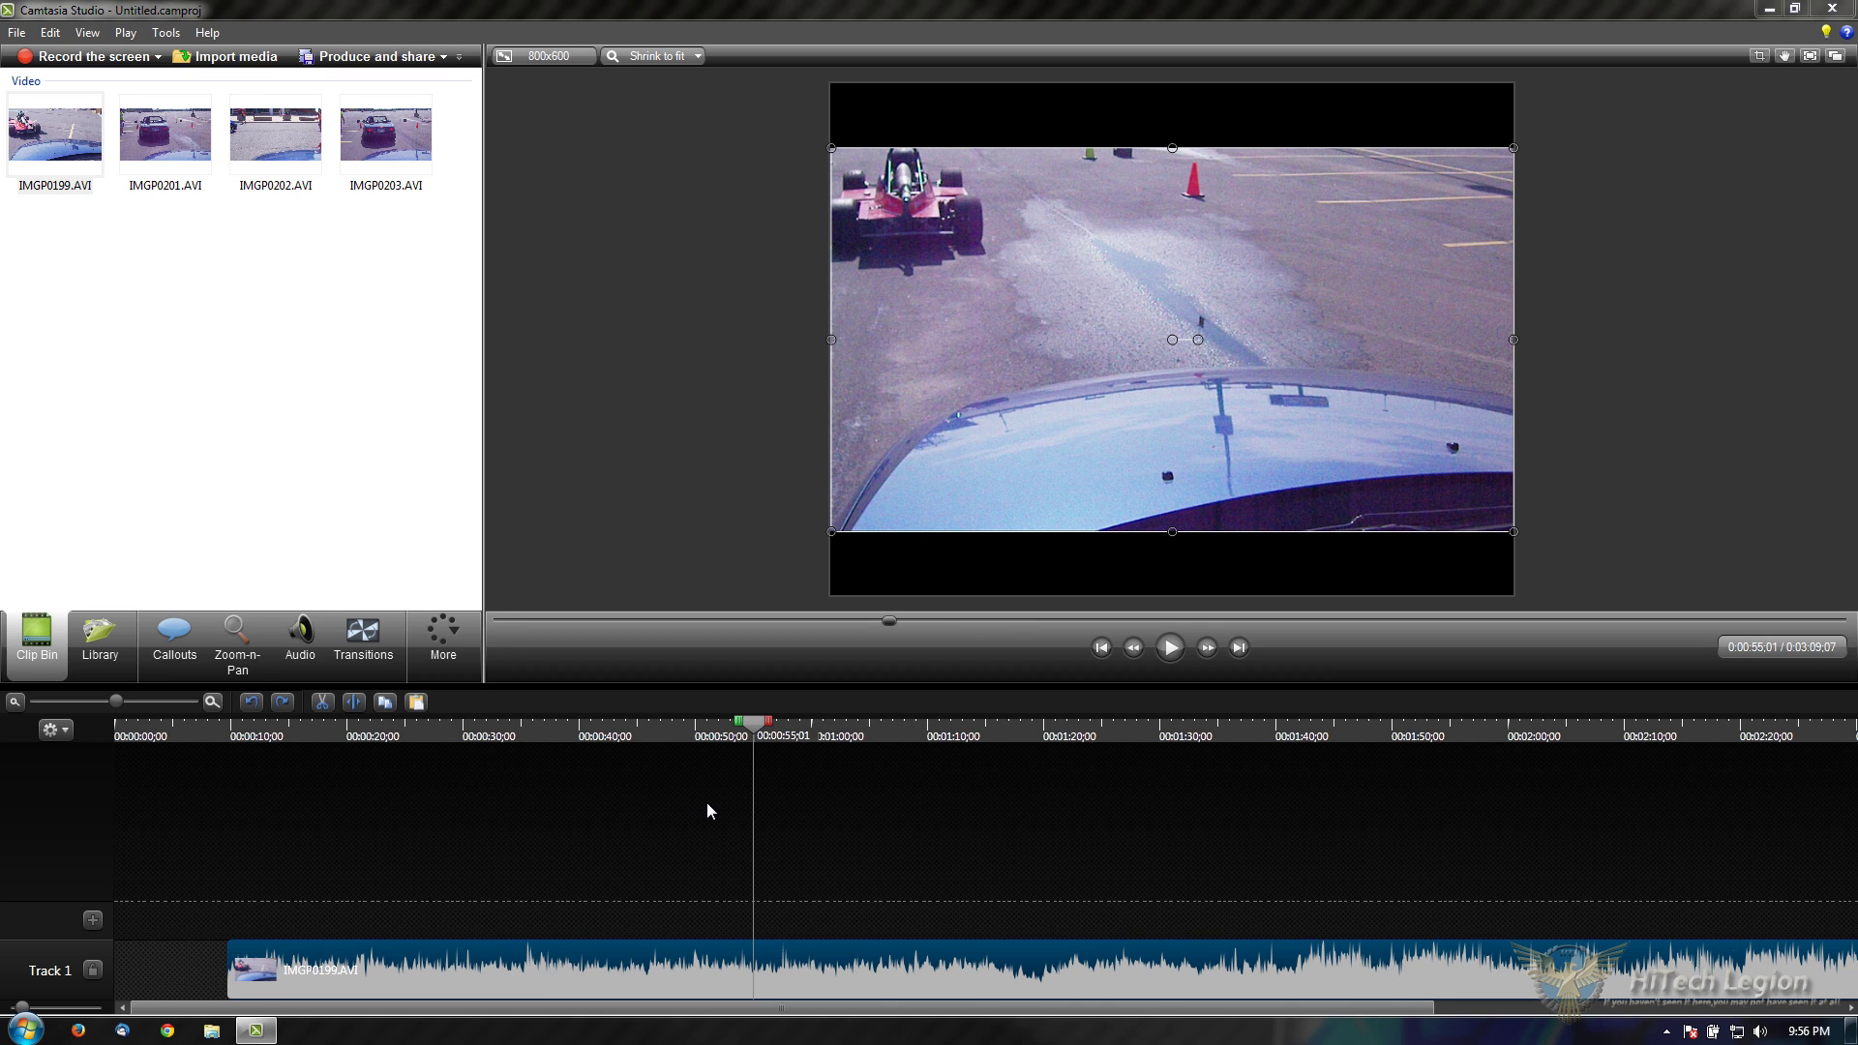
pyautogui.moveTo(764, 724); pyautogui.dragTo(1162, 724)
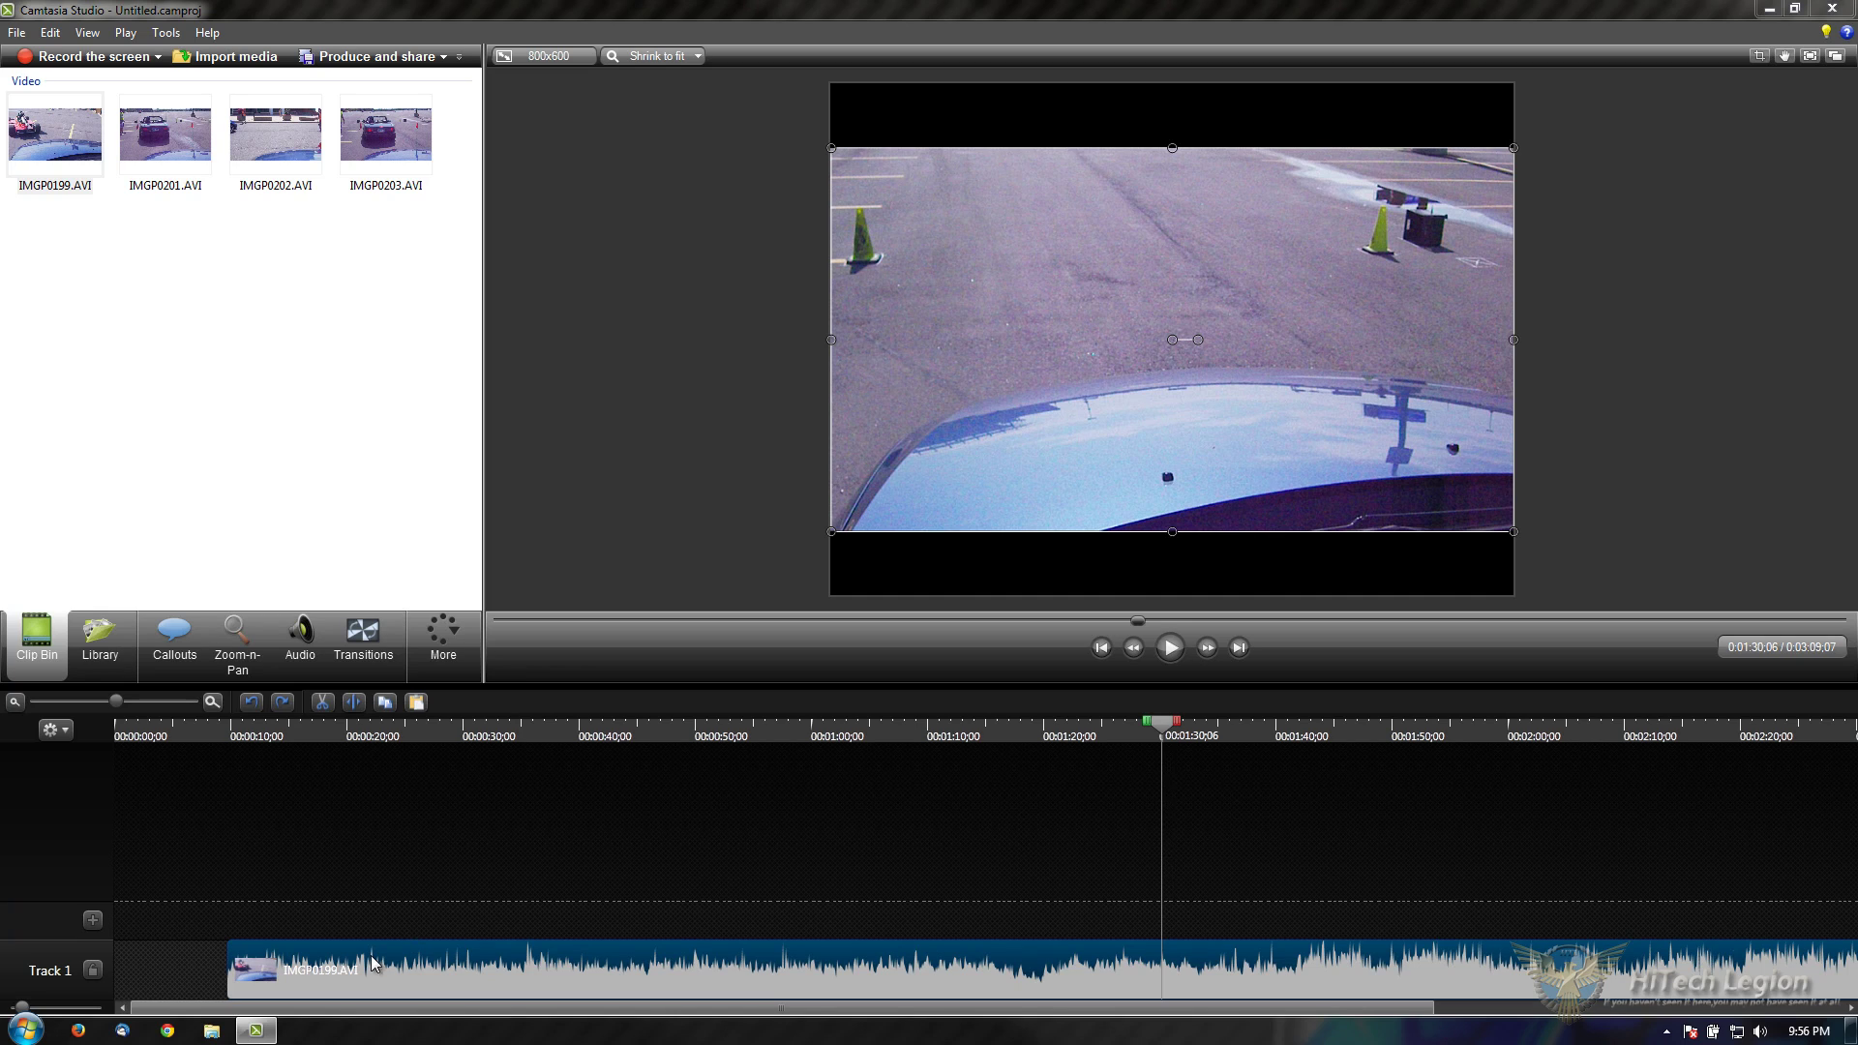
pyautogui.moveTo(230, 958); pyautogui.dragTo(1165, 955)
# Step: Trim the end of the IMGP0199.AVI clip on Track 1 to 0:02:54;11
pyautogui.moveTo(1024, 1008); pyautogui.dragTo(1434, 1008)
pyautogui.moveTo(615, 735); pyautogui.dragTo(1362, 733)
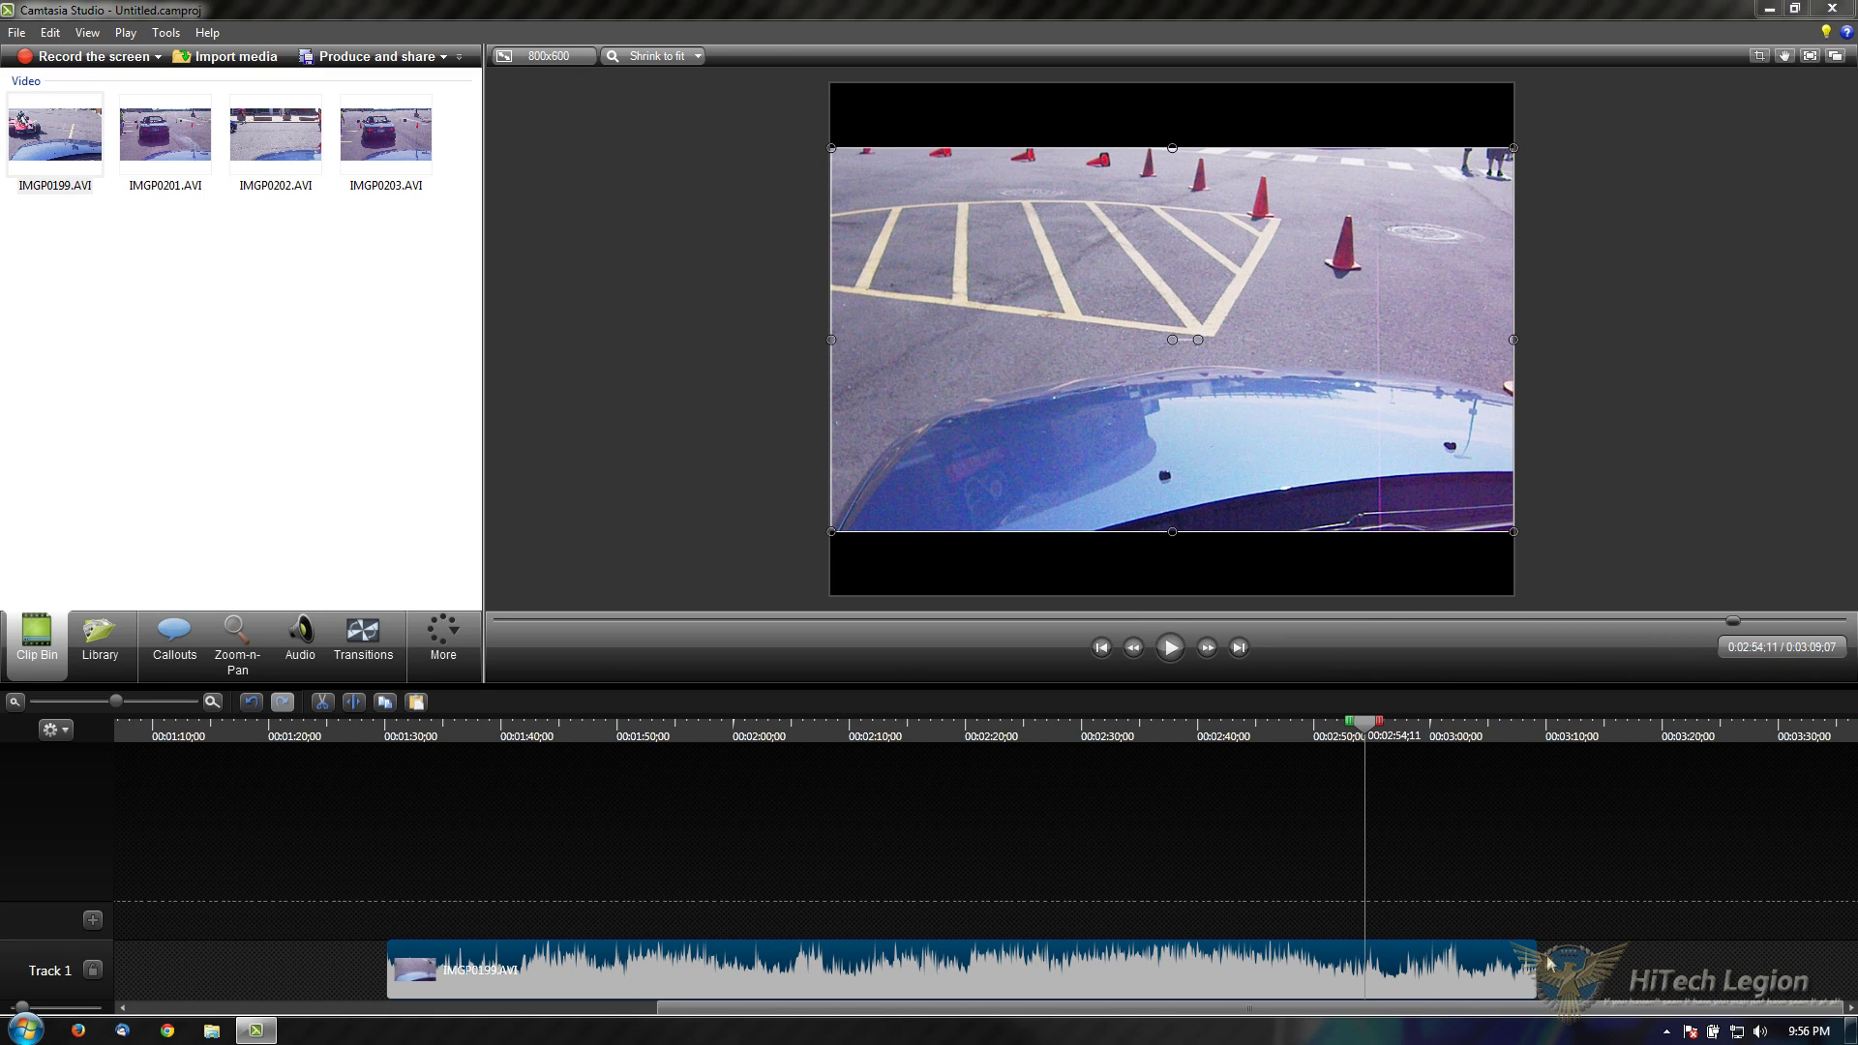
pyautogui.moveTo(1526, 955); pyautogui.dragTo(1365, 955)
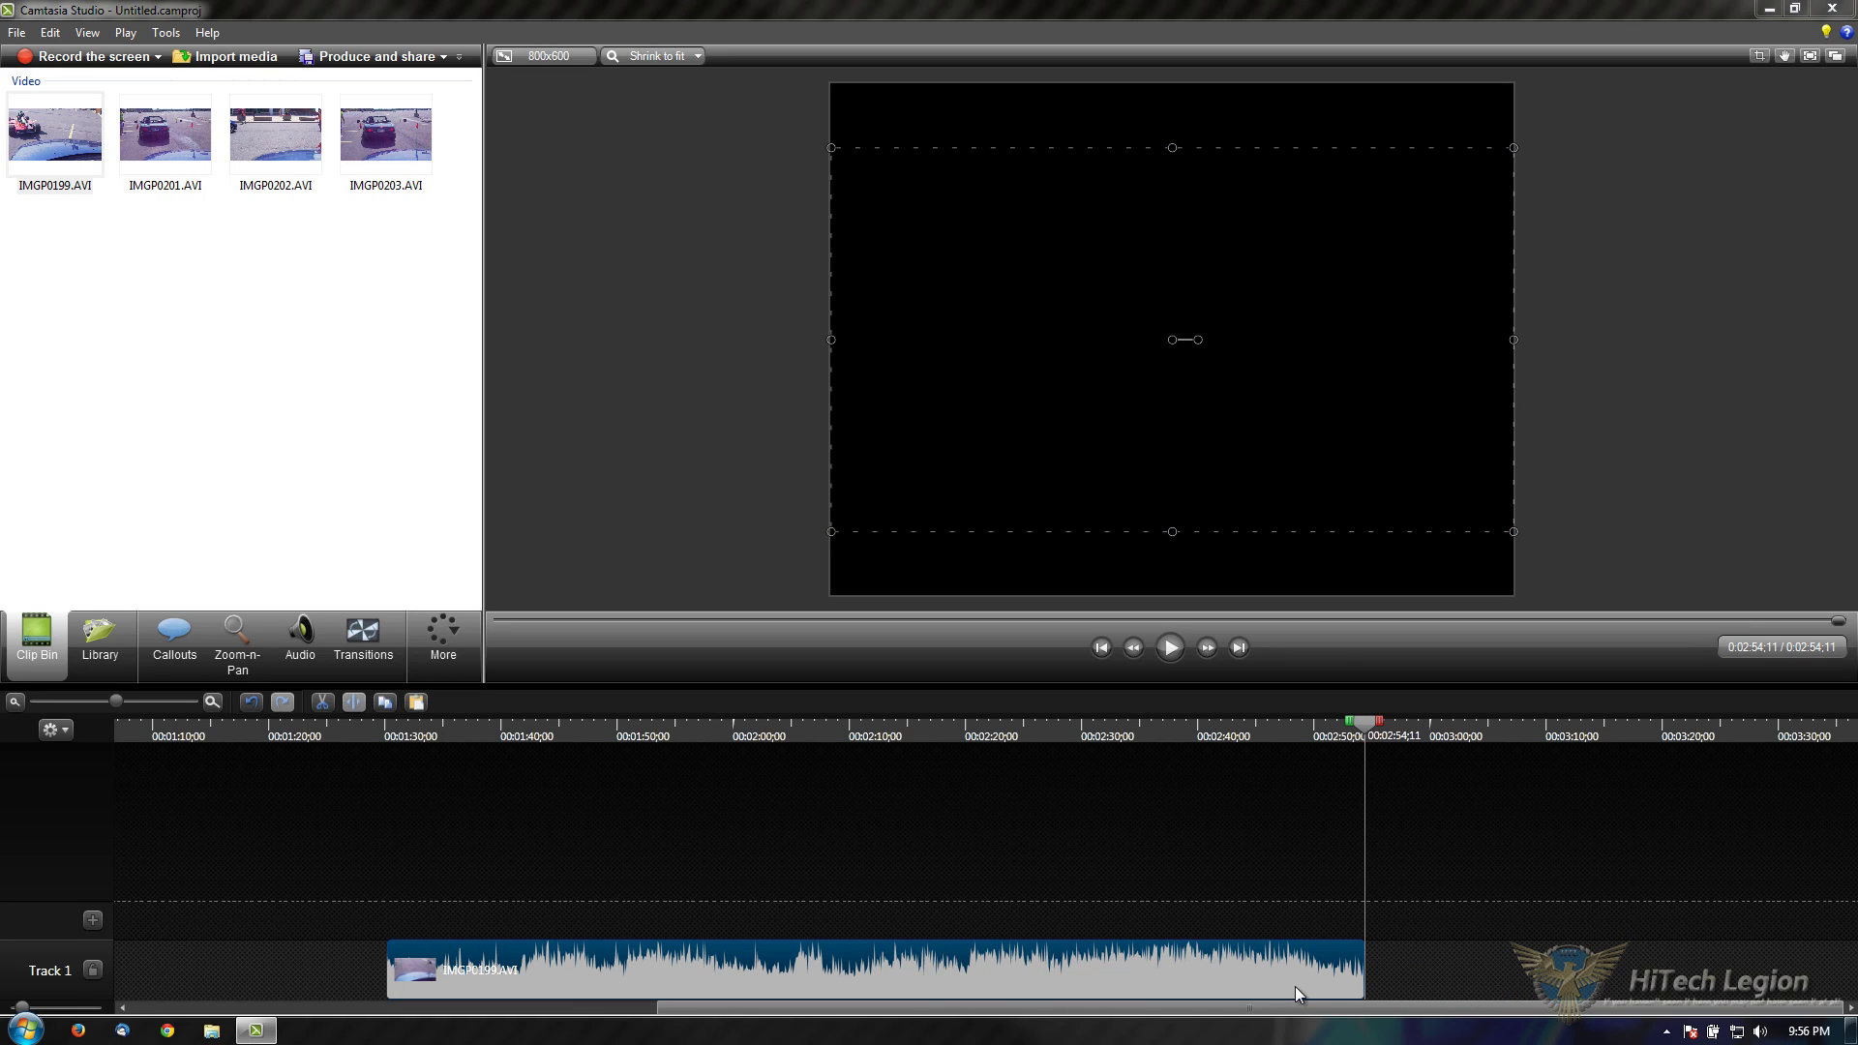
# Step: Move the trimmed IMGP0199.AVI clip to start at about 16 seconds and split it at 0:00:28;10
pyautogui.moveTo(1381, 1011); pyautogui.dragTo(1129, 1000)
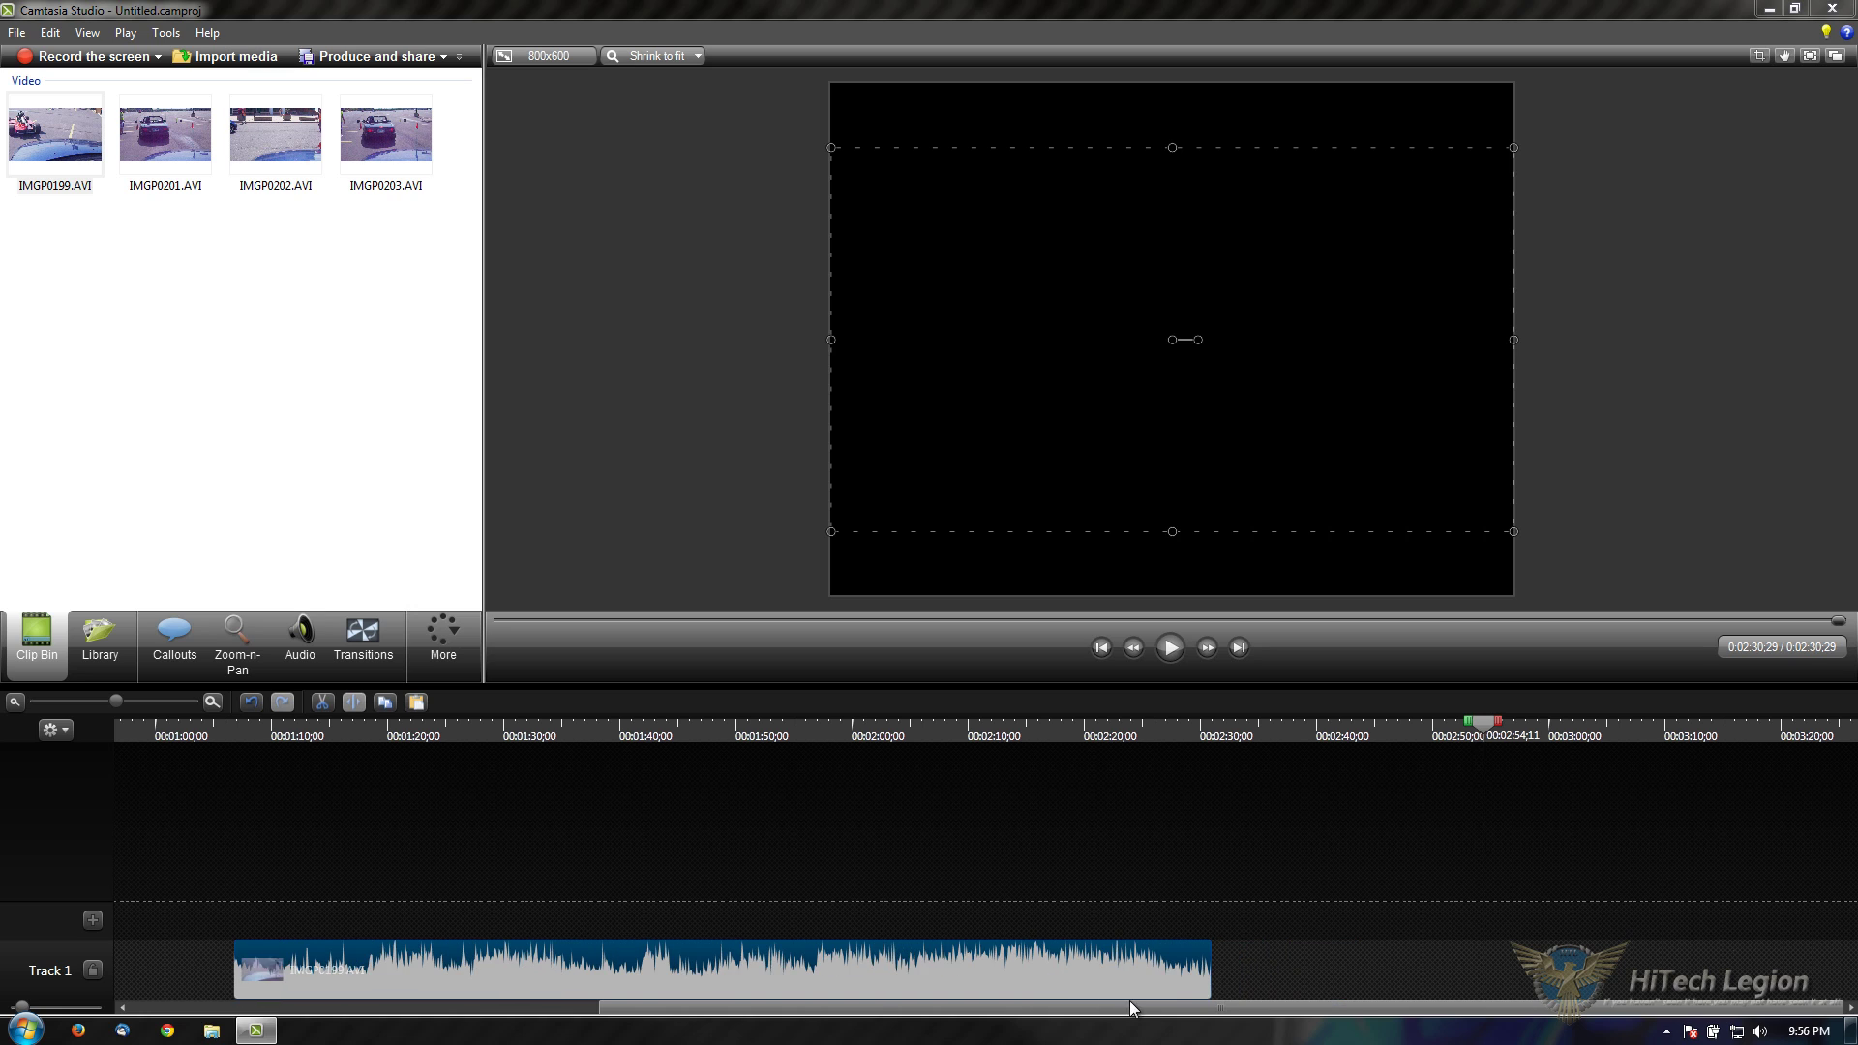
pyautogui.moveTo(828, 1018); pyautogui.dragTo(426, 958)
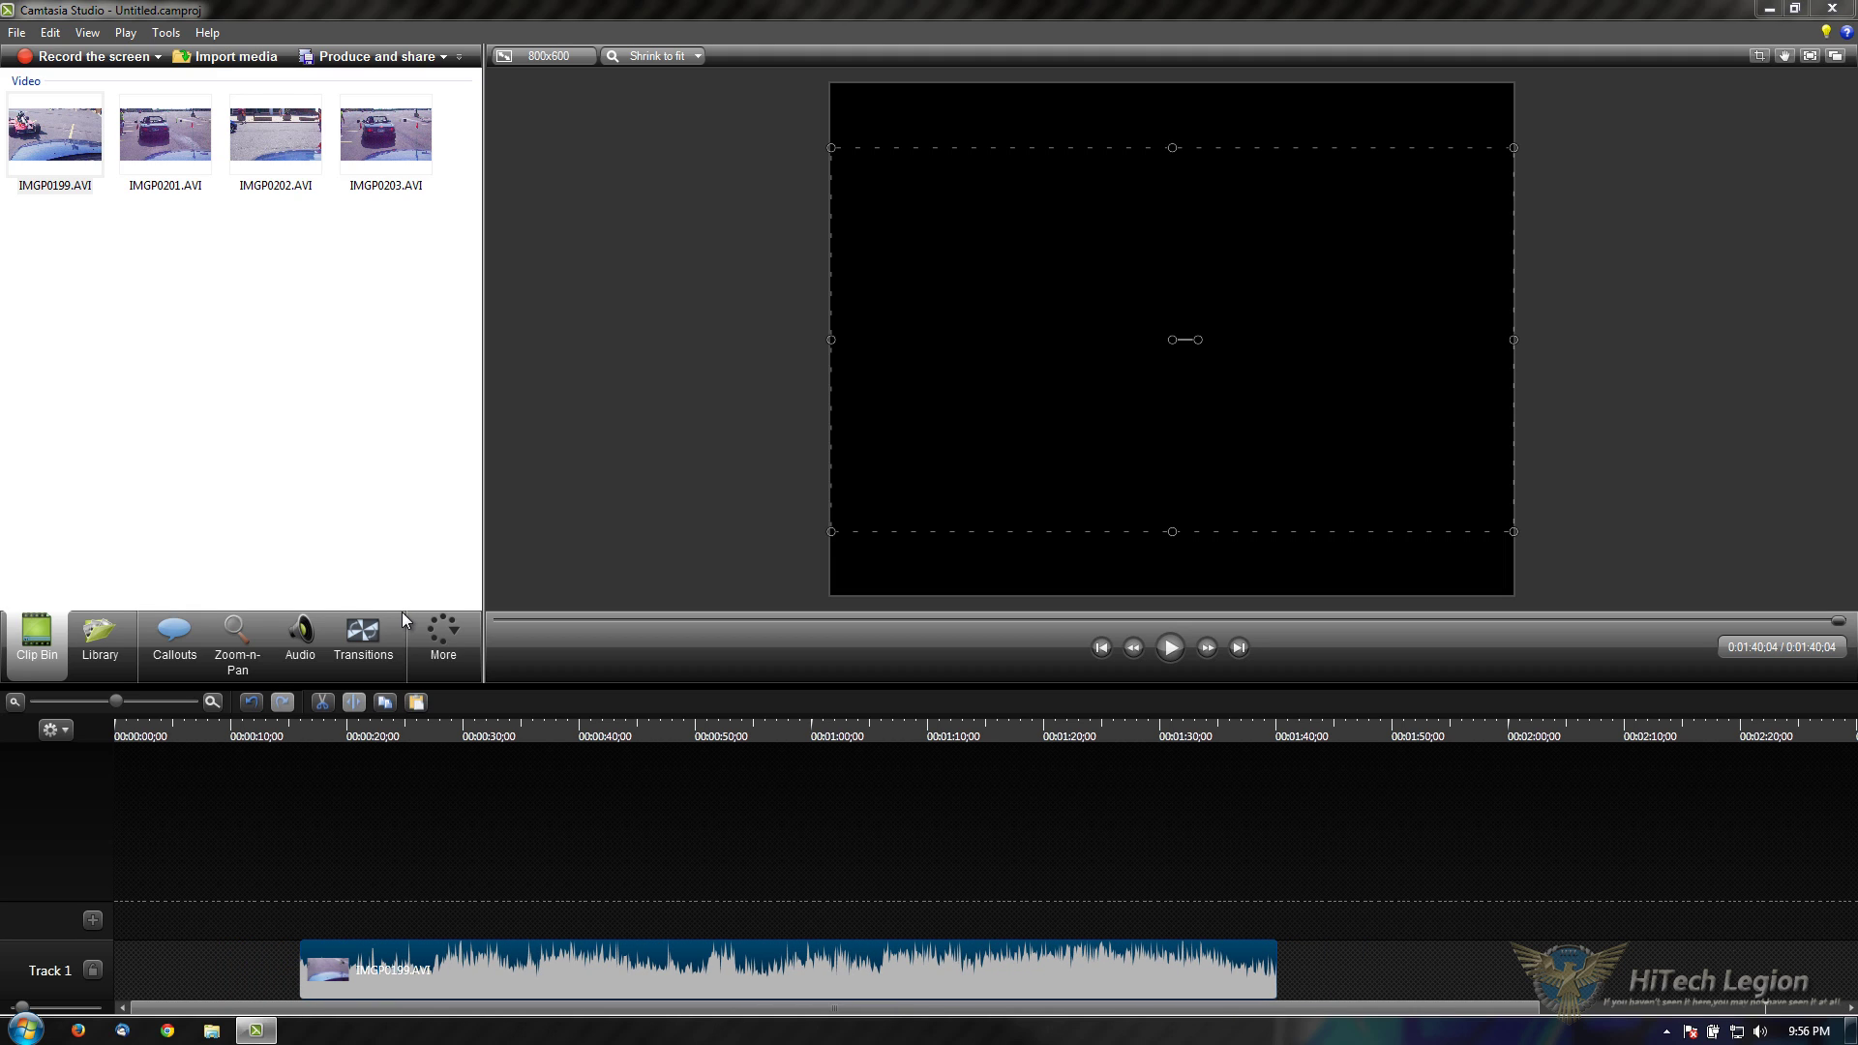
pyautogui.click(443, 727)
pyautogui.click(354, 701)
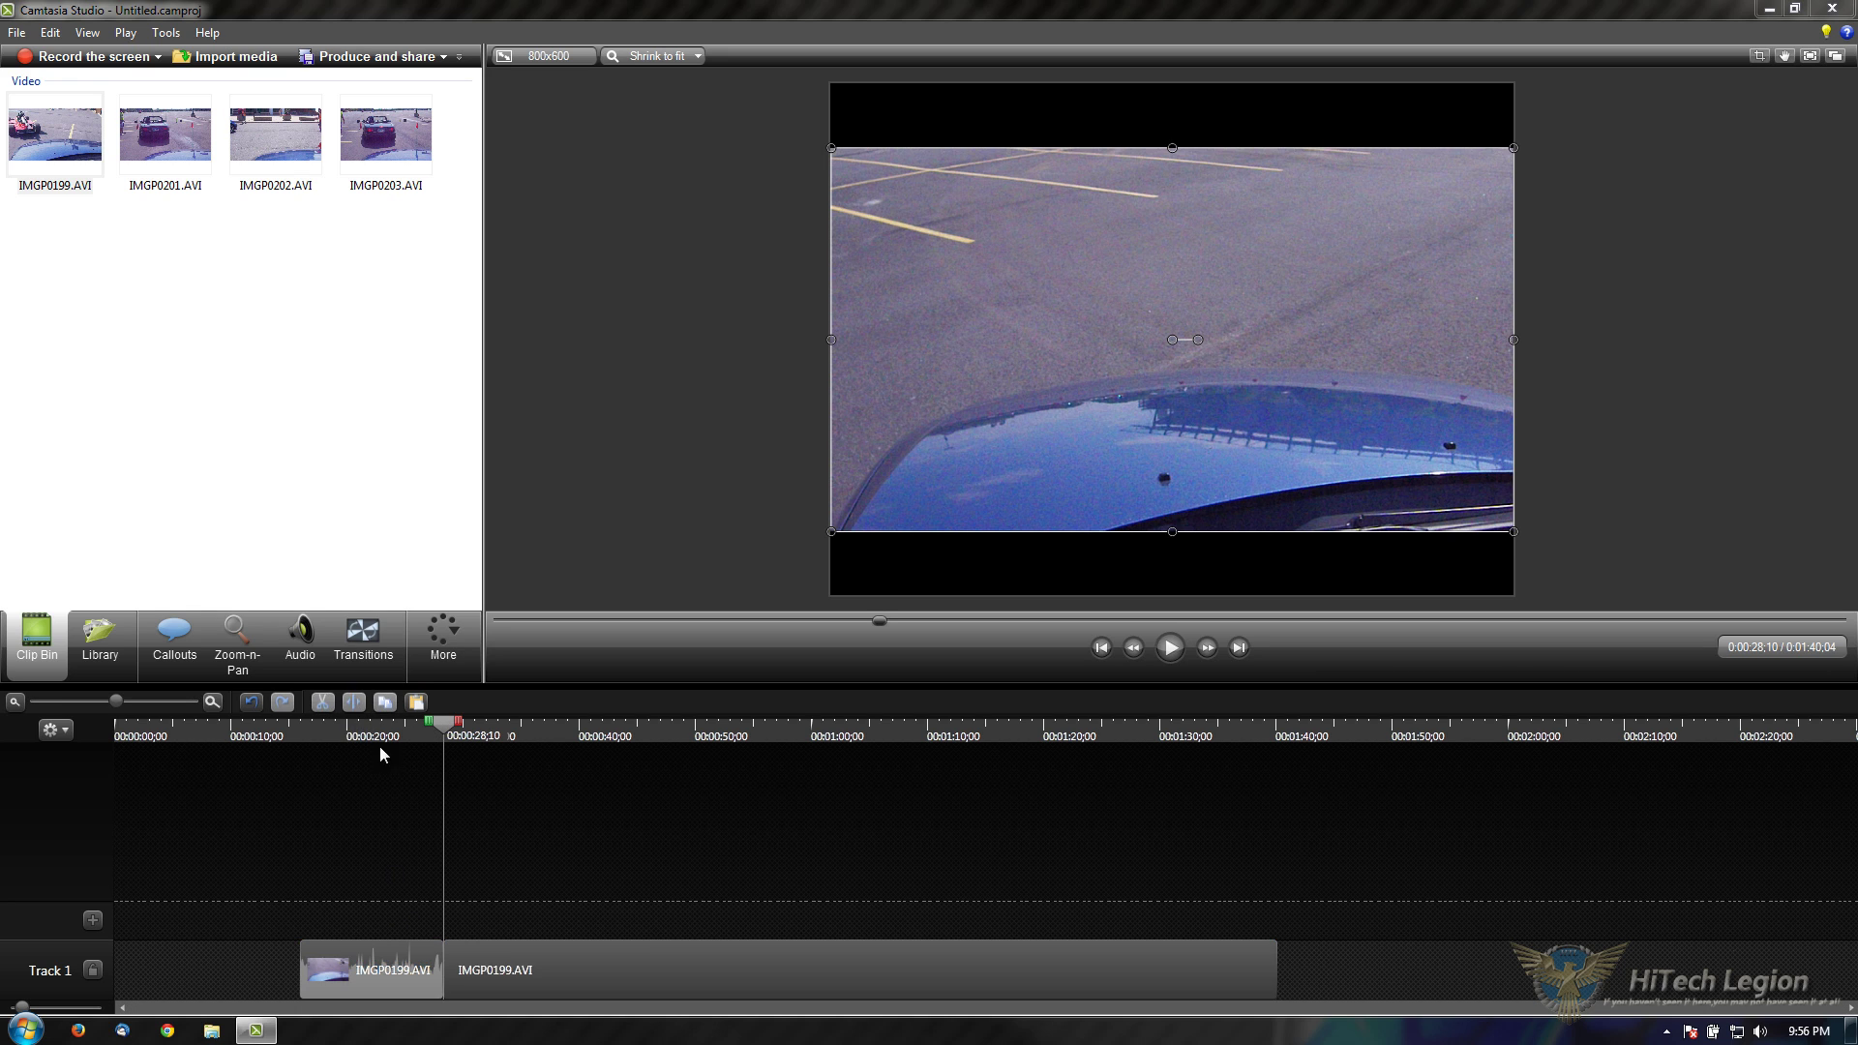
# Step: Copy the first IMGP0199.AVI piece and paste it at 0:00:28;10 and again at 0:01:45;23
pyautogui.click(398, 974)
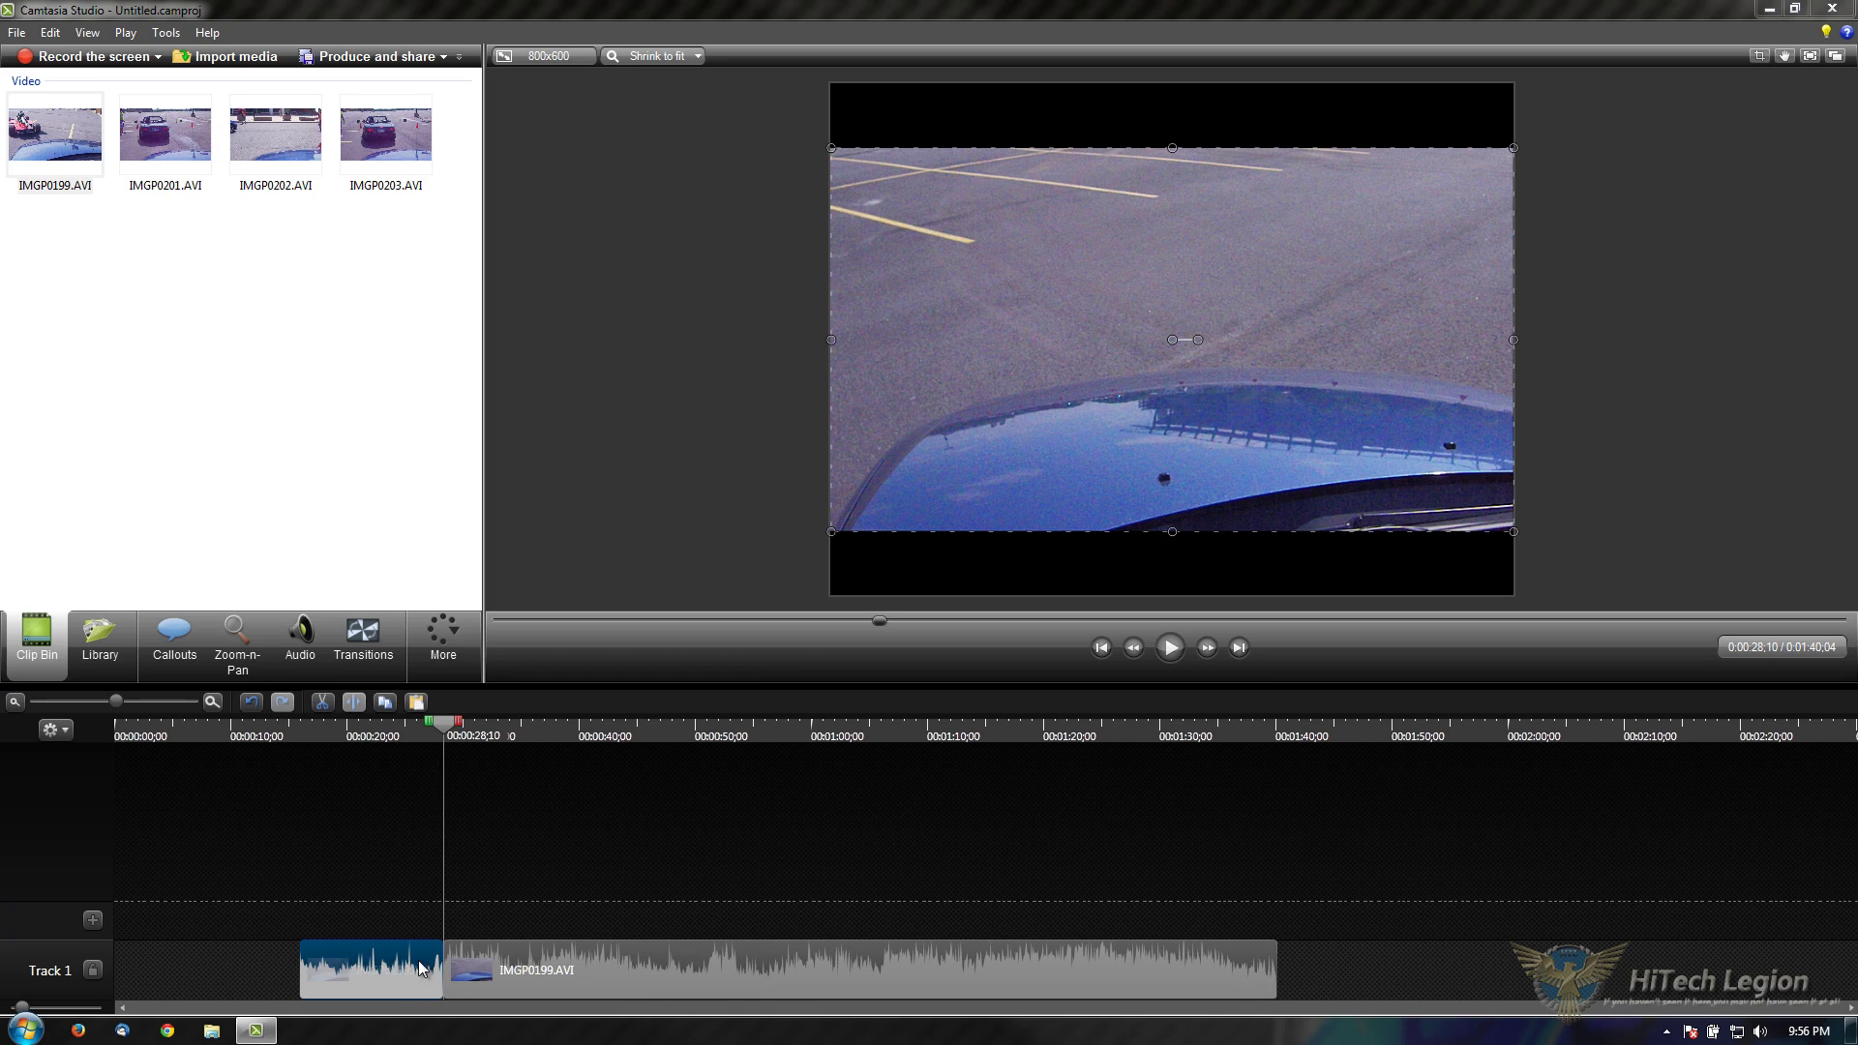
pyautogui.click(416, 701)
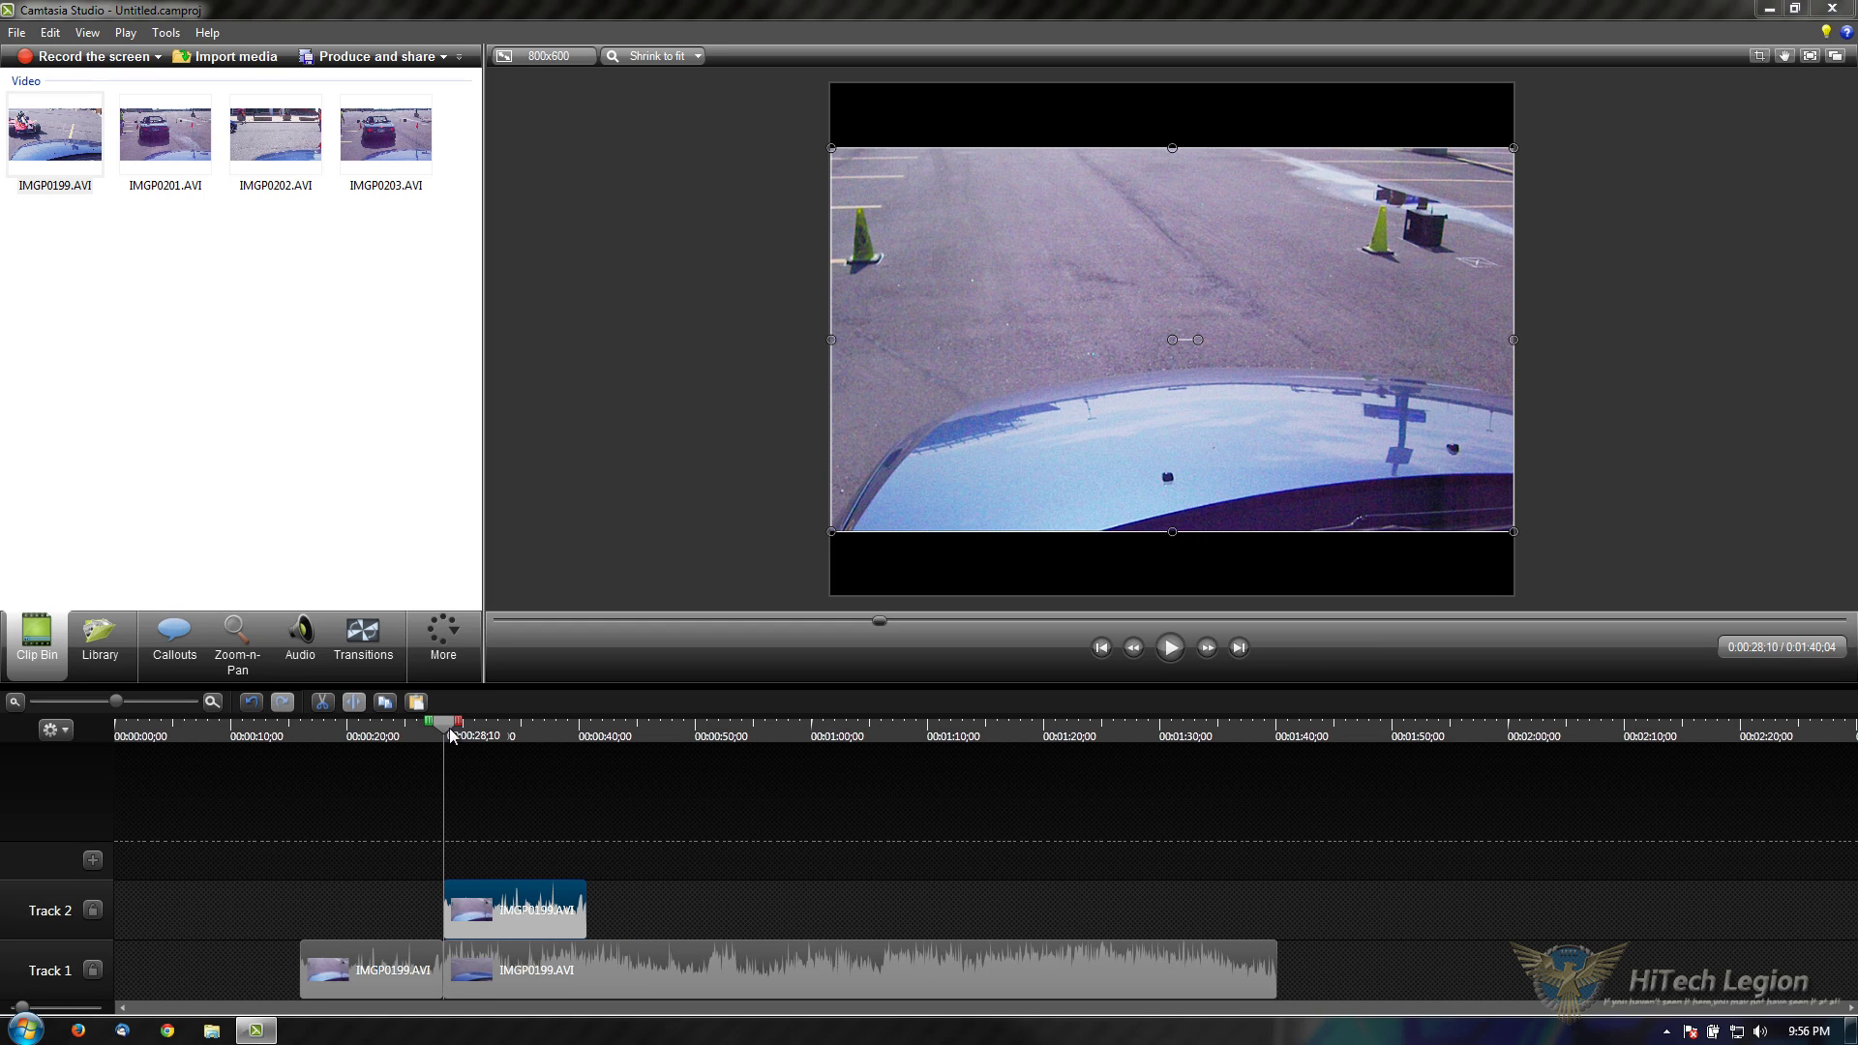
pyautogui.moveTo(449, 728); pyautogui.dragTo(1351, 732)
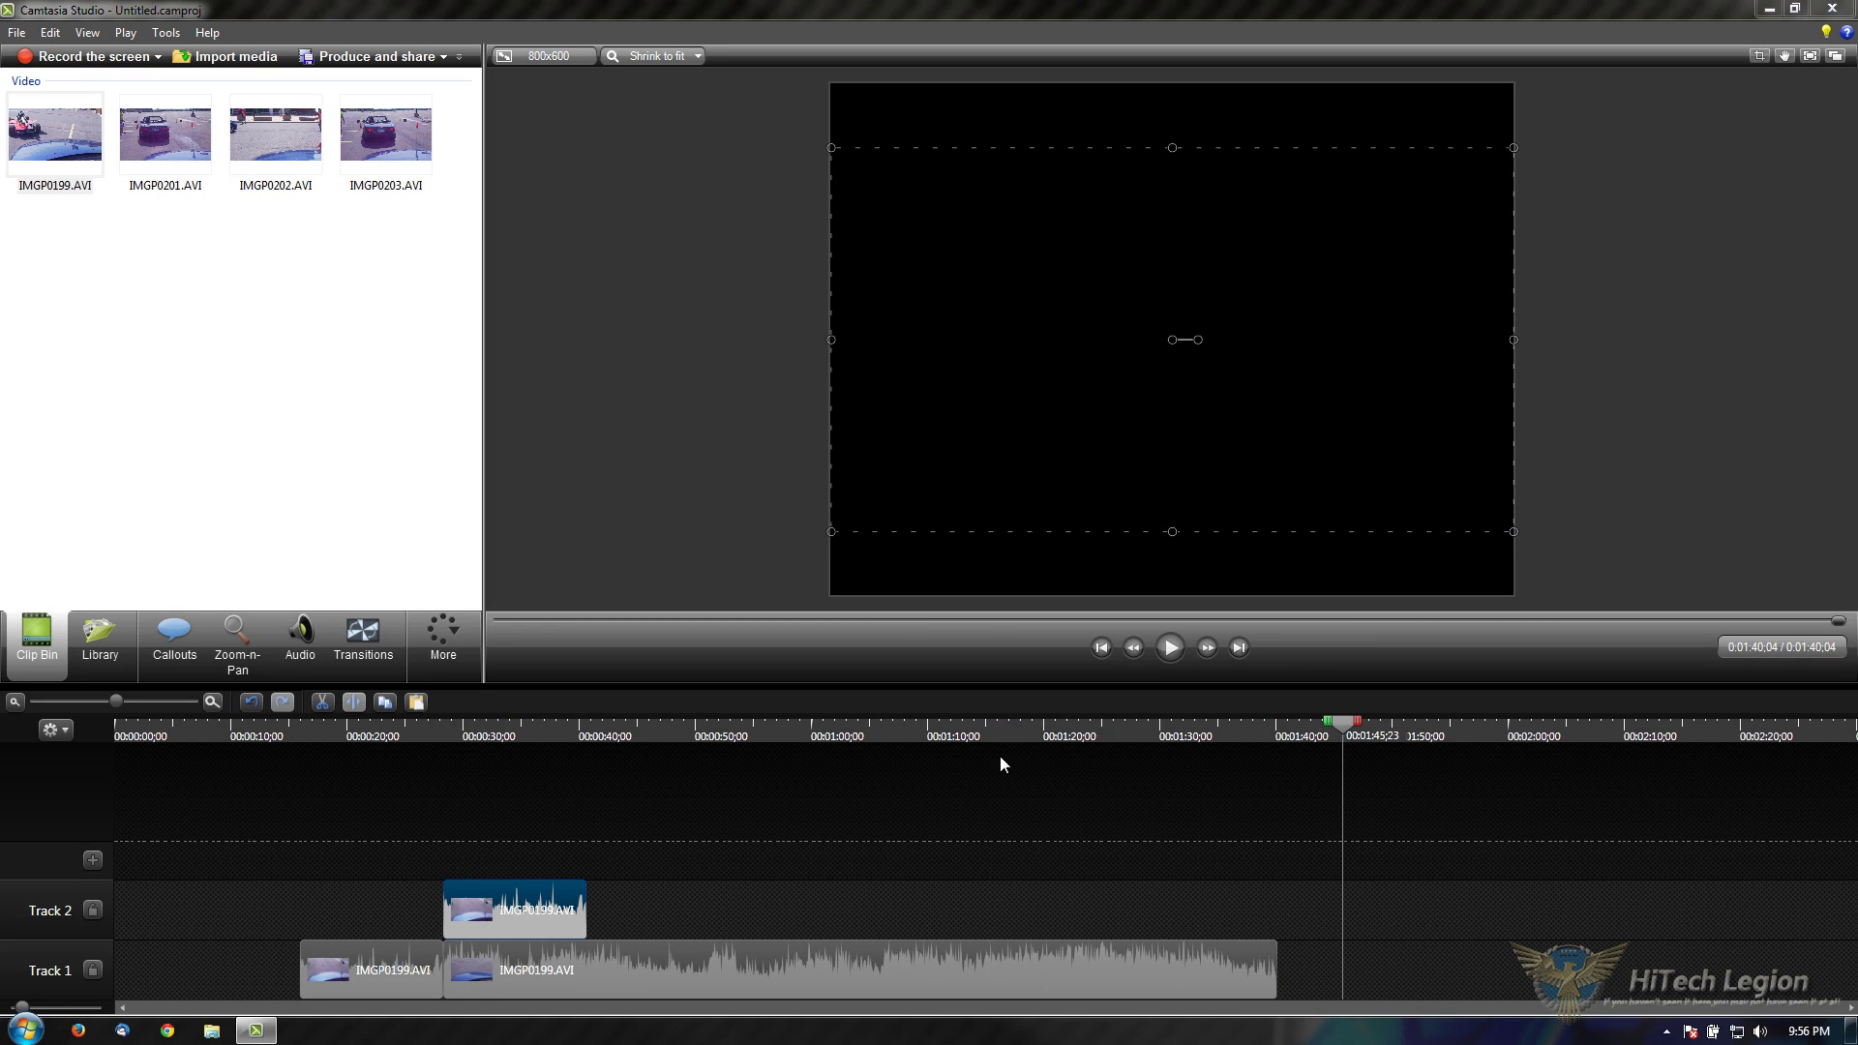
pyautogui.click(408, 706)
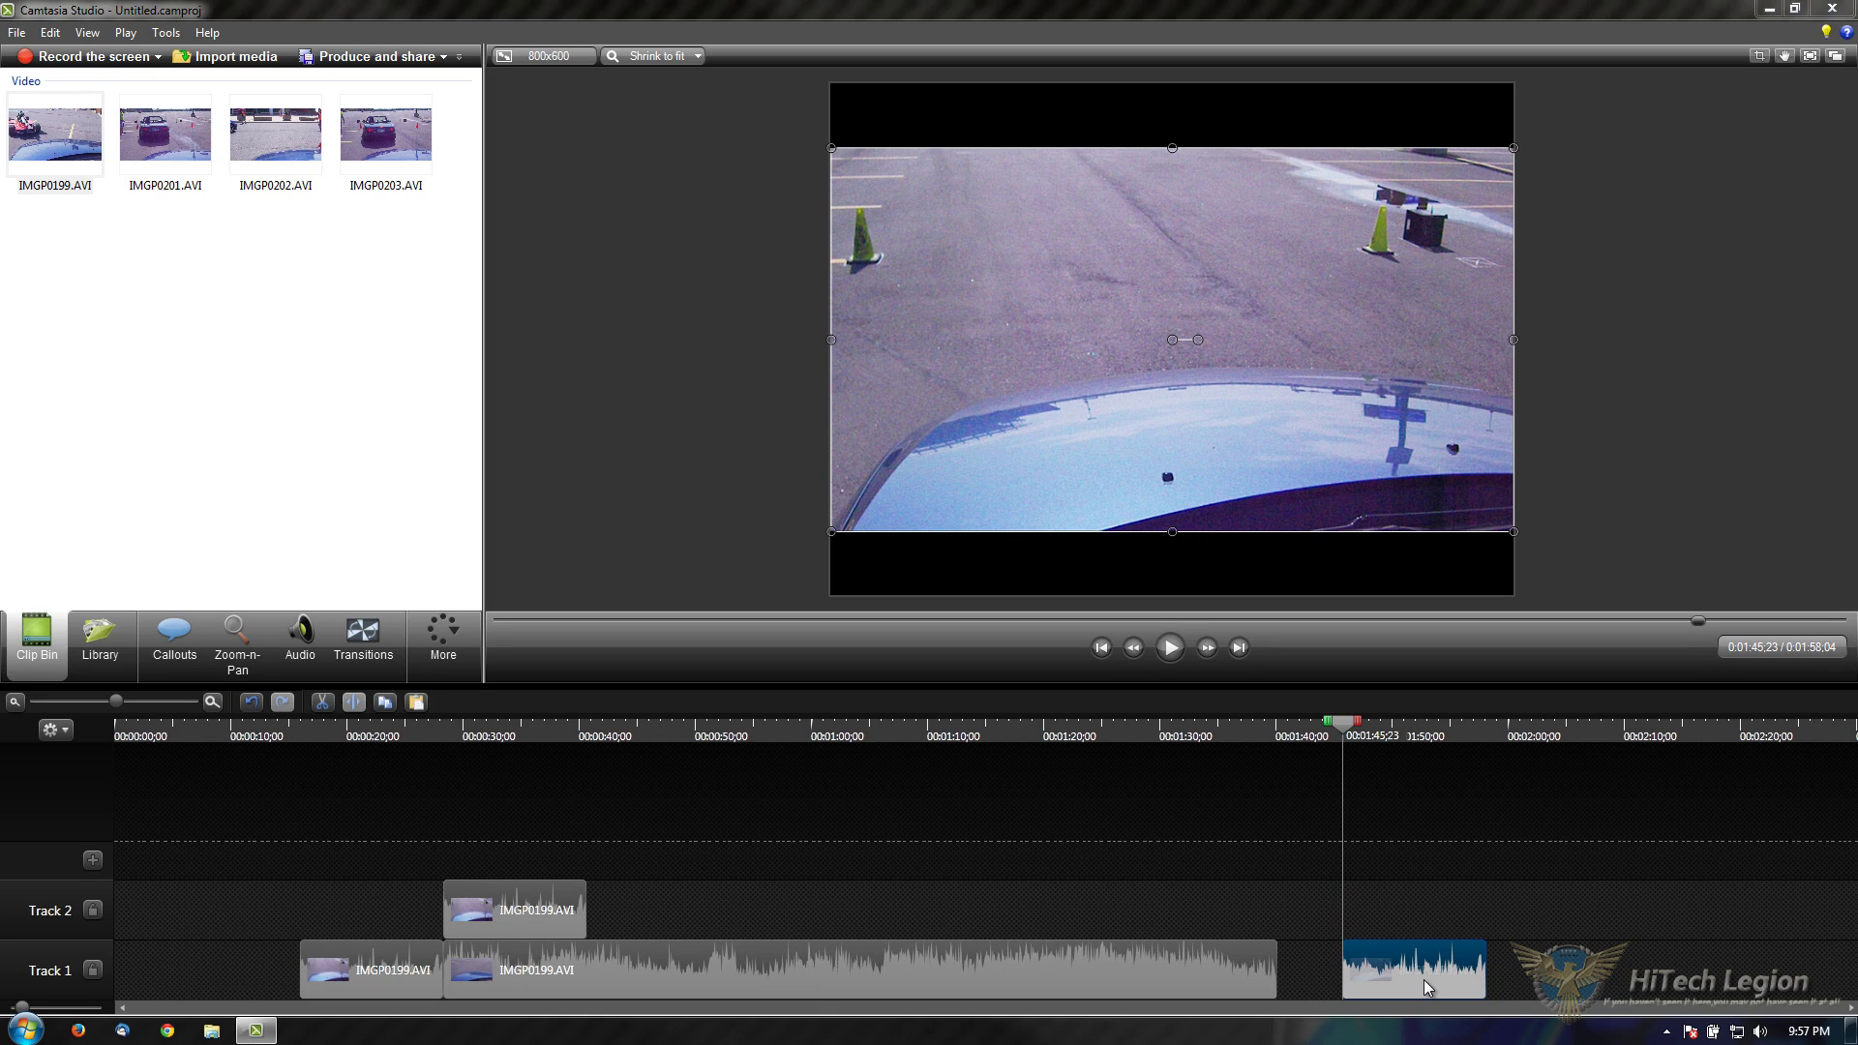
# Step: Delete both pasted copies of the first IMGP0199.AVI piece from Track 1 and Track 2
pyautogui.press('Delete')
pyautogui.click(525, 885)
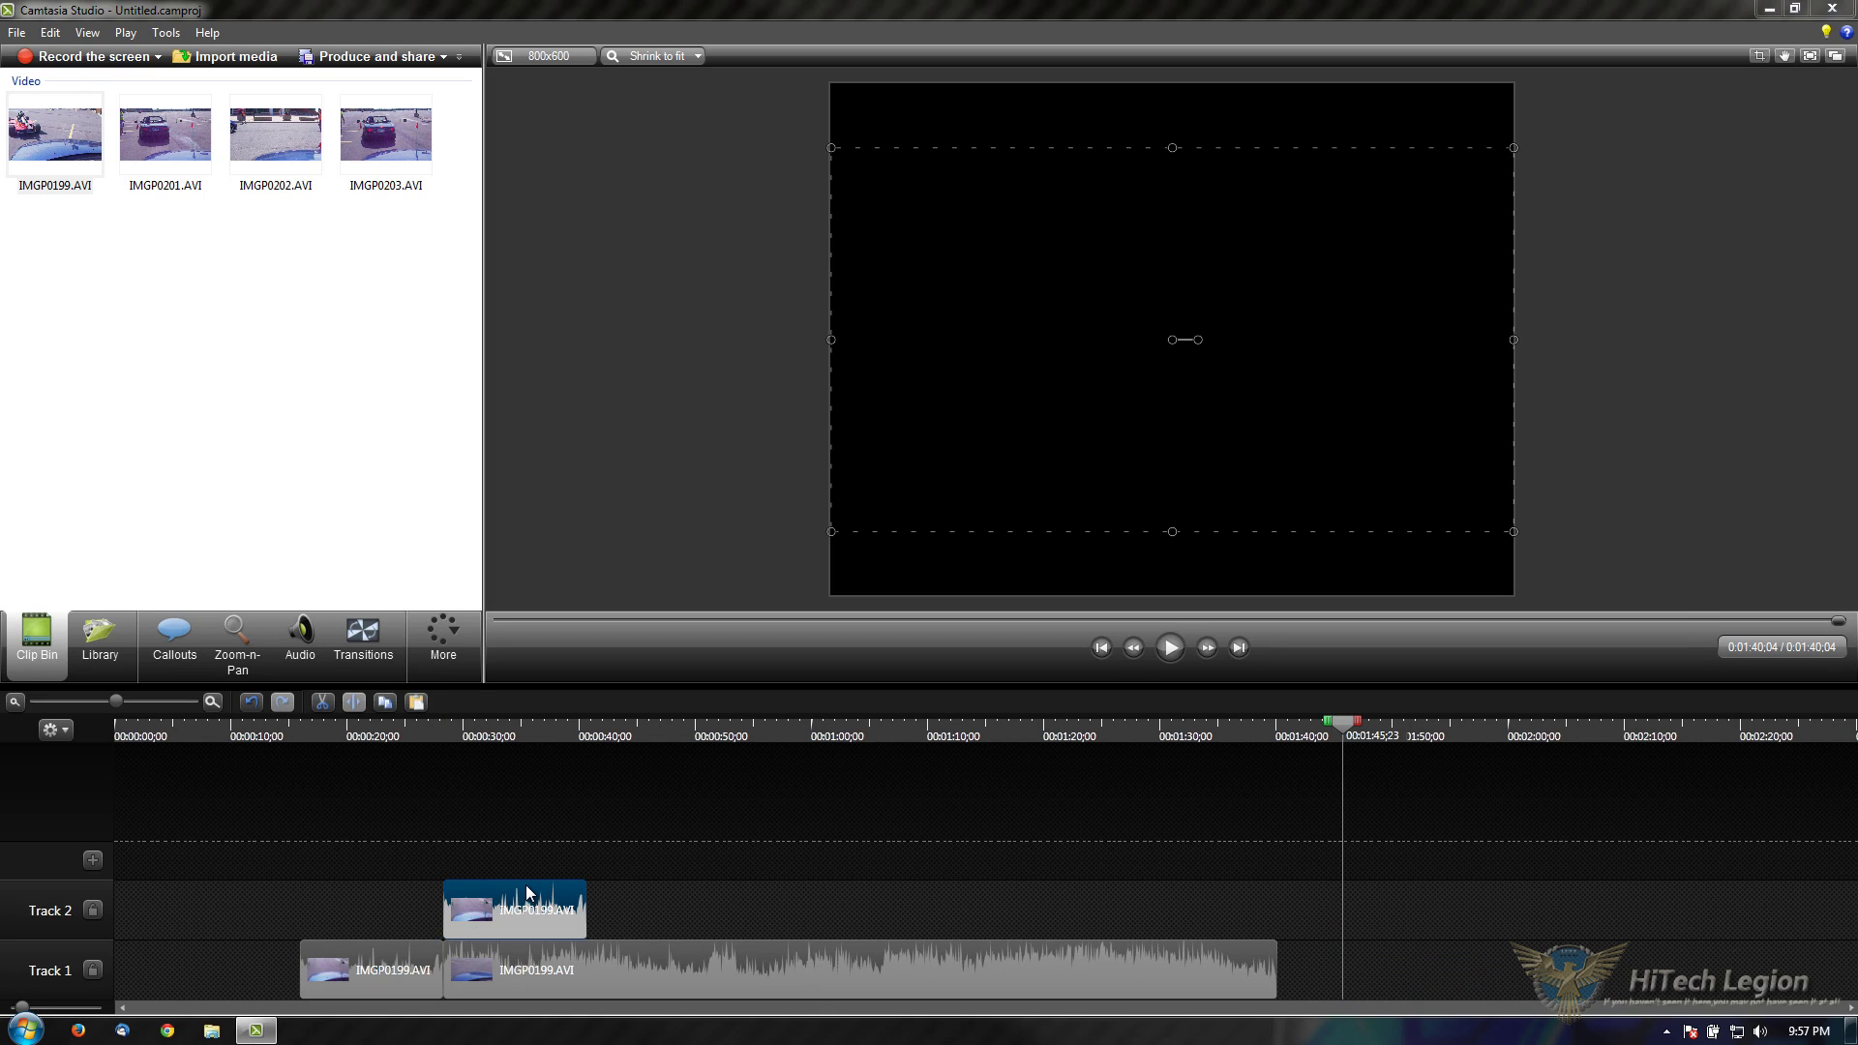
pyautogui.press('Delete')
# Step: Copy and paste the first IMGP0199.AVI piece, placing the copy on Track 2 starting at 0:01:15;05
pyautogui.moveTo(1345, 735); pyautogui.dragTo(337, 731)
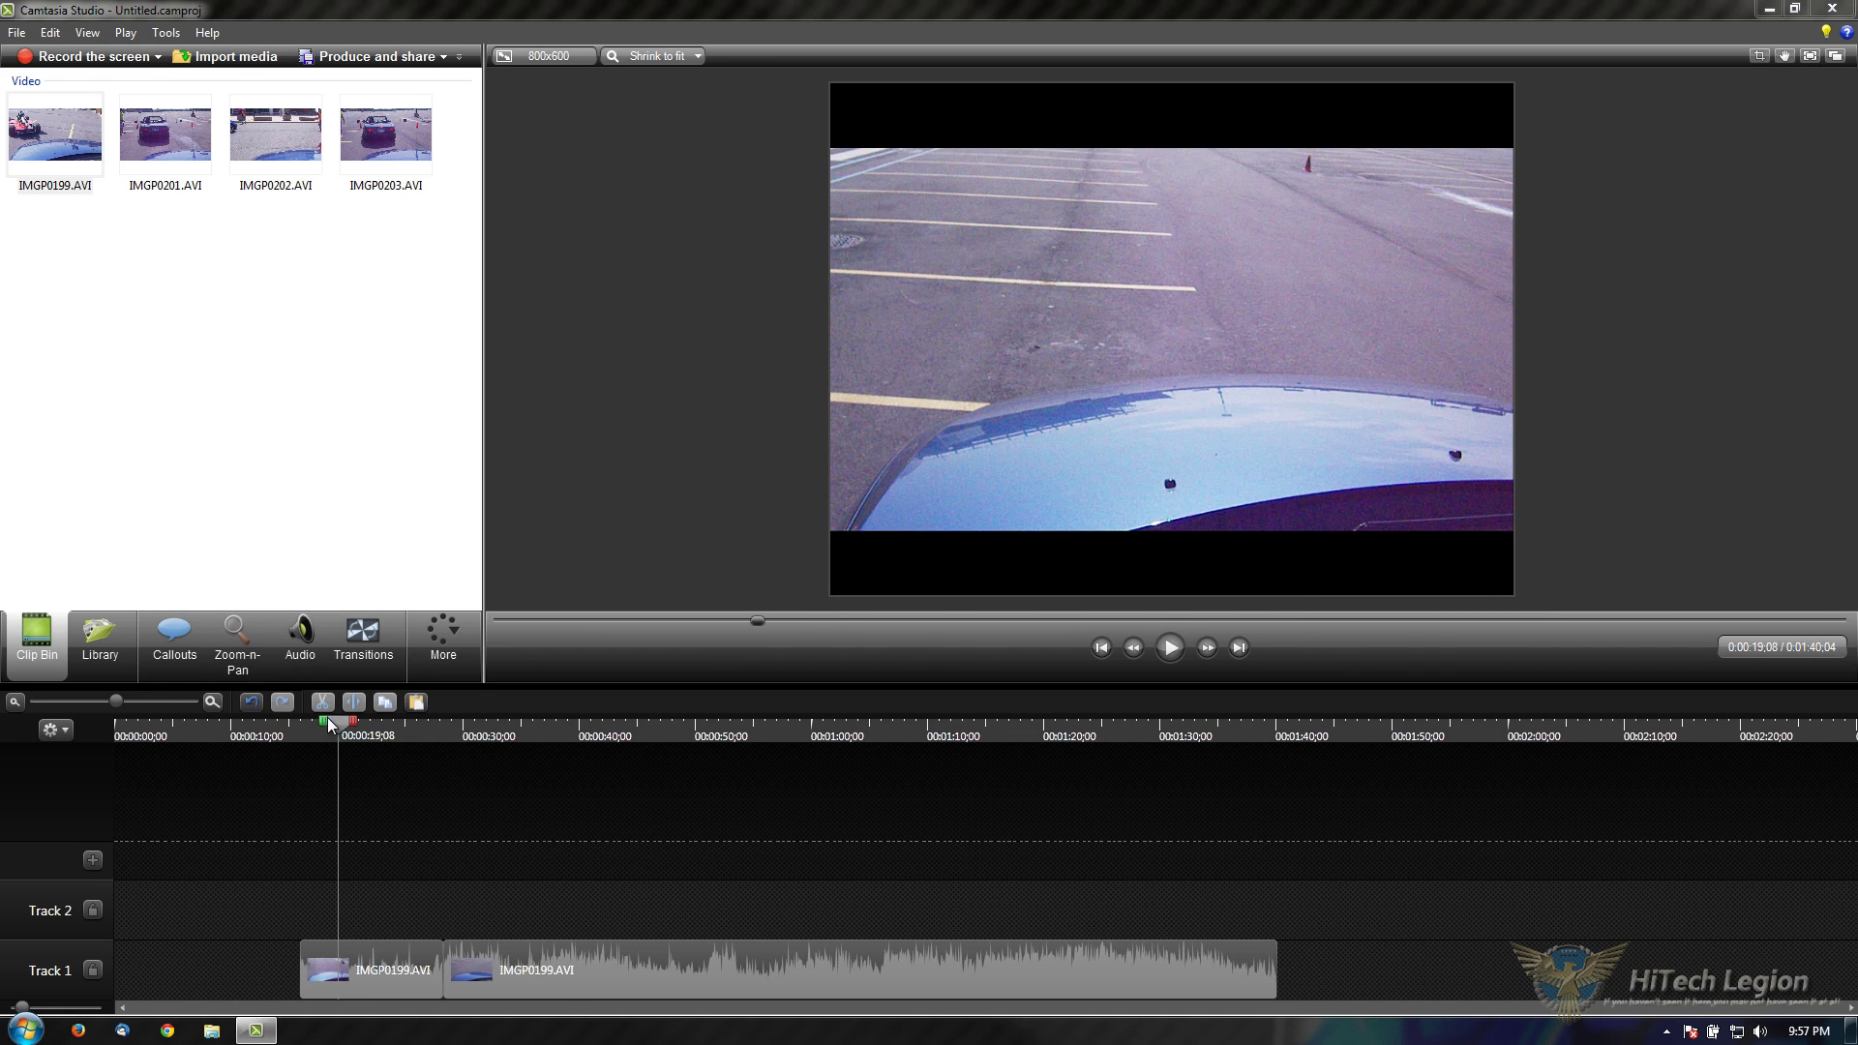
pyautogui.click(370, 969)
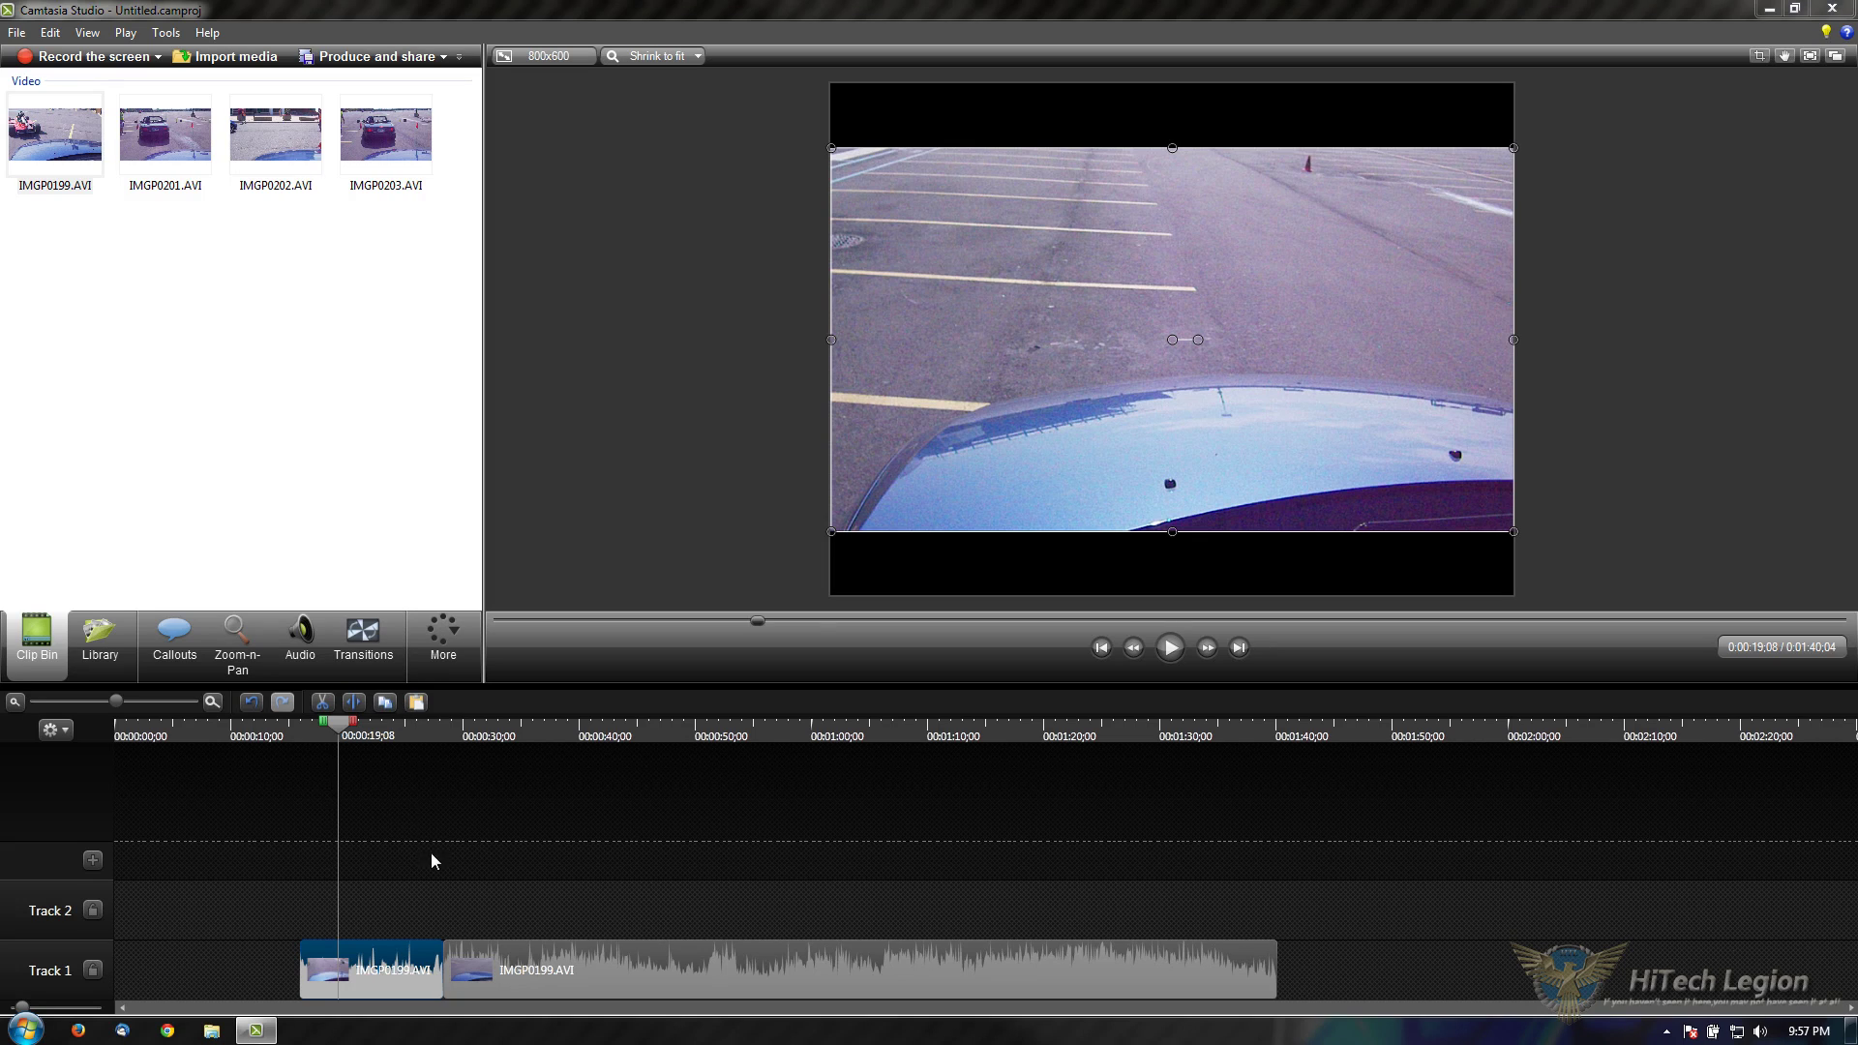
pyautogui.click(387, 717)
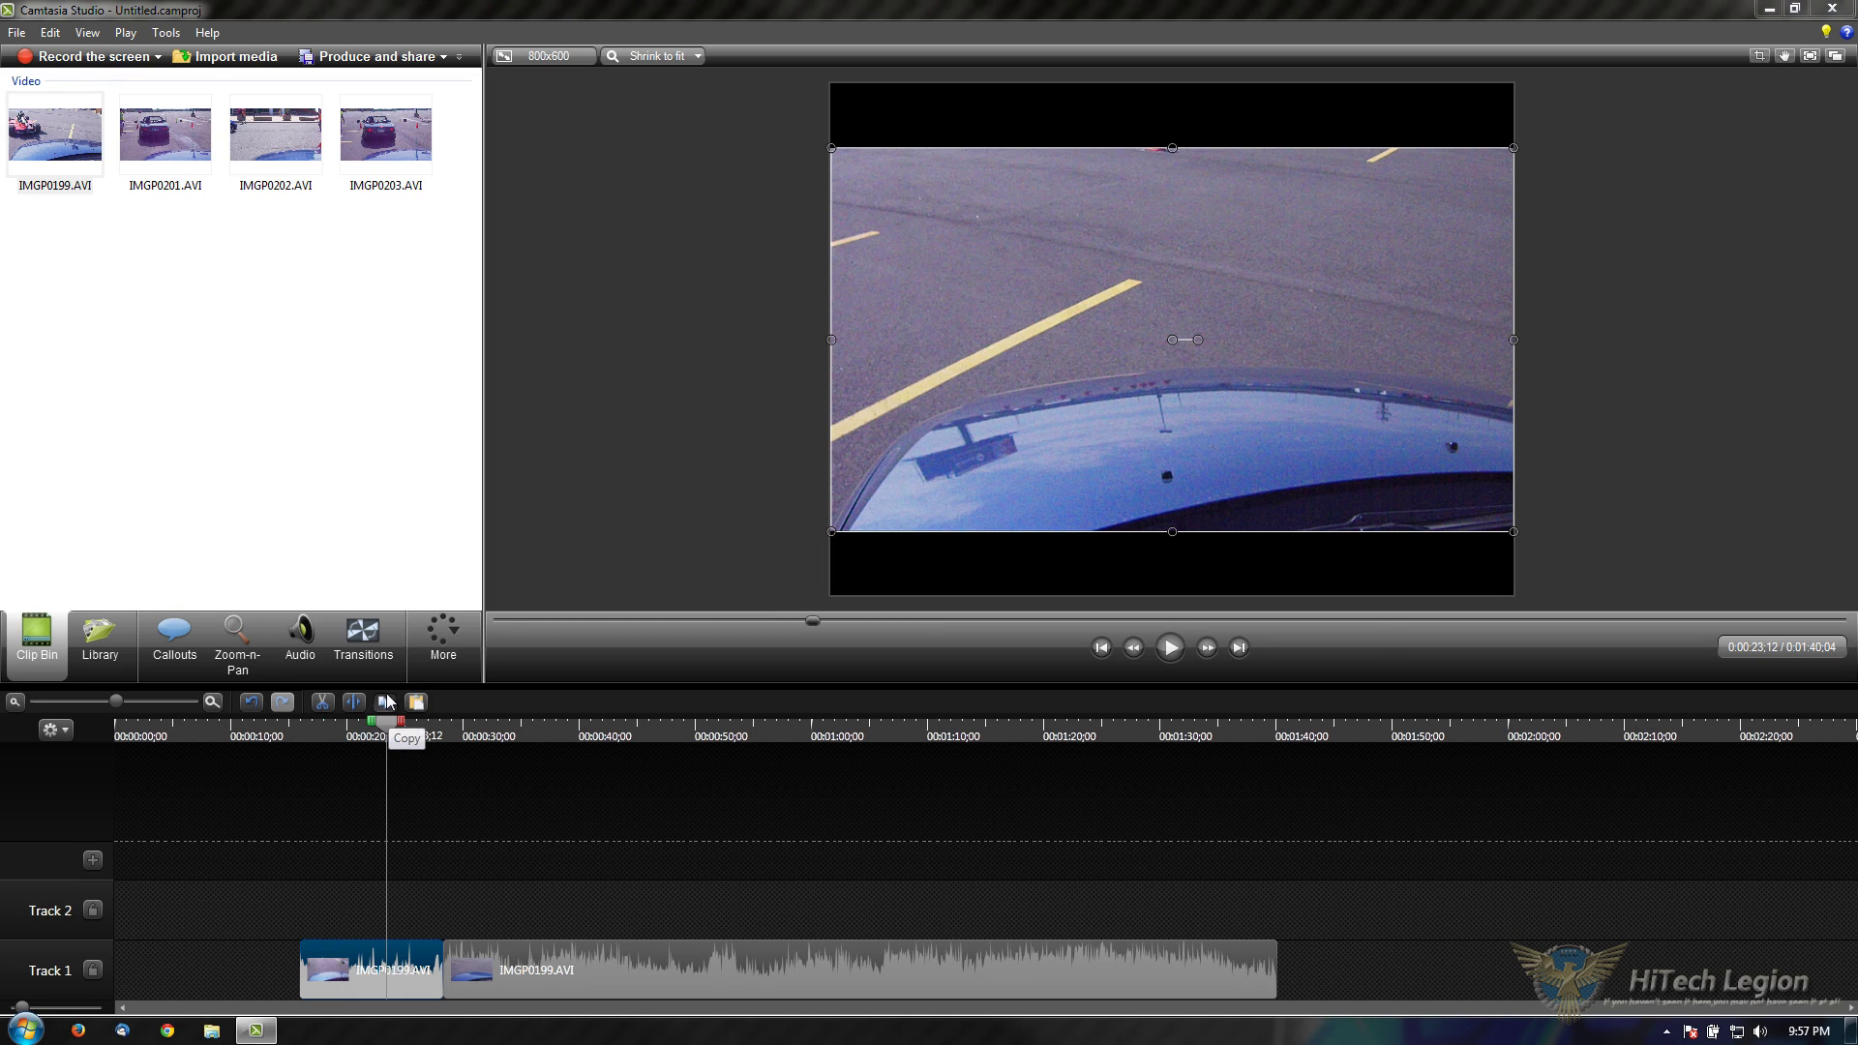
pyautogui.click(385, 701)
pyautogui.click(416, 701)
pyautogui.moveTo(455, 905); pyautogui.dragTo(1023, 898)
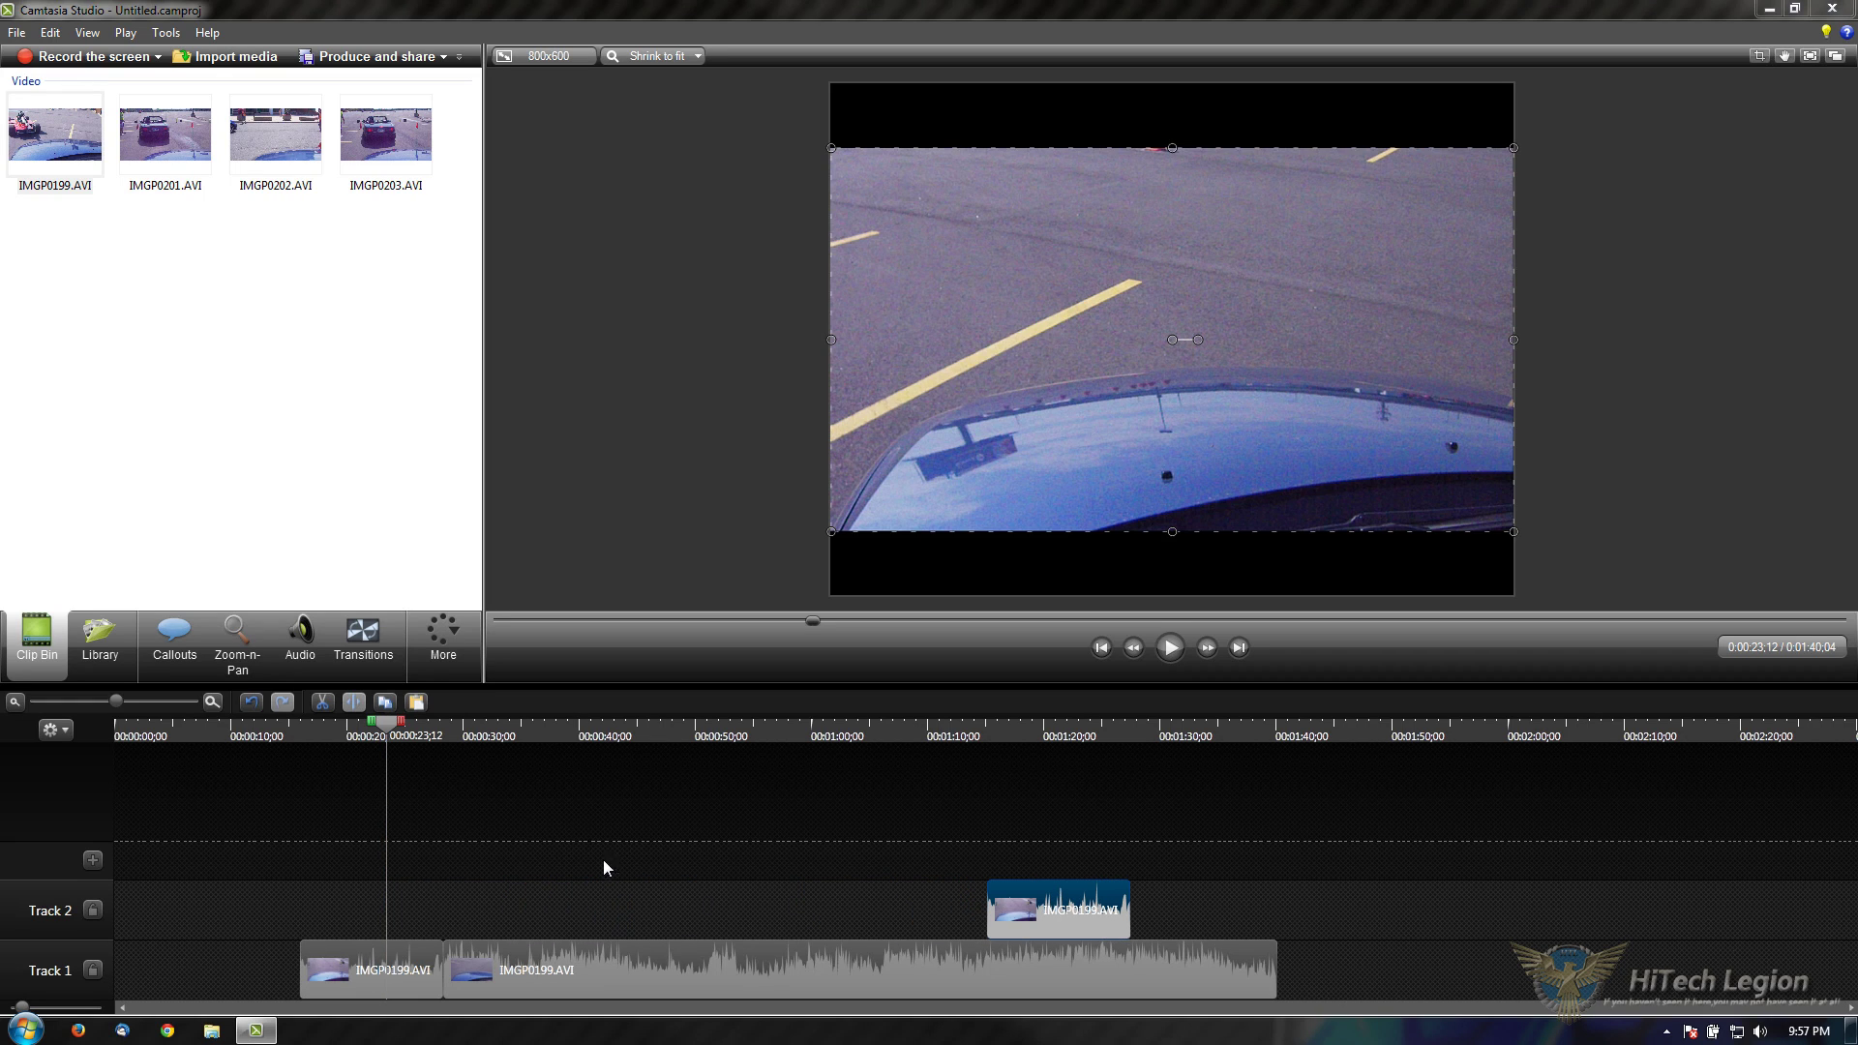
# Step: Preview the frames where the first Track 1 piece and its Track 2 copy start, and leave the copy selected
pyautogui.moveTo(381, 727); pyautogui.dragTo(286, 726)
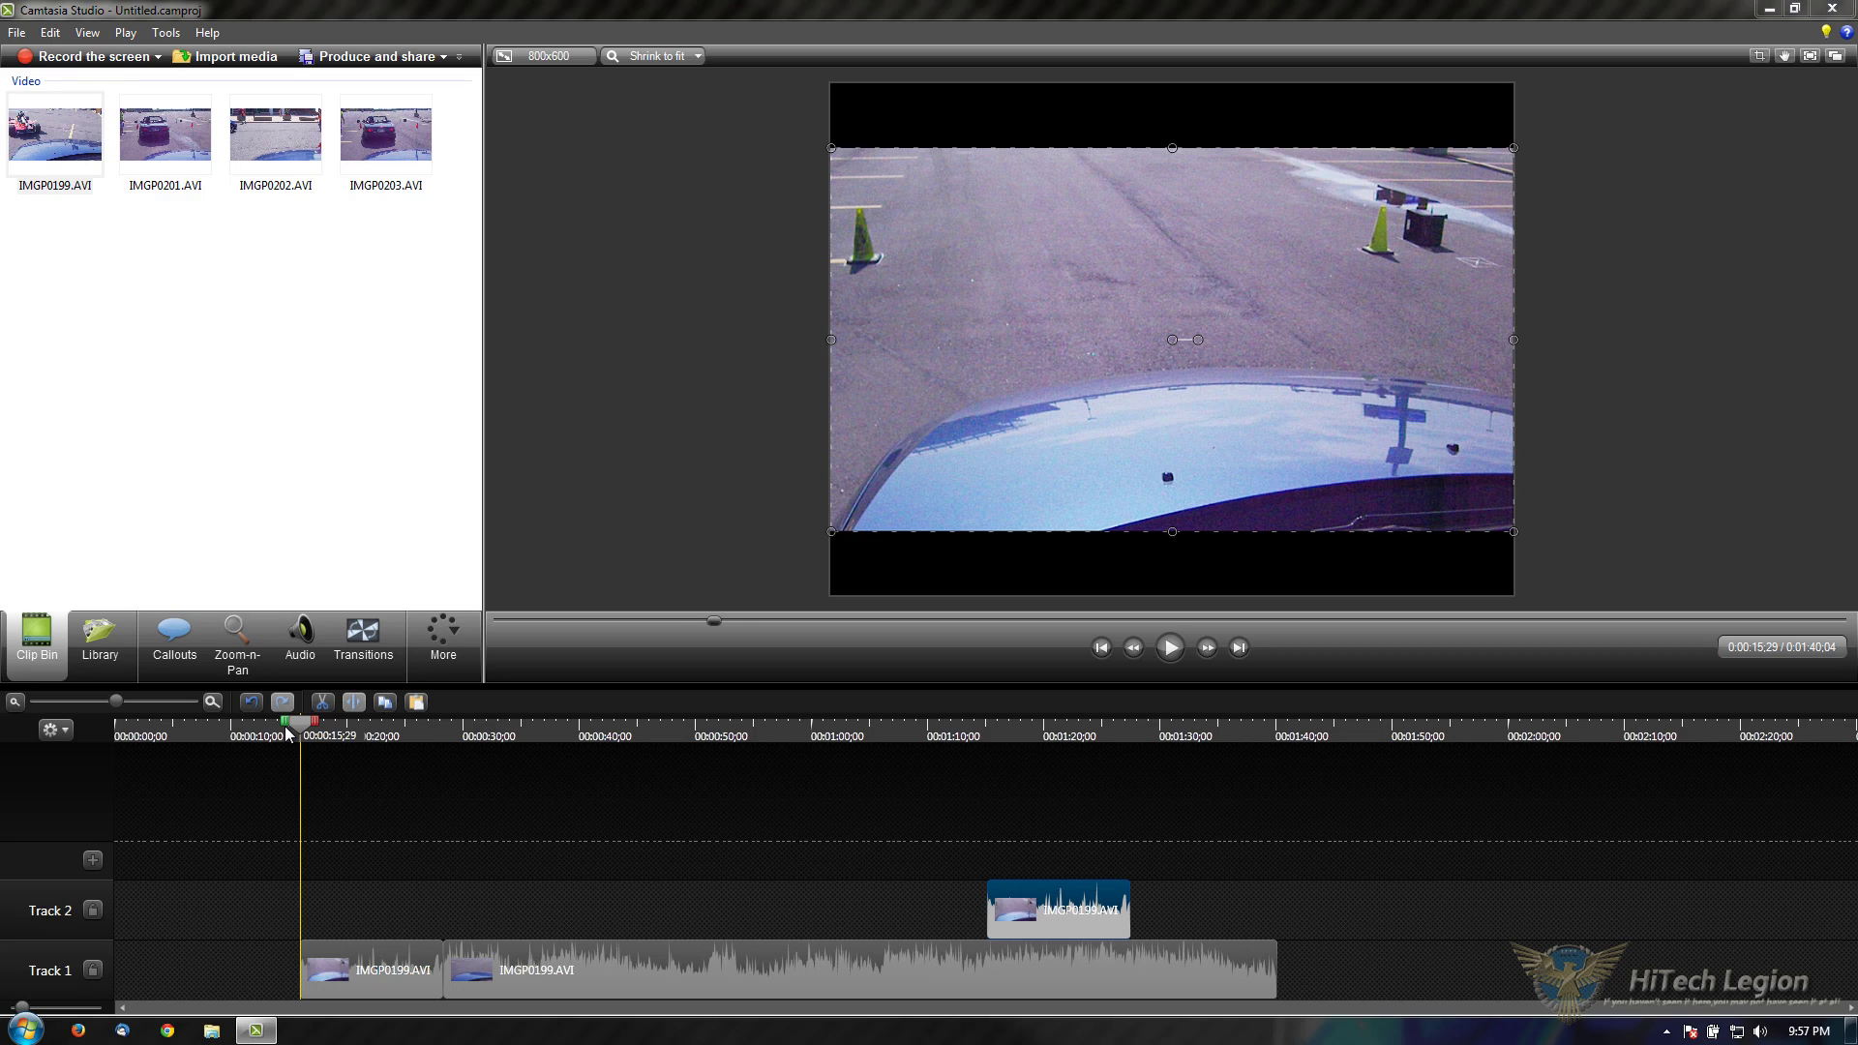
pyautogui.moveTo(285, 725); pyautogui.dragTo(972, 776)
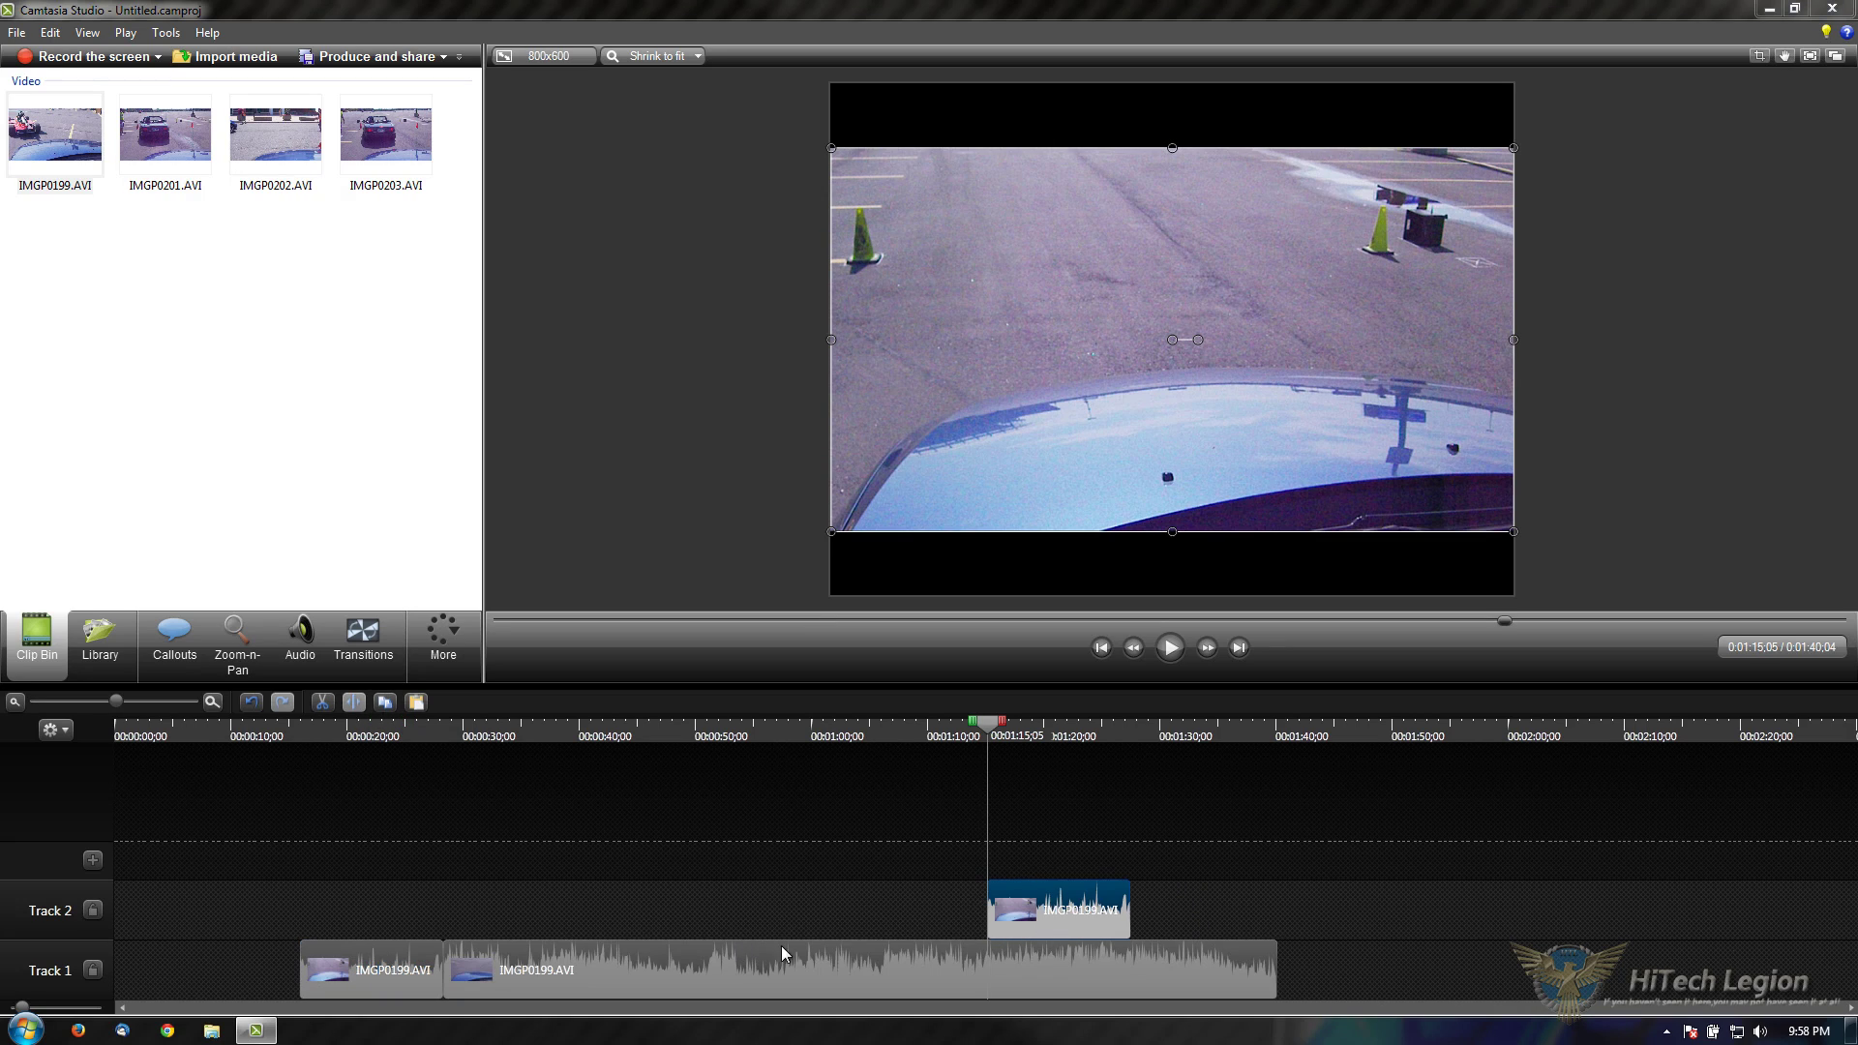
pyautogui.click(866, 971)
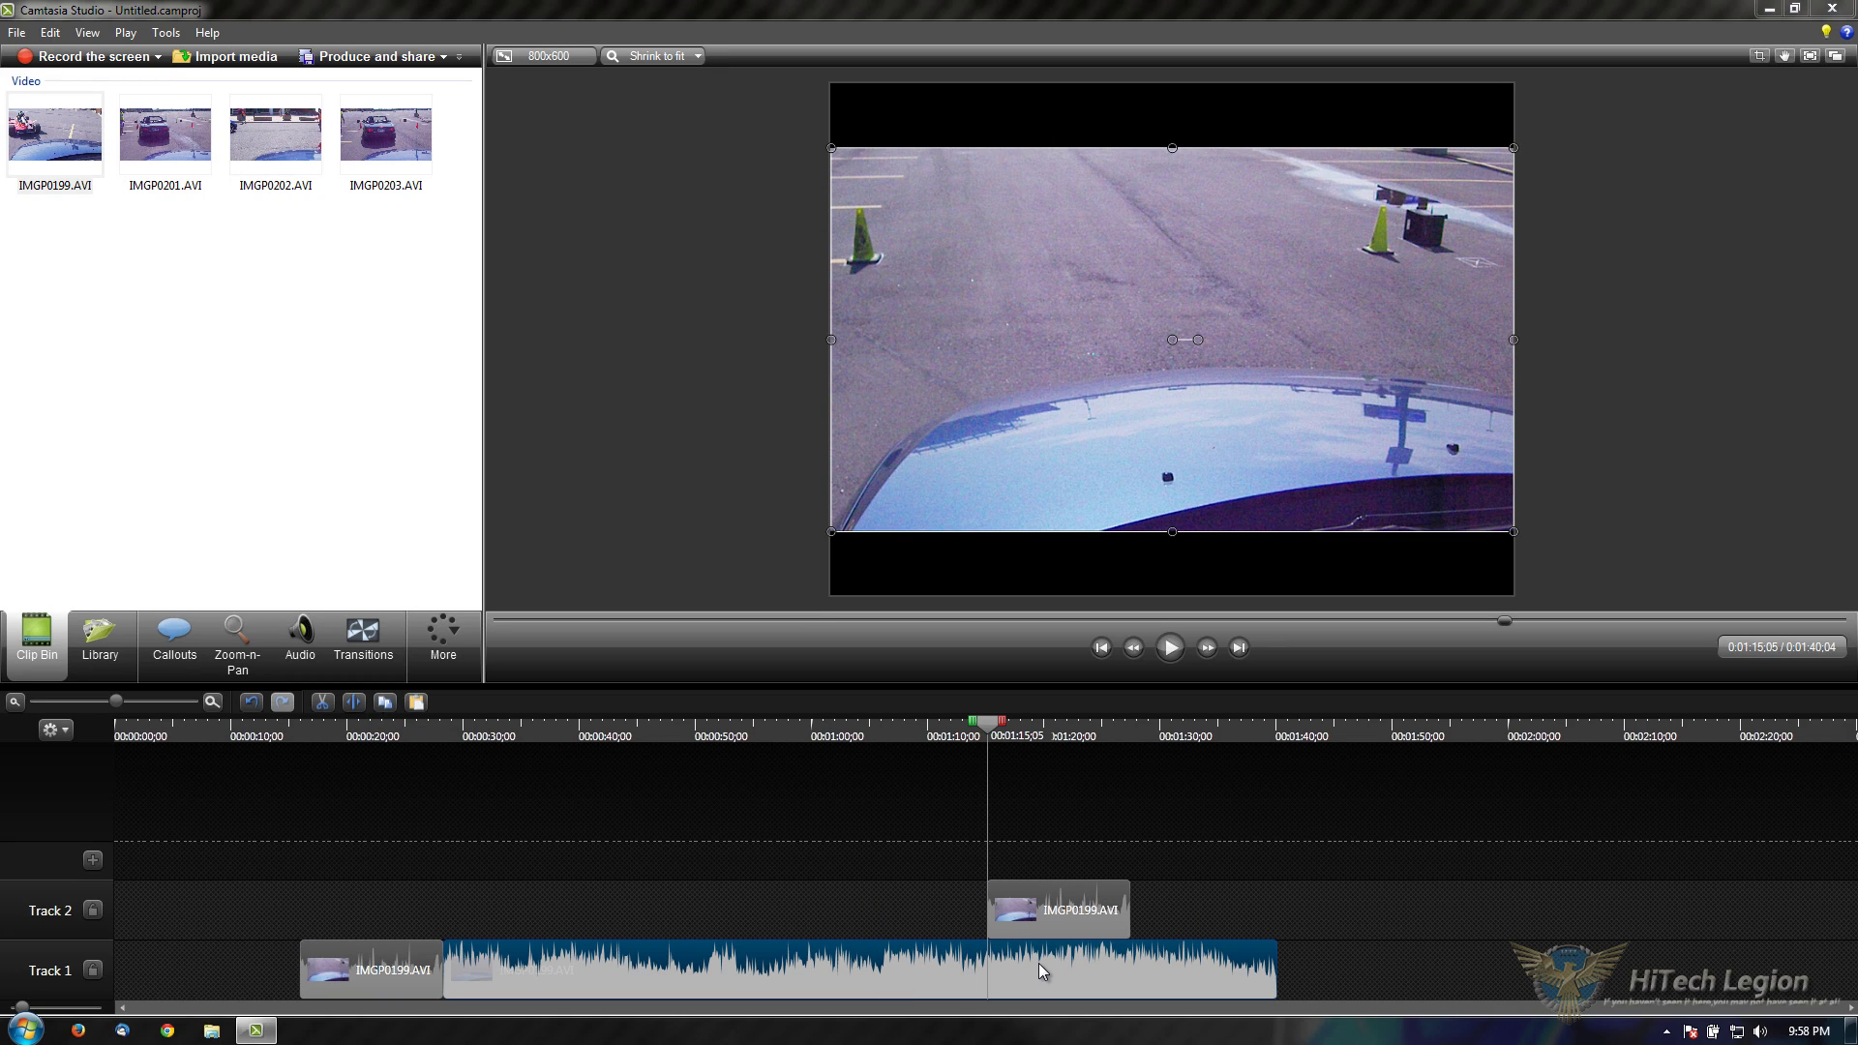
pyautogui.click(1040, 910)
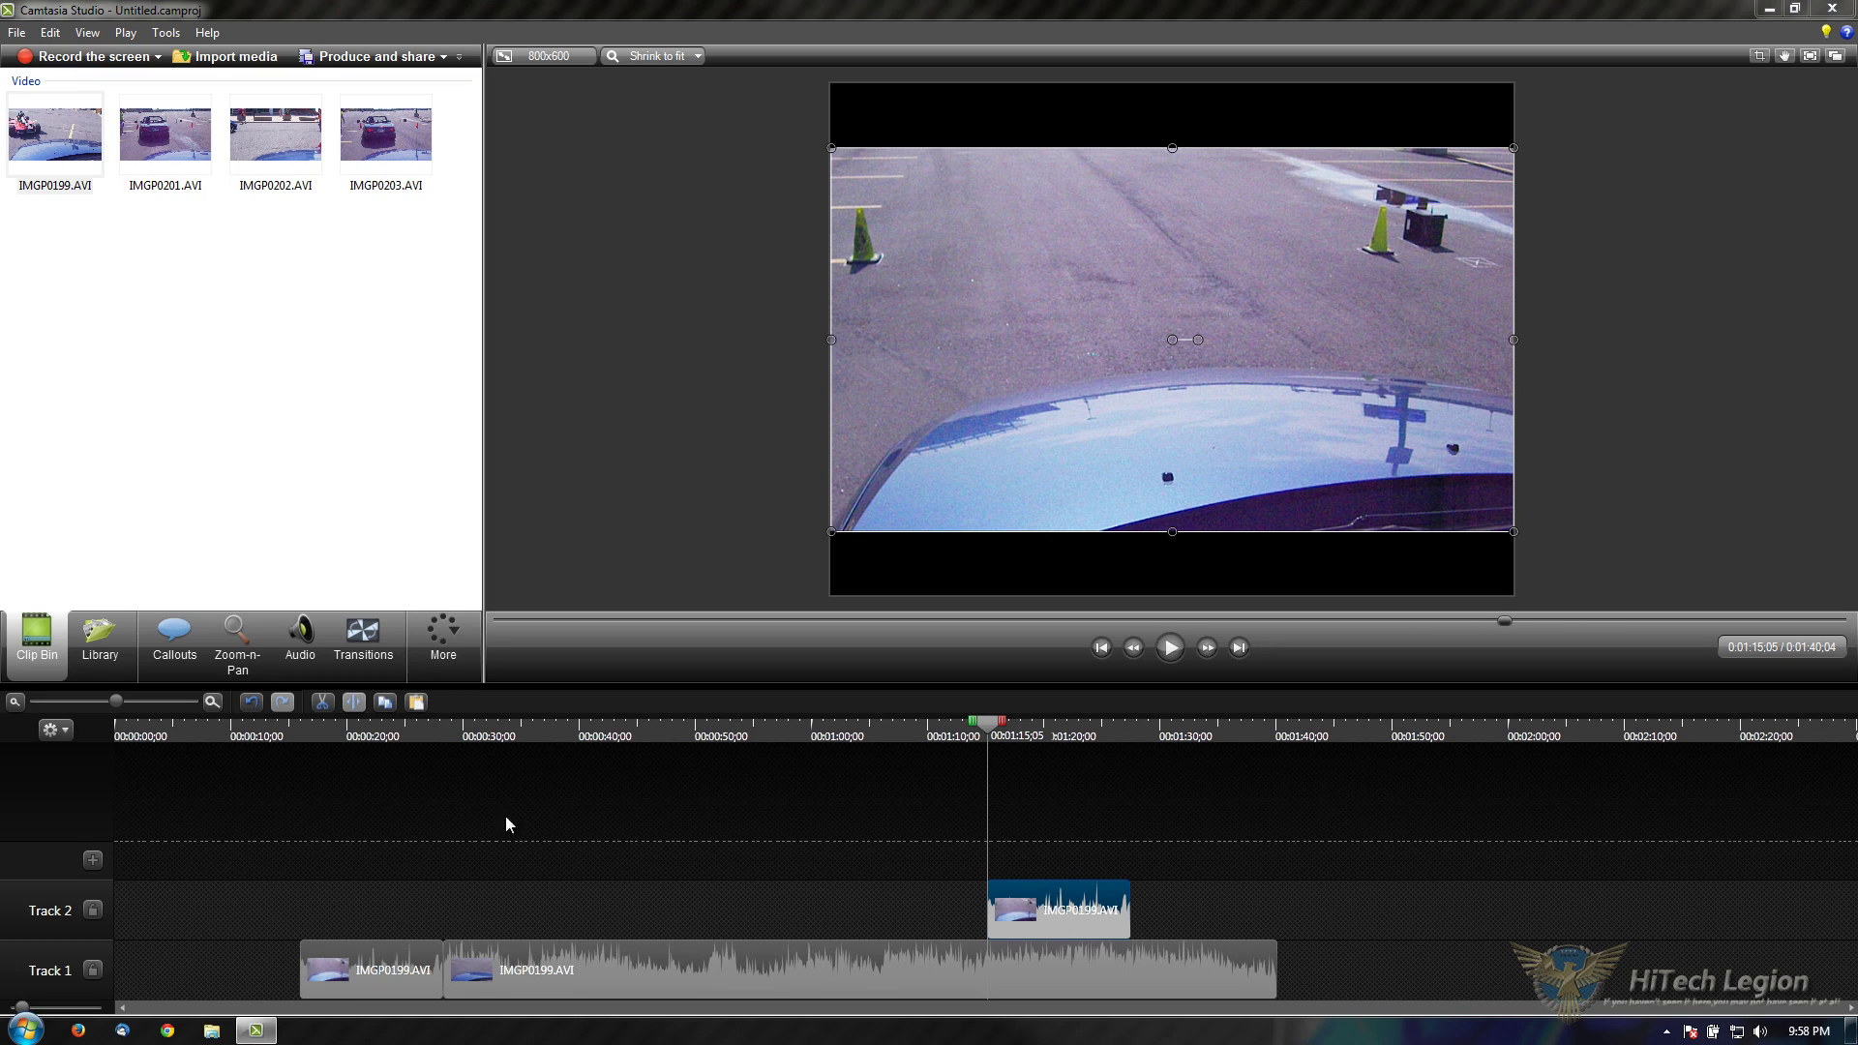
# Step: Browse the Library's Music - Amity tracks and the title, callout and lower-third assets in Theme - Calling Lights
pyautogui.click(100, 636)
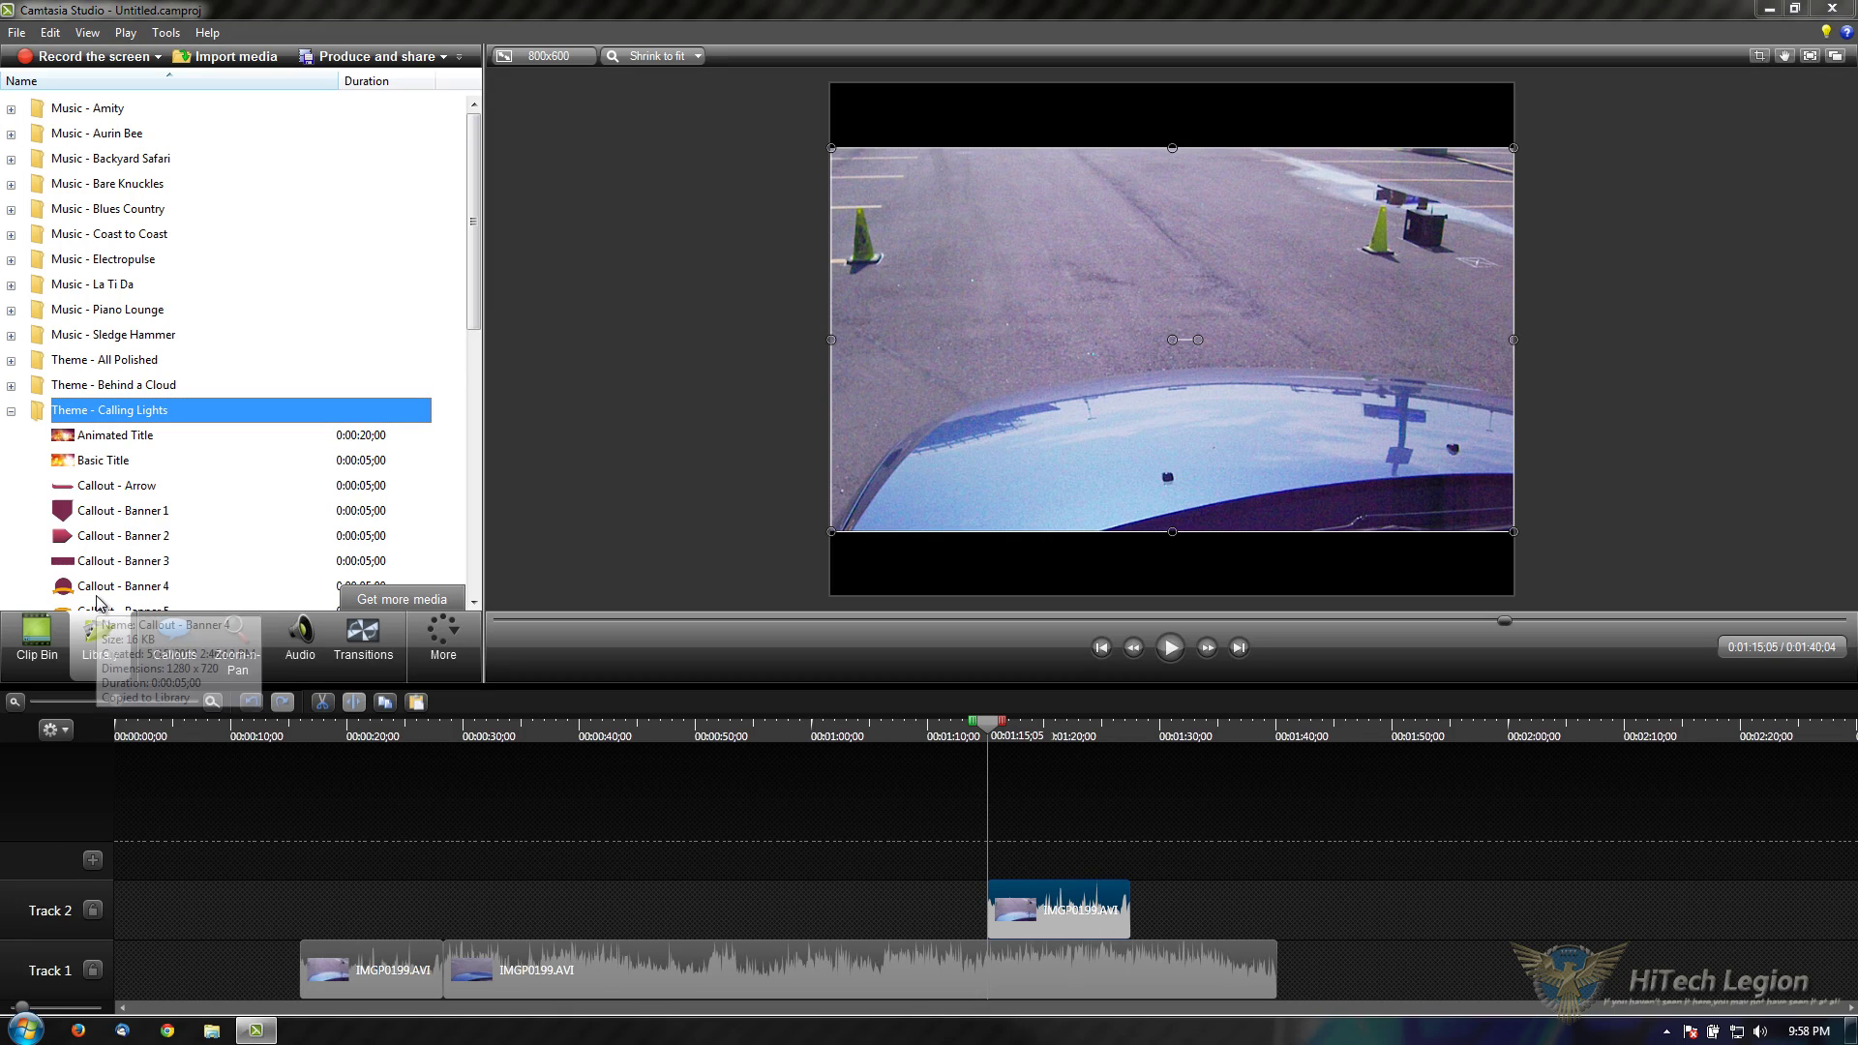
pyautogui.click(12, 108)
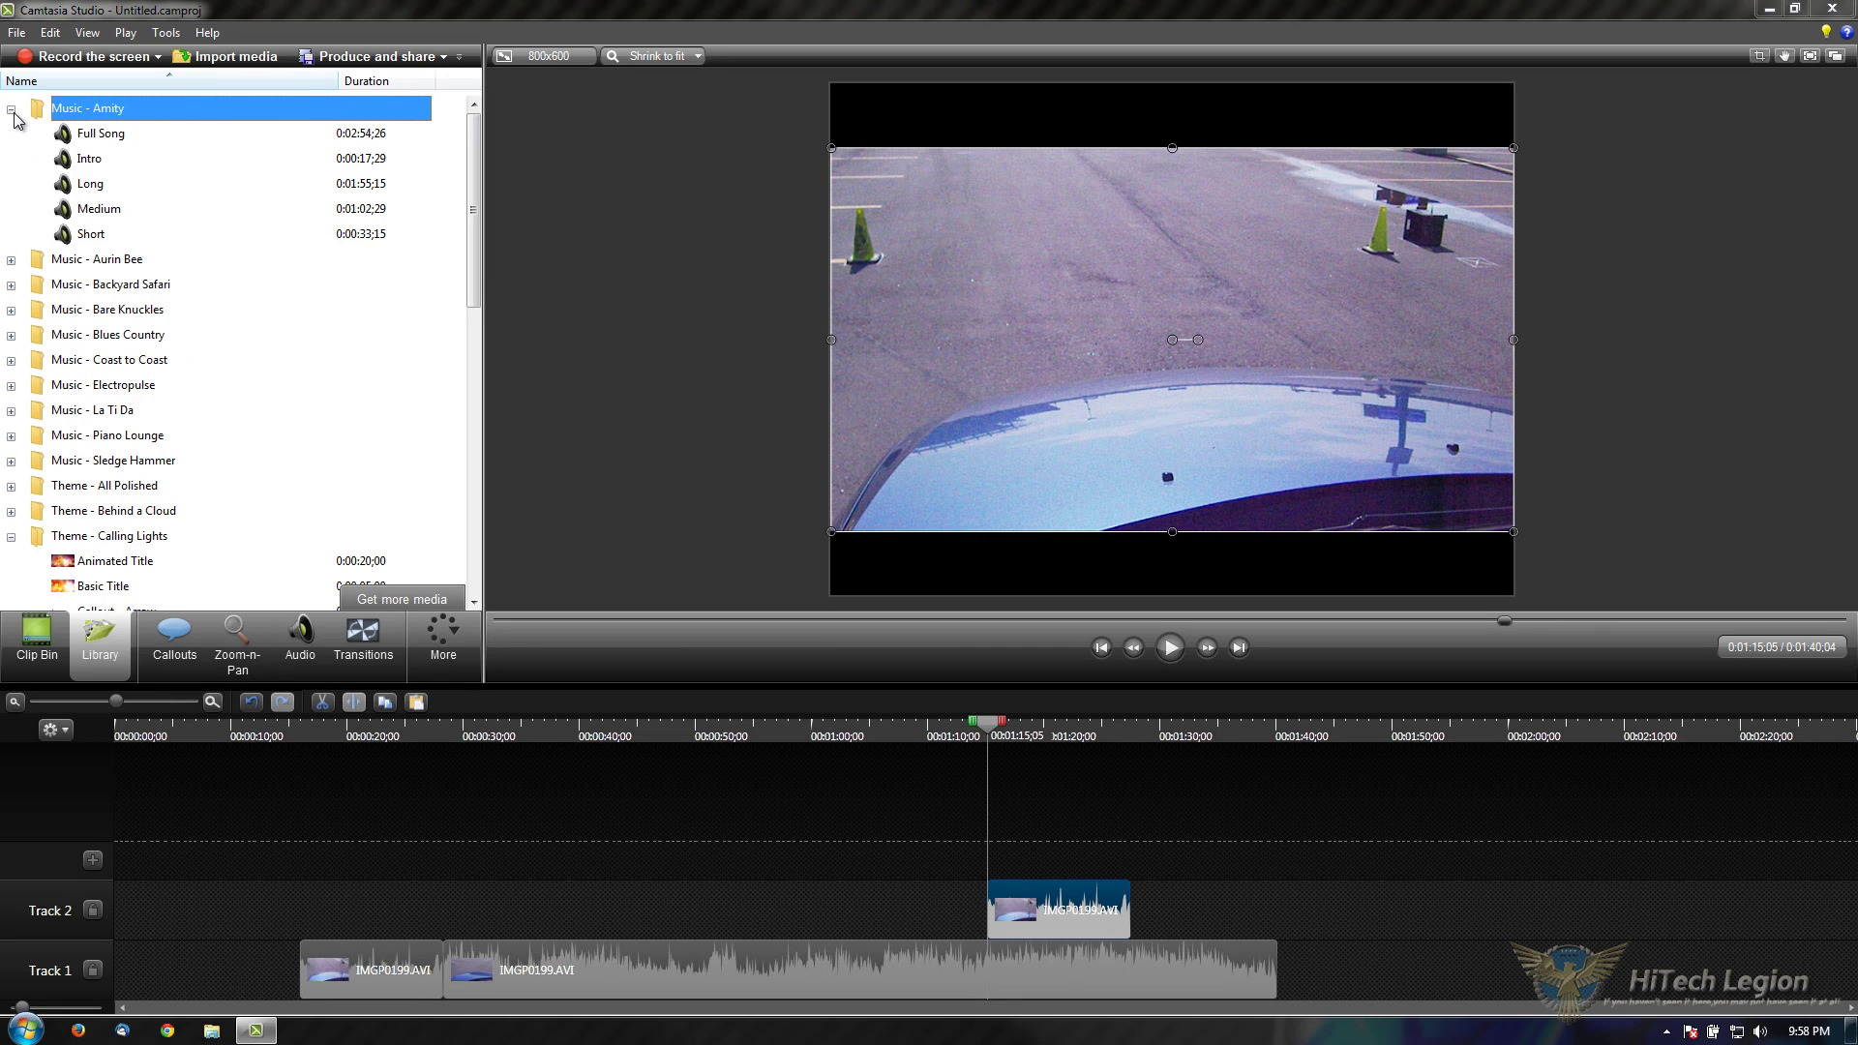
pyautogui.click(319, 358)
pyautogui.scroll(-3, 321, 366)
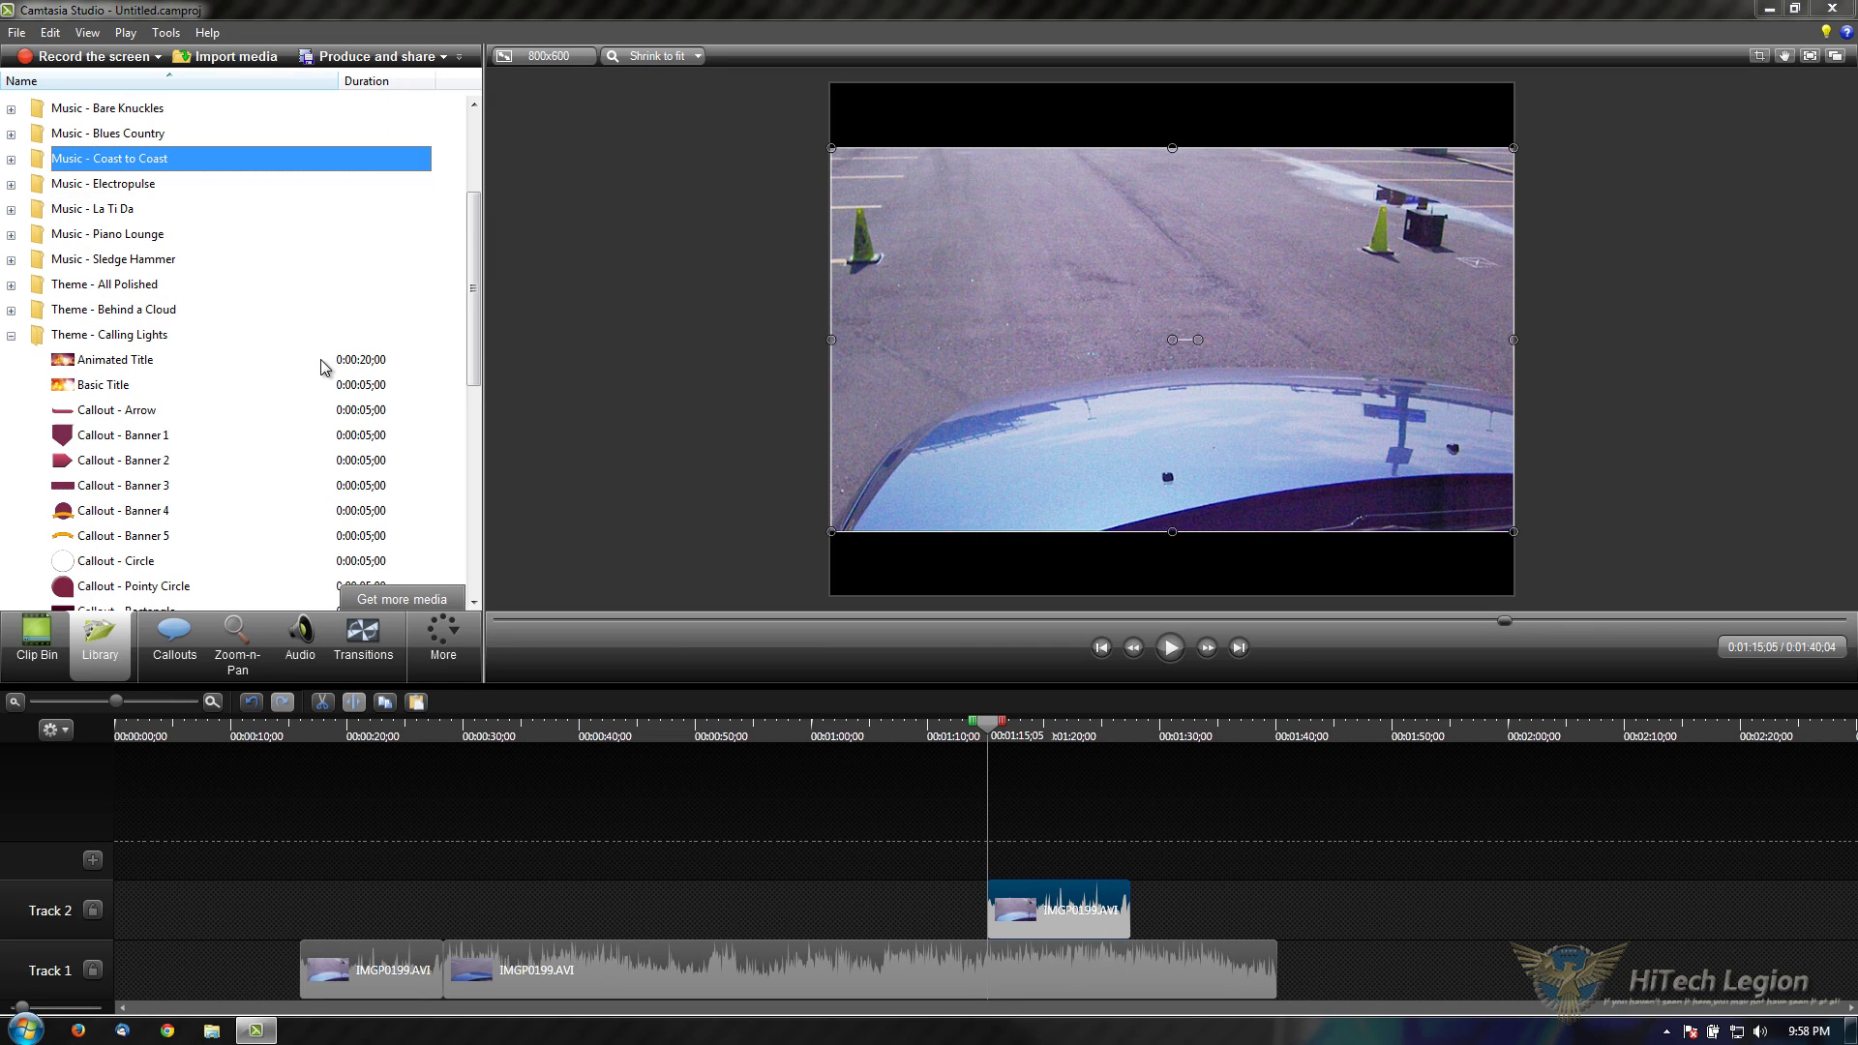
pyautogui.click(167, 393)
pyautogui.scroll(-5, 106, 411)
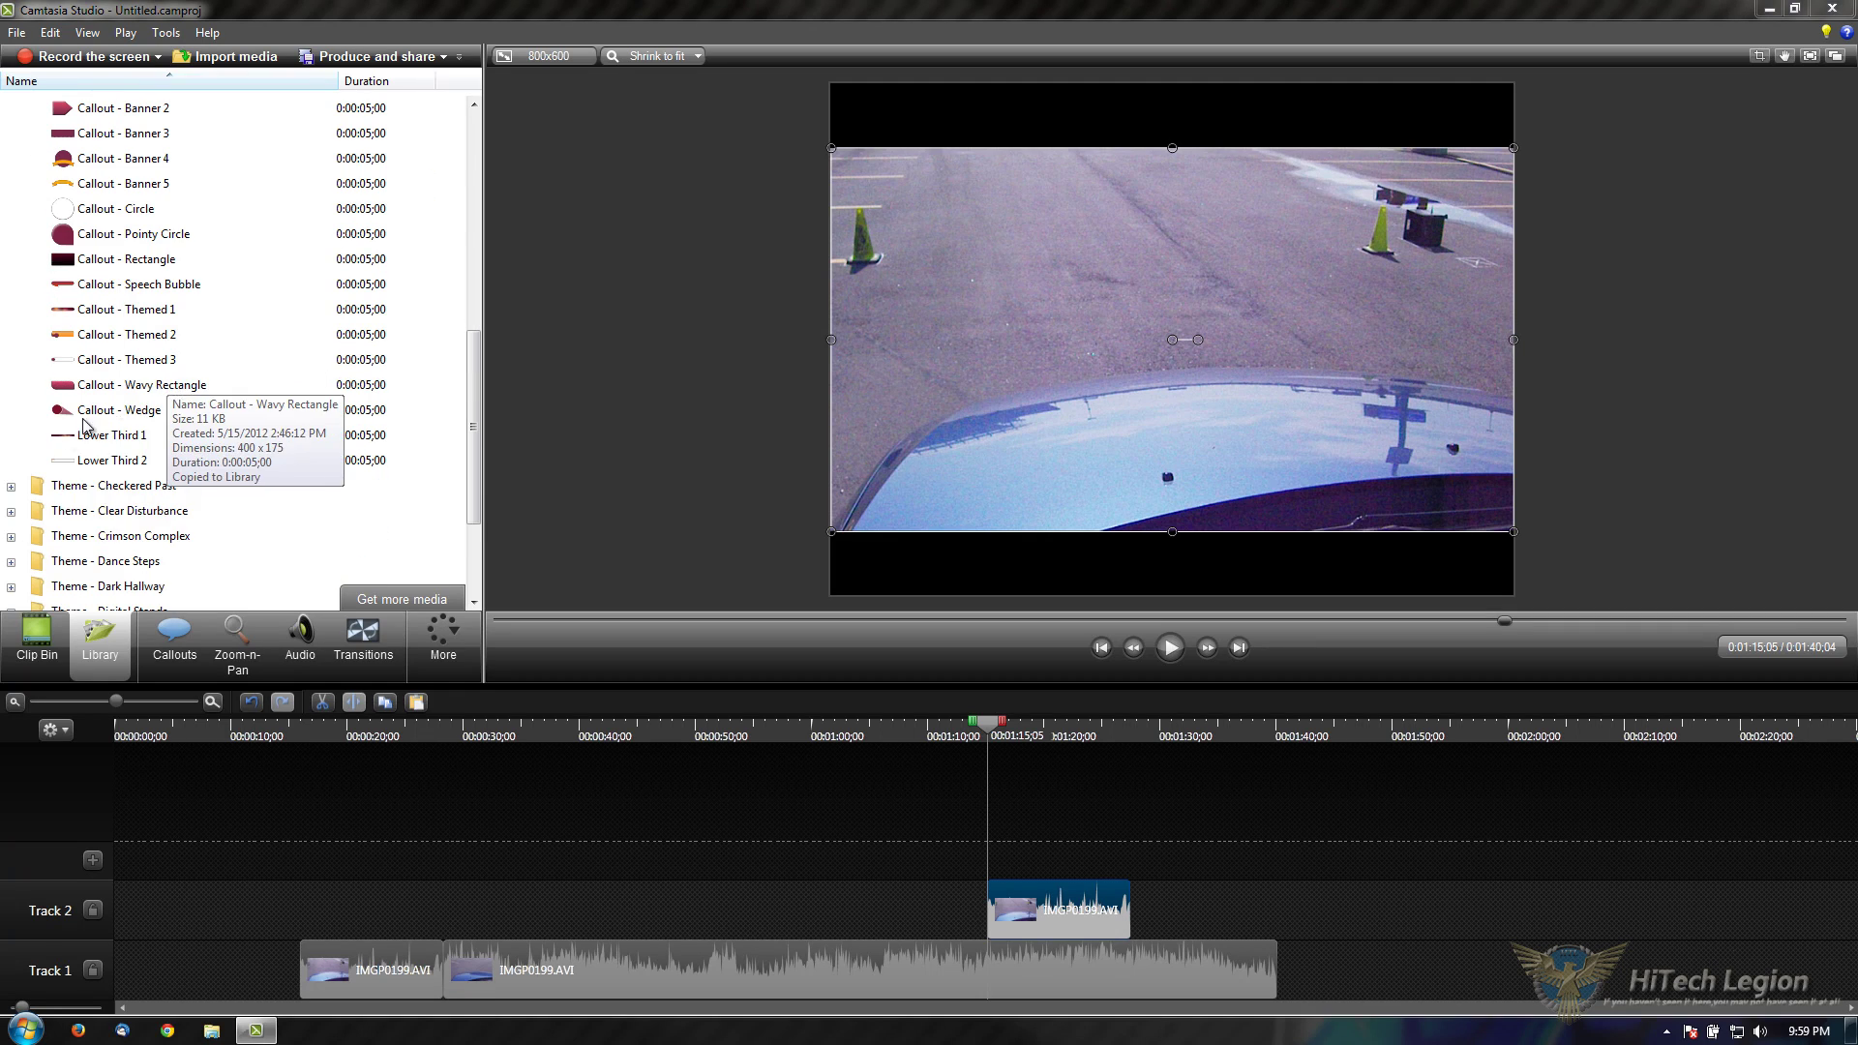
pyautogui.click(290, 439)
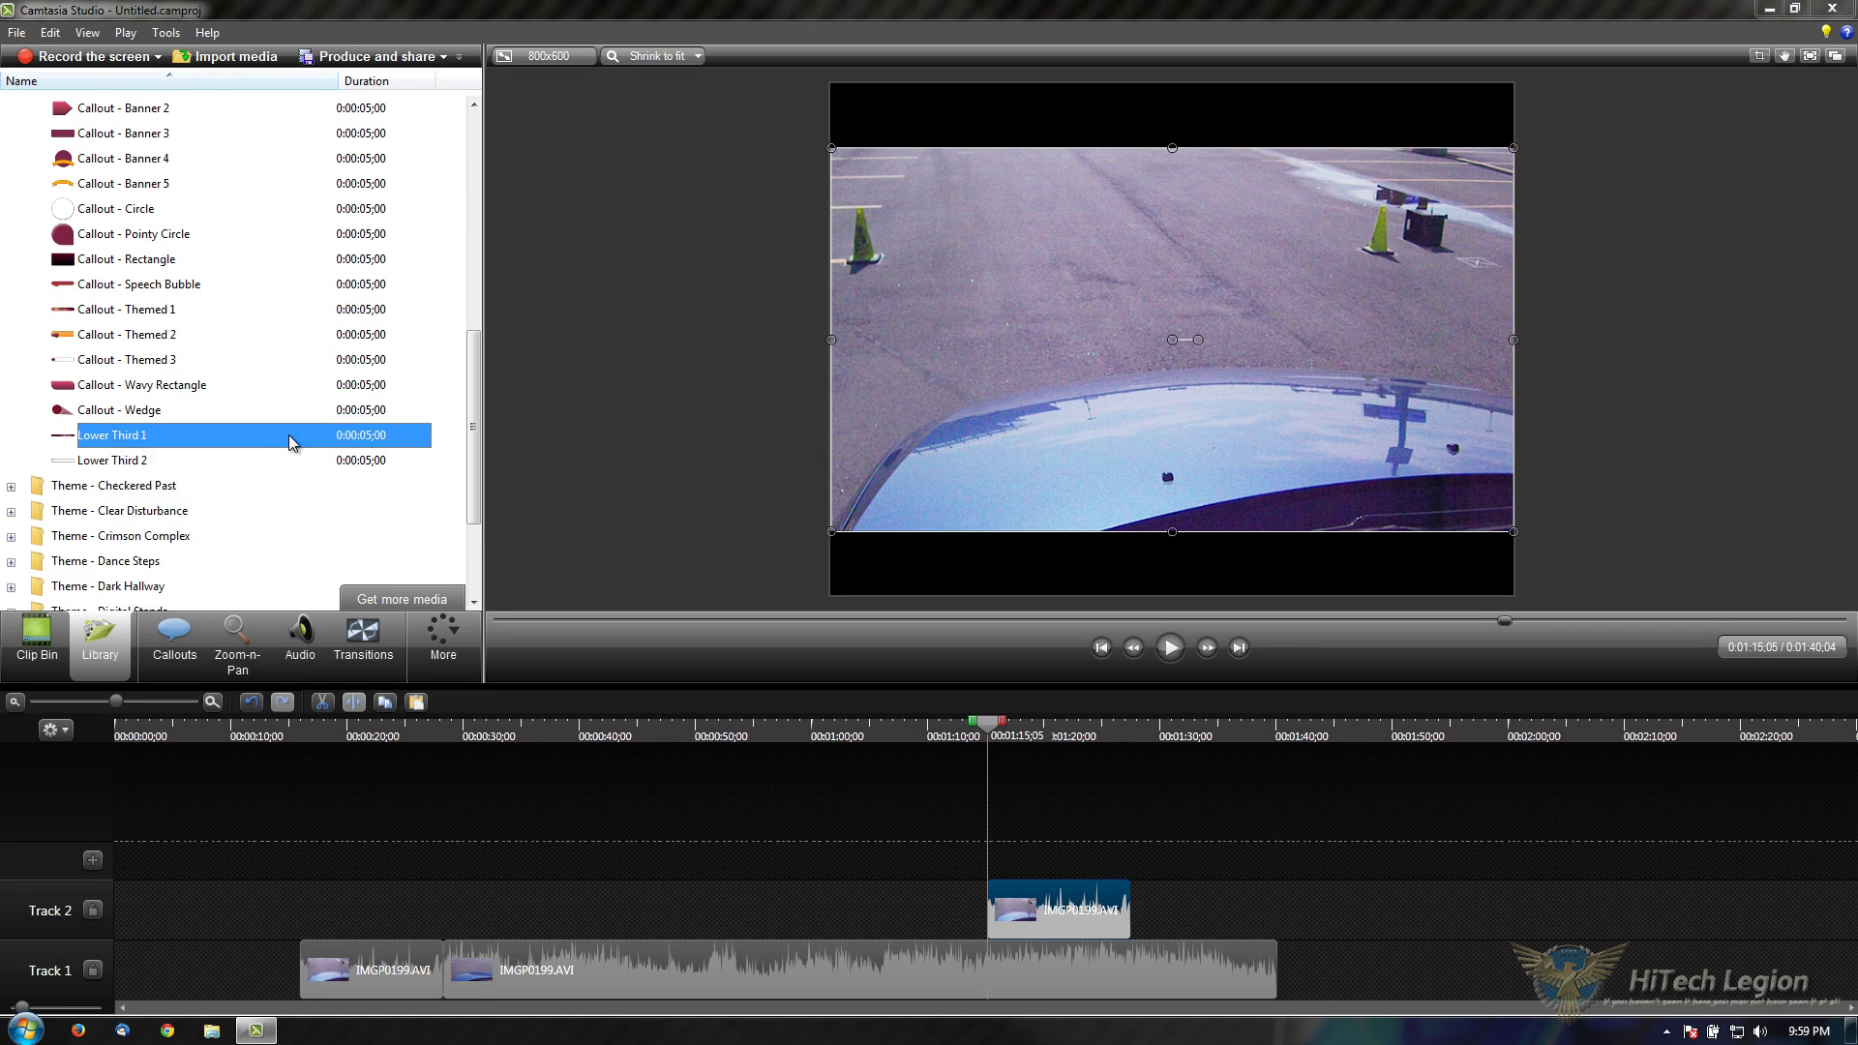
pyautogui.scroll(7, 289, 442)
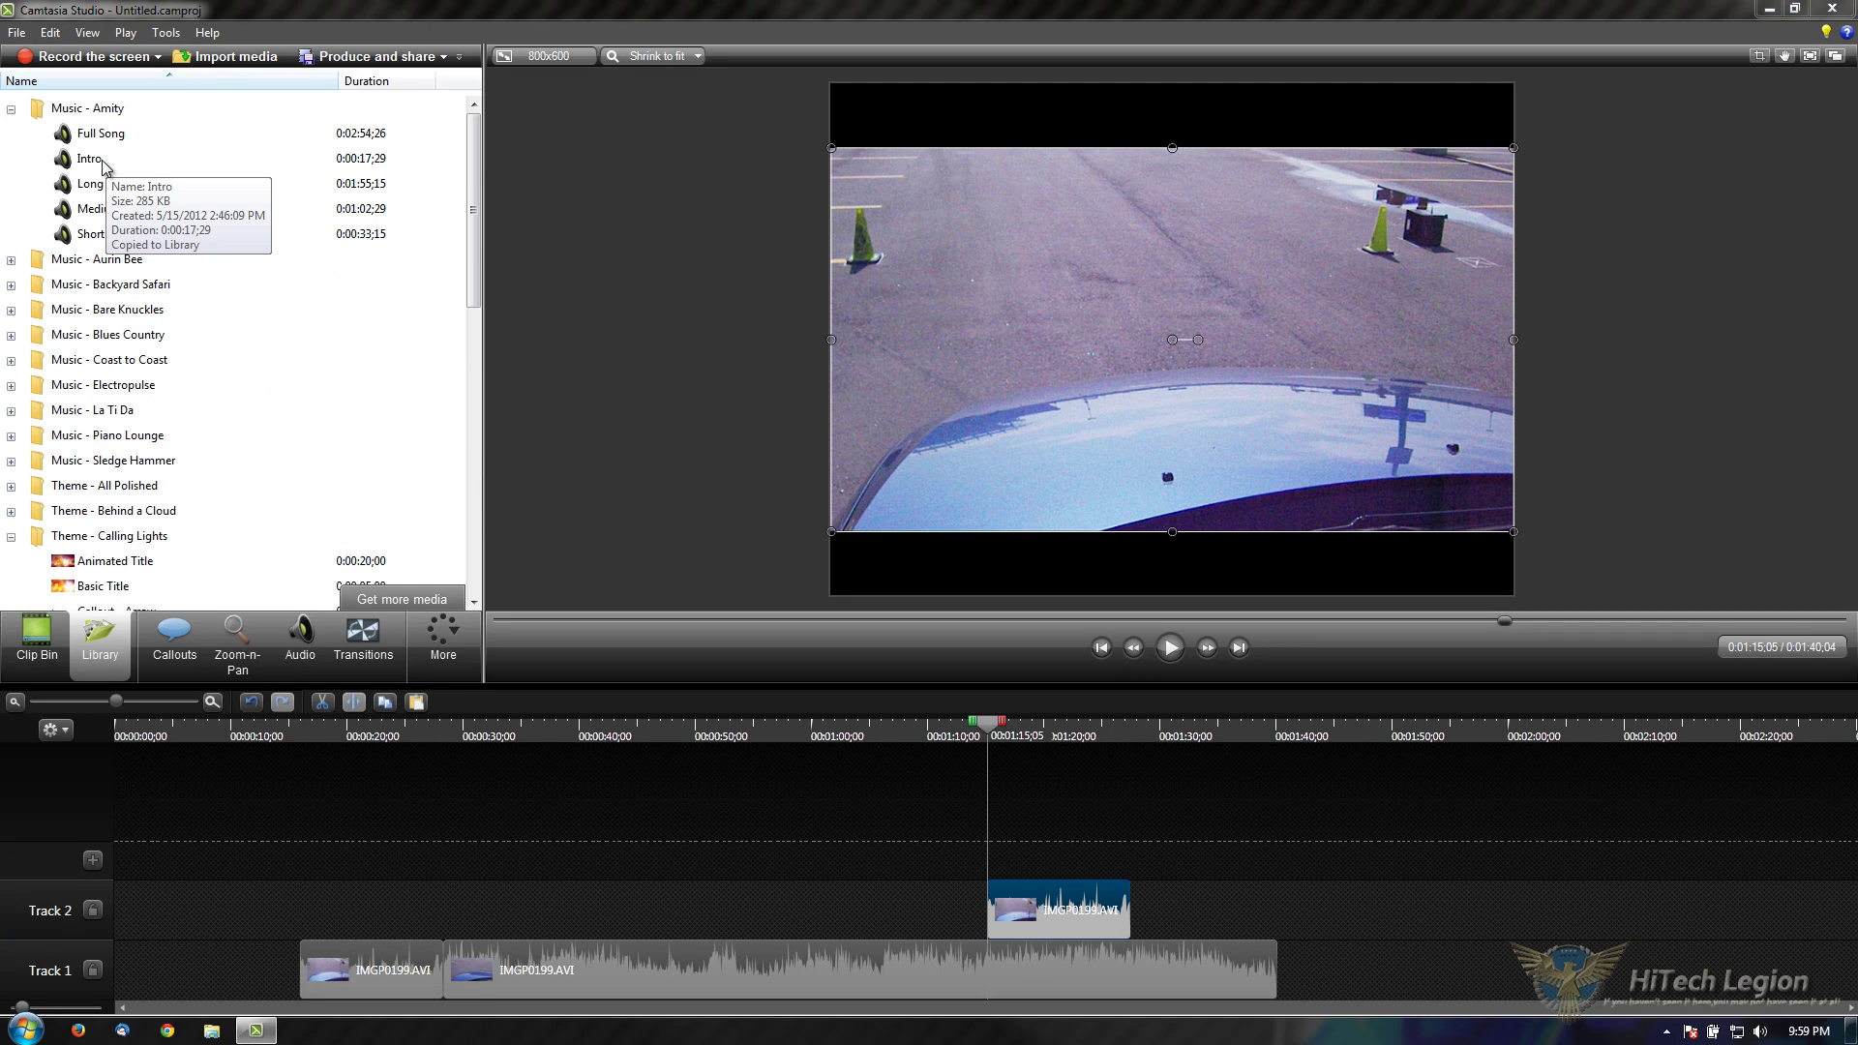
# Step: Add the Intro track from Music - Amity to the very beginning of Track 2
pyautogui.click(97, 161)
pyautogui.moveTo(97, 161); pyautogui.dragTo(141, 910)
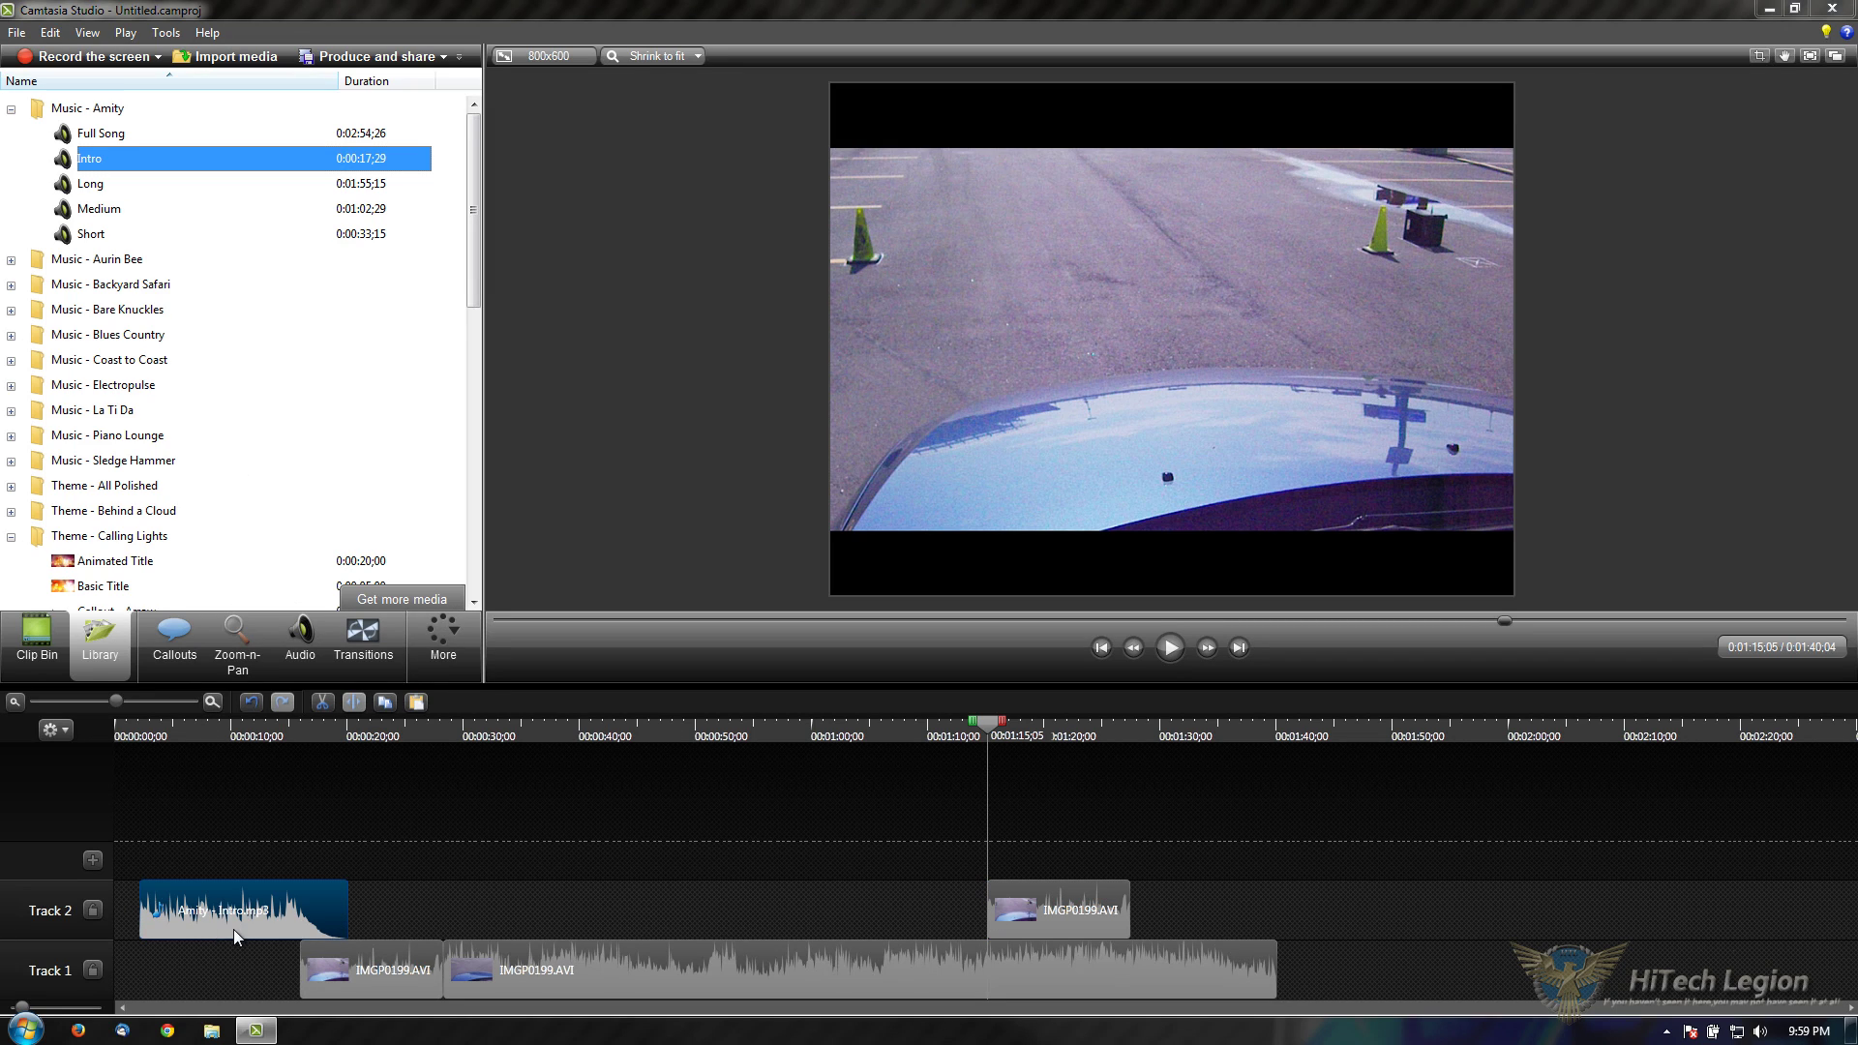
# Step: Stitch the two adjacent IMGP0199.AVI pieces on Track 1 back into one clip
pyautogui.click(447, 965)
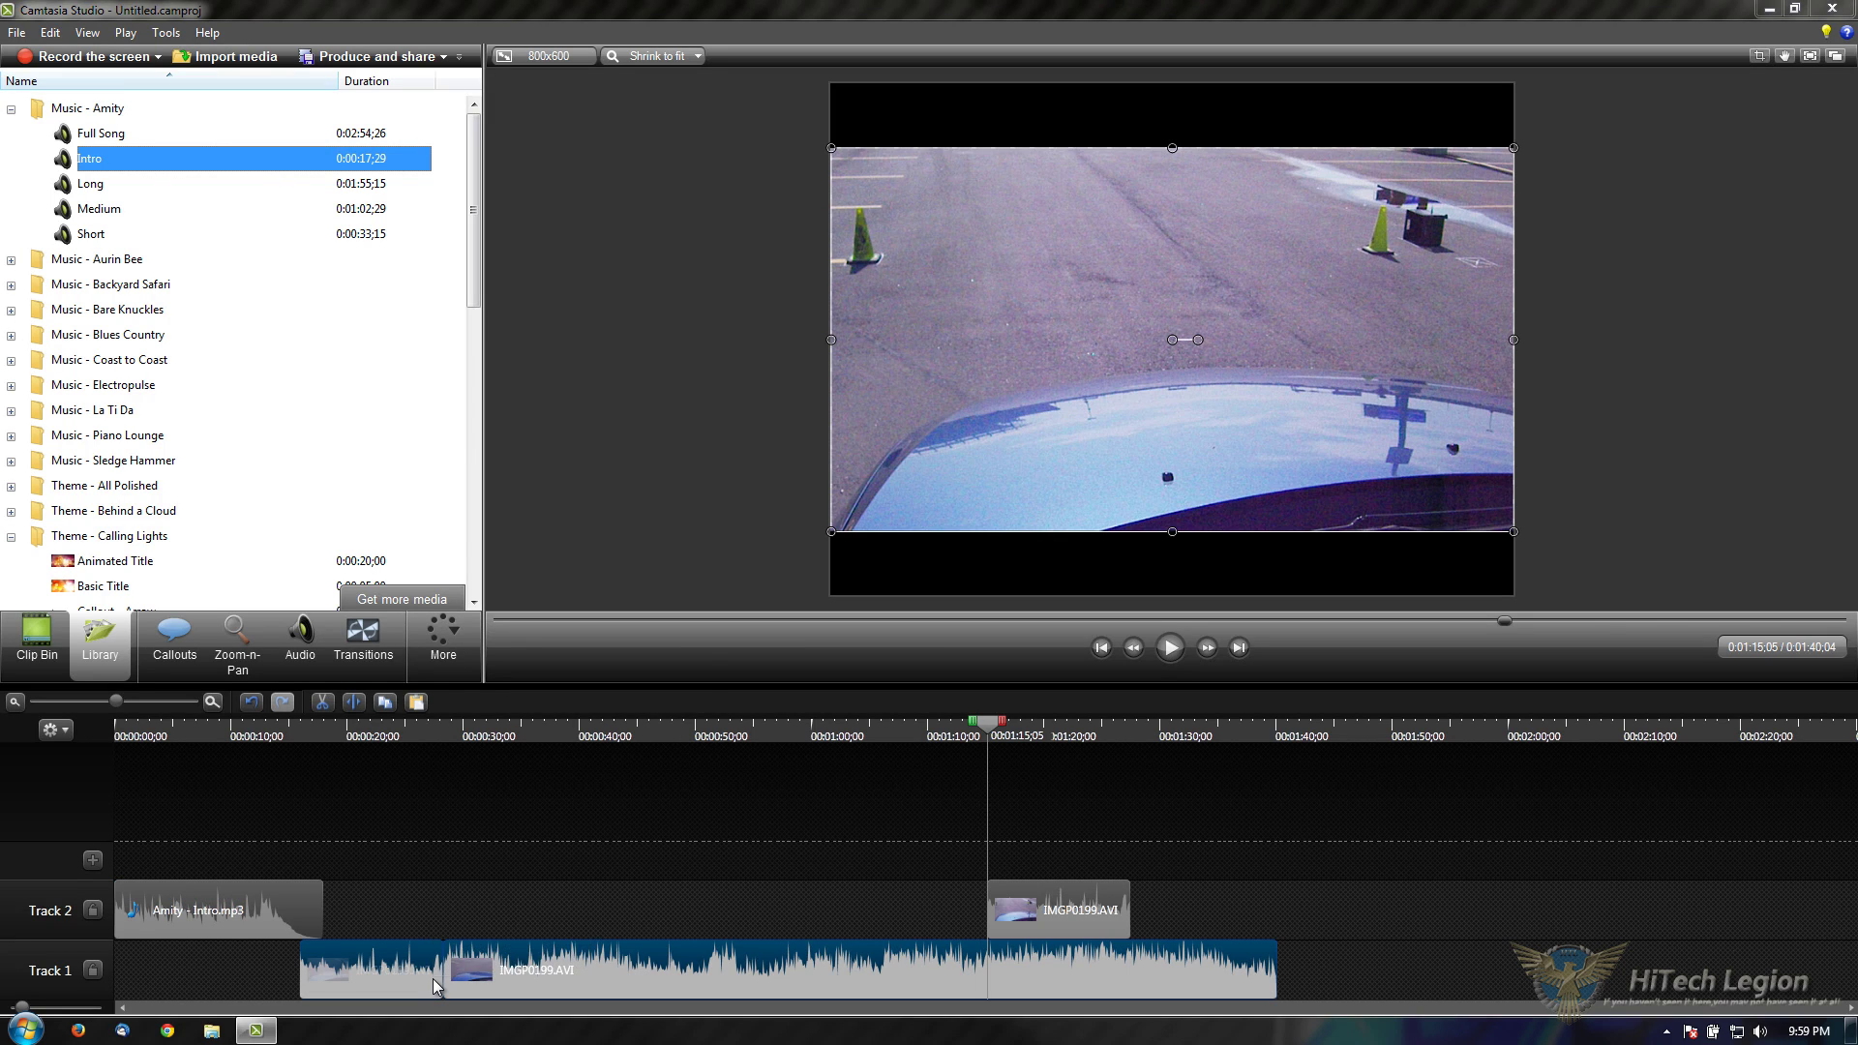
pyautogui.rightClick(433, 978)
pyautogui.click(409, 915)
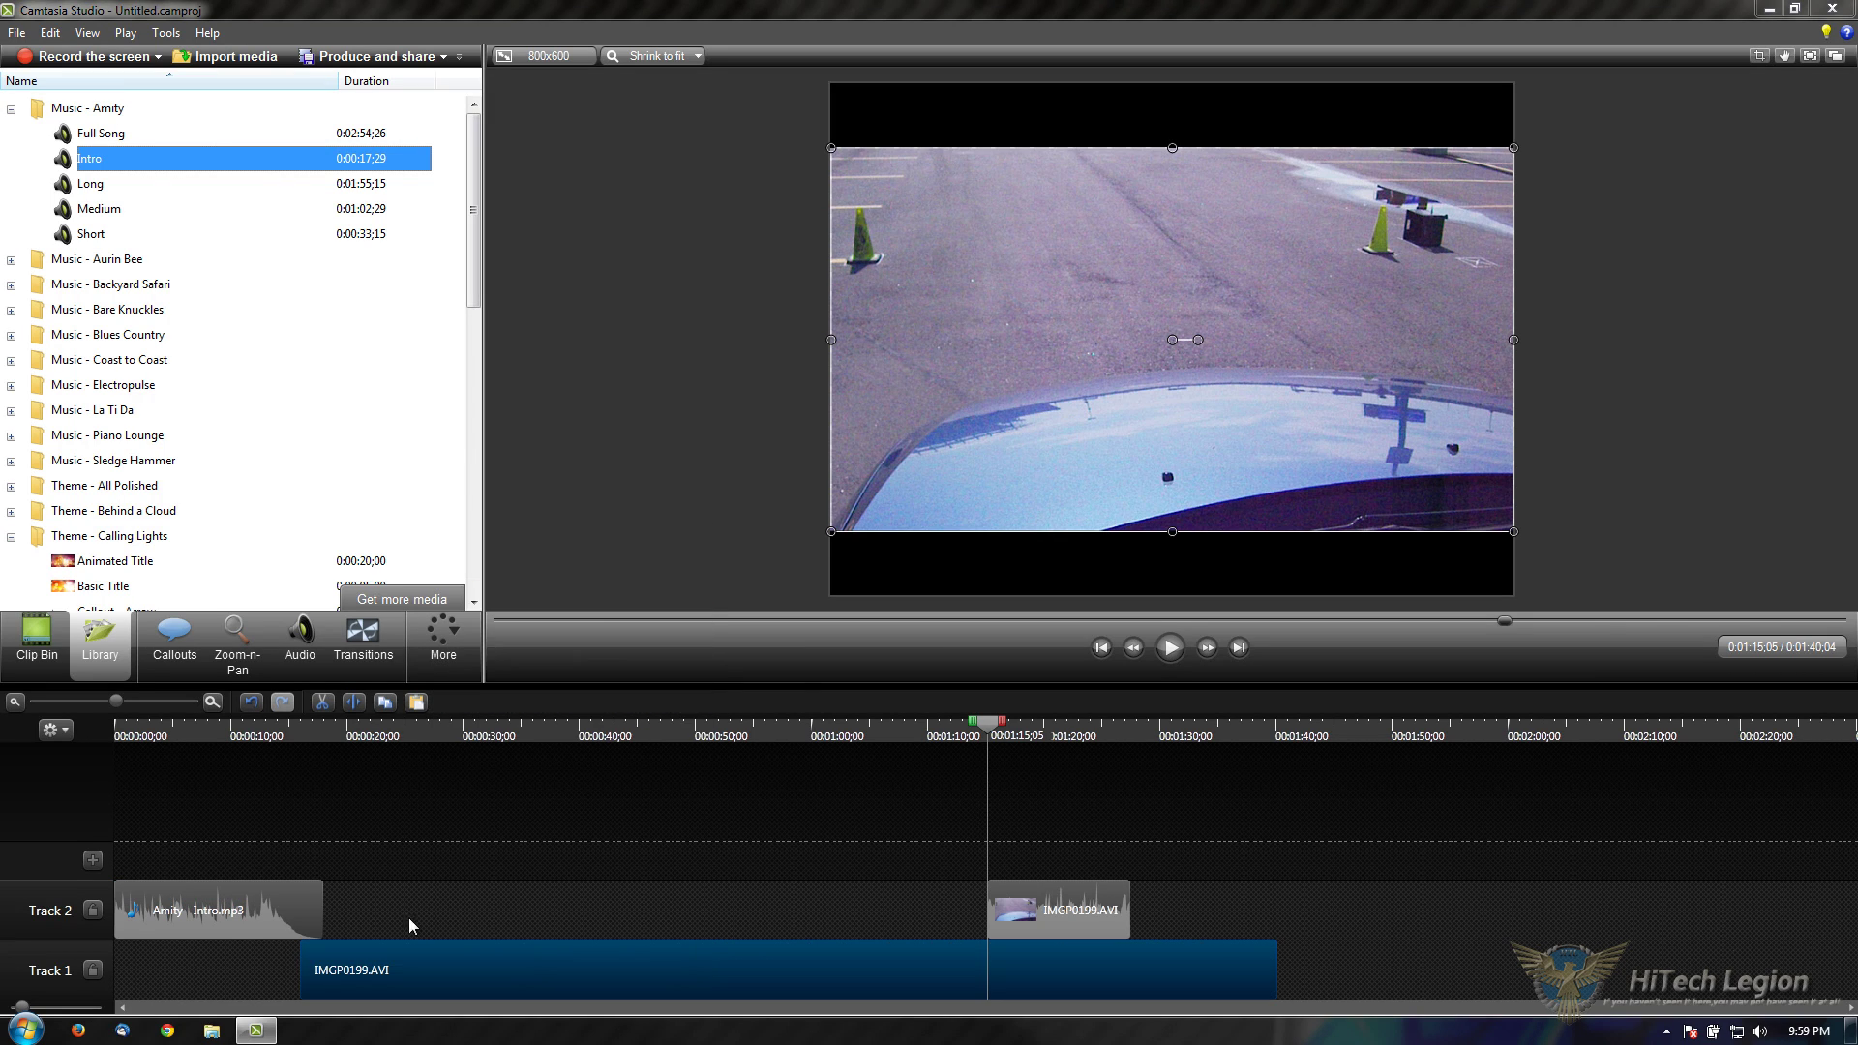
# Step: Move the stitched clip on Track 1 to start where the Amity intro music ends, and collapse the Music - Amity folder
pyautogui.click(248, 931)
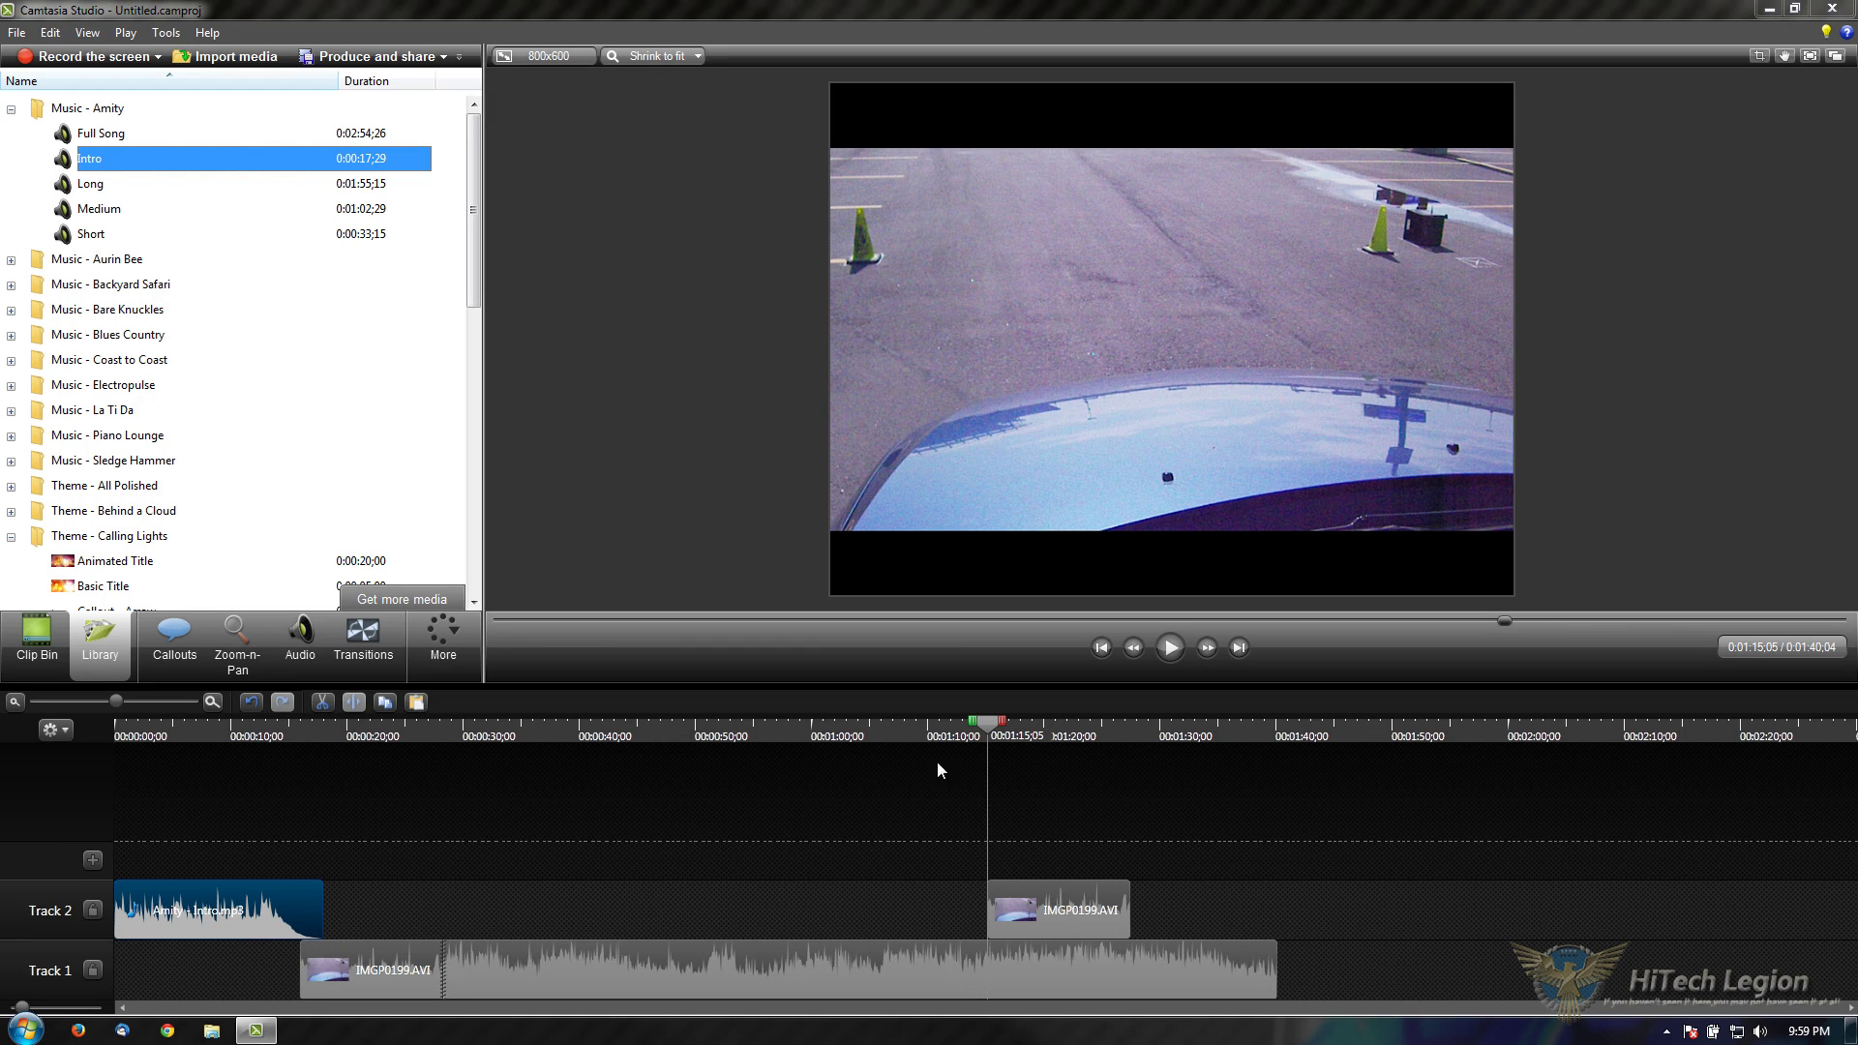
pyautogui.click(380, 967)
pyautogui.moveTo(327, 968); pyautogui.dragTo(349, 973)
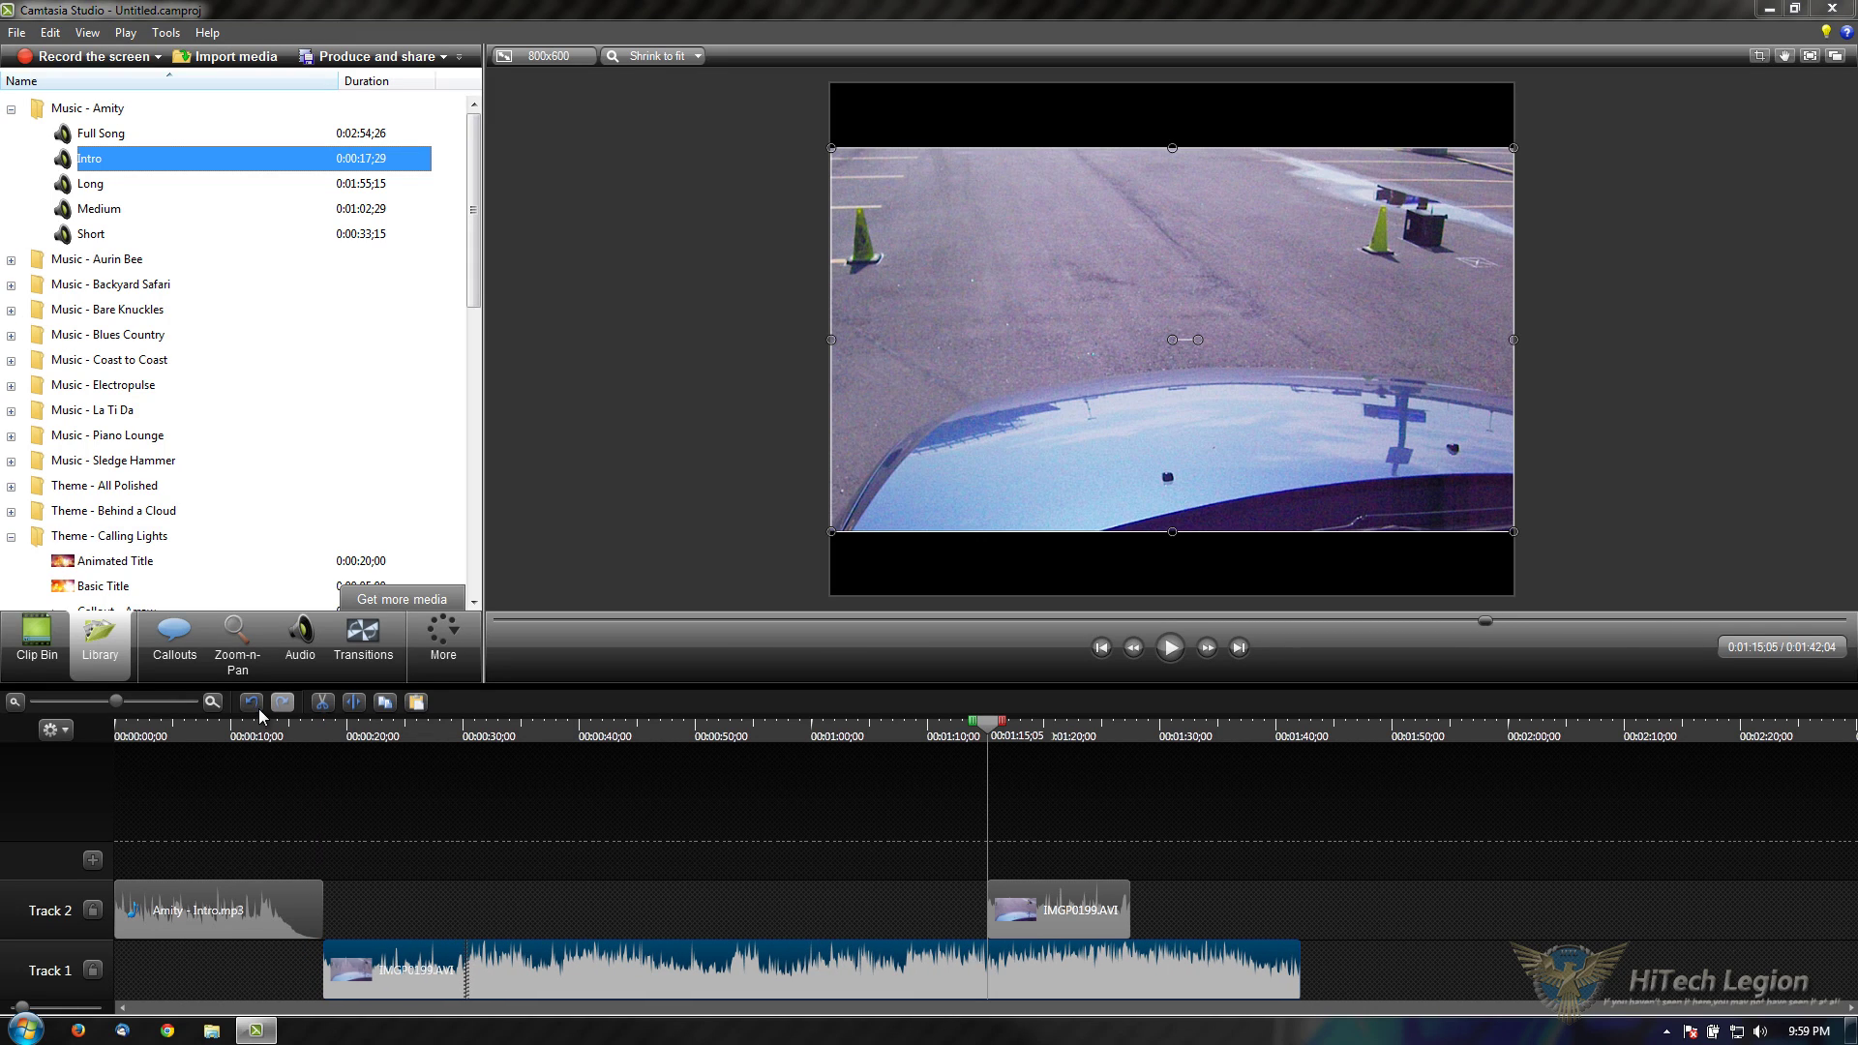
pyautogui.click(11, 109)
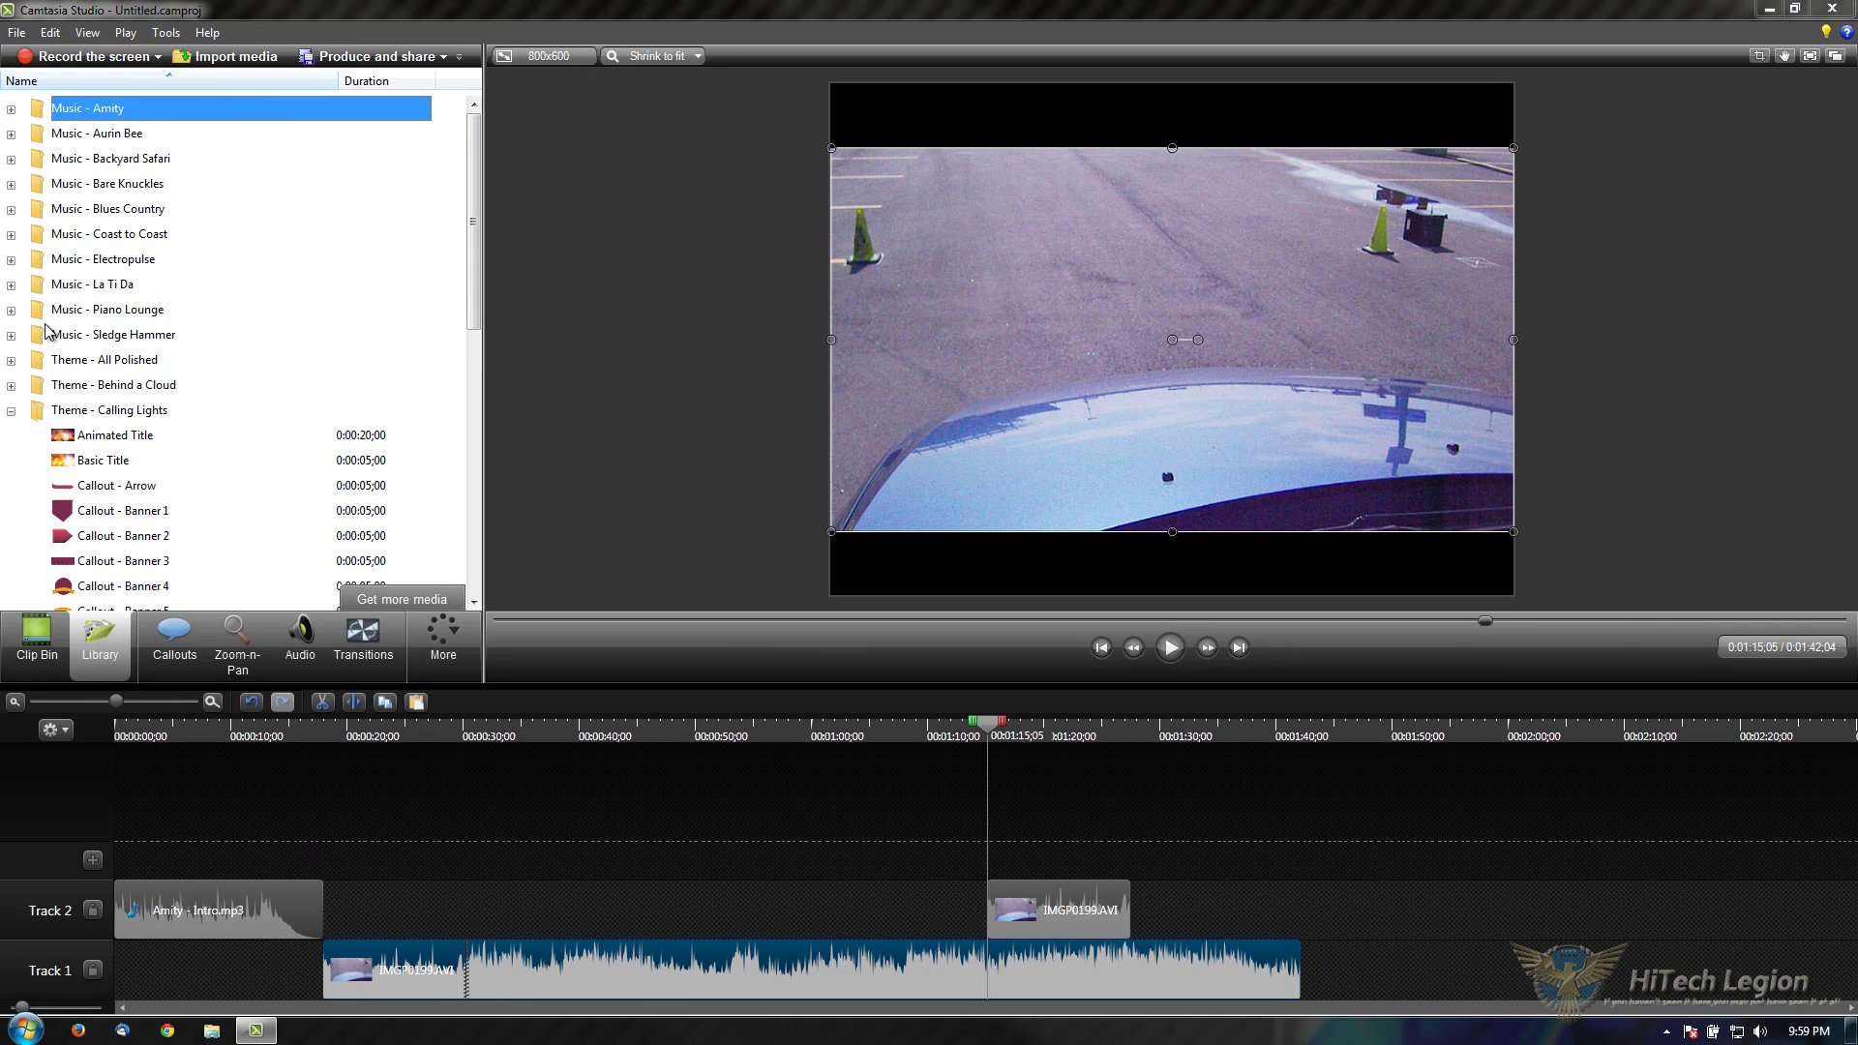
# Step: Place the Basic Title from Theme - Calling Lights at the start of Track 1, filling the gap before the IMGP0199.AVI clip
pyautogui.scroll(-5, 53, 339)
pyautogui.click(228, 929)
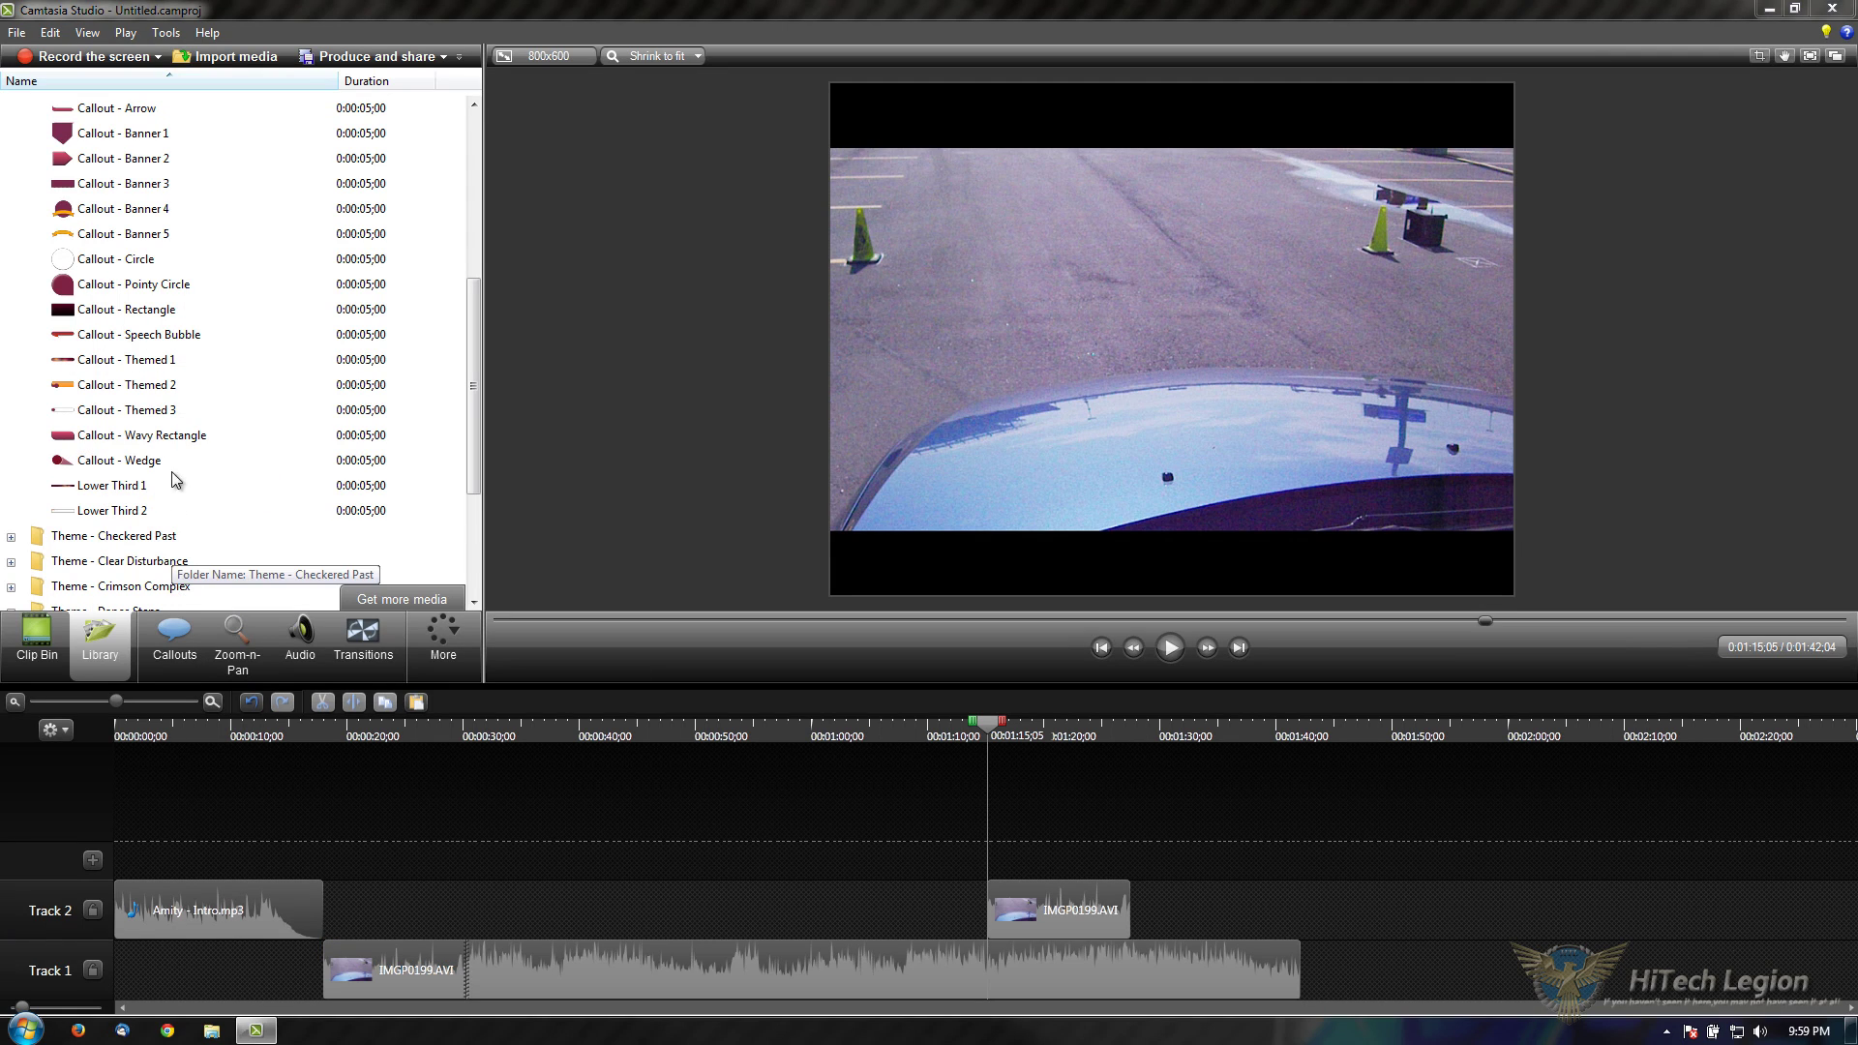
pyautogui.click(172, 410)
pyautogui.scroll(2, 174, 416)
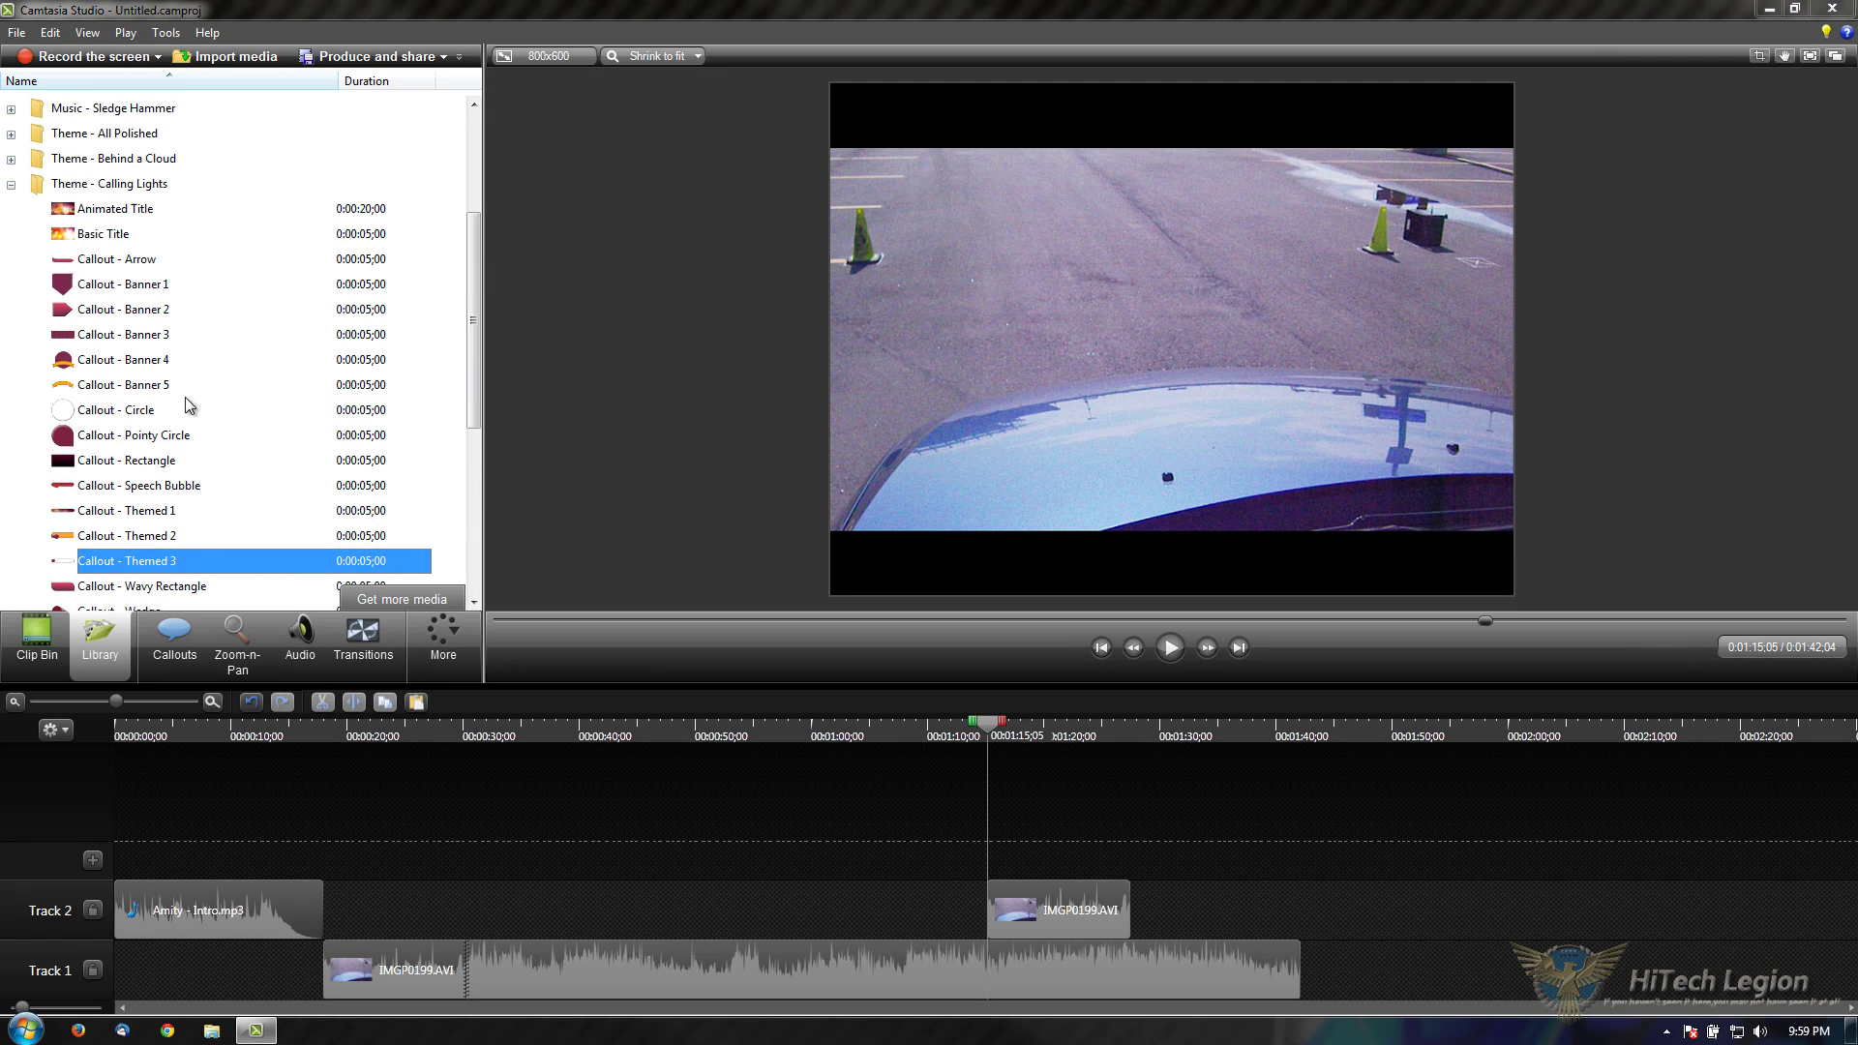
pyautogui.click(102, 234)
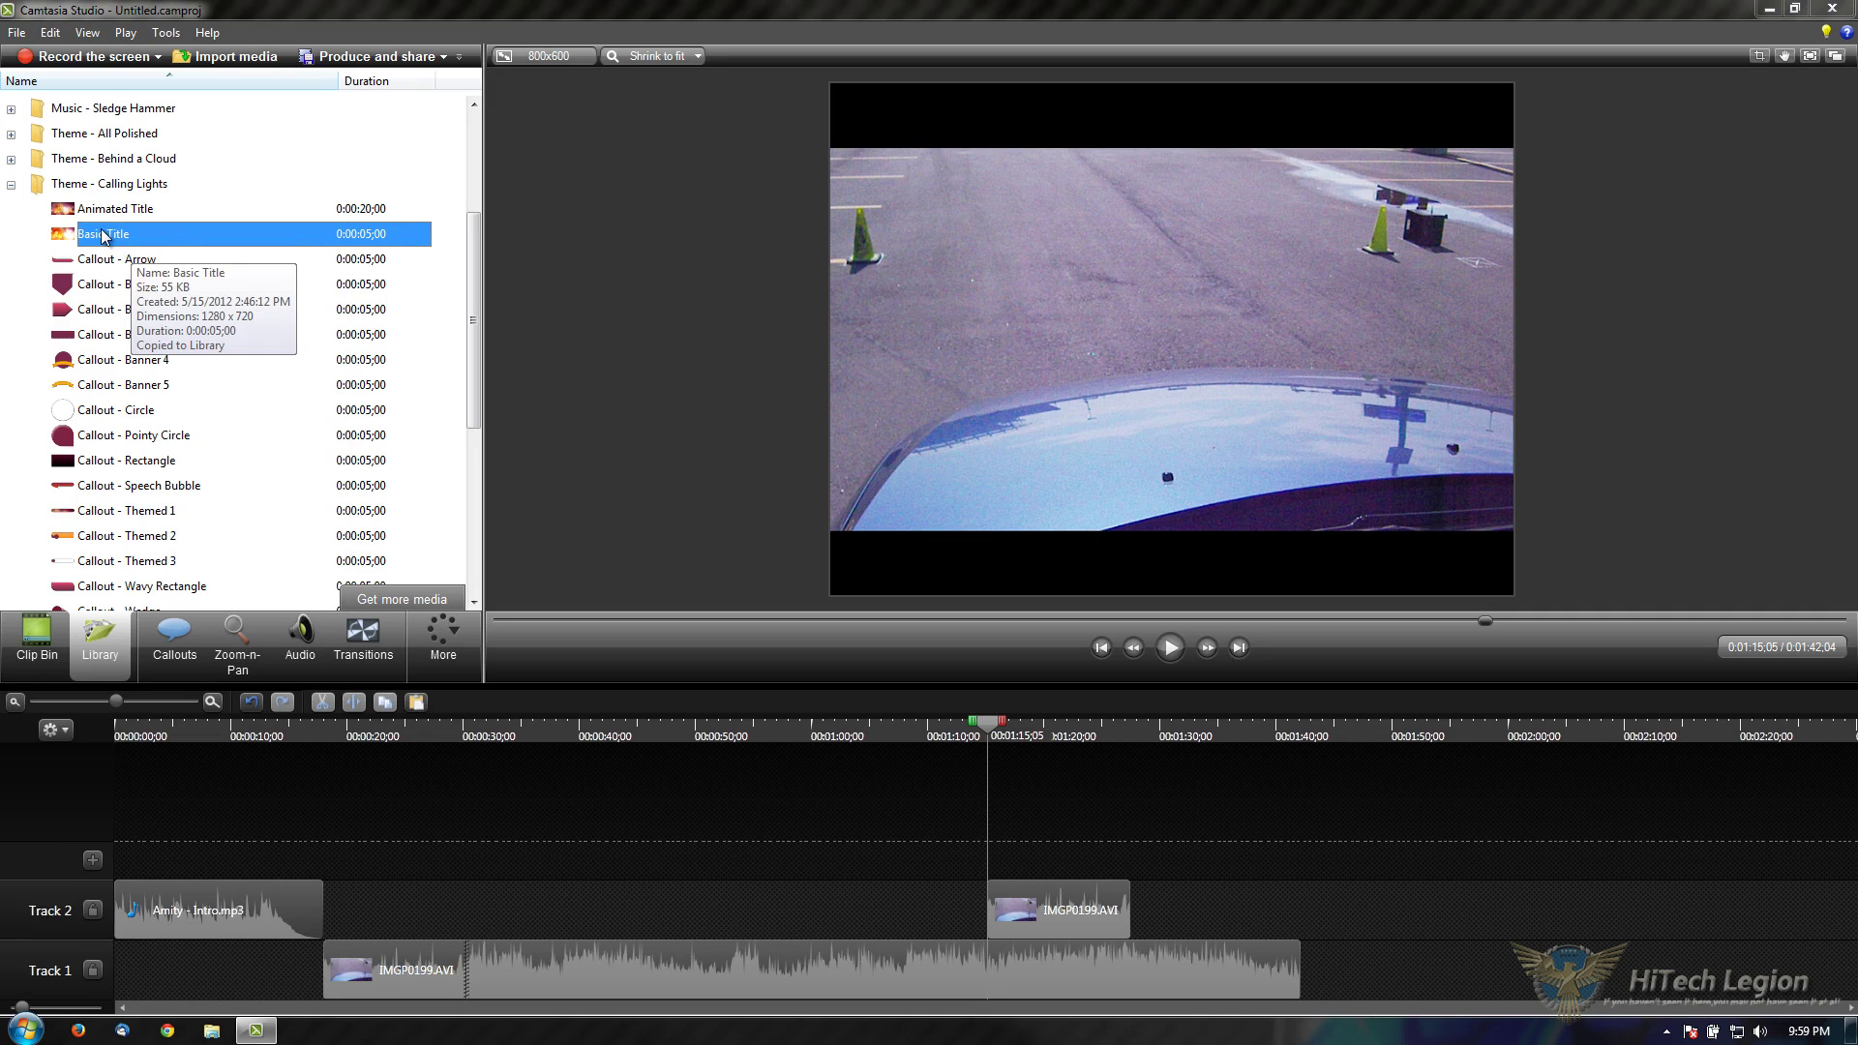
pyautogui.moveTo(102, 234); pyautogui.dragTo(323, 997)
pyautogui.moveTo(142, 999); pyautogui.dragTo(117, 994)
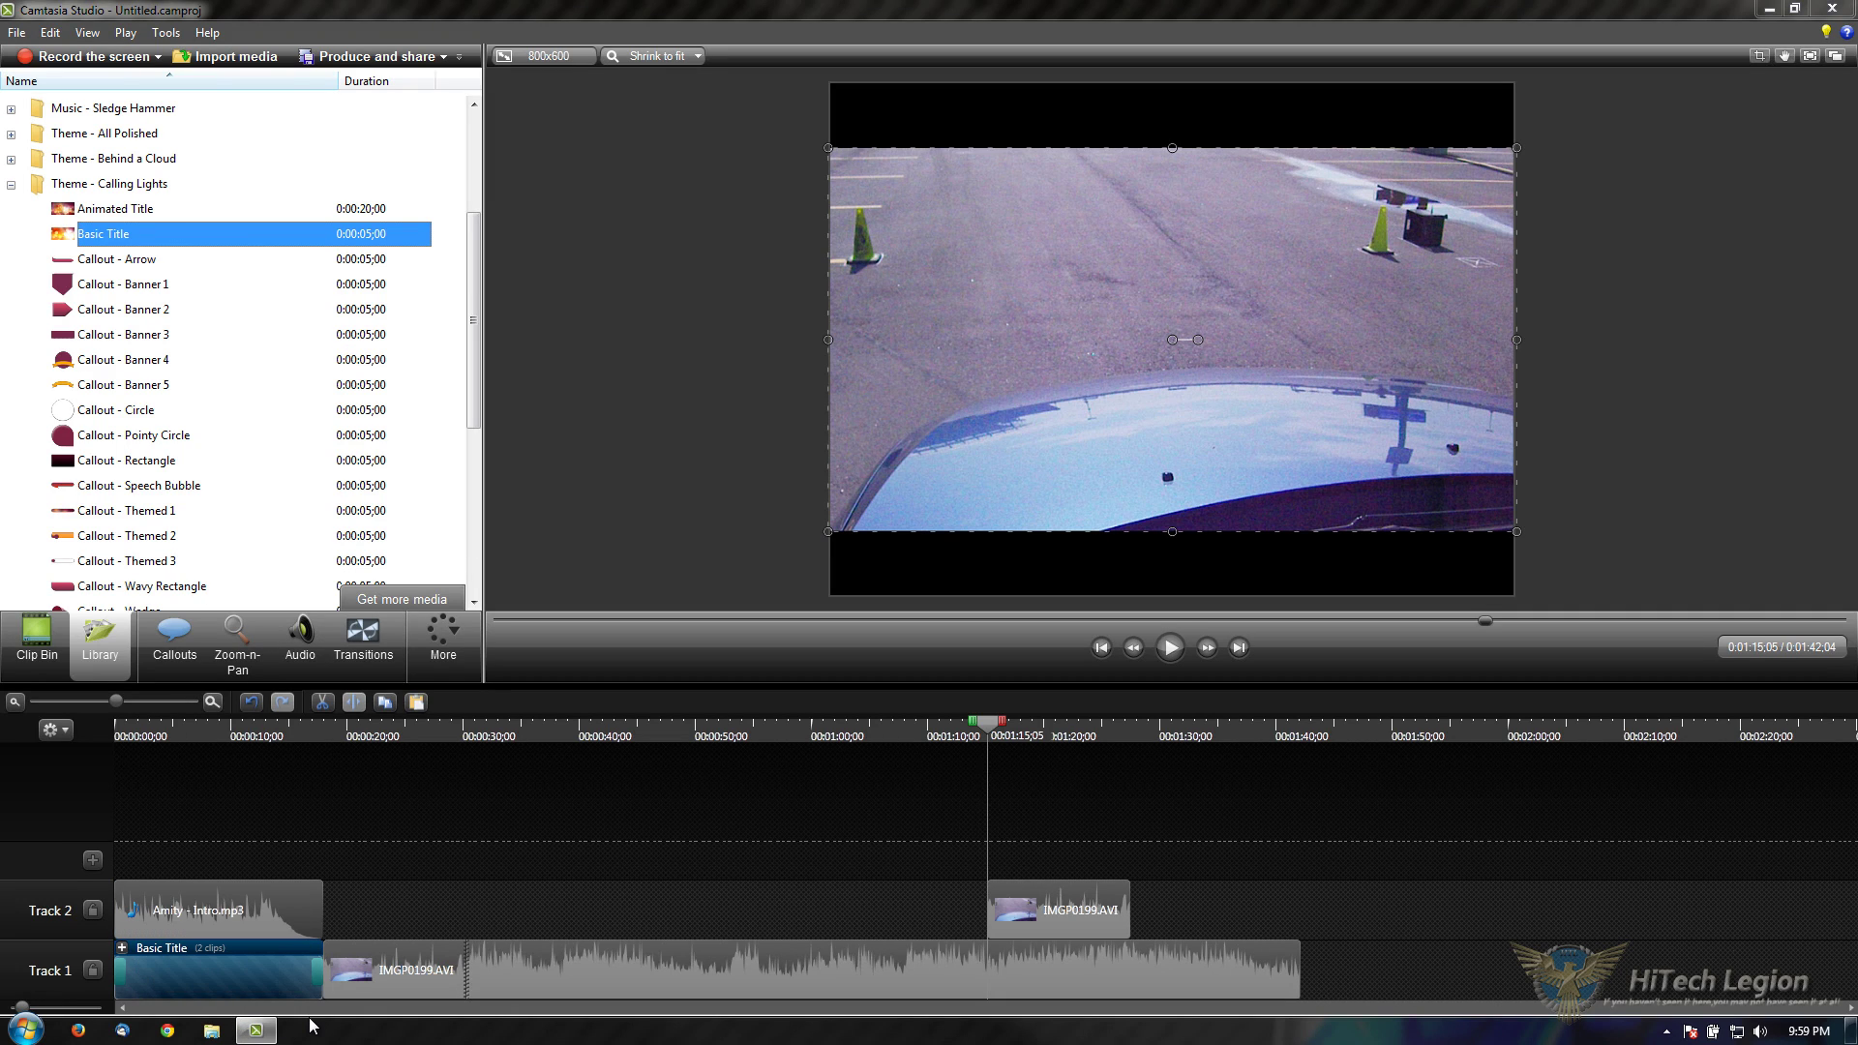
# Step: Examine the Basic Title's opening and closing fades and its changeover to the IMGP0199.AVI clip around 0:00:17;29
pyautogui.click(396, 961)
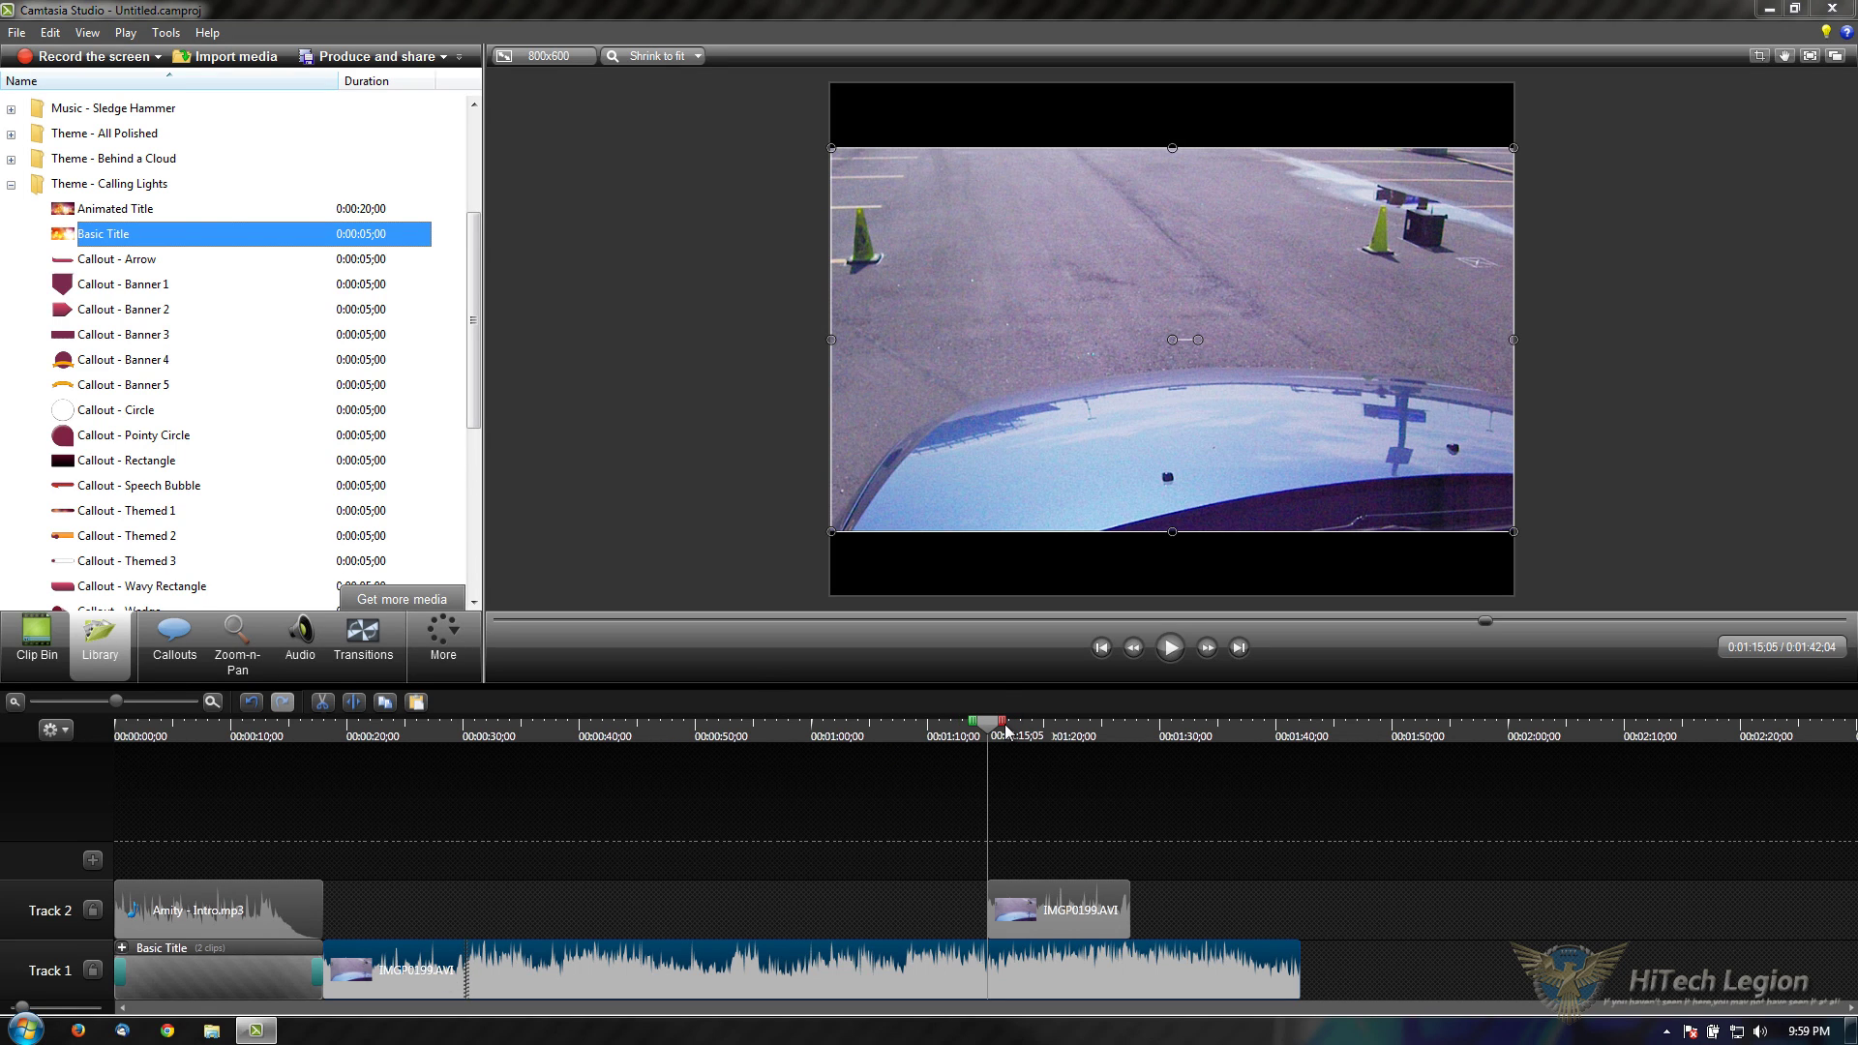
pyautogui.moveTo(994, 732); pyautogui.dragTo(325, 763)
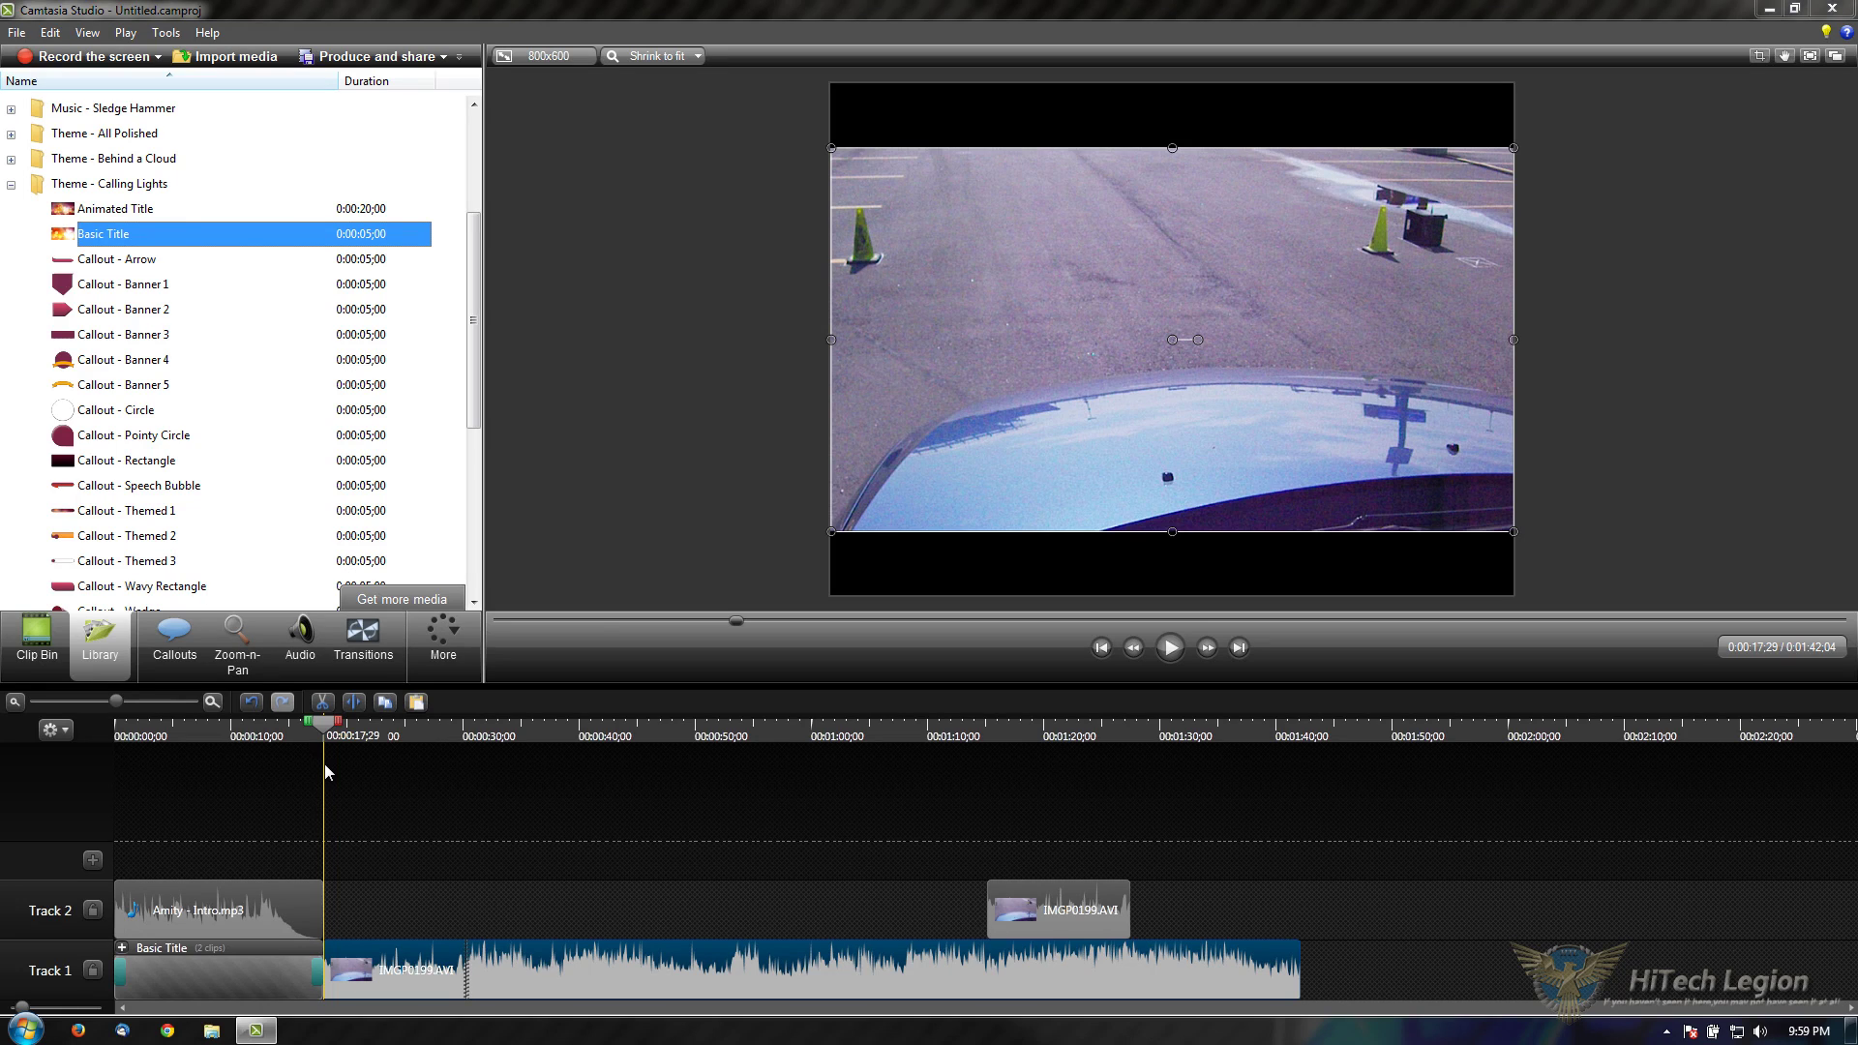
pyautogui.scroll(3, 271, 895)
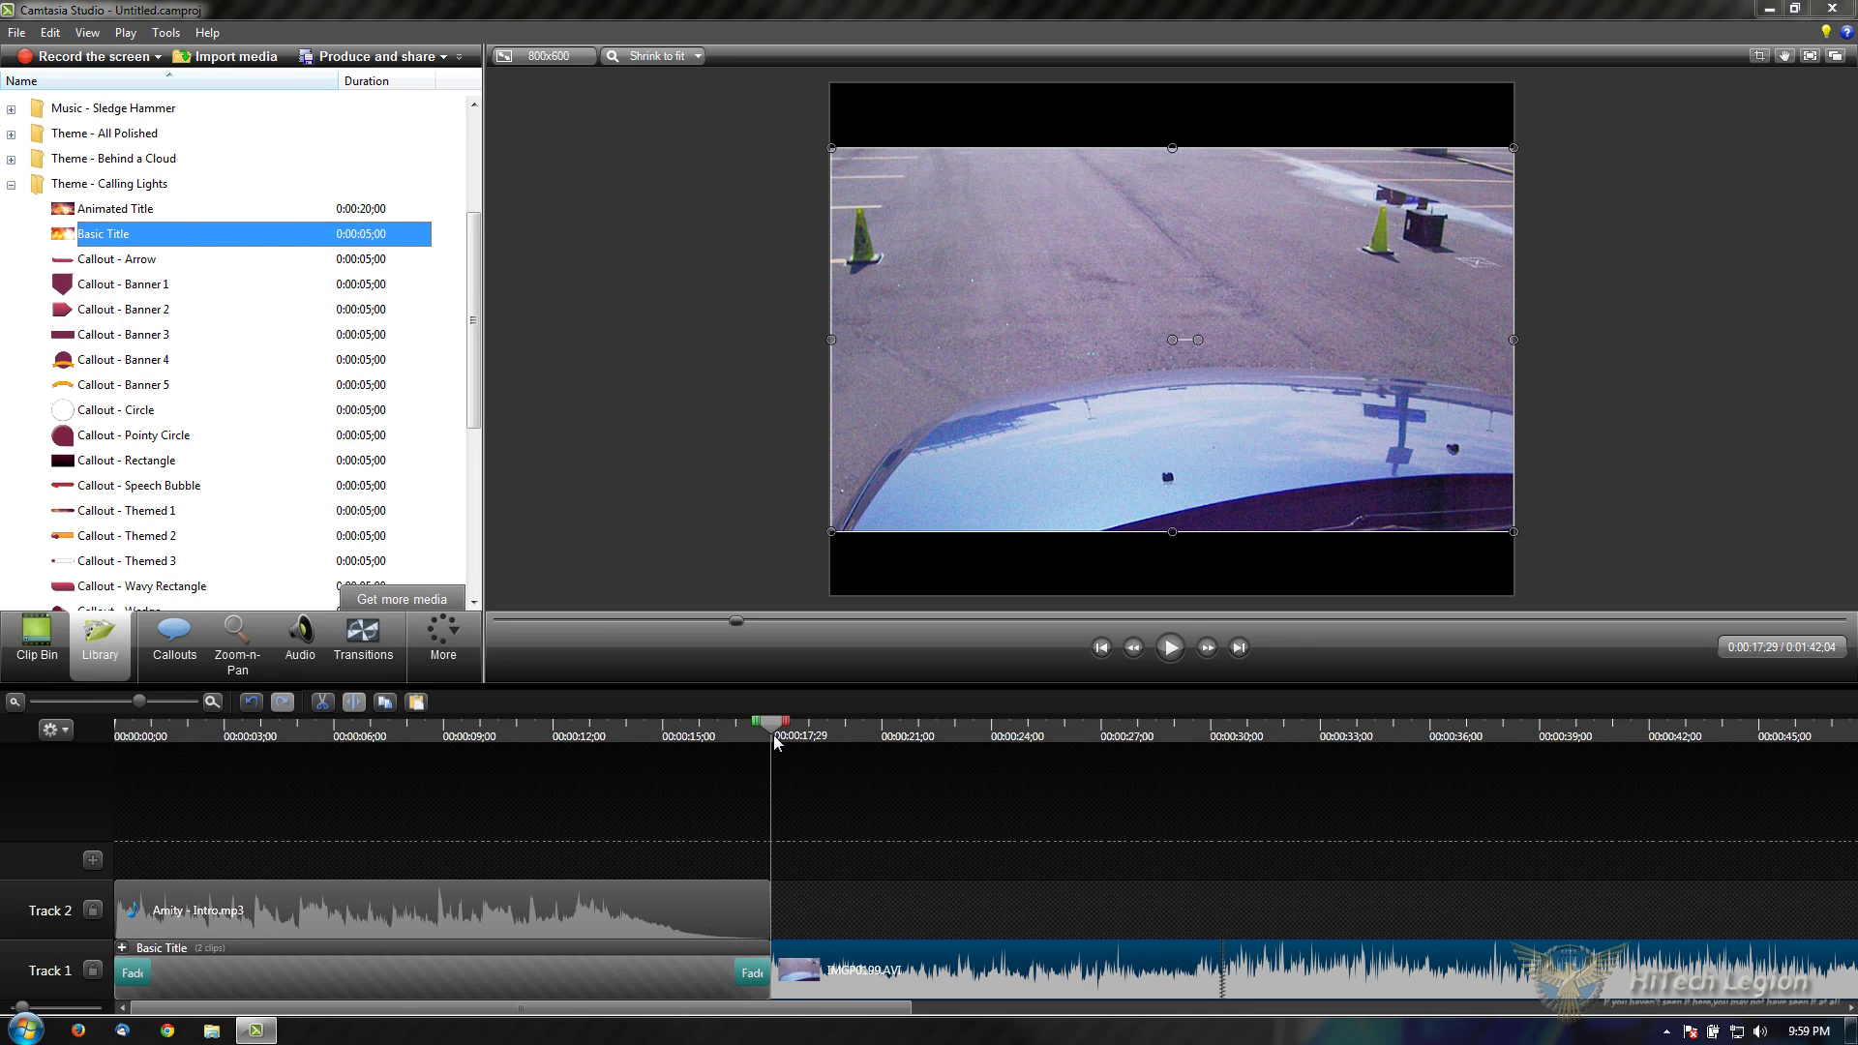
pyautogui.moveTo(763, 735); pyautogui.dragTo(728, 835)
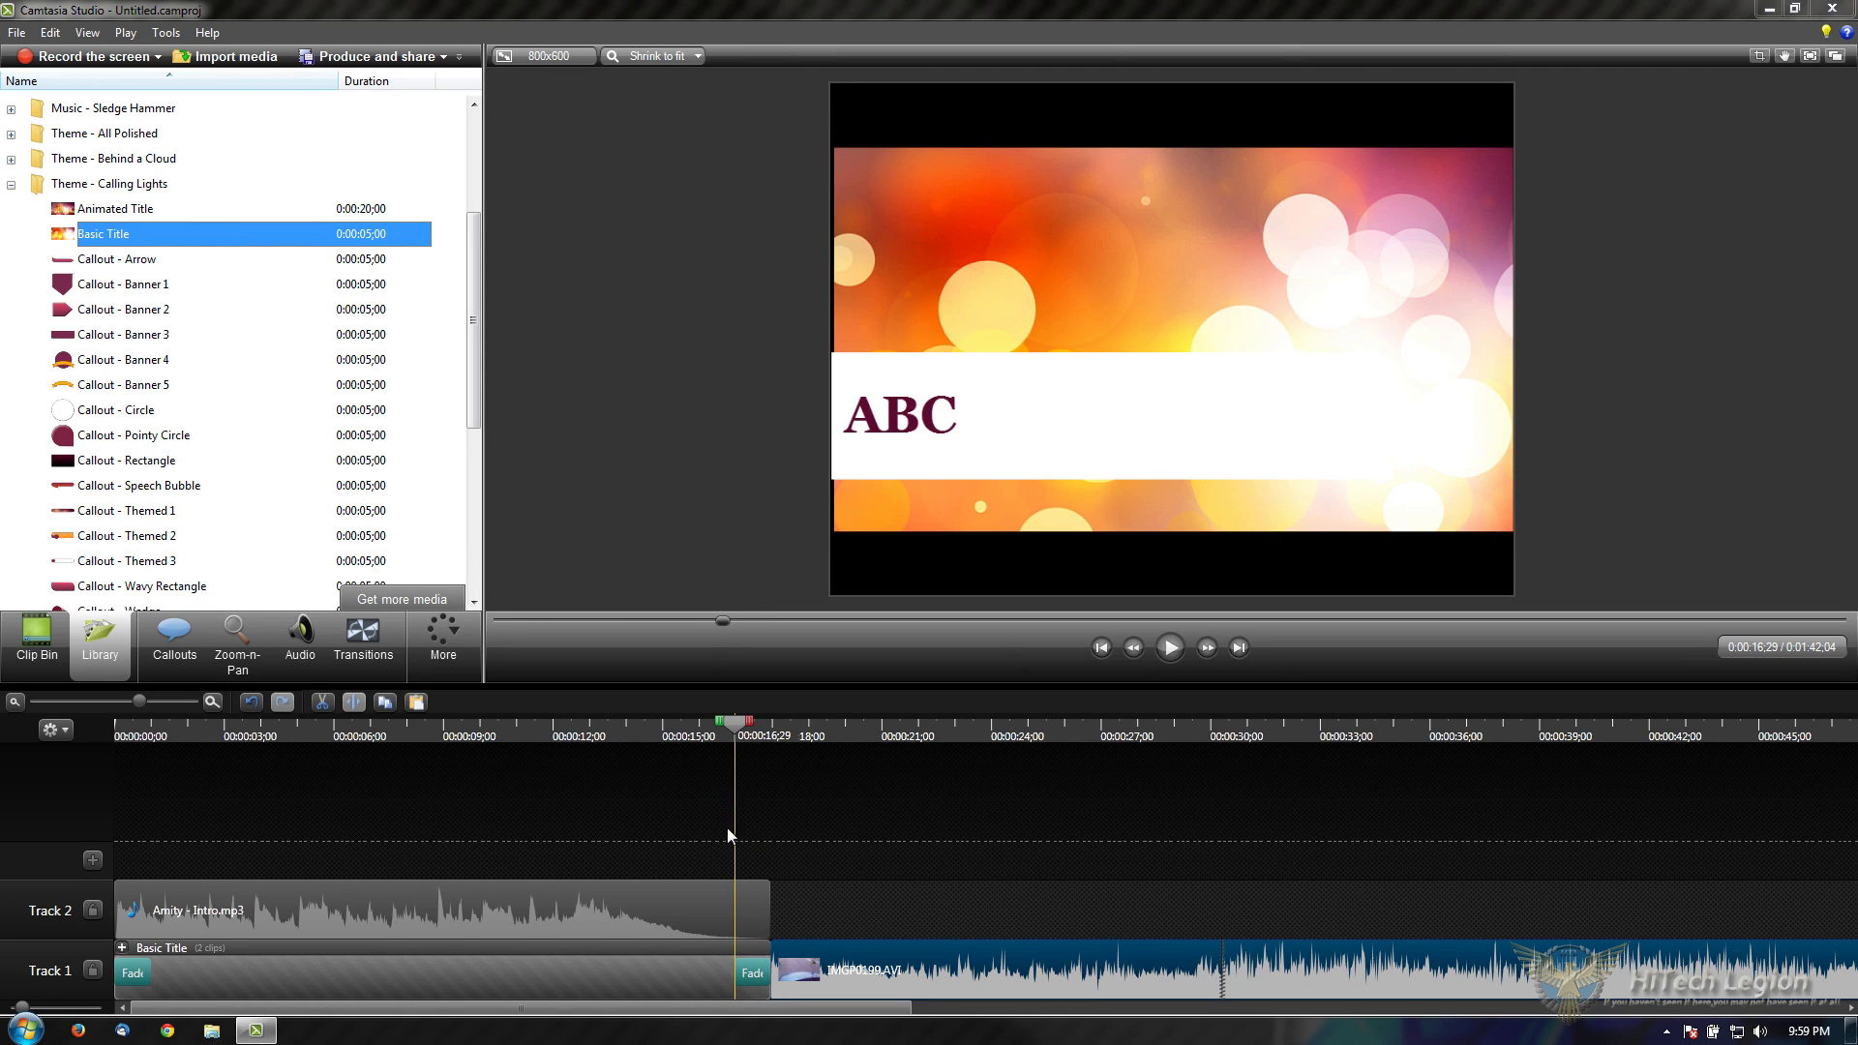
pyautogui.click(665, 995)
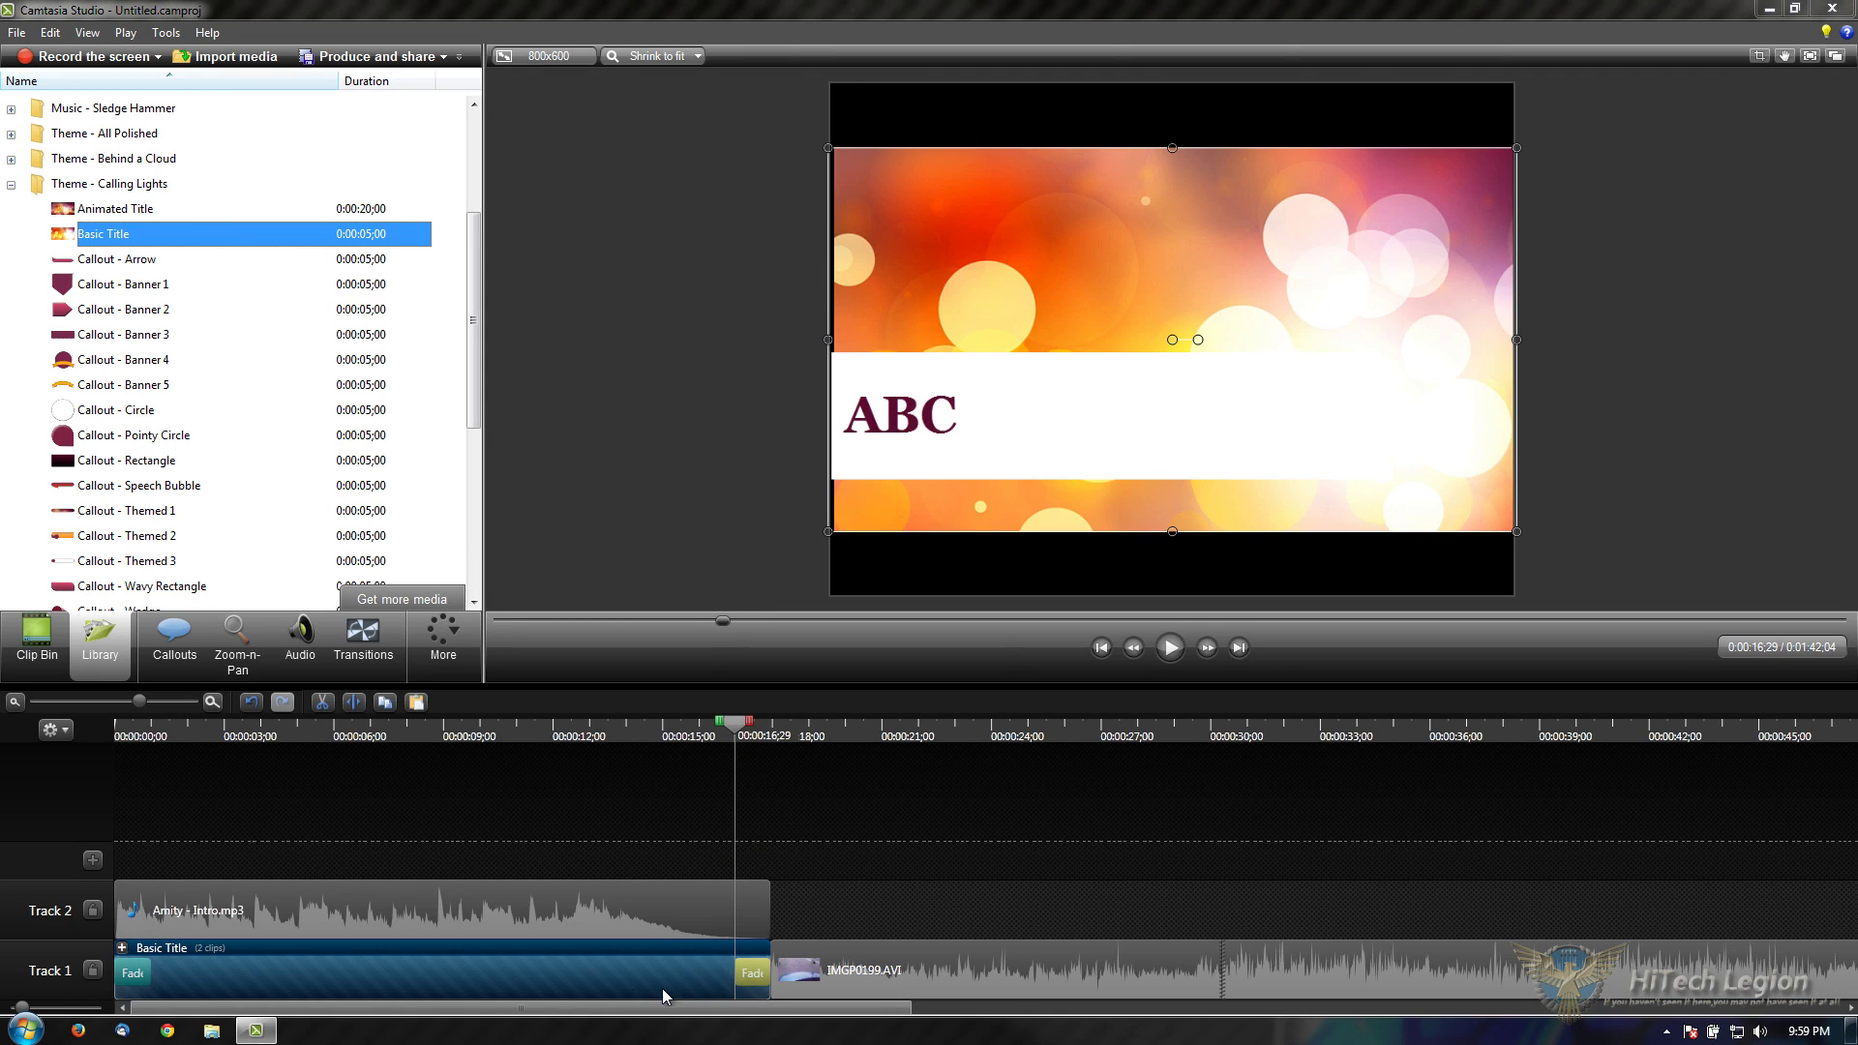
pyautogui.click(135, 973)
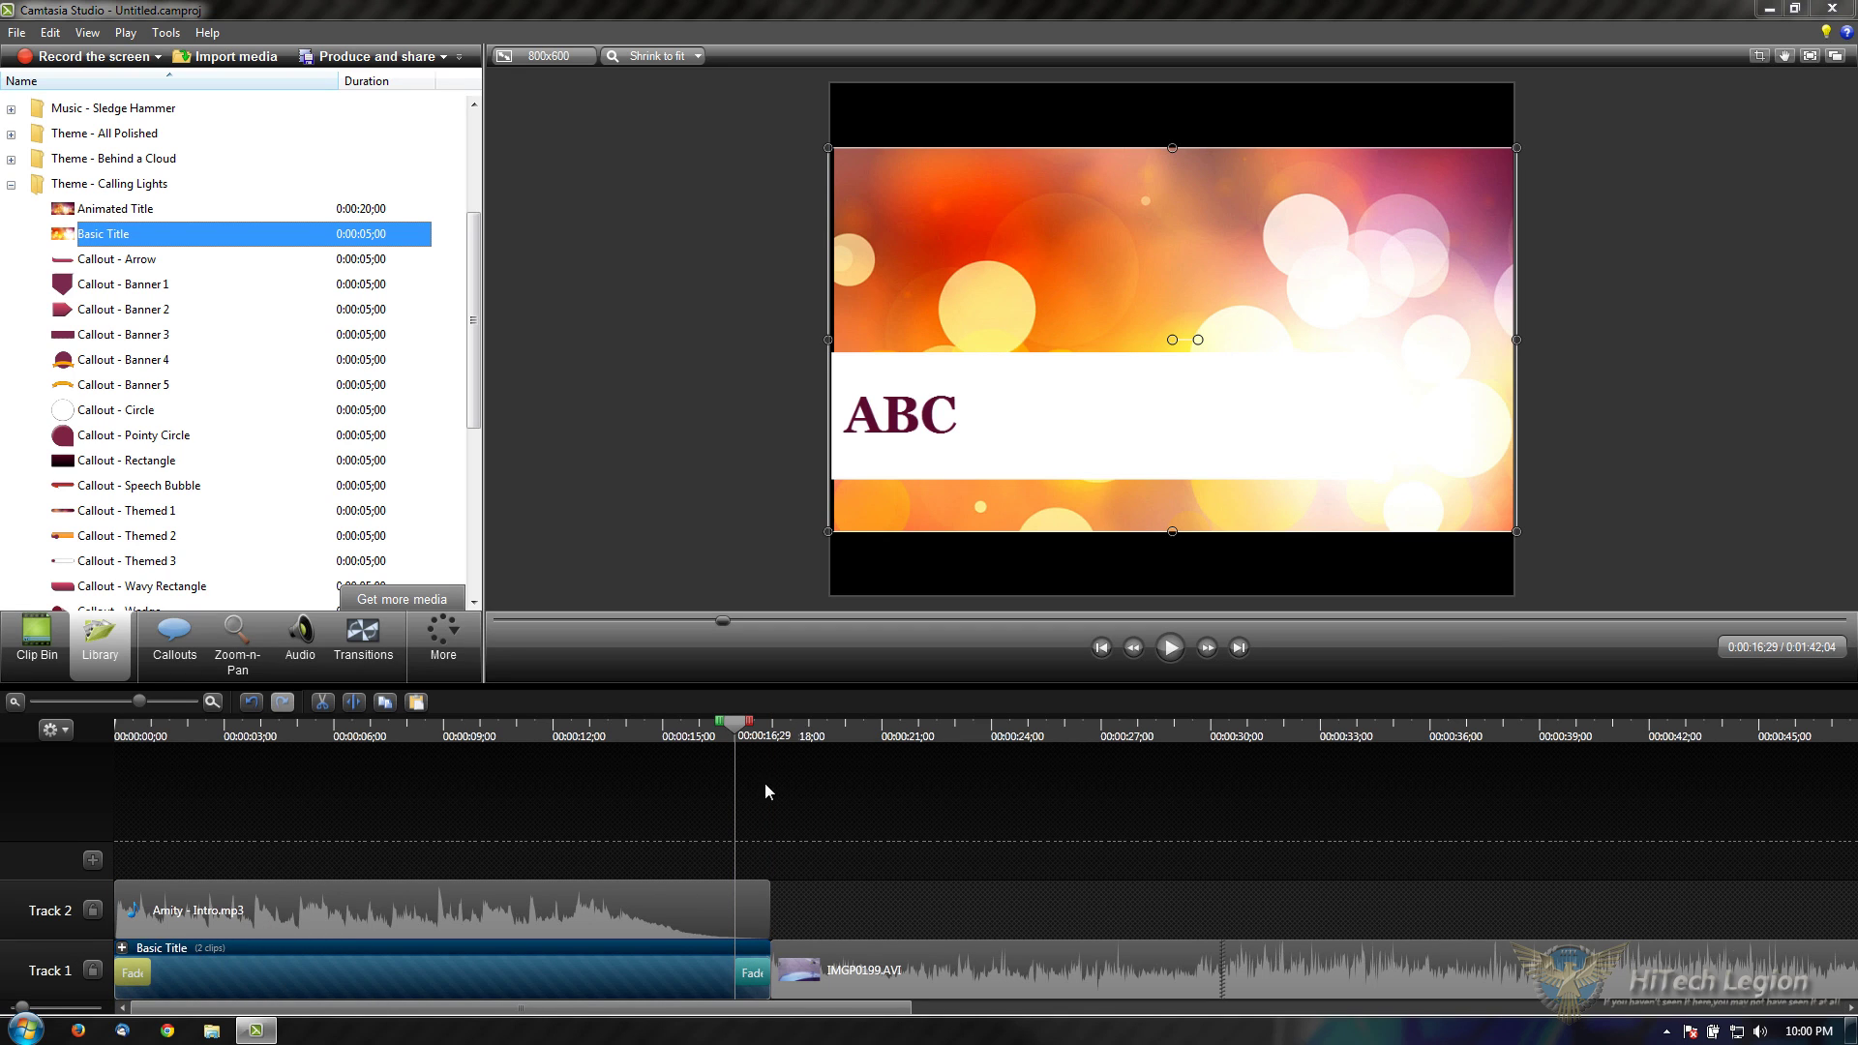
pyautogui.moveTo(734, 728); pyautogui.dragTo(853, 728)
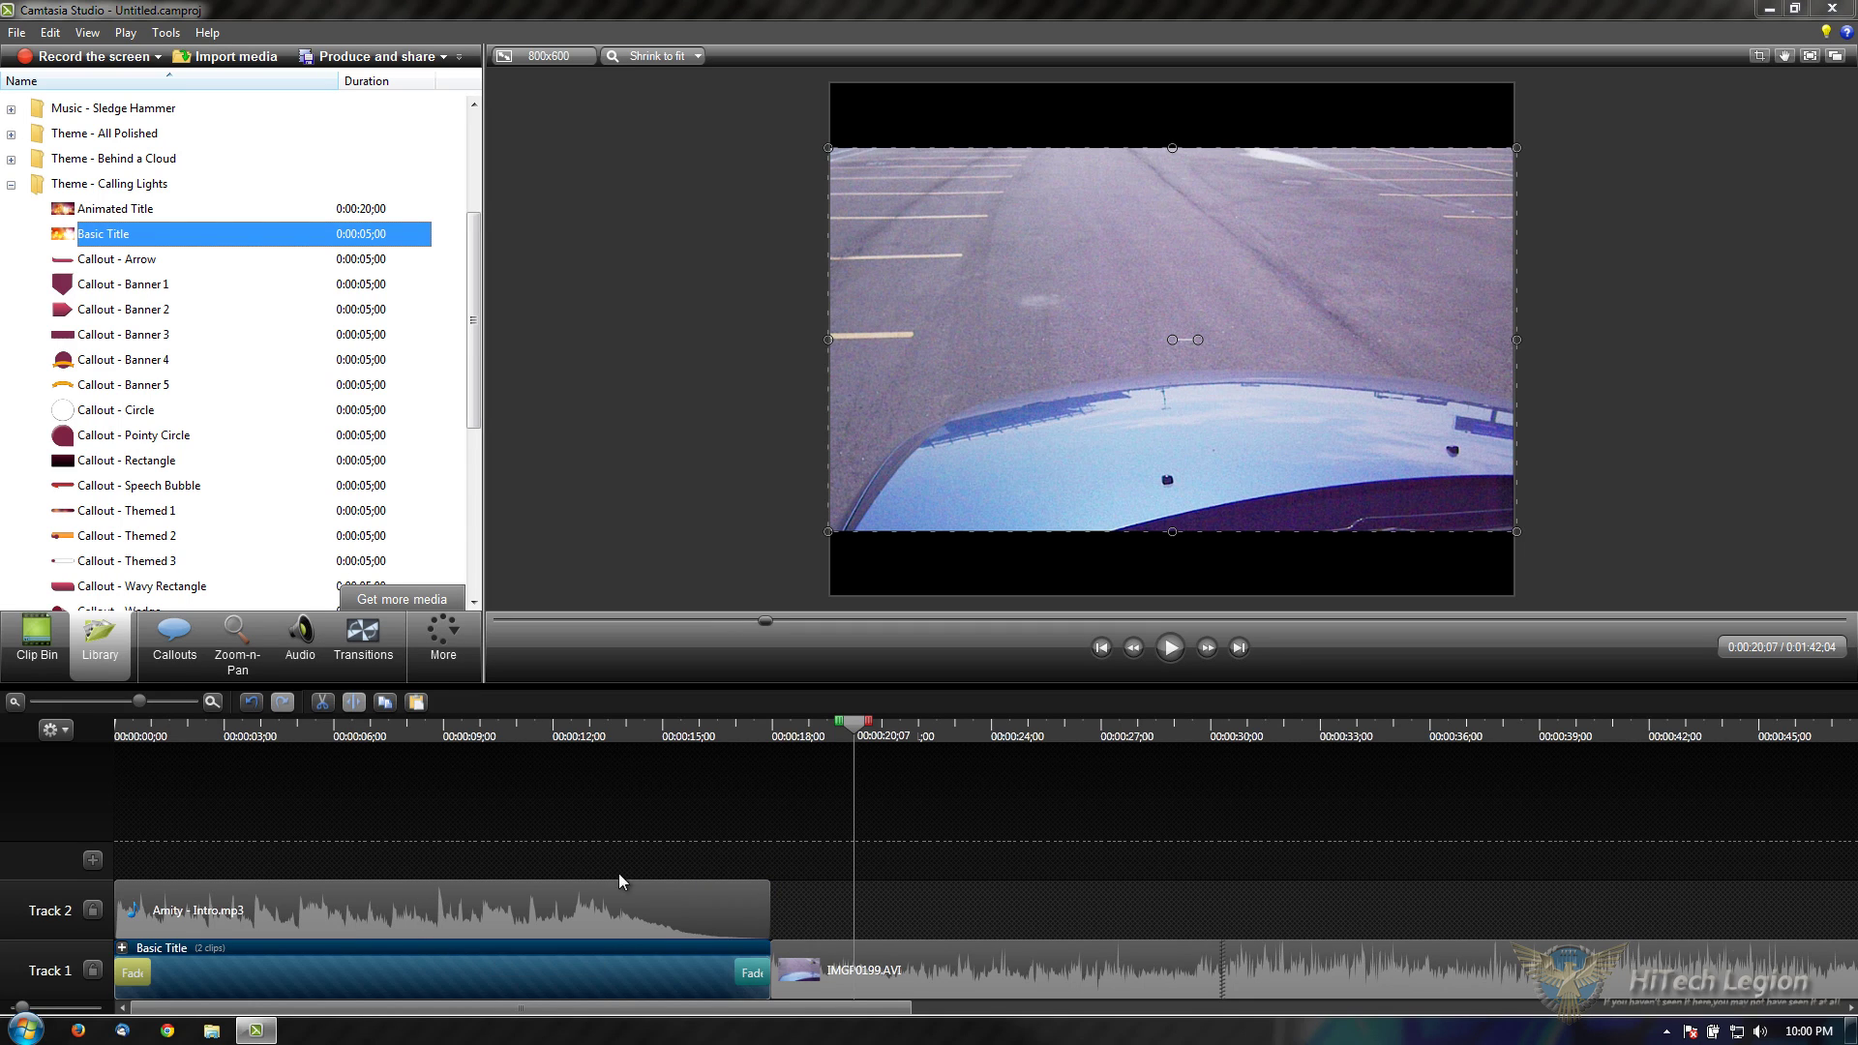
# Step: Move the playhead to 0:00:14;23 and nudge the Basic Title slightly to the left on the canvas
pyautogui.moveTo(857, 736); pyautogui.dragTo(654, 735)
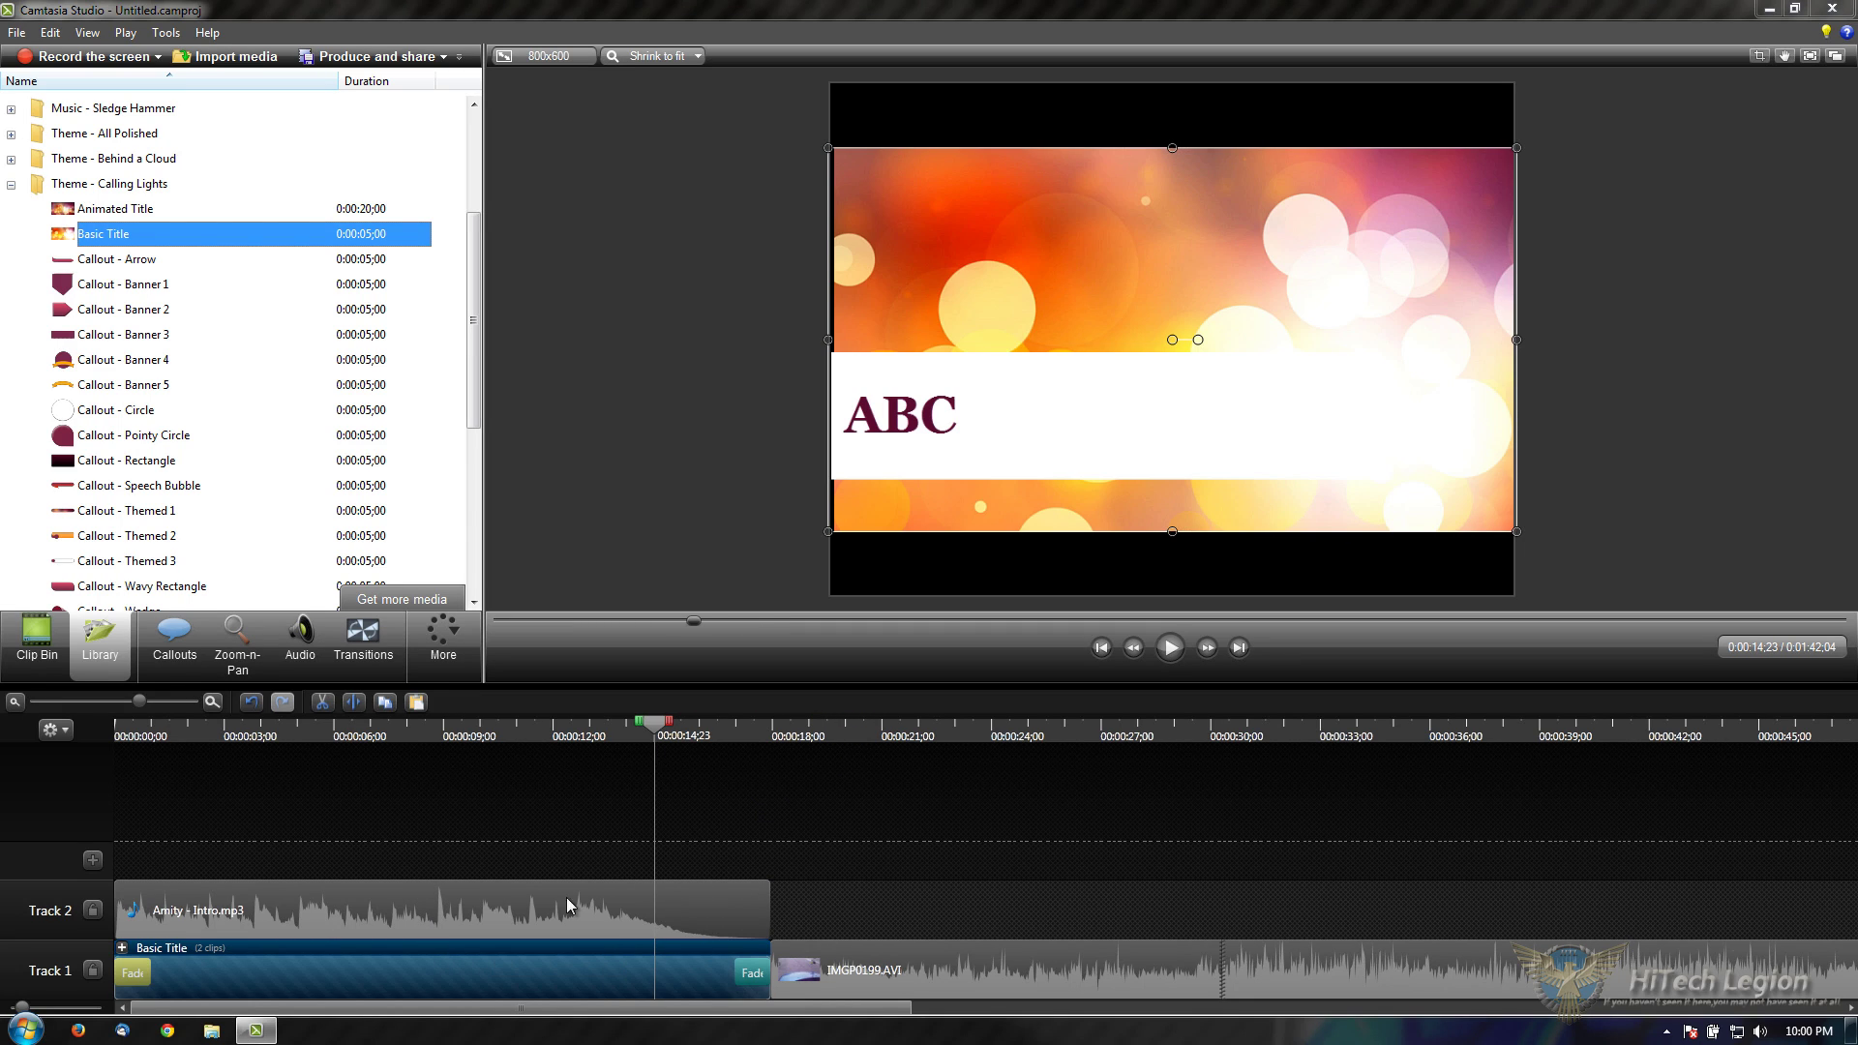
pyautogui.click(767, 339)
pyautogui.moveTo(1016, 265); pyautogui.dragTo(968, 339)
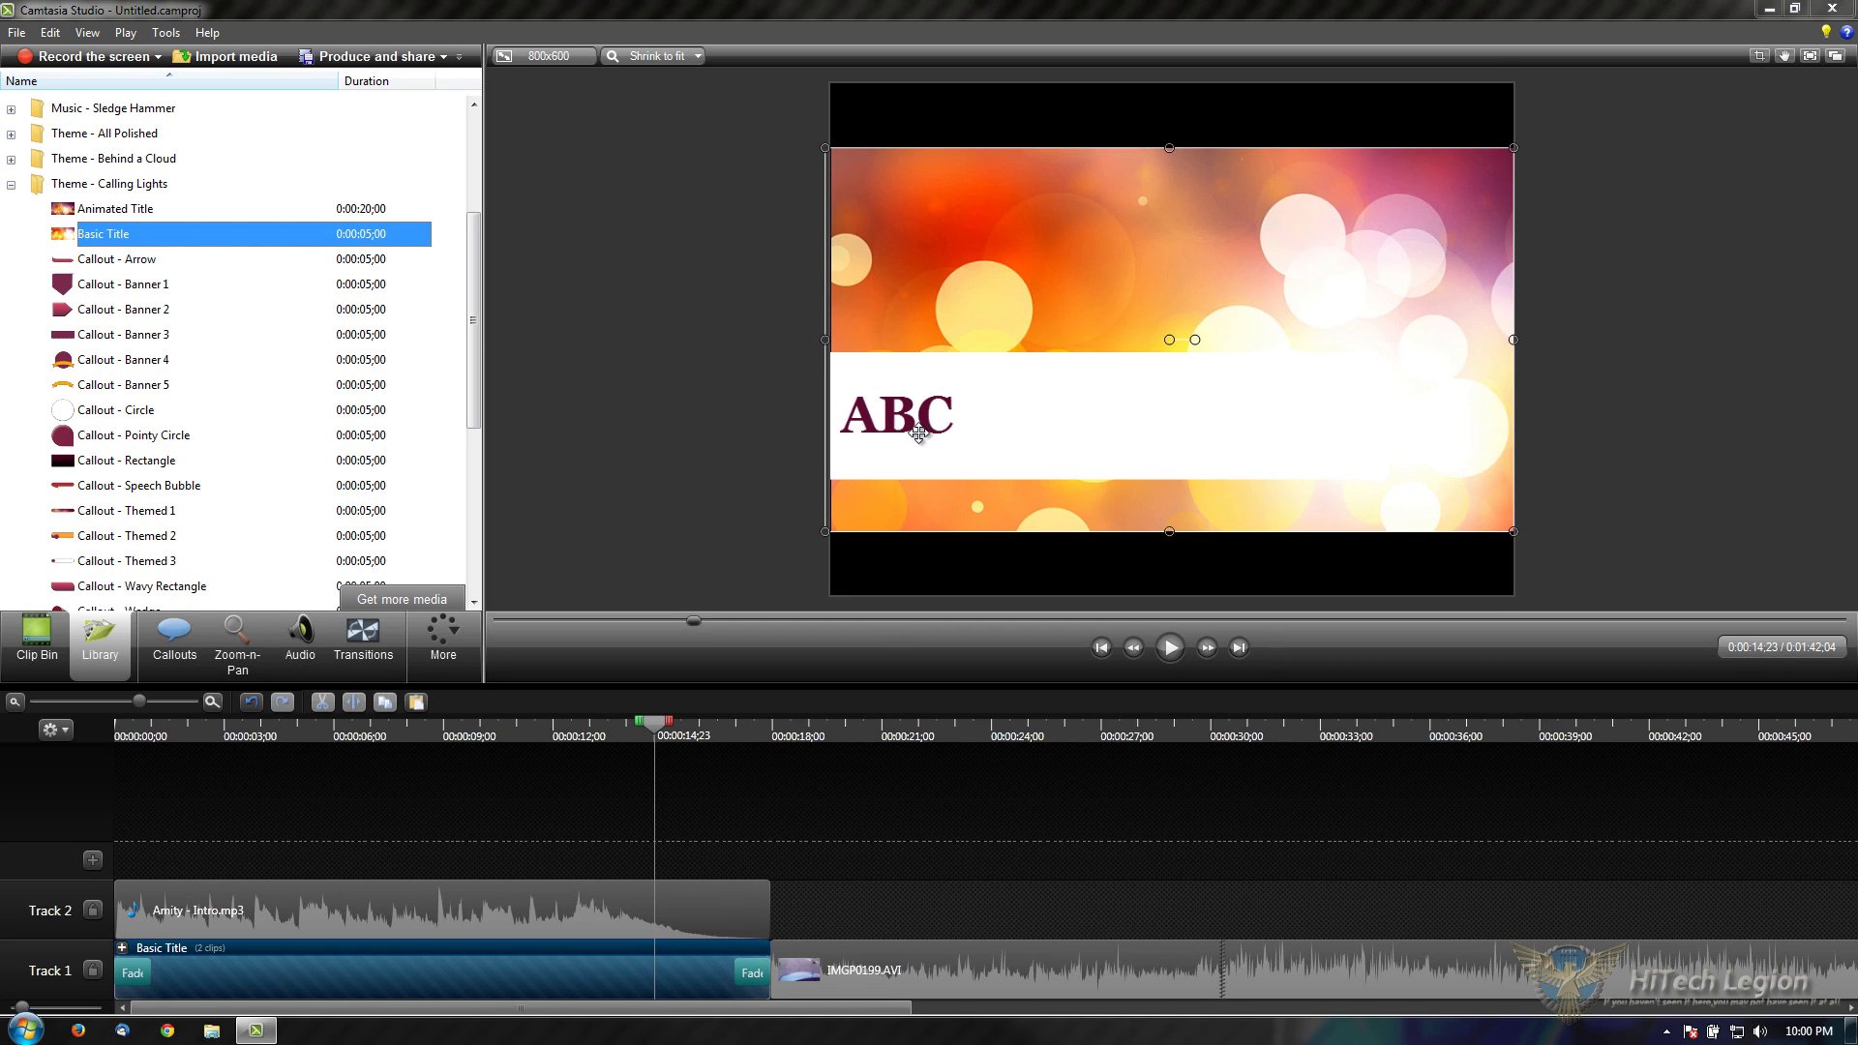
# Step: Replace the title's ABC placeholder text with "HiTech Legion Goes Autocrossing"
pyautogui.doubleClick(900, 440)
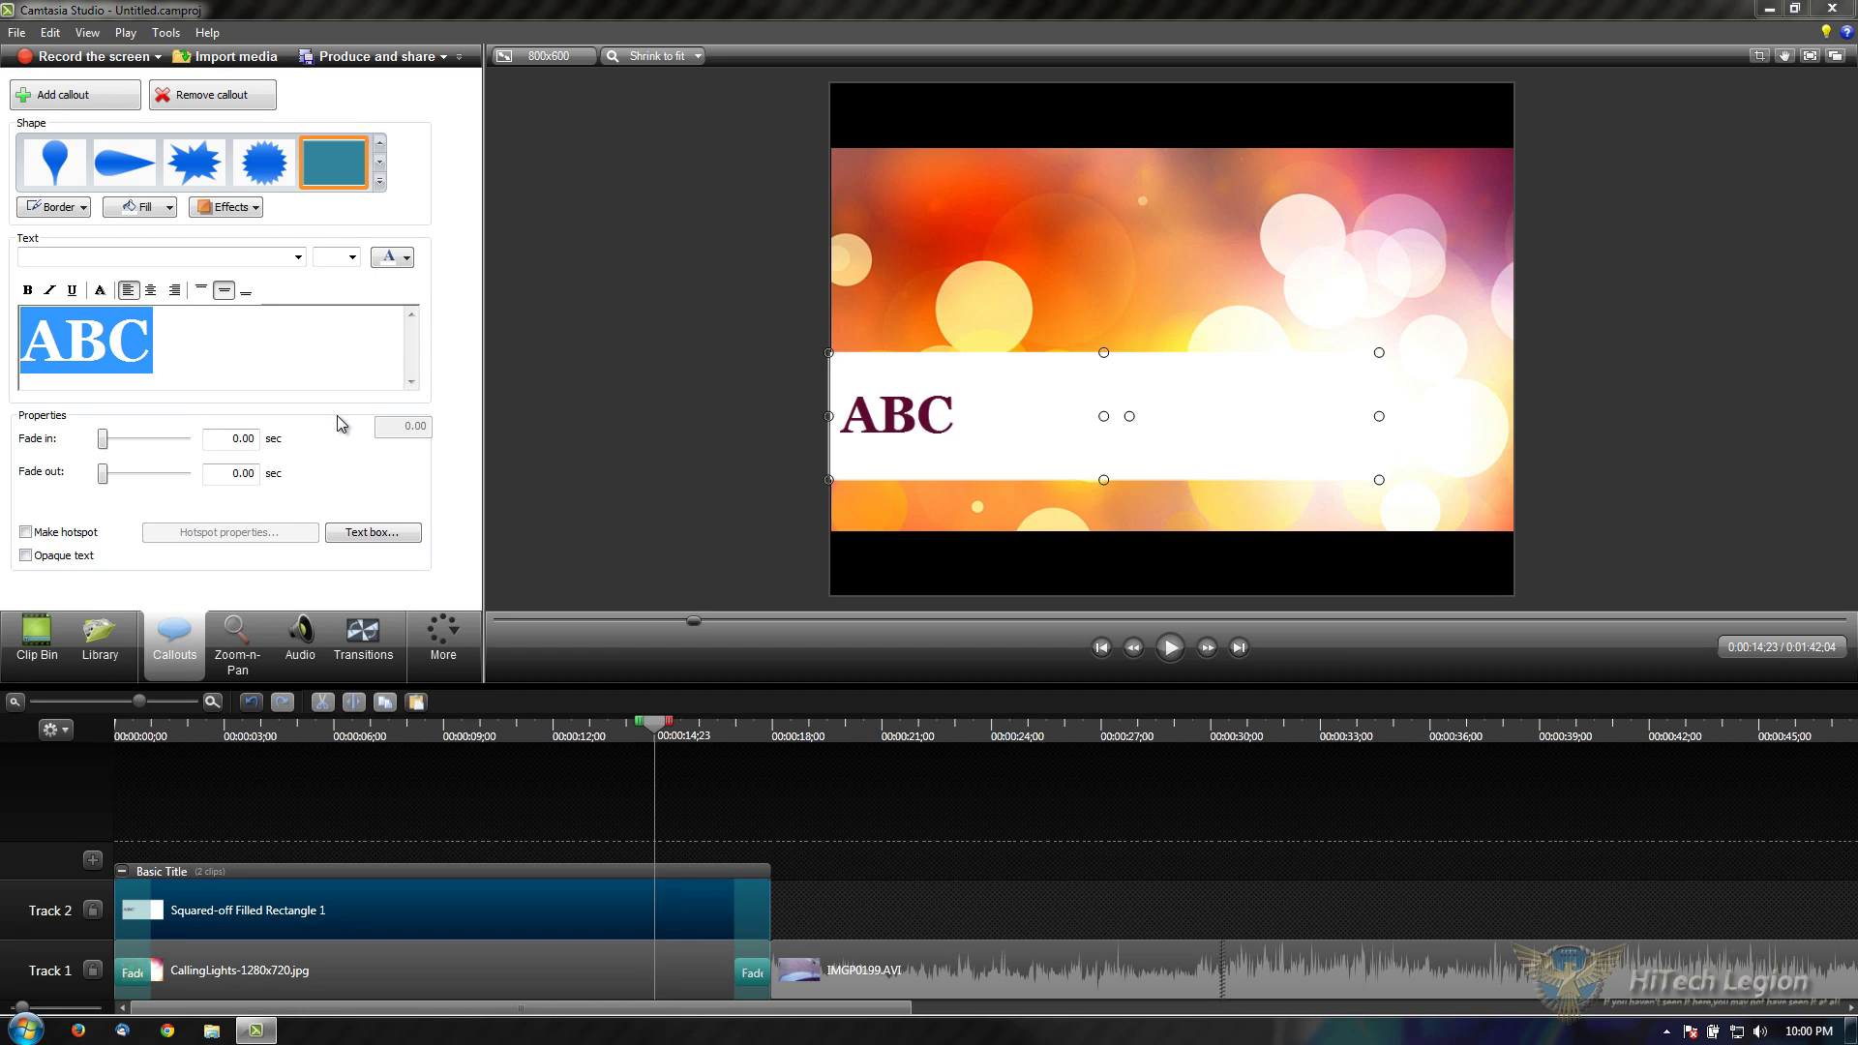
pyautogui.write('Hit')
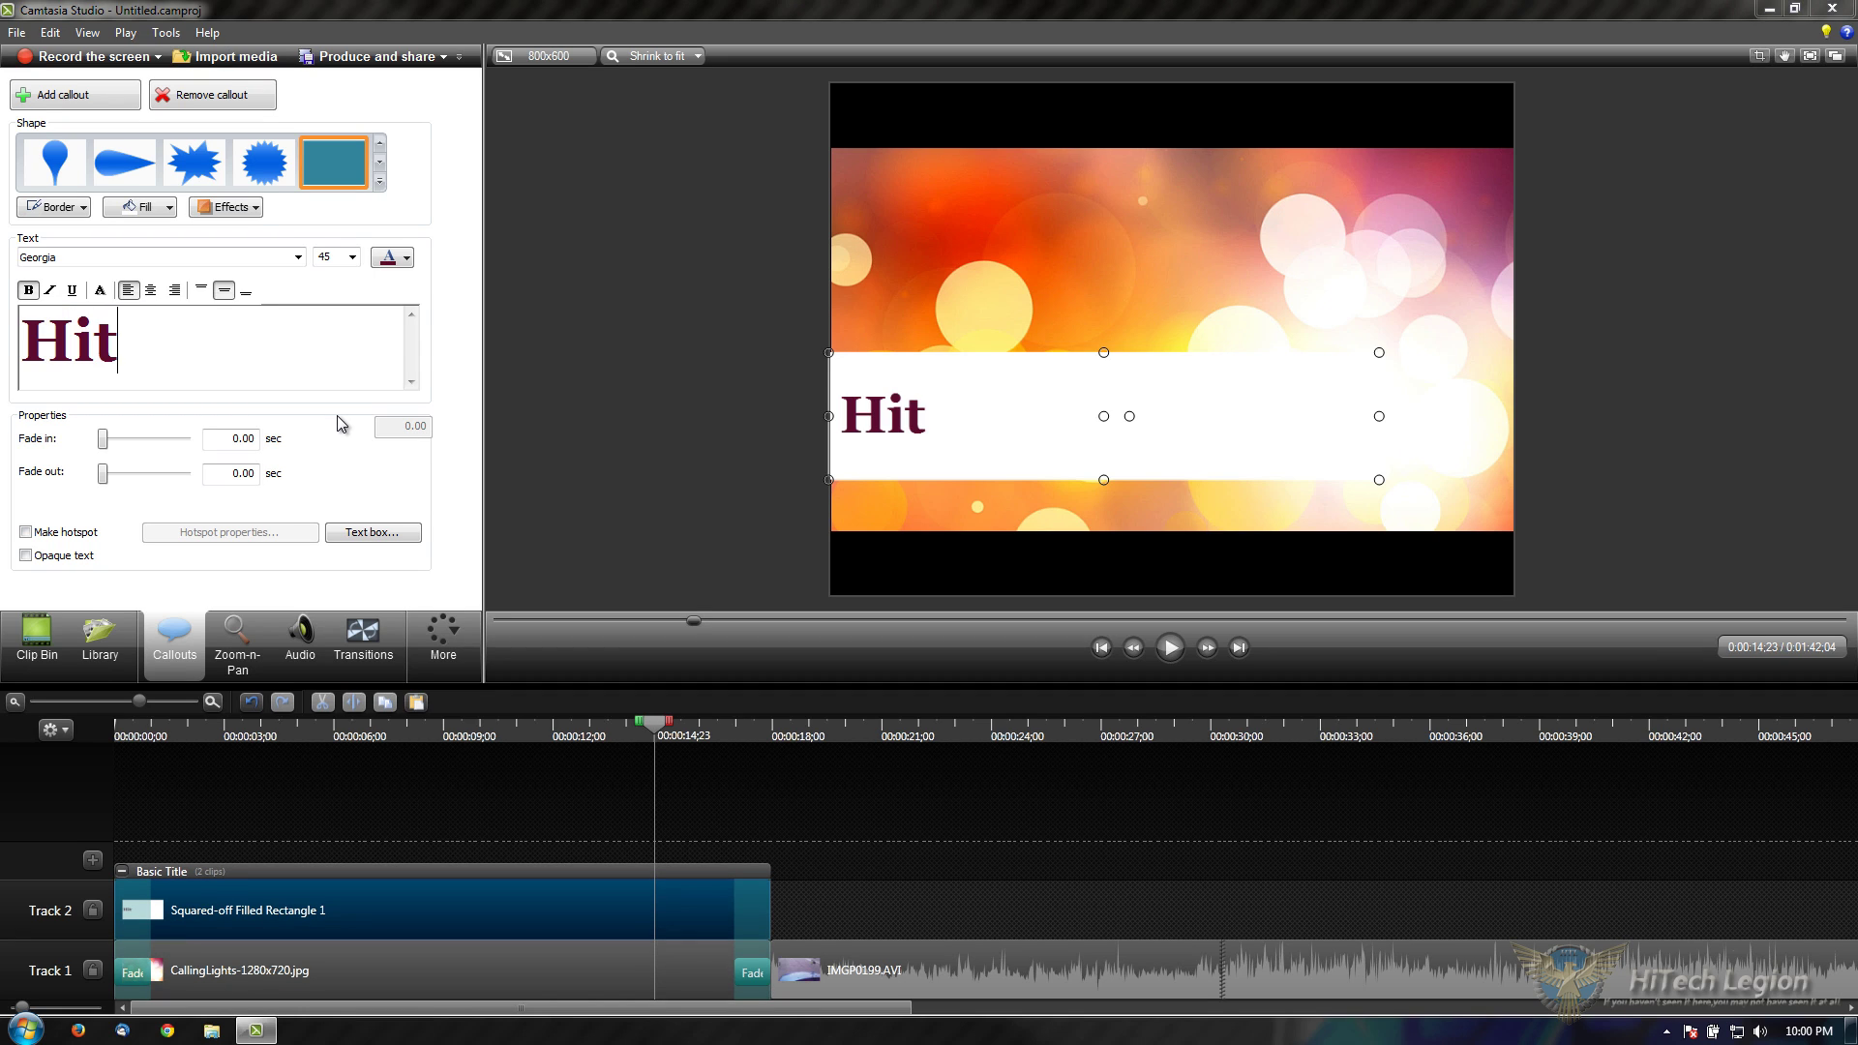
pyautogui.press('BackSpace')
pyautogui.write('Tech L')
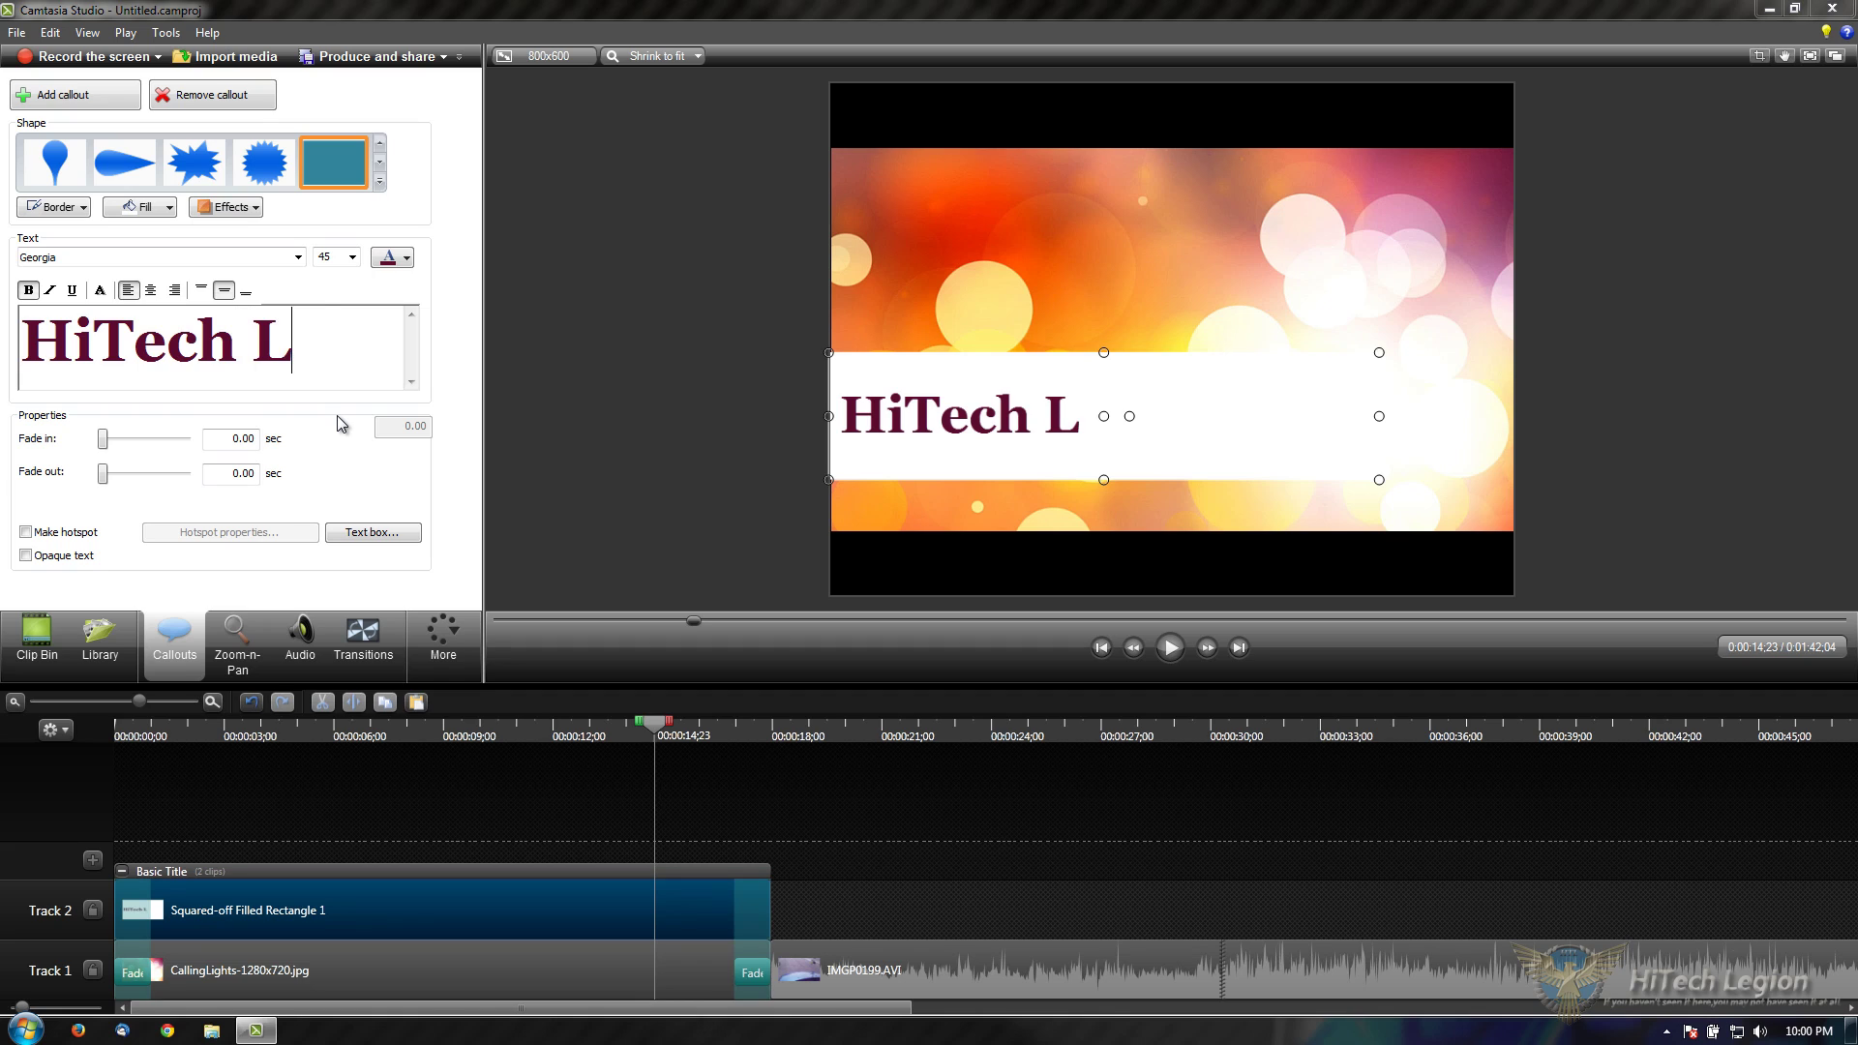
pyautogui.write('egion Goes')
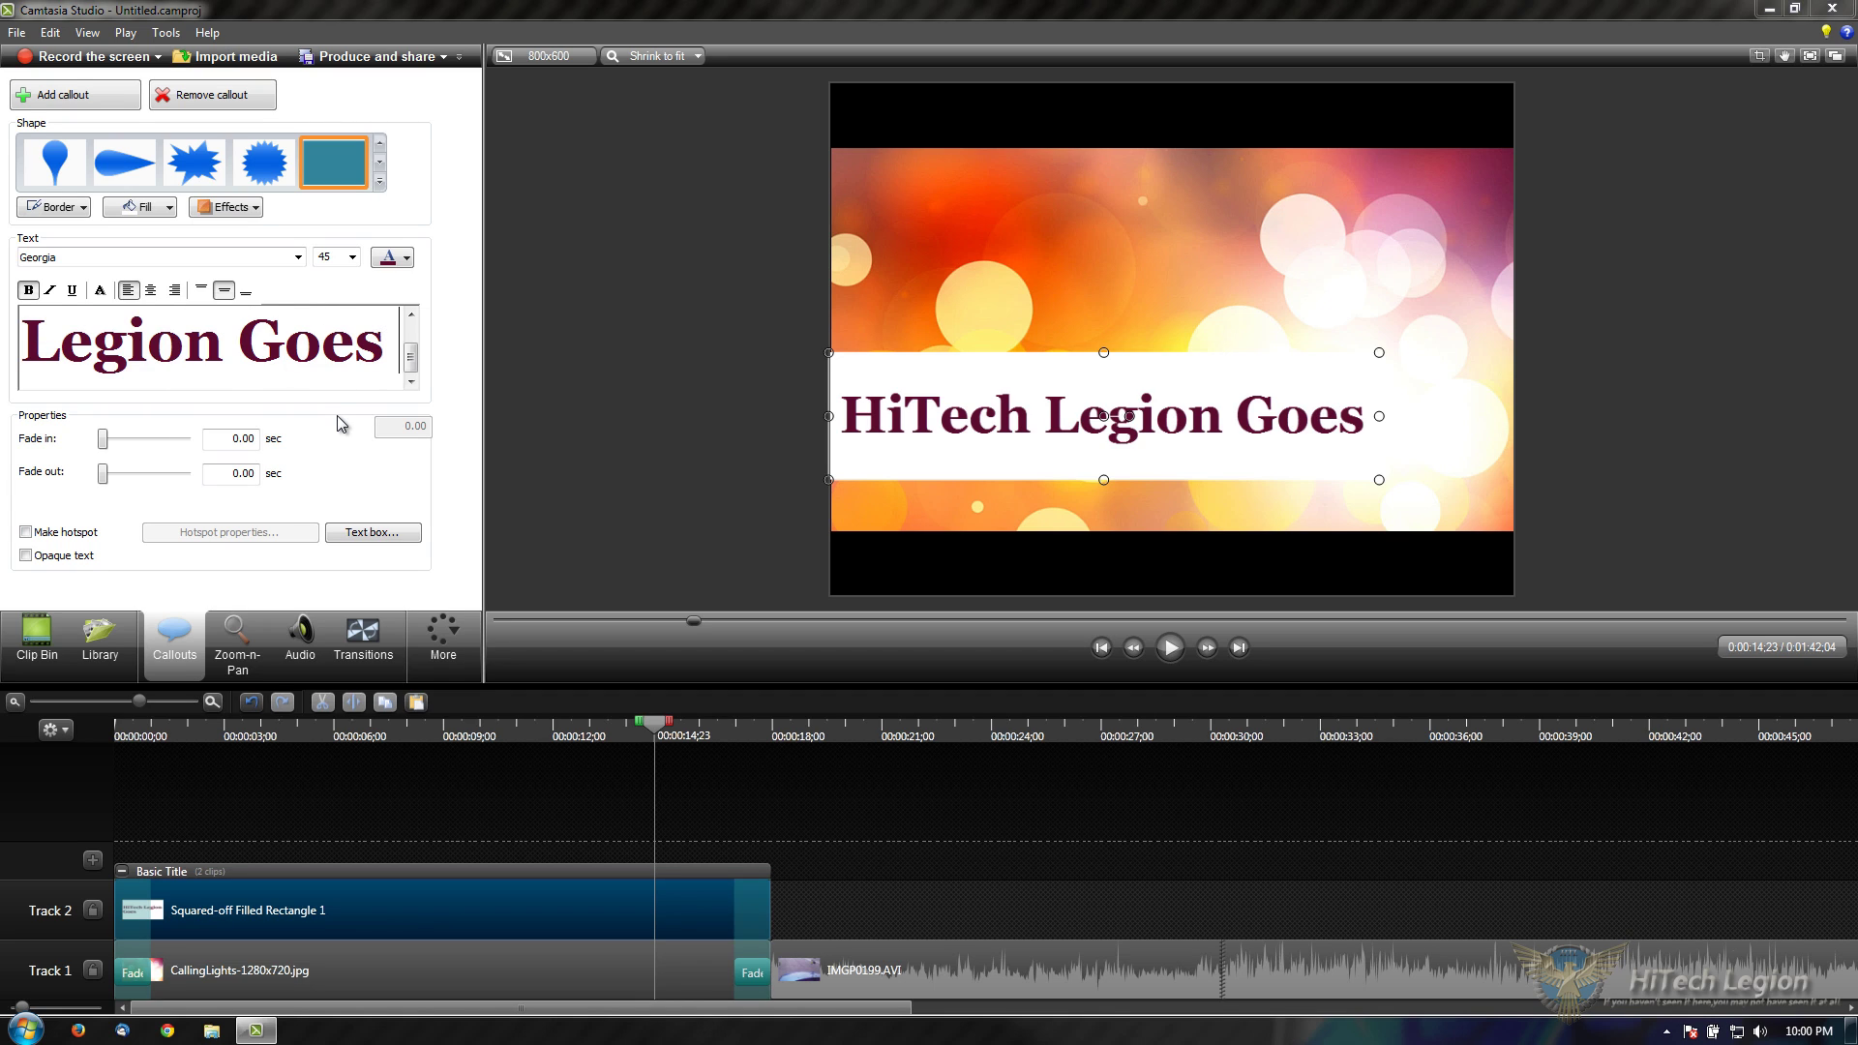
pyautogui.write(' Autro')
pyautogui.press('BackSpace')
pyautogui.press('BackSpace')
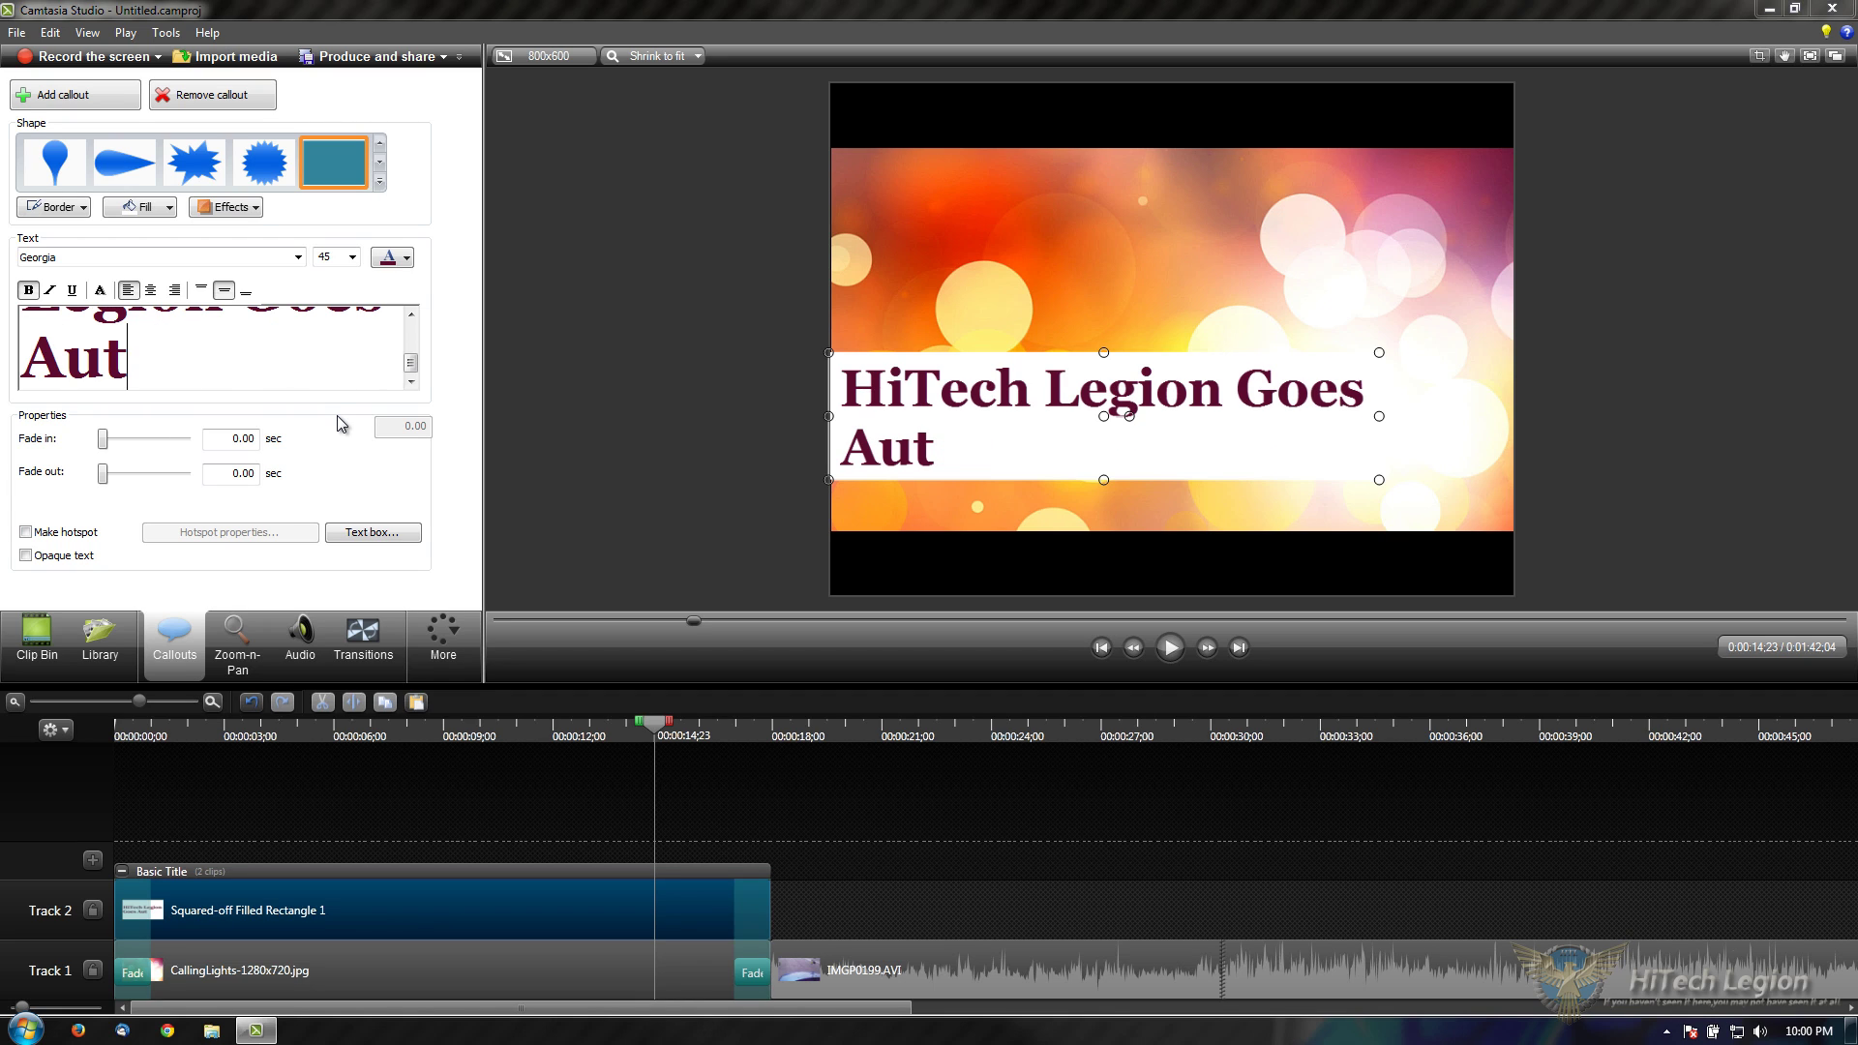
pyautogui.write('ocrossing')
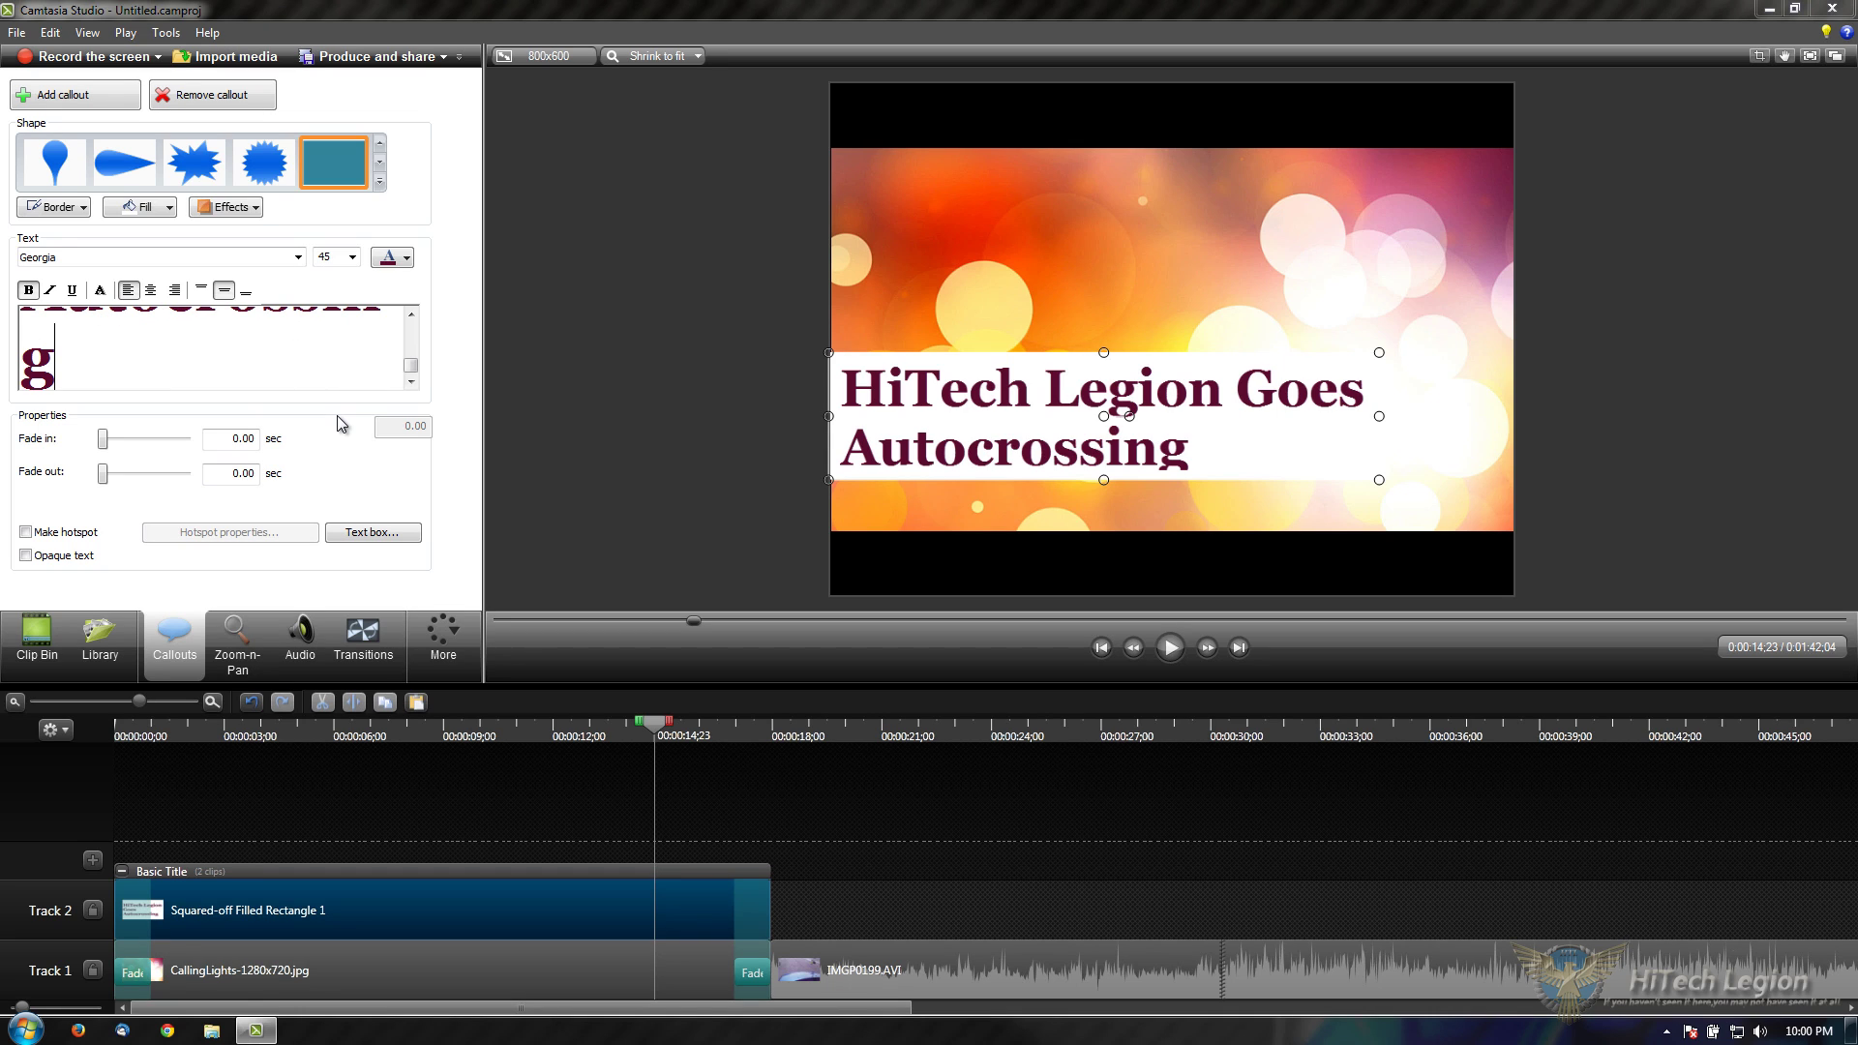
# Step: Extend the title's white text rectangle slightly downward so both lines of text fit
pyautogui.click(892, 288)
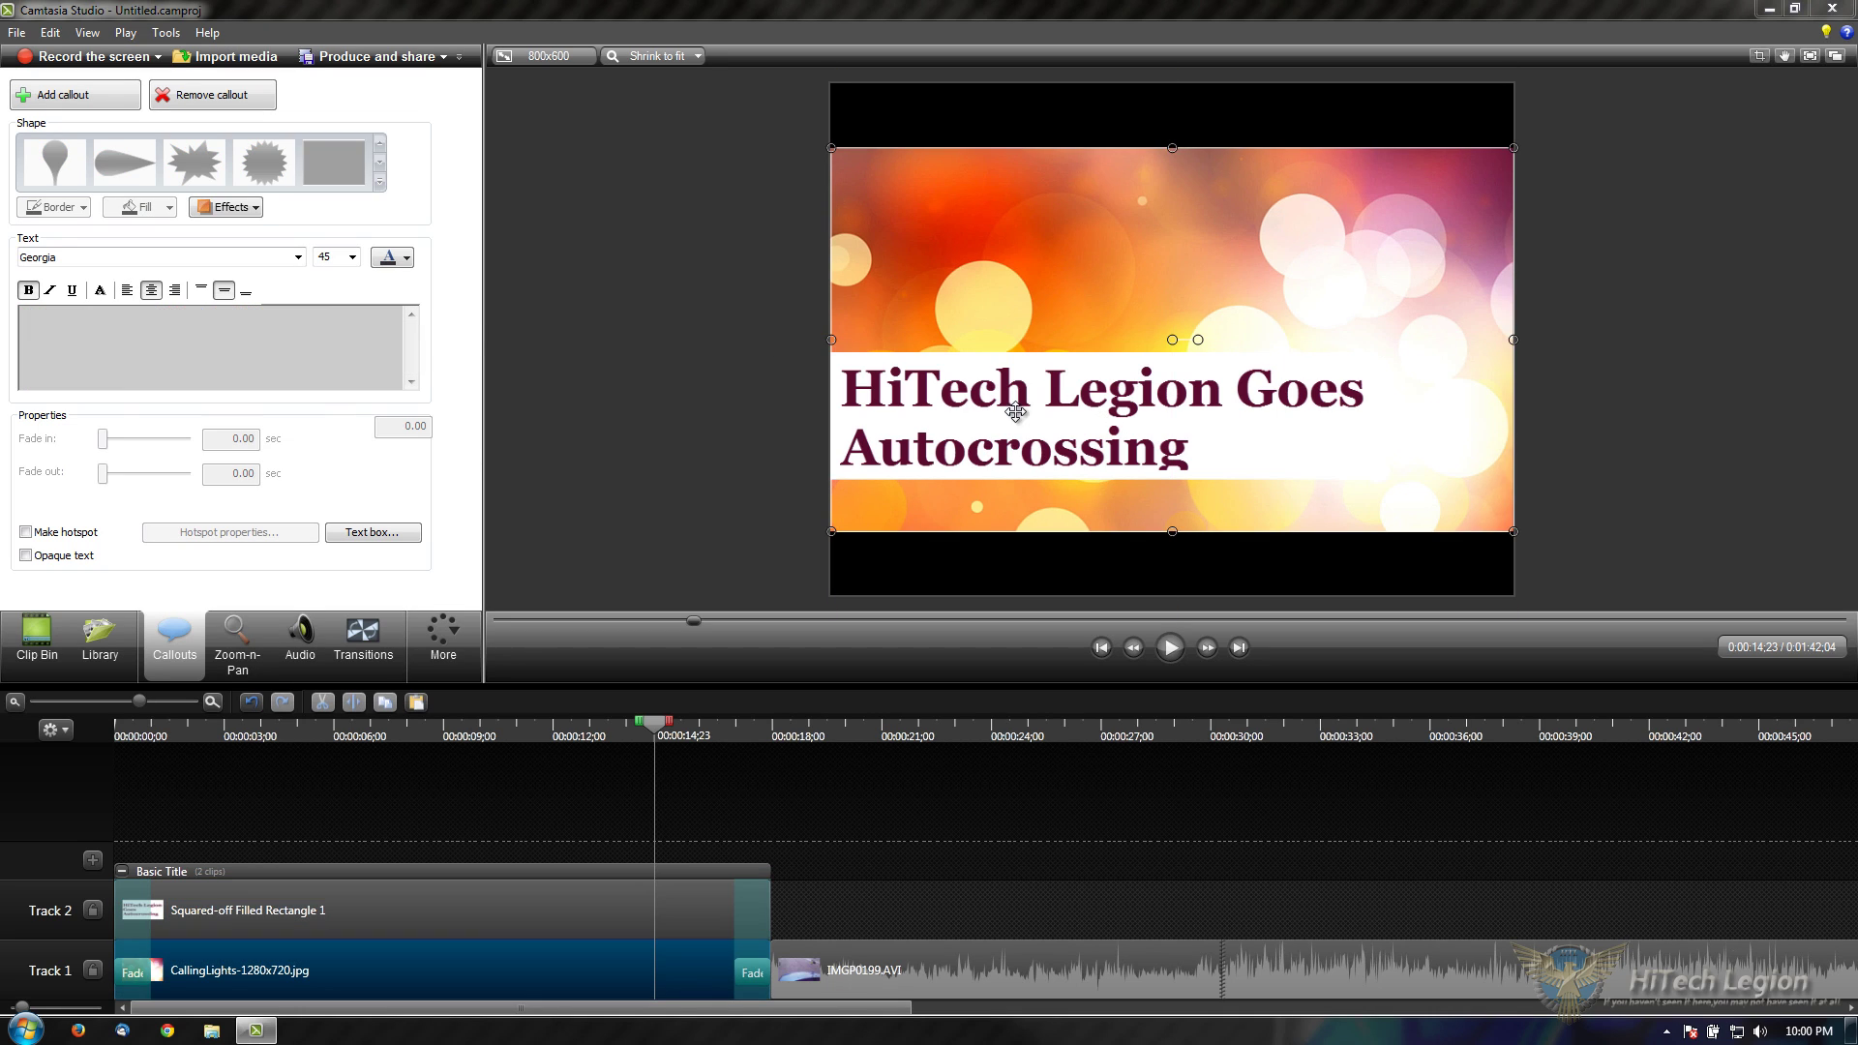
pyautogui.click(1133, 448)
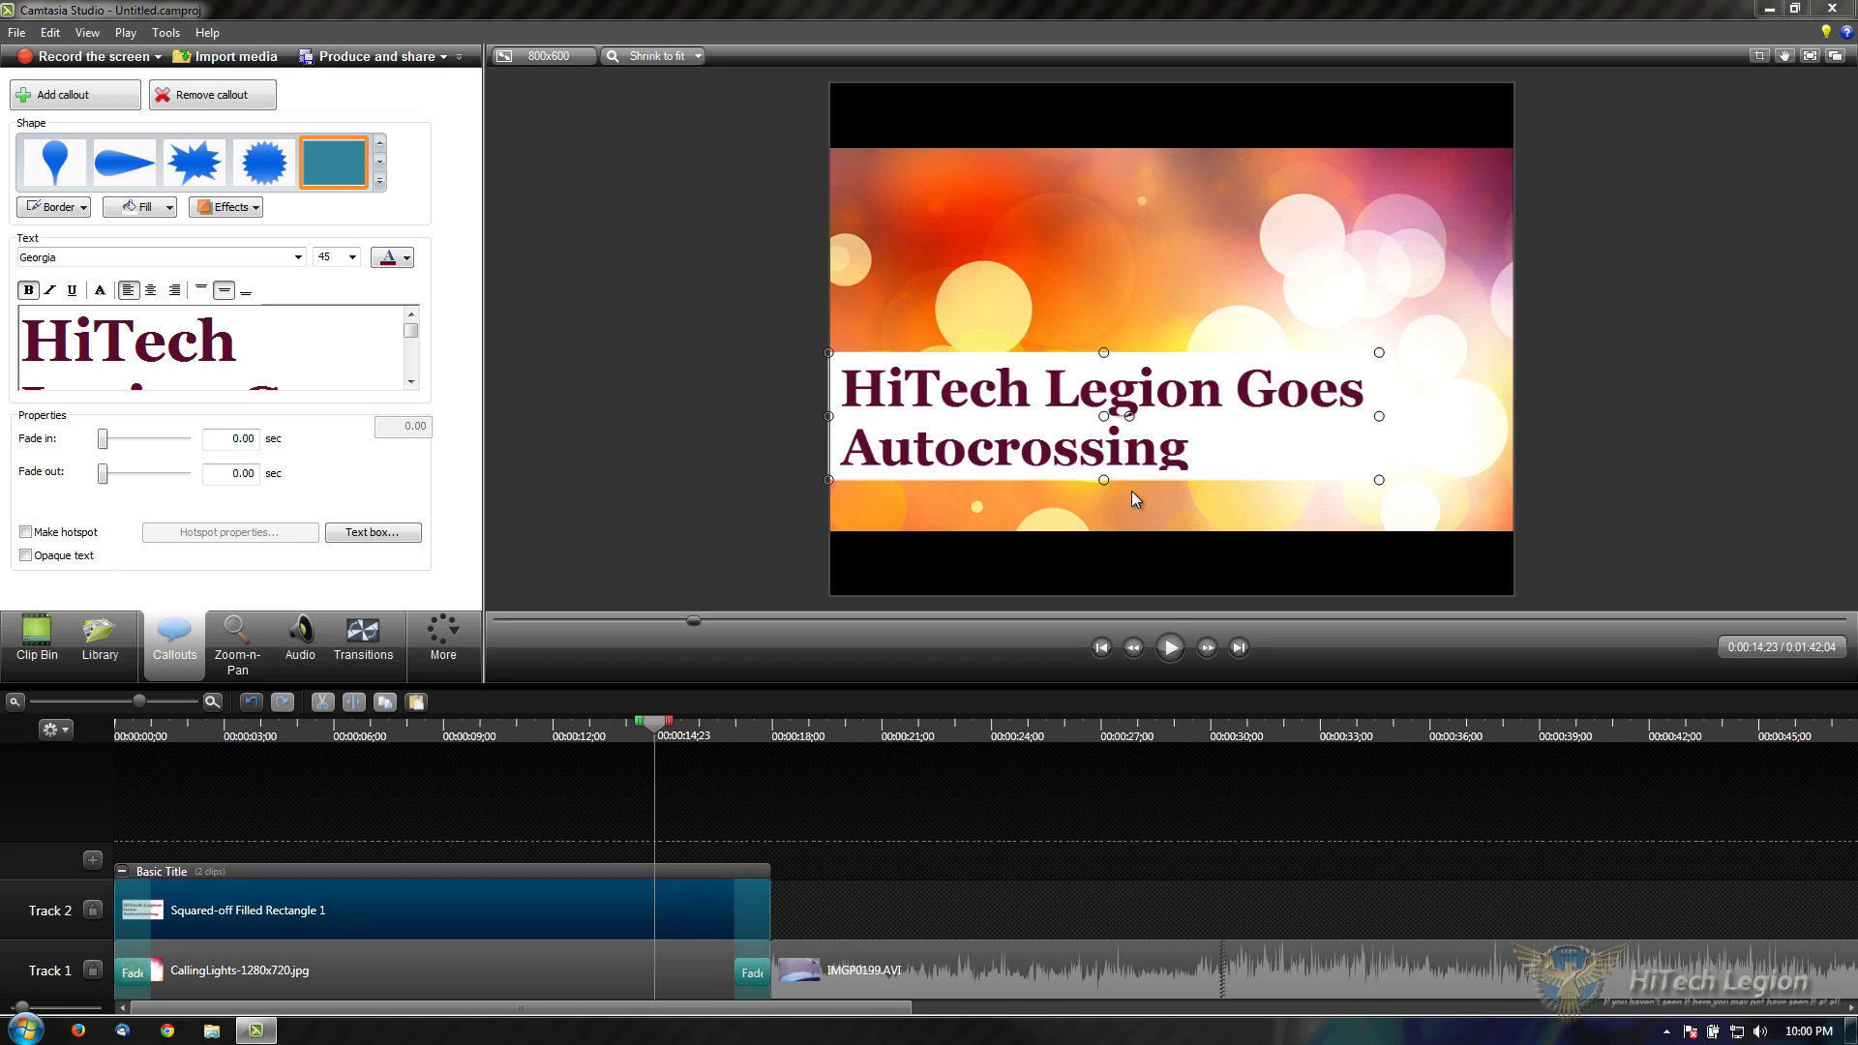
pyautogui.moveTo(1101, 481); pyautogui.dragTo(1102, 492)
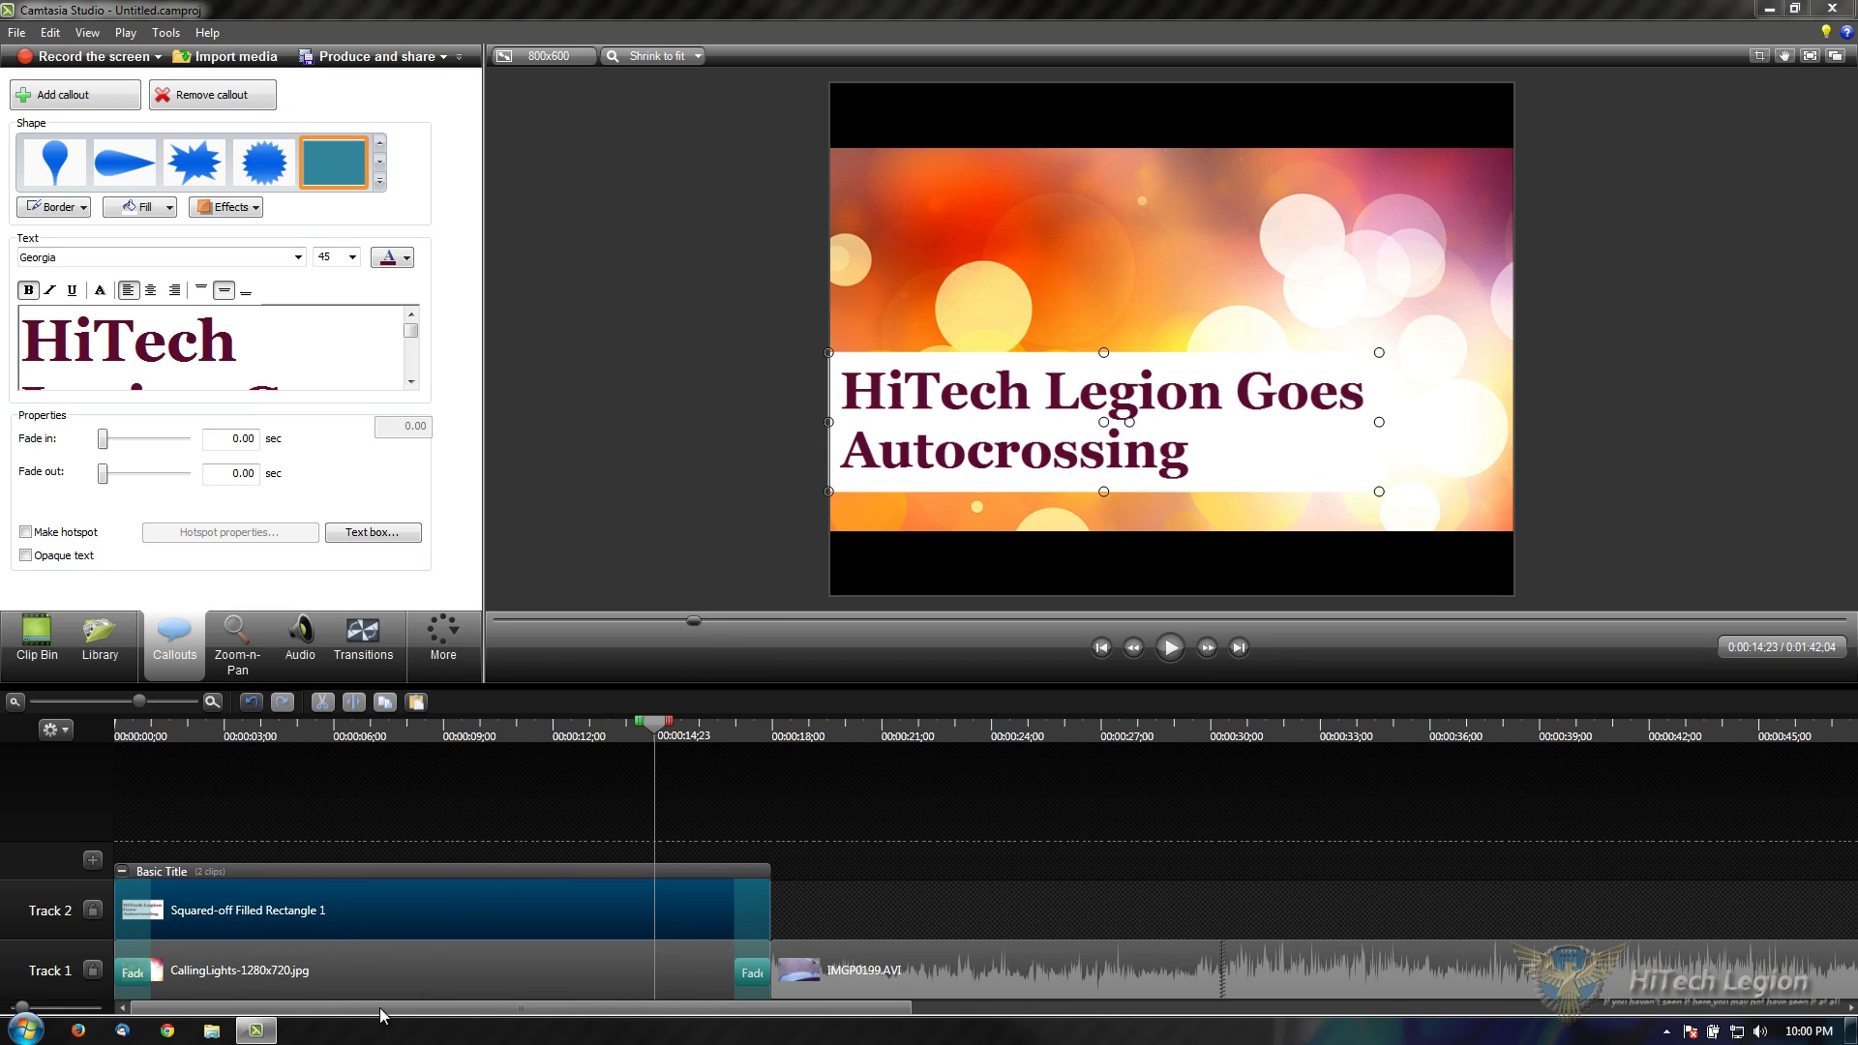
# Step: Inspect the two components of the Basic Title group, its text callout and background image, collapsing and re-expanding the group
pyautogui.click(573, 960)
pyautogui.click(424, 918)
pyautogui.click(421, 962)
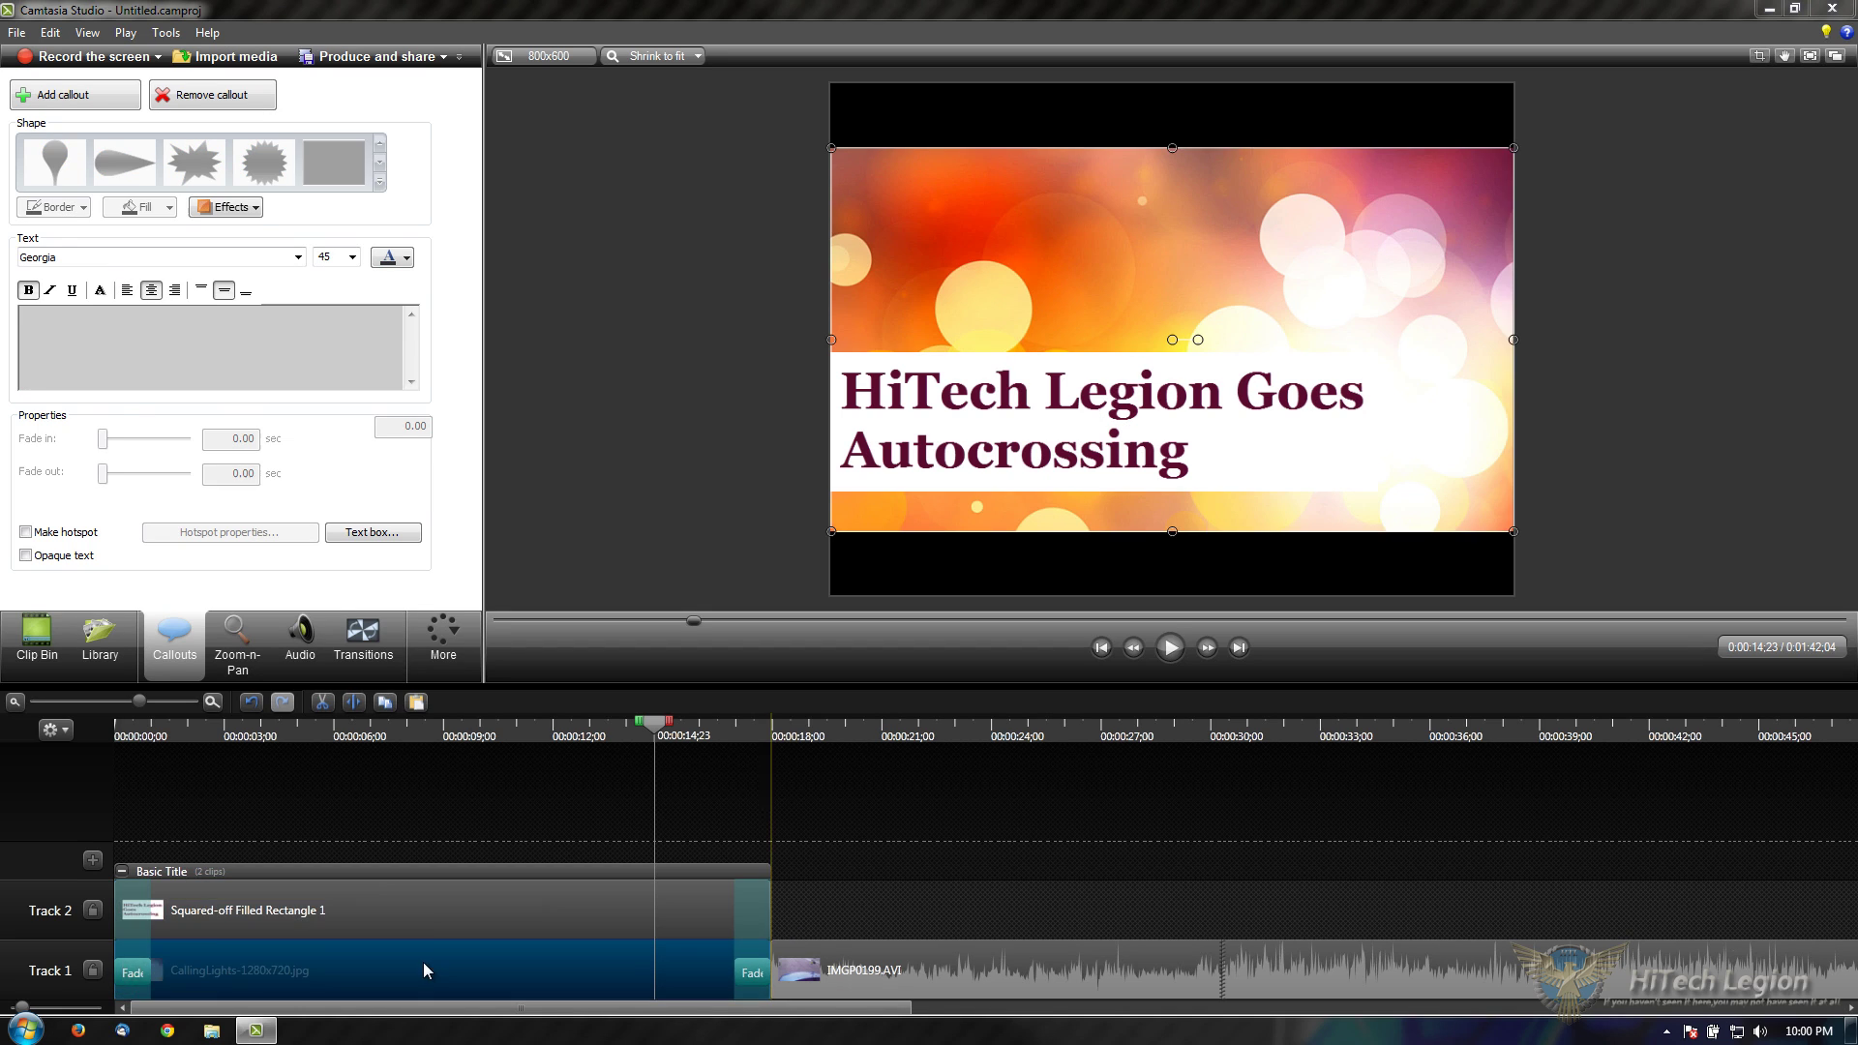
pyautogui.click(310, 909)
pyautogui.click(122, 871)
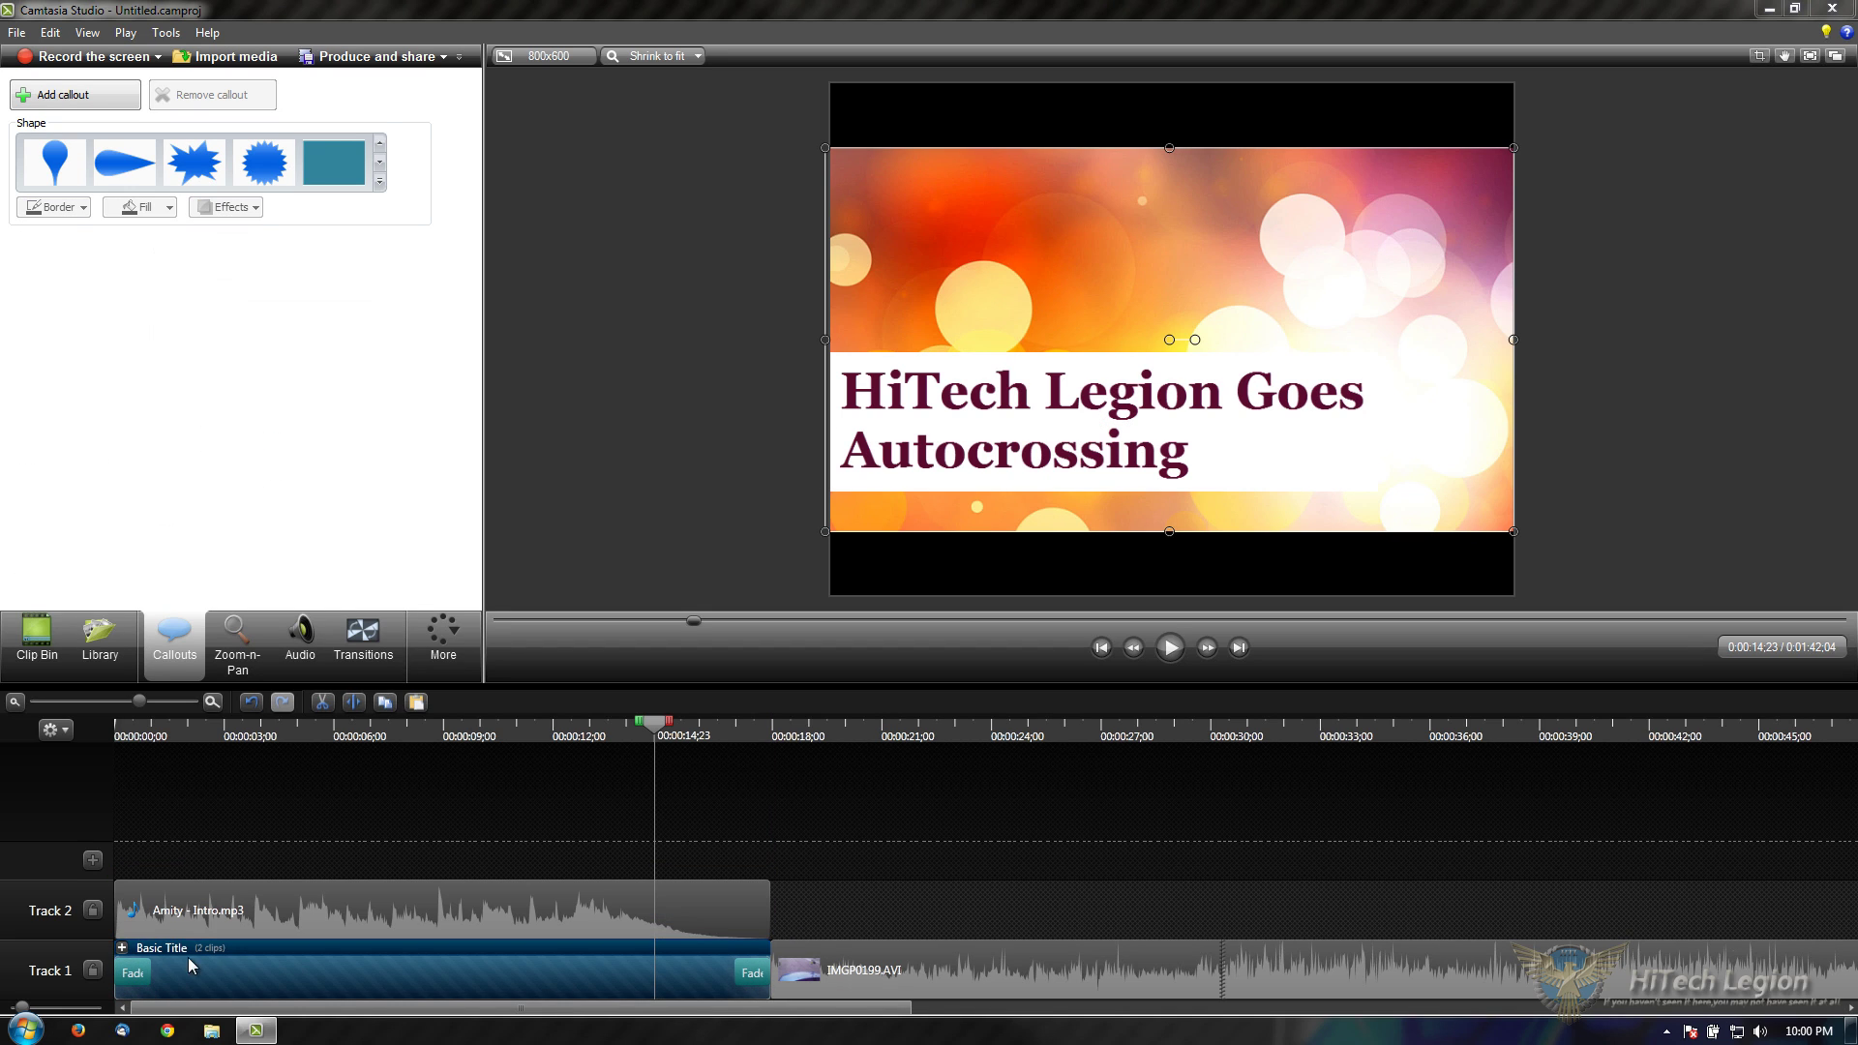
pyautogui.click(122, 948)
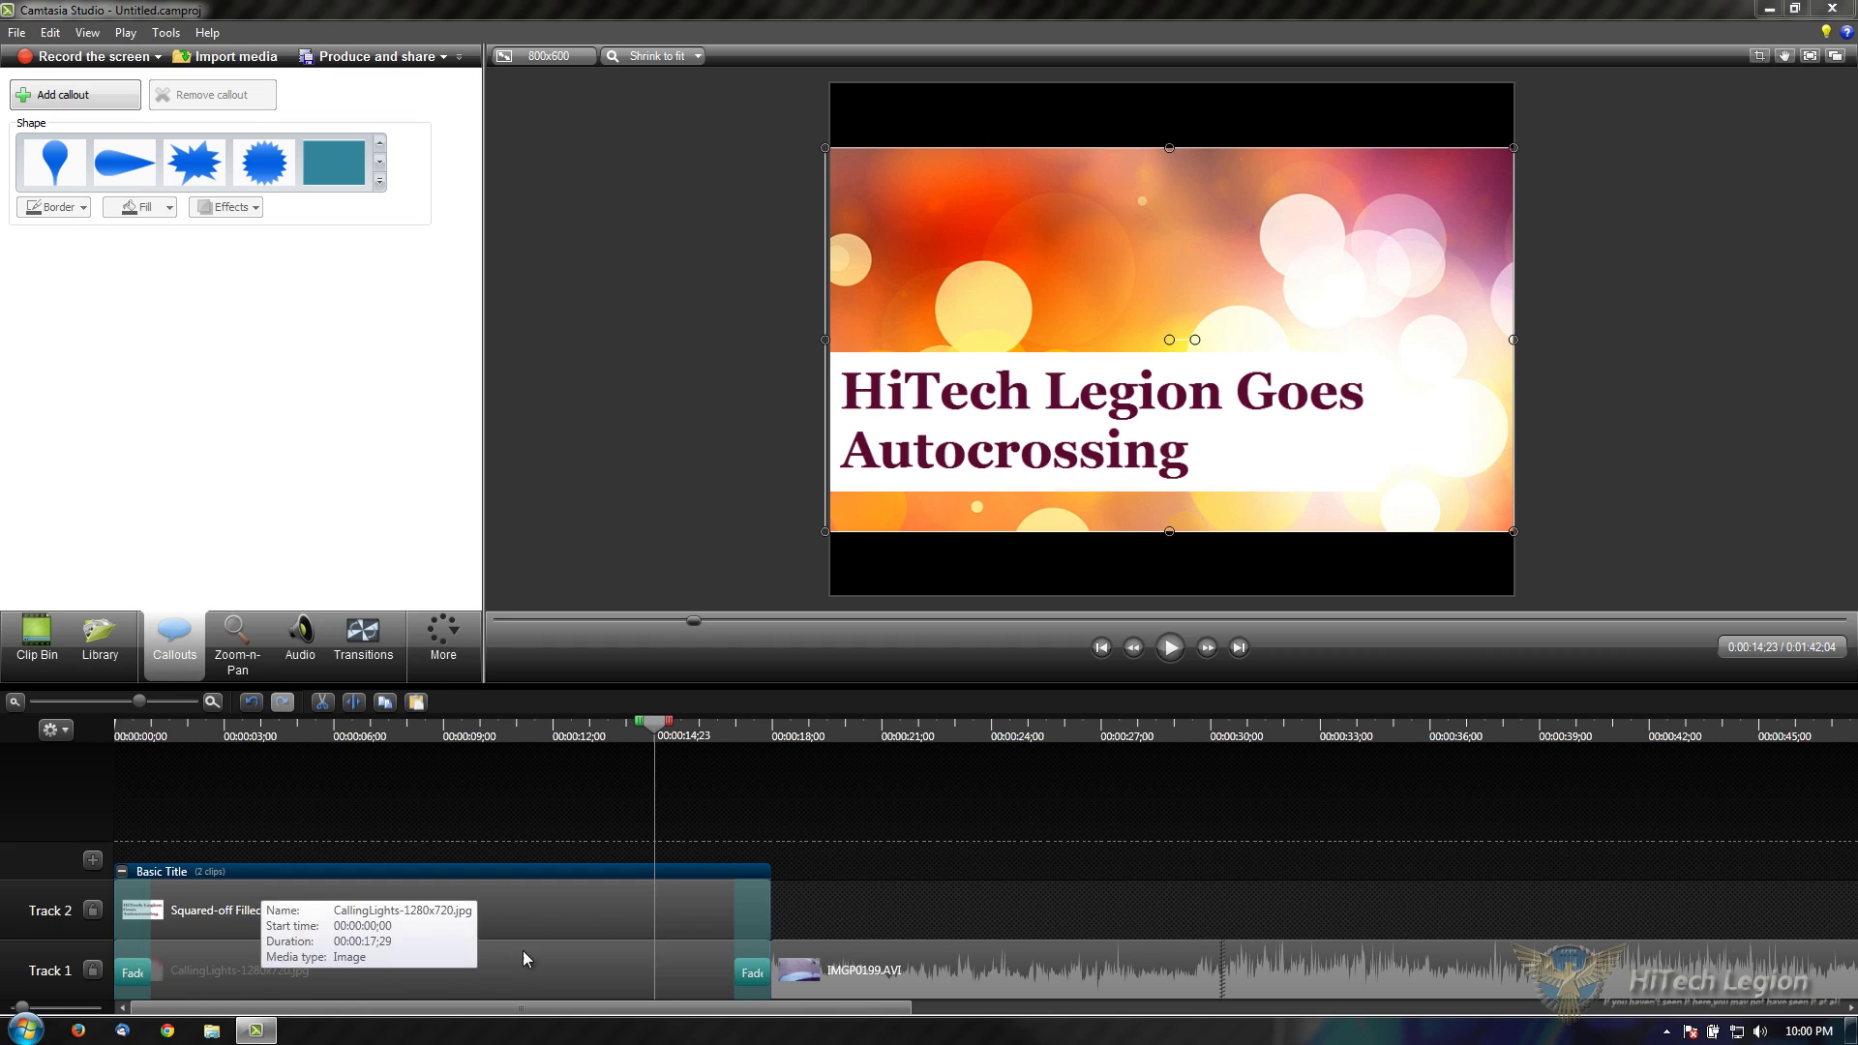
pyautogui.click(329, 972)
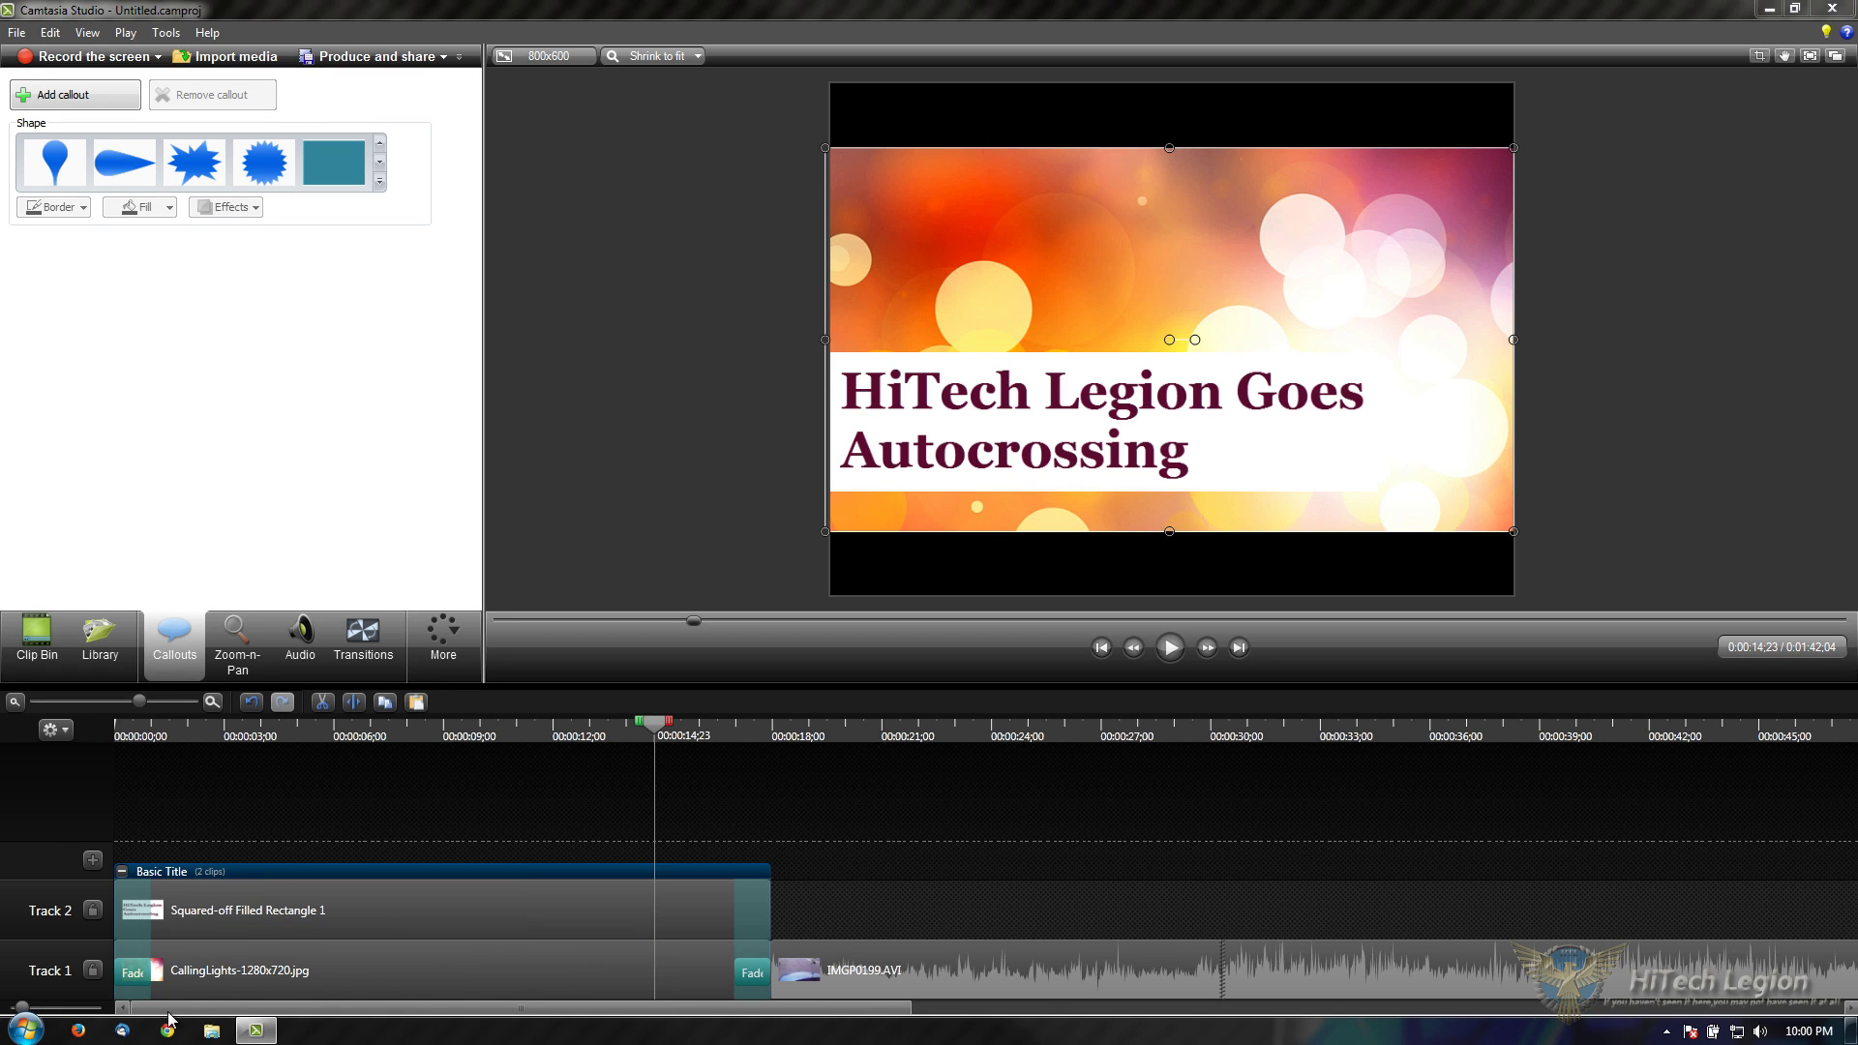
# Step: Select the title's text callout and look through the available callout shapes without changing its shape
pyautogui.click(344, 896)
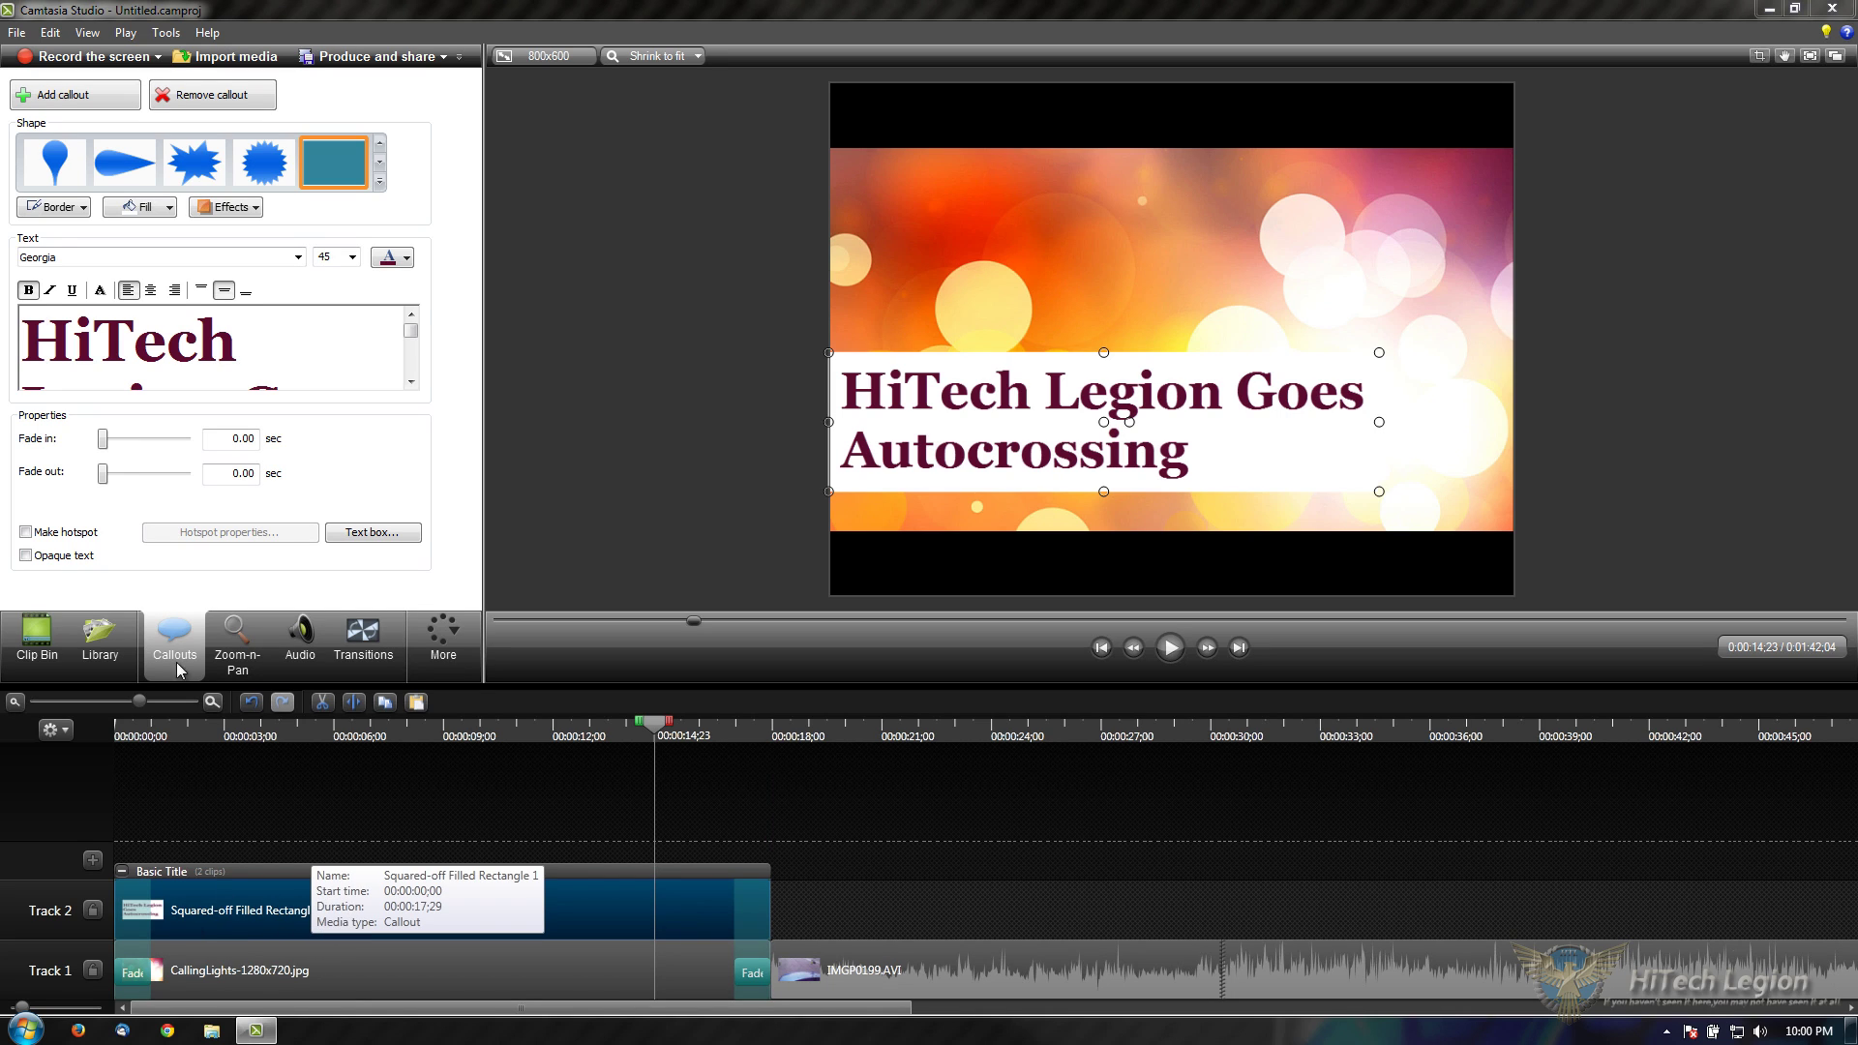
pyautogui.click(380, 182)
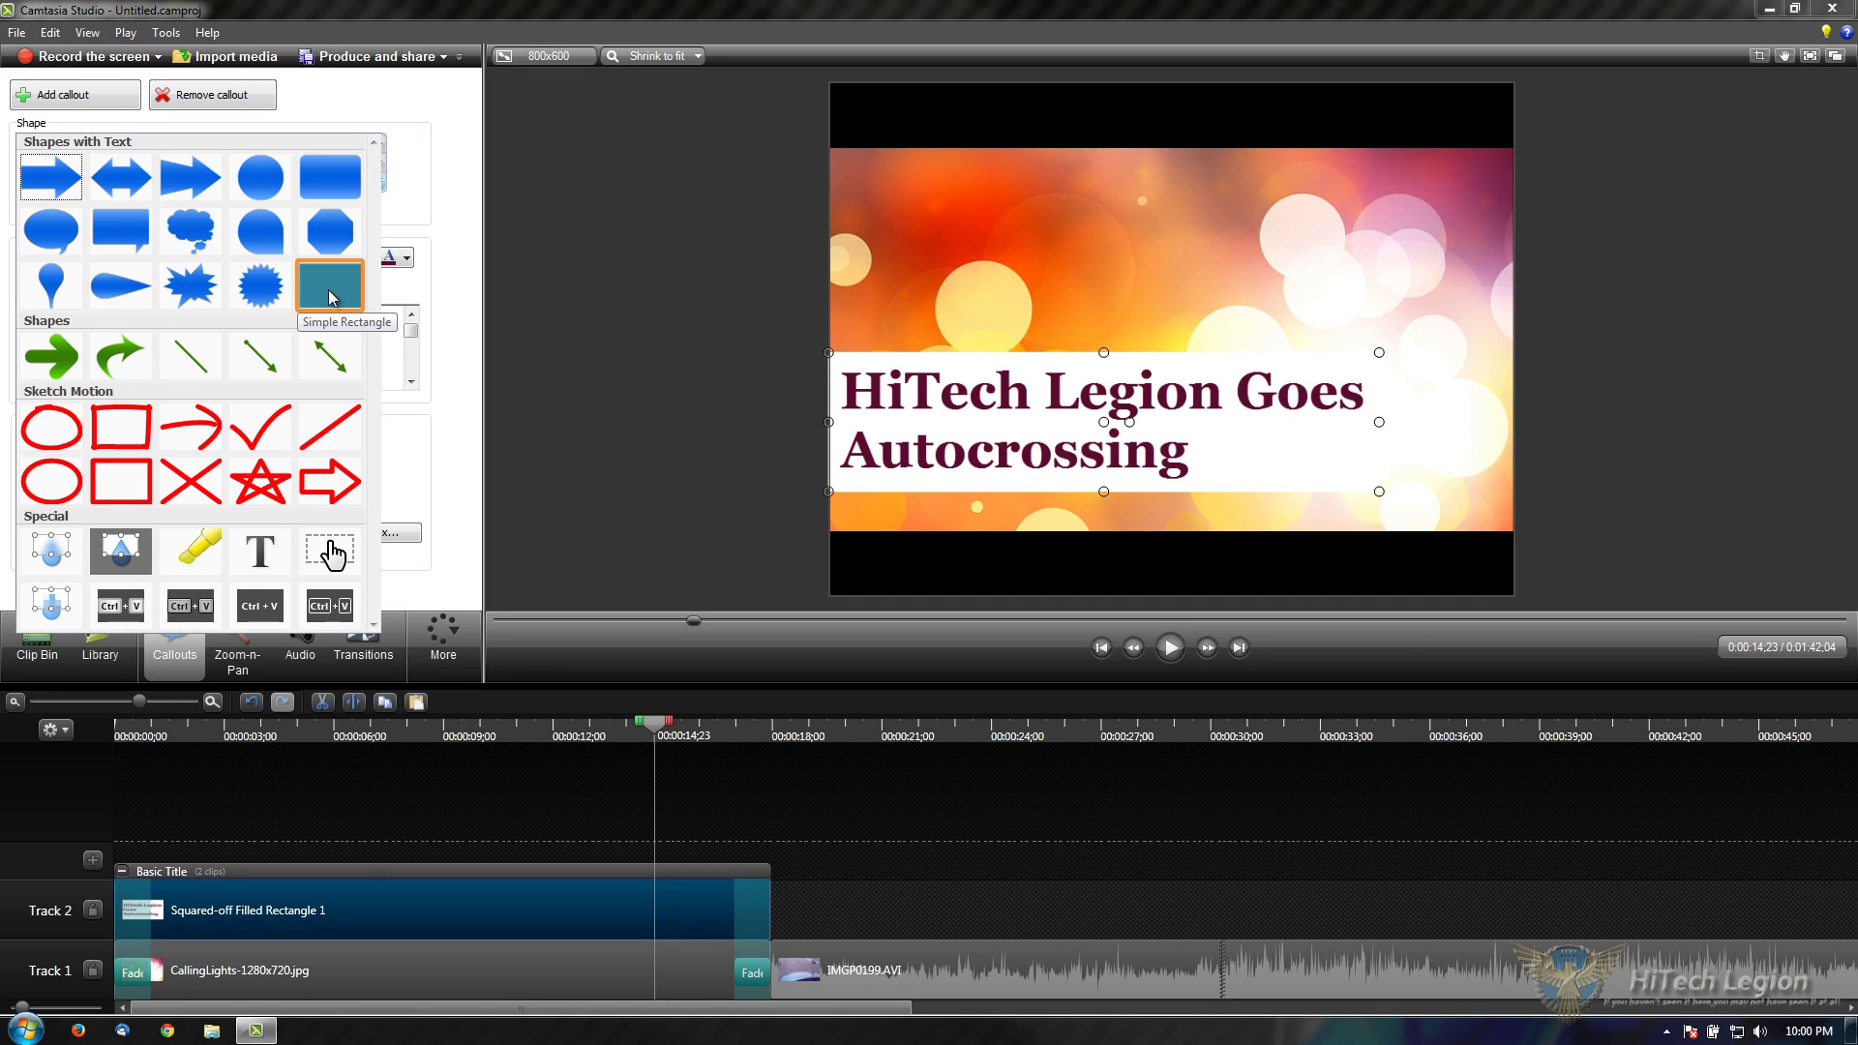
pyautogui.click(445, 207)
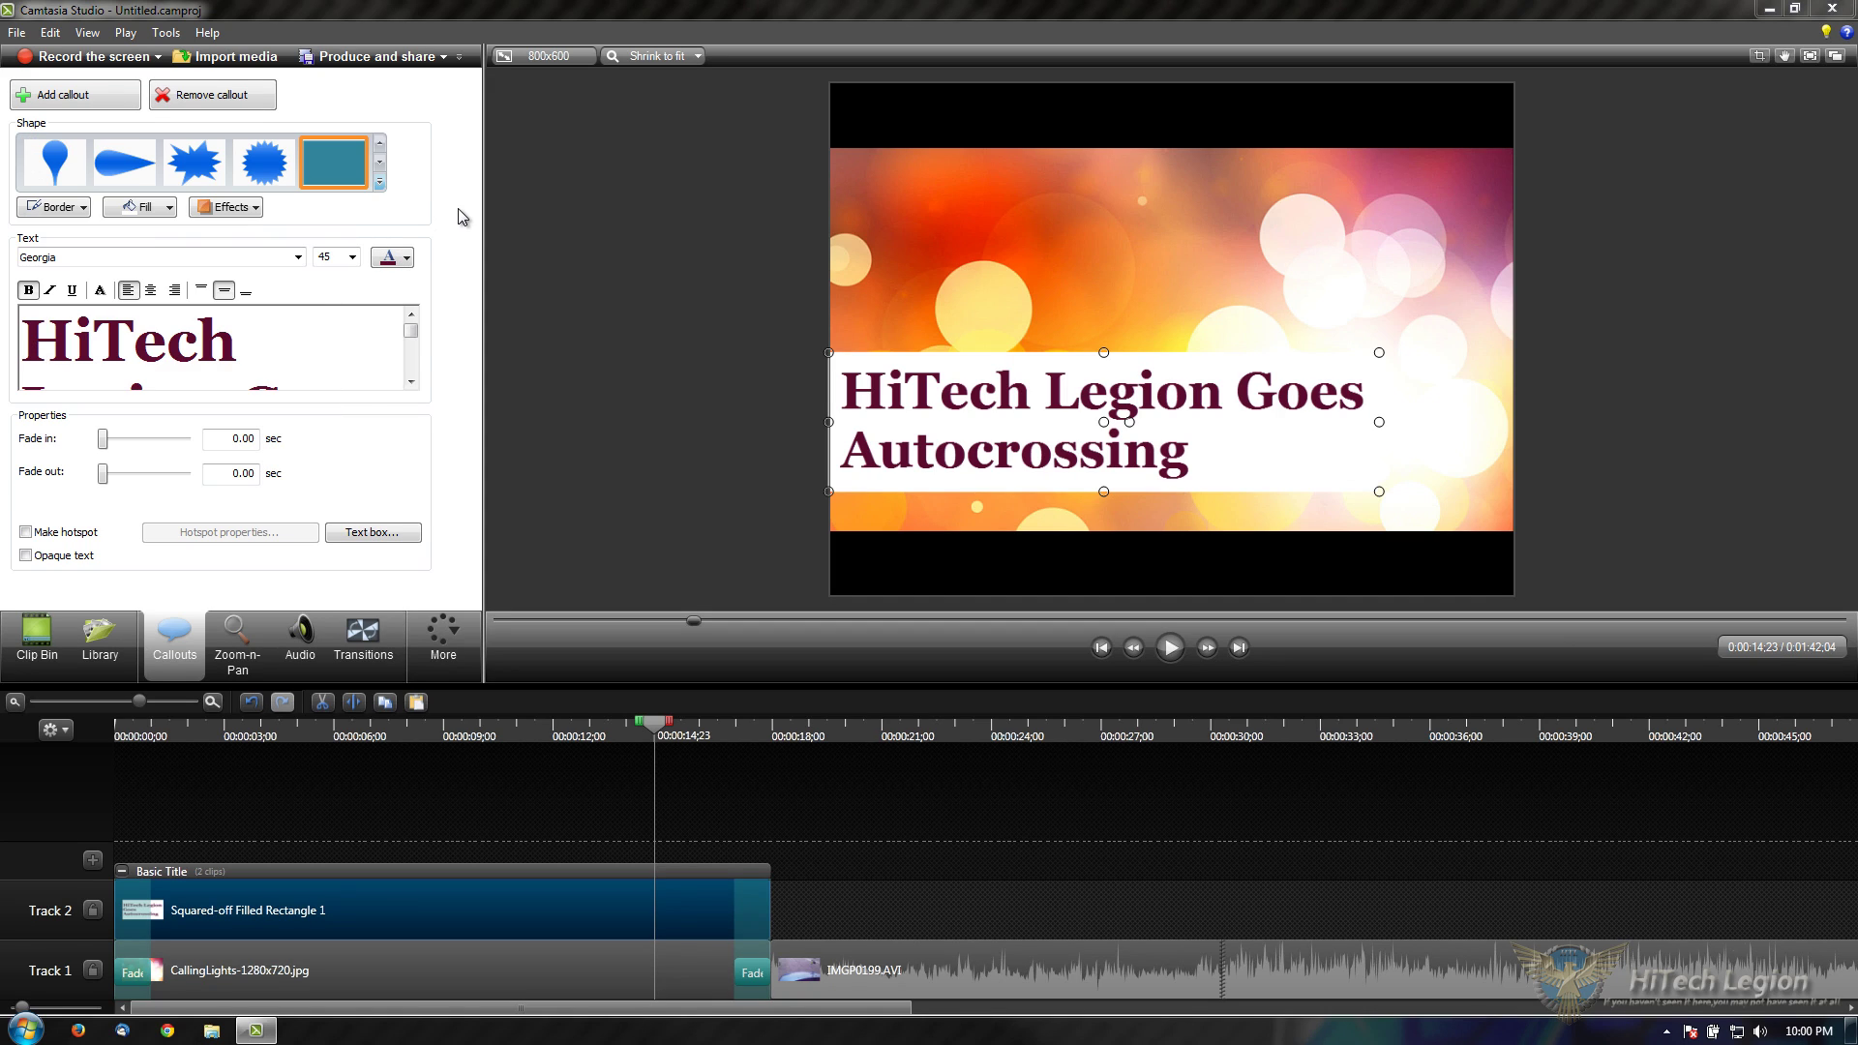
pyautogui.click(379, 184)
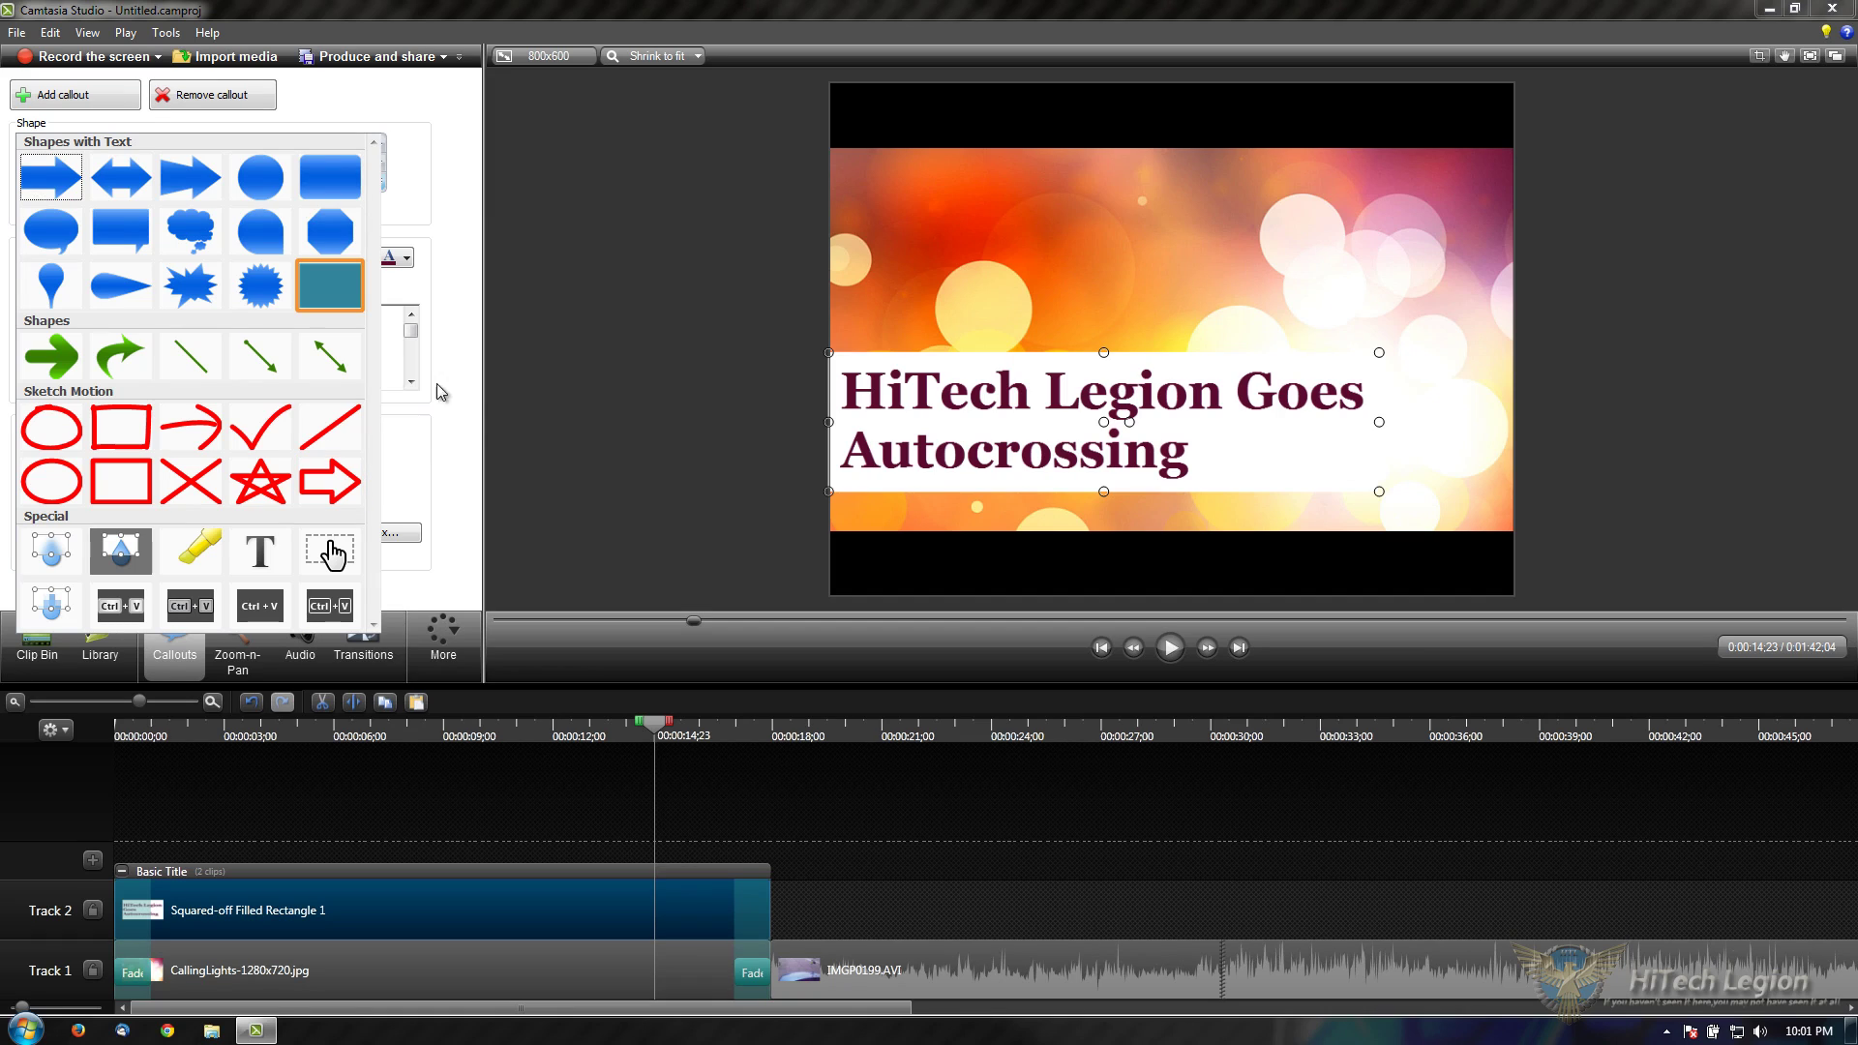
pyautogui.click(472, 405)
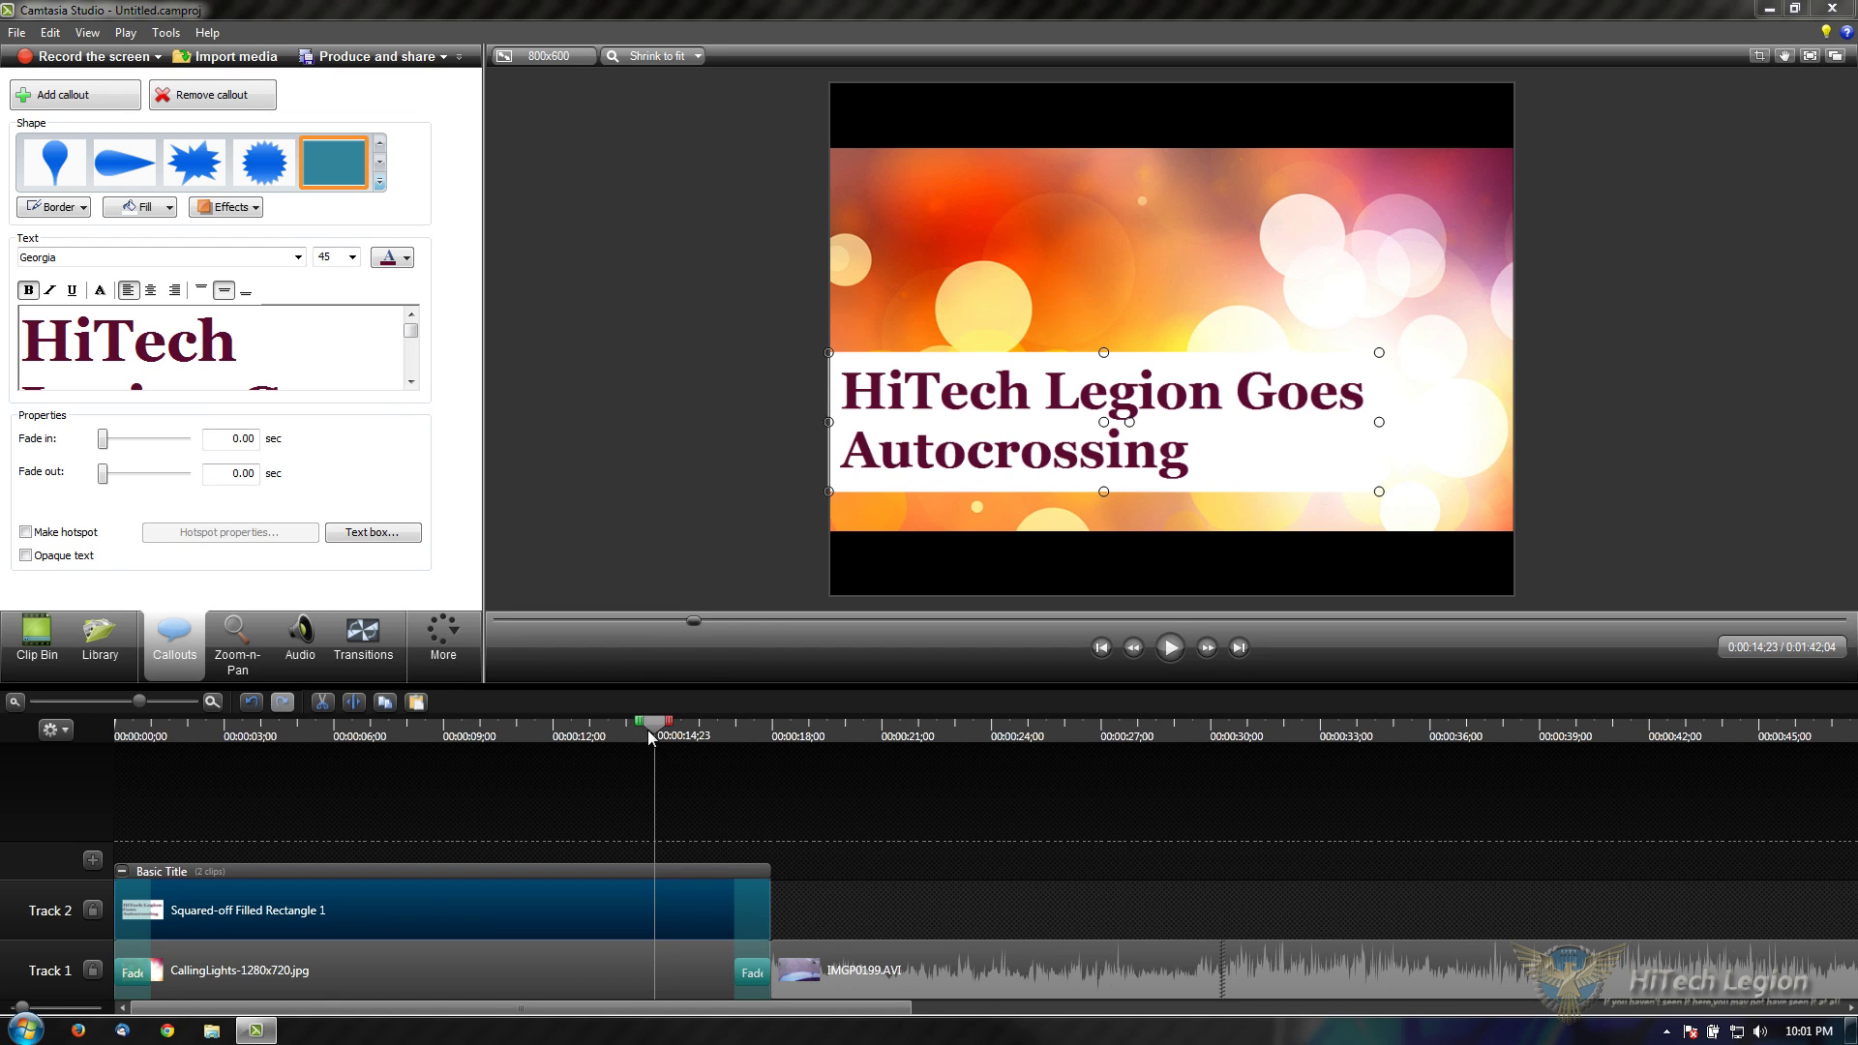
# Step: Change the selected title callout's shape to the Sketch Motion oval and add a new oval callout on Track 2 at 0:00:17;29
pyautogui.moveTo(651, 736); pyautogui.dragTo(770, 759)
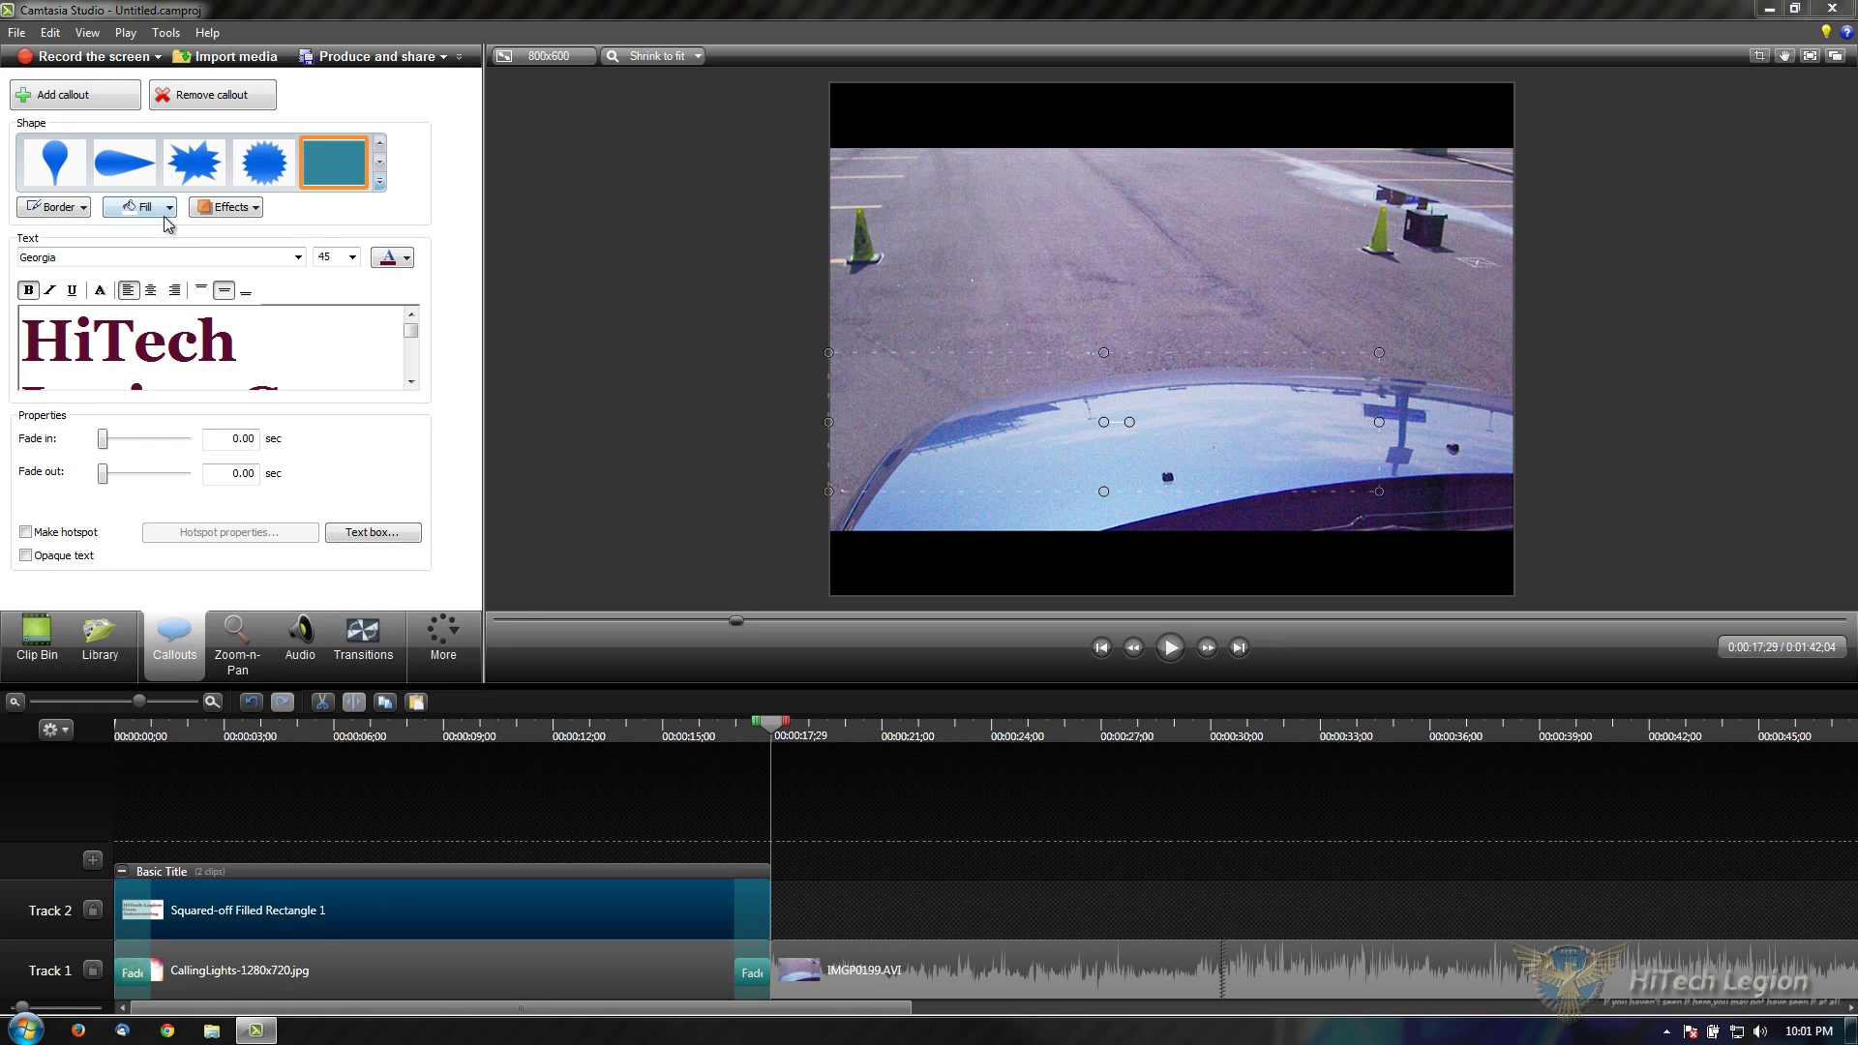
pyautogui.click(379, 184)
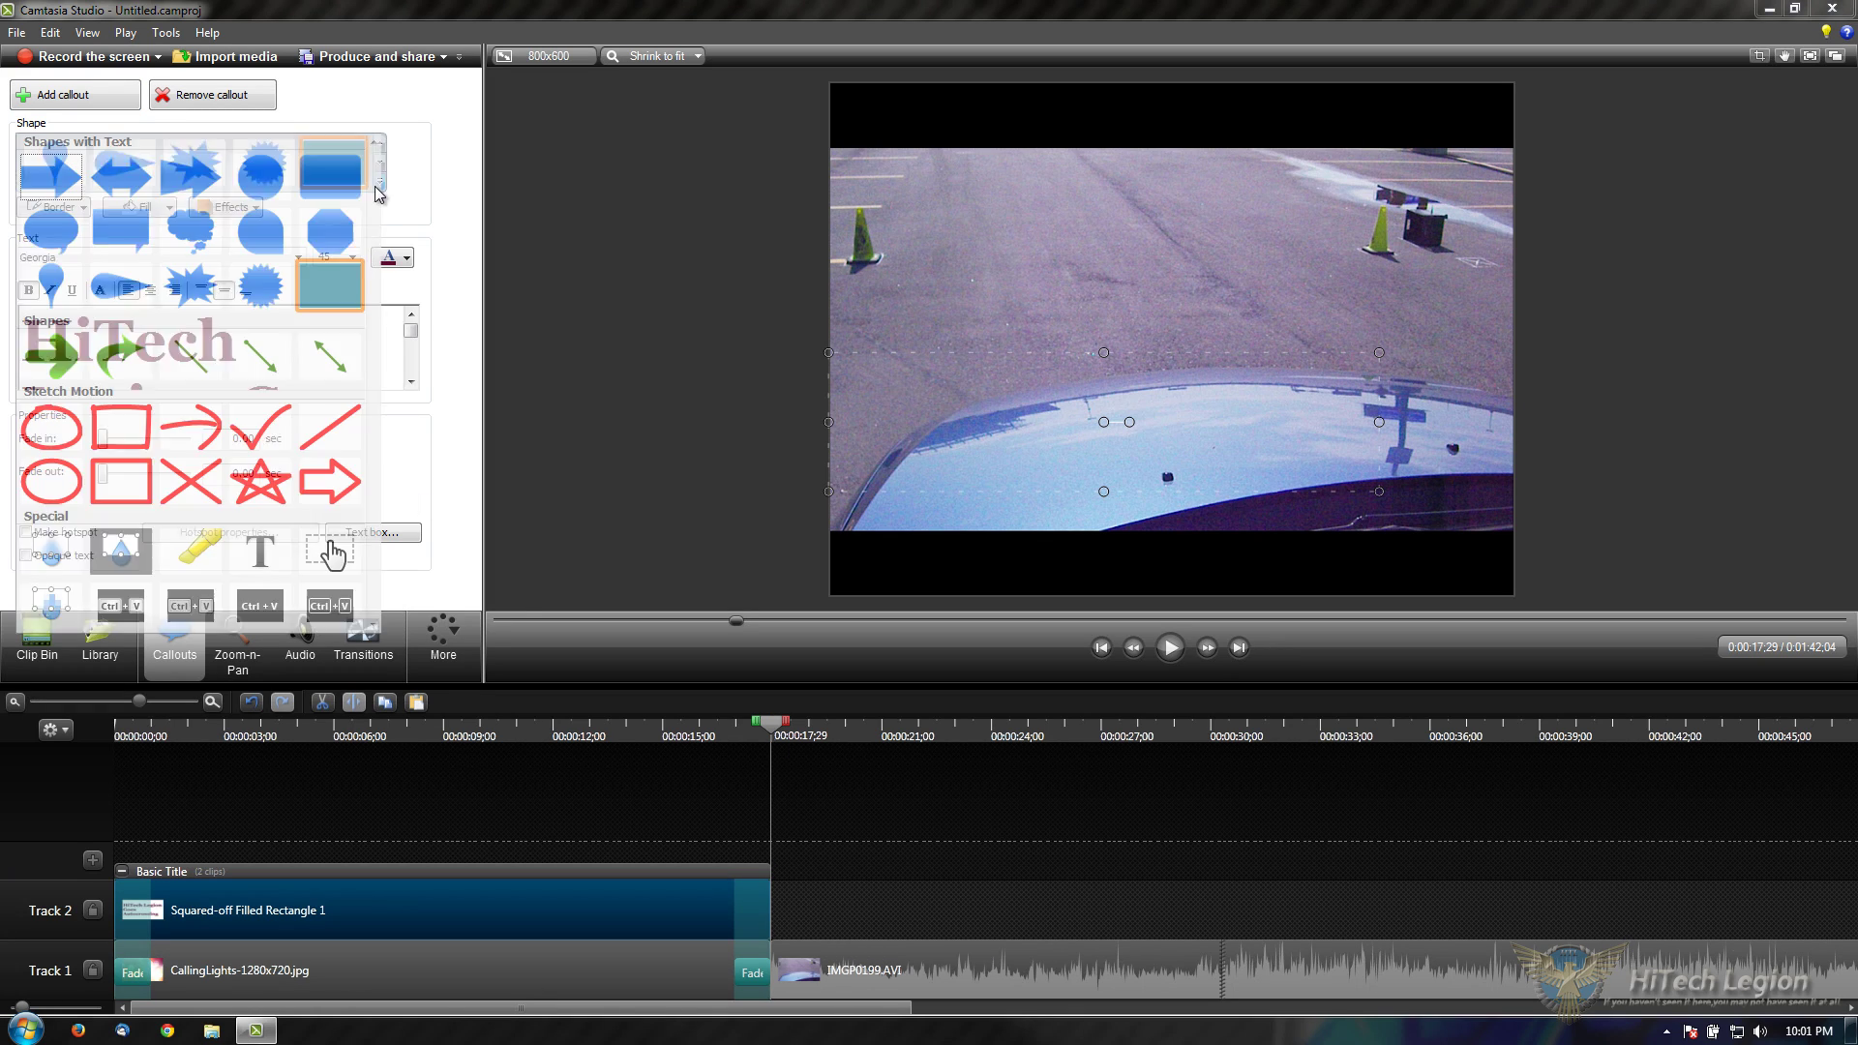
pyautogui.click(56, 435)
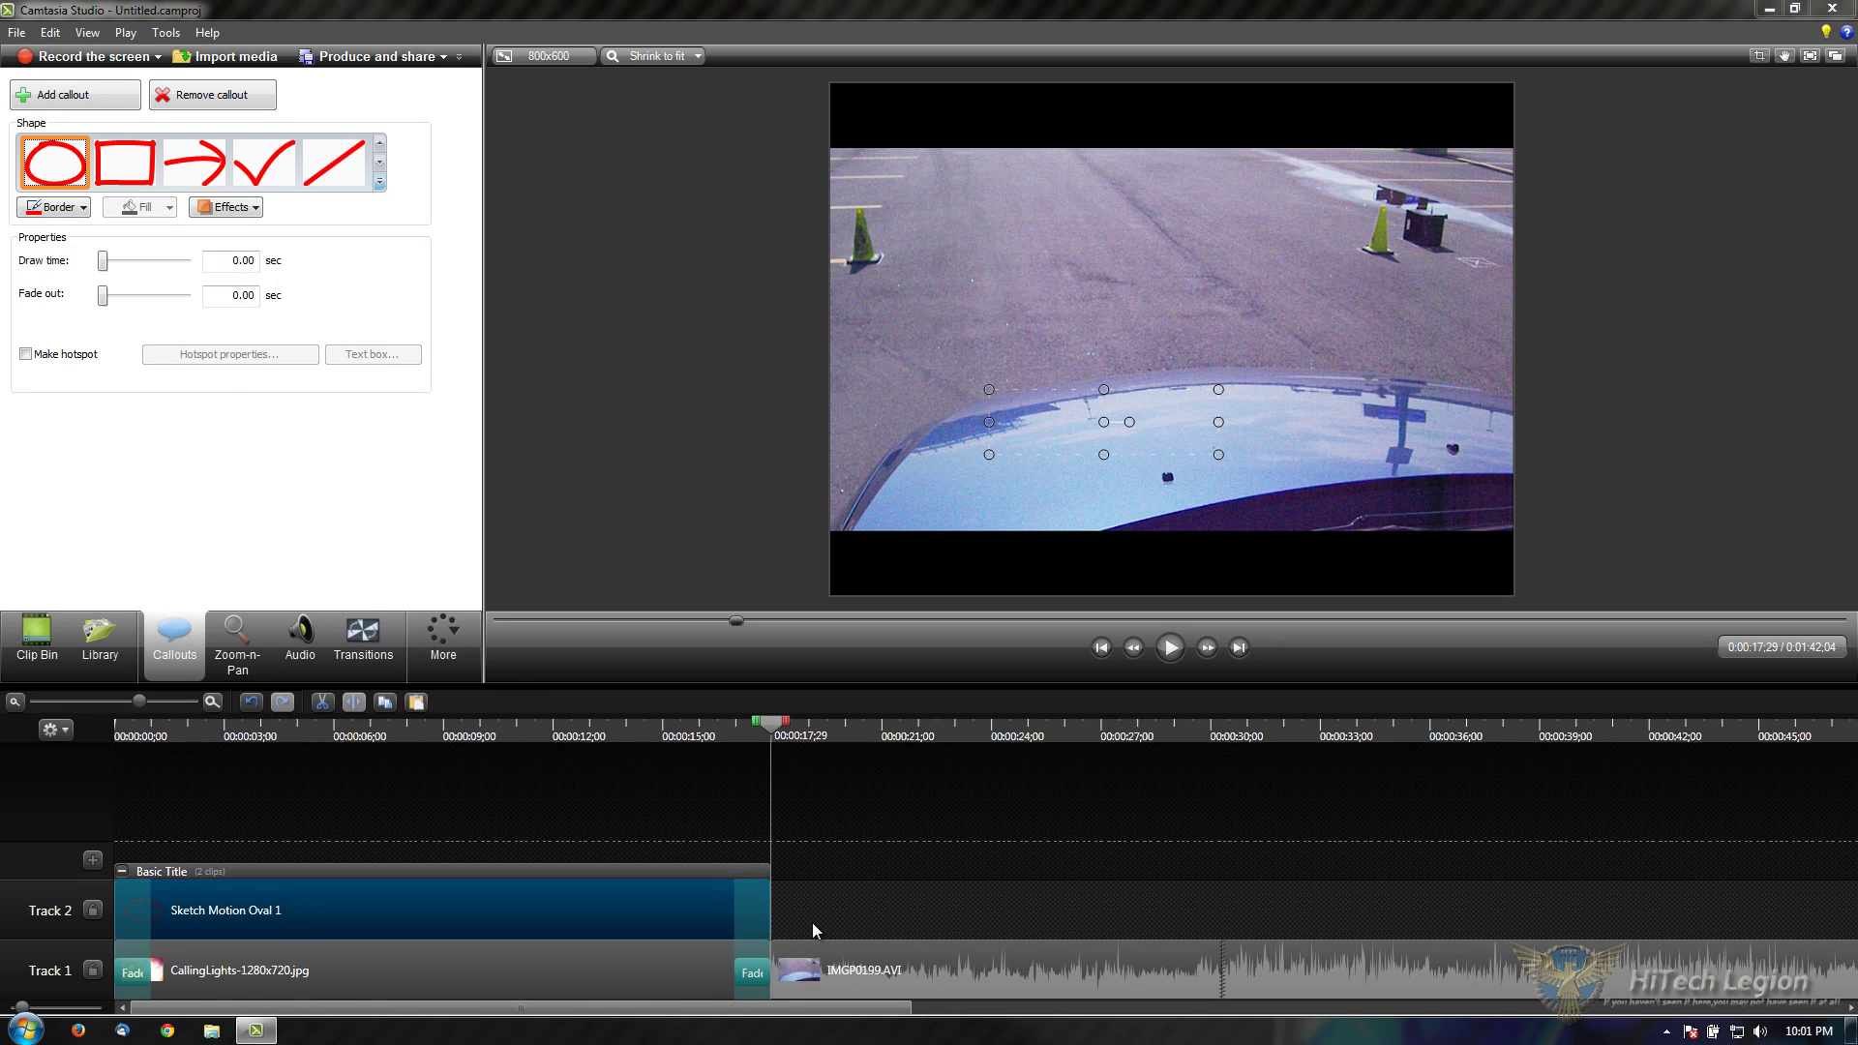
pyautogui.click(83, 95)
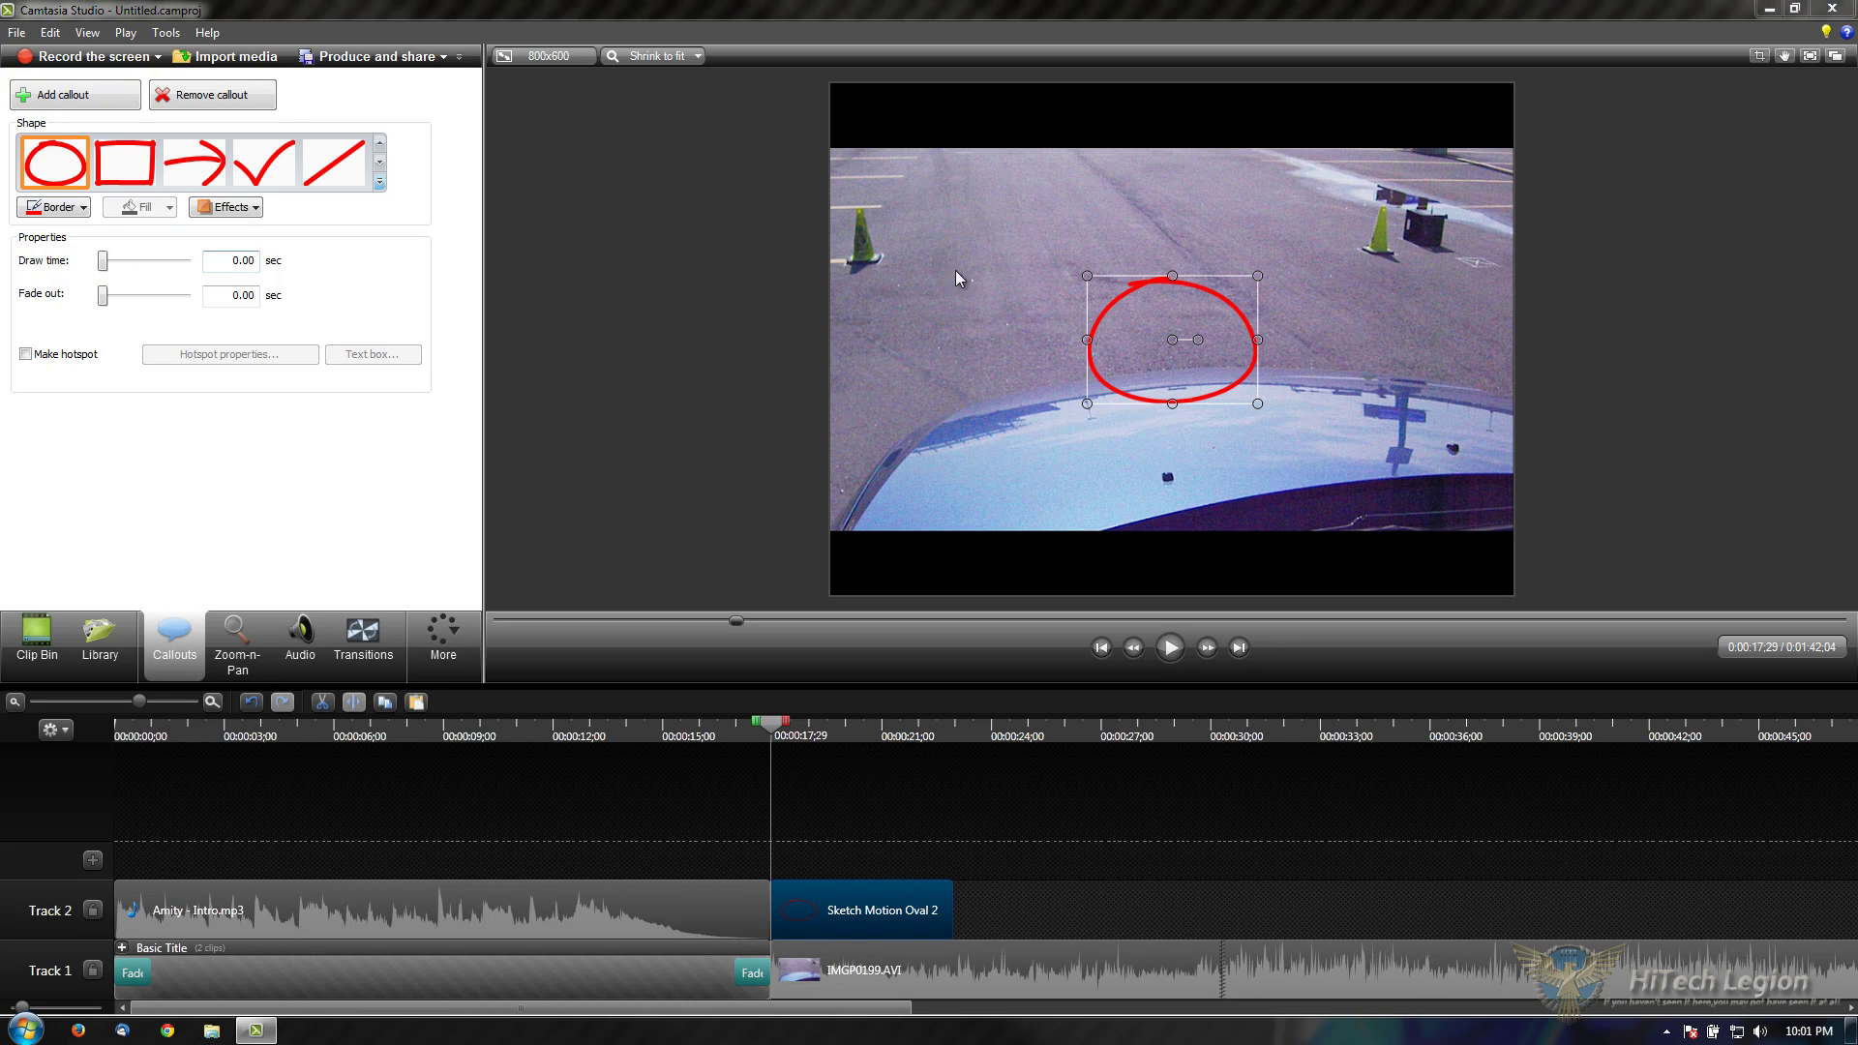
# Step: Set the draw time of the new Sketch Motion oval on Track 2 to 1.50 seconds
pyautogui.moveTo(104, 263); pyautogui.dragTo(128, 263)
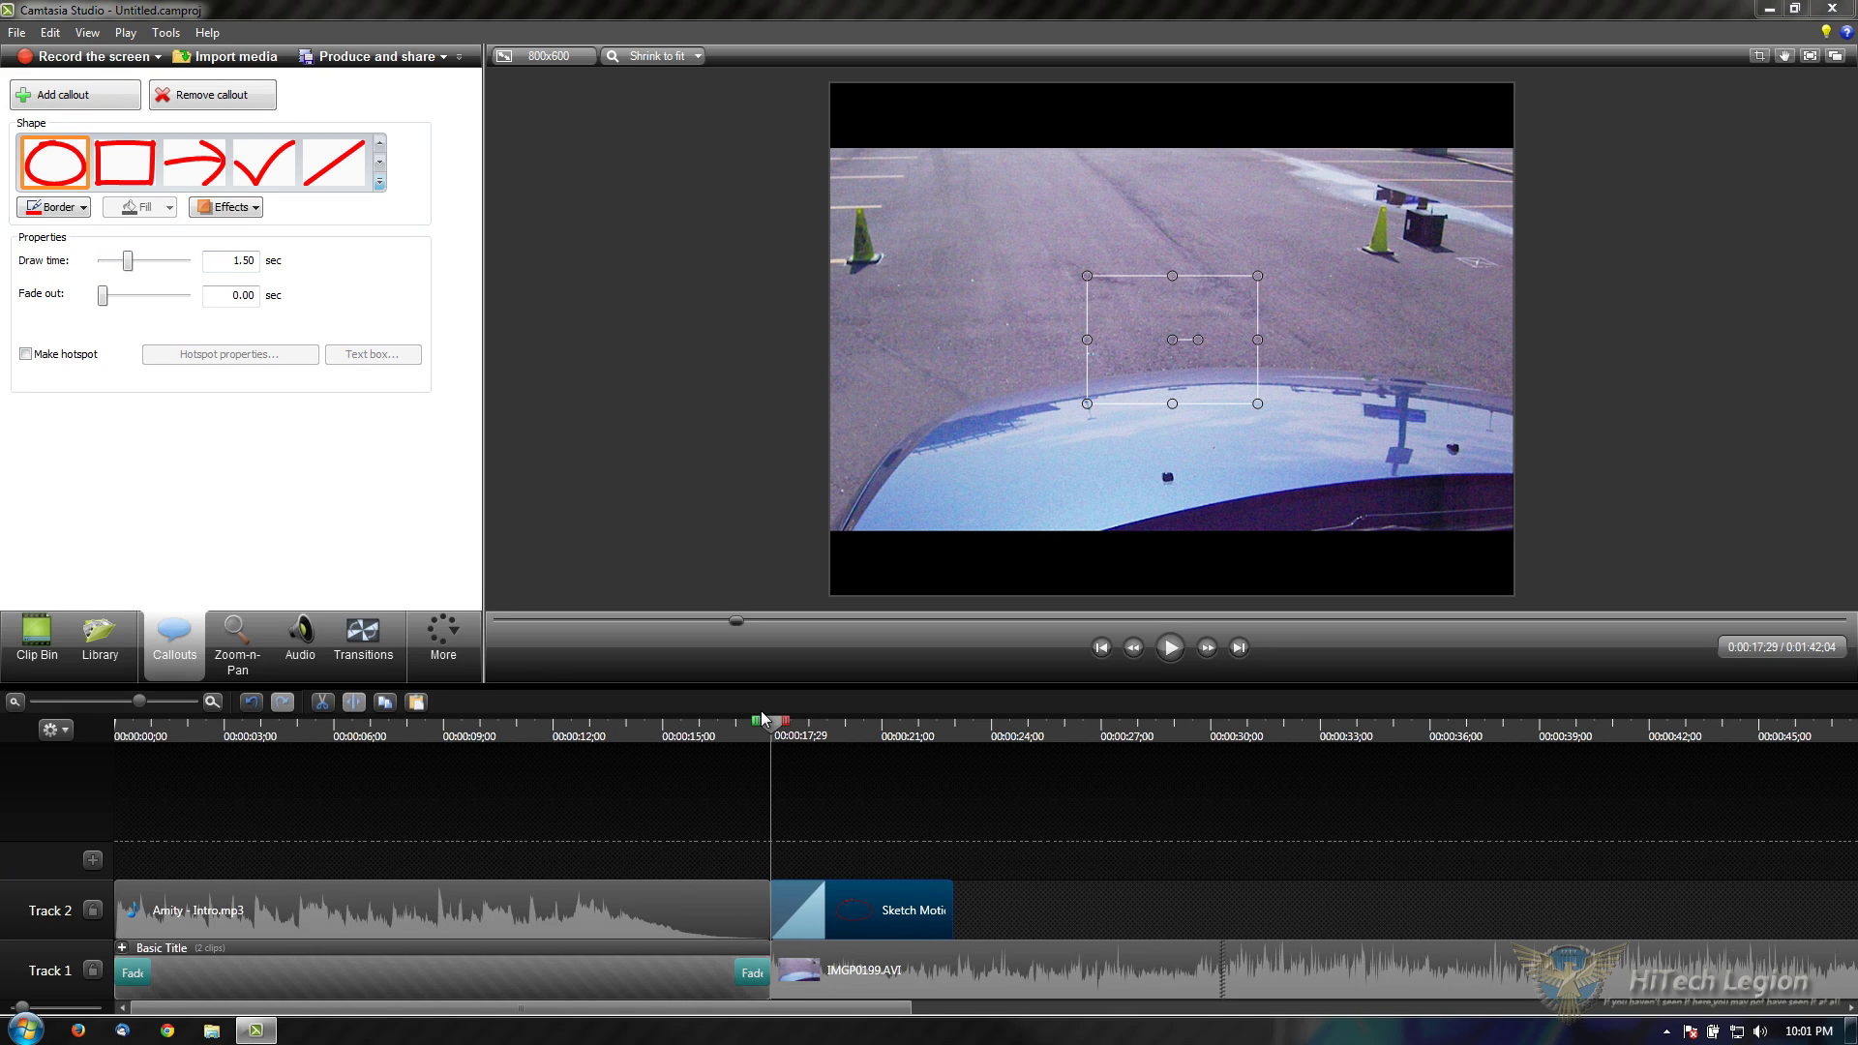
pyautogui.moveTo(774, 732)
pyautogui.mouseDown()
pyautogui.moveTo(816, 738)
pyautogui.moveTo(771, 735)
pyautogui.mouseUp()
# Step: Adjust the start edge of IMGP0199.AVI on Track 1 so the clip starts at 00:00:17;29 and lasts 00:01:27;02
pyautogui.click(856, 970)
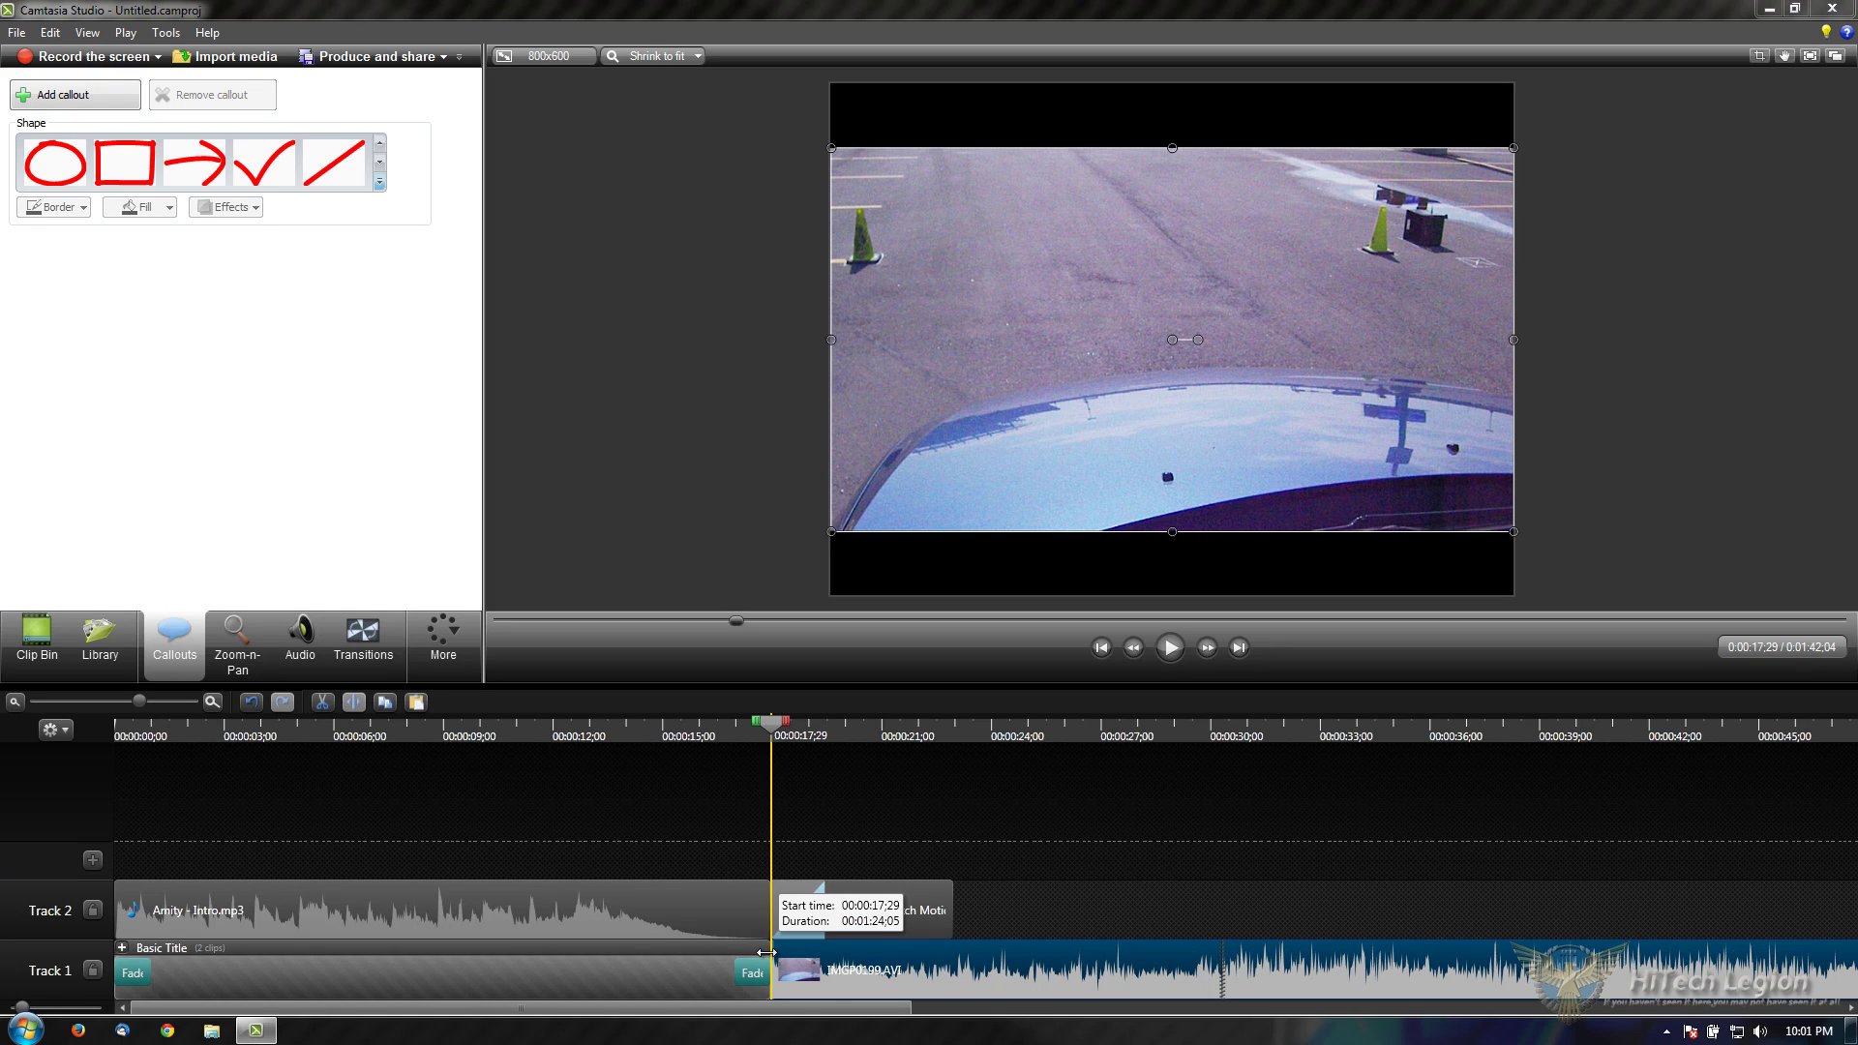
pyautogui.moveTo(771, 952); pyautogui.dragTo(838, 956)
pyautogui.hotkey('ctrl', 'z')
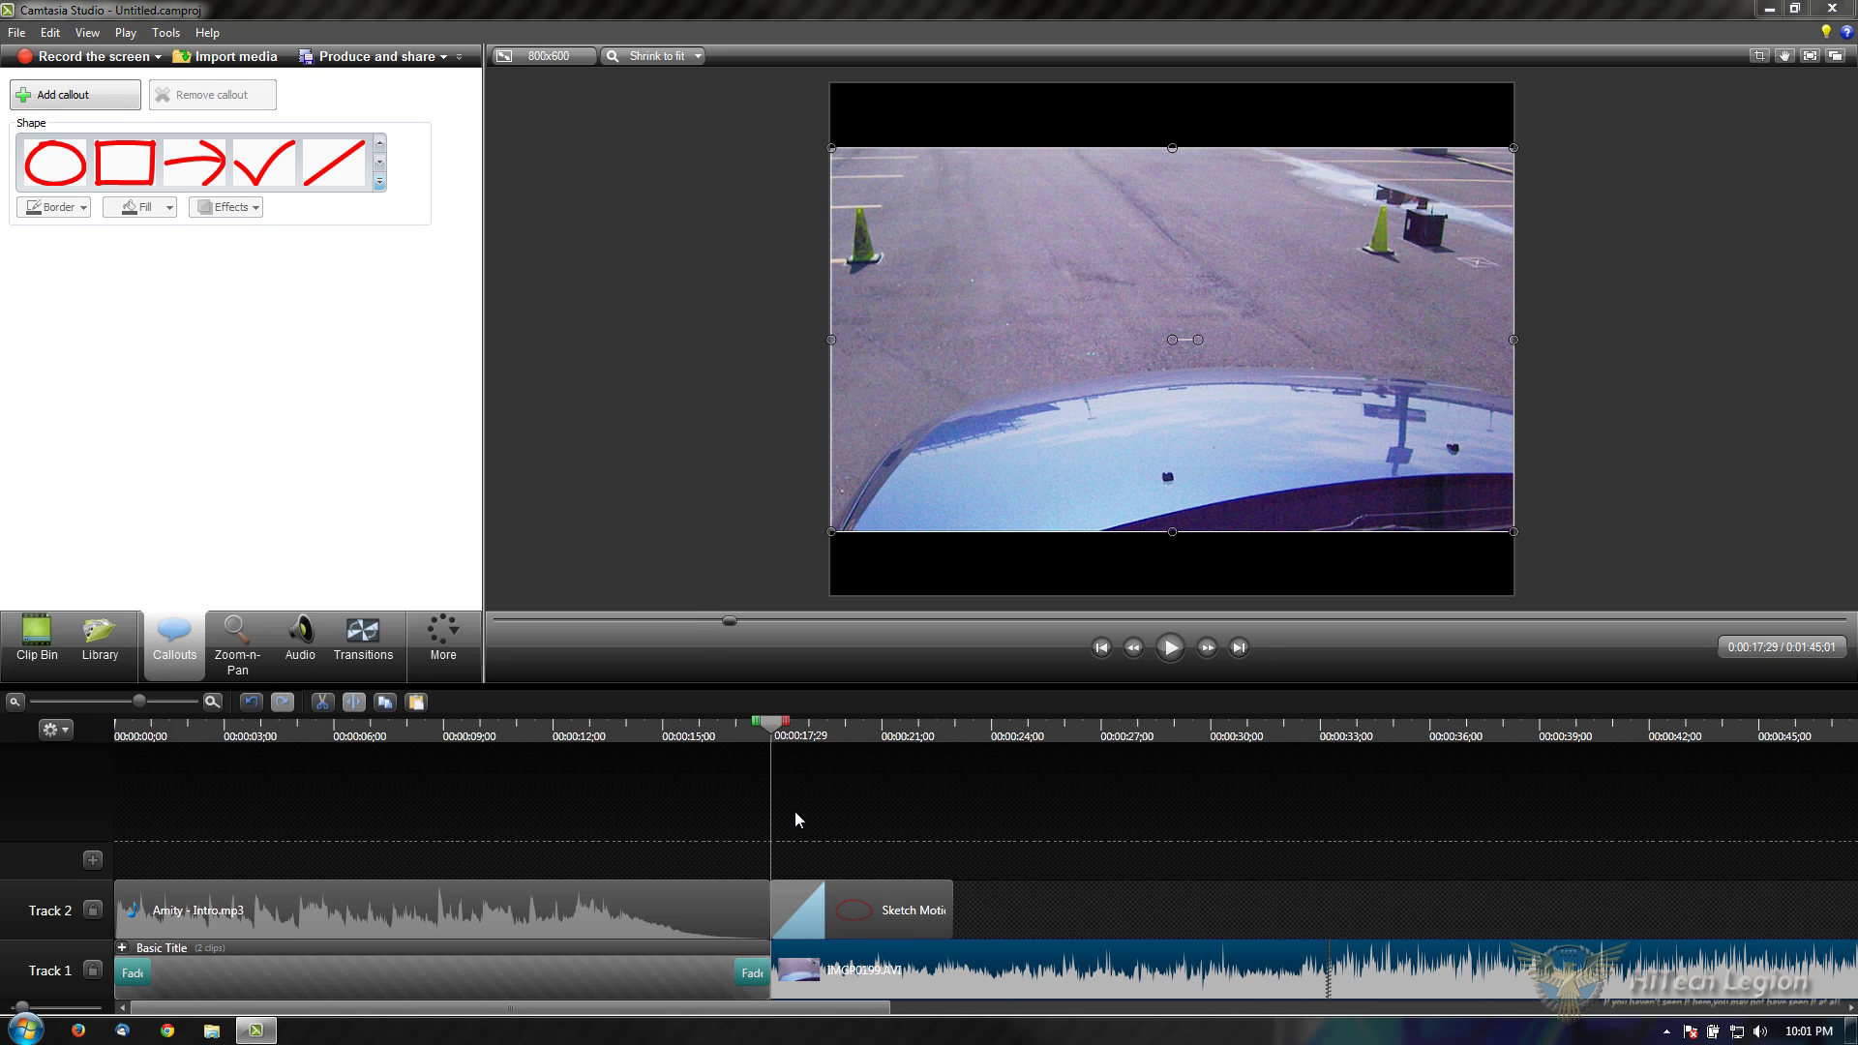
# Step: Move the Sketch Motion oval over the left traffic cone and narrow it to fit around the cone
pyautogui.click(799, 921)
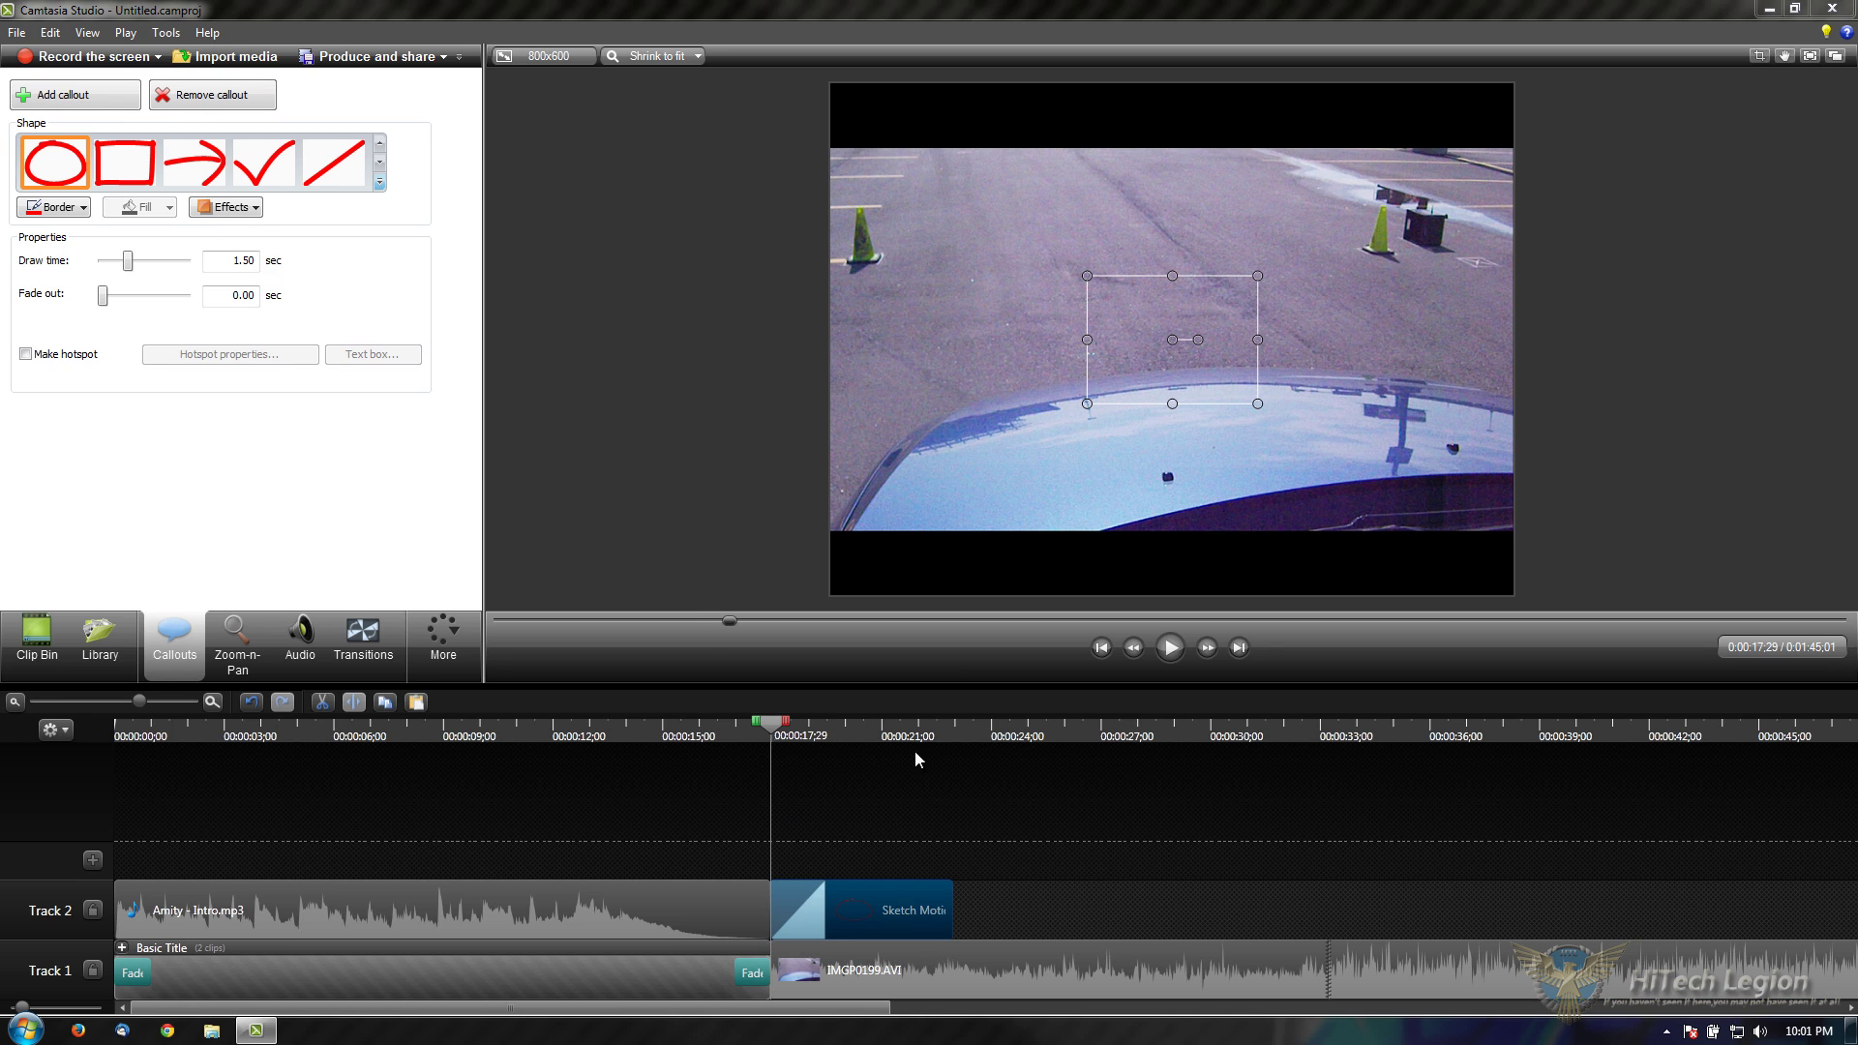
pyautogui.moveTo(1168, 397); pyautogui.dragTo(928, 292)
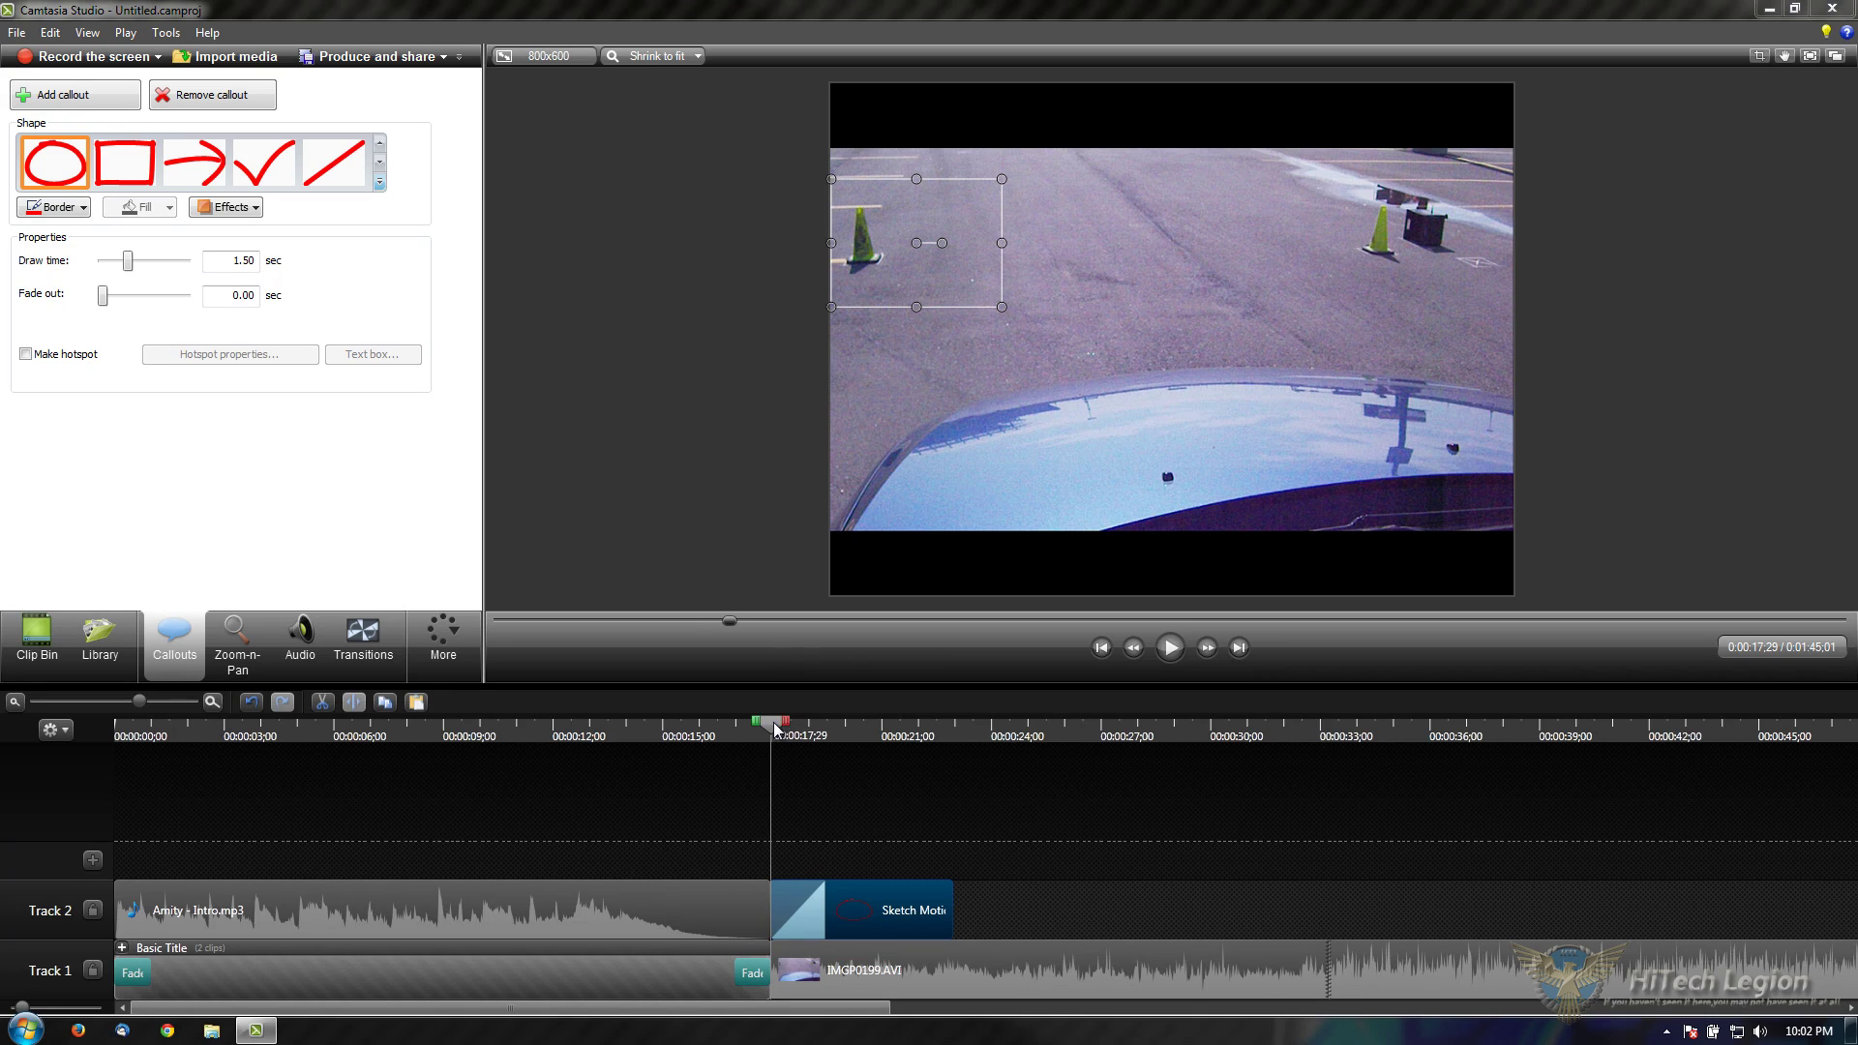
pyautogui.moveTo(776, 727); pyautogui.dragTo(822, 717)
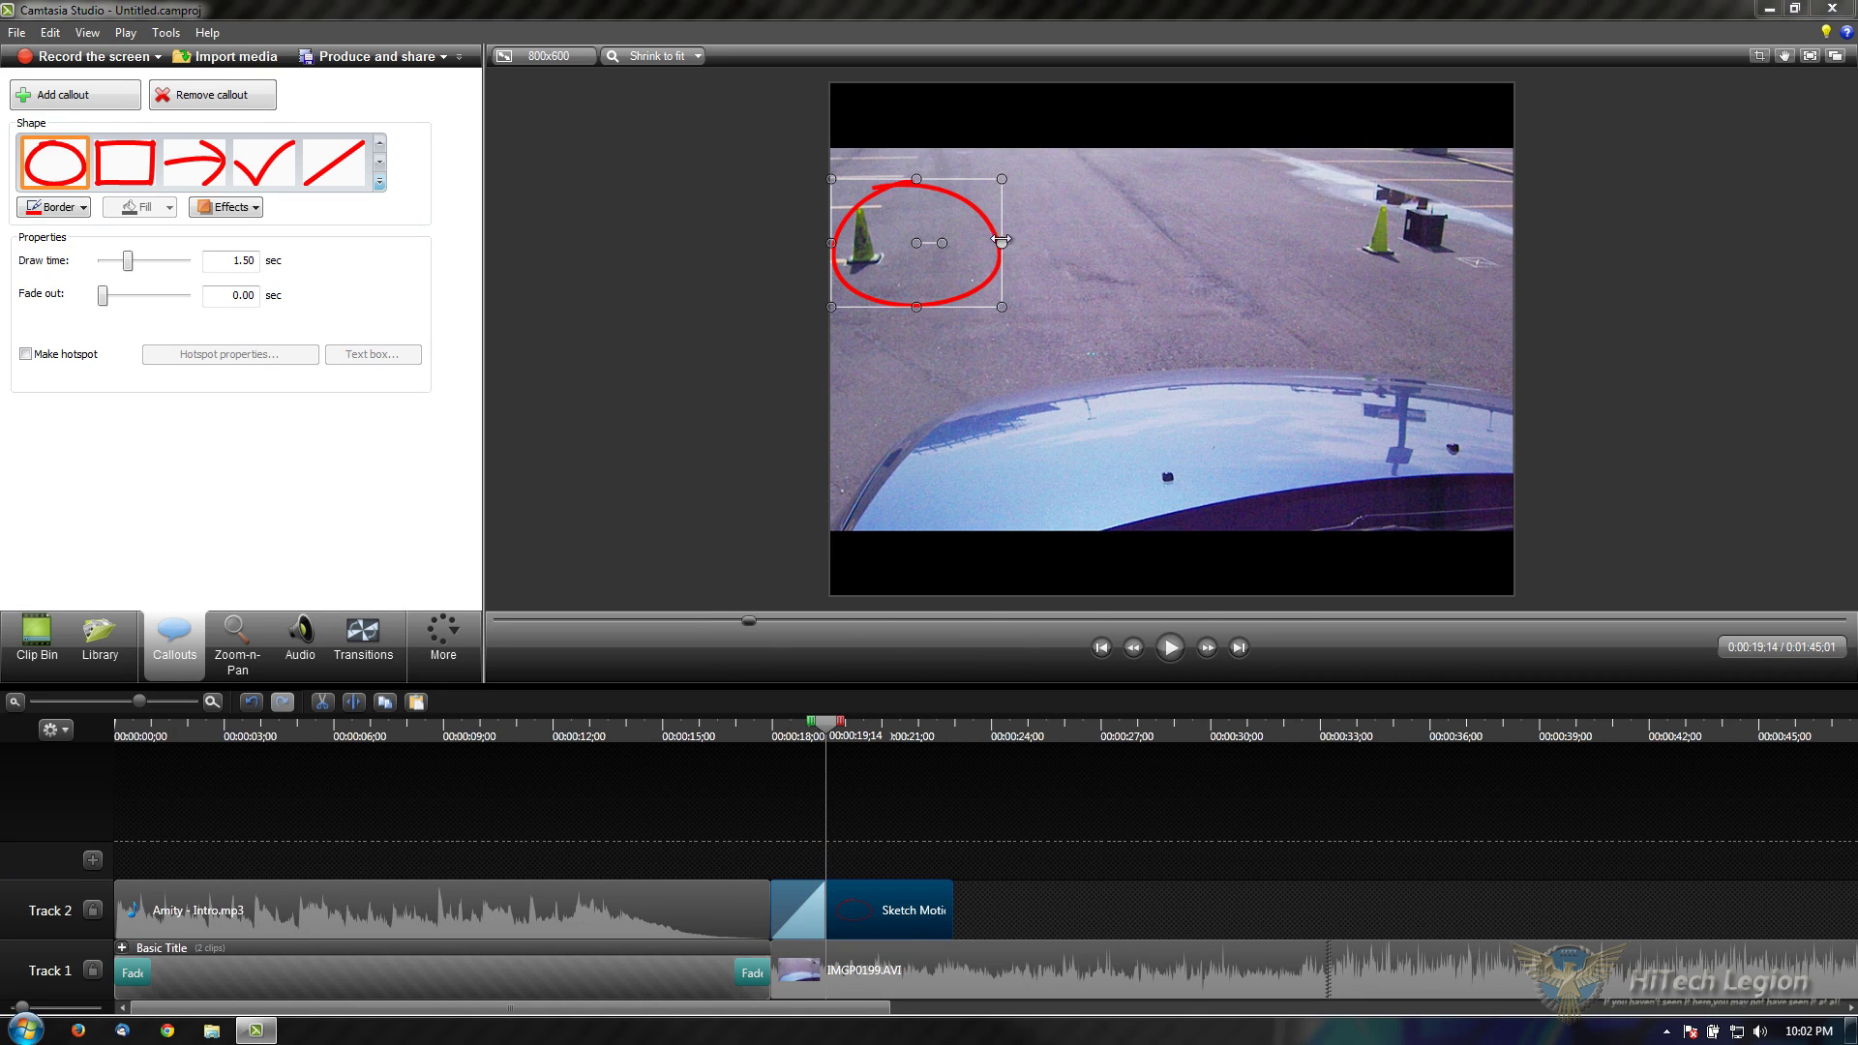
pyautogui.moveTo(997, 244); pyautogui.dragTo(913, 245)
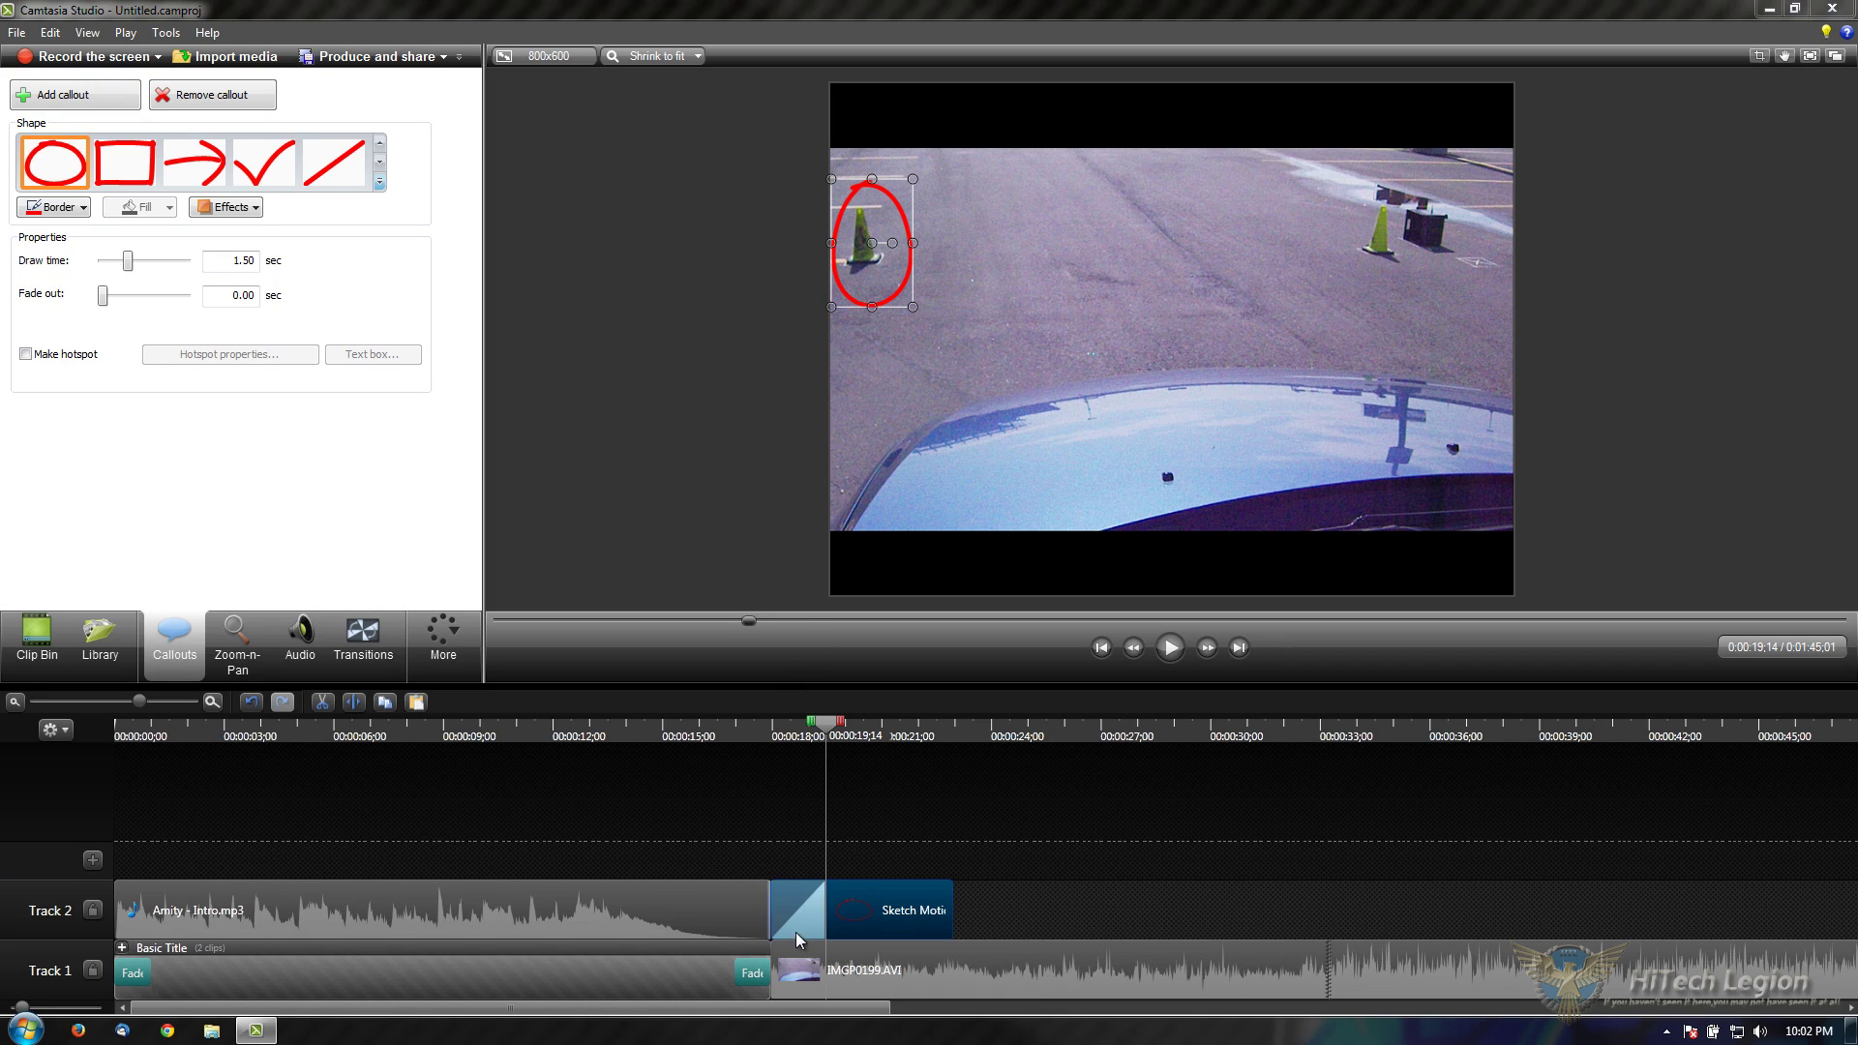
pyautogui.moveTo(826, 723); pyautogui.dragTo(808, 728)
# Step: Change the oval to the gray keystroke callout and try the keystrokes A, Backspace, Ctrl+T and Ctrl+C as its text
pyautogui.click(381, 184)
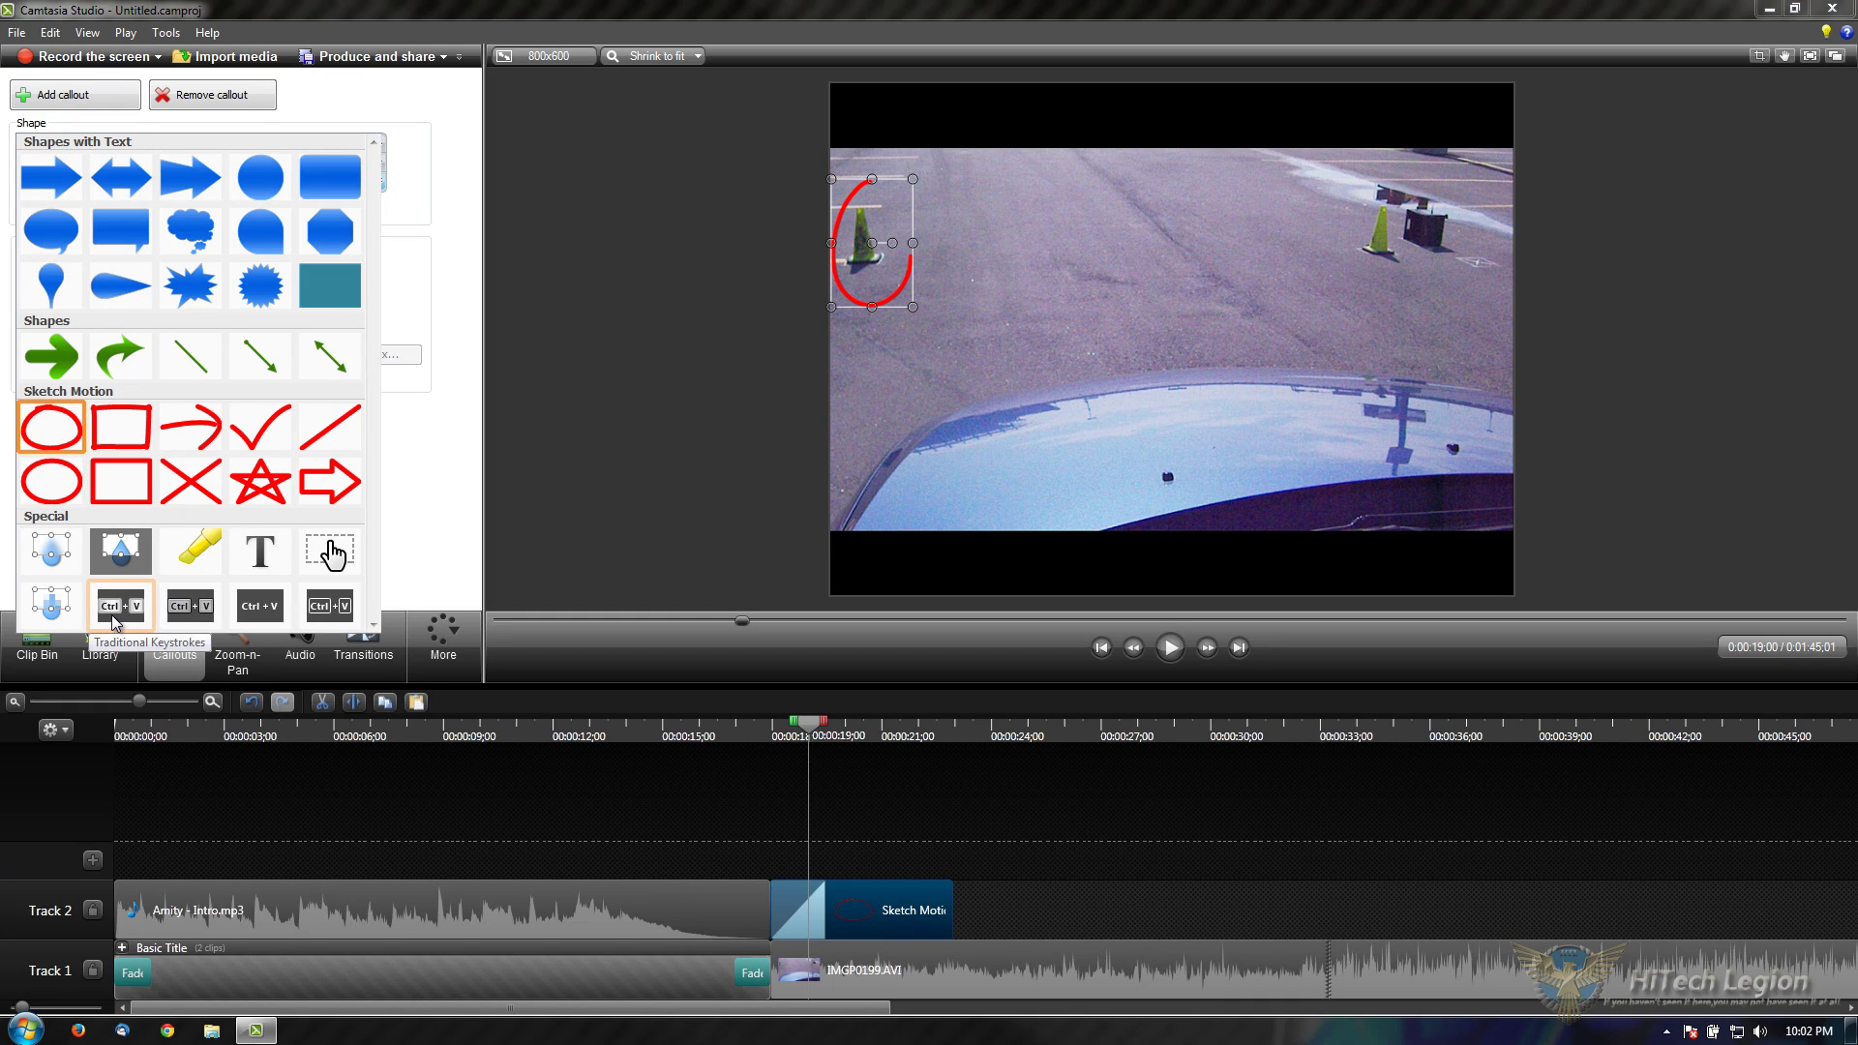
pyautogui.click(179, 617)
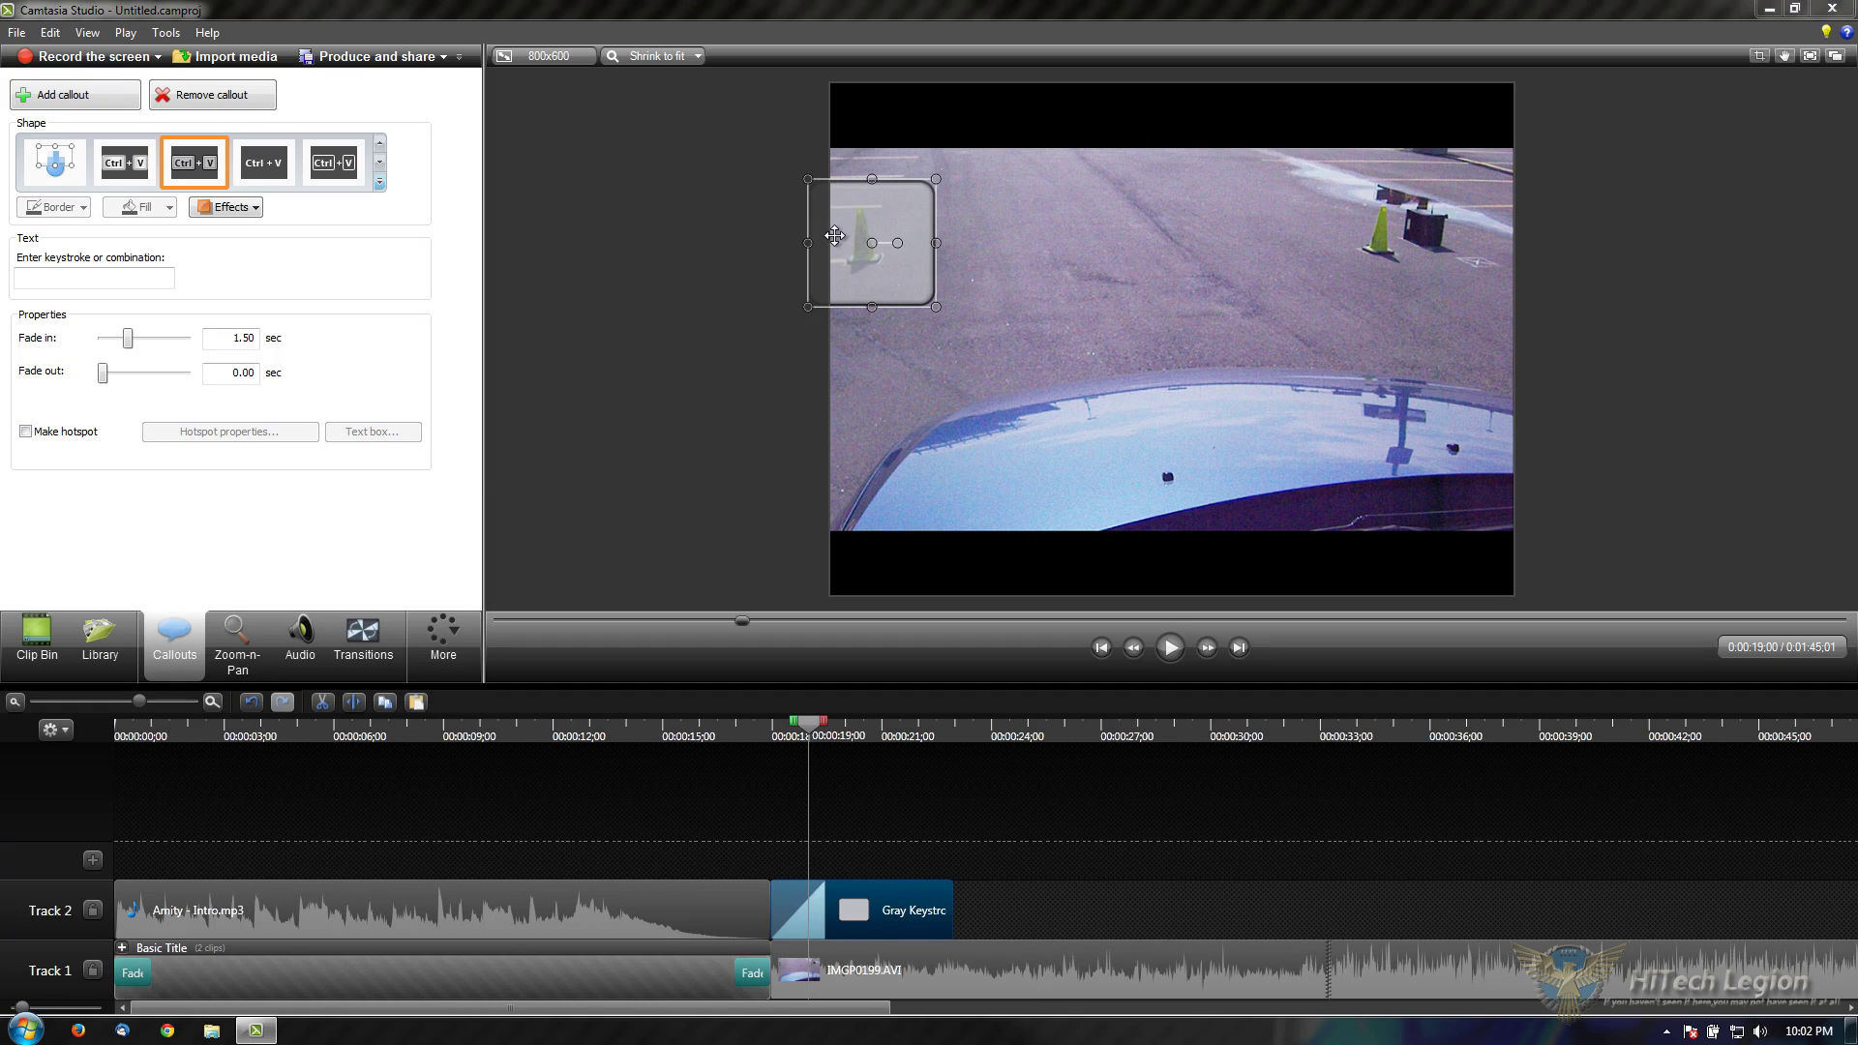
pyautogui.click(141, 280)
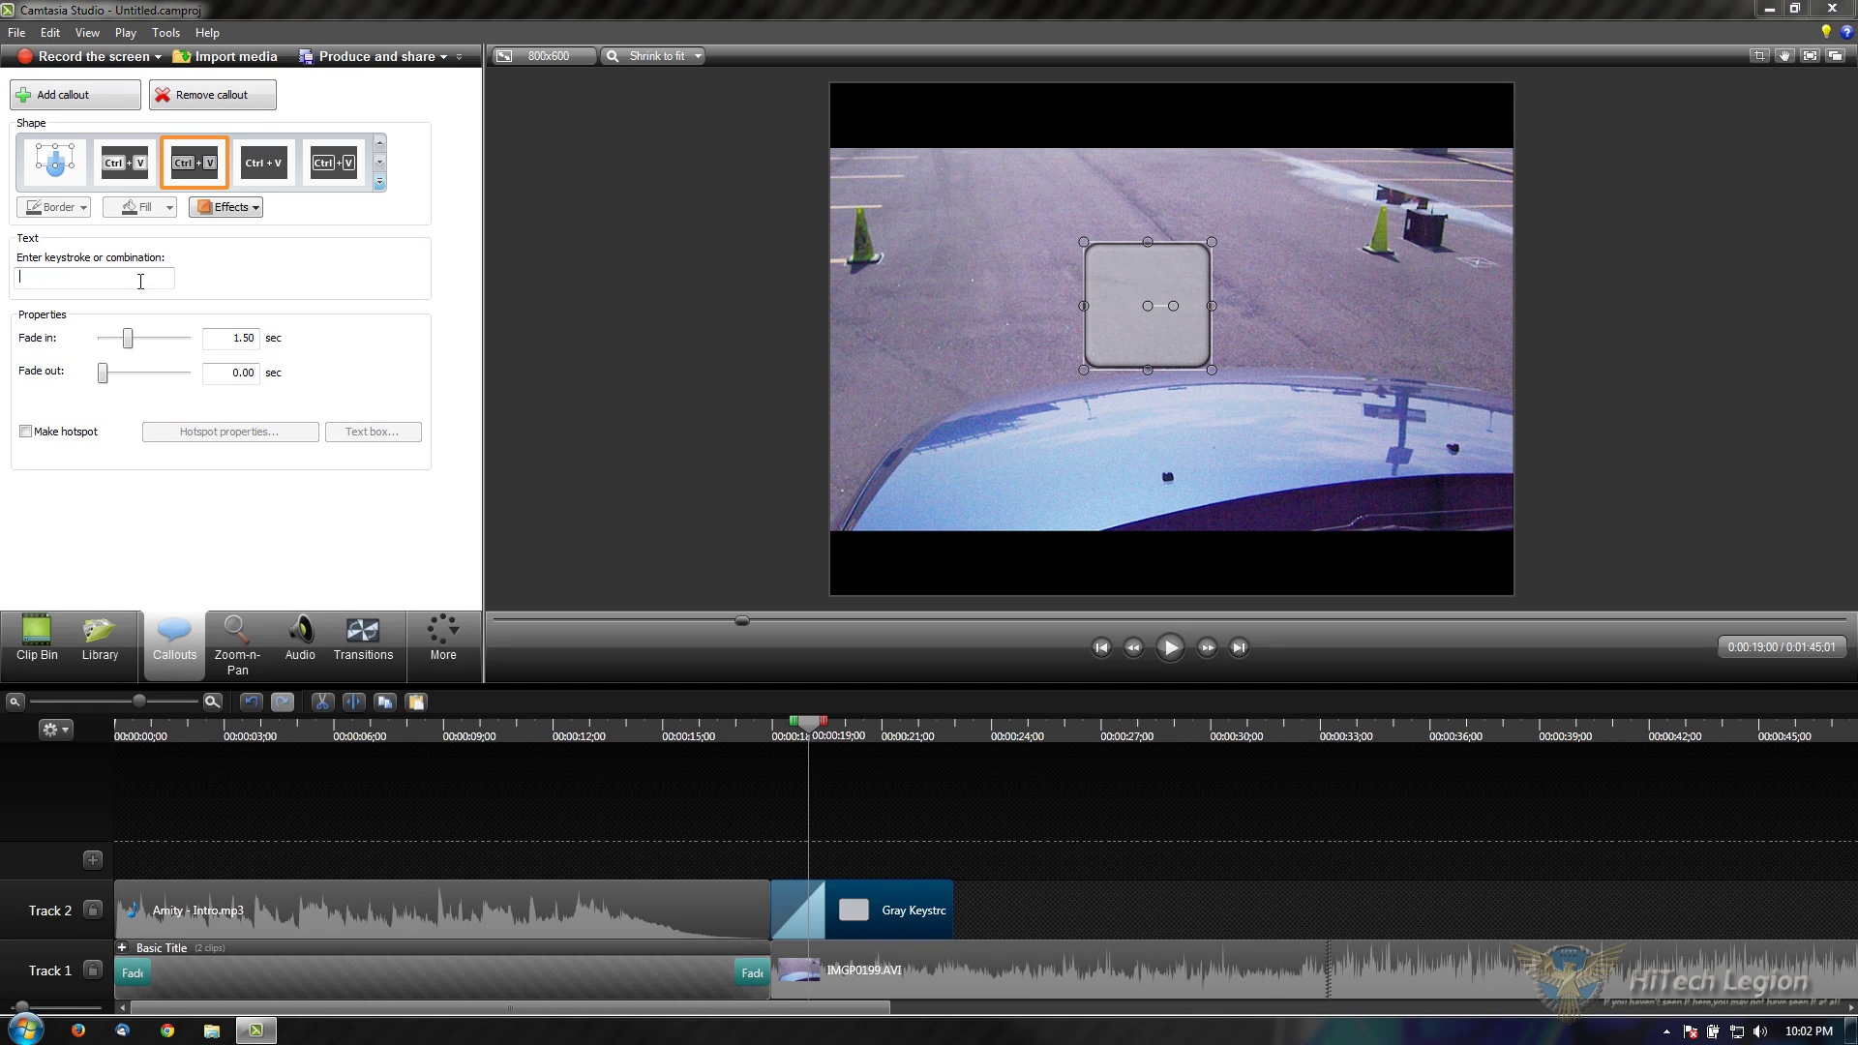
pyautogui.press('a')
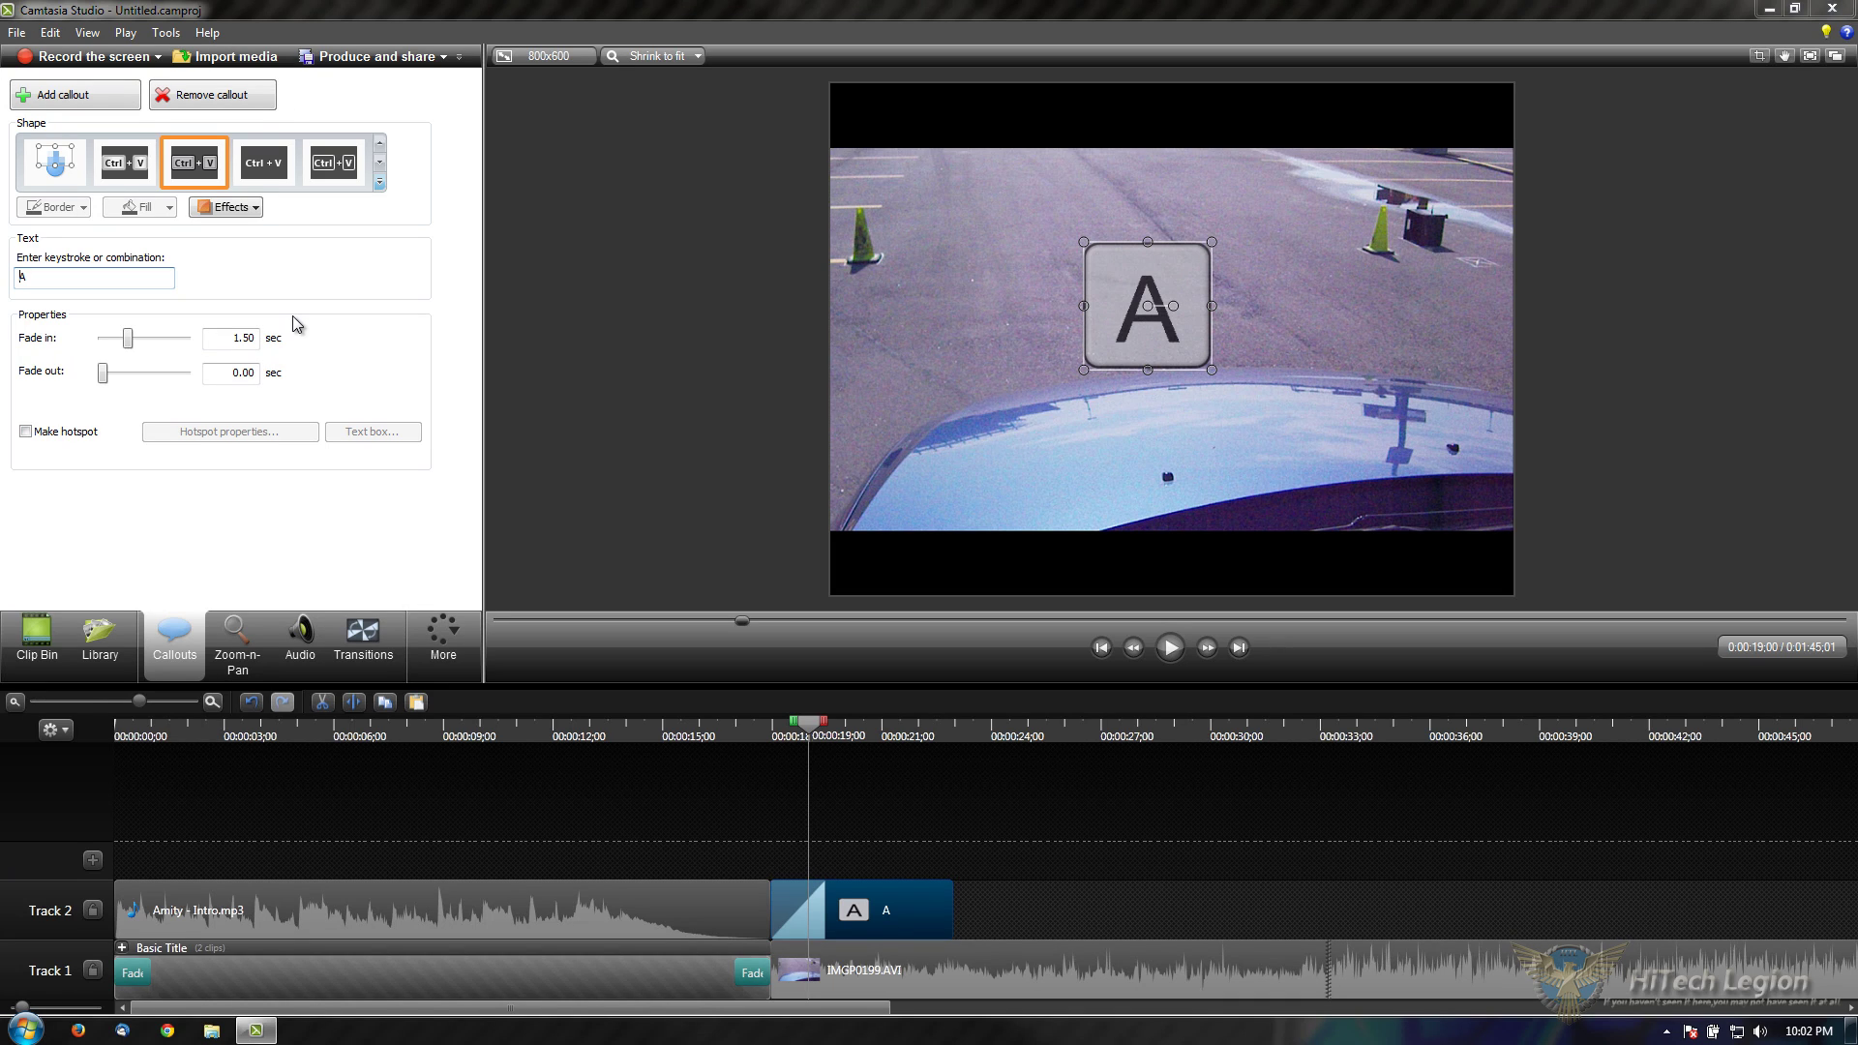
pyautogui.press('BackSpace')
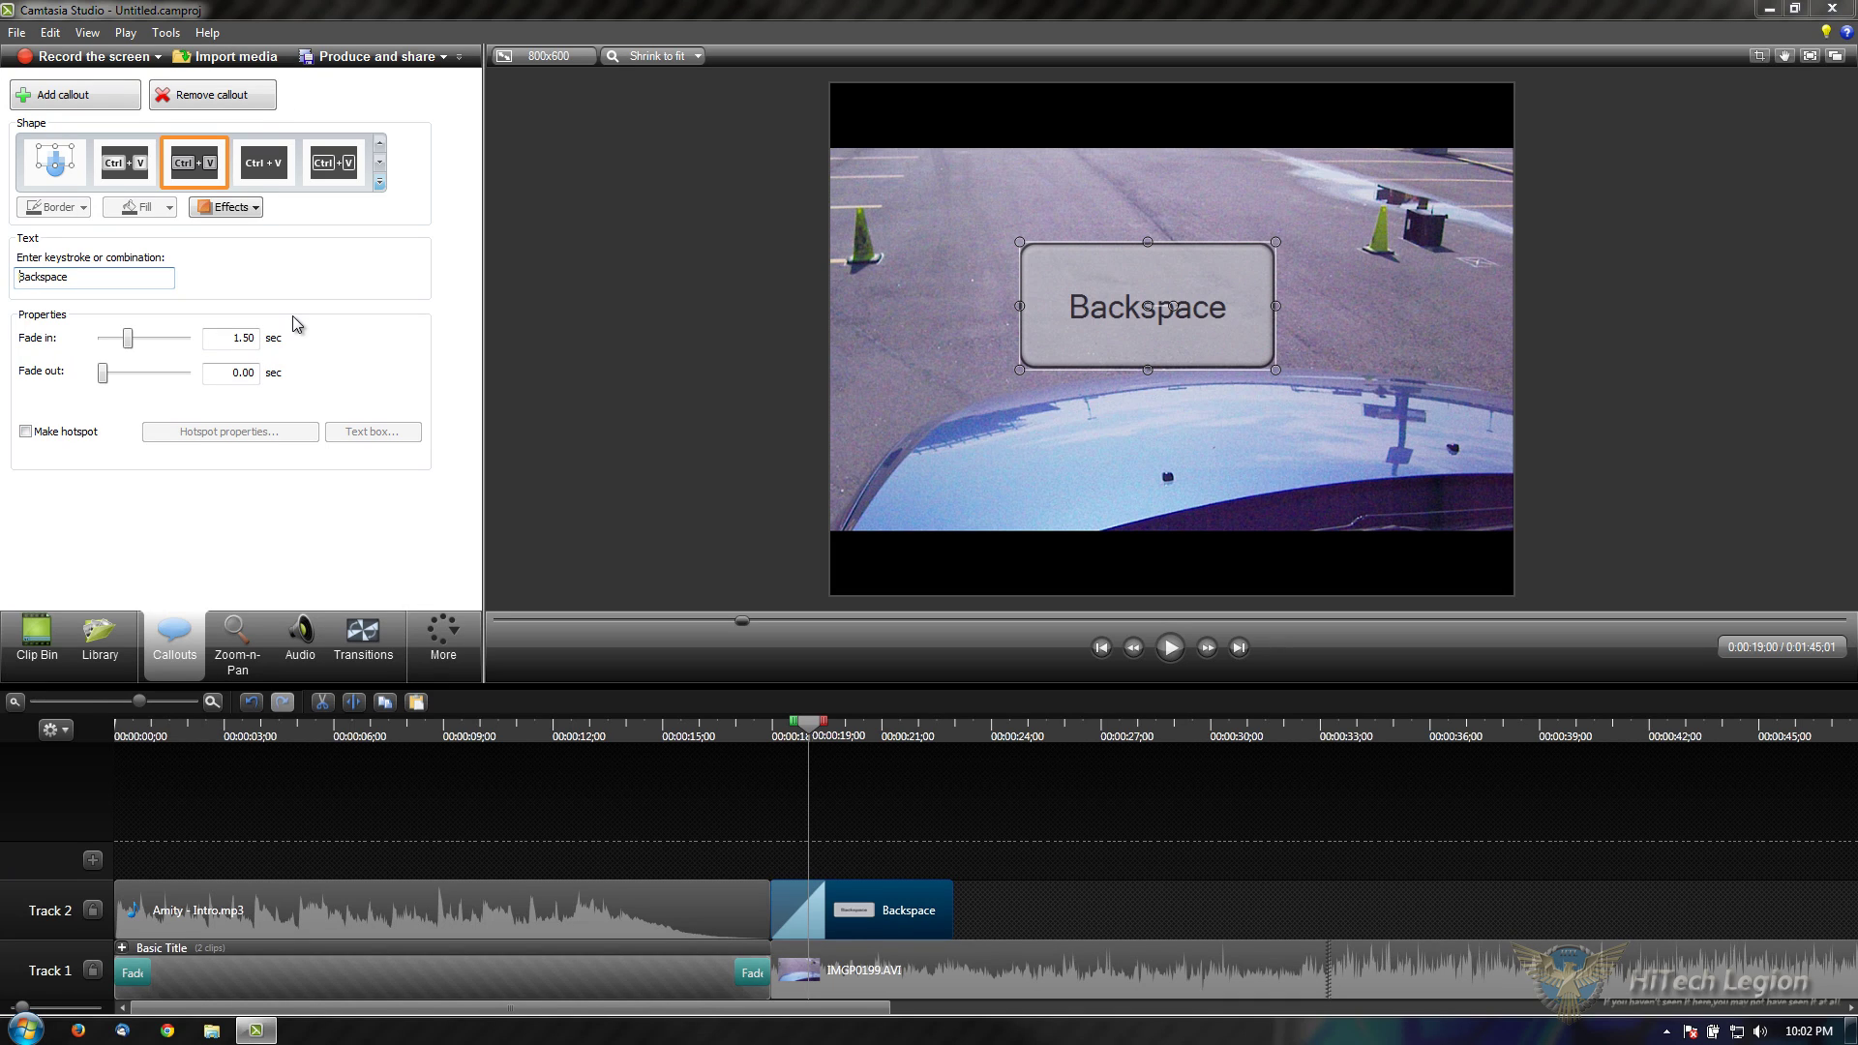
pyautogui.press('ctrl')
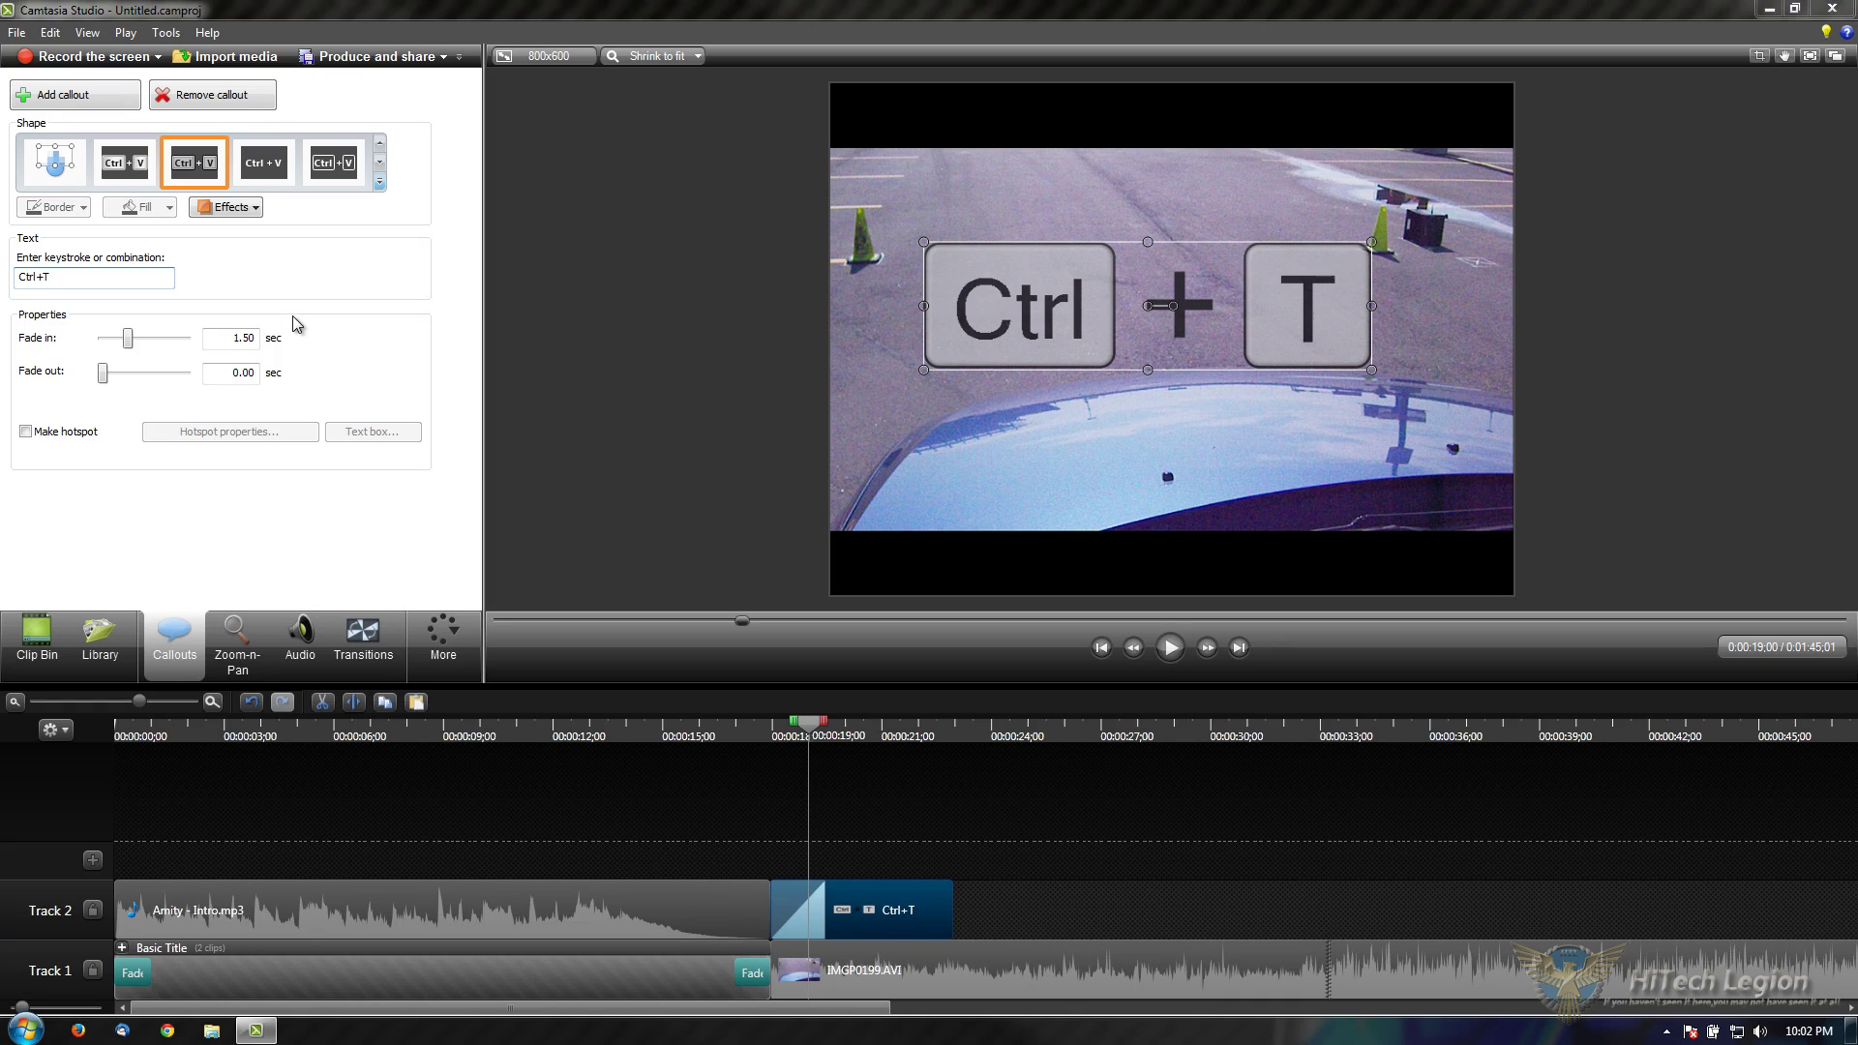
pyautogui.hotkey('ctrl', 'c')
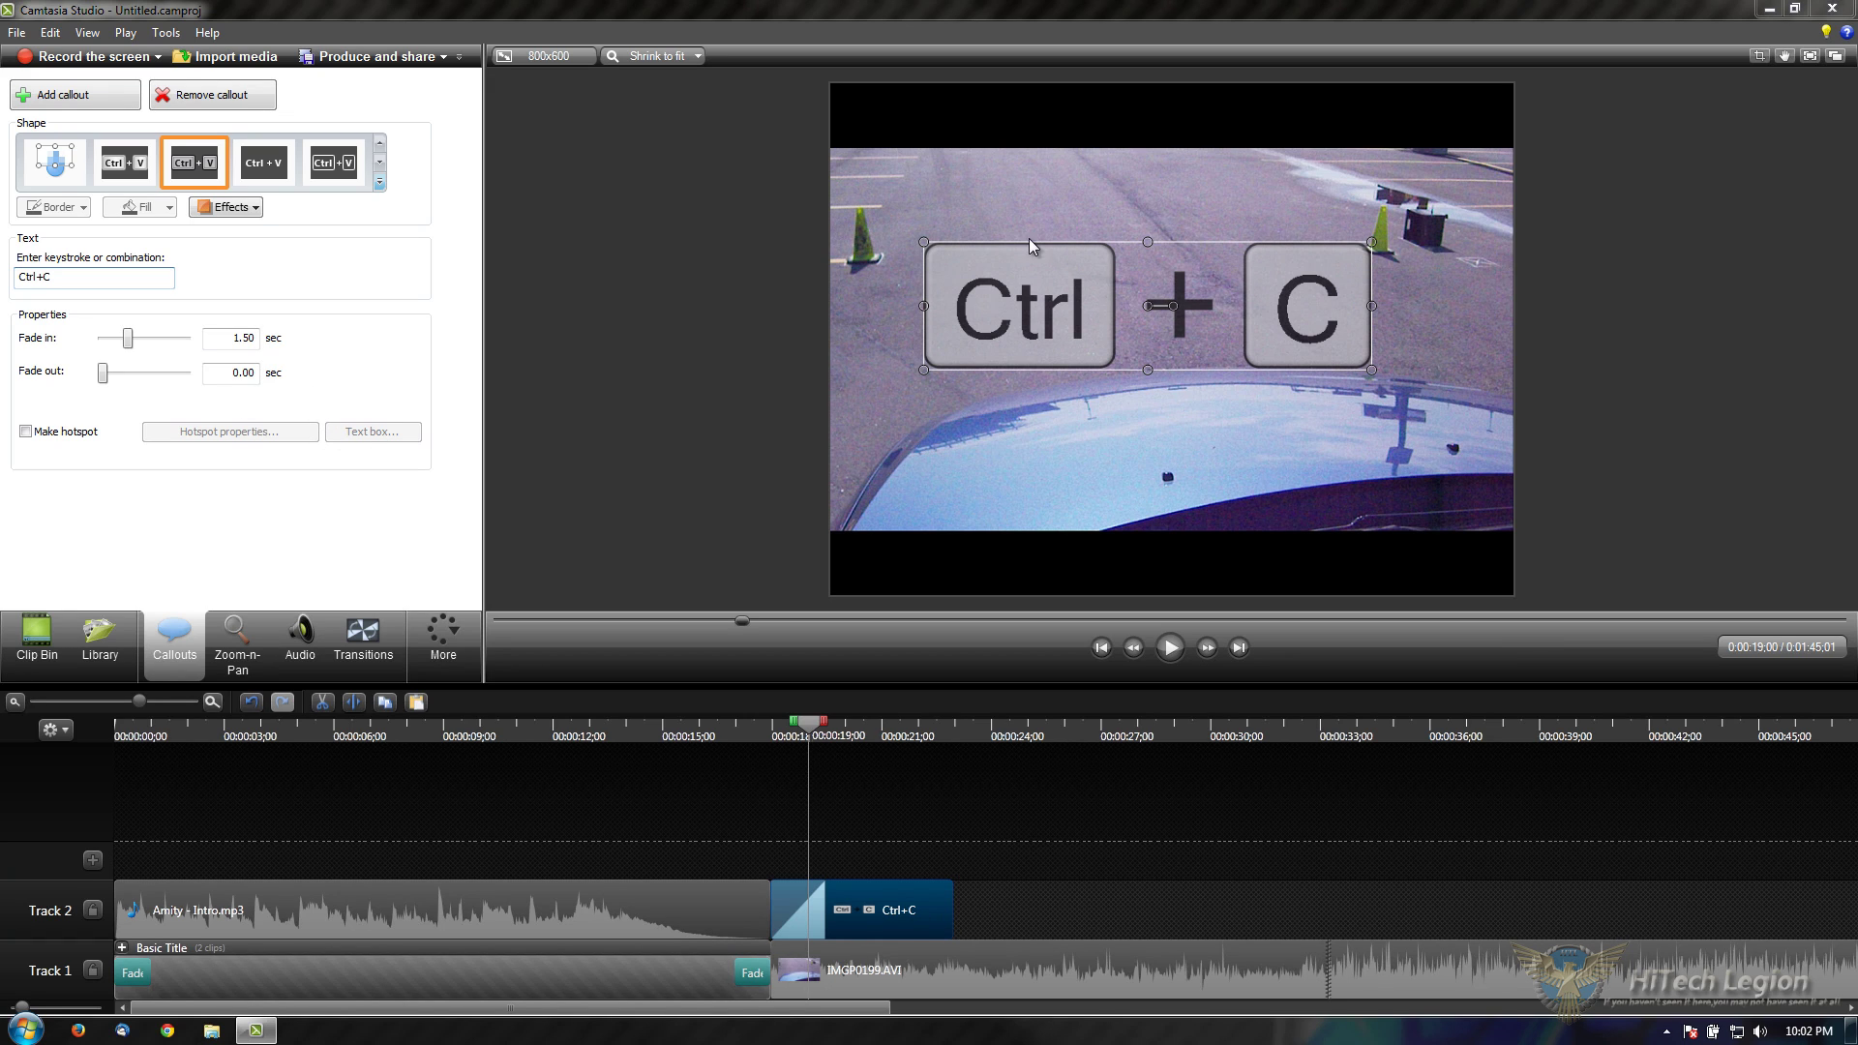
# Step: Move the Ctrl+C keystroke callout down over the car hood, delete it and undo the deletion
pyautogui.moveTo(1037, 241); pyautogui.dragTo(1038, 352)
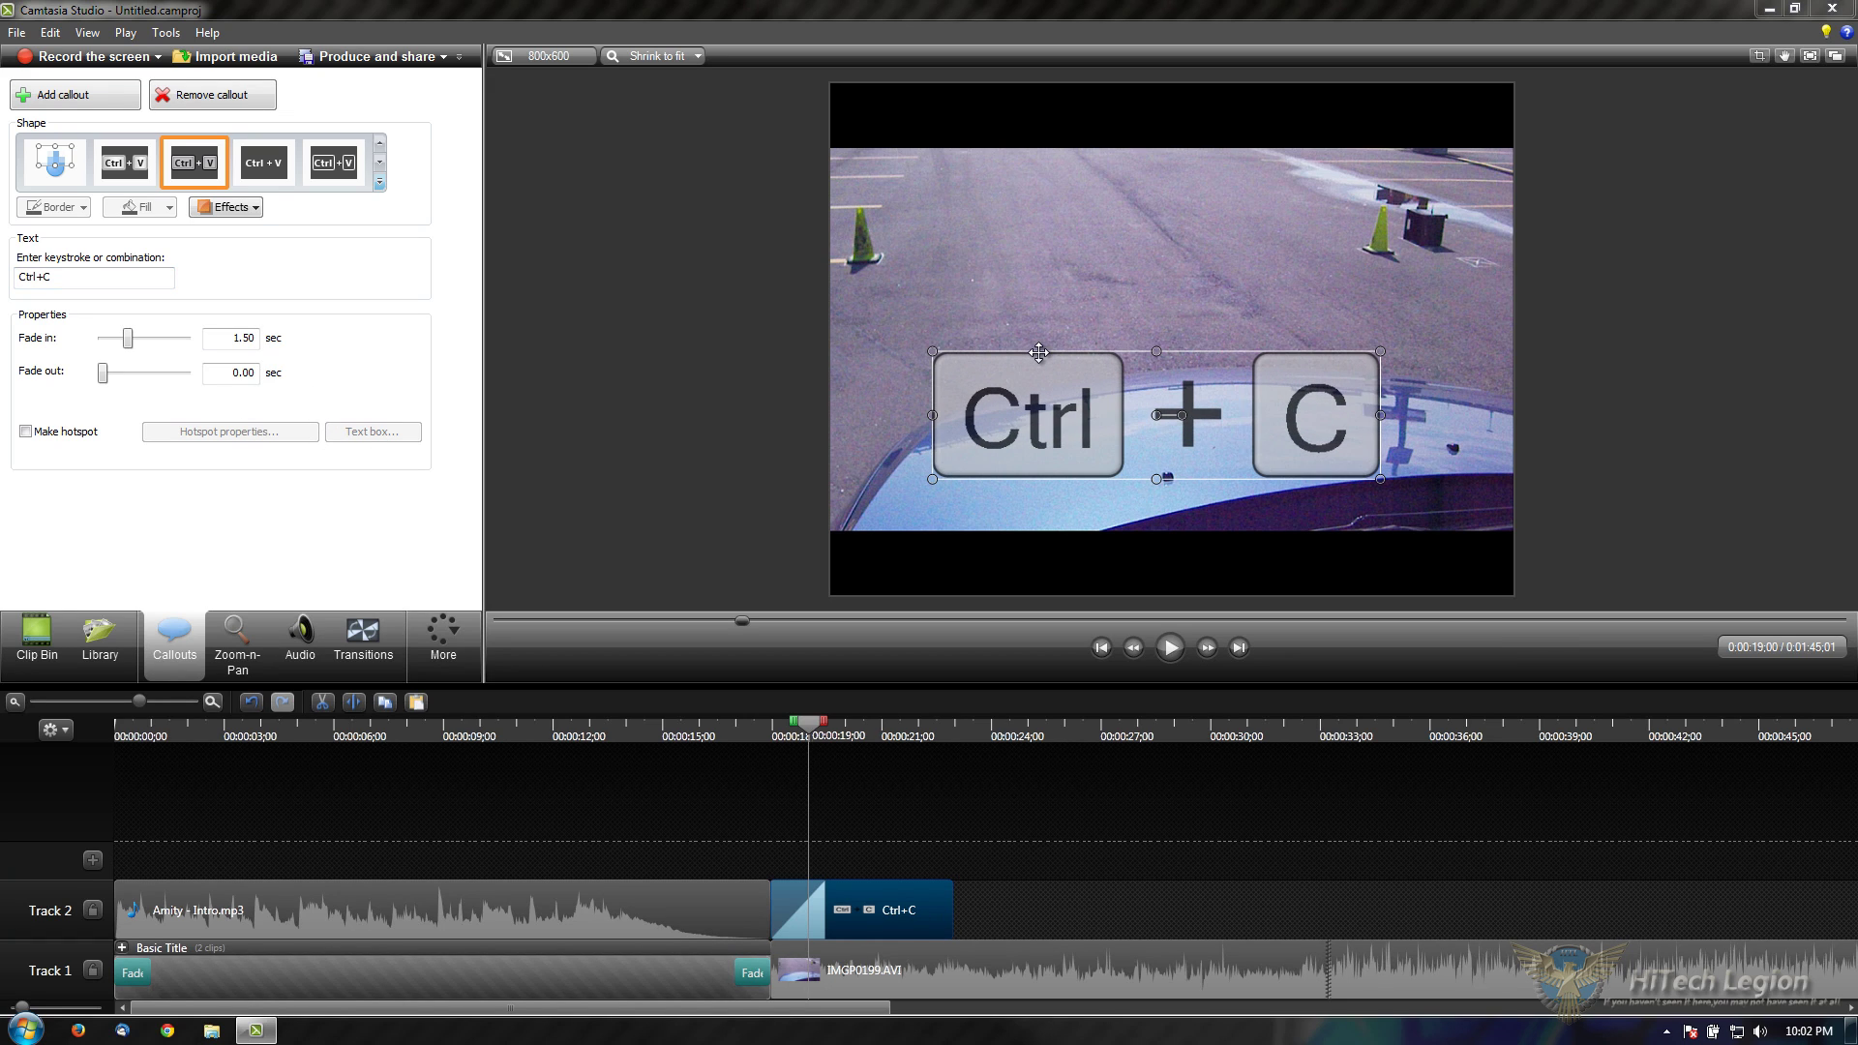
pyautogui.press('Delete')
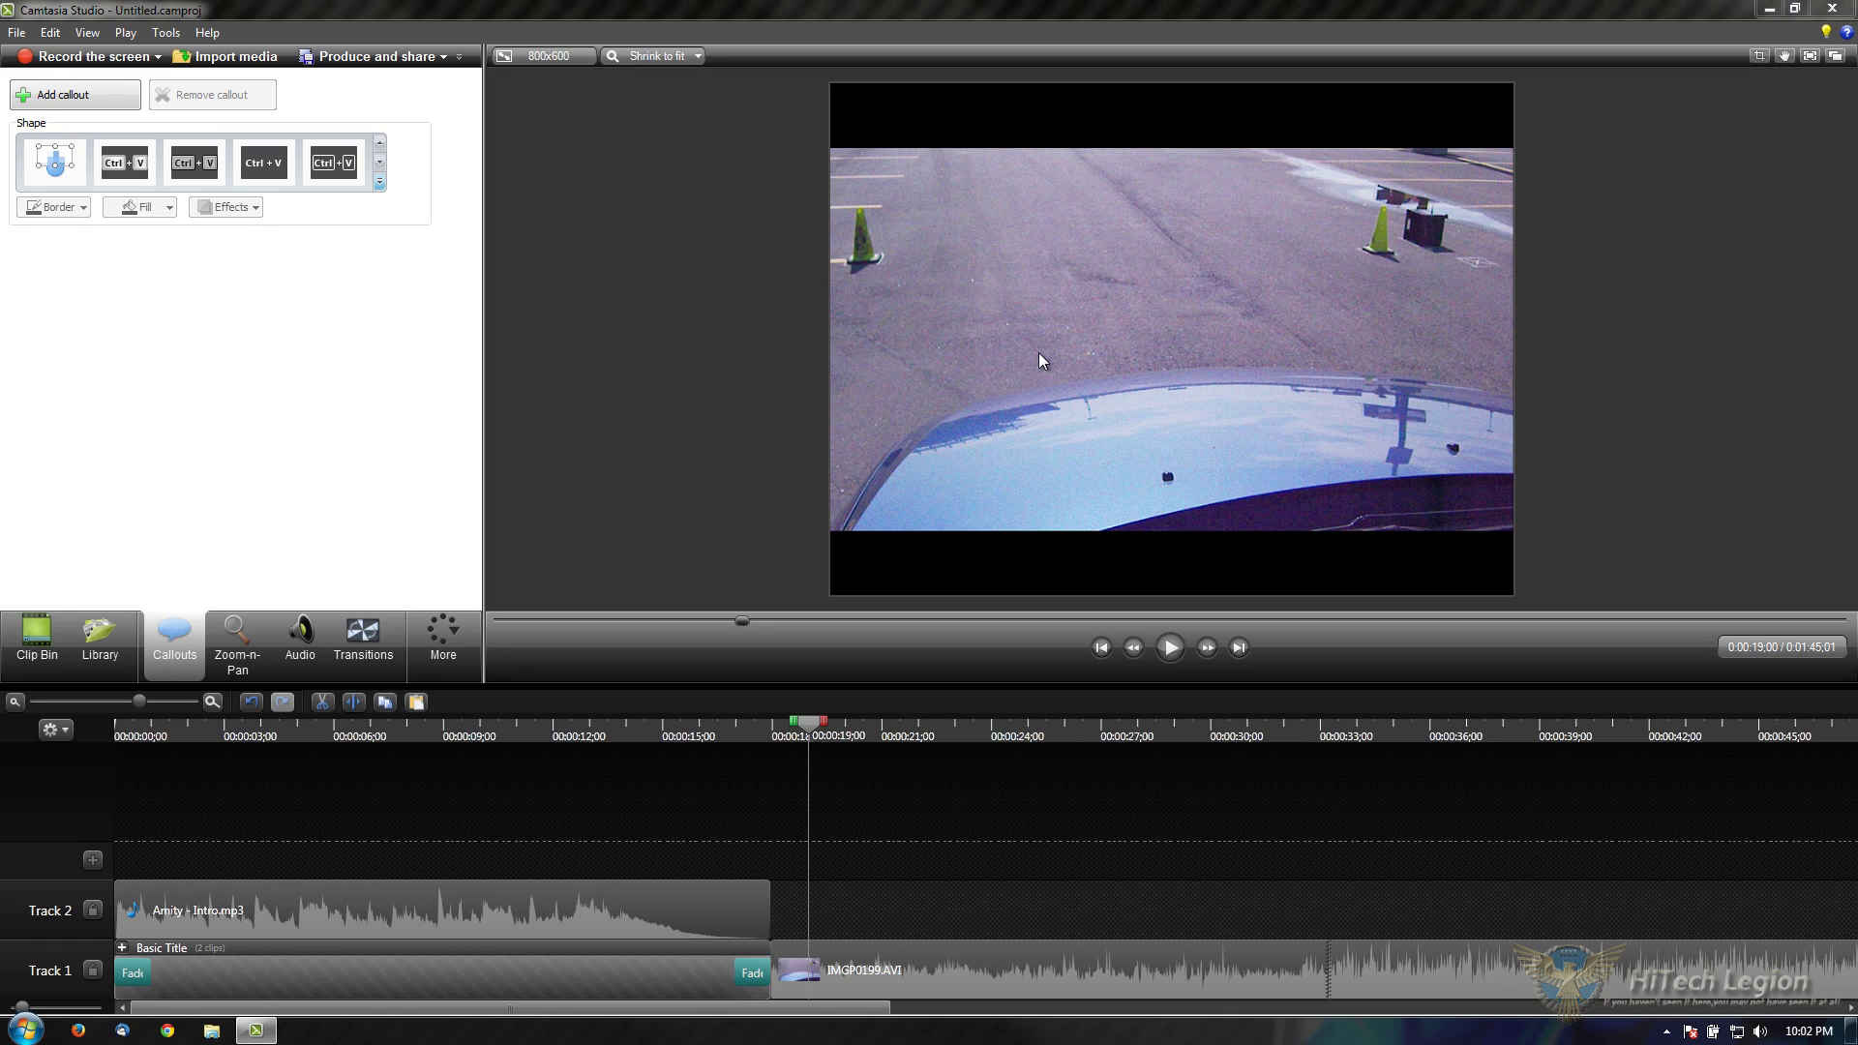
pyautogui.hotkey('ctrl', 'z')
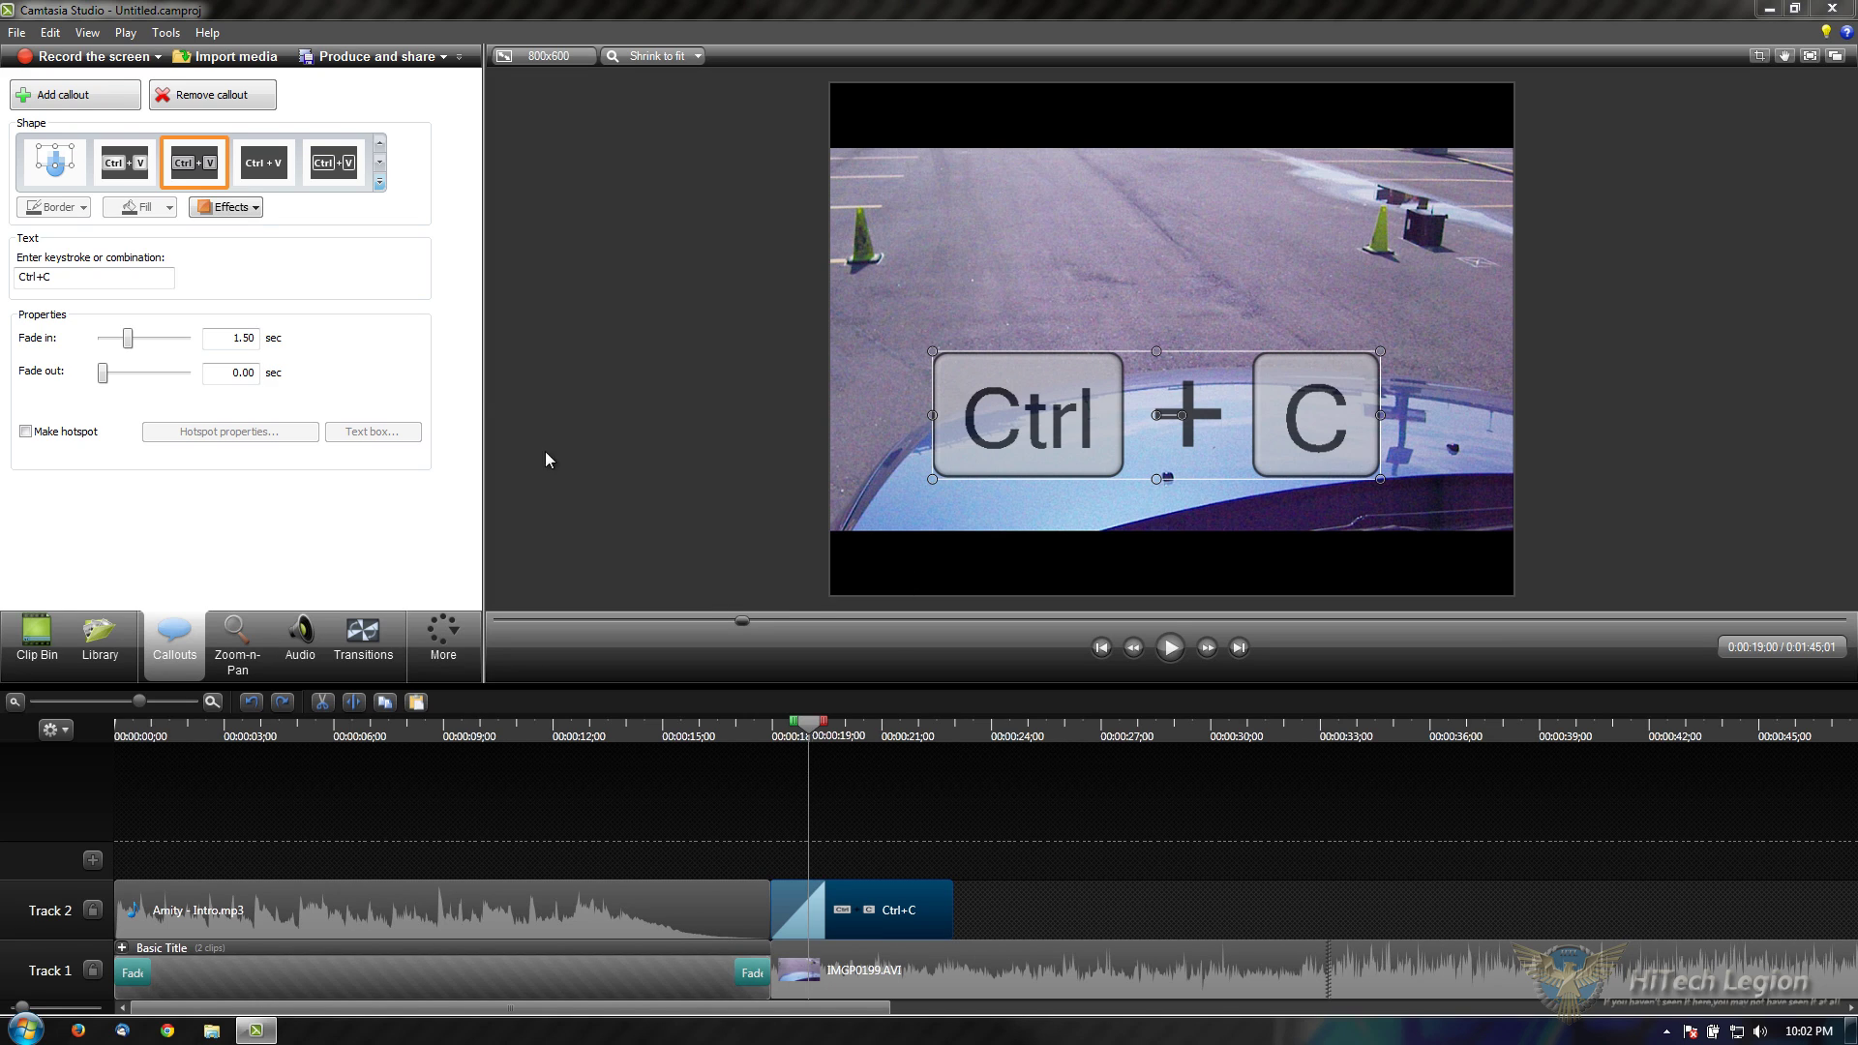
# Step: Change the callout back to the Sketch Motion oval and fit it as a narrow oval around the left traffic cone
pyautogui.click(379, 182)
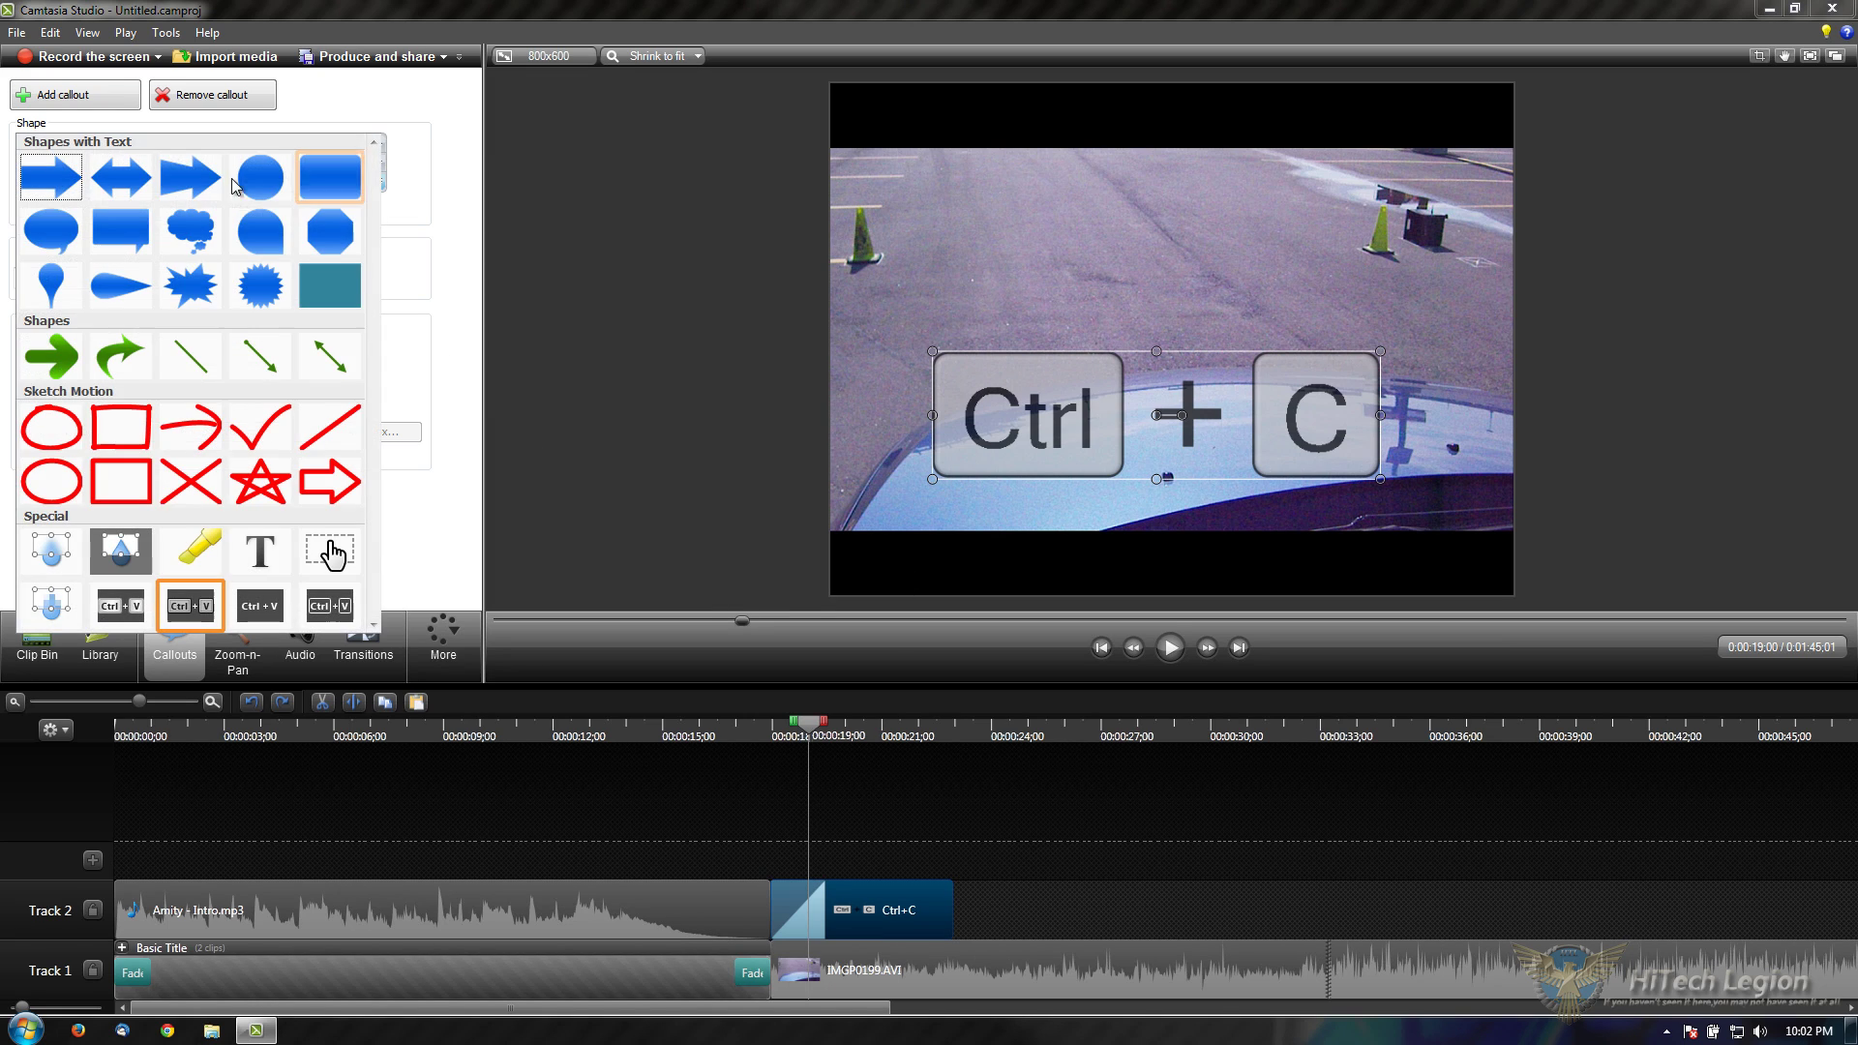
pyautogui.click(69, 452)
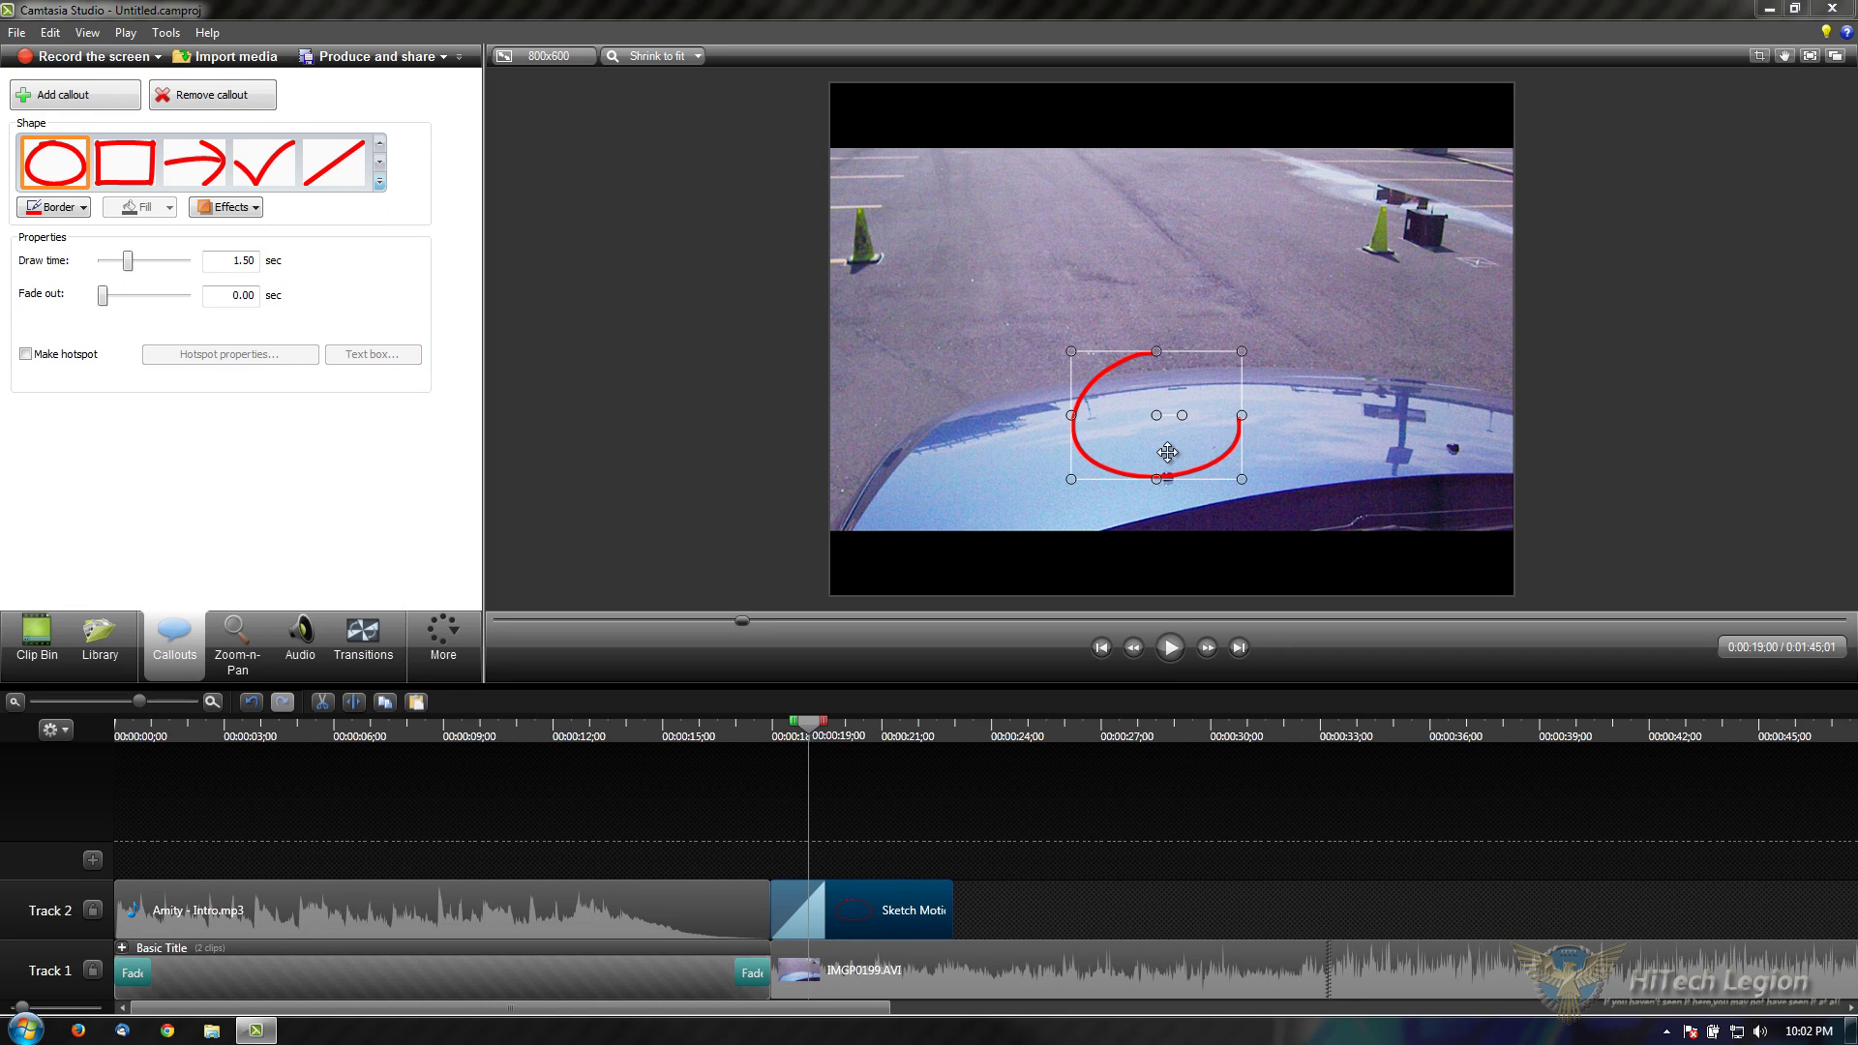
pyautogui.moveTo(1161, 445)
pyautogui.mouseDown()
pyautogui.moveTo(985, 308)
pyautogui.moveTo(927, 288)
pyautogui.moveTo(939, 237)
pyautogui.moveTo(905, 237)
pyautogui.mouseUp()
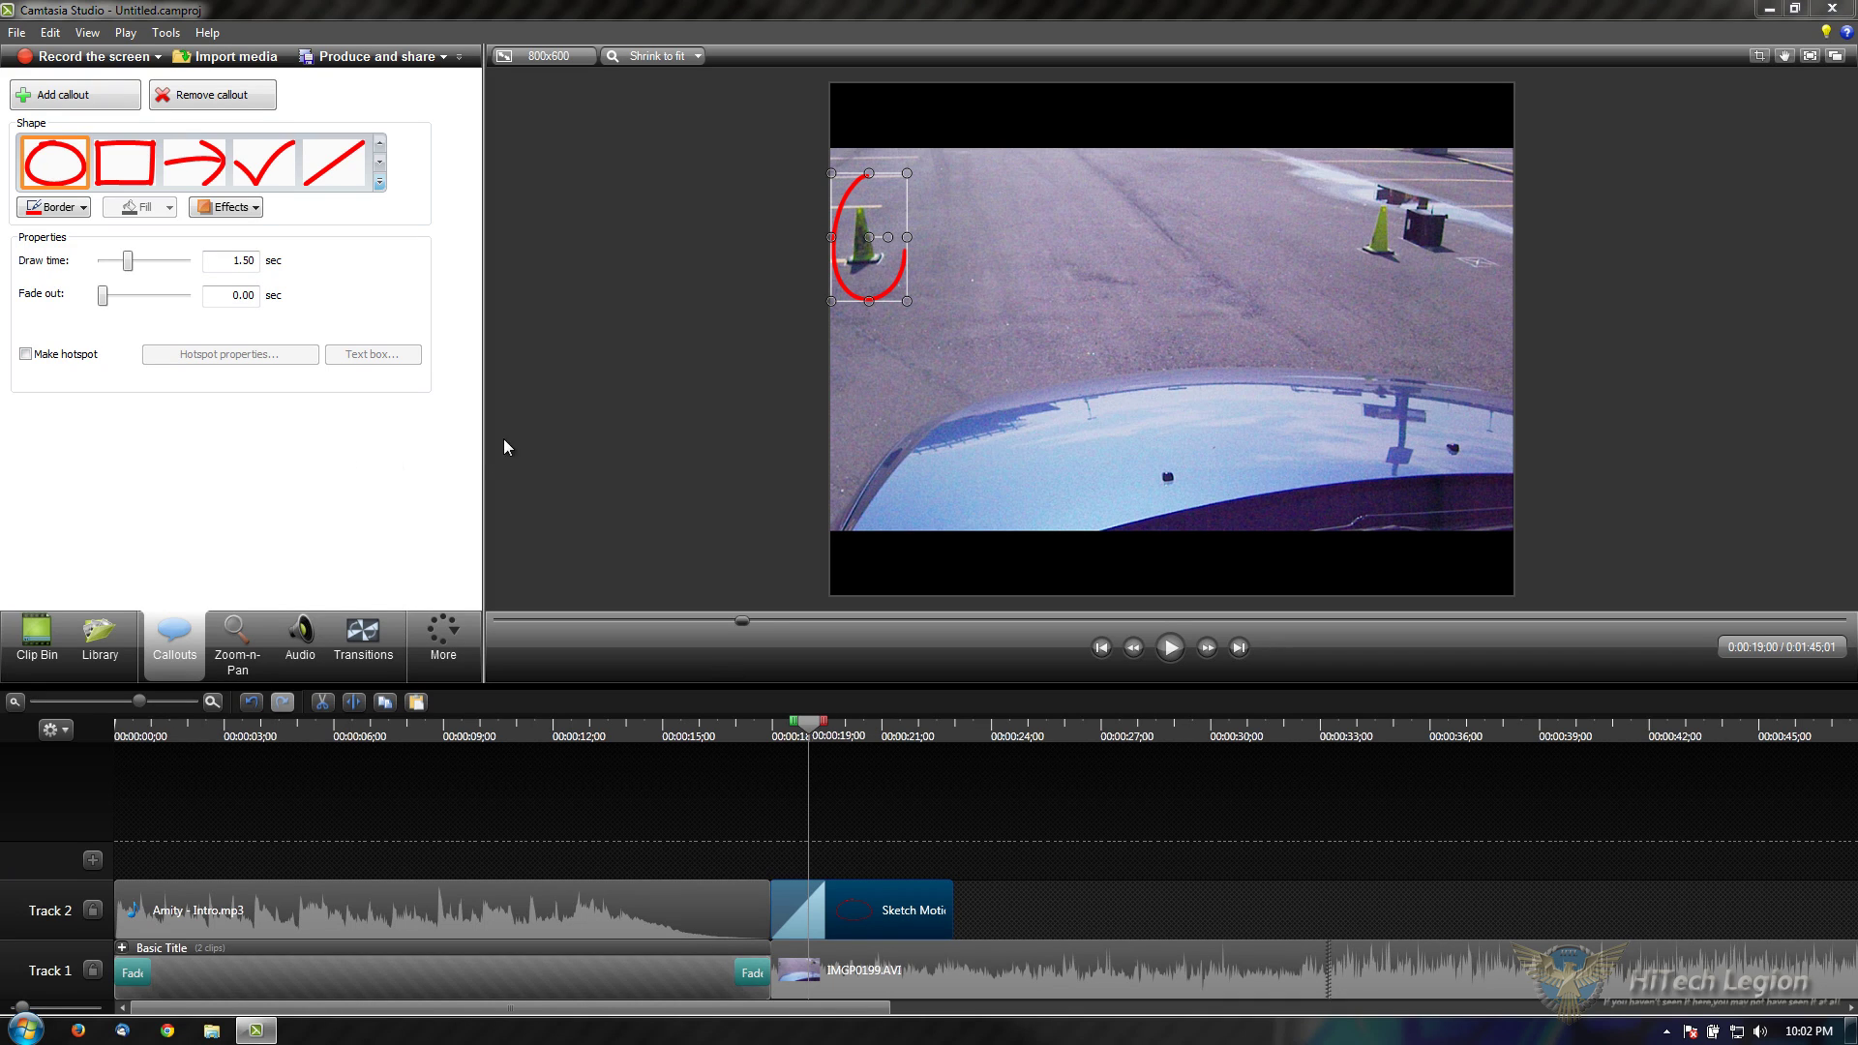
# Step: Add a Zoom-n-Pan at 0:00:19;22 that zooms in to 165% on the circled left traffic cone
pyautogui.click(240, 640)
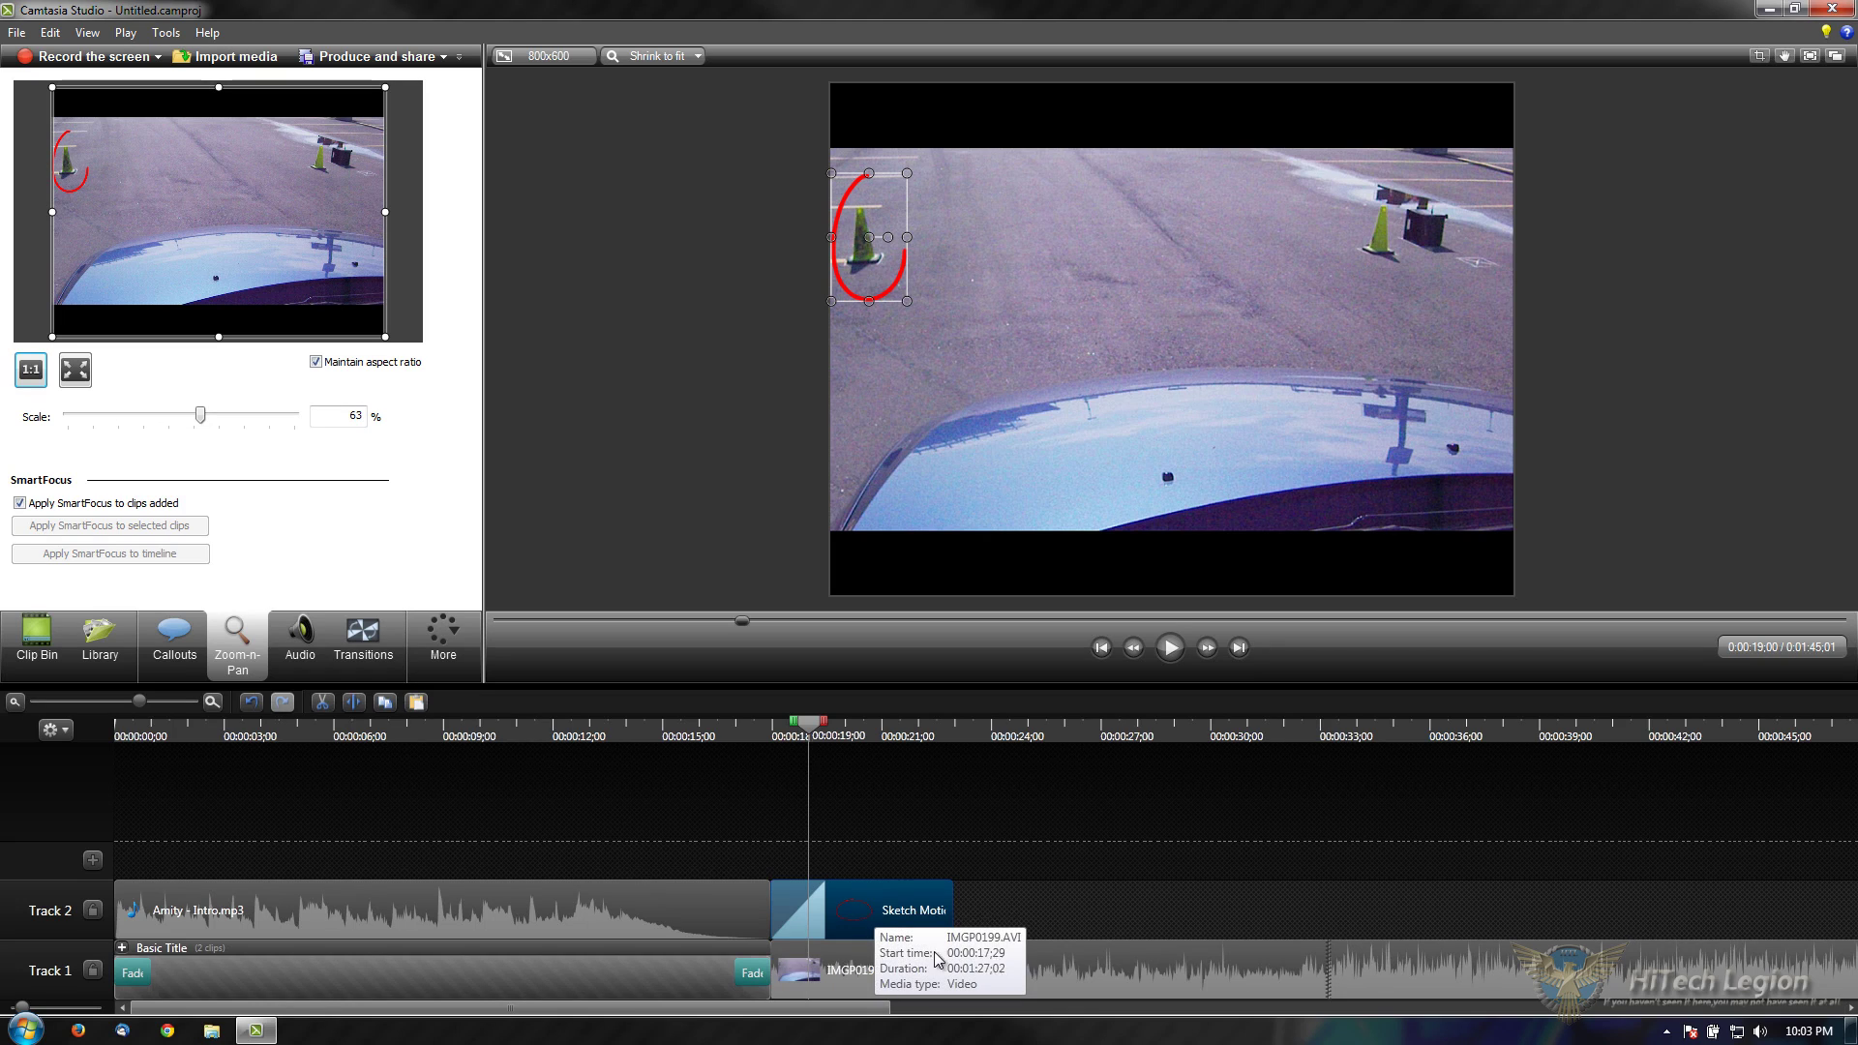
pyautogui.moveTo(143, 701)
pyautogui.mouseDown()
pyautogui.moveTo(170, 700)
pyautogui.moveTo(103, 701)
pyautogui.moveTo(153, 703)
pyautogui.mouseUp()
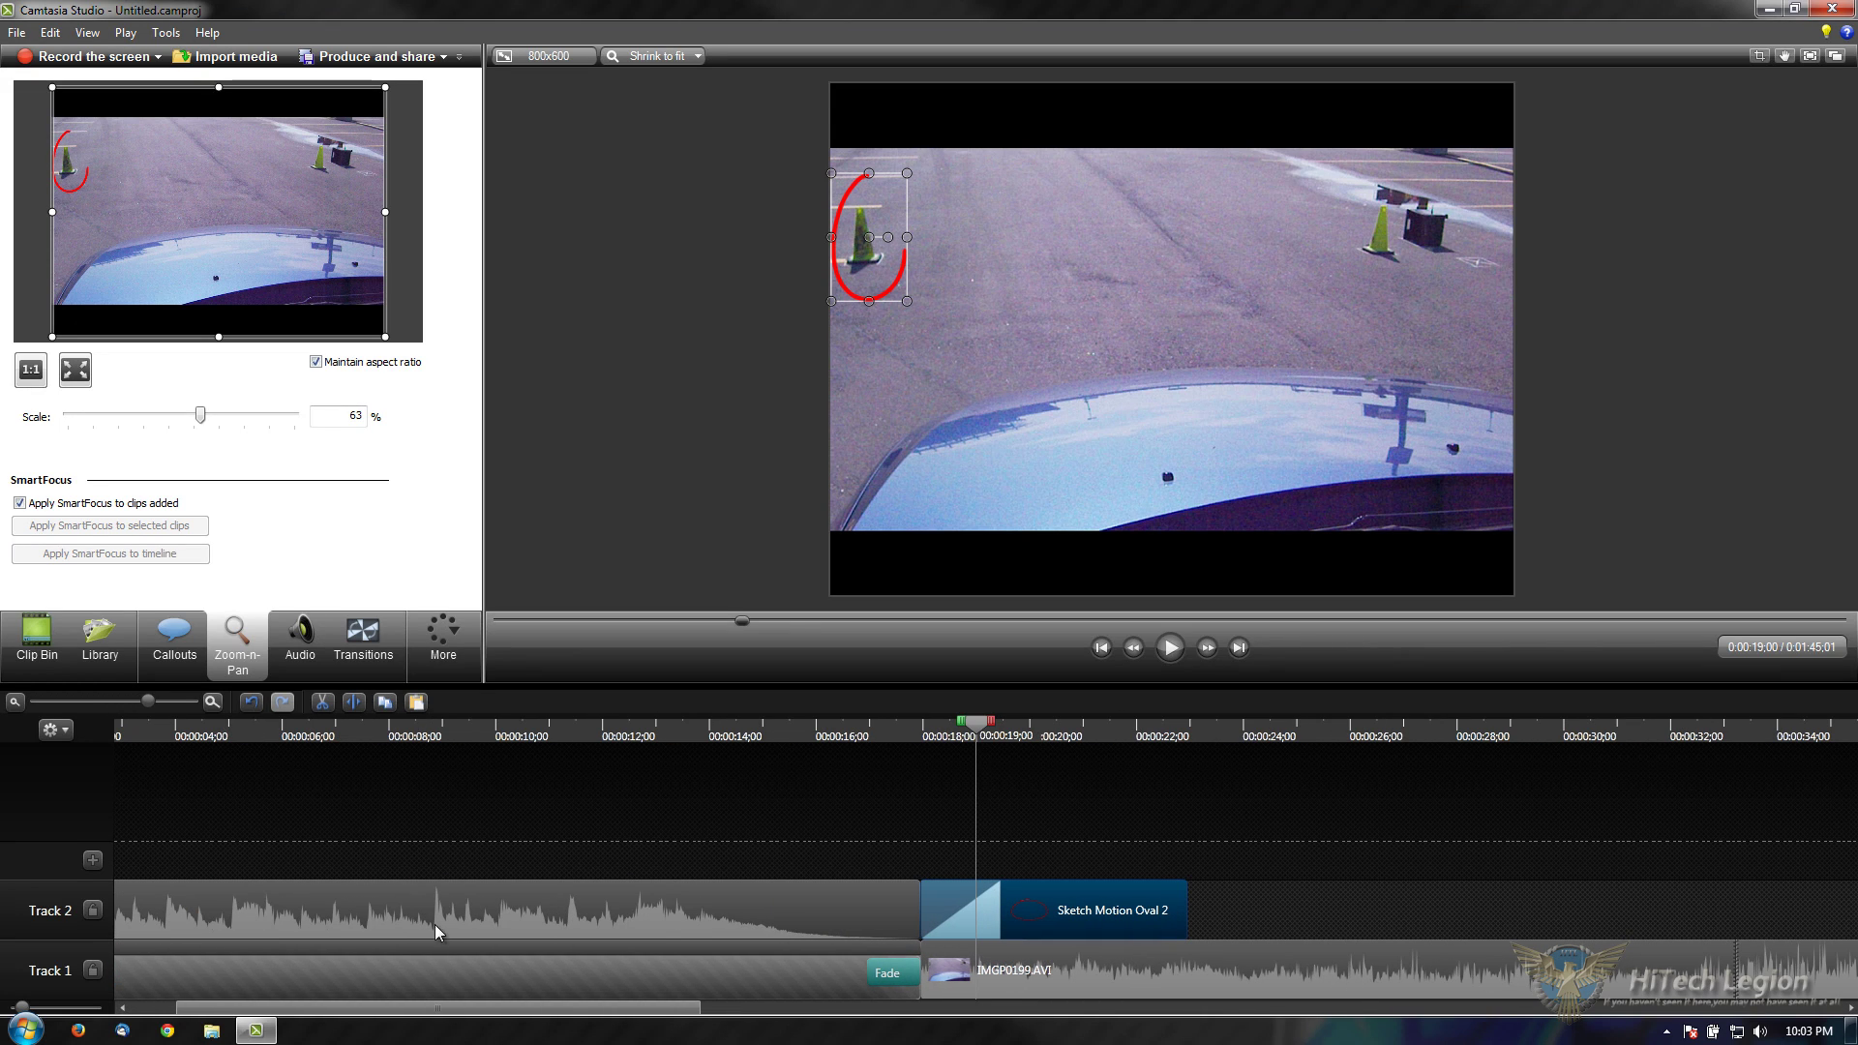
pyautogui.moveTo(975, 732); pyautogui.dragTo(1008, 728)
pyautogui.moveTo(1018, 727); pyautogui.dragTo(1016, 727)
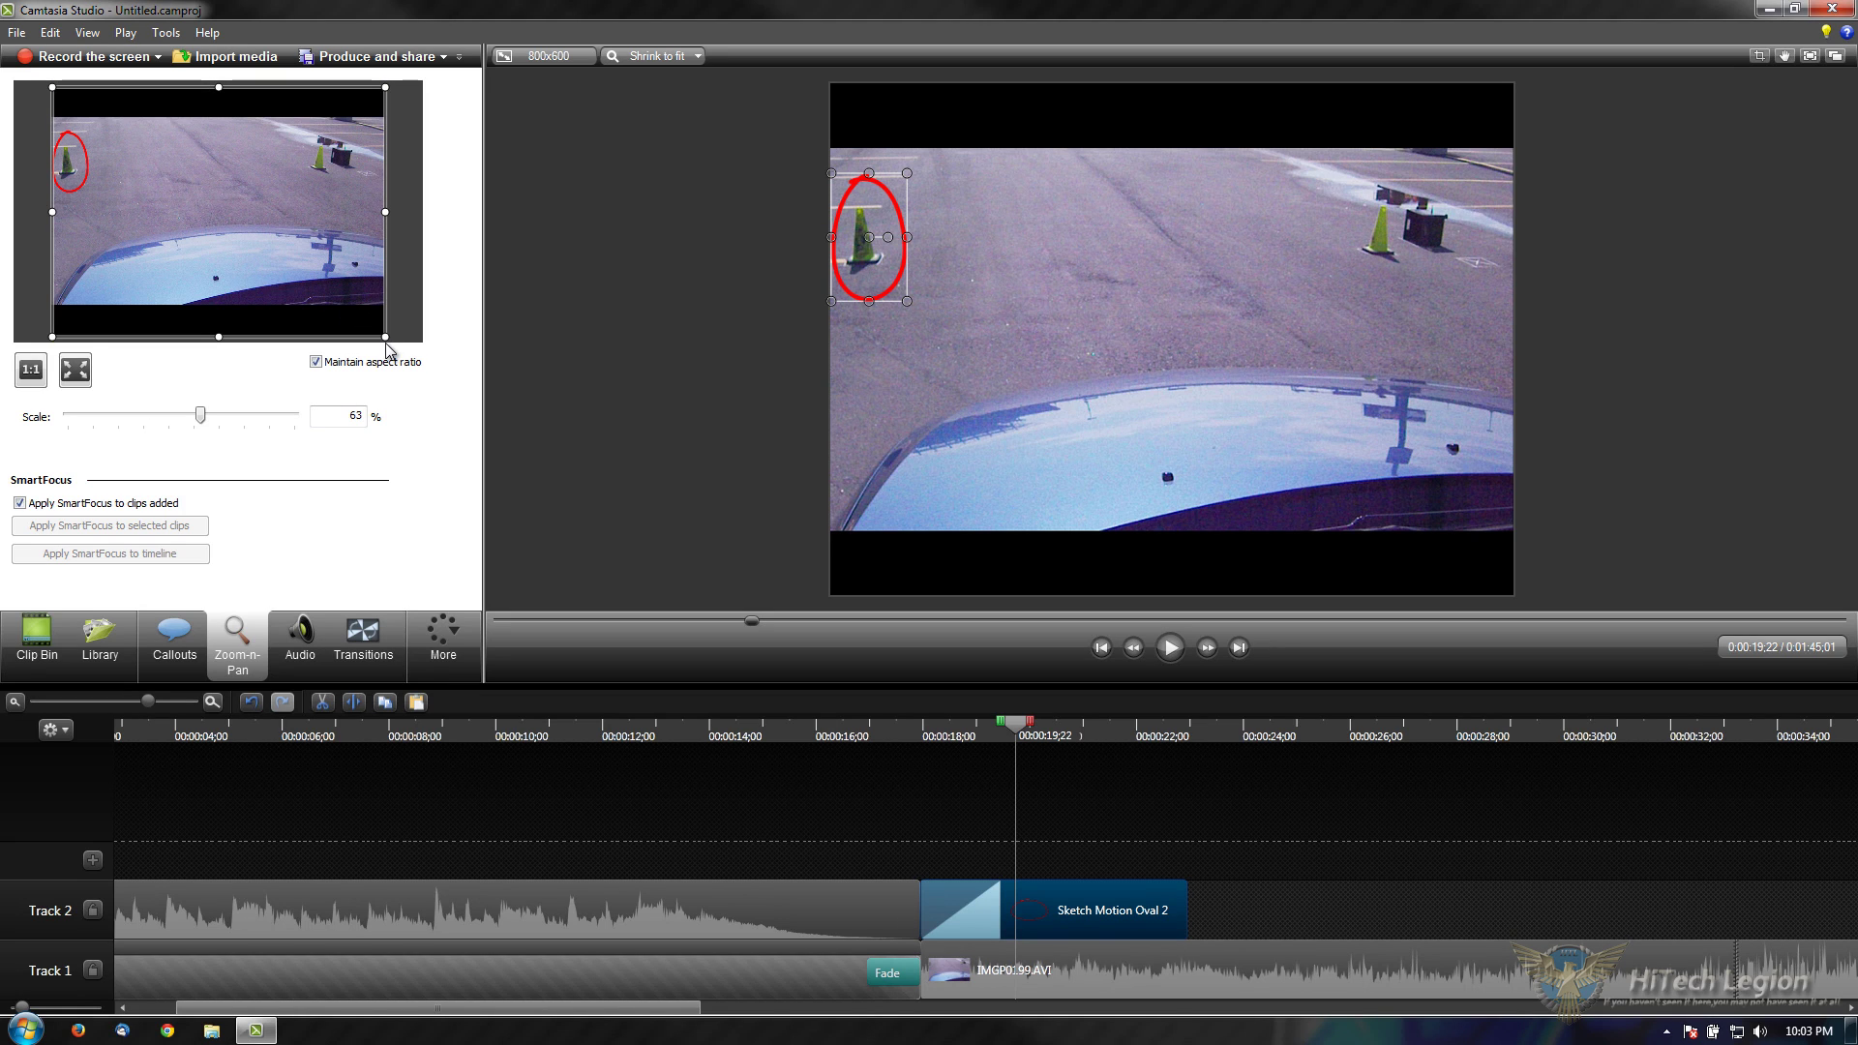
pyautogui.moveTo(386, 340); pyautogui.dragTo(216, 211)
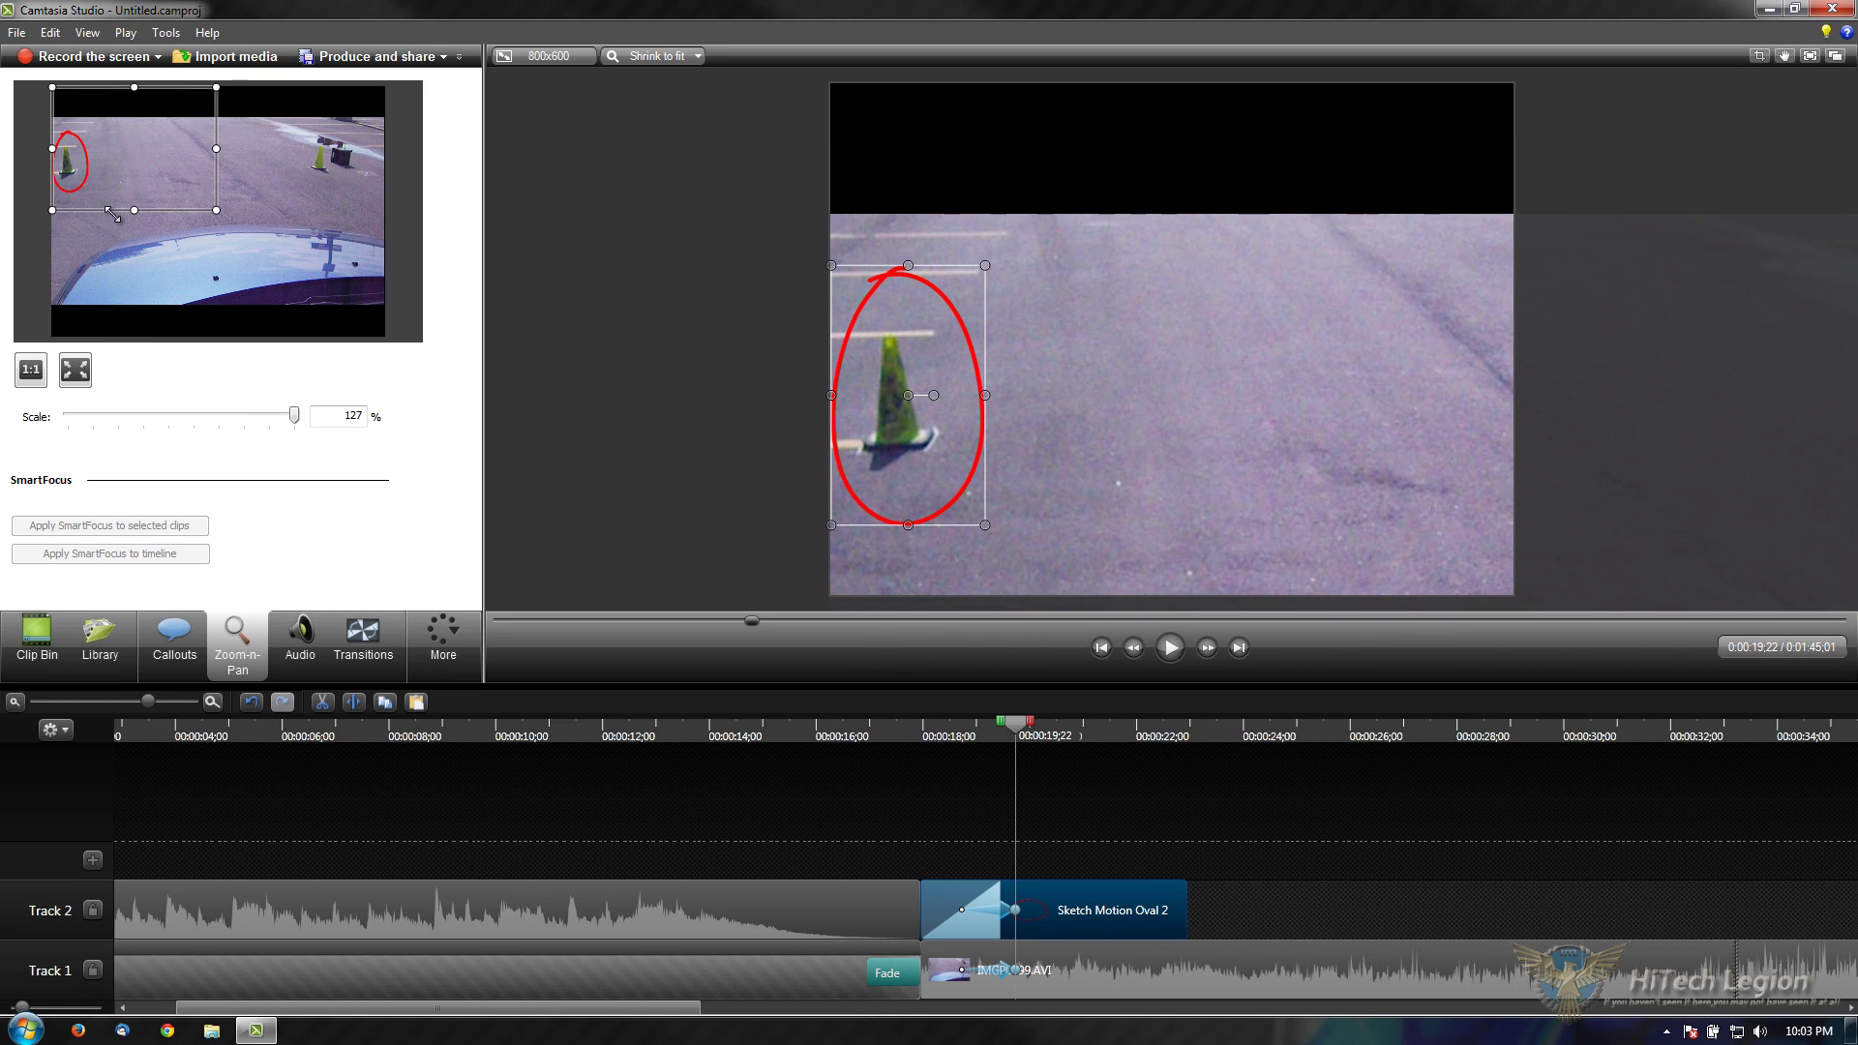
pyautogui.moveTo(157, 153)
pyautogui.mouseDown()
pyautogui.moveTo(142, 167)
pyautogui.moveTo(158, 189)
pyautogui.mouseUp()
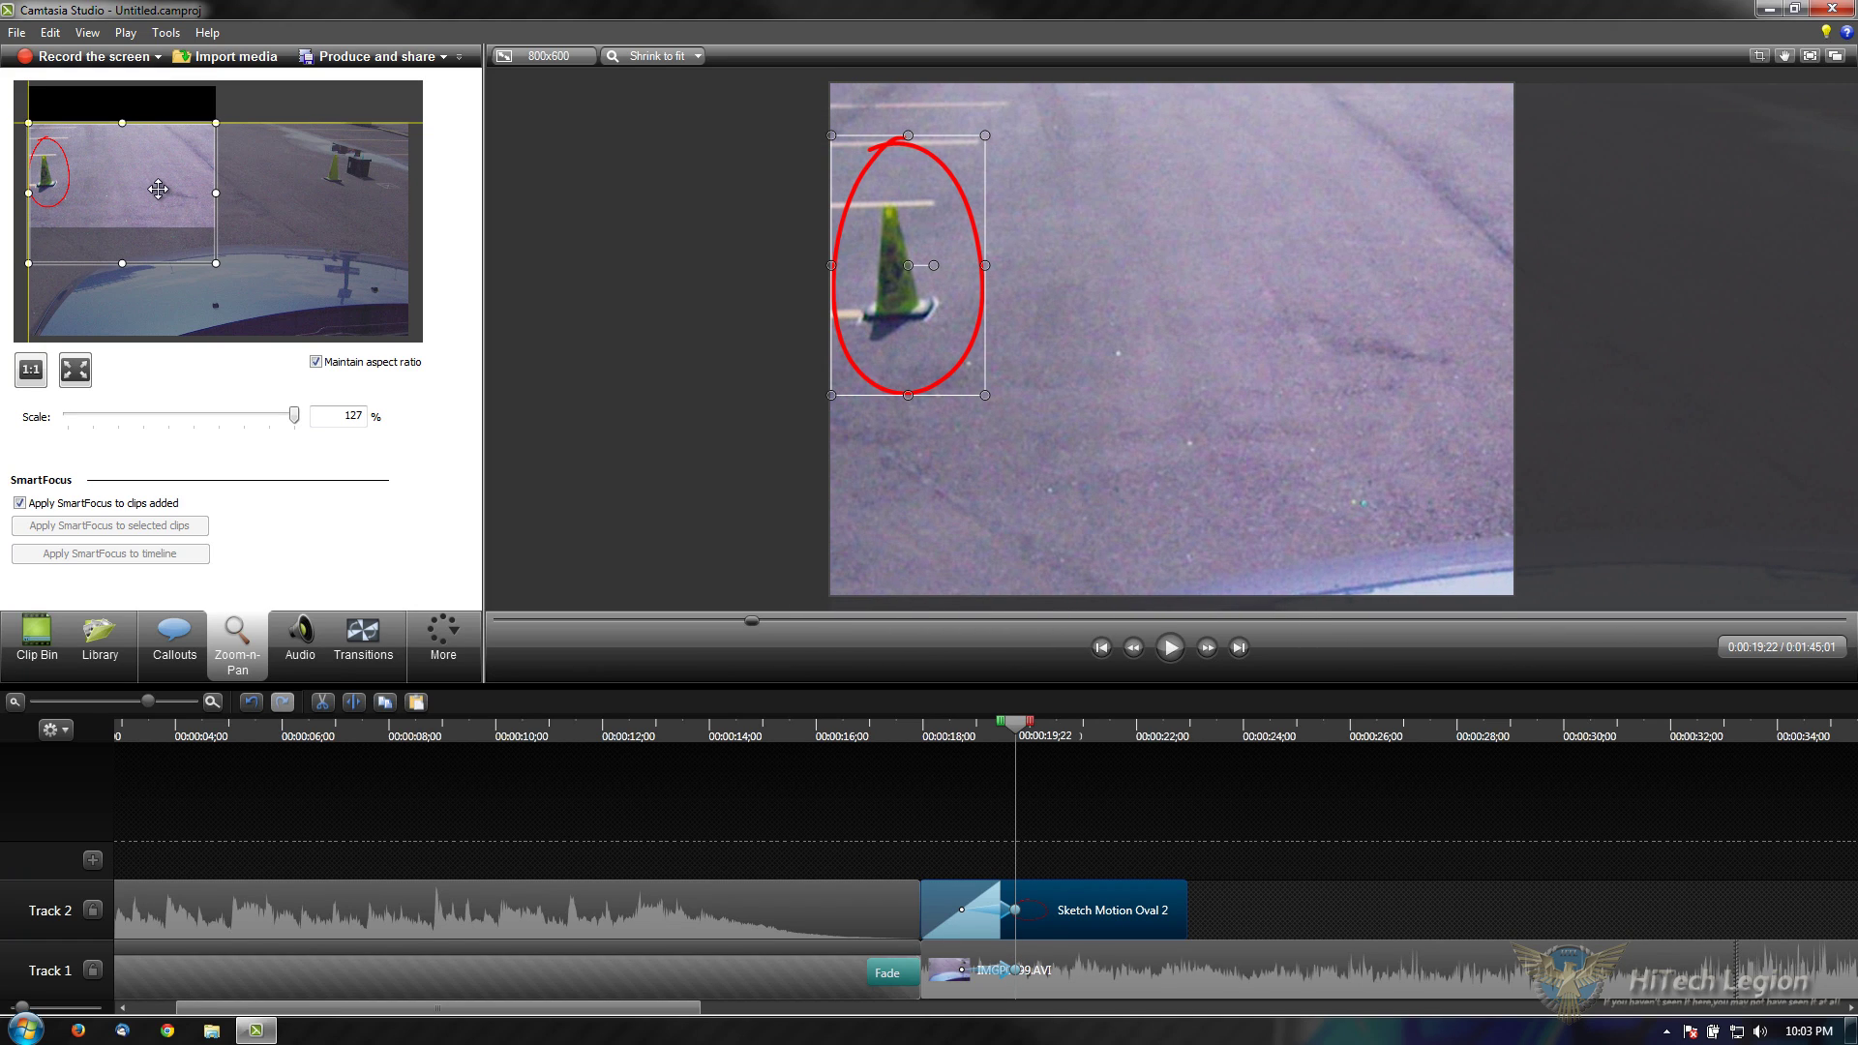
pyautogui.moveTo(214, 245); pyautogui.dragTo(171, 212)
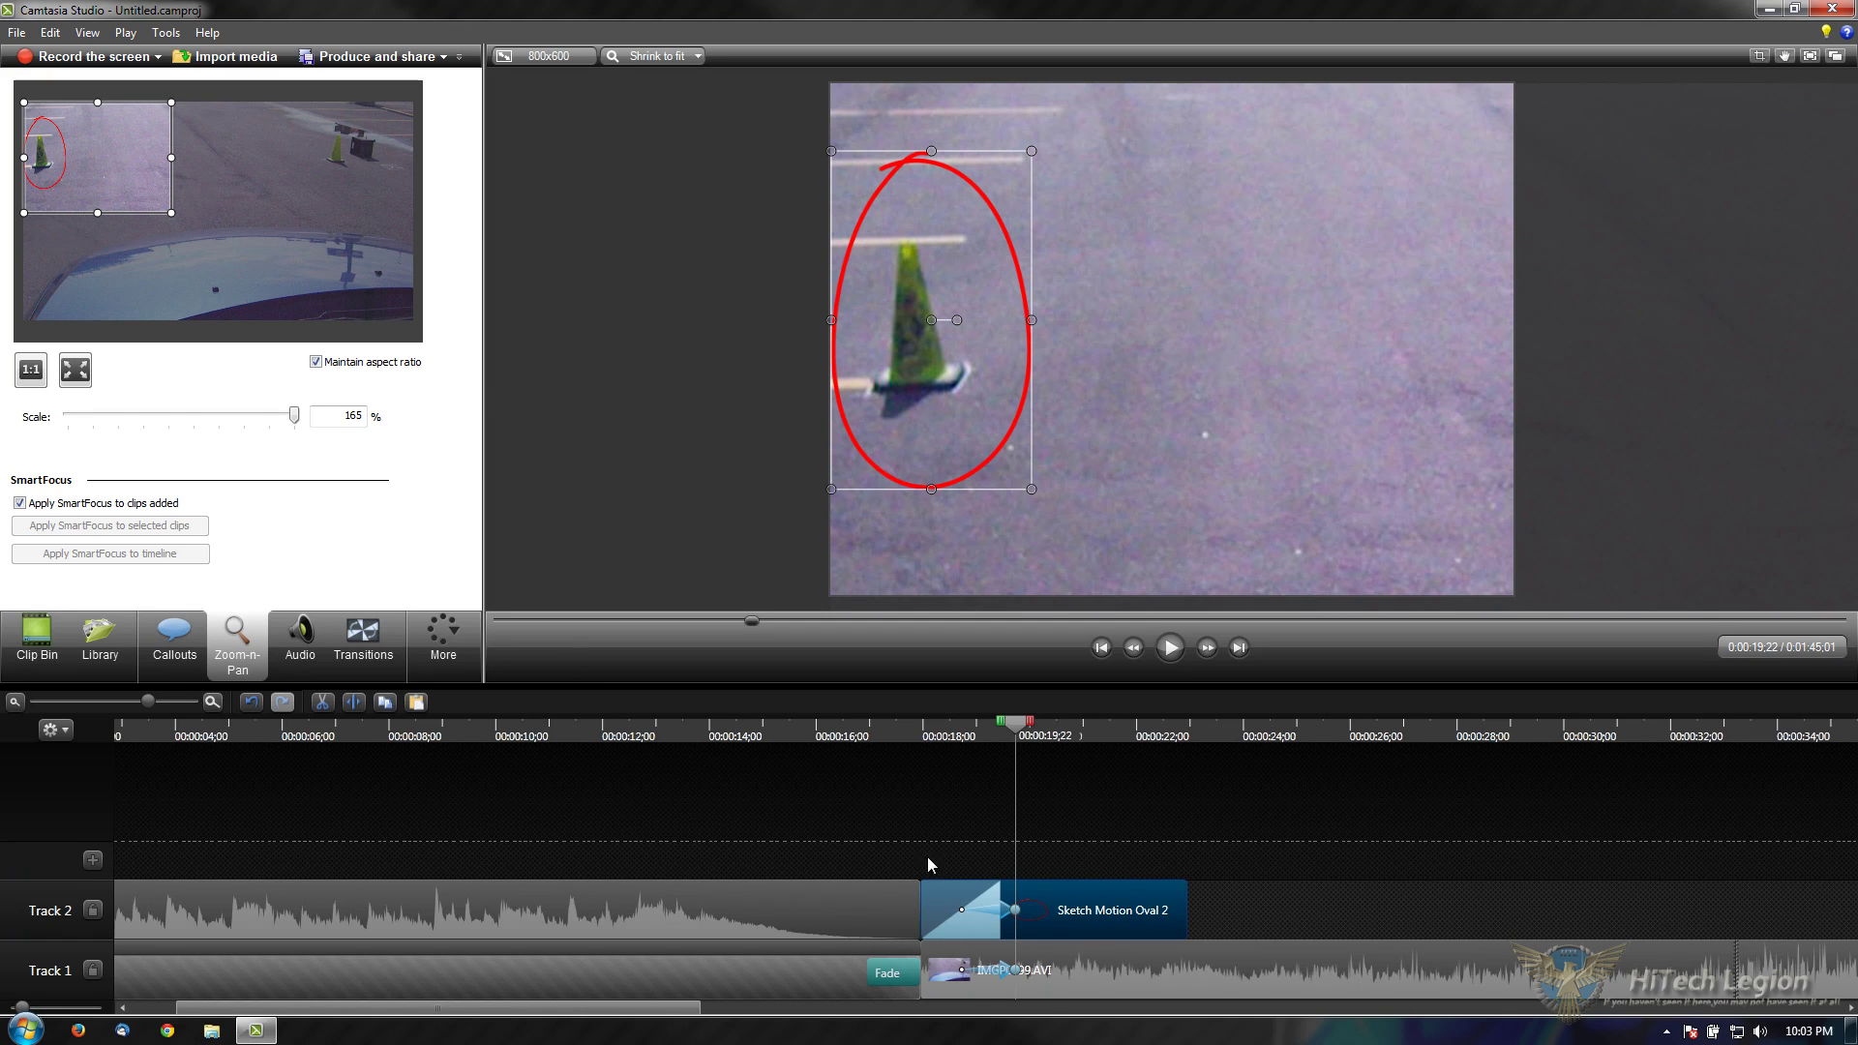
# Step: Lengthen the zoom animation on the IMGP0199.AVI clip by moving its start slightly earlier
pyautogui.click(1006, 979)
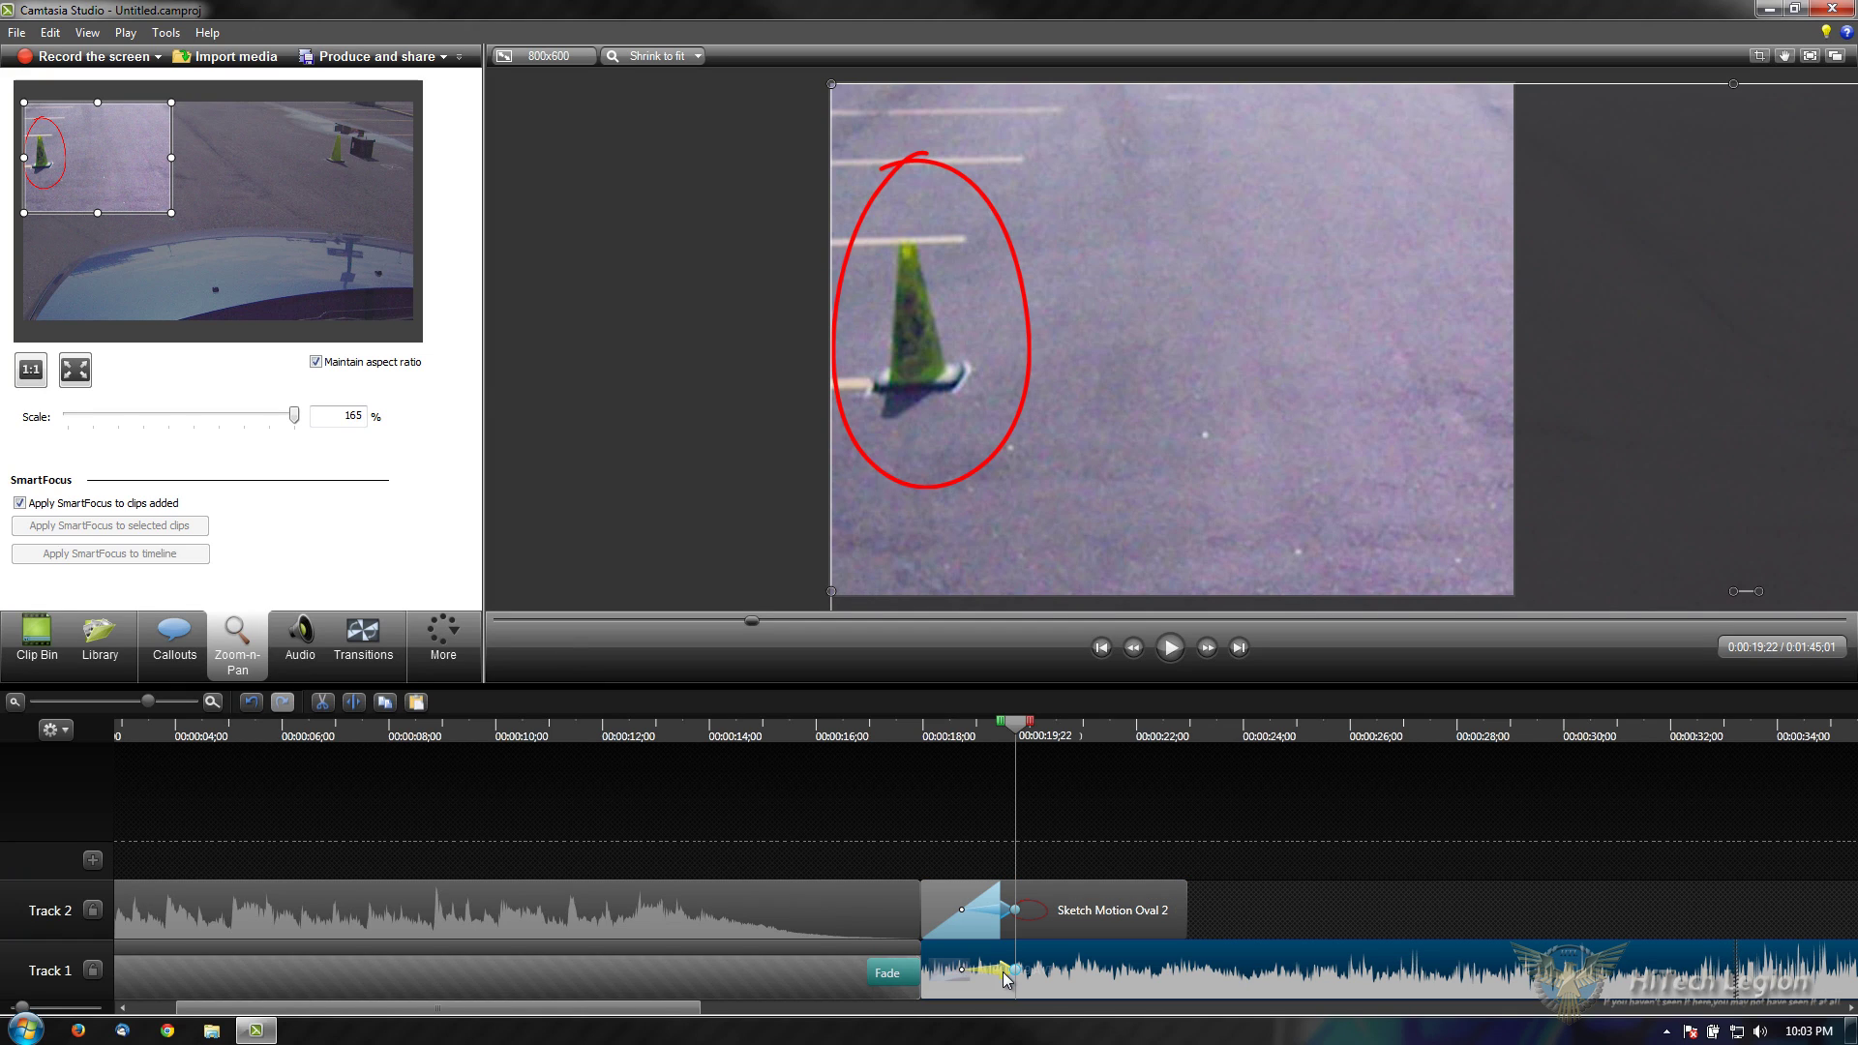
pyautogui.moveTo(1019, 735); pyautogui.dragTo(1003, 734)
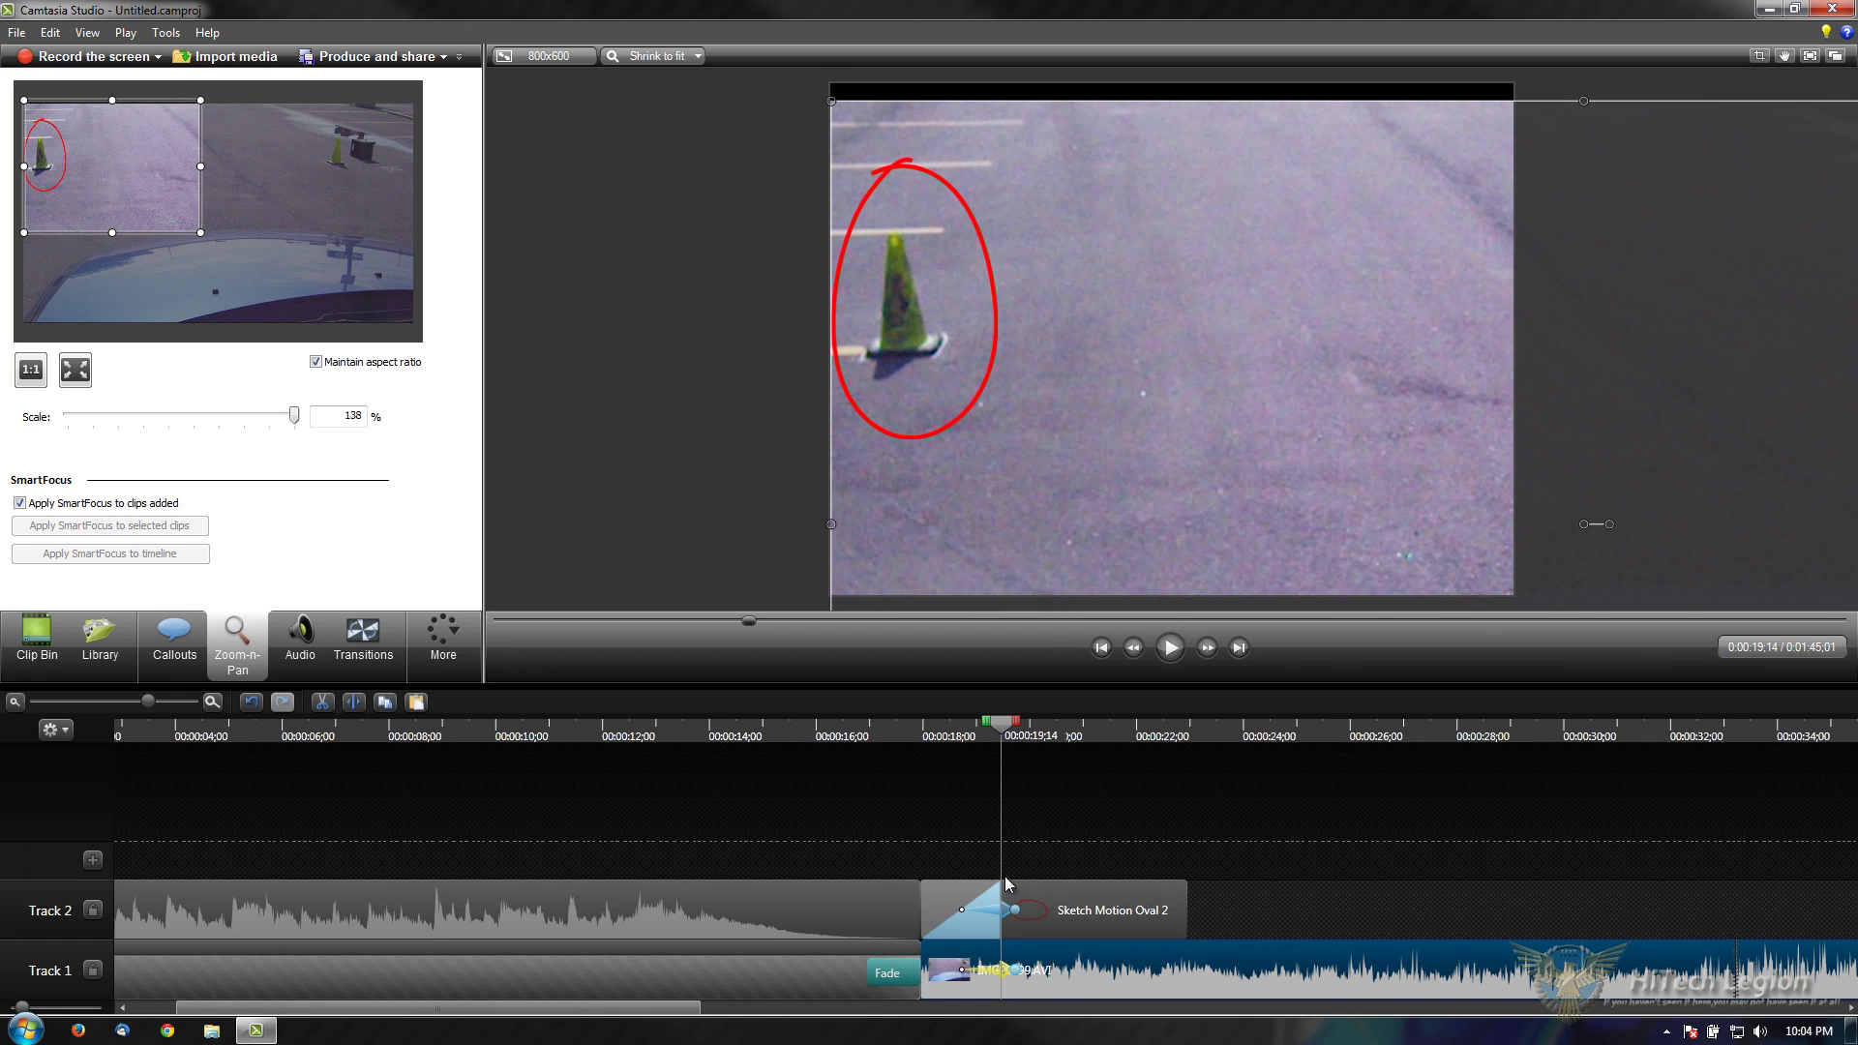
pyautogui.scroll(1, 986, 986)
pyautogui.scroll(4, 986, 987)
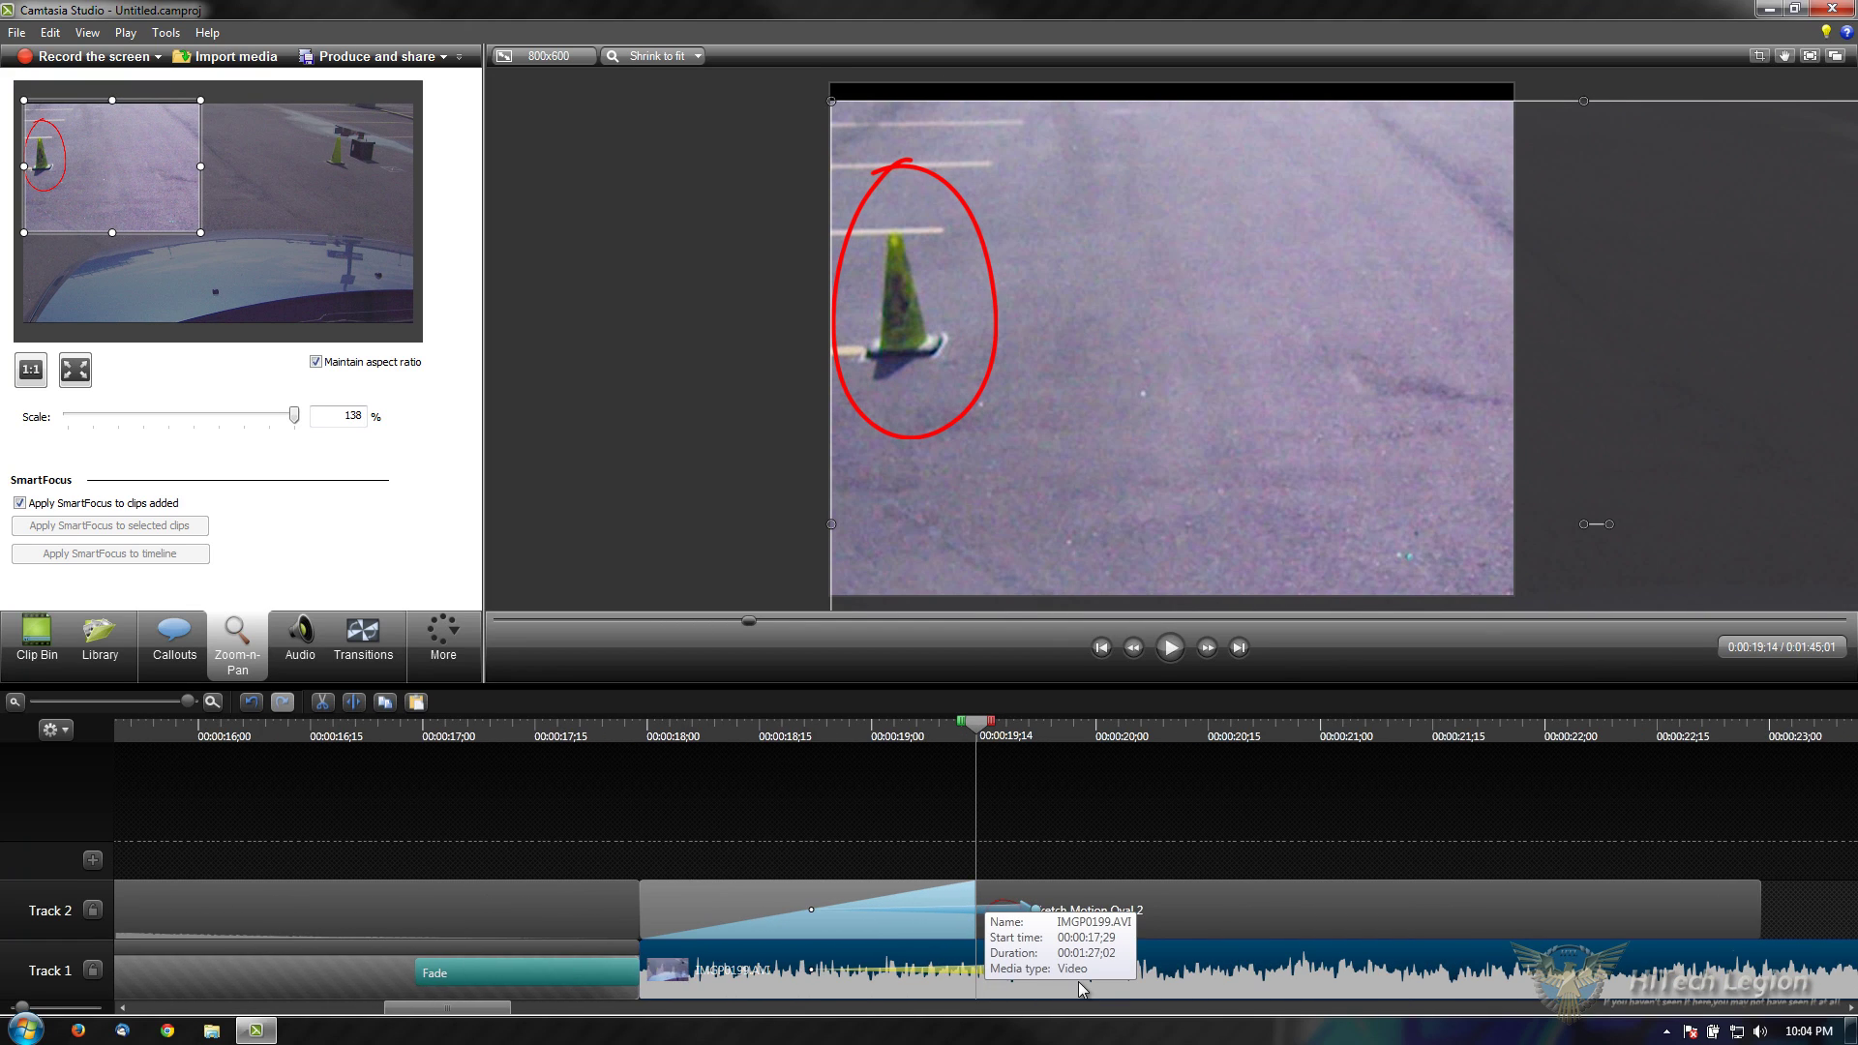
pyautogui.click(968, 856)
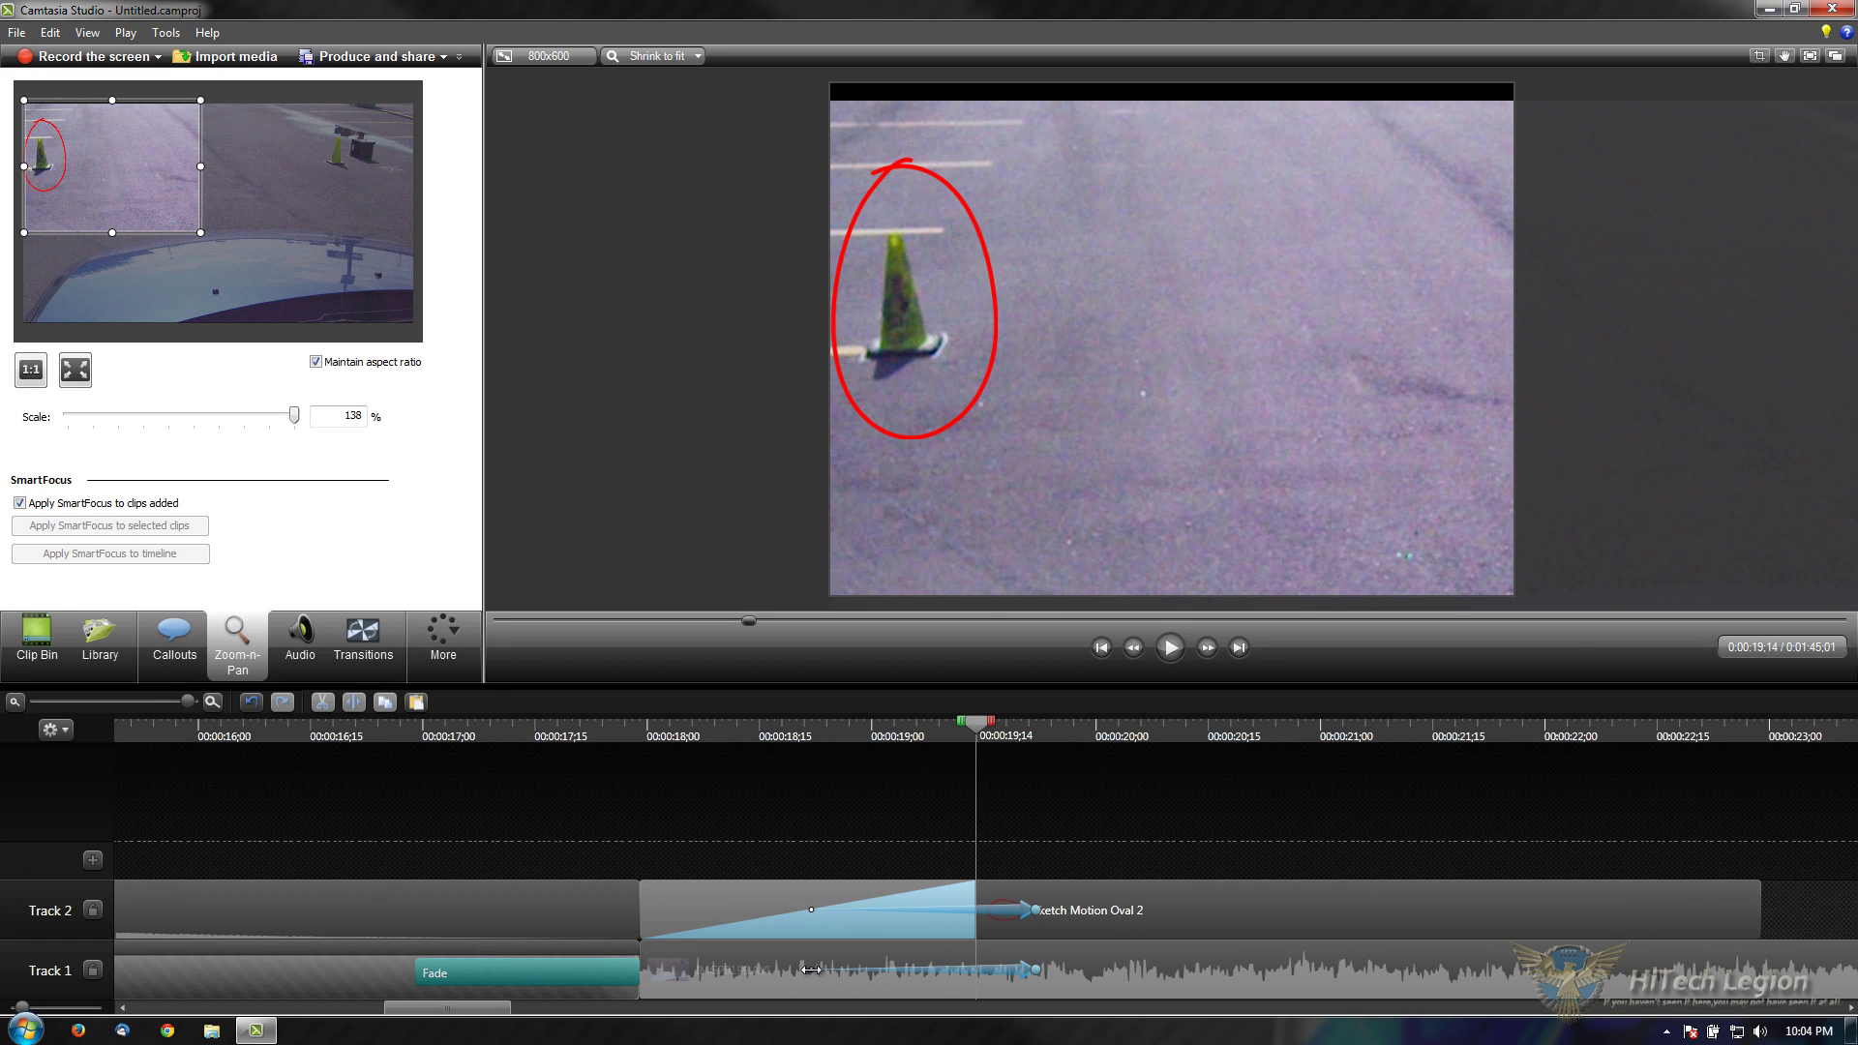
pyautogui.moveTo(810, 970); pyautogui.dragTo(755, 972)
# Step: Play the video from 0:00:17;23 to review the oval being drawn and the zoom onto the cone
pyautogui.moveTo(975, 731); pyautogui.dragTo(595, 737)
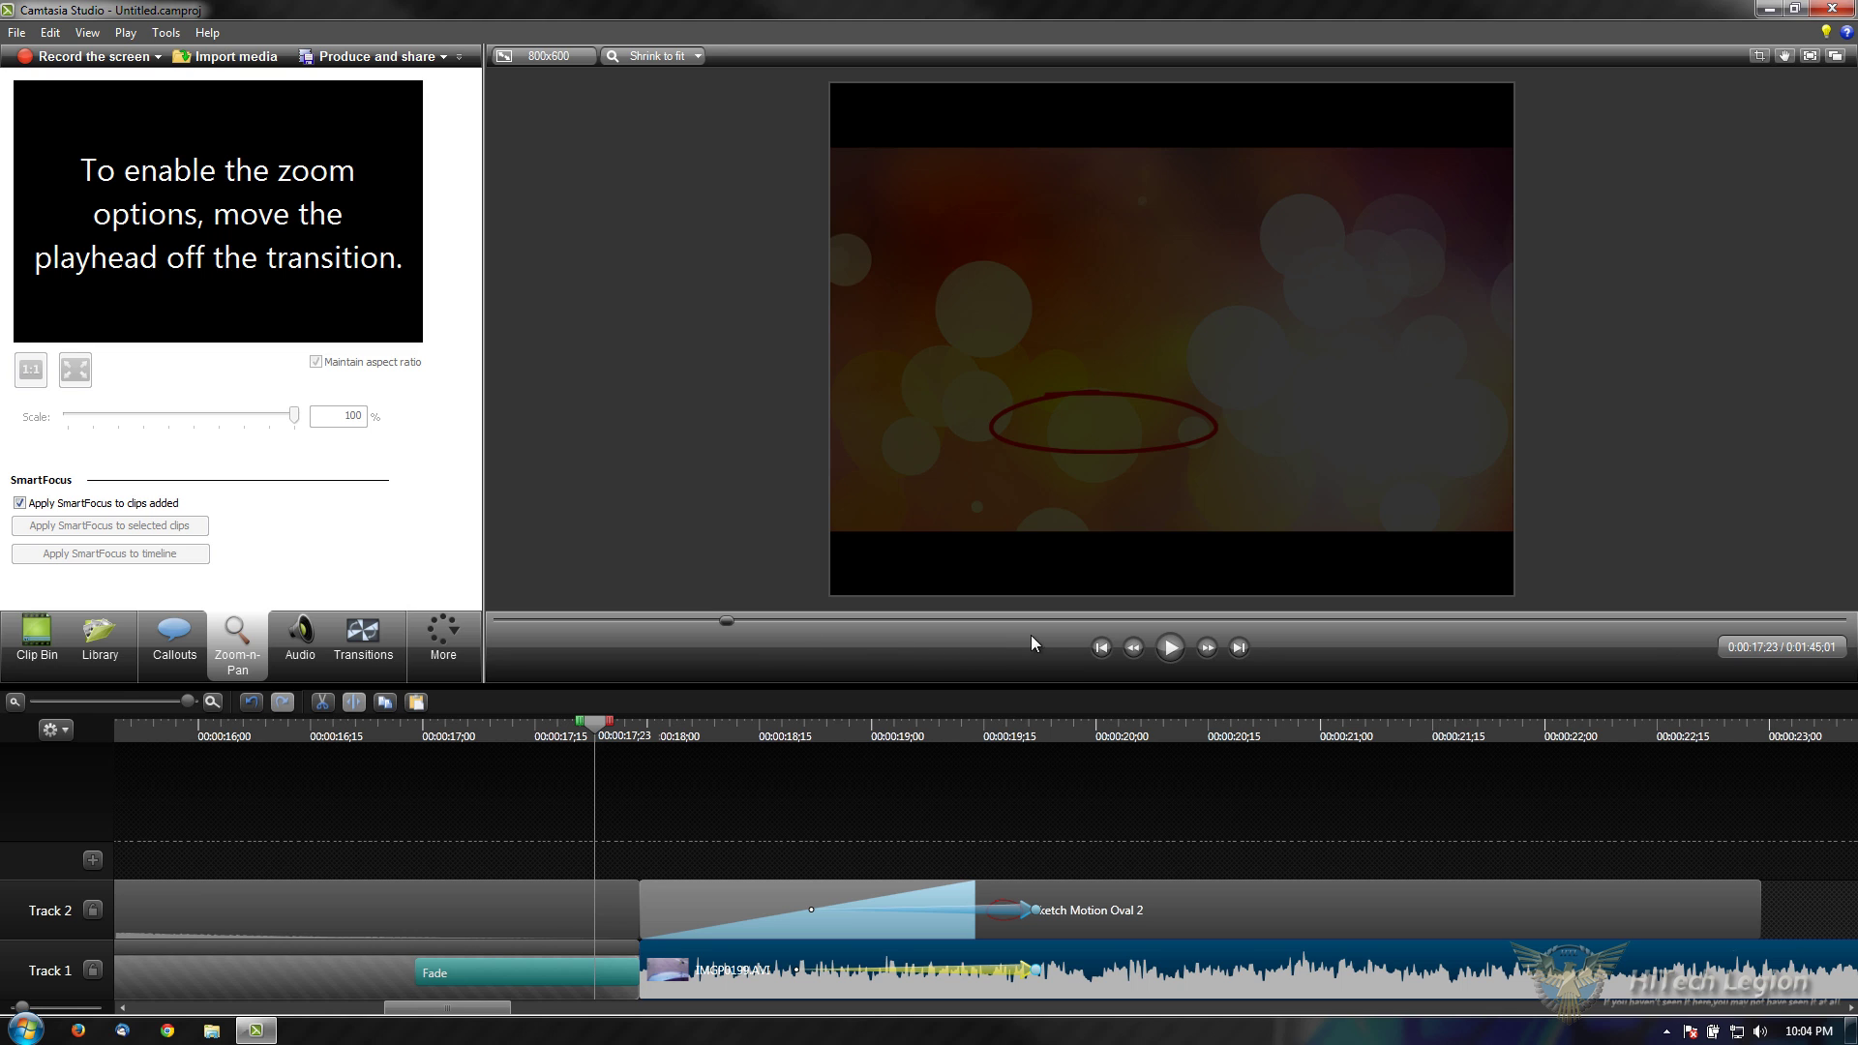
pyautogui.click(1168, 646)
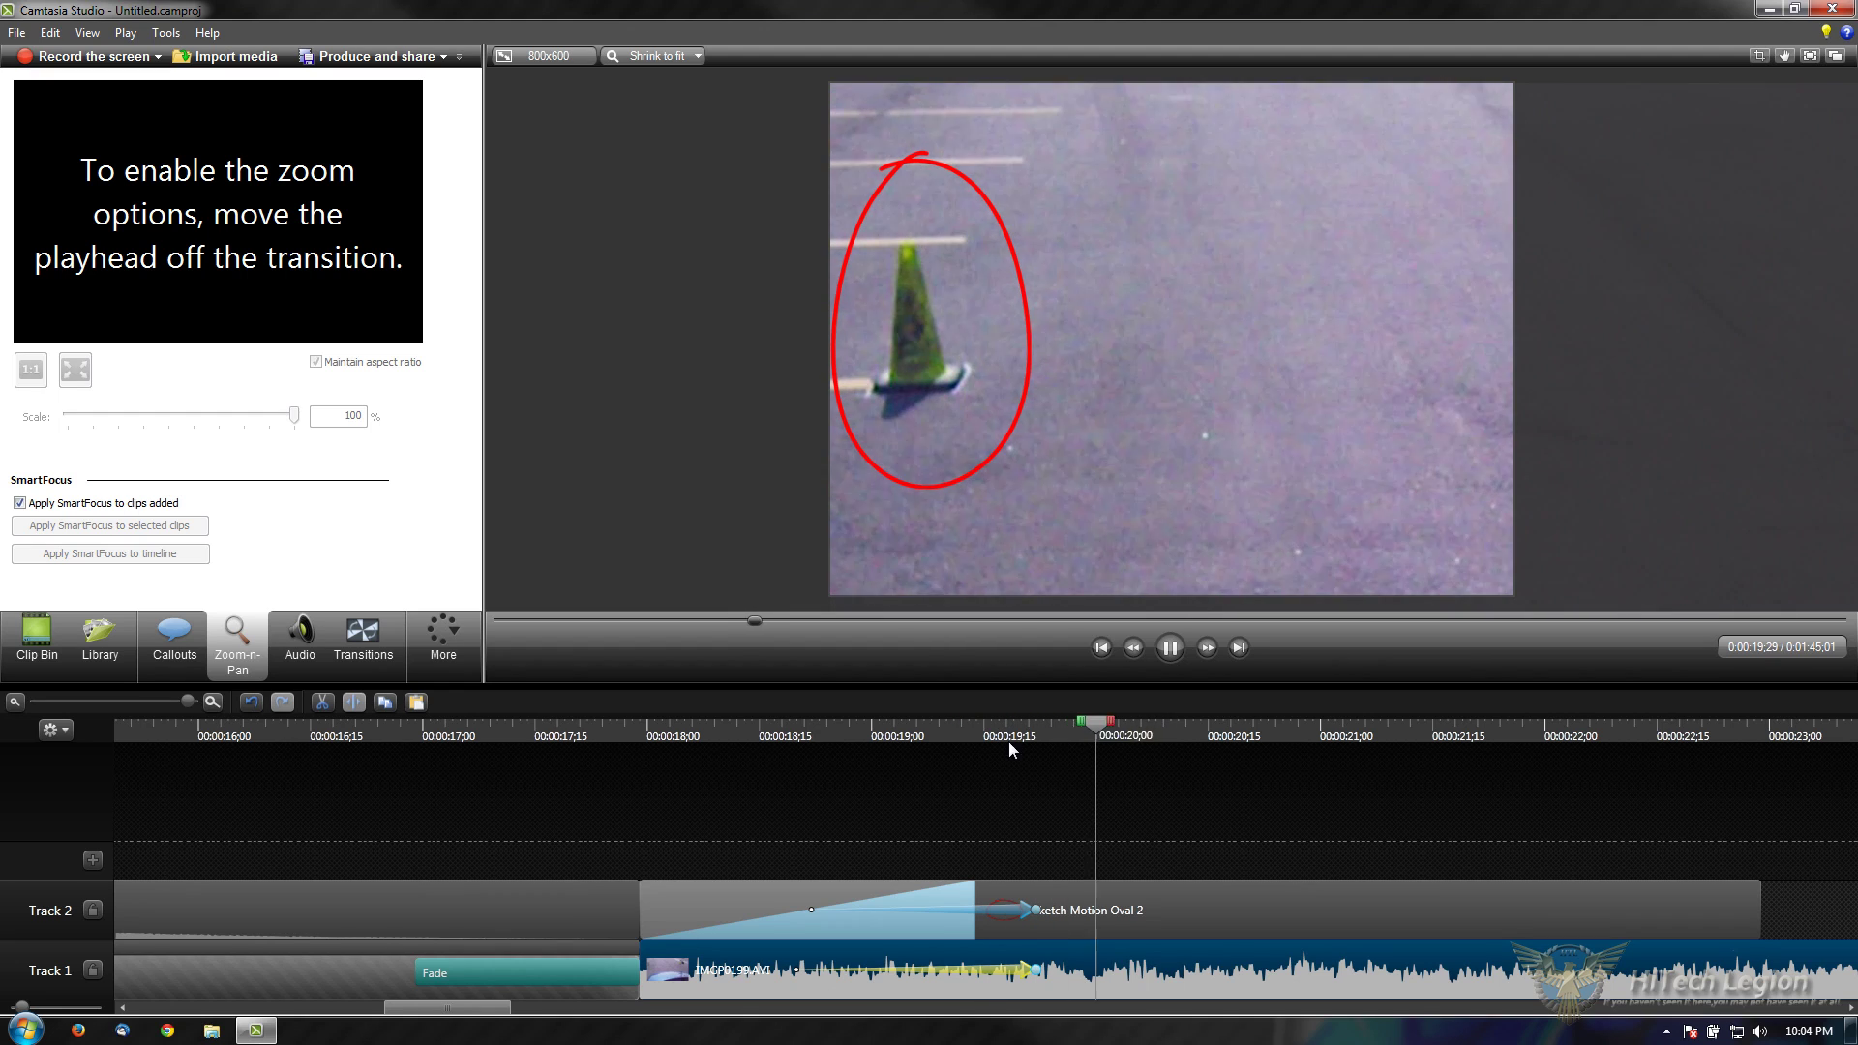
pyautogui.click(1168, 646)
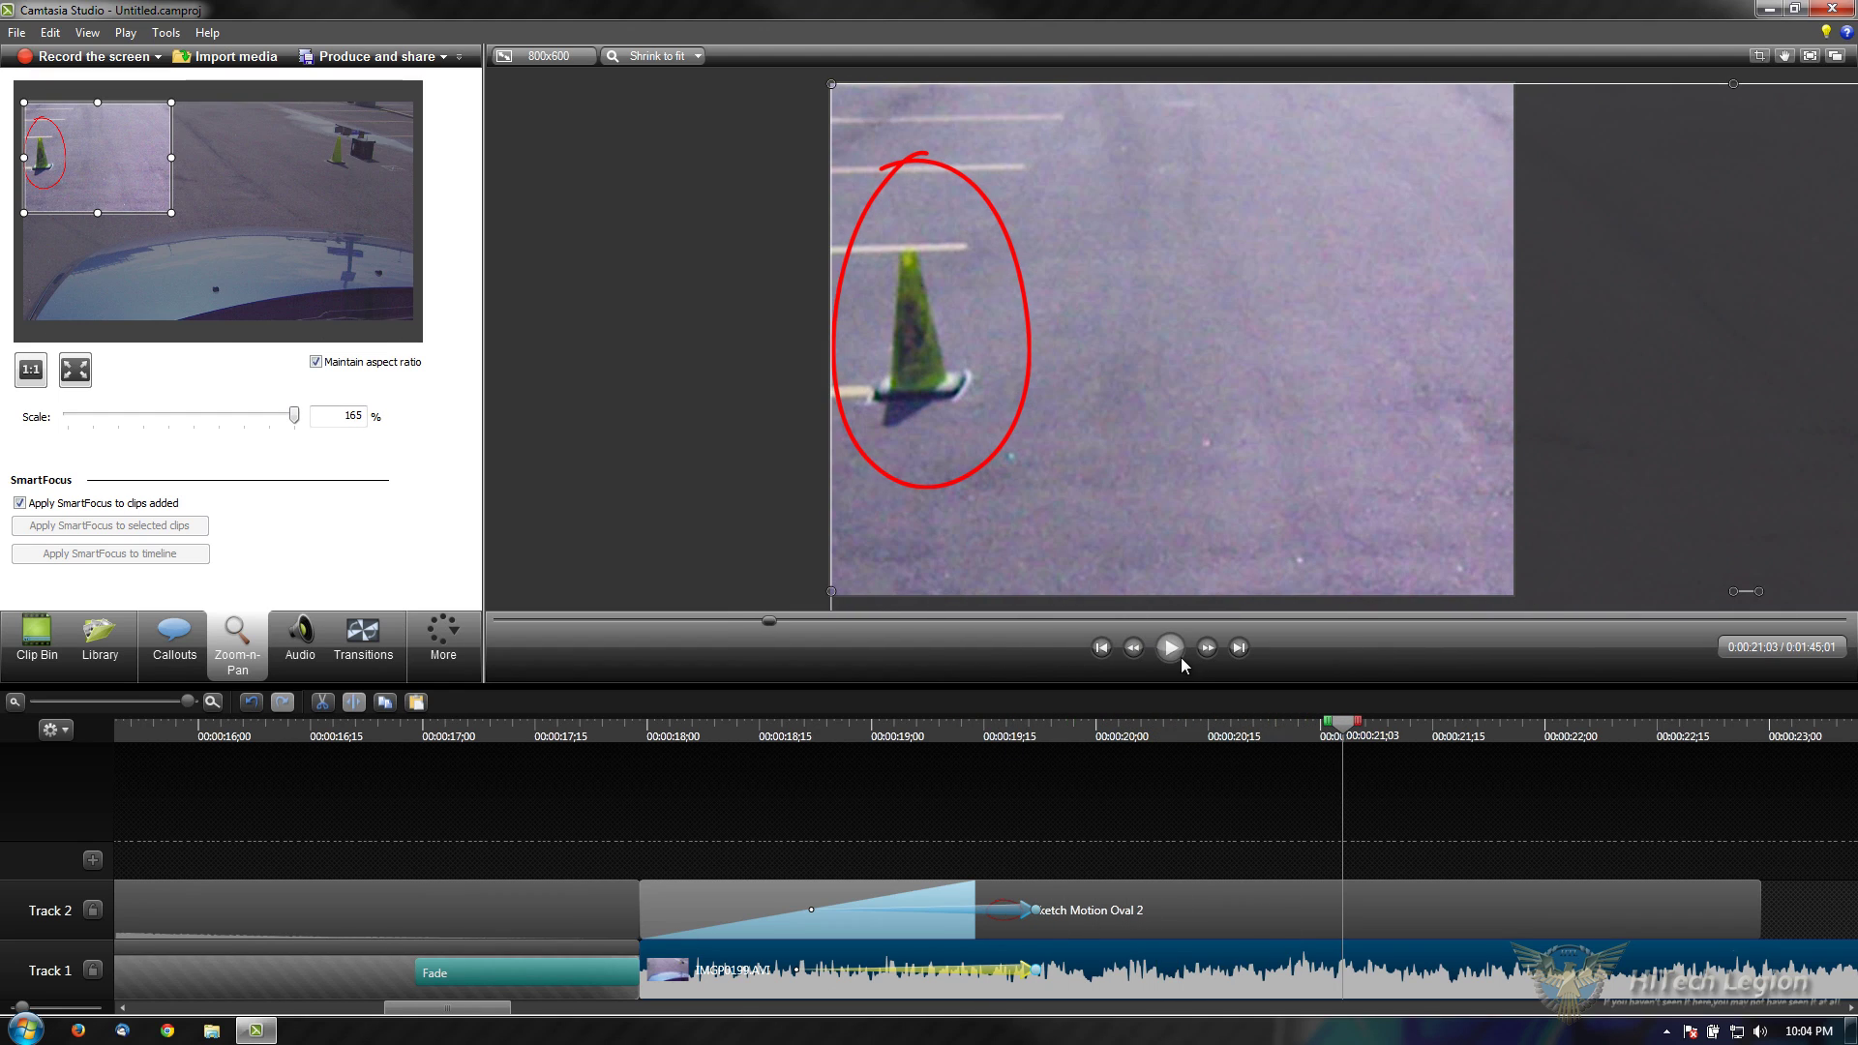
# Step: Add a Zoom-n-Pan at 0:00:21;00 that pans the 165% zoom across to the right traffic cone
pyautogui.click(1182, 799)
pyautogui.scroll(-1, 1020, 852)
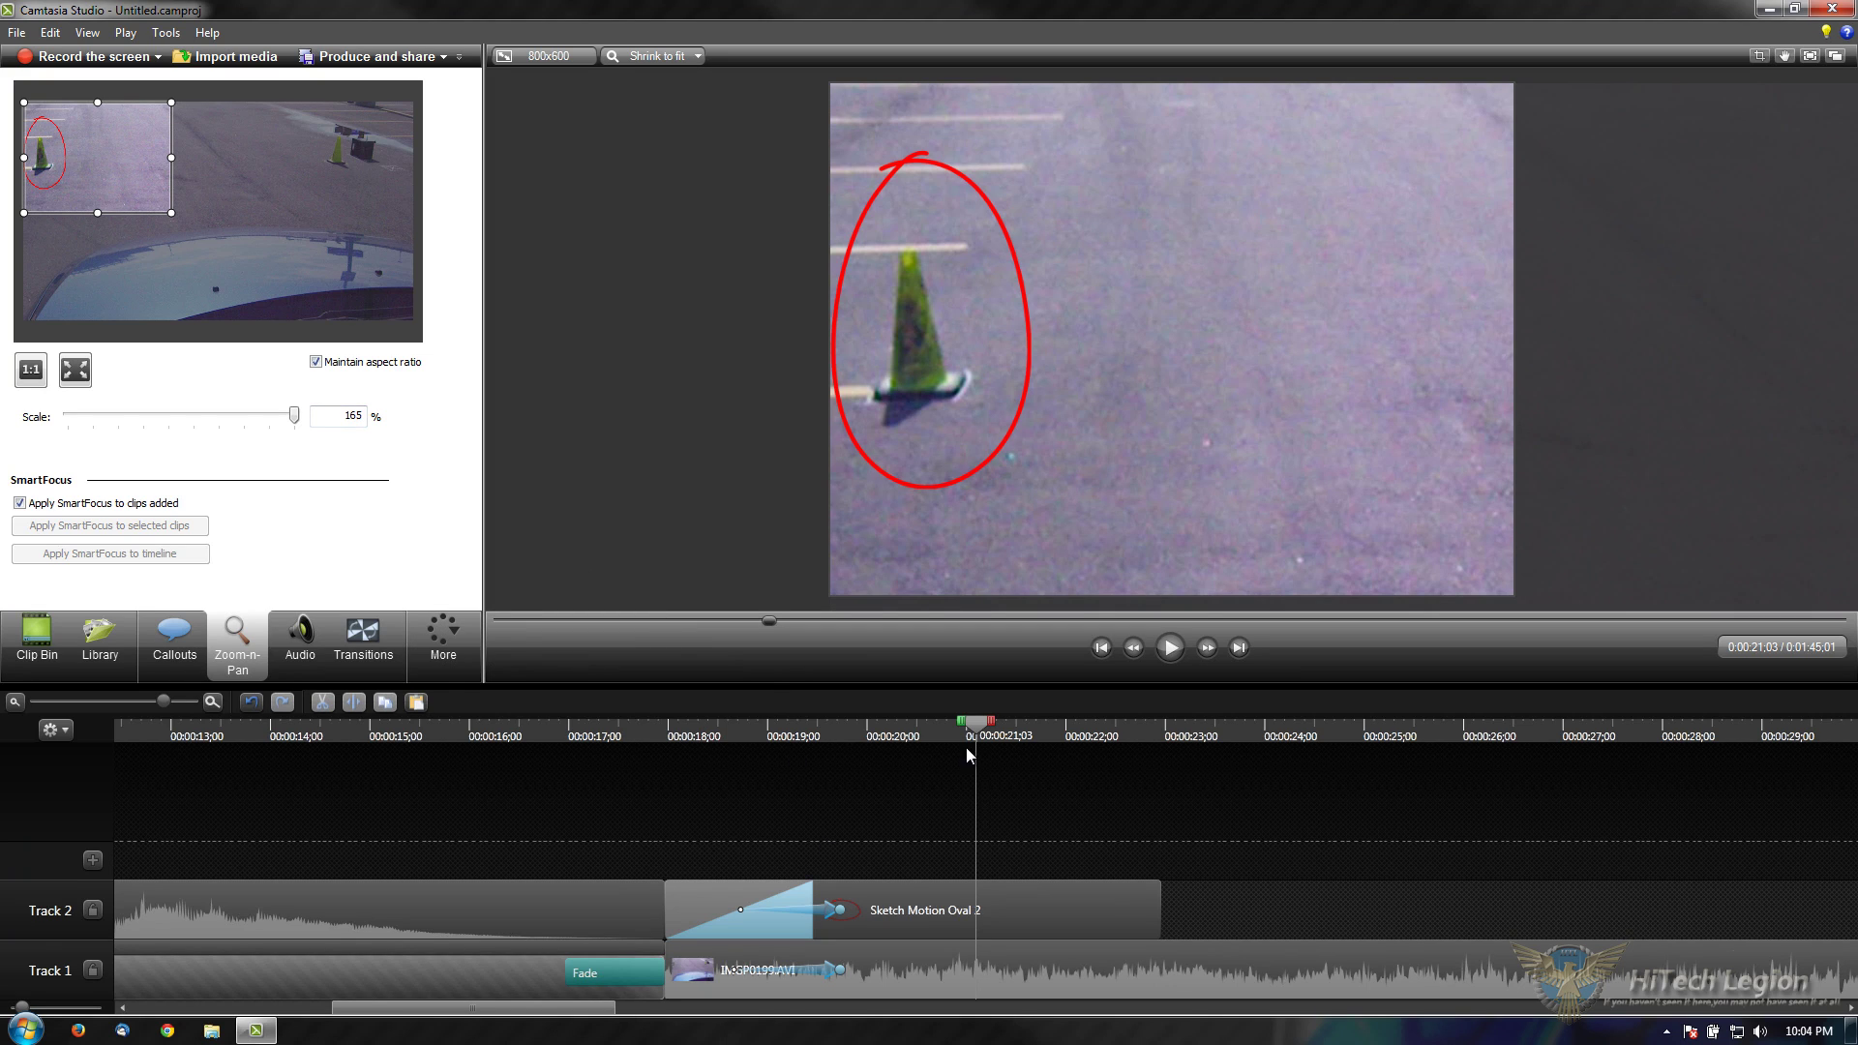
pyautogui.moveTo(974, 732)
pyautogui.mouseDown()
pyautogui.moveTo(909, 733)
pyautogui.moveTo(1078, 732)
pyautogui.moveTo(968, 737)
pyautogui.mouseUp()
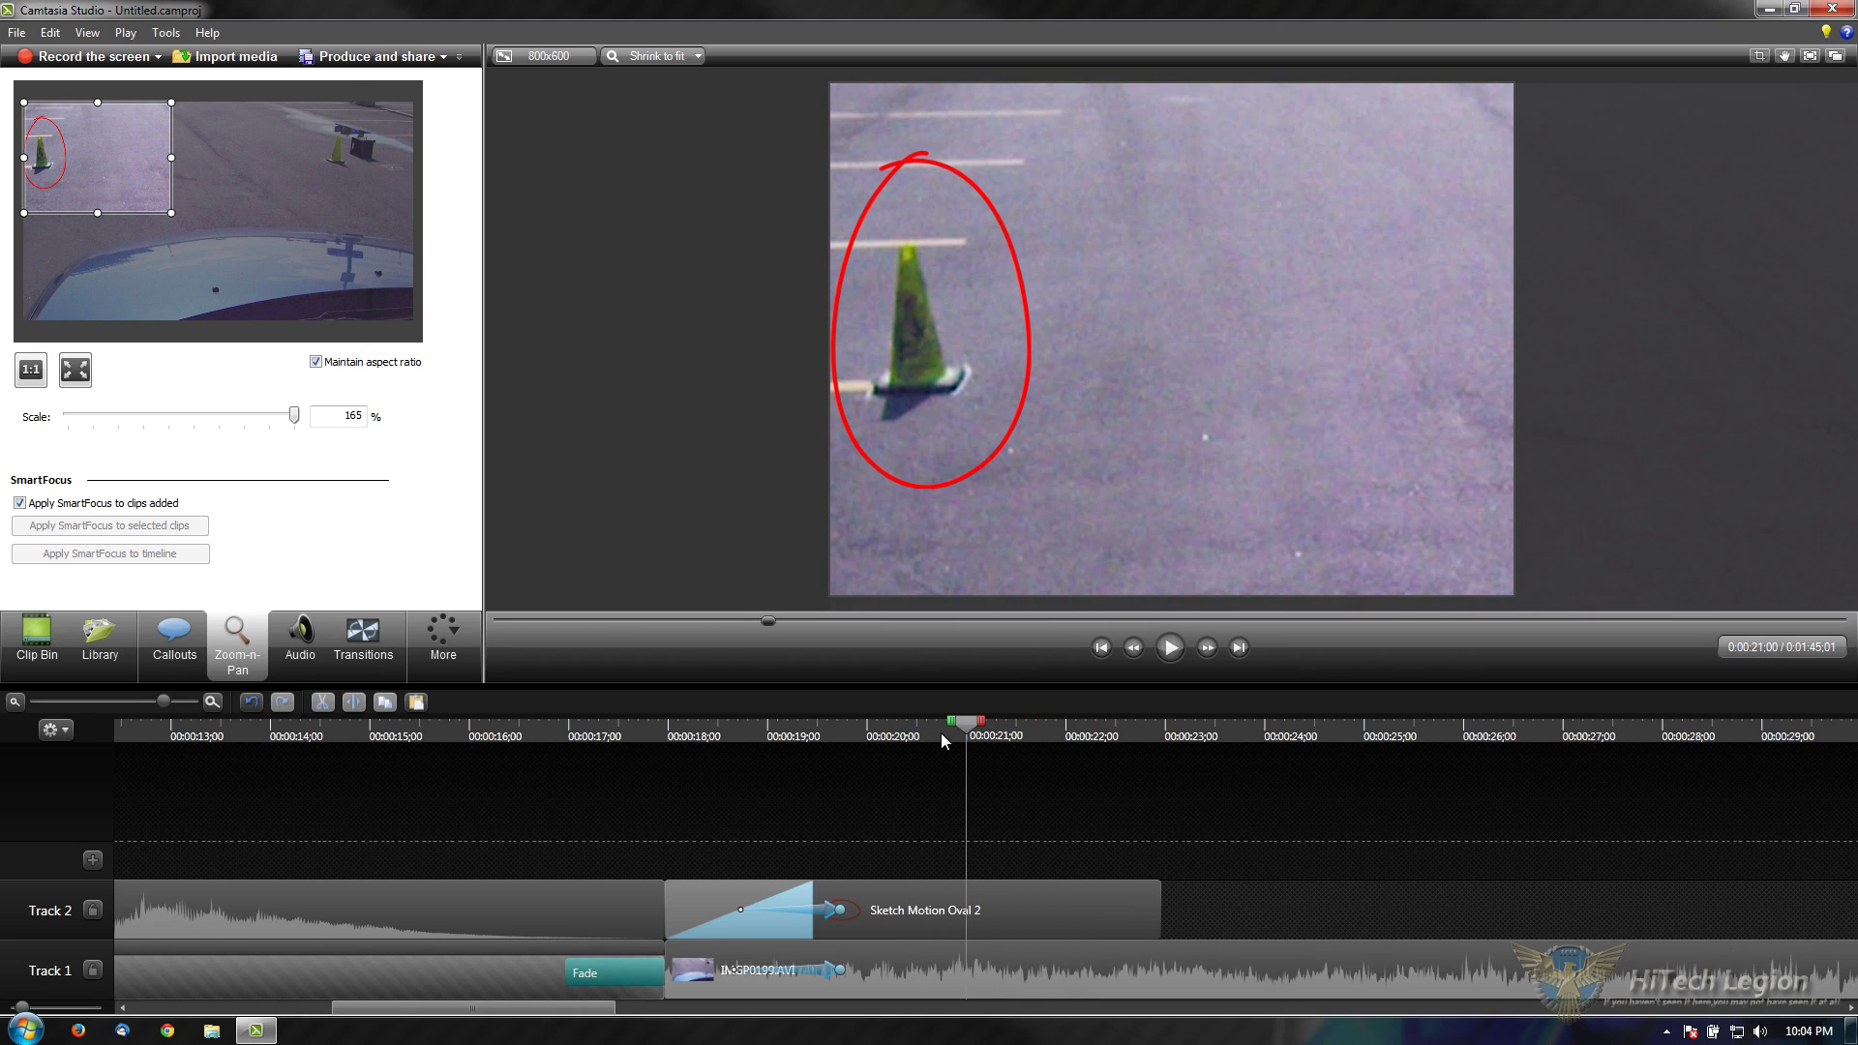
pyautogui.moveTo(128, 173); pyautogui.dragTo(372, 172)
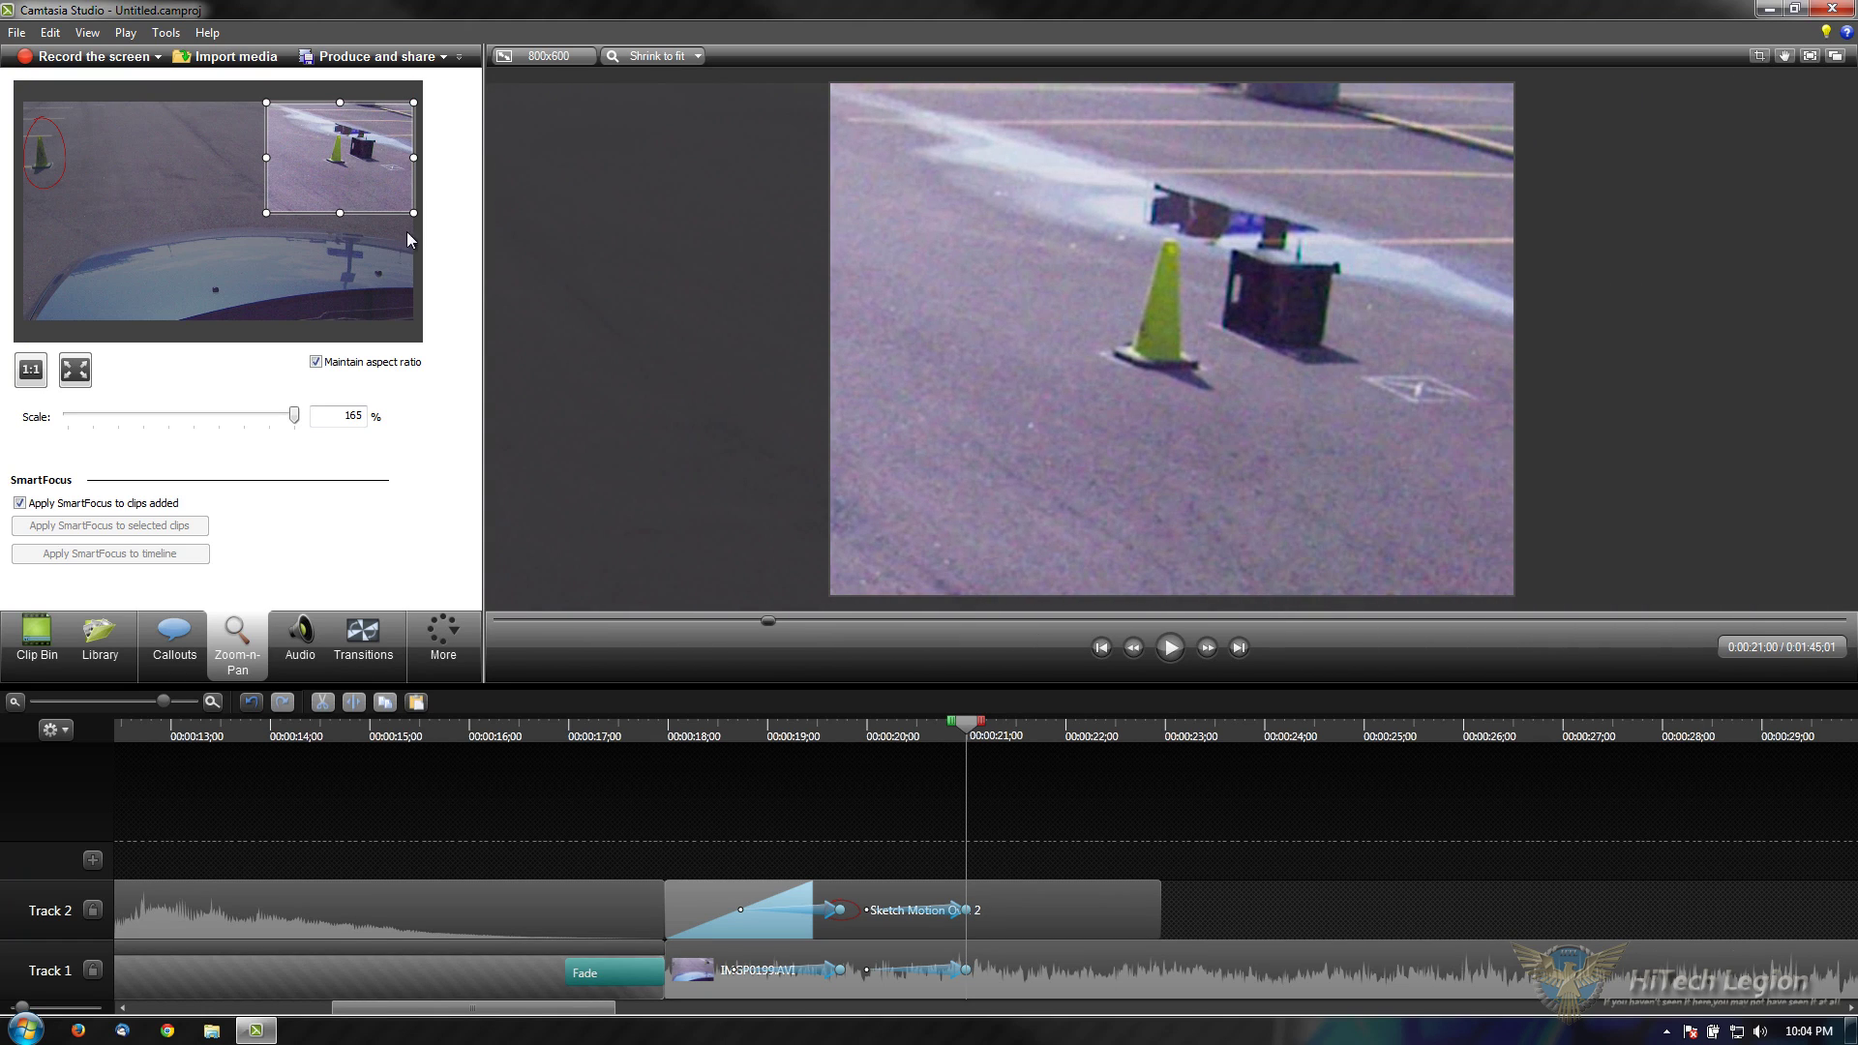
# Step: Shorten the pan to the right cone by starting its animation later on both the IMGP0199.AVI clip and the oval callout
pyautogui.click(944, 973)
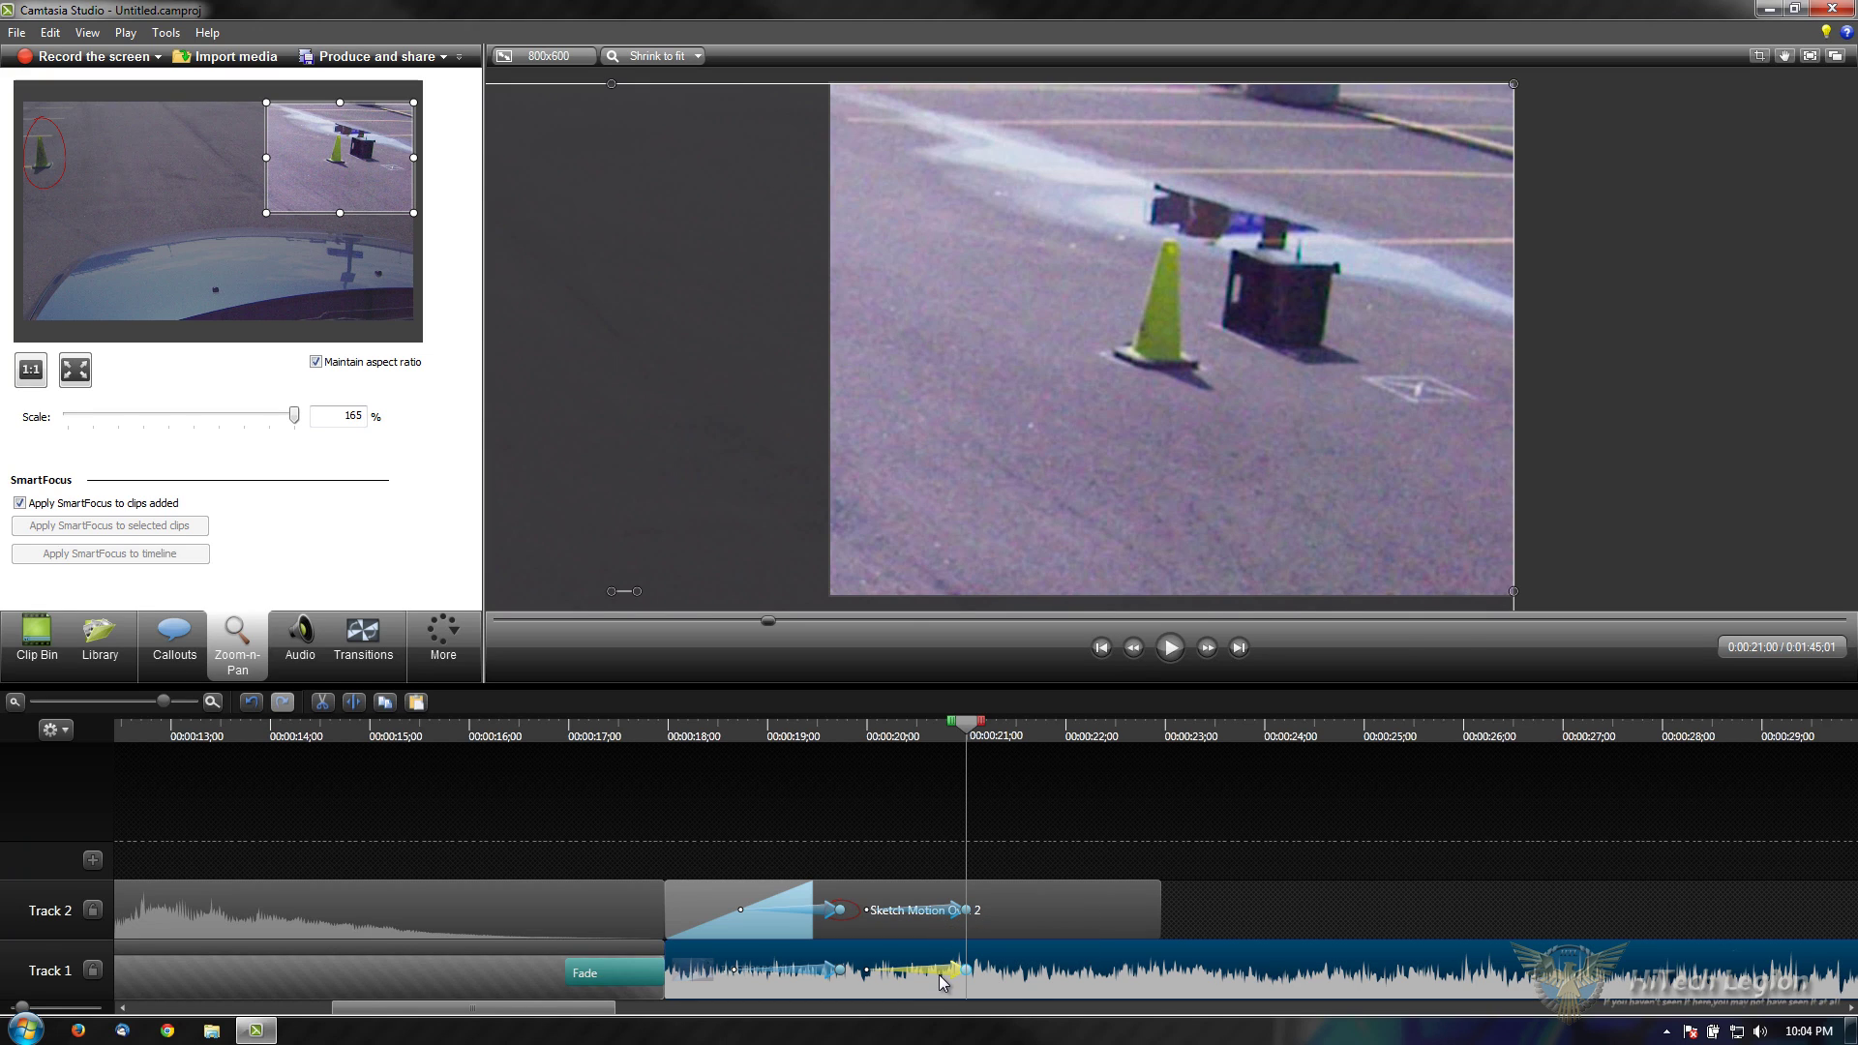
pyautogui.moveTo(867, 968); pyautogui.dragTo(902, 969)
pyautogui.click(926, 914)
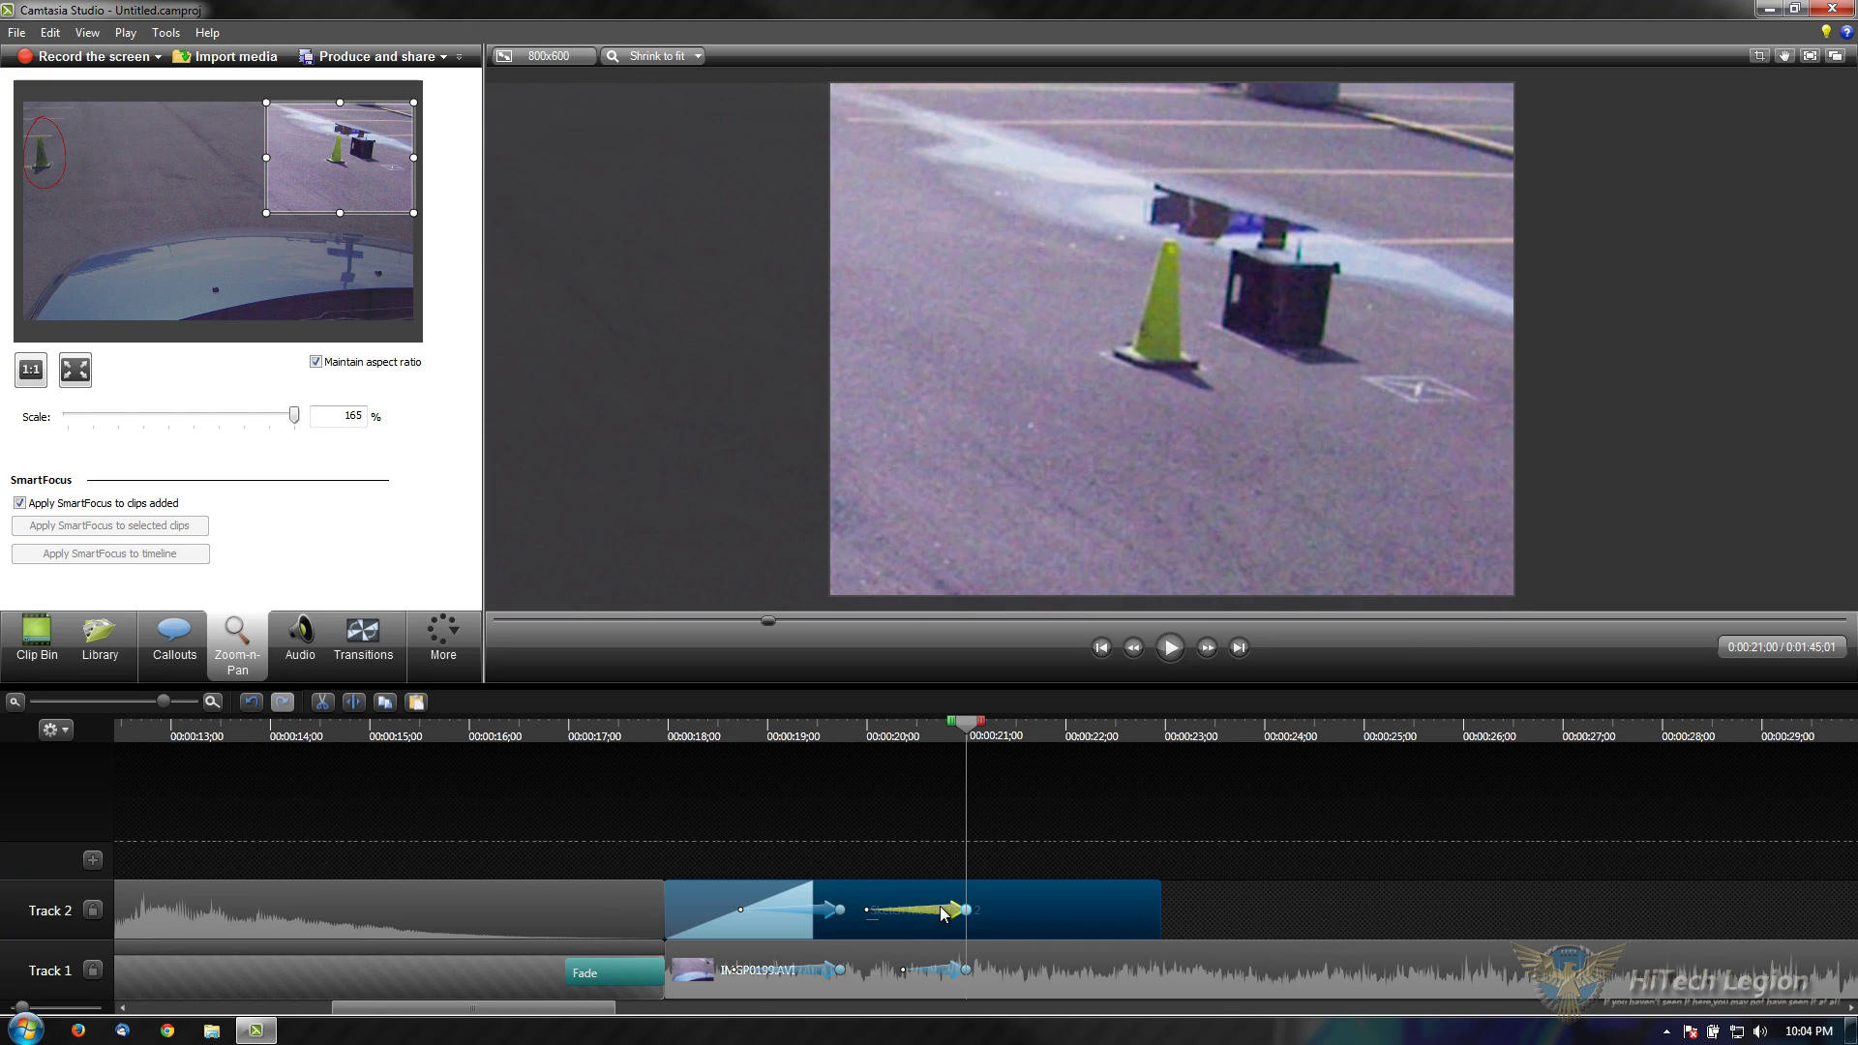
pyautogui.moveTo(876, 911); pyautogui.dragTo(902, 907)
pyautogui.click(954, 966)
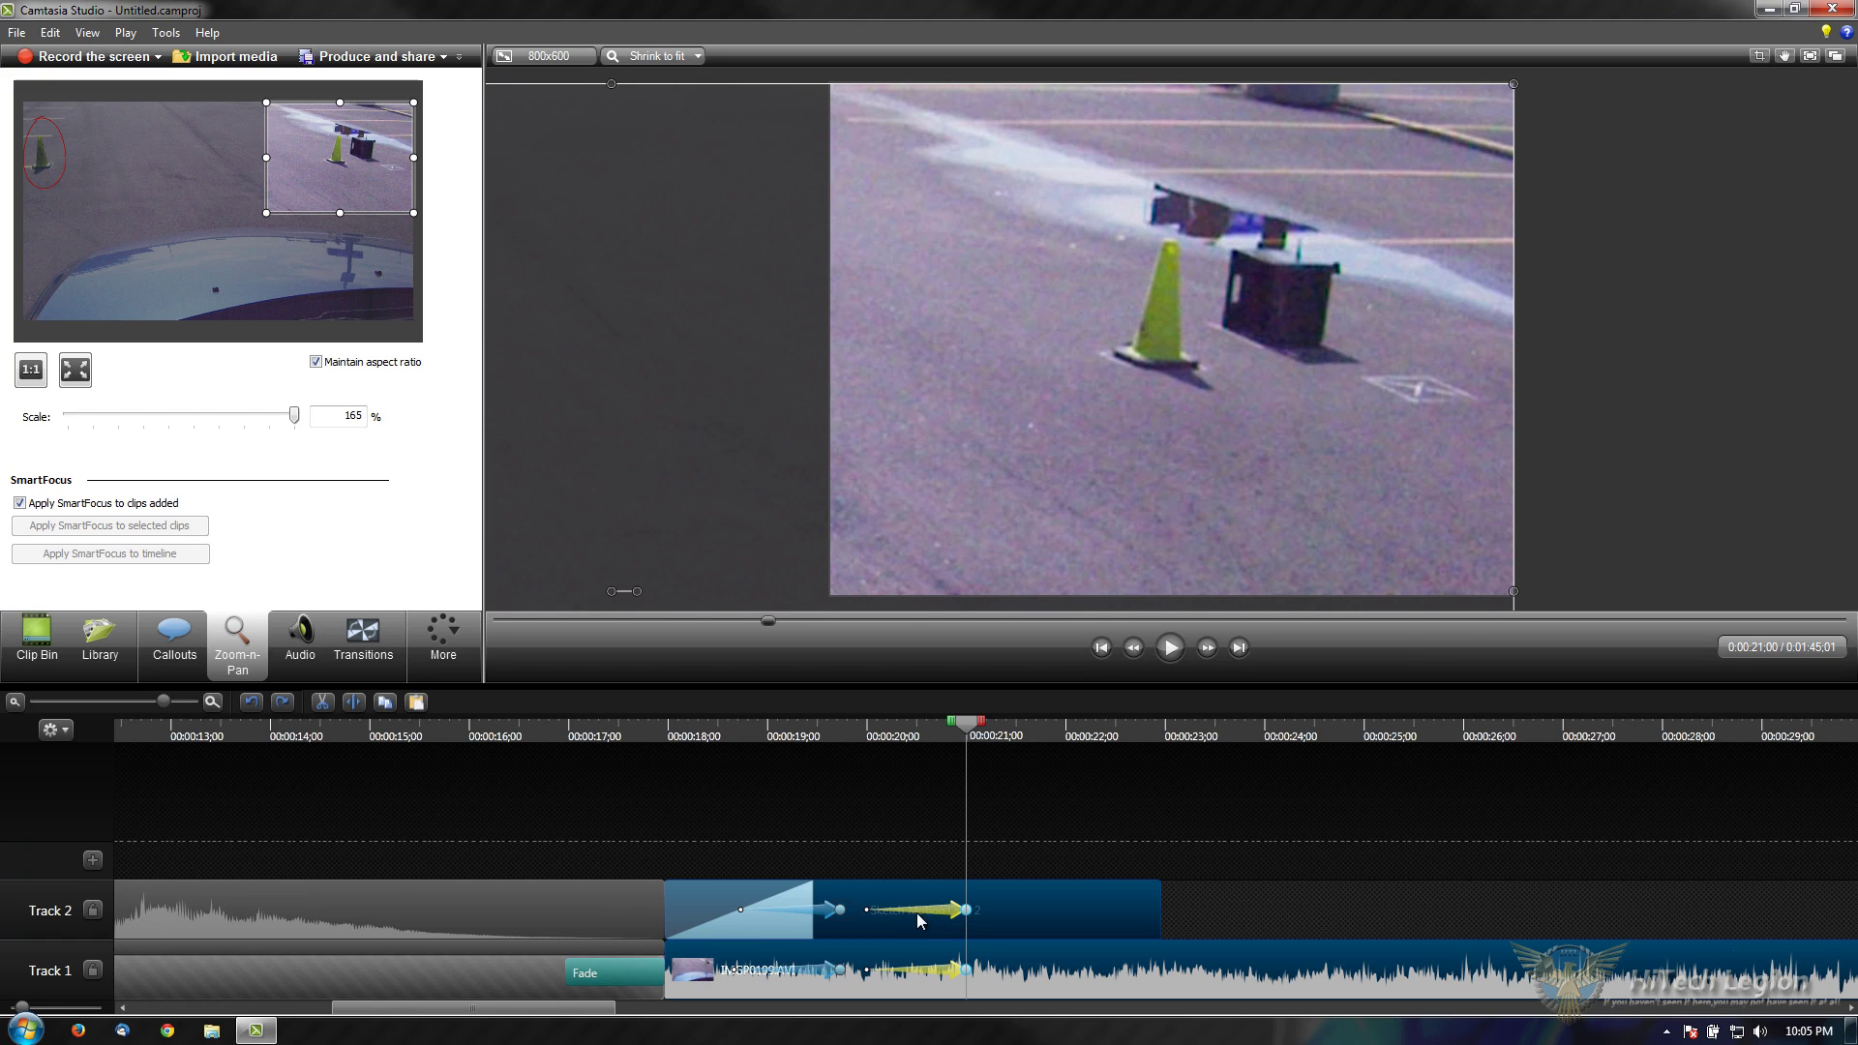
pyautogui.moveTo(868, 910); pyautogui.dragTo(902, 966)
# Step: Play the video from 0:00:17;20 to review the zoom on the left cone and the pan to the right one
pyautogui.moveTo(970, 735); pyautogui.dragTo(652, 739)
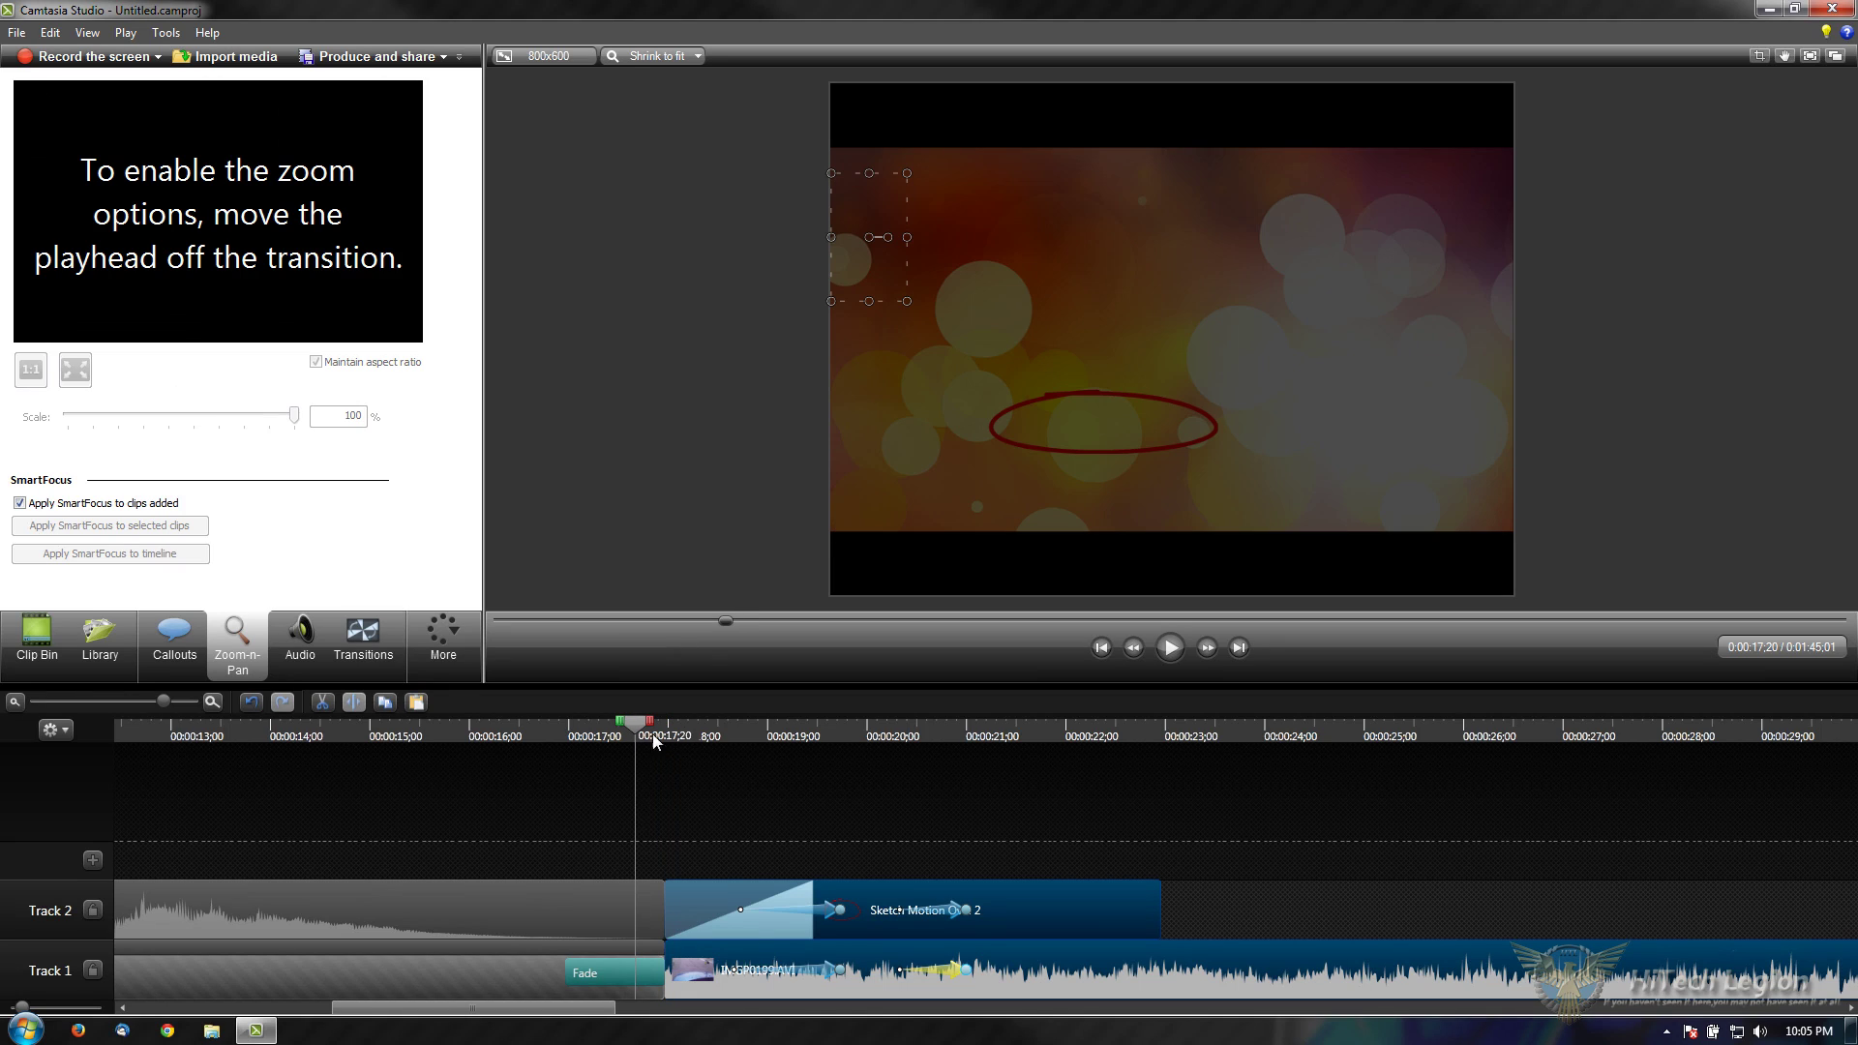
pyautogui.click(1171, 648)
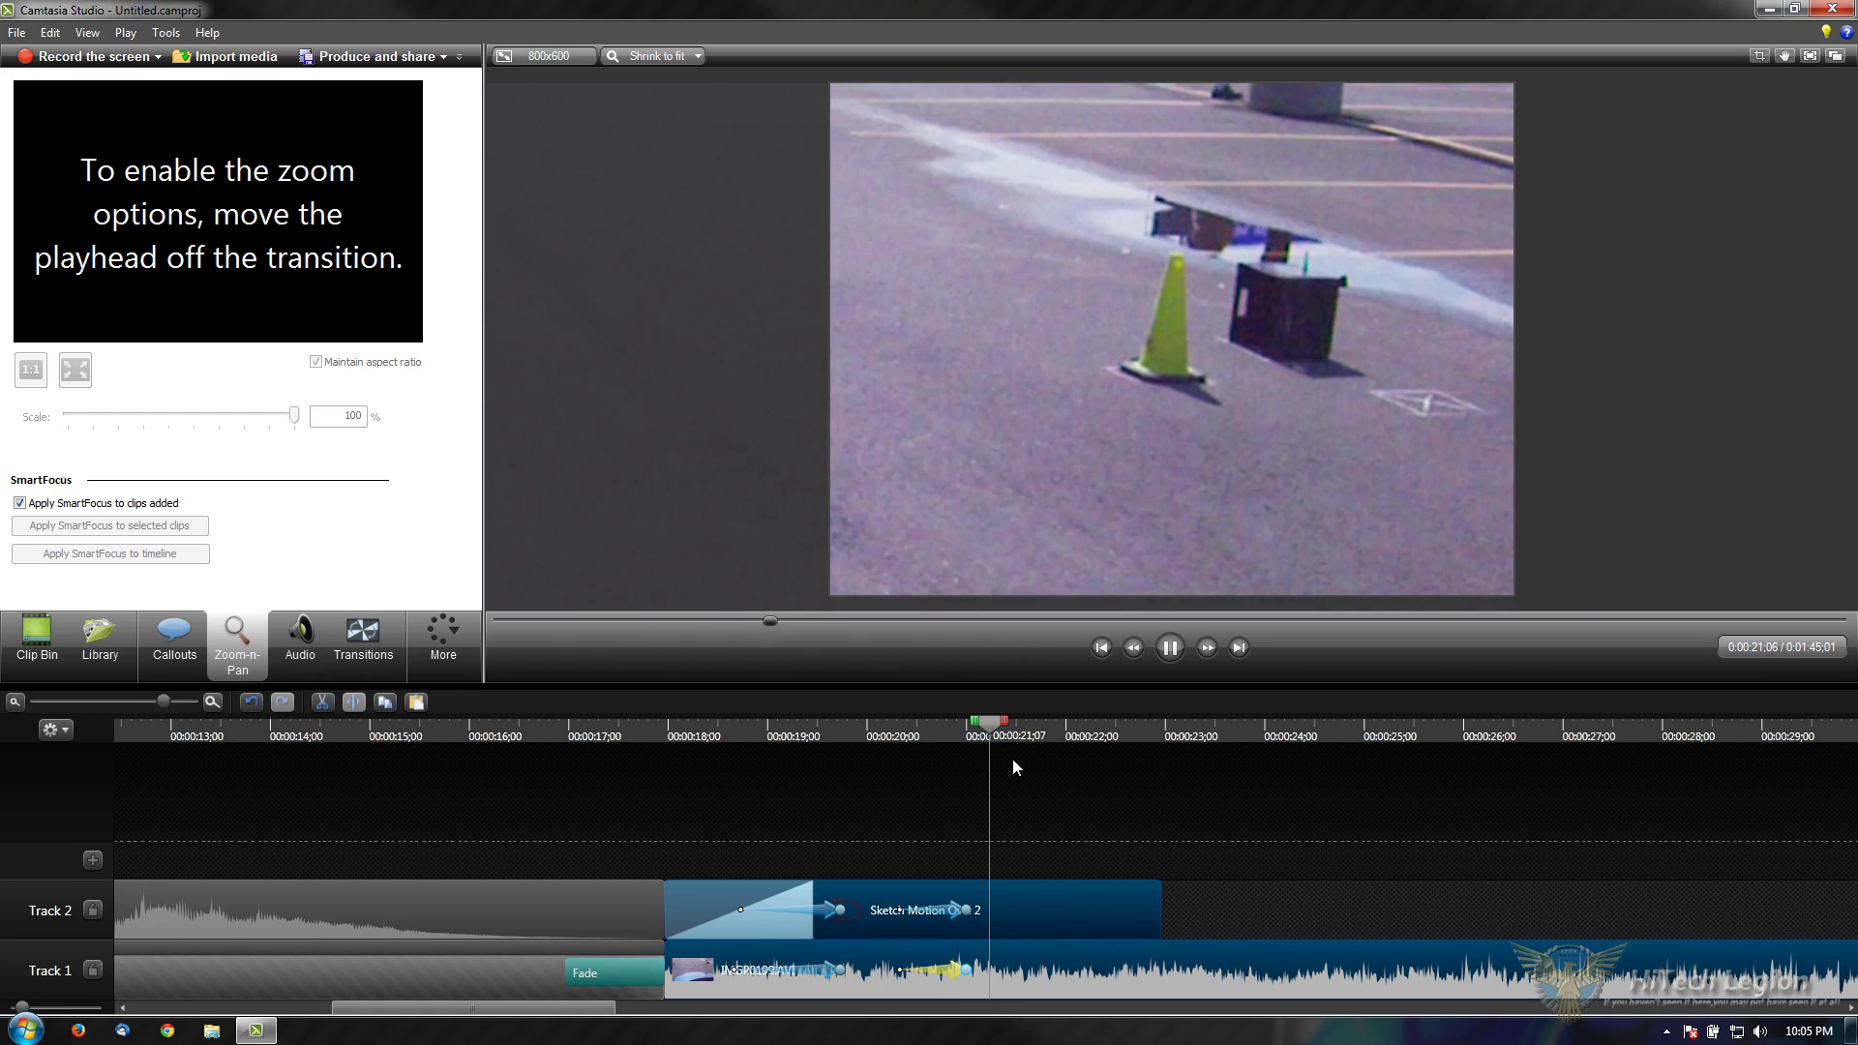
pyautogui.press('space')
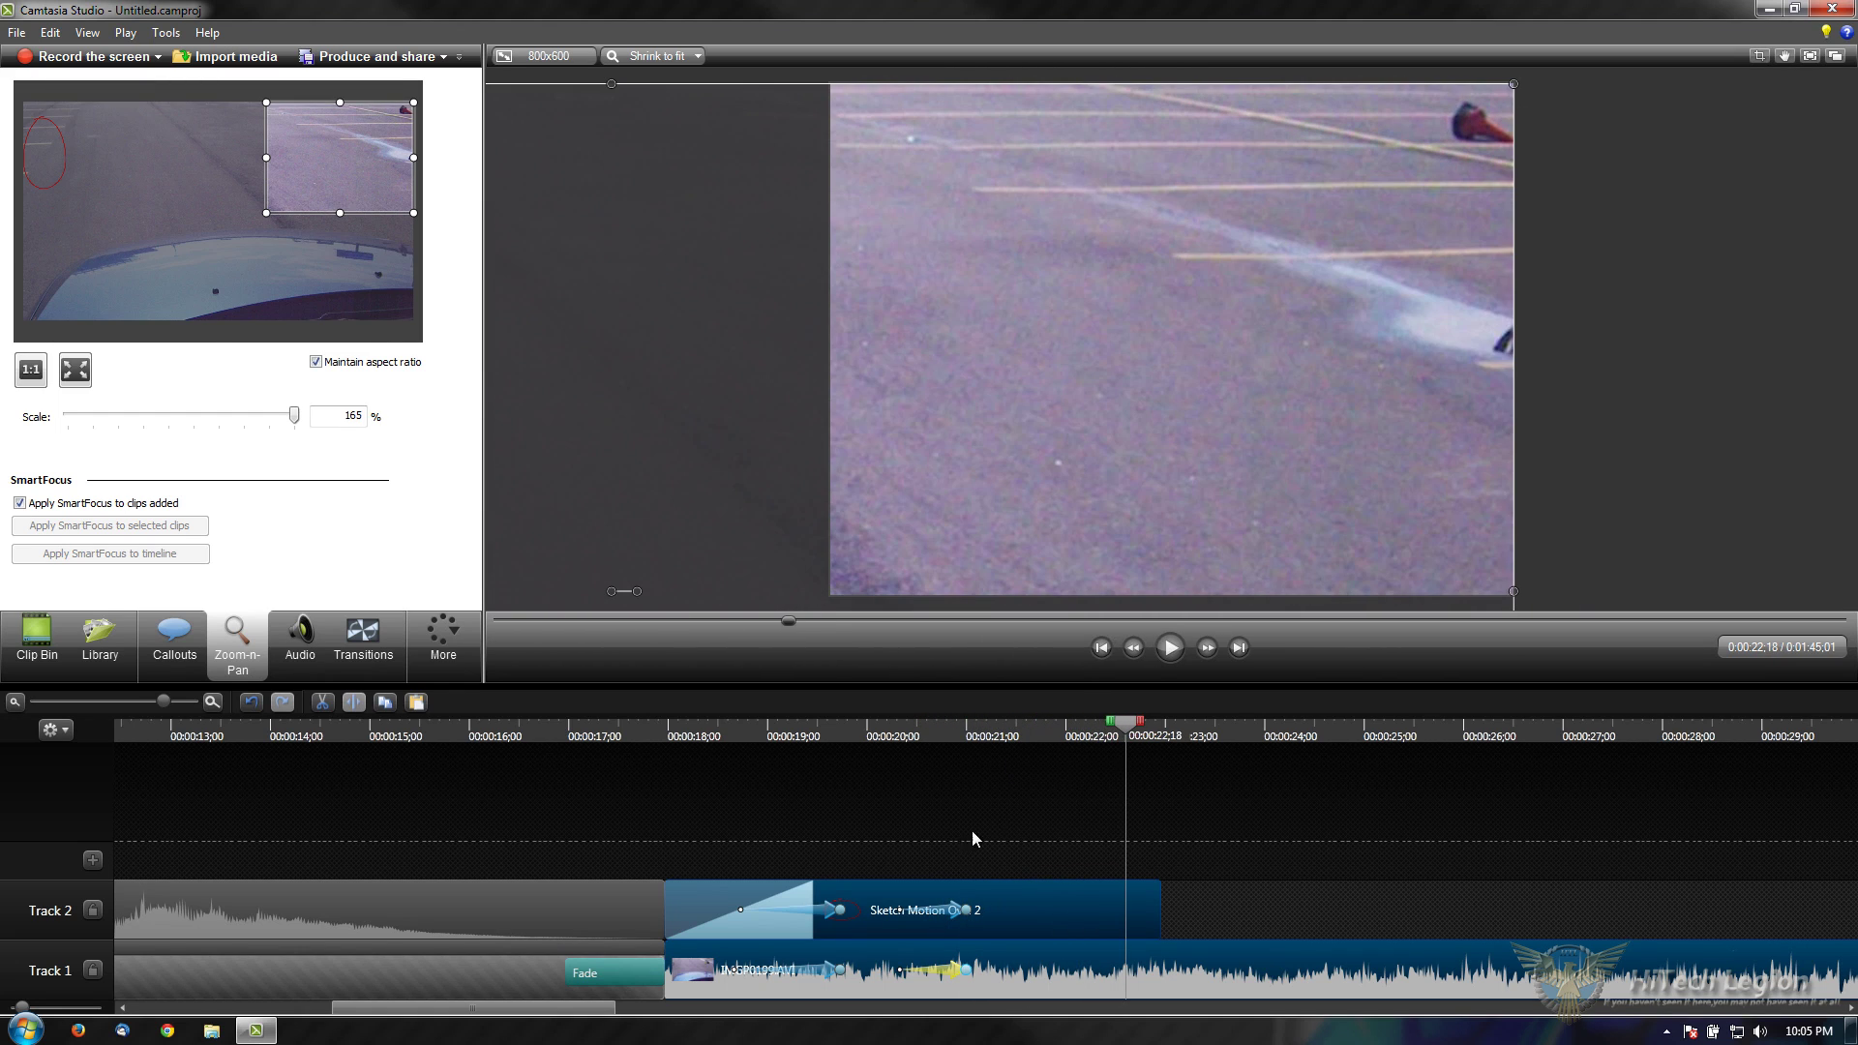
# Step: Add a Zoom-n-Pan at 0:00:22;02 that scales the media to fit the entire canvas, and play the sequence back
pyautogui.moveTo(1103, 728)
pyautogui.mouseDown()
pyautogui.moveTo(822, 733)
pyautogui.moveTo(949, 745)
pyautogui.moveTo(772, 759)
pyautogui.moveTo(896, 766)
pyautogui.moveTo(745, 798)
pyautogui.moveTo(793, 789)
pyautogui.moveTo(757, 790)
pyautogui.moveTo(783, 790)
pyautogui.moveTo(817, 729)
pyautogui.moveTo(1355, 735)
pyautogui.moveTo(1072, 736)
pyautogui.mouseUp()
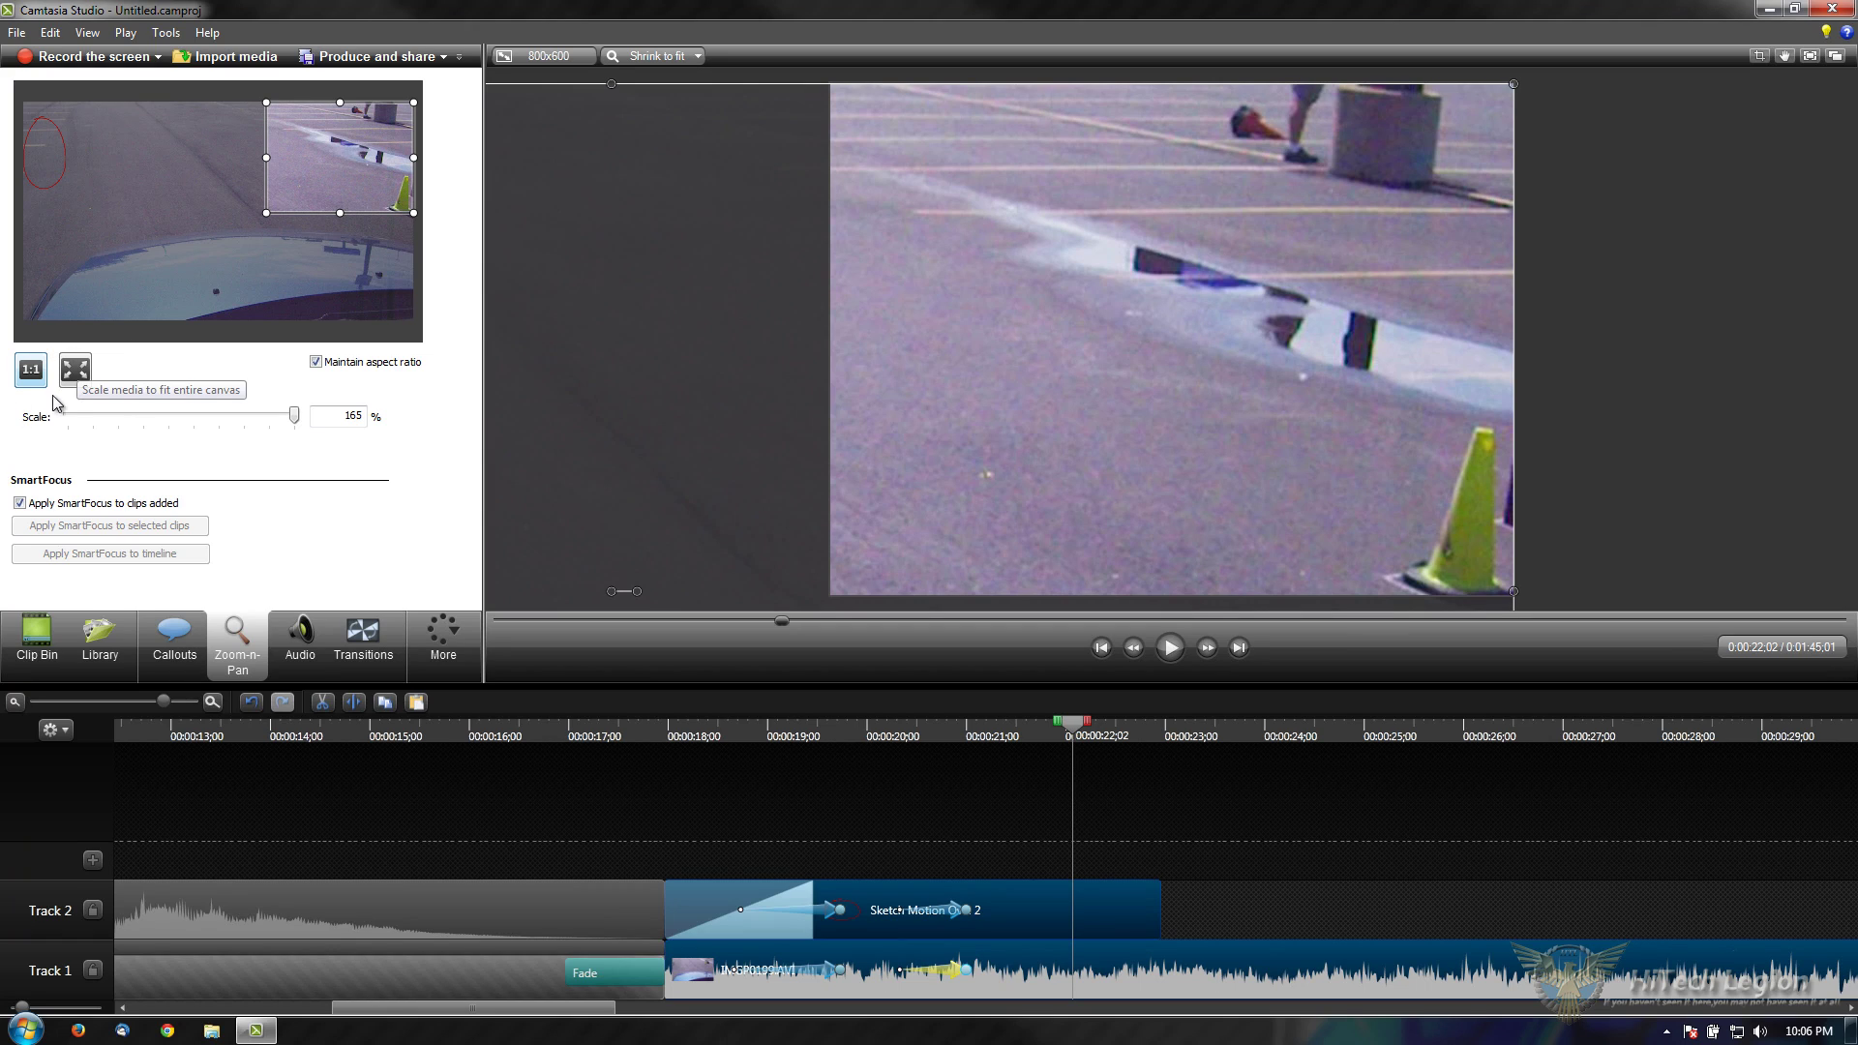
pyautogui.click(76, 371)
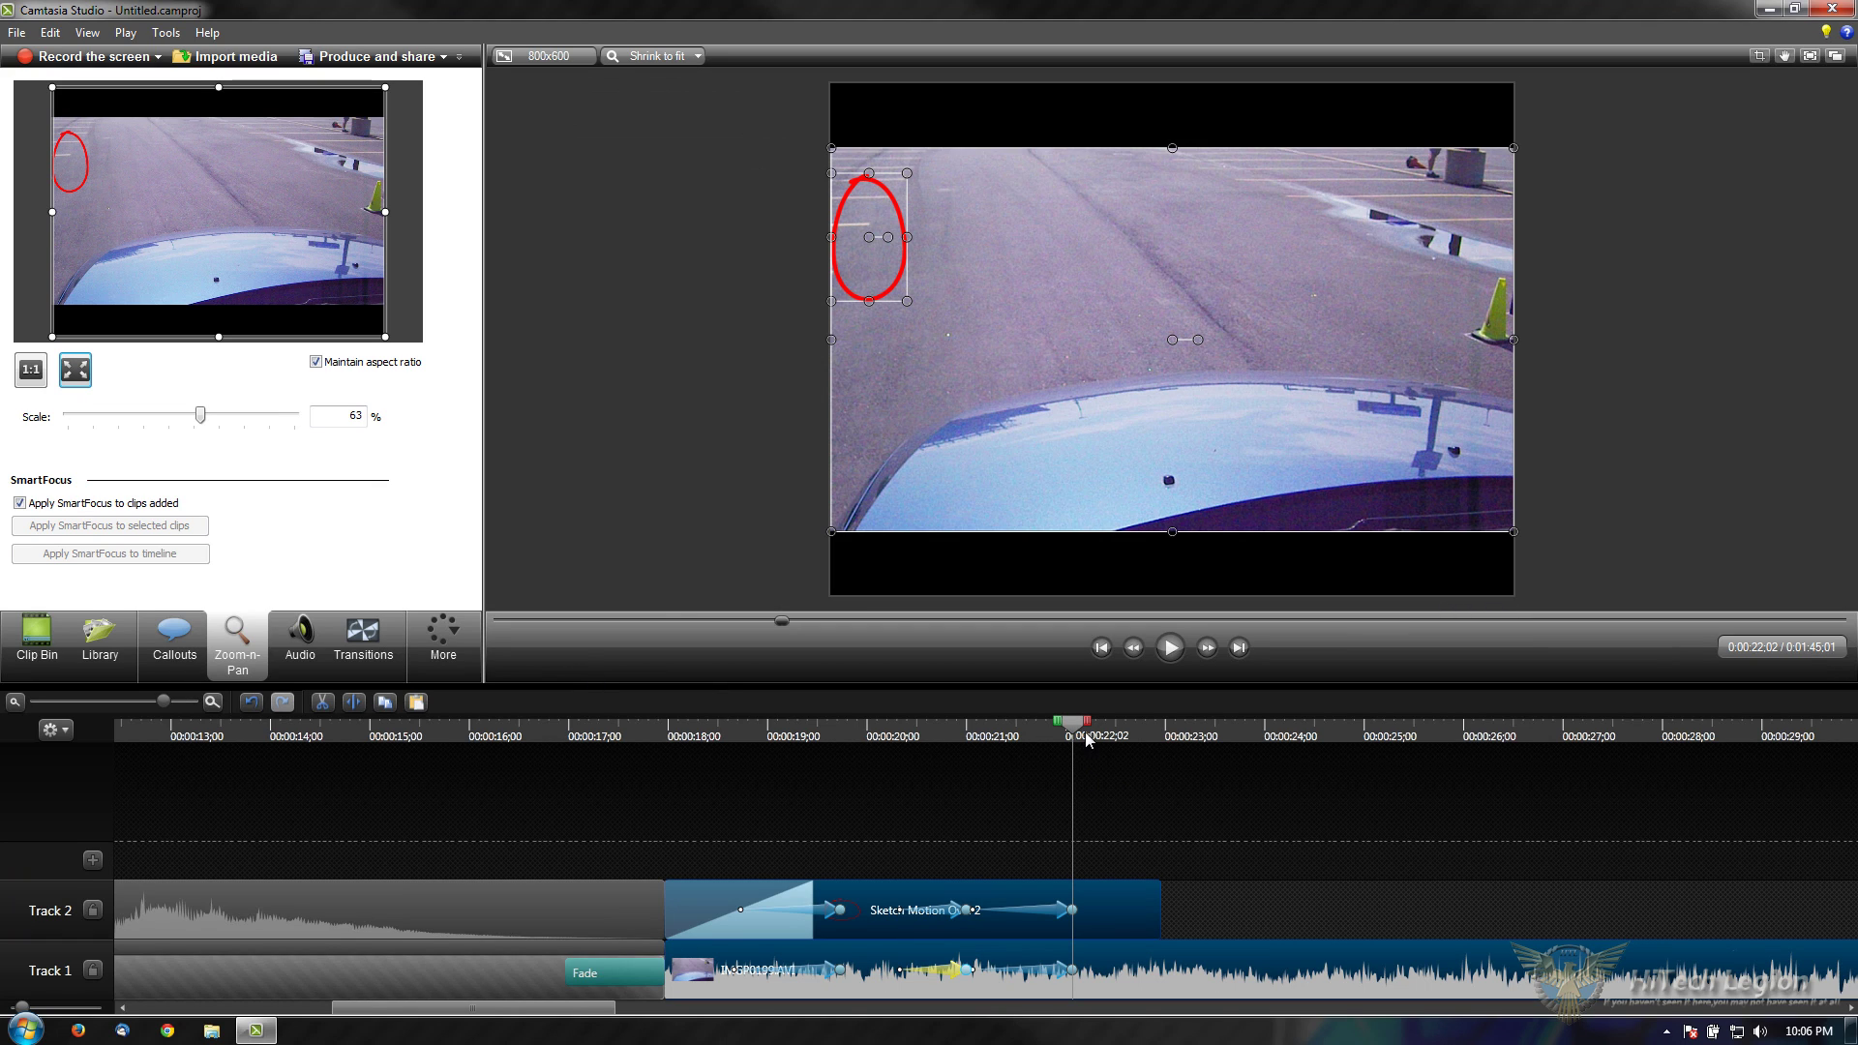
pyautogui.moveTo(1075, 732); pyautogui.dragTo(636, 730)
pyautogui.click(1170, 647)
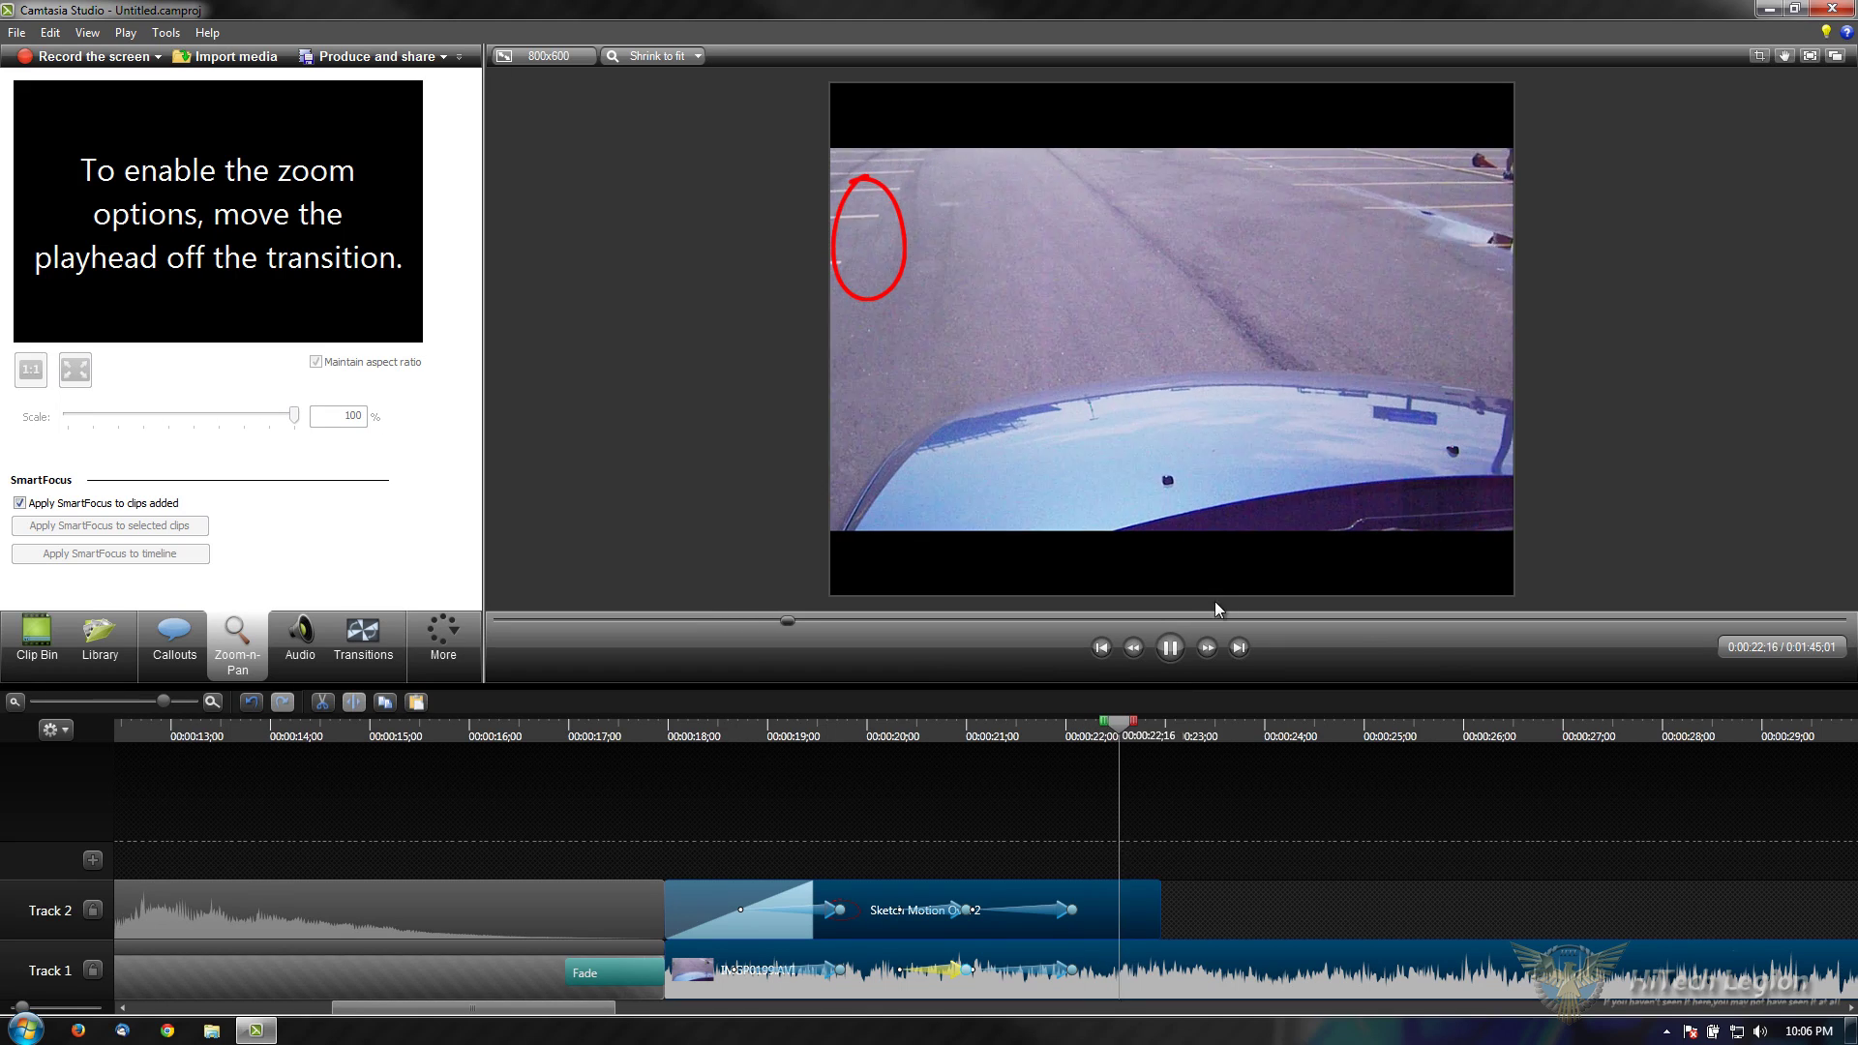
pyautogui.click(1184, 652)
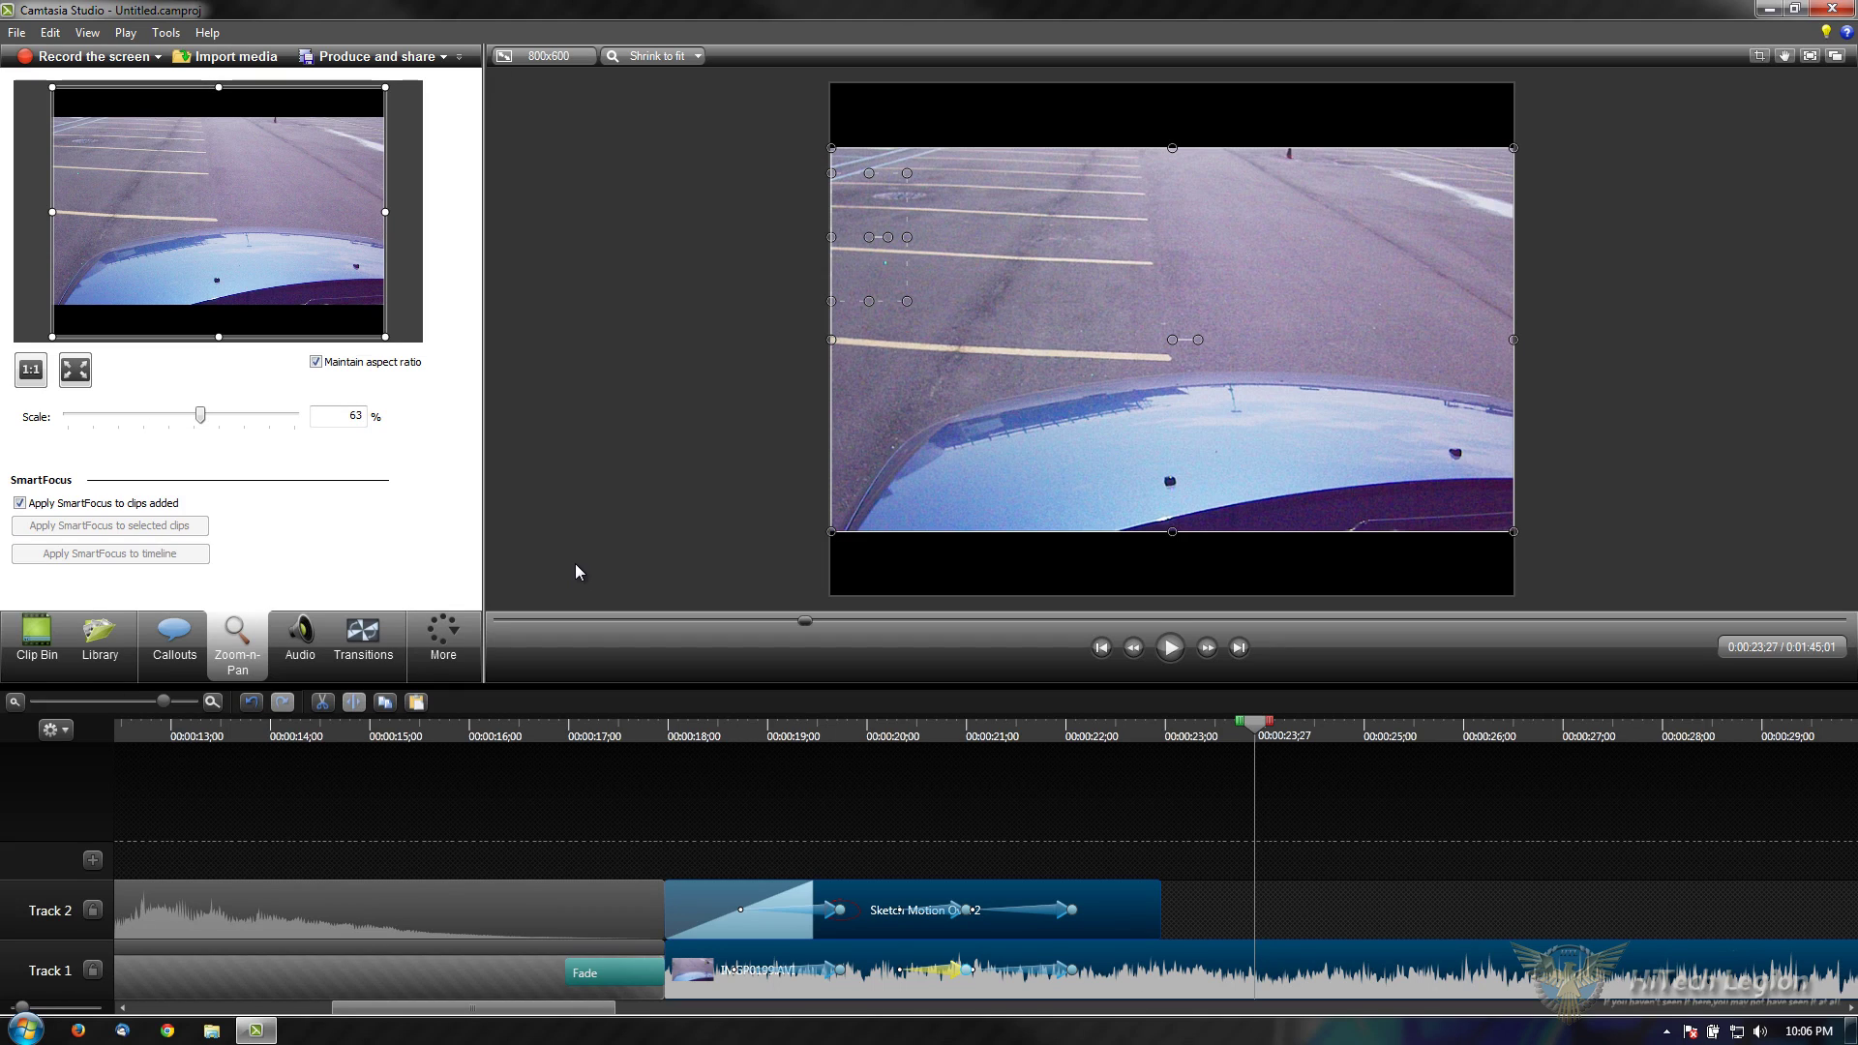
# Step: Expand the Basic Title group and change its Sketch Motion oval callout to a simple rectangle with text
pyautogui.click(1066, 815)
pyautogui.click(322, 652)
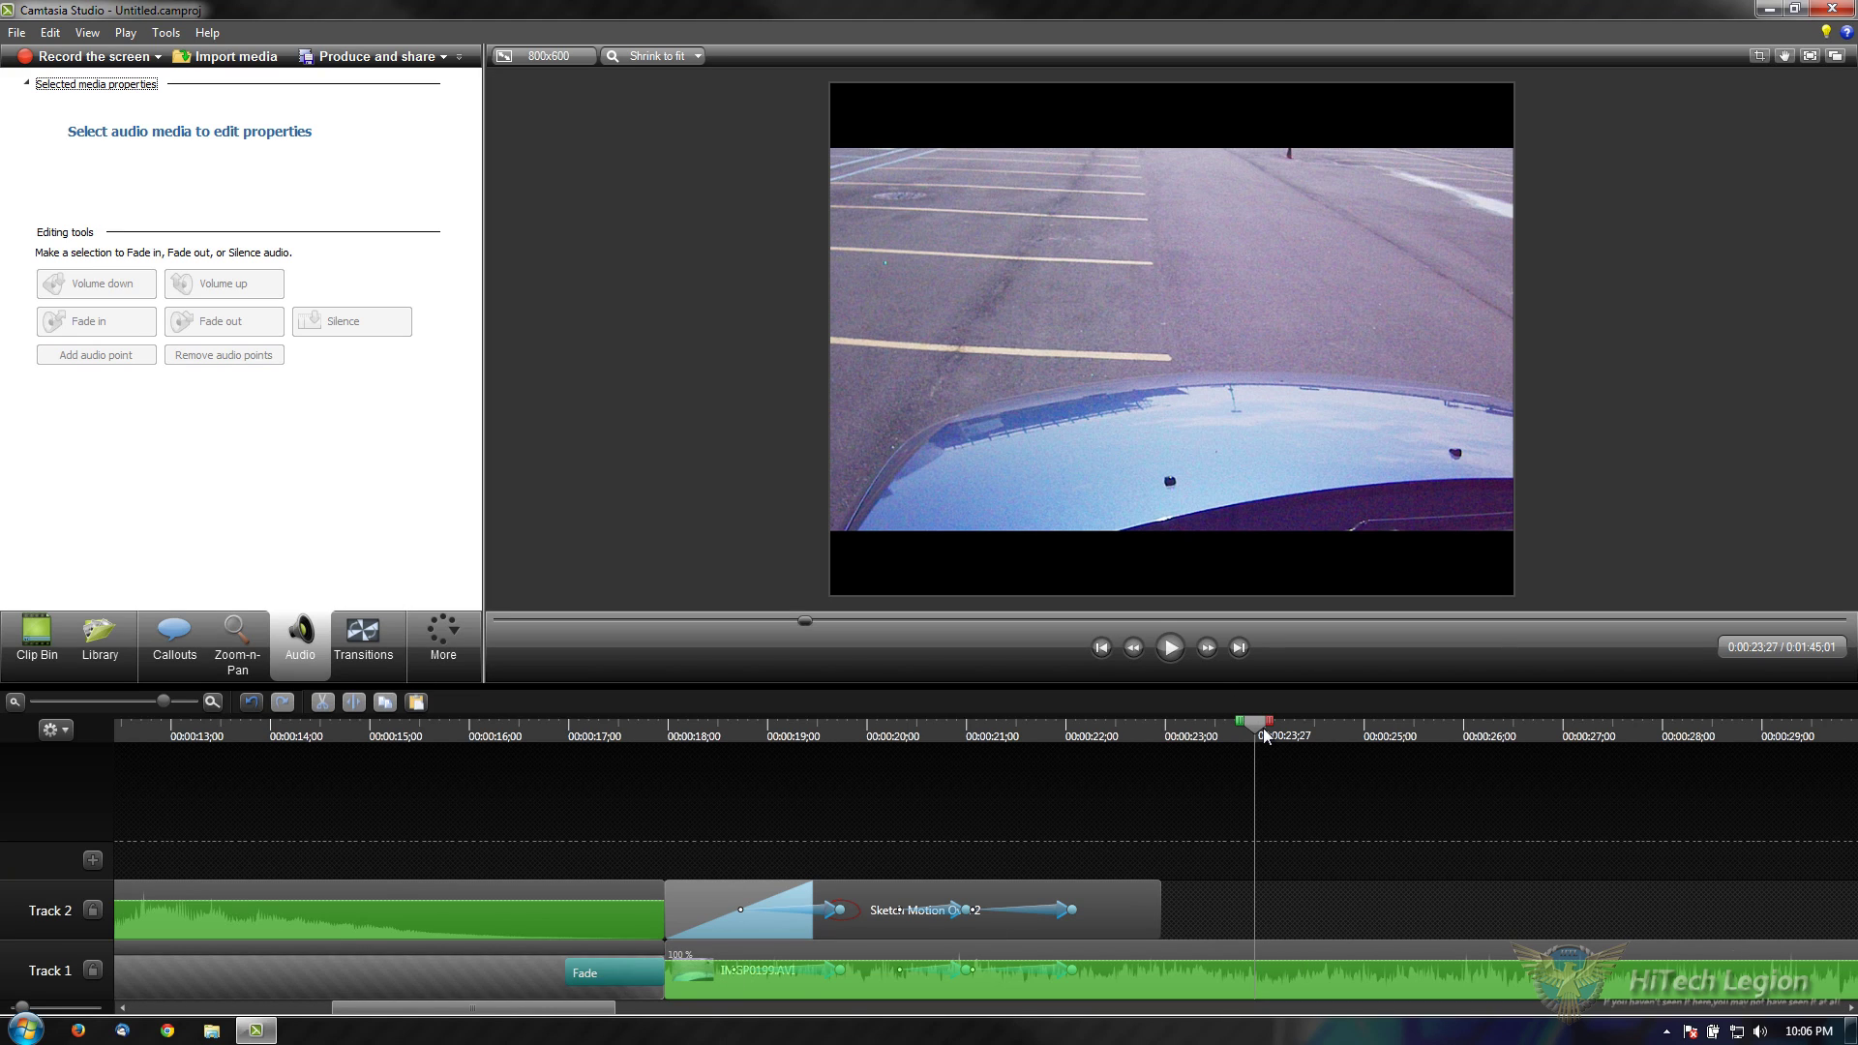
pyautogui.click(263, 728)
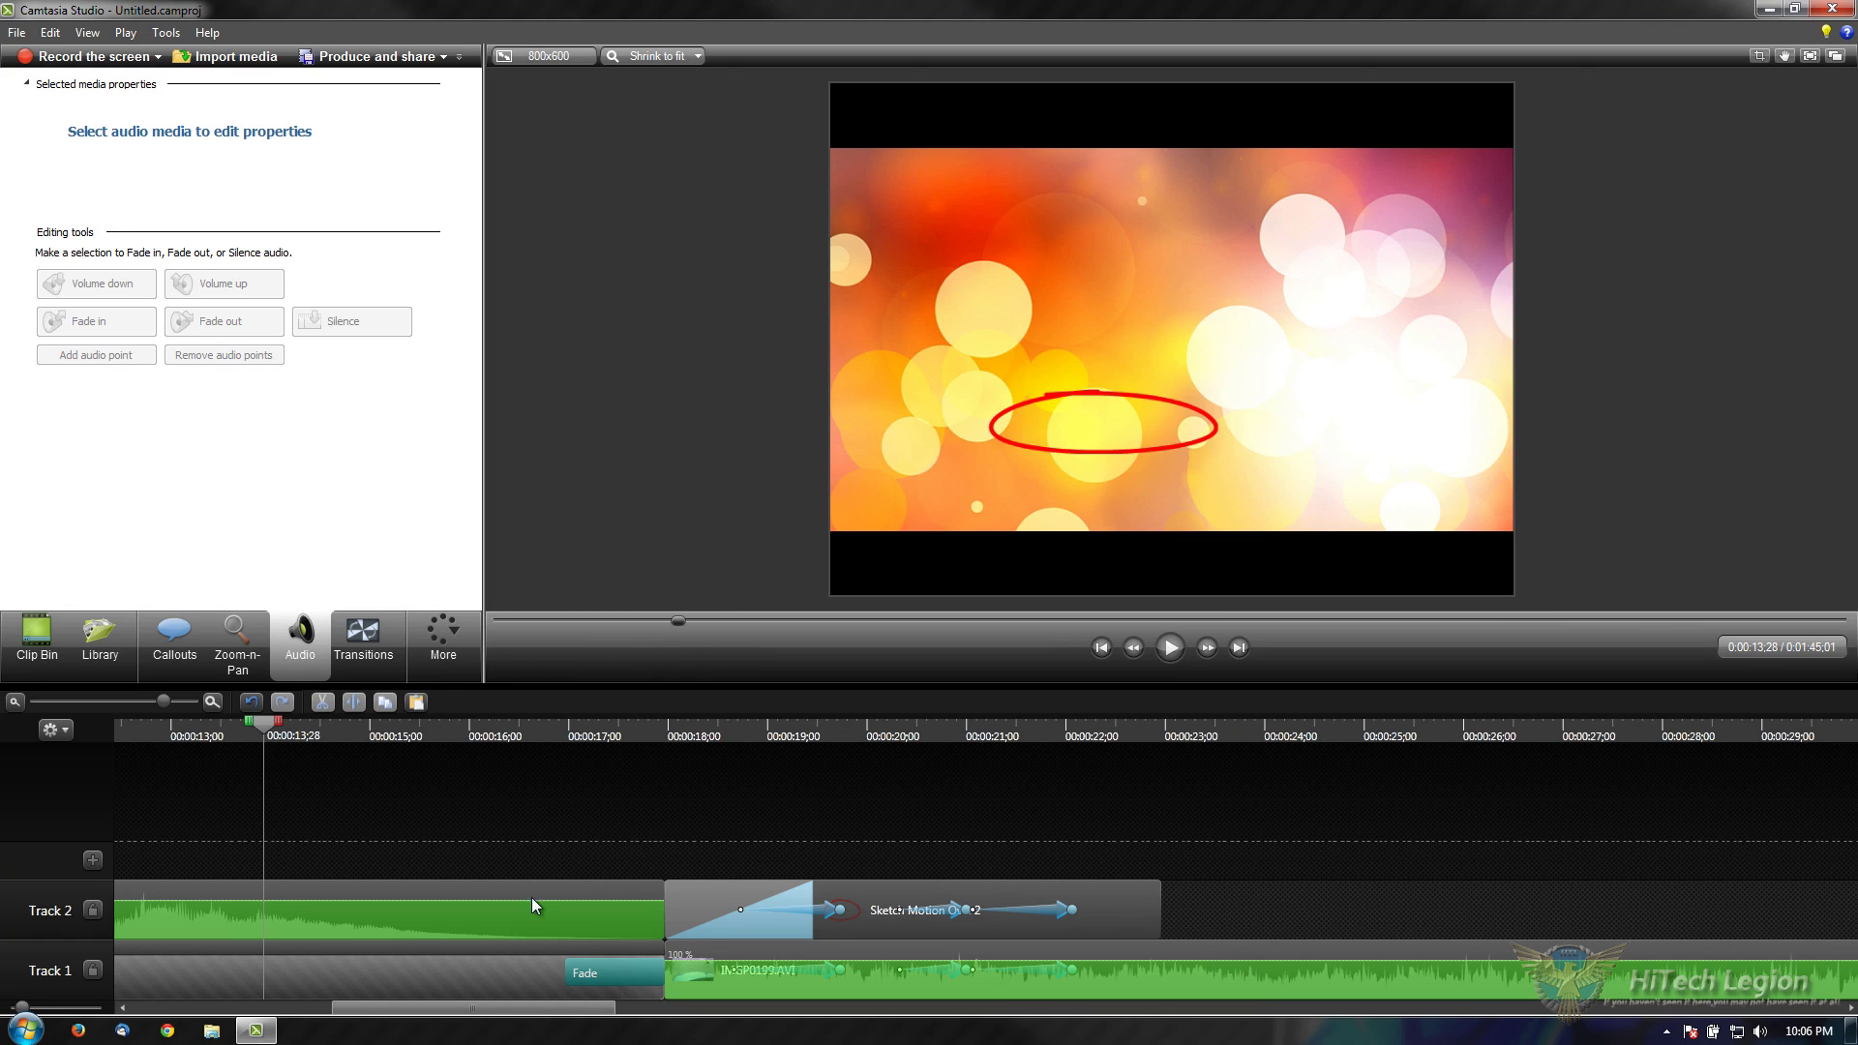
pyautogui.scroll(-2, 637, 857)
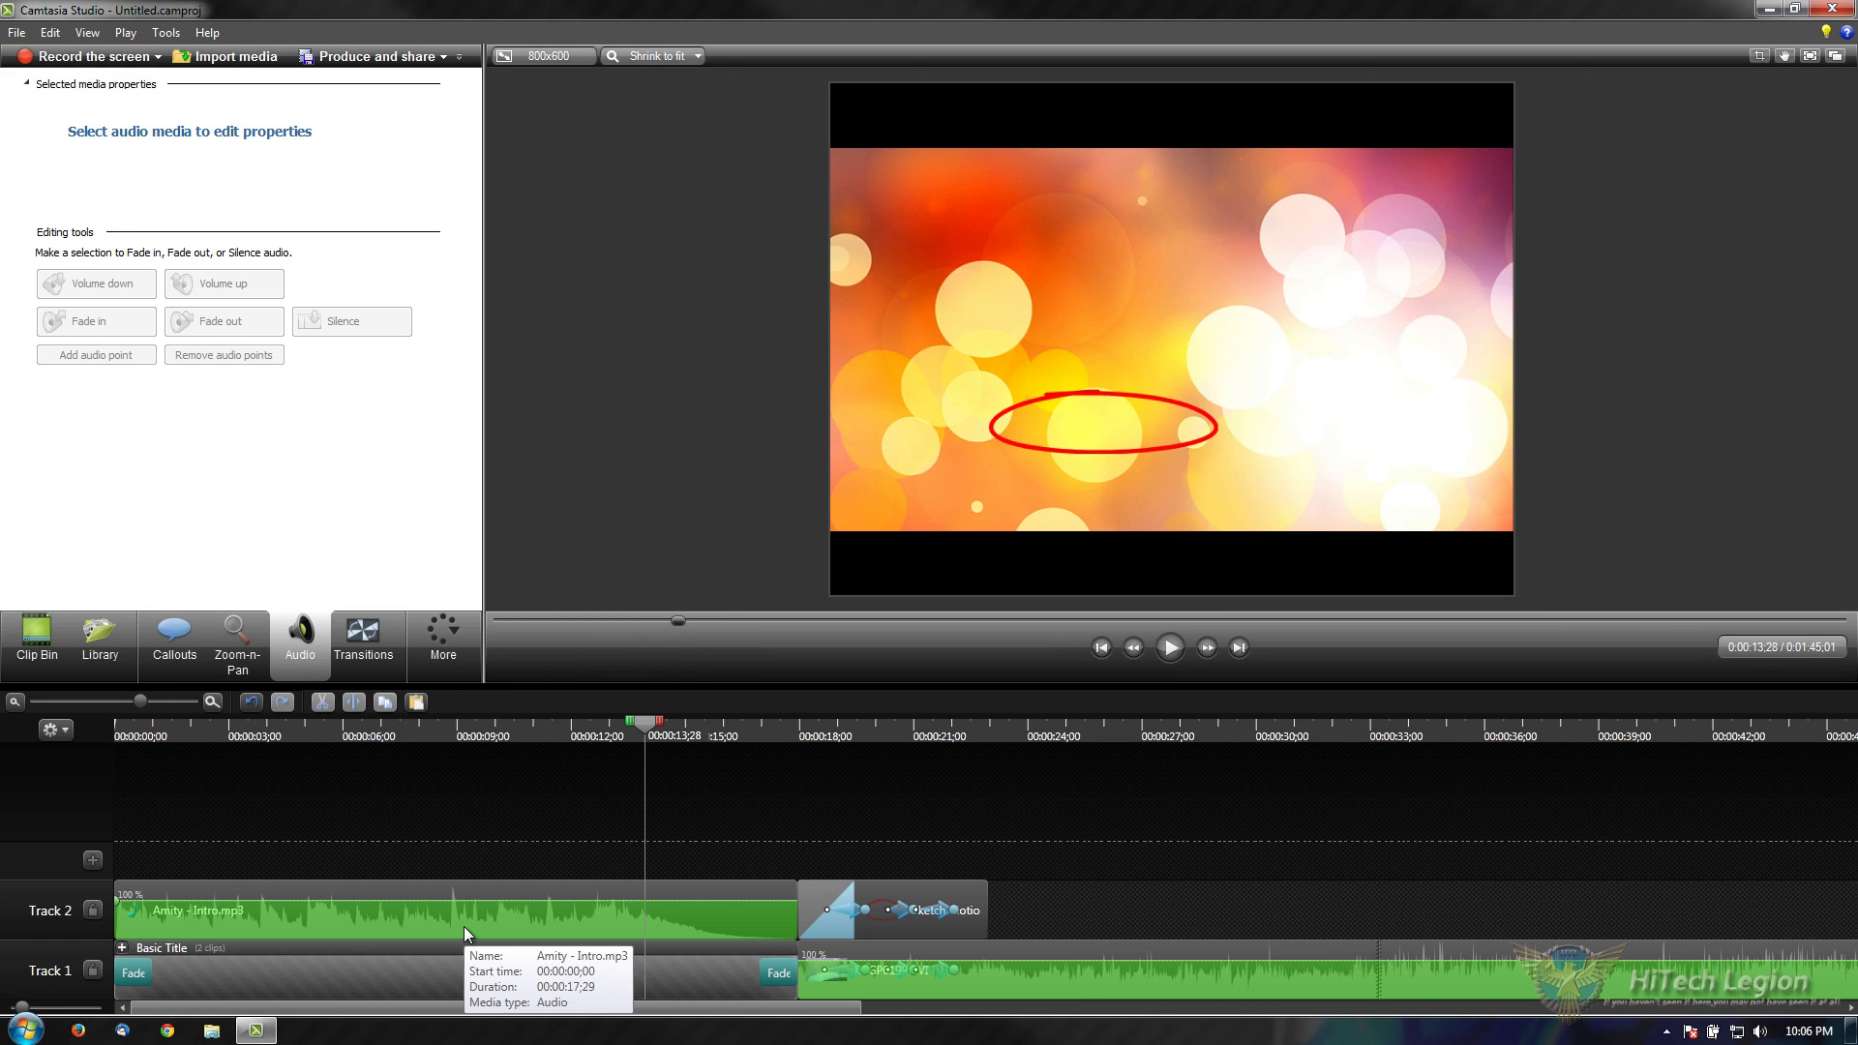
pyautogui.click(122, 950)
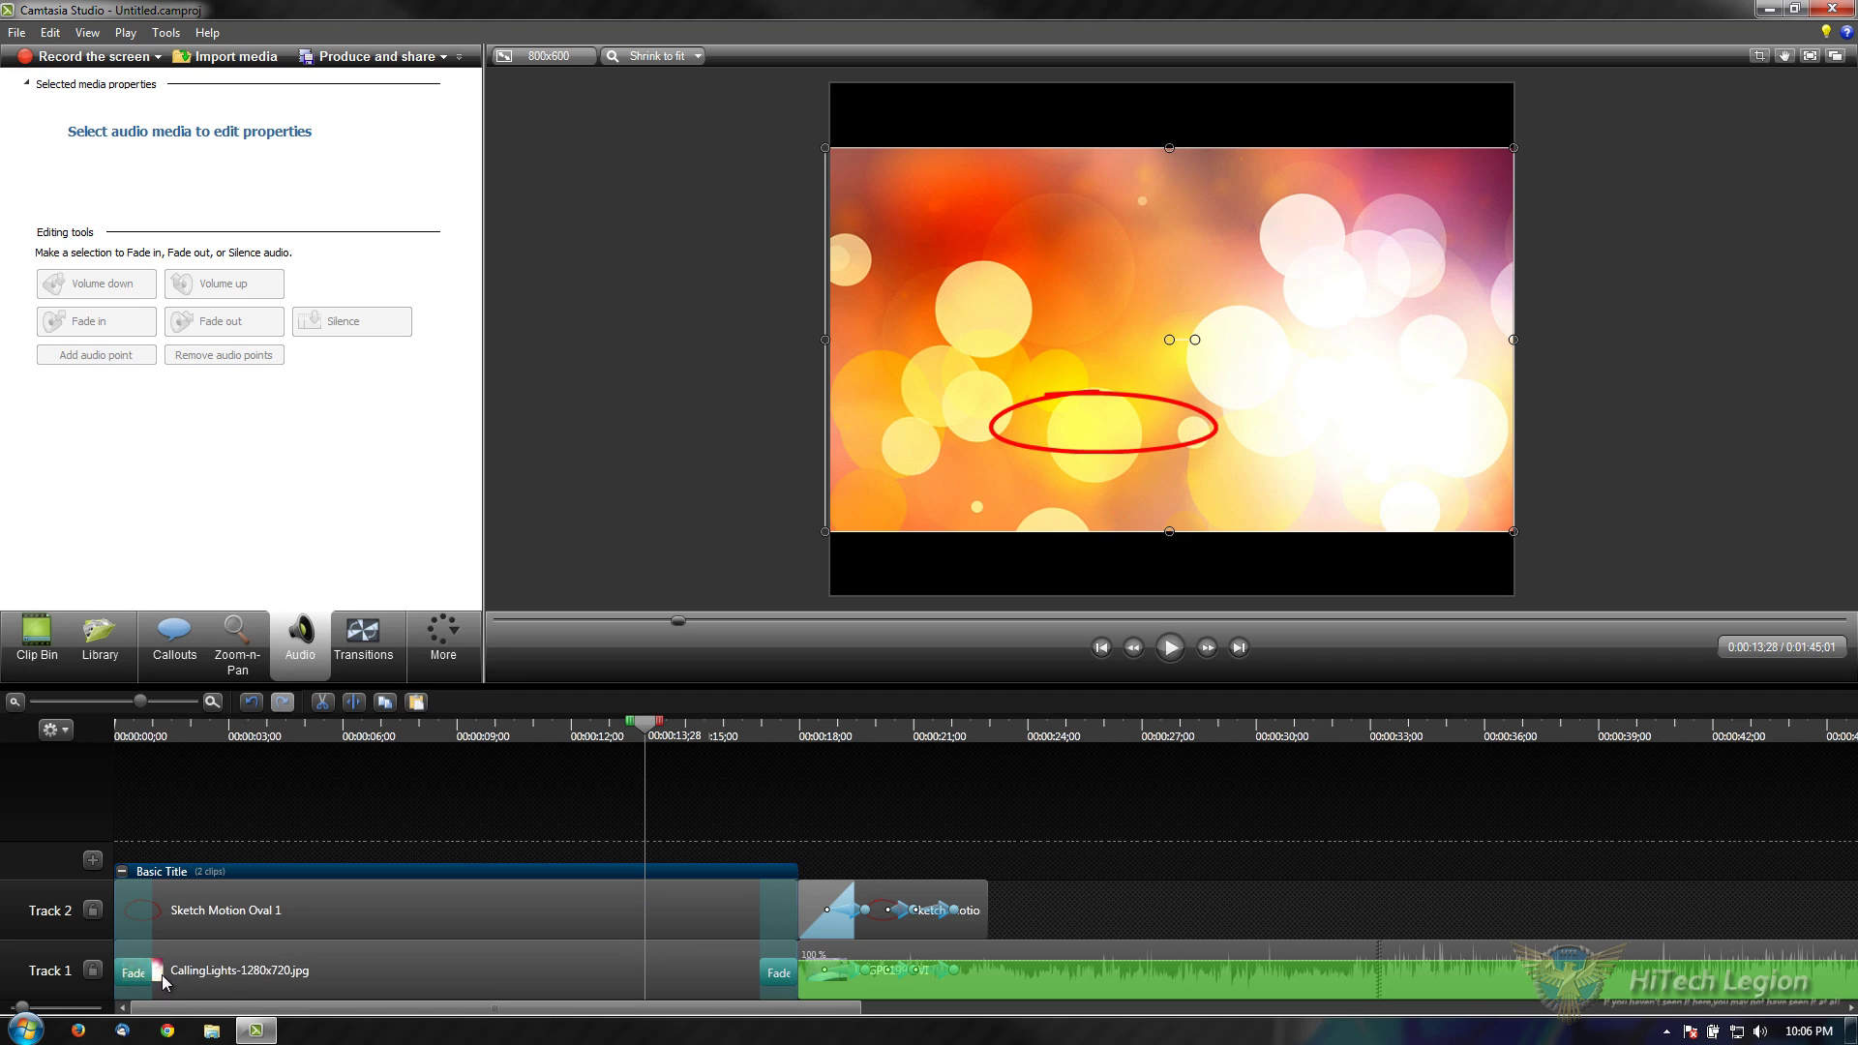
pyautogui.click(250, 928)
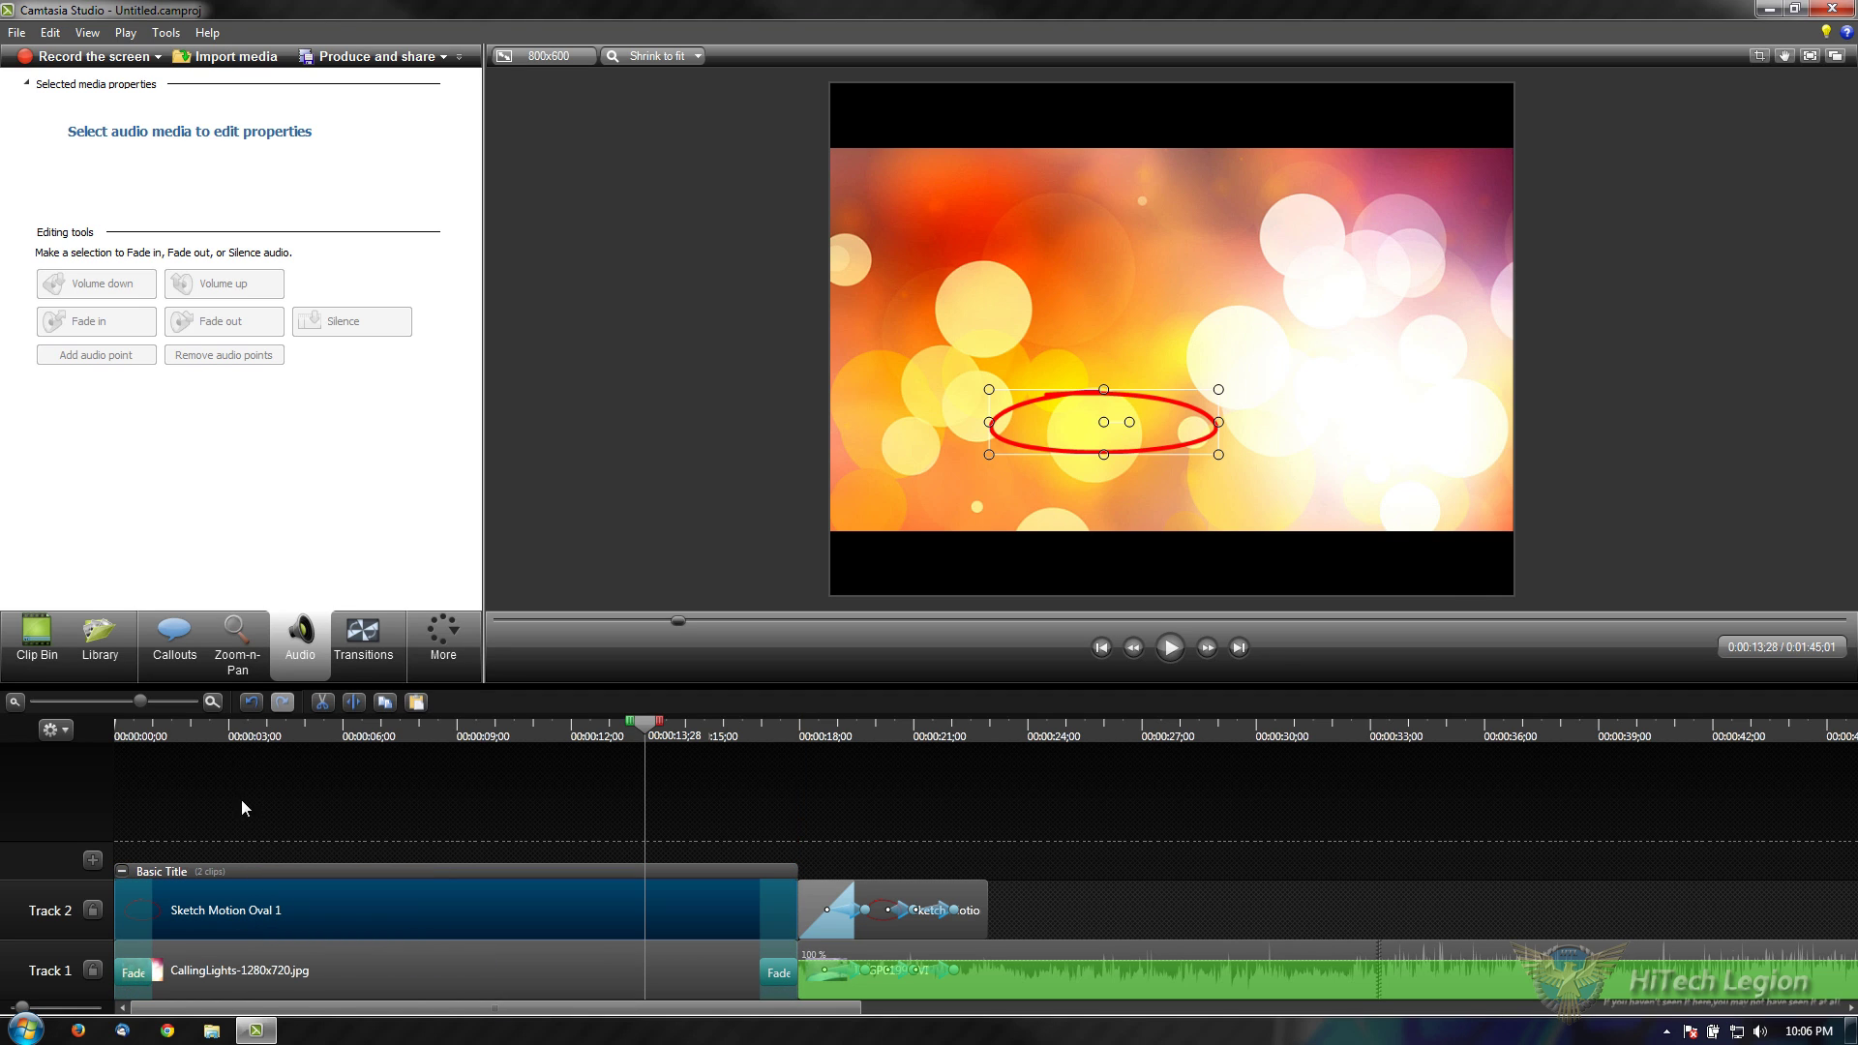
pyautogui.click(194, 650)
pyautogui.click(379, 182)
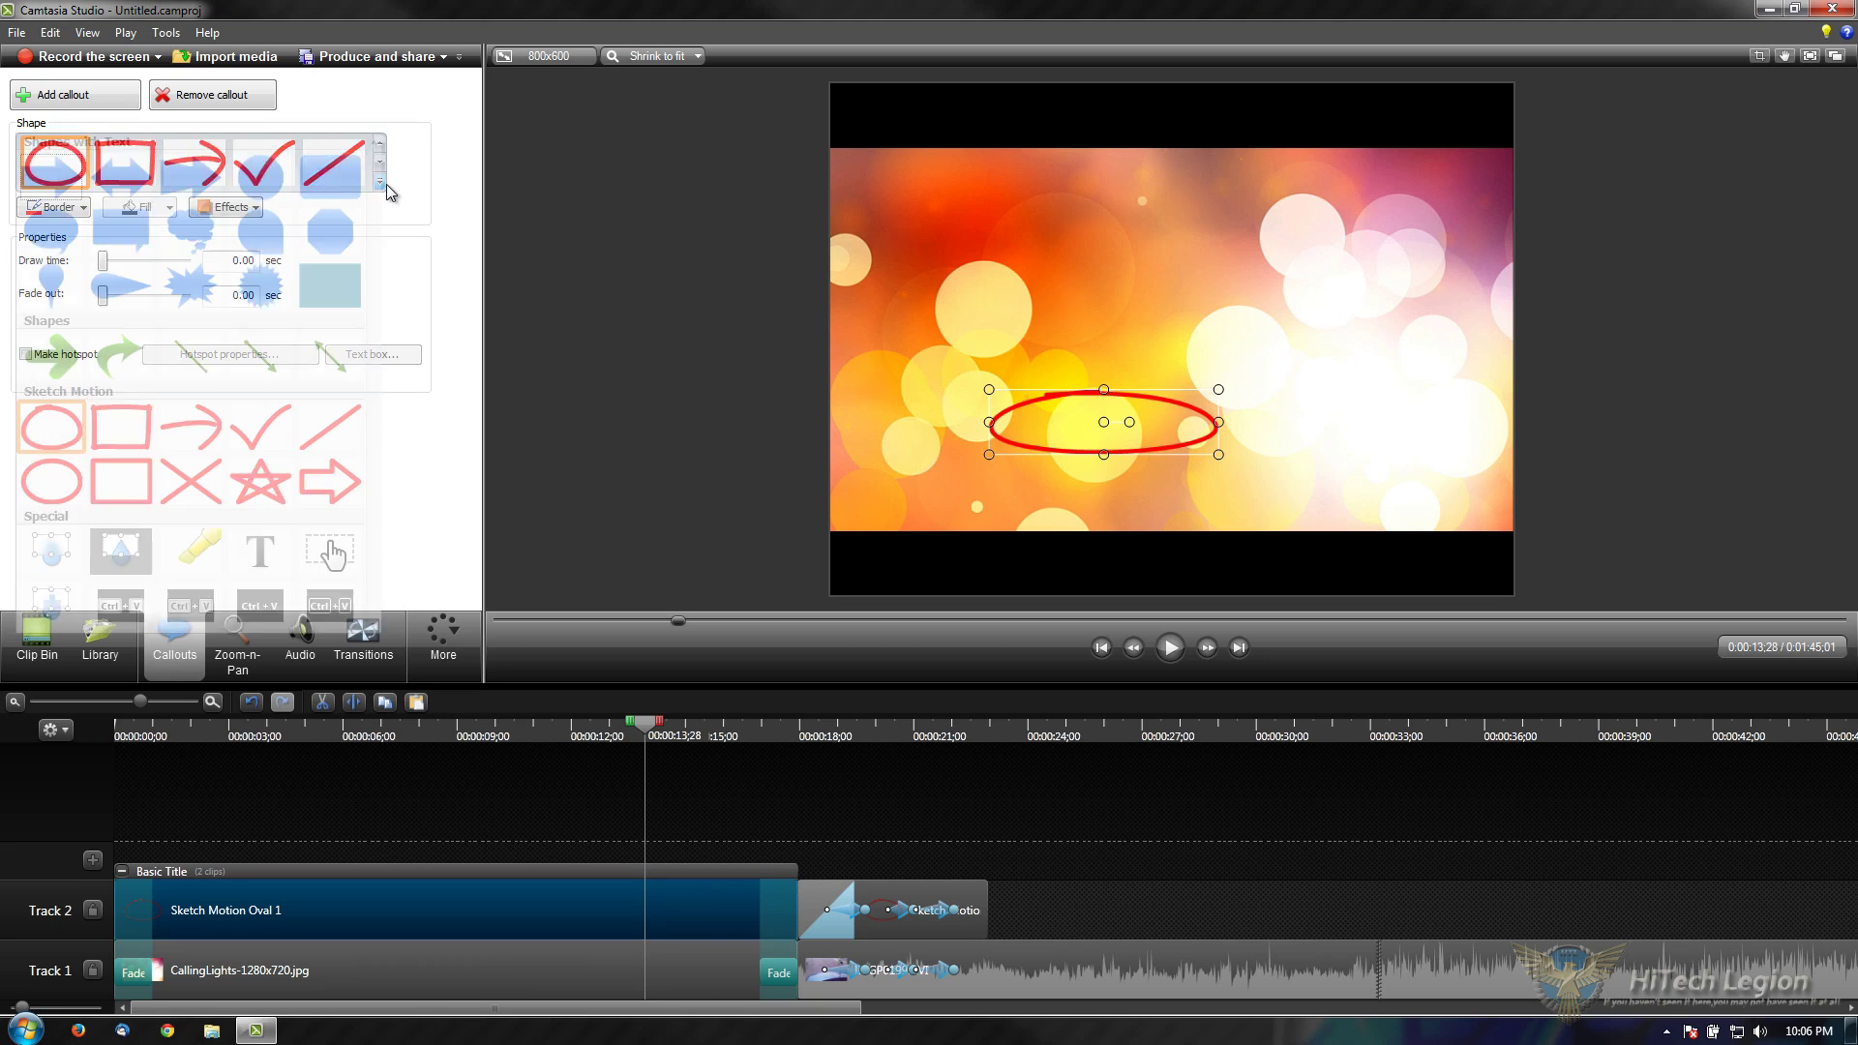
pyautogui.scroll(2, 261, 285)
pyautogui.click(332, 280)
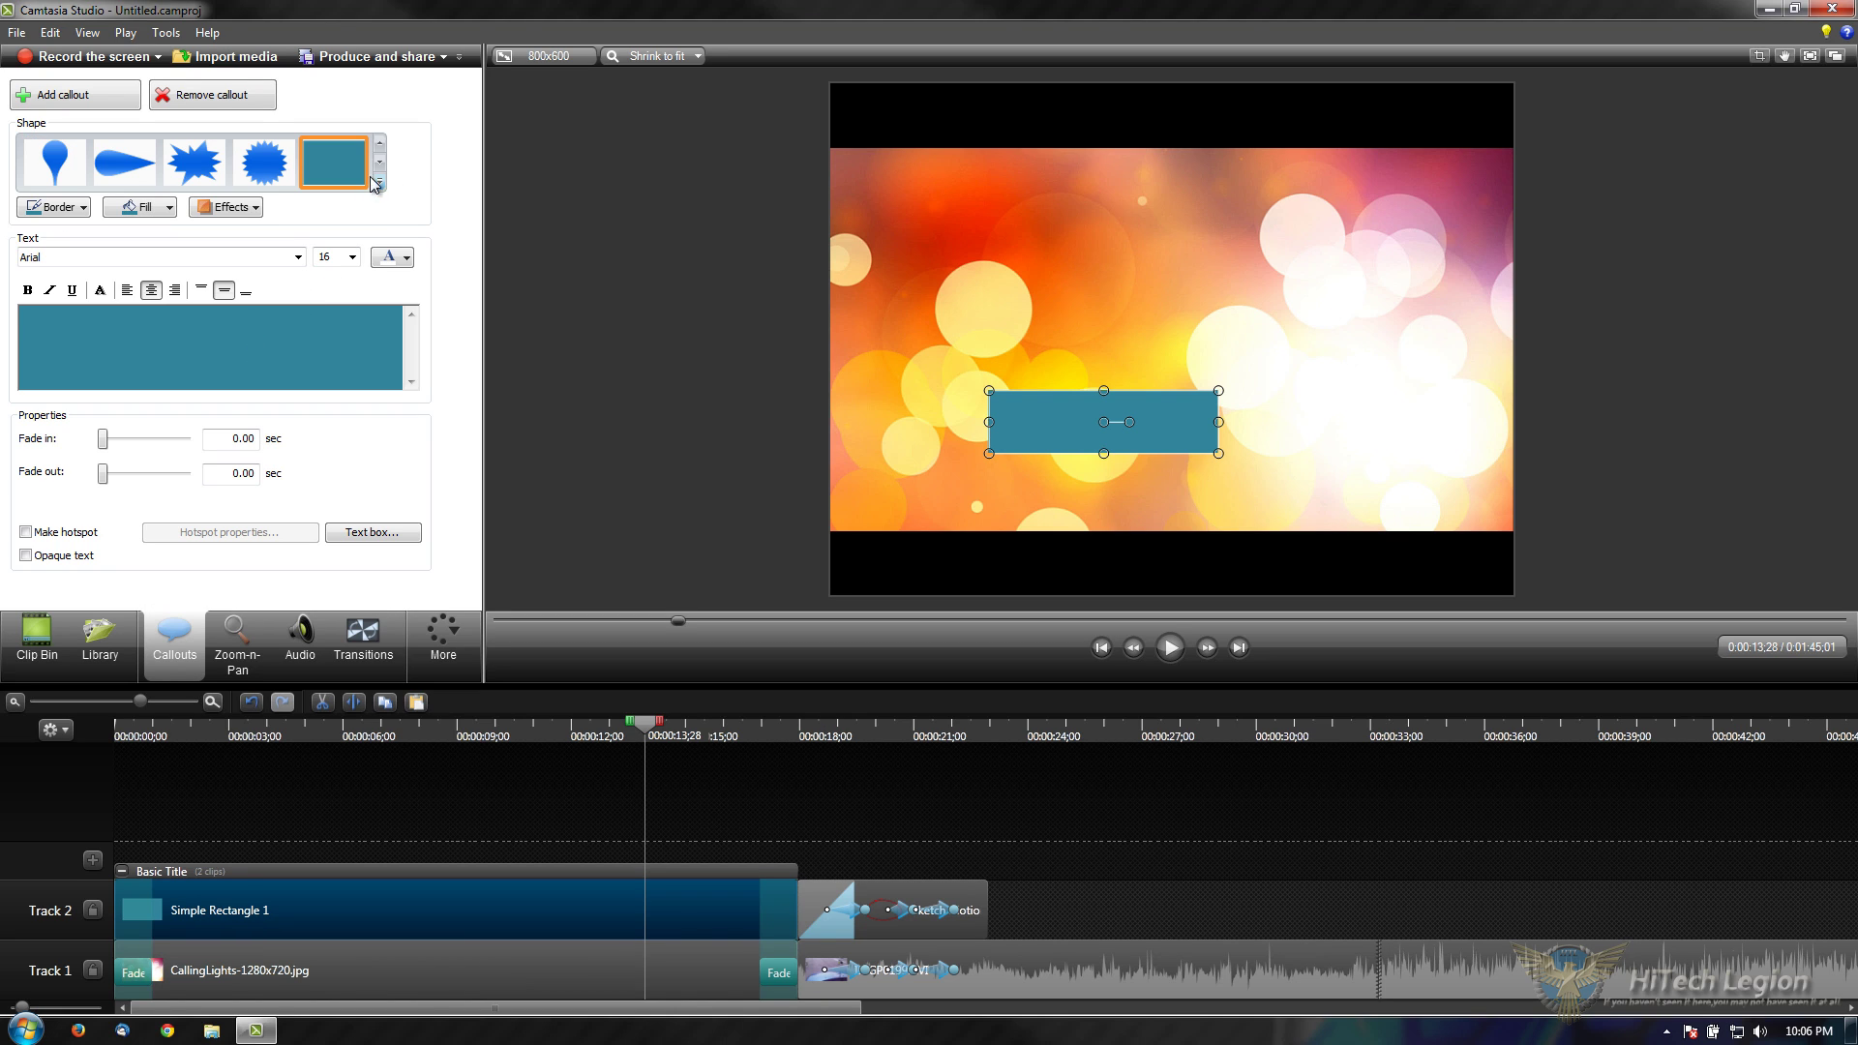
# Step: Fill the title's rectangle callout with white, enter the text "sdfghdsffth" and colour the text black
pyautogui.click(155, 209)
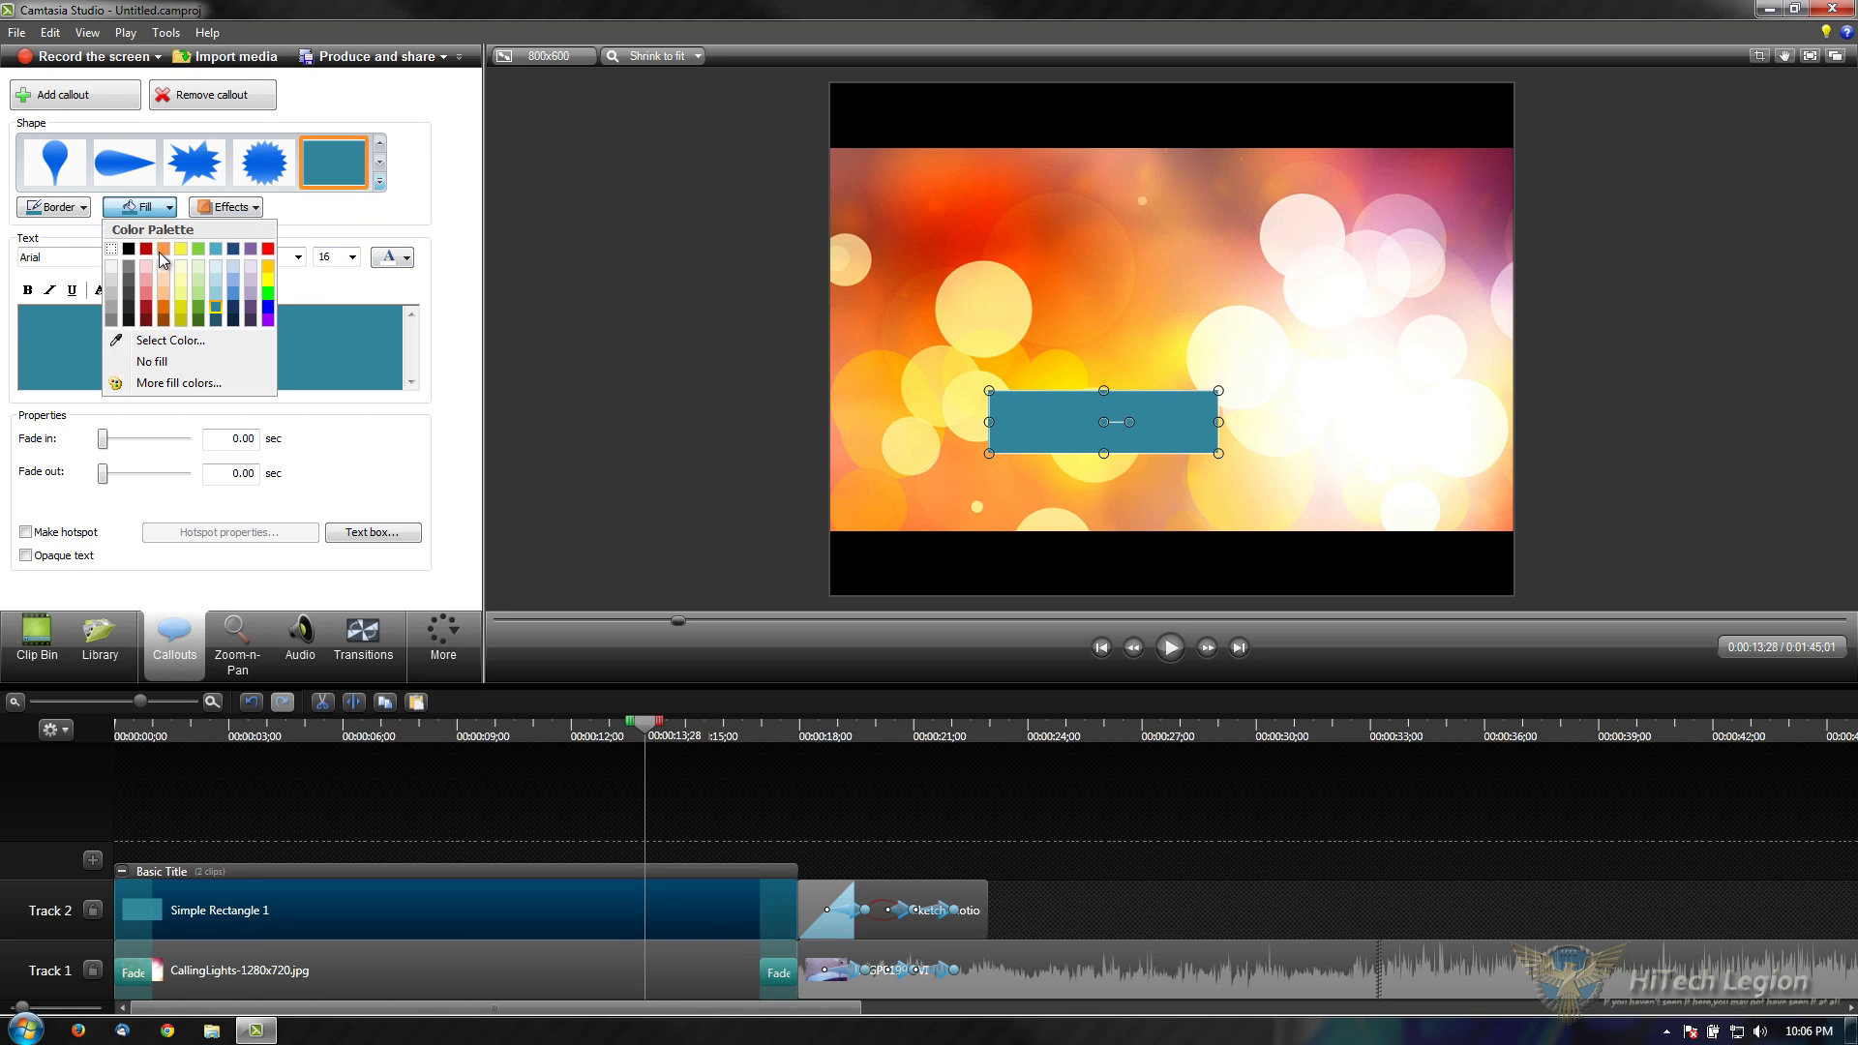
pyautogui.click(112, 250)
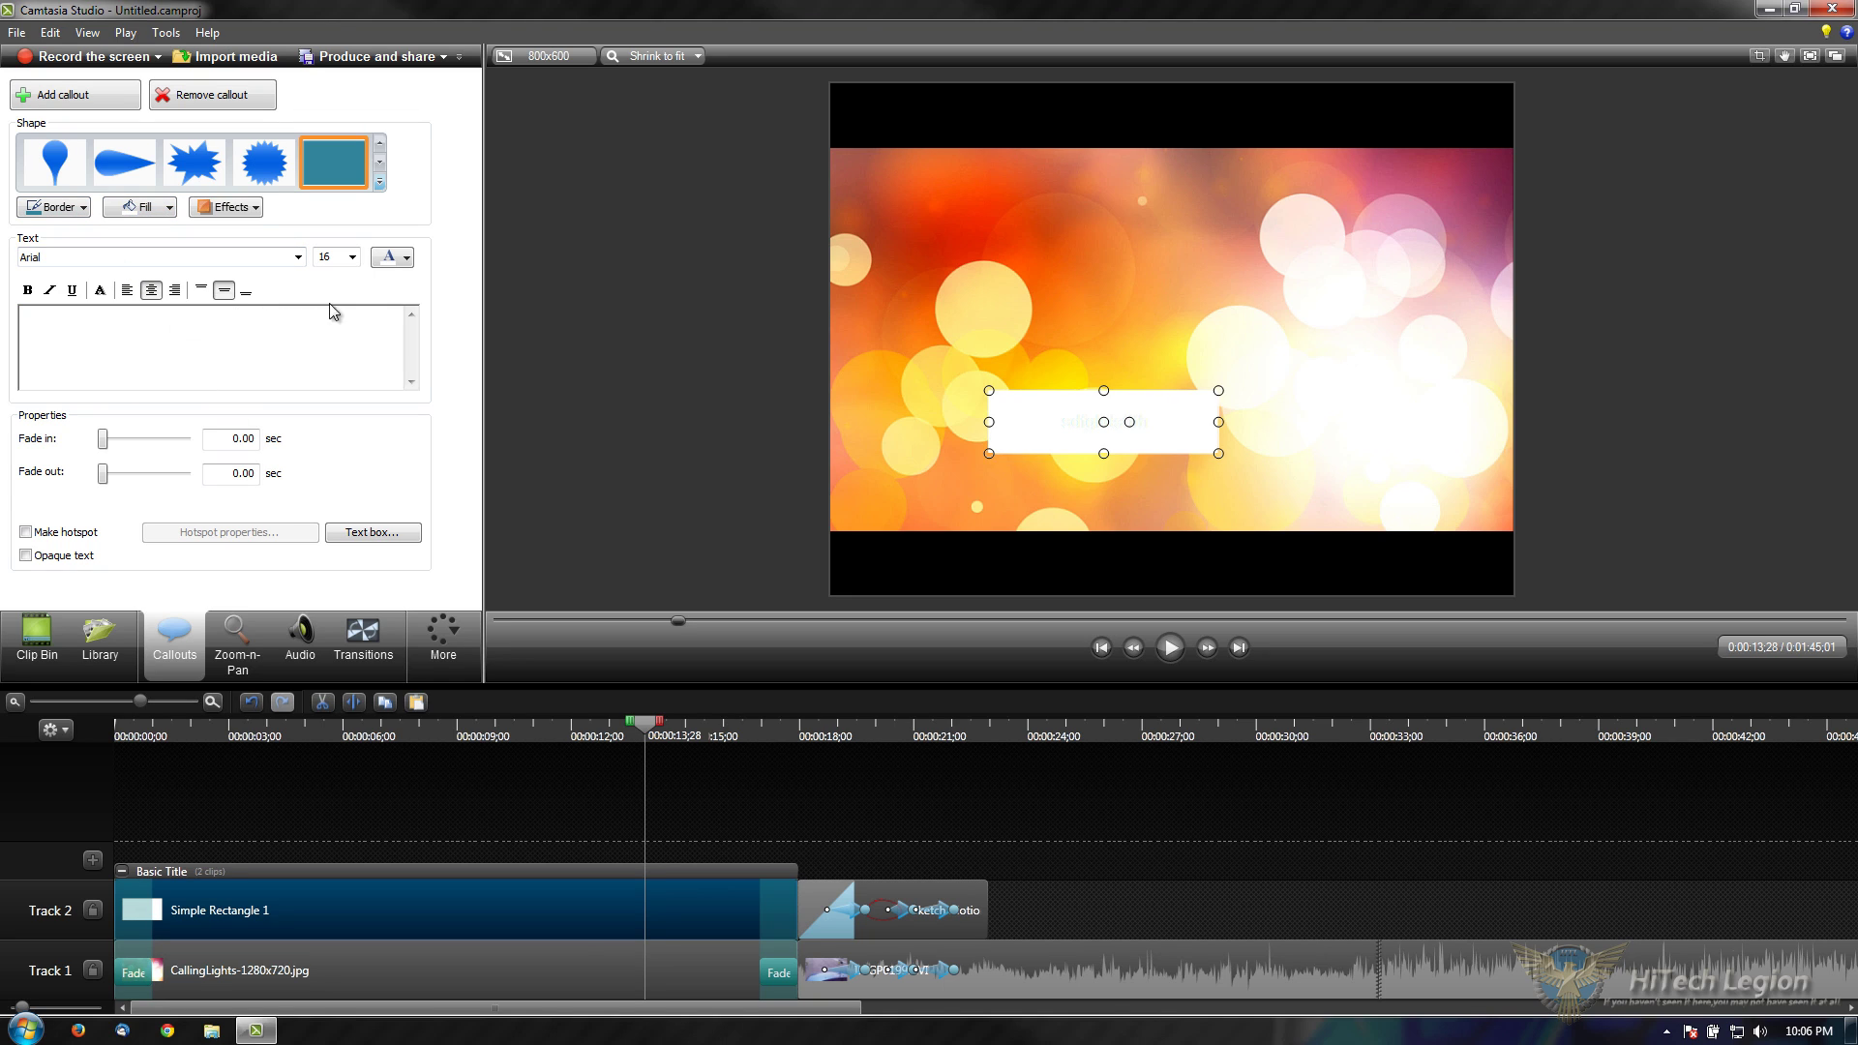
pyautogui.hotkey('ctrl', 'a')
pyautogui.click(405, 259)
pyautogui.click(396, 293)
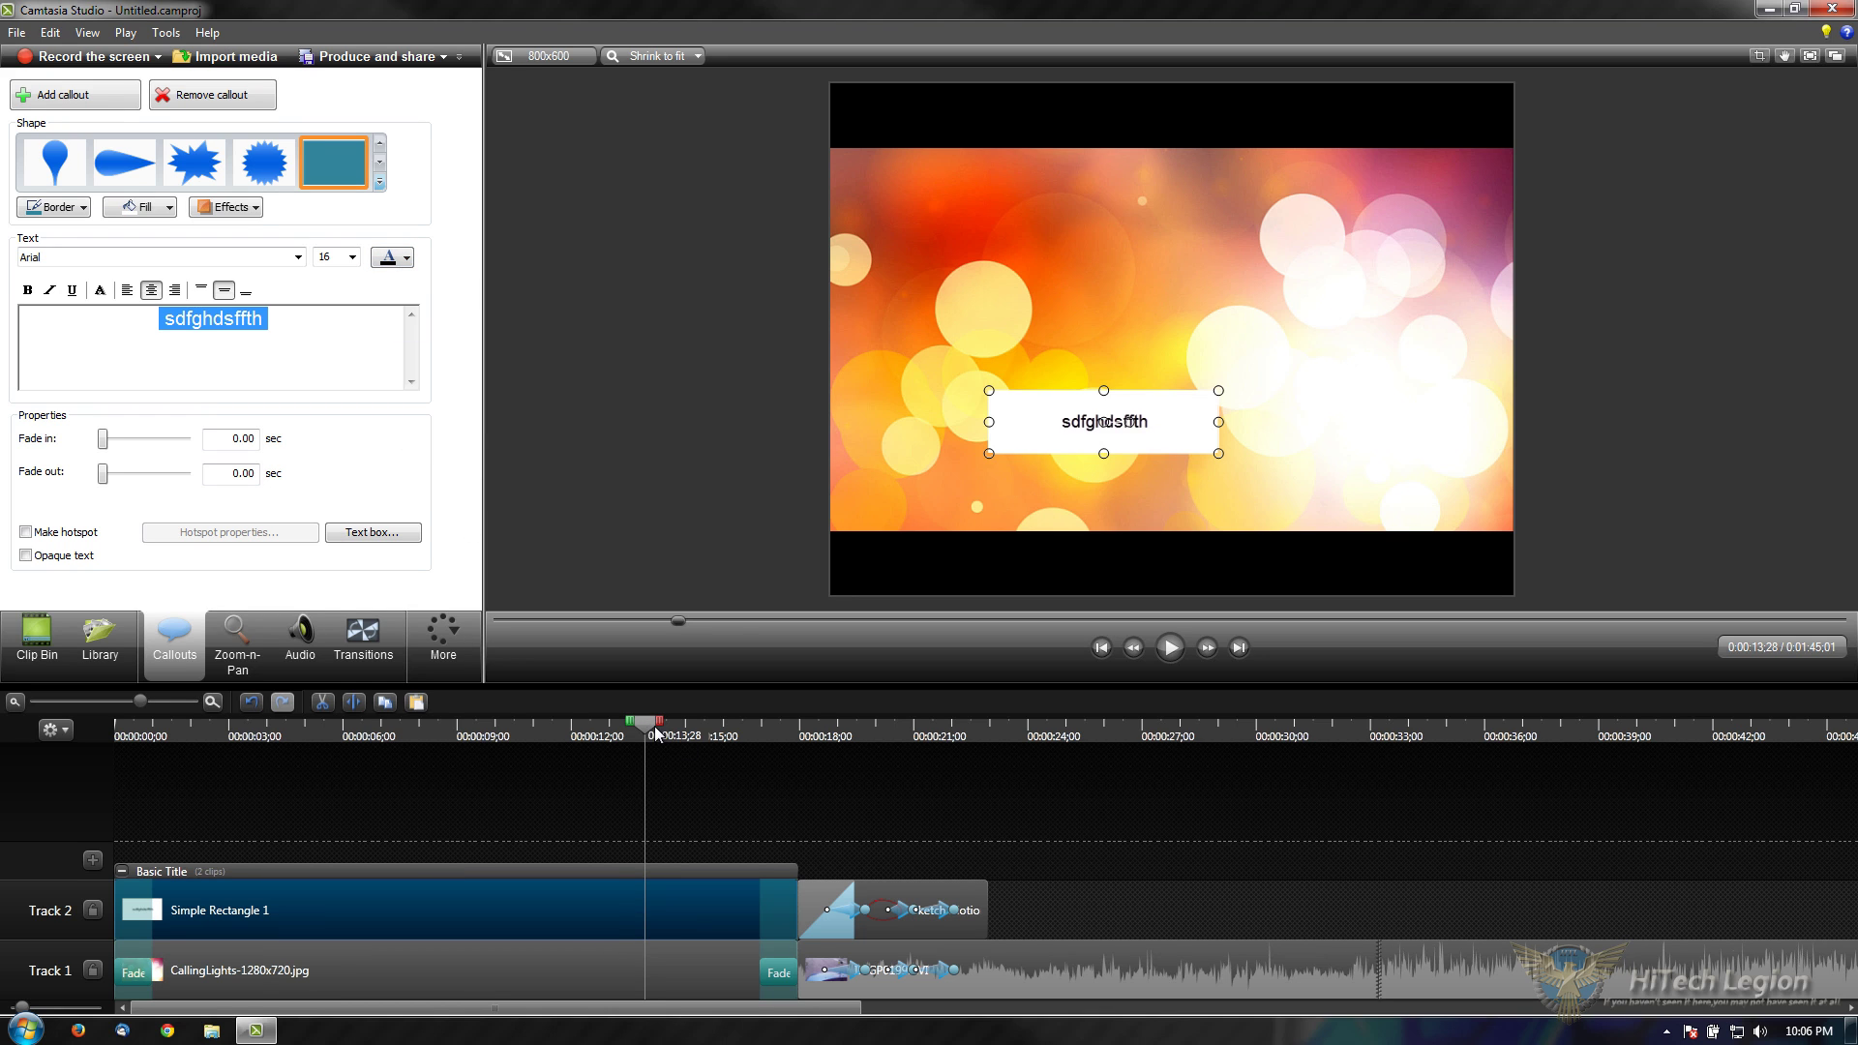
# Step: Collapse the Basic Title group and play the video from 0:00:13;15 through the transition into the zoomed clip
pyautogui.moveTo(655, 734); pyautogui.dragTo(1061, 738)
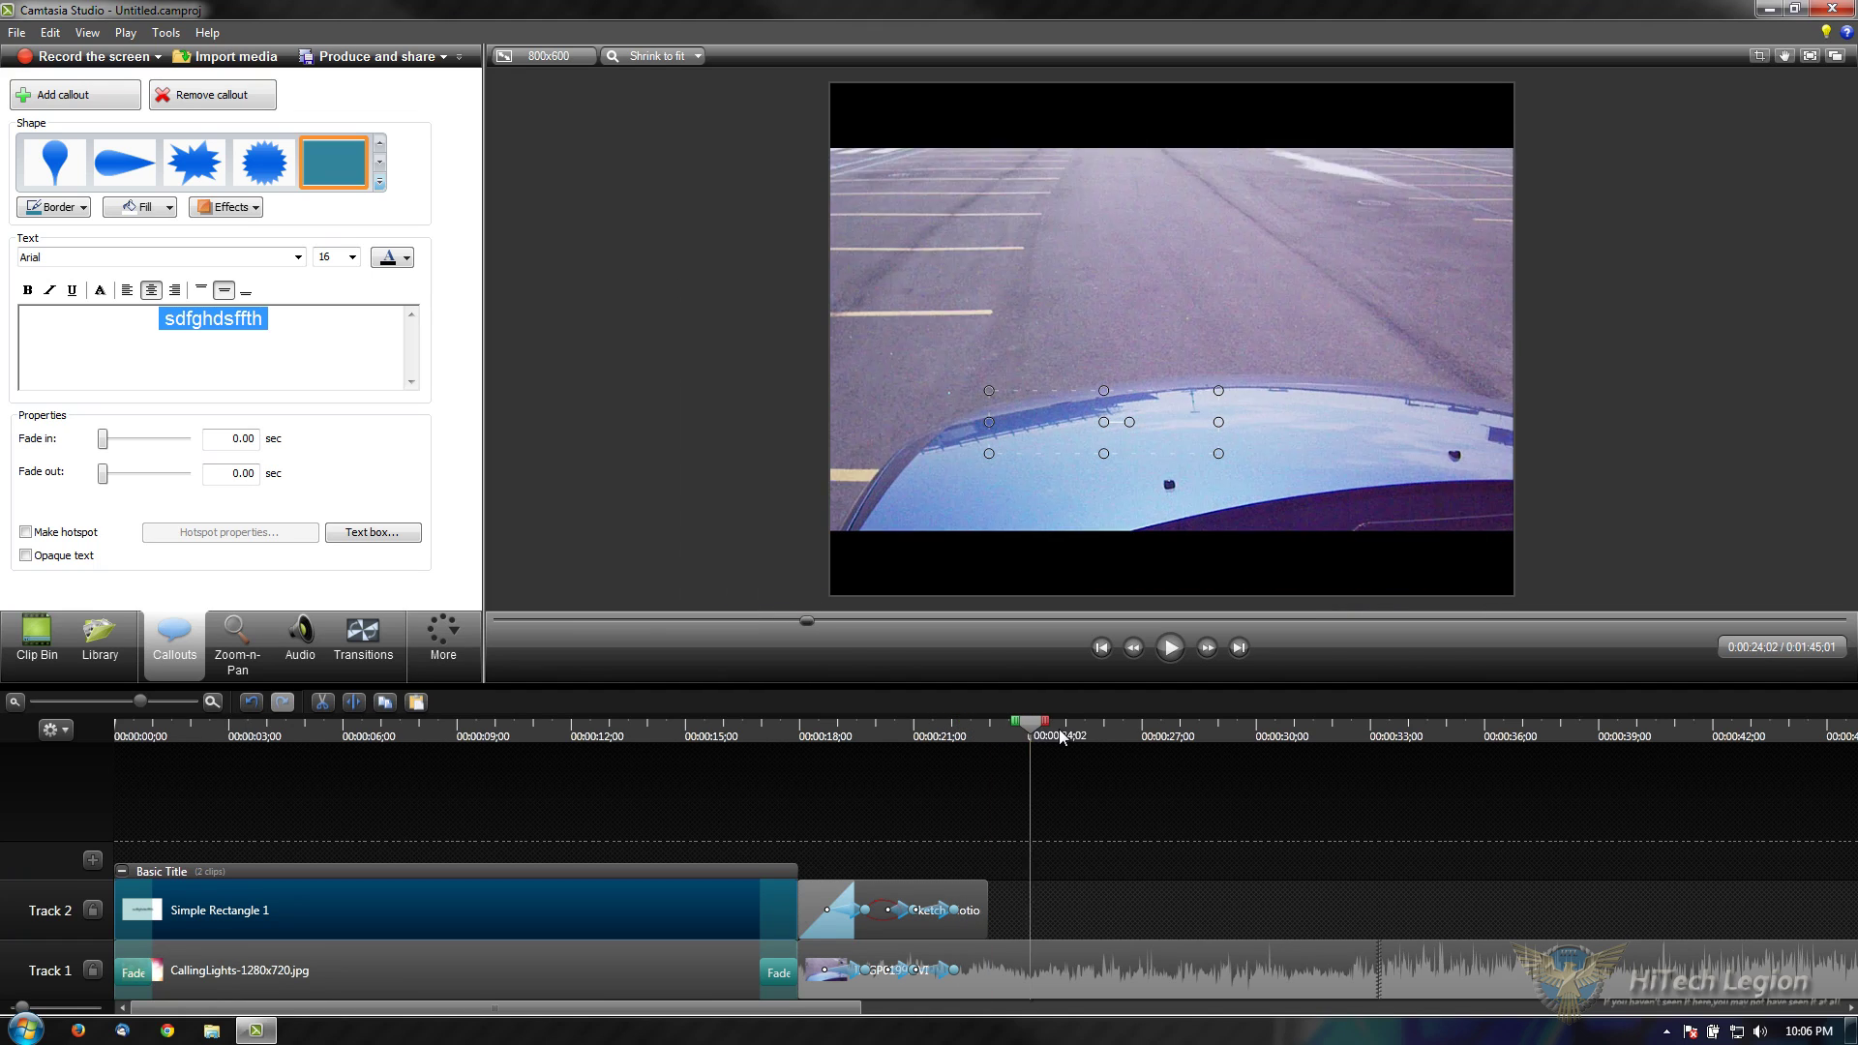
pyautogui.click(301, 648)
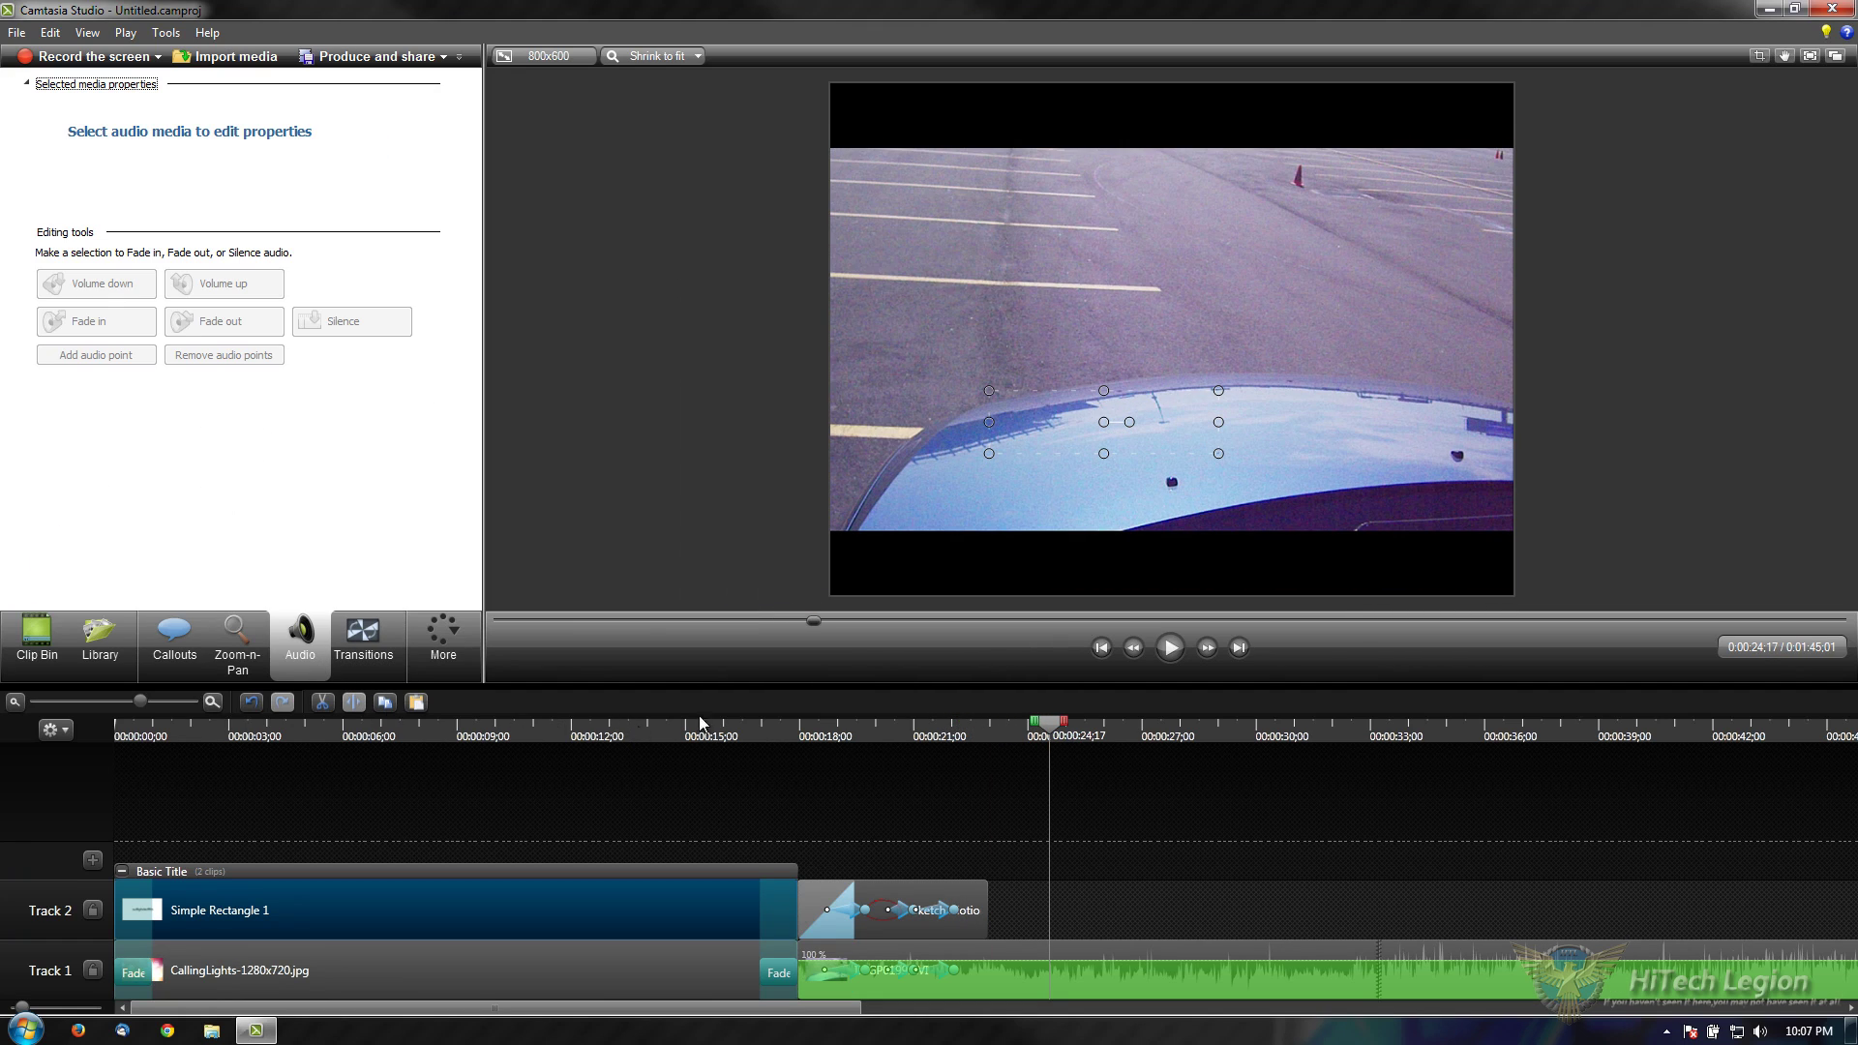
pyautogui.click(627, 723)
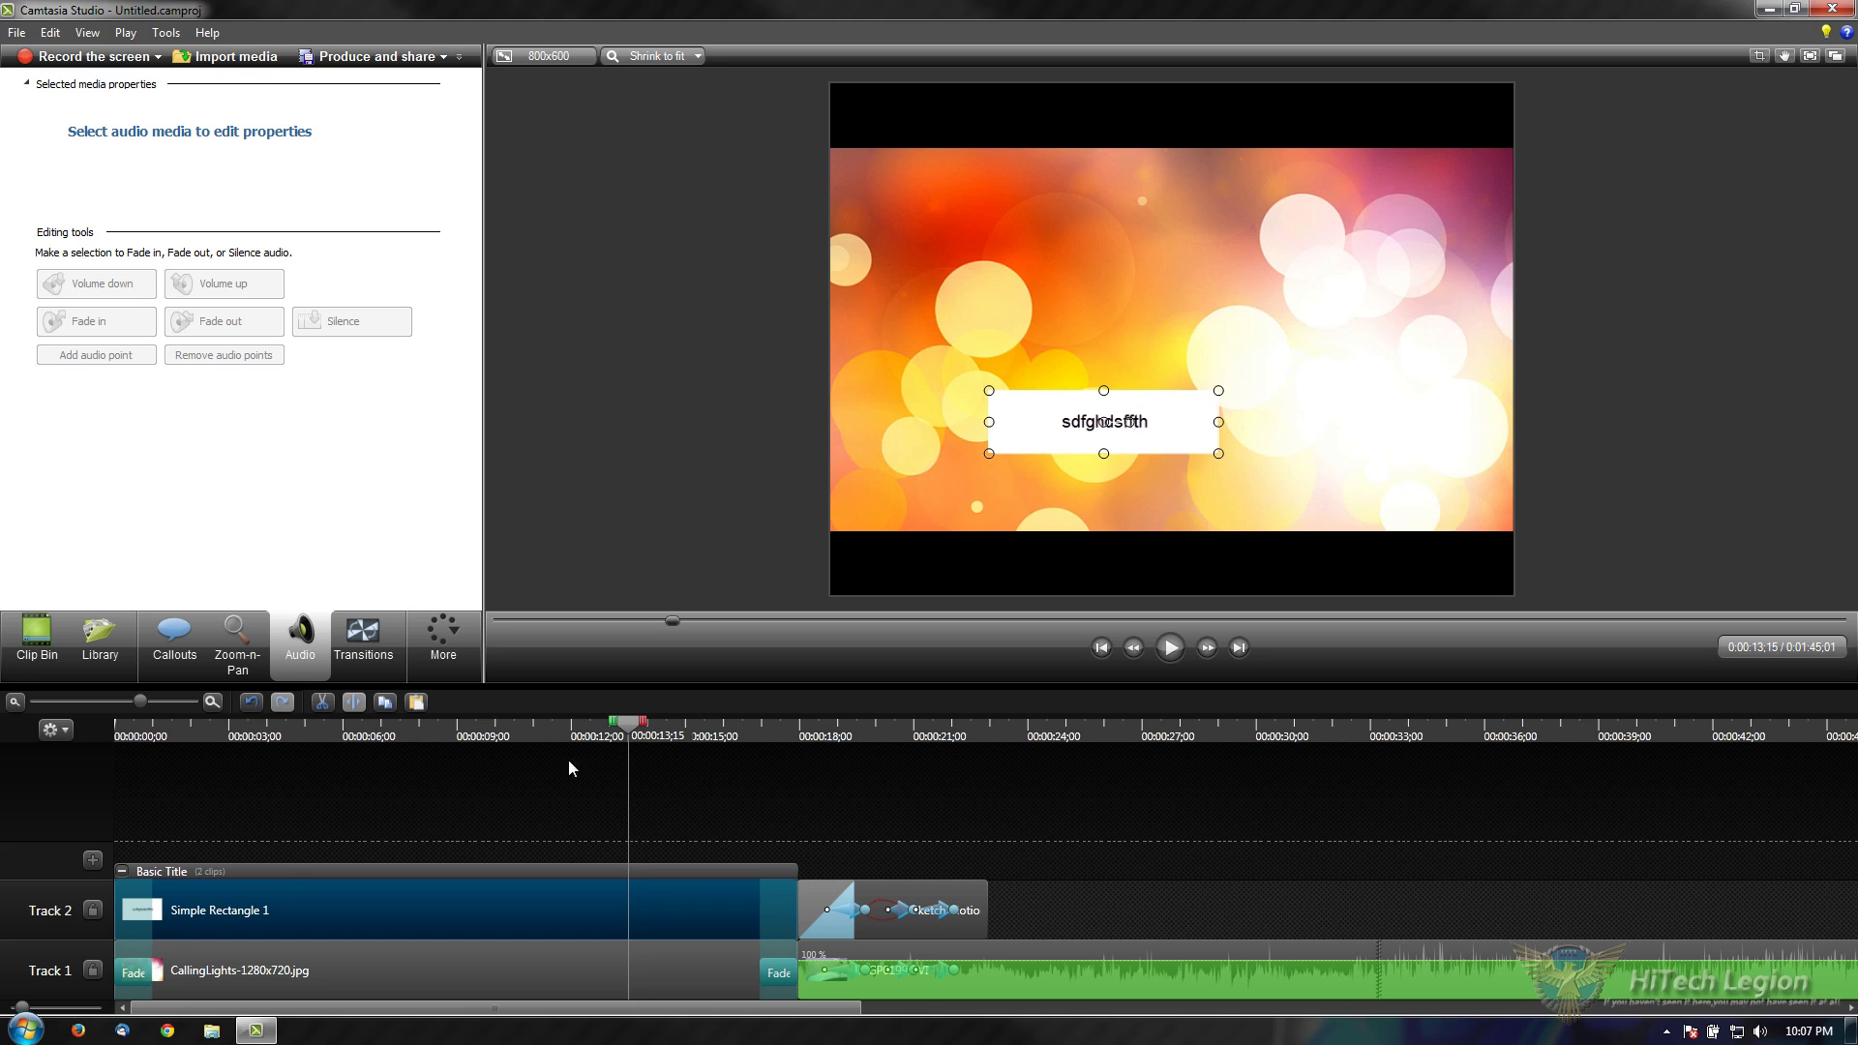
pyautogui.click(122, 871)
pyautogui.click(1171, 651)
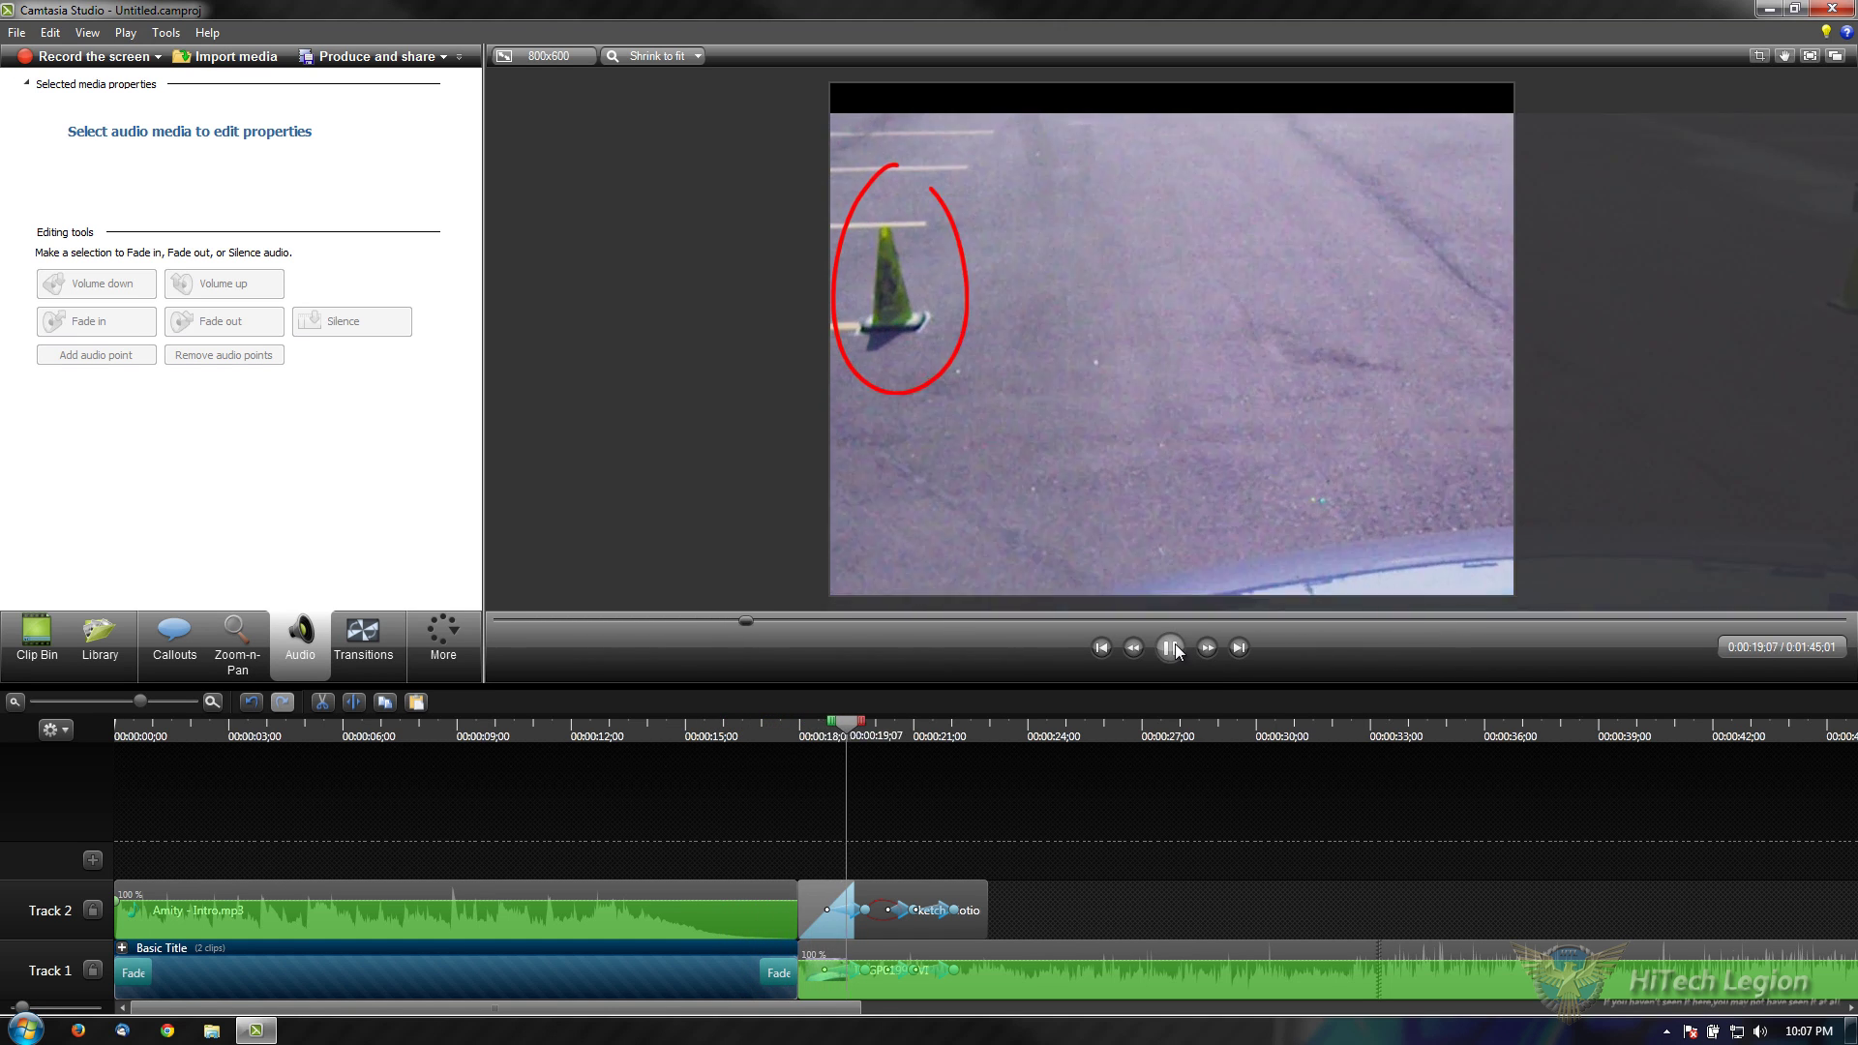
pyautogui.click(1173, 647)
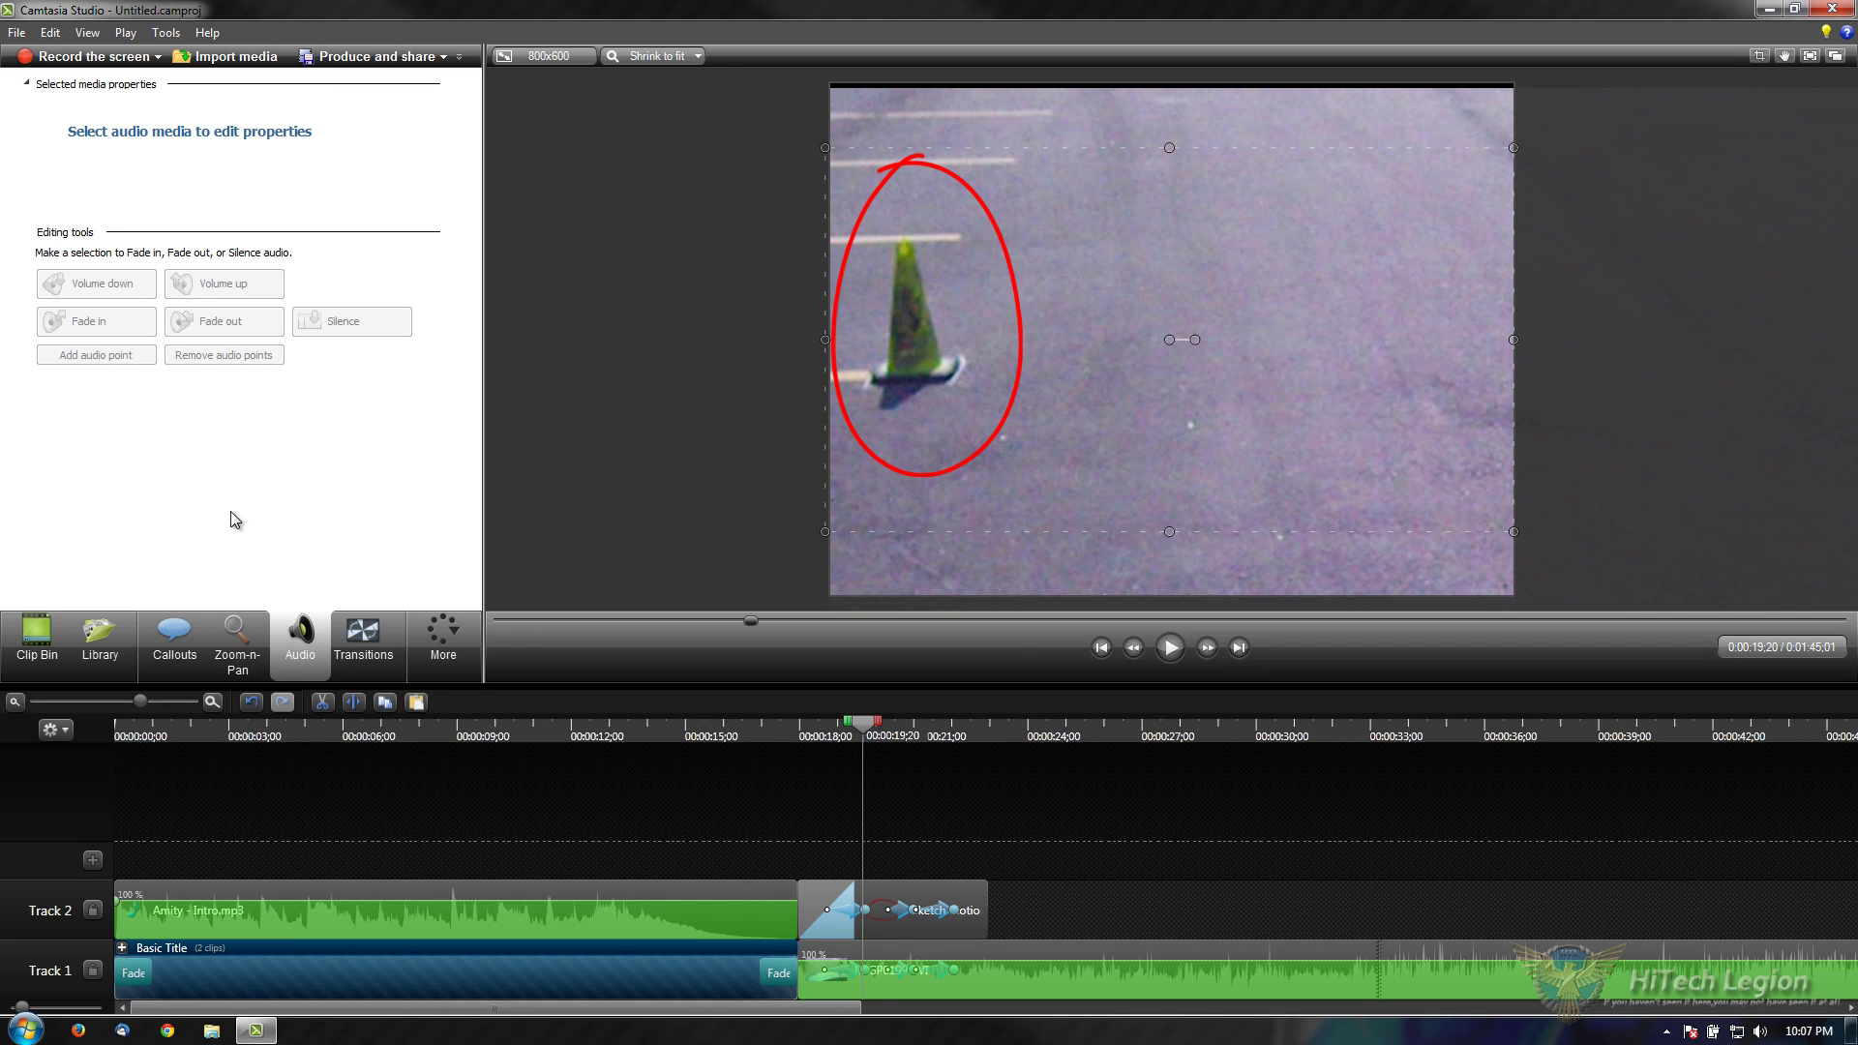
# Step: Try volume leveling with medium volume variation on the IMGP0199.AVI clip, and turn it off again
pyautogui.click(276, 432)
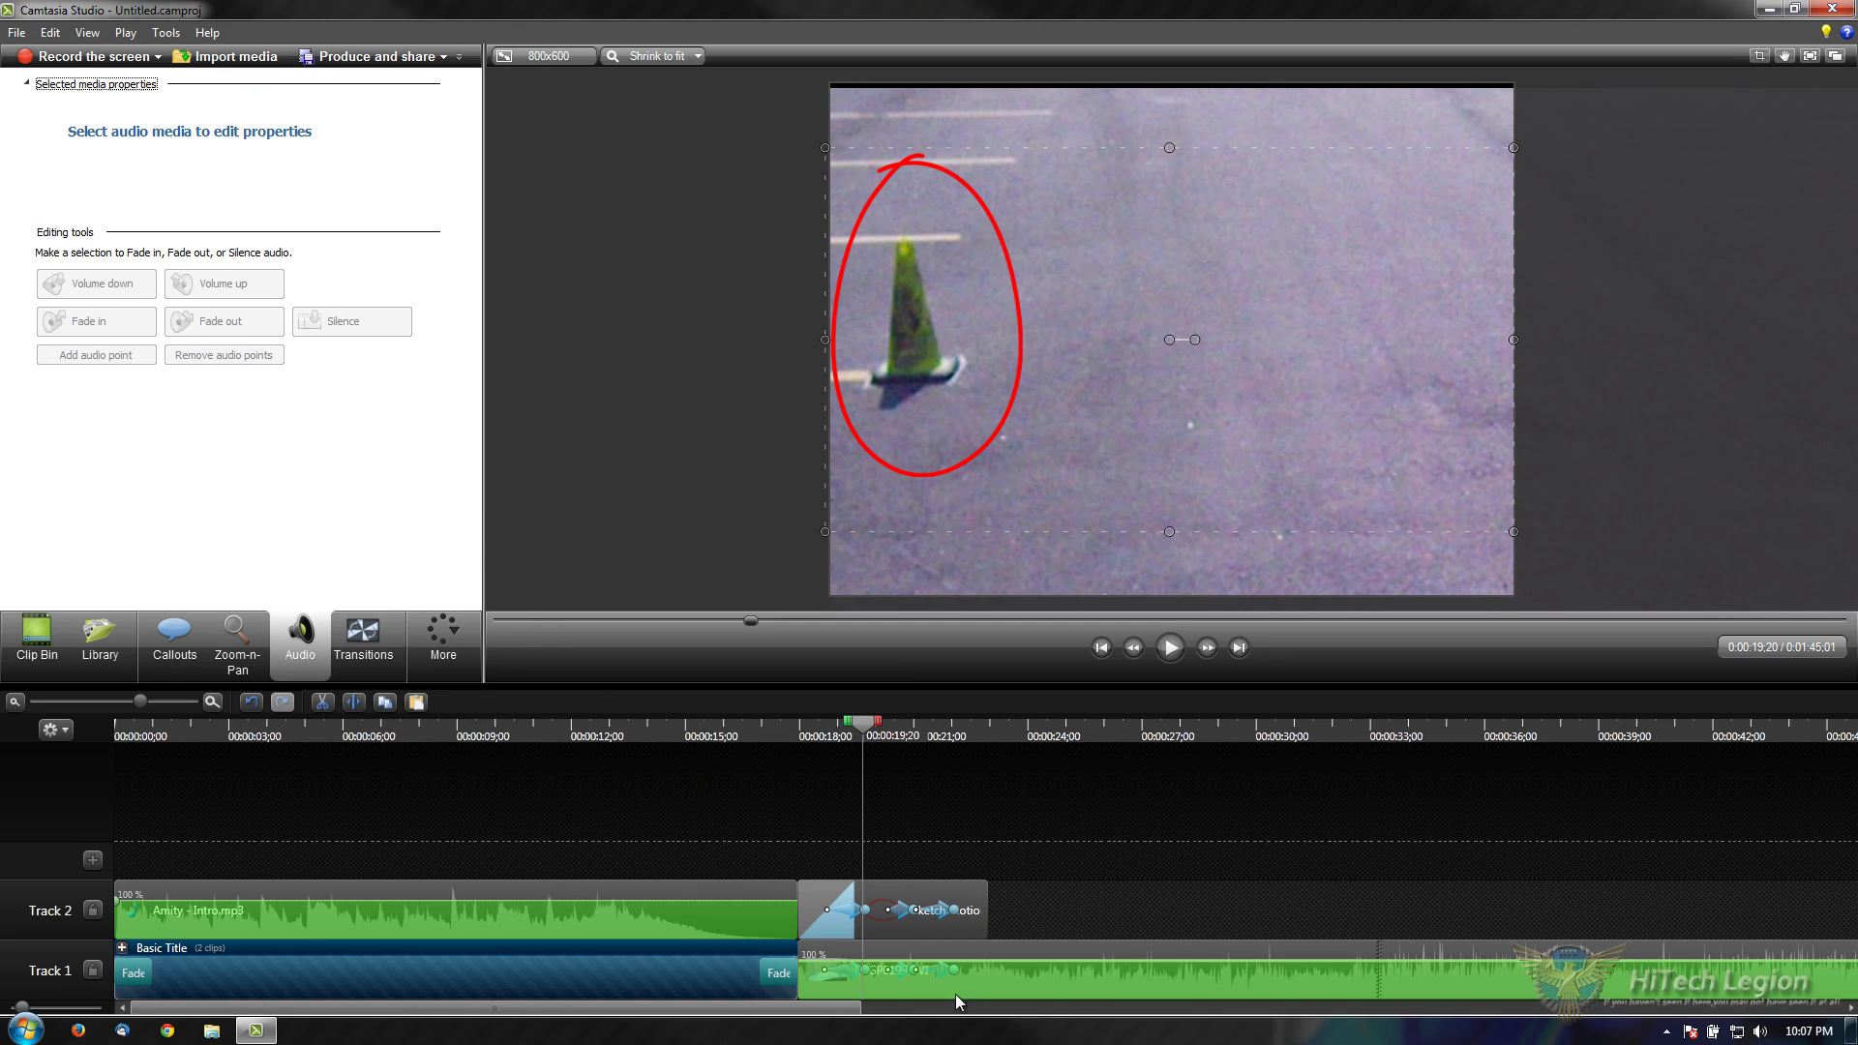
pyautogui.click(1037, 987)
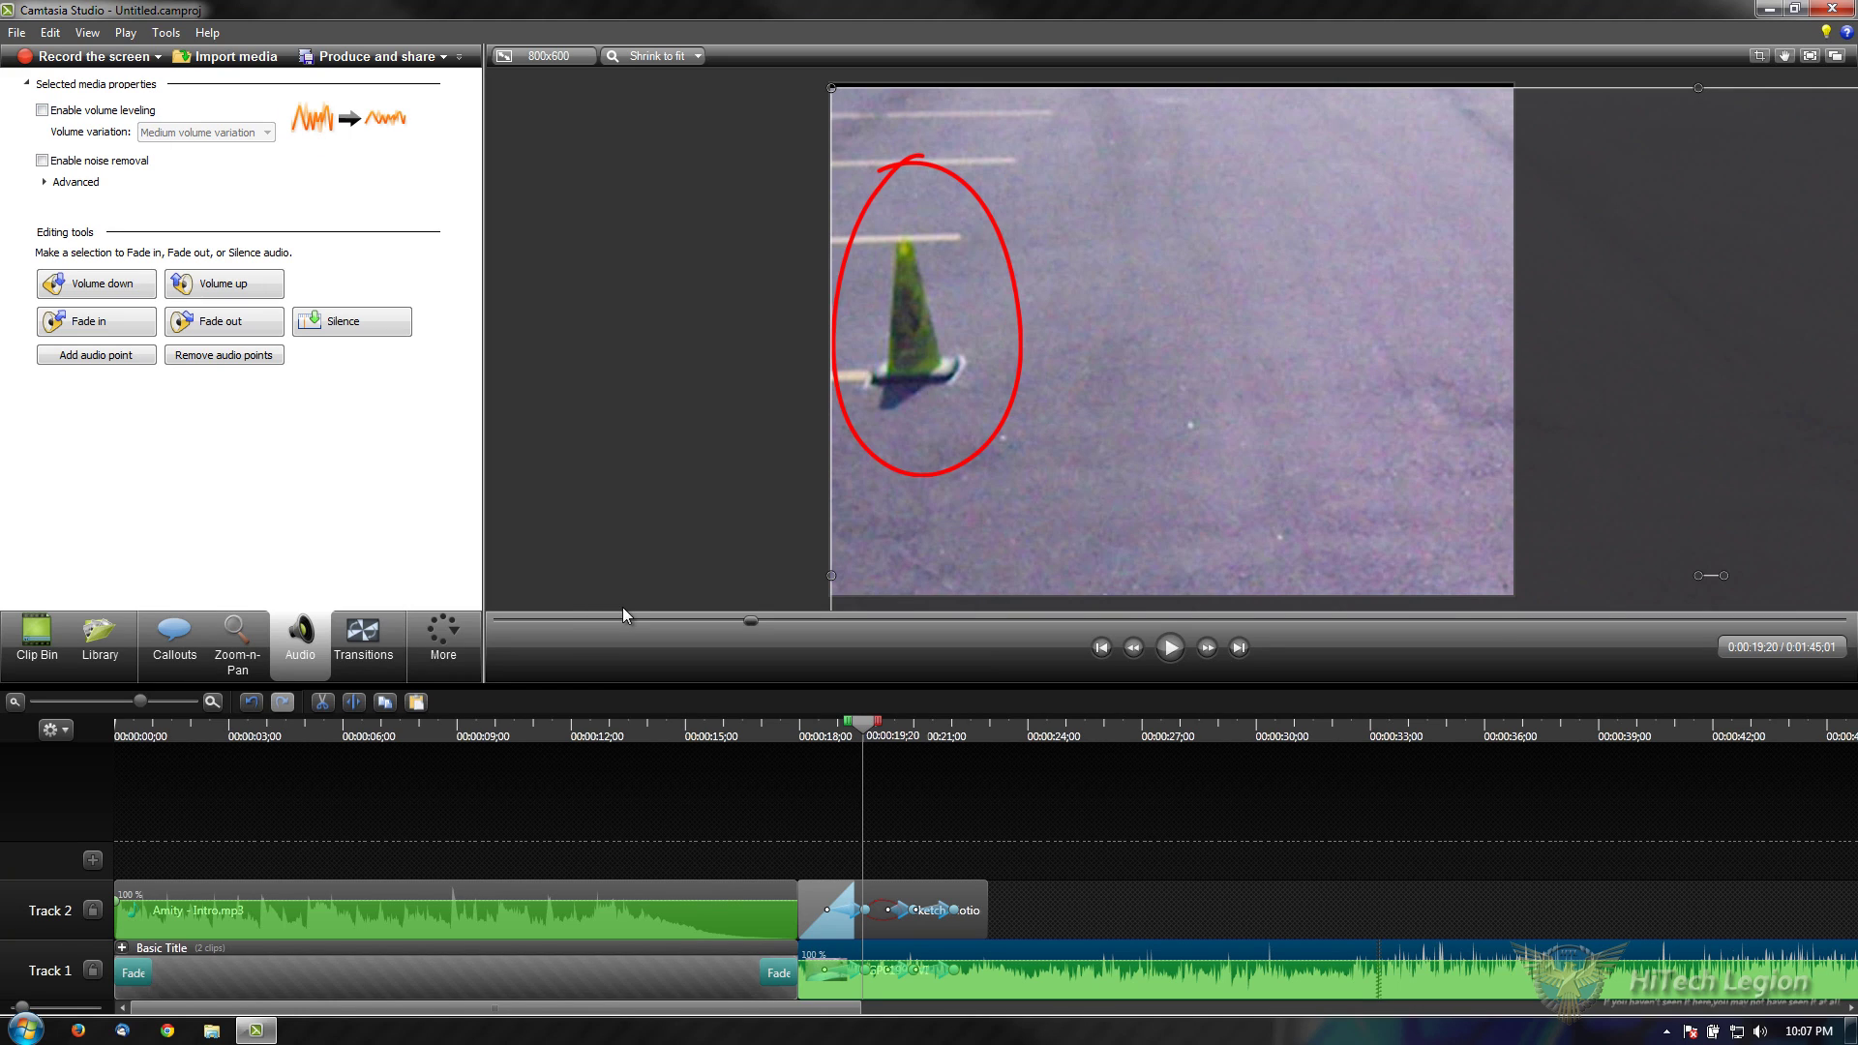
pyautogui.click(83, 86)
pyautogui.click(94, 110)
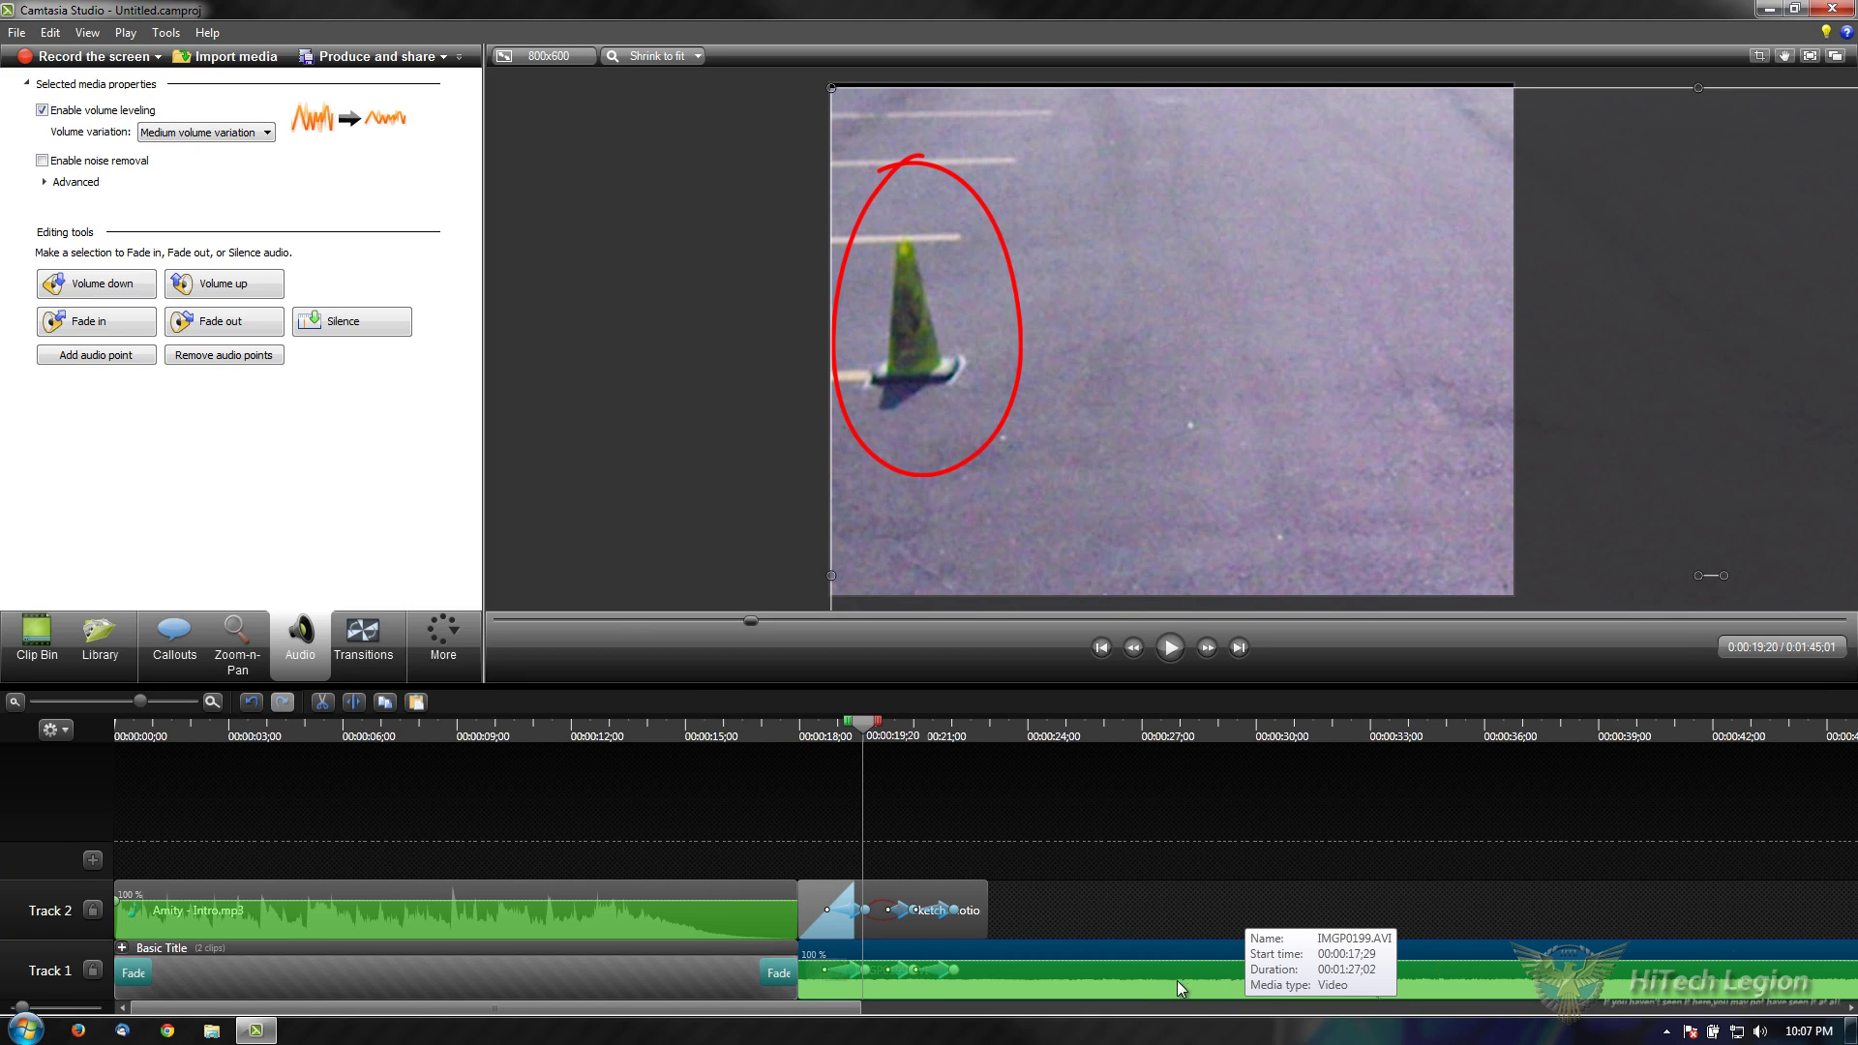
pyautogui.click(74, 113)
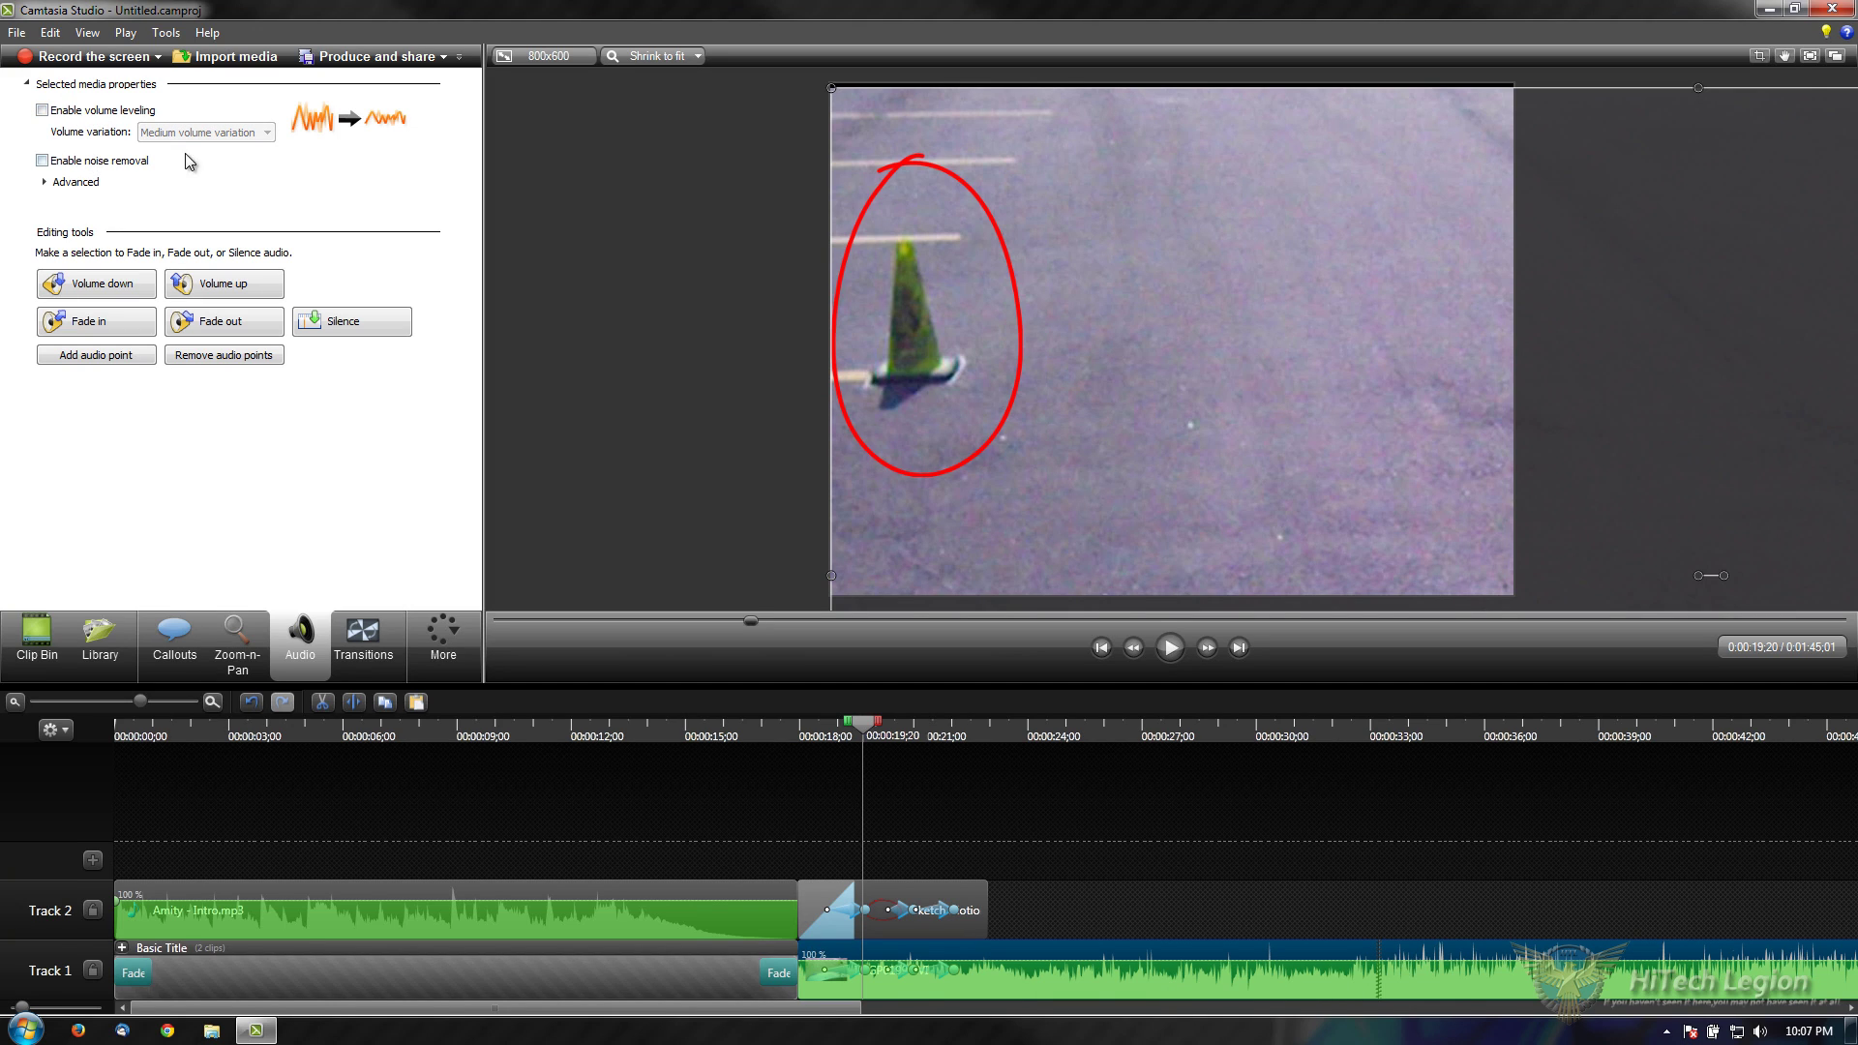
# Step: Enable noise removal on the IMGP0199.AVI clip, show its advanced settings and move the playhead to 0:00:19;23
pyautogui.click(99, 163)
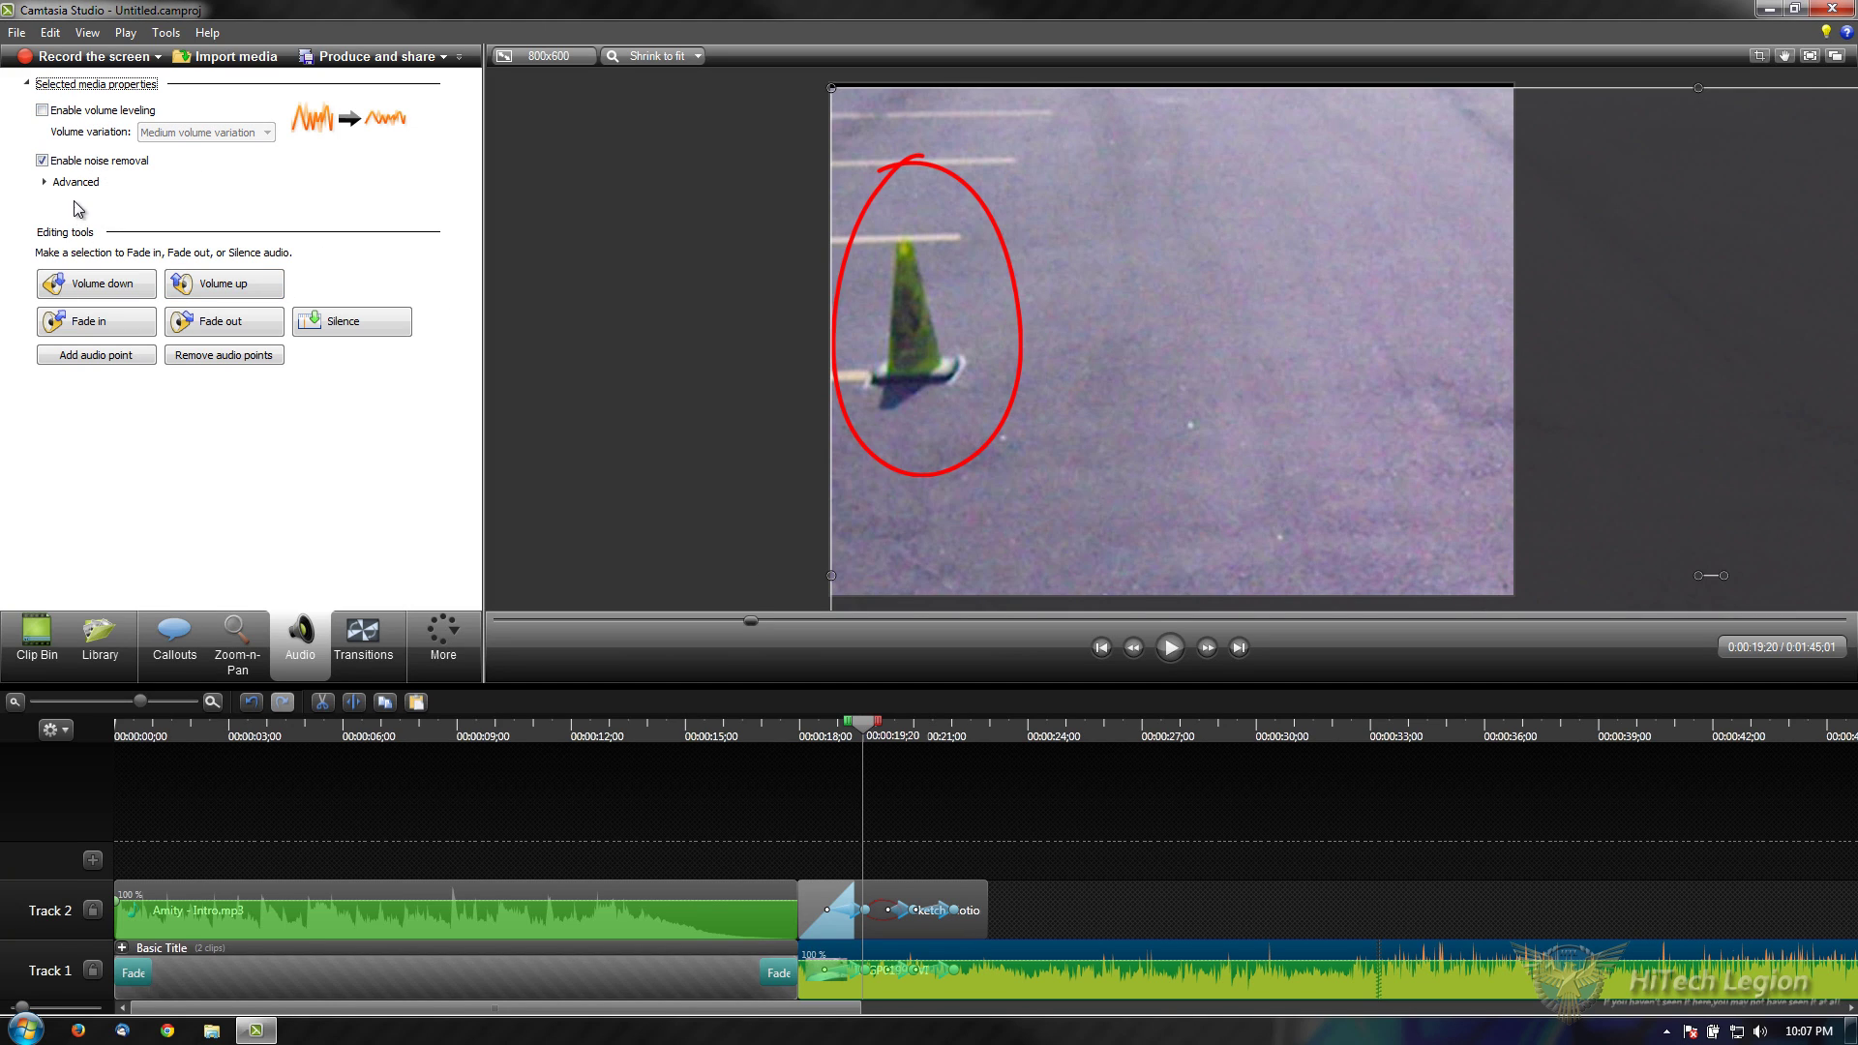
pyautogui.click(44, 182)
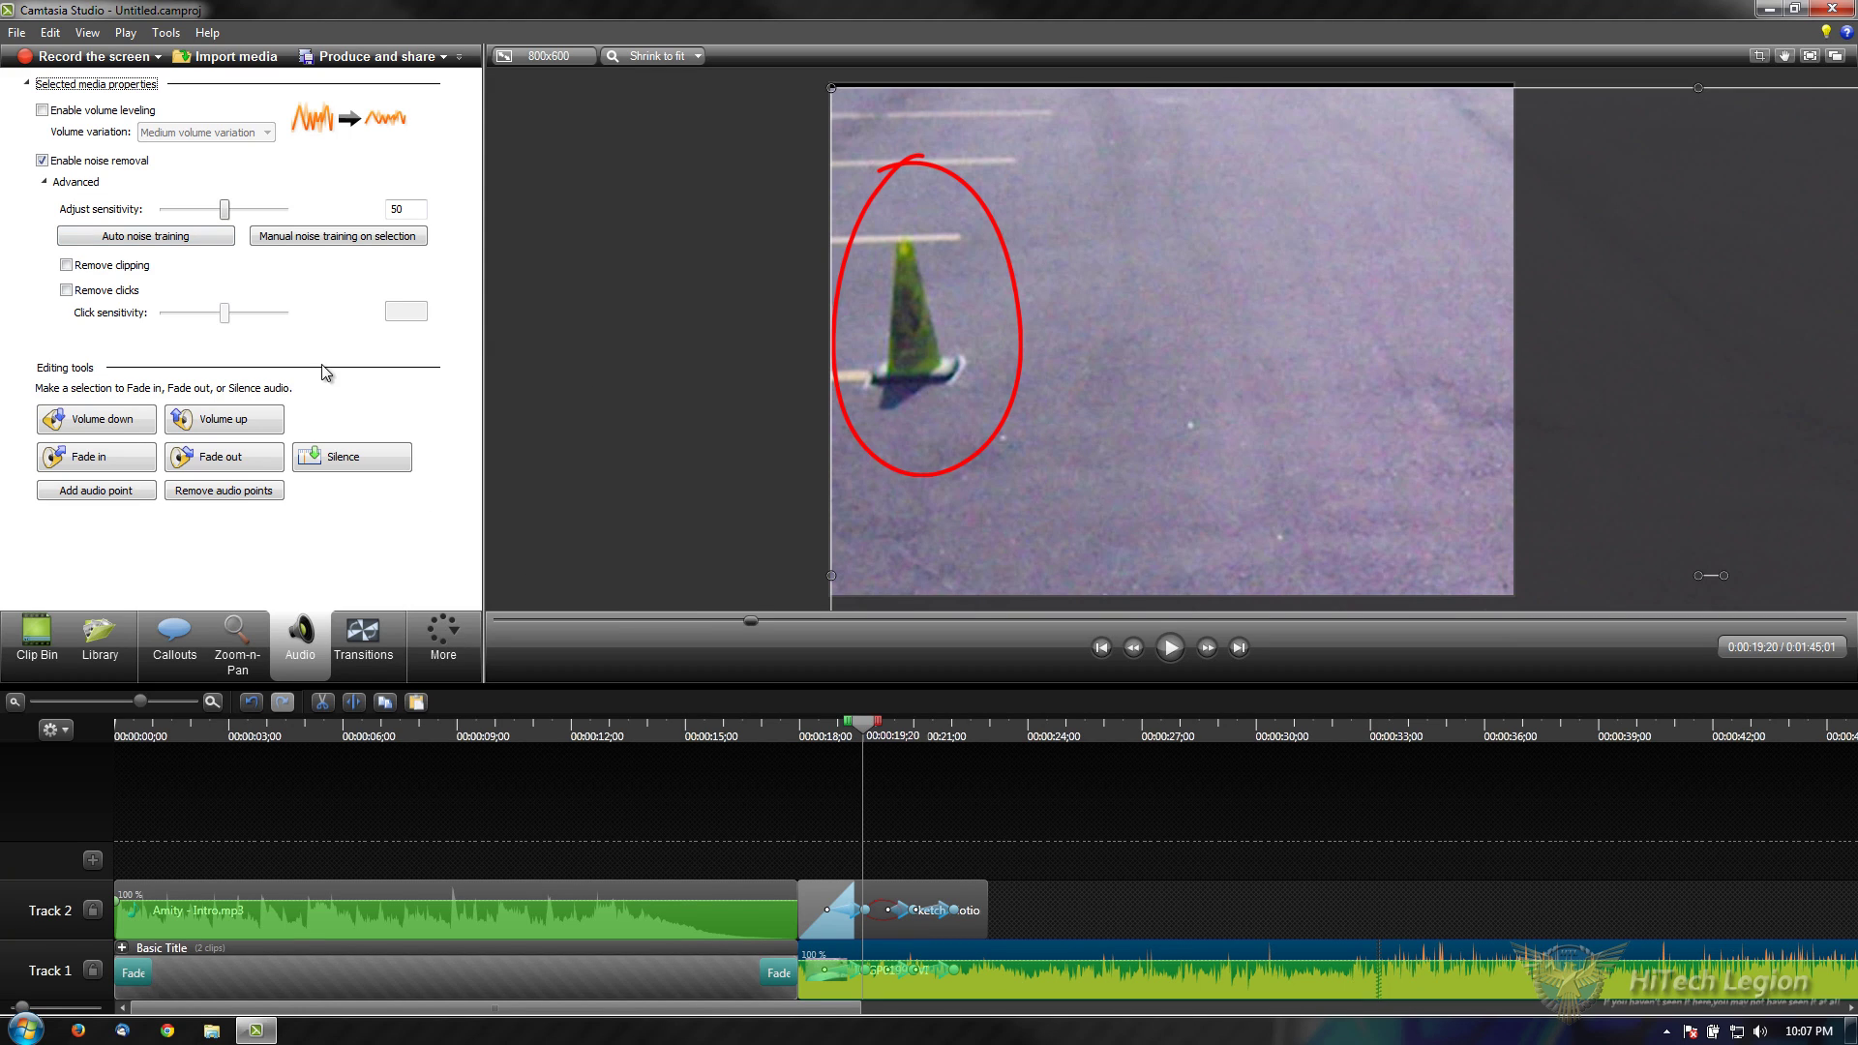
pyautogui.moveTo(864, 732)
pyautogui.mouseDown()
pyautogui.moveTo(891, 733)
pyautogui.moveTo(869, 729)
pyautogui.mouseUp()
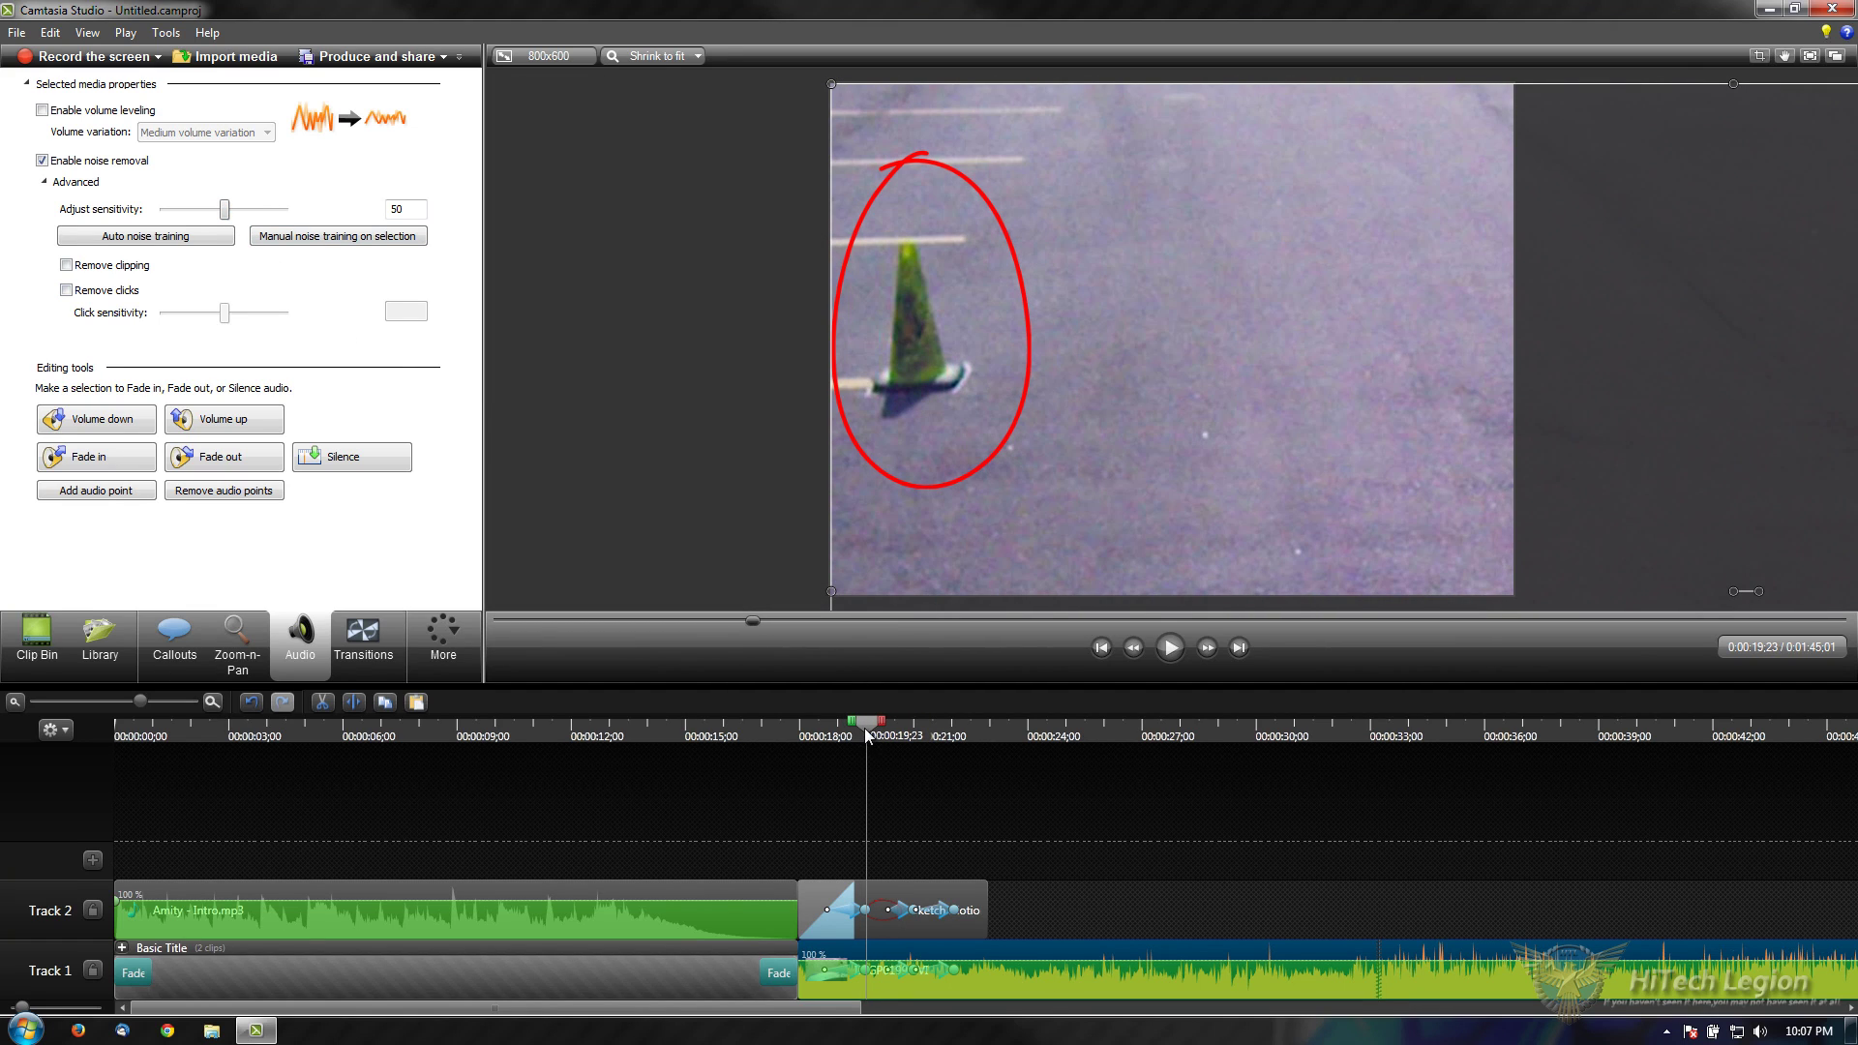
# Step: Play the video from 0:00:17;07 through the zoomed section to about 0:00:30 to hear the noise removal
pyautogui.moveTo(868, 733); pyautogui.dragTo(769, 727)
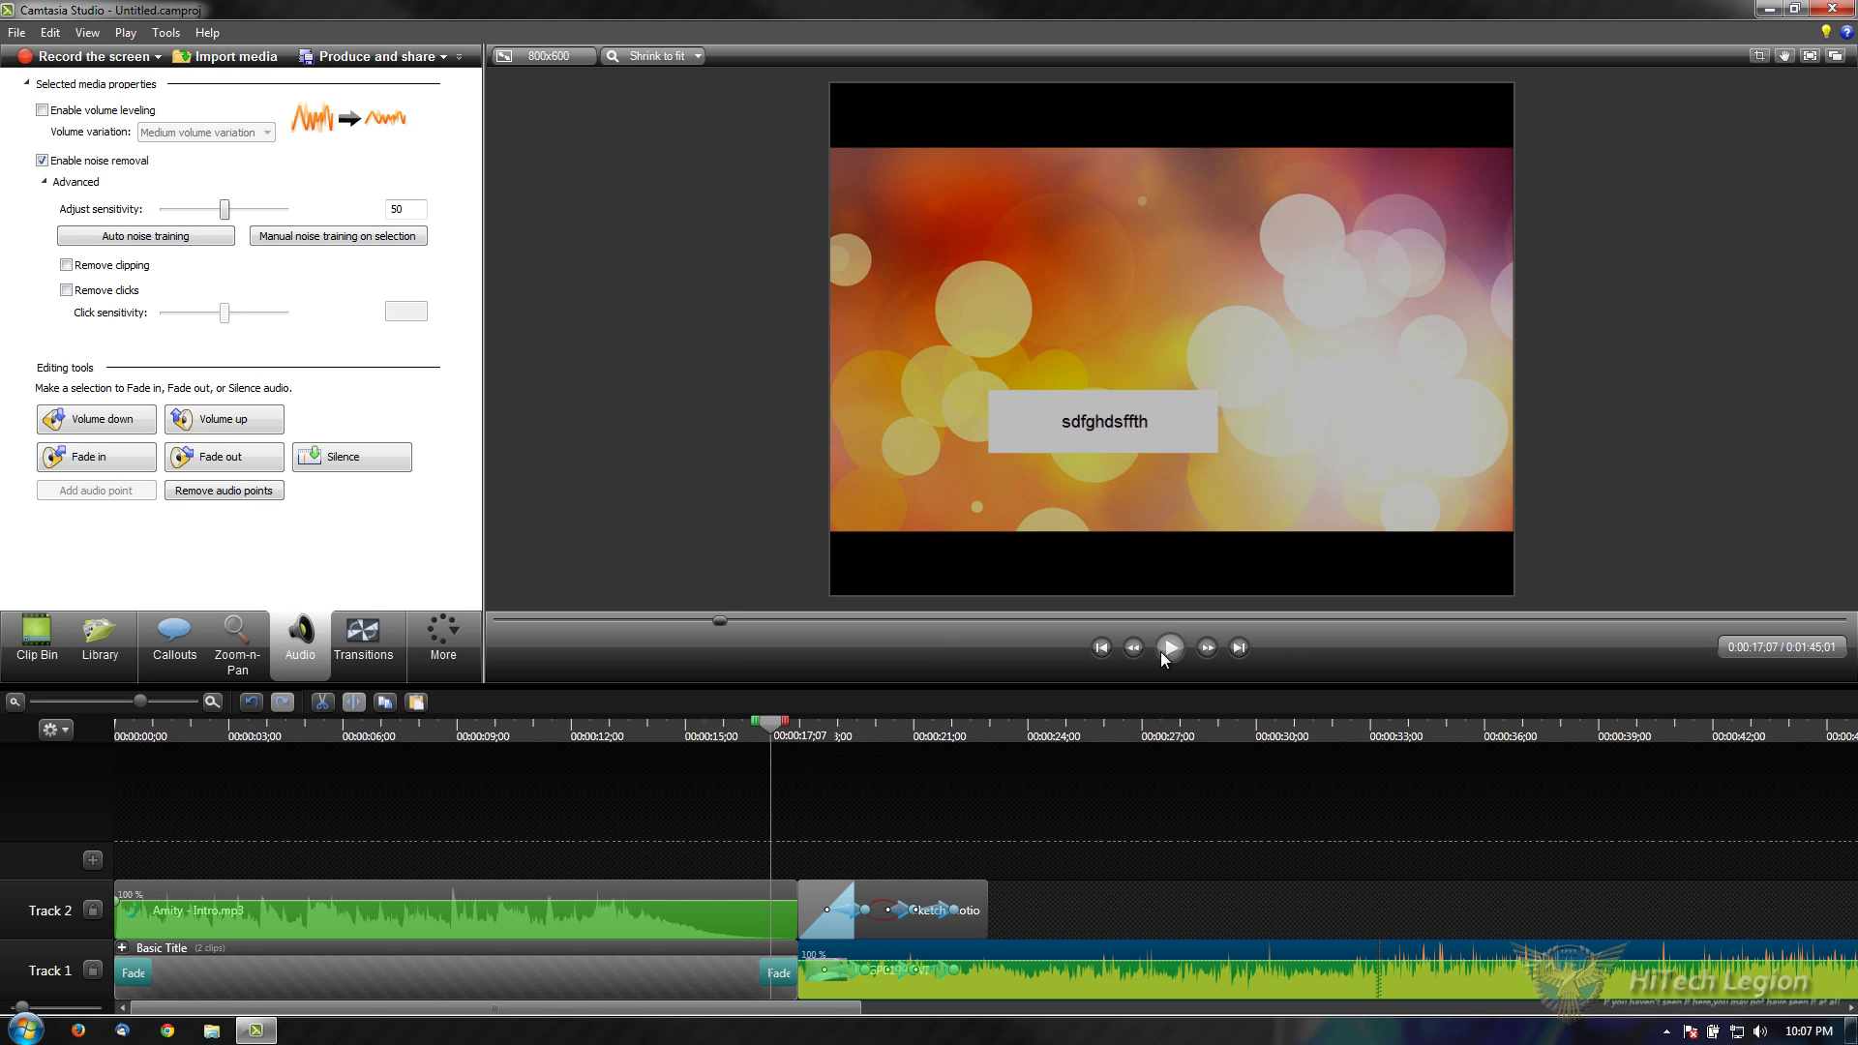
pyautogui.click(1160, 651)
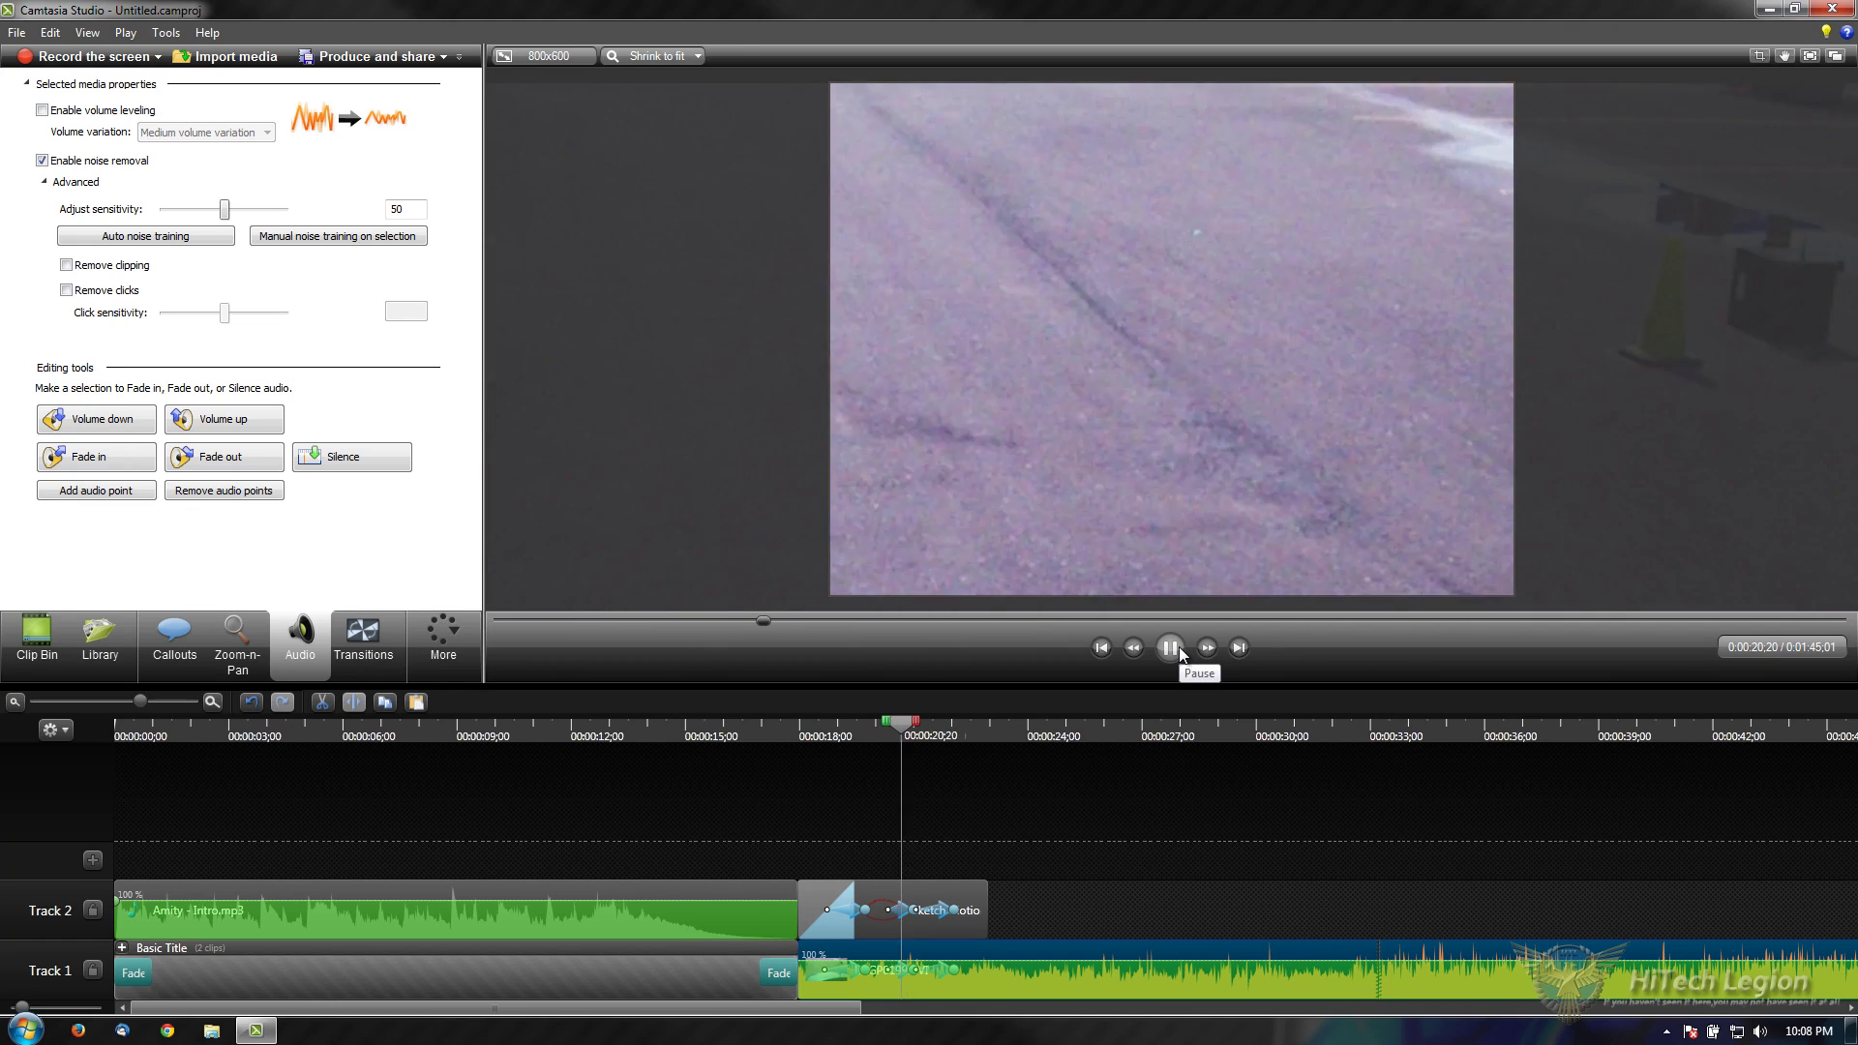
pyautogui.click(1173, 648)
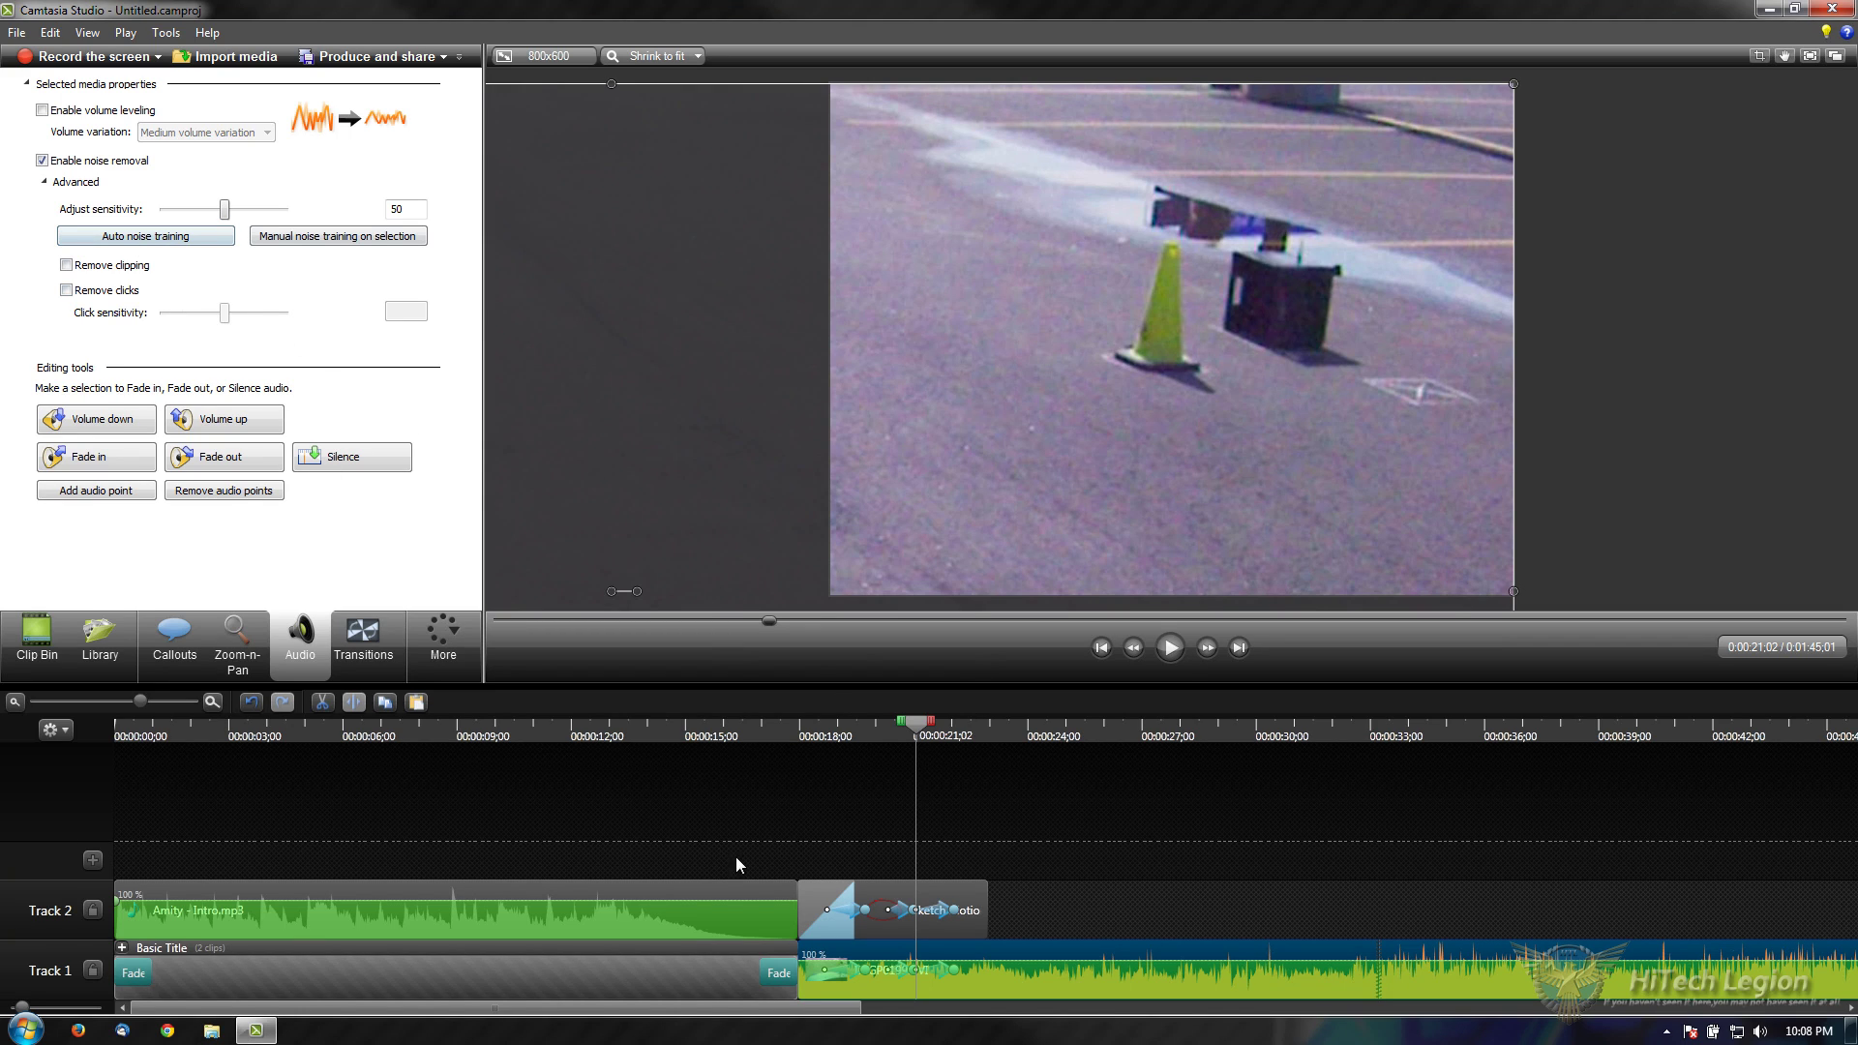
pyautogui.click(1168, 650)
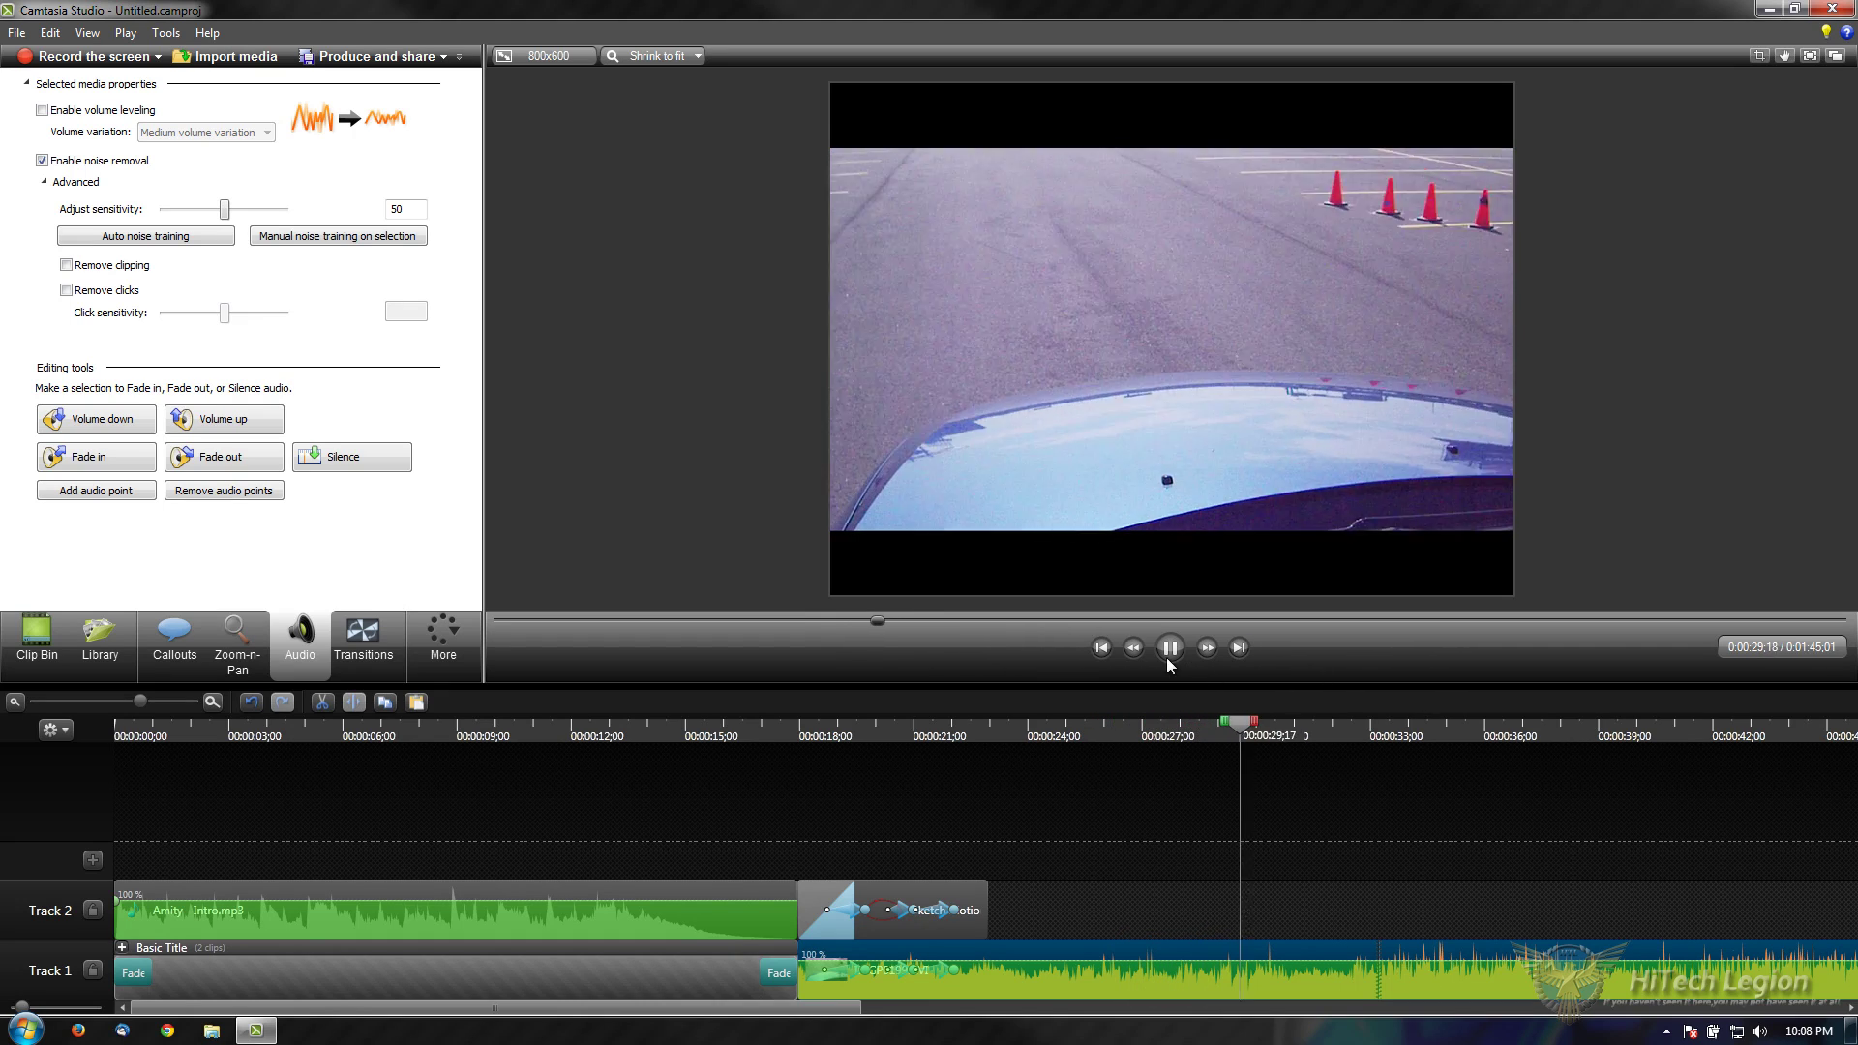
pyautogui.press('space')
# Step: Try a noise removal sensitivity of 76 and replay the clip around 0:00:29 to hear the effect
pyautogui.moveTo(223, 208)
pyautogui.mouseDown()
pyautogui.moveTo(246, 211)
pyautogui.moveTo(203, 211)
pyautogui.moveTo(260, 211)
pyautogui.mouseUp()
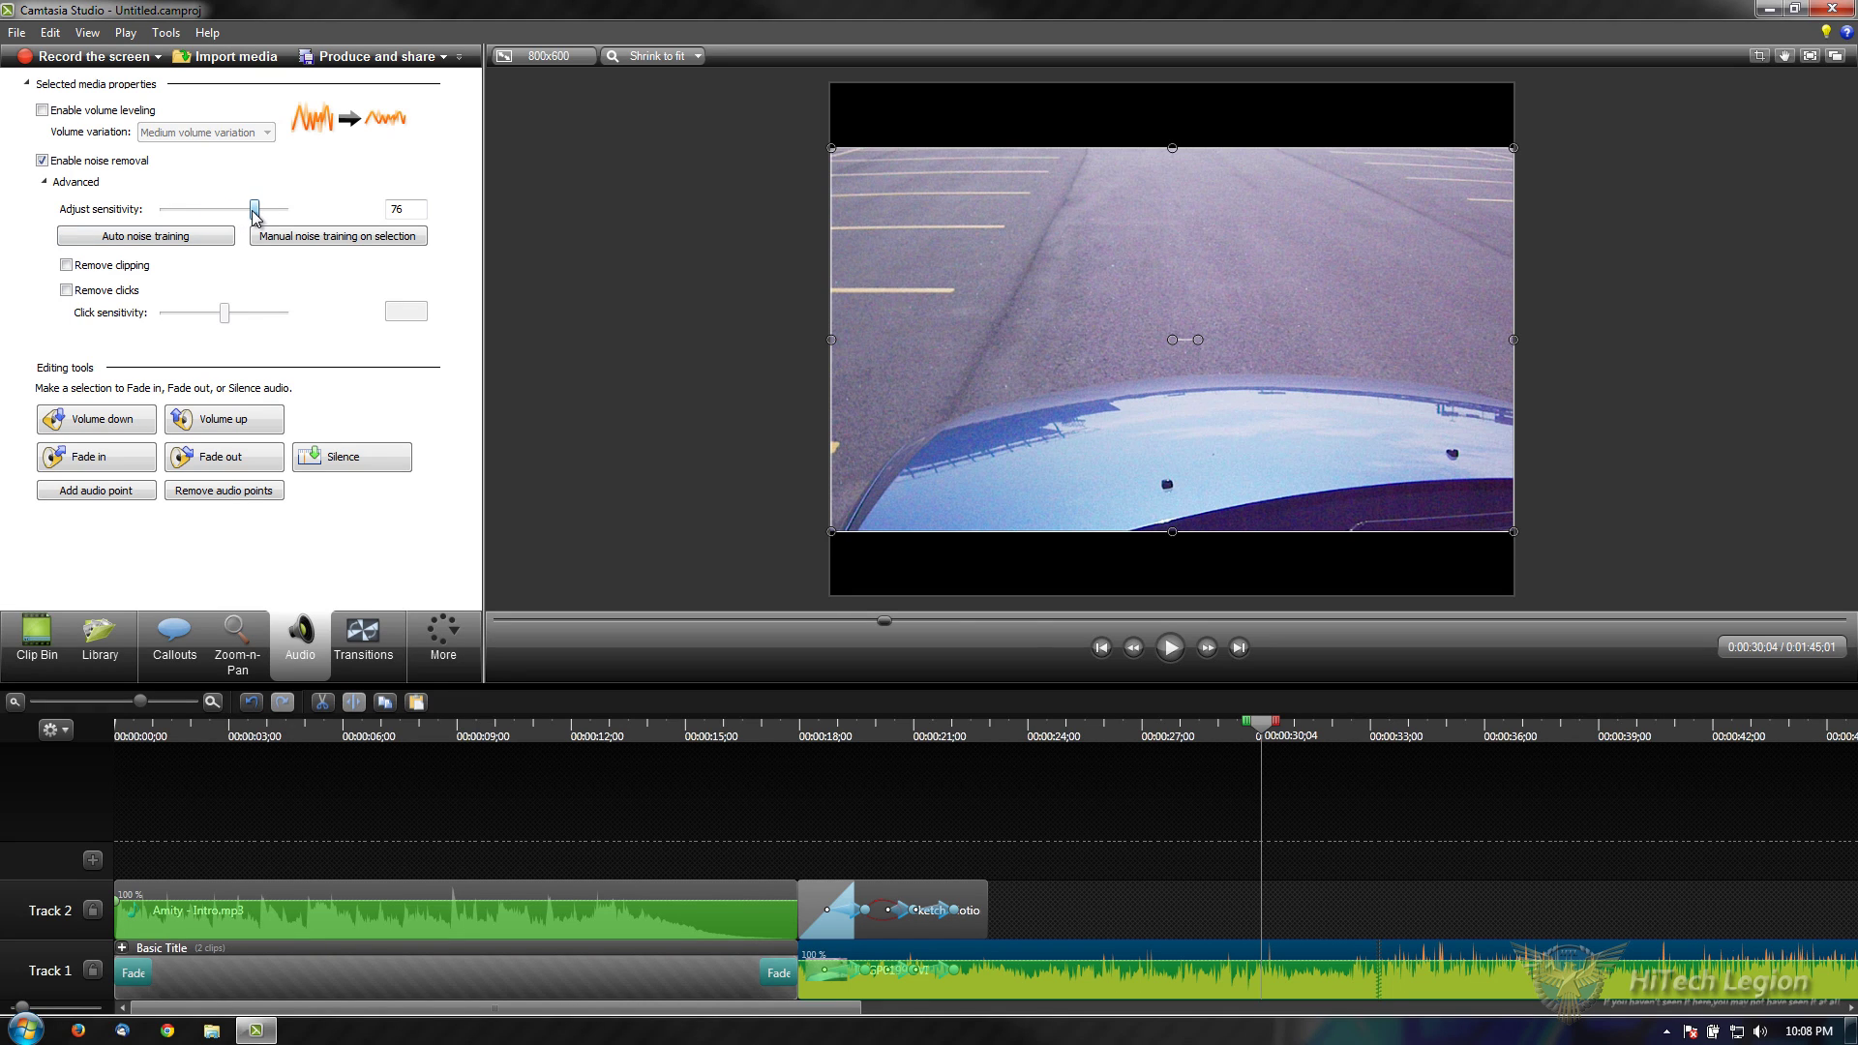
pyautogui.moveTo(1245, 726); pyautogui.dragTo(1137, 728)
pyautogui.click(1169, 648)
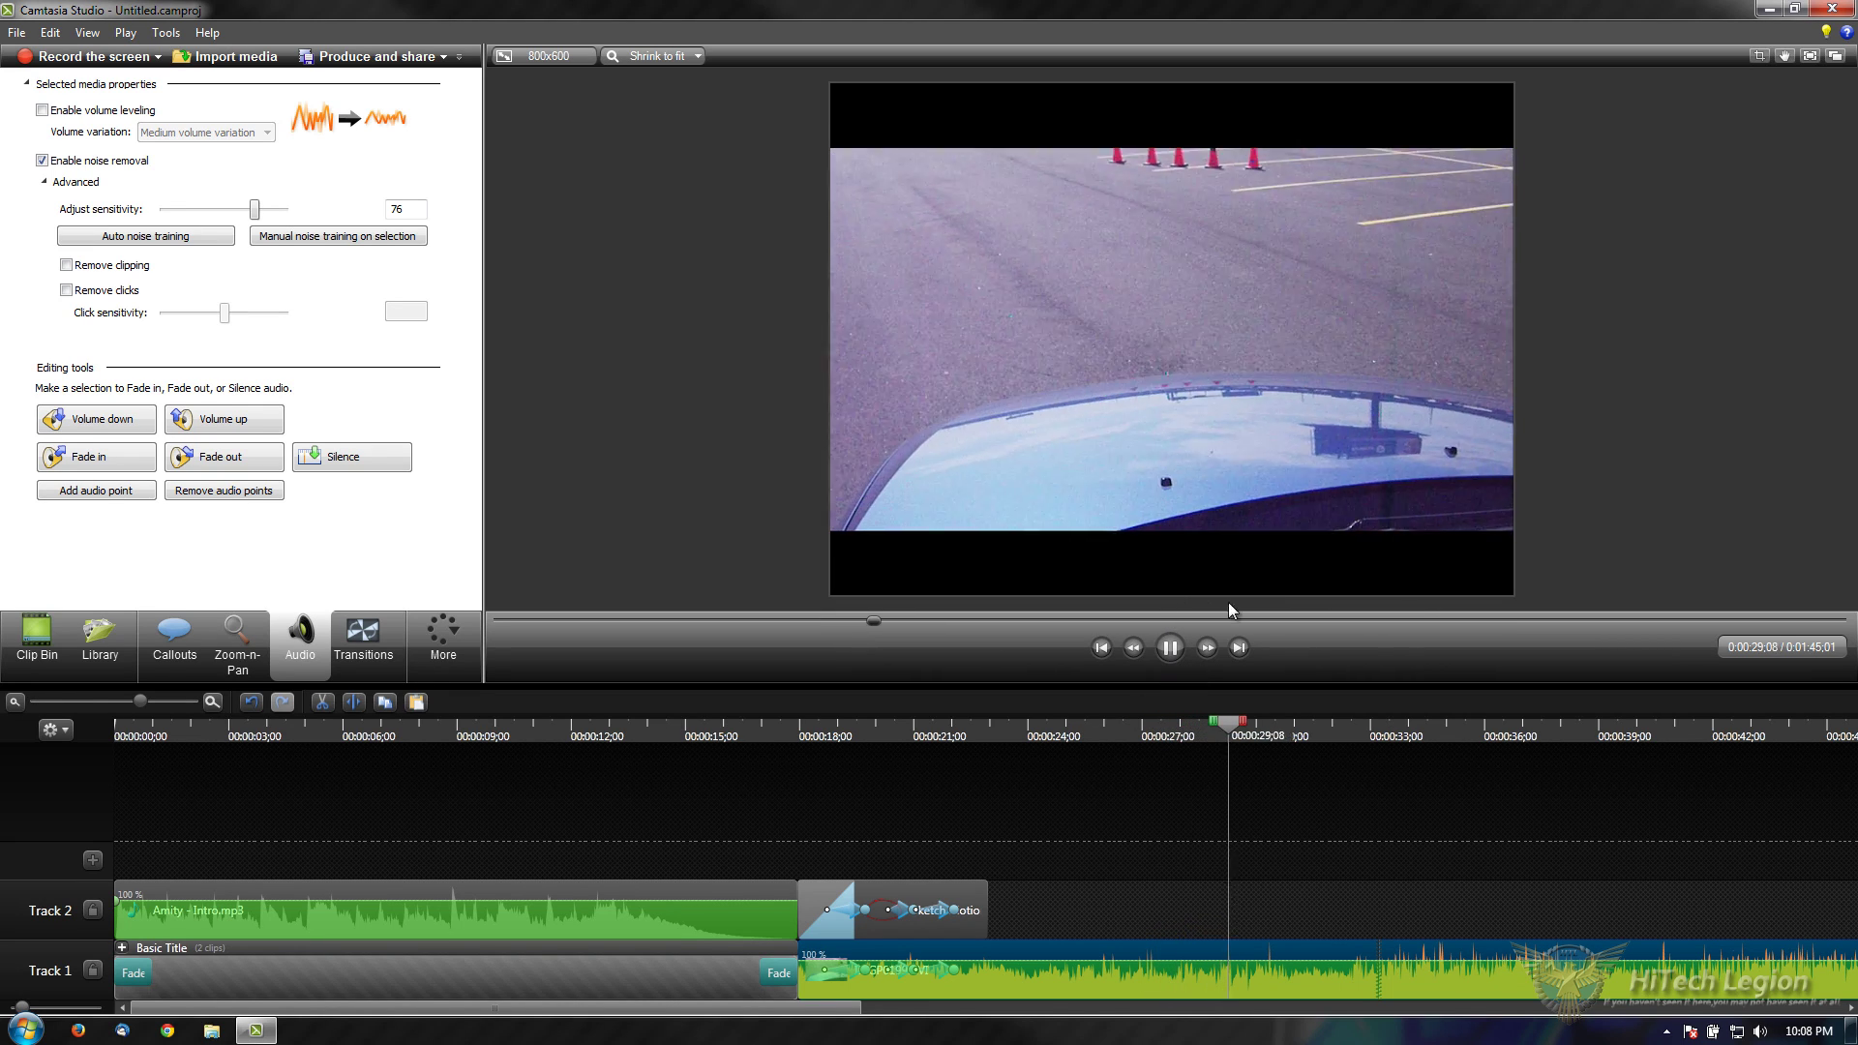
pyautogui.click(1178, 658)
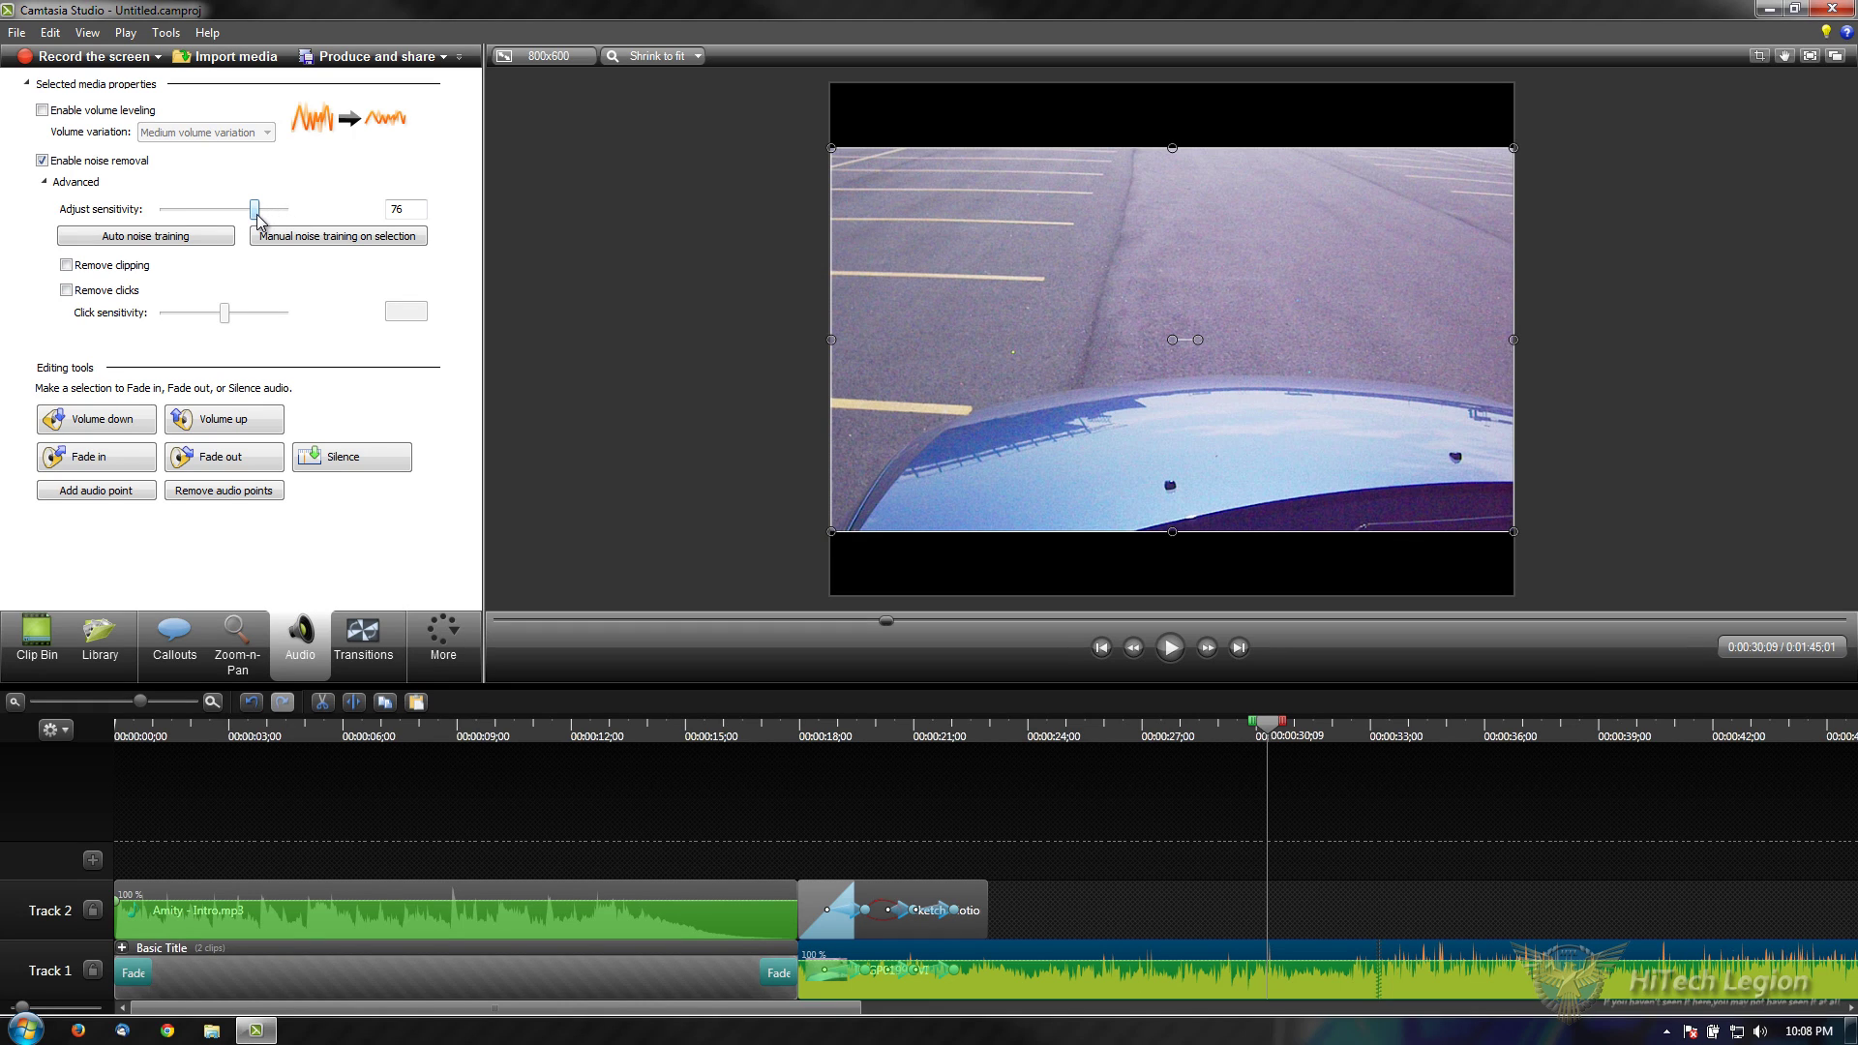
# Step: Try a noise removal sensitivity of 38 and play the clip on from 0:00:30;09
pyautogui.moveTo(259, 220); pyautogui.dragTo(217, 225)
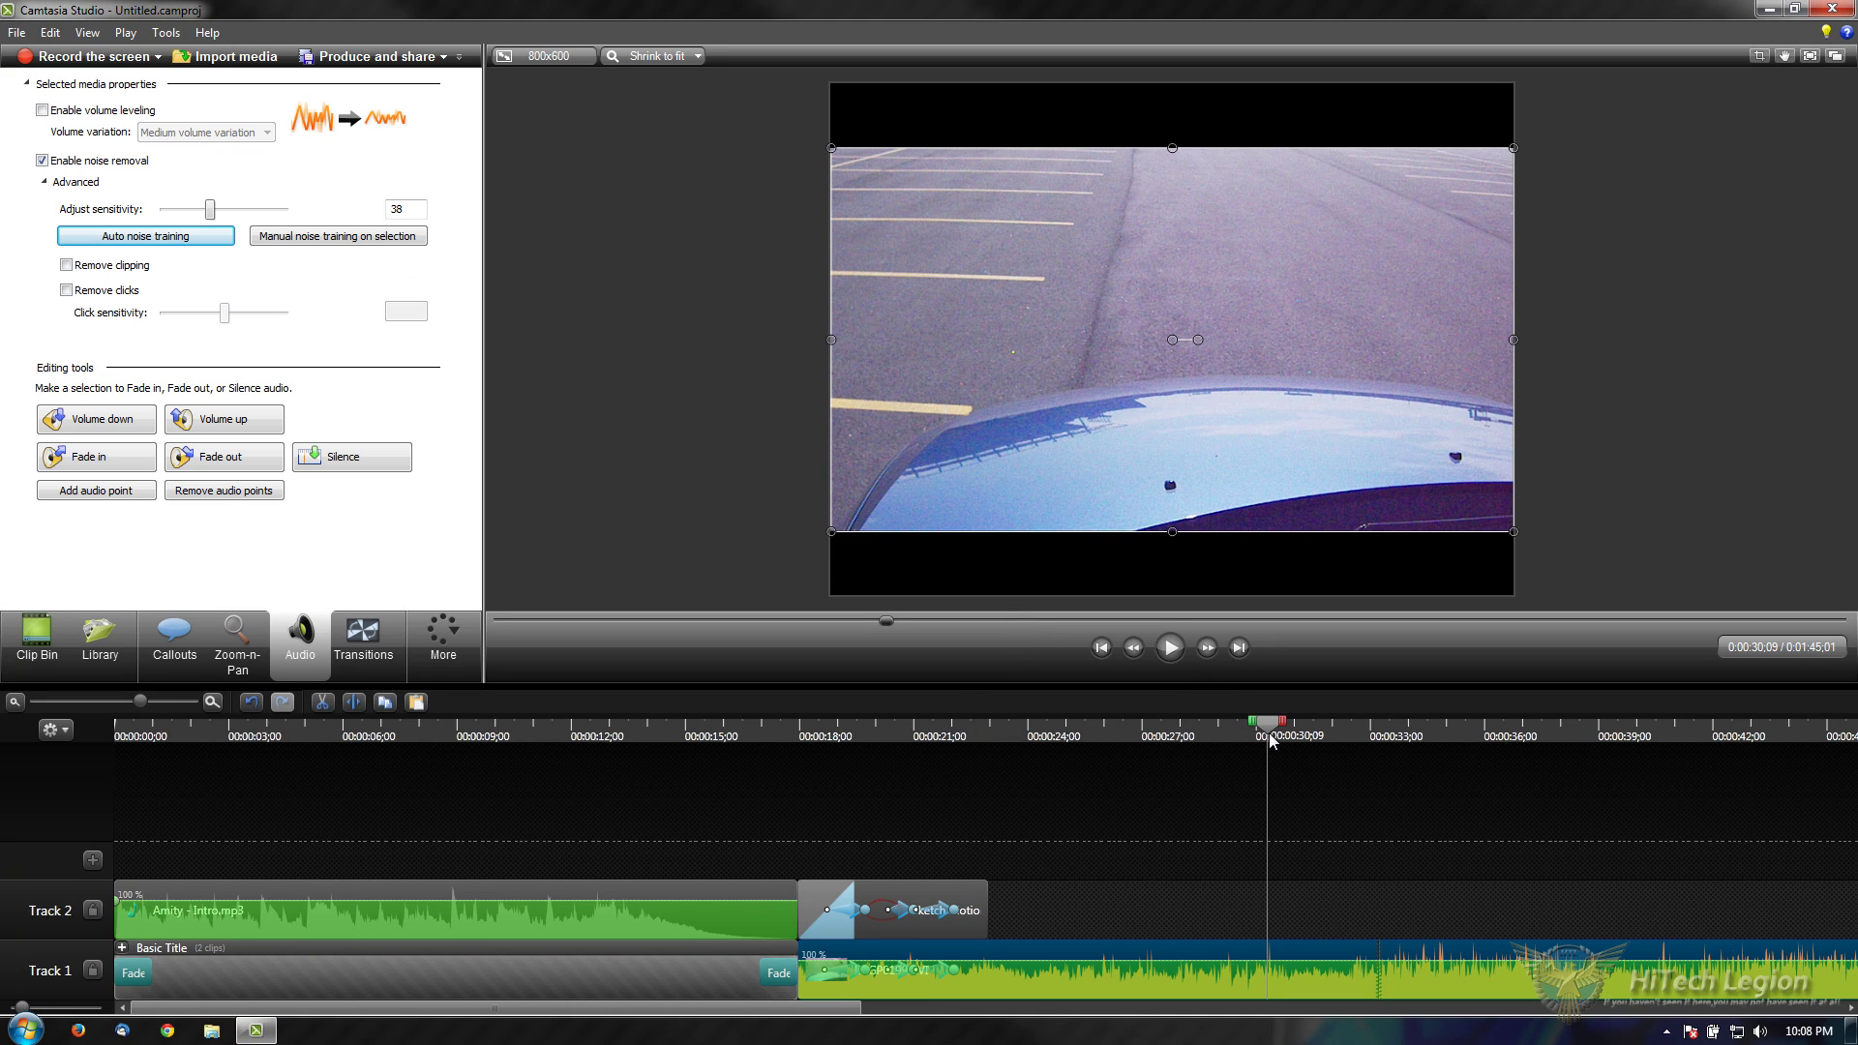
pyautogui.click(1177, 648)
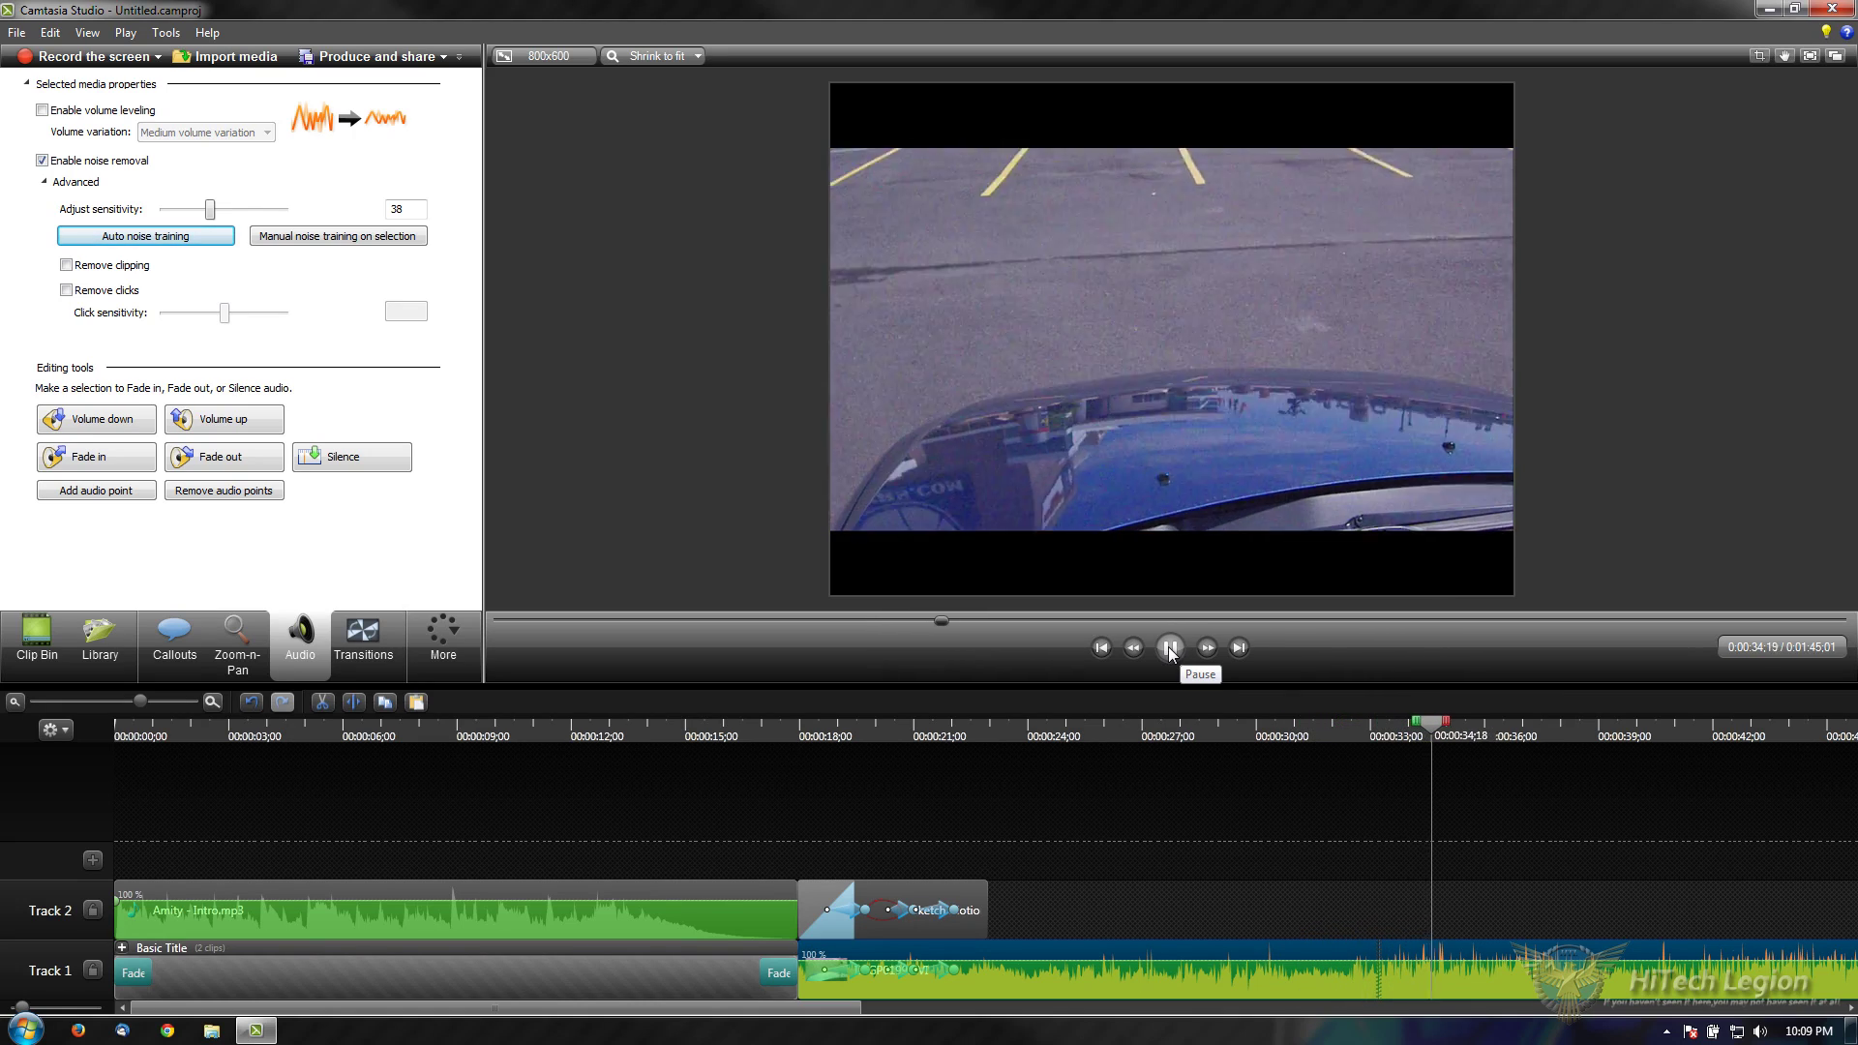
pyautogui.click(1171, 646)
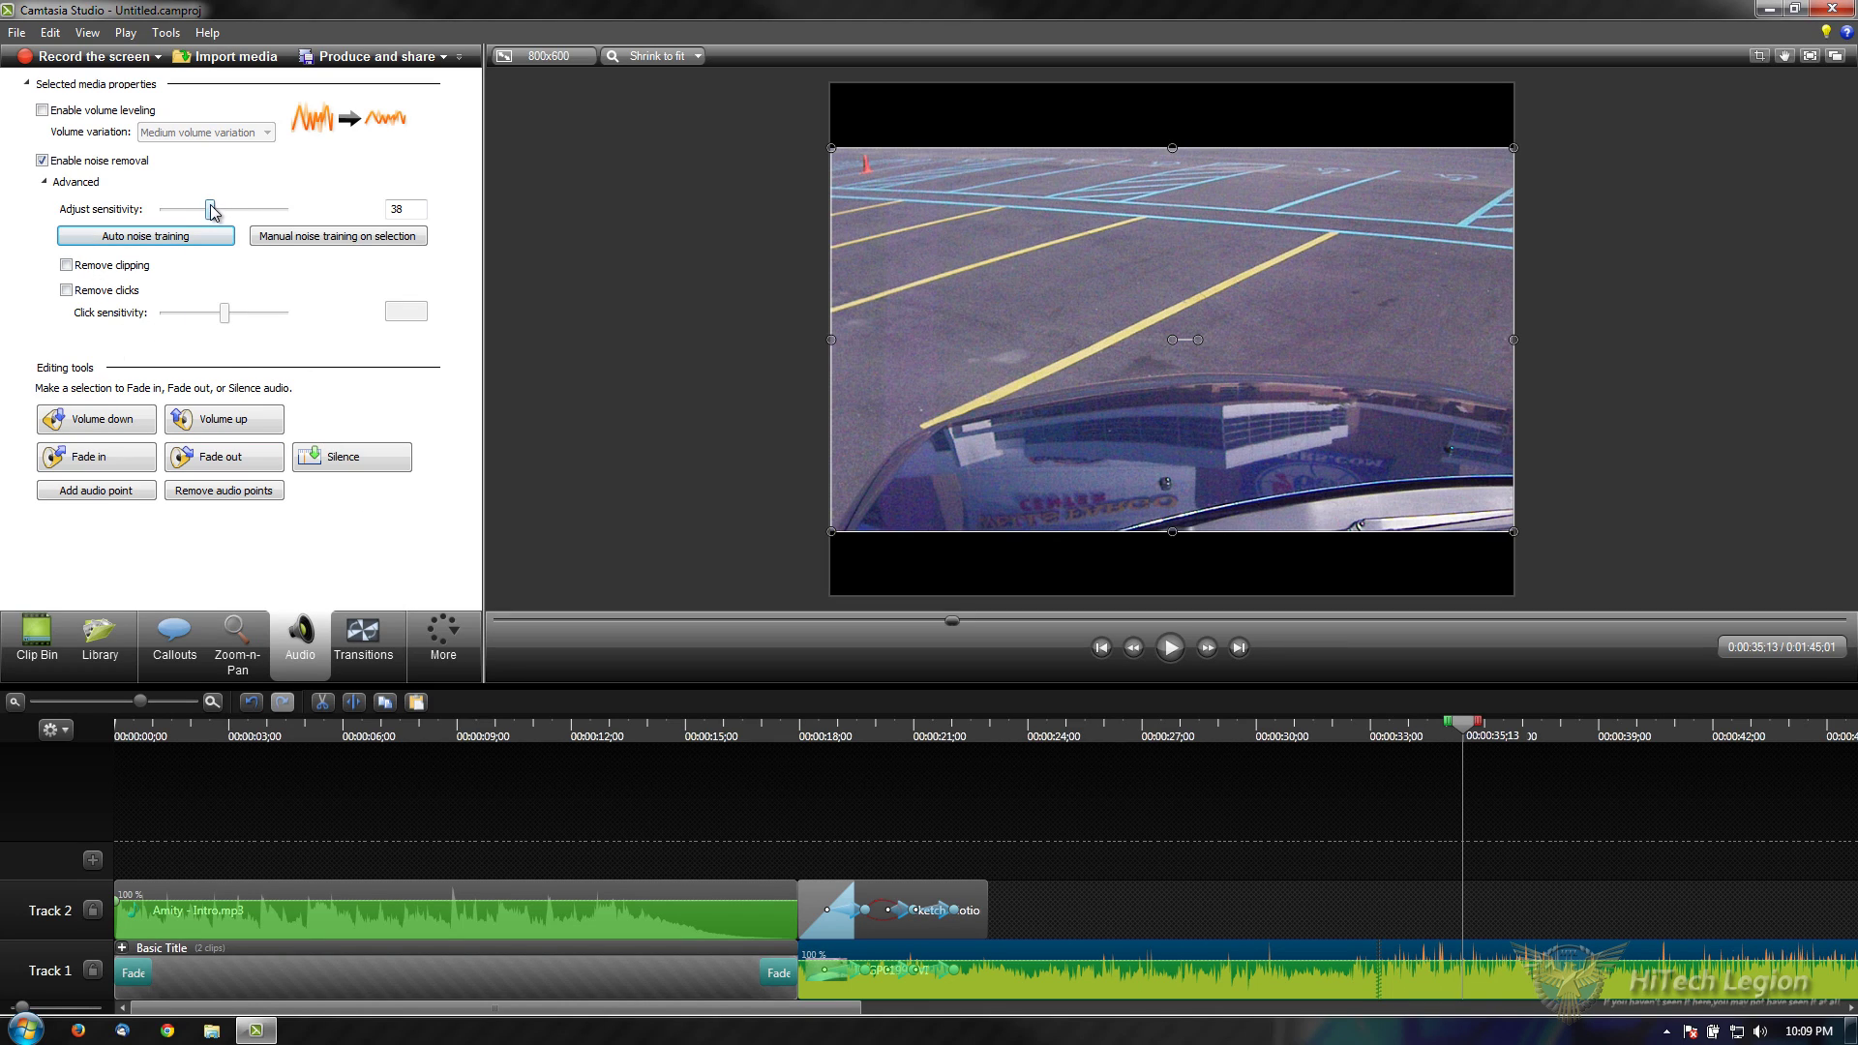
# Step: Set the noise removal sensitivity to 45 and play the end of the title into the clip from 0:00:17;16
pyautogui.moveTo(211, 207); pyautogui.dragTo(222, 224)
pyautogui.moveTo(1469, 735); pyautogui.dragTo(789, 735)
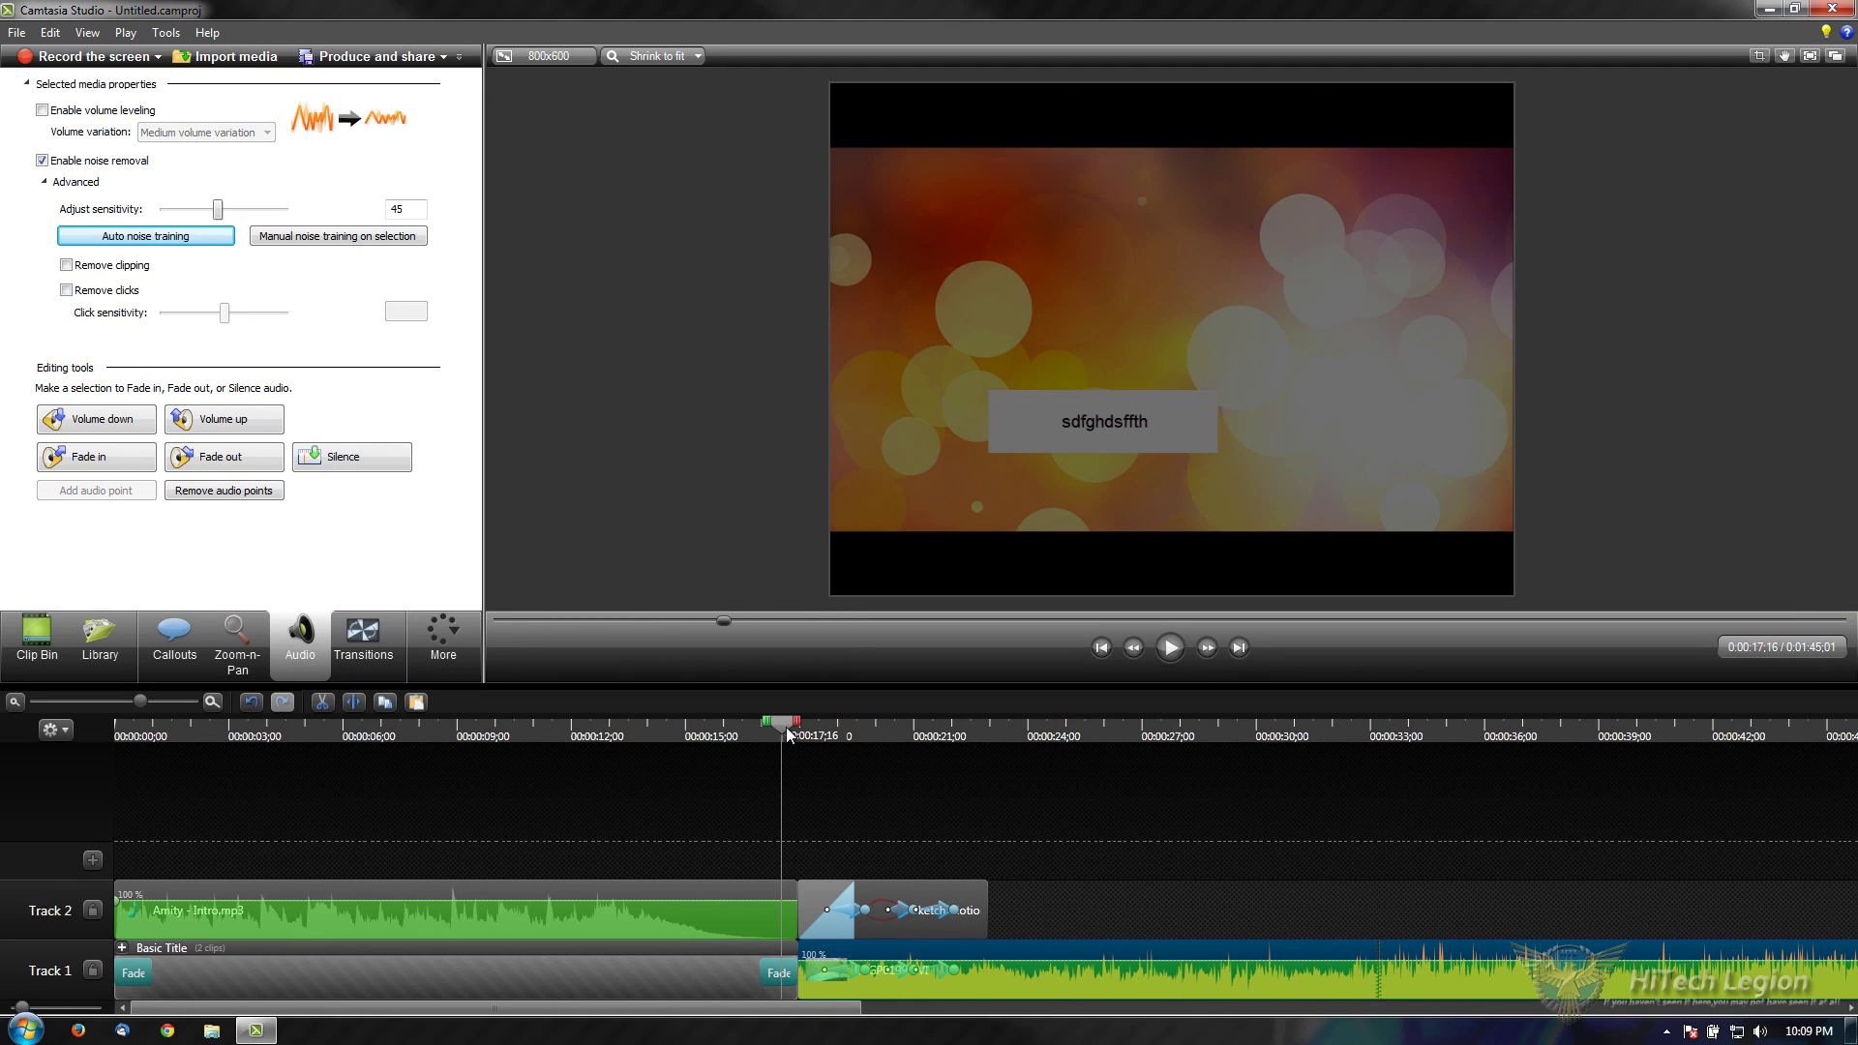
pyautogui.click(1171, 646)
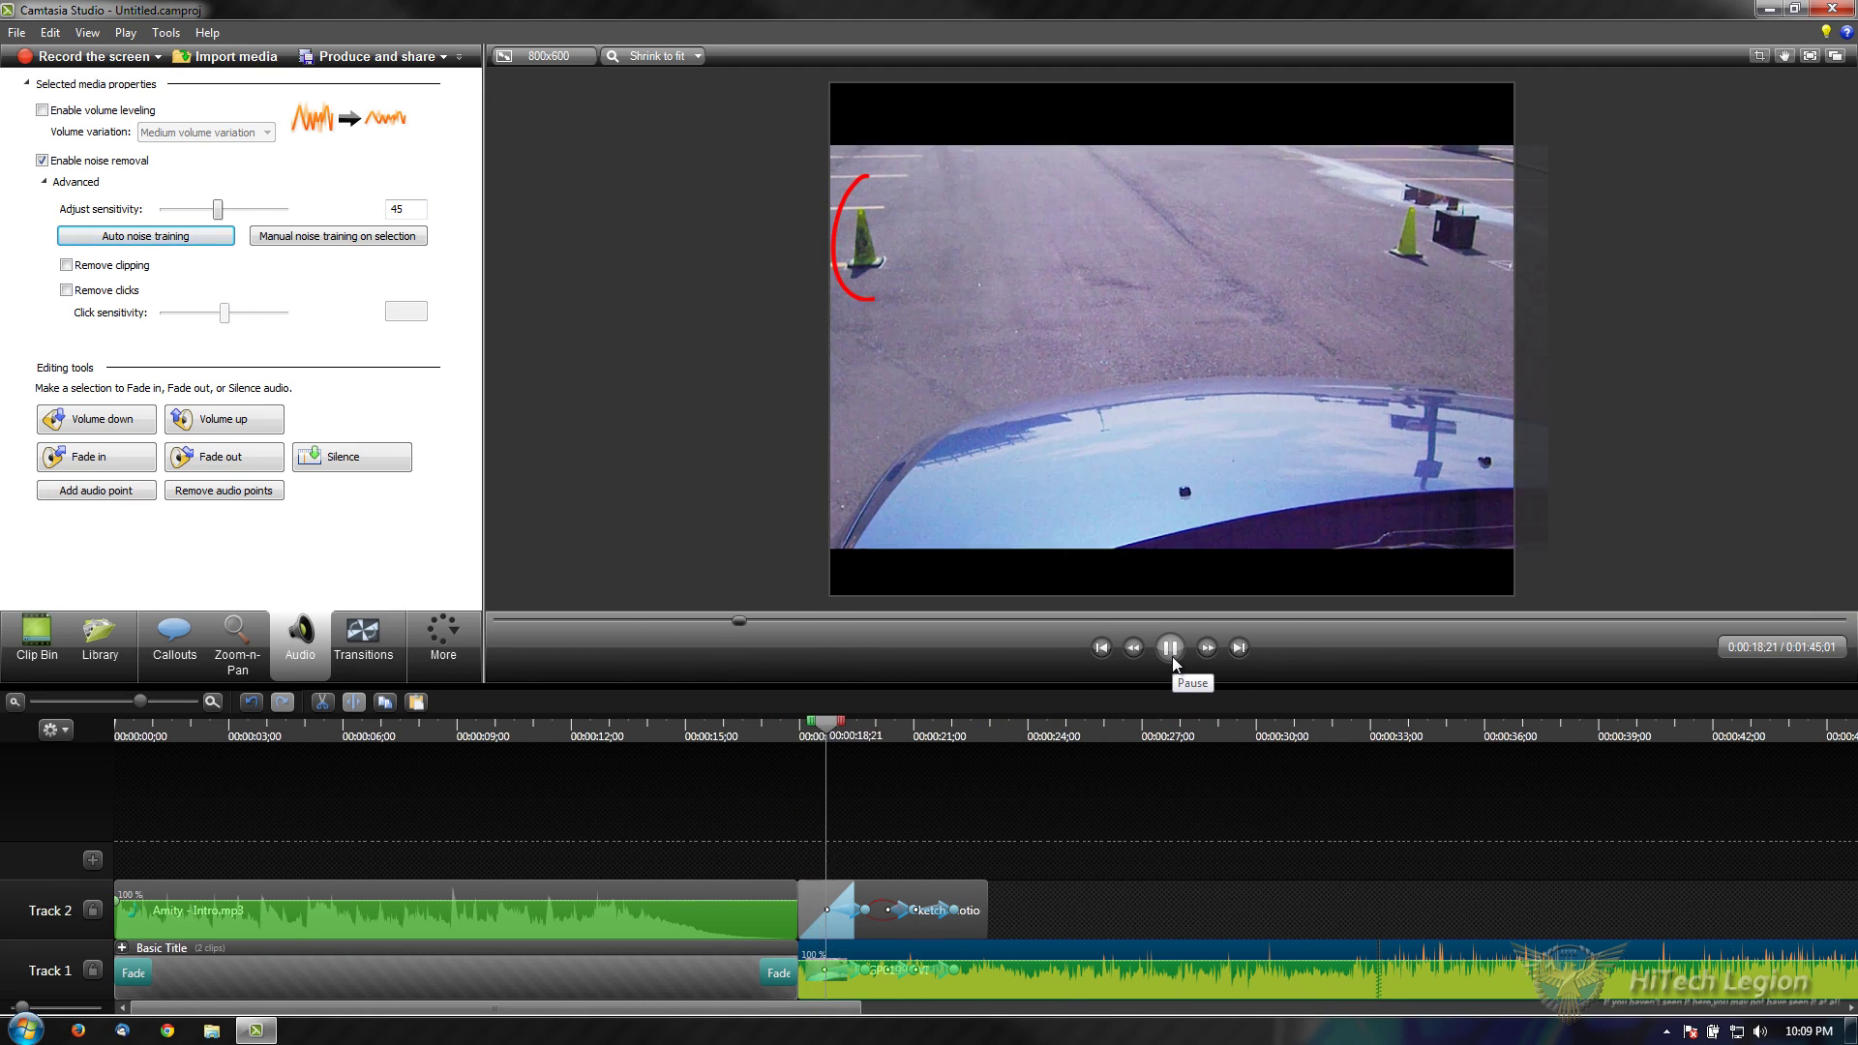
pyautogui.click(1171, 646)
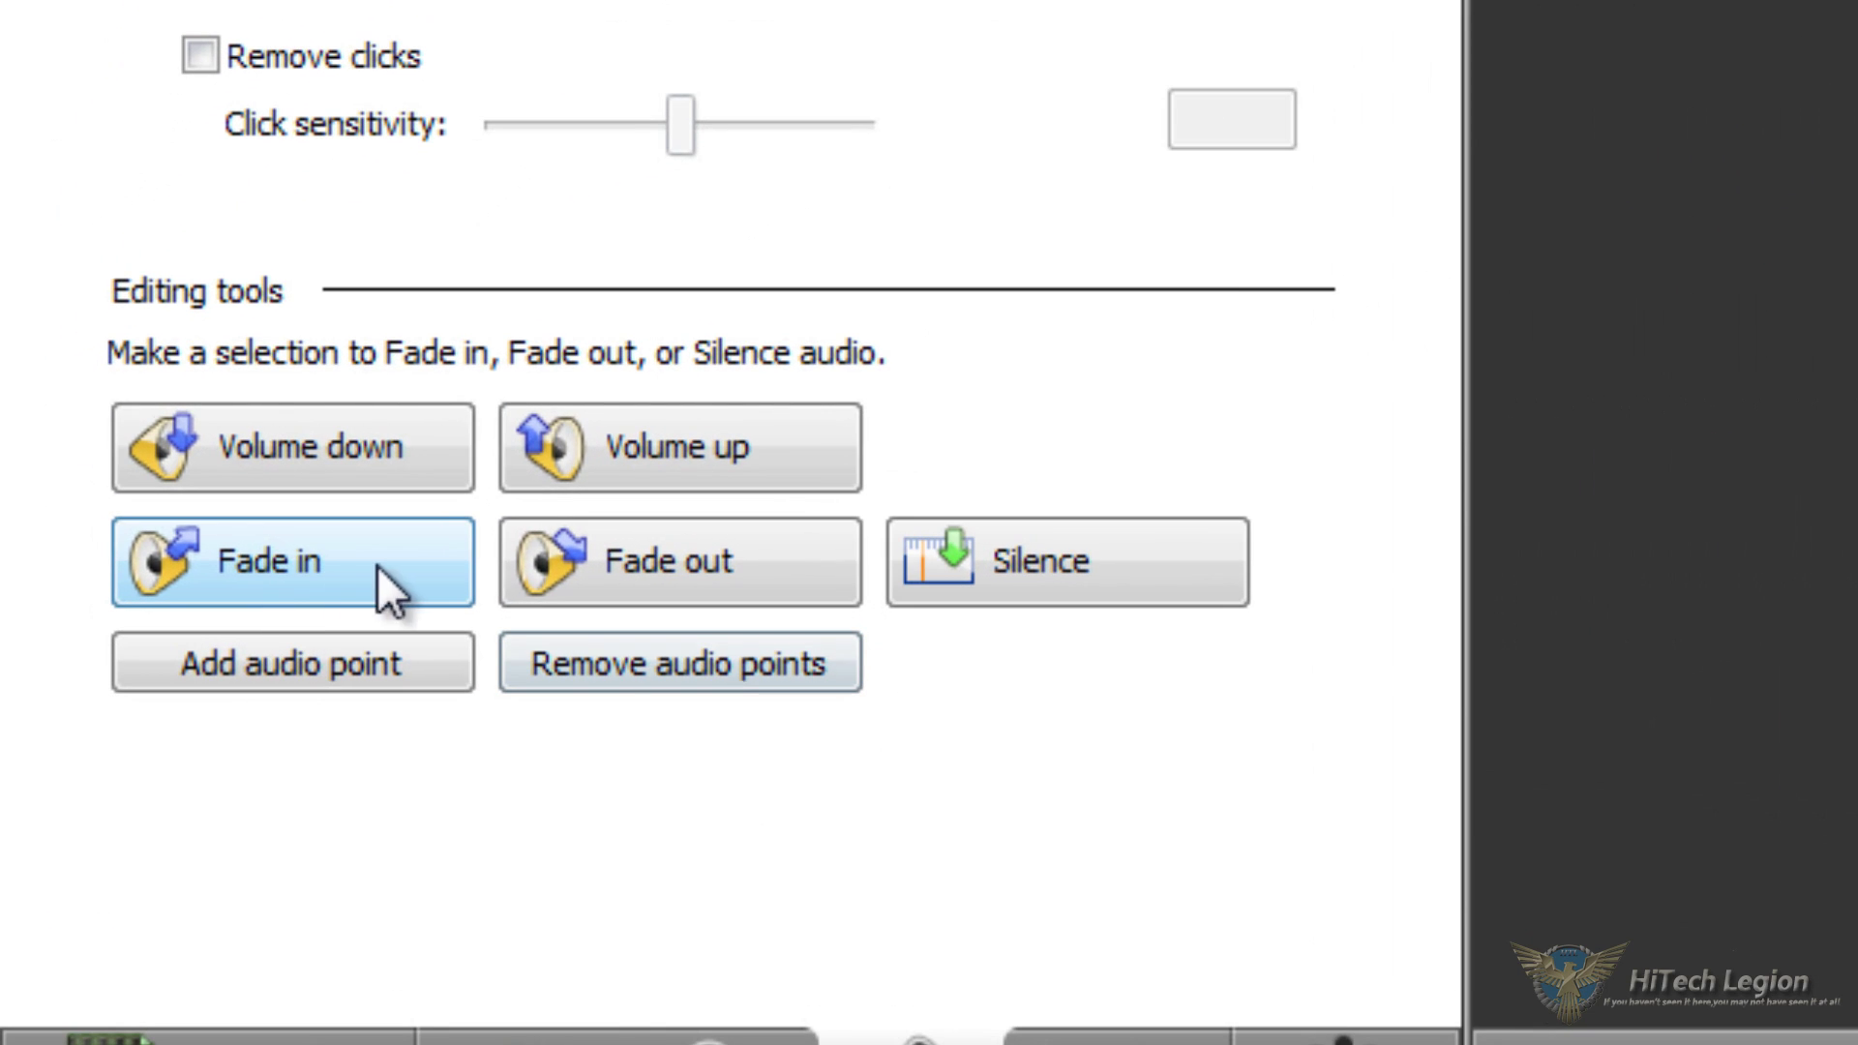
# Step: Fade in the audio at the start of the Track 1 video clip and play the transition to hear it
pyautogui.click(259, 559)
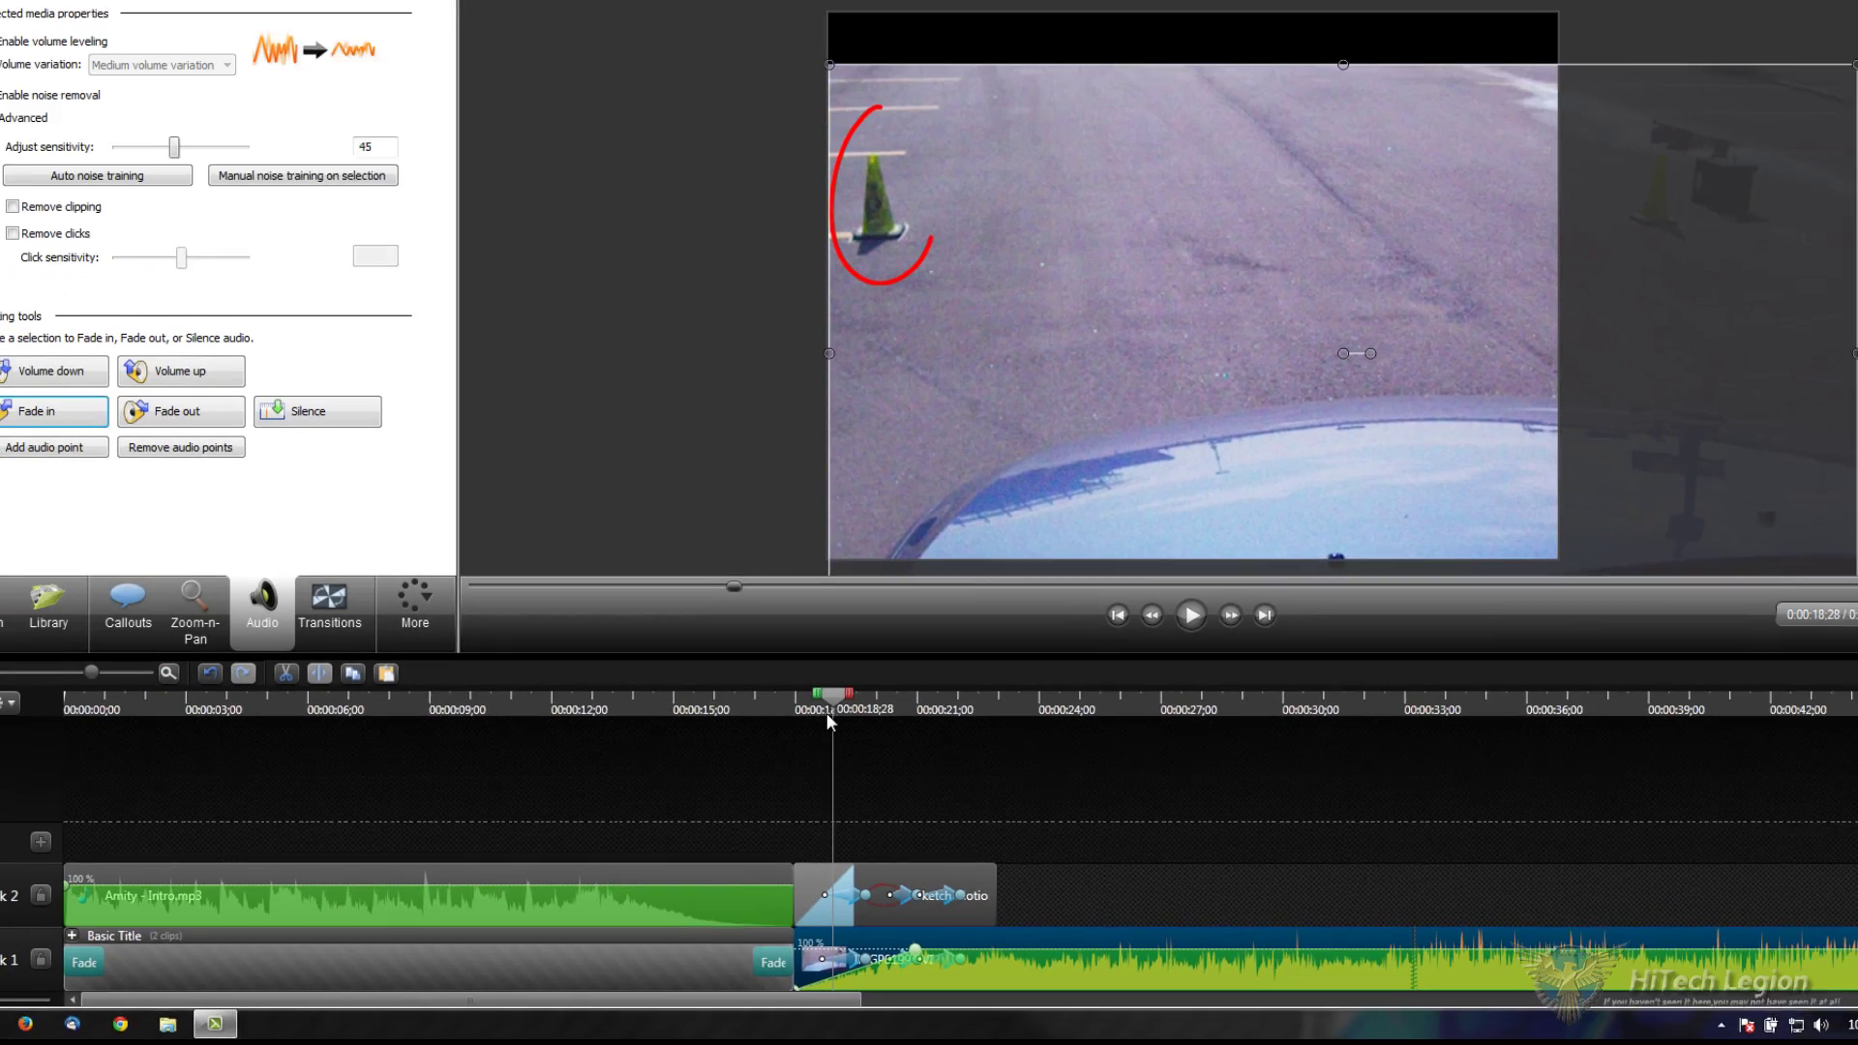
pyautogui.moveTo(827, 712); pyautogui.dragTo(778, 712)
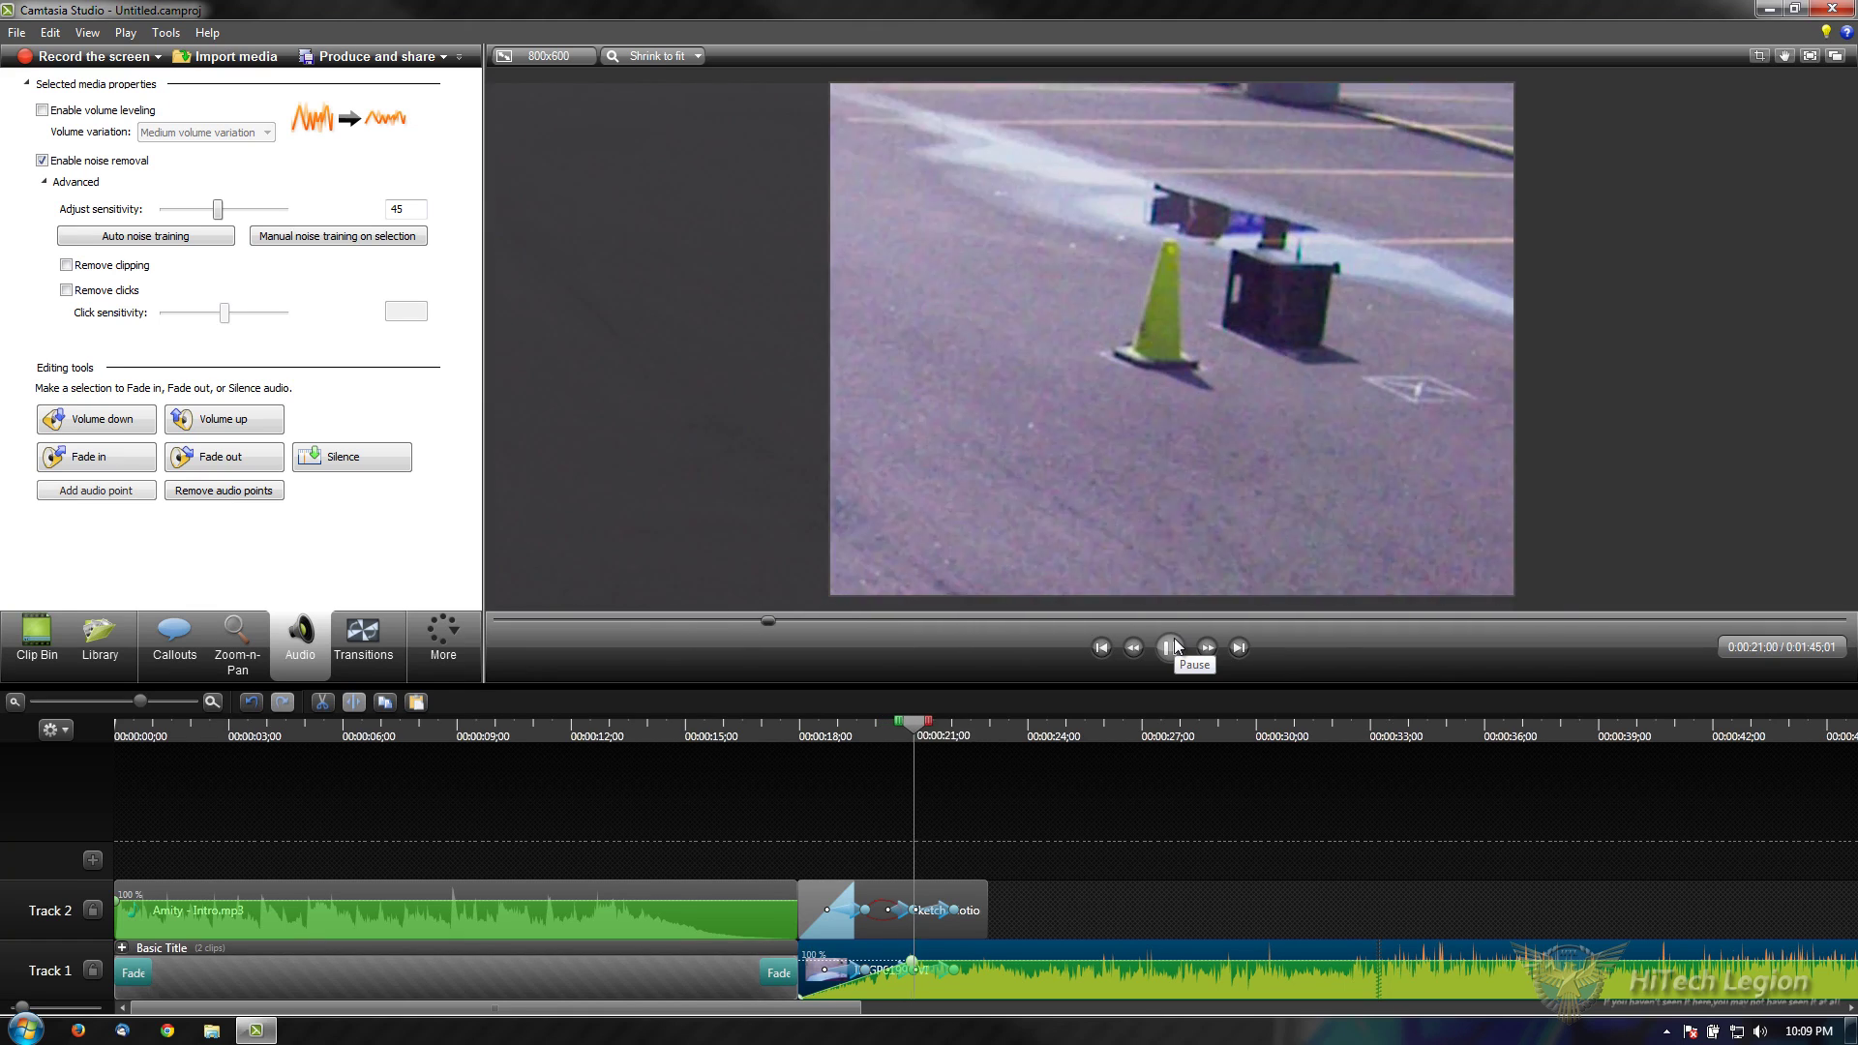
pyautogui.click(1172, 647)
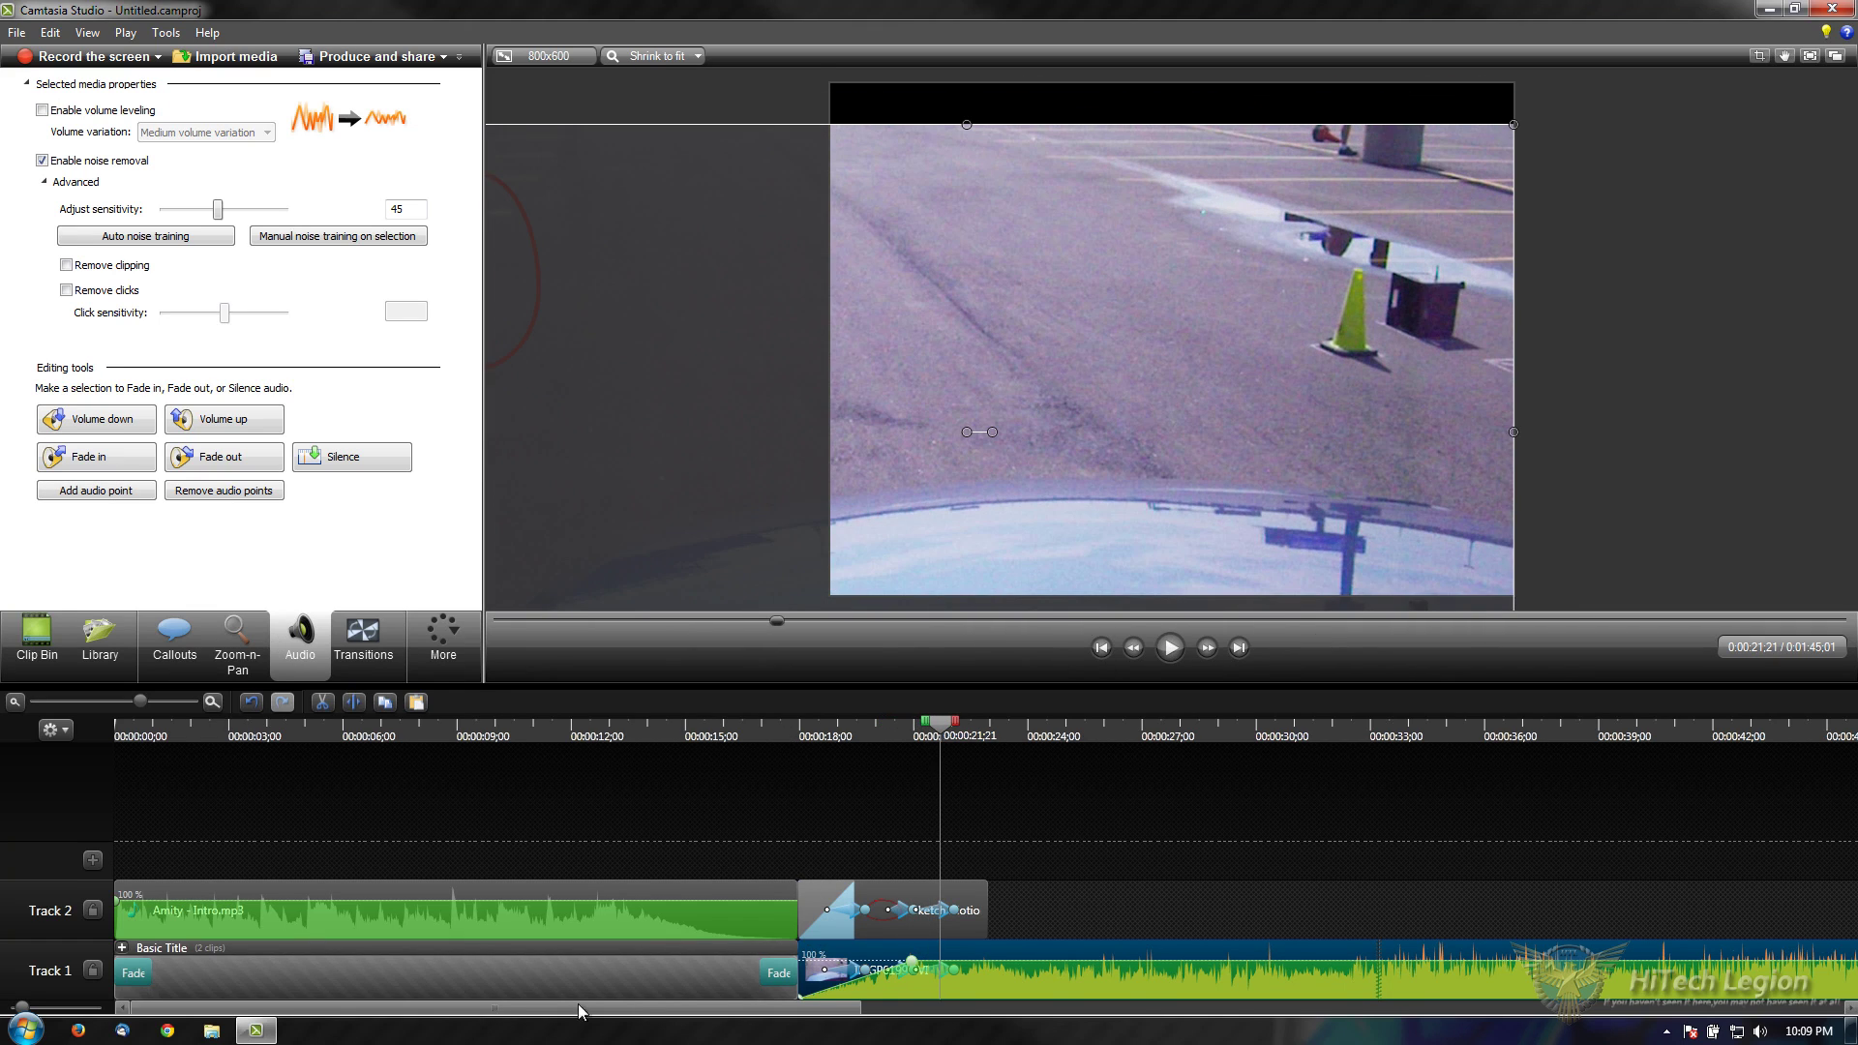
# Step: Fade out the audio at the end of the Track 1 video clip
pyautogui.click(1127, 1009)
pyautogui.moveTo(1128, 1013); pyautogui.dragTo(1567, 1011)
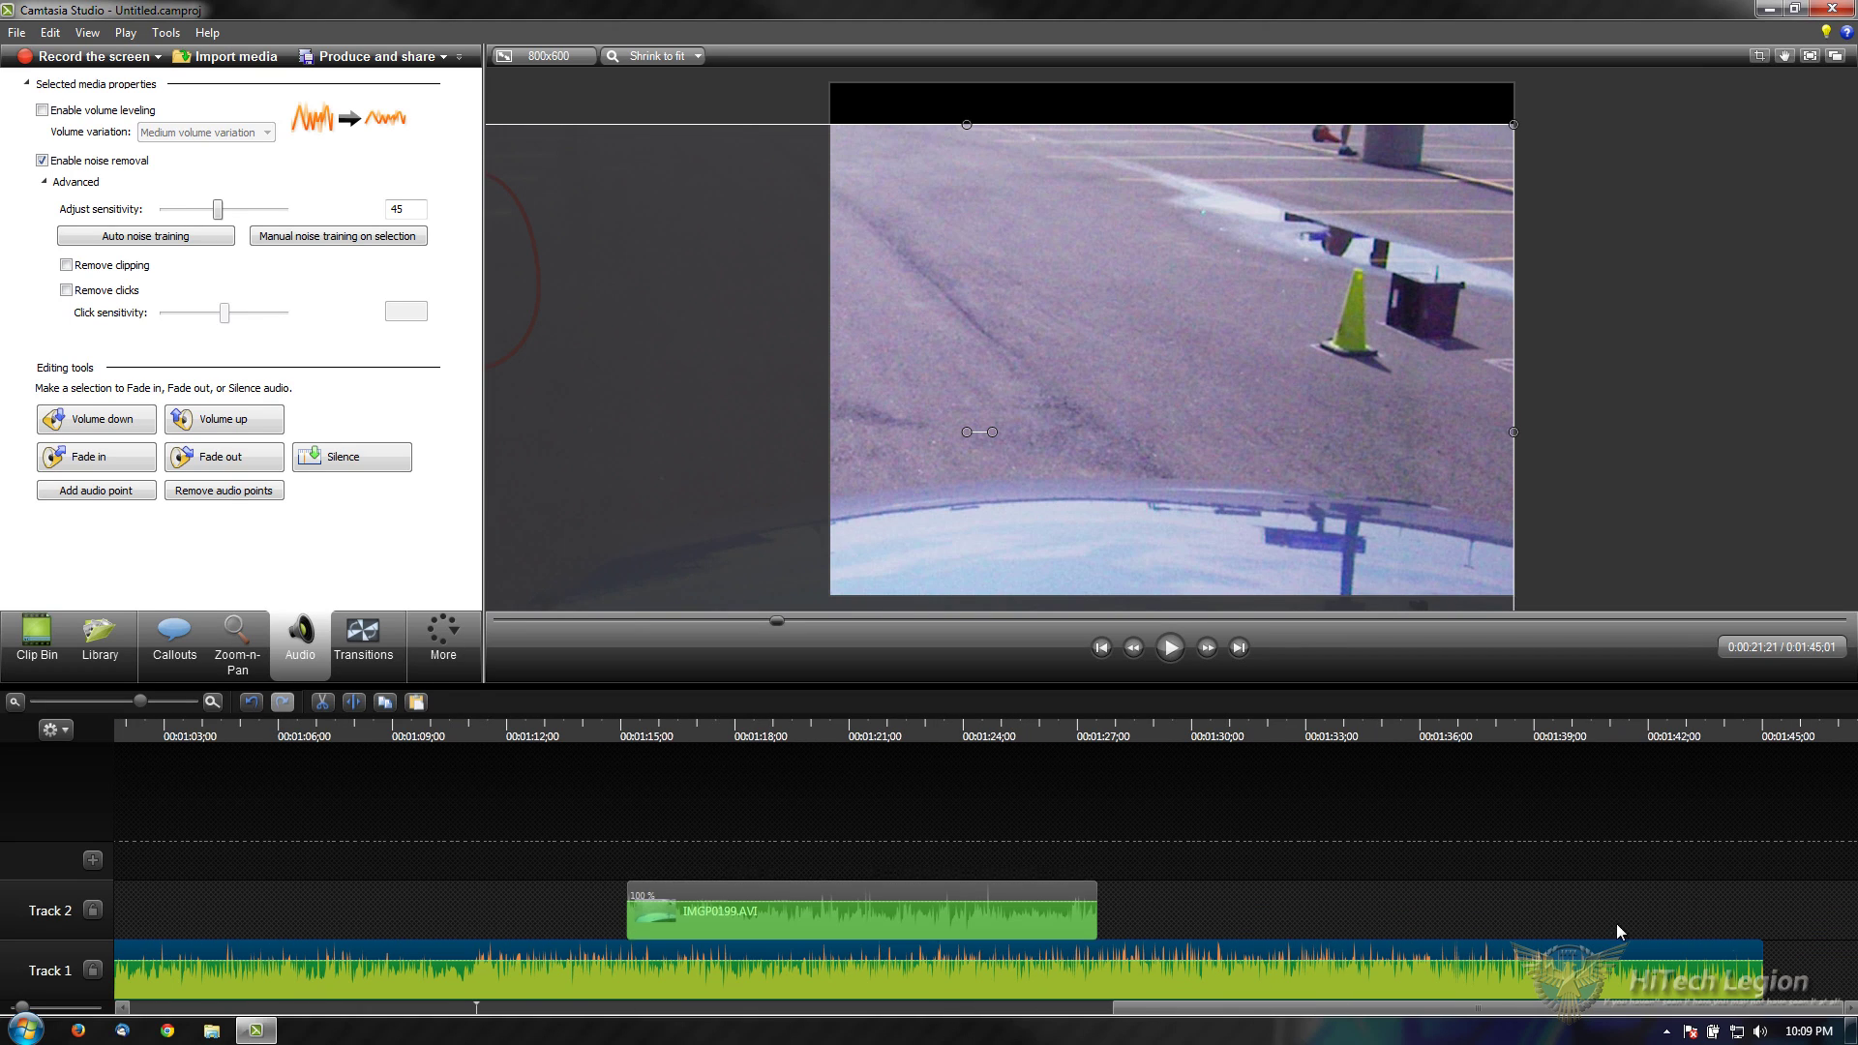
pyautogui.click(1695, 735)
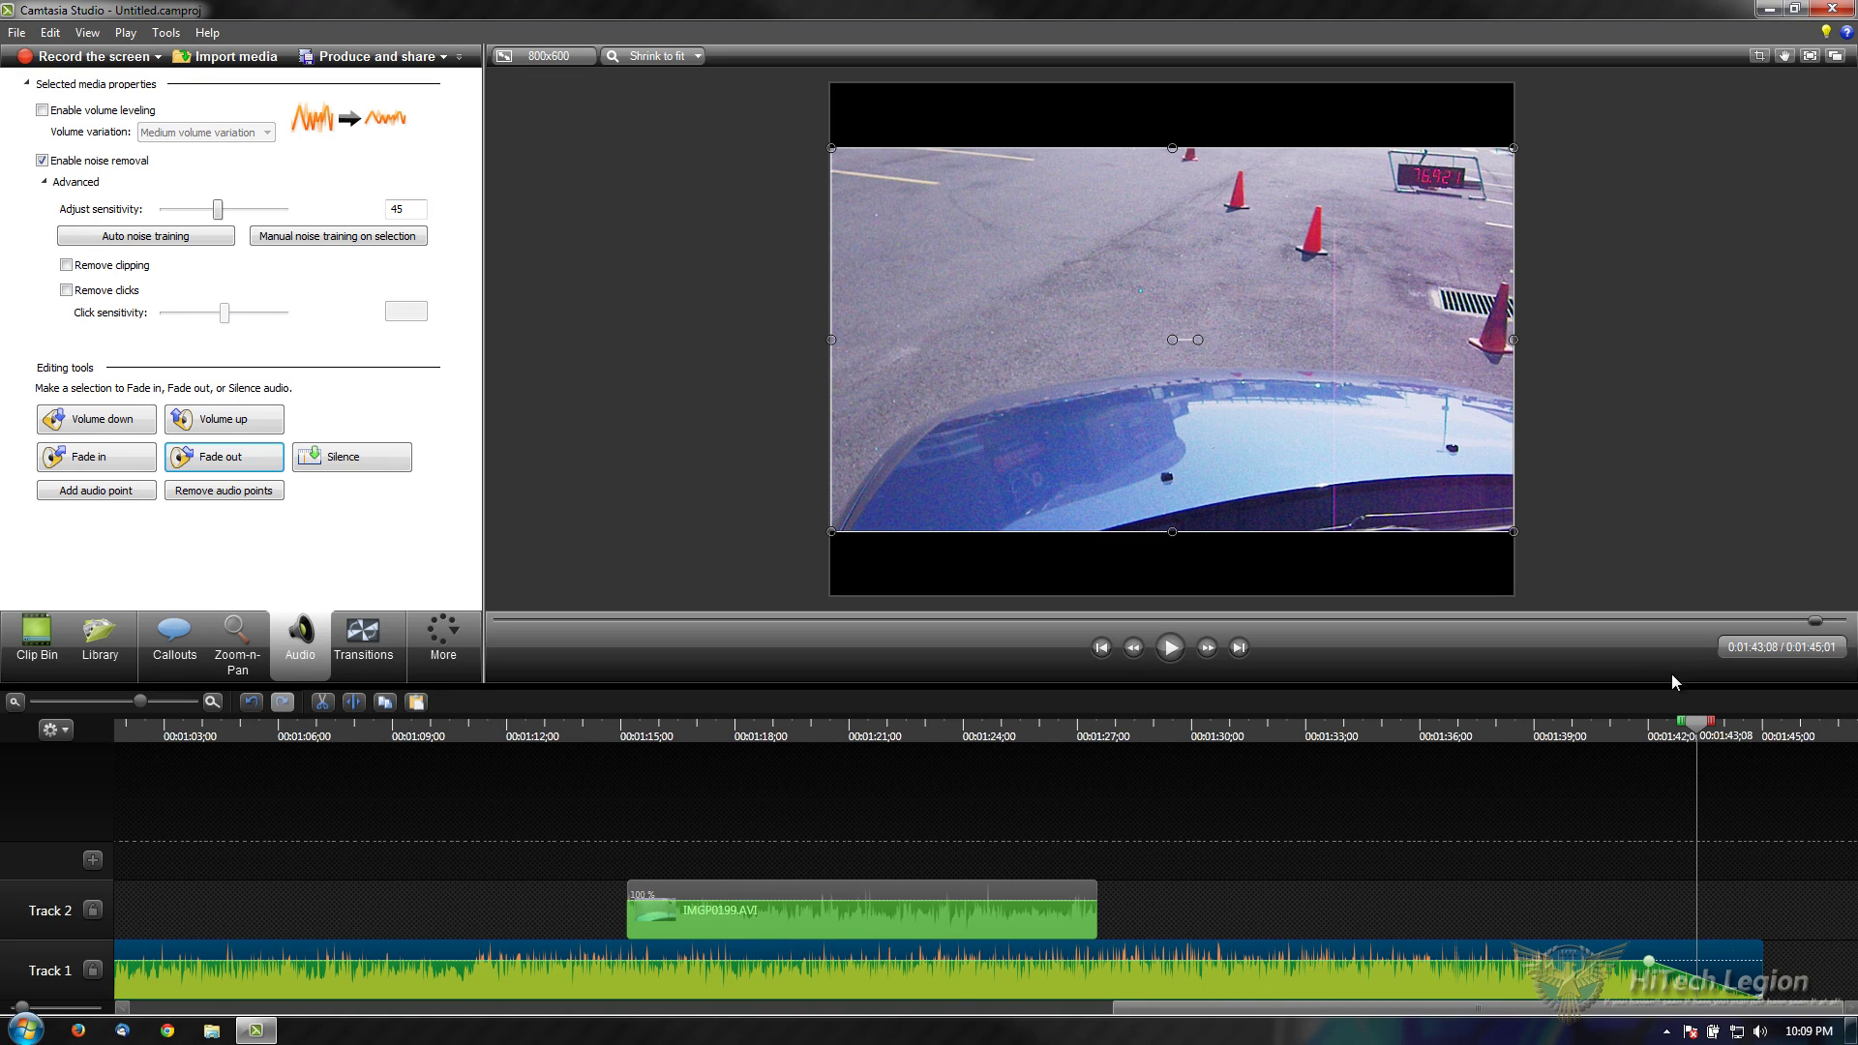
# Step: Try silencing the whole Track 1 clip at 0:01:28;28 and undo the silence
pyautogui.click(1151, 735)
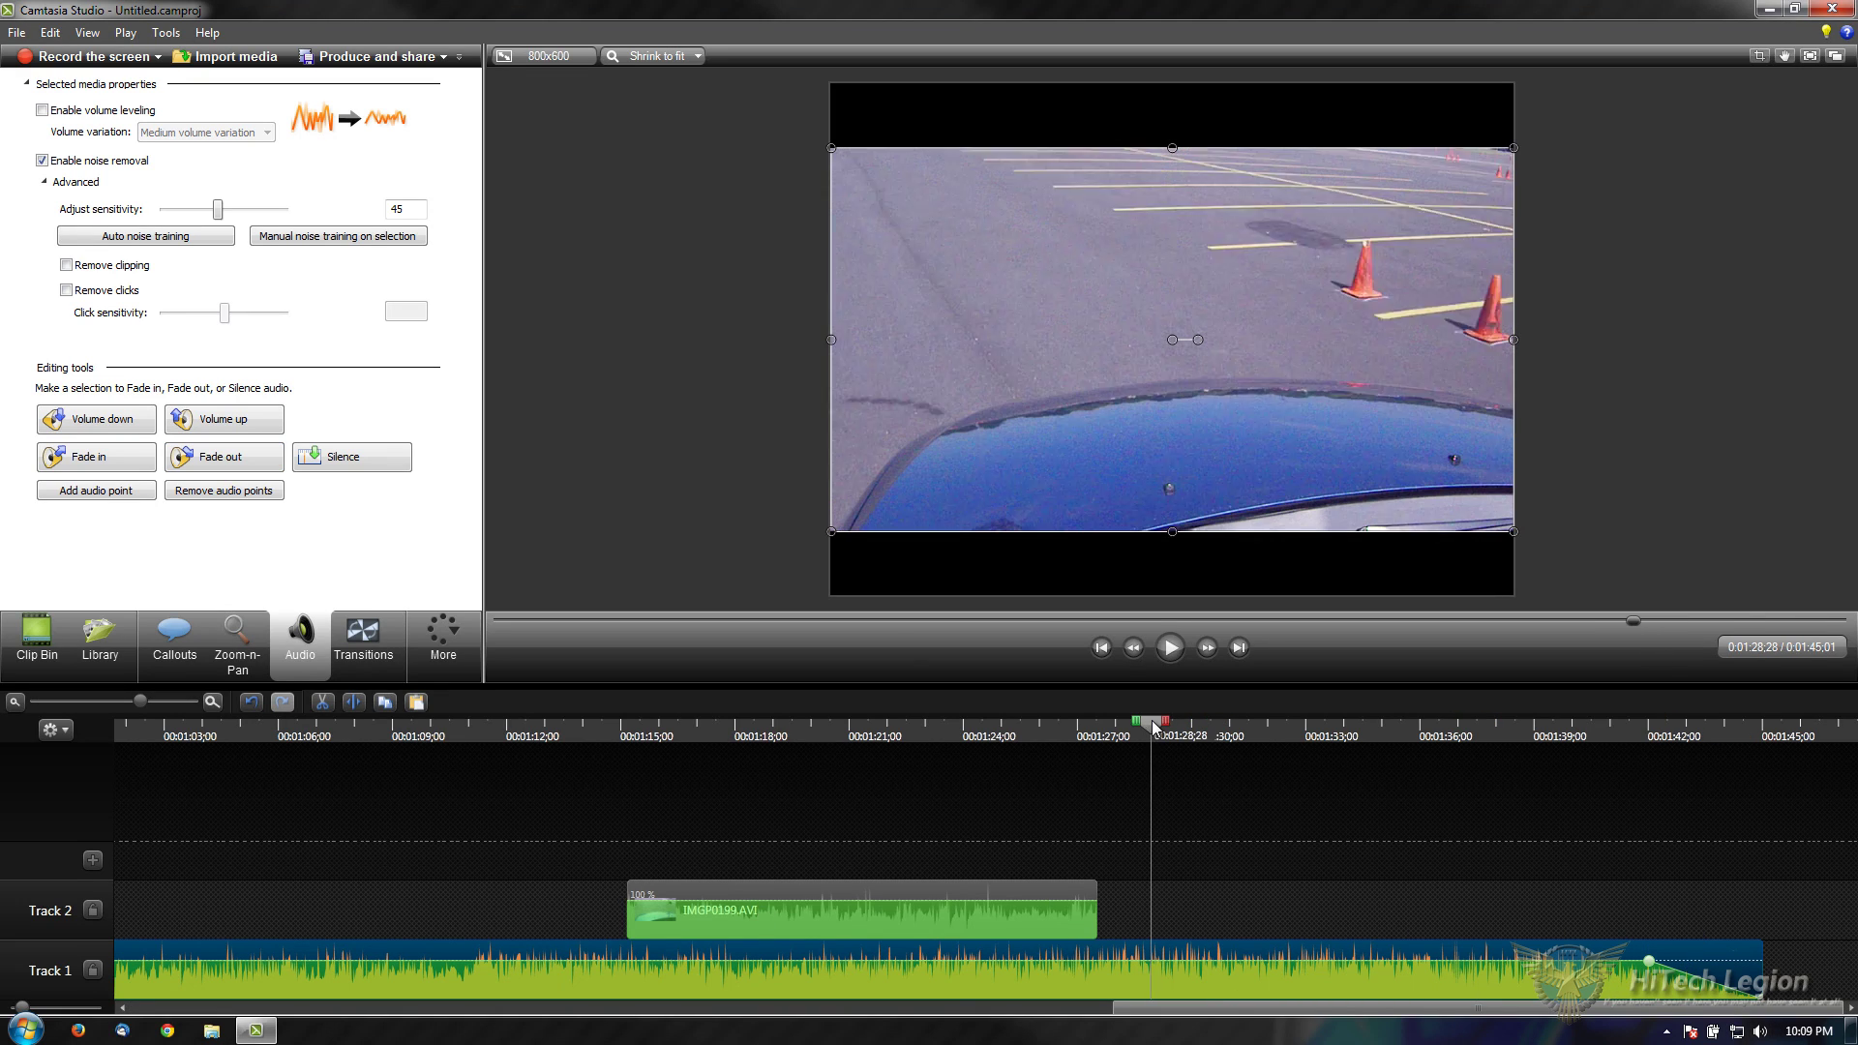
pyautogui.click(384, 470)
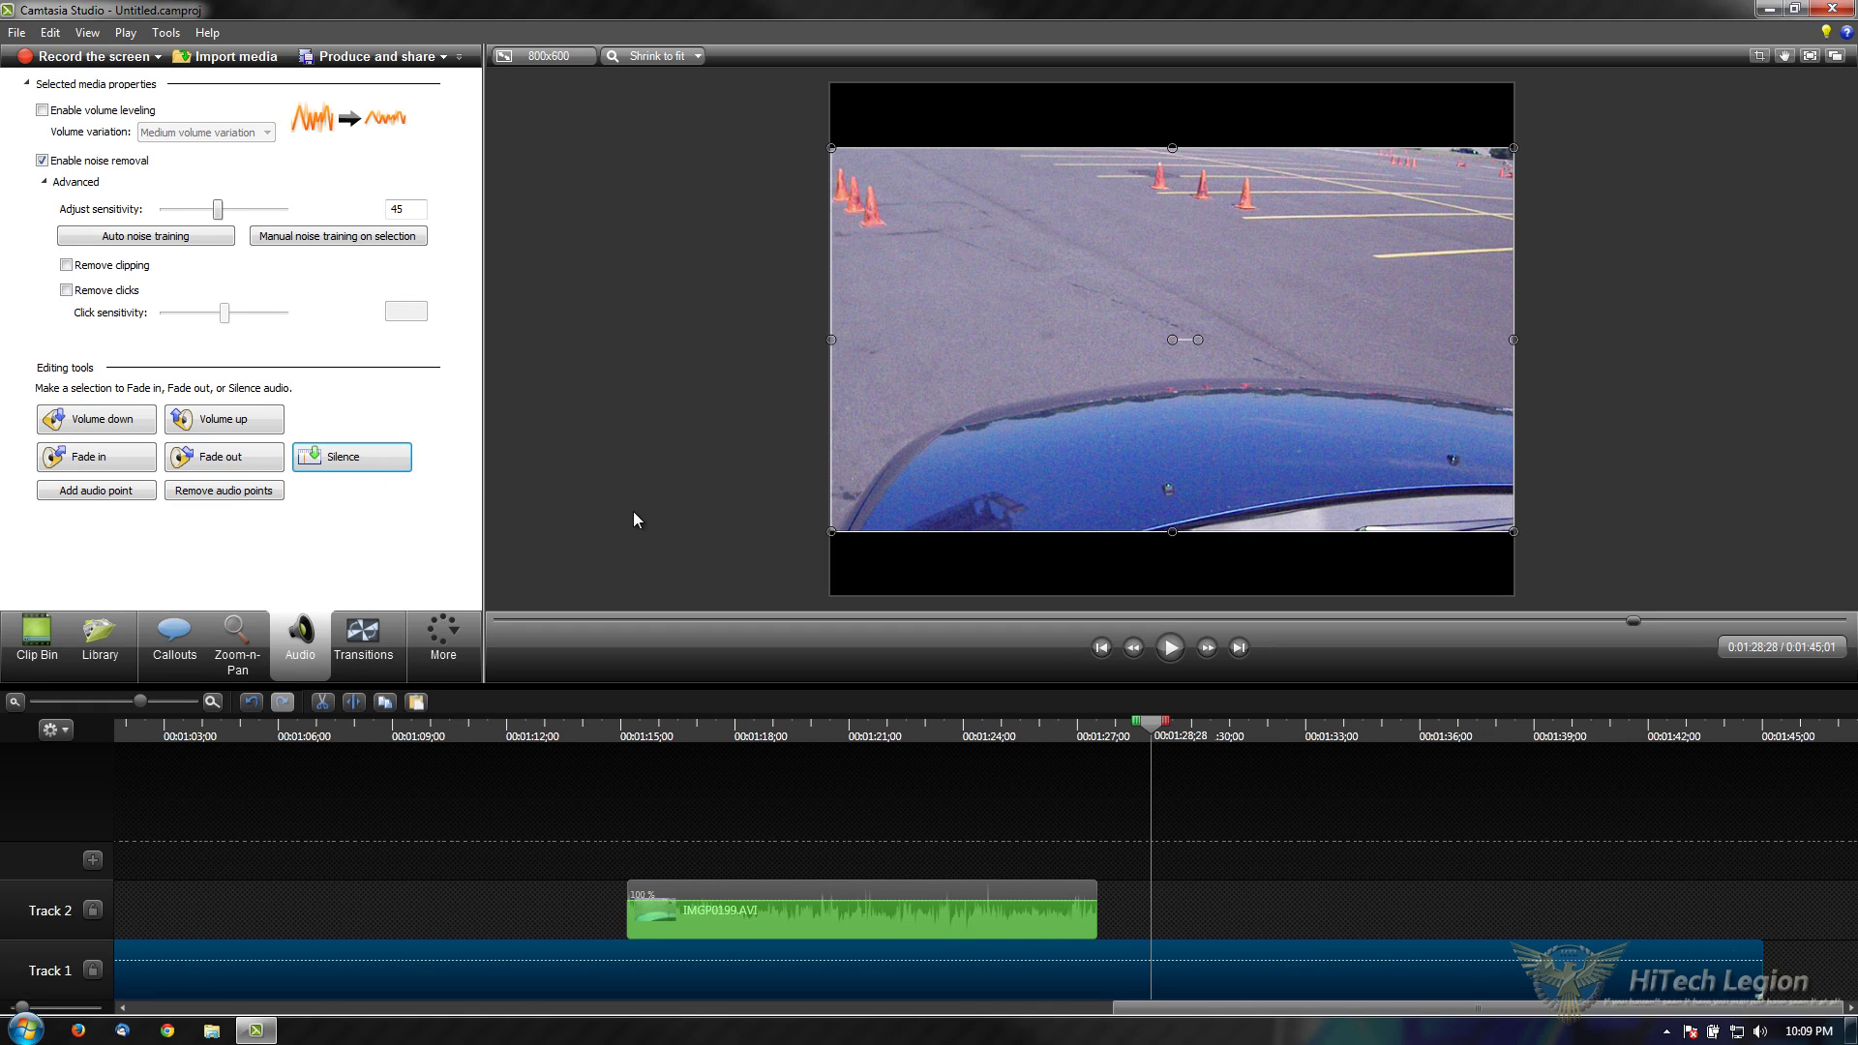
pyautogui.hotkey('ctrl', 'z')
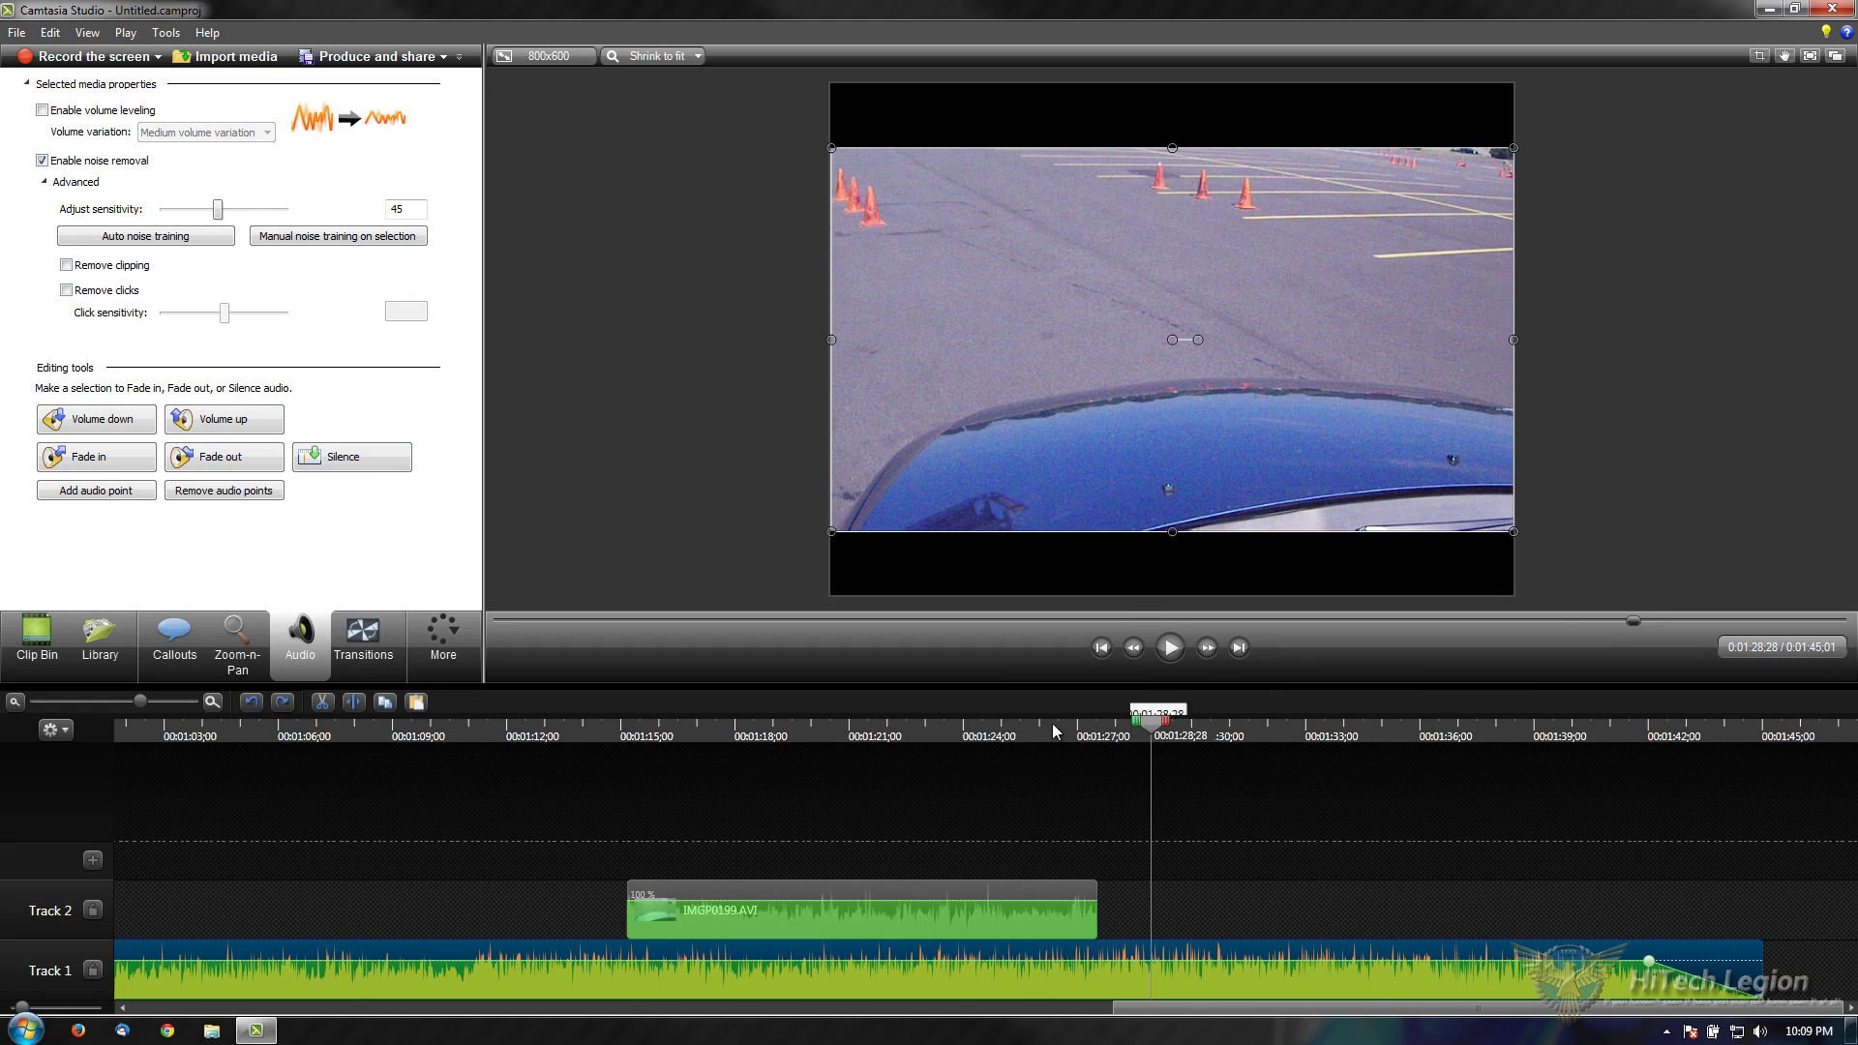
# Step: Silence the audio on both tracks between 0:01:23;15 and 0:01:28;28, and clear the timeline selection
pyautogui.moveTo(1134, 733); pyautogui.dragTo(943, 733)
pyautogui.click(330, 465)
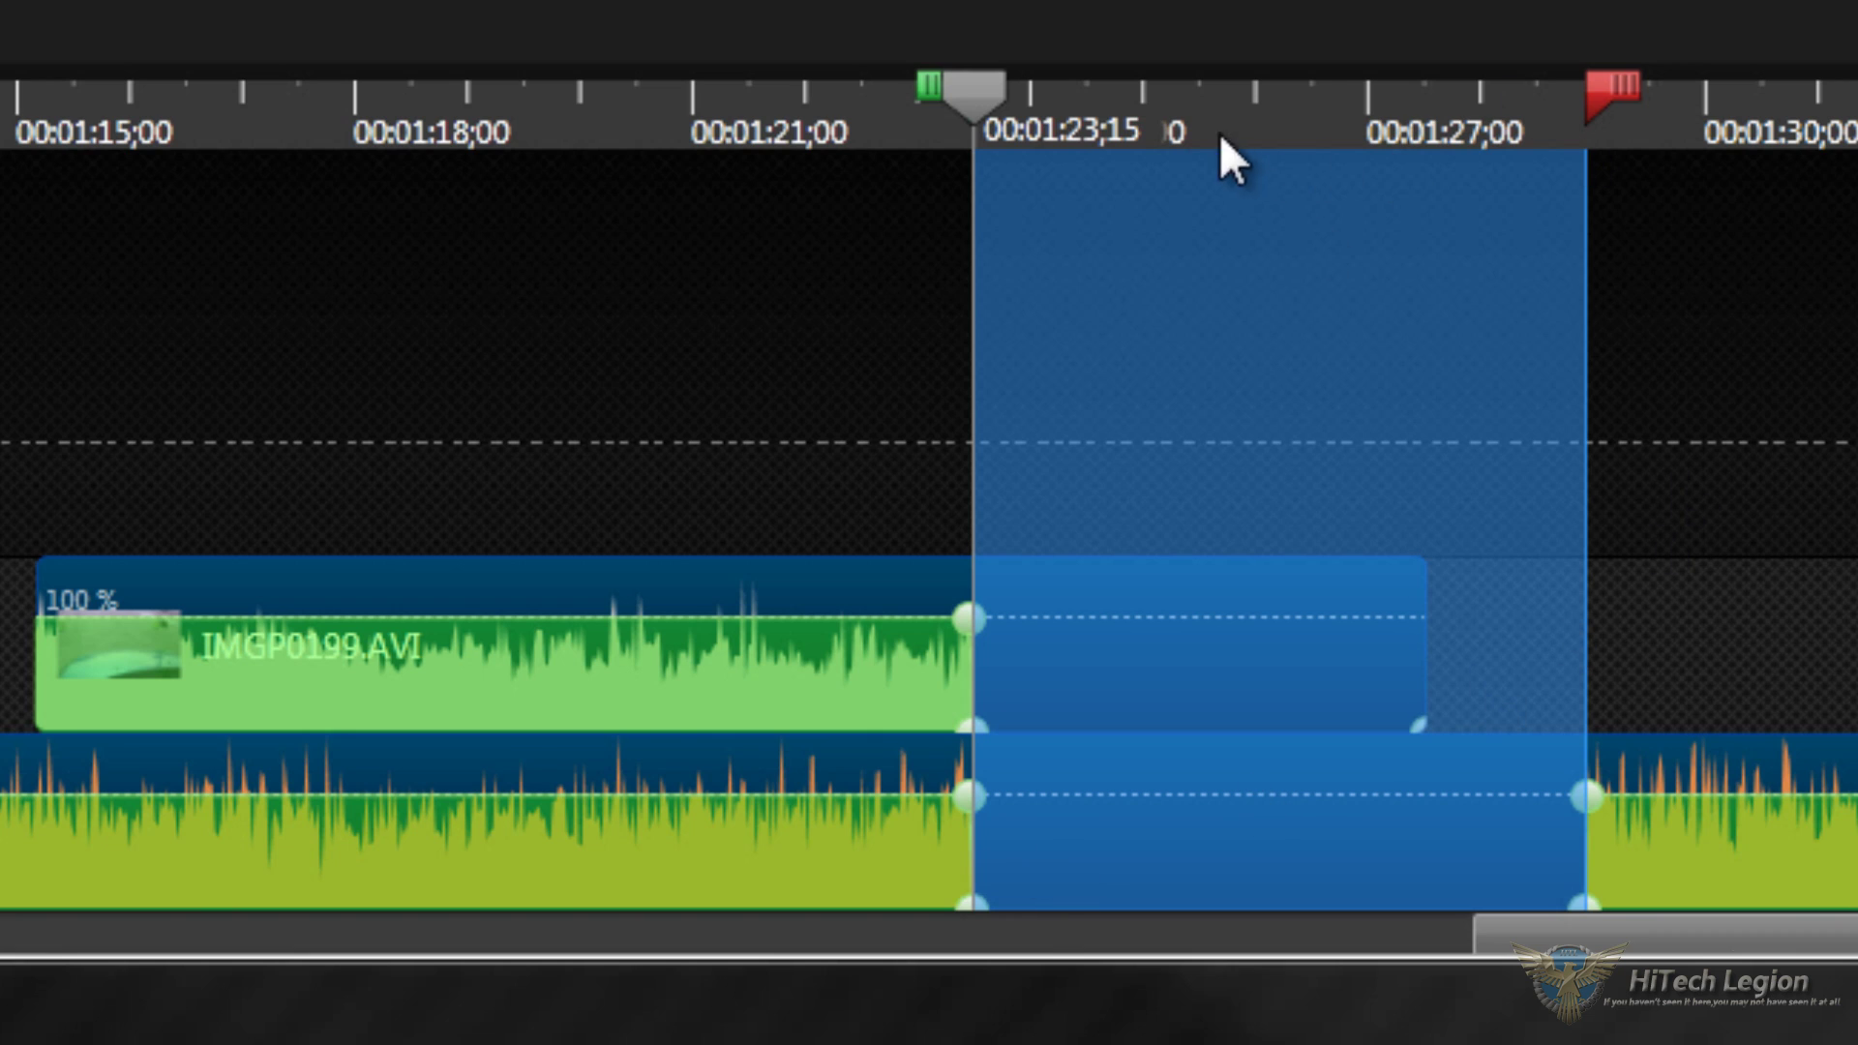
pyautogui.rightClick(970, 100)
pyautogui.click(1084, 322)
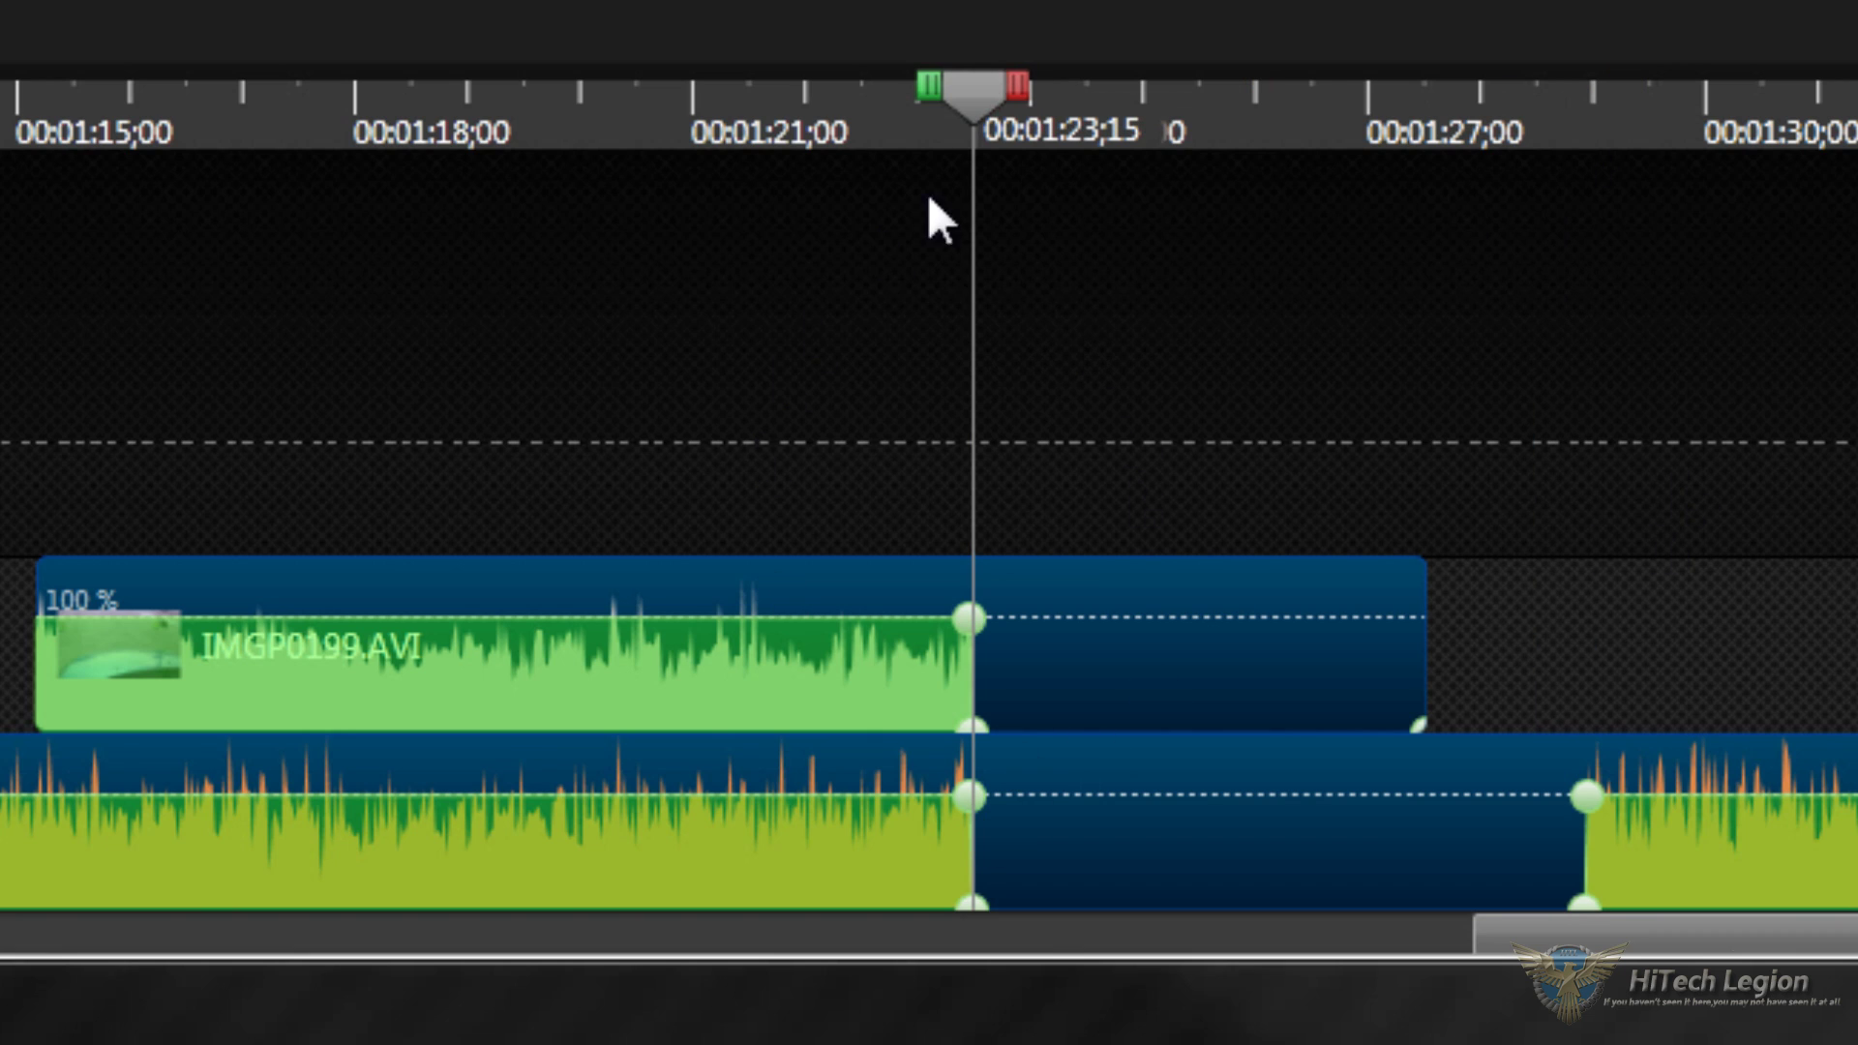
# Step: Shift the lower audio point at the start of Track 1's silenced section inward and up so the sound tapers off
pyautogui.moveTo(970, 101); pyautogui.dragTo(869, 100)
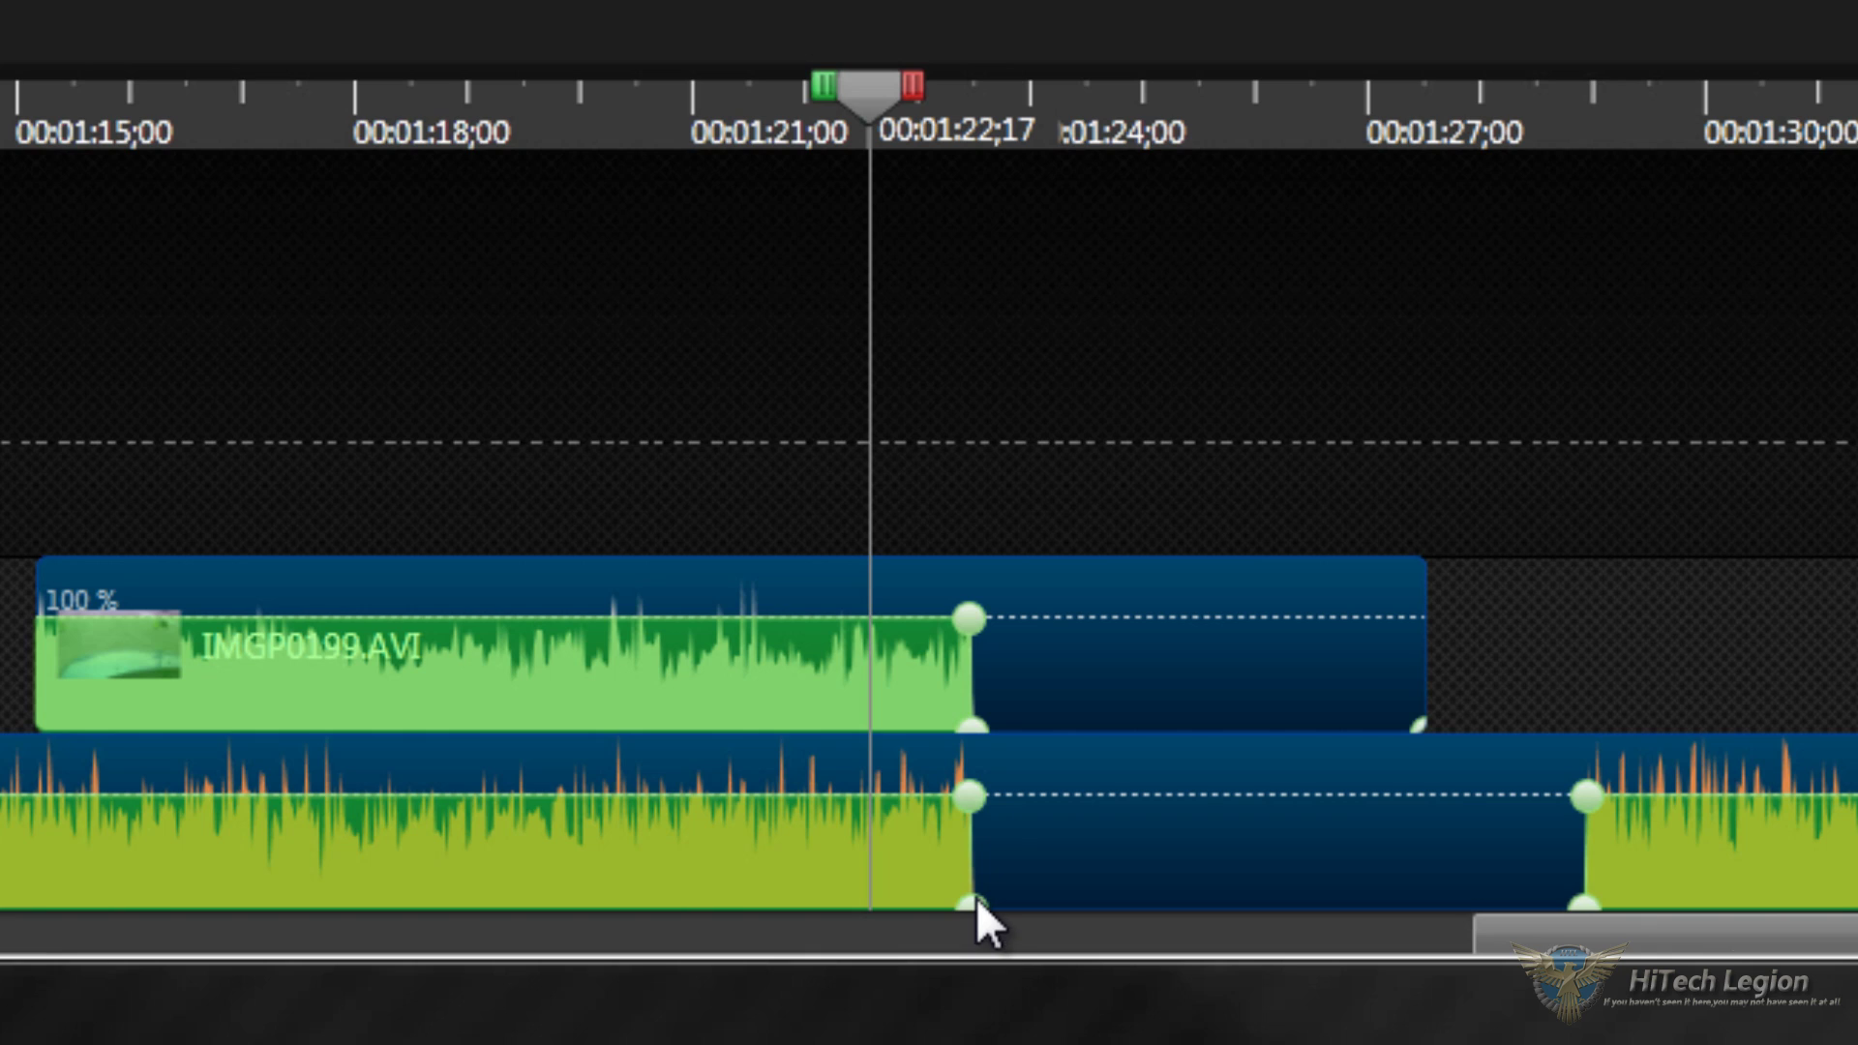
pyautogui.moveTo(975, 897); pyautogui.dragTo(1081, 849)
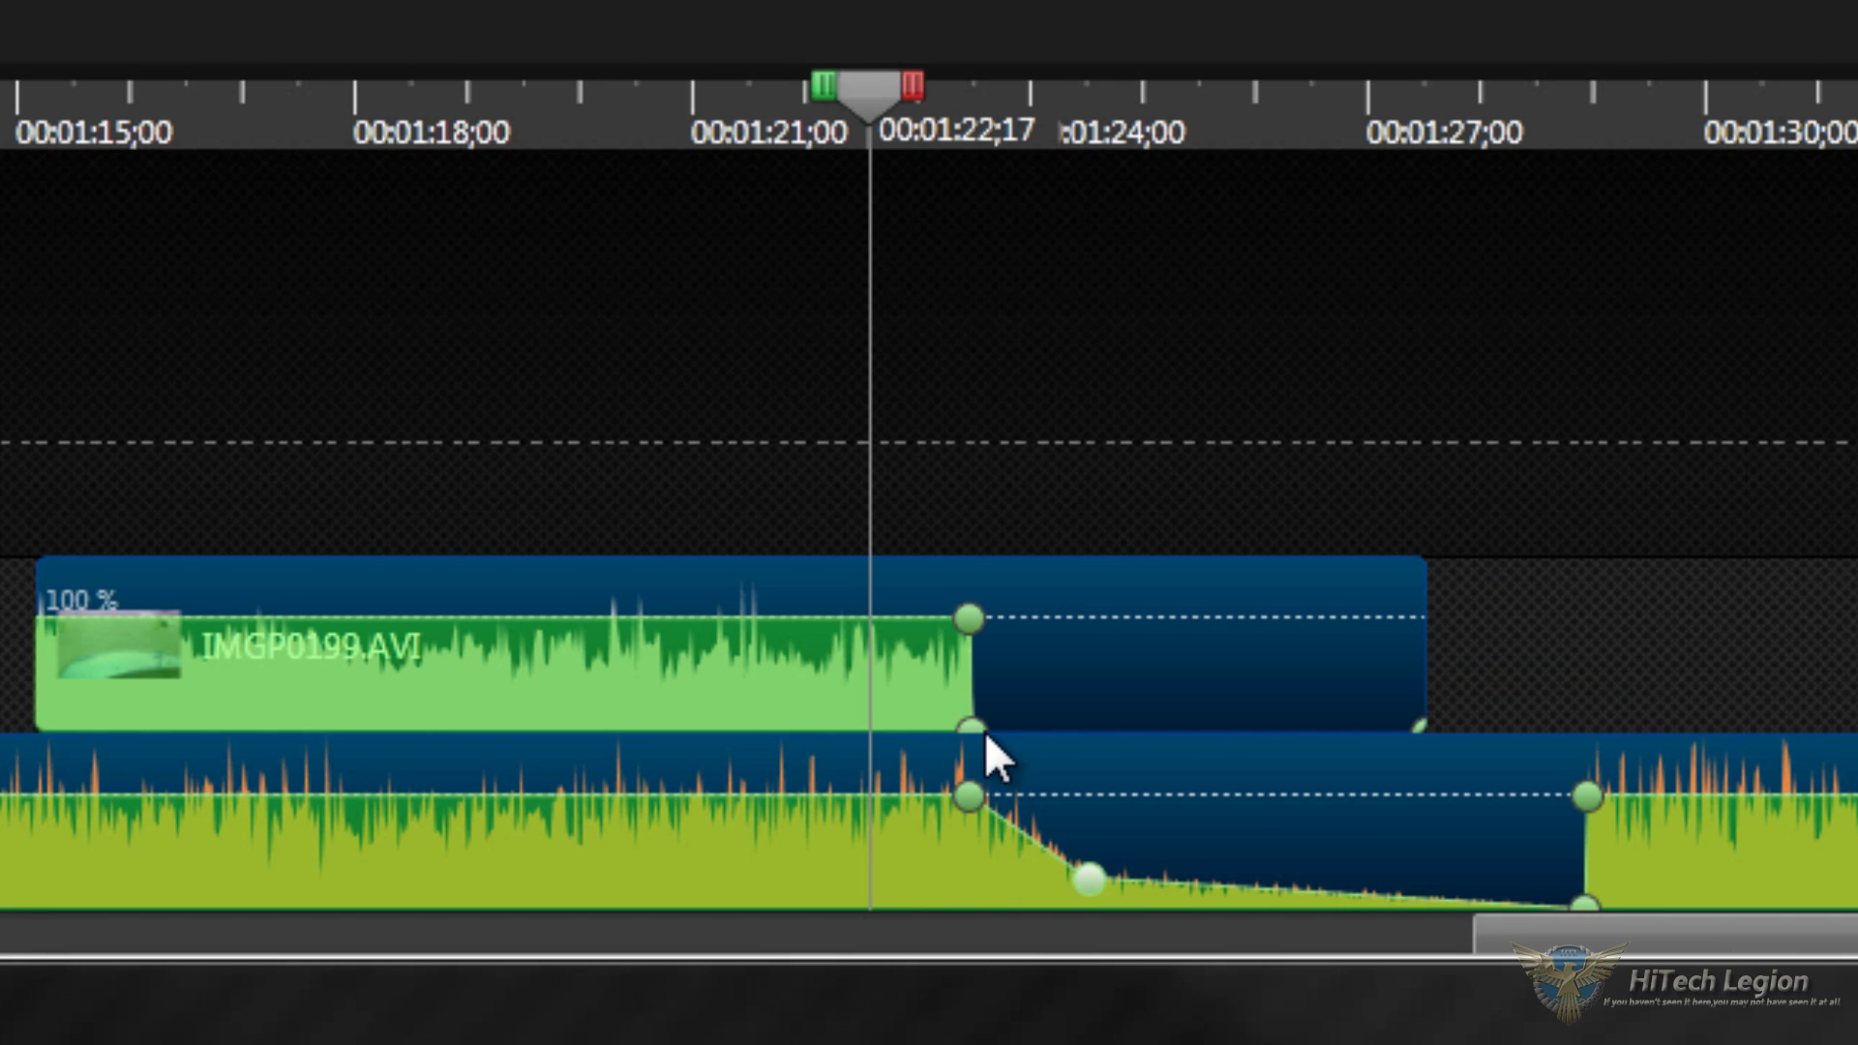
pyautogui.hotkey('ctrl', 'z')
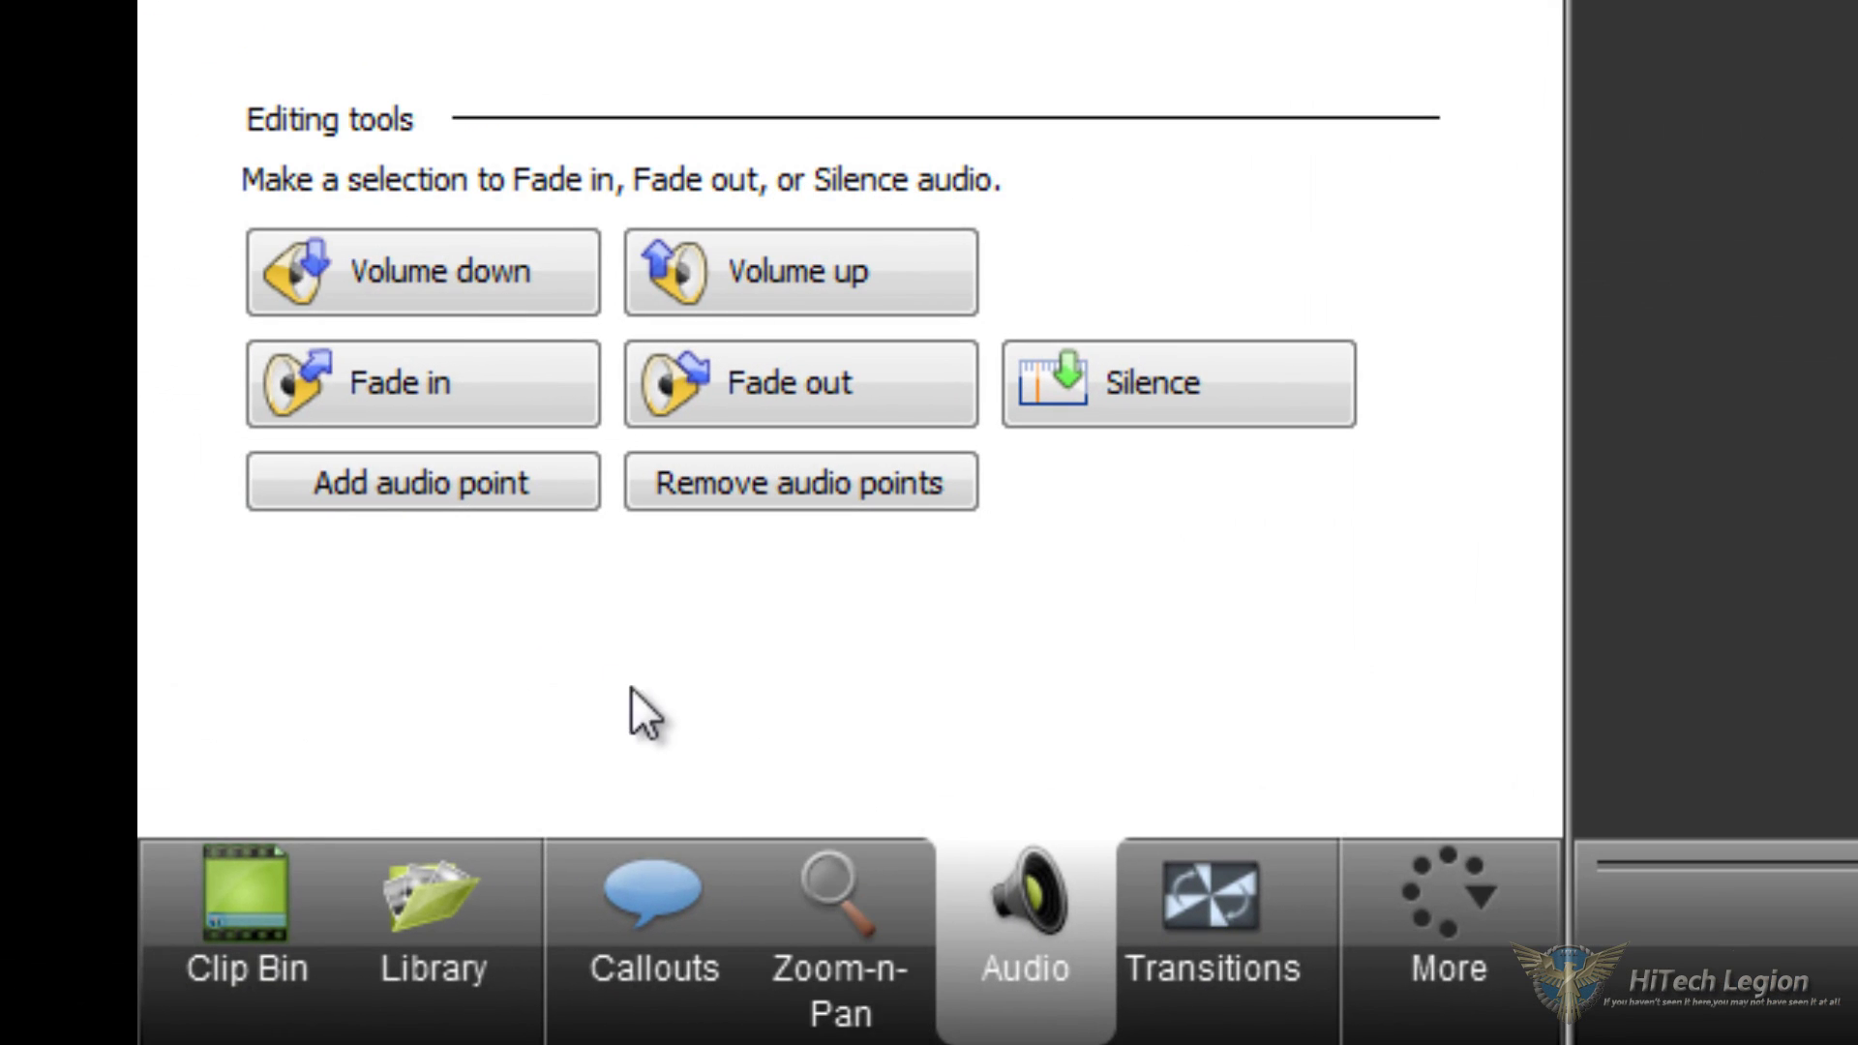
# Step: Add audio points to the Track 1 clip just before 0:01:12;00 and at 0:01:13;23, and lower the first one
pyautogui.click(508, 493)
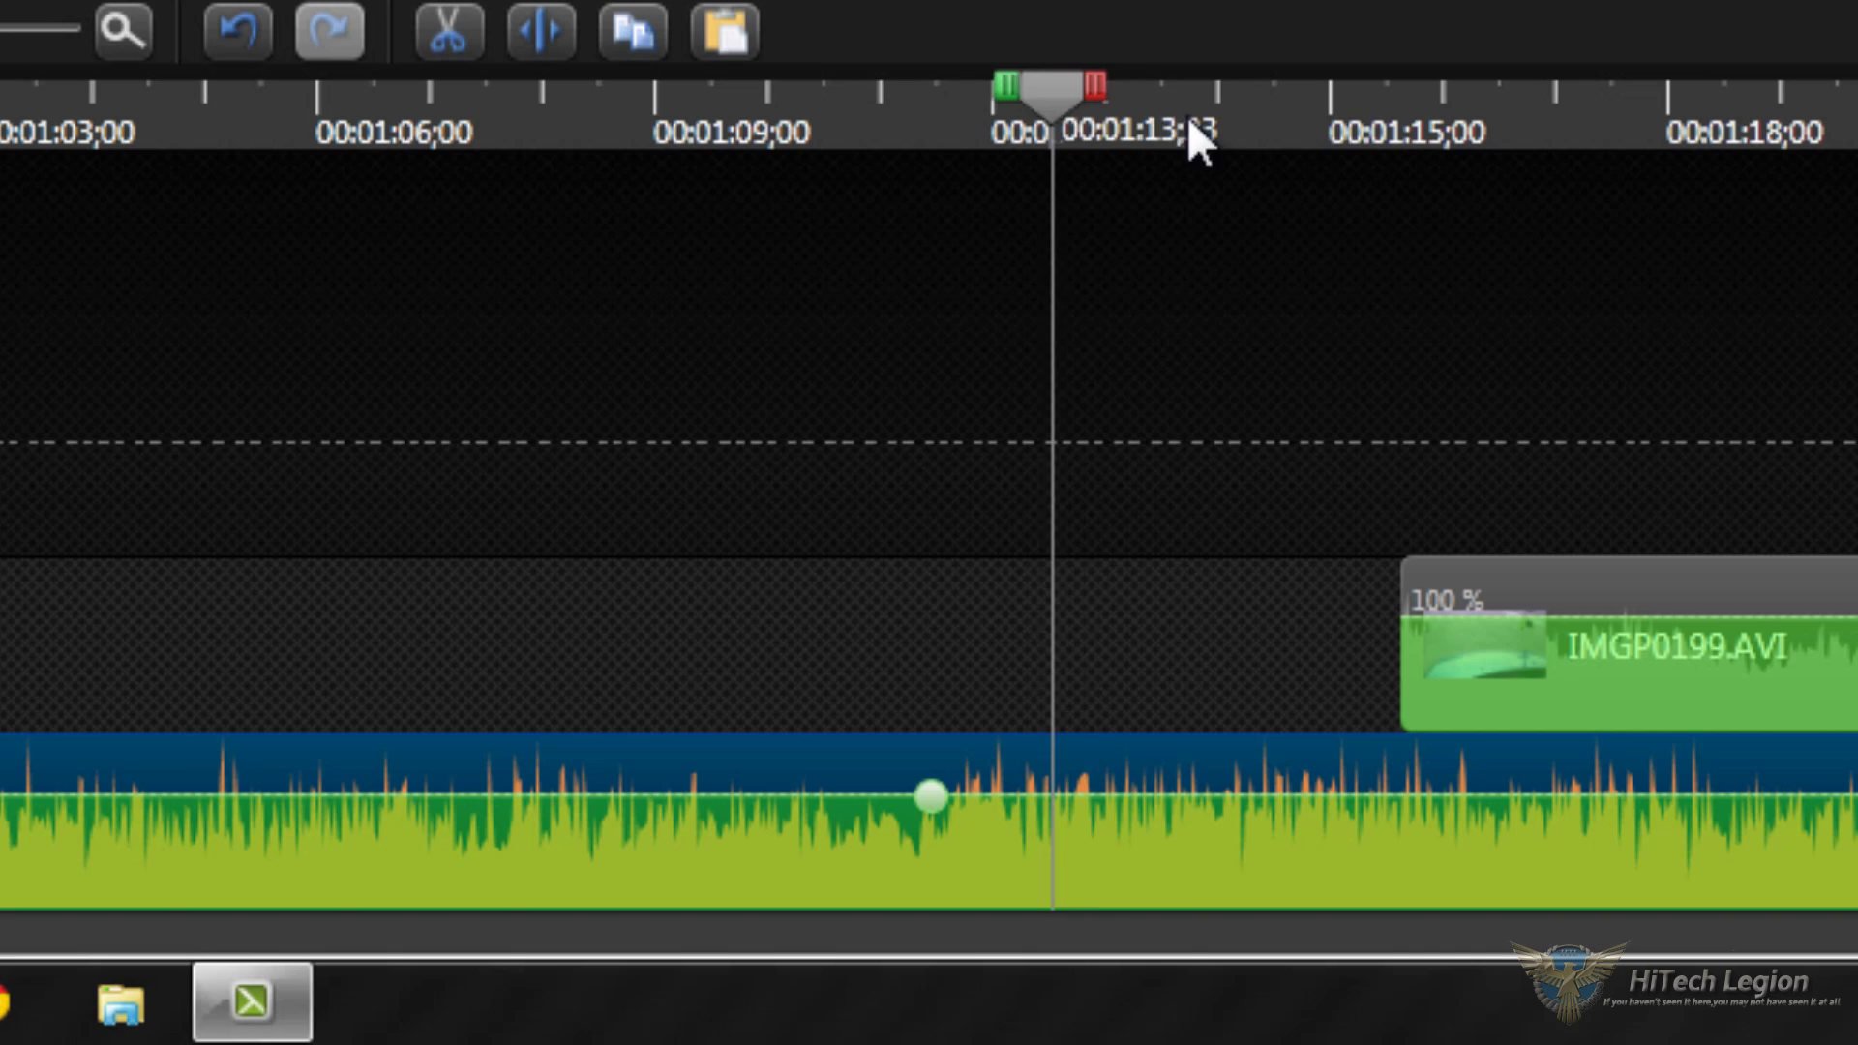
pyautogui.click(1187, 116)
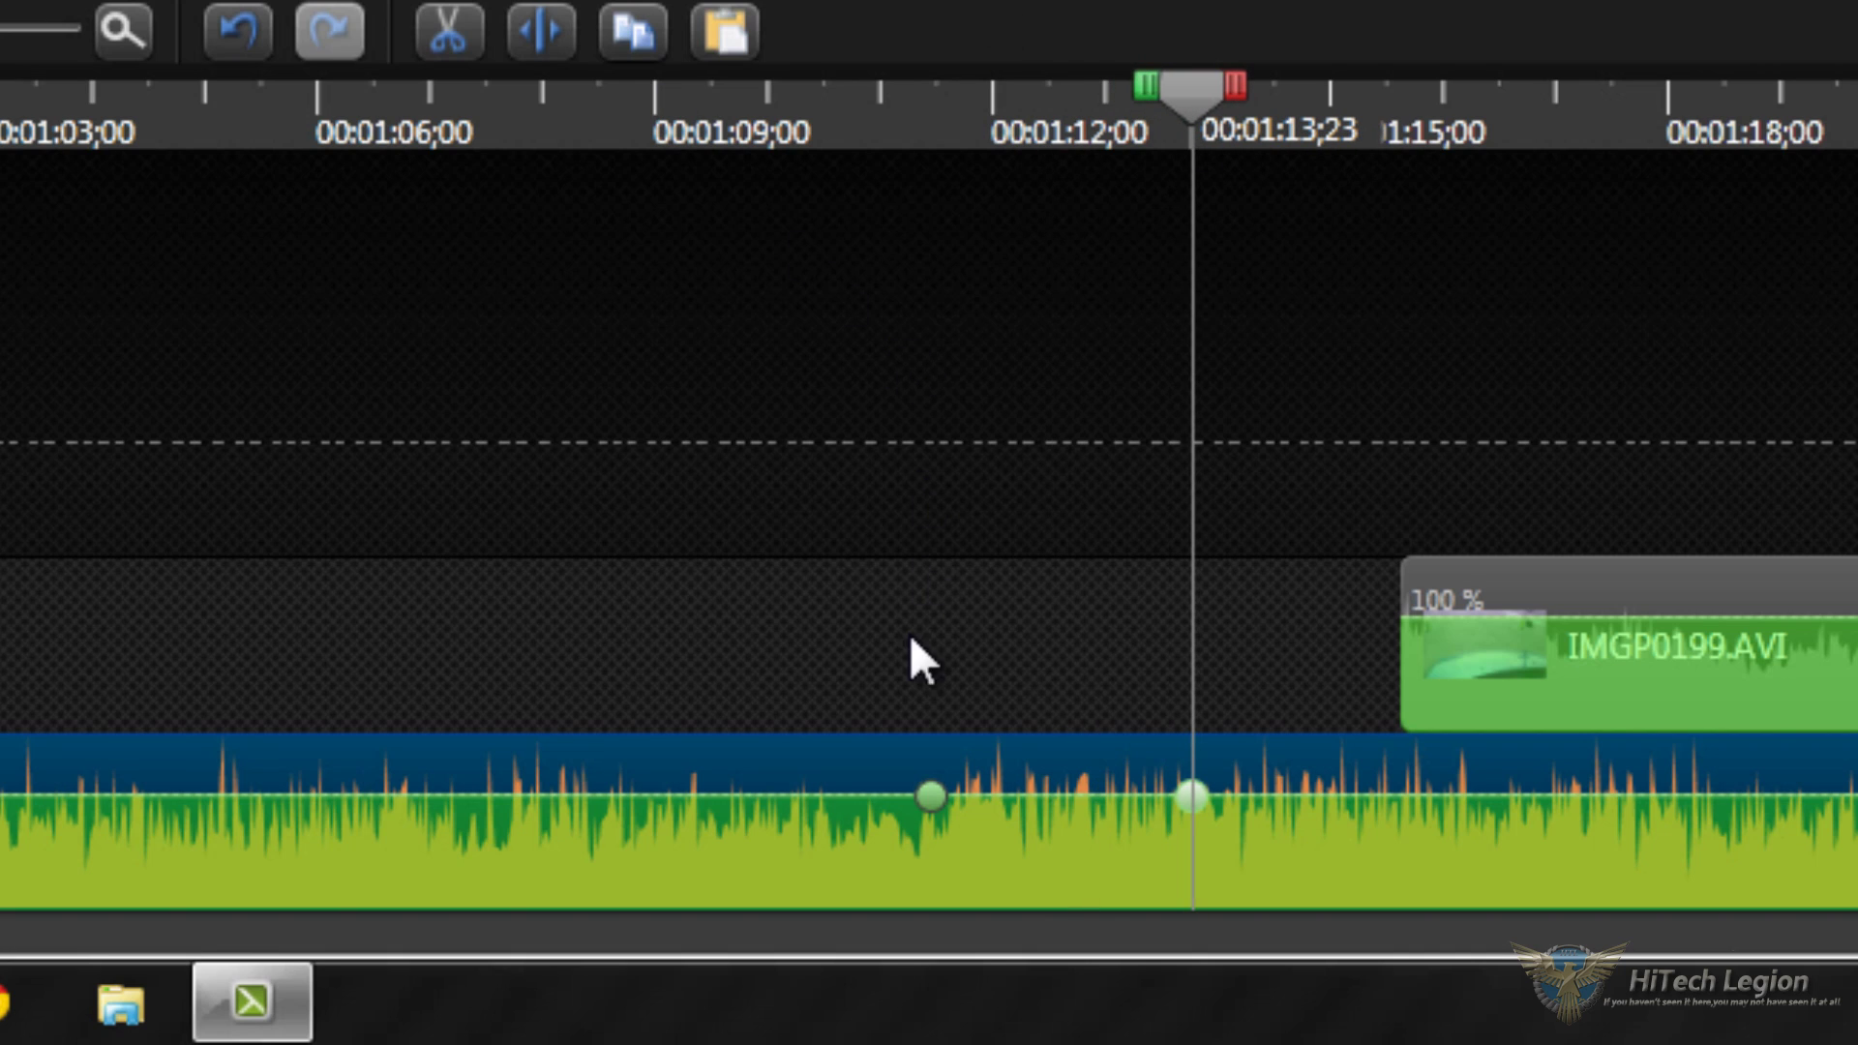
pyautogui.moveTo(933, 797); pyautogui.dragTo(915, 857)
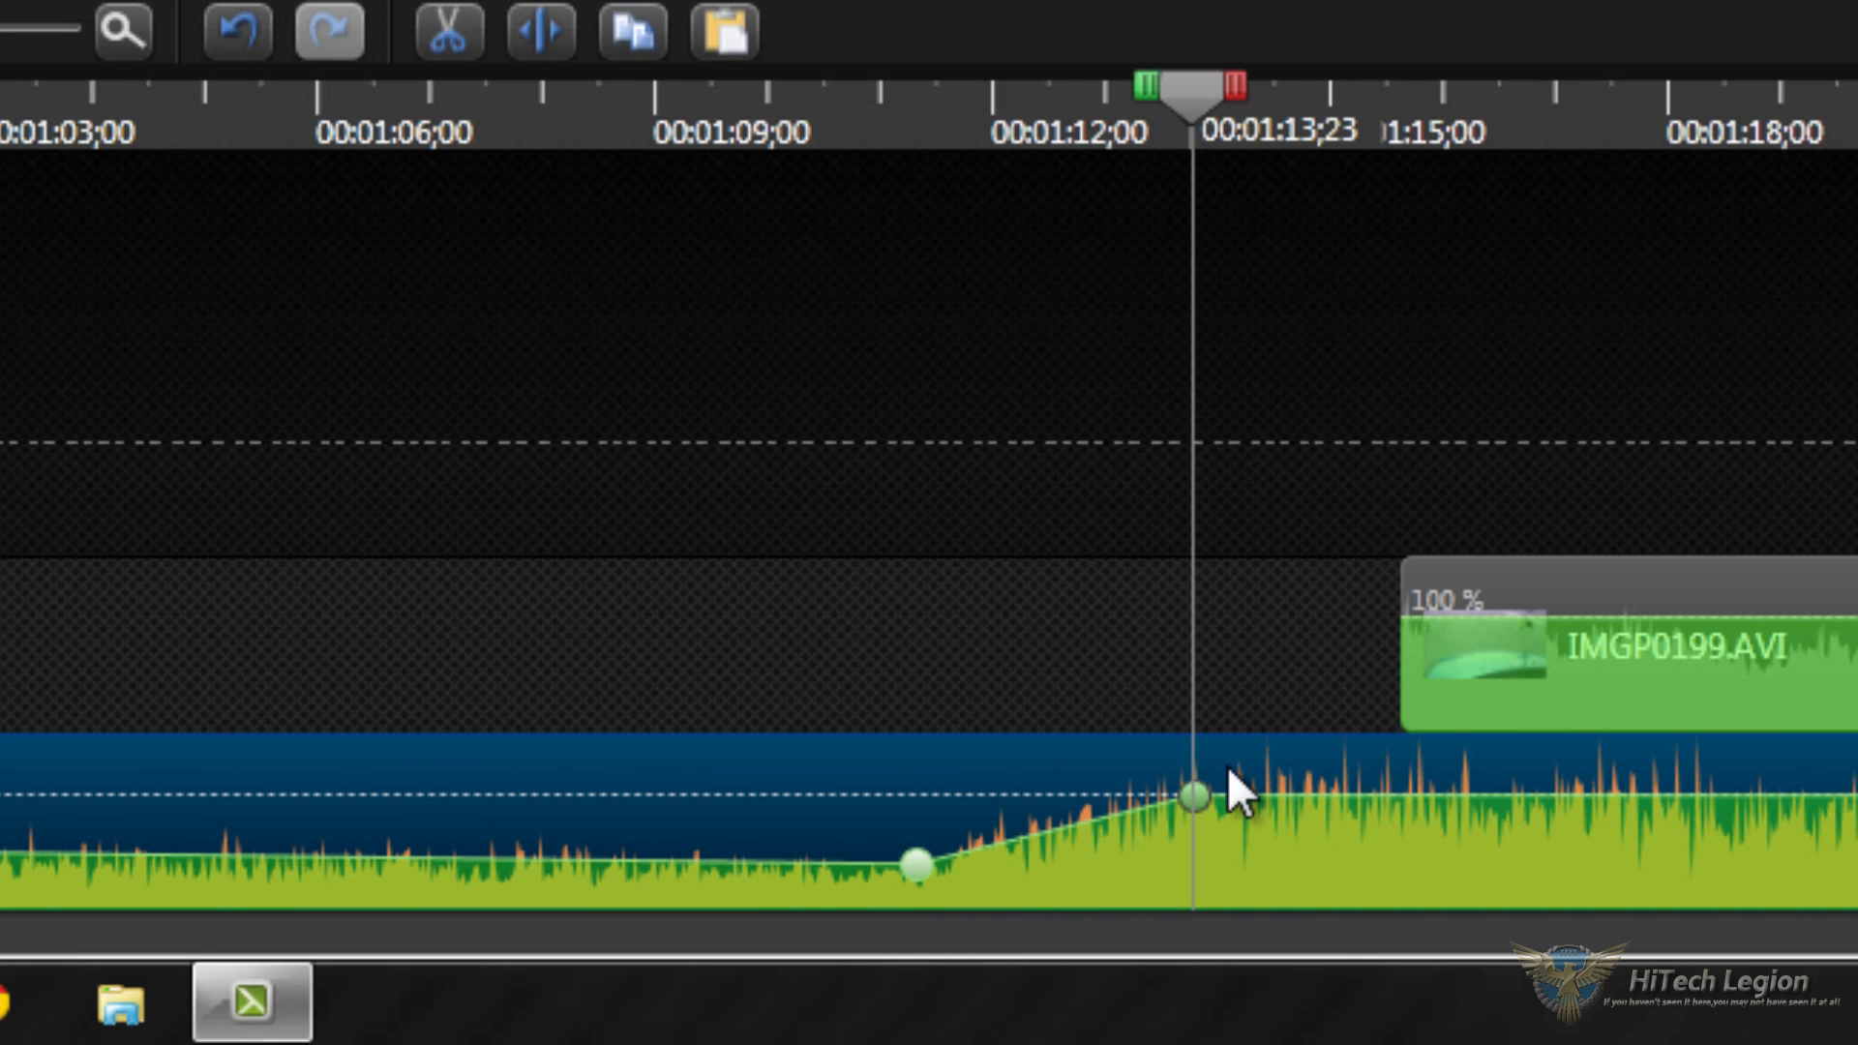
# Step: Add an audio point at 0:01:07;05 on Track 1, raise it to the 100% line and deepen the dip after it
pyautogui.scroll(-3, 1227, 764)
pyautogui.hscroll(10, 497, 846)
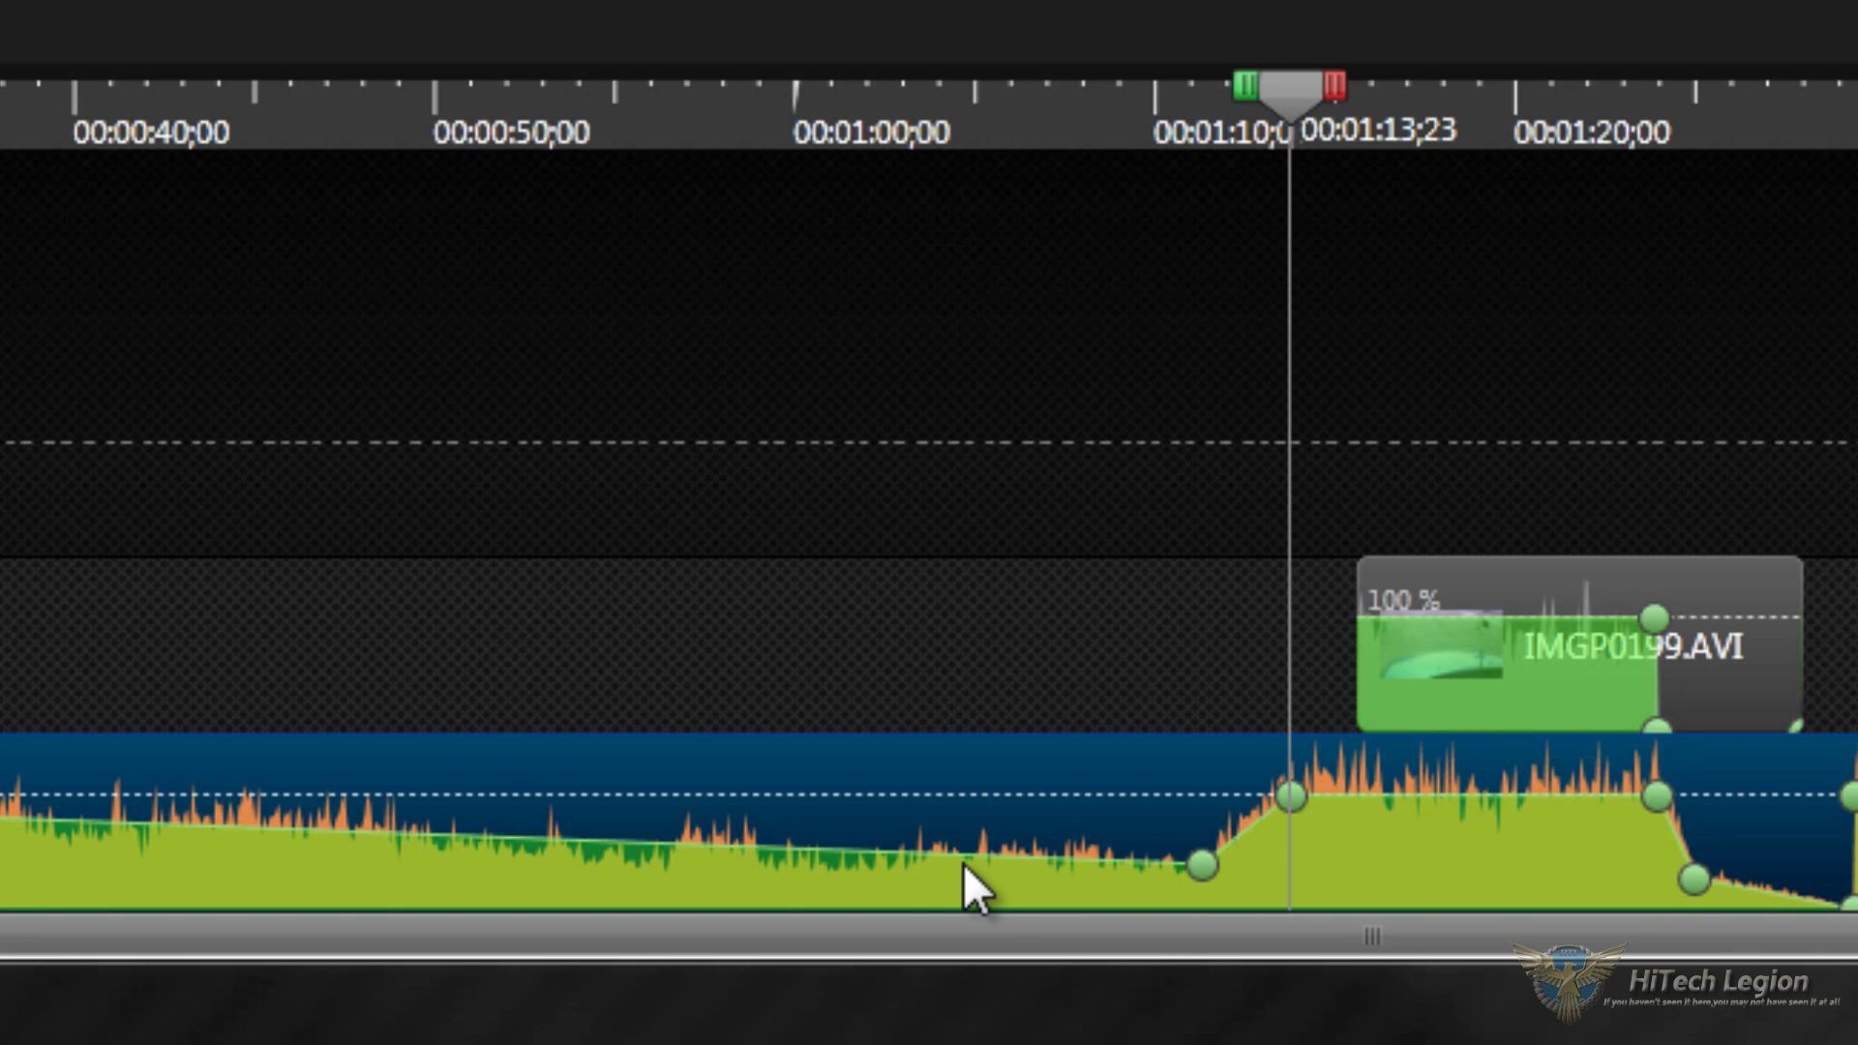
pyautogui.moveTo(965, 859); pyautogui.dragTo(966, 859)
pyautogui.hotkey('ctrl', '+')
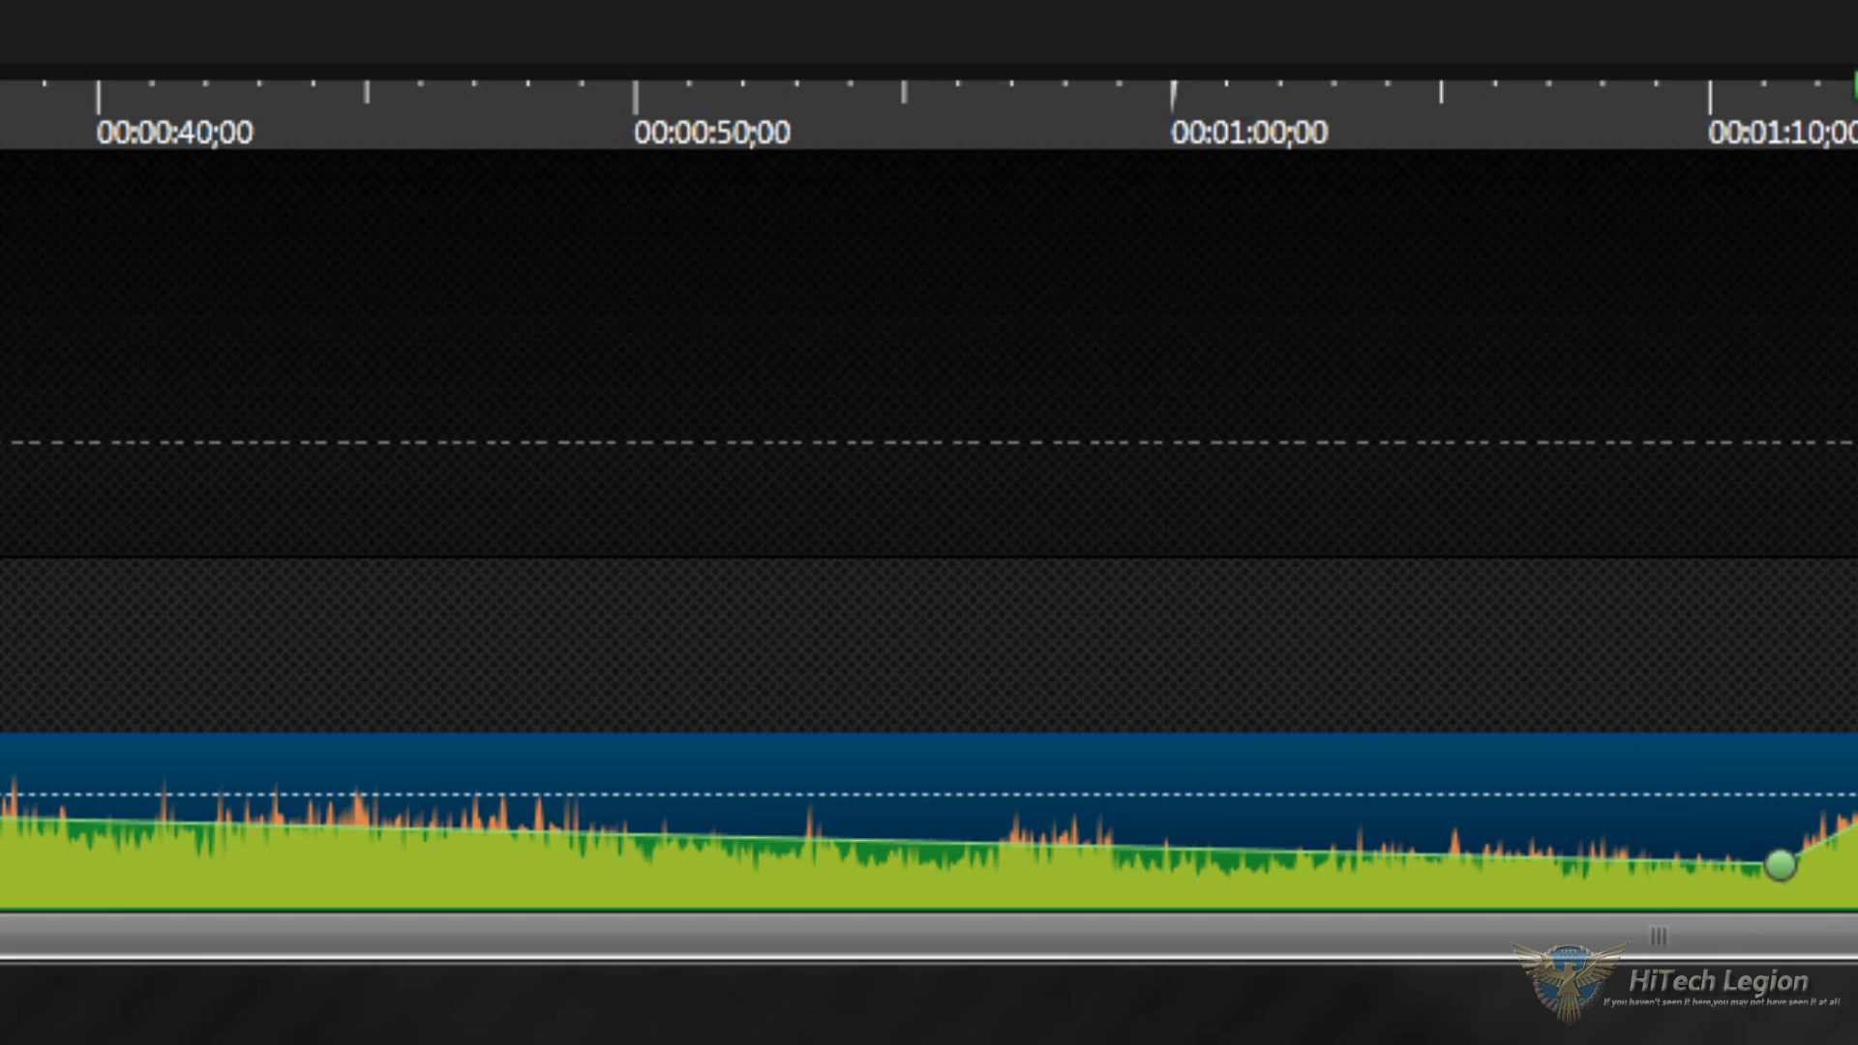
pyautogui.moveTo(1436, 87); pyautogui.dragTo(996, 79)
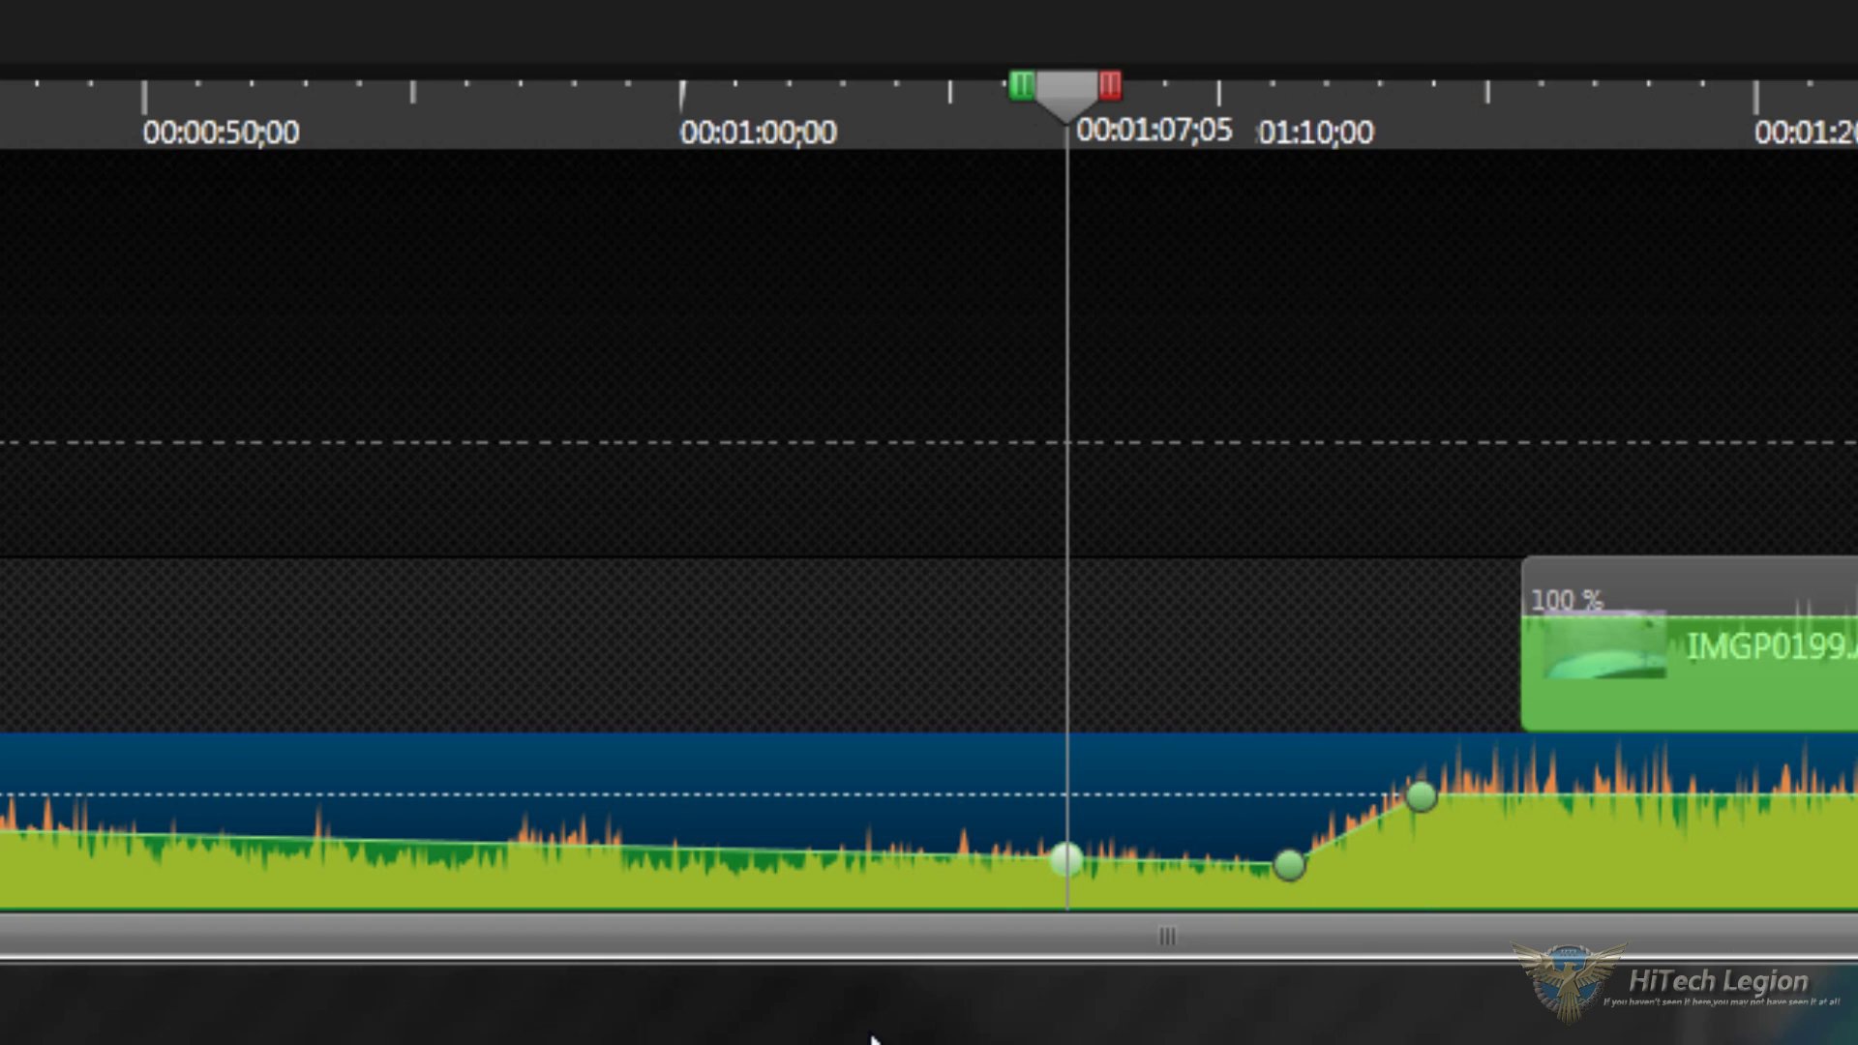
pyautogui.moveTo(1057, 851); pyautogui.dragTo(1061, 786)
pyautogui.rightClick(1060, 786)
pyautogui.click(1064, 788)
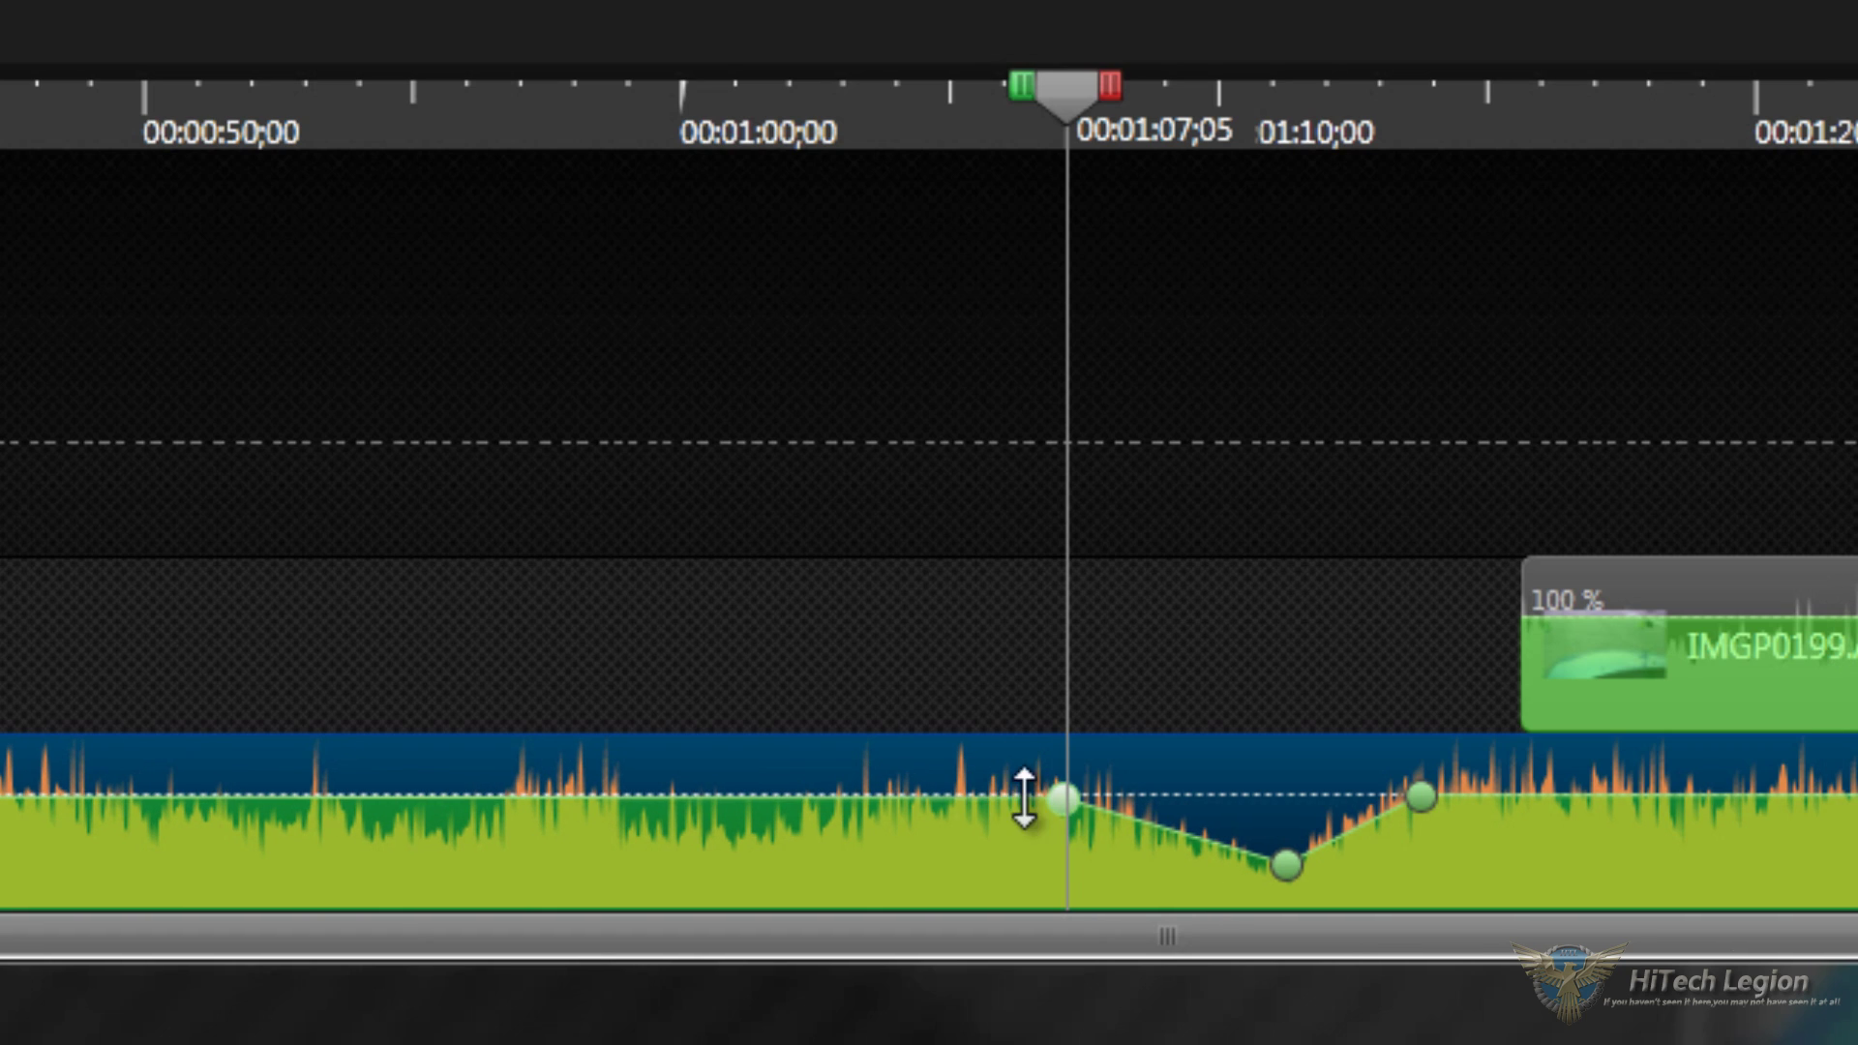
pyautogui.moveTo(1285, 867); pyautogui.dragTo(1332, 878)
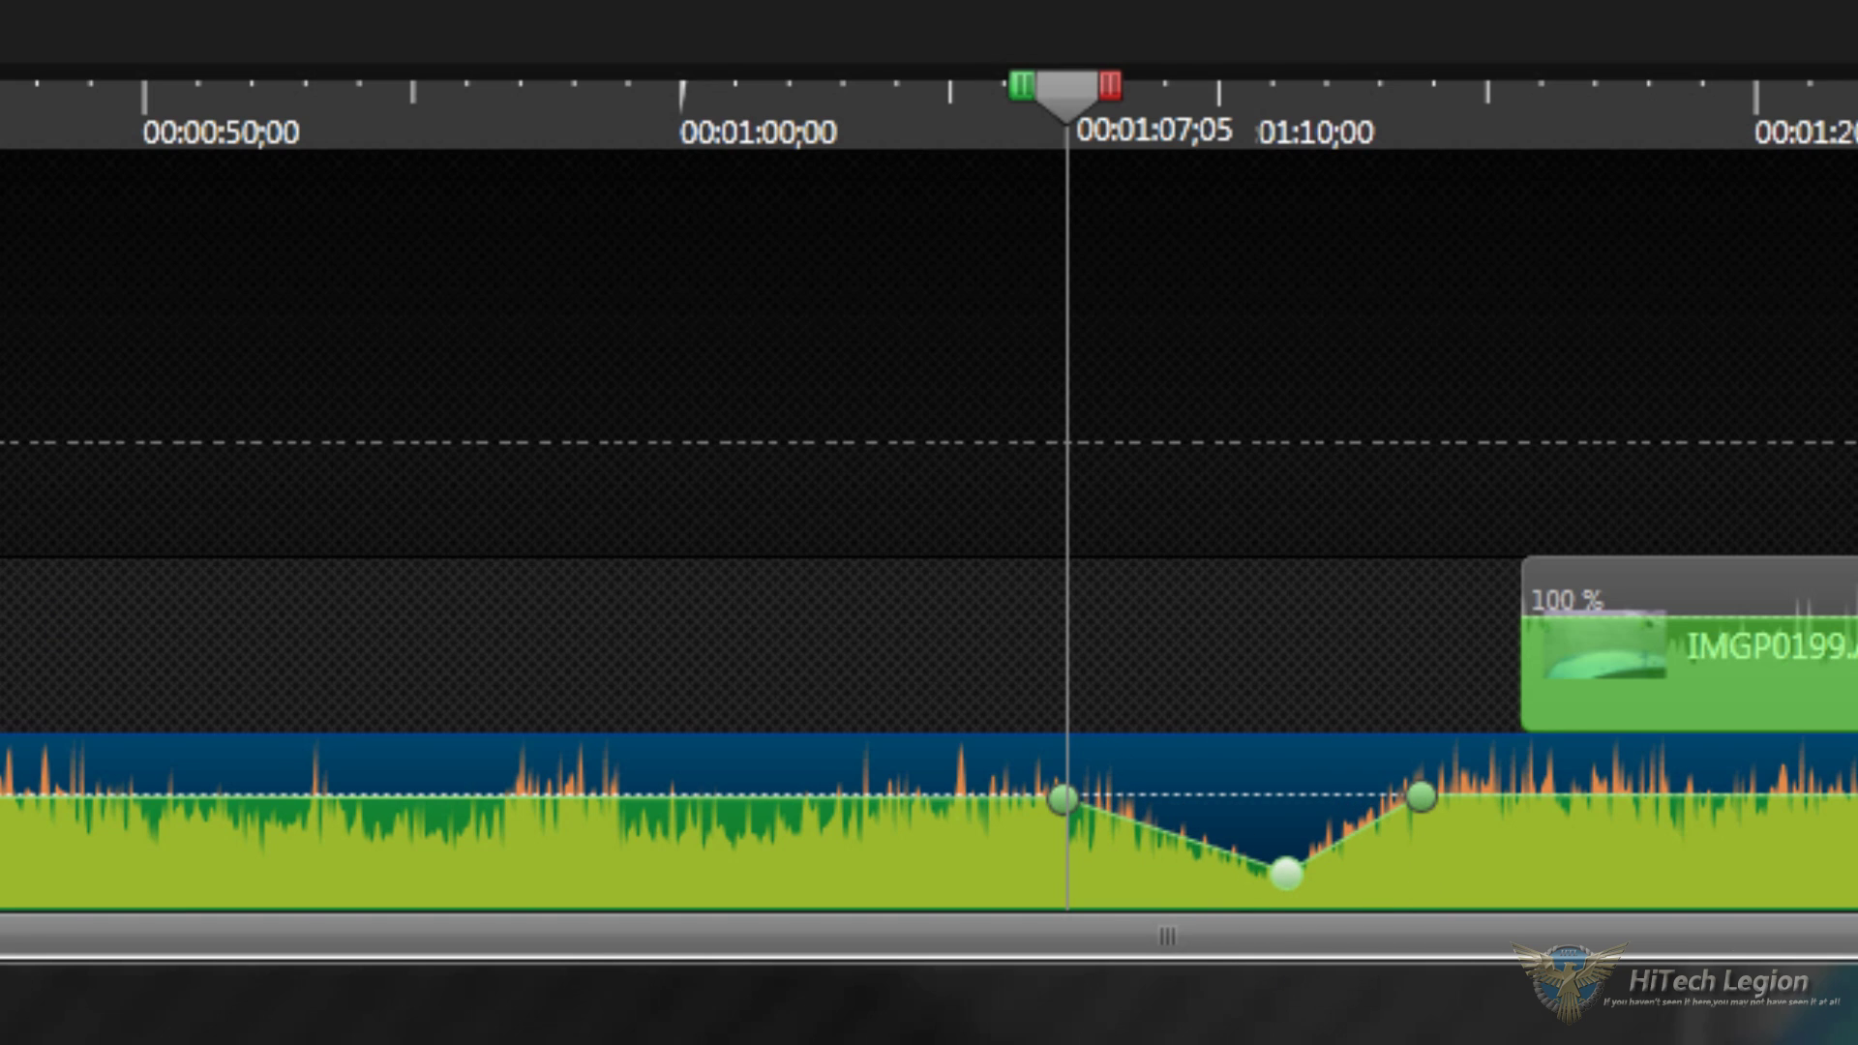
# Step: Remove the raised audio point at 0:01:07;05 from the Track 1 clip
pyautogui.click(1031, 116)
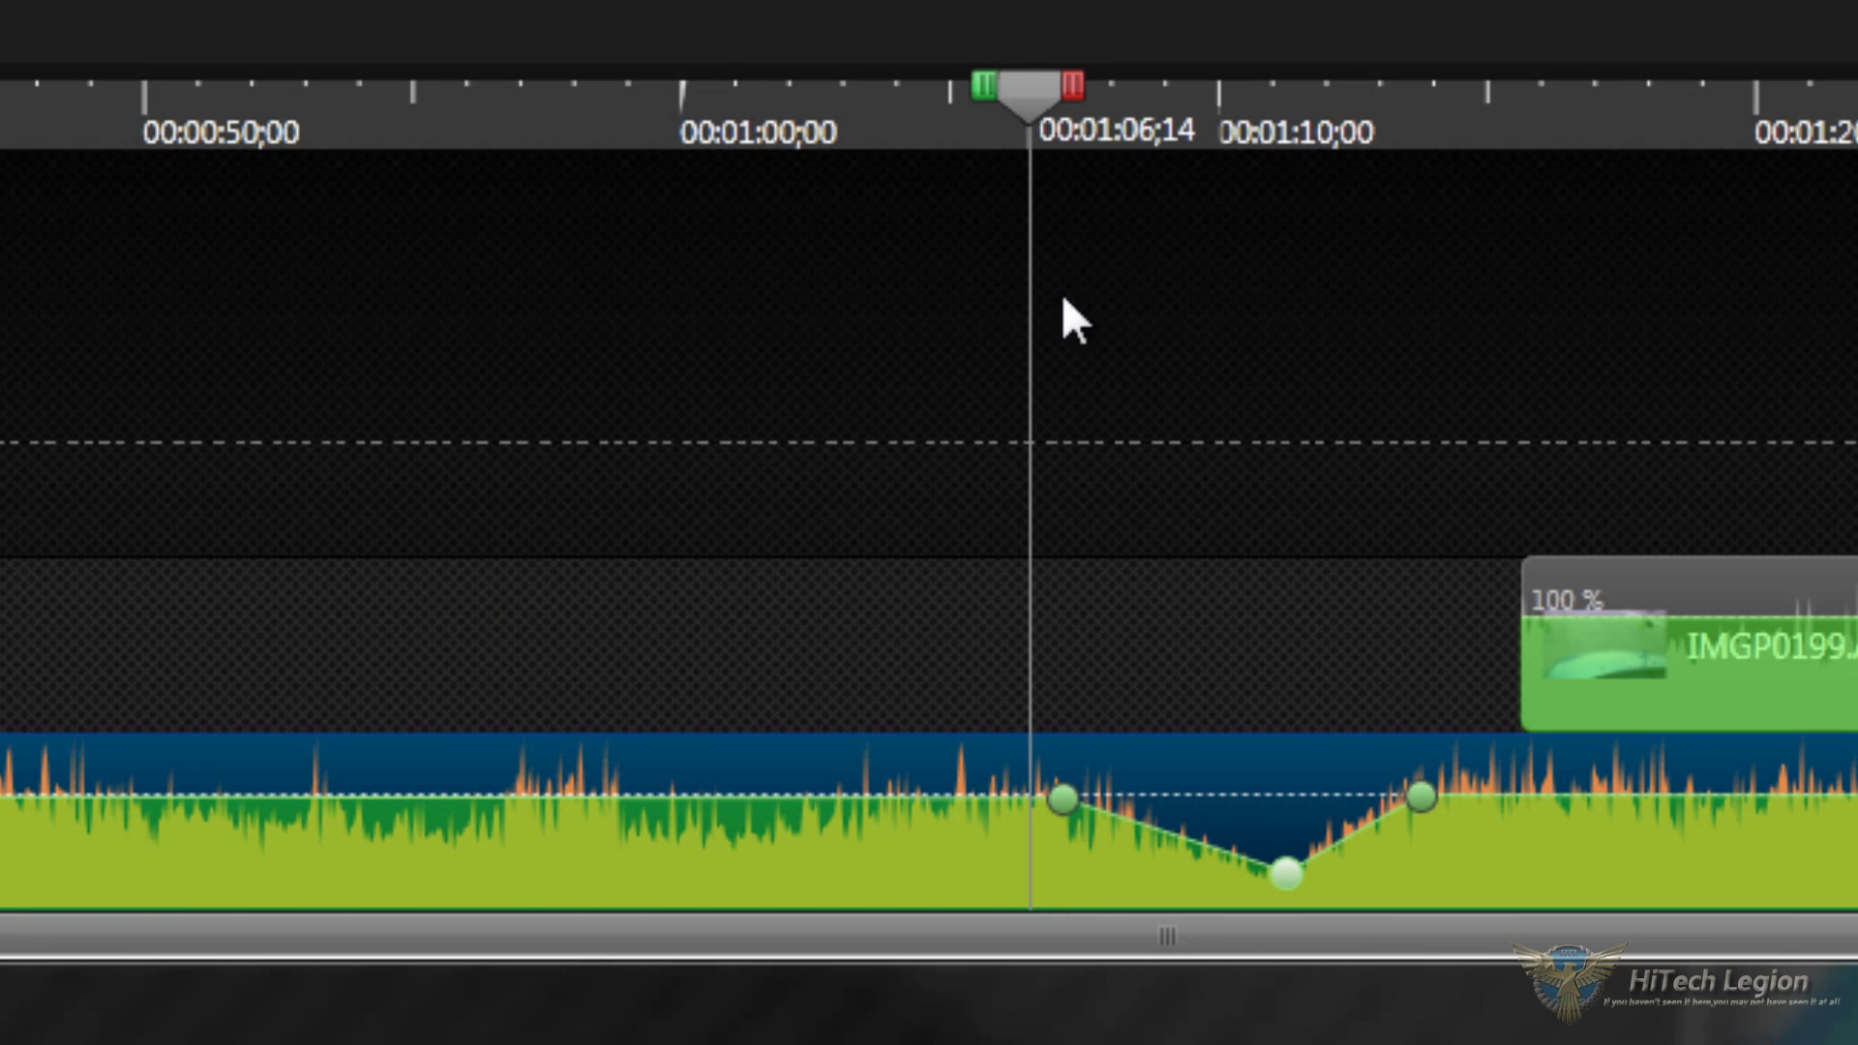
pyautogui.rightClick(1060, 799)
pyautogui.click(1201, 644)
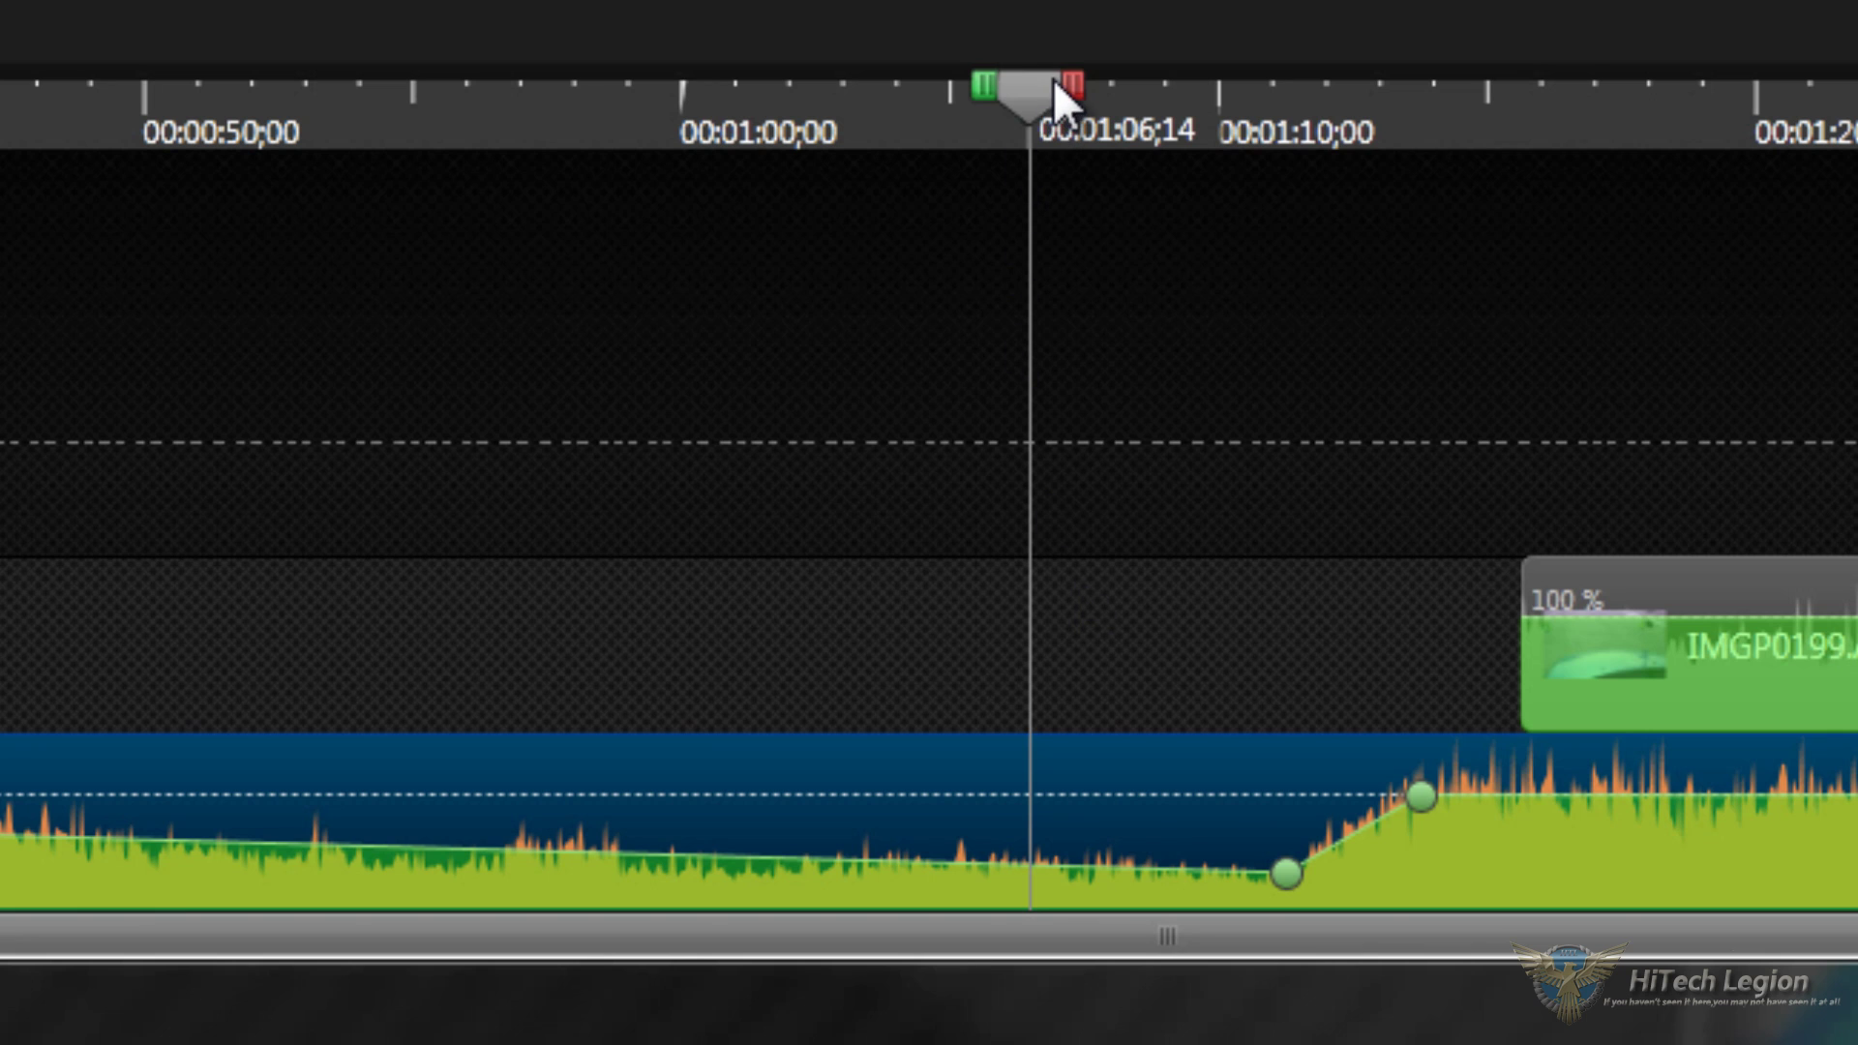
# Step: Select the timeline range from 0:01:06;14 across most of the IMGP0199.AVI clip on Track 2, with no clip selected
pyautogui.moveTo(1072, 82); pyautogui.dragTo(1418, 125)
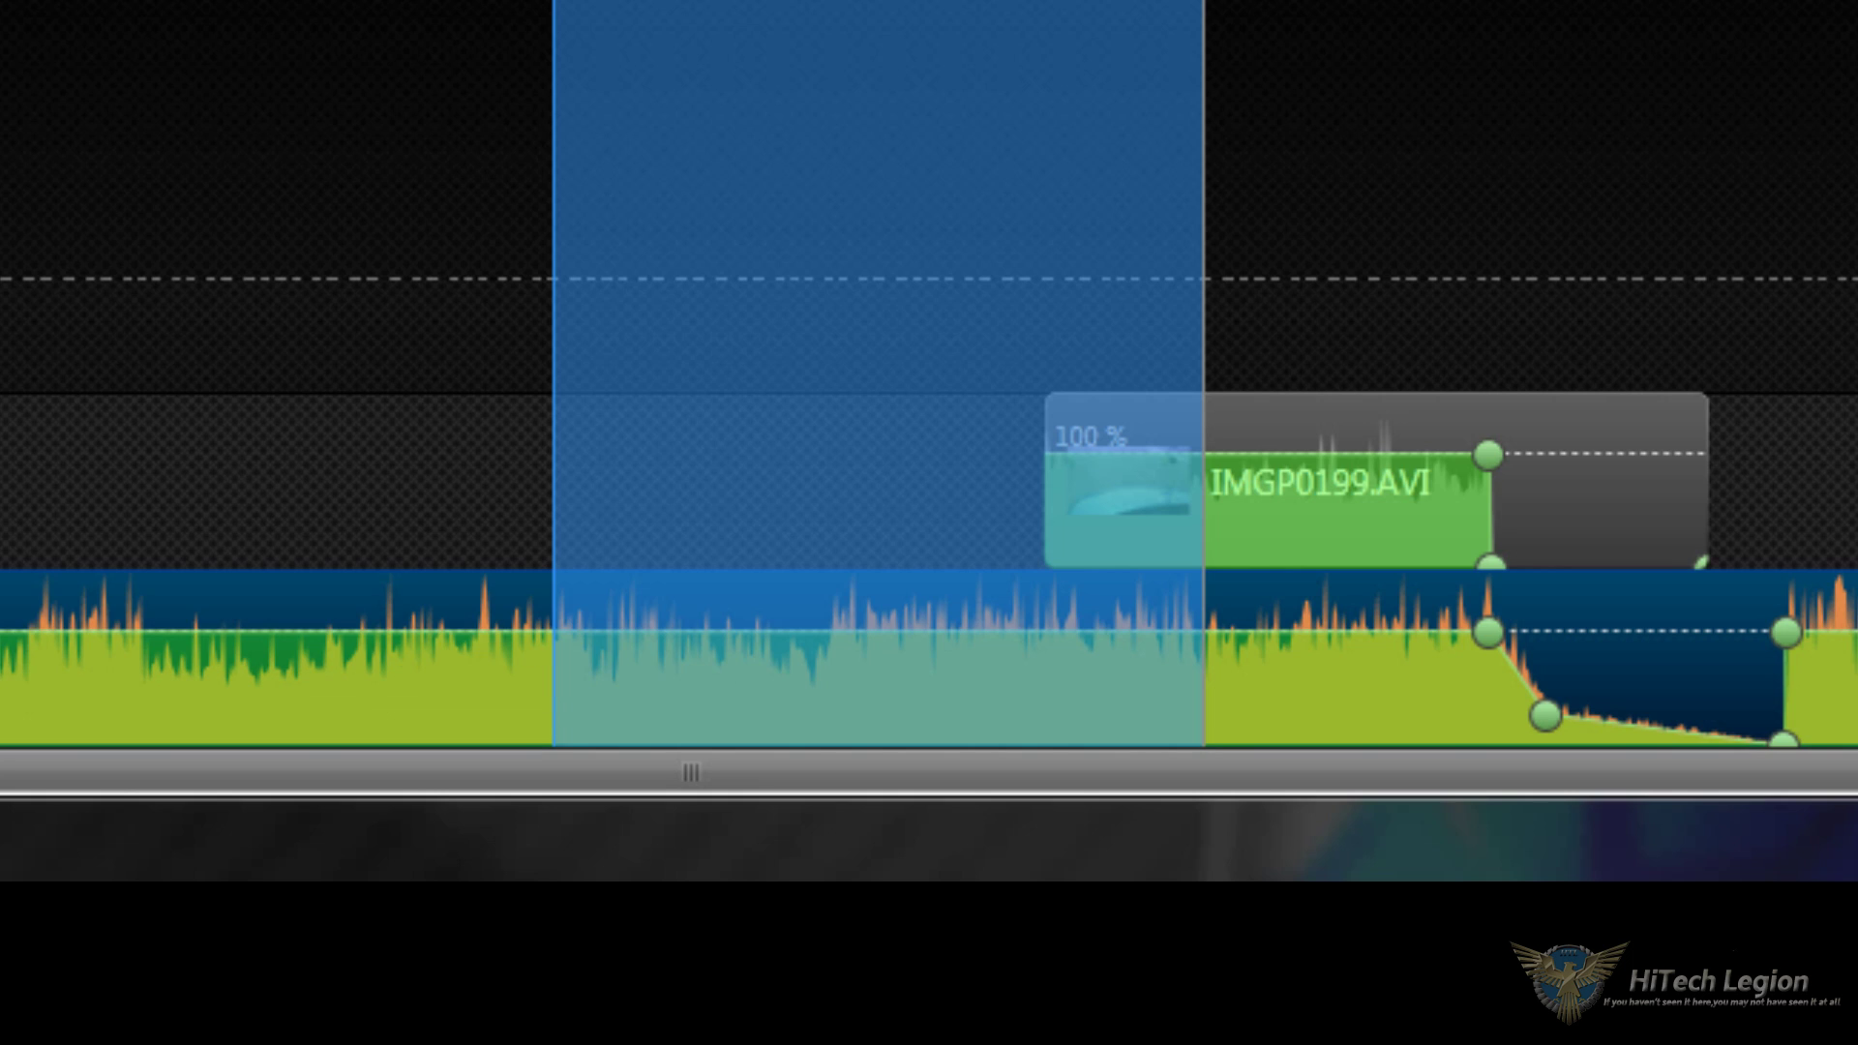
pyautogui.click(1359, 299)
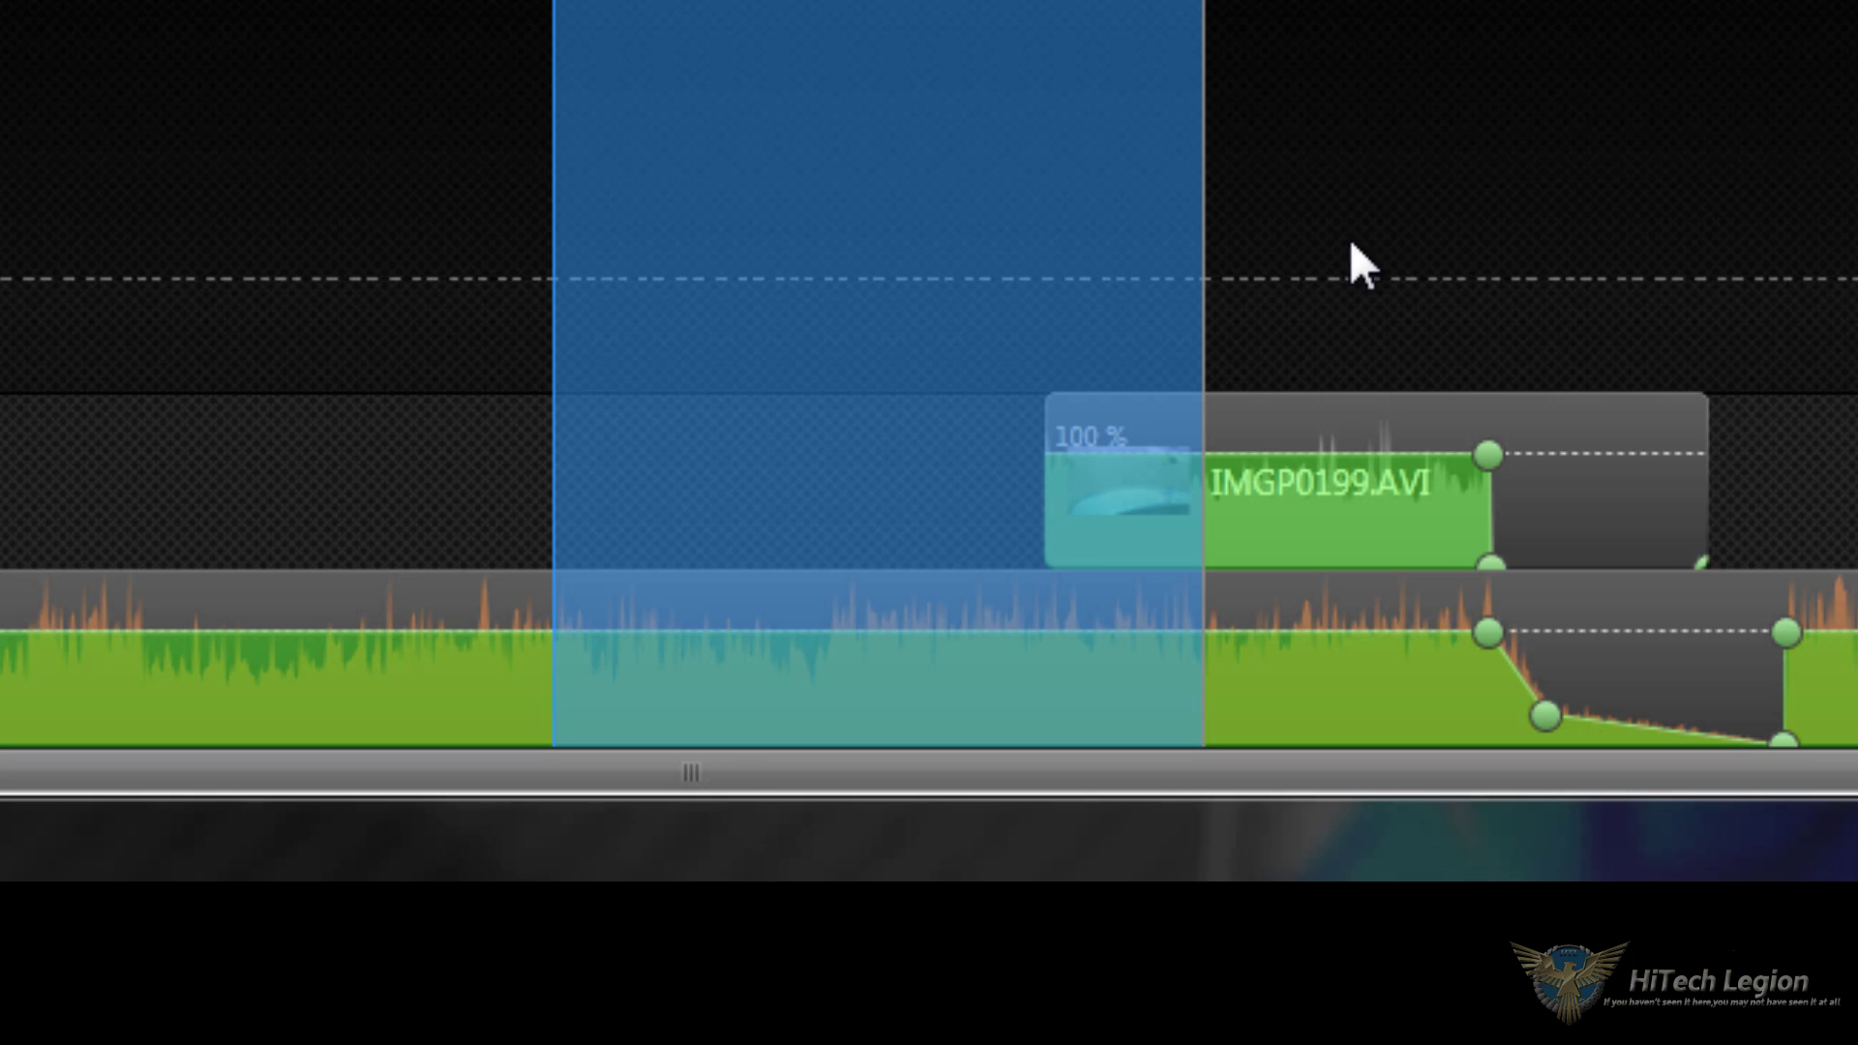
pyautogui.moveTo(1203, 5); pyautogui.dragTo(1616, 5)
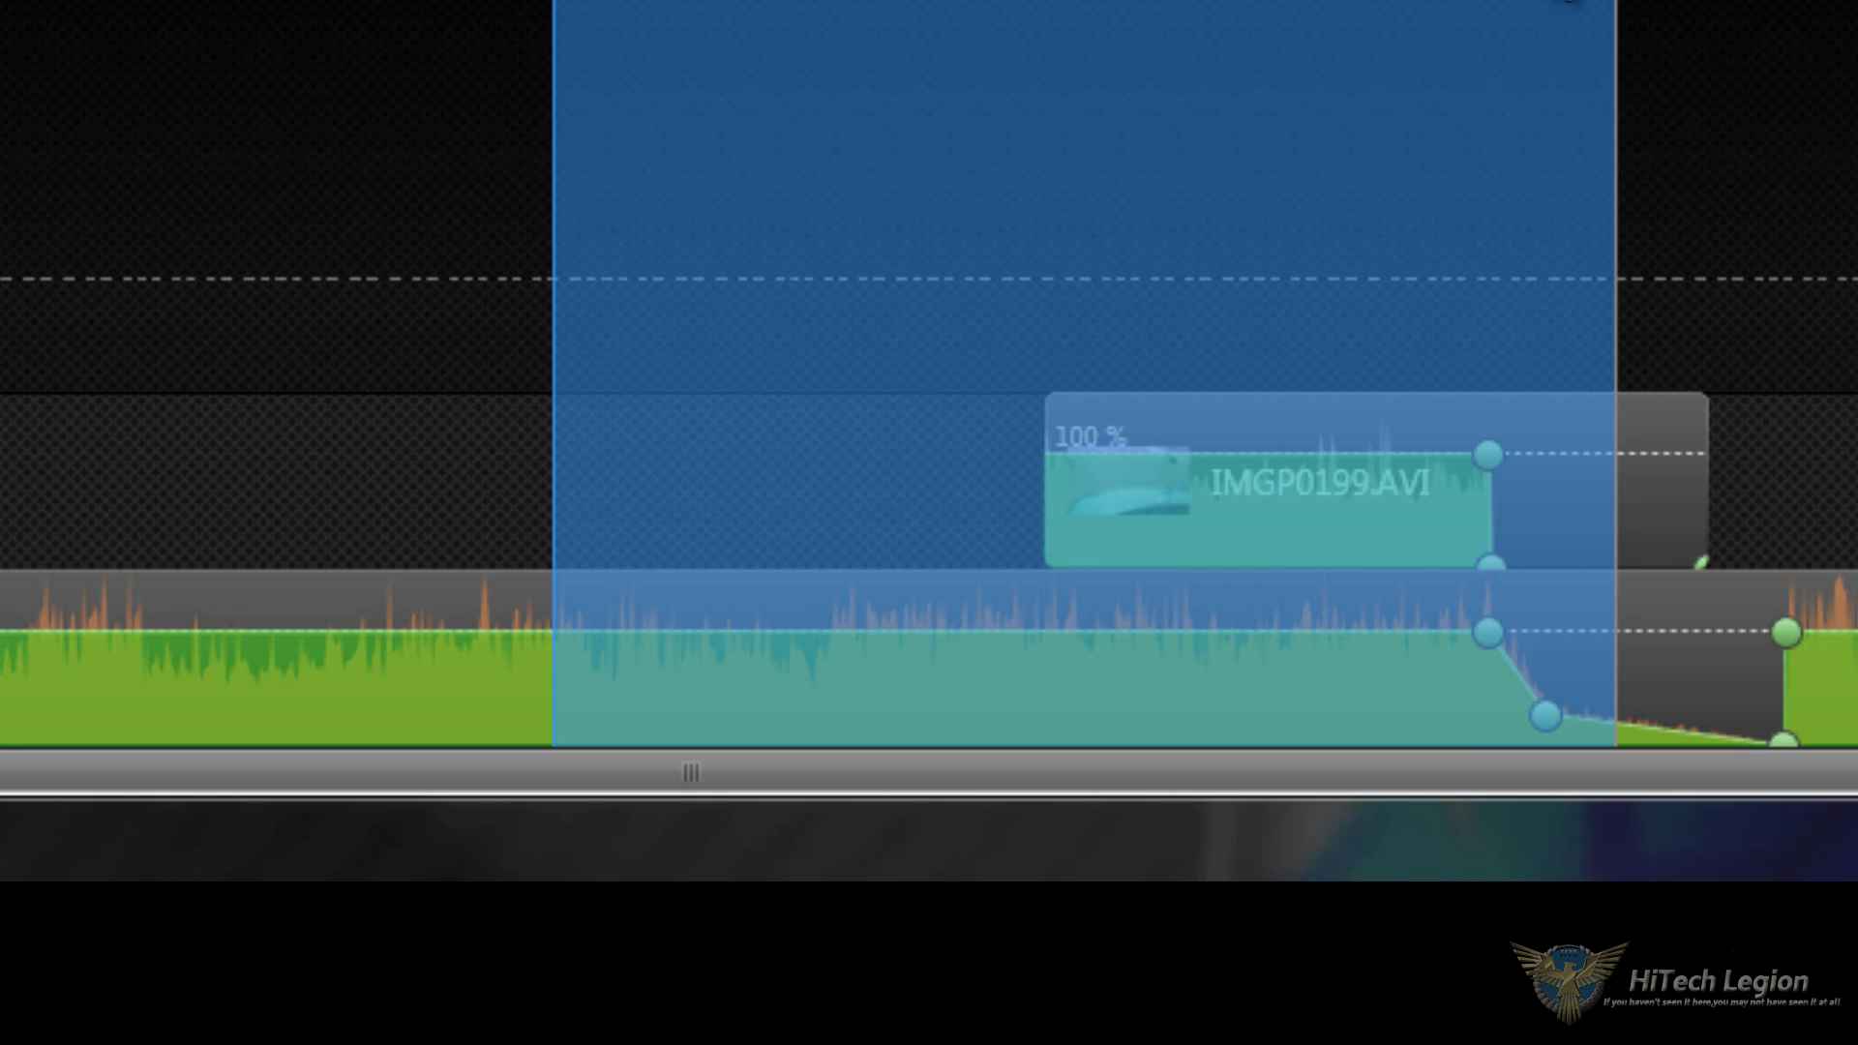
# Step: Undo the last audio change and raise the Track 1 audio point just after the selected range back to the normal volume level
pyautogui.hotkey('ctrl', 'z')
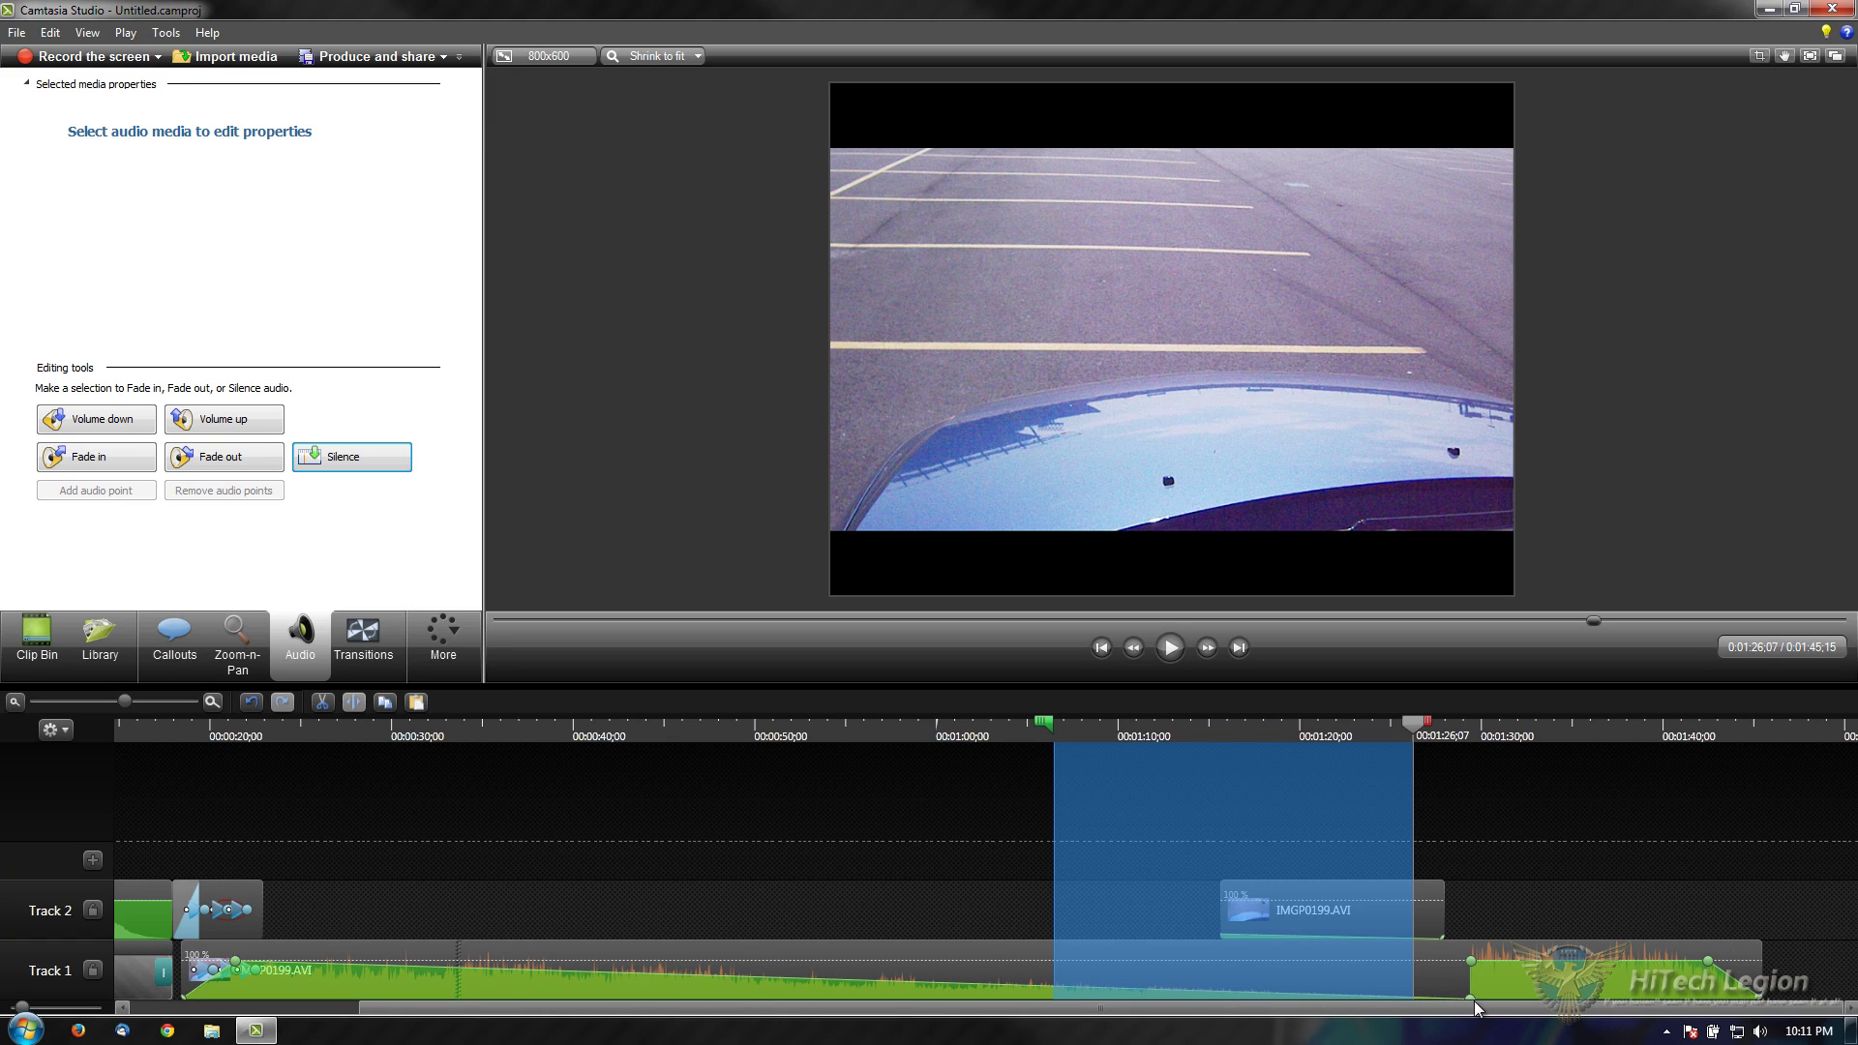
pyautogui.moveTo(1471, 998); pyautogui.dragTo(1495, 948)
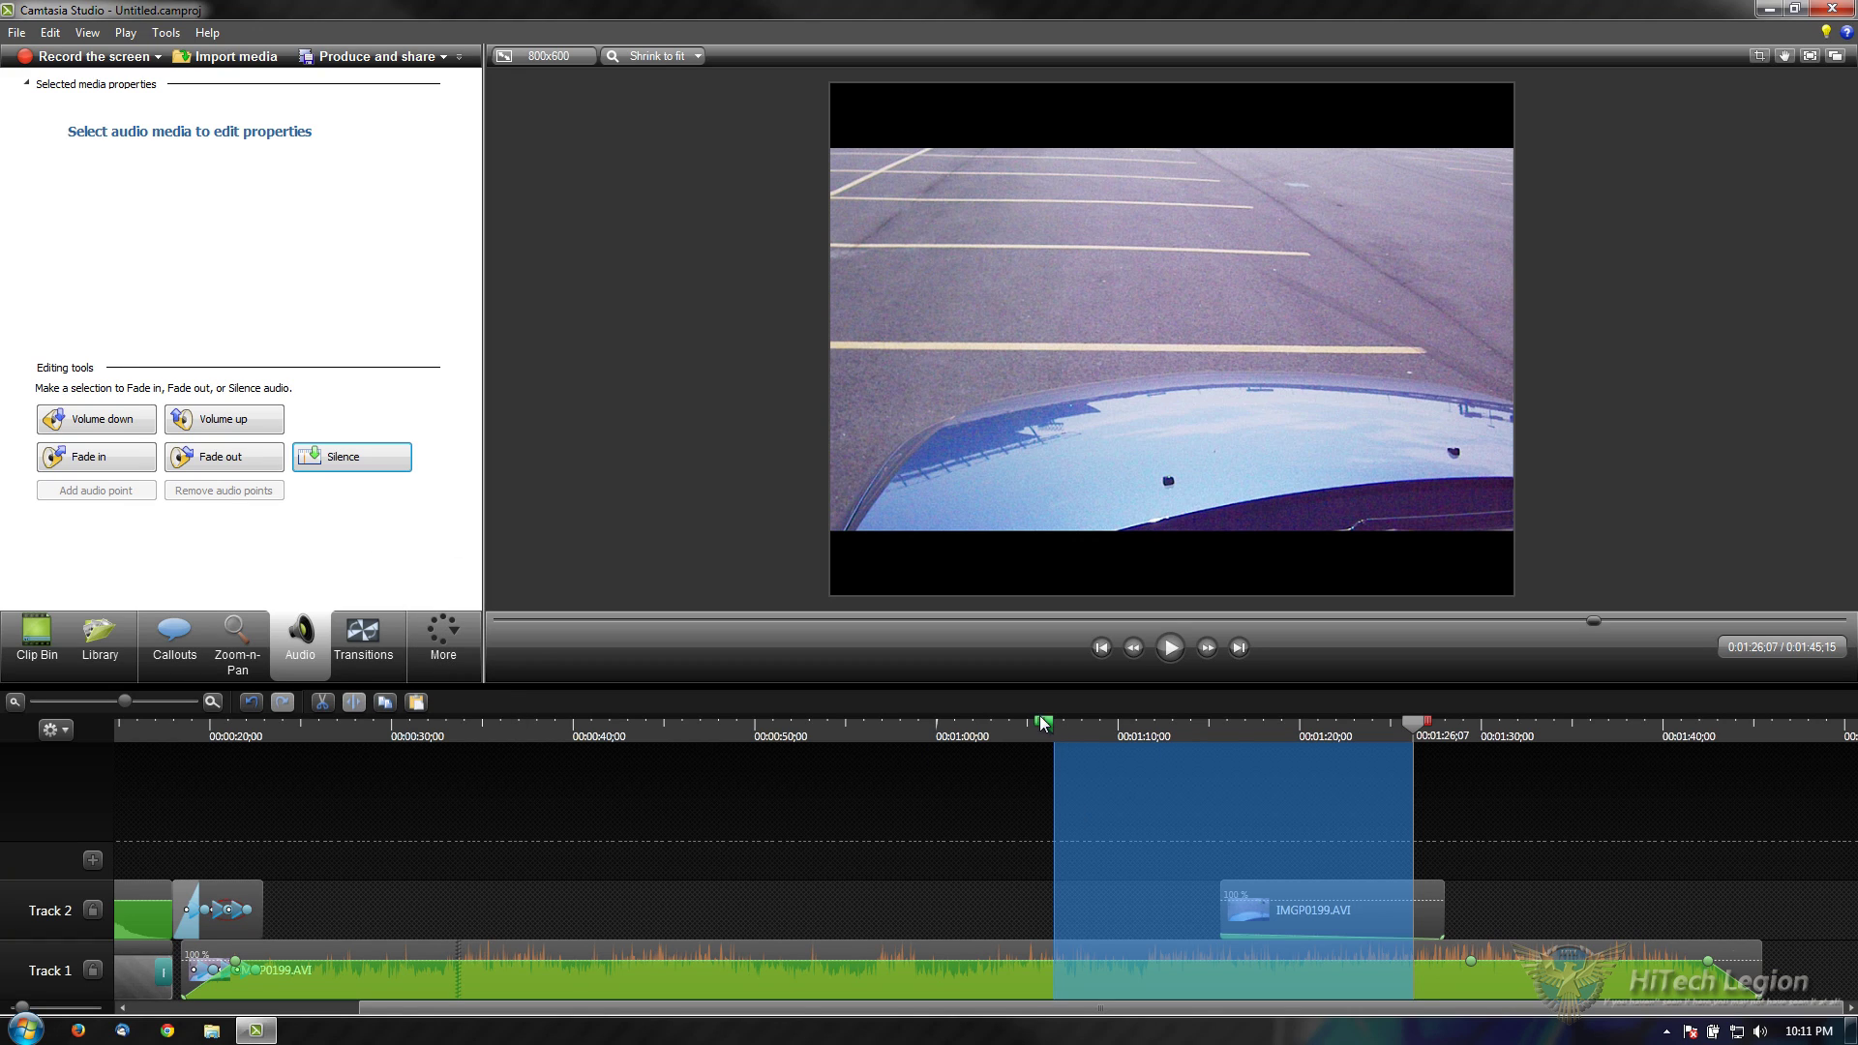
# Step: With the transitions library open, move the playhead to 0:00:17;06 and clear the timeline's range selection
pyautogui.click(363, 644)
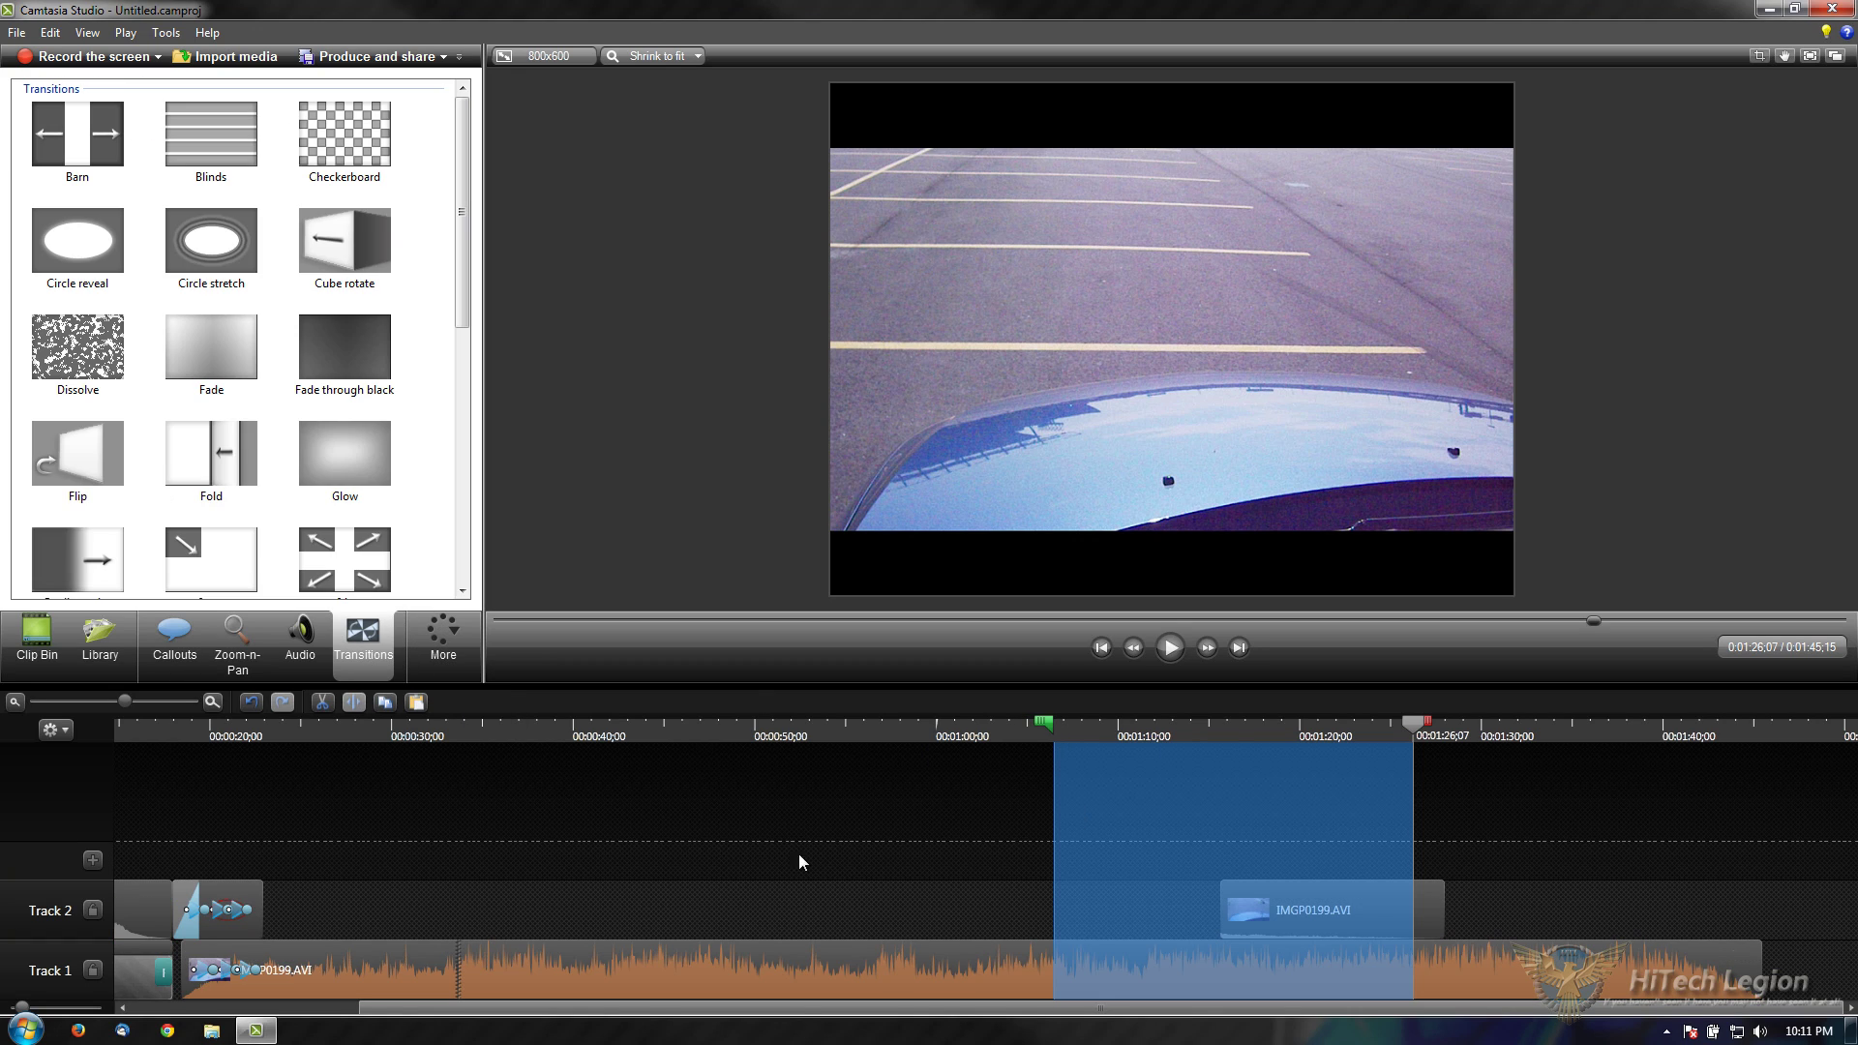
pyautogui.moveTo(839, 1018); pyautogui.dragTo(567, 1026)
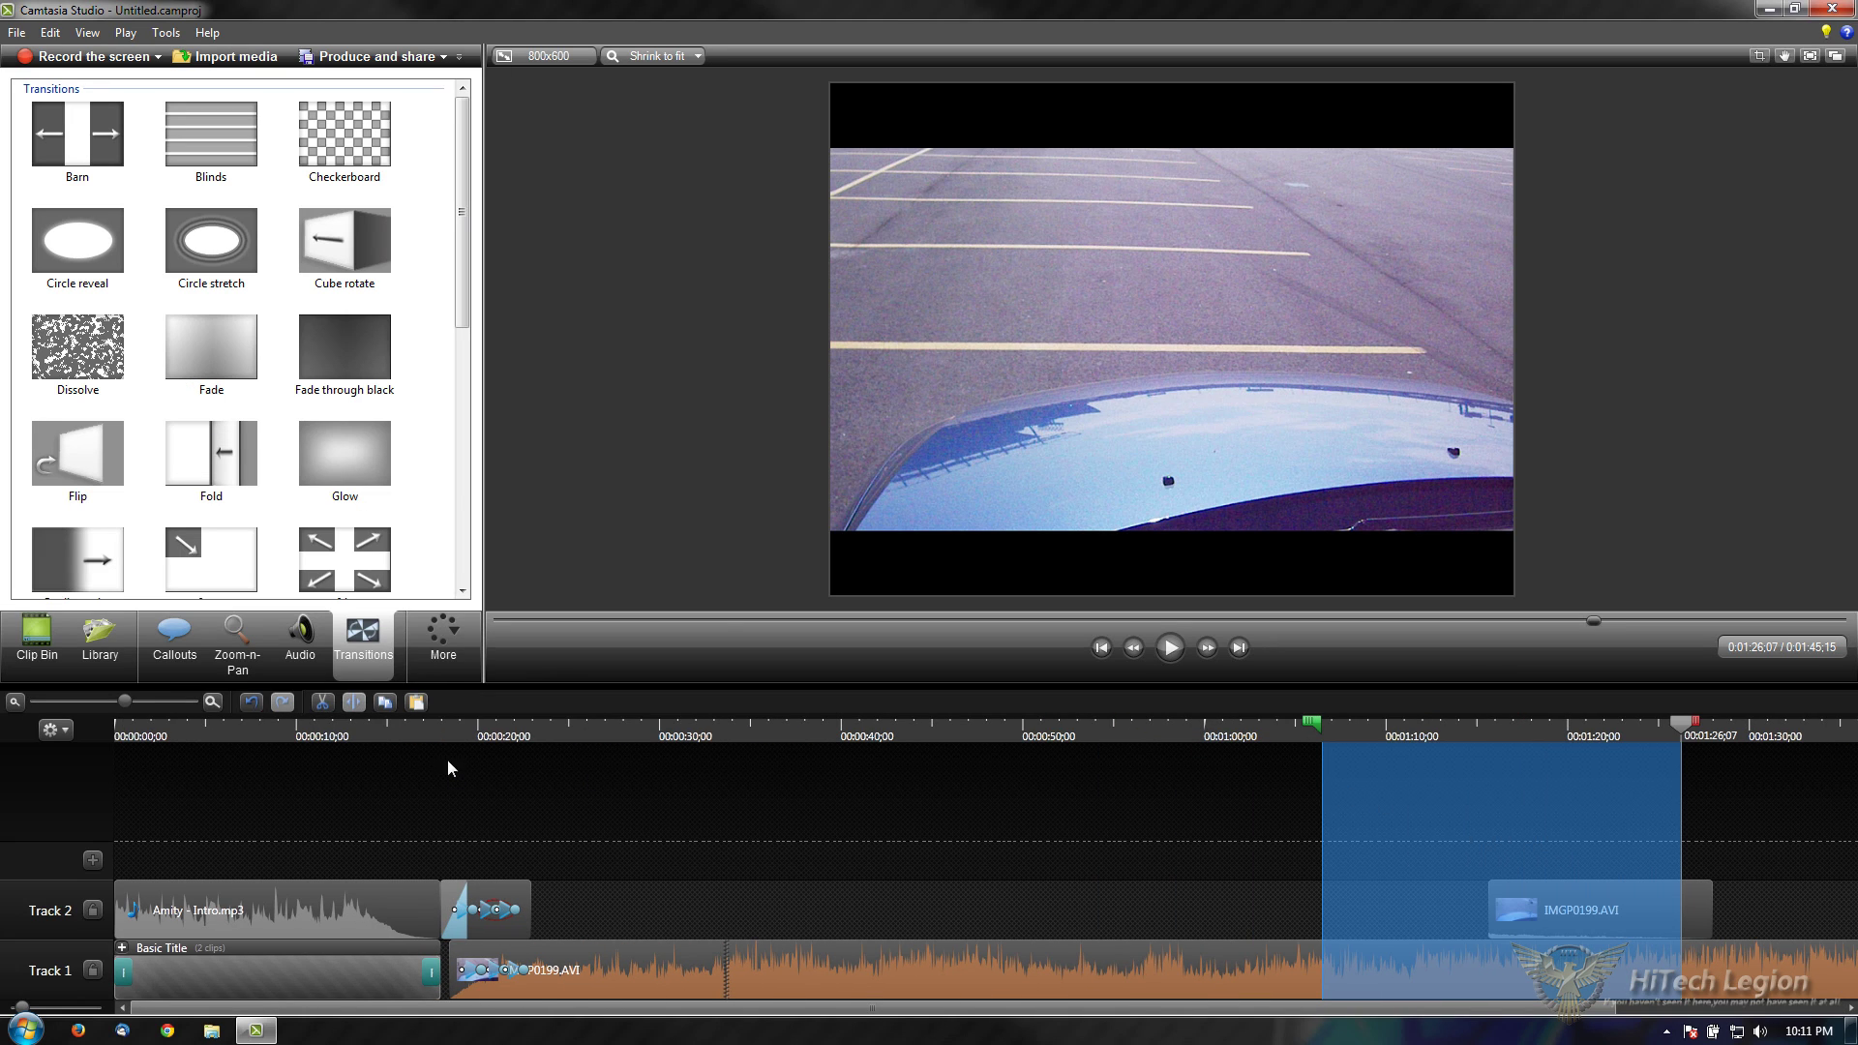
pyautogui.click(428, 740)
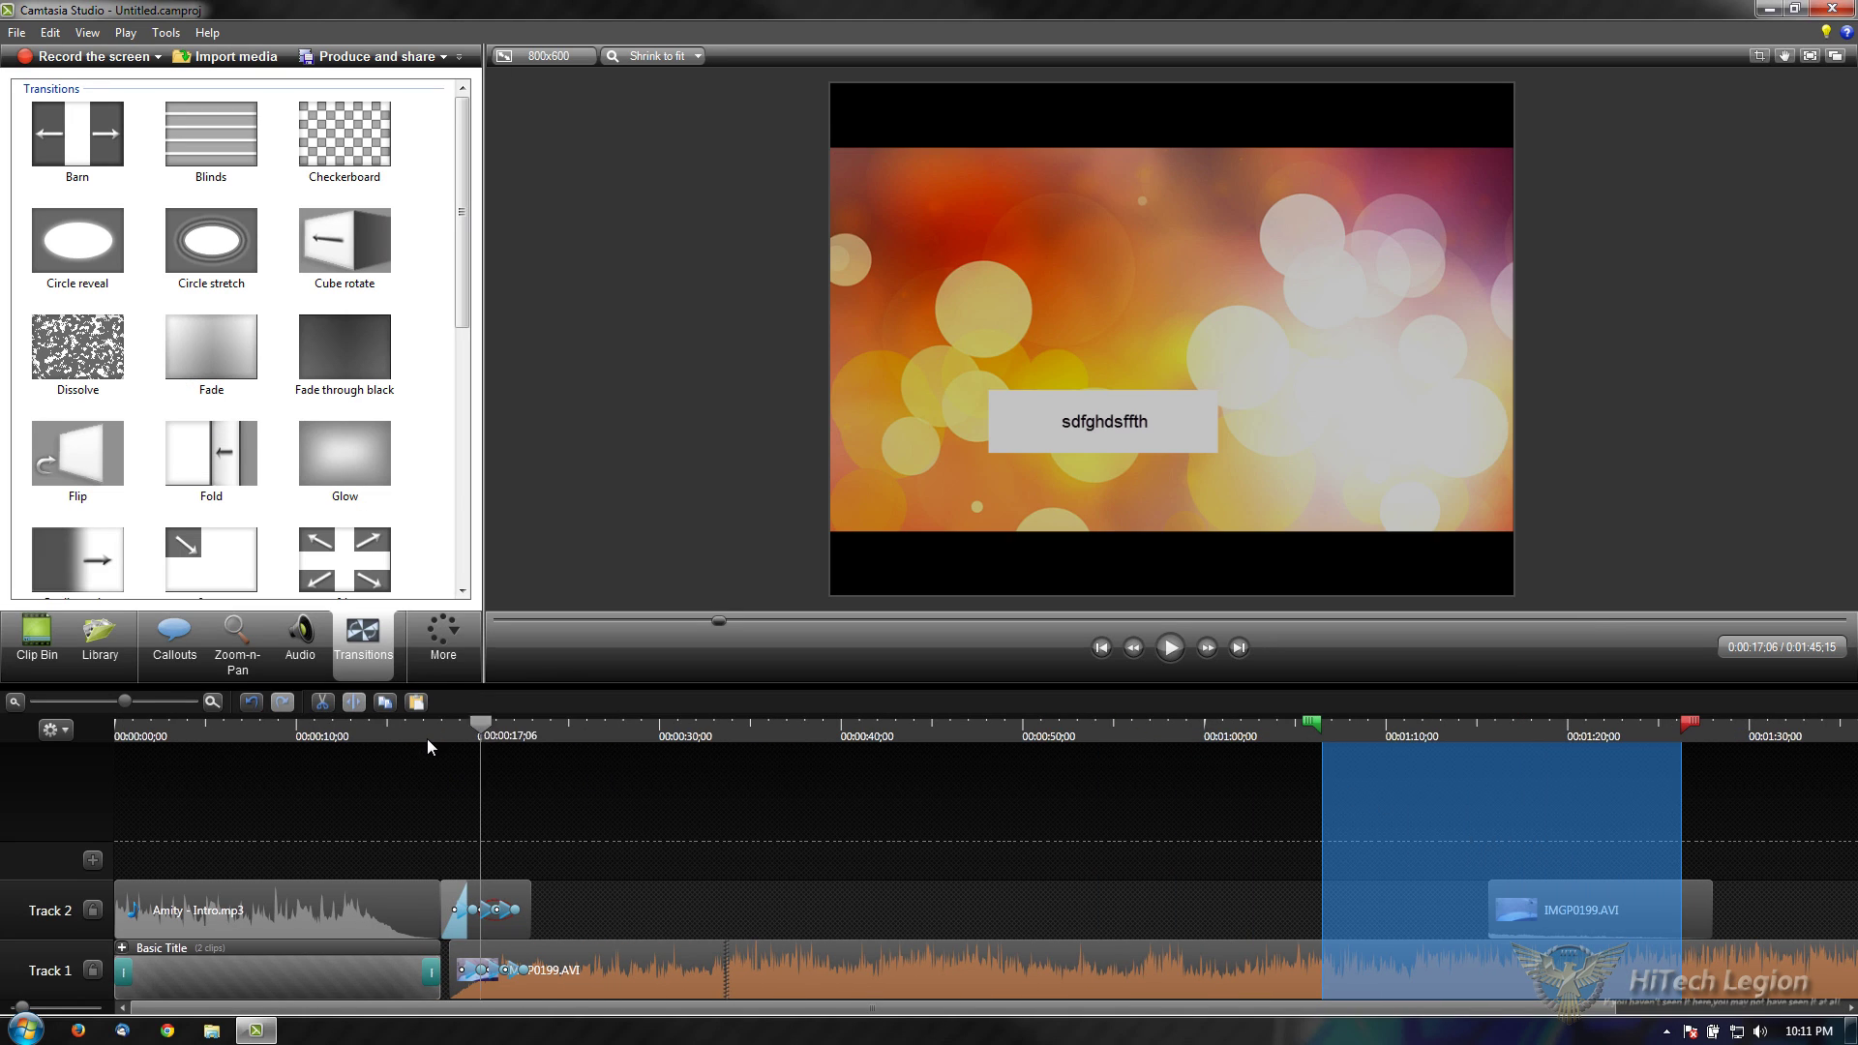
pyautogui.rightClick(1316, 732)
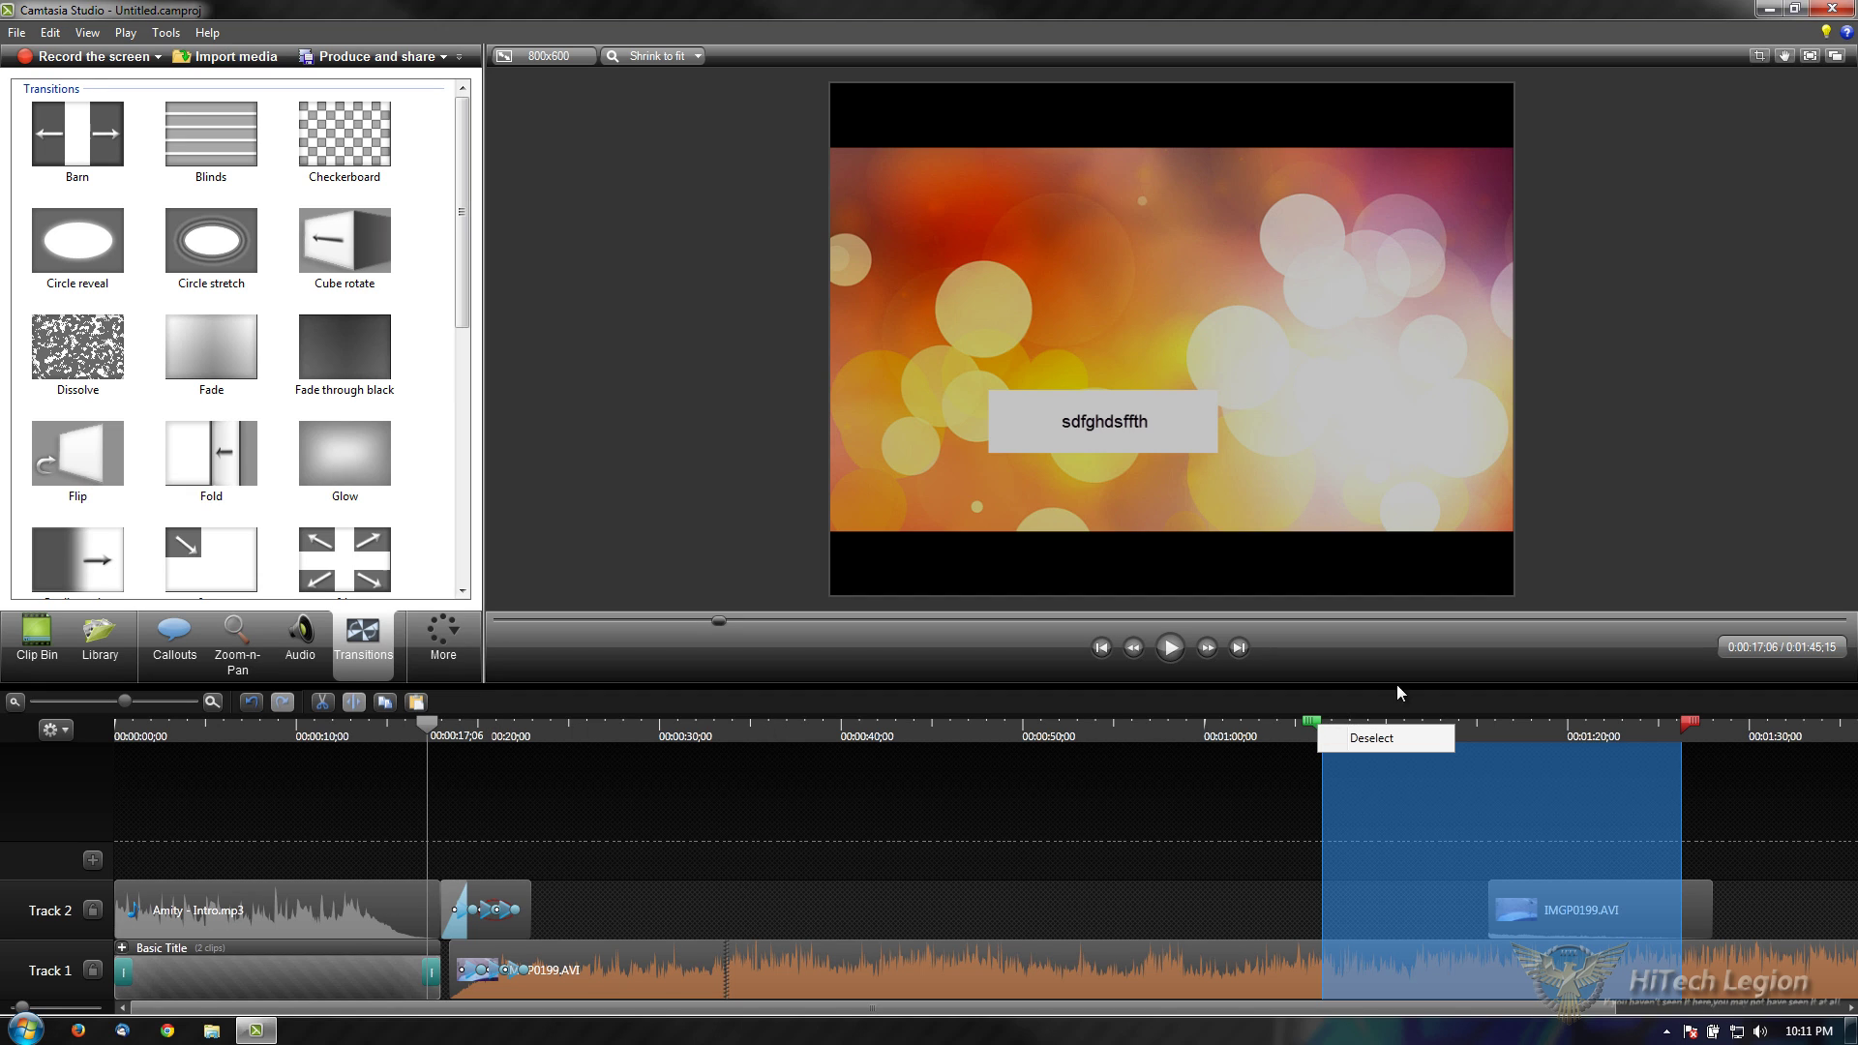
pyautogui.click(1389, 739)
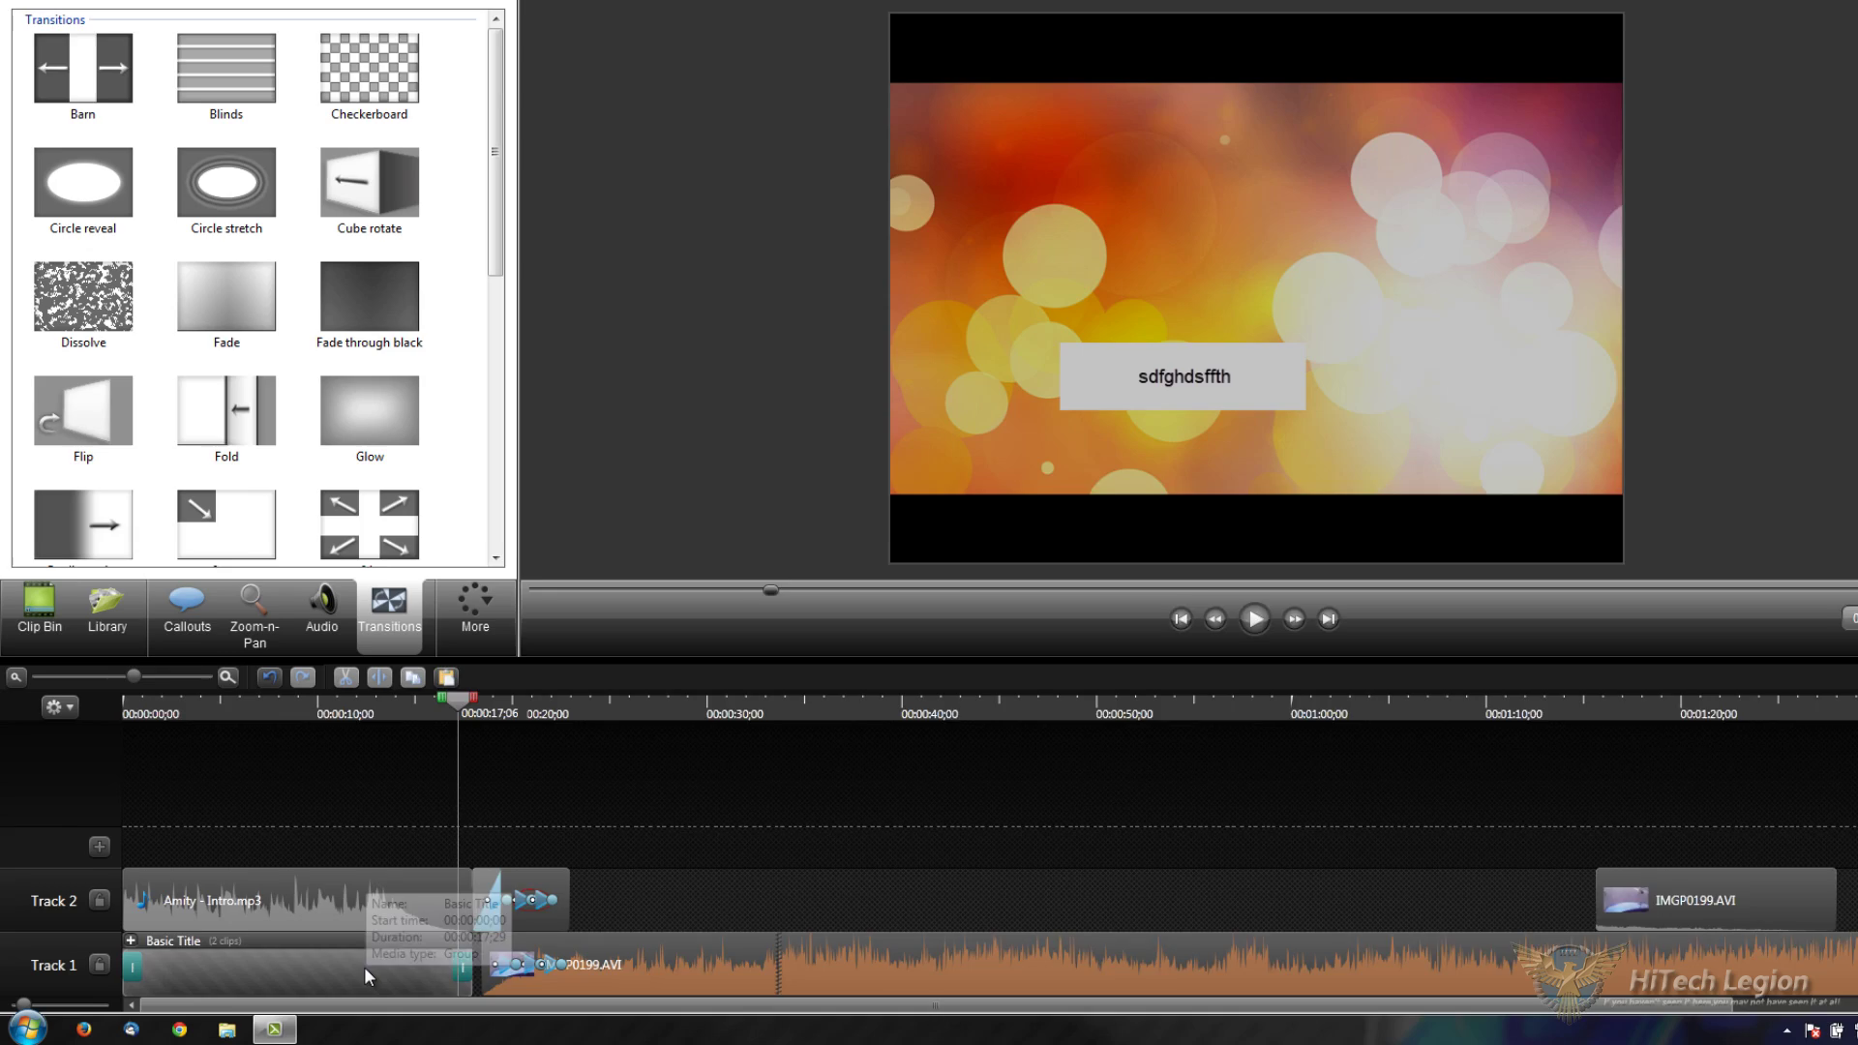
# Step: Adjust the length of the Fade transition at the end of the Basic Title group on Track 1 to about 1.5 seconds
pyautogui.scroll(4, 341, 973)
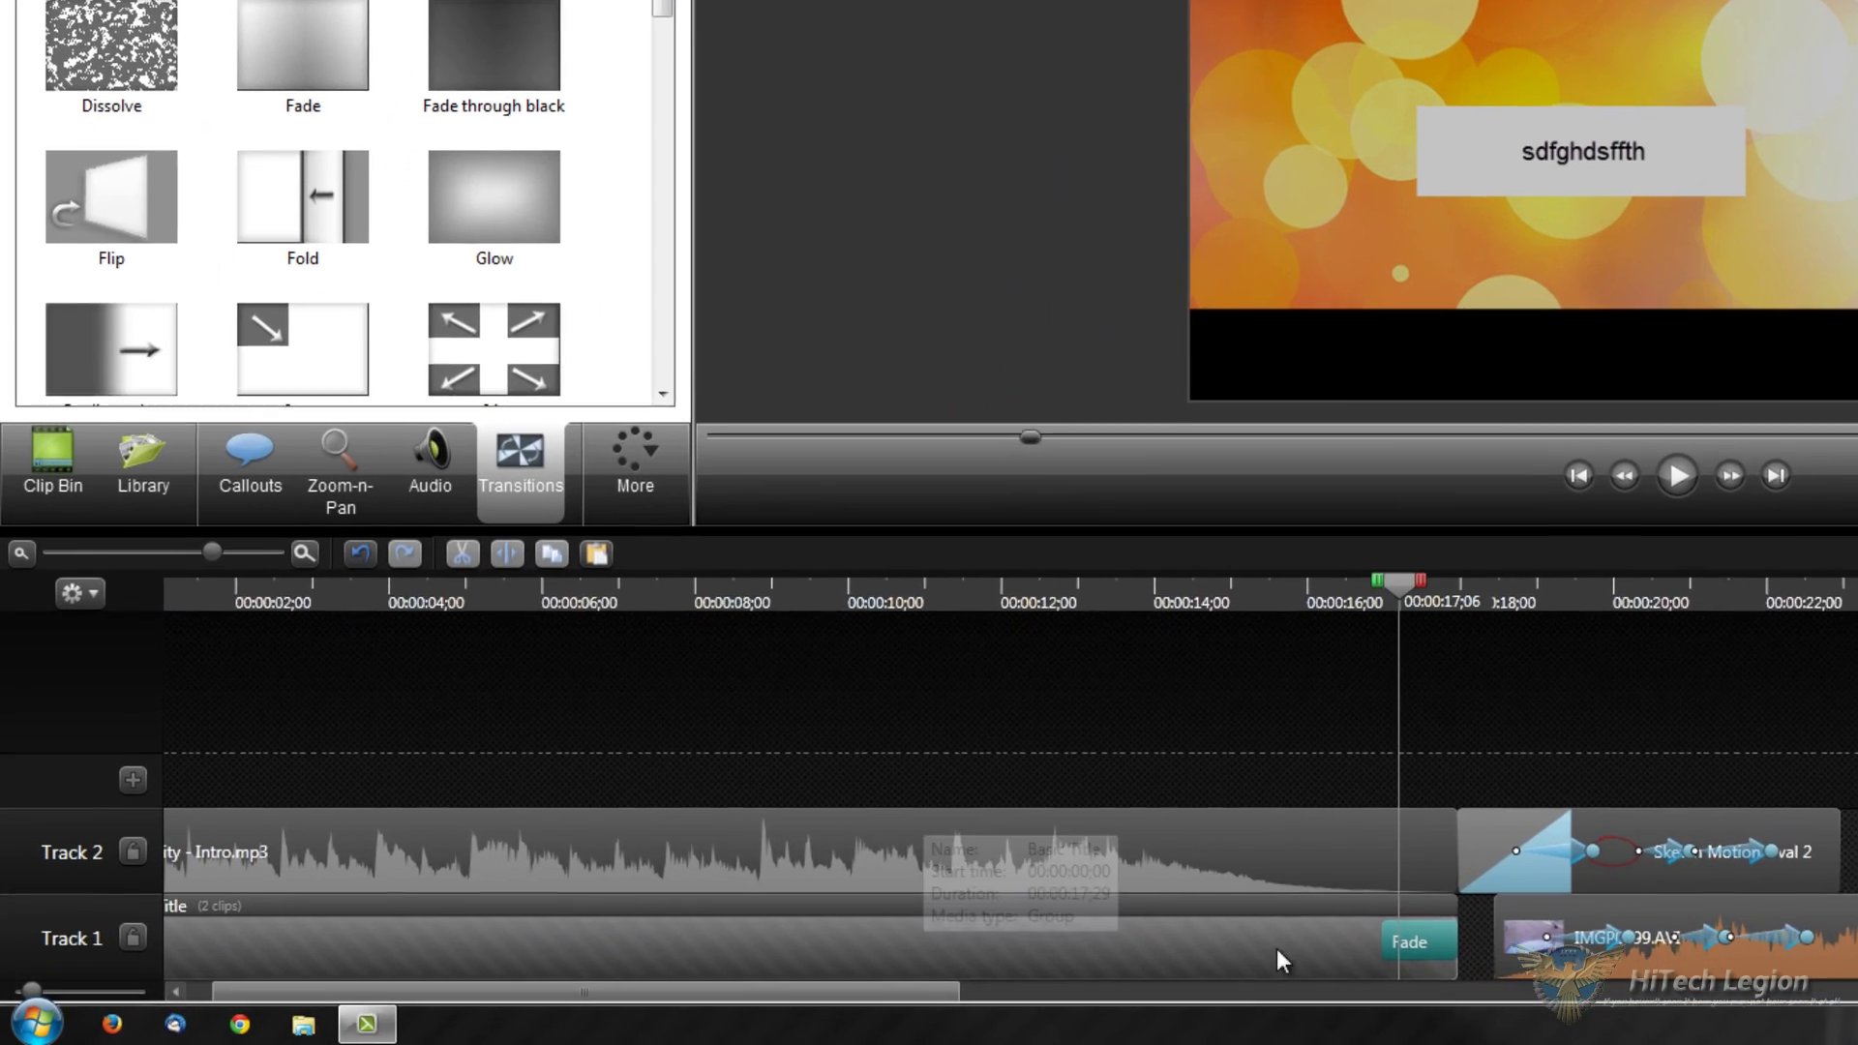
pyautogui.click(1428, 951)
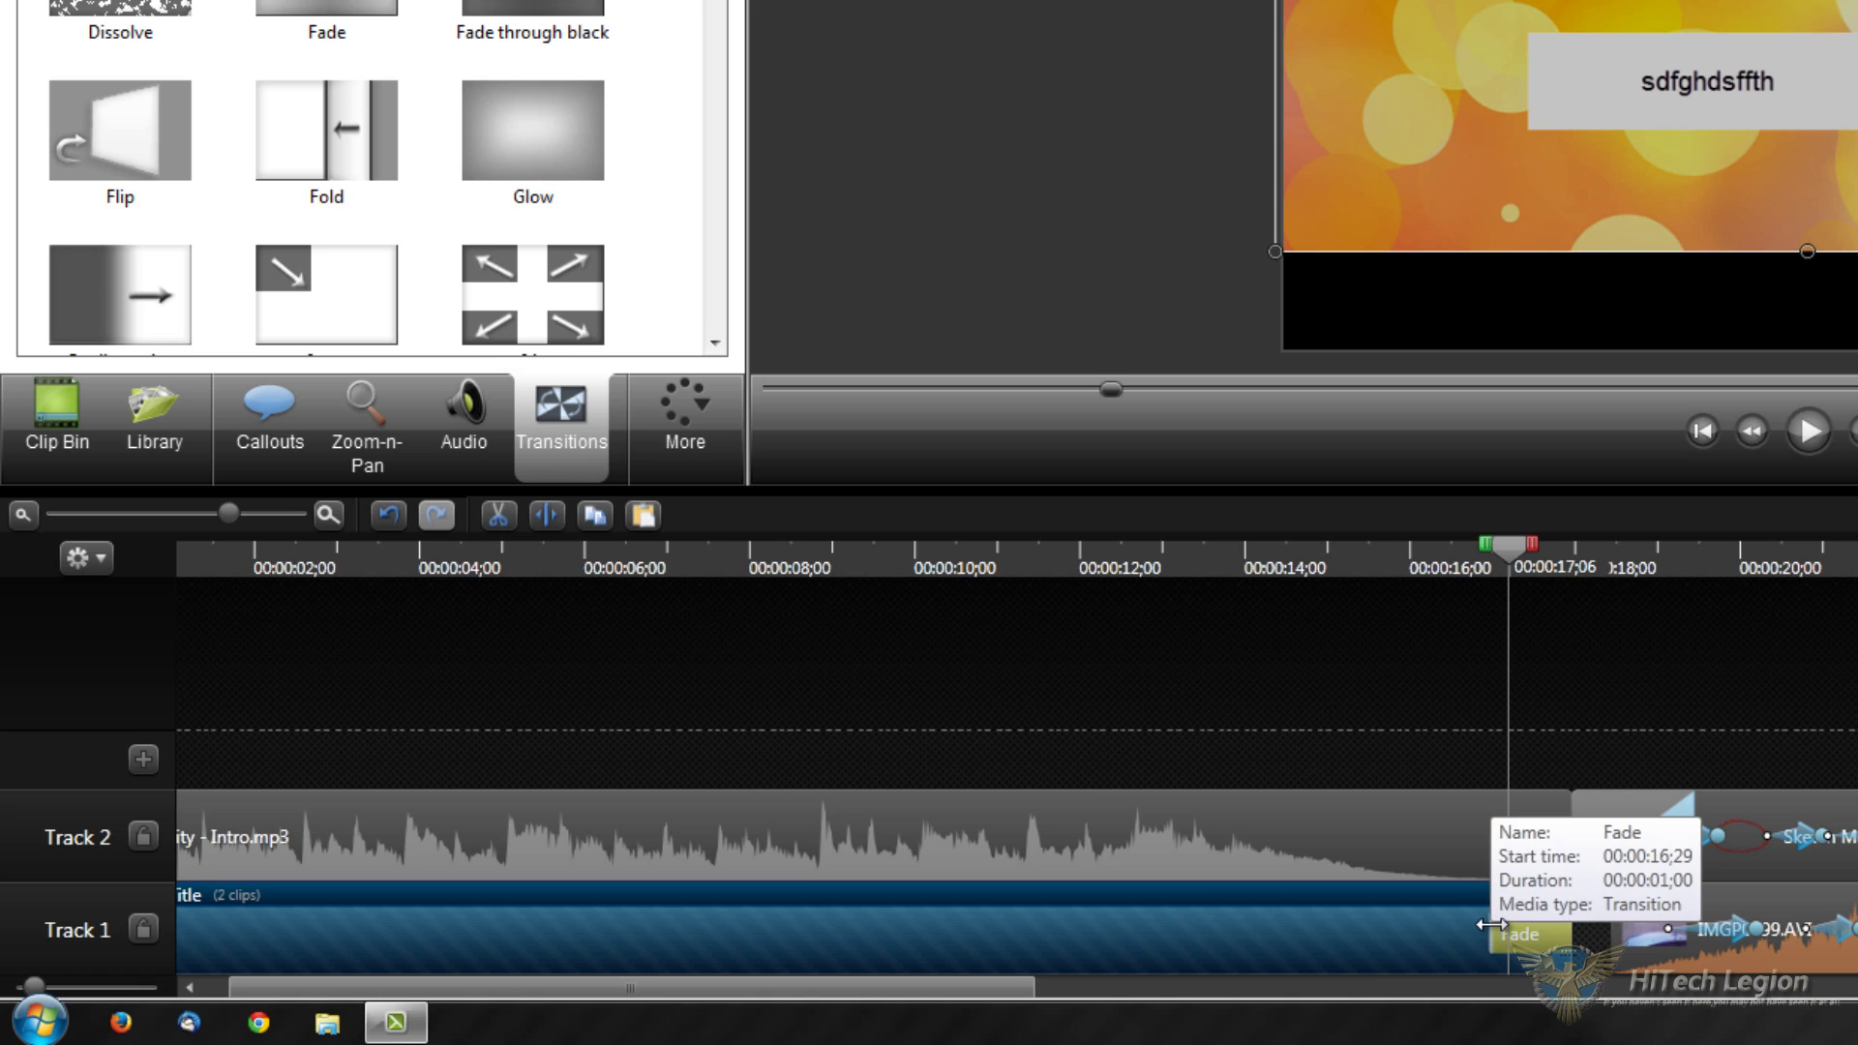
pyautogui.moveTo(1489, 925); pyautogui.dragTo(304, 925)
pyautogui.moveTo(915, 926); pyautogui.dragTo(1447, 931)
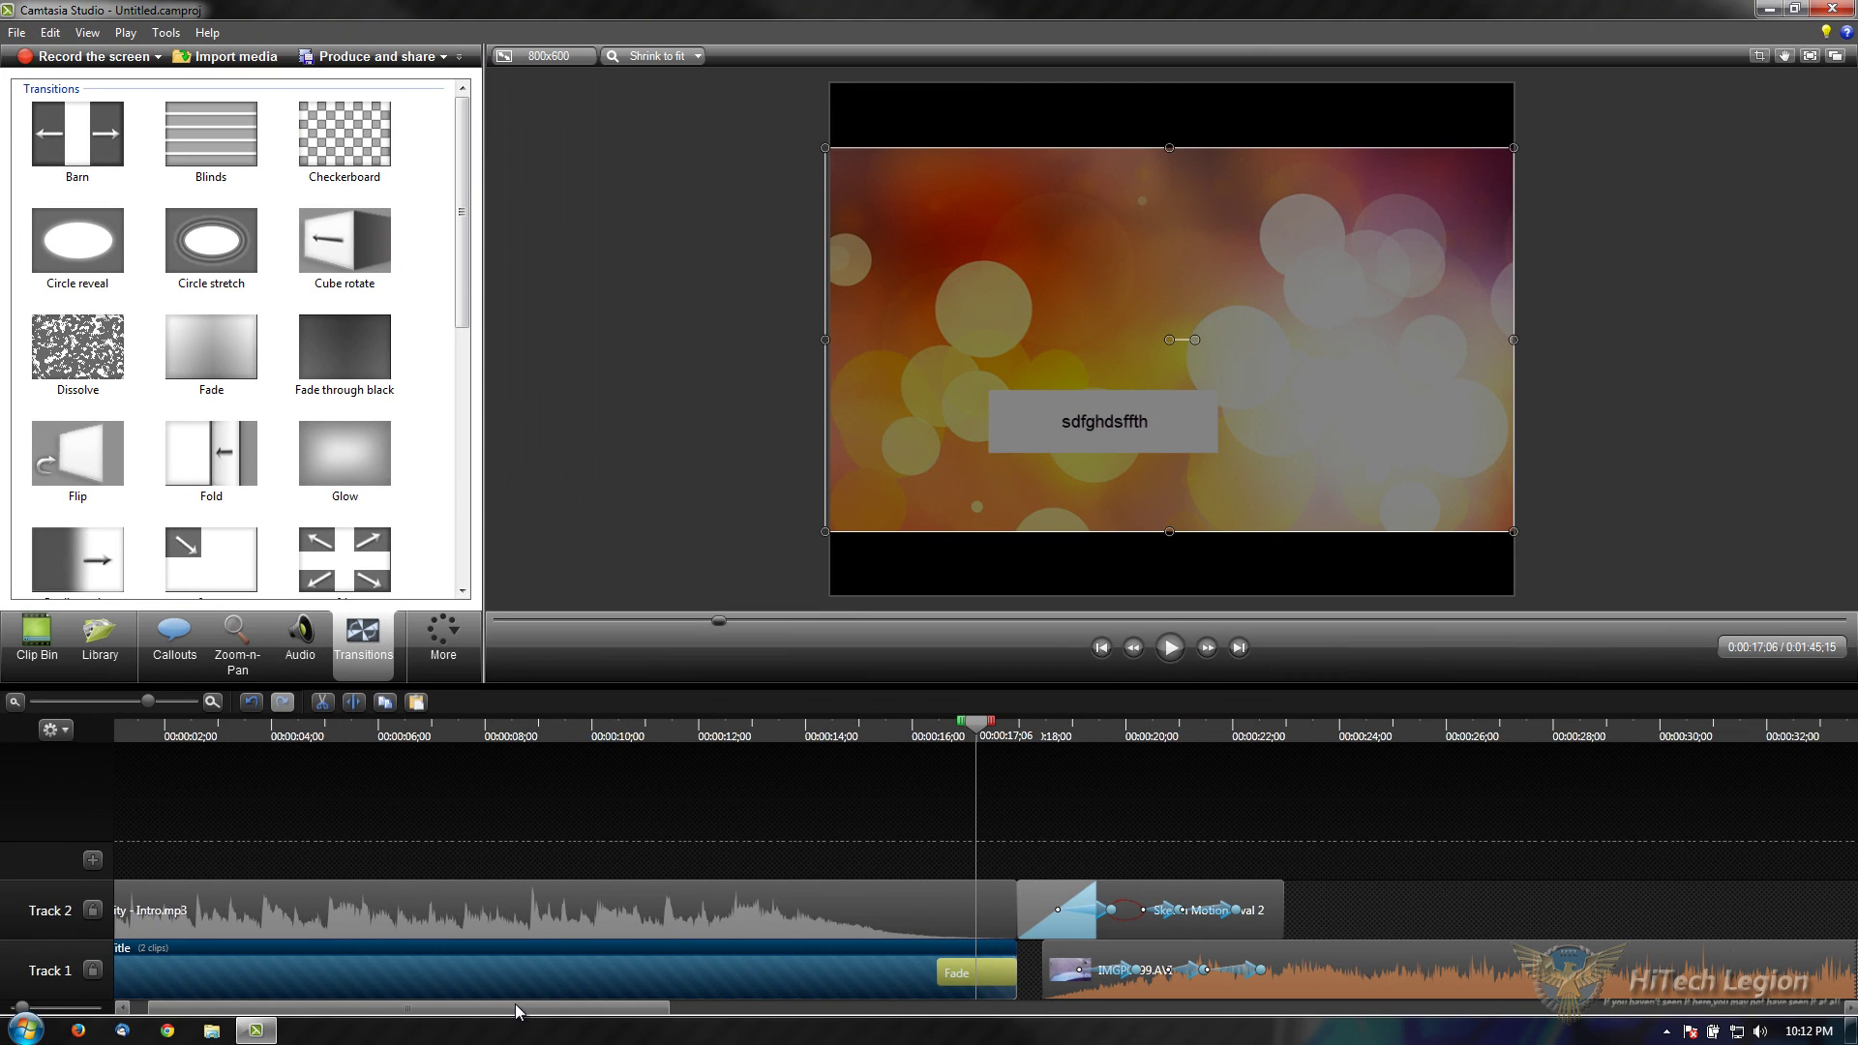
# Step: Paste a copy of the IMGP0199.AVI clip and move it onto Track 2, starting at about 0:00:25
pyautogui.moveTo(515, 1002); pyautogui.dragTo(633, 1006)
pyautogui.click(848, 990)
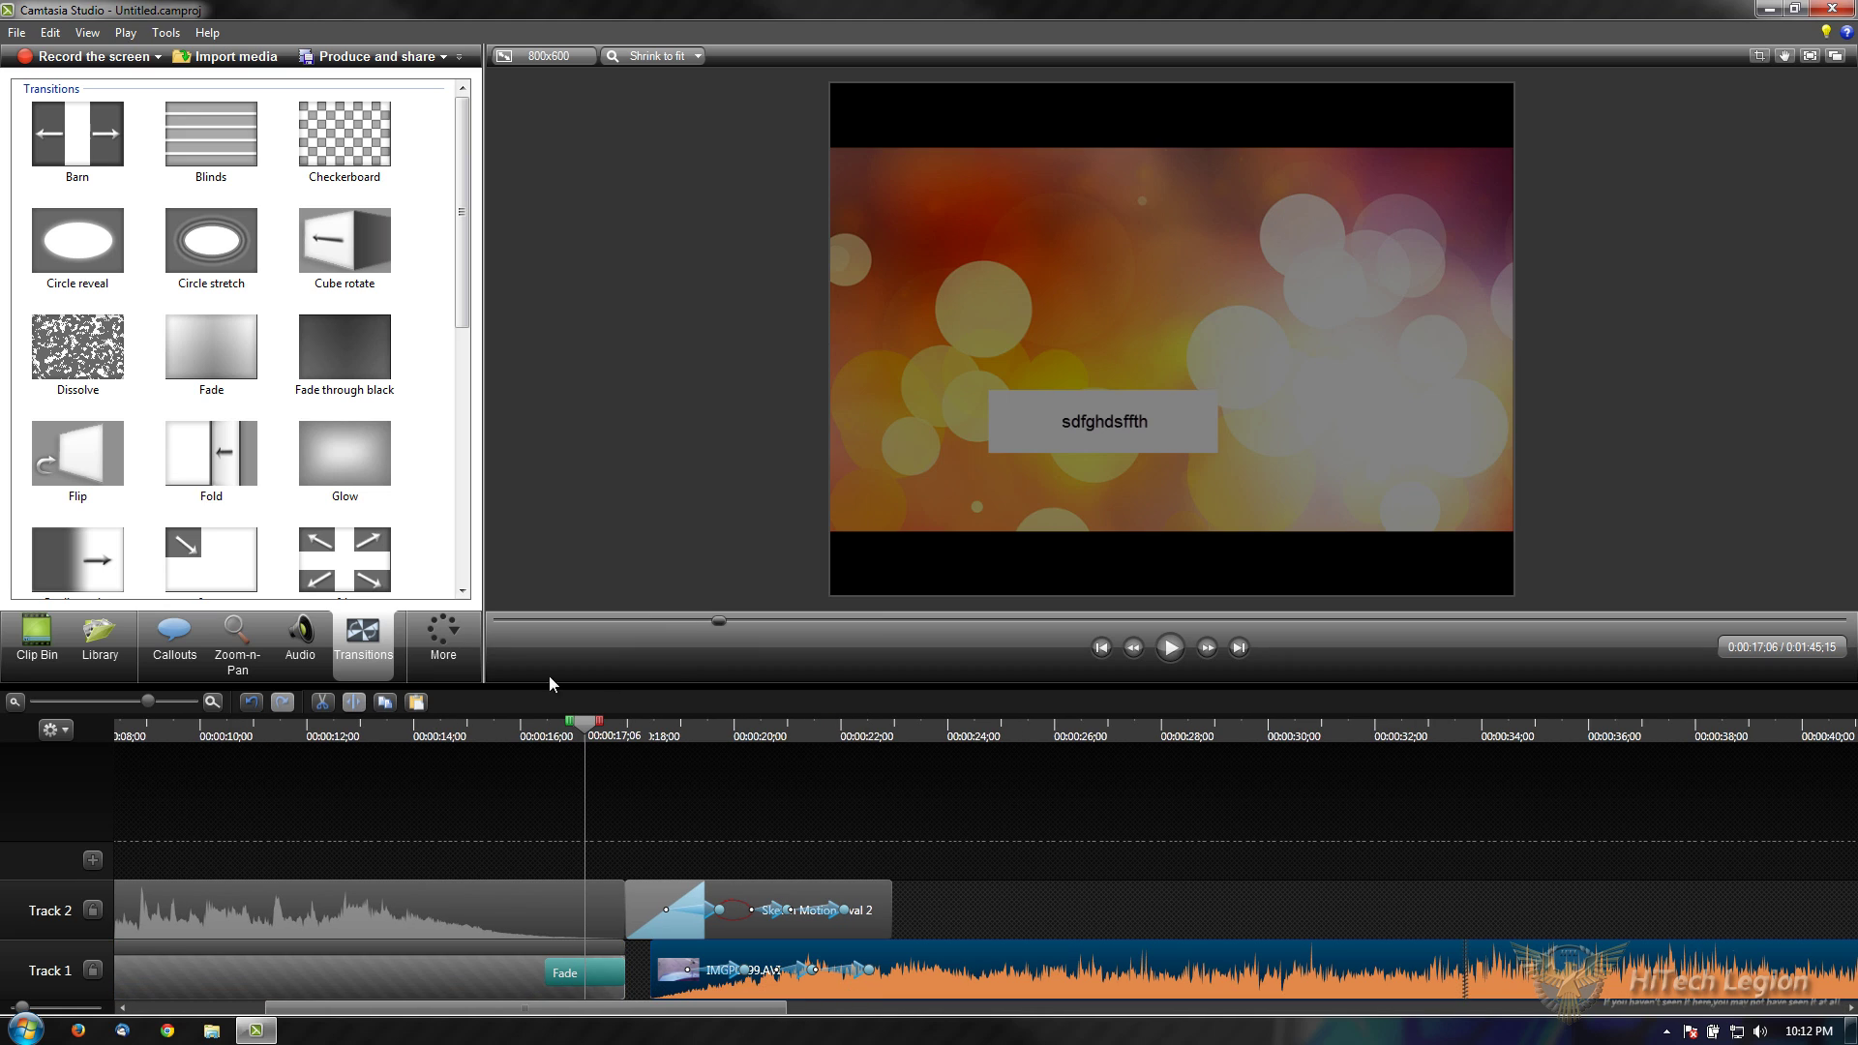
pyautogui.click(416, 702)
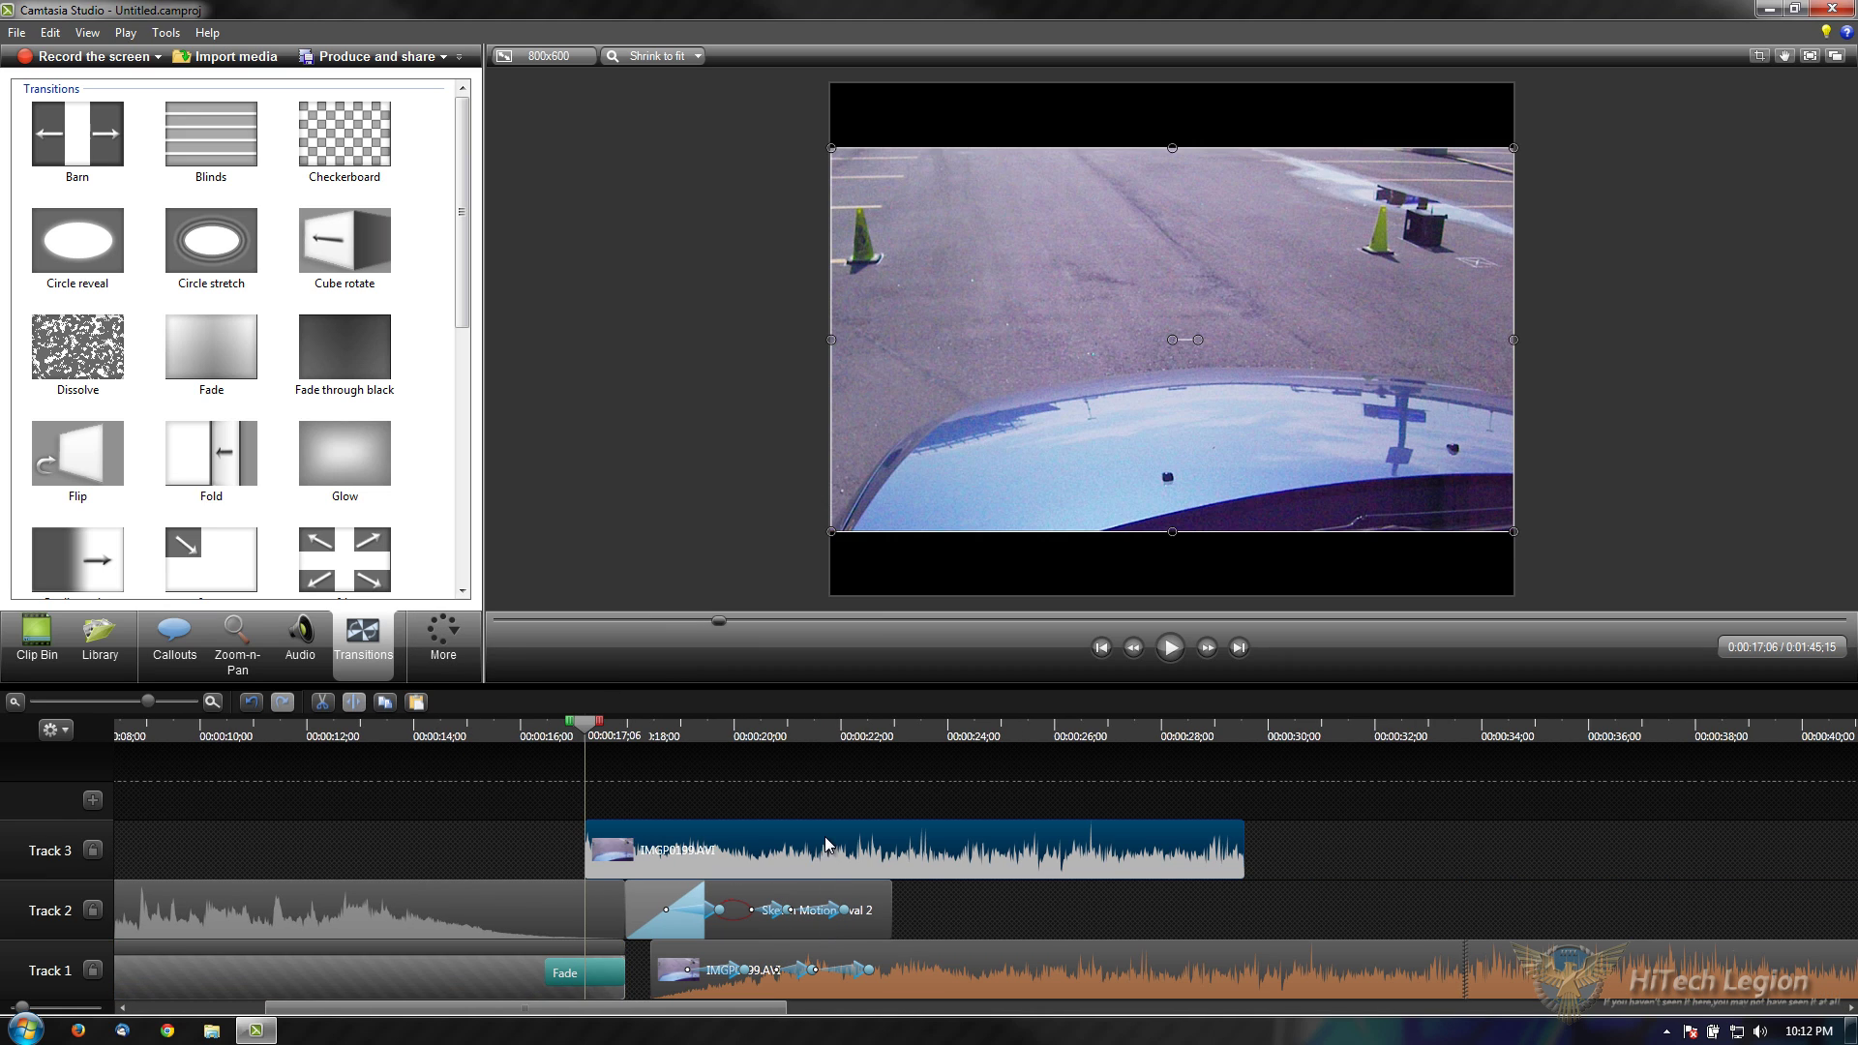
pyautogui.moveTo(827, 845); pyautogui.dragTo(1246, 885)
pyautogui.scroll(-1, 1246, 906)
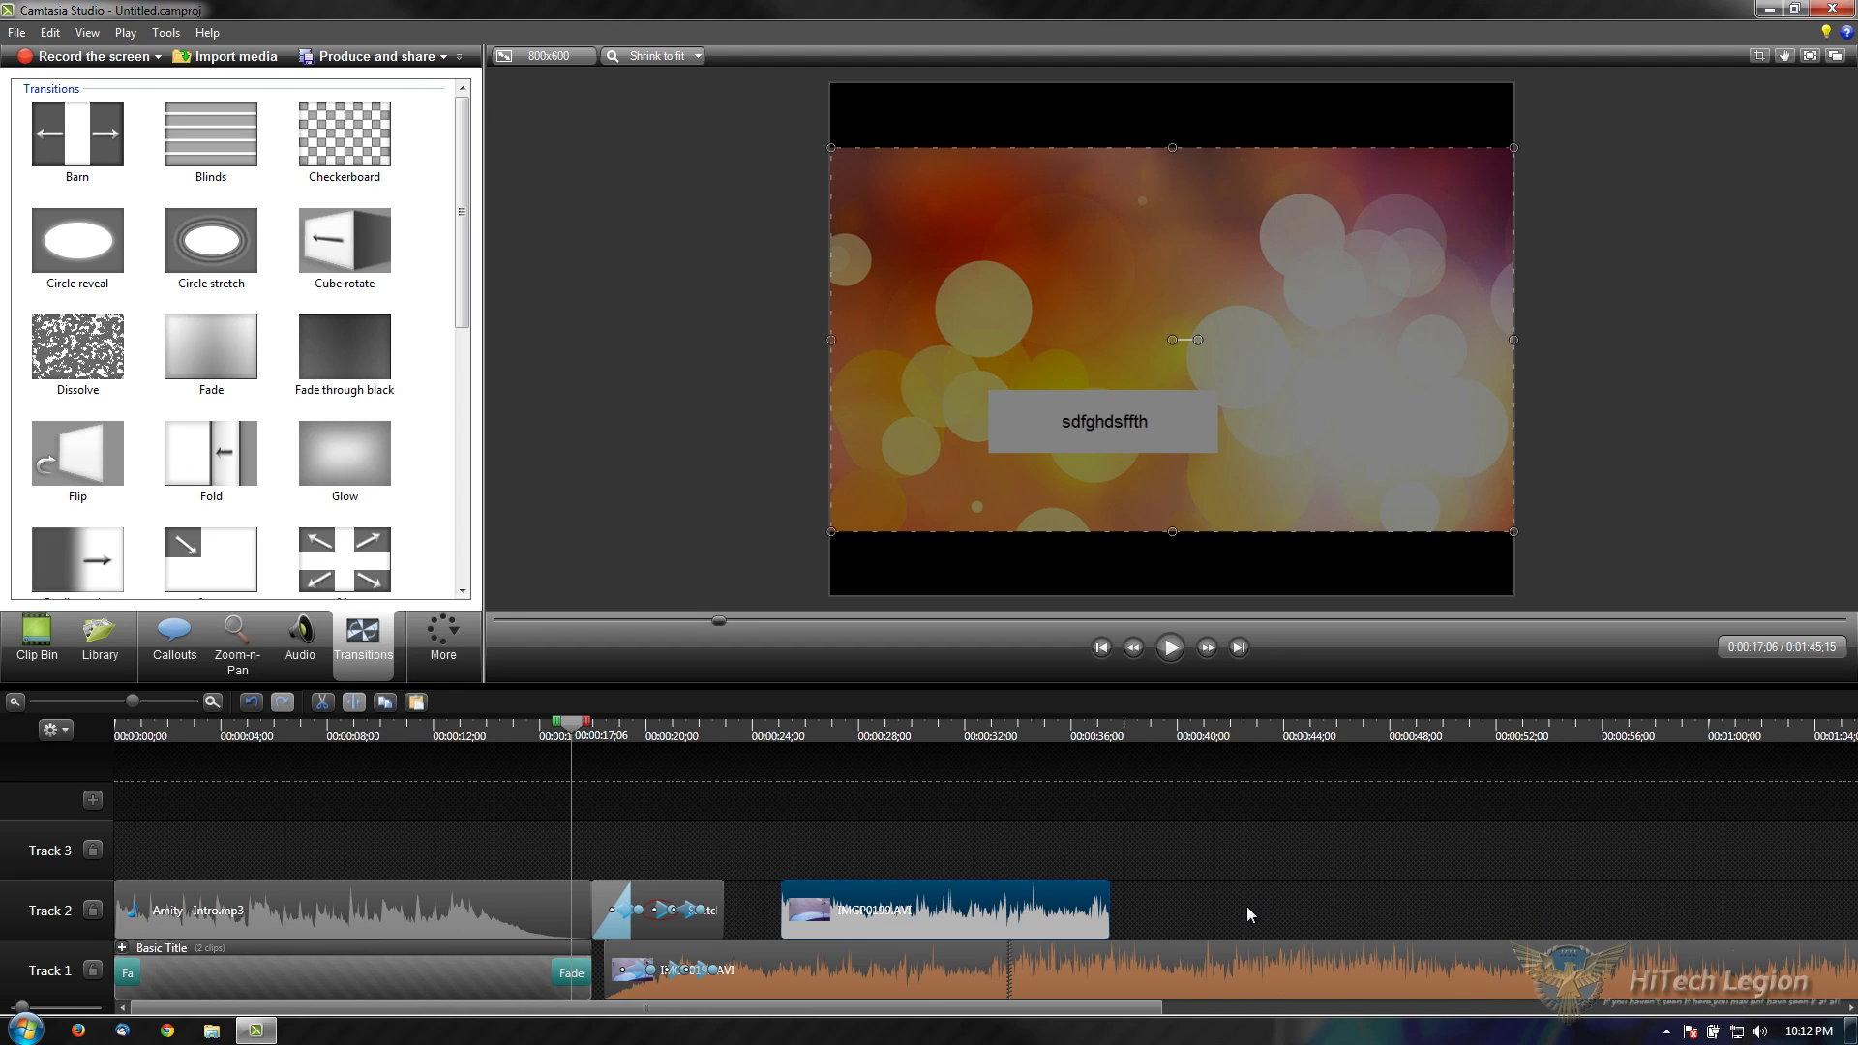
# Step: Paste another copy of IMGP0199.AVI and place it directly after the first copy on Track 2
pyautogui.moveTo(1014, 1006); pyautogui.dragTo(1168, 1006)
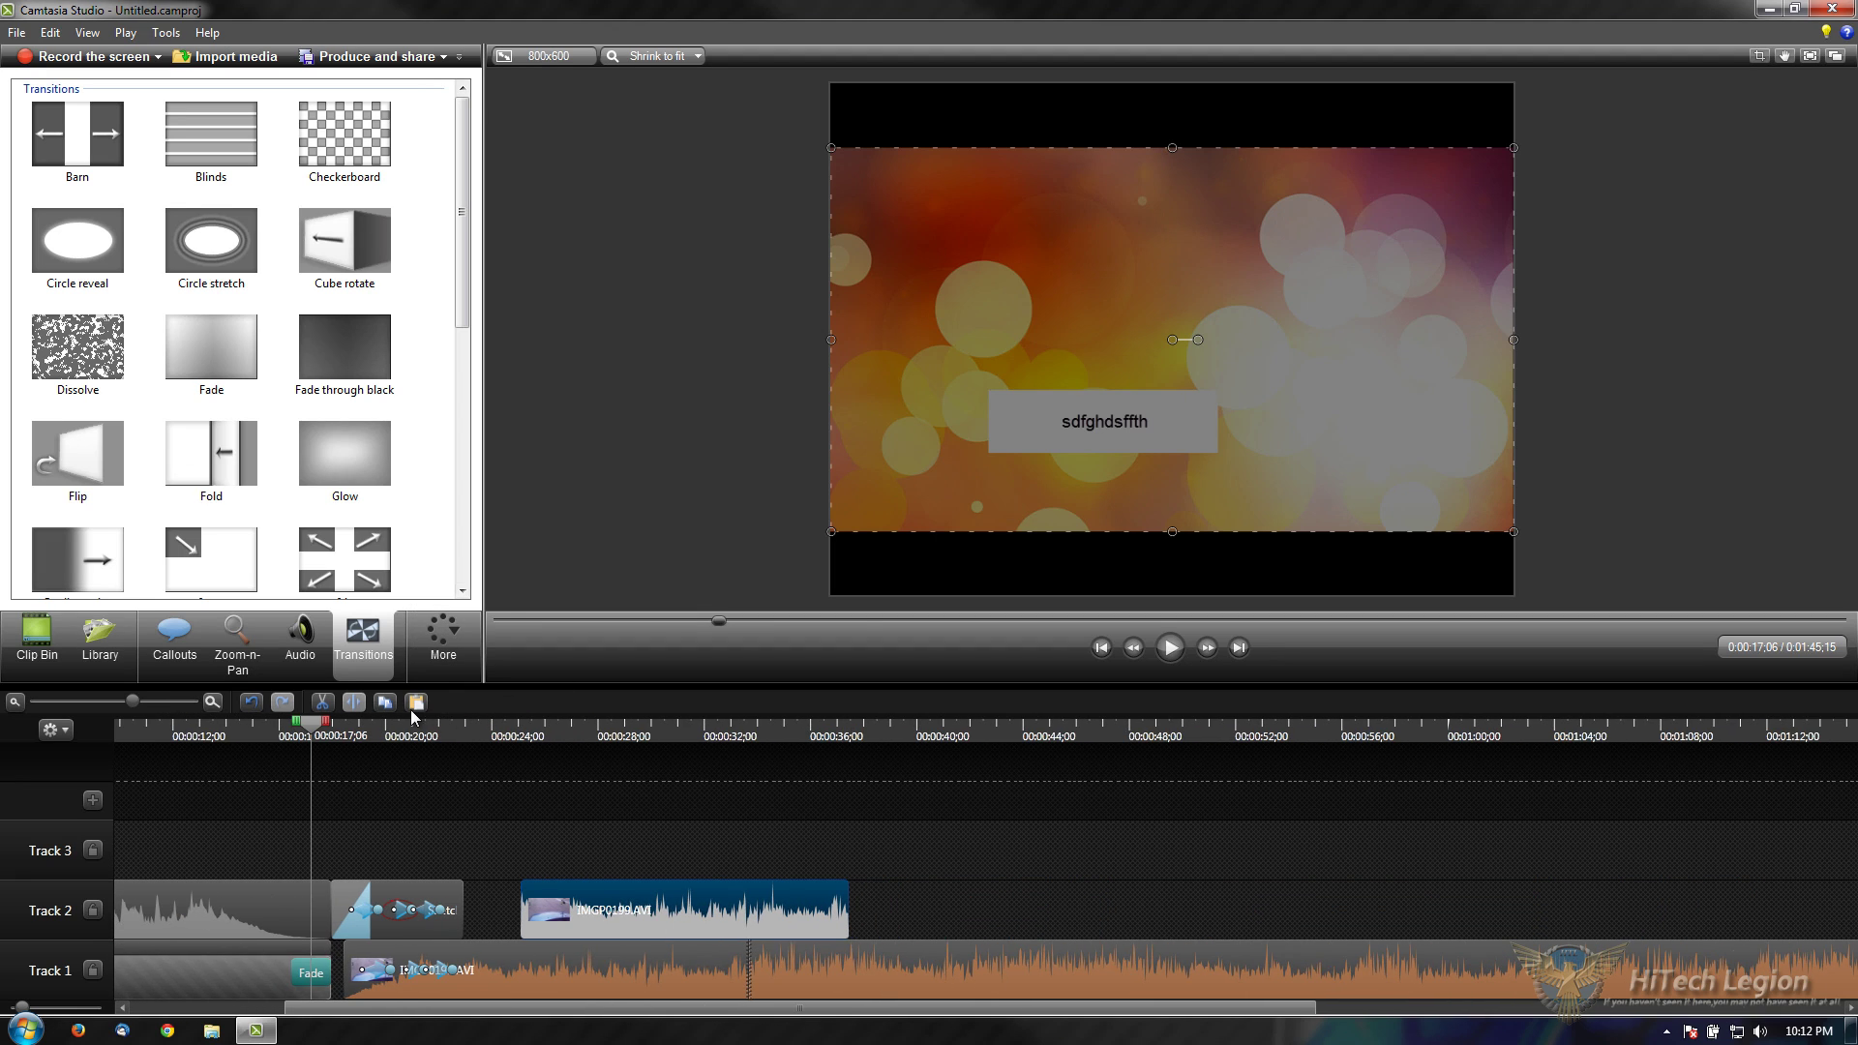
pyautogui.moveTo(542, 850); pyautogui.dragTo(1093, 939)
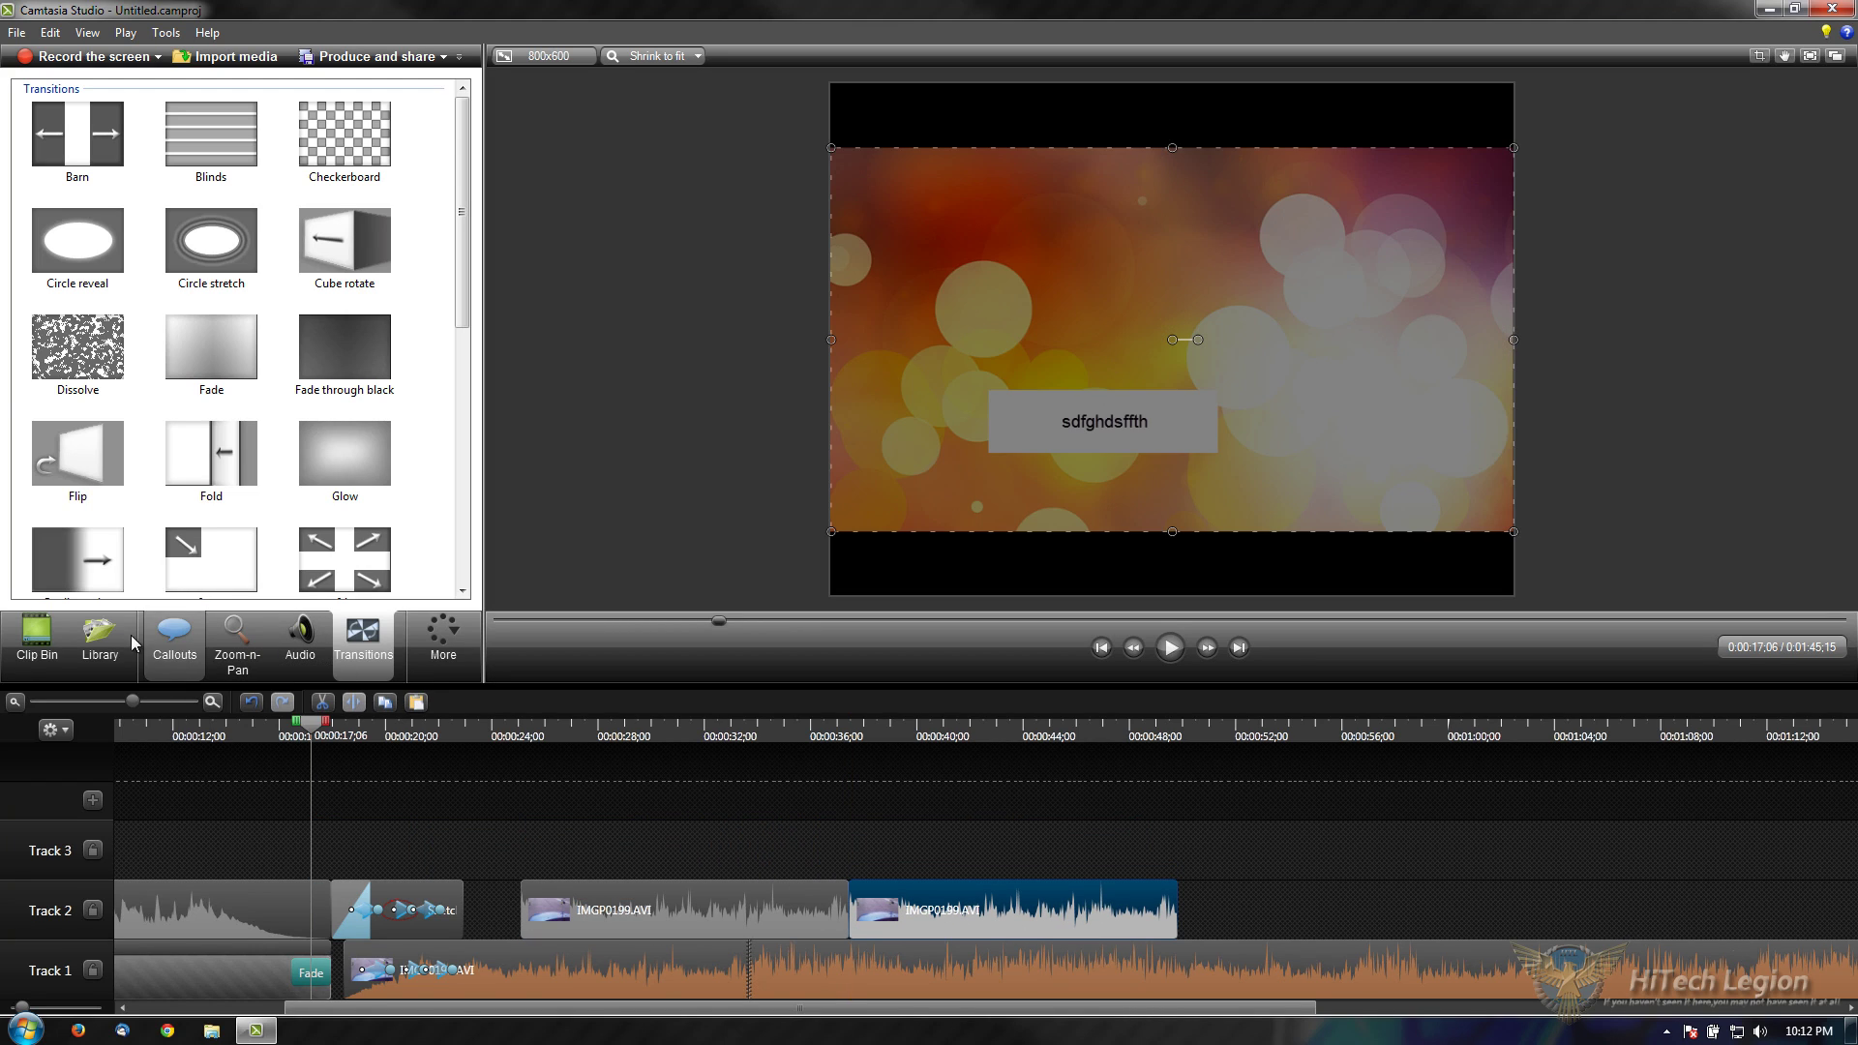
# Step: Delete the second IMGP0199.AVI copy on Track 2 and place IMGP0202.AVI from the clip bin directly after the remaining copy
pyautogui.click(41, 646)
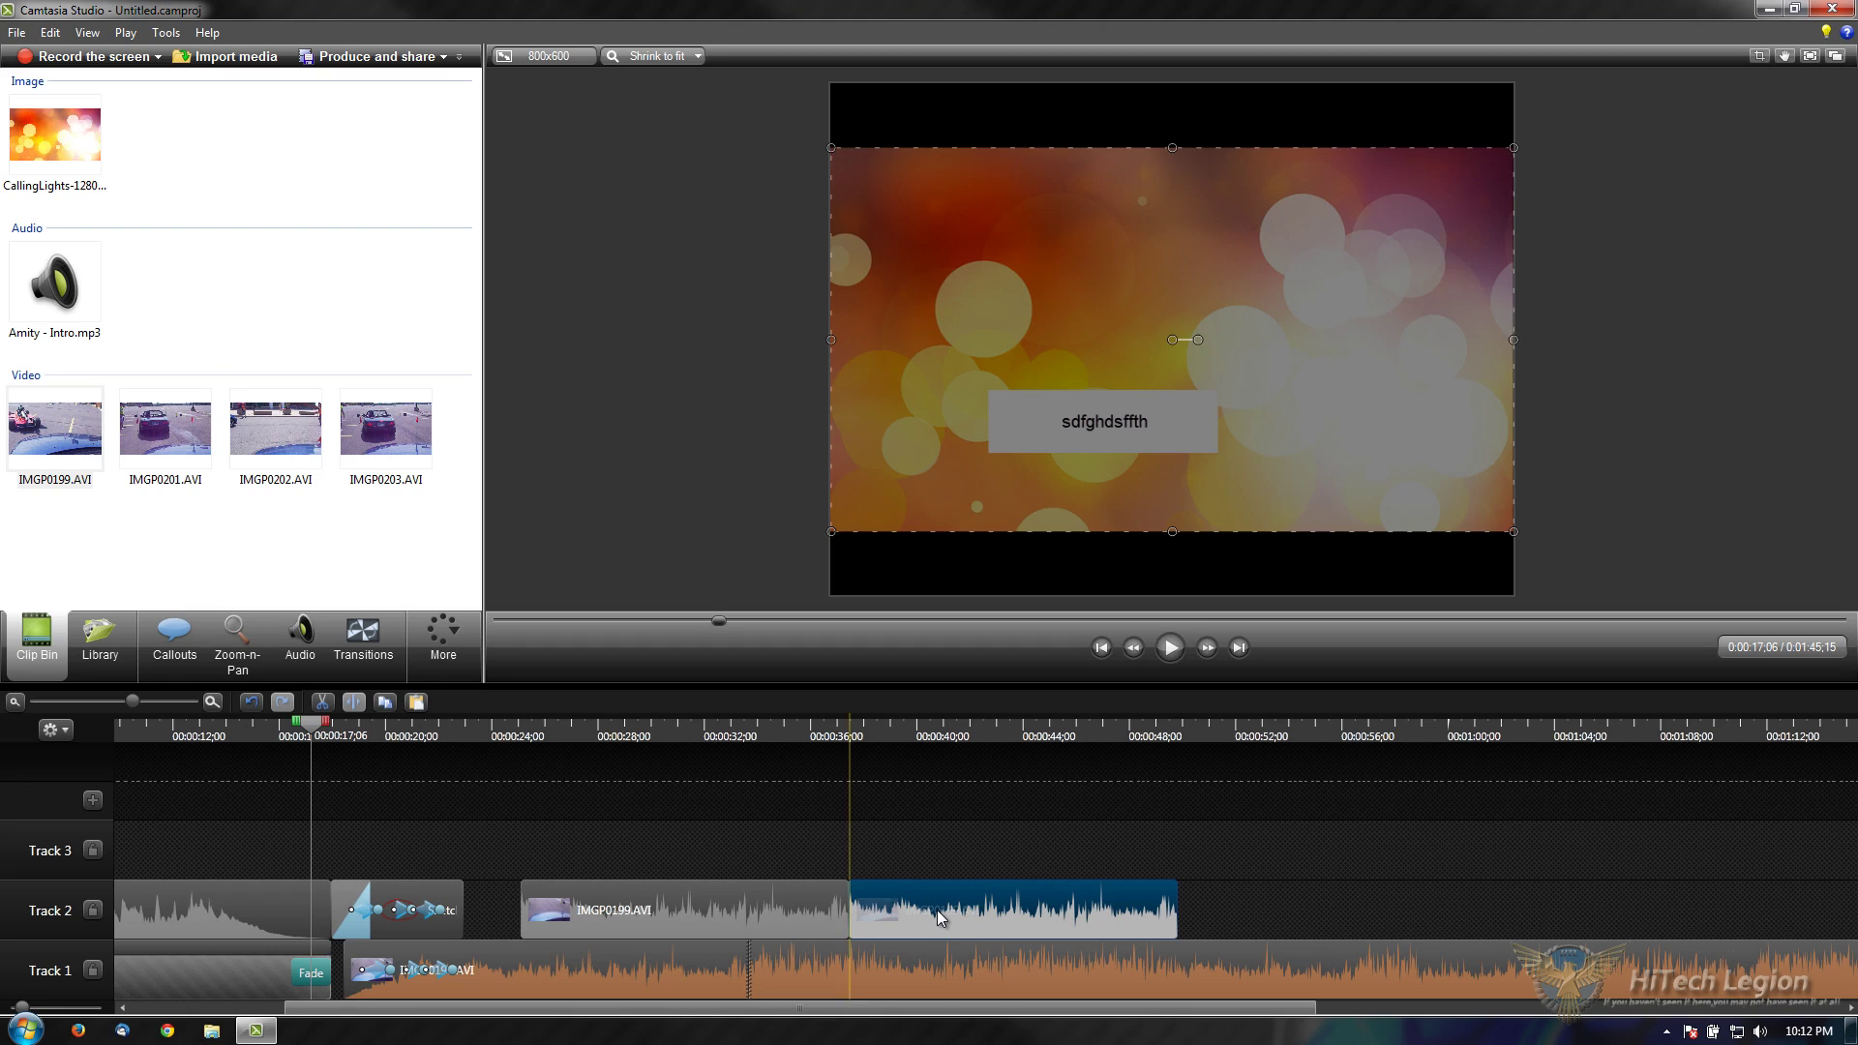
pyautogui.press('Delete')
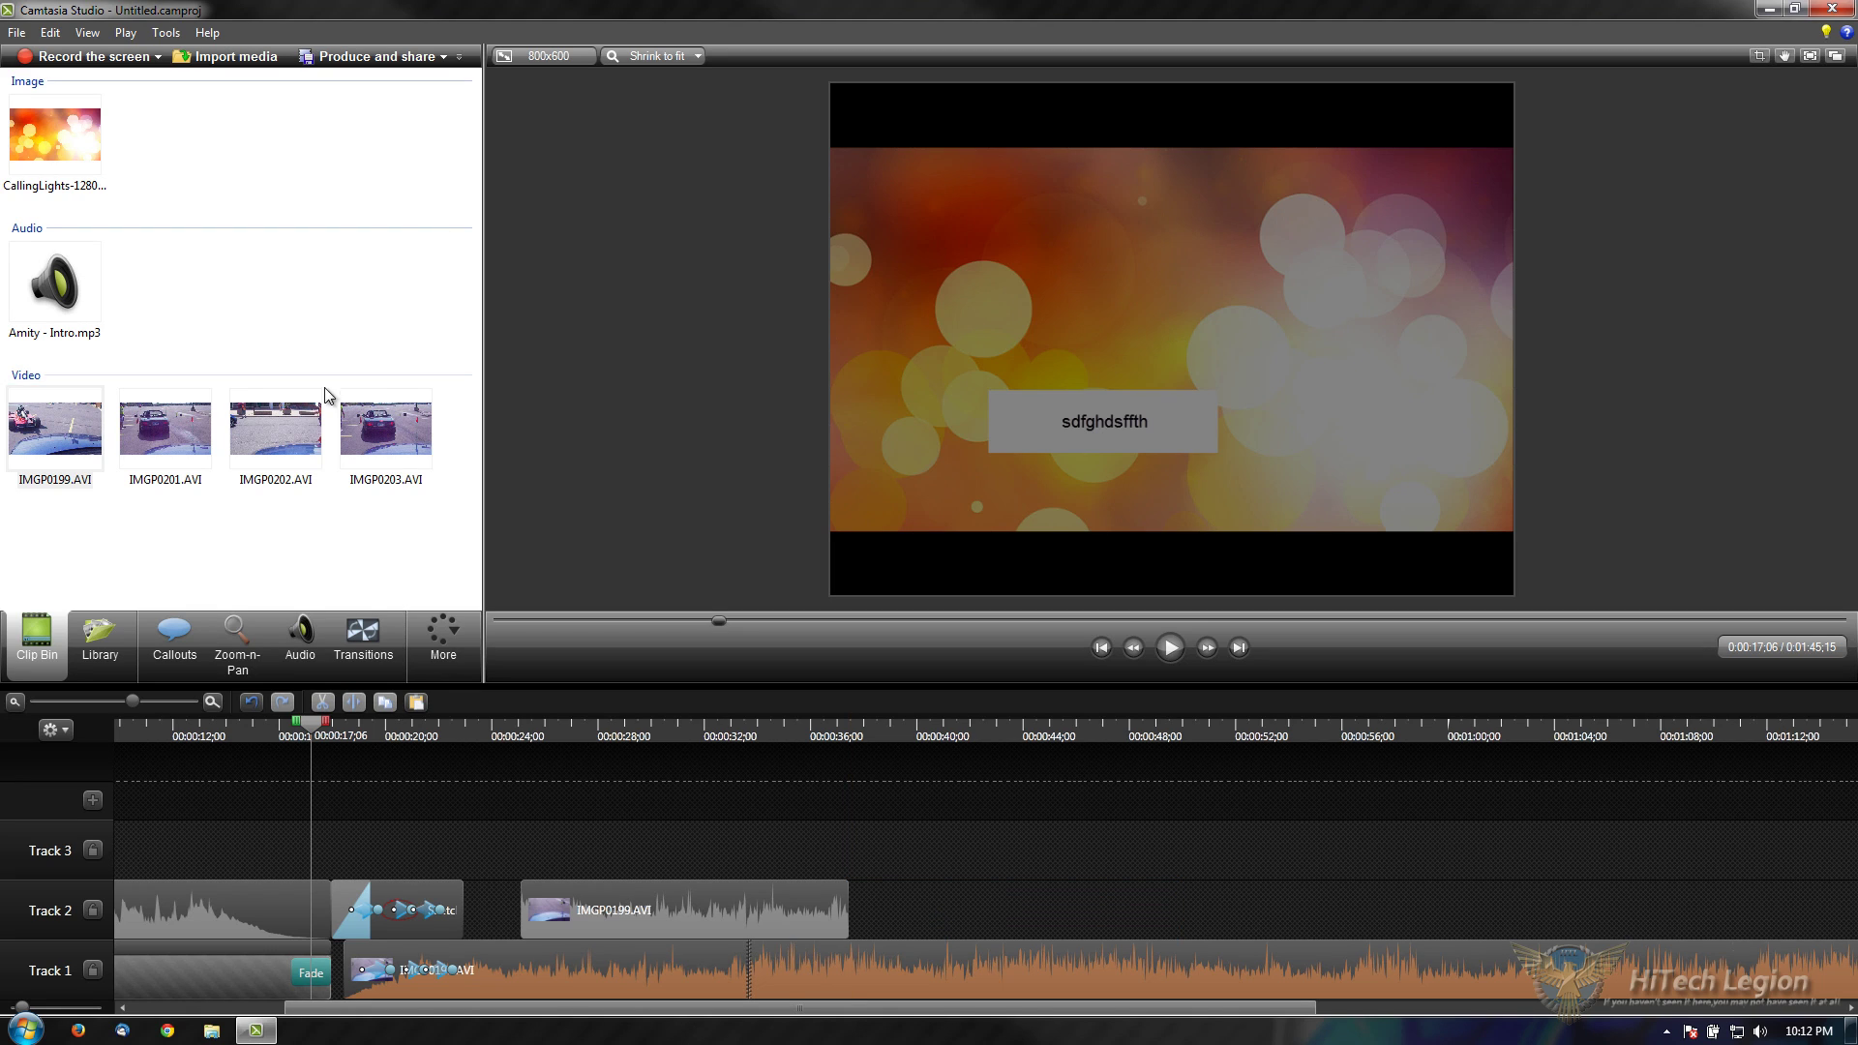
pyautogui.moveTo(269, 437); pyautogui.dragTo(444, 595)
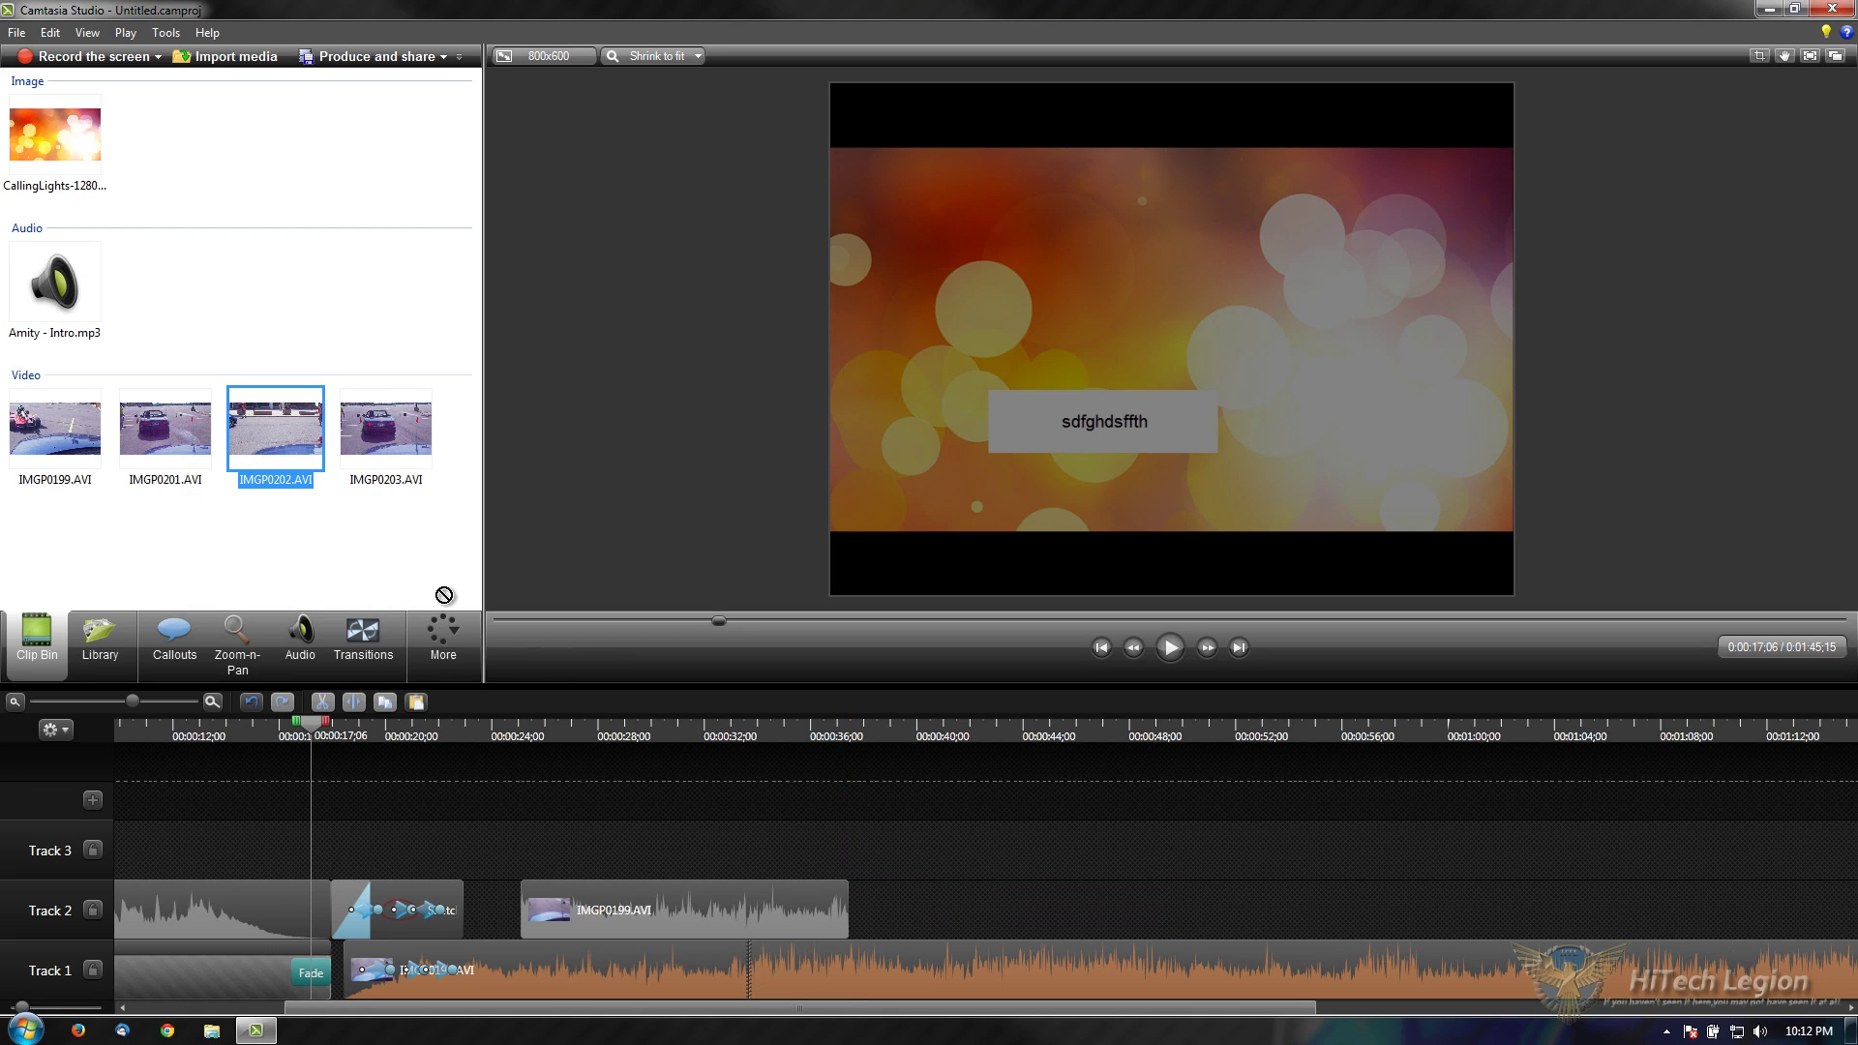
pyautogui.moveTo(911, 916); pyautogui.dragTo(912, 916)
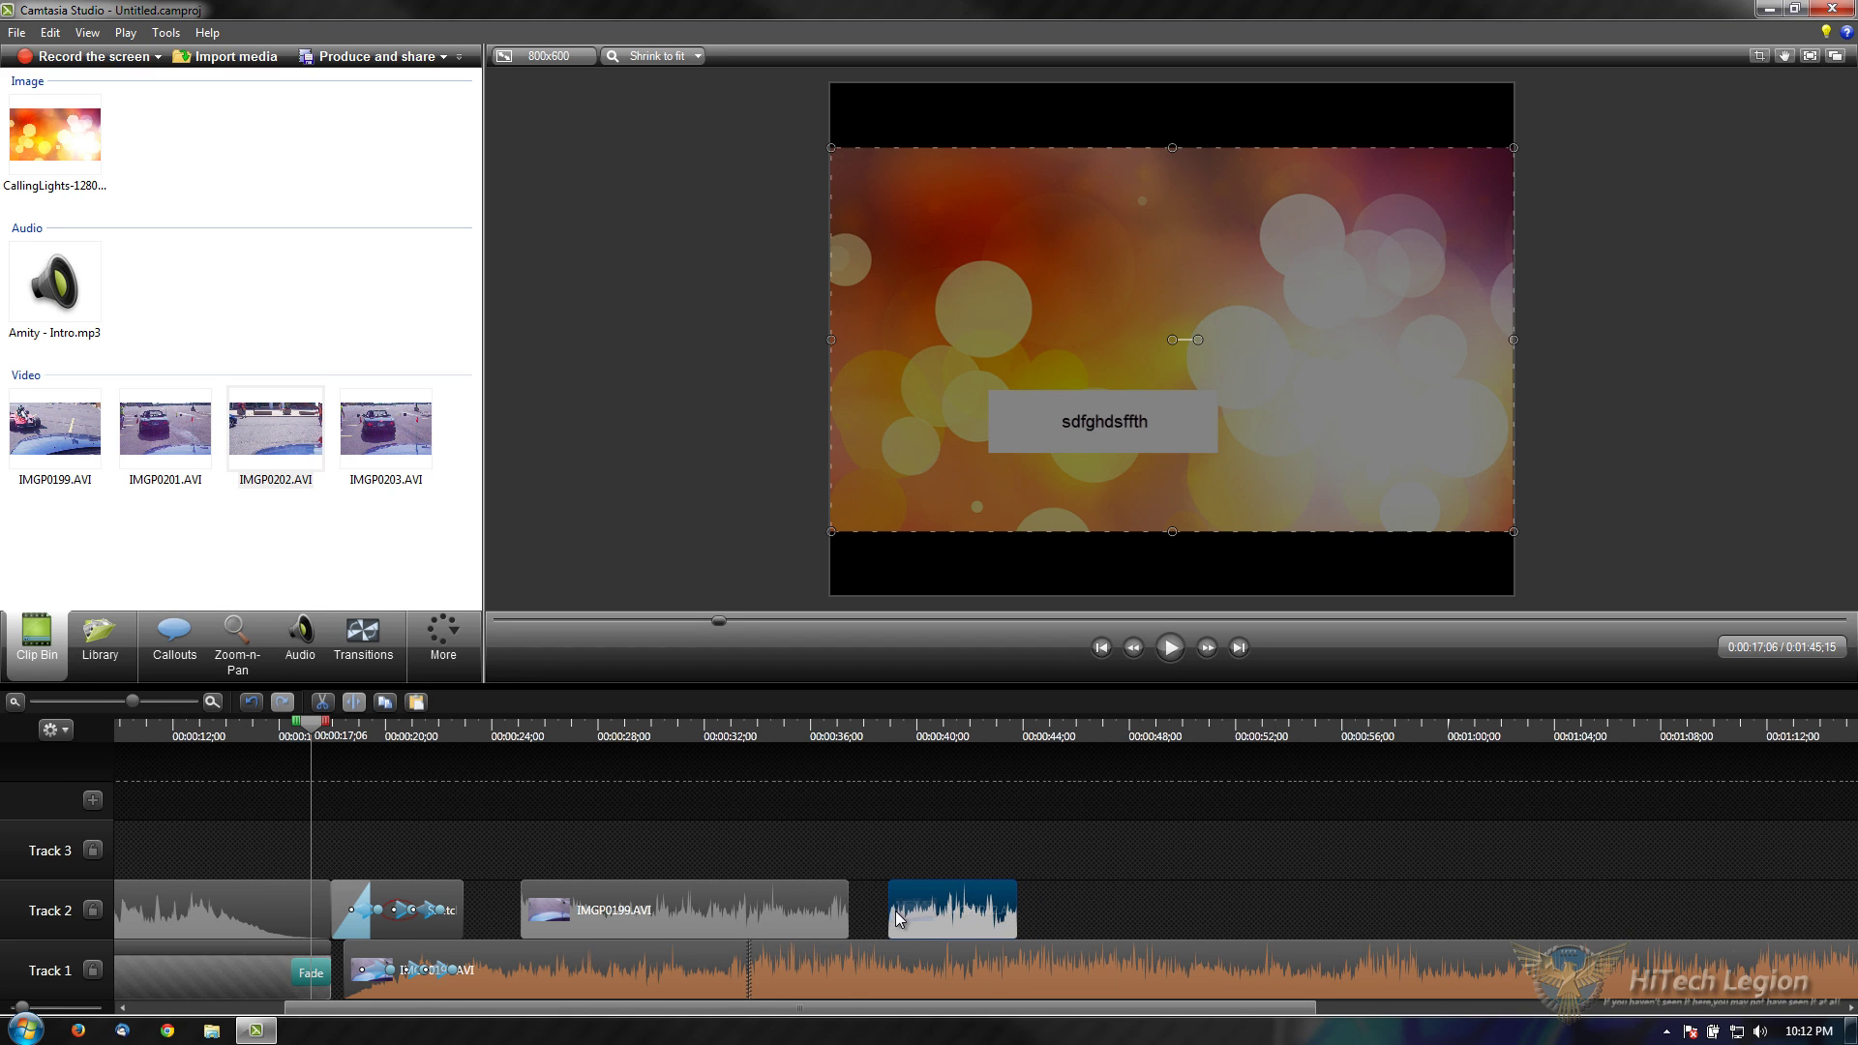
# Step: Add Gradient wipe transitions on Track 2 at the start of IMGP0199.AVI, at its join with IMGP0202.AVI, and at the end of IMGP0202.AVI
pyautogui.click(353, 653)
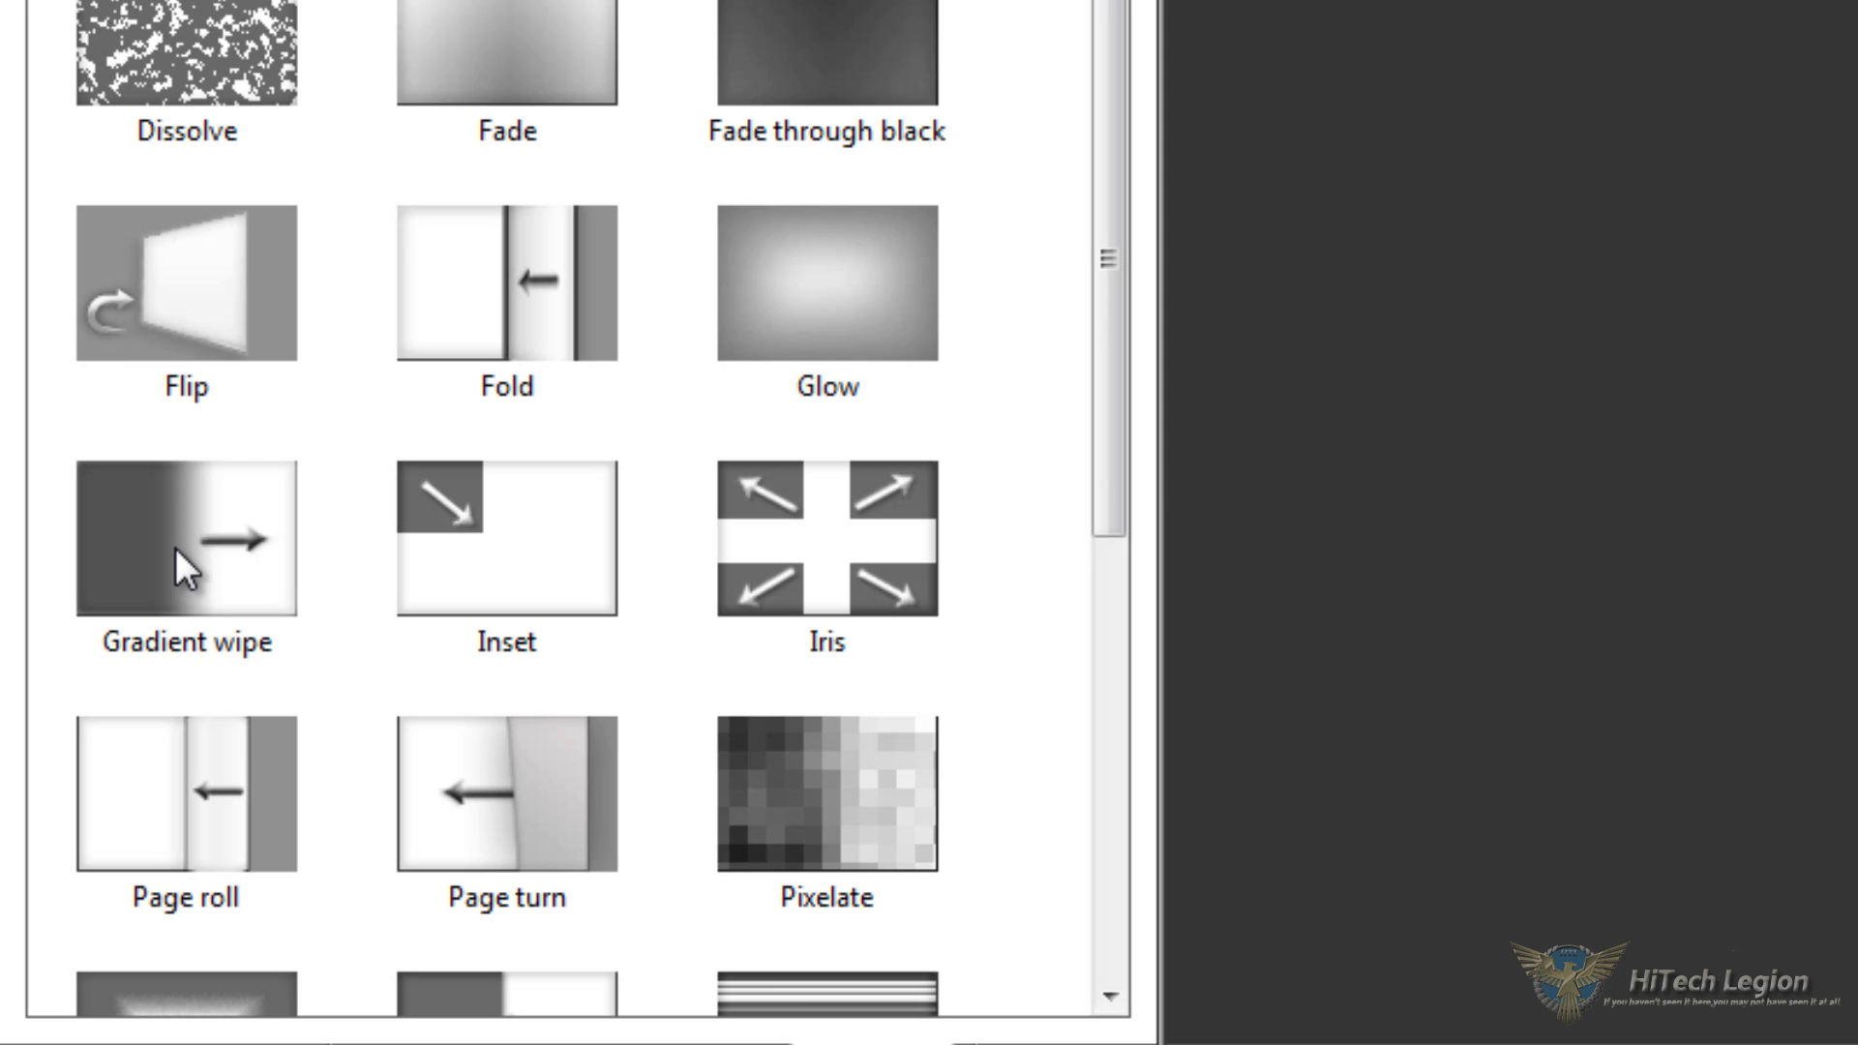
pyautogui.moveTo(176, 548); pyautogui.dragTo(1201, 835)
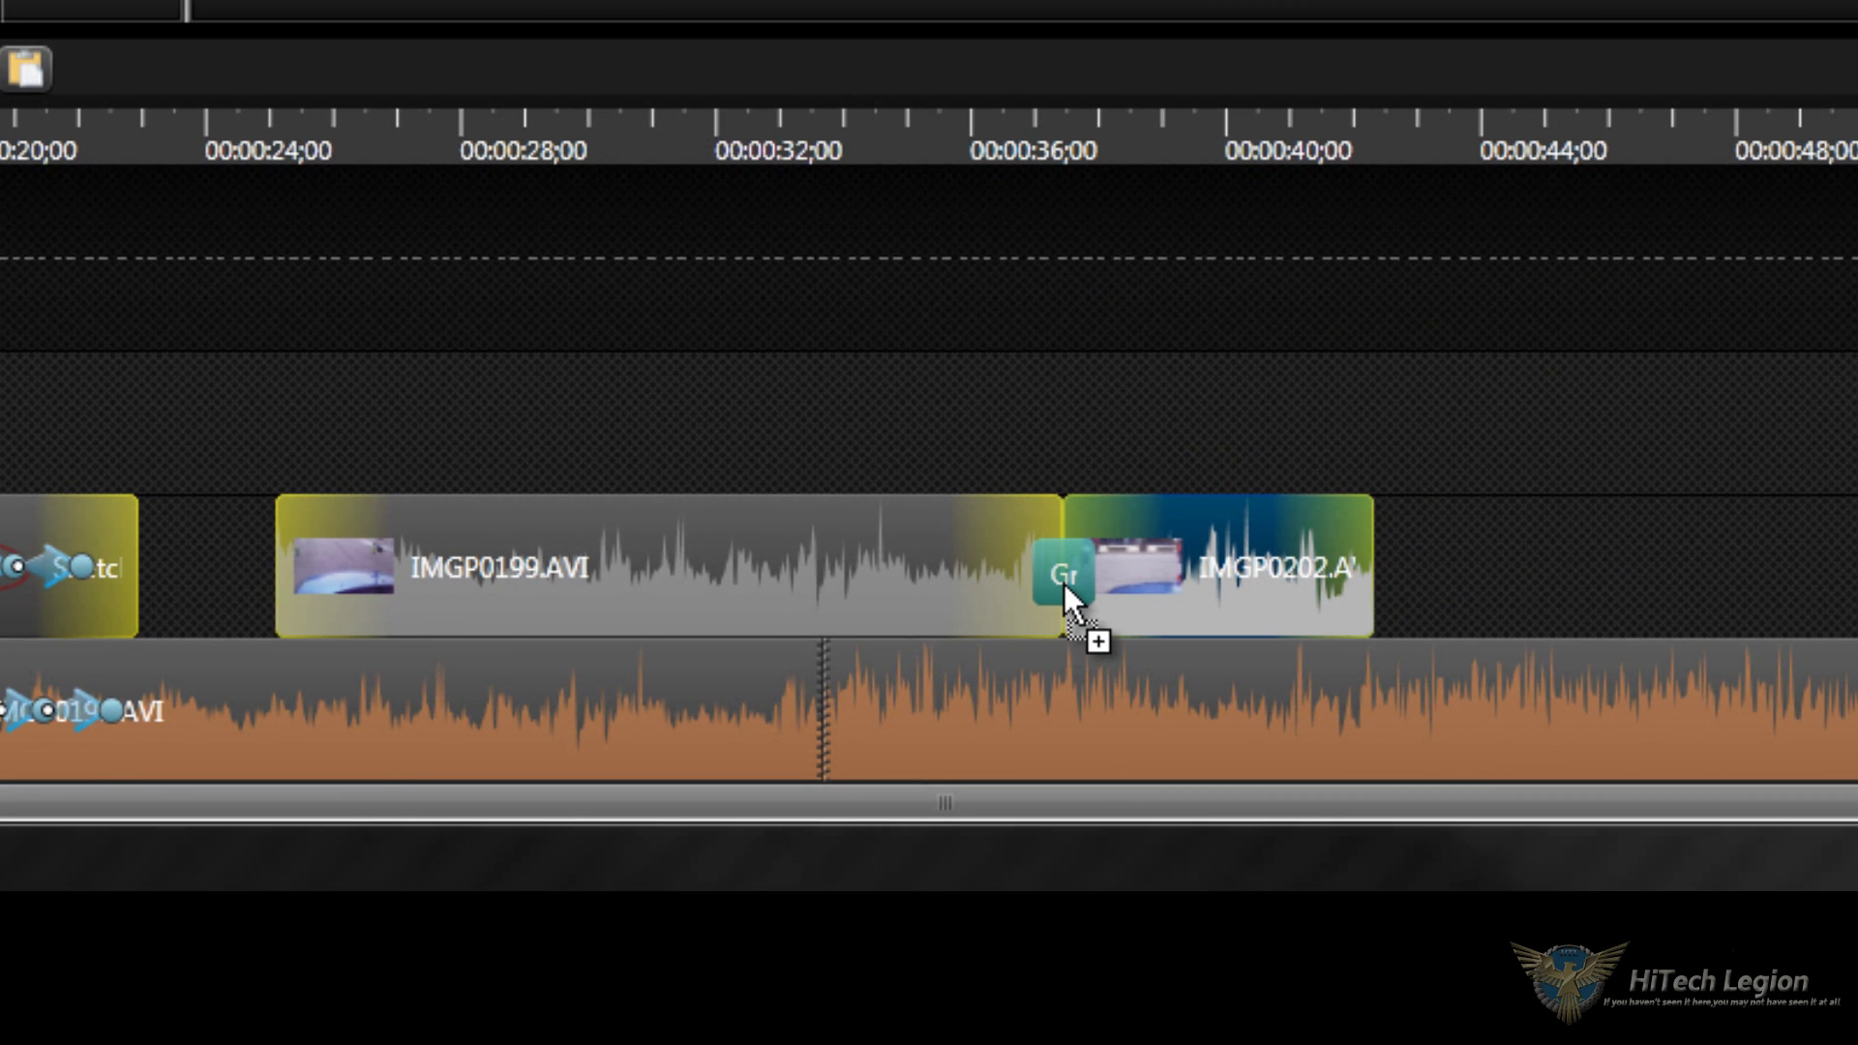
pyautogui.moveTo(1064, 583); pyautogui.dragTo(1169, 574)
pyautogui.moveTo(724, 572)
pyautogui.mouseDown()
pyautogui.moveTo(242, 569)
pyautogui.moveTo(291, 572)
pyautogui.mouseUp()
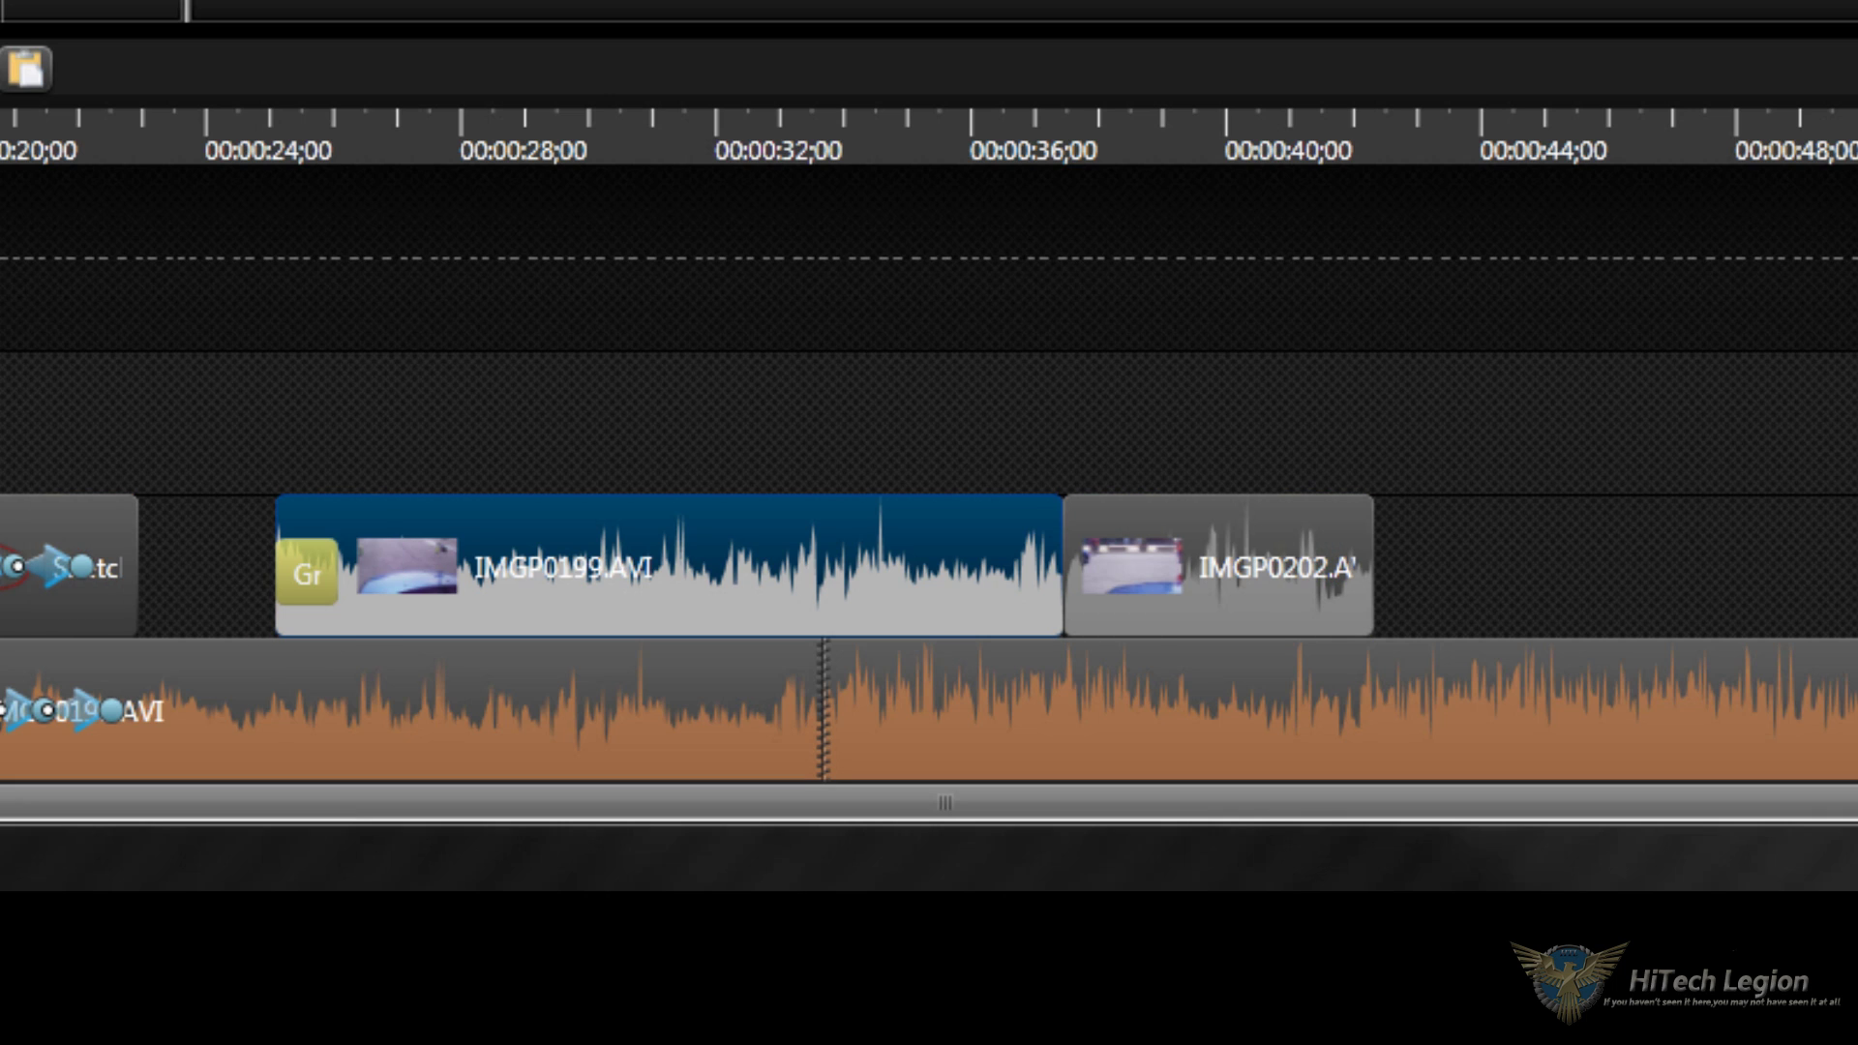
pyautogui.moveTo(1086, 609); pyautogui.dragTo(1045, 579)
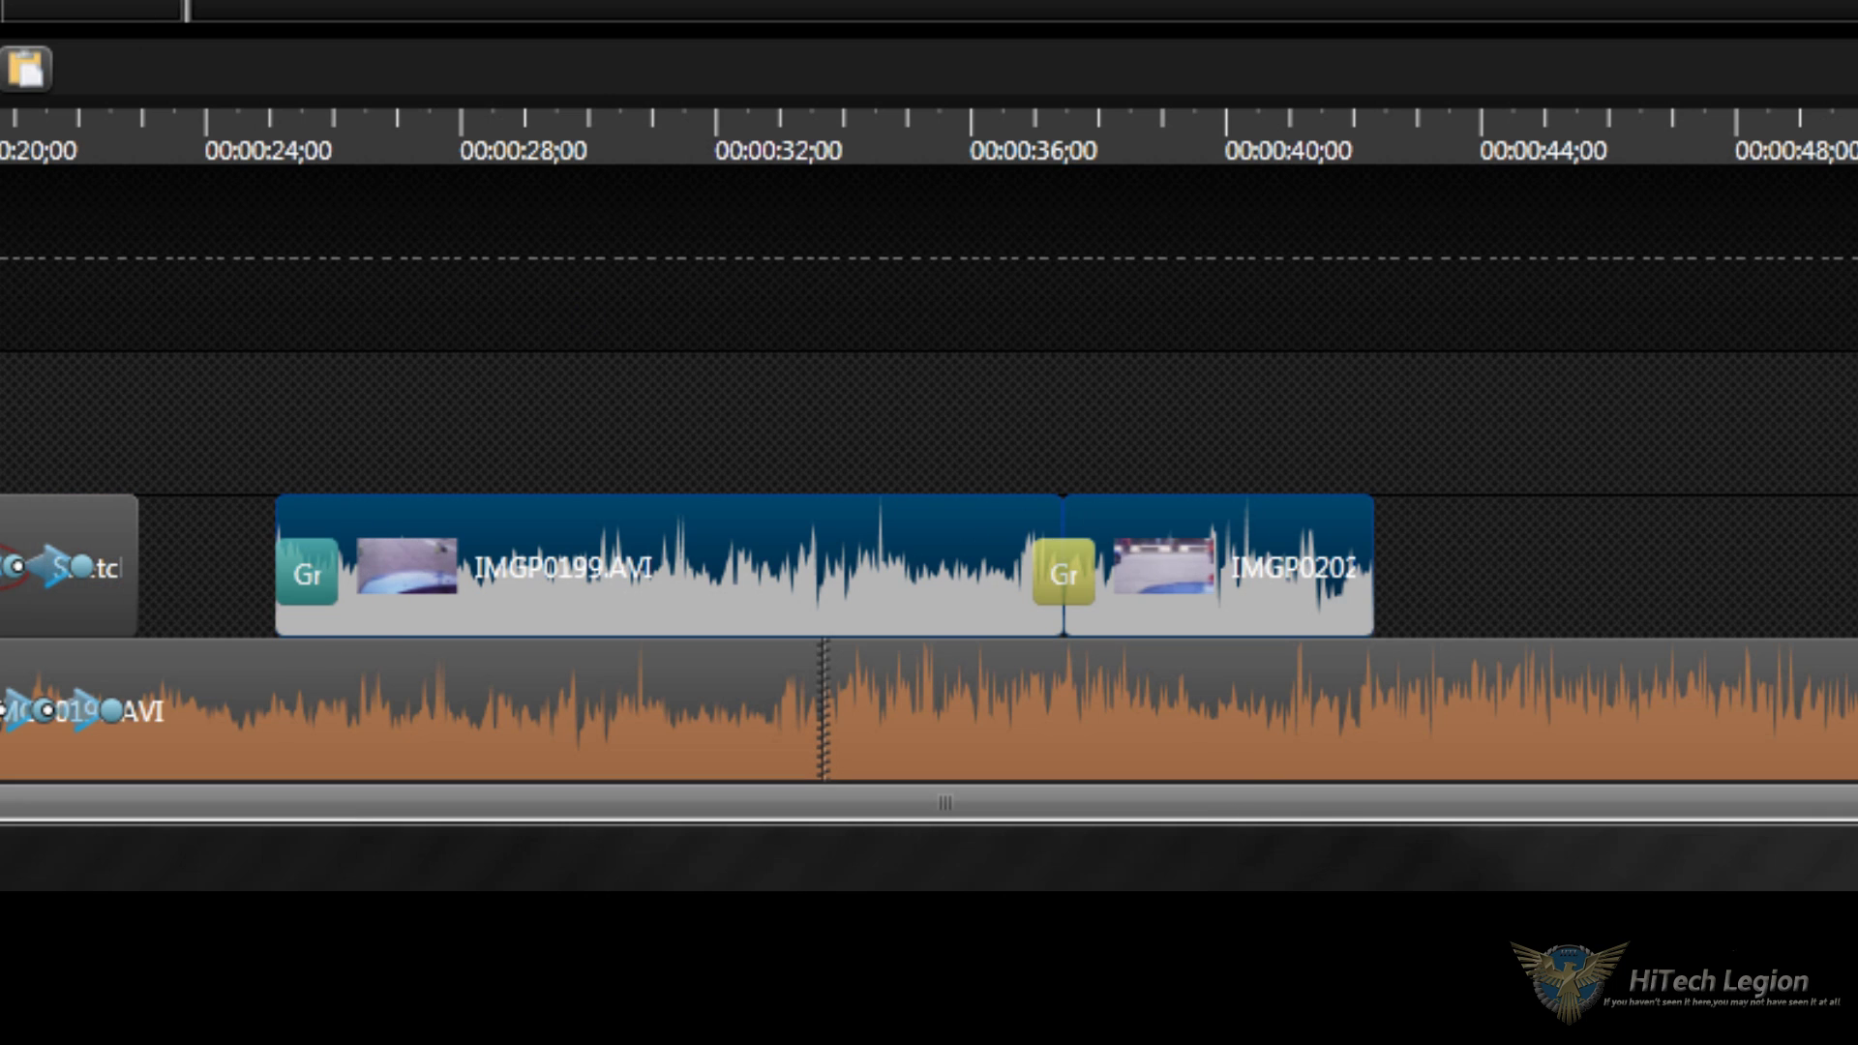
pyautogui.moveTo(1258, 5)
pyautogui.mouseDown()
pyautogui.moveTo(1248, 359)
pyautogui.moveTo(1375, 541)
pyautogui.moveTo(1370, 577)
pyautogui.mouseUp()
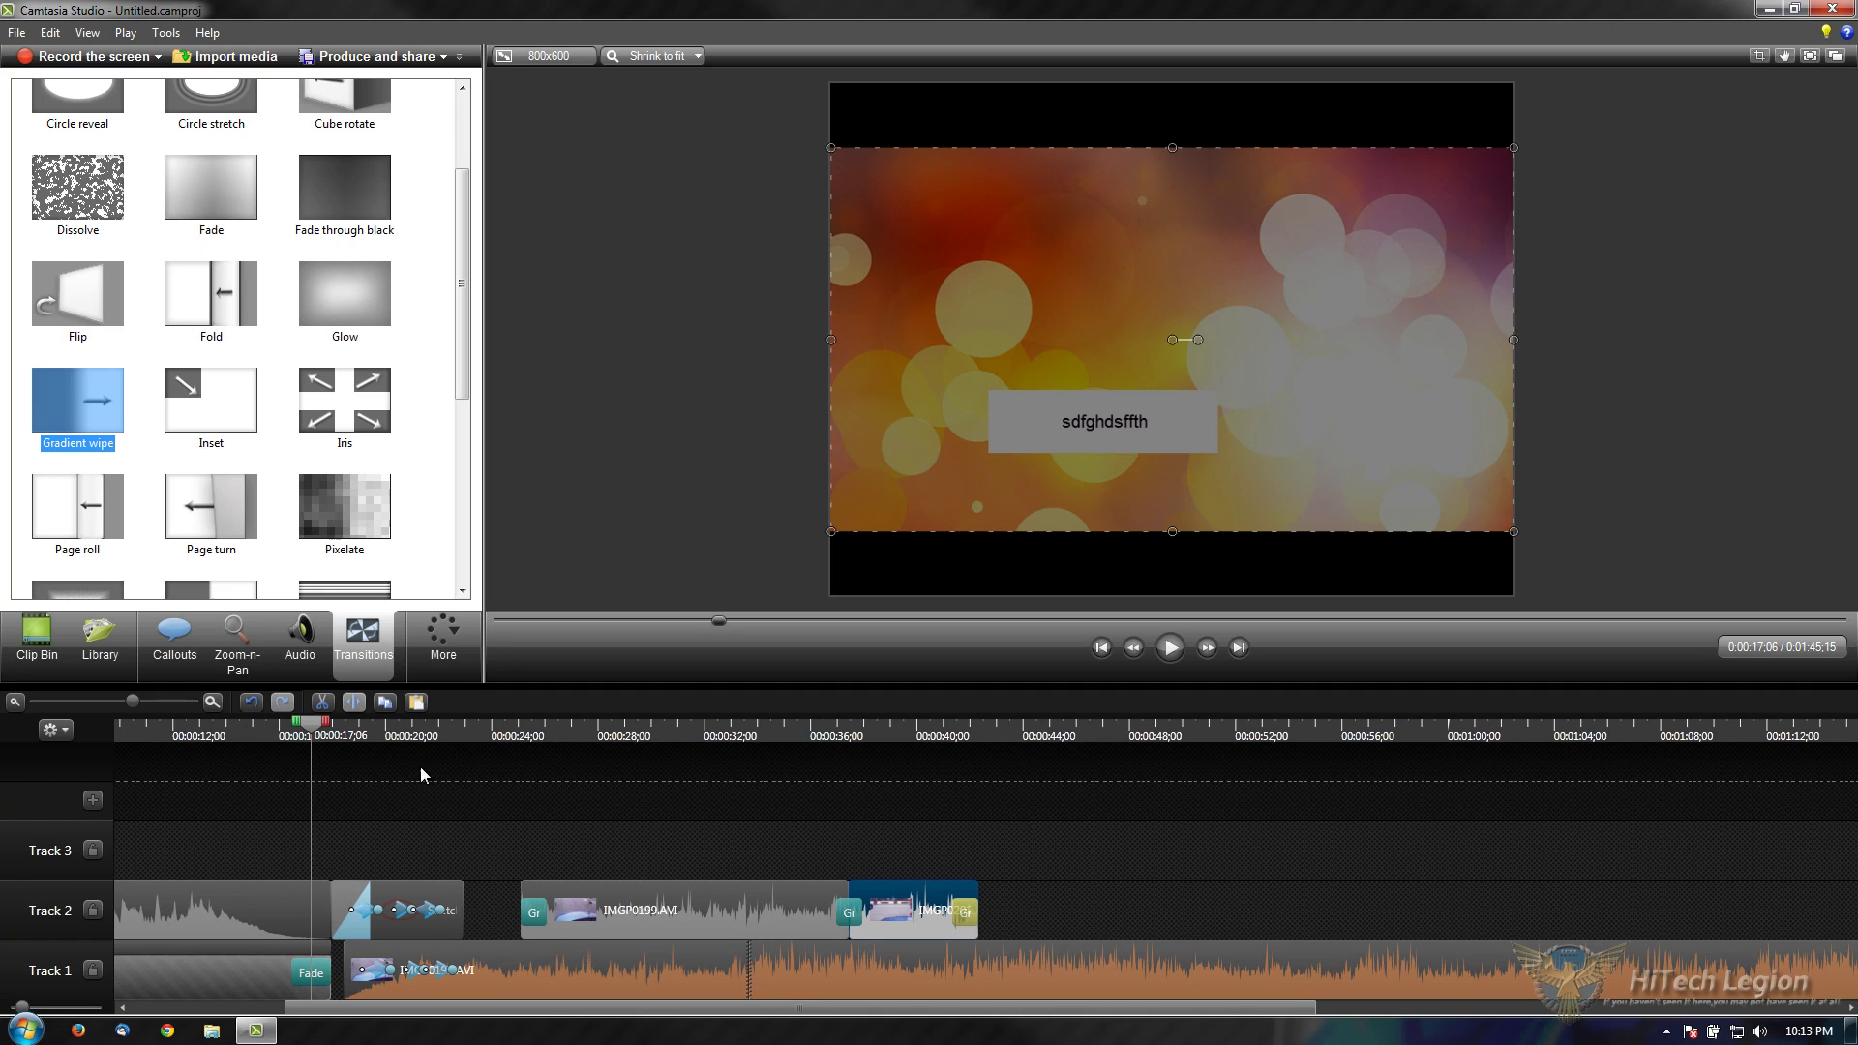
# Step: Play the timeline from 0:00:19;13 to preview the Gradient wipe transitions, and browse the full list of available transitions
pyautogui.click(370, 725)
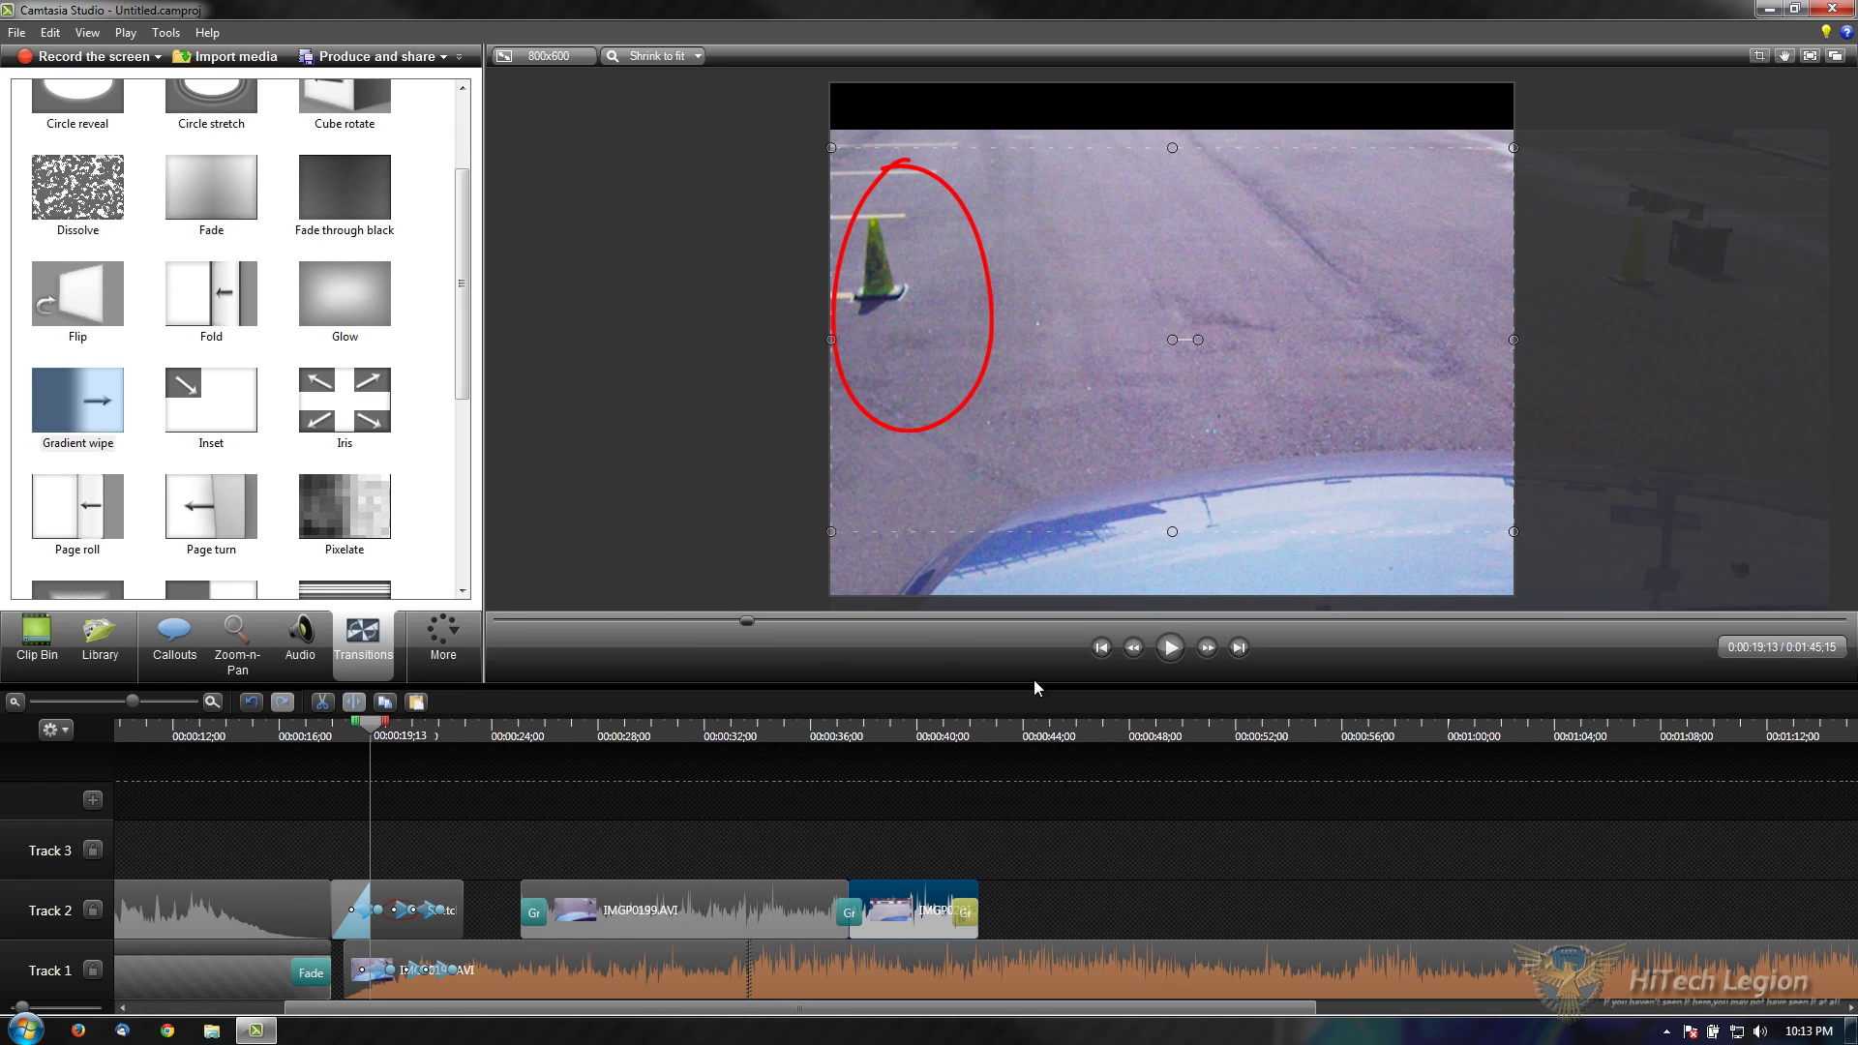
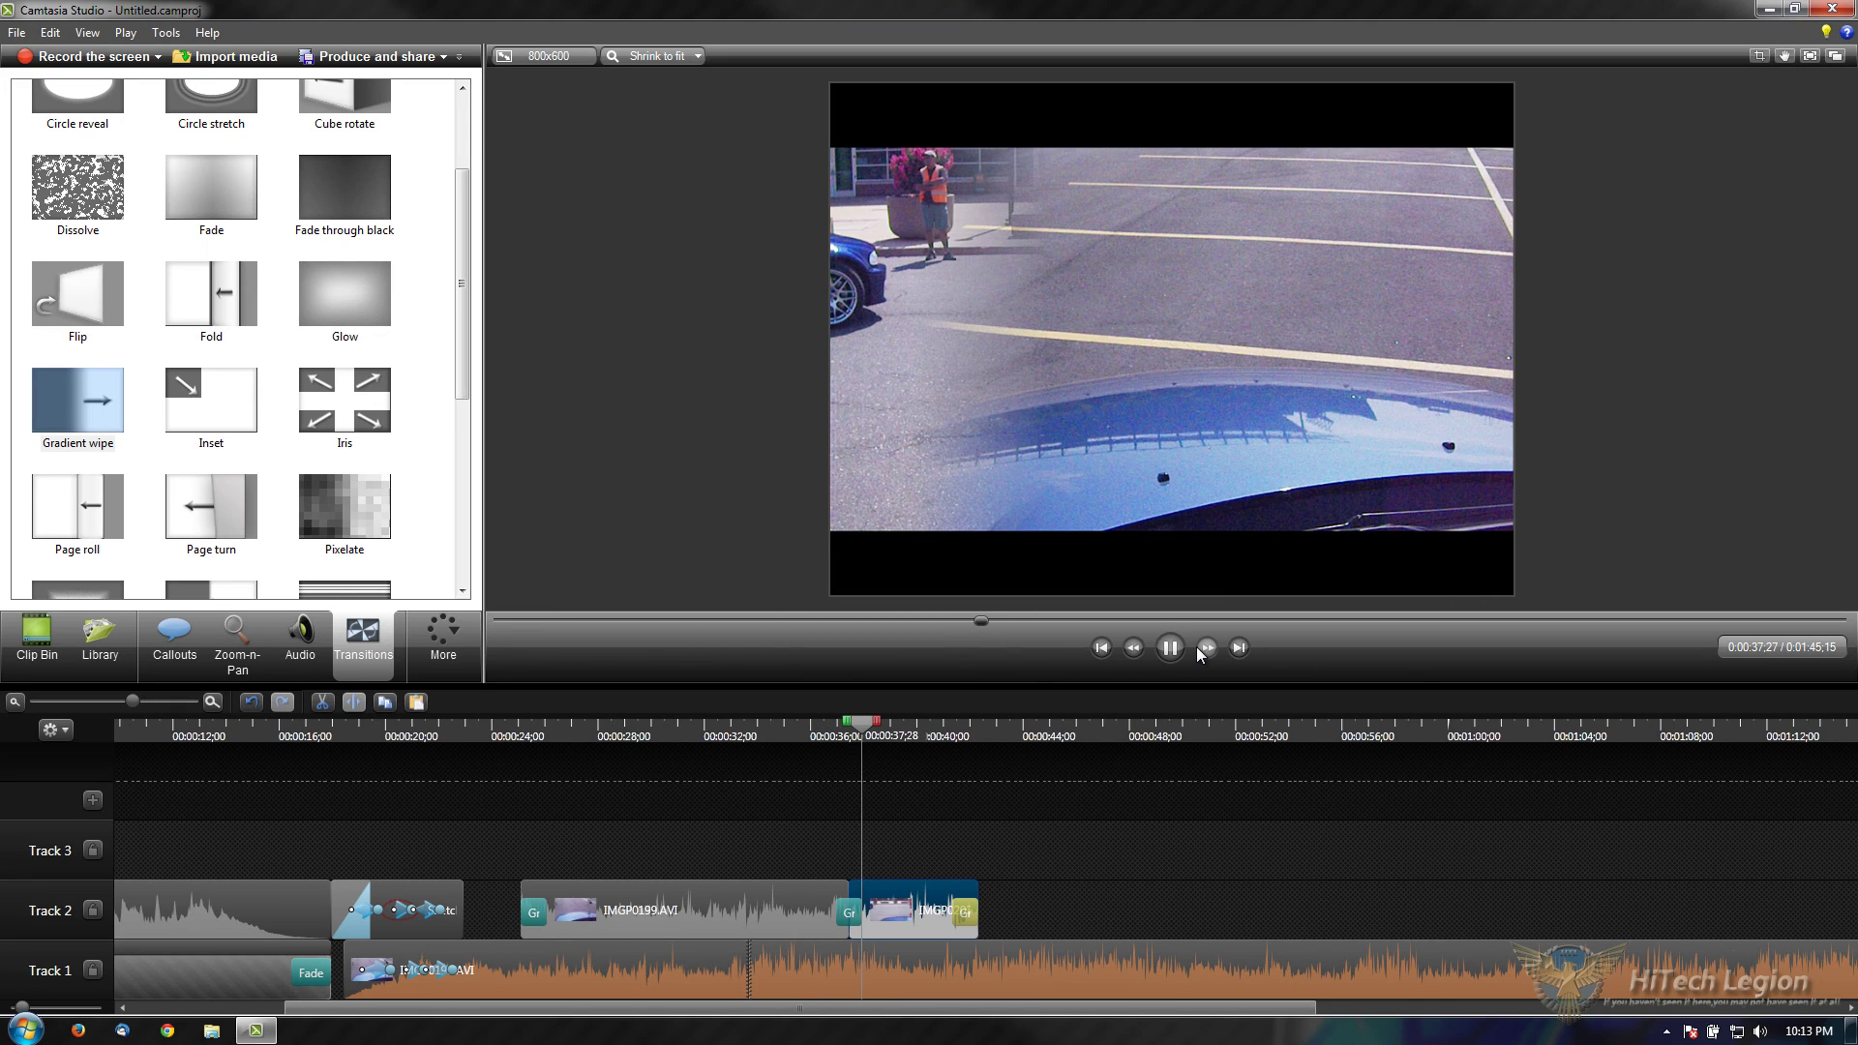
pyautogui.click(1173, 647)
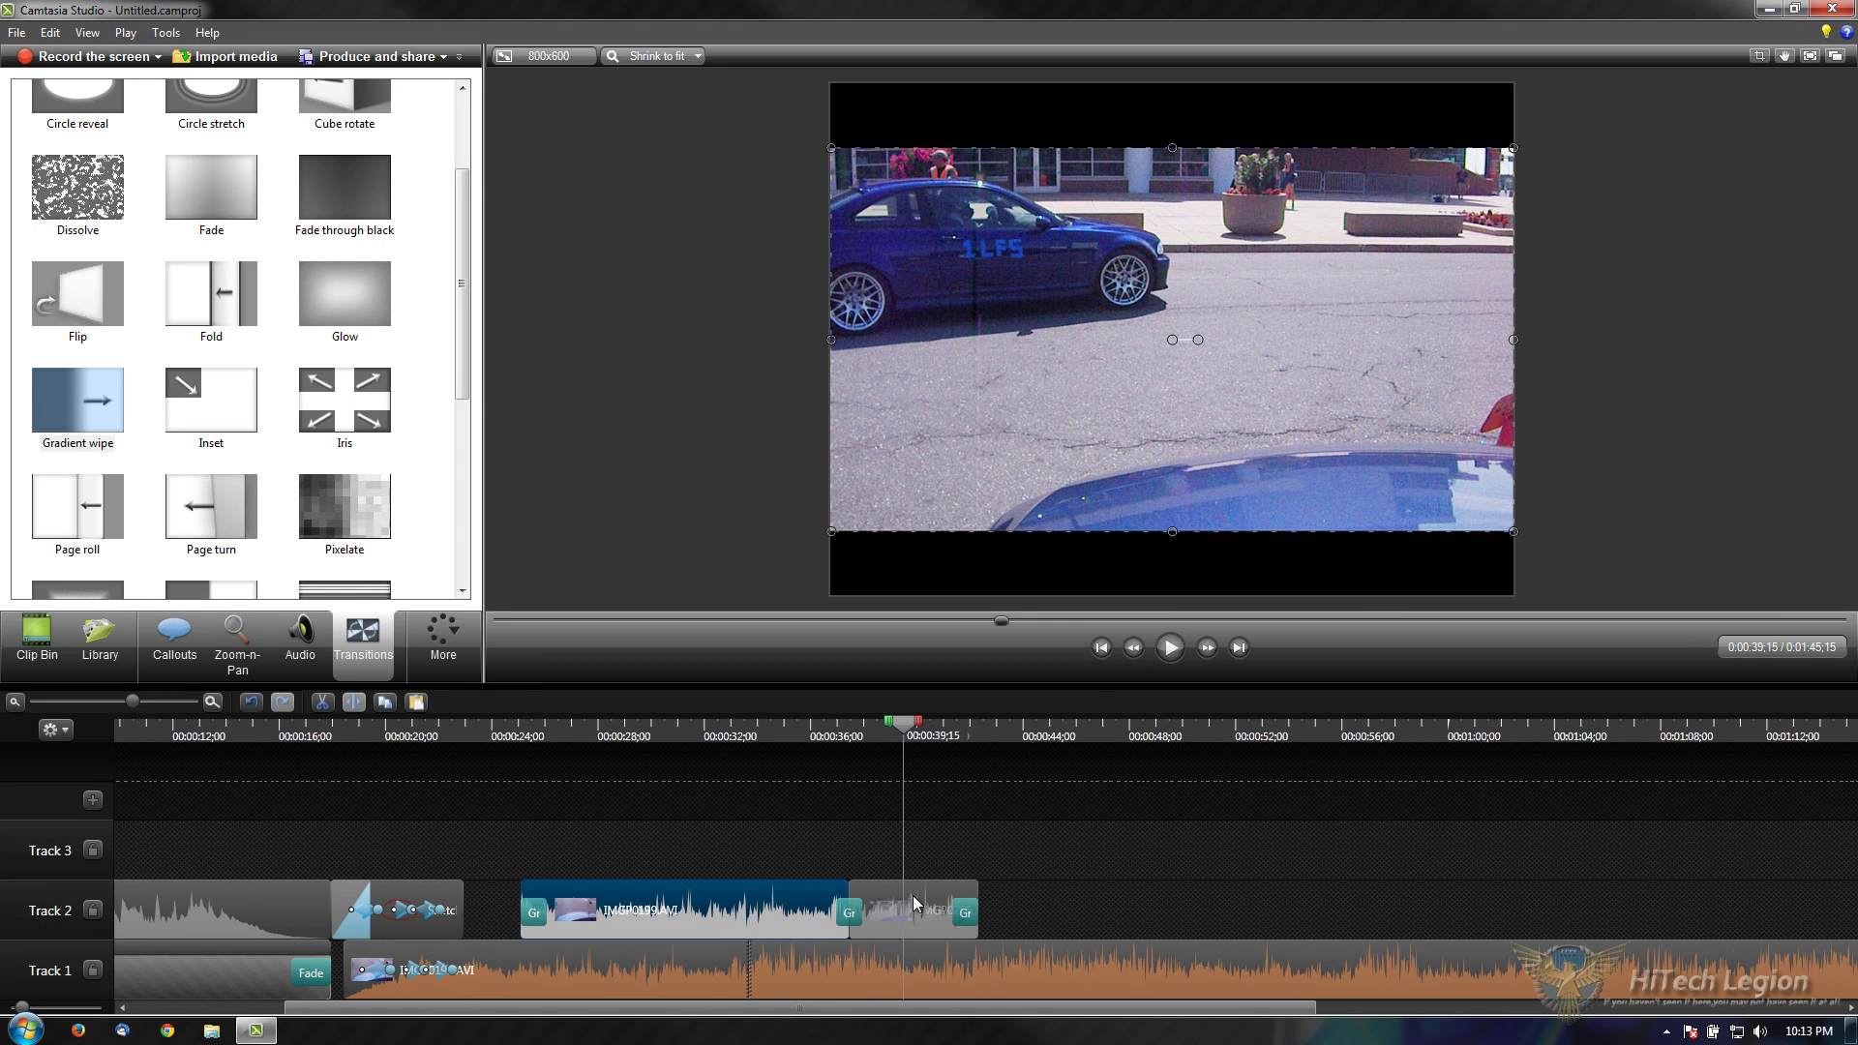
pyautogui.click(1171, 647)
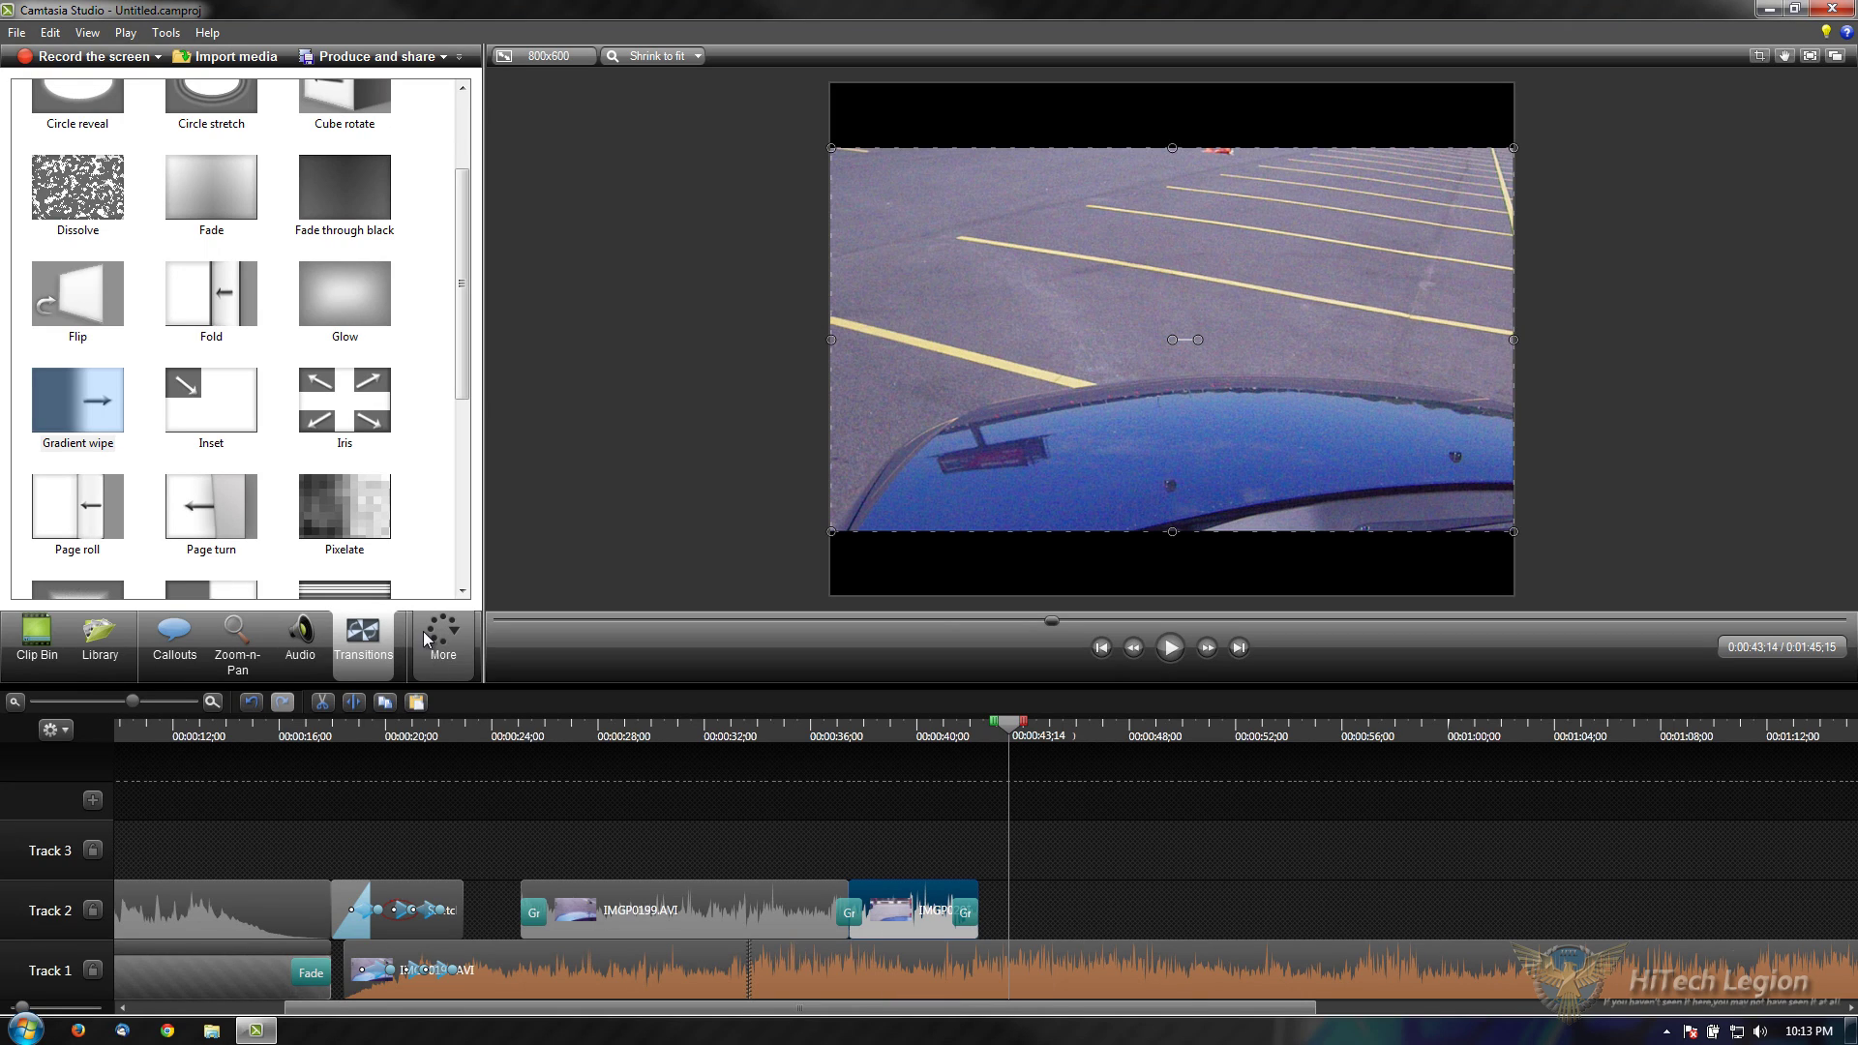
pyautogui.scroll(-4, 432, 457)
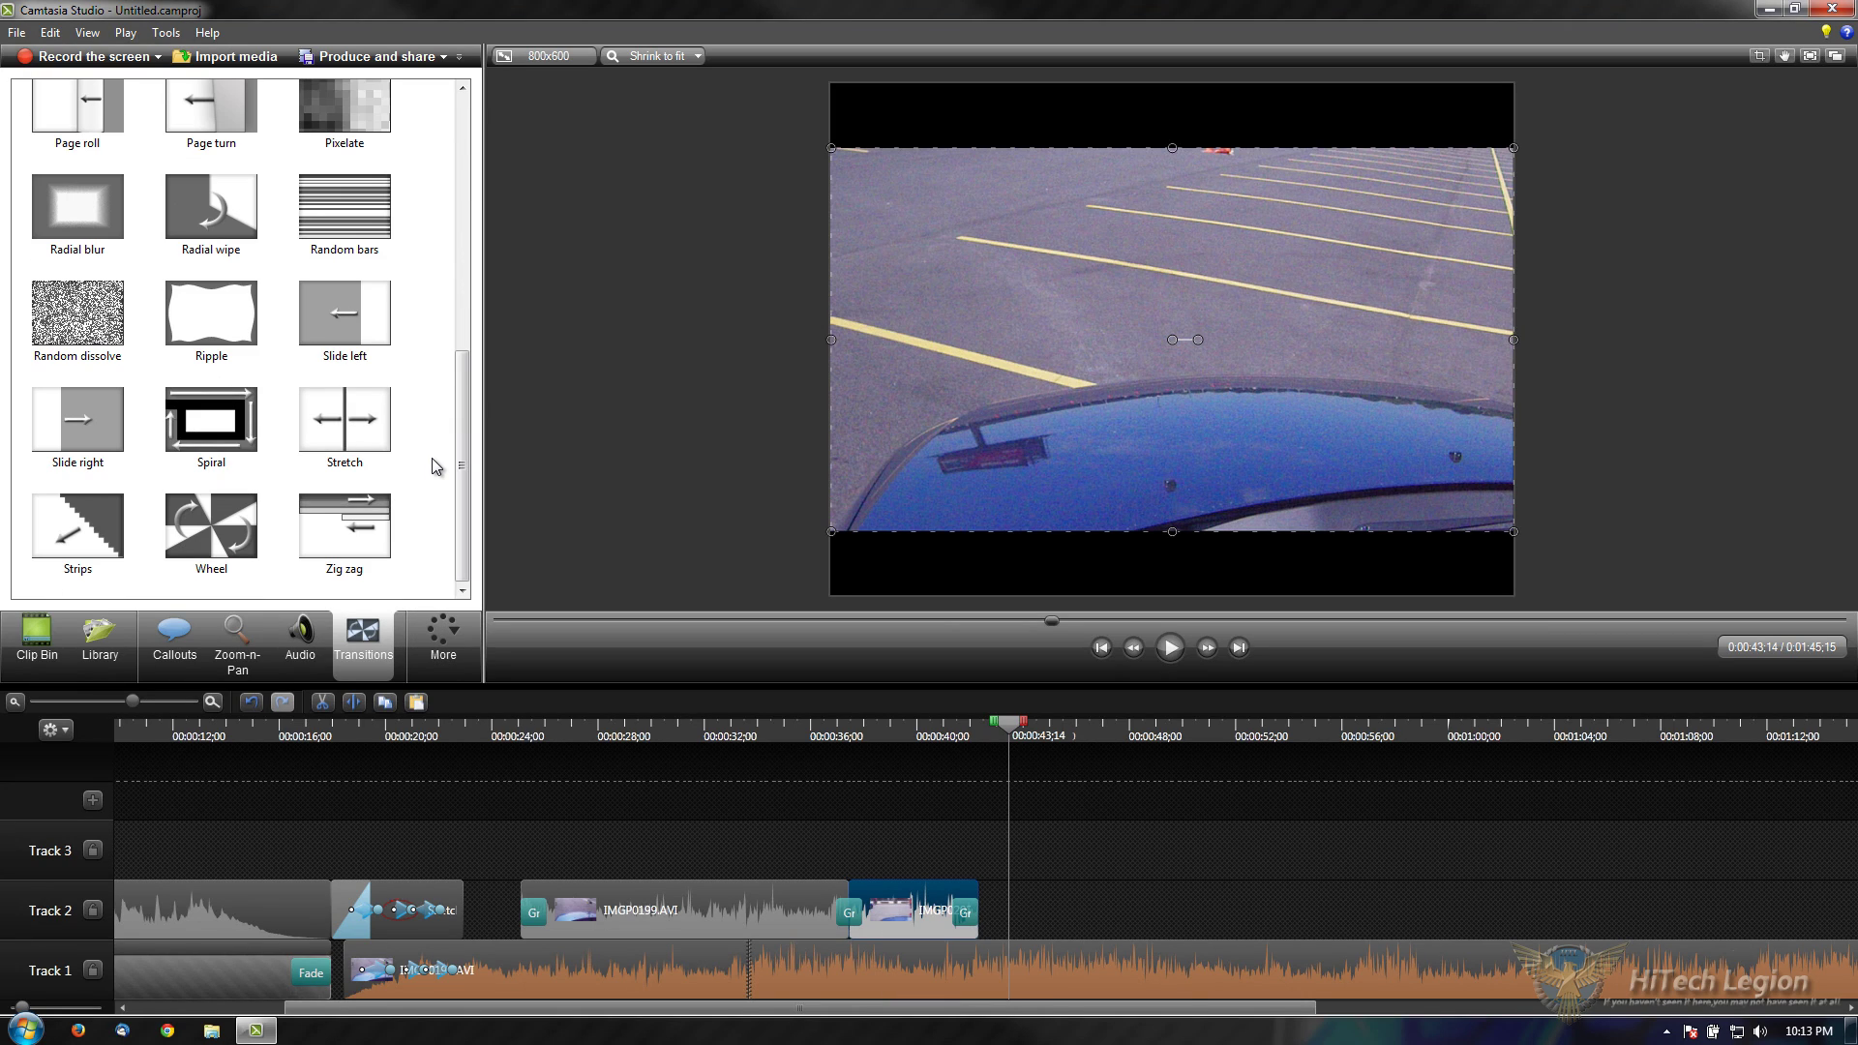
pyautogui.scroll(3, 436, 472)
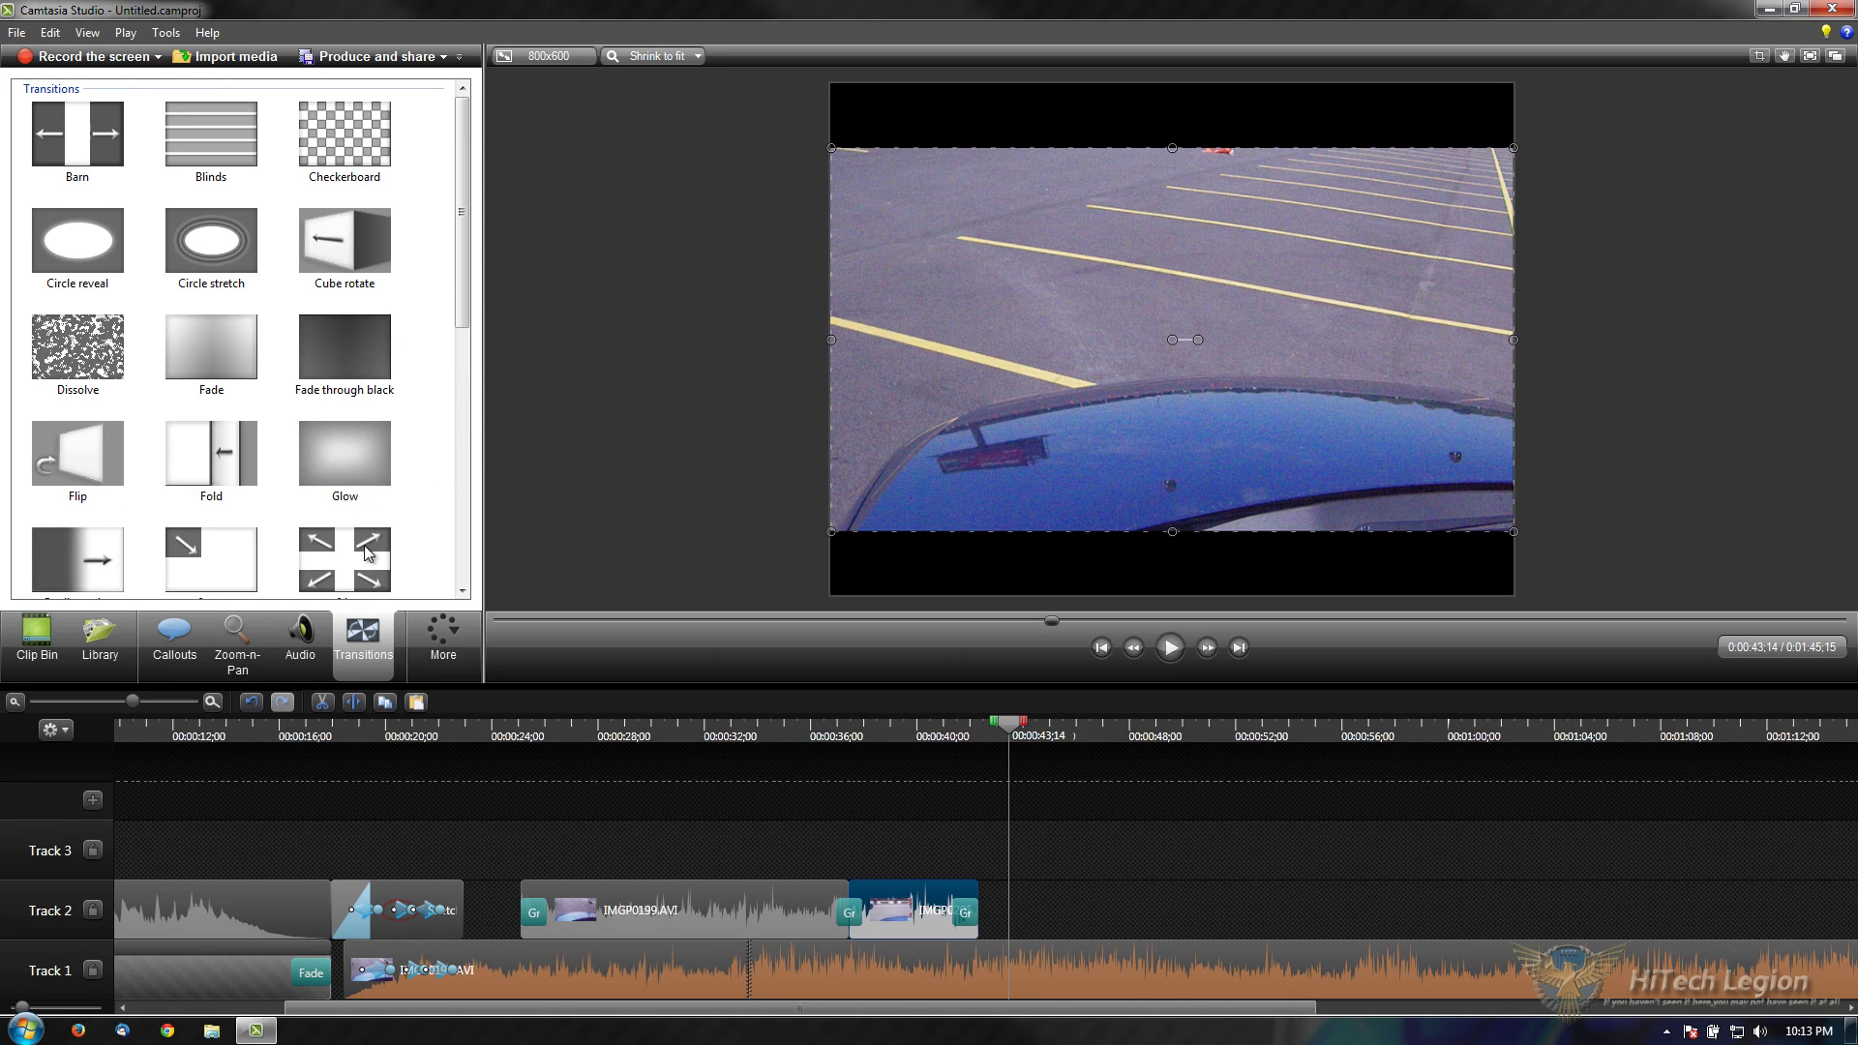
pyautogui.scroll(-5, 404, 501)
# Step: View the Cursor Effects options and the Visual Properties of the IMGP0199.AVI clip on Track 1
pyautogui.click(456, 652)
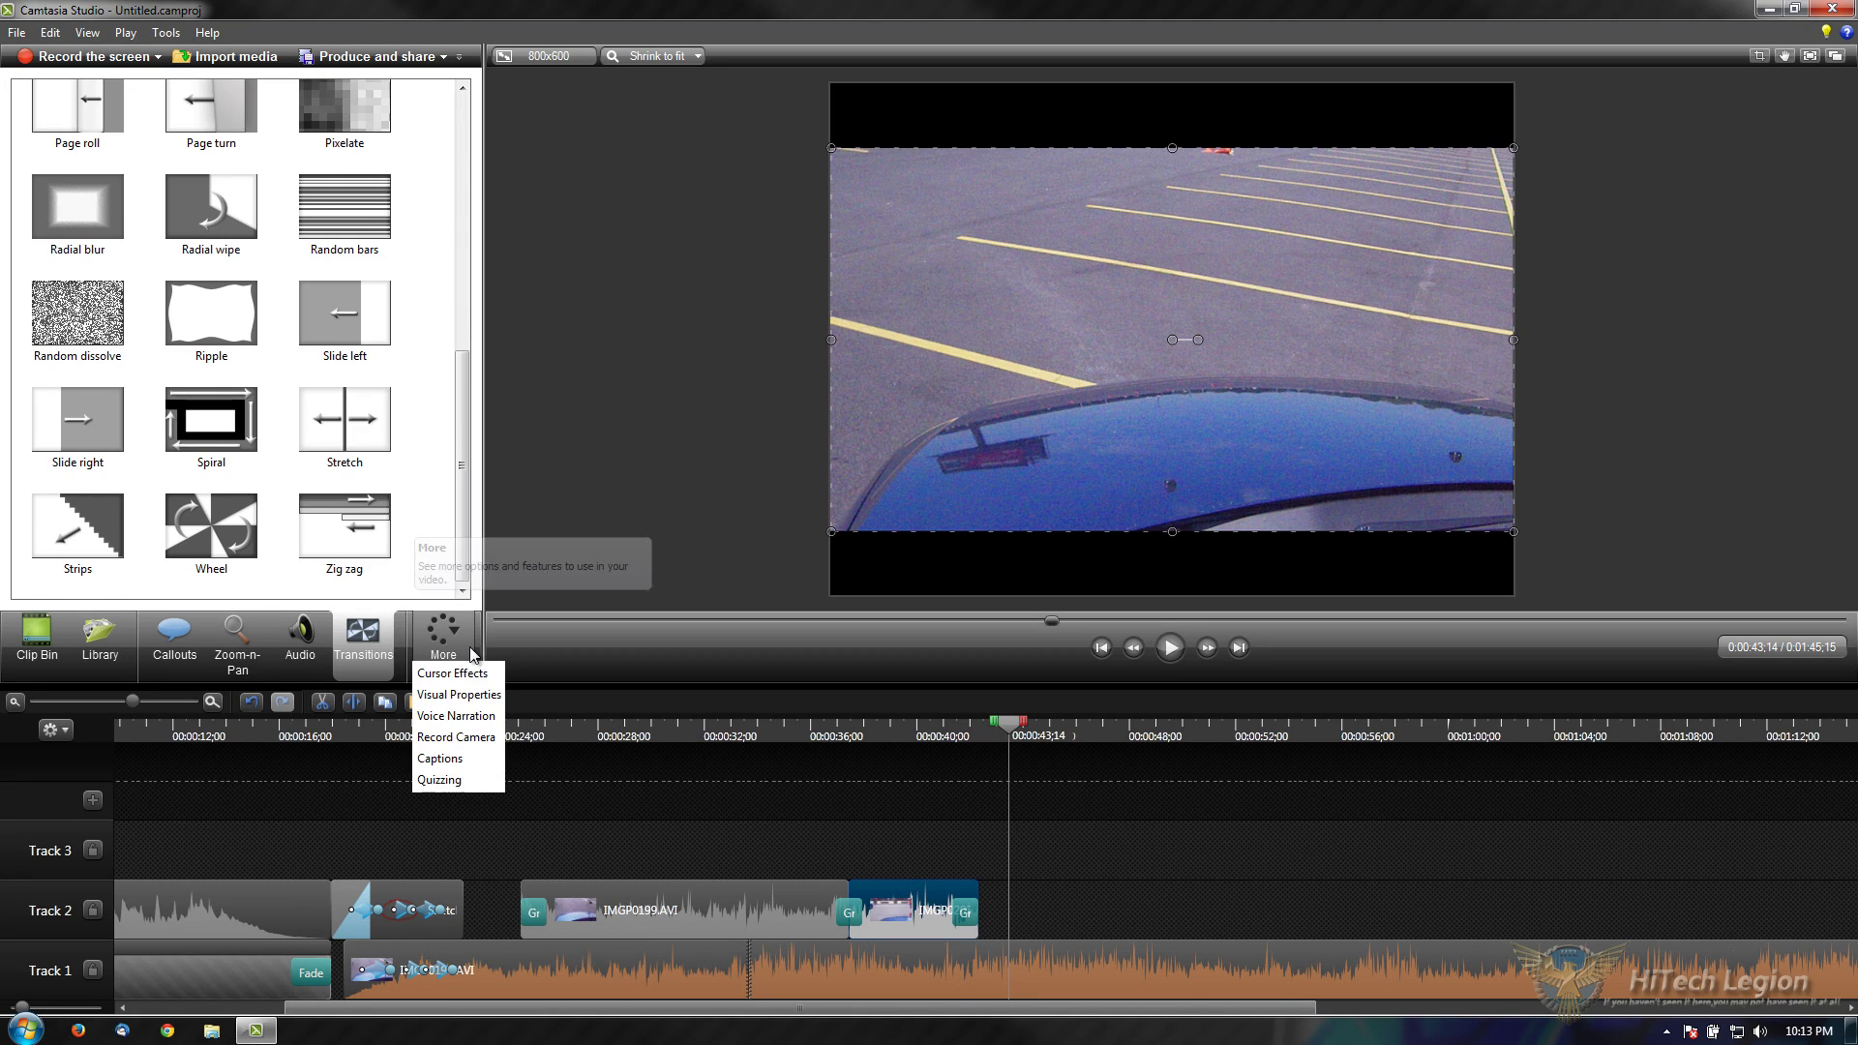
pyautogui.click(453, 674)
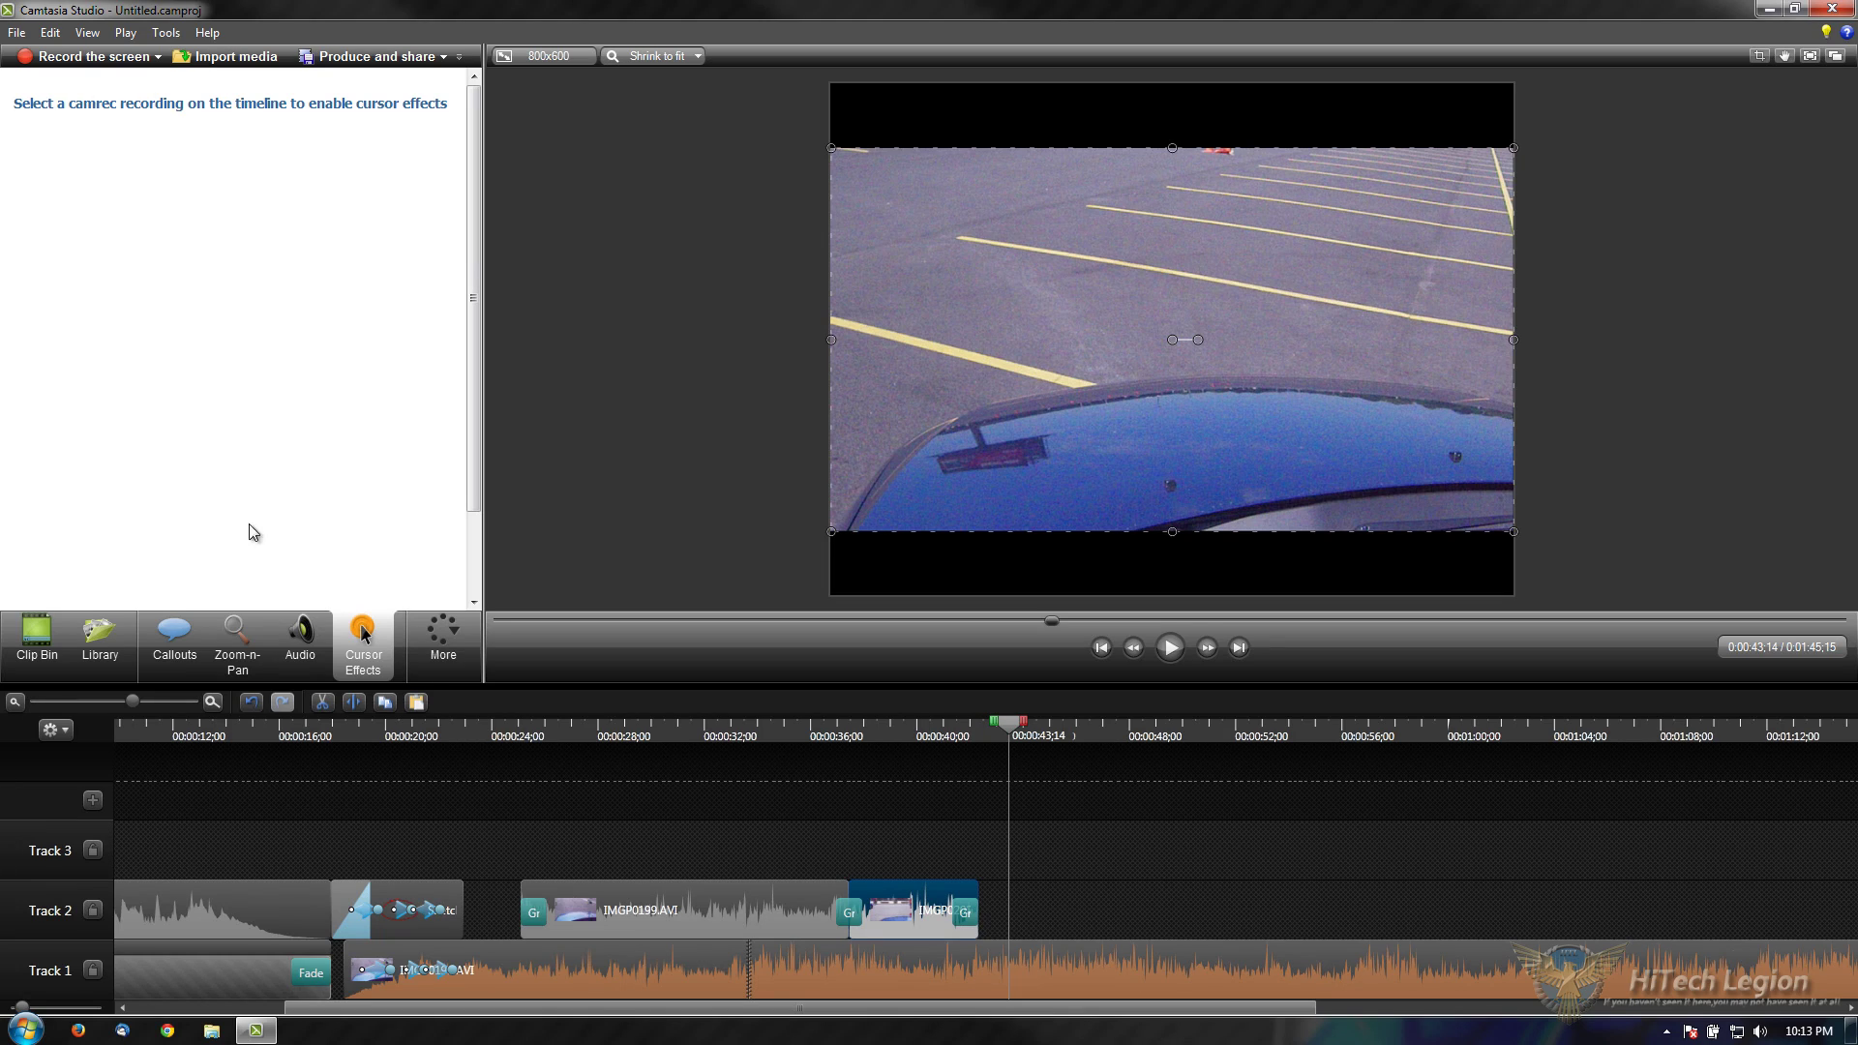
pyautogui.click(464, 664)
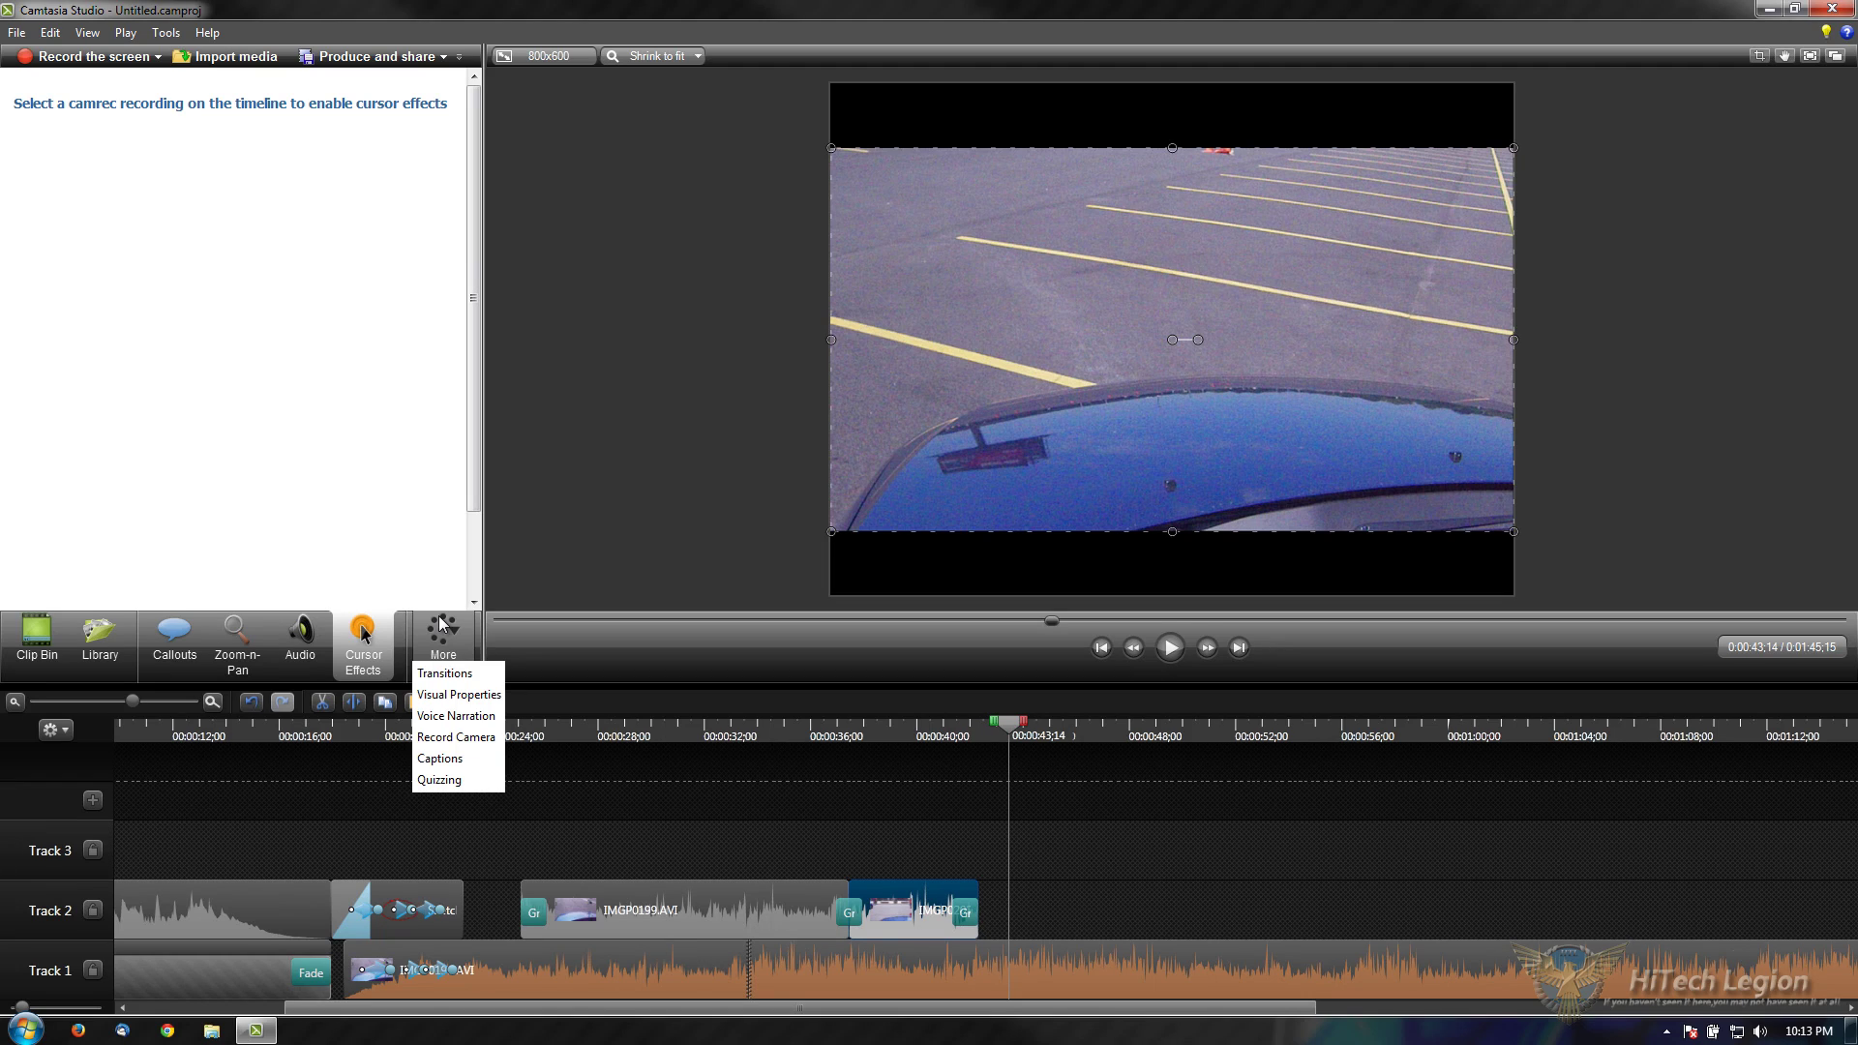
pyautogui.click(453, 696)
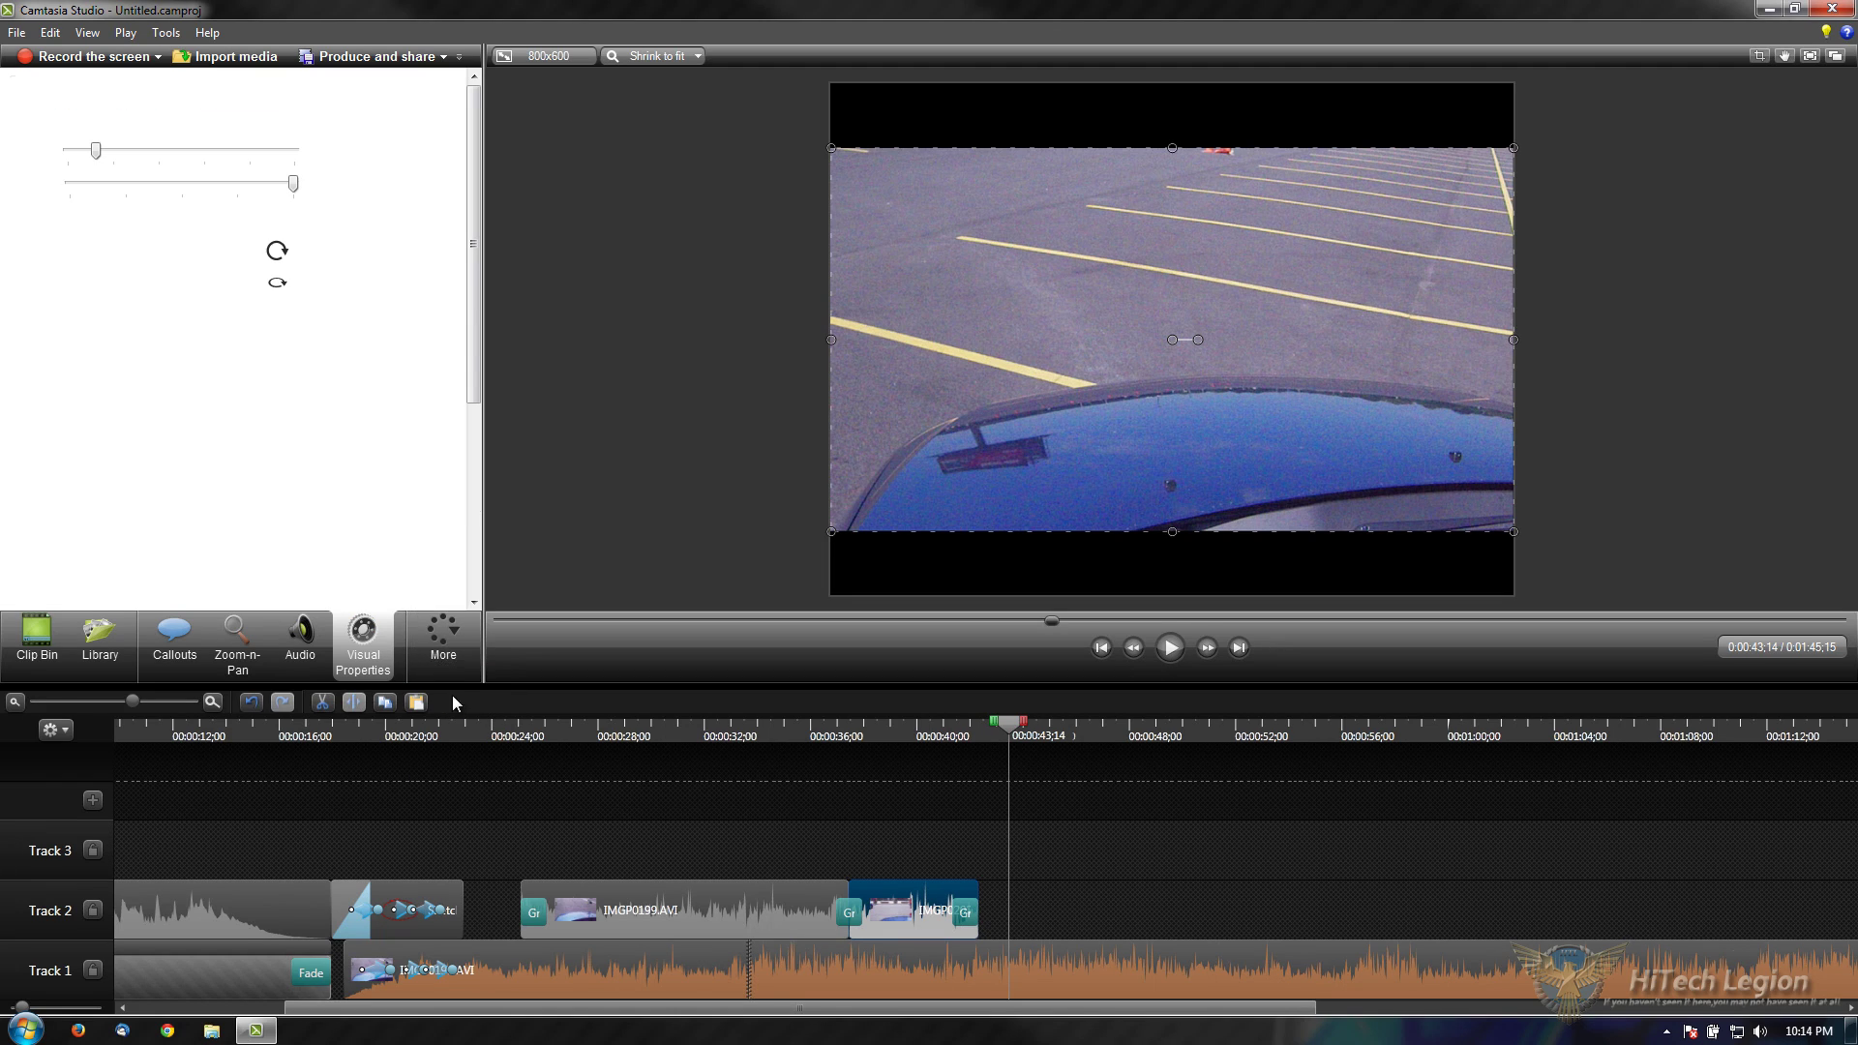
pyautogui.click(923, 982)
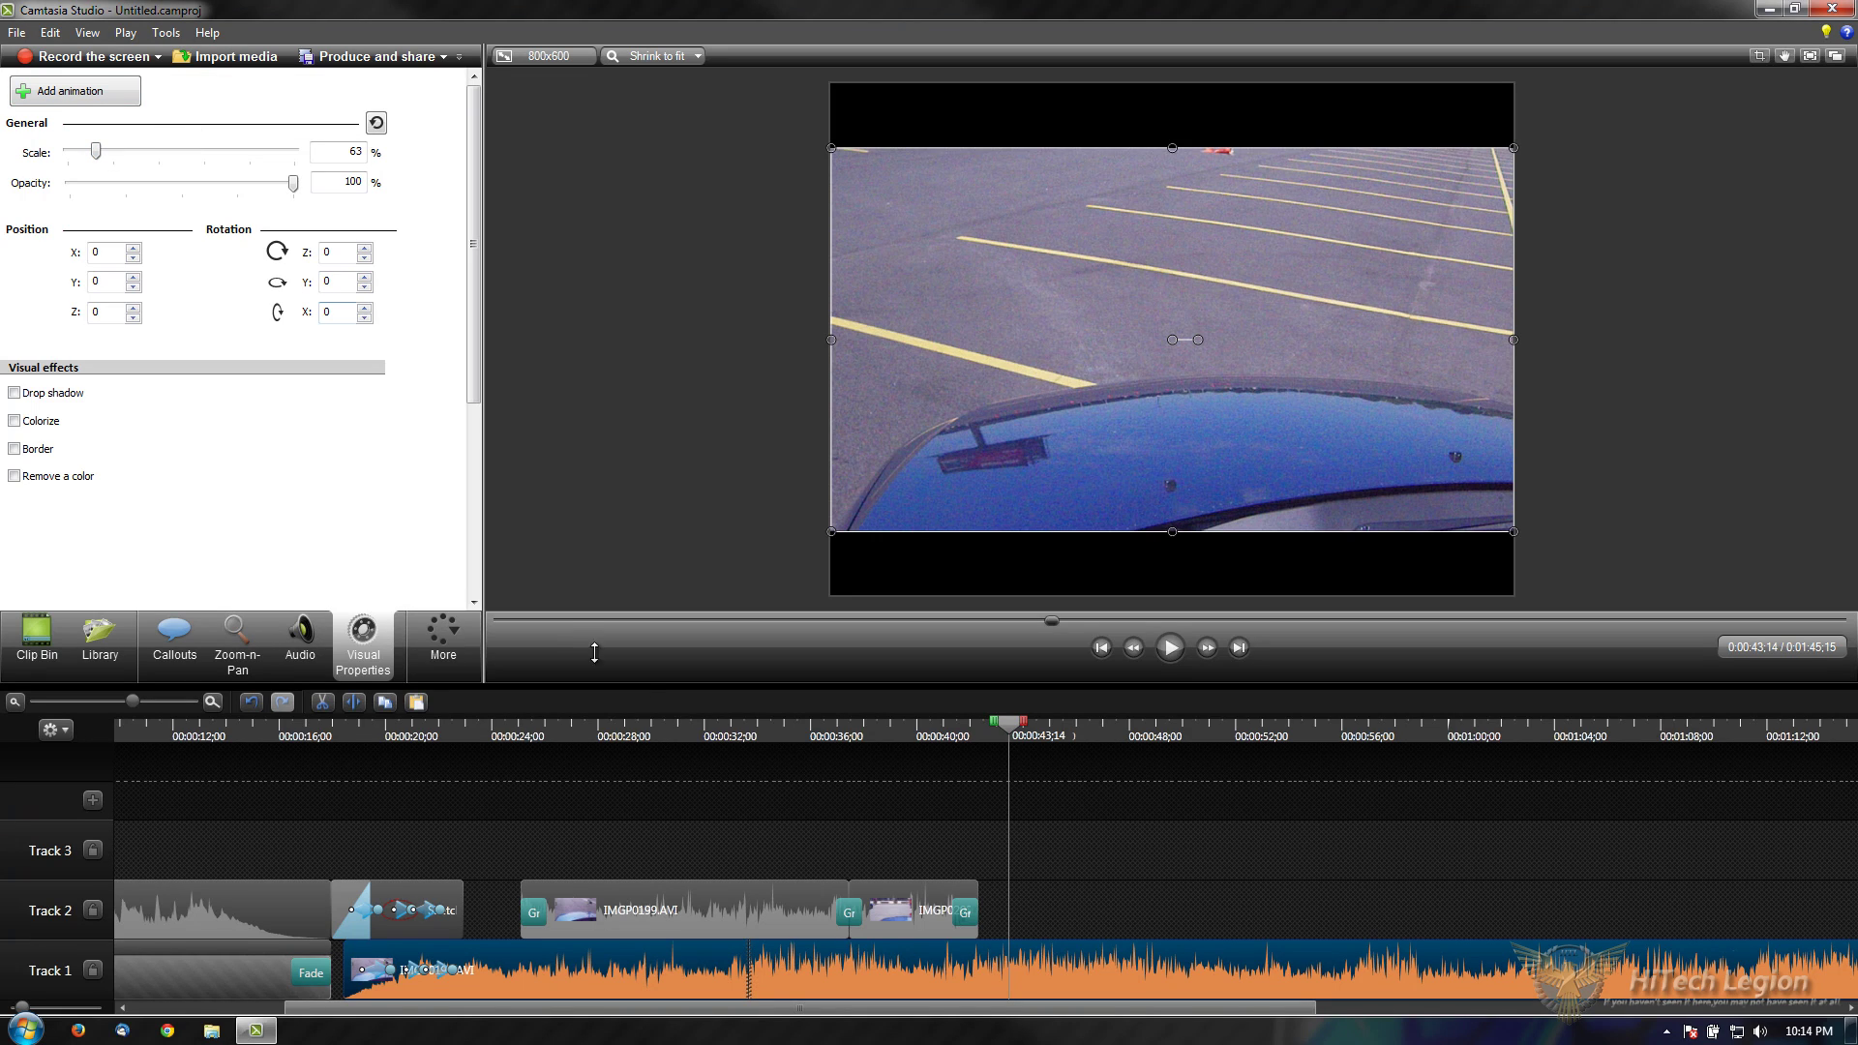
# Step: Scale the IMGP0202.AVI clip on Track 2 to 48% and move the playhead to 0:00:41;23, within its end transition
pyautogui.click(924, 917)
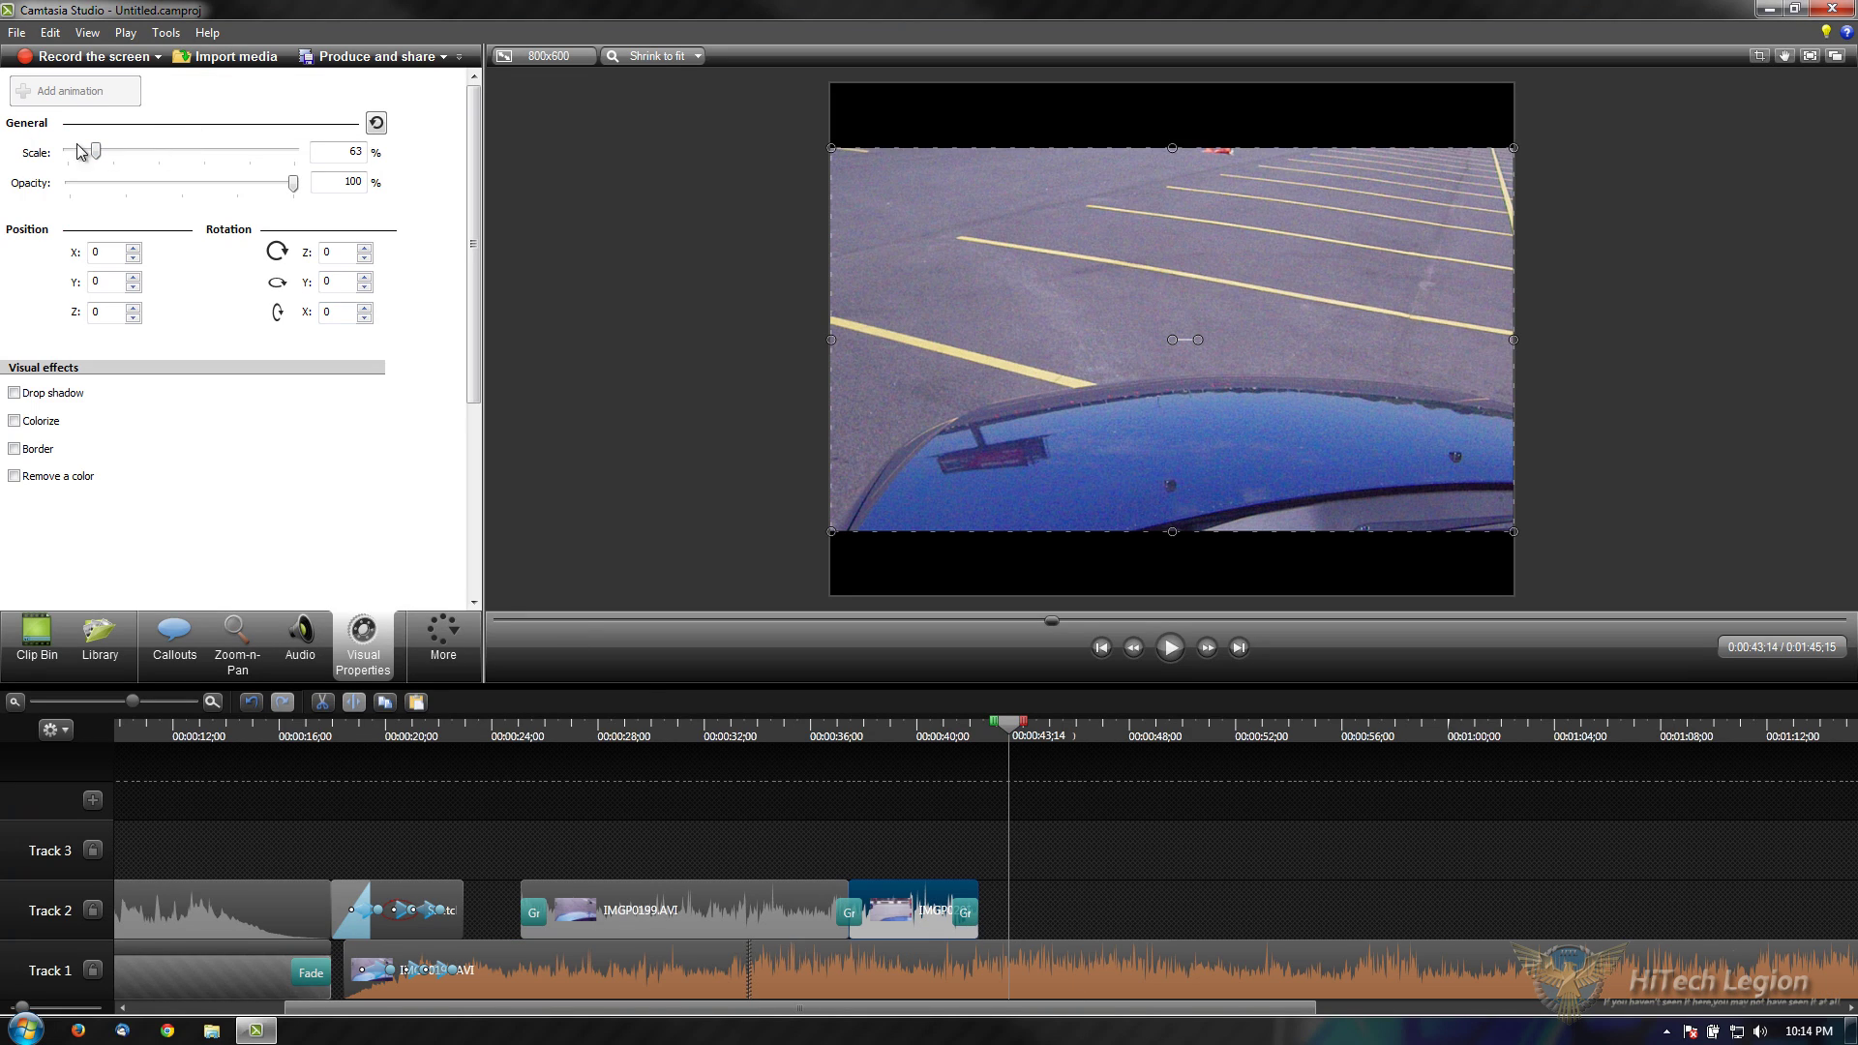
pyautogui.click(922, 726)
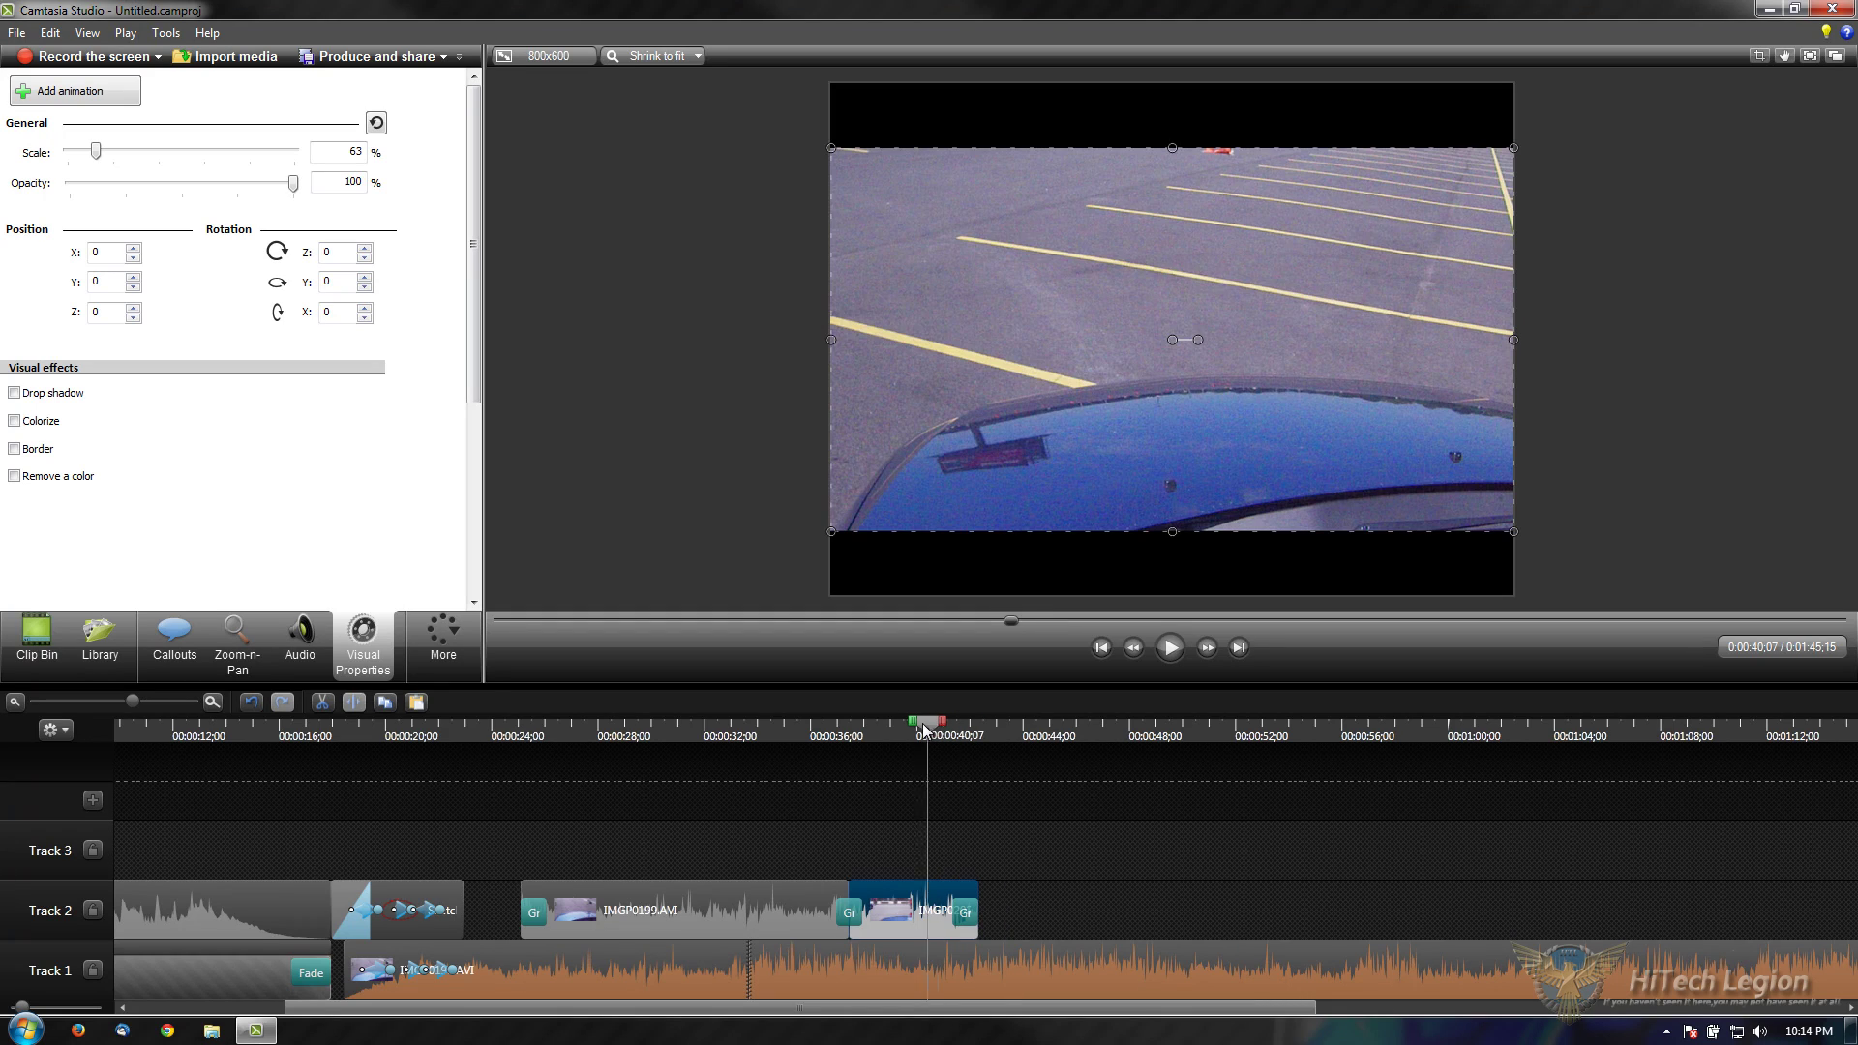
pyautogui.moveTo(93, 152); pyautogui.dragTo(90, 153)
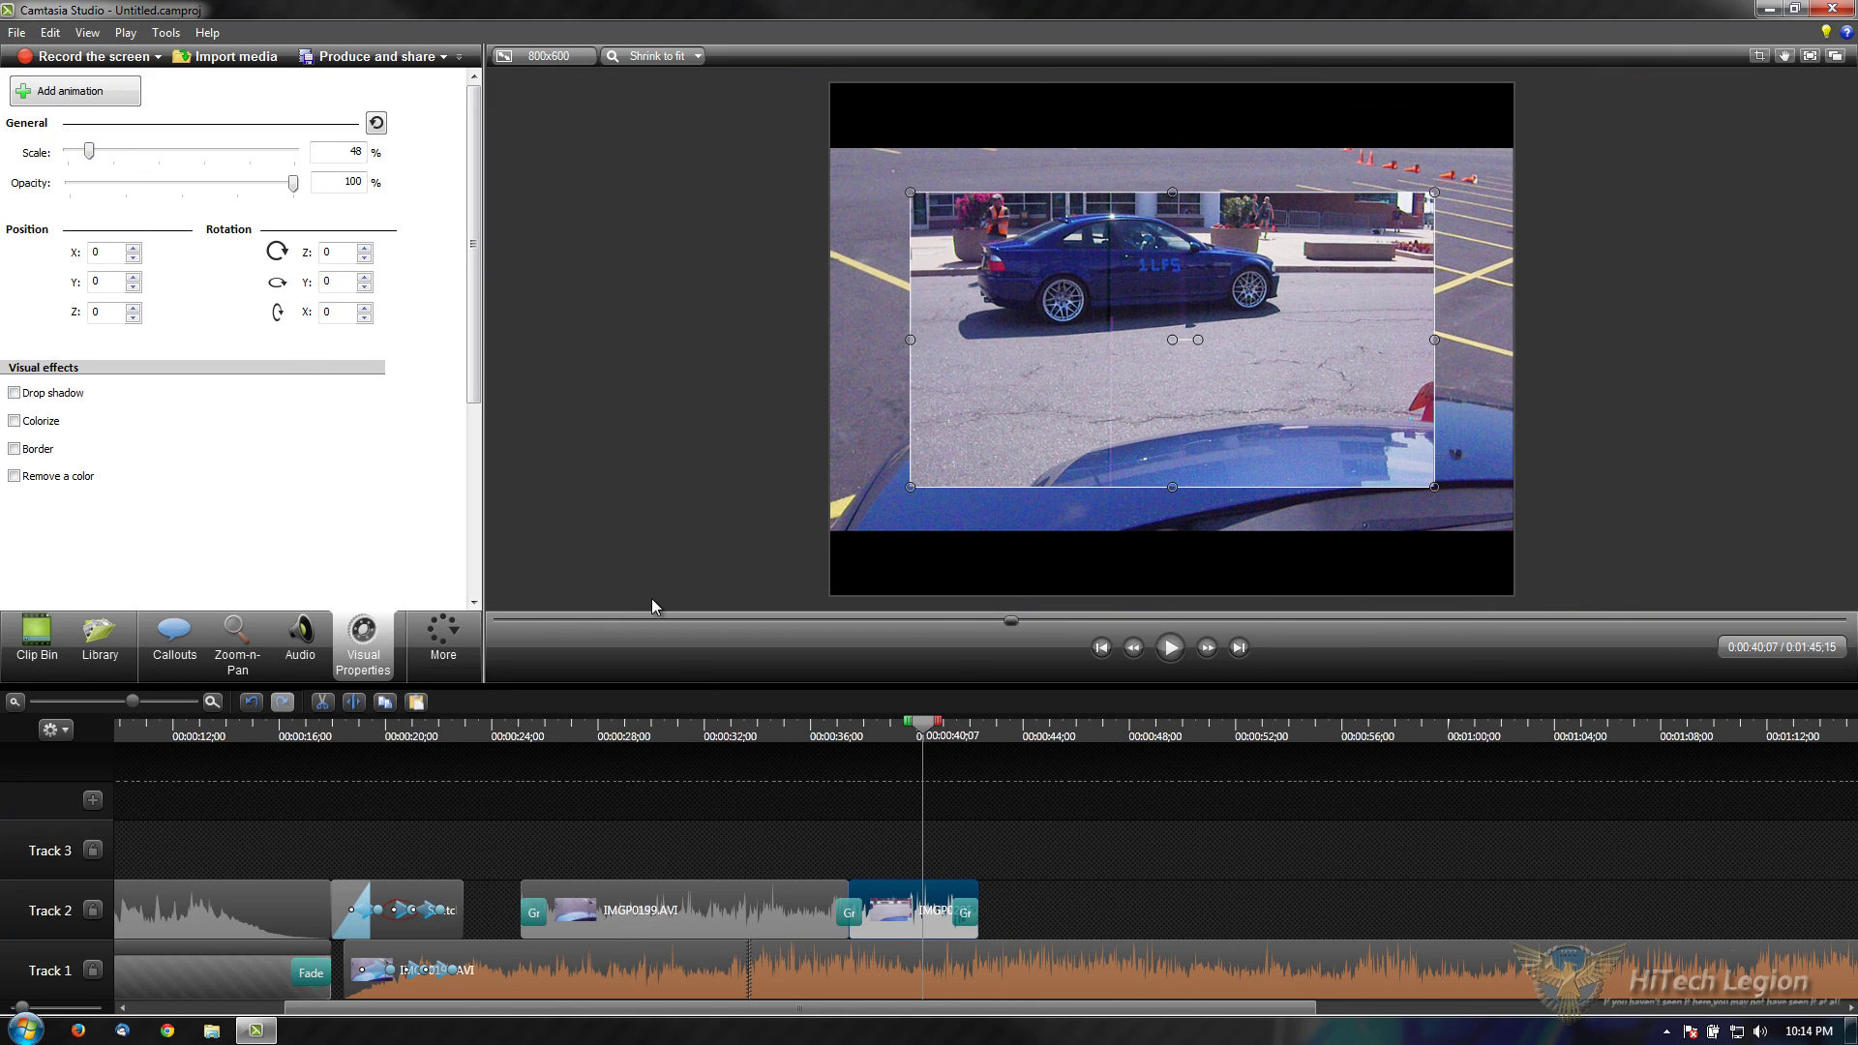
pyautogui.moveTo(926, 731); pyautogui.dragTo(958, 732)
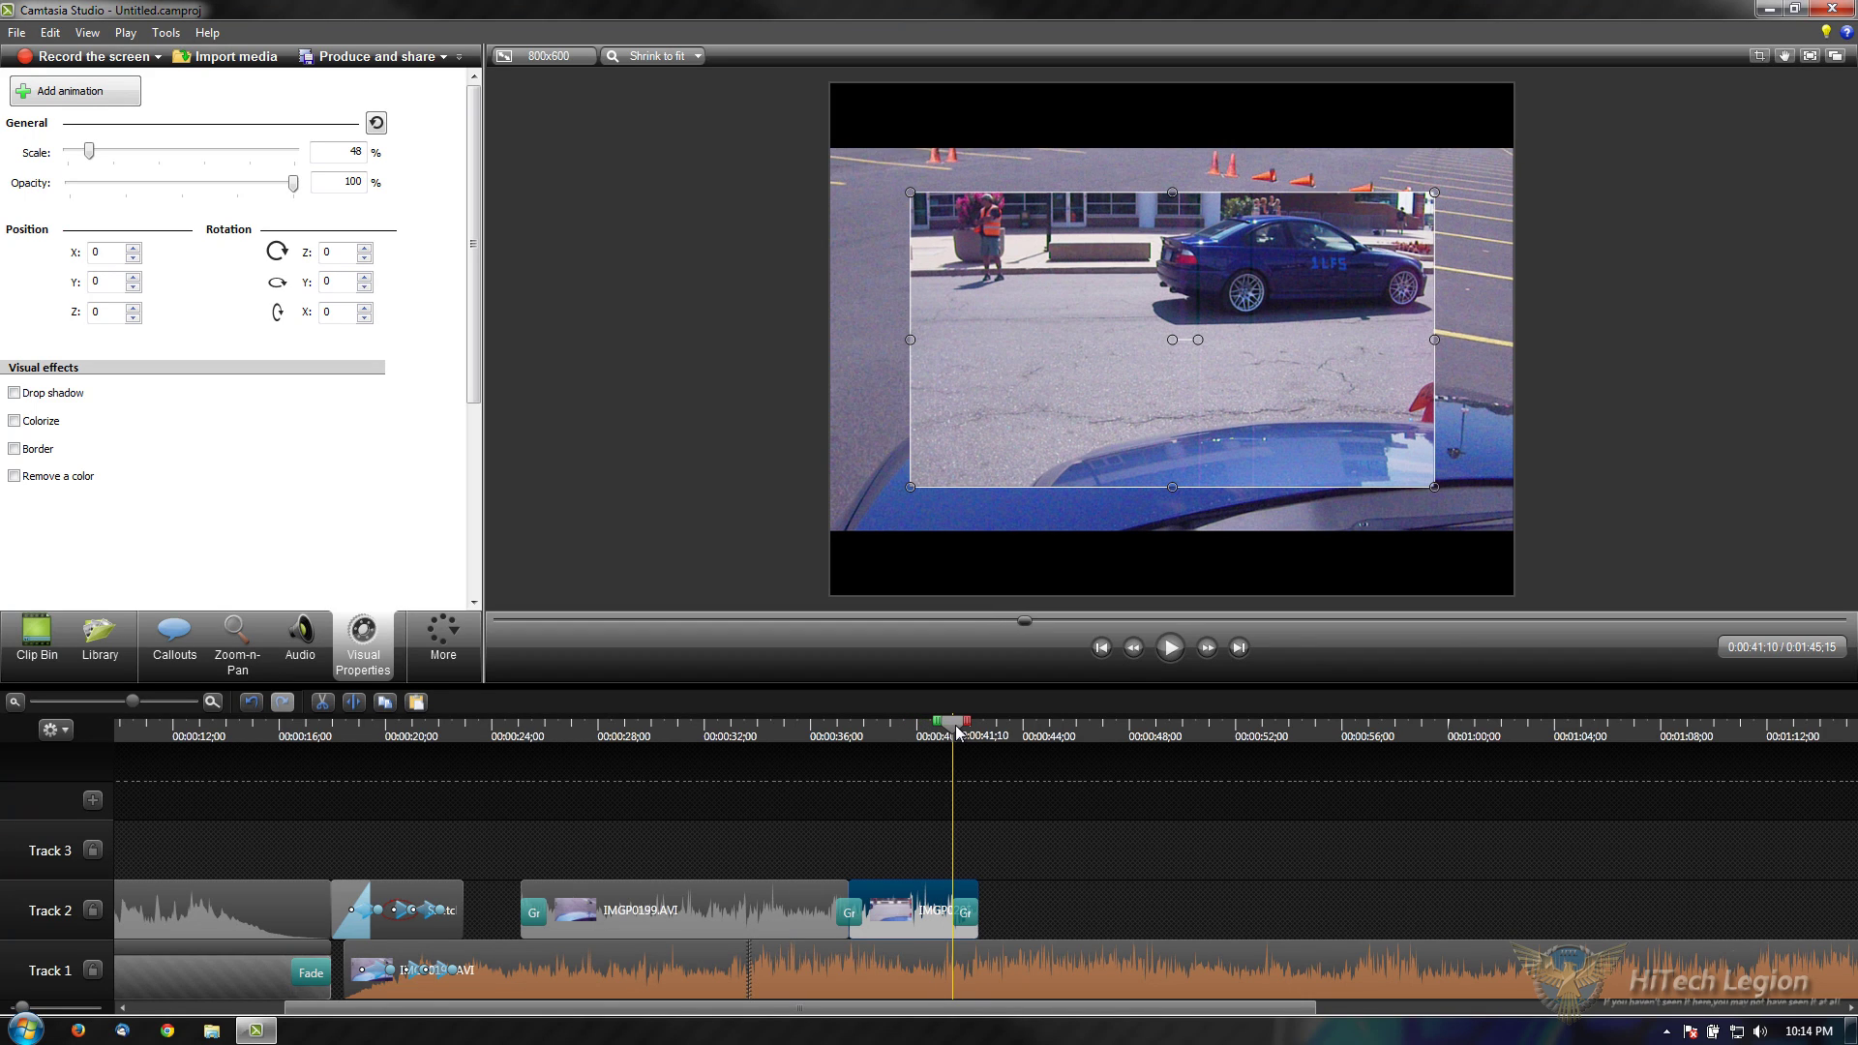
pyautogui.scroll(4, 1032, 920)
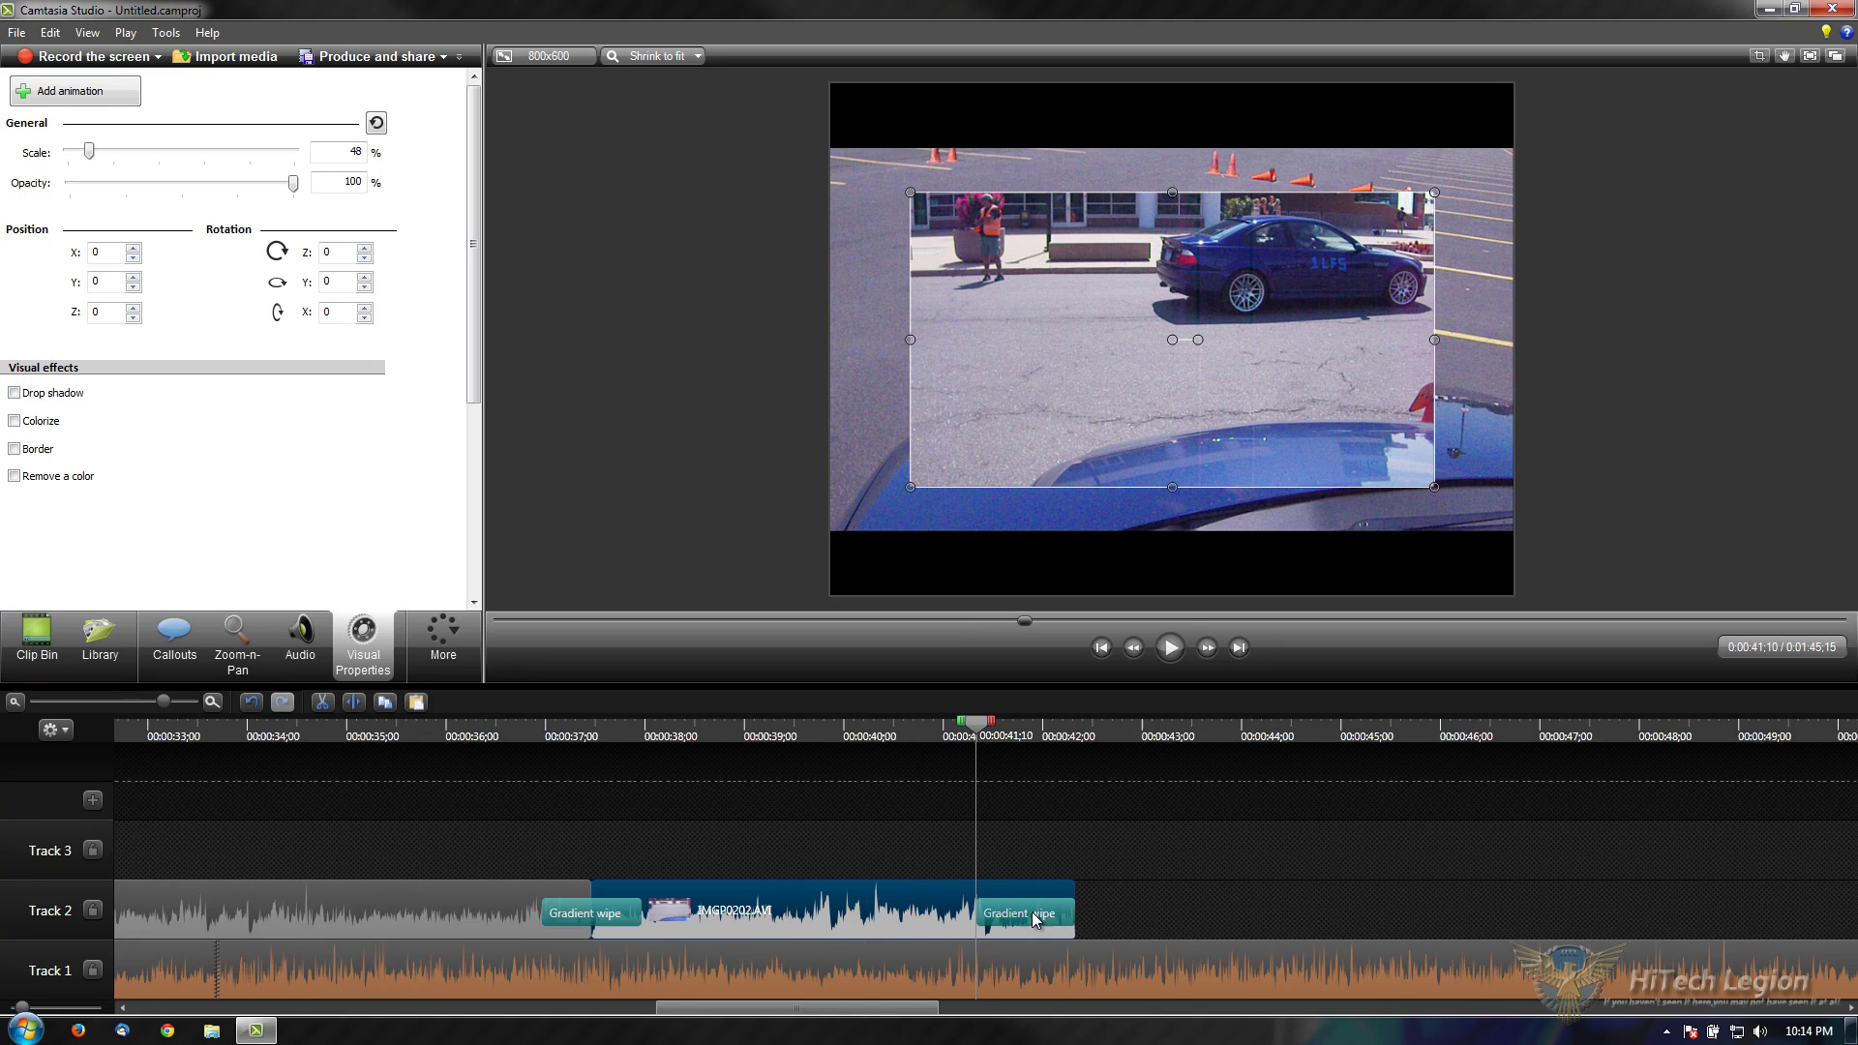
pyautogui.moveTo(992, 730); pyautogui.dragTo(1037, 730)
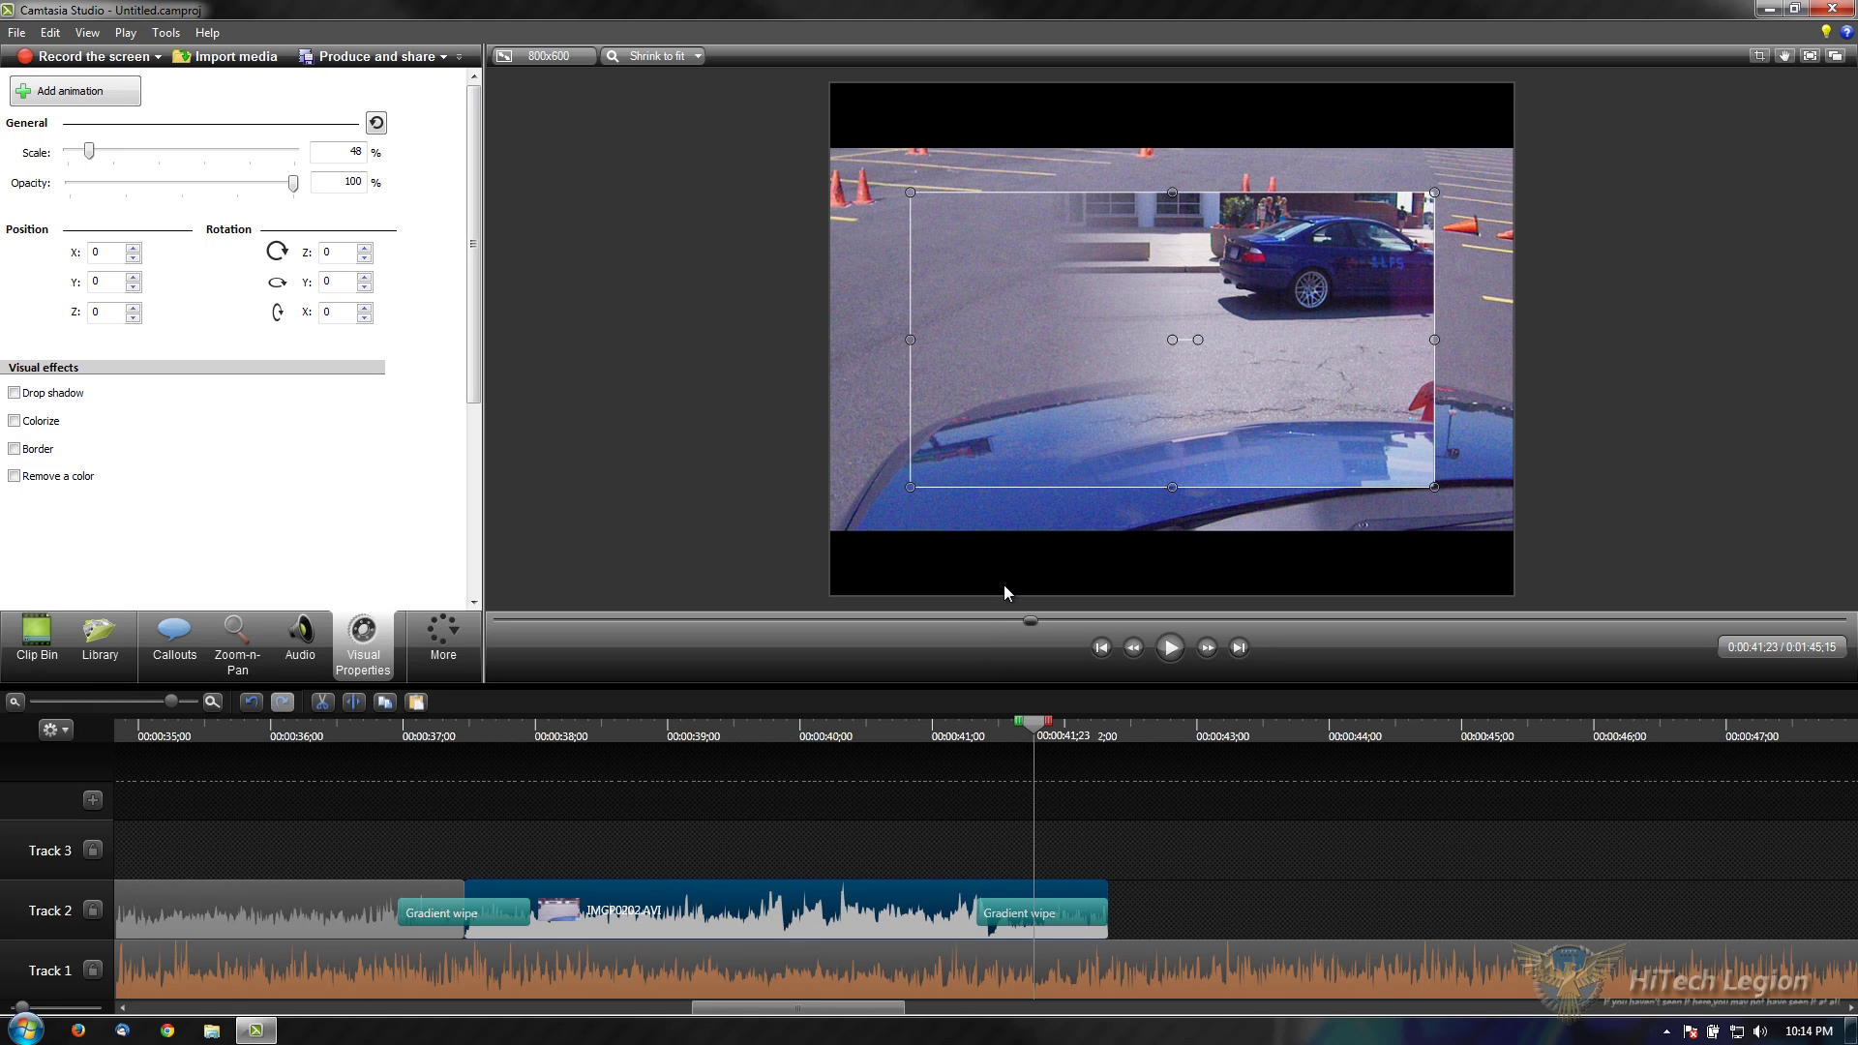
# Step: Lower the IMGP0202.AVI clip's opacity to 41% and move it to position X 11, Y 7 on the canvas
pyautogui.moveTo(294, 186); pyautogui.dragTo(162, 193)
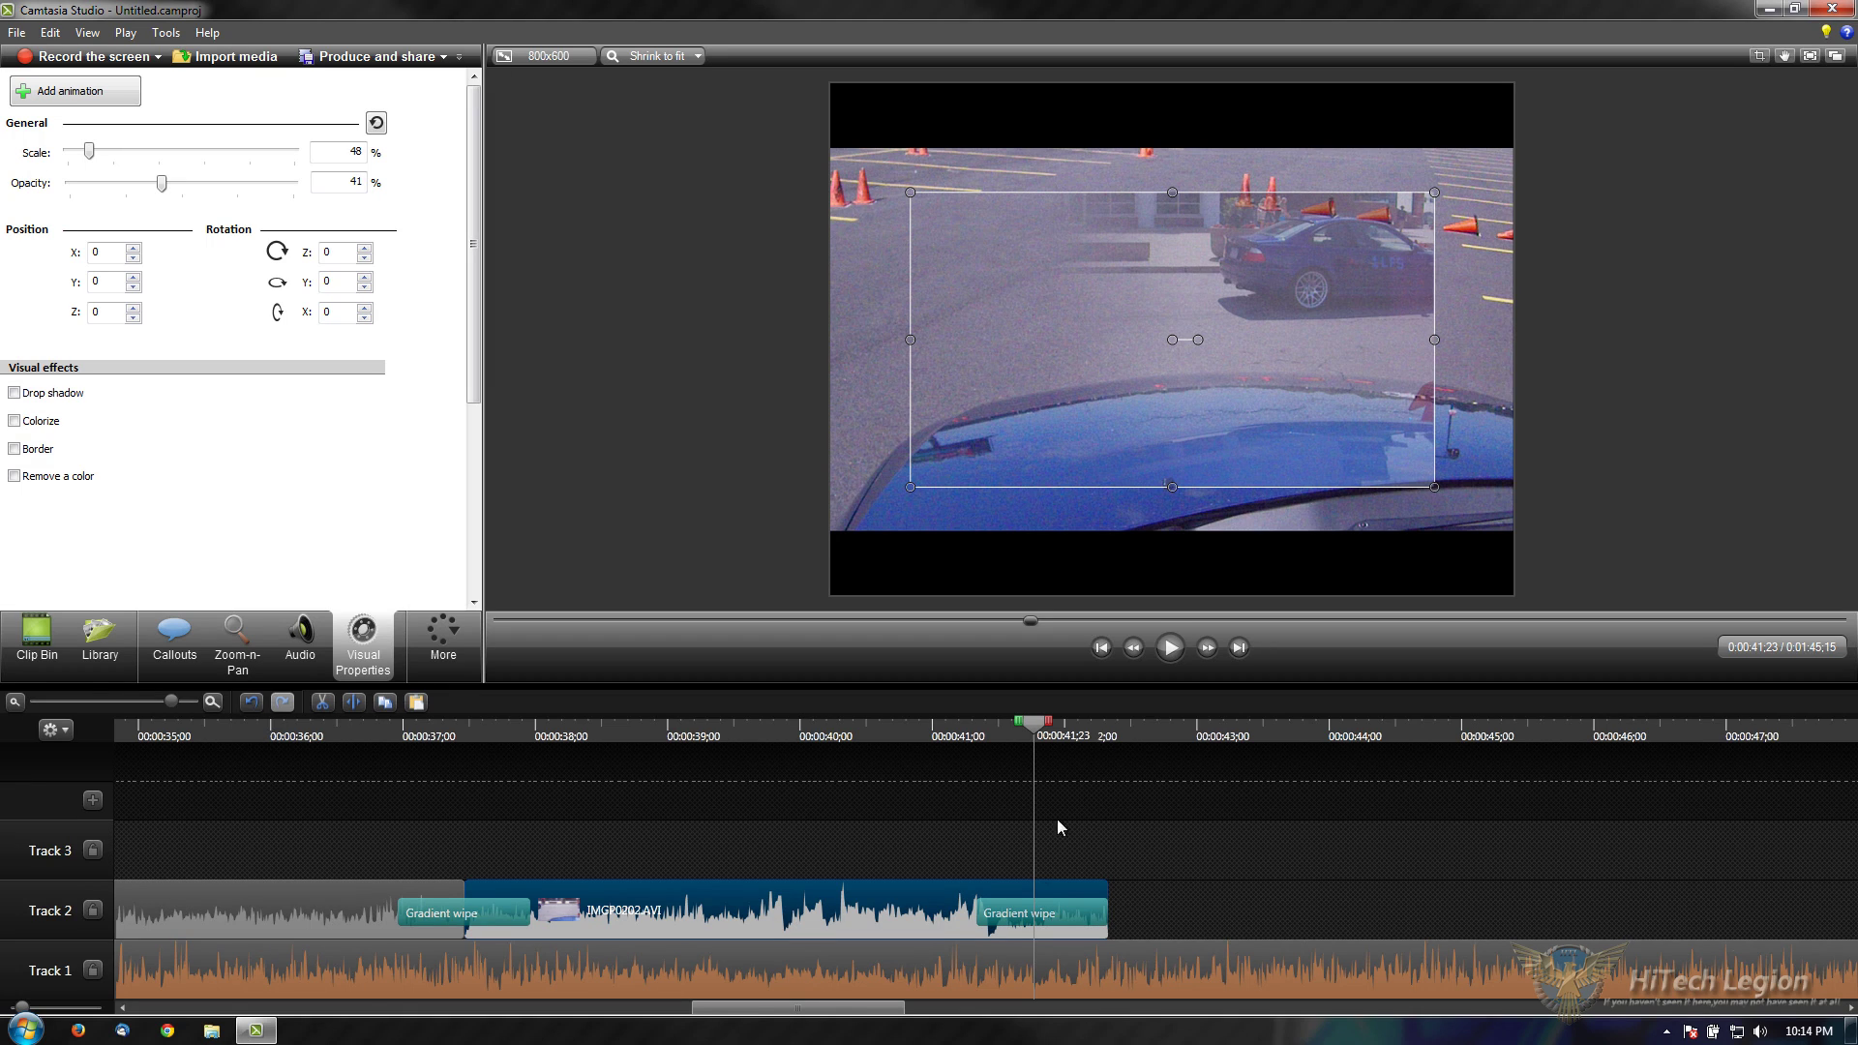
pyautogui.moveTo(1065, 274)
pyautogui.mouseDown()
pyautogui.moveTo(1035, 314)
pyautogui.moveTo(1021, 246)
pyautogui.moveTo(1091, 287)
pyautogui.moveTo(1049, 287)
pyautogui.moveTo(1074, 267)
pyautogui.mouseUp()
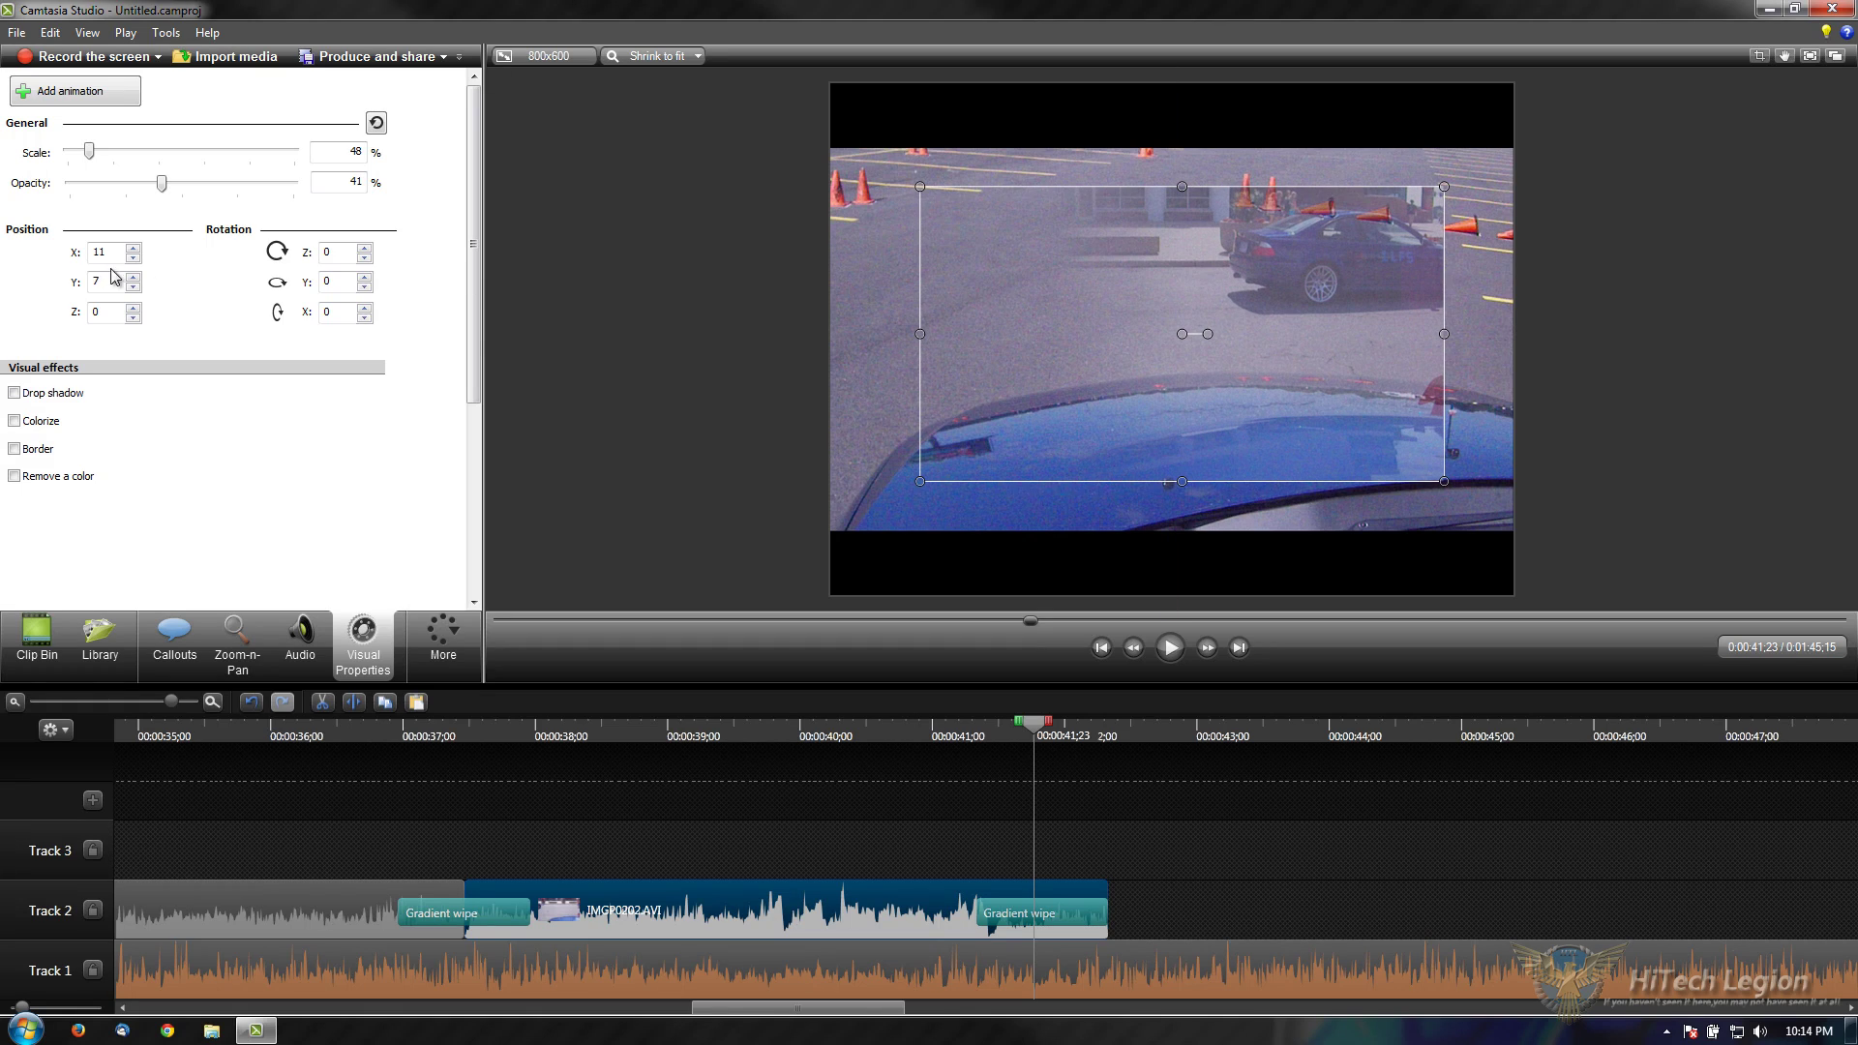
# Step: Return the clip to 100% opacity and, with it moved to Y -60, try a drop shadow with distance 100, direction 145, opacity 100 and blur 0
pyautogui.click(15, 393)
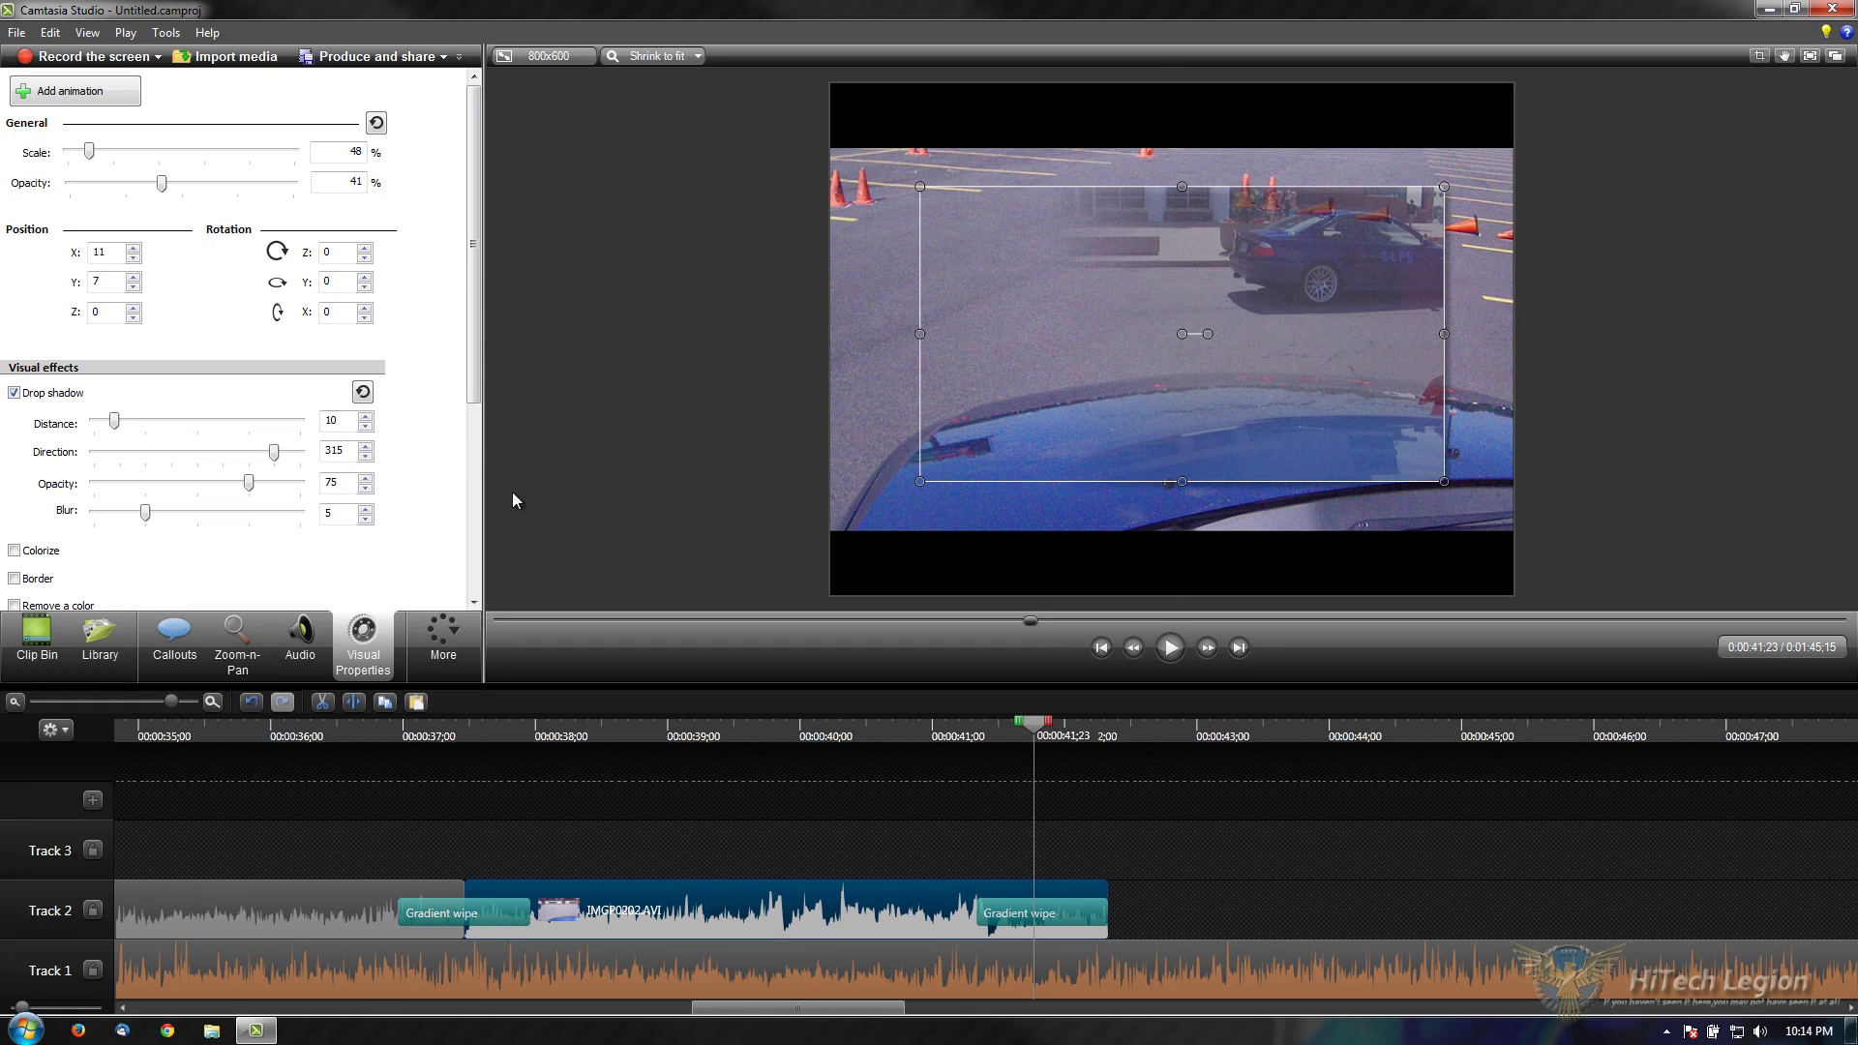
pyautogui.moveTo(161, 183); pyautogui.dragTo(559, 193)
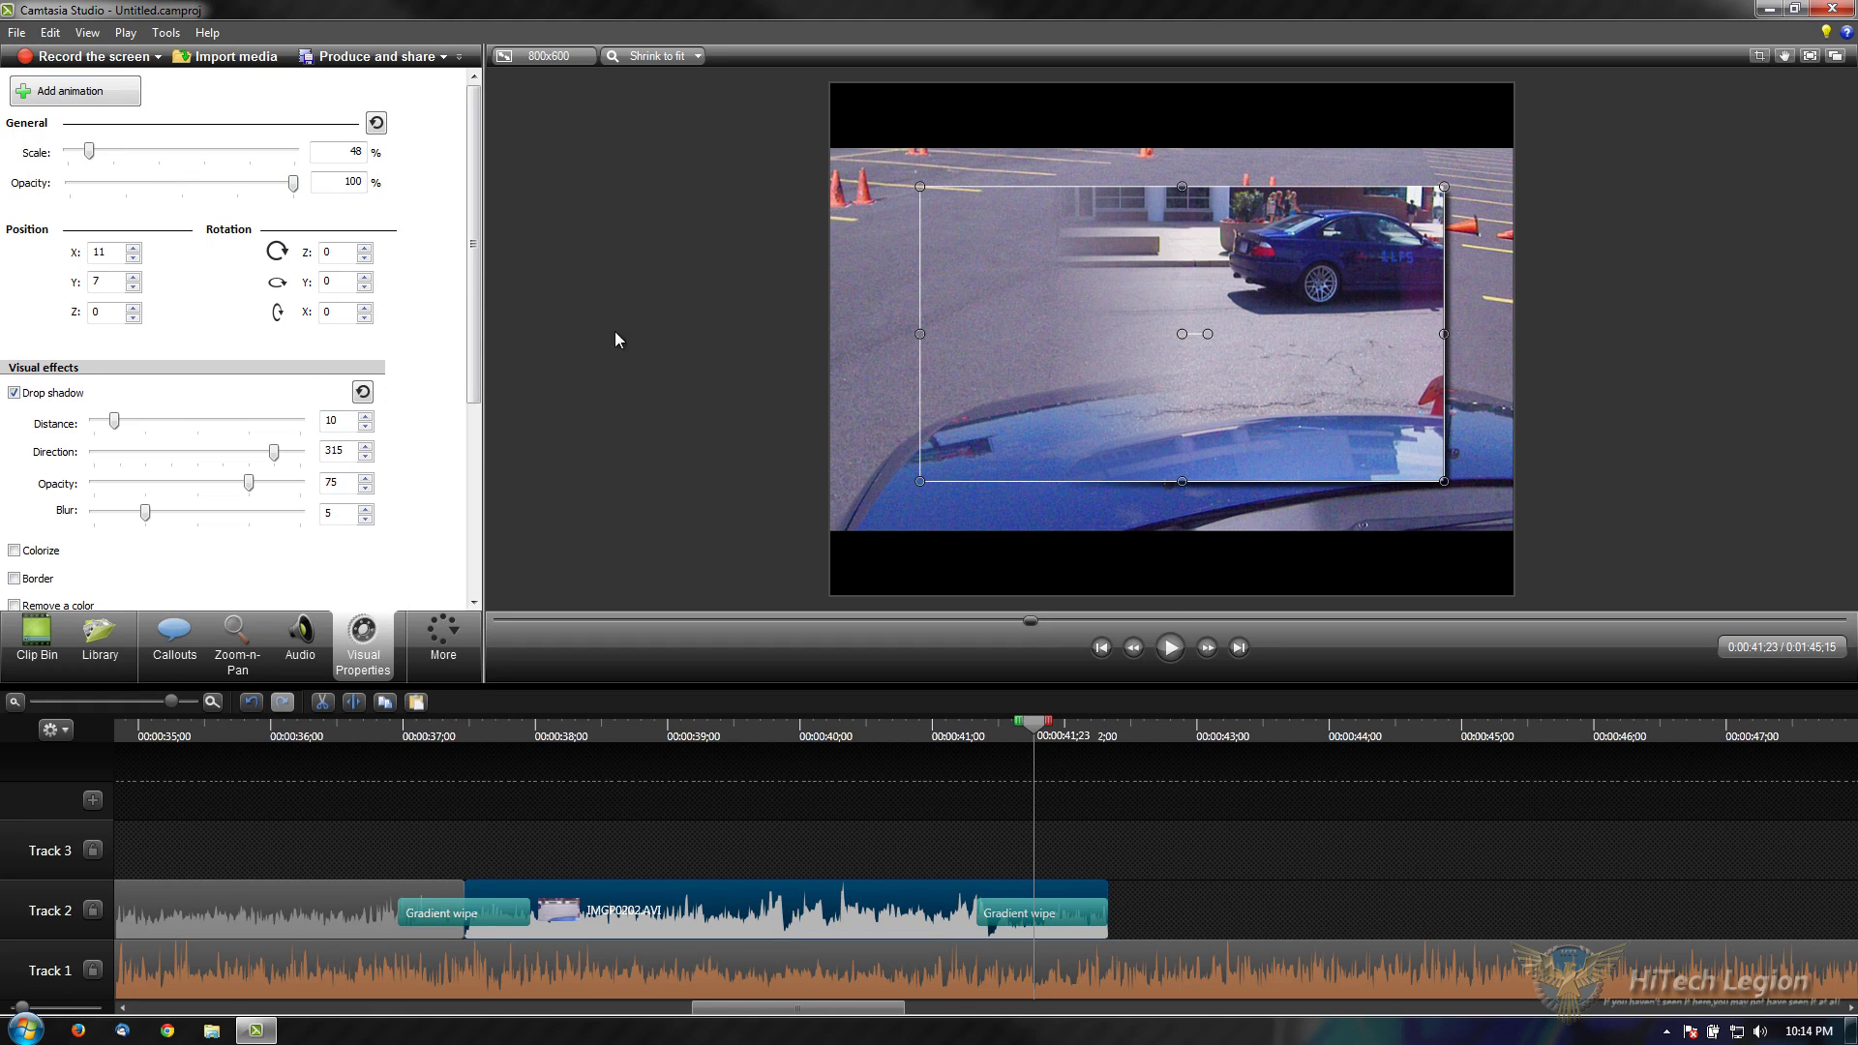
pyautogui.moveTo(115, 422); pyautogui.dragTo(175, 451)
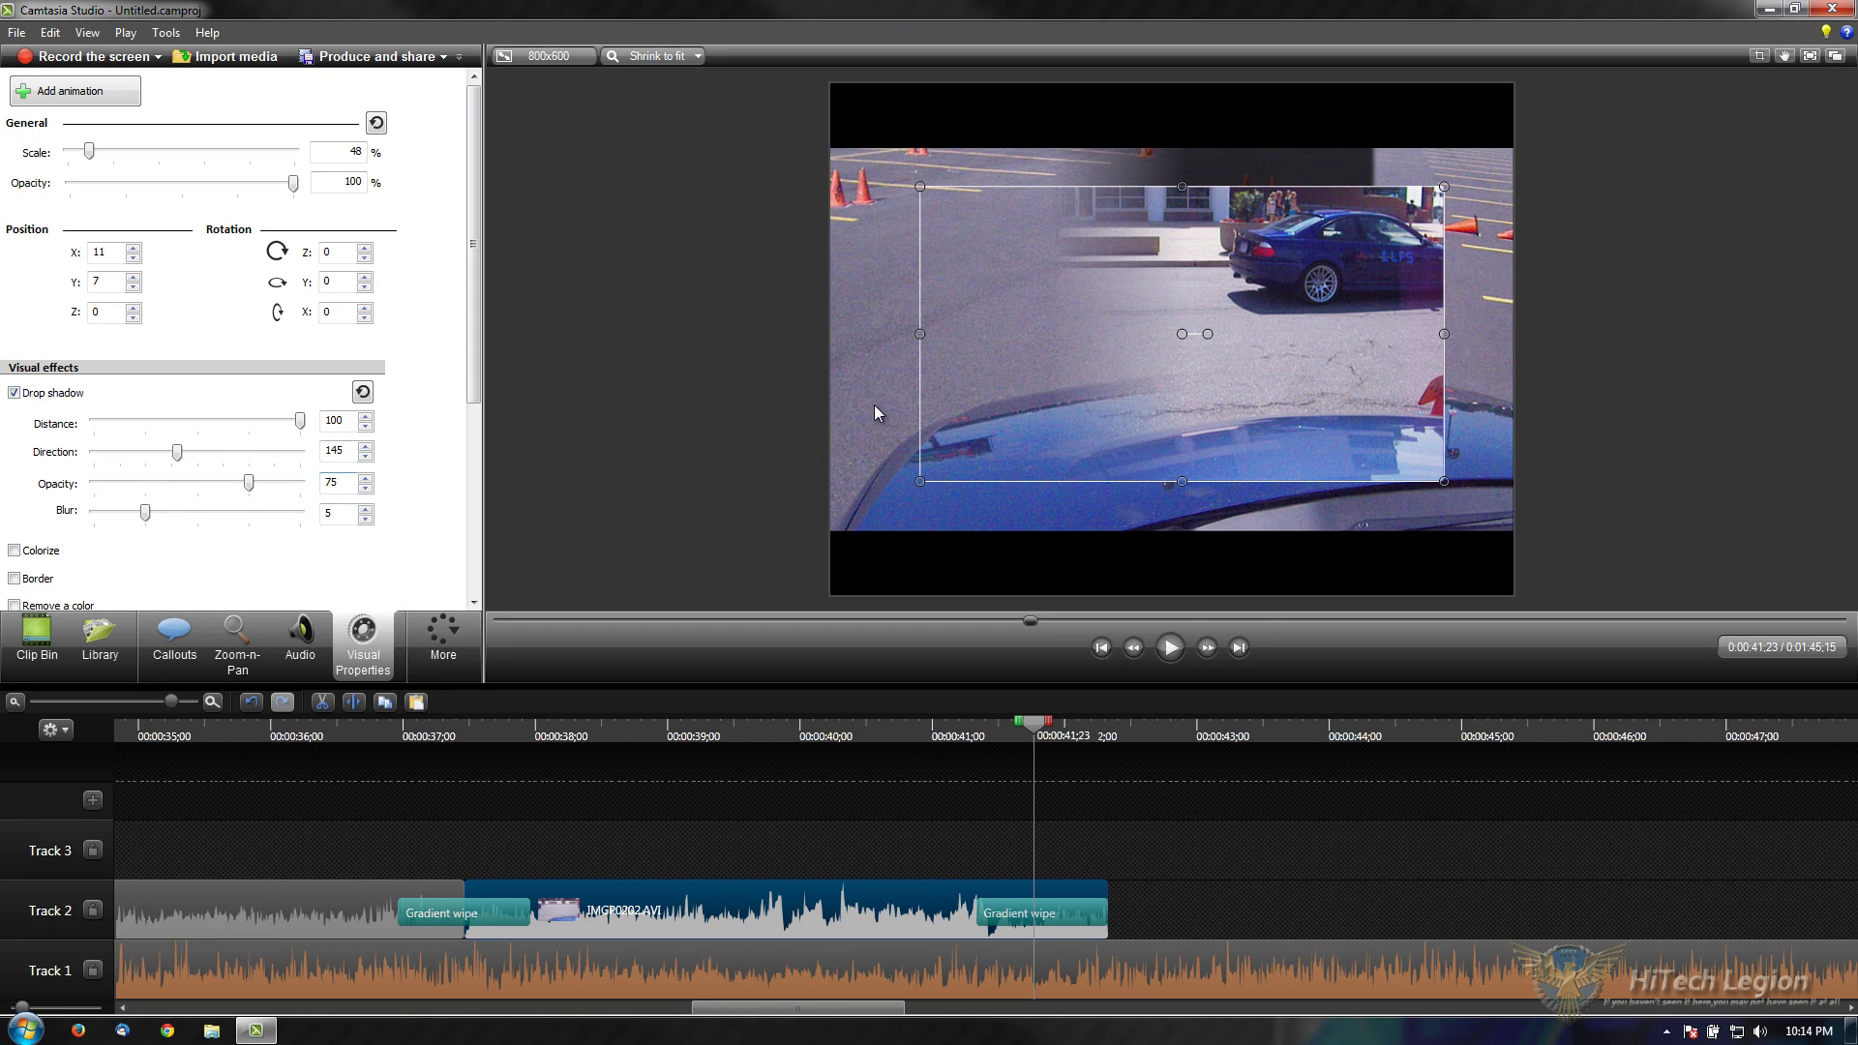
pyautogui.moveTo(1106, 326); pyautogui.dragTo(1106, 383)
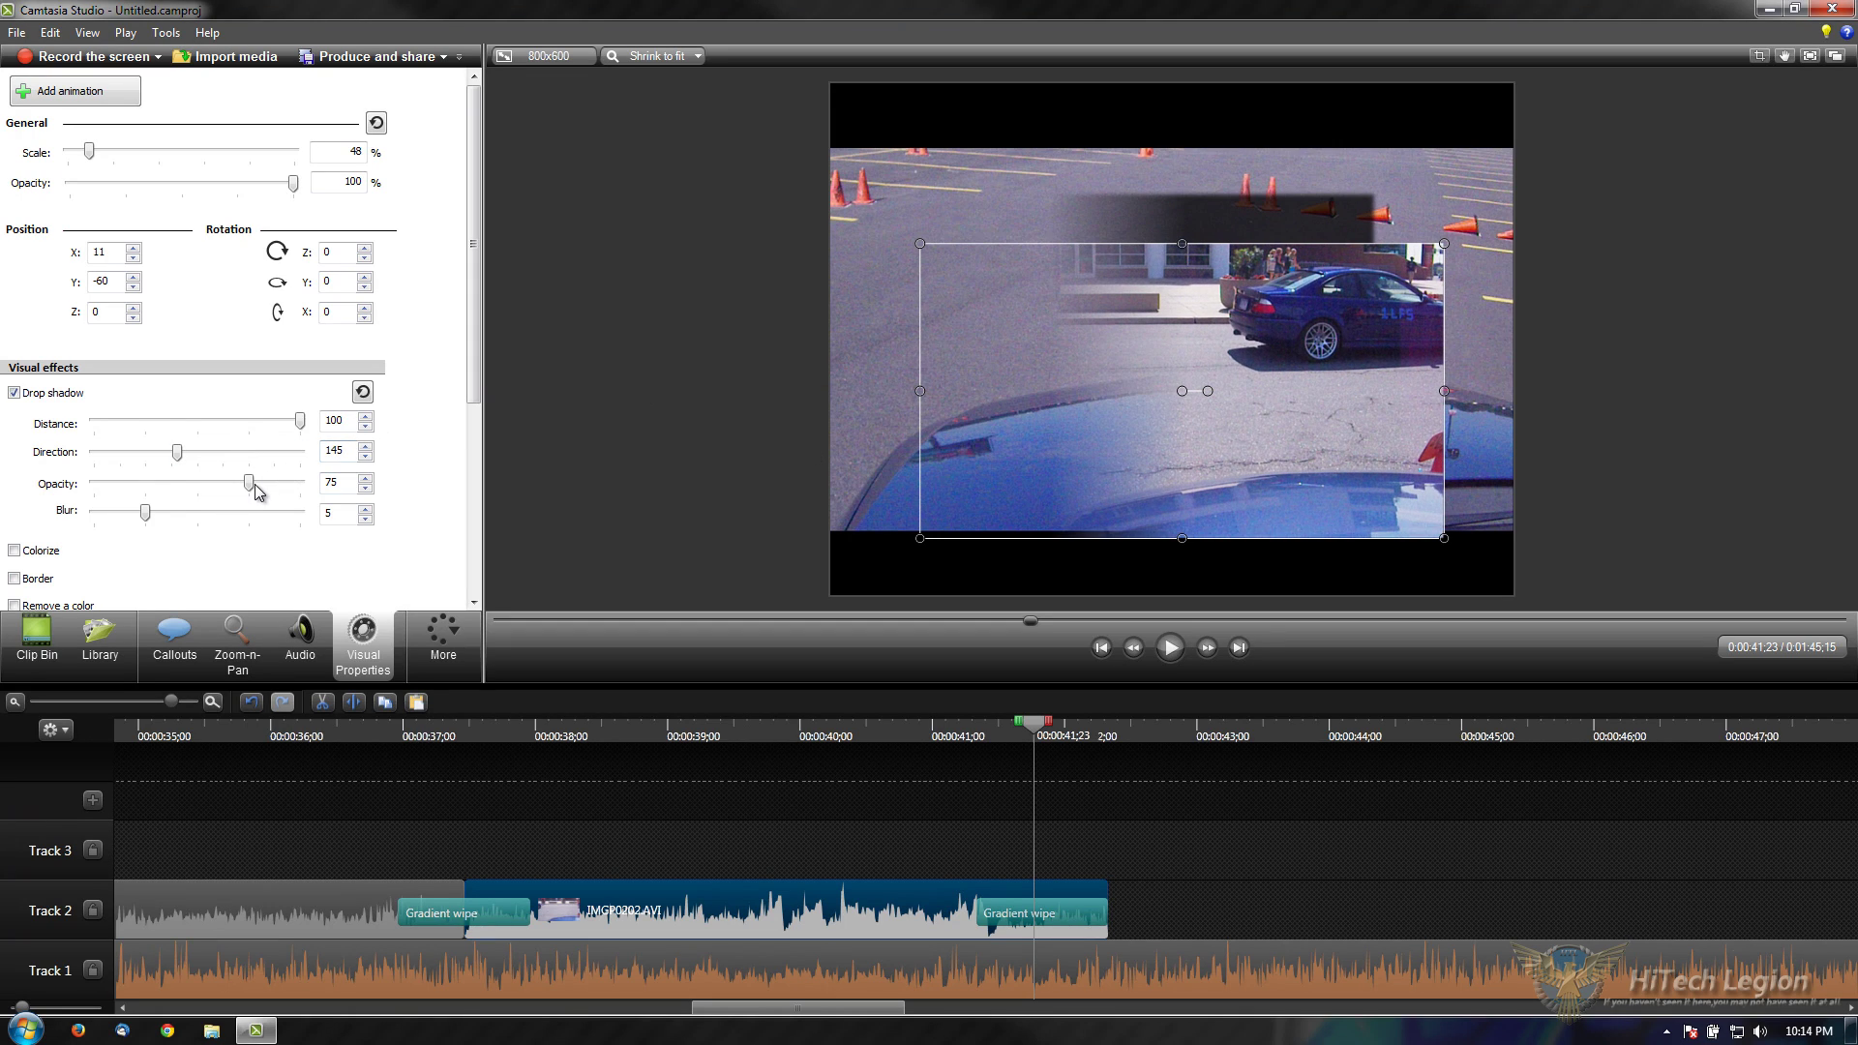
pyautogui.moveTo(249, 482); pyautogui.dragTo(329, 510)
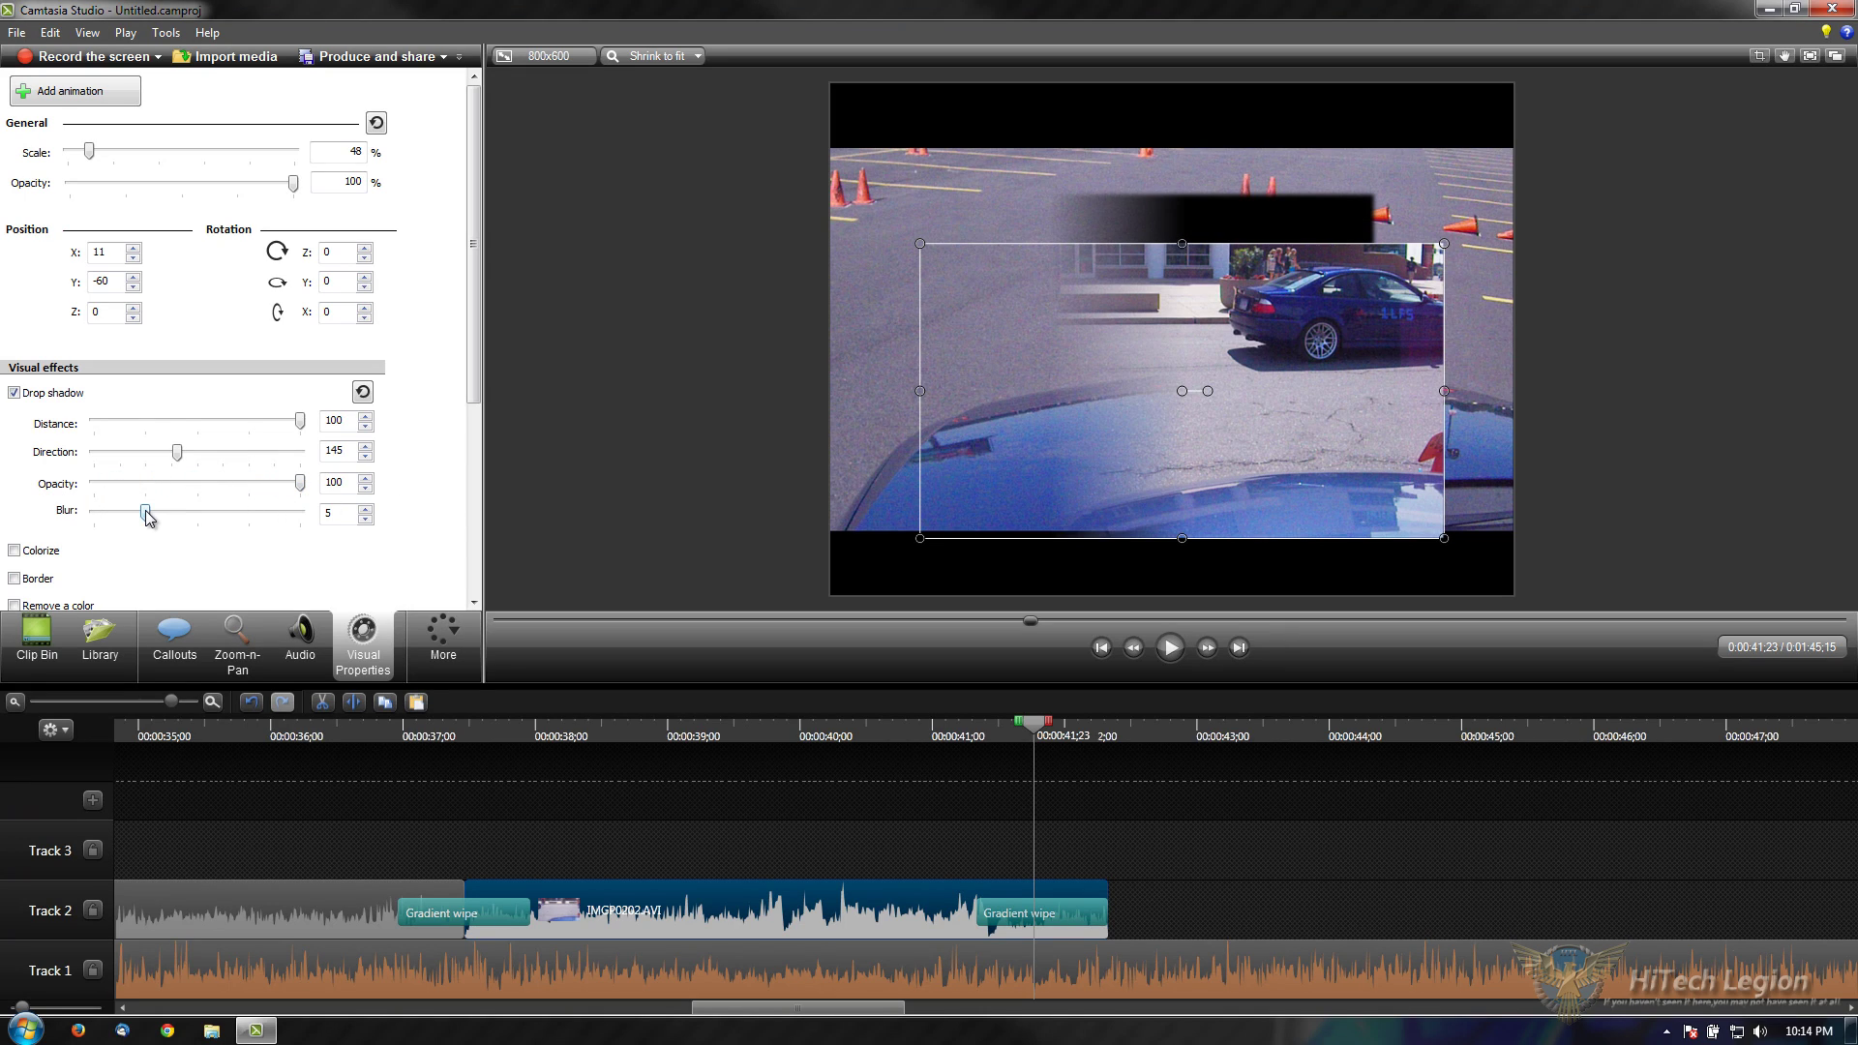
pyautogui.moveTo(148, 516)
pyautogui.mouseDown()
pyautogui.moveTo(126, 514)
pyautogui.moveTo(176, 512)
pyautogui.mouseUp()
pyautogui.click(14, 393)
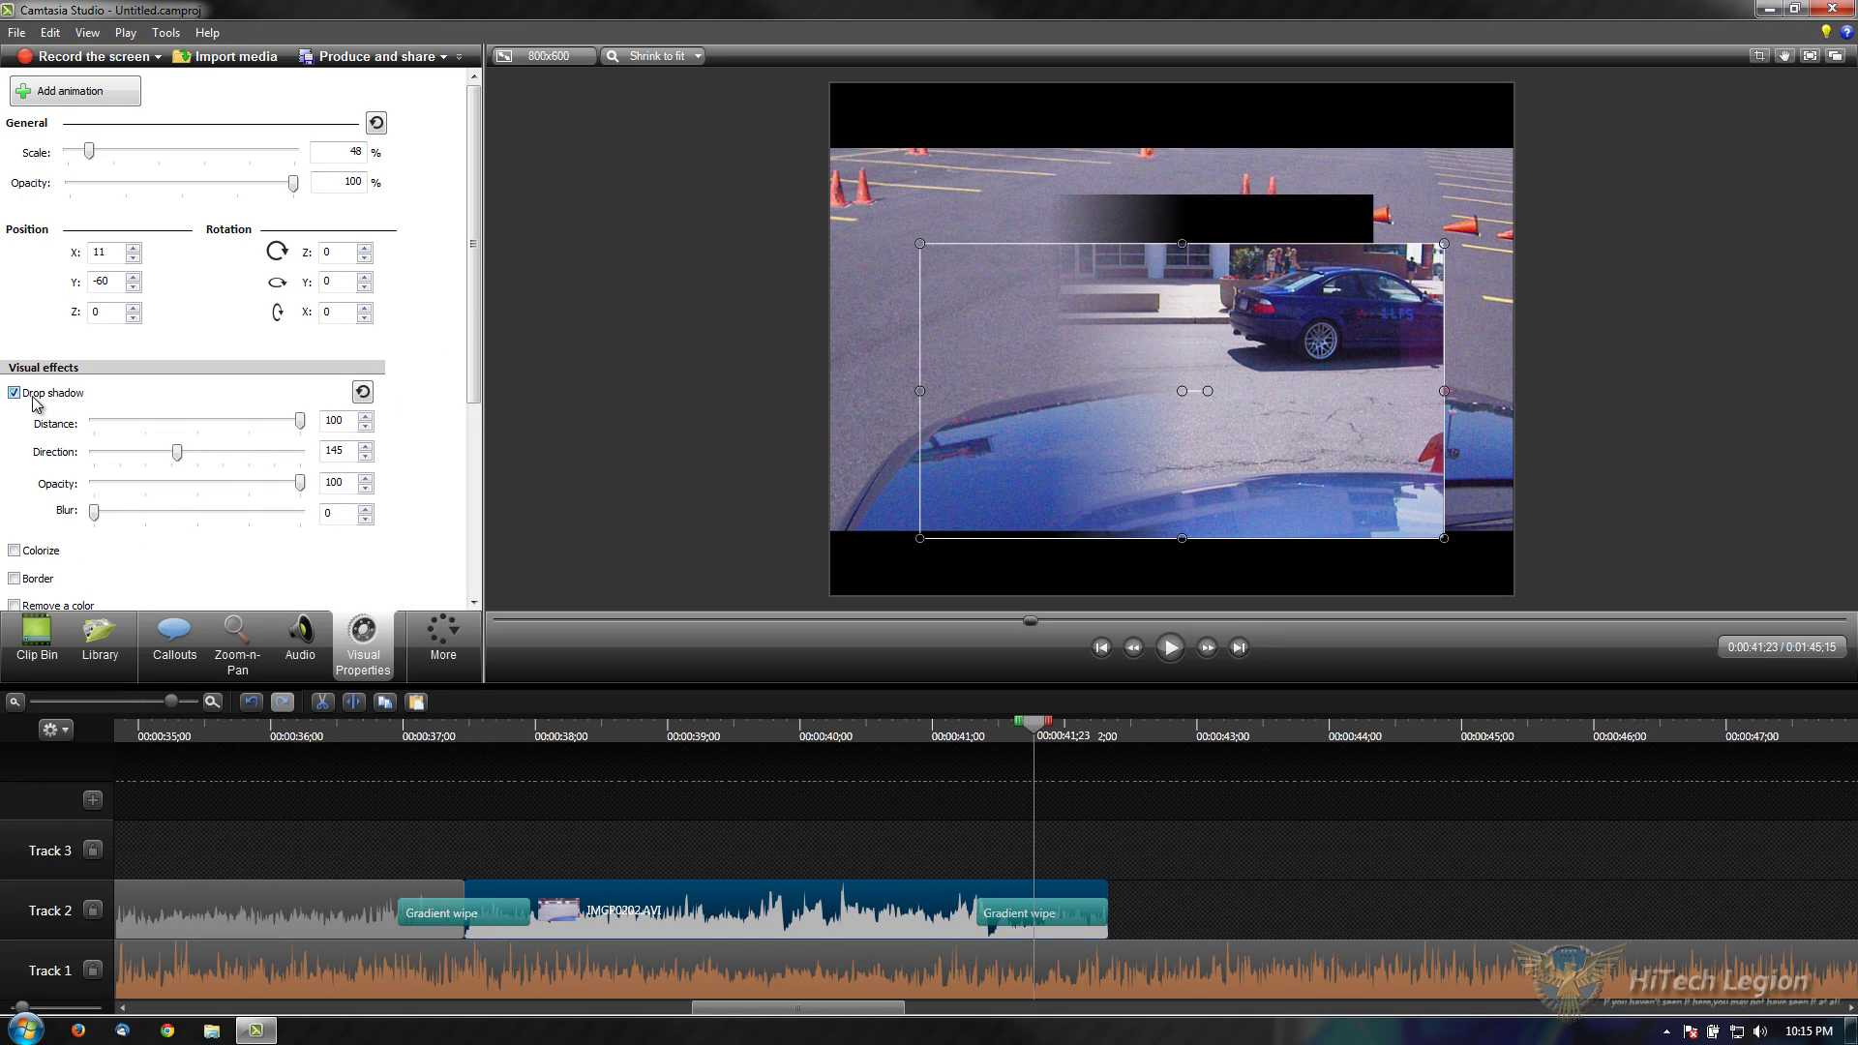
# Step: Try colorizing the IMGP0202.AVI clip in purple with an increased amount, and turn the effect off again
pyautogui.click(47, 423)
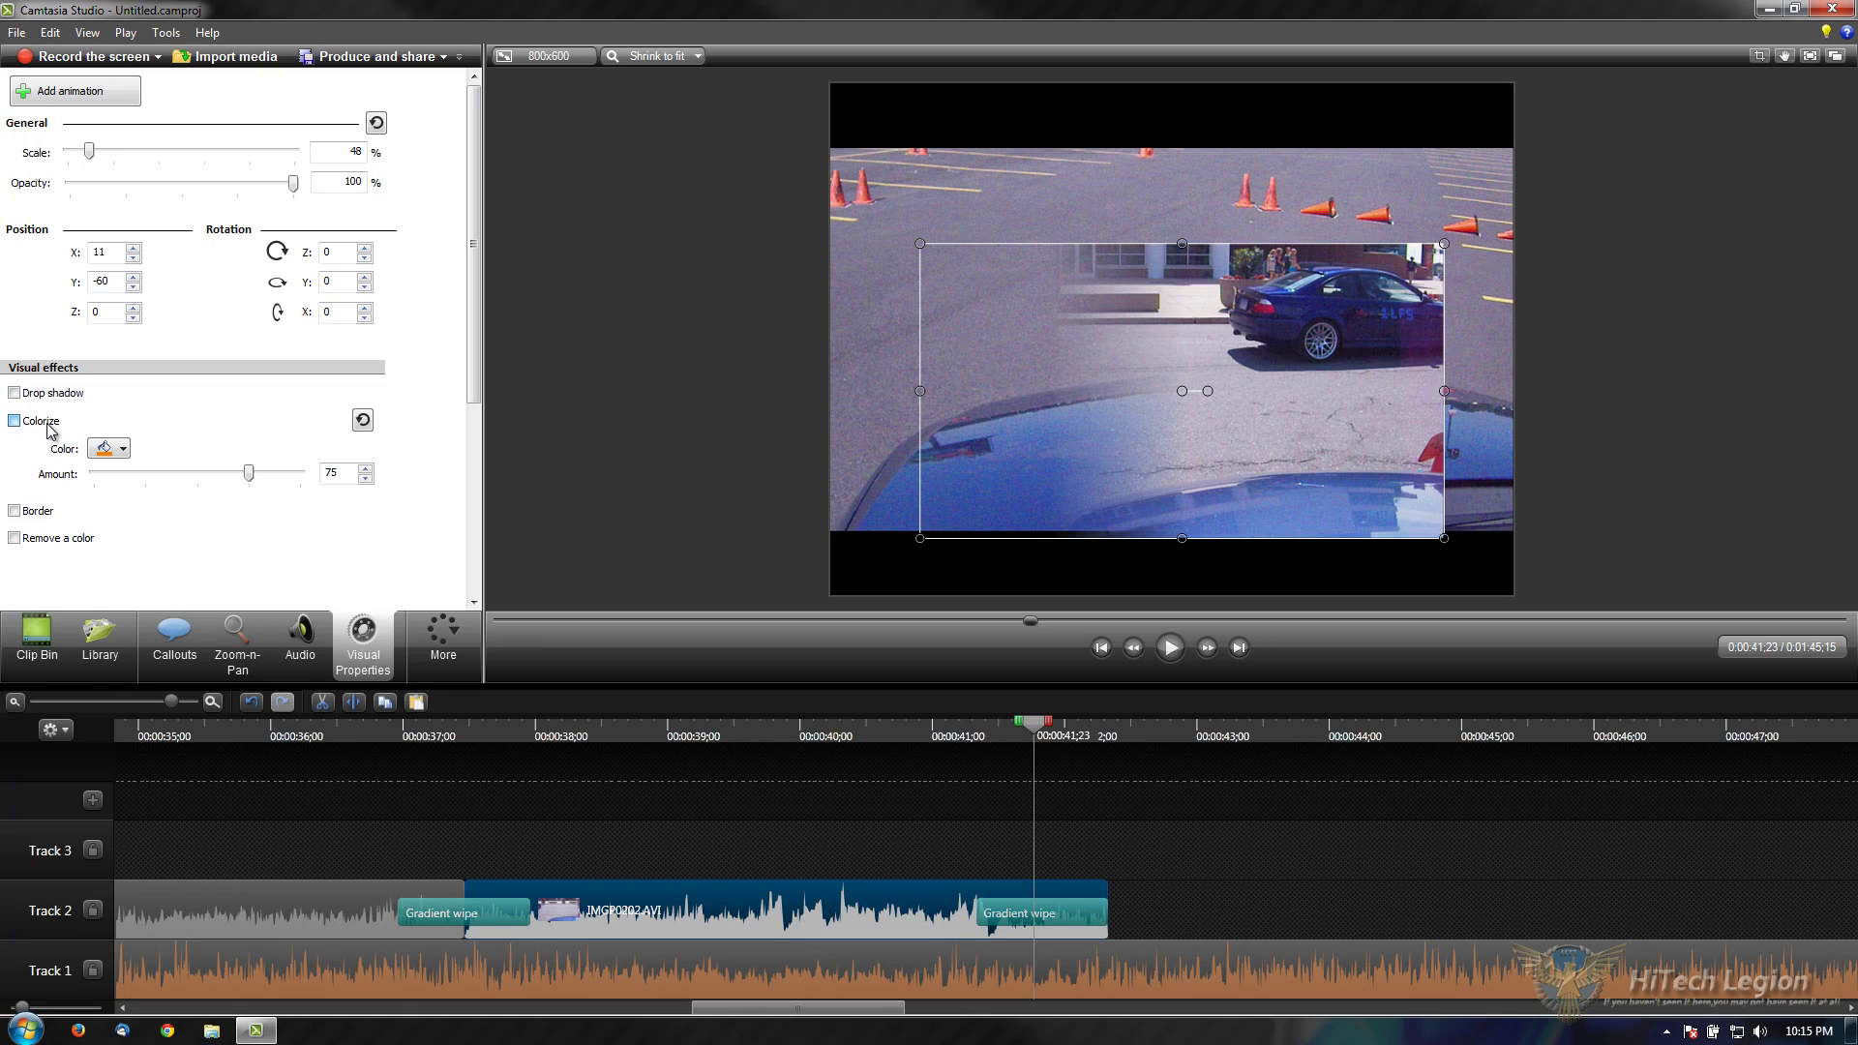
pyautogui.click(110, 450)
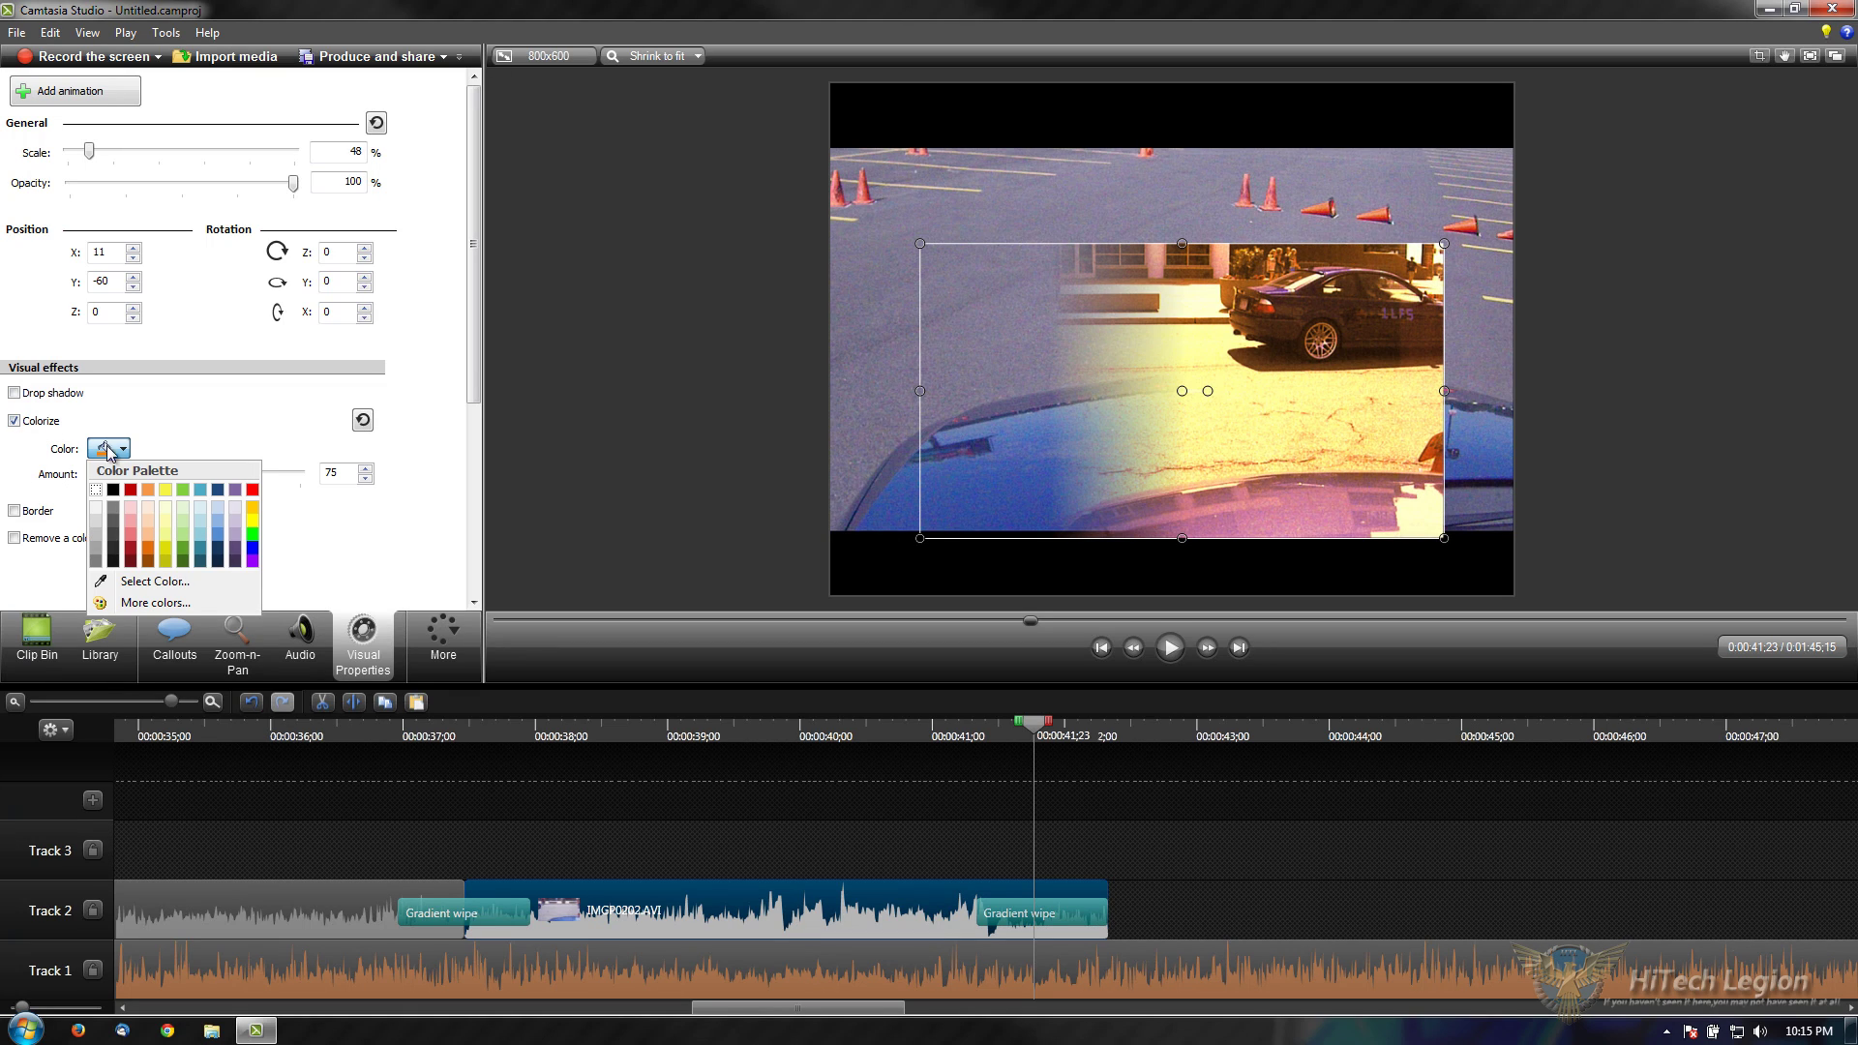
pyautogui.click(252, 560)
pyautogui.moveTo(251, 479); pyautogui.dragTo(445, 493)
pyautogui.click(14, 420)
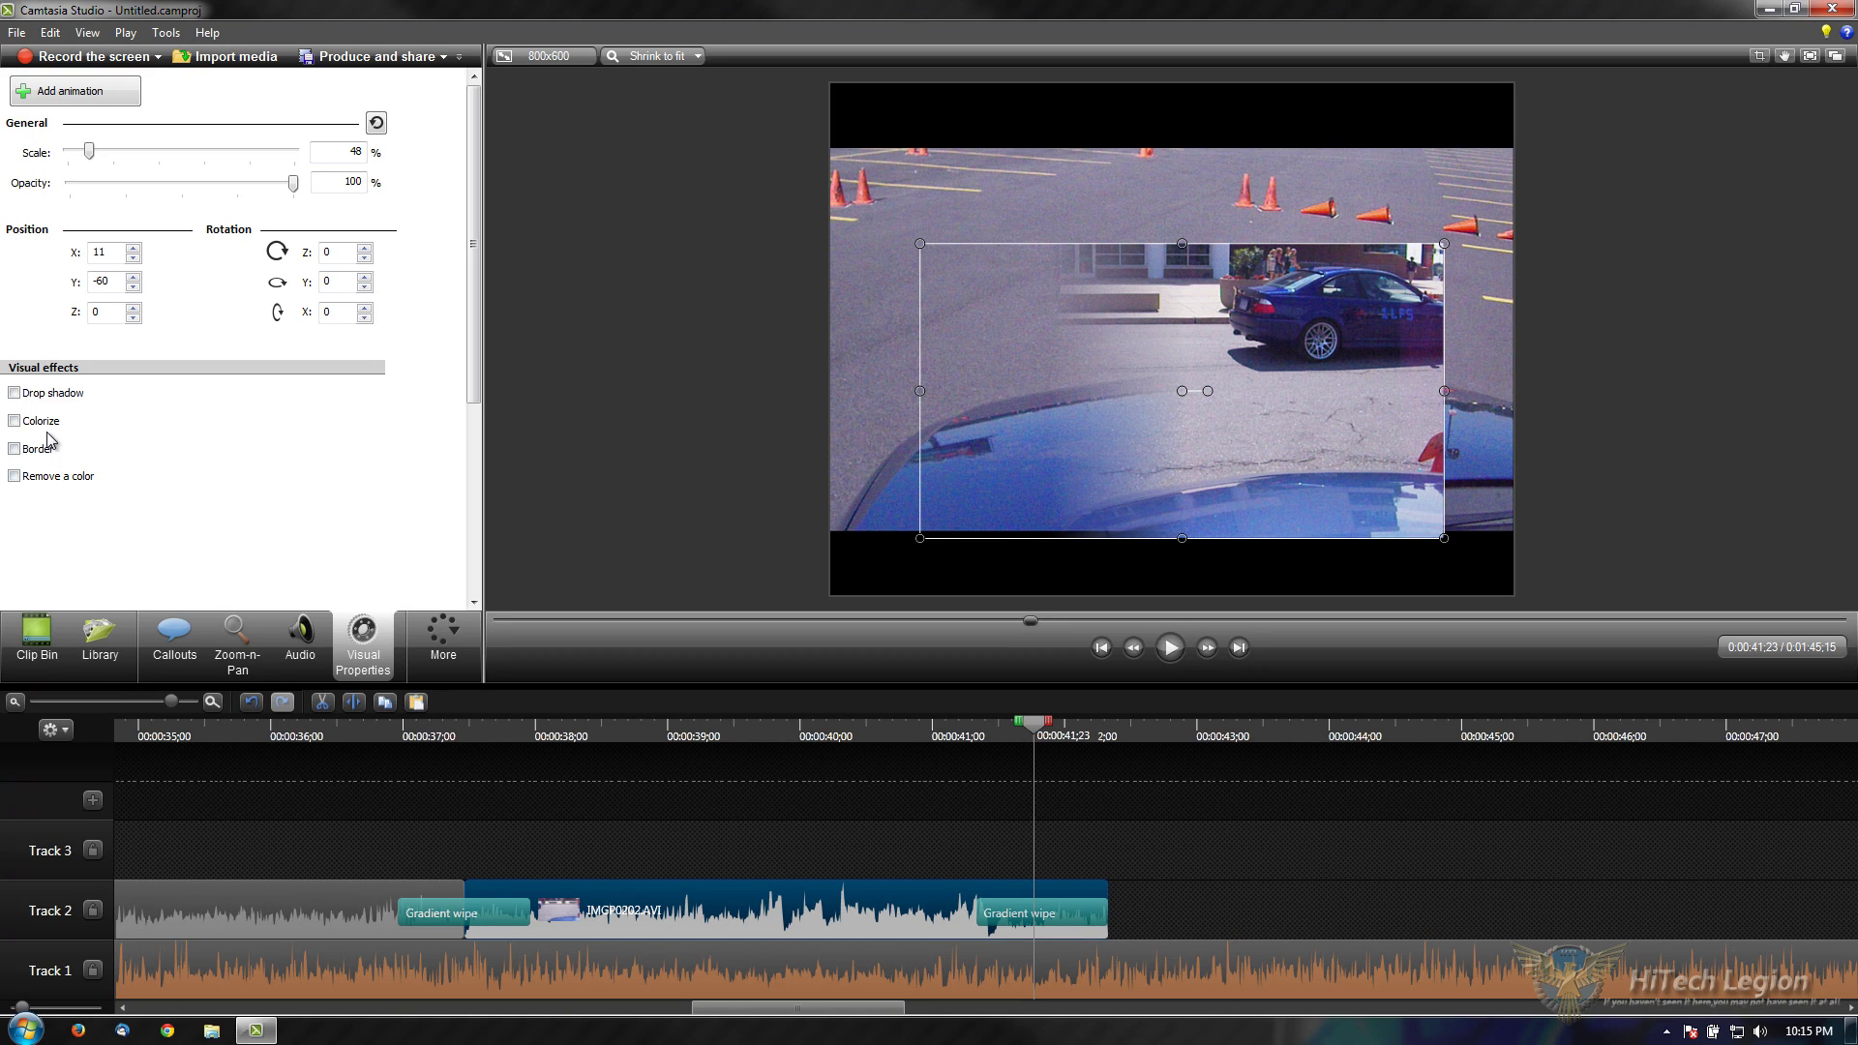
# Step: Try a border with thickness 10 around the IMGP0202.AVI clip, and turn it off again
pyautogui.click(13, 448)
pyautogui.moveTo(114, 498); pyautogui.dragTo(588, 502)
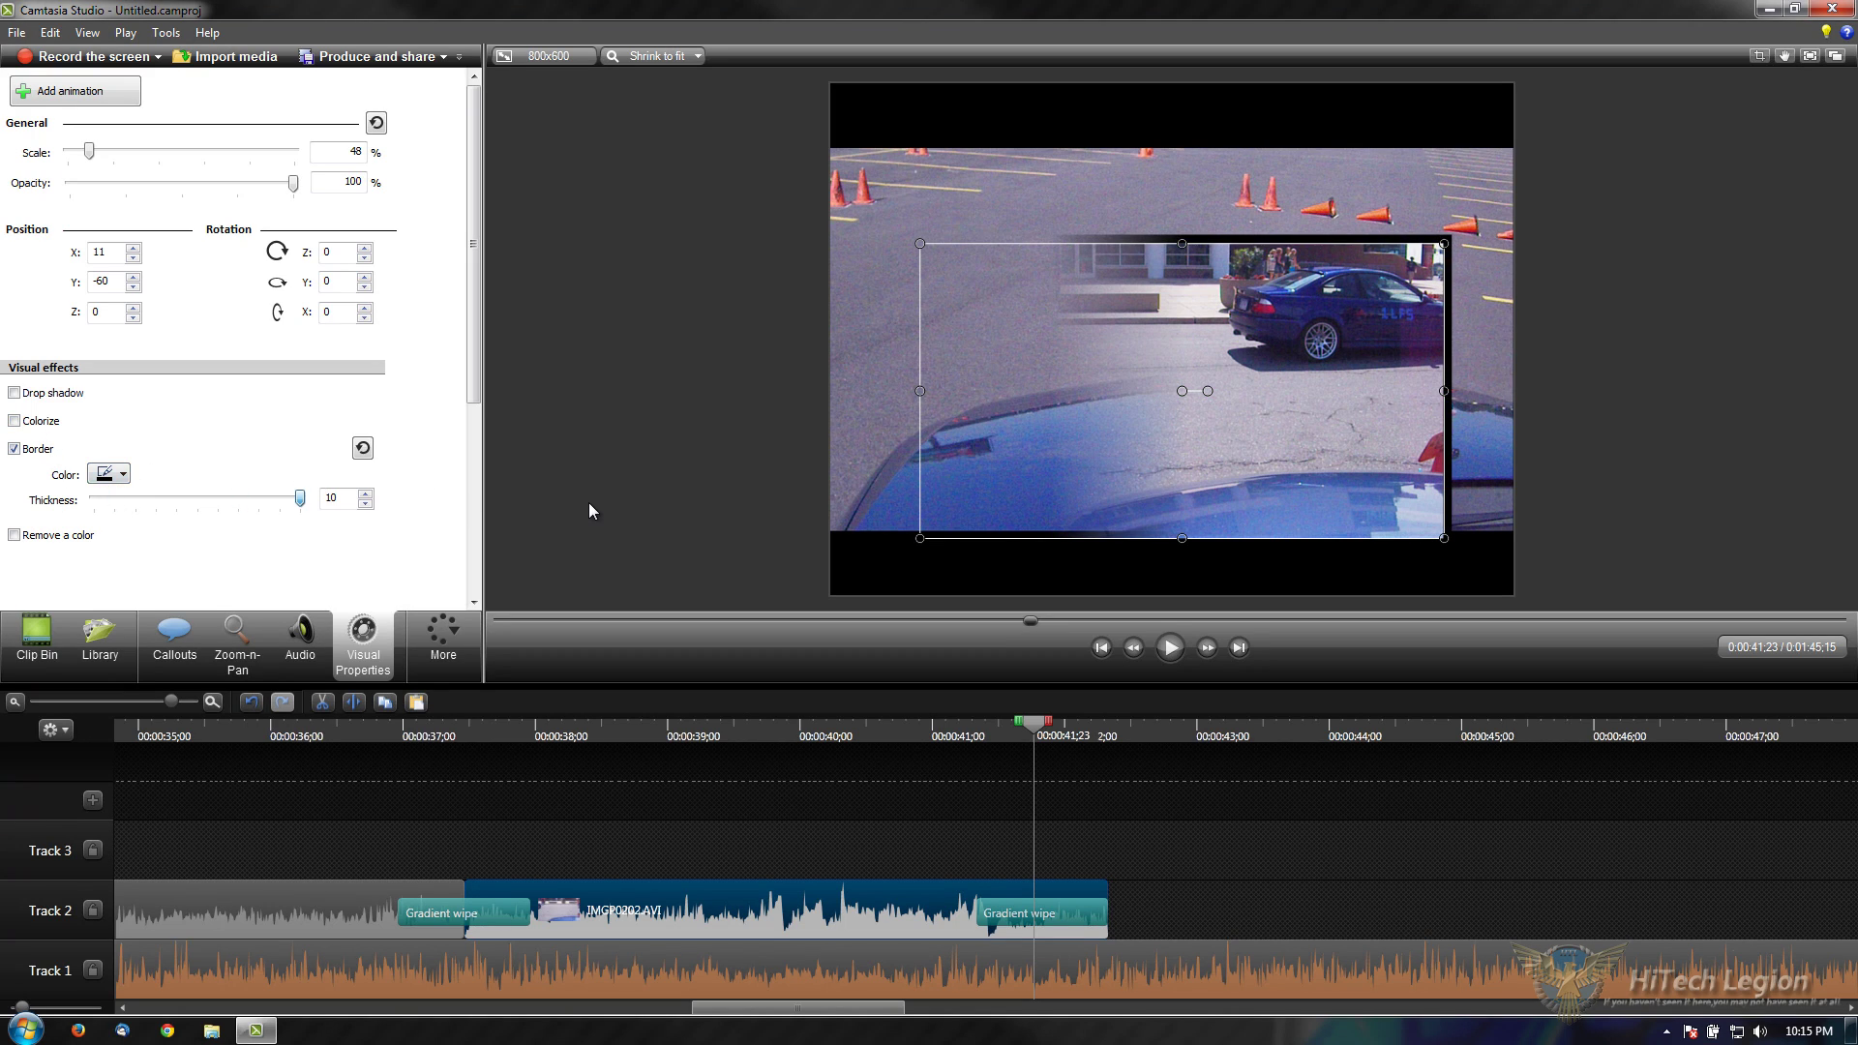
pyautogui.click(22, 451)
# Step: Enable the Remove a color effect on the IMGP0202.AVI clip and choose a dark blue as the color to remove
pyautogui.click(56, 476)
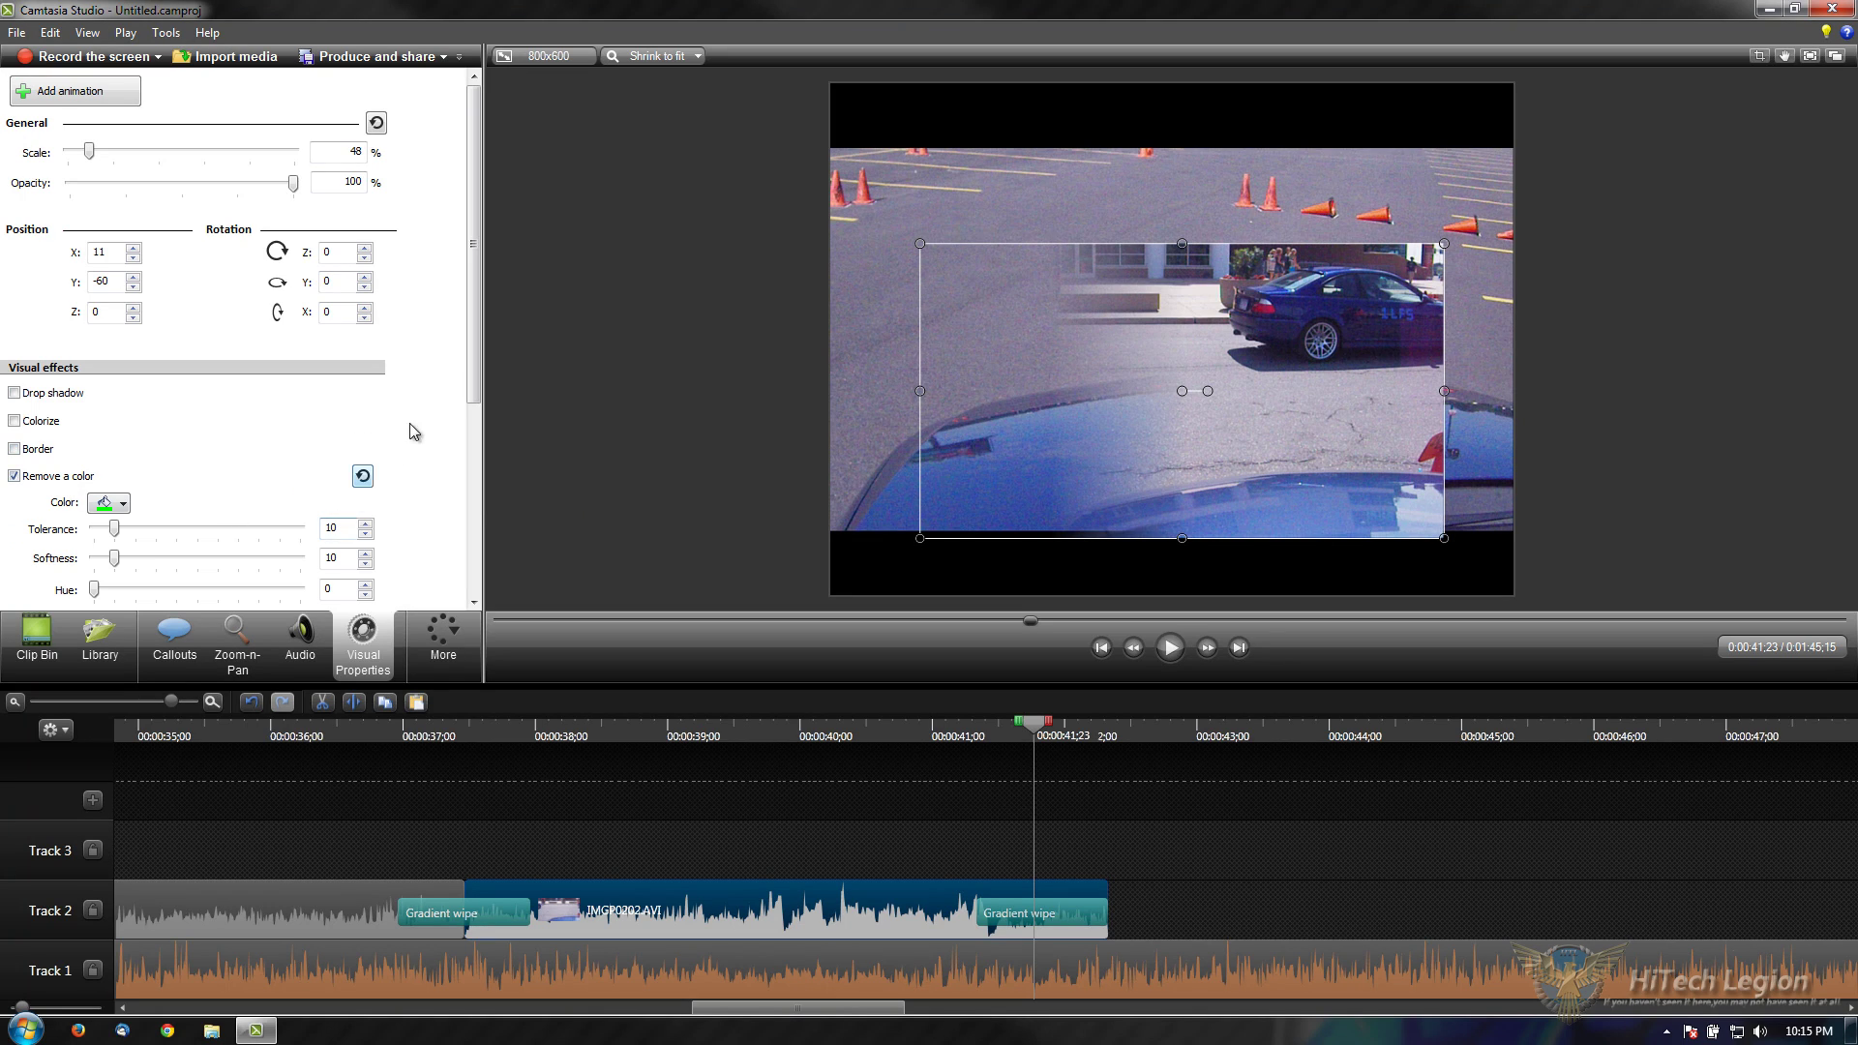
pyautogui.scroll(-2, 464, 371)
pyautogui.click(109, 402)
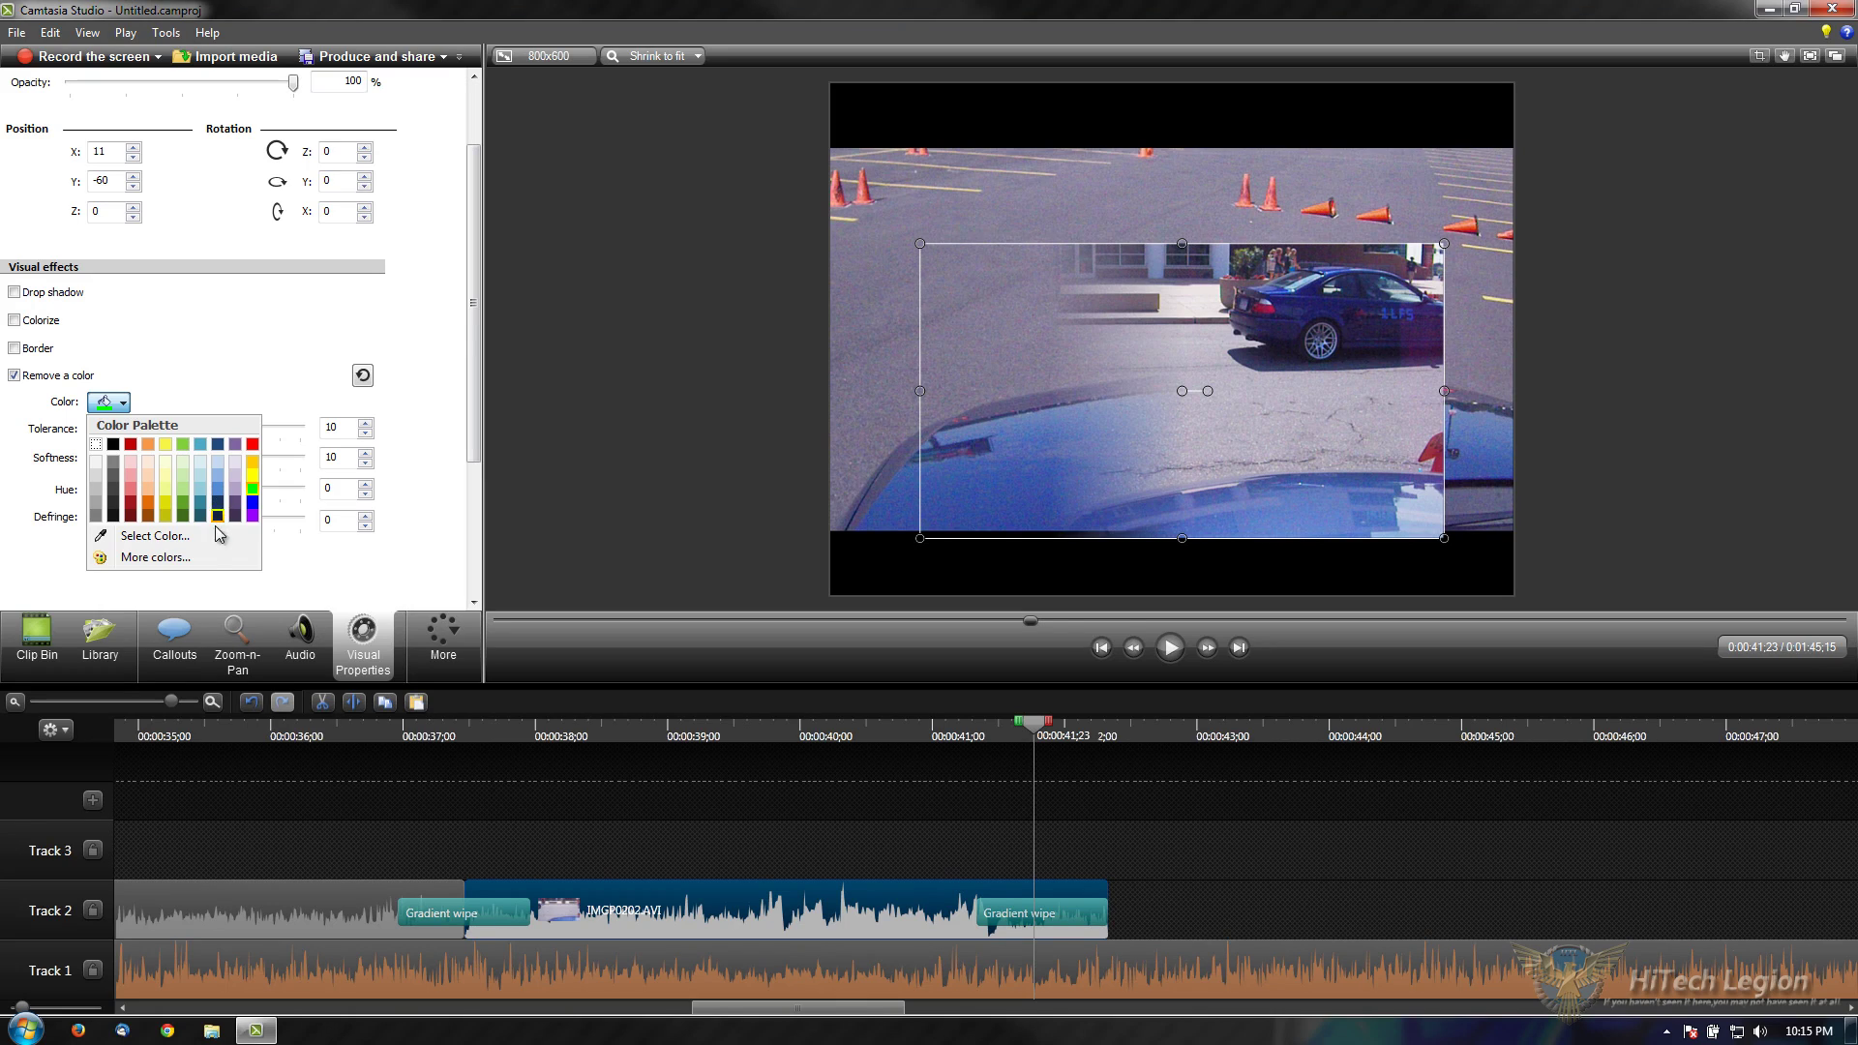
pyautogui.click(218, 515)
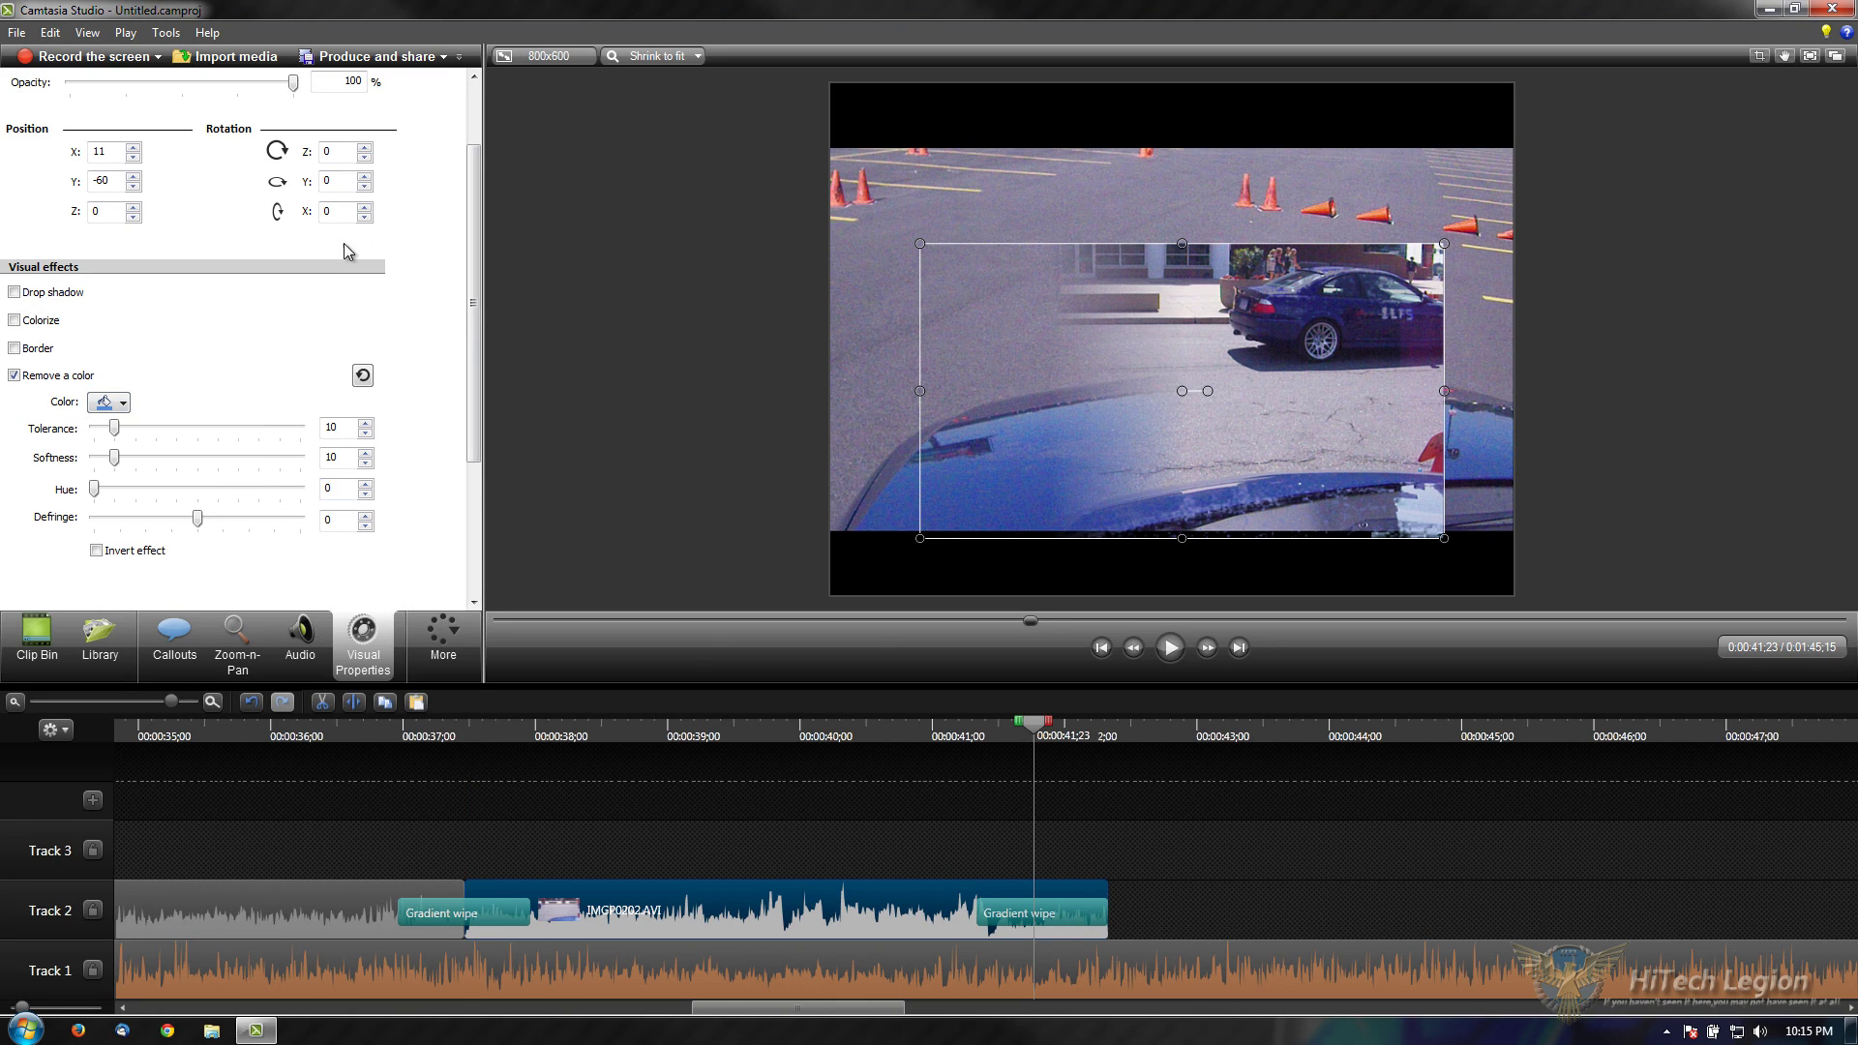
# Step: Try the clip at 100% scale, and restore its default scale, opacity, position and rotation
pyautogui.scroll(2, 105, 133)
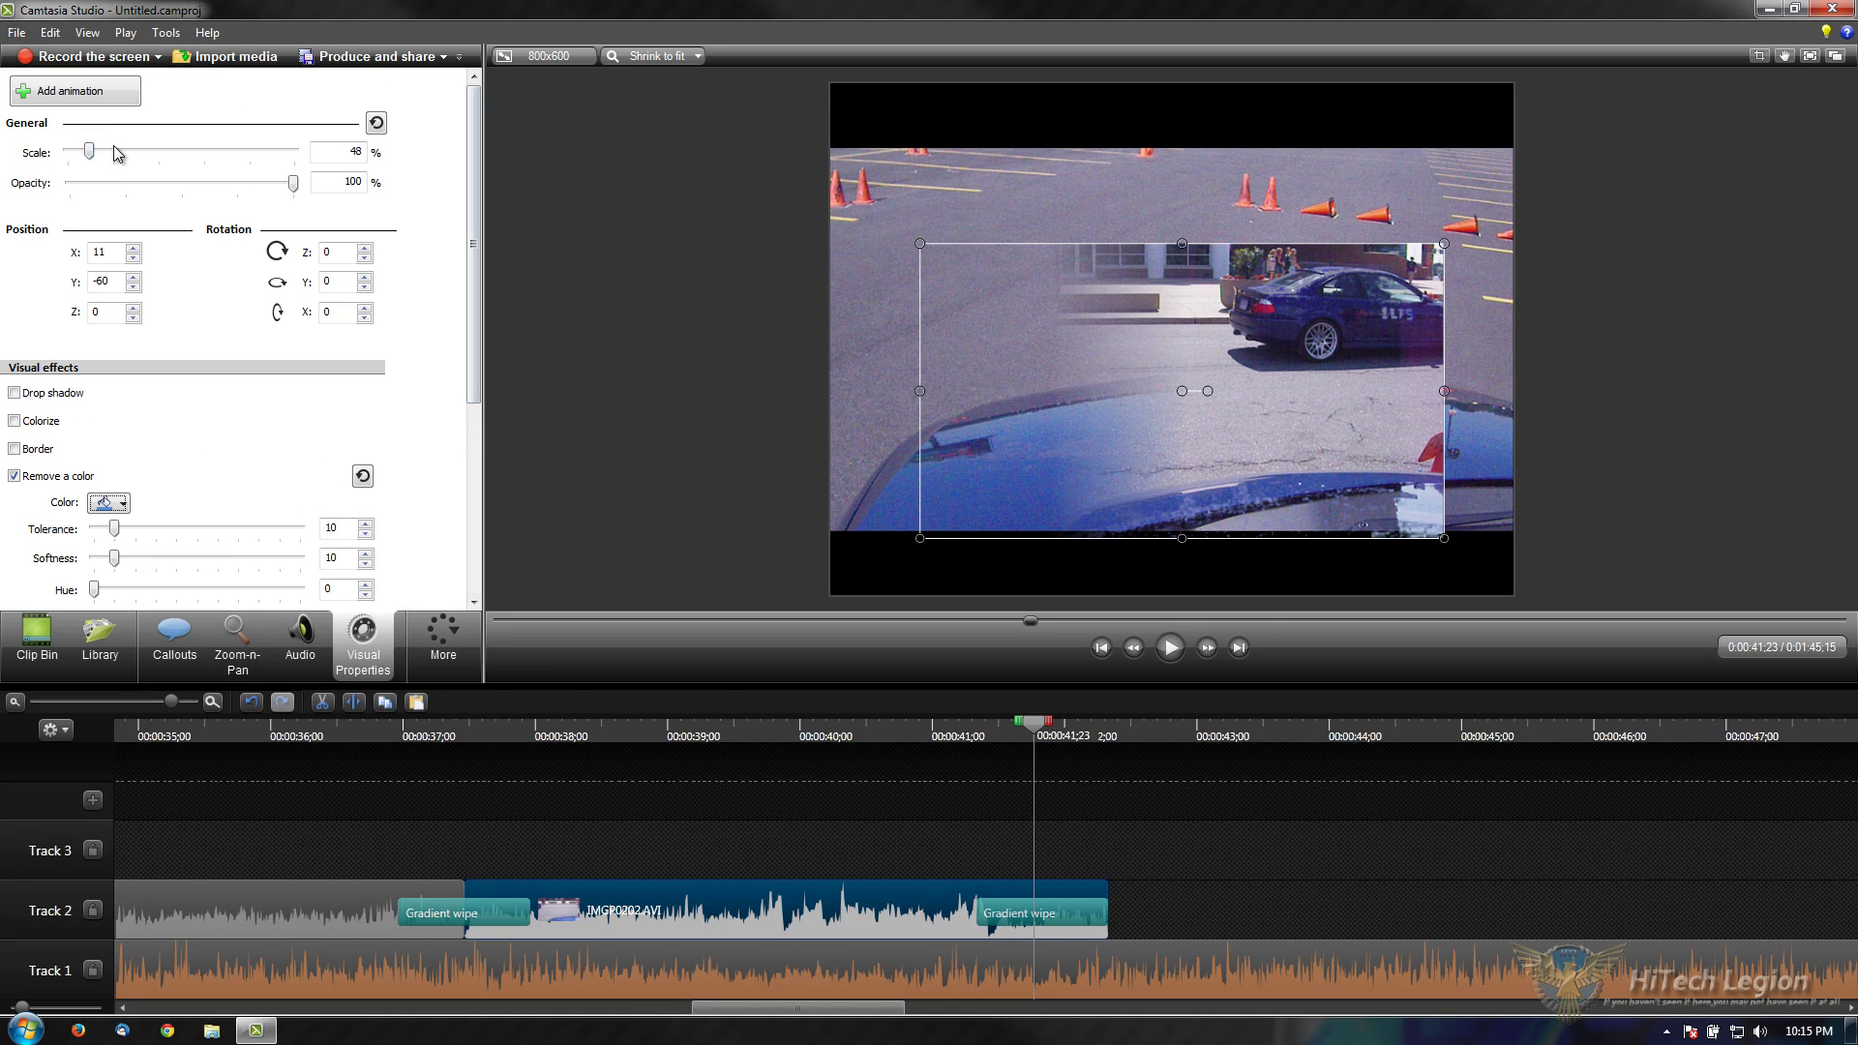
pyautogui.moveTo(93, 153)
pyautogui.mouseDown()
pyautogui.moveTo(335, 149)
pyautogui.moveTo(113, 155)
pyautogui.mouseUp()
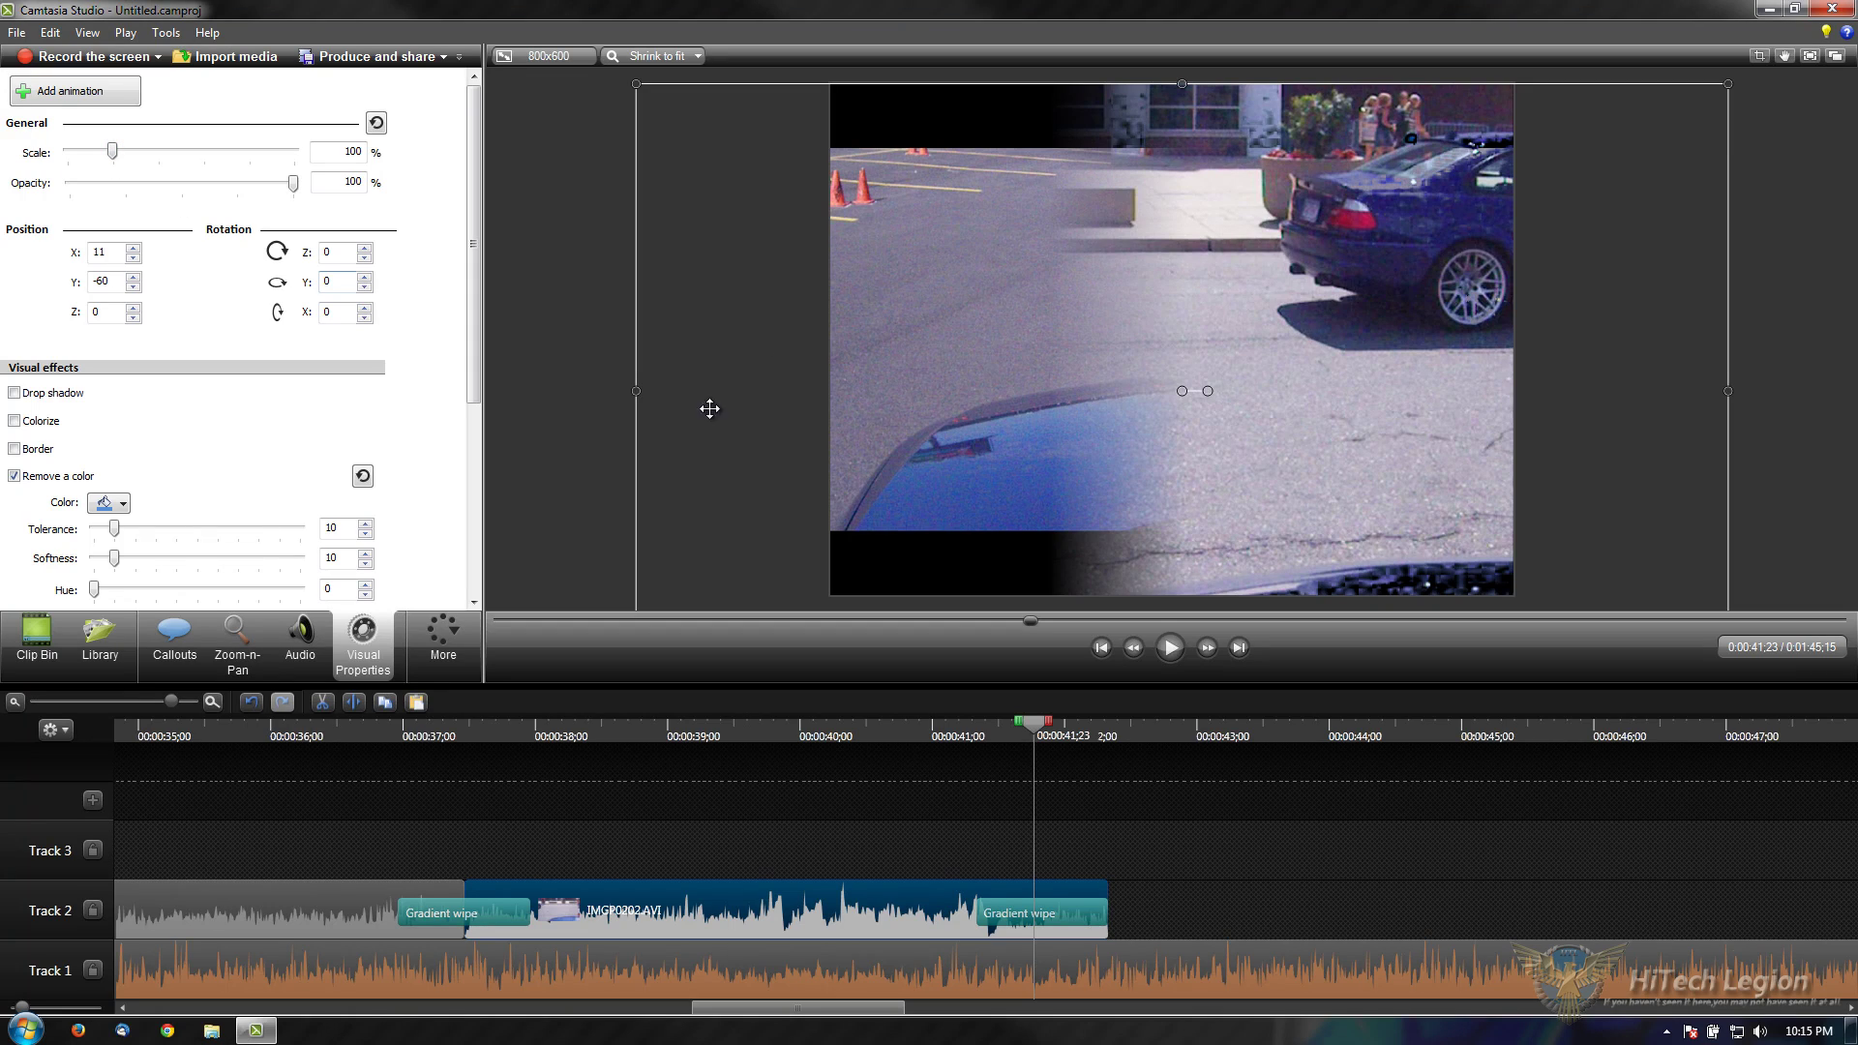
pyautogui.click(375, 122)
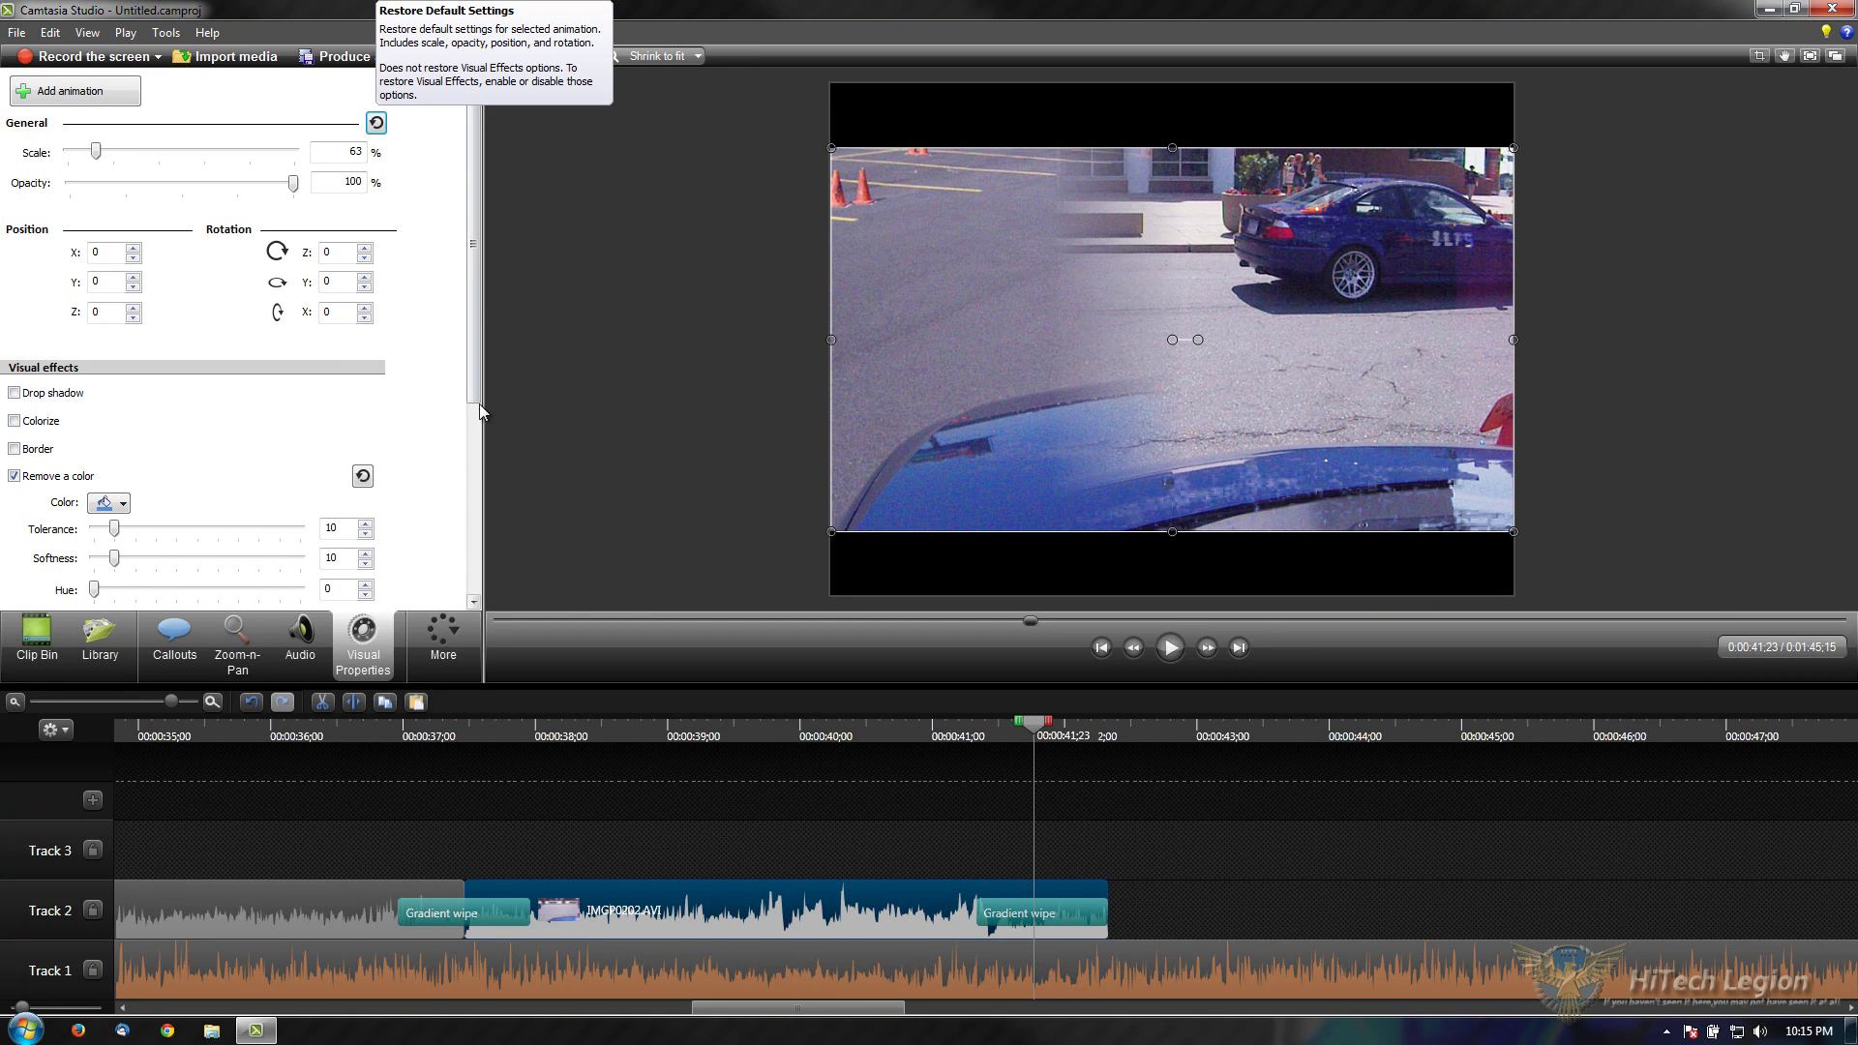
# Step: Delete the Gradient wipe transition at the end of IMGP0202.AVI on Track 2
pyautogui.moveTo(479, 403); pyautogui.dragTo(490, 509)
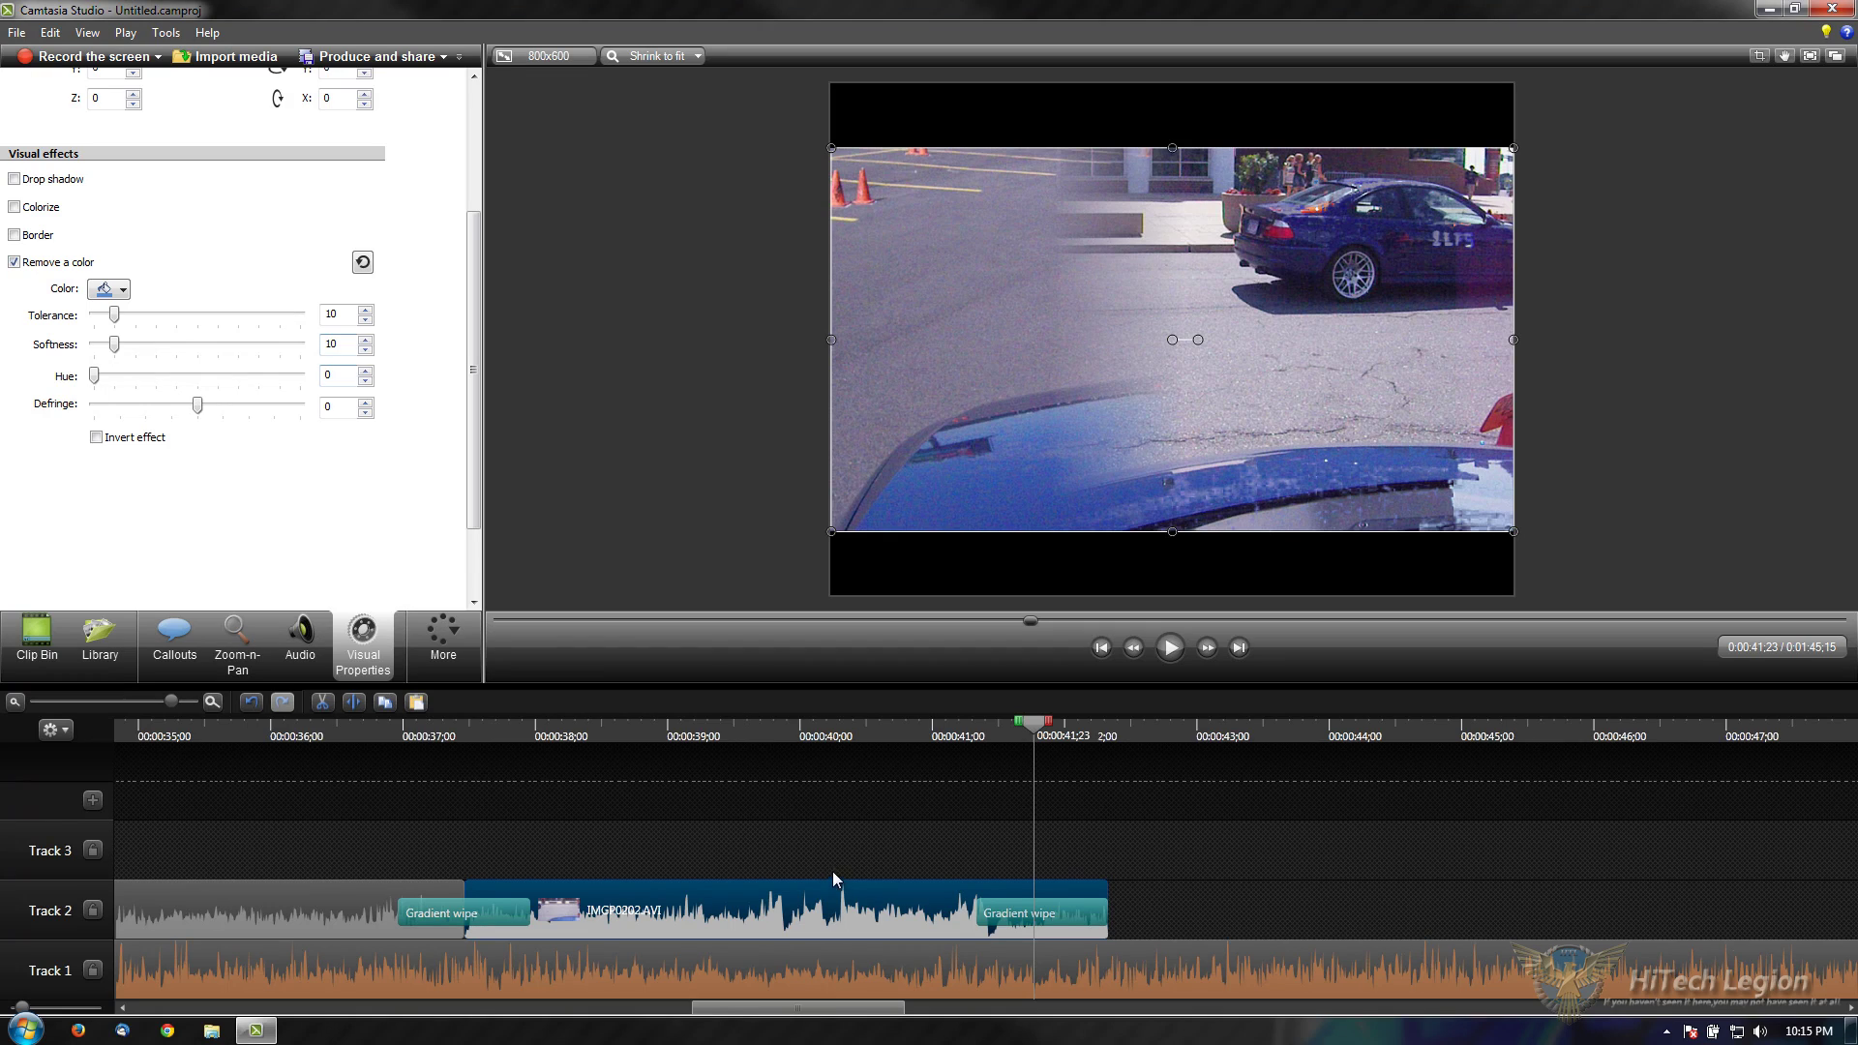
pyautogui.click(999, 921)
pyautogui.press('Delete')
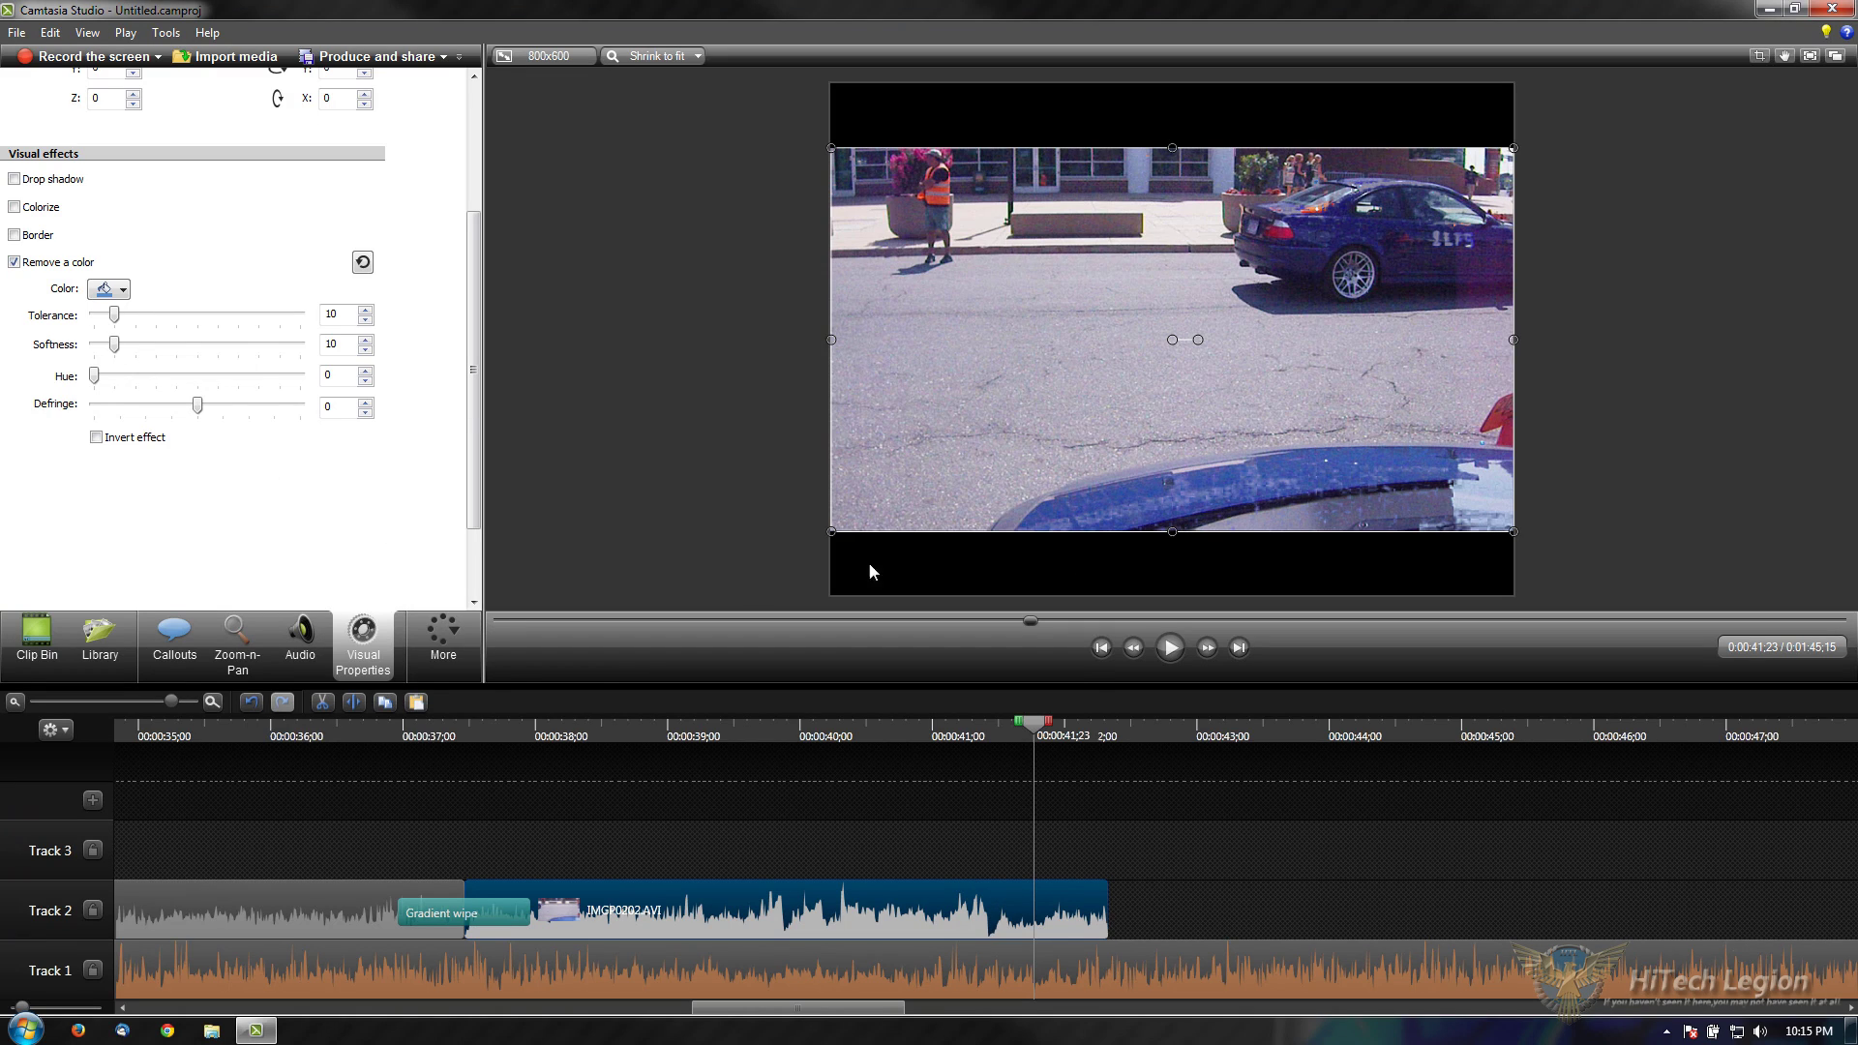
# Step: Set both the tolerance and the softness of the Remove a color effect to 0
pyautogui.moveTo(114, 316); pyautogui.dragTo(43, 332)
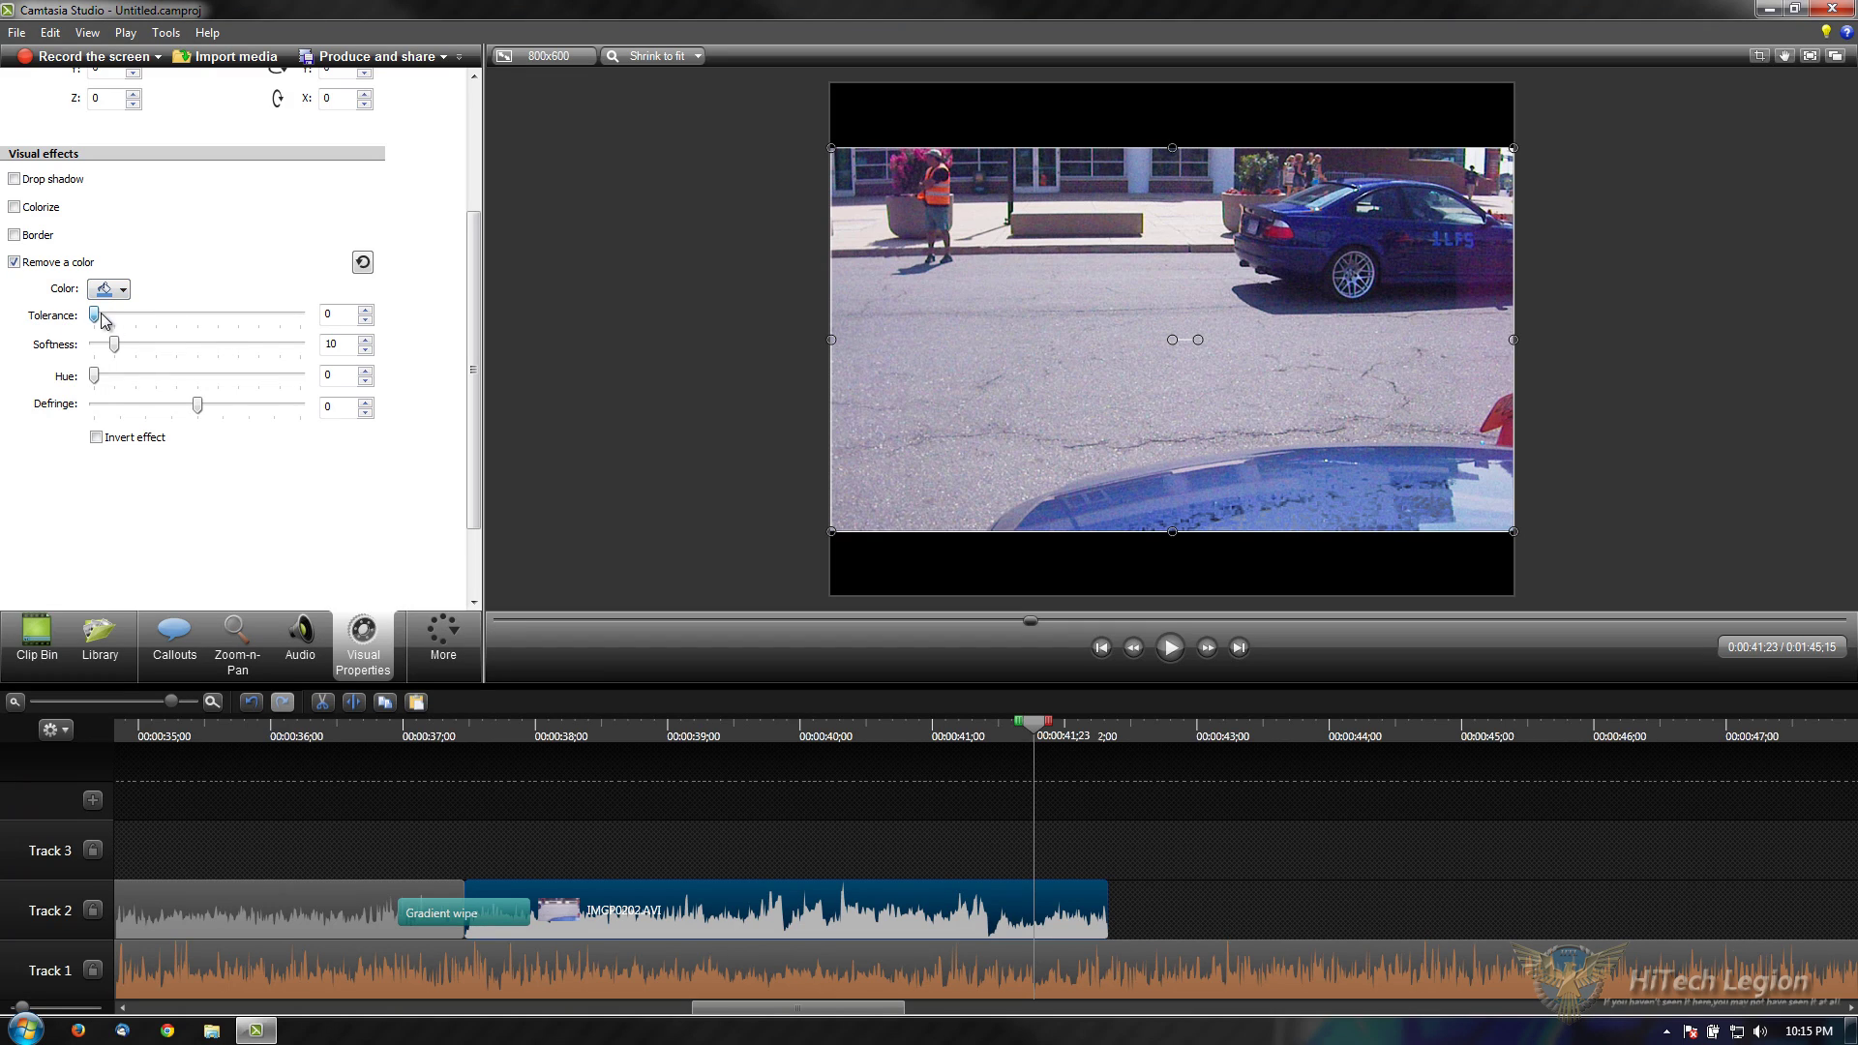
pyautogui.moveTo(101, 317)
pyautogui.mouseDown()
pyautogui.moveTo(141, 319)
pyautogui.moveTo(76, 327)
pyautogui.mouseUp()
pyautogui.moveTo(94, 316); pyautogui.dragTo(87, 403)
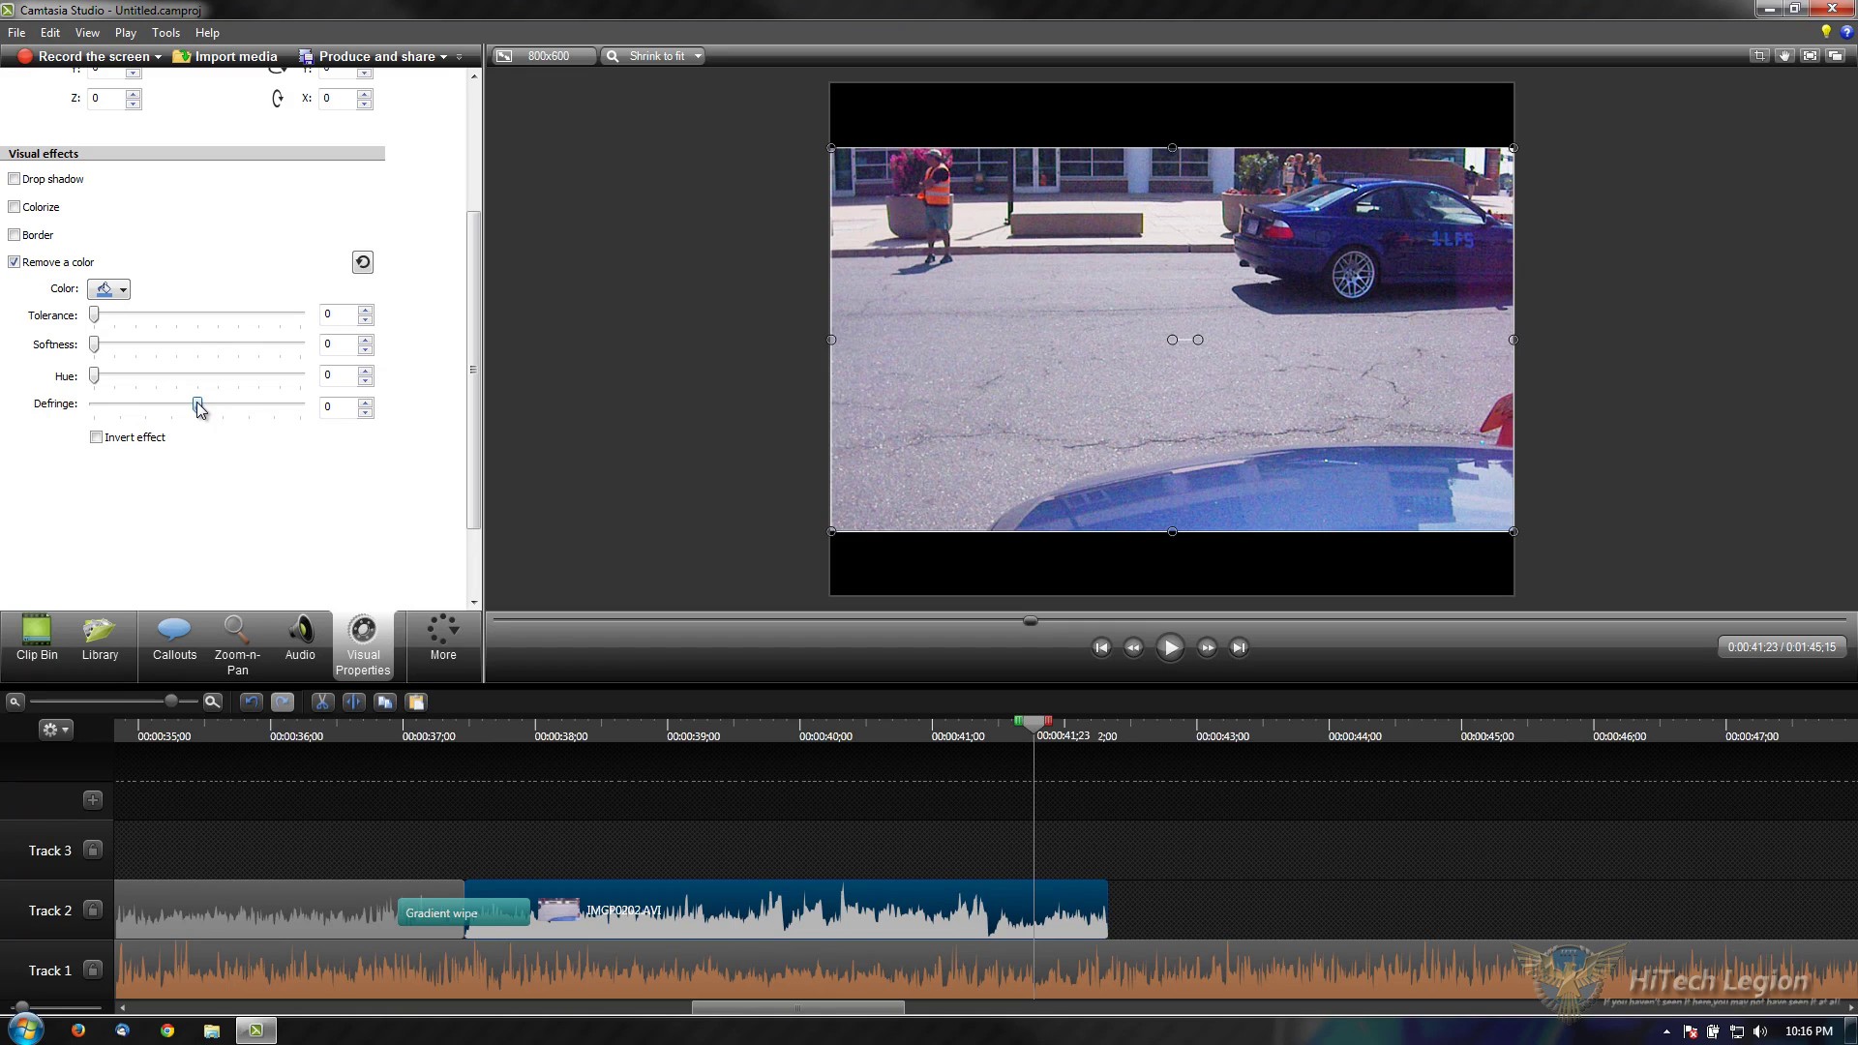
# Step: Try negative and positive defringe values for the Remove a color effect, including -25, and set defringe to 100
pyautogui.moveTo(197, 403); pyautogui.dragTo(174, 413)
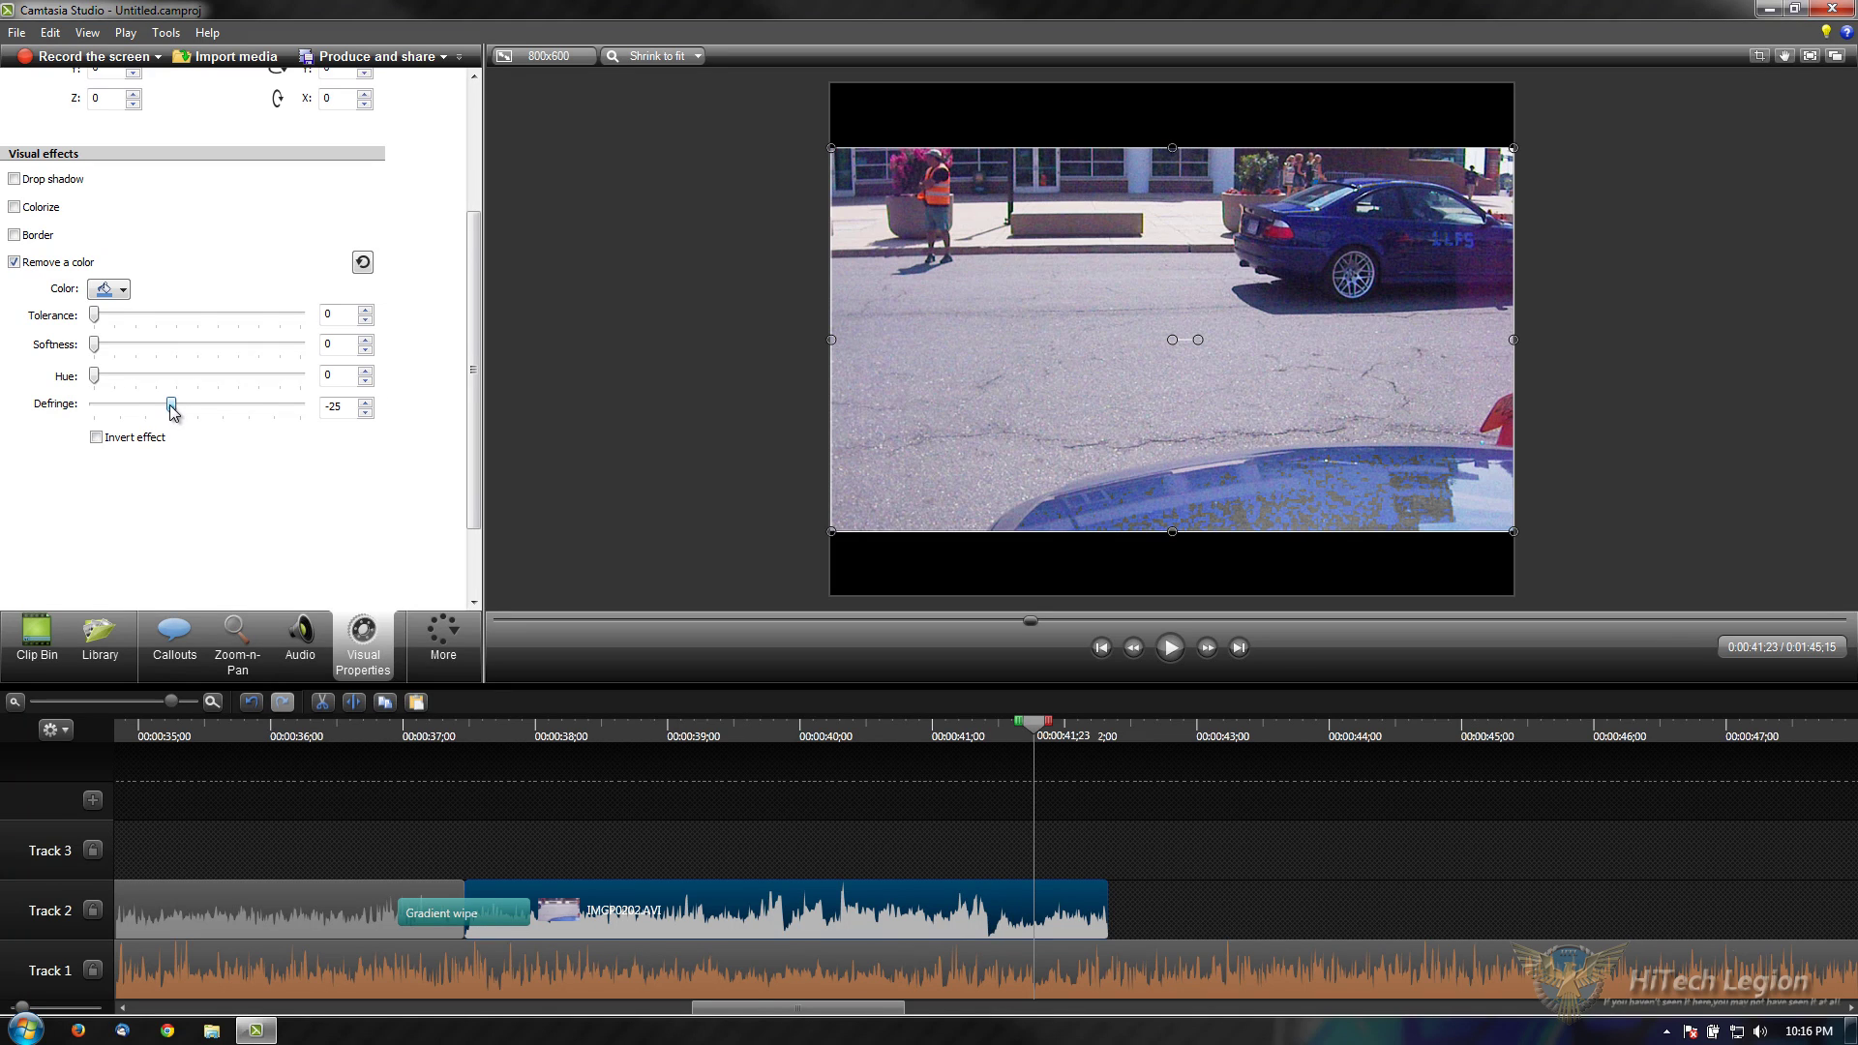
pyautogui.moveTo(173, 411); pyautogui.dragTo(354, 451)
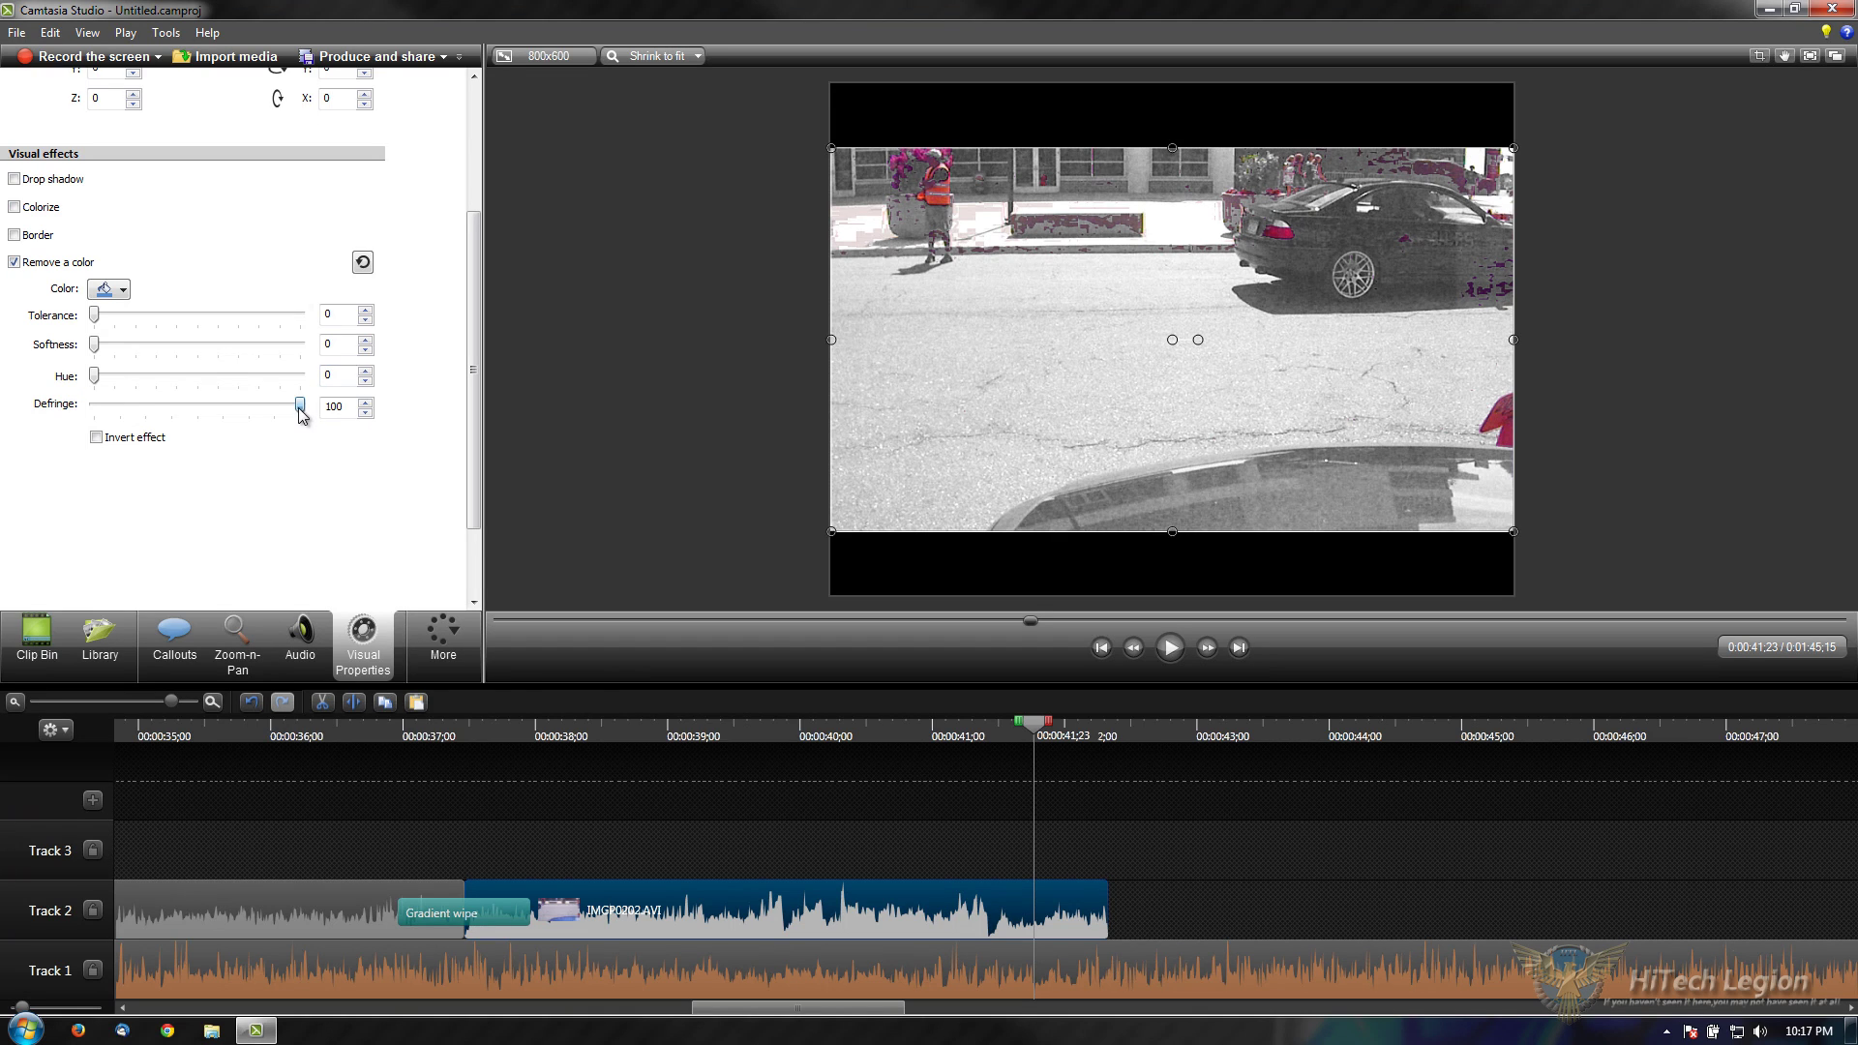
pyautogui.moveTo(300, 414); pyautogui.dragTo(100, 416)
pyautogui.moveTo(281, 418); pyautogui.dragTo(334, 416)
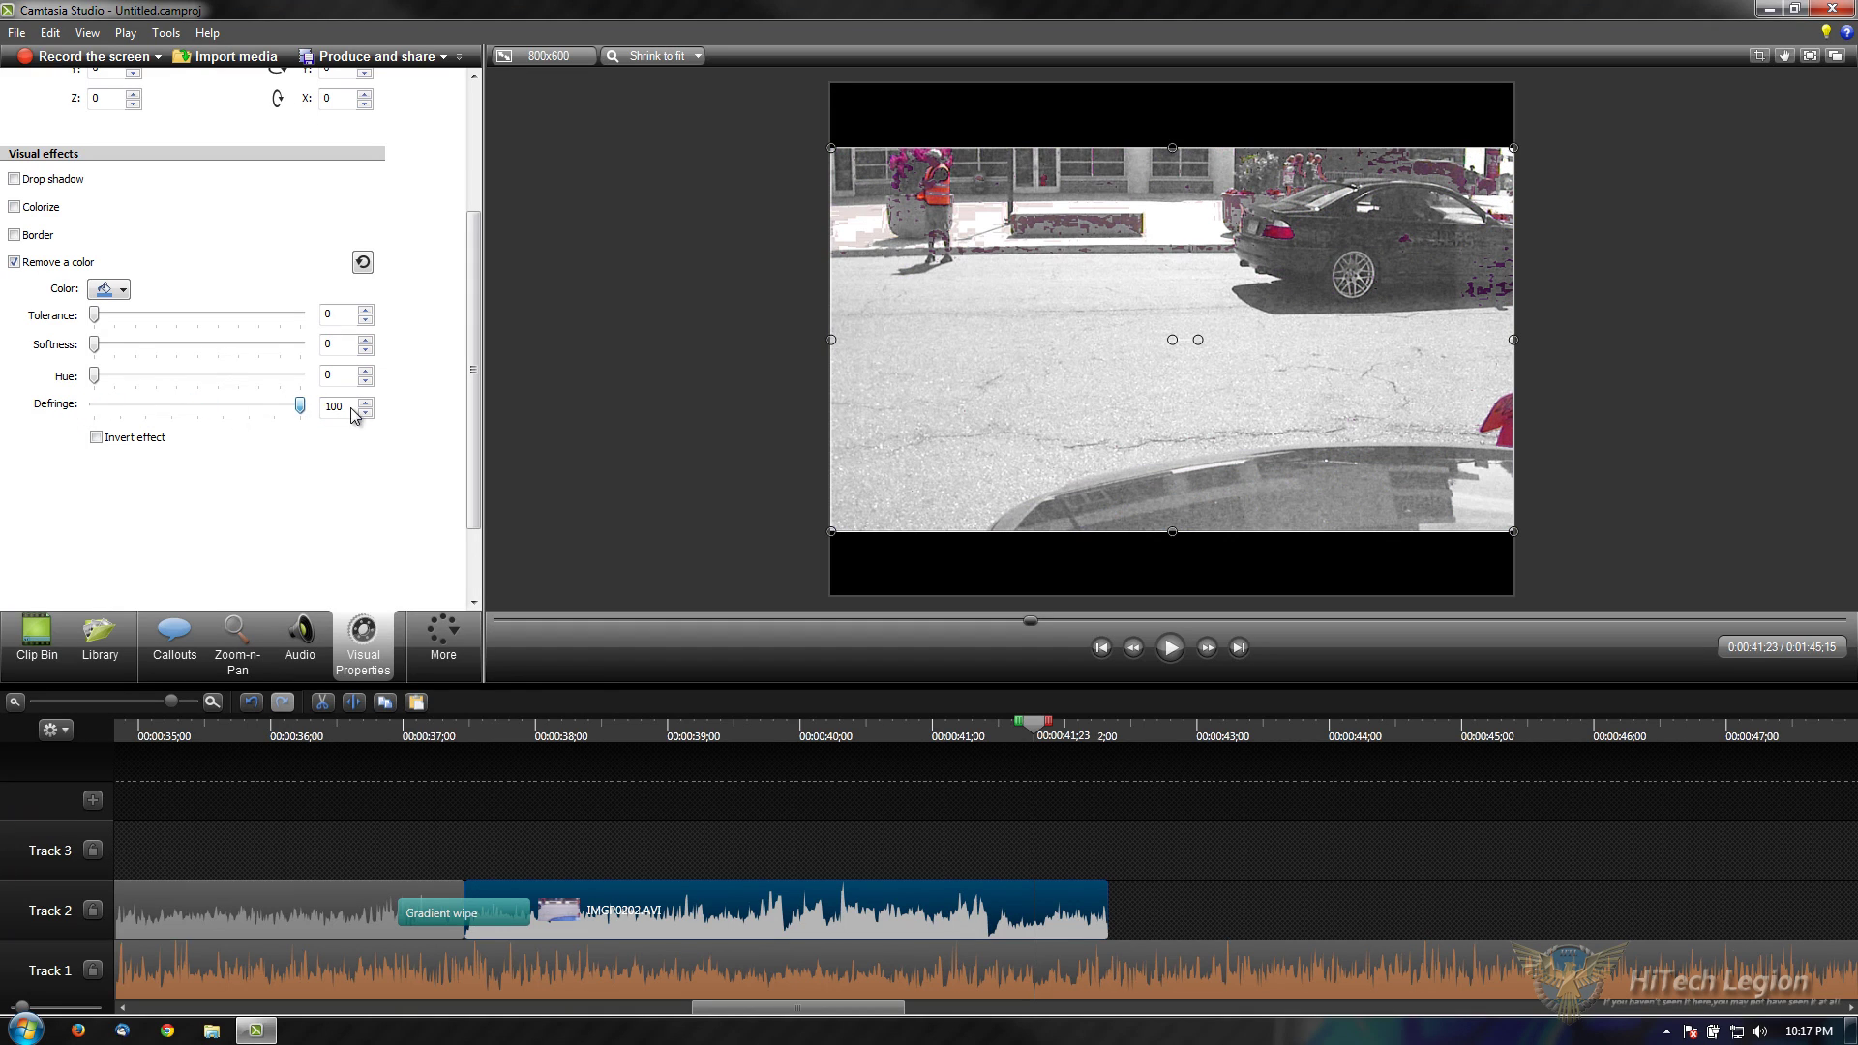
# Step: Record a short voice narration from 0:00:41;23 and save it over the existing example audio record.wav on the Desktop
pyautogui.click(447, 643)
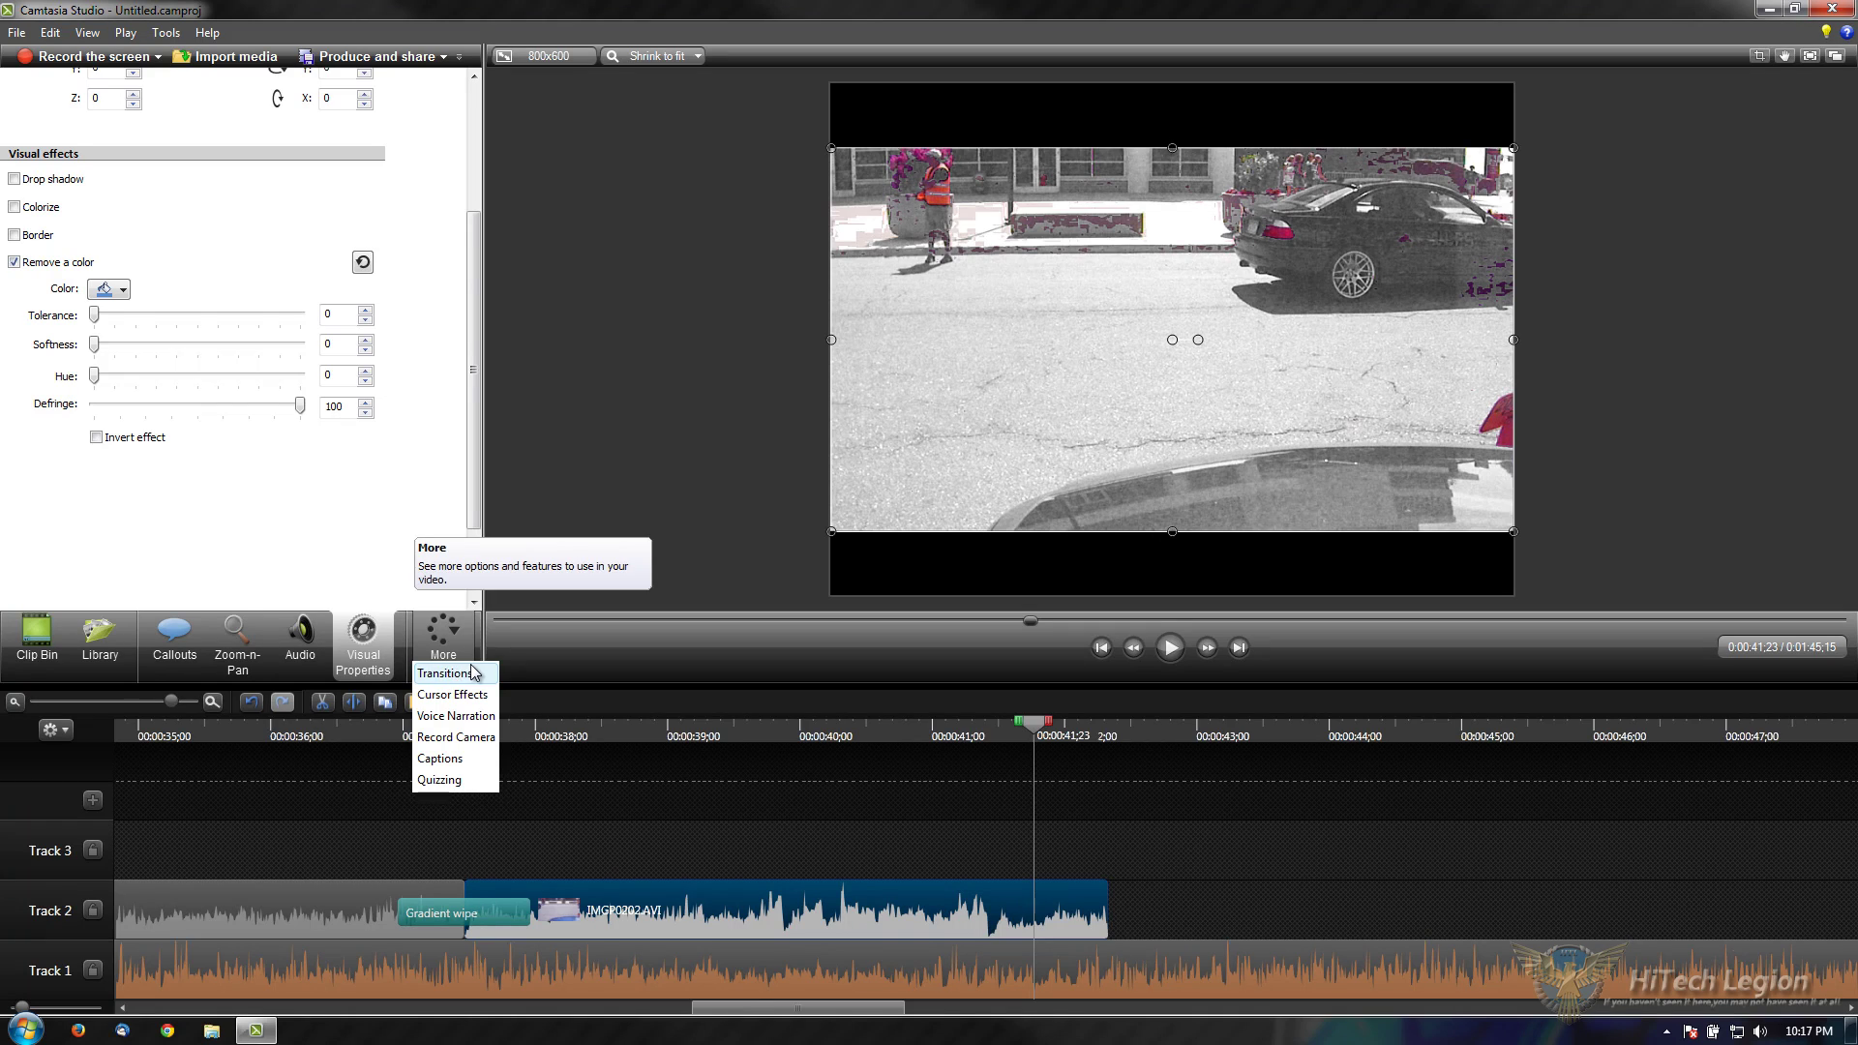
pyautogui.click(468, 716)
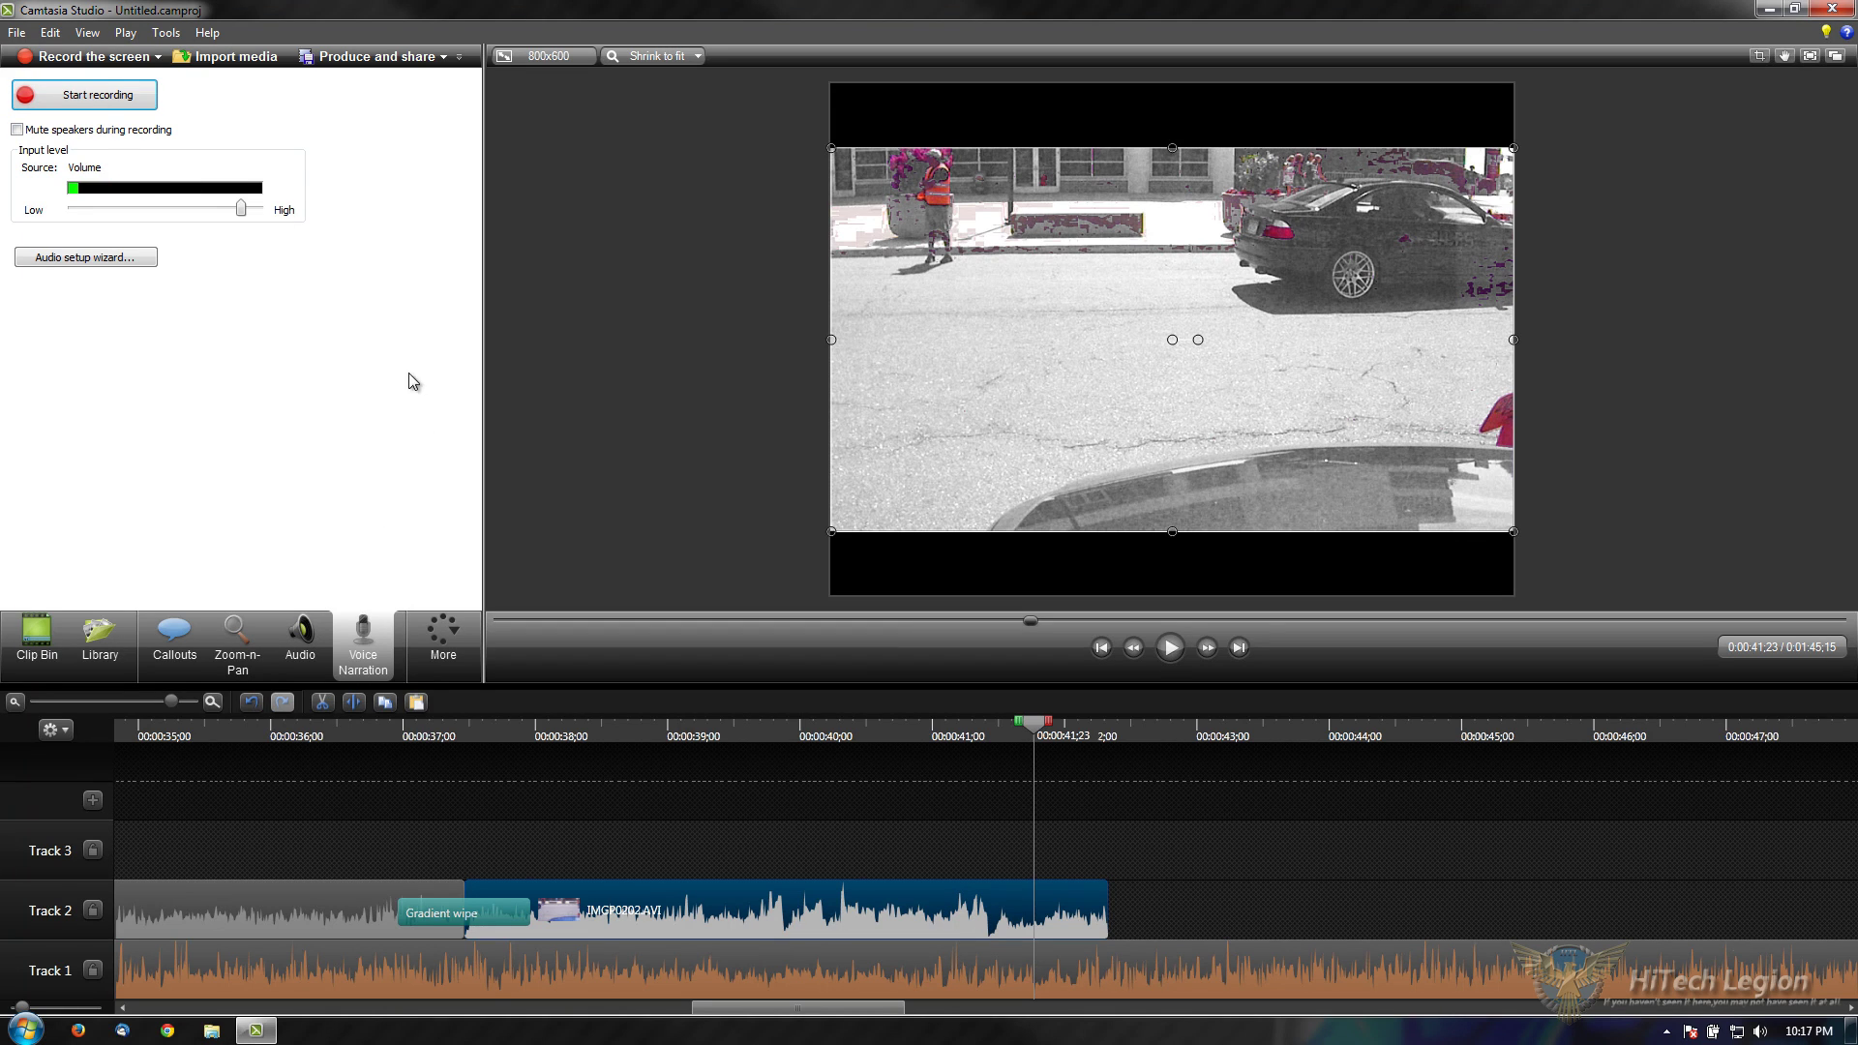
pyautogui.click(109, 108)
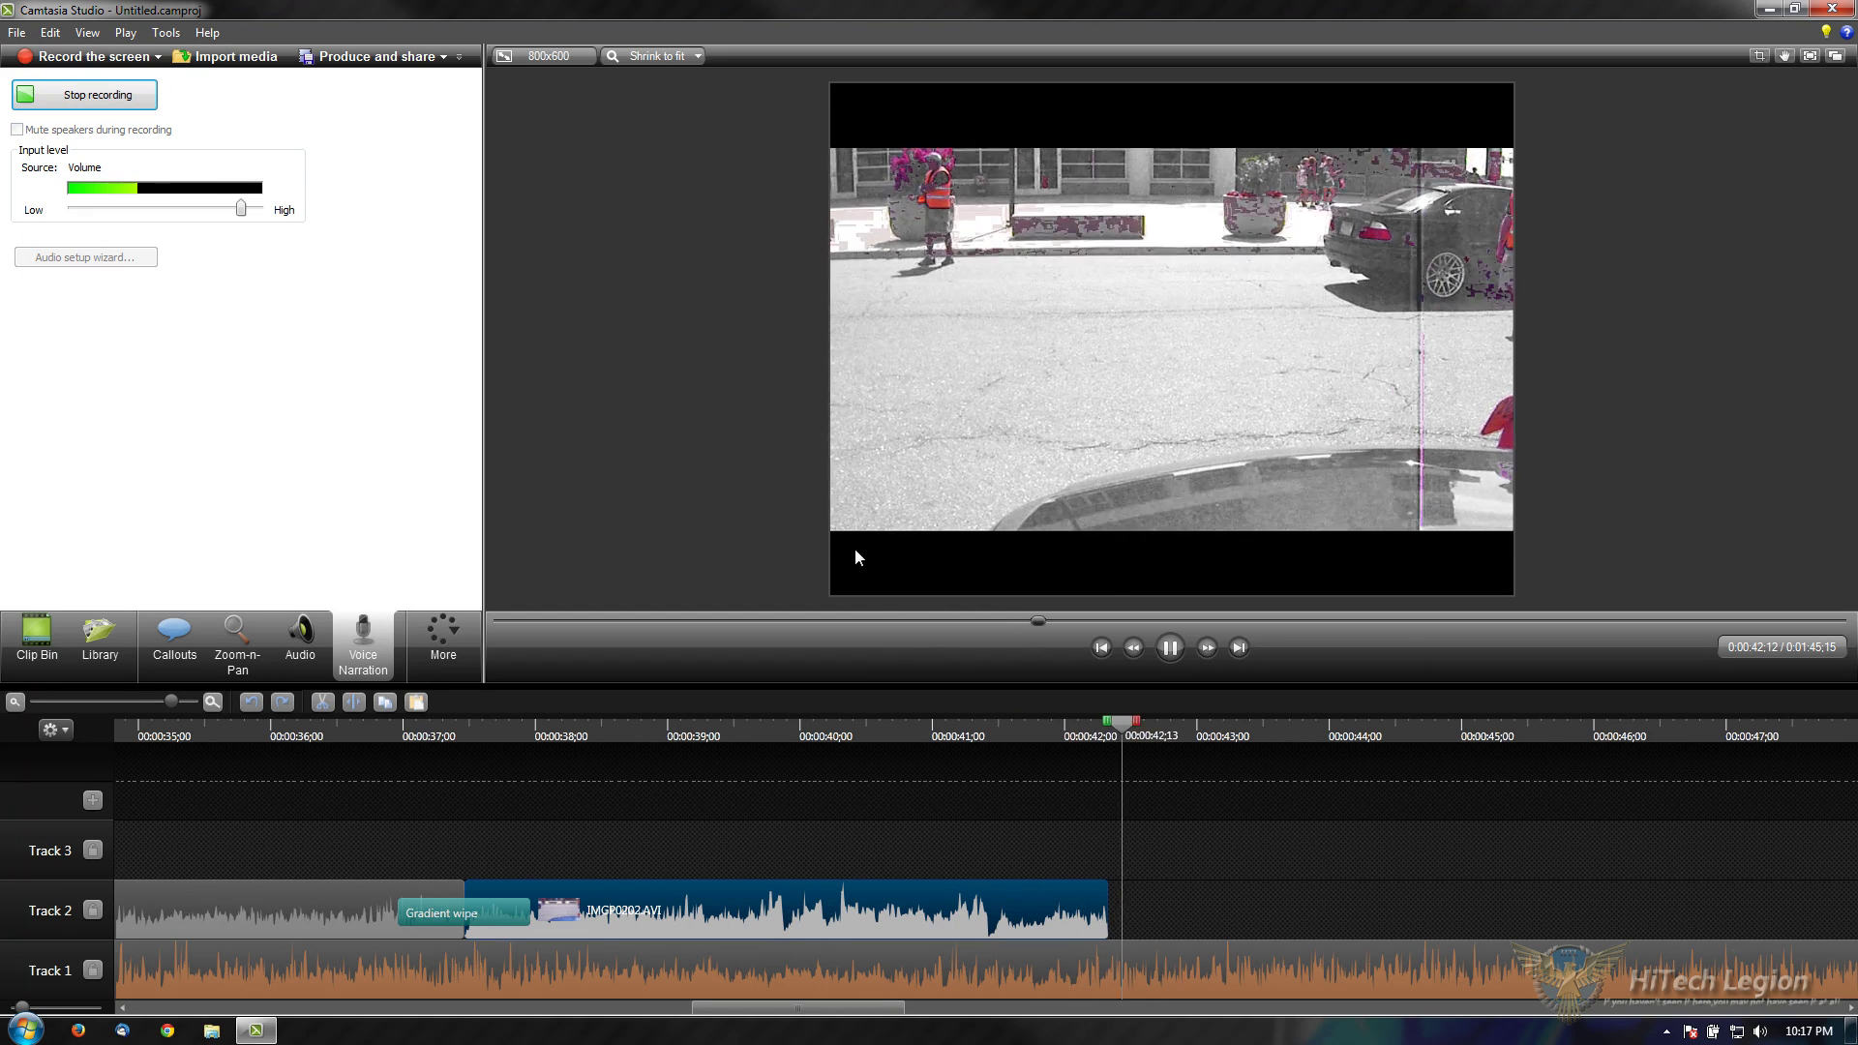
pyautogui.click(98, 94)
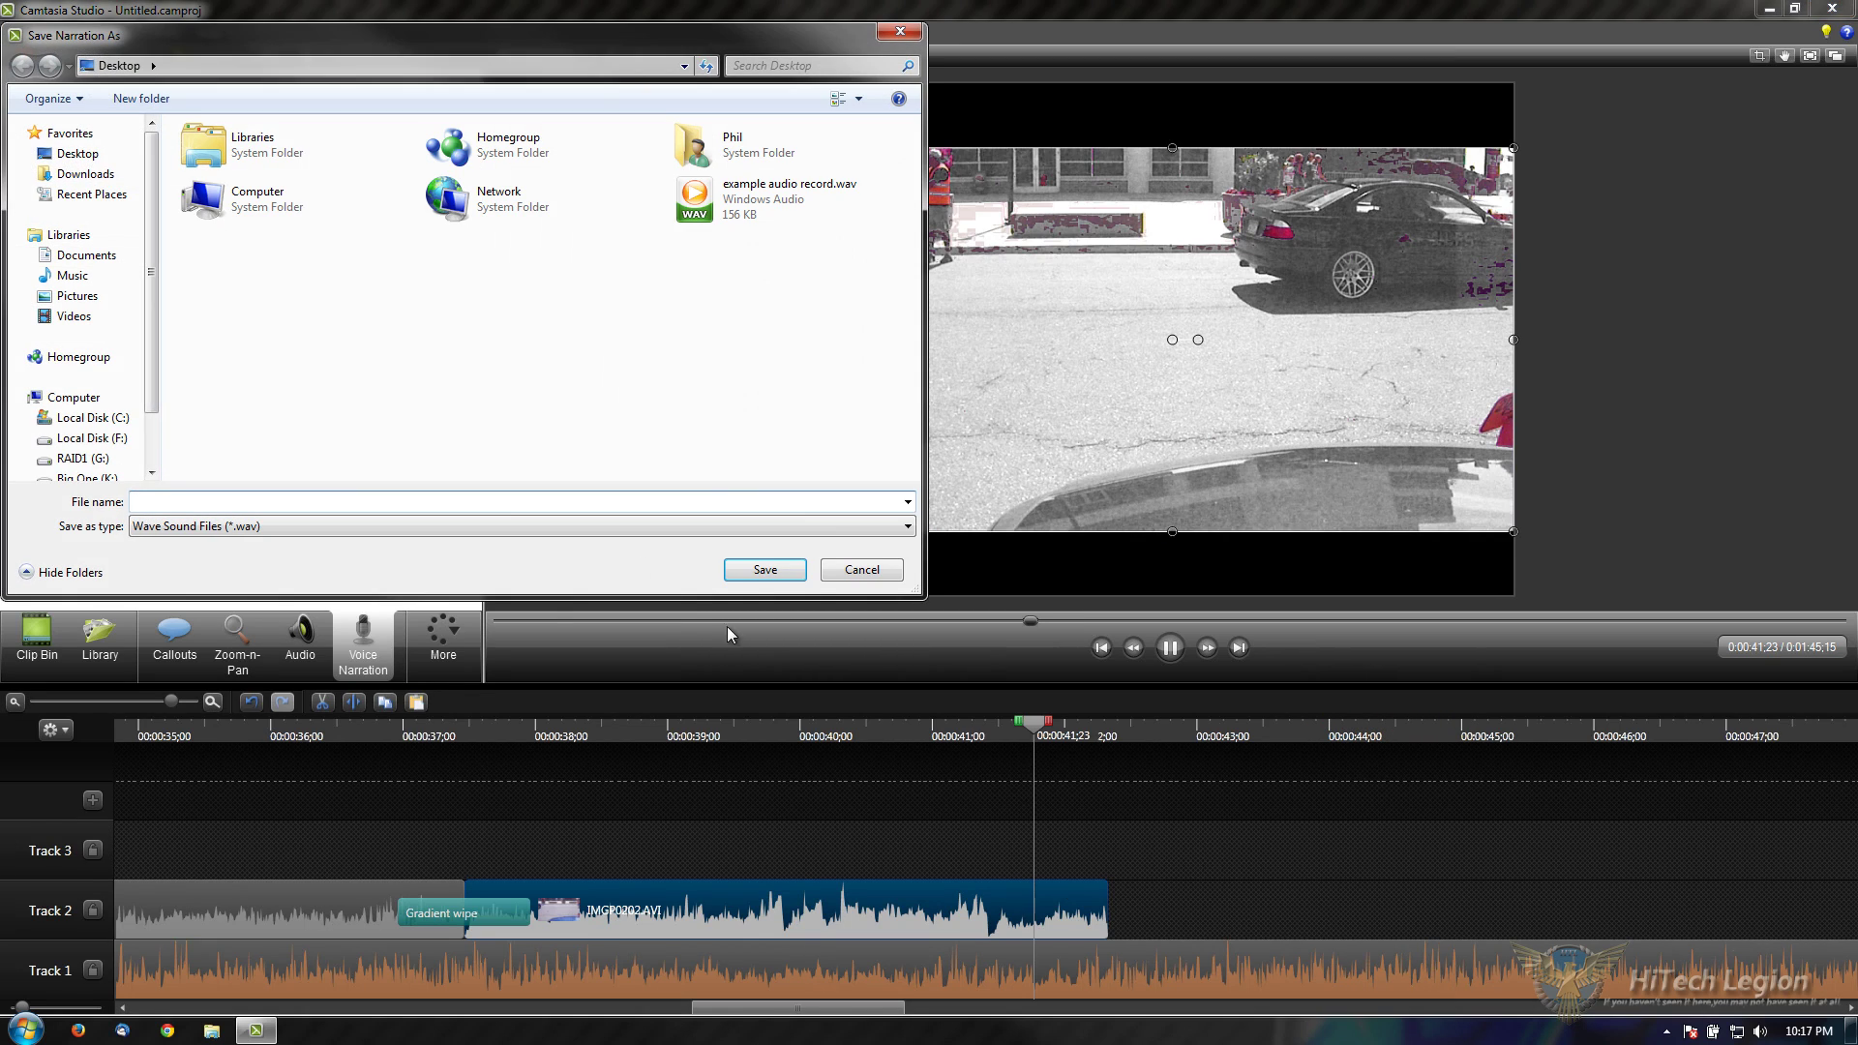
pyautogui.click(750, 200)
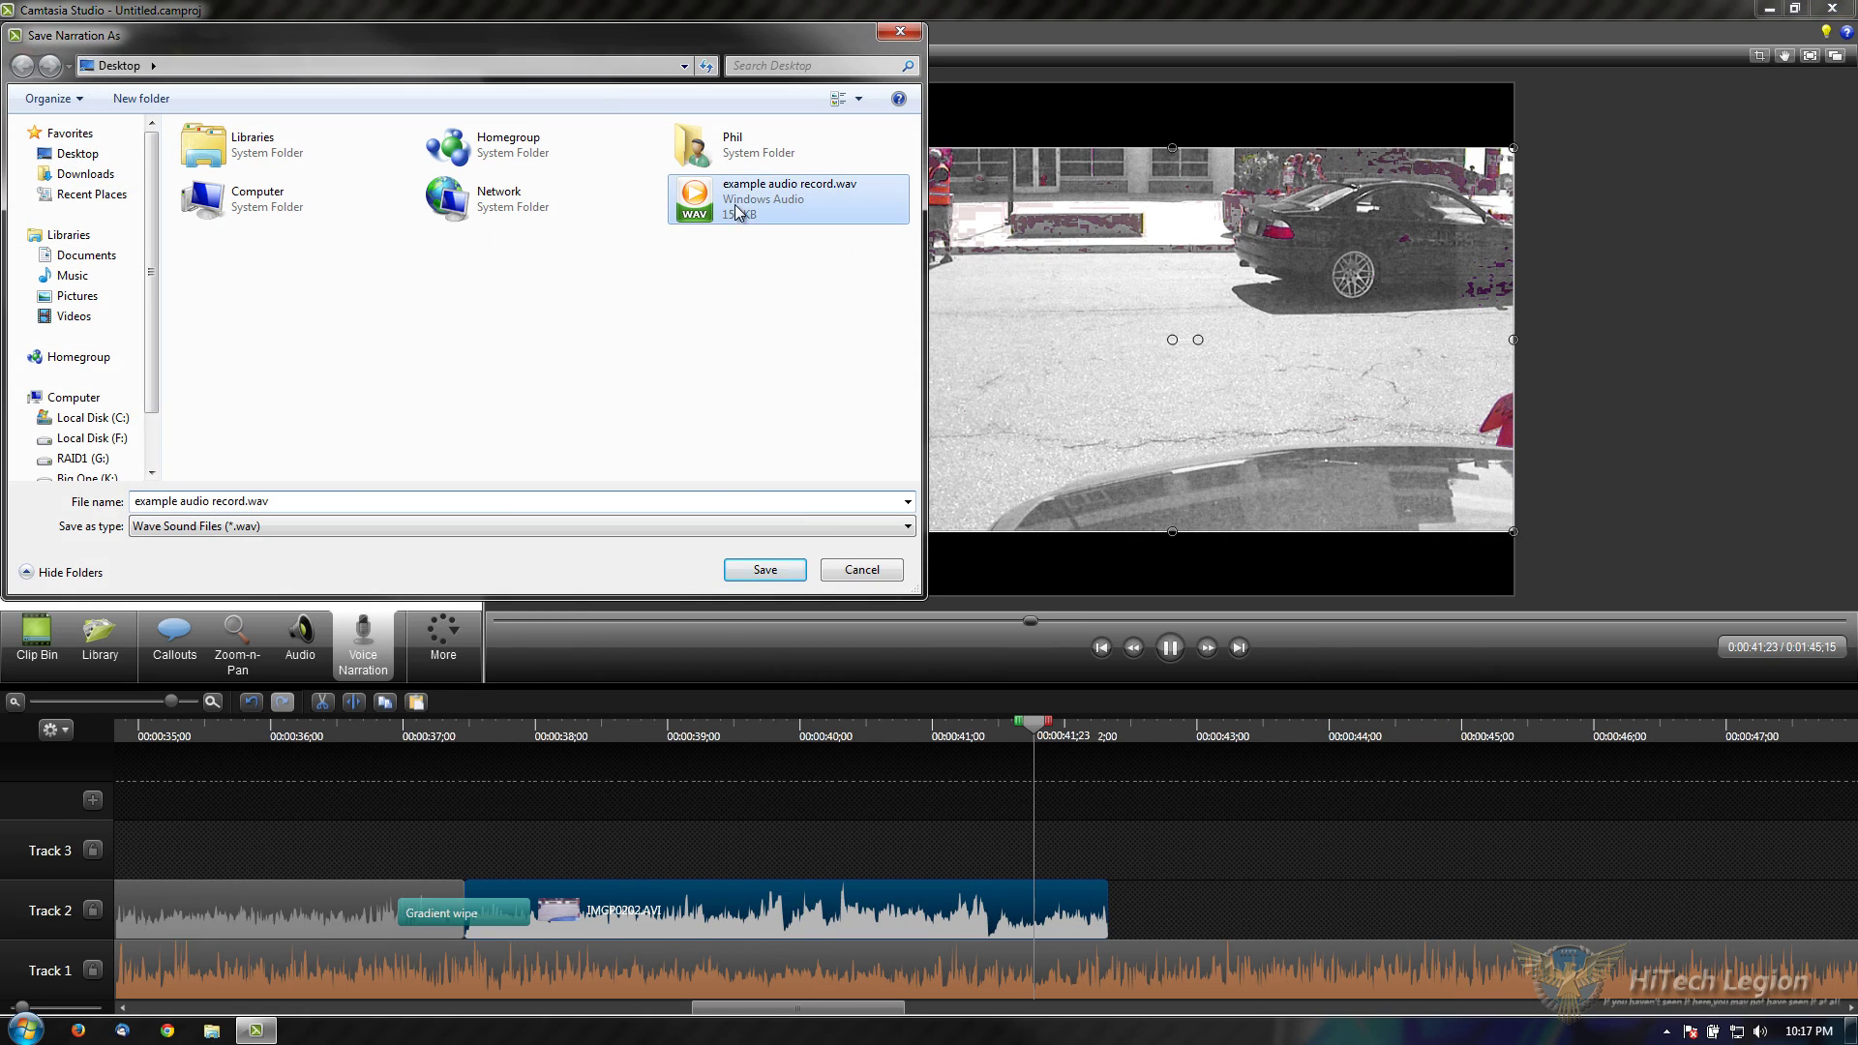
pyautogui.click(789, 576)
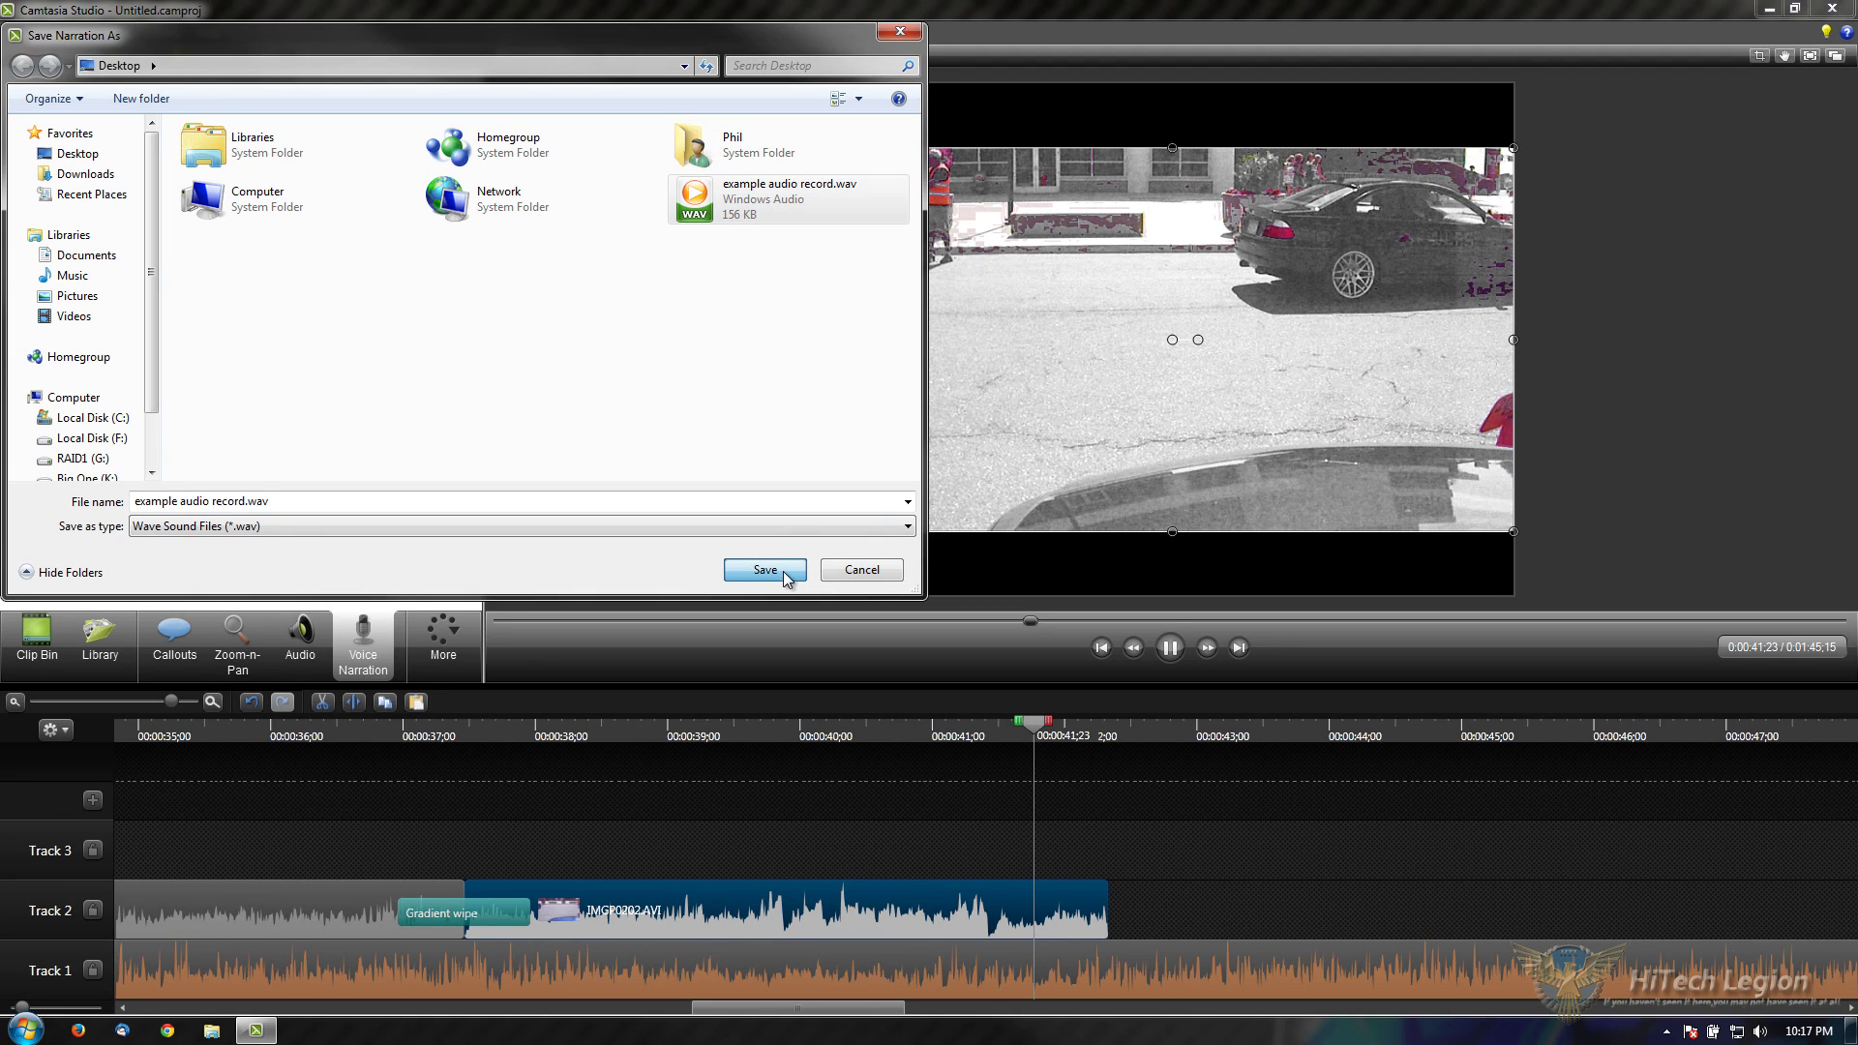
pyautogui.click(985, 534)
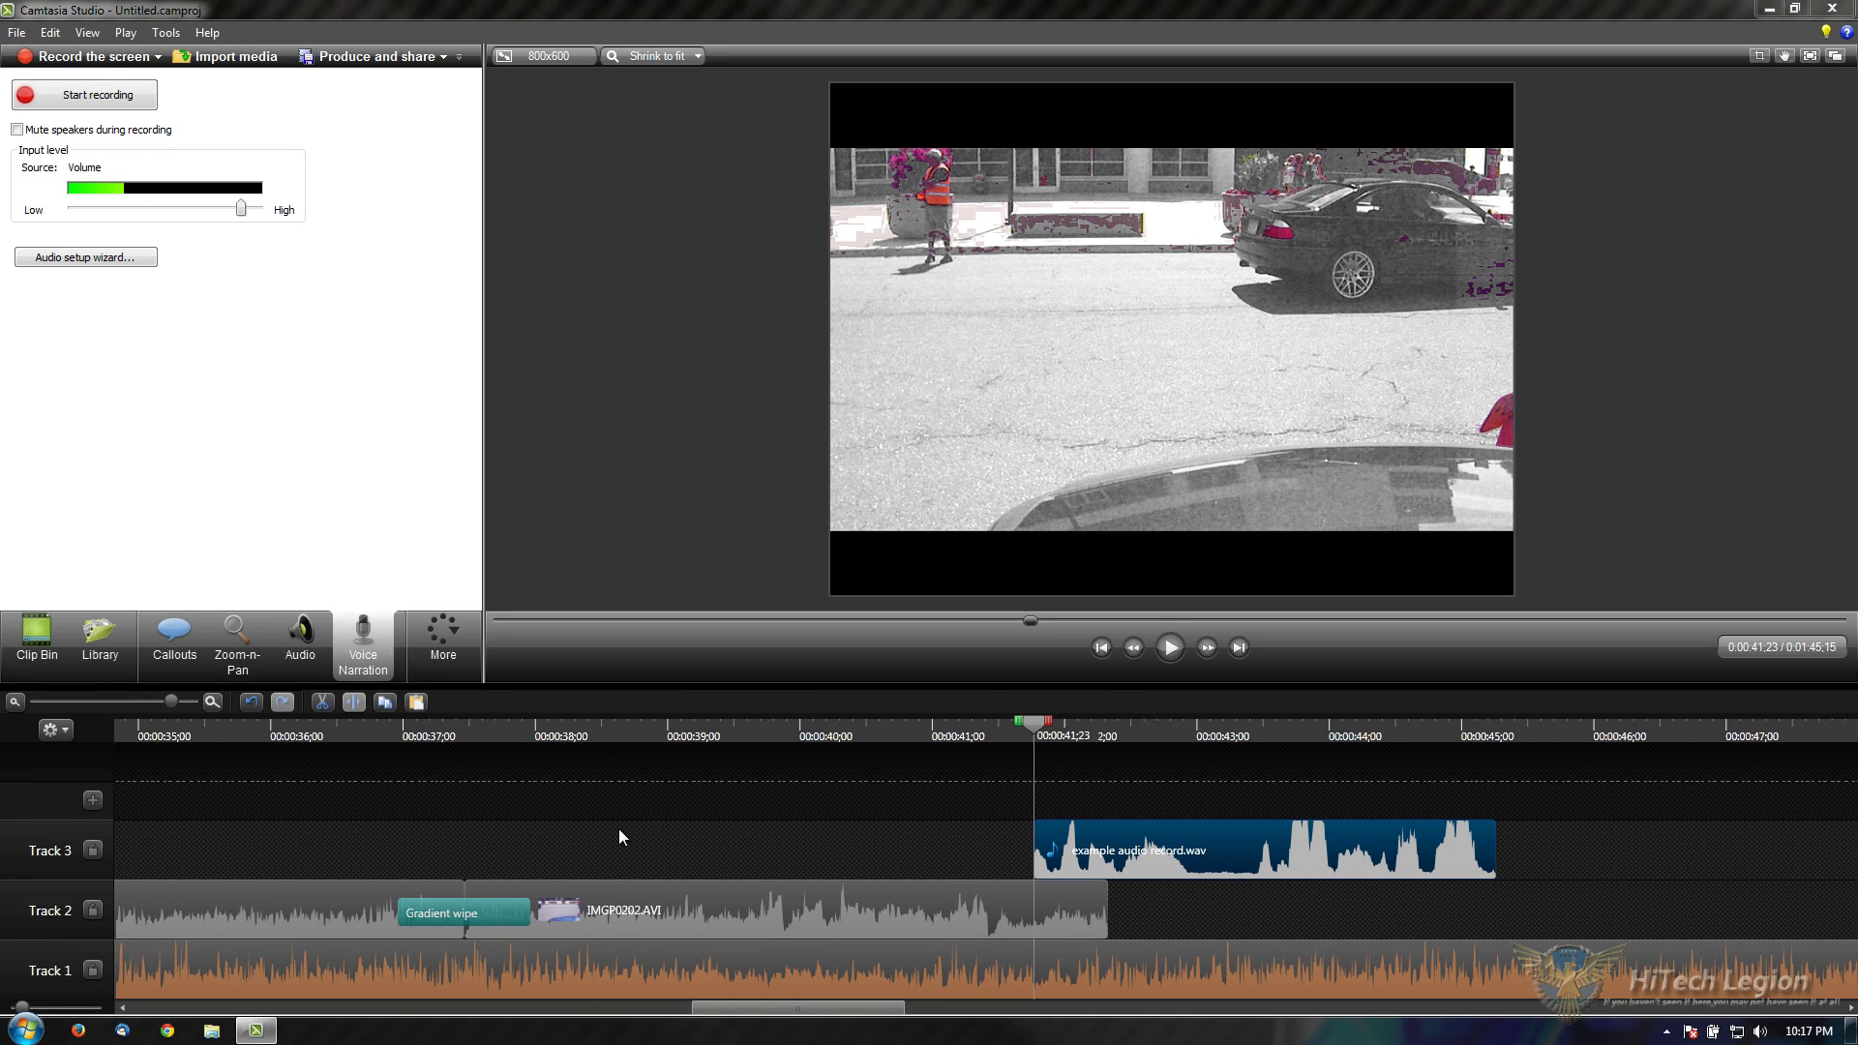
# Step: Check the recorded example audio record.wav among the project's audio clips, and return to the voice narration options
pyautogui.click(26, 636)
pyautogui.click(175, 305)
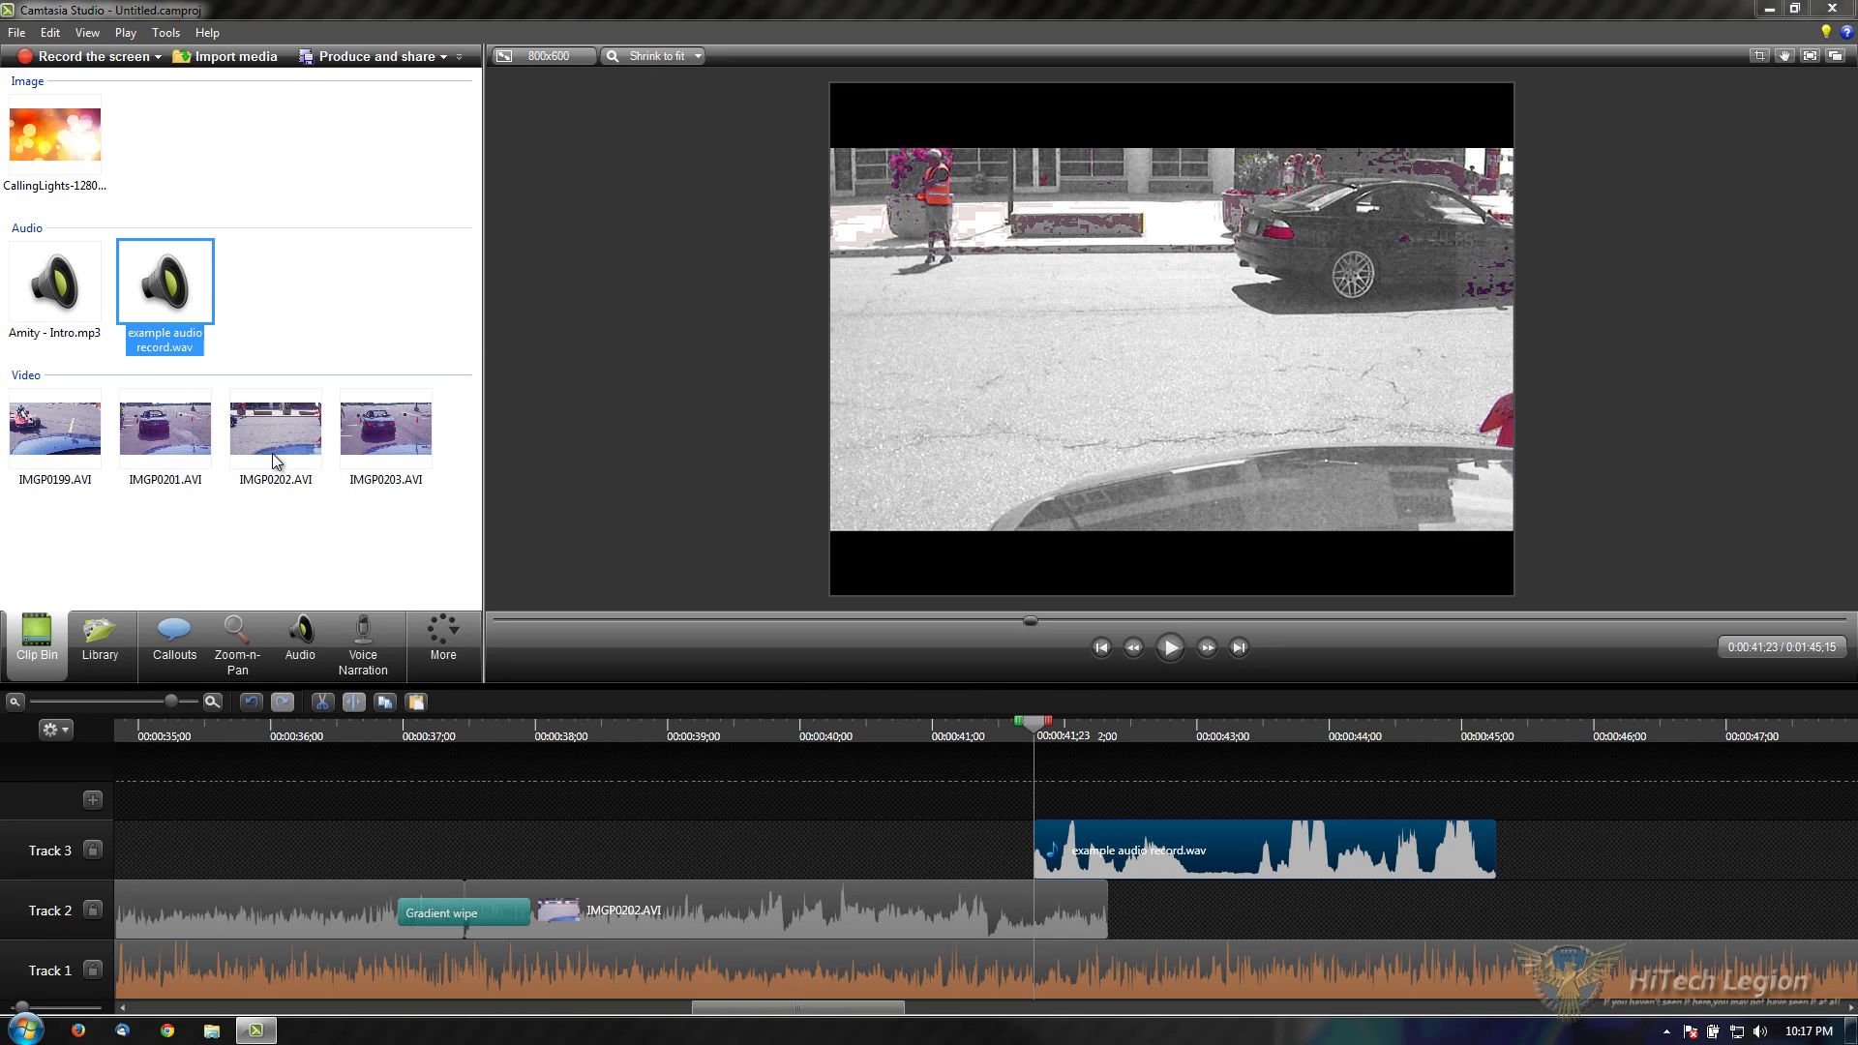
pyautogui.click(368, 639)
# Step: Show the camera recording options with the webcam preview and audio input settings
pyautogui.click(432, 625)
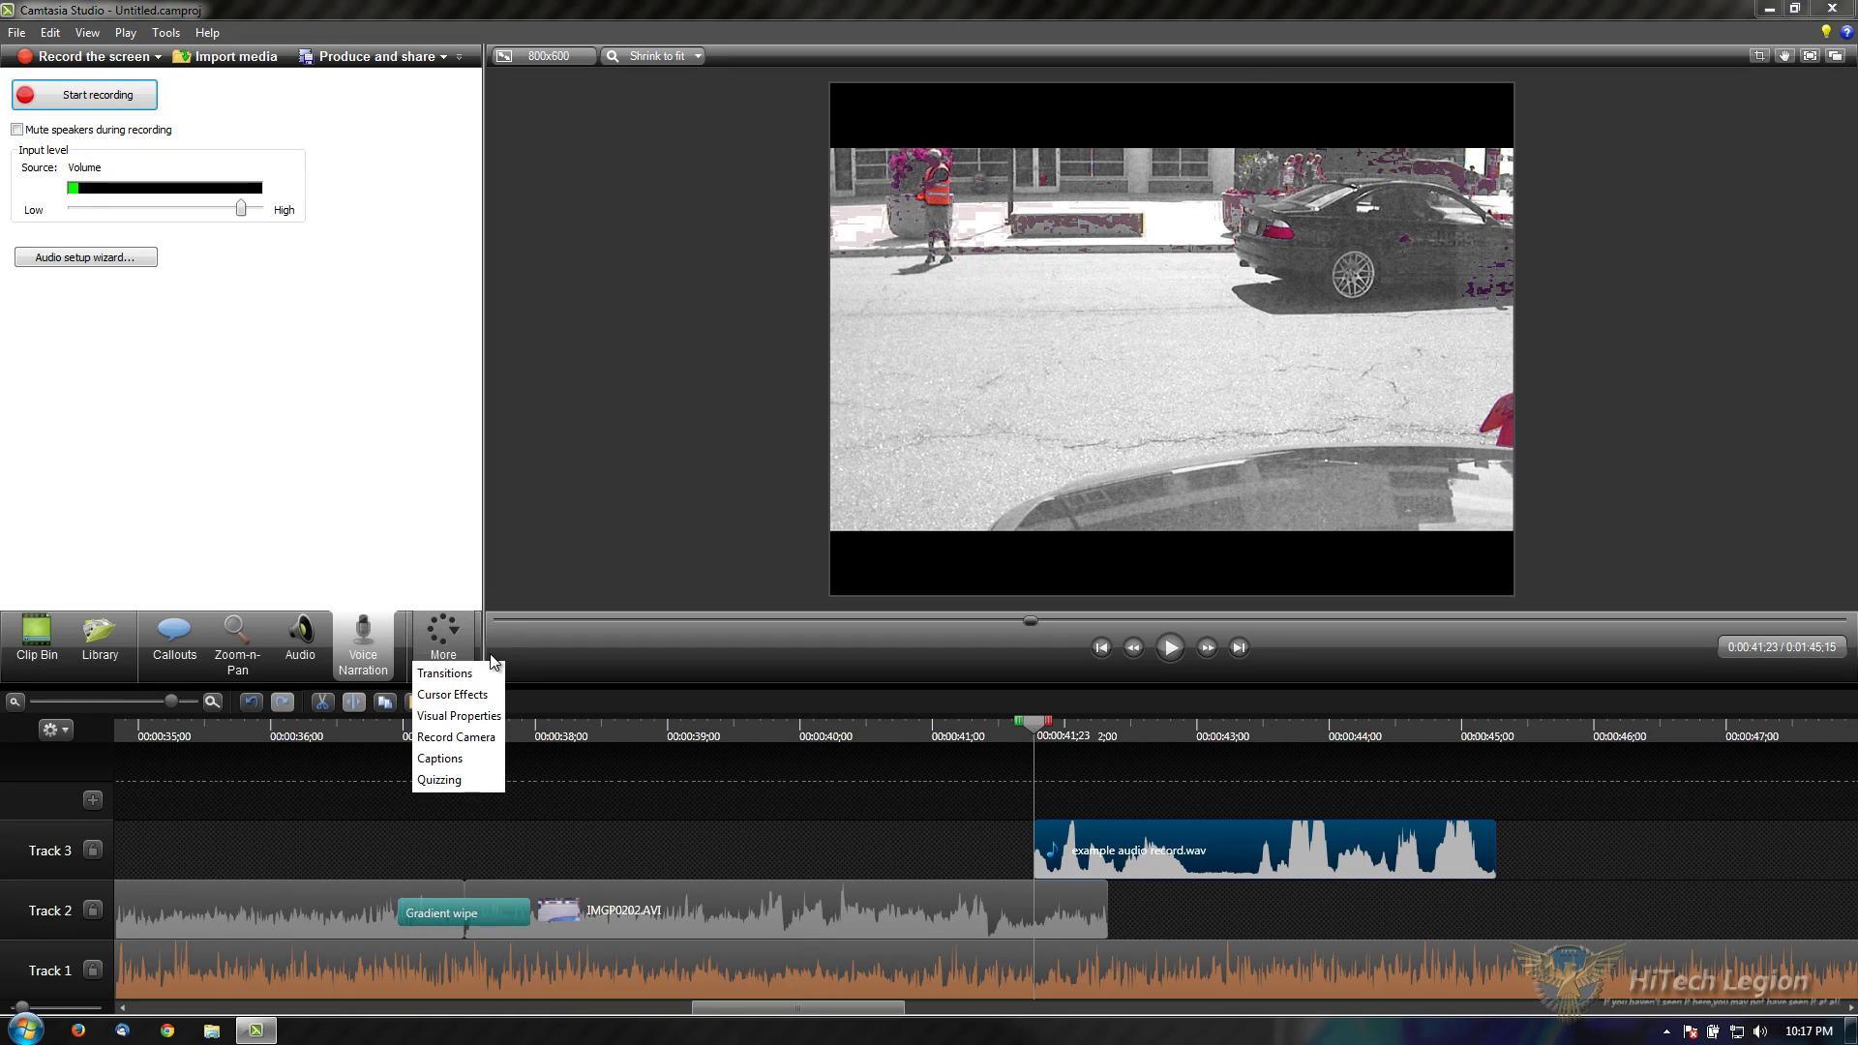
pyautogui.click(351, 495)
pyautogui.click(457, 650)
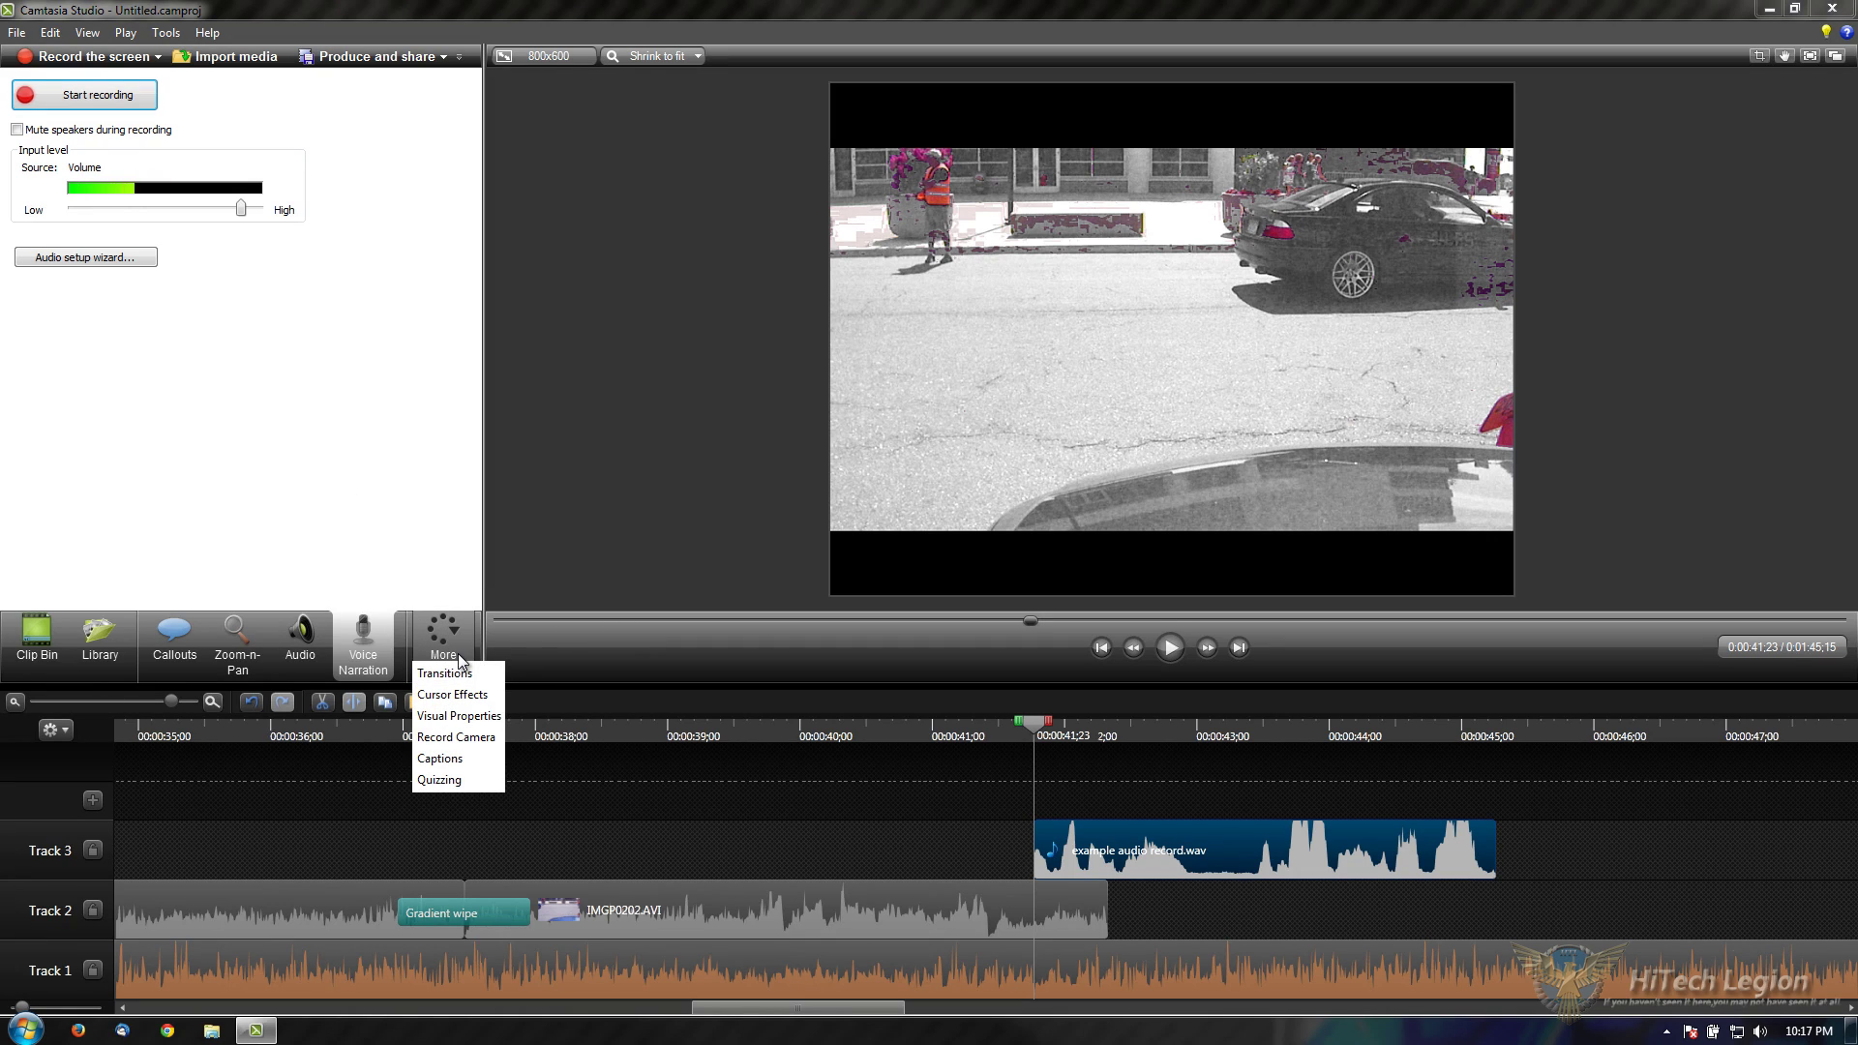
pyautogui.click(481, 737)
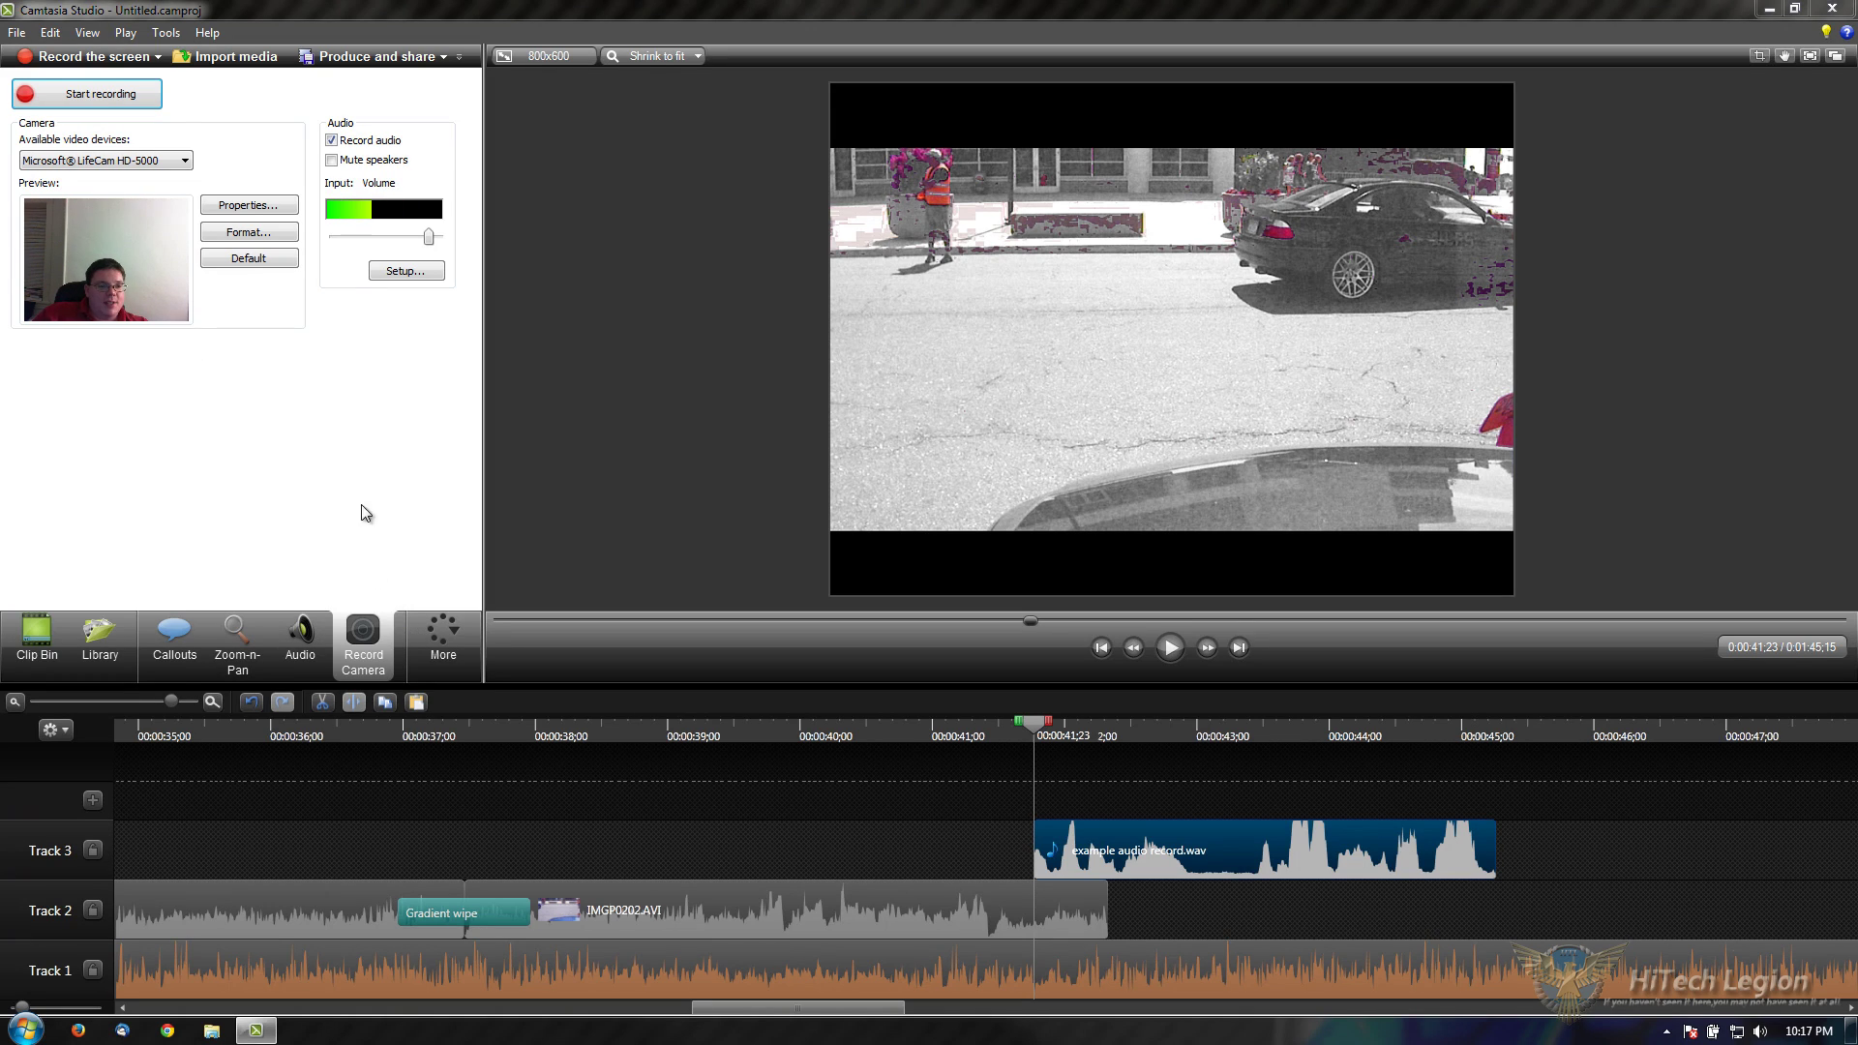
# Step: Add the caption SHGSDFGHSFDGHS at 0:00:40;17 and append a second caption, SFGHSDFGH, directly after it
pyautogui.click(423, 622)
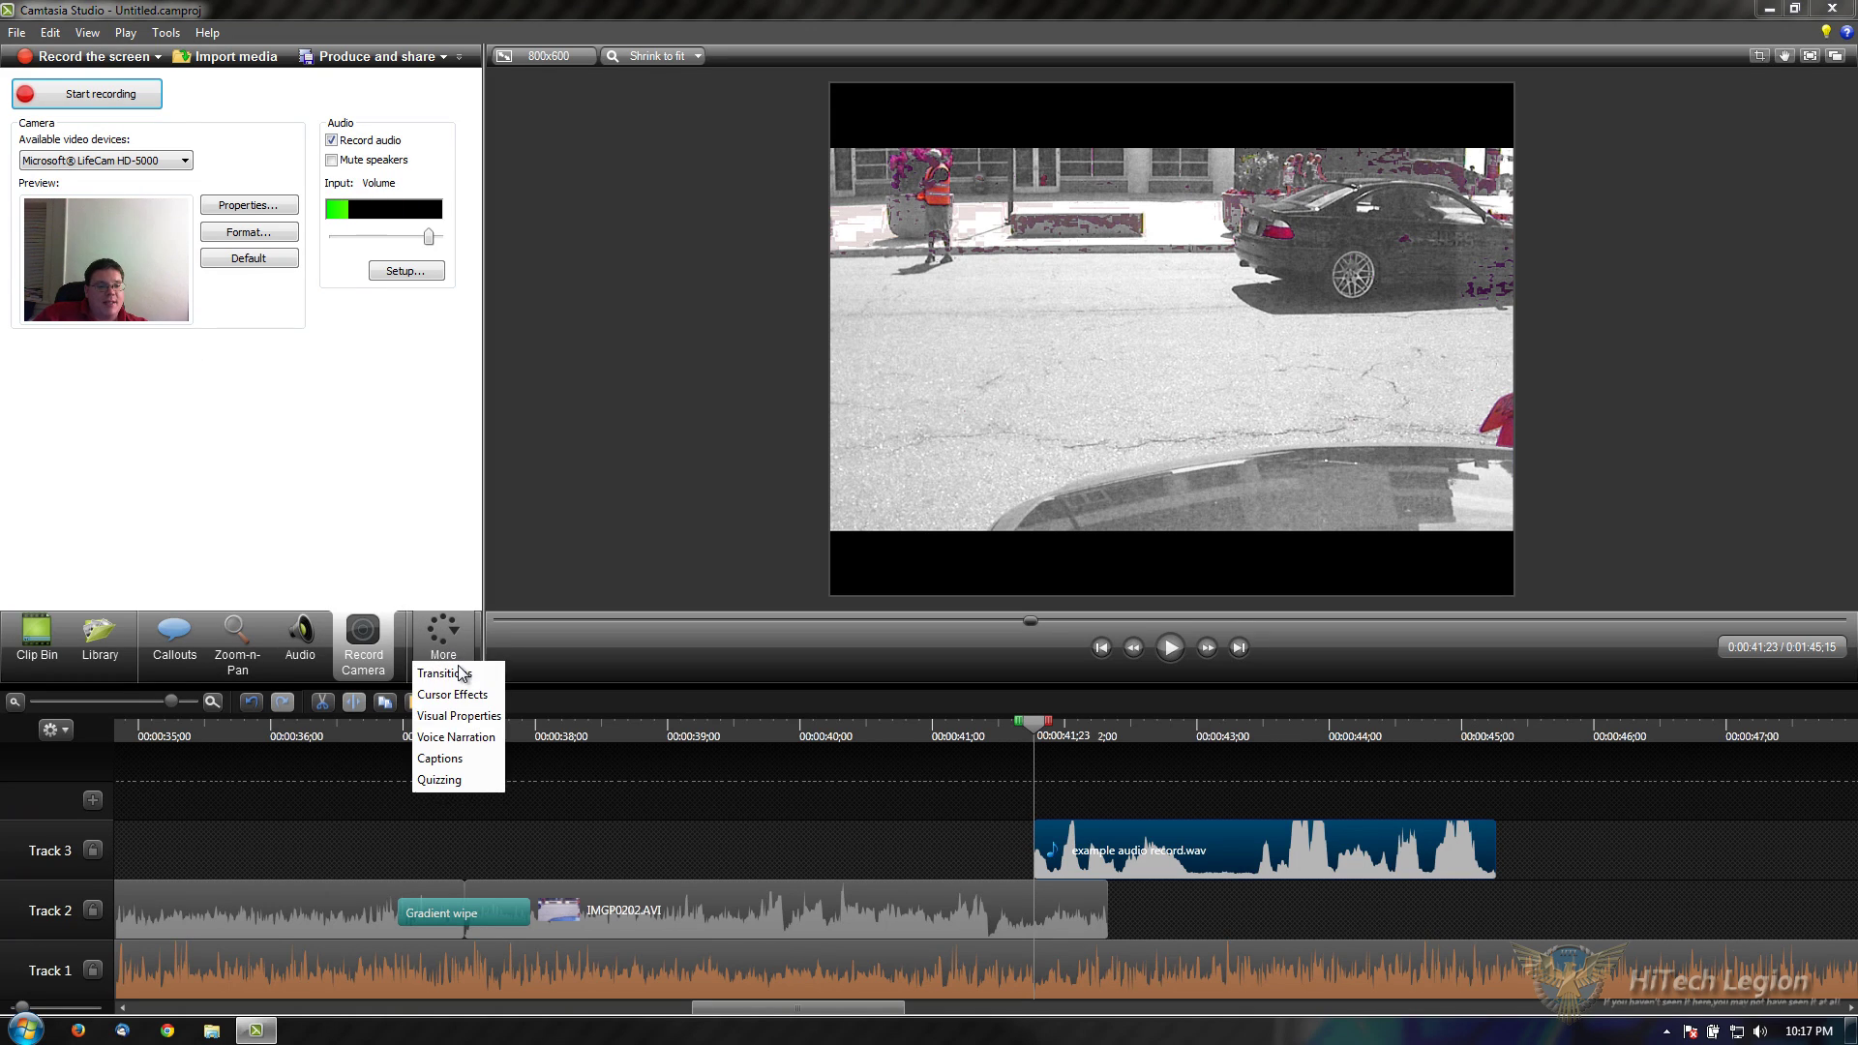
pyautogui.click(470, 756)
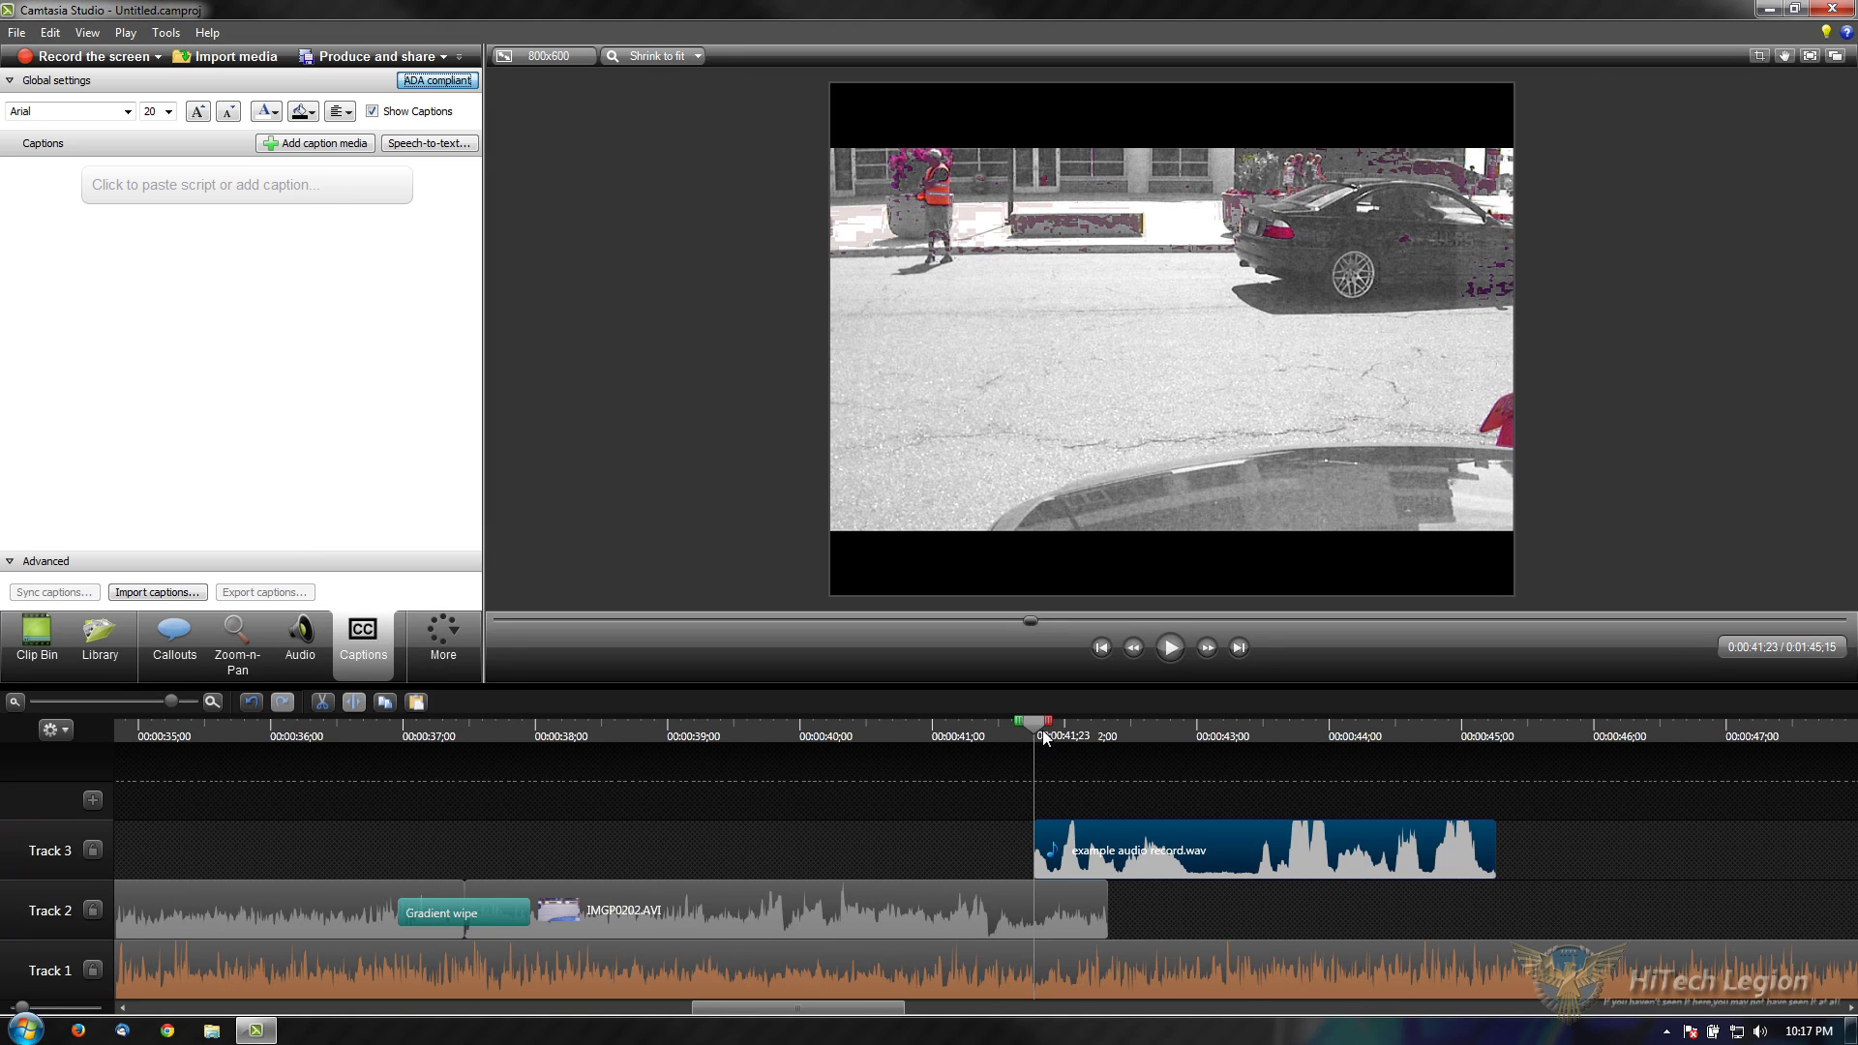
pyautogui.moveTo(1042, 733); pyautogui.dragTo(875, 734)
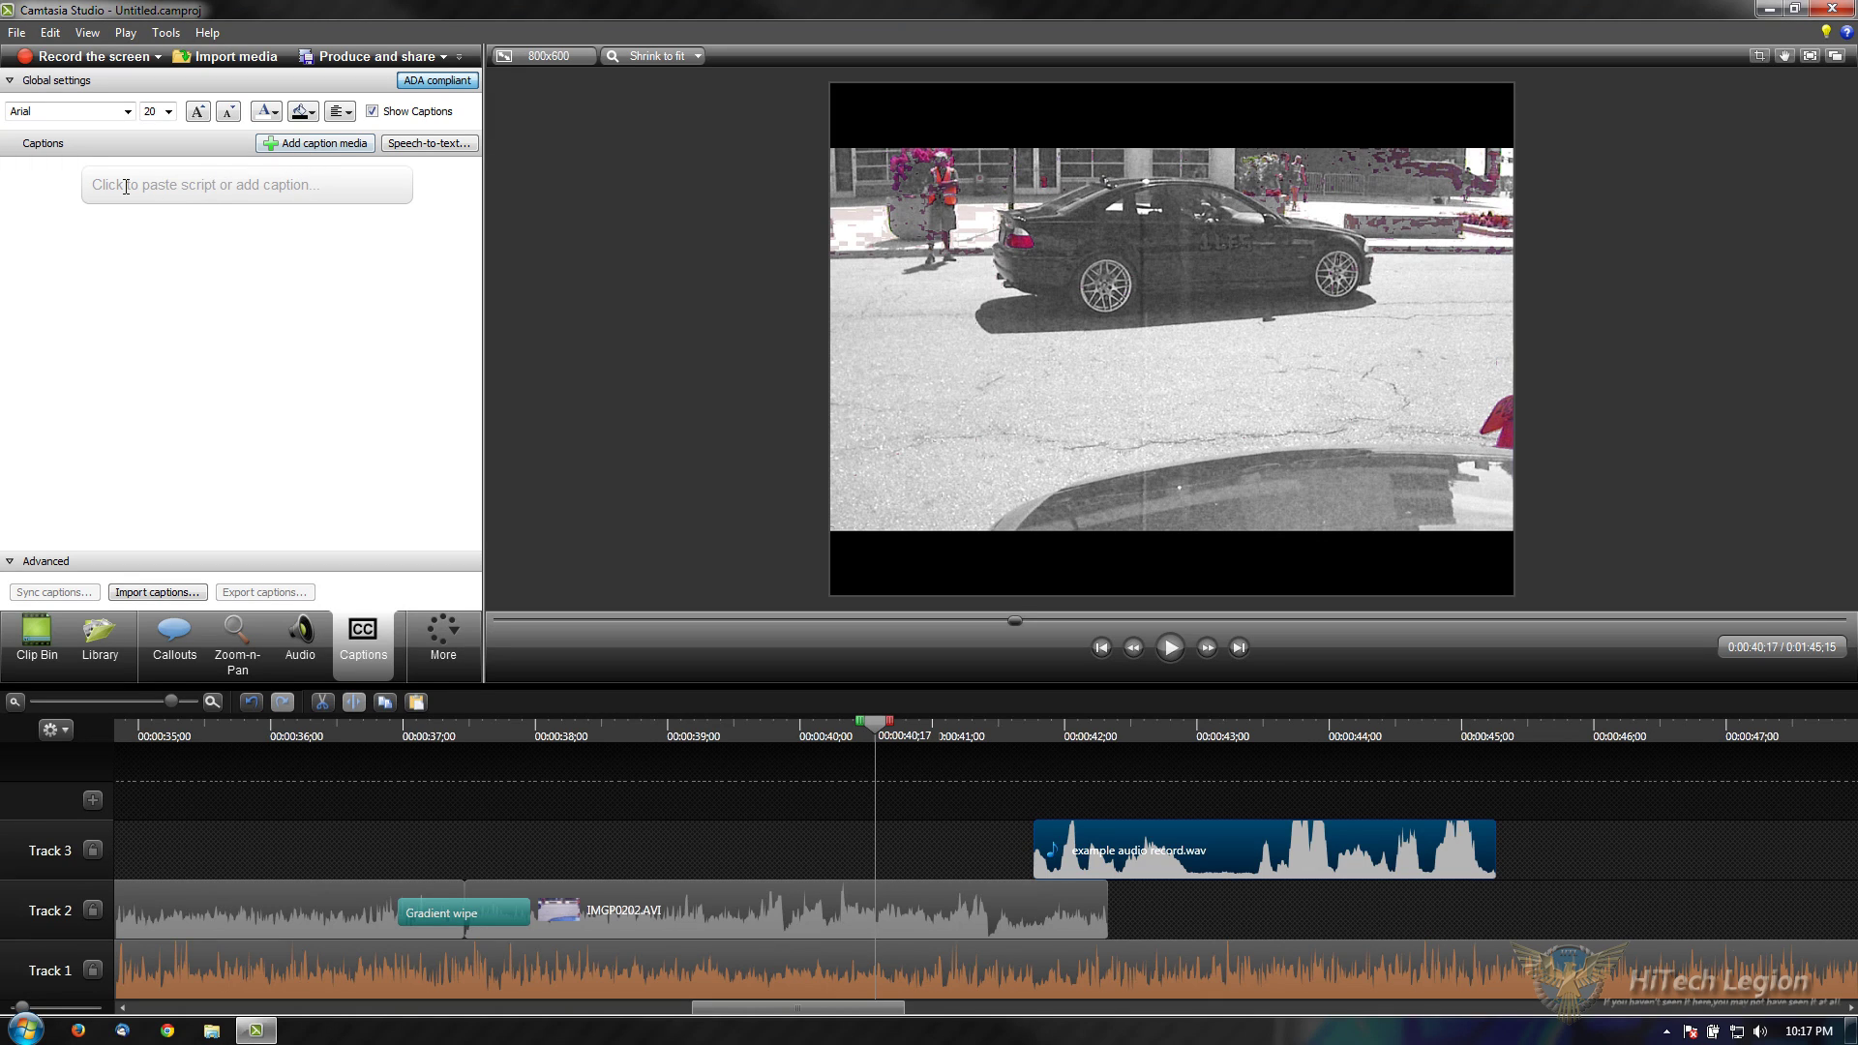
pyautogui.click(212, 171)
pyautogui.write('SHGSDFGHSFDGHS')
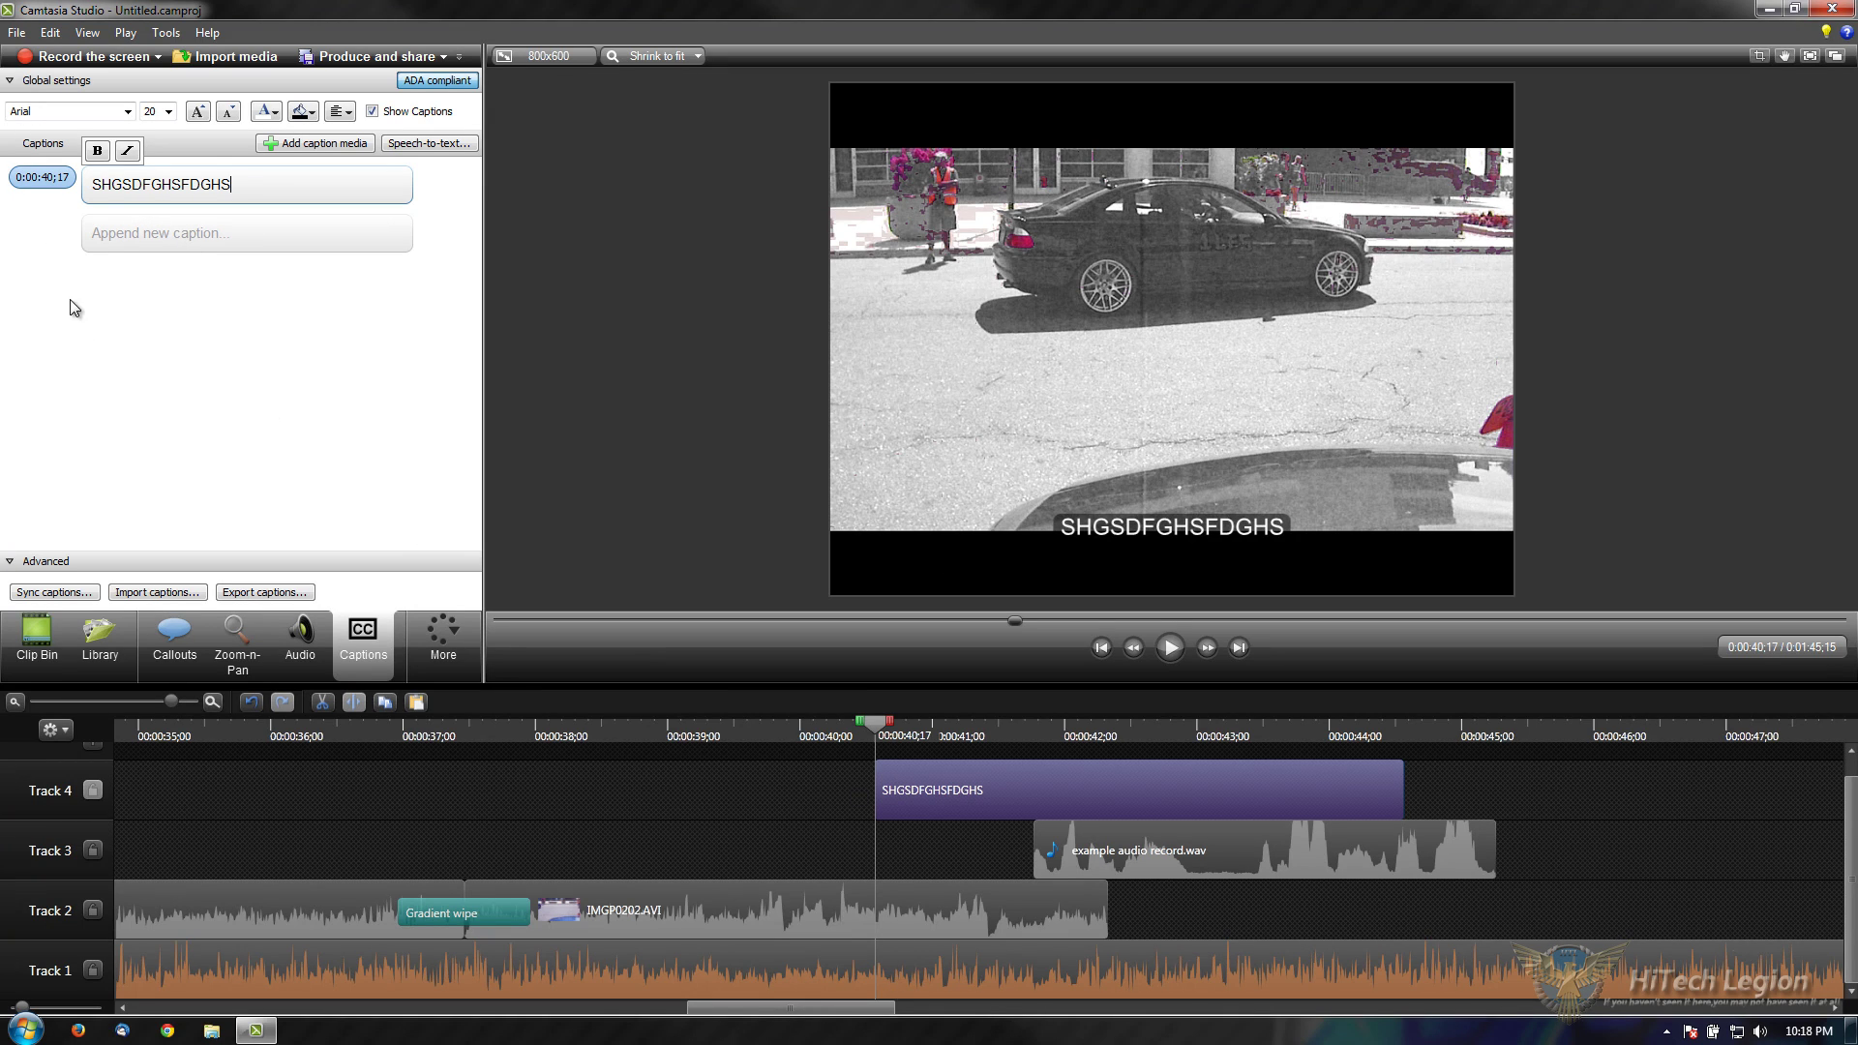
pyautogui.click(153, 226)
pyautogui.write('SFGHSDFGH')
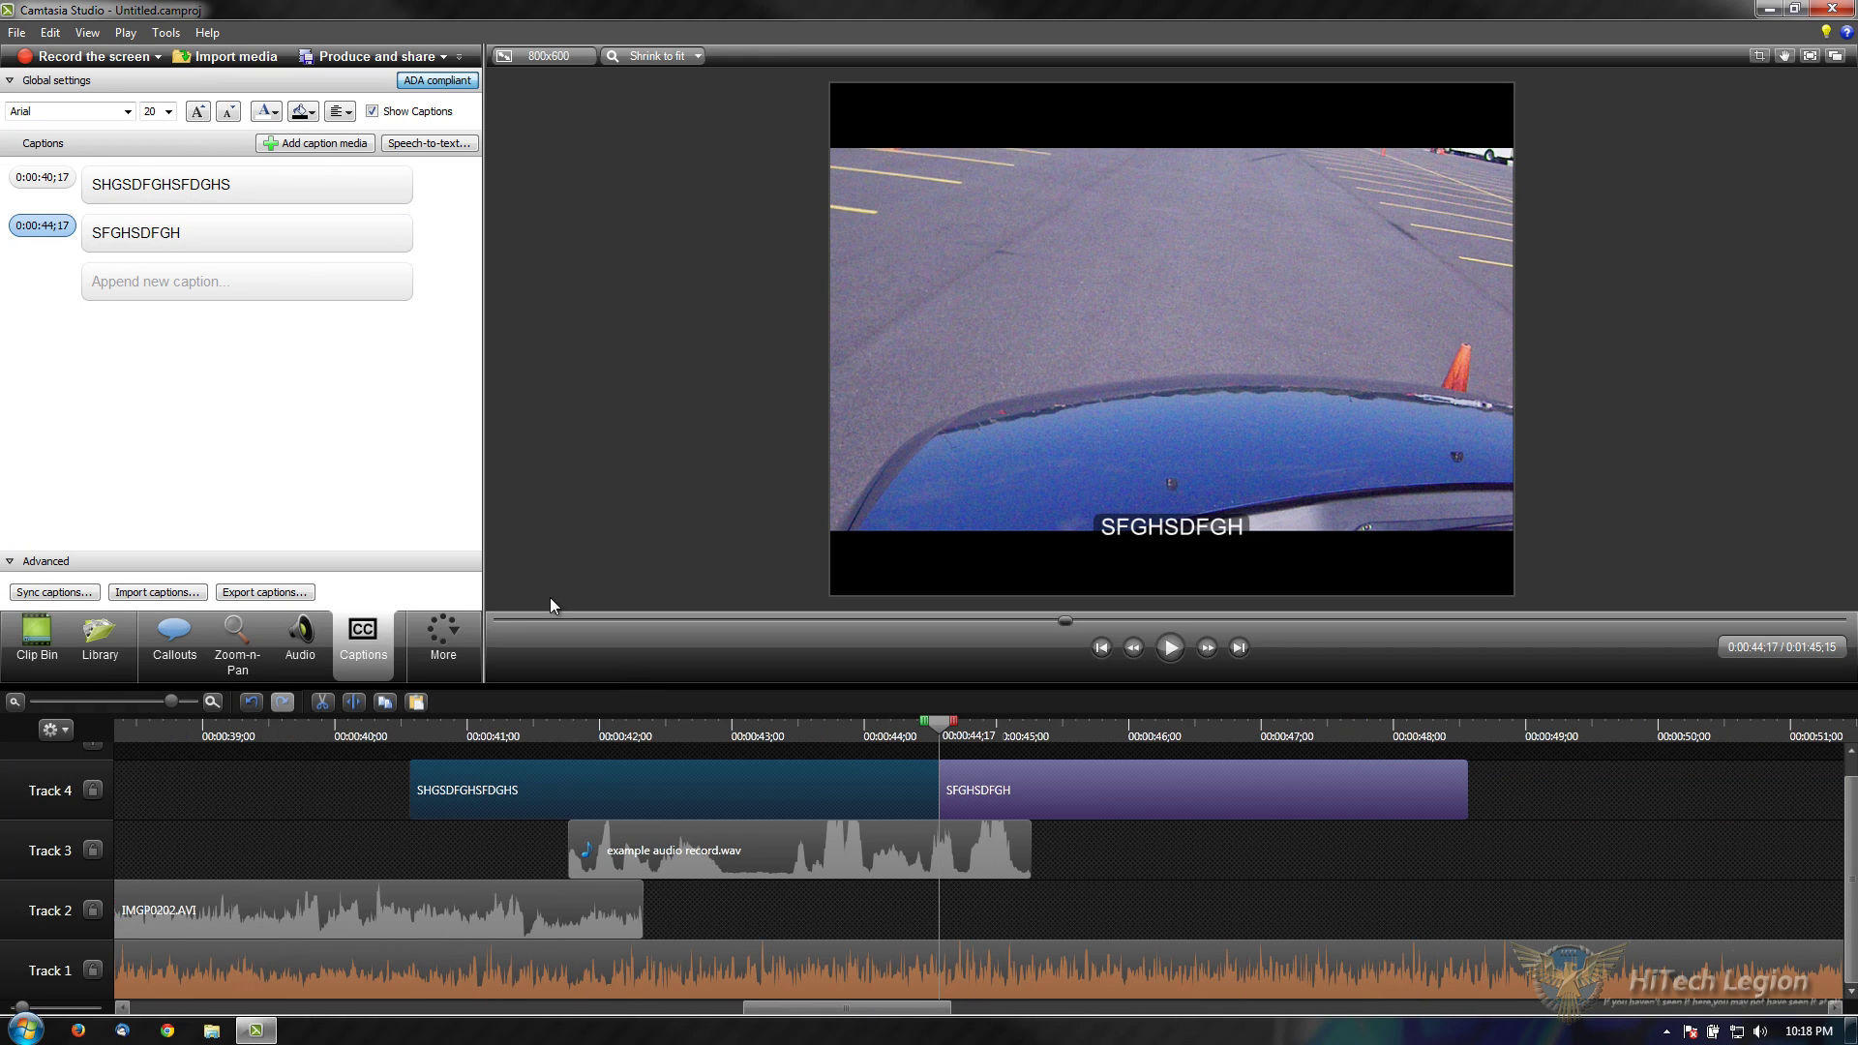
# Step: Add new caption media at 0:00:44;17 with the text SDGHSDFRTGHDSRTH
pyautogui.click(298, 145)
pyautogui.write('S')
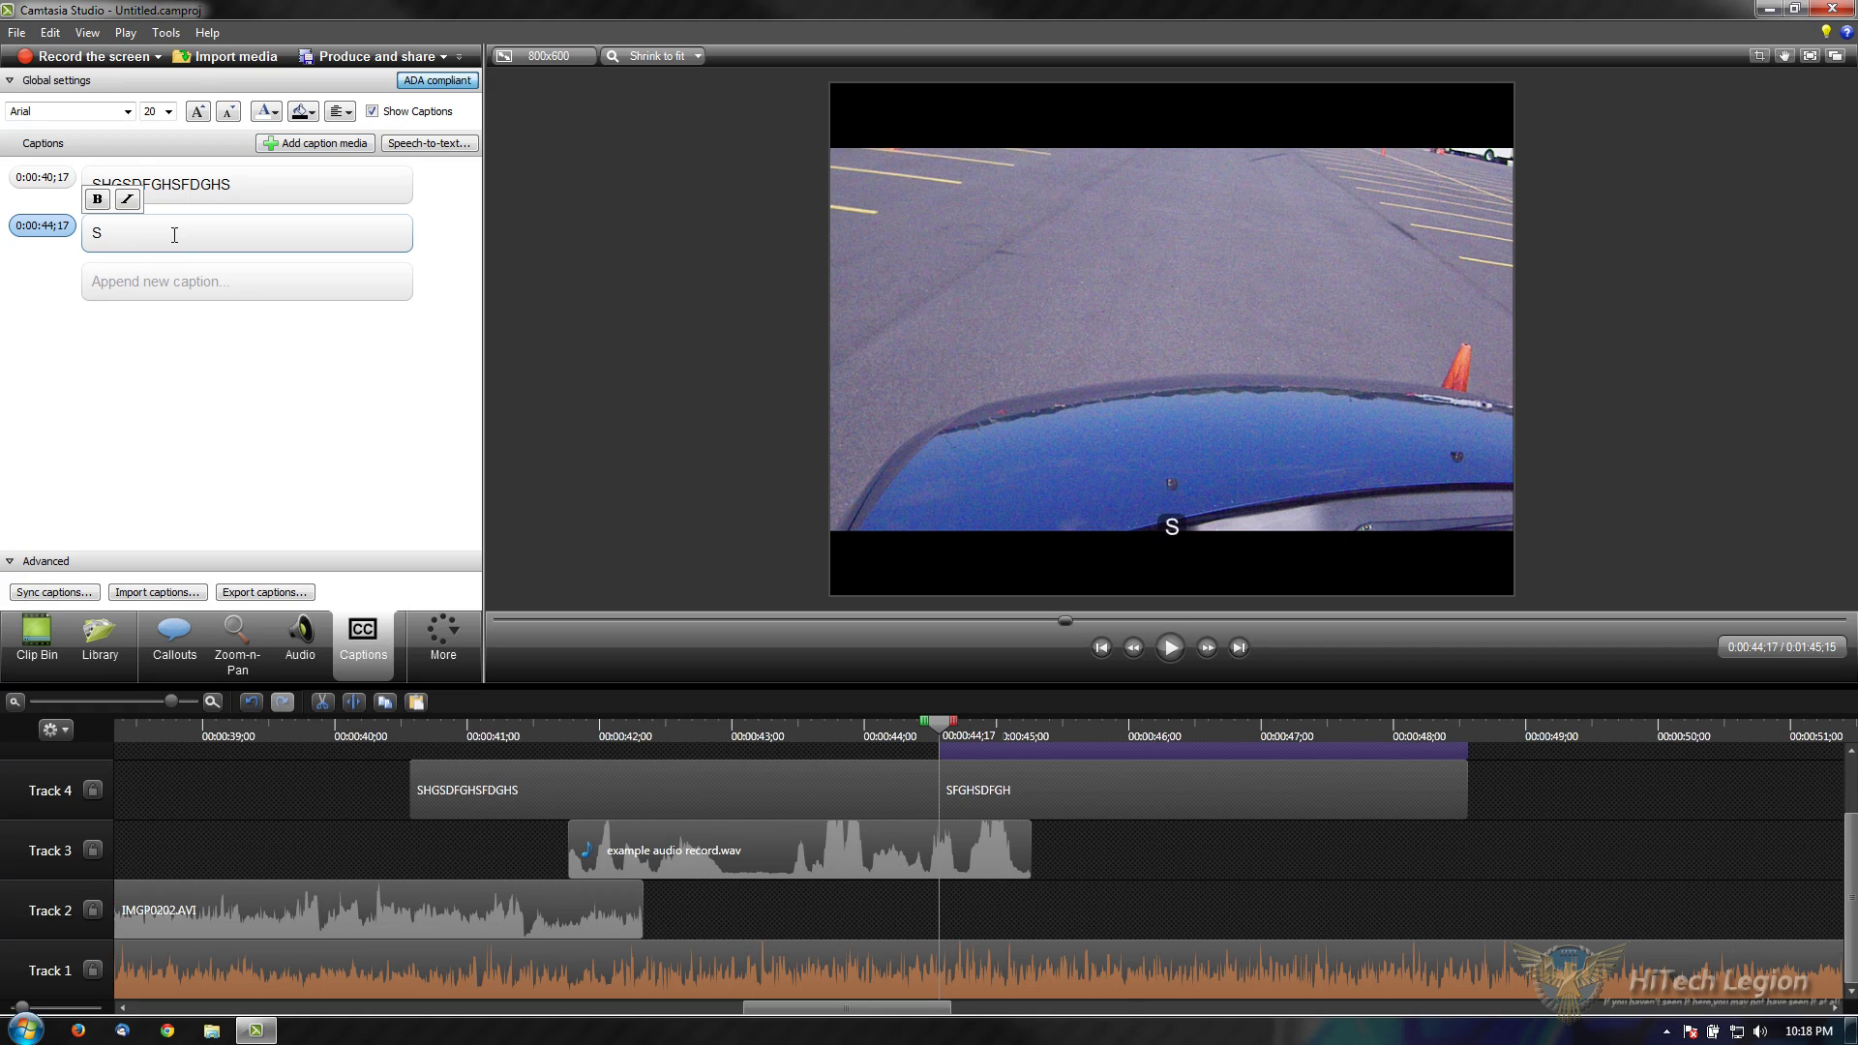
pyautogui.write('DGHSDFRTGHDSRTH')
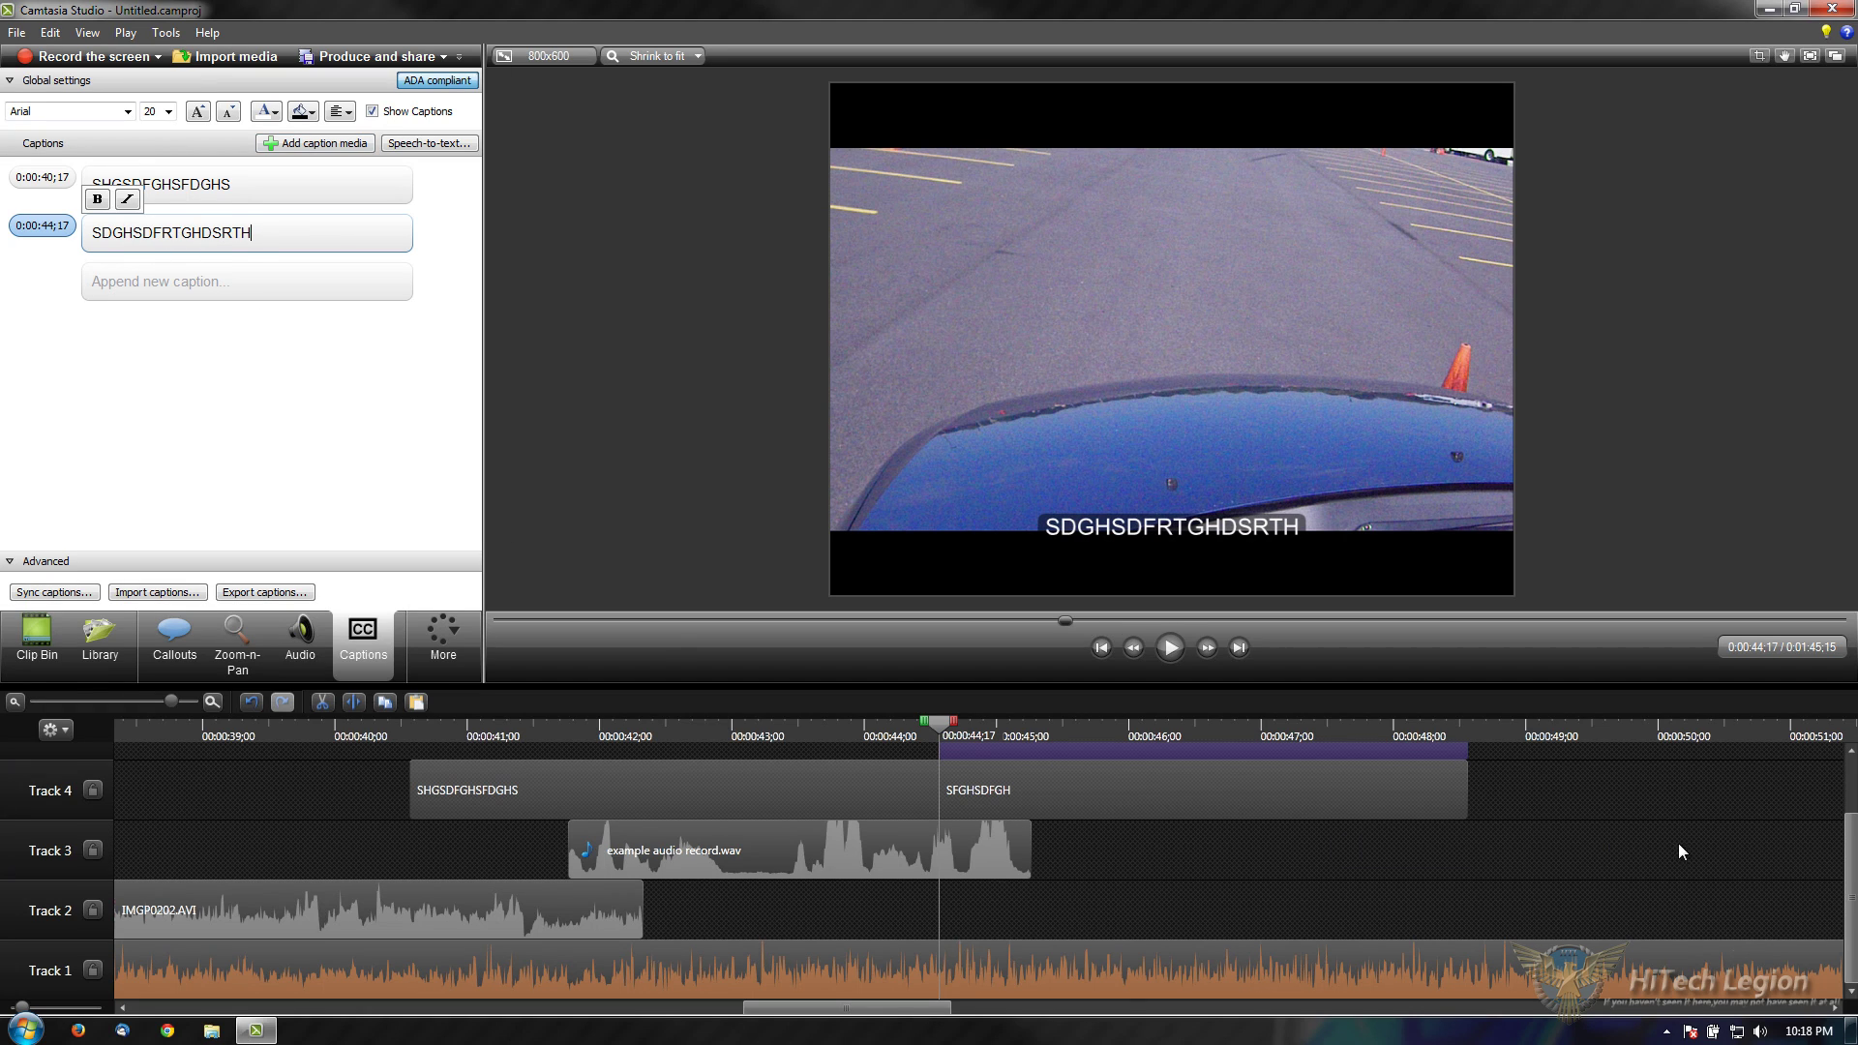
pyautogui.click(1774, 867)
# Step: Move the caption on Track 5 earlier to start at 0:00:43;07, overlapping both Track 4 captions, and set the playhead to 0:00:42;01
pyautogui.scroll(2, 1509, 867)
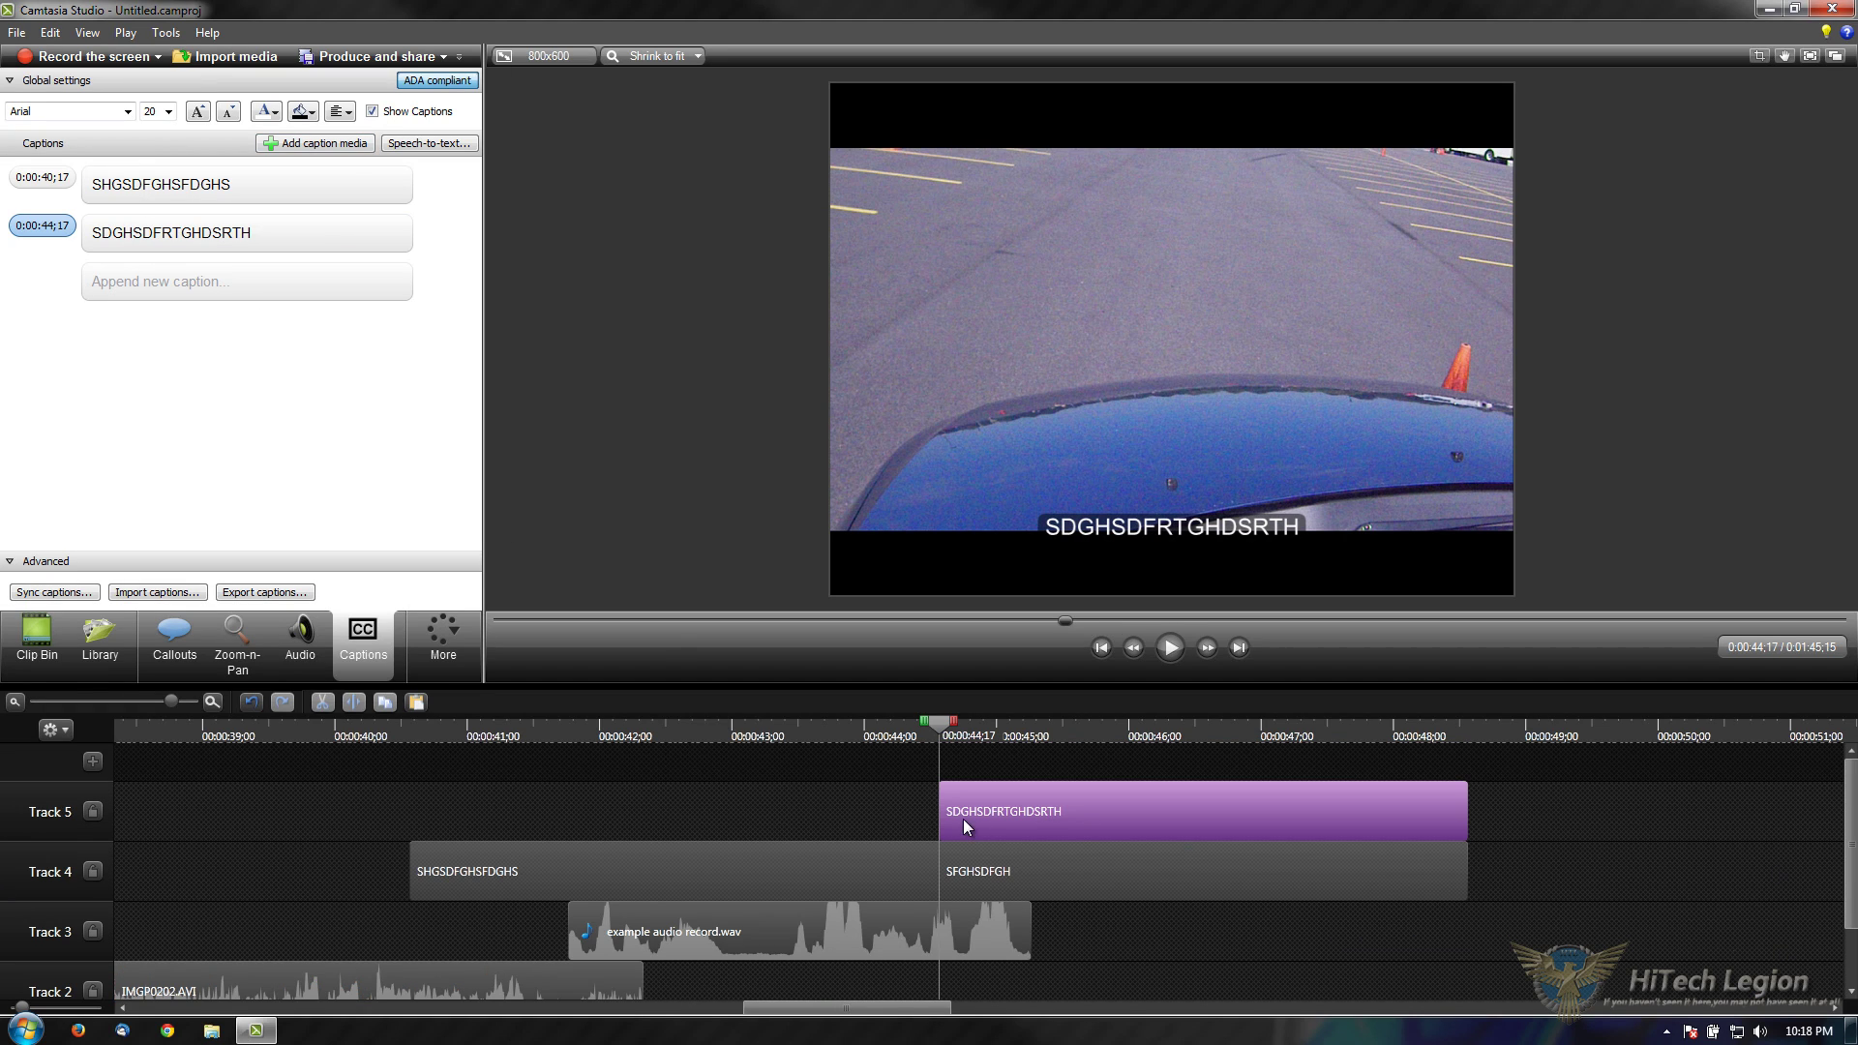
pyautogui.click(898, 722)
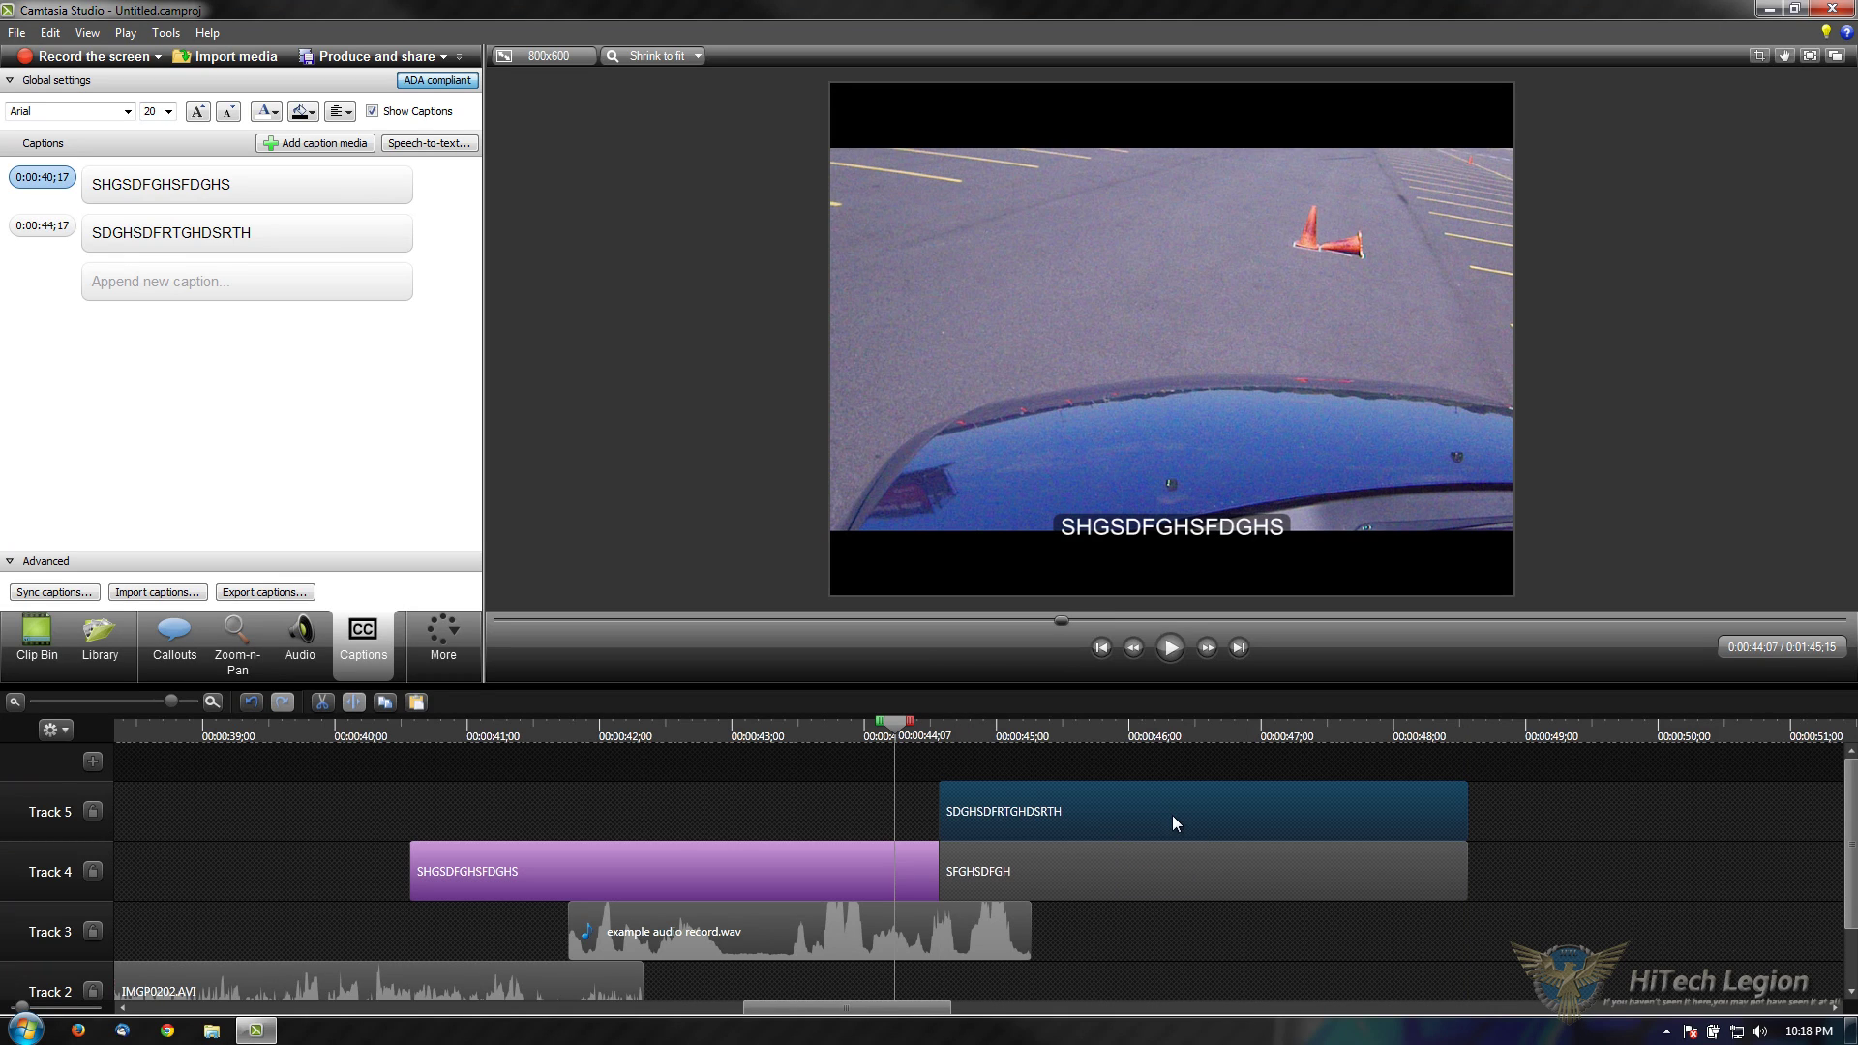
pyautogui.moveTo(1103, 814); pyautogui.dragTo(602, 736)
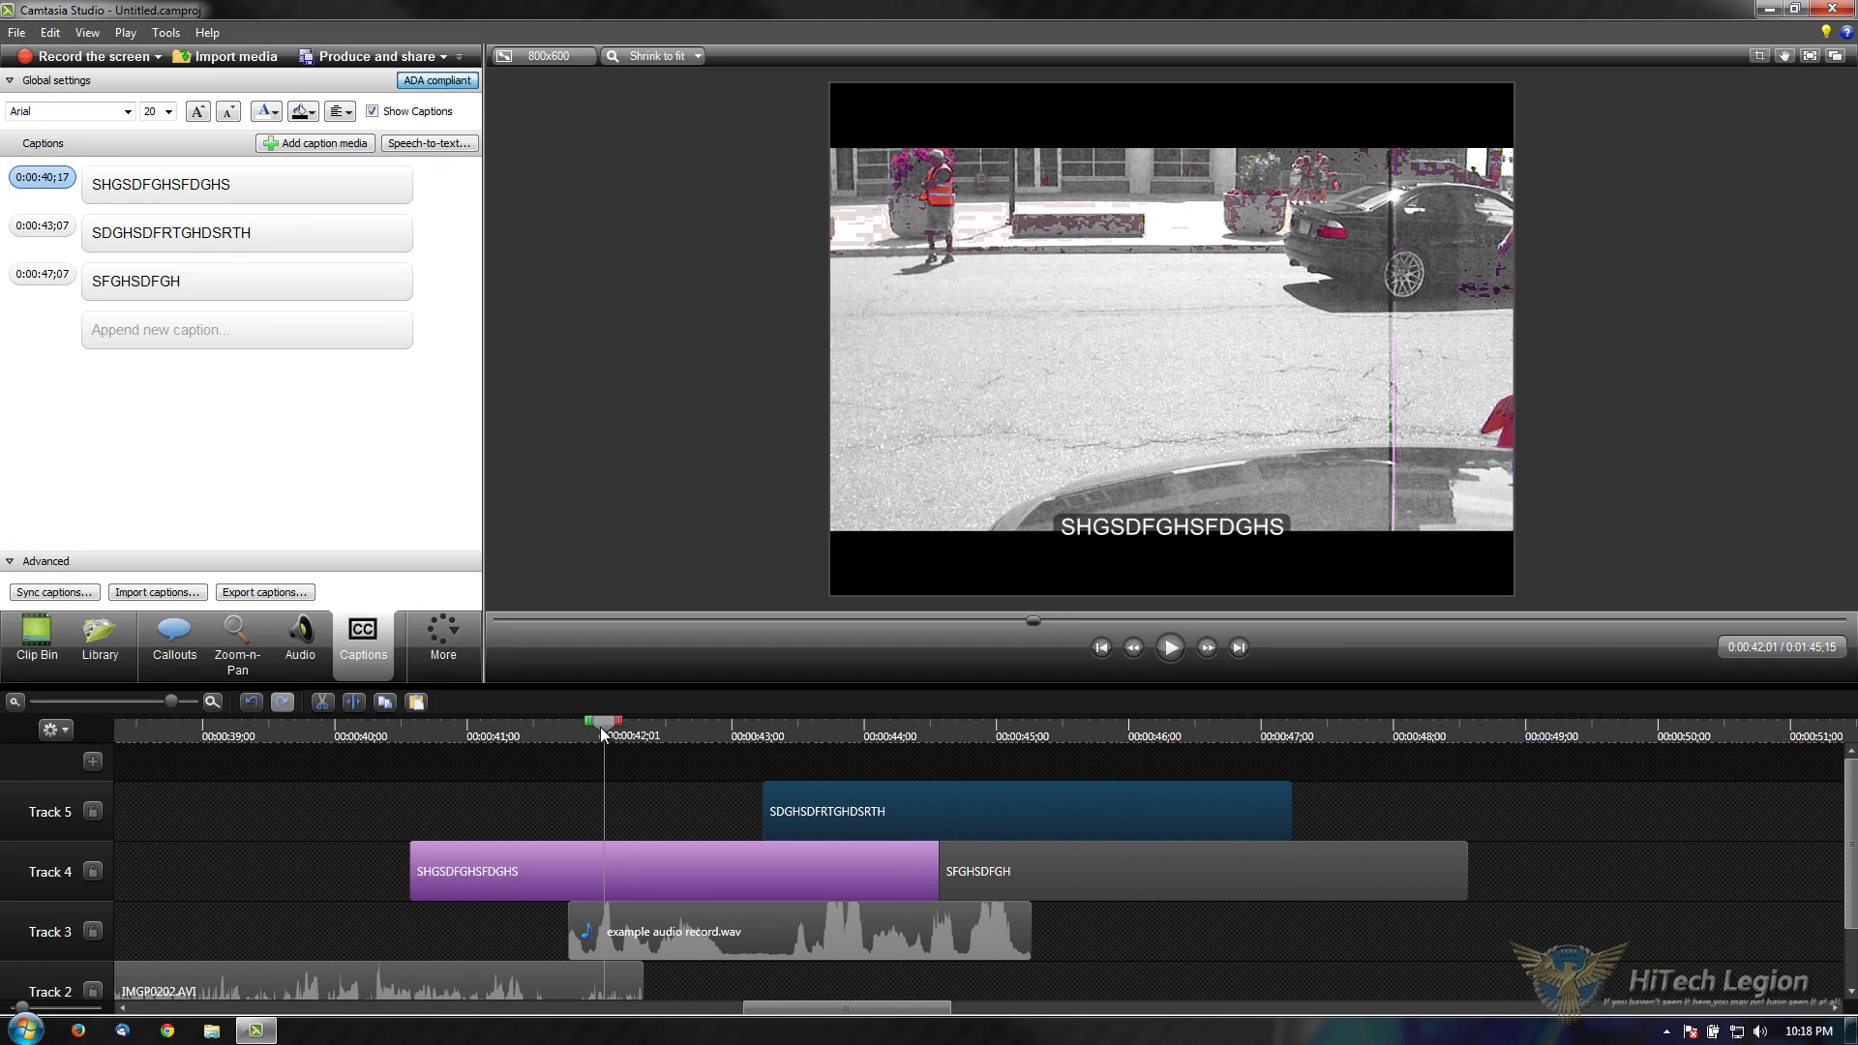
# Step: Replace the caption texts with ABC D for the first, EFGH for the last, and IHJKL for the one on Track 5
pyautogui.click(217, 201)
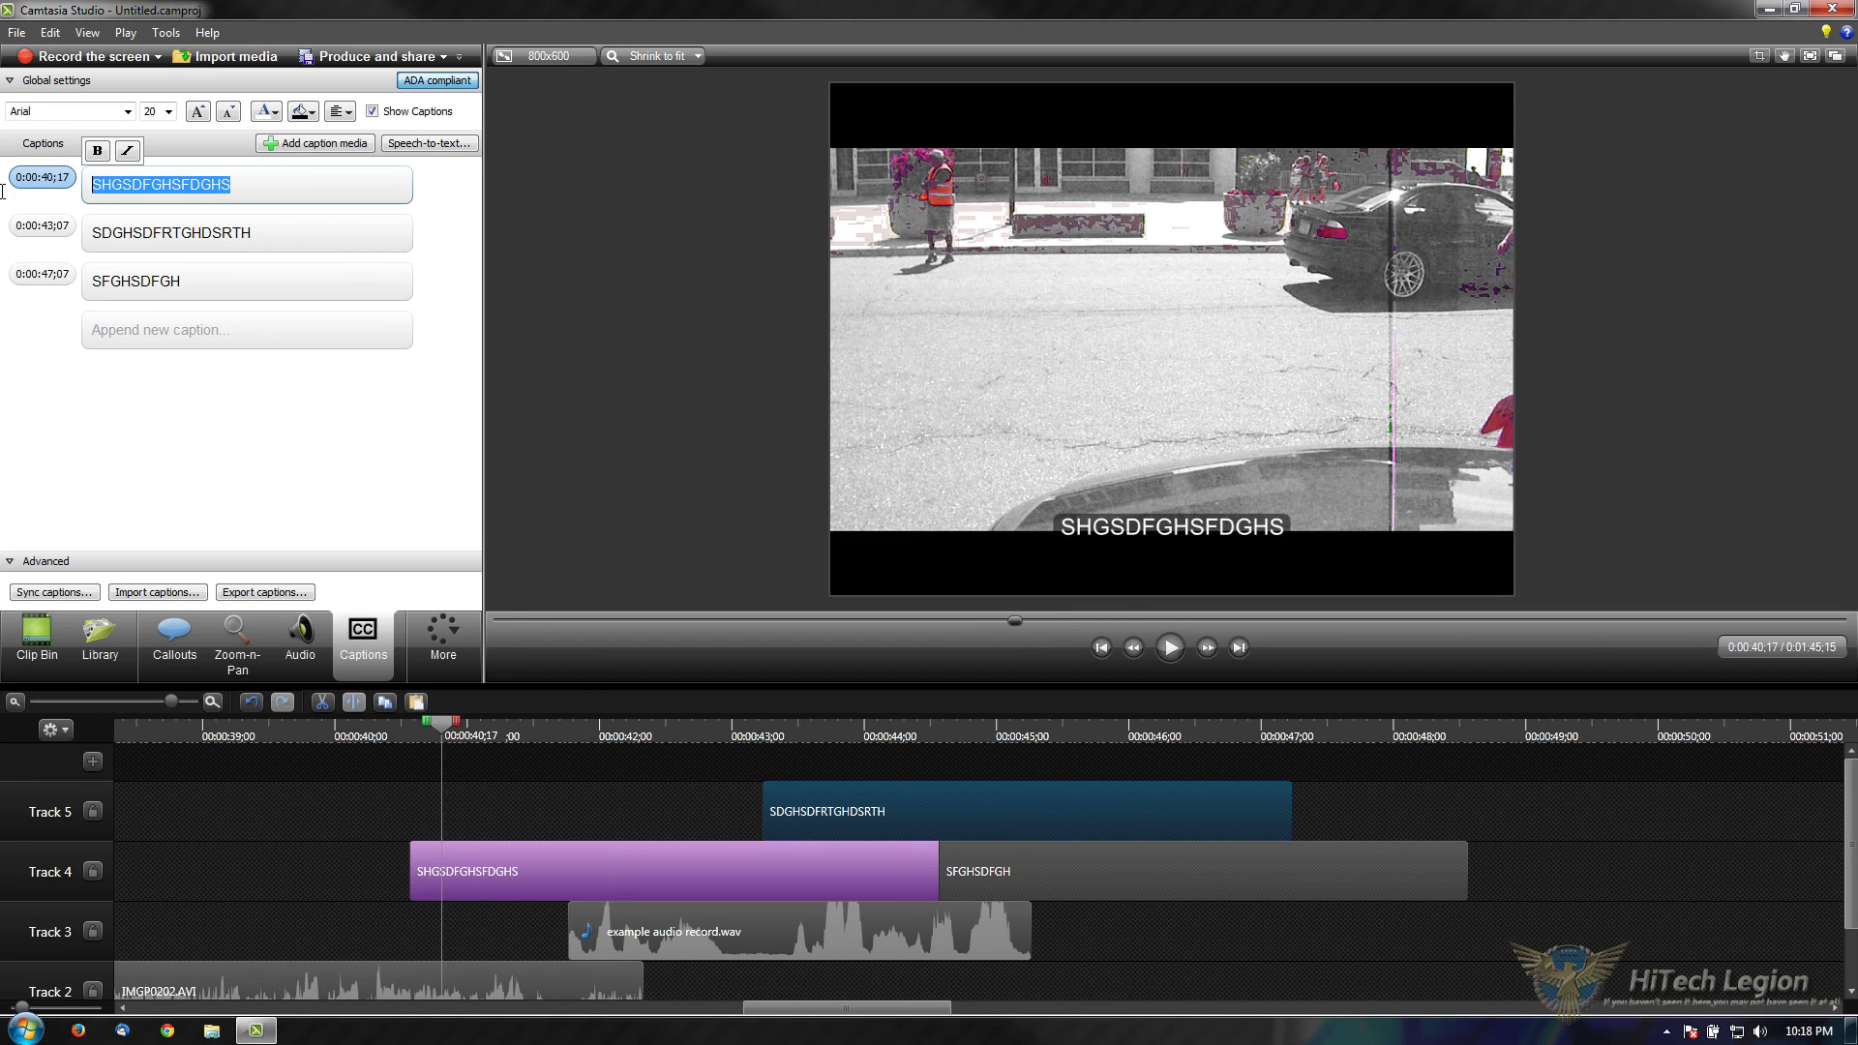
pyautogui.write('ABC D')
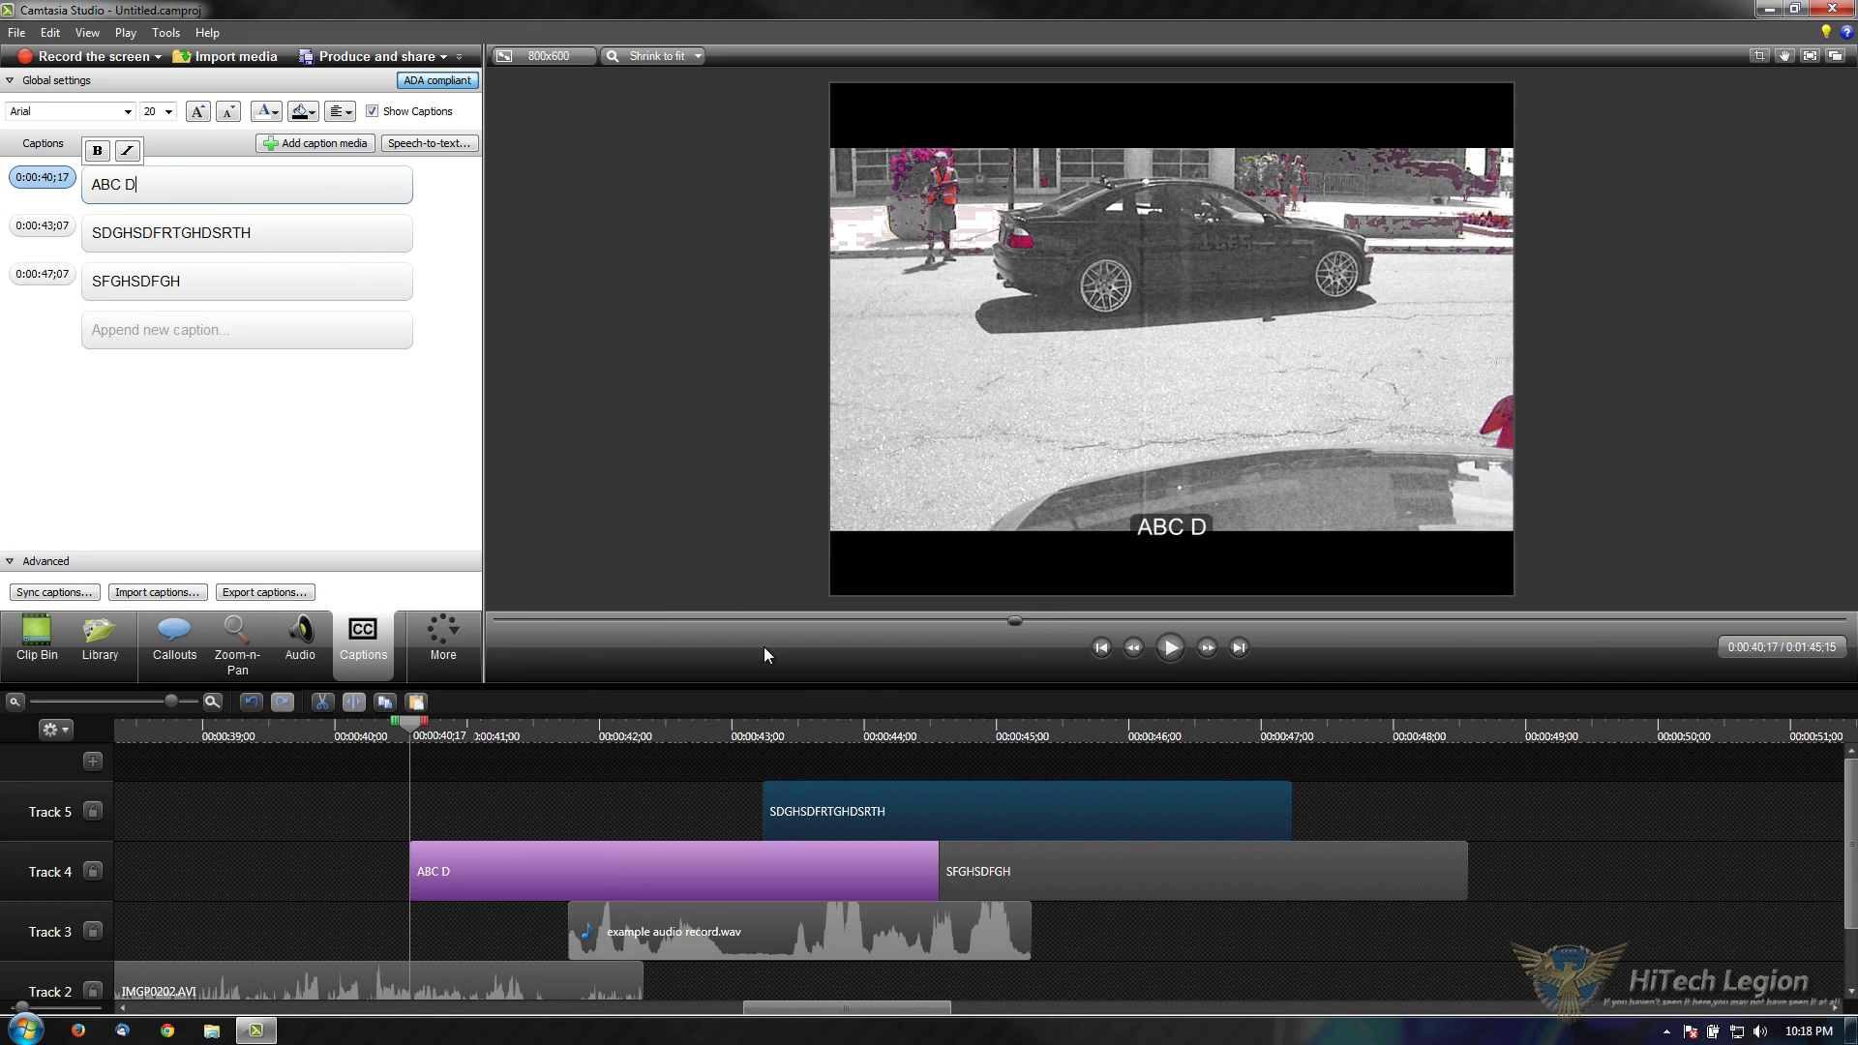
pyautogui.click(999, 869)
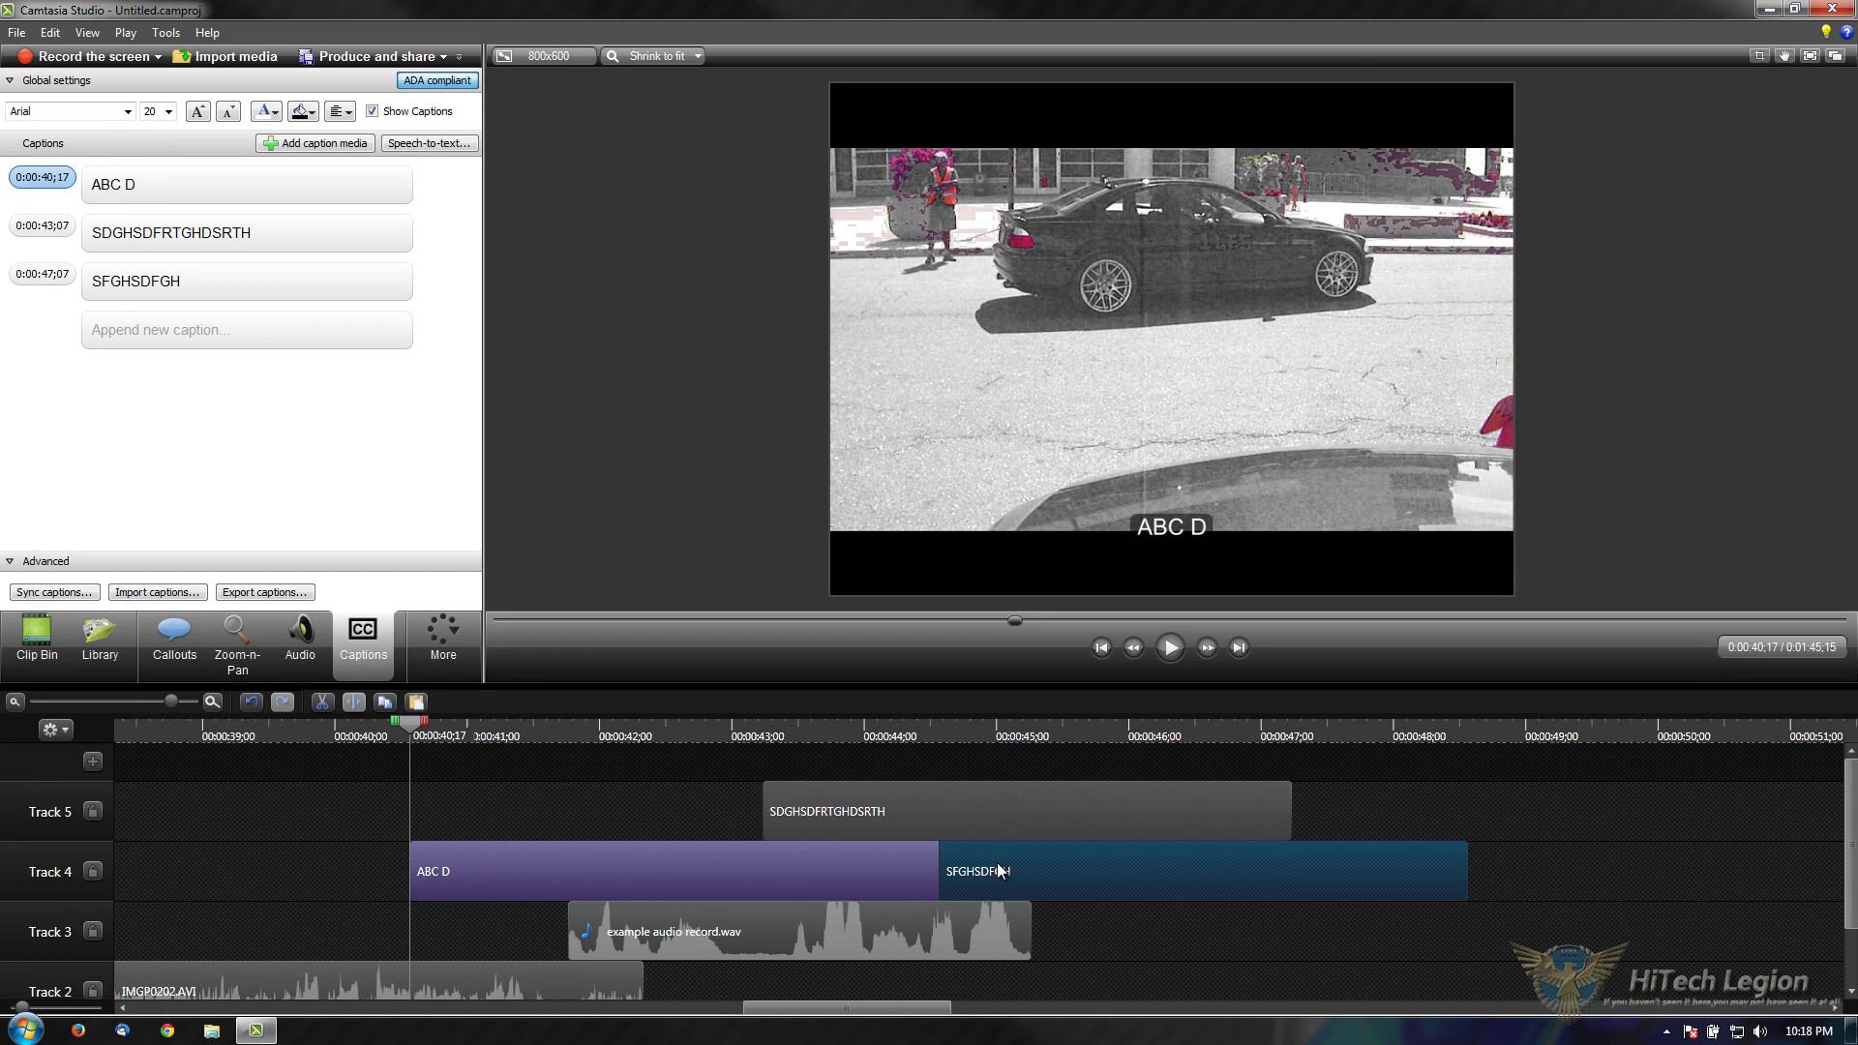
pyautogui.click(200, 281)
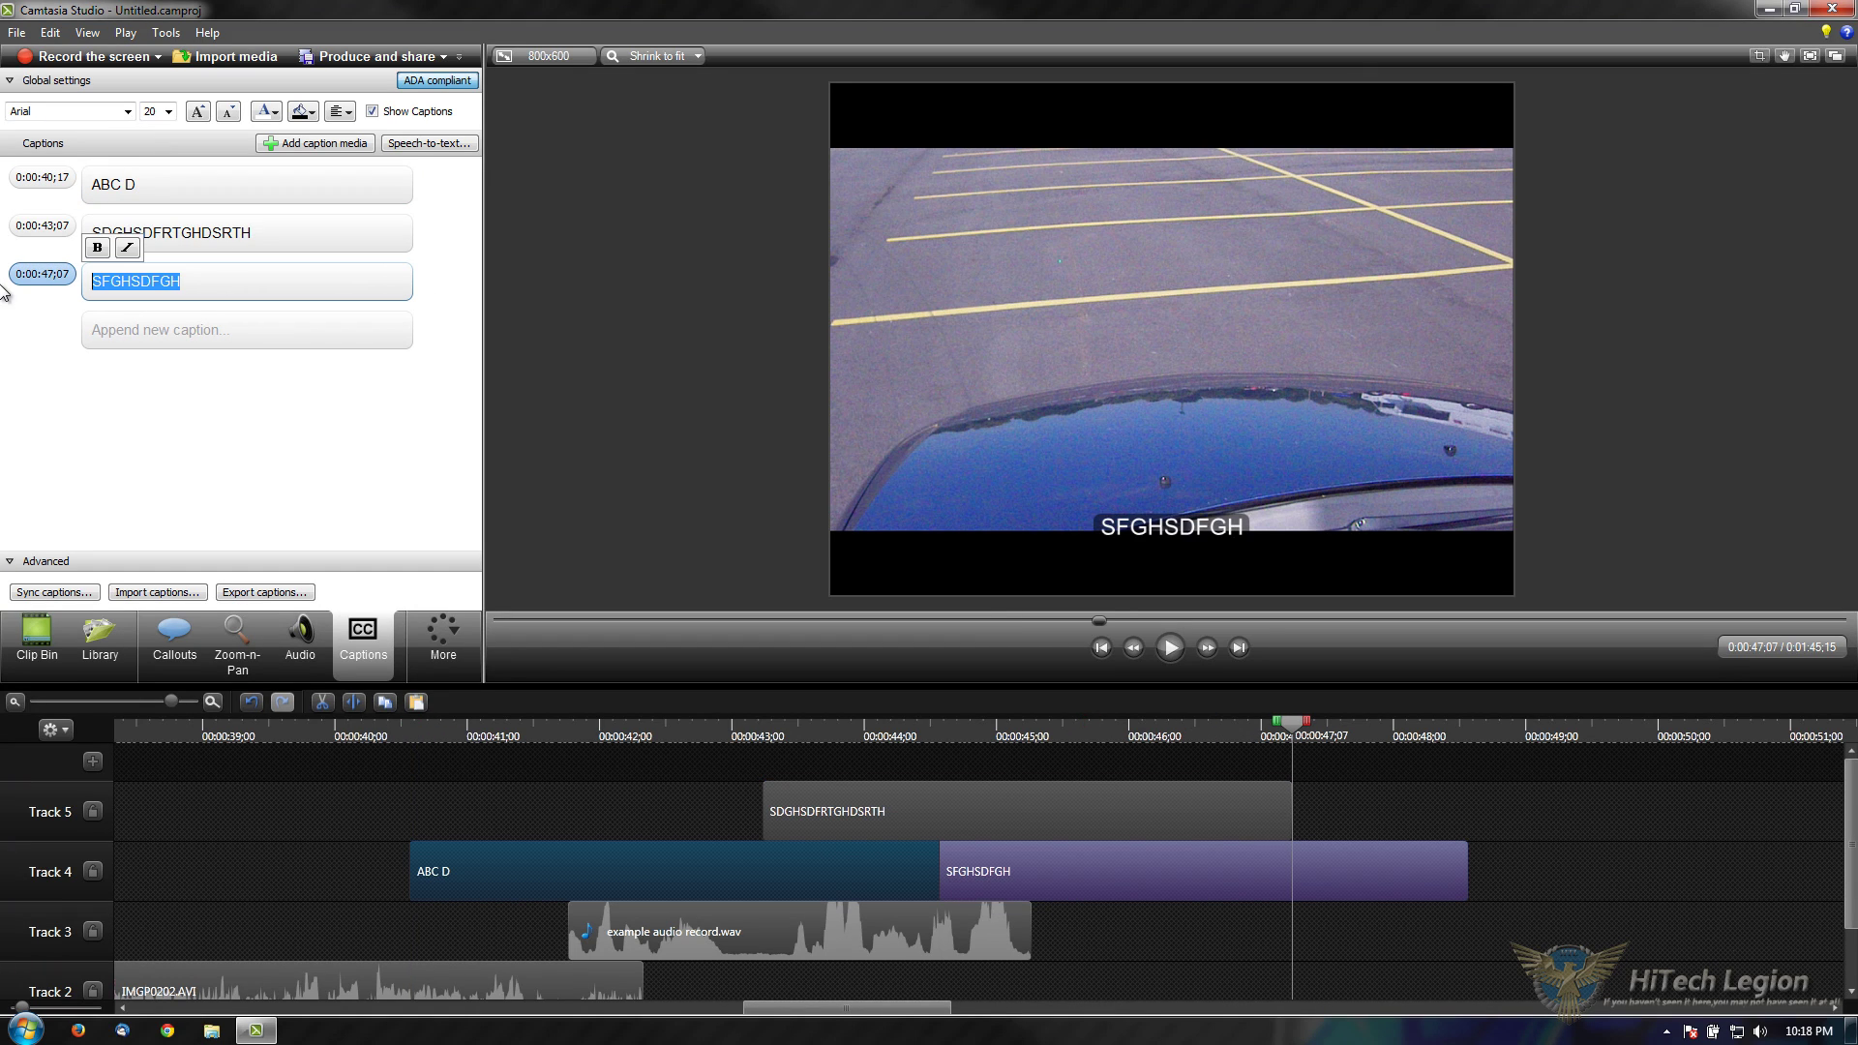
pyautogui.write('EFGH')
pyautogui.click(281, 233)
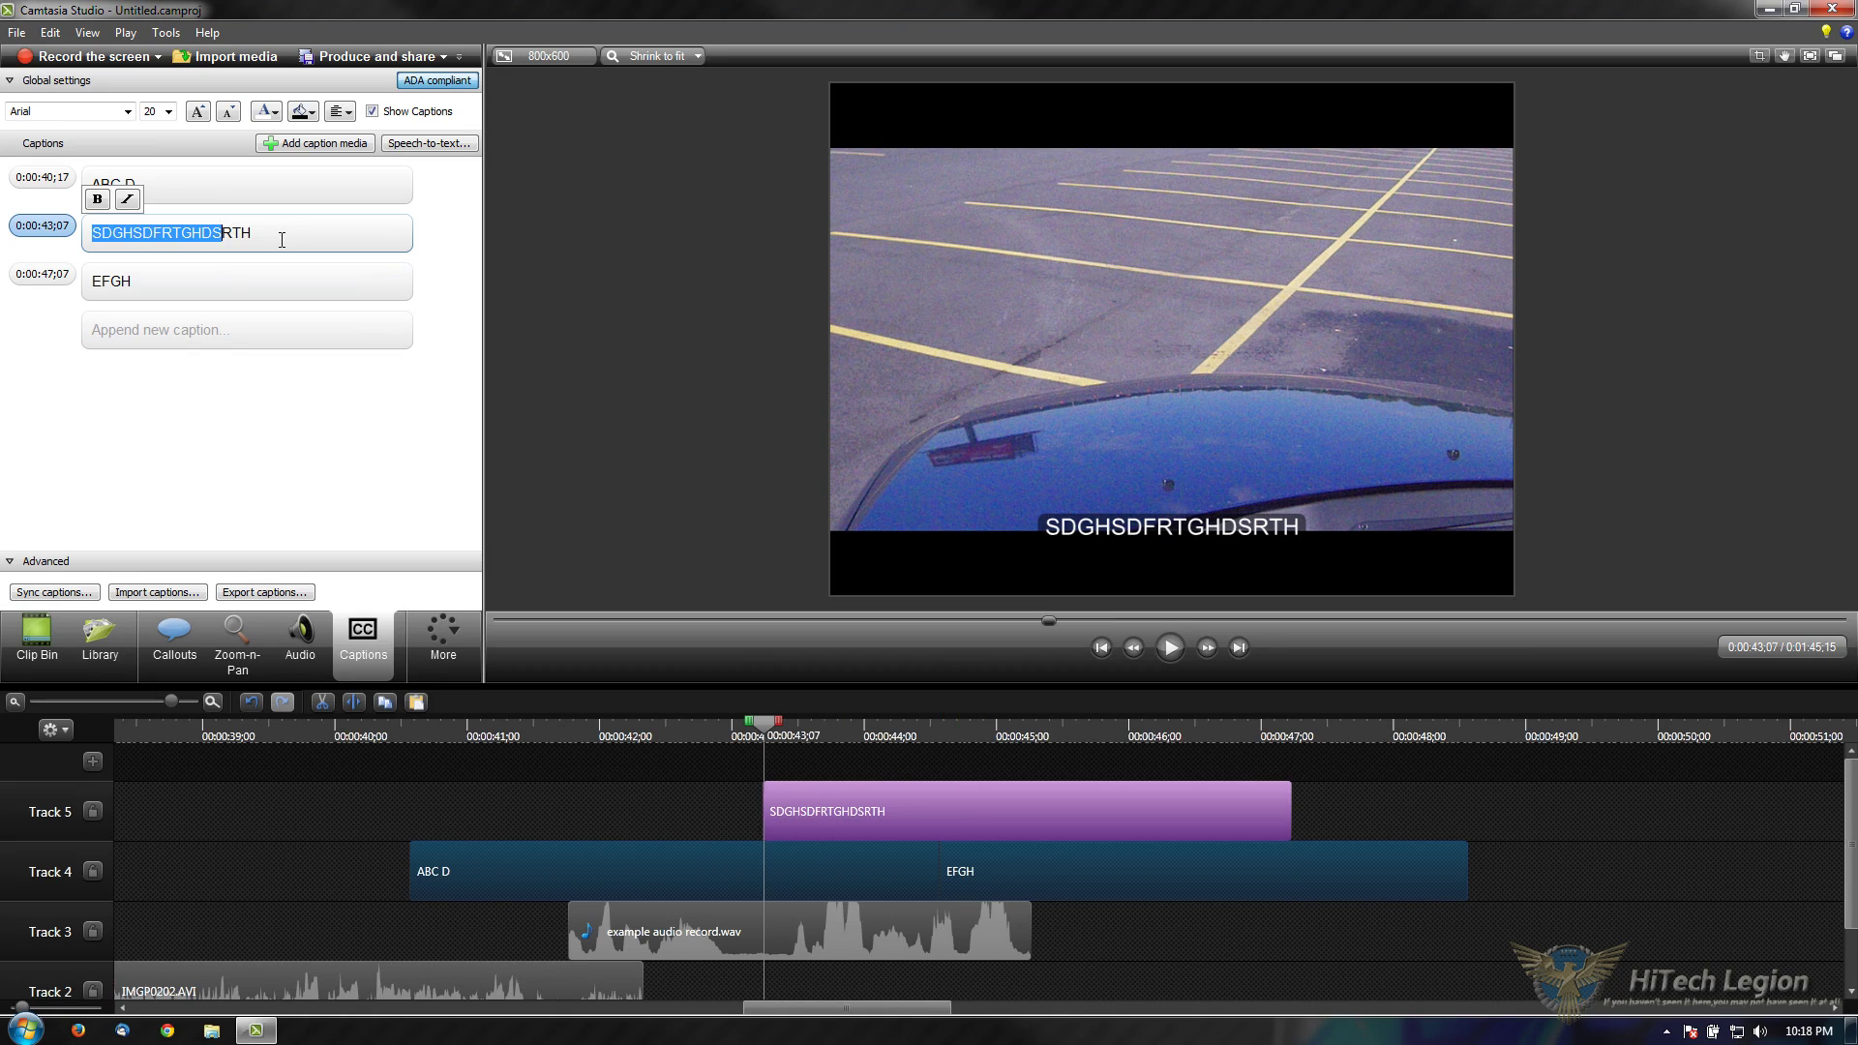
pyautogui.write('IHJKL')
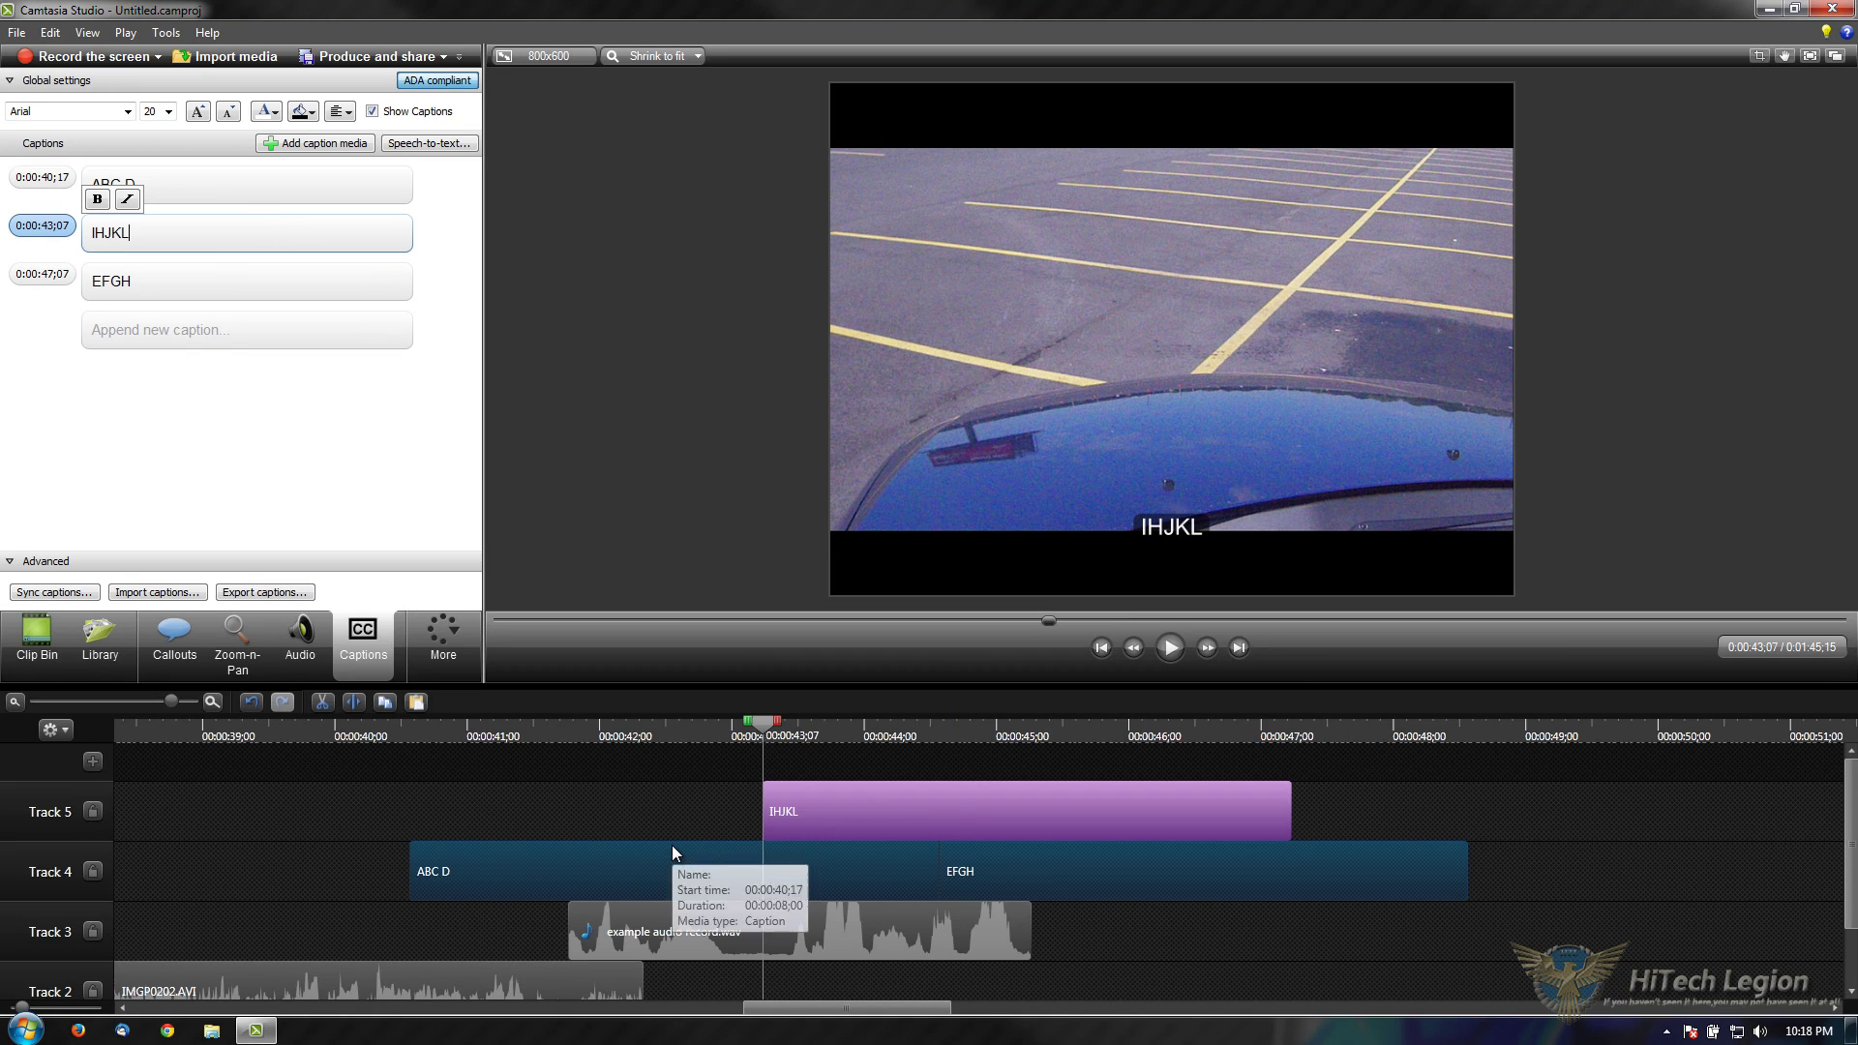
# Step: Preview the overlapping captions along the timeline up to 0:00:47;23 and look over the caption font sizes
pyautogui.click(720, 801)
pyautogui.moveTo(748, 732); pyautogui.dragTo(1364, 725)
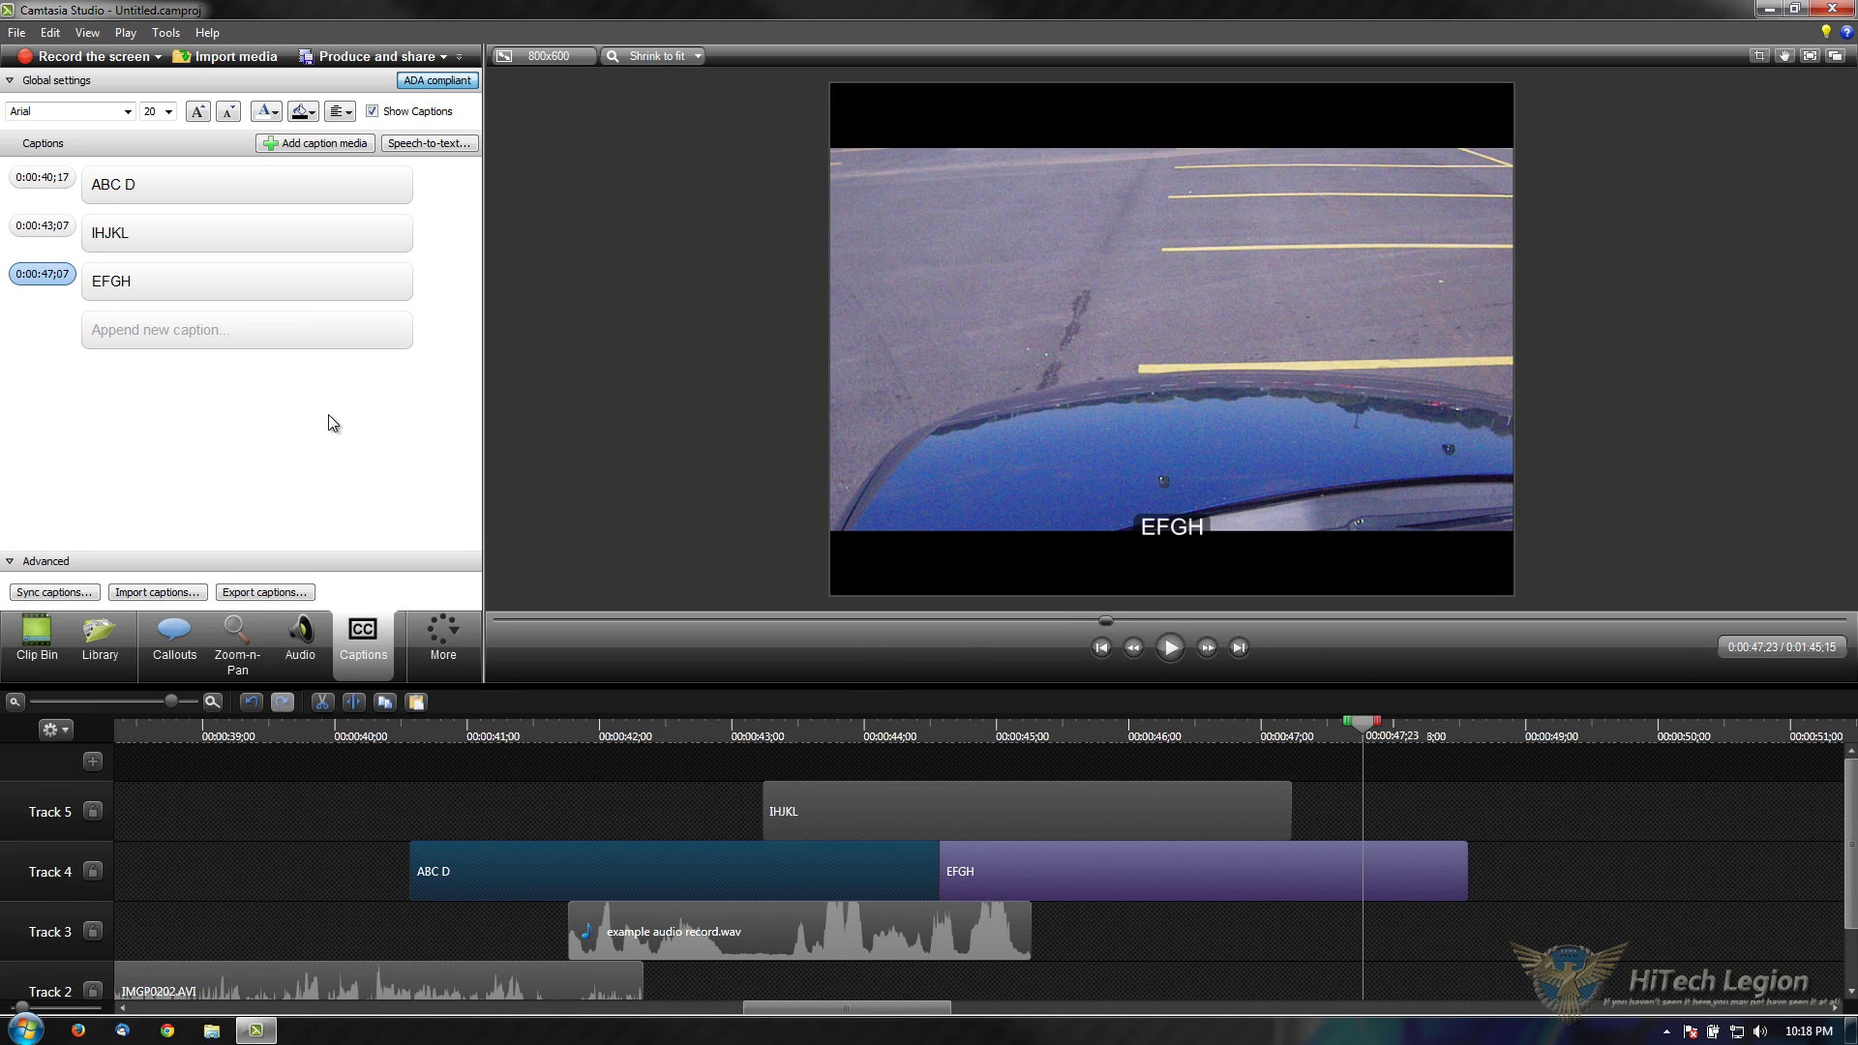
pyautogui.click(168, 111)
pyautogui.click(455, 203)
# Step: Add a quiz to the timeline at 0:00:42;04
pyautogui.moveTo(1327, 728); pyautogui.dragTo(620, 738)
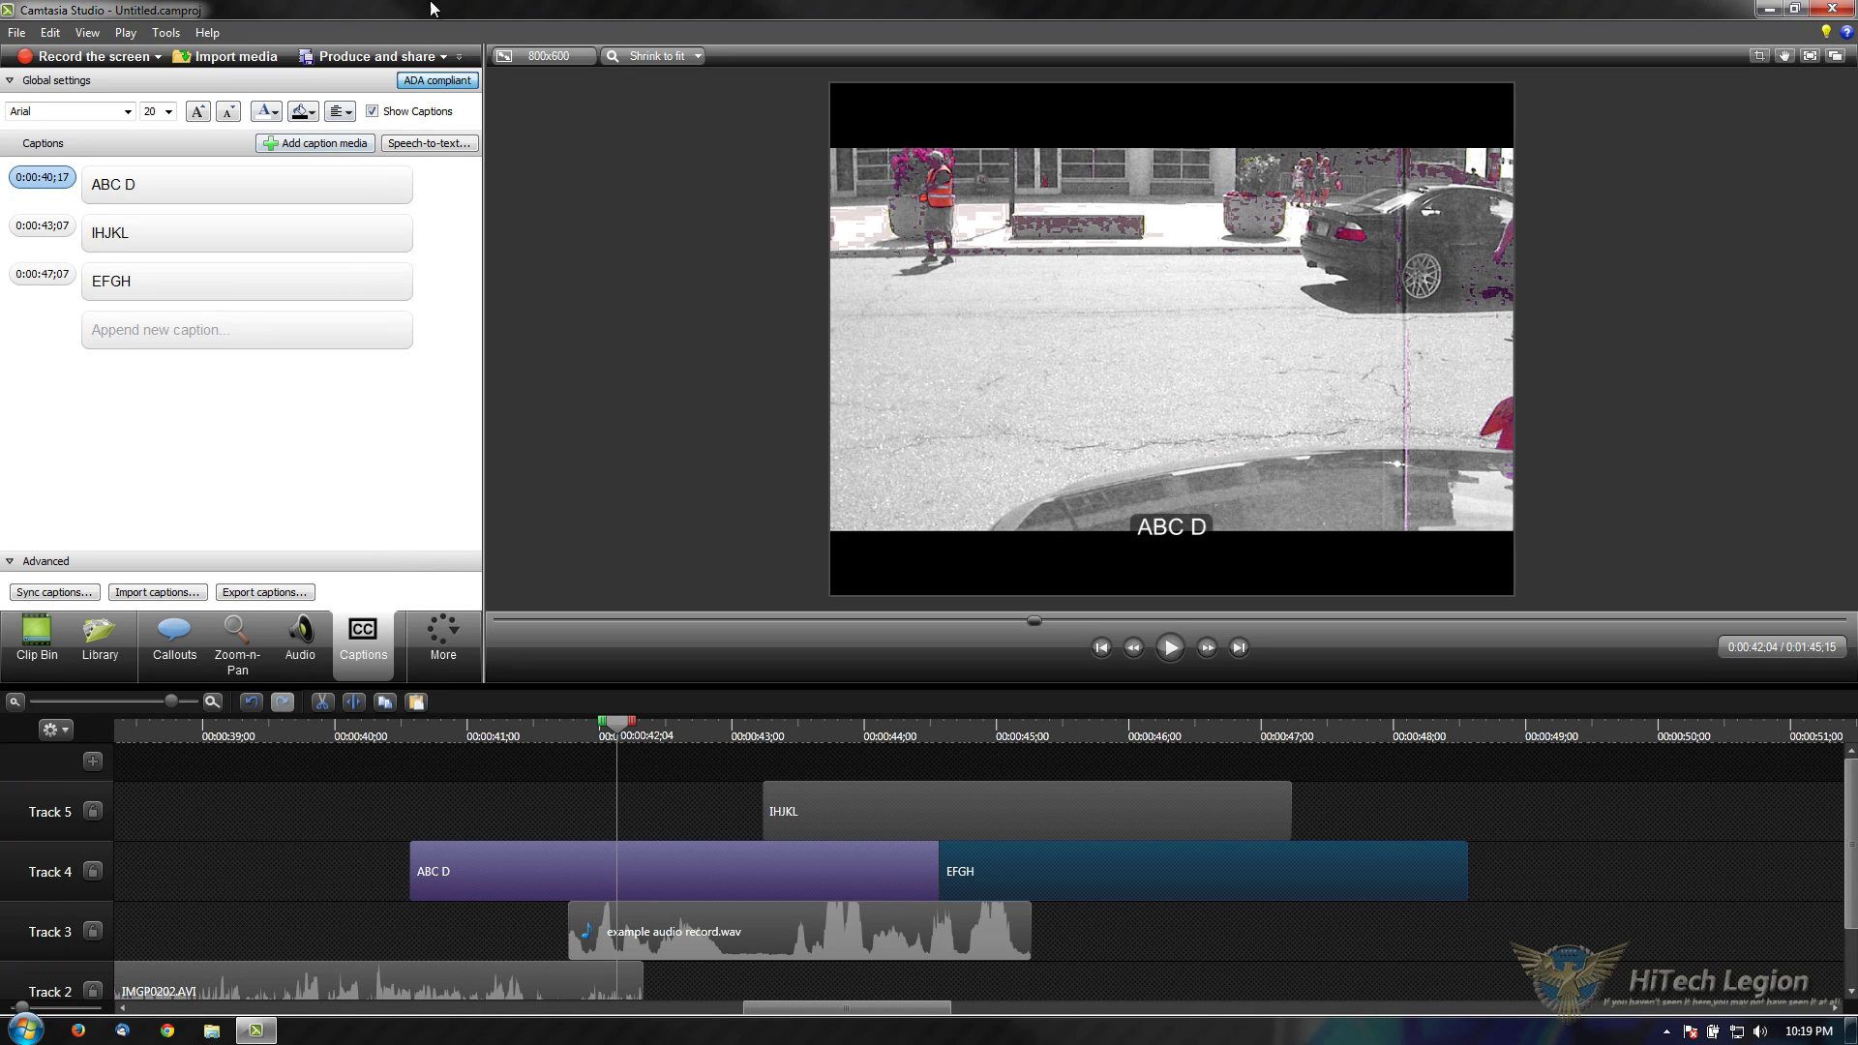
pyautogui.click(445, 643)
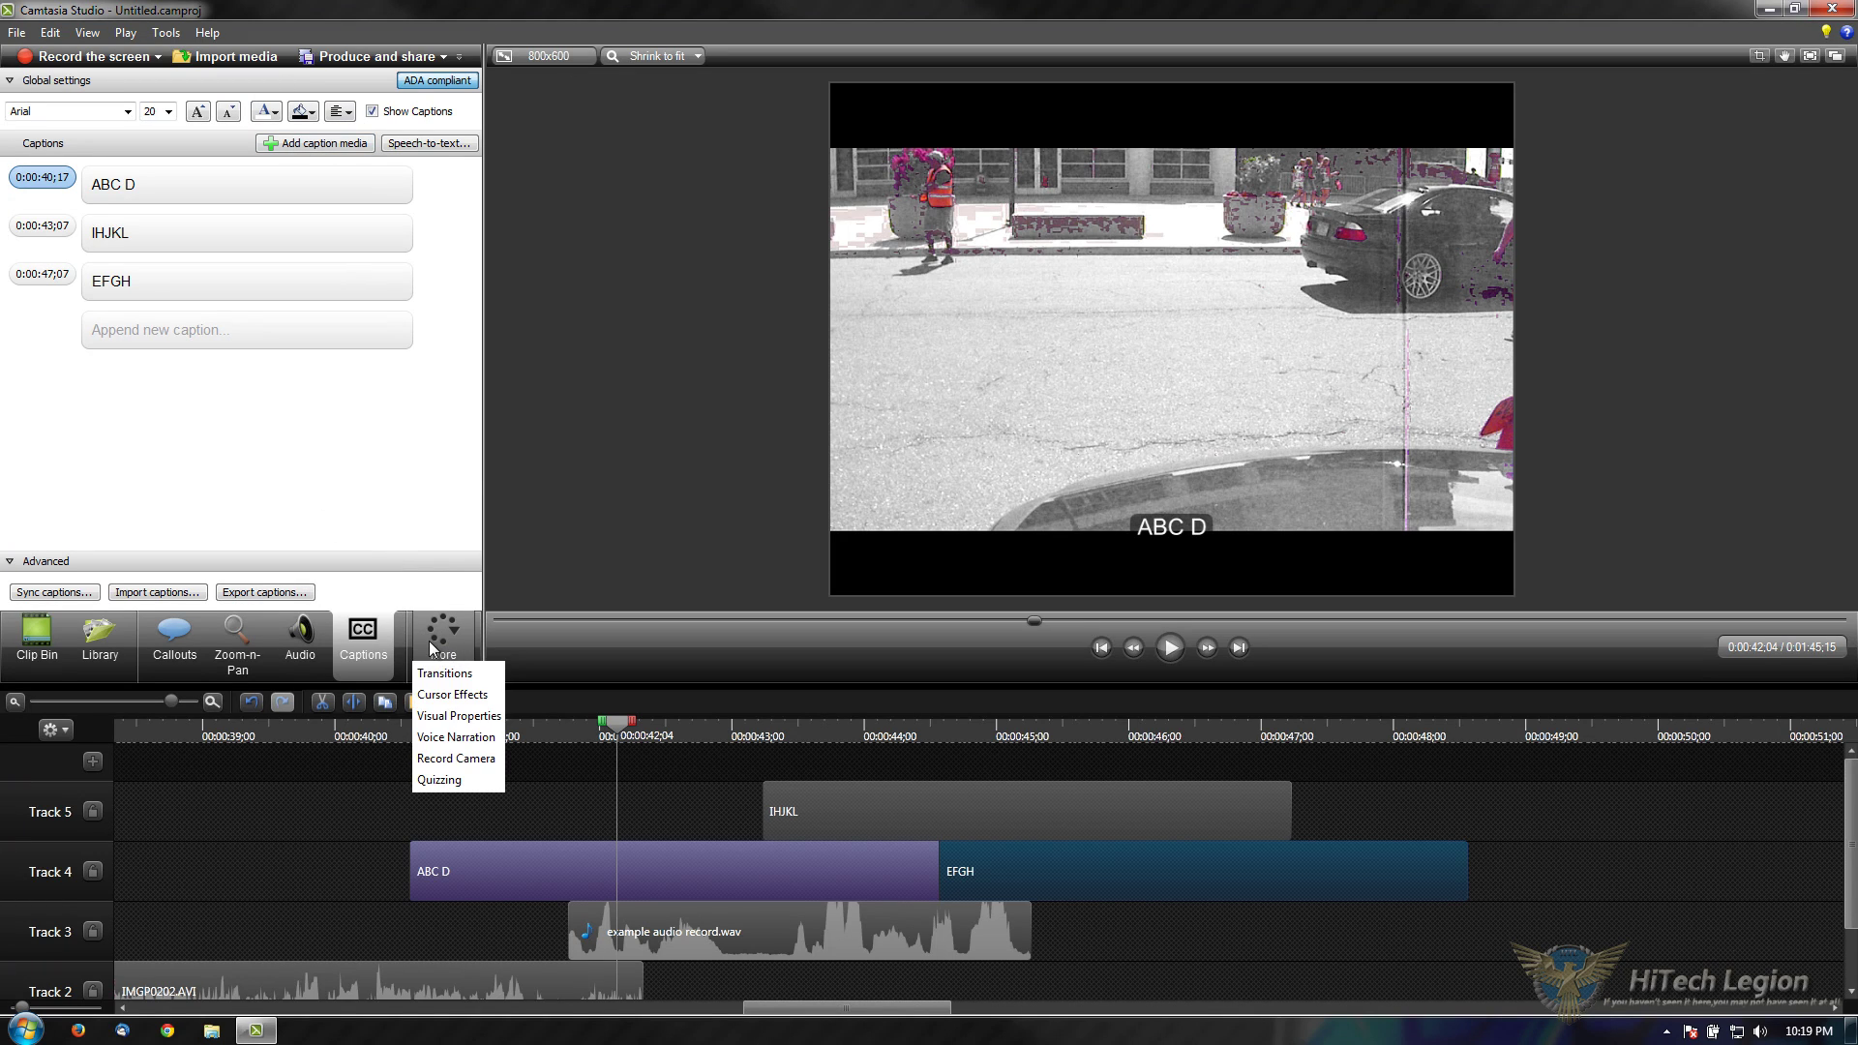
pyautogui.click(463, 777)
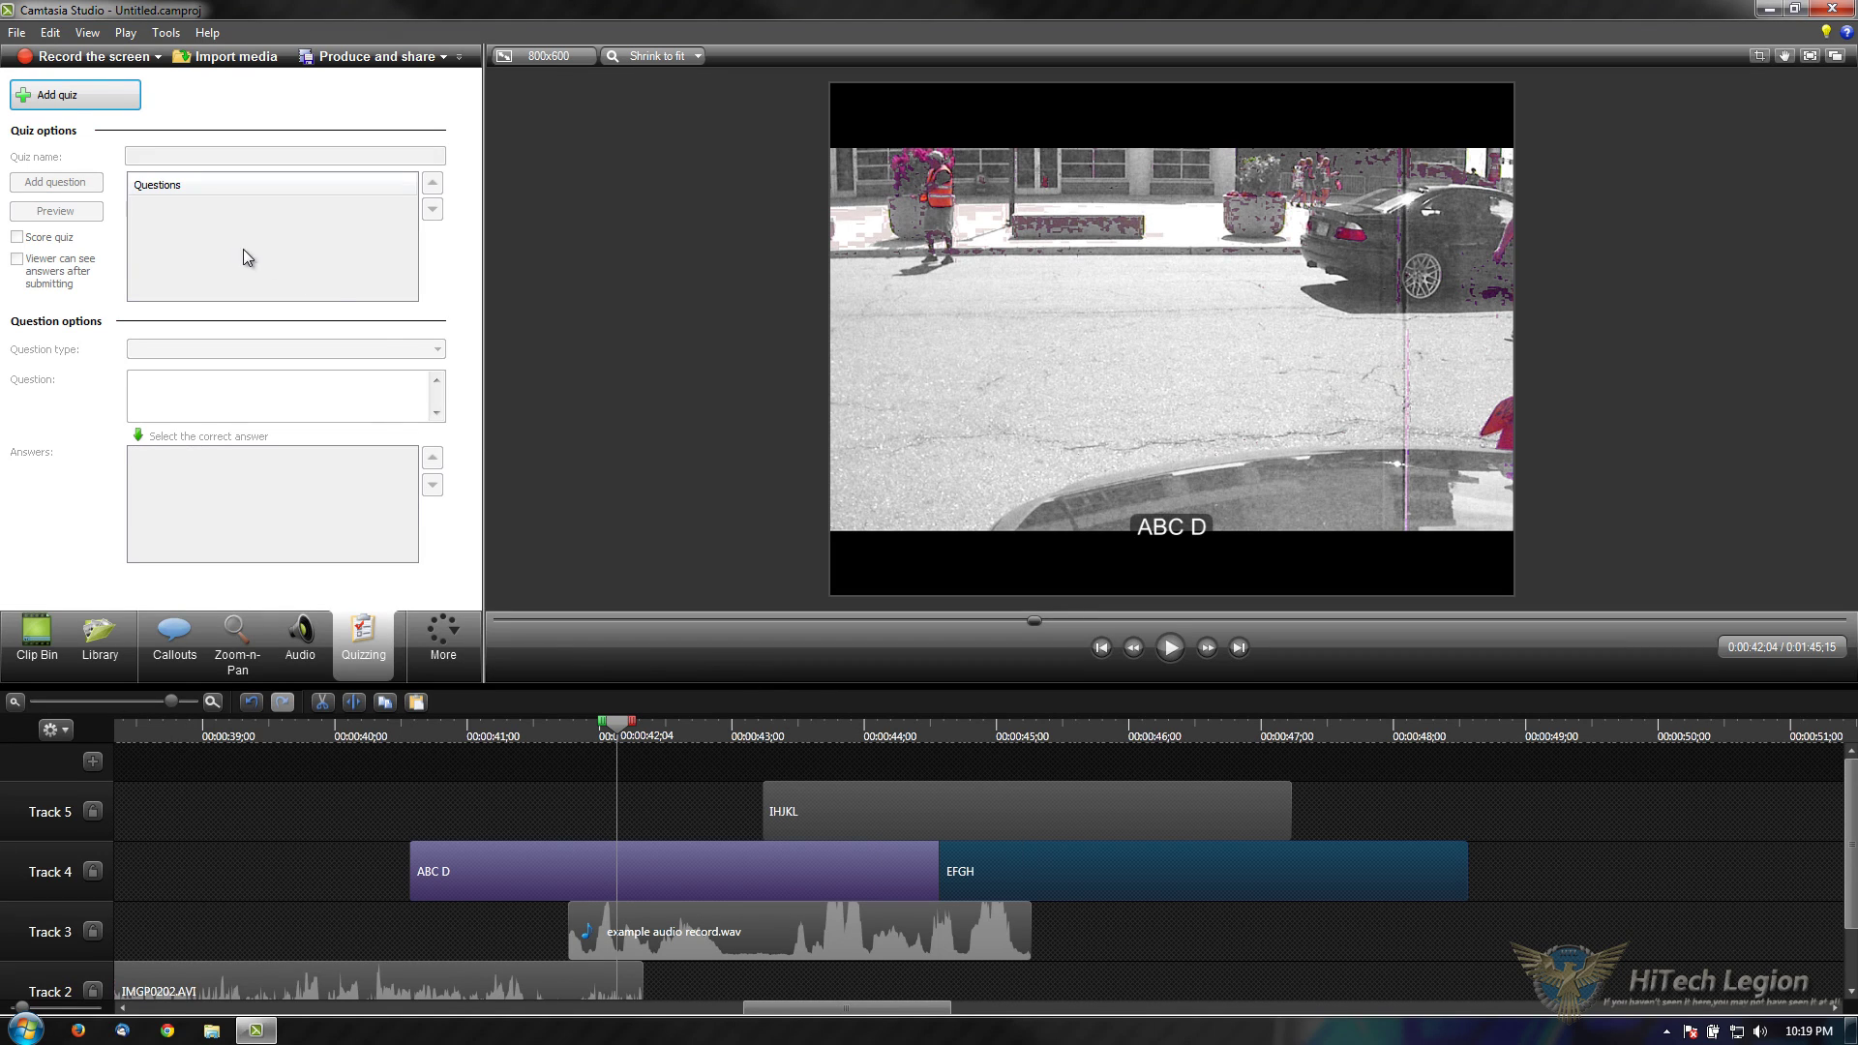
pyautogui.click(78, 96)
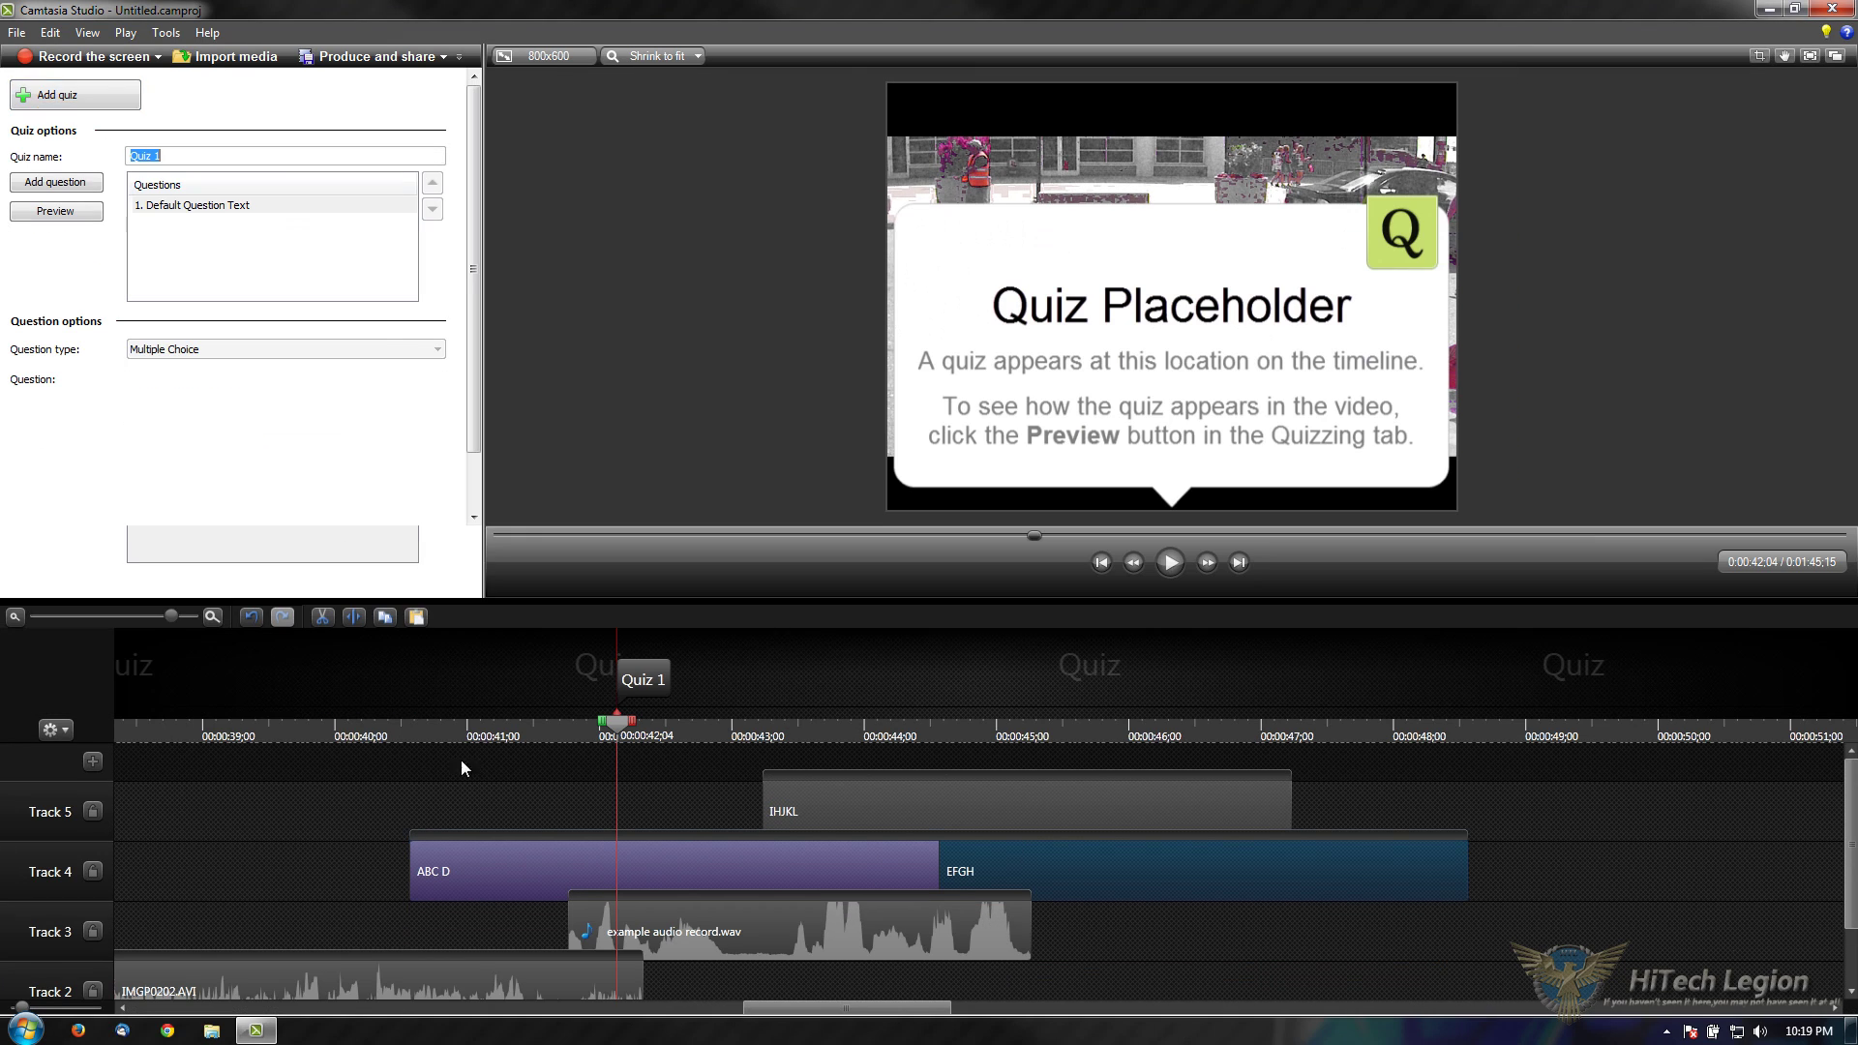
pyautogui.click(617, 723)
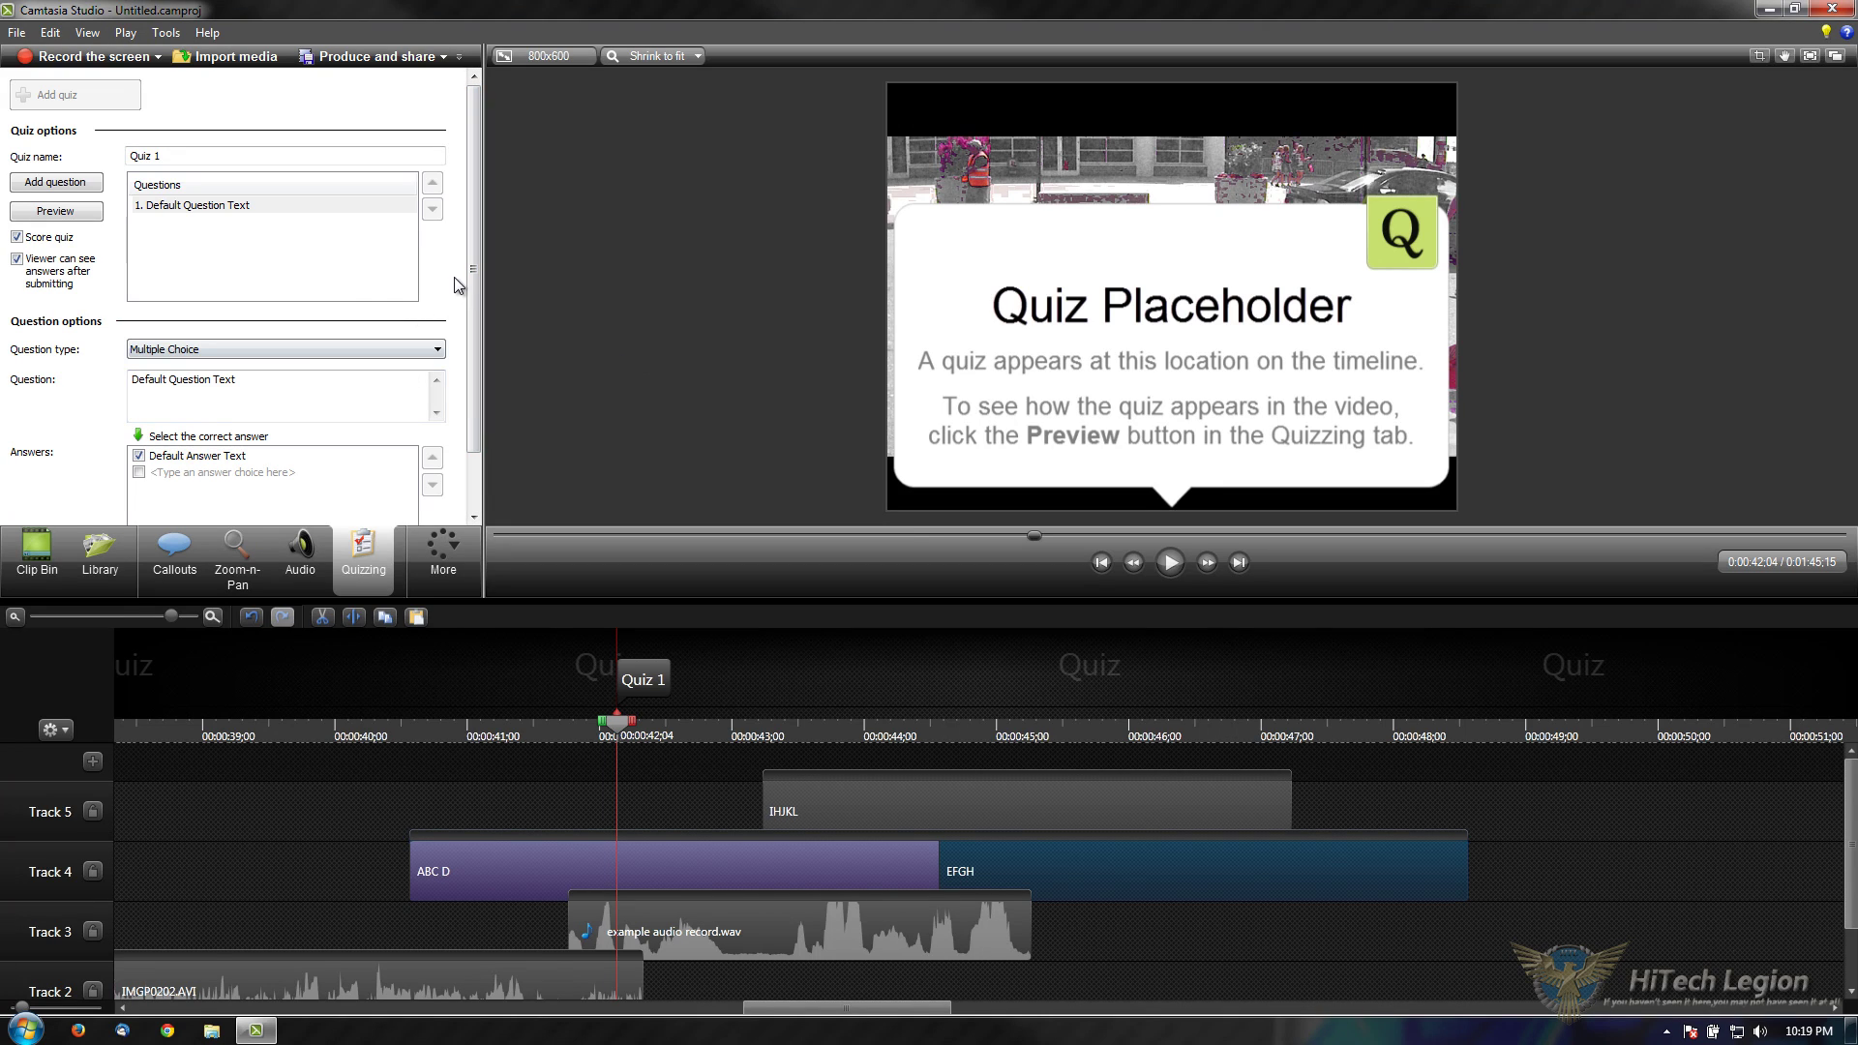
# Step: Open the text of the default question in Quiz 1 for editing
pyautogui.click(145, 205)
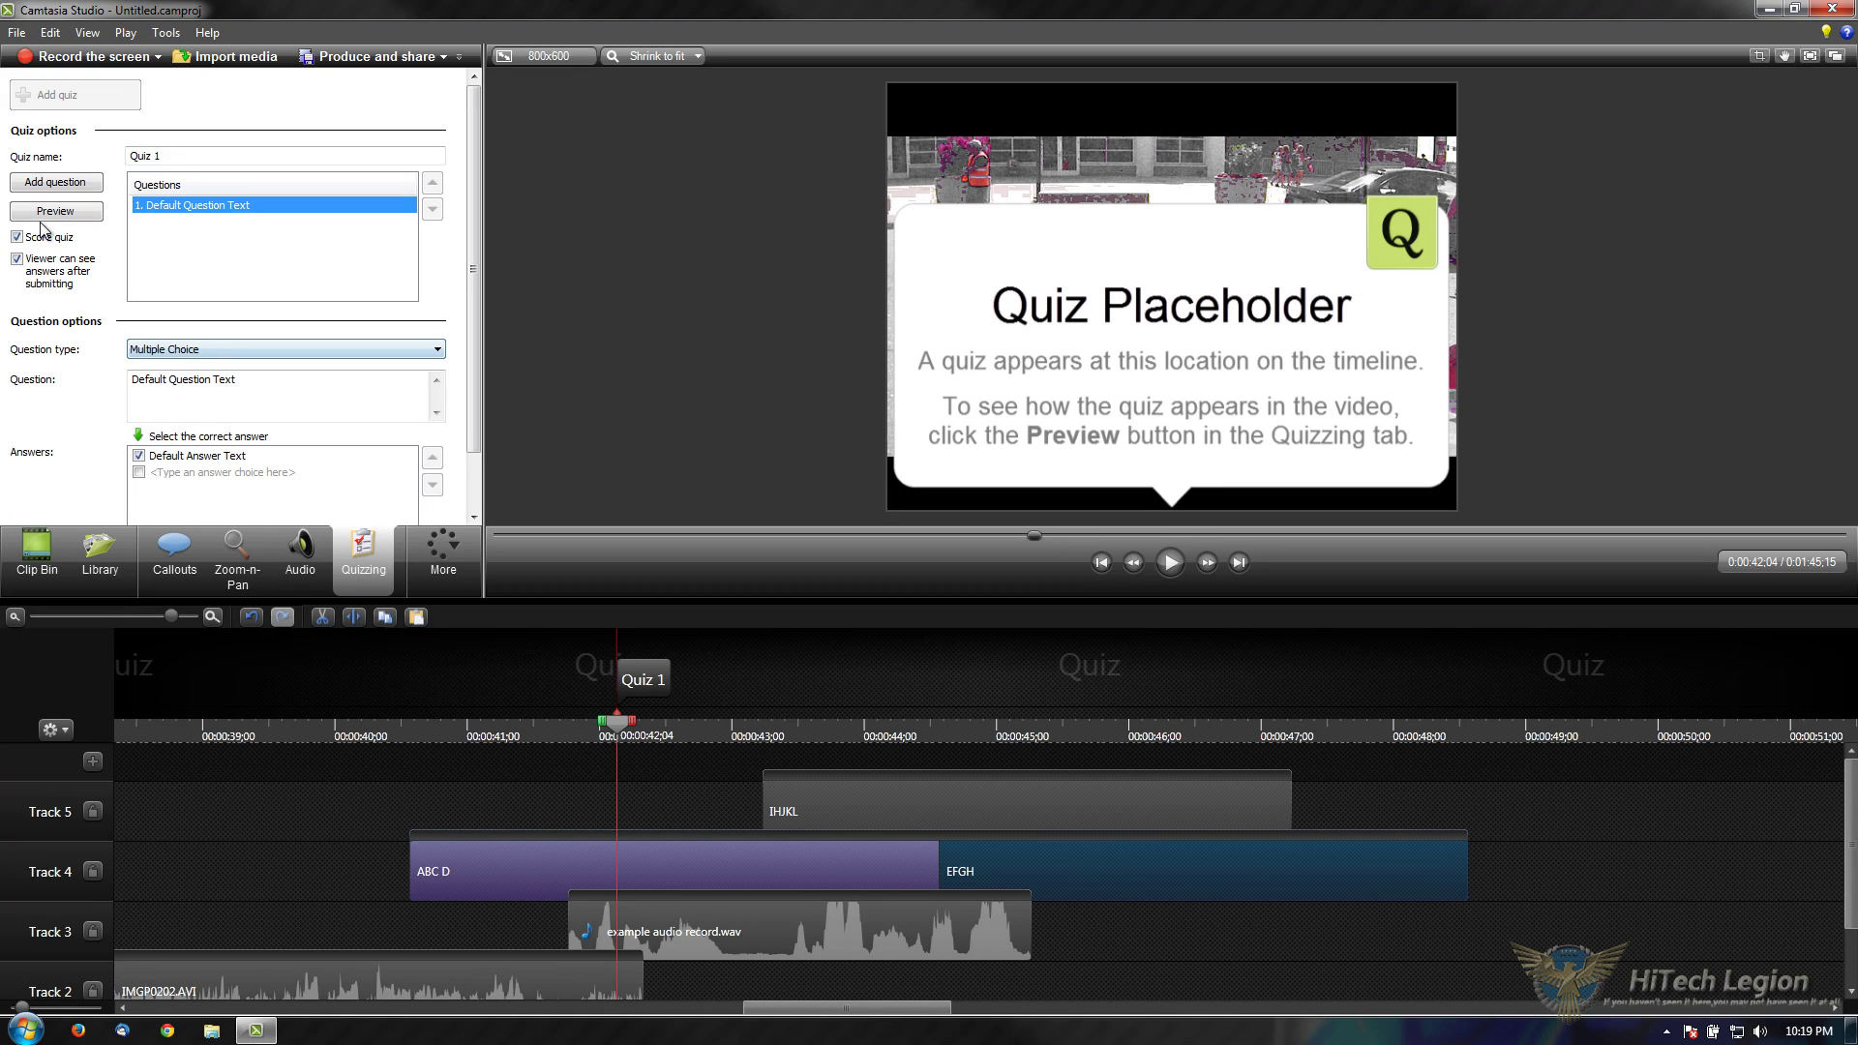
pyautogui.click(275, 385)
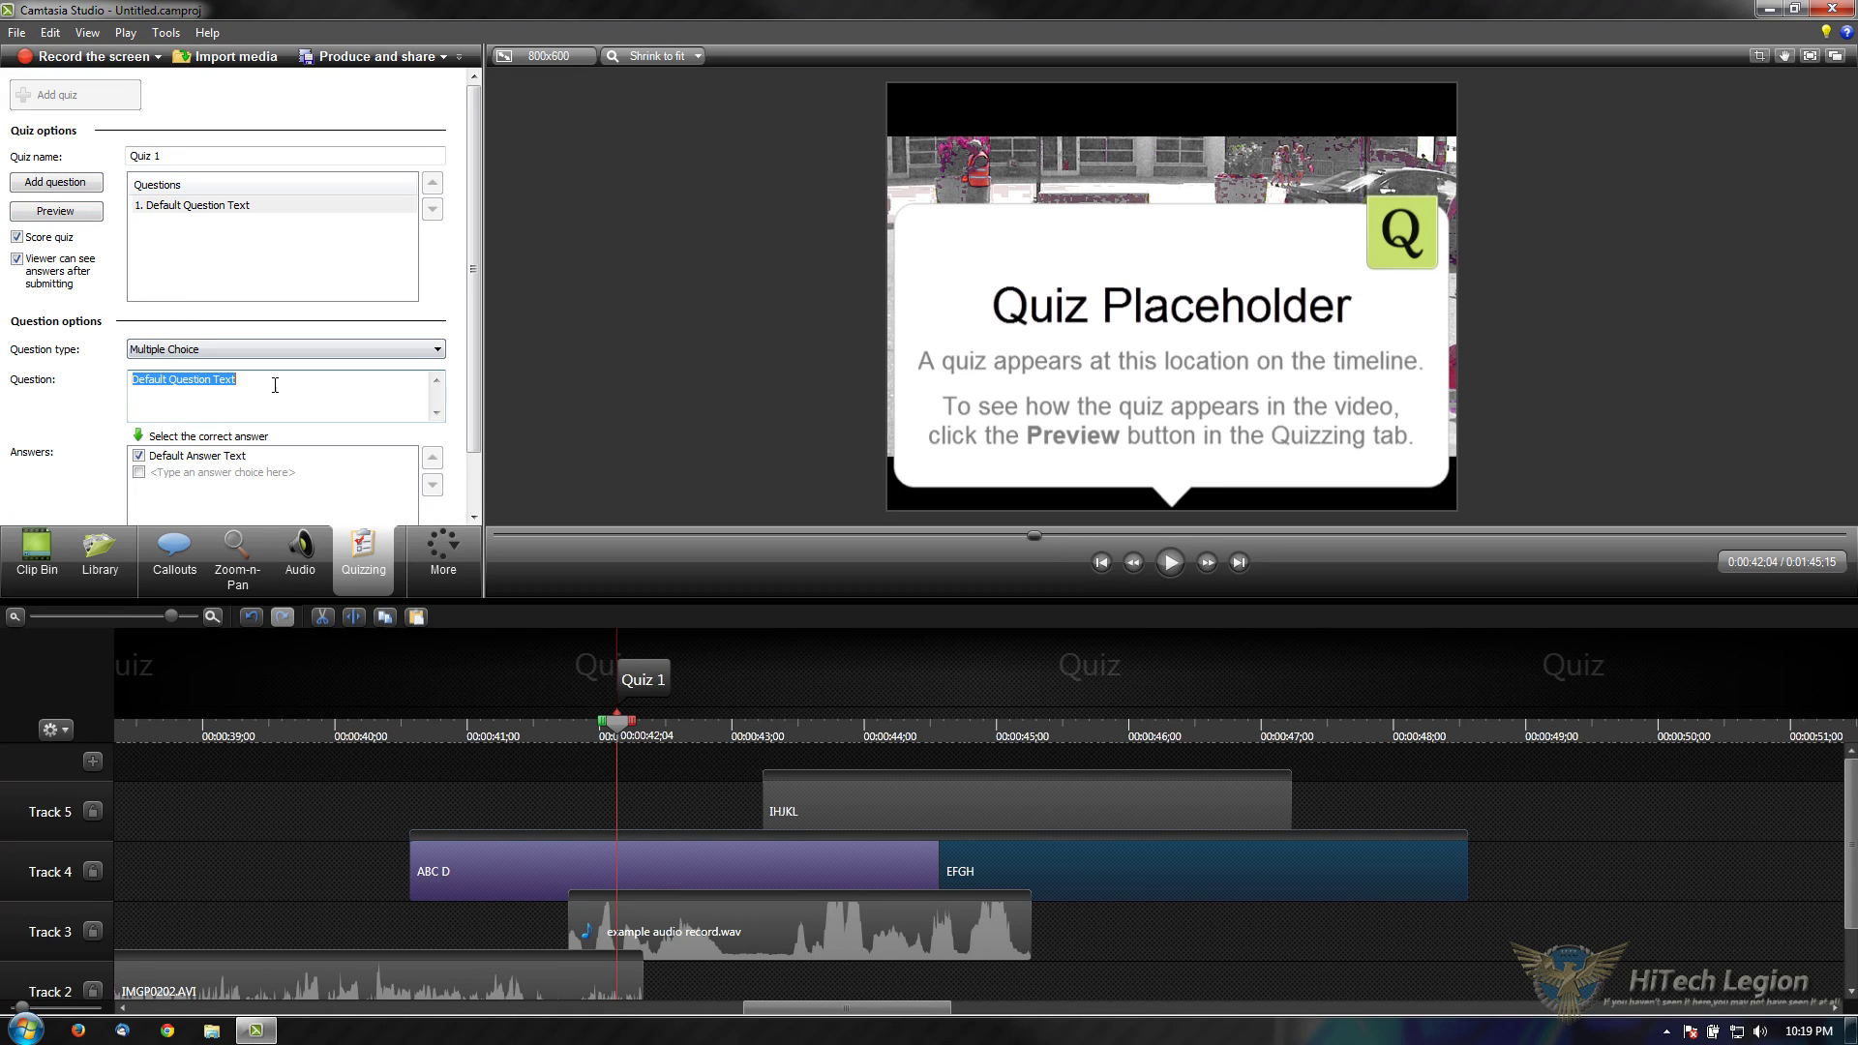
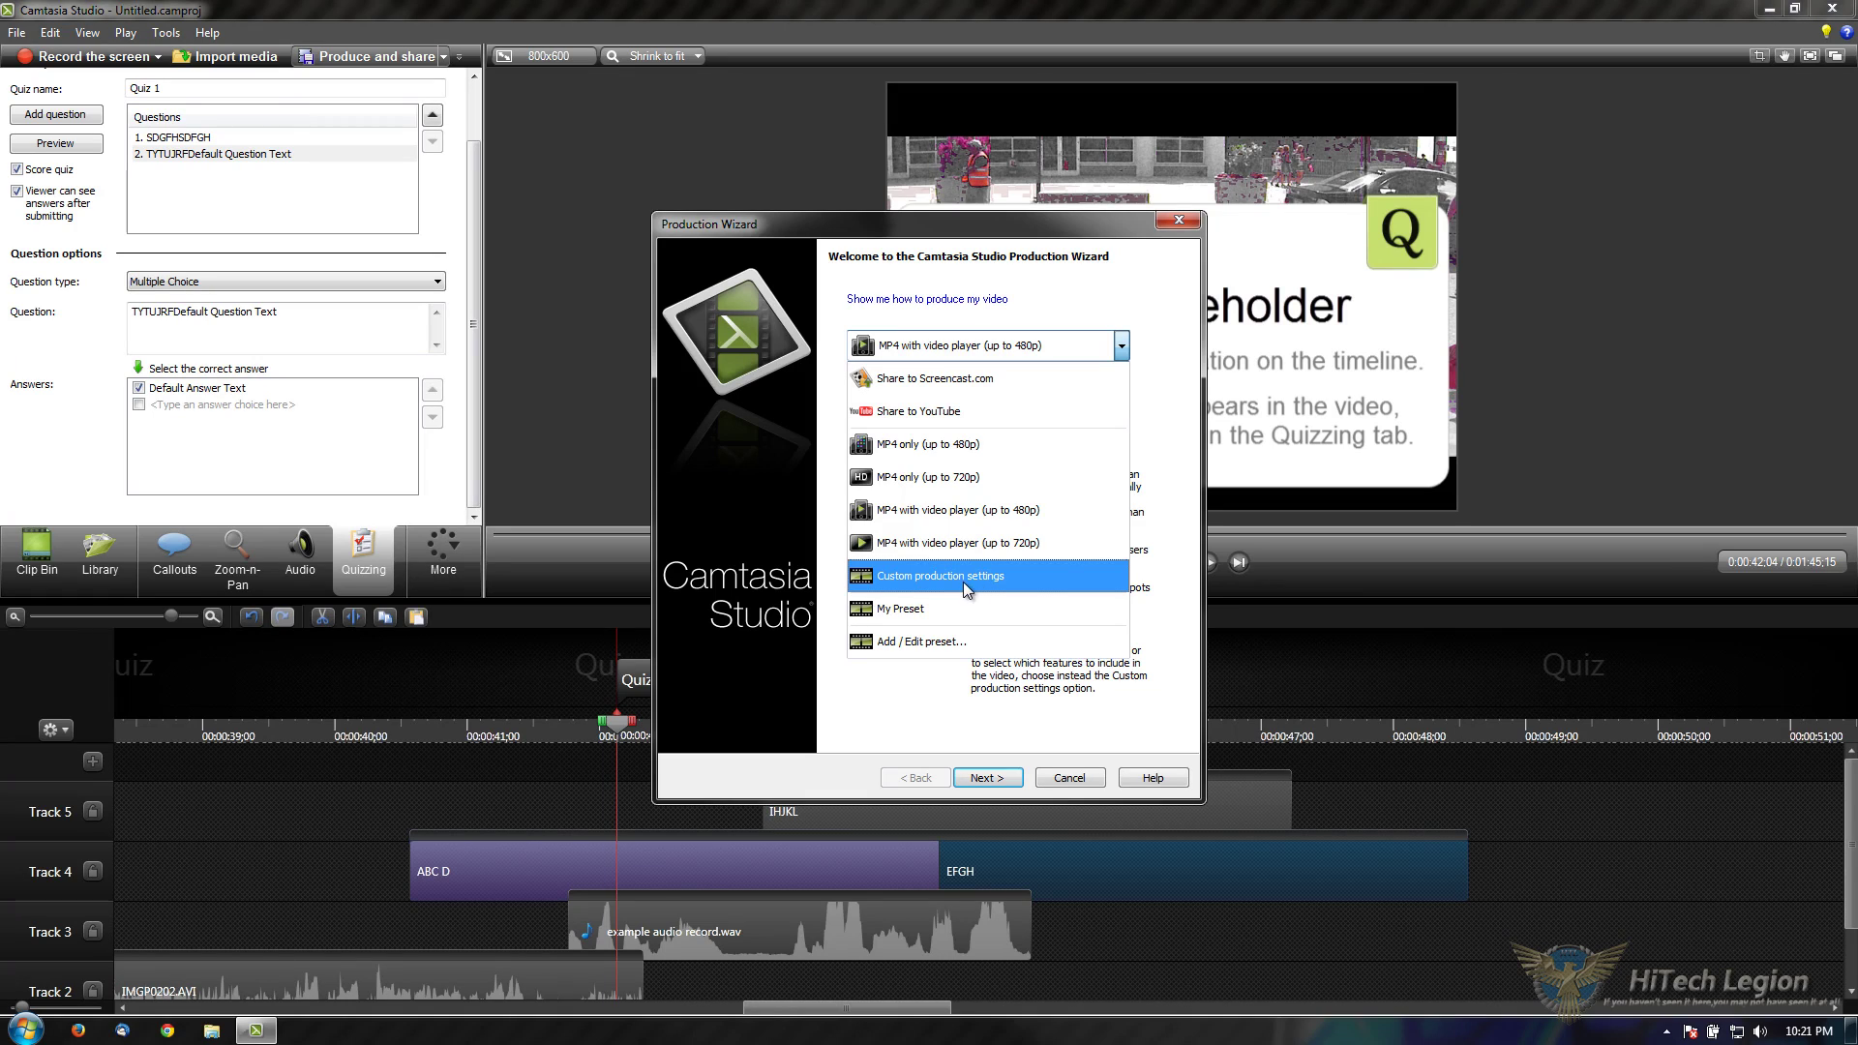
# Step: Choose the MP4 only (up to 720p) preset, accept the unsupported-features warning, and name the production HTL Camtation OVerview and Tutorial
pyautogui.click(948, 477)
pyautogui.click(987, 345)
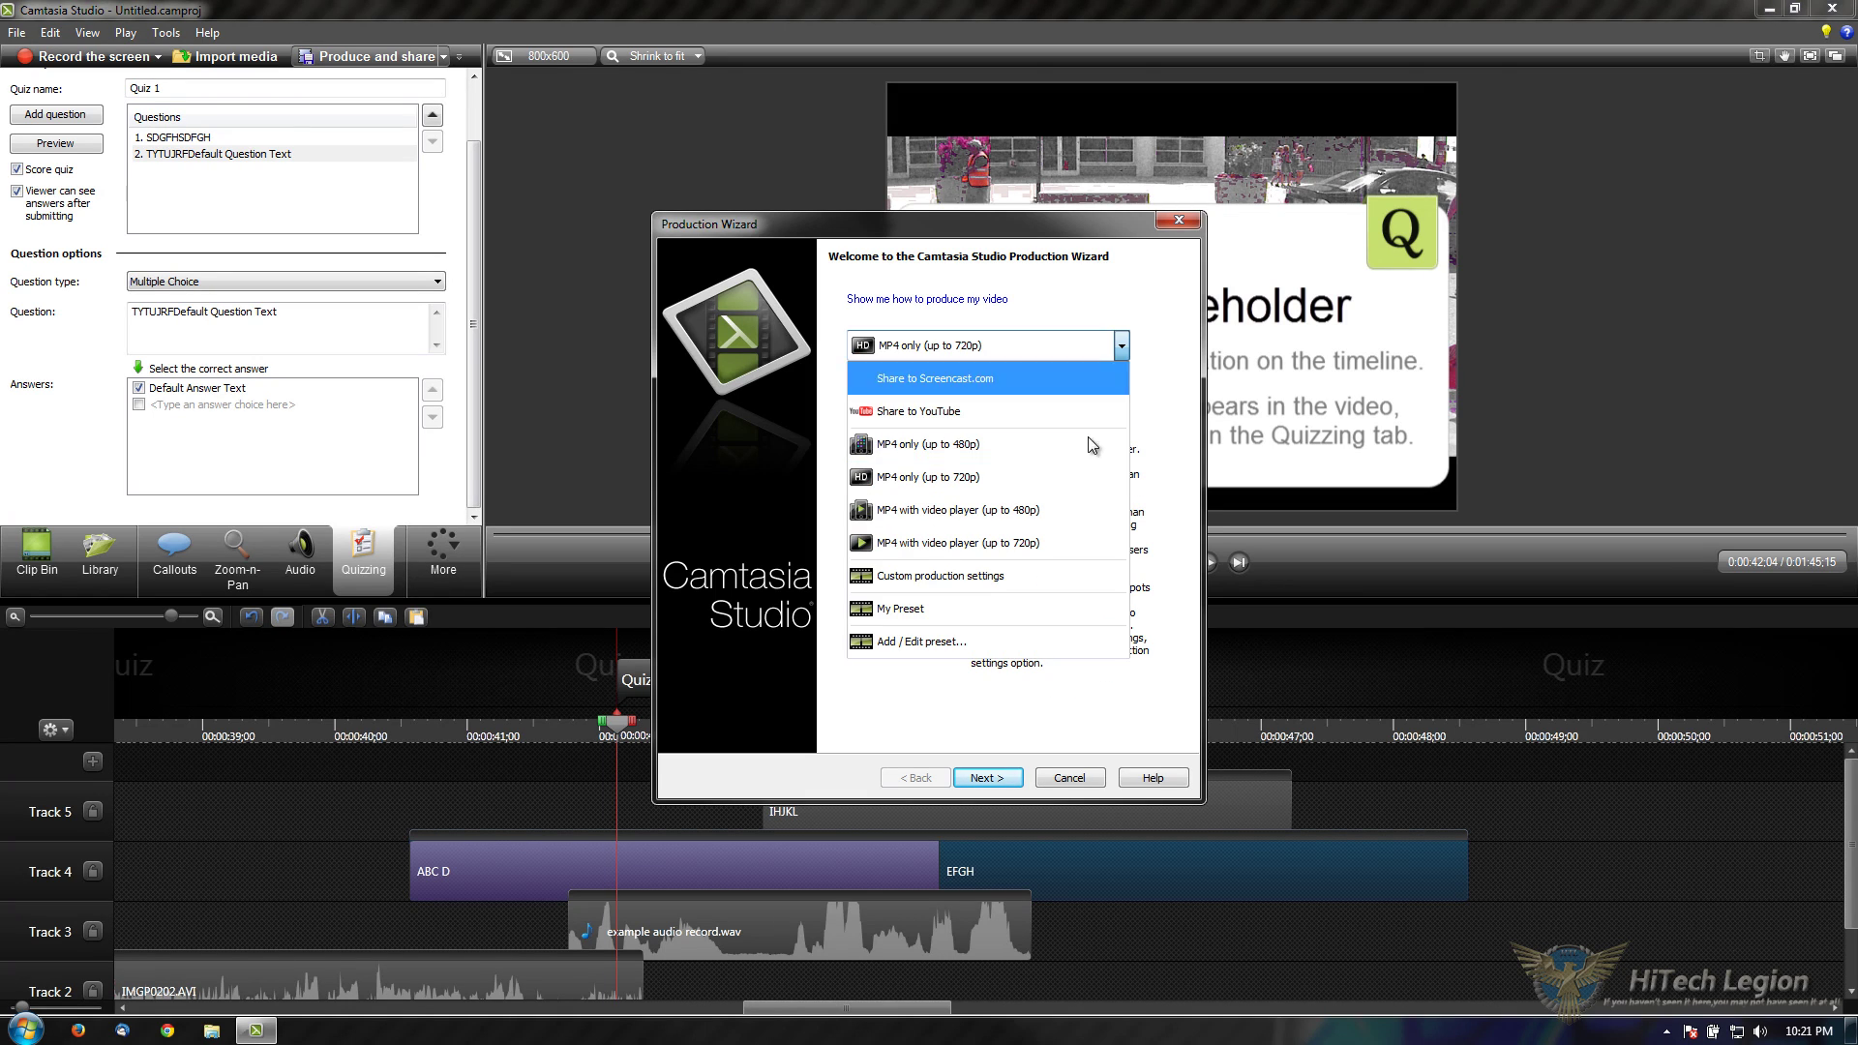
pyautogui.click(1165, 386)
pyautogui.click(1014, 780)
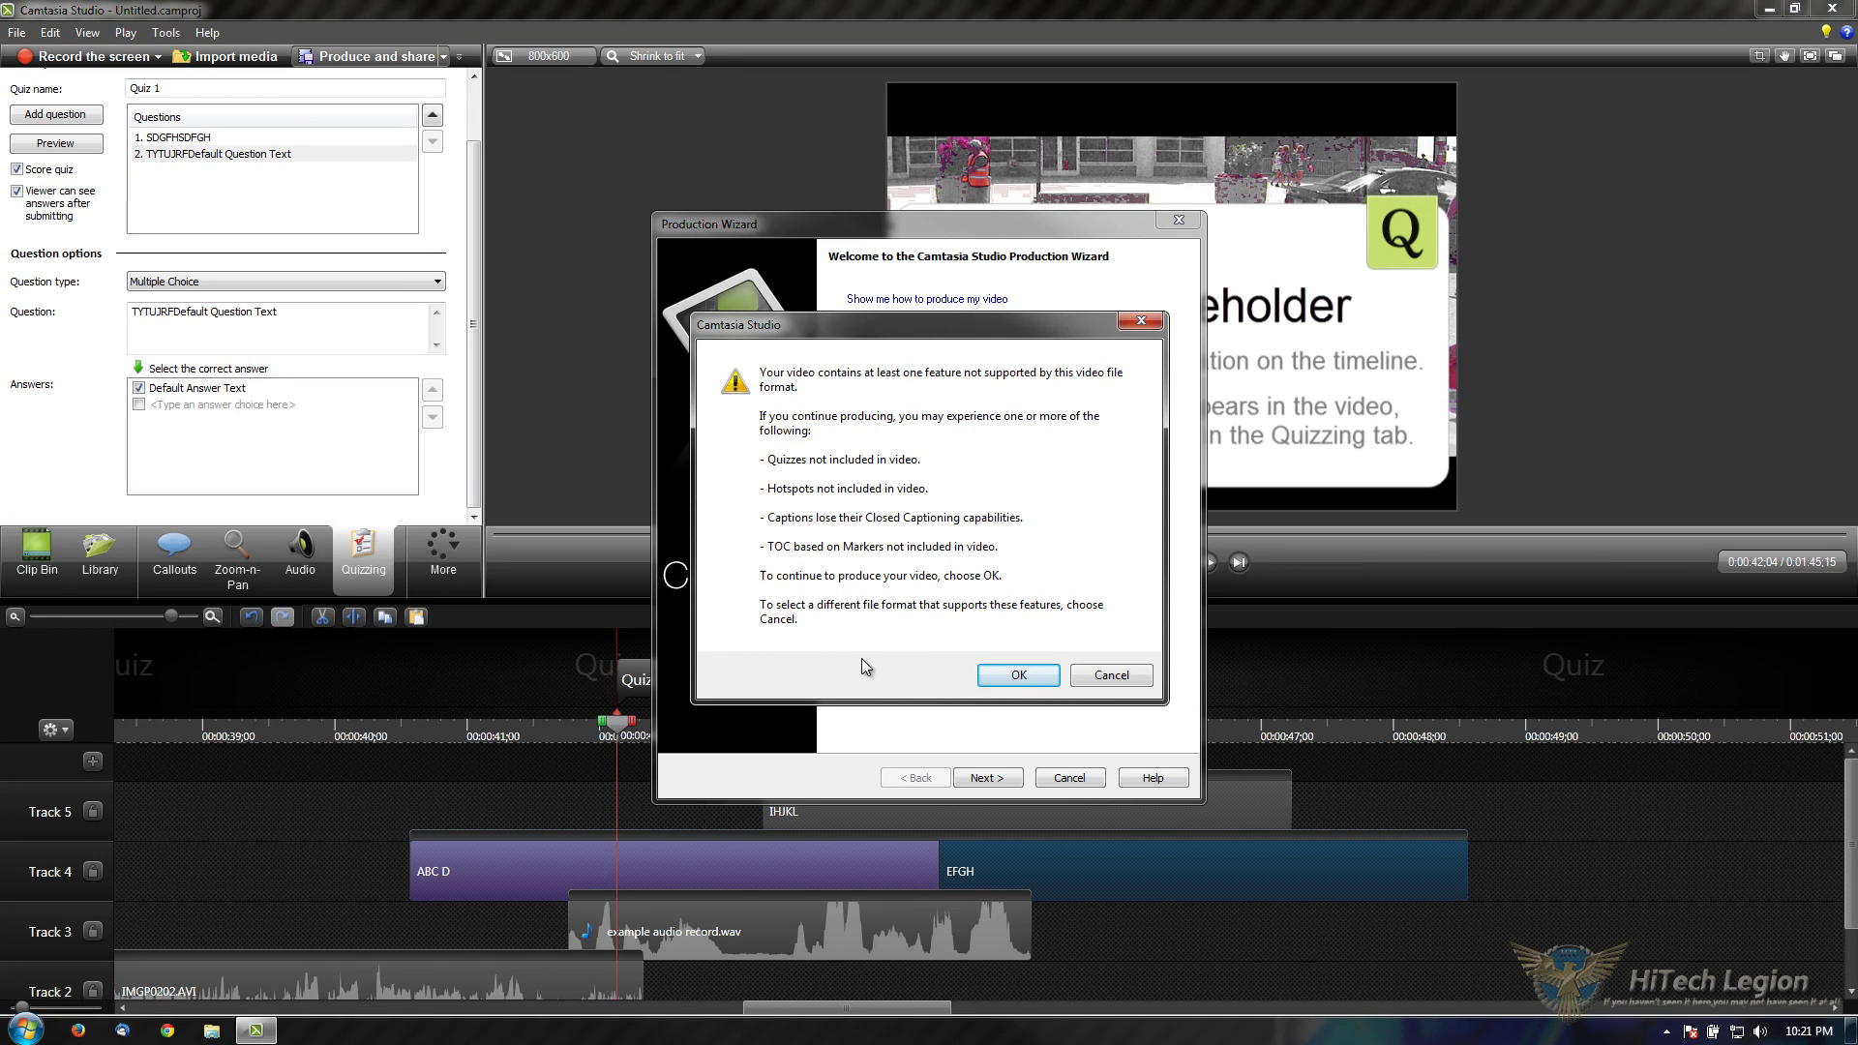
pyautogui.click(1014, 676)
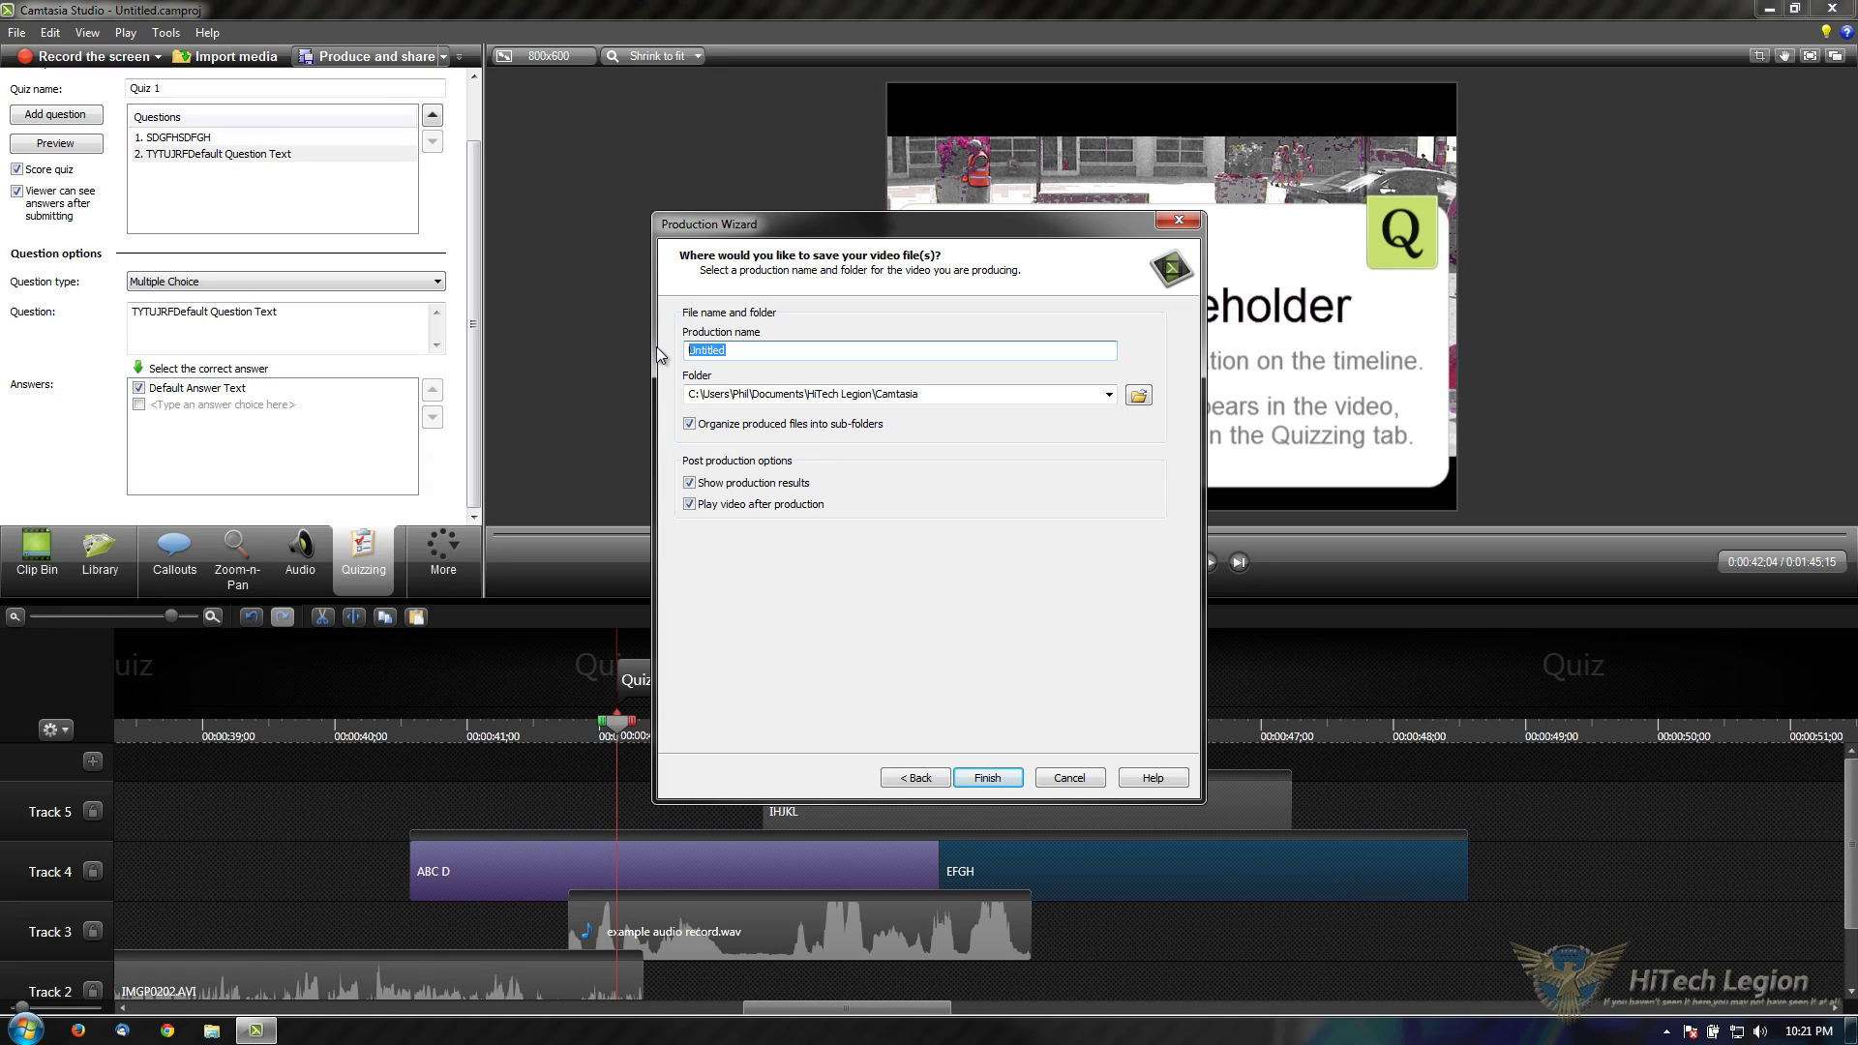
pyautogui.write('HTL Camtation OVerview and Tutorial')
# Step: Switch the production preset to MP4 with video player (up to 720p) and continue to the quiz reporting options
pyautogui.click(908, 778)
pyautogui.click(910, 358)
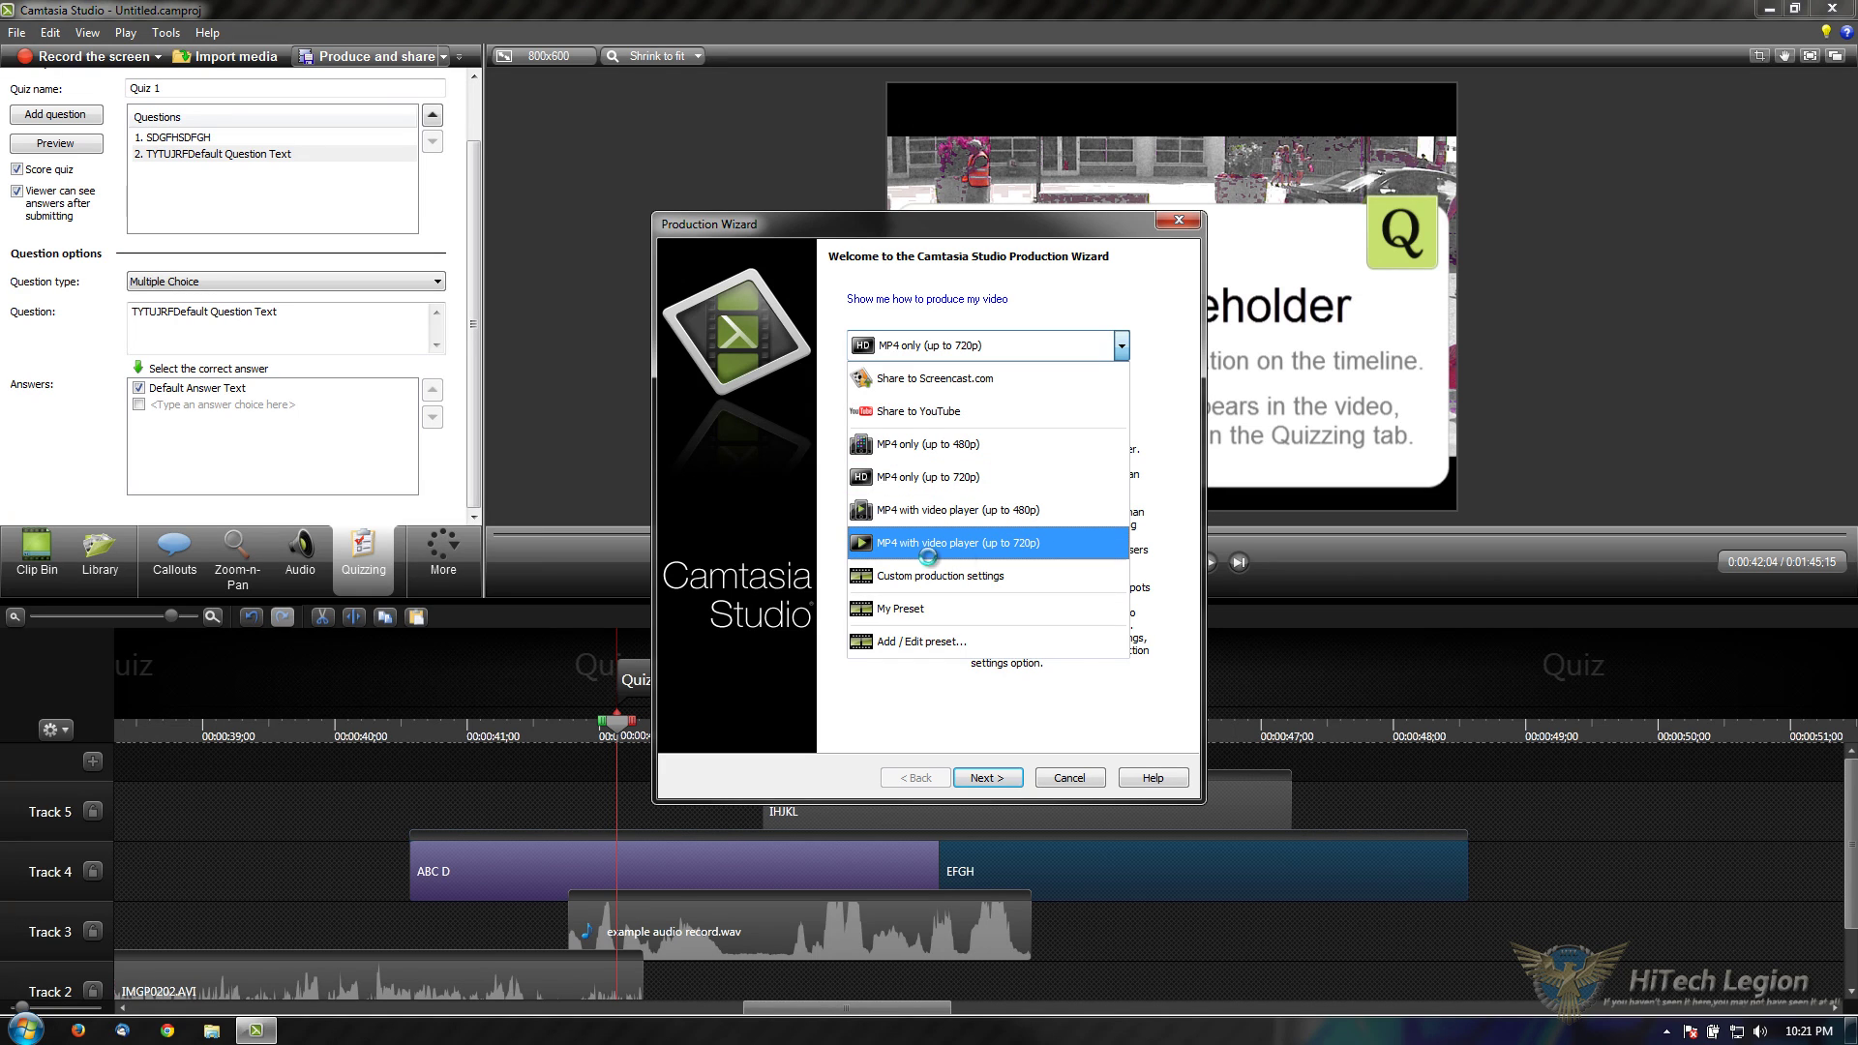
pyautogui.click(958, 543)
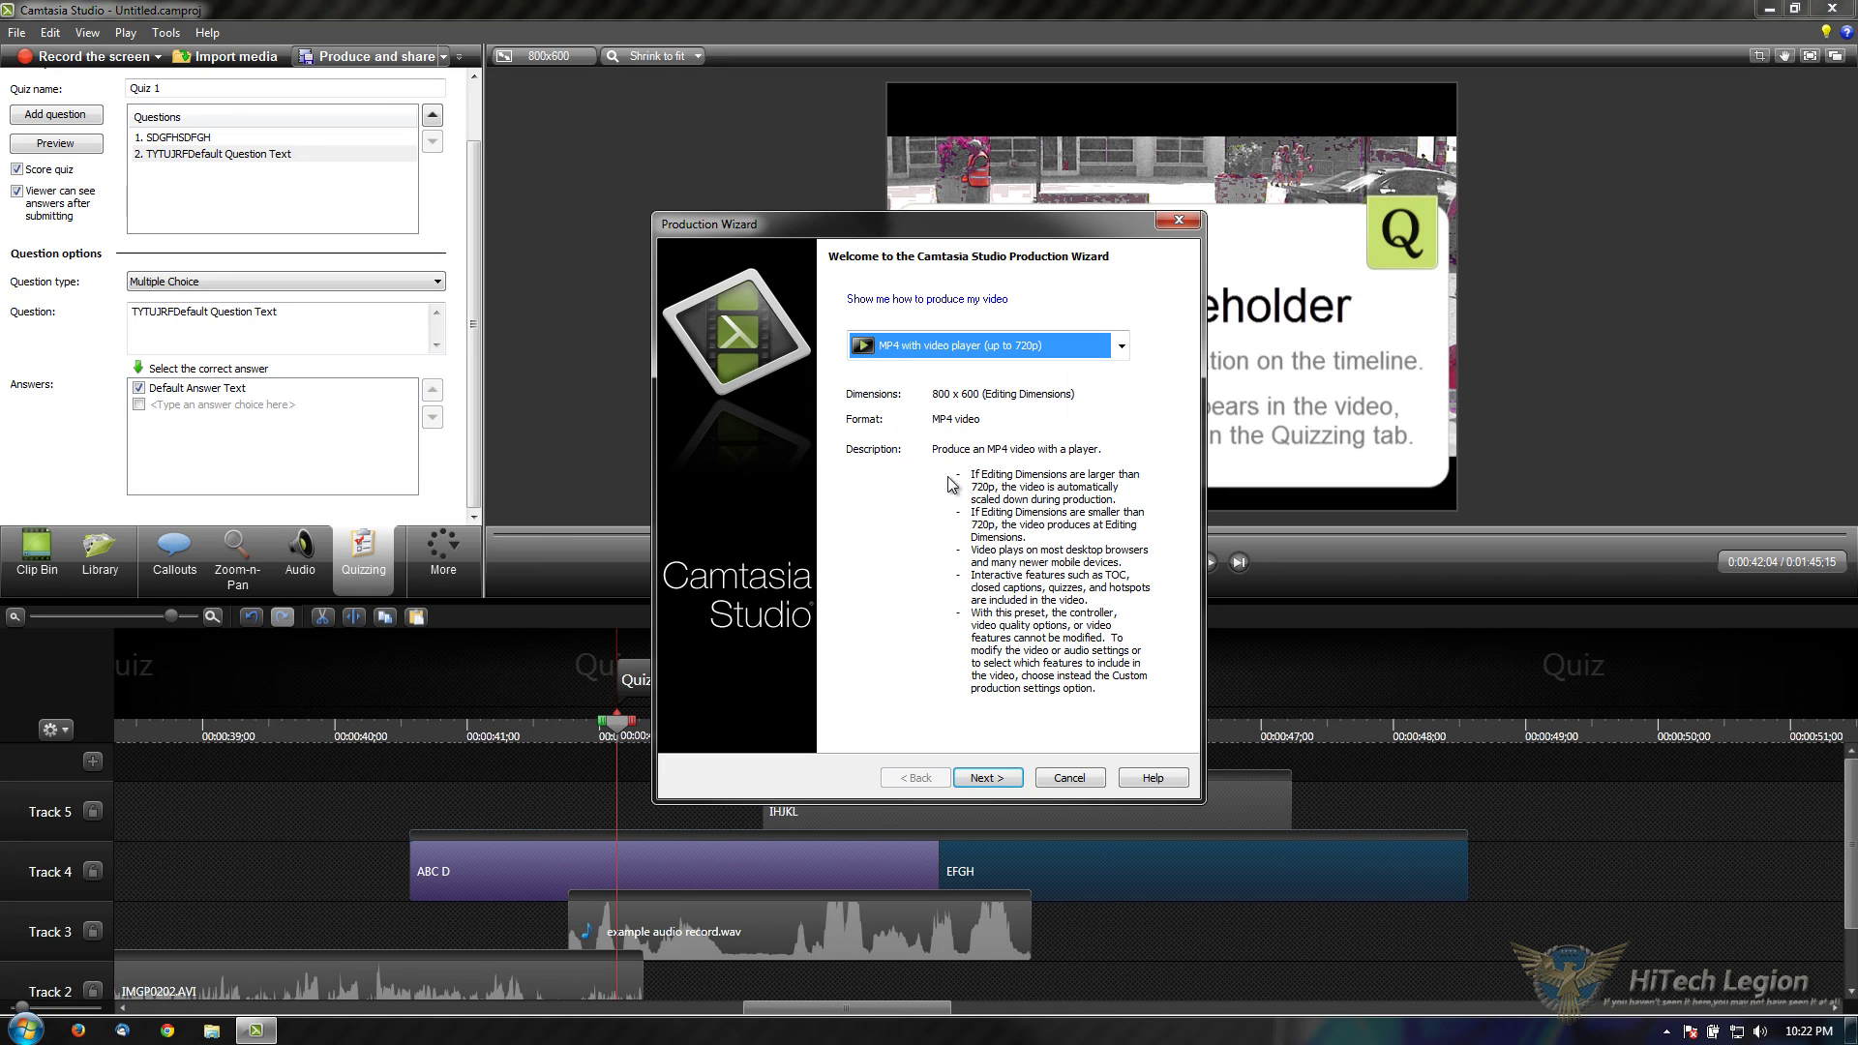
pyautogui.click(989, 778)
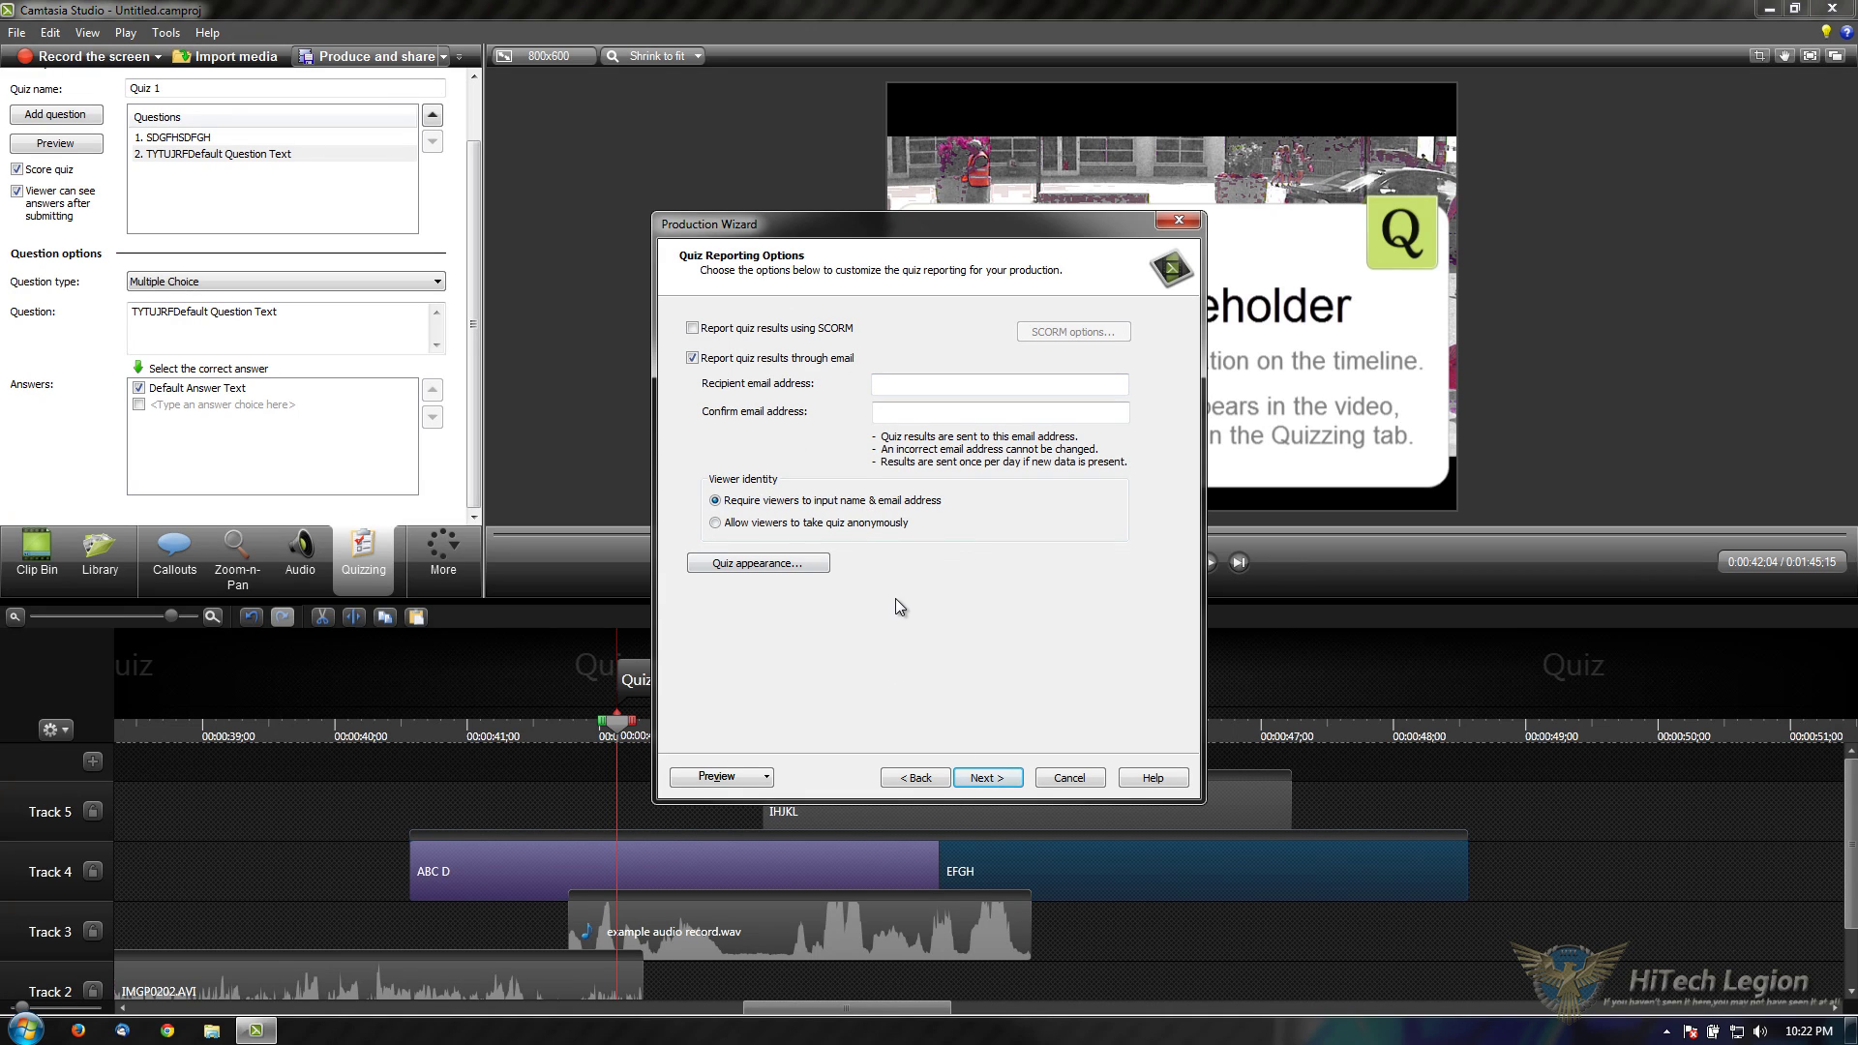
# Step: Switch to custom production settings and choose the MP4 - Flash / HTML5 player format
pyautogui.click(916, 778)
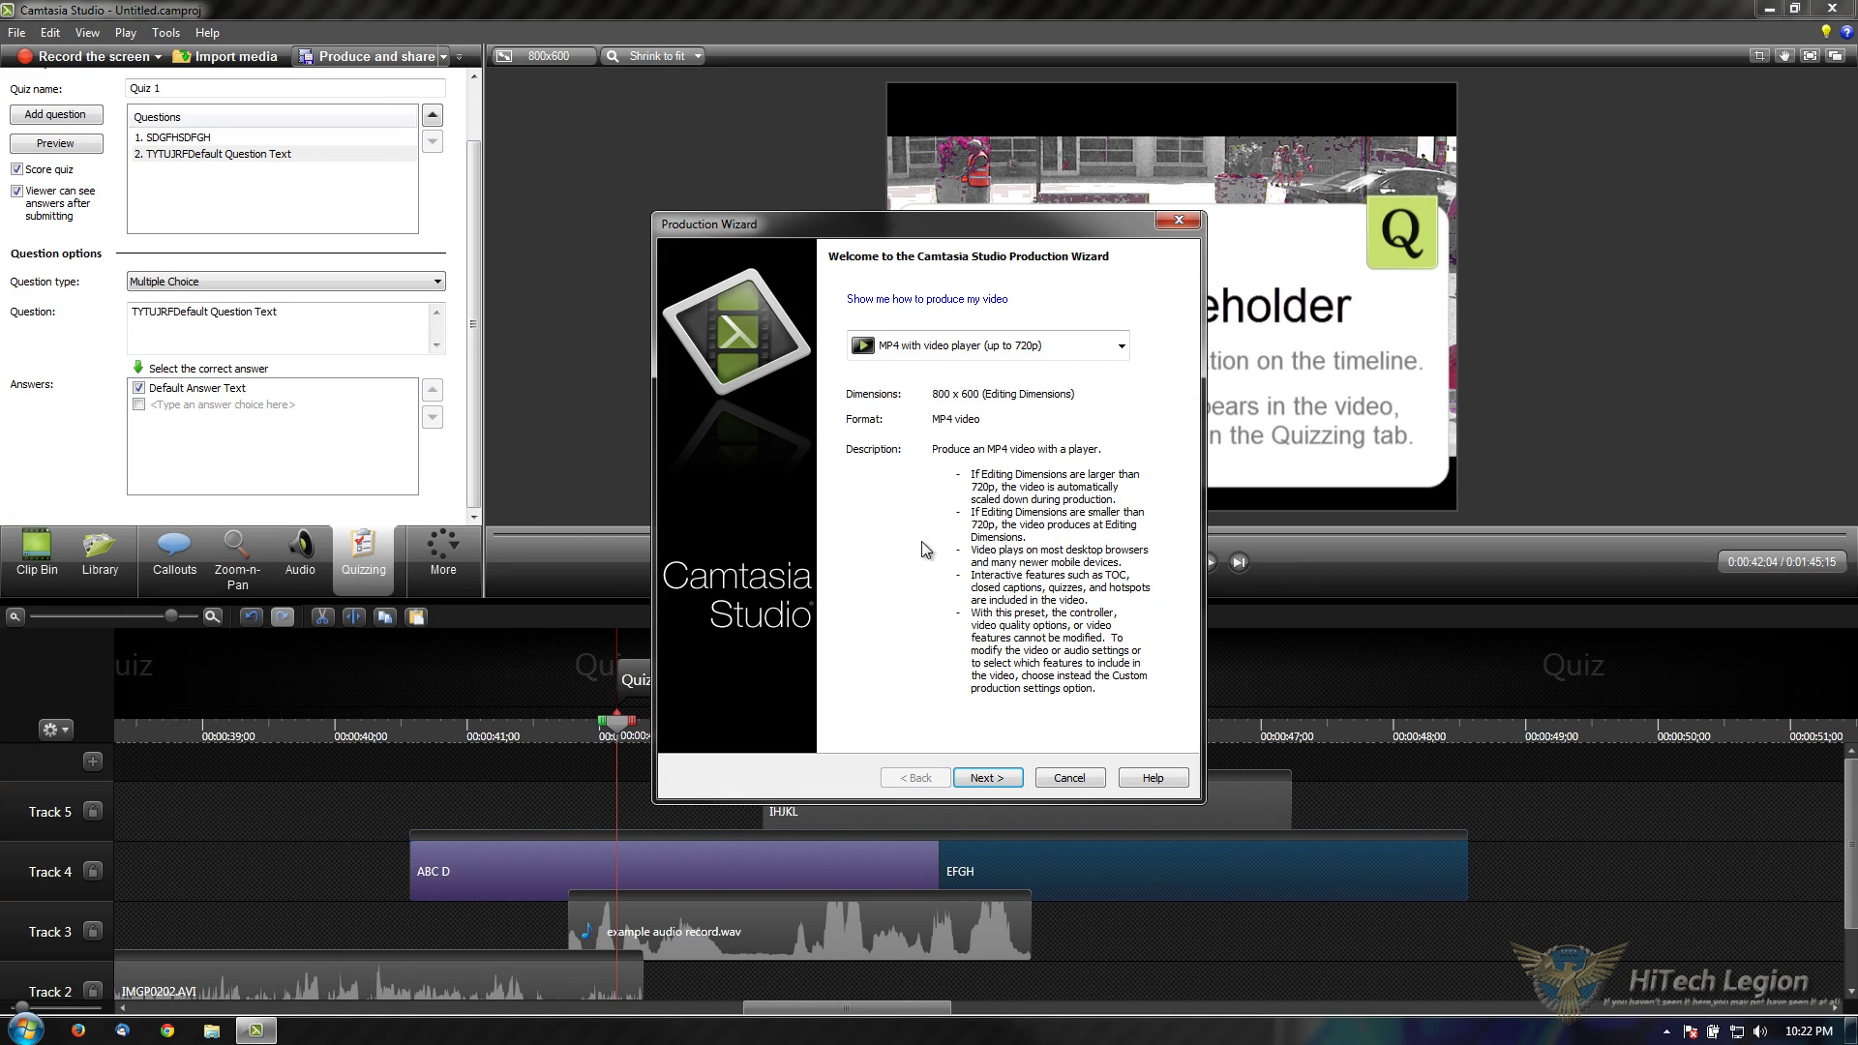
pyautogui.click(977, 353)
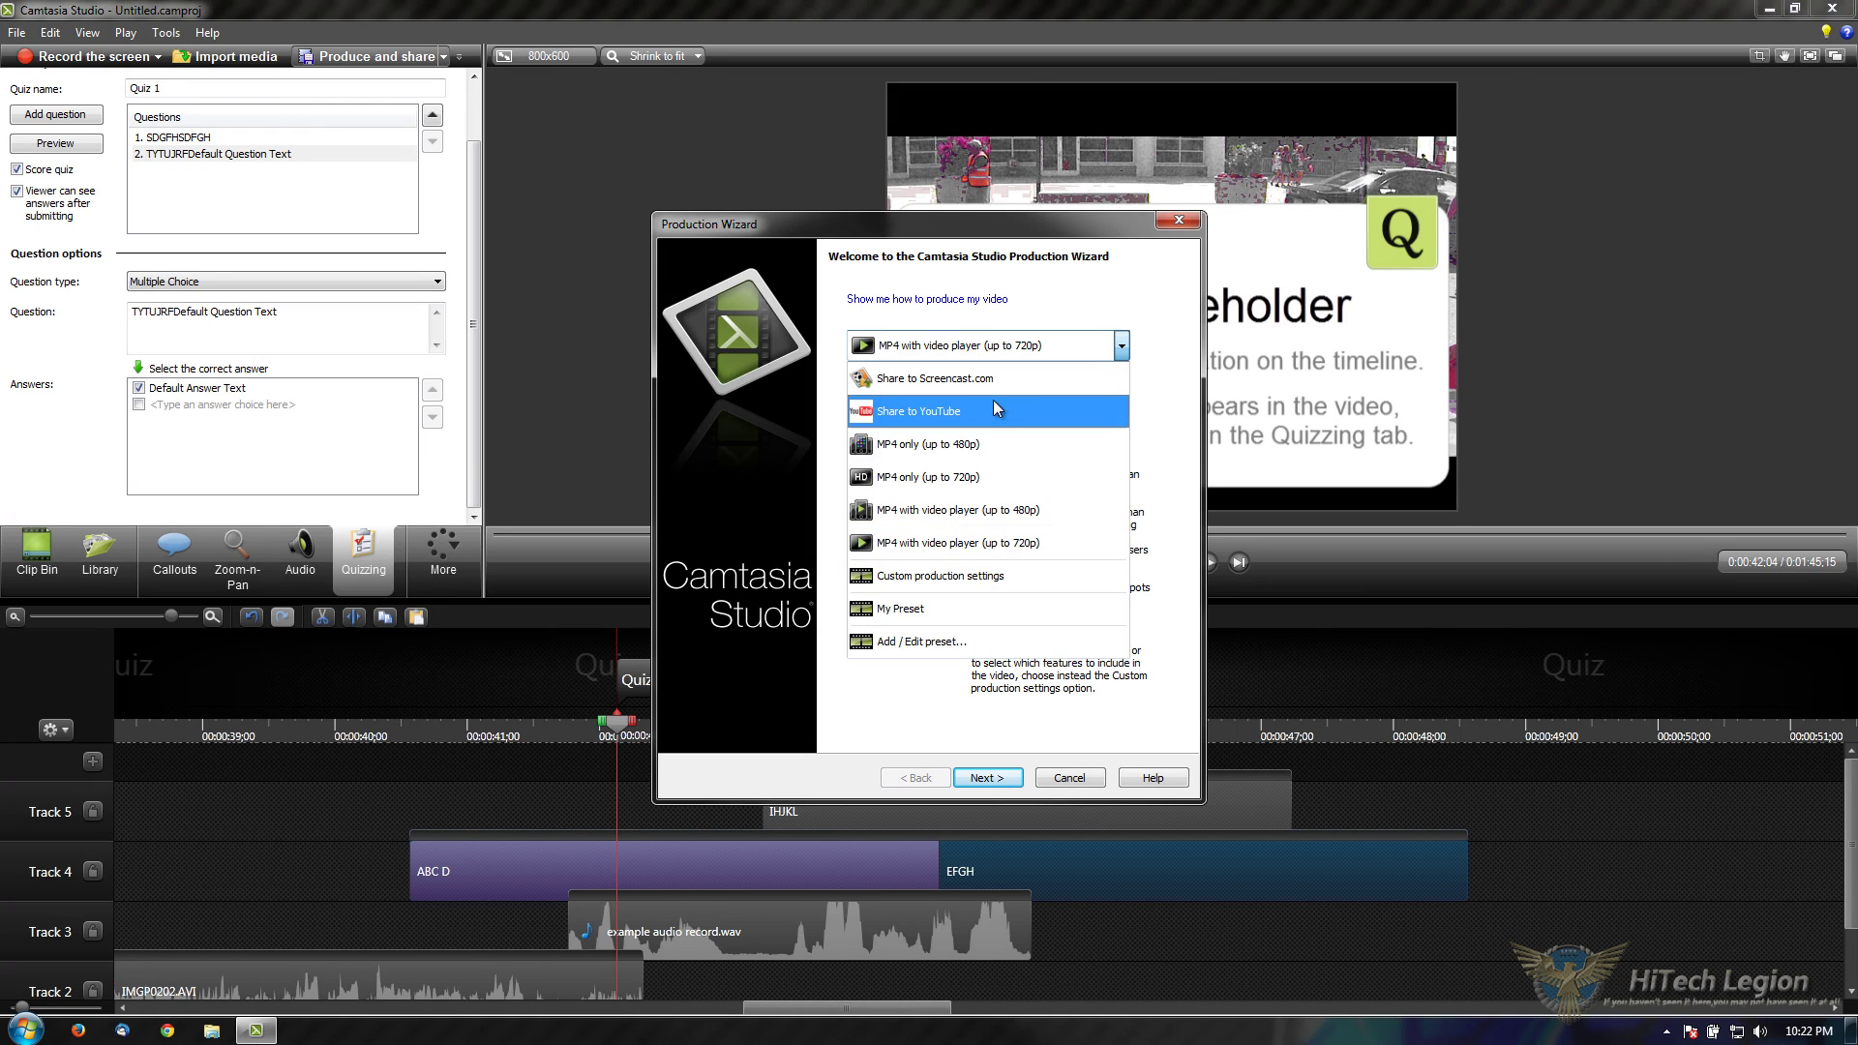
pyautogui.click(953, 581)
pyautogui.click(987, 778)
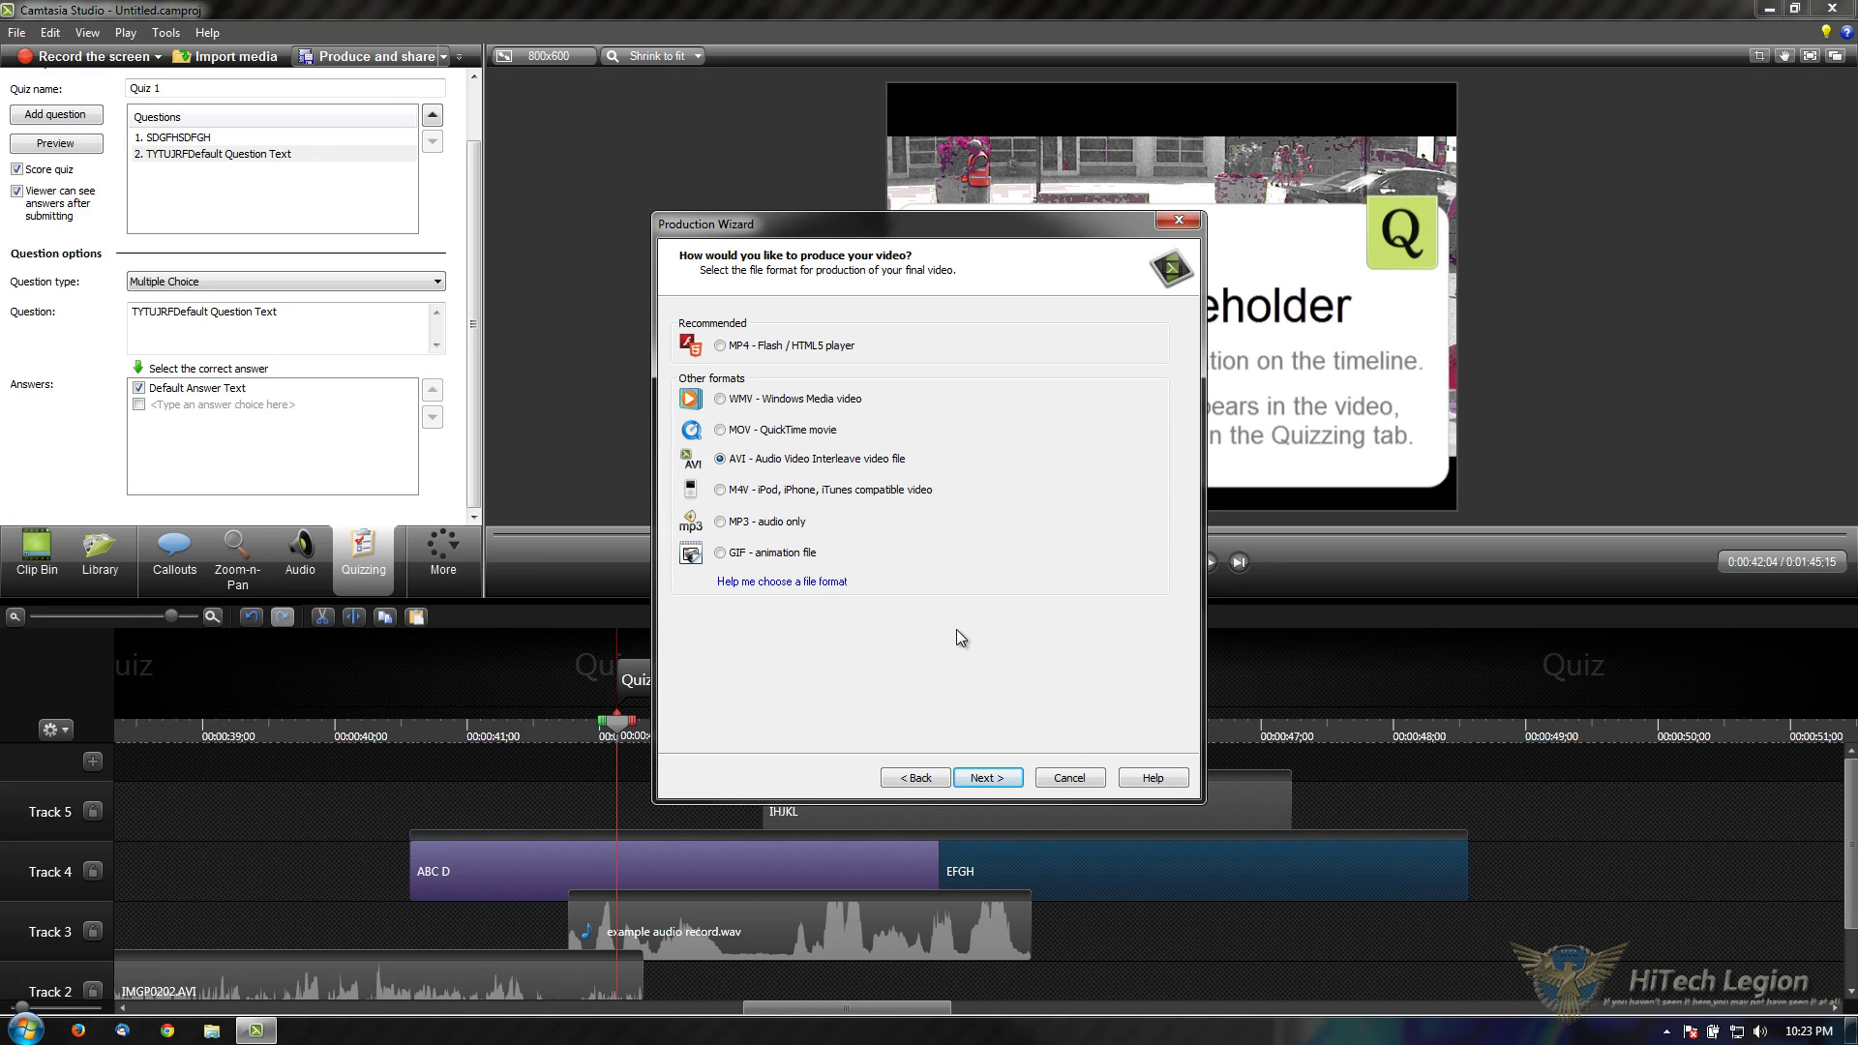
pyautogui.click(810, 354)
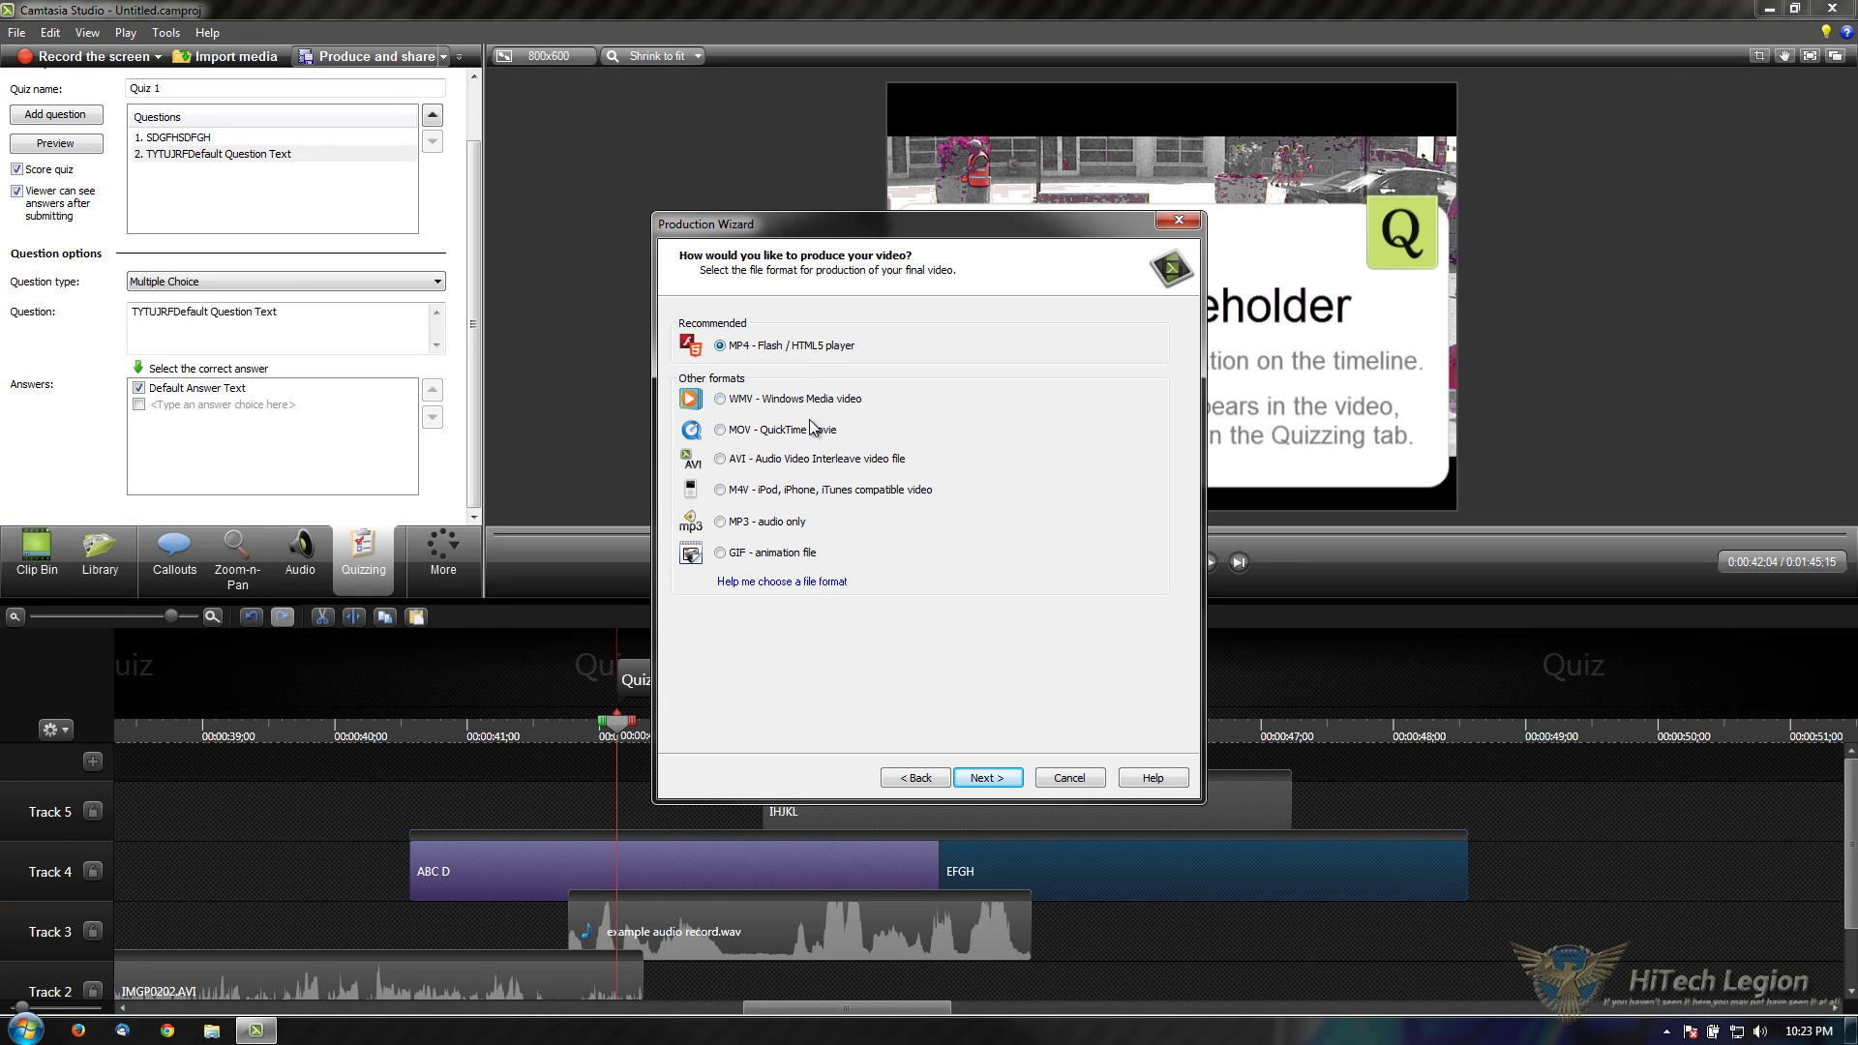
pyautogui.click(1006, 782)
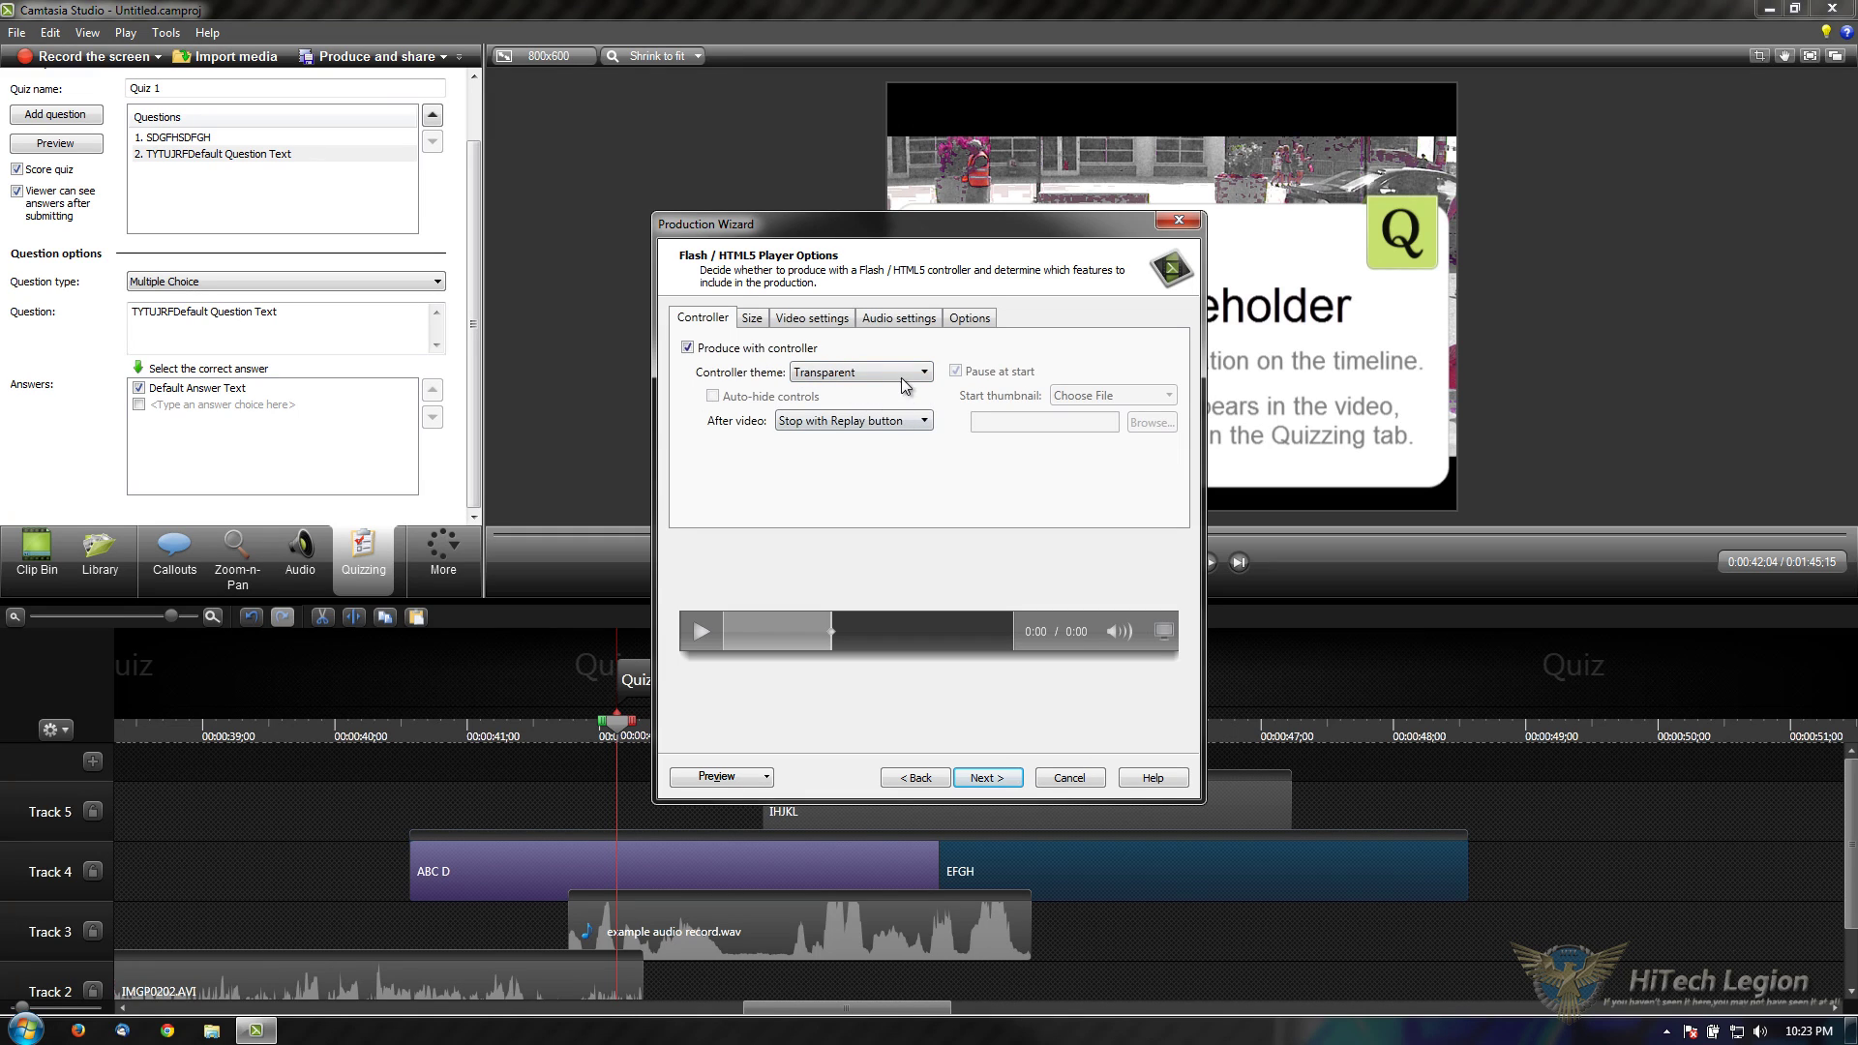
# Step: Try the Black, Glossy and Matte controller themes for the player and set the theme to Classic
pyautogui.click(902, 377)
pyautogui.click(851, 422)
pyautogui.click(851, 372)
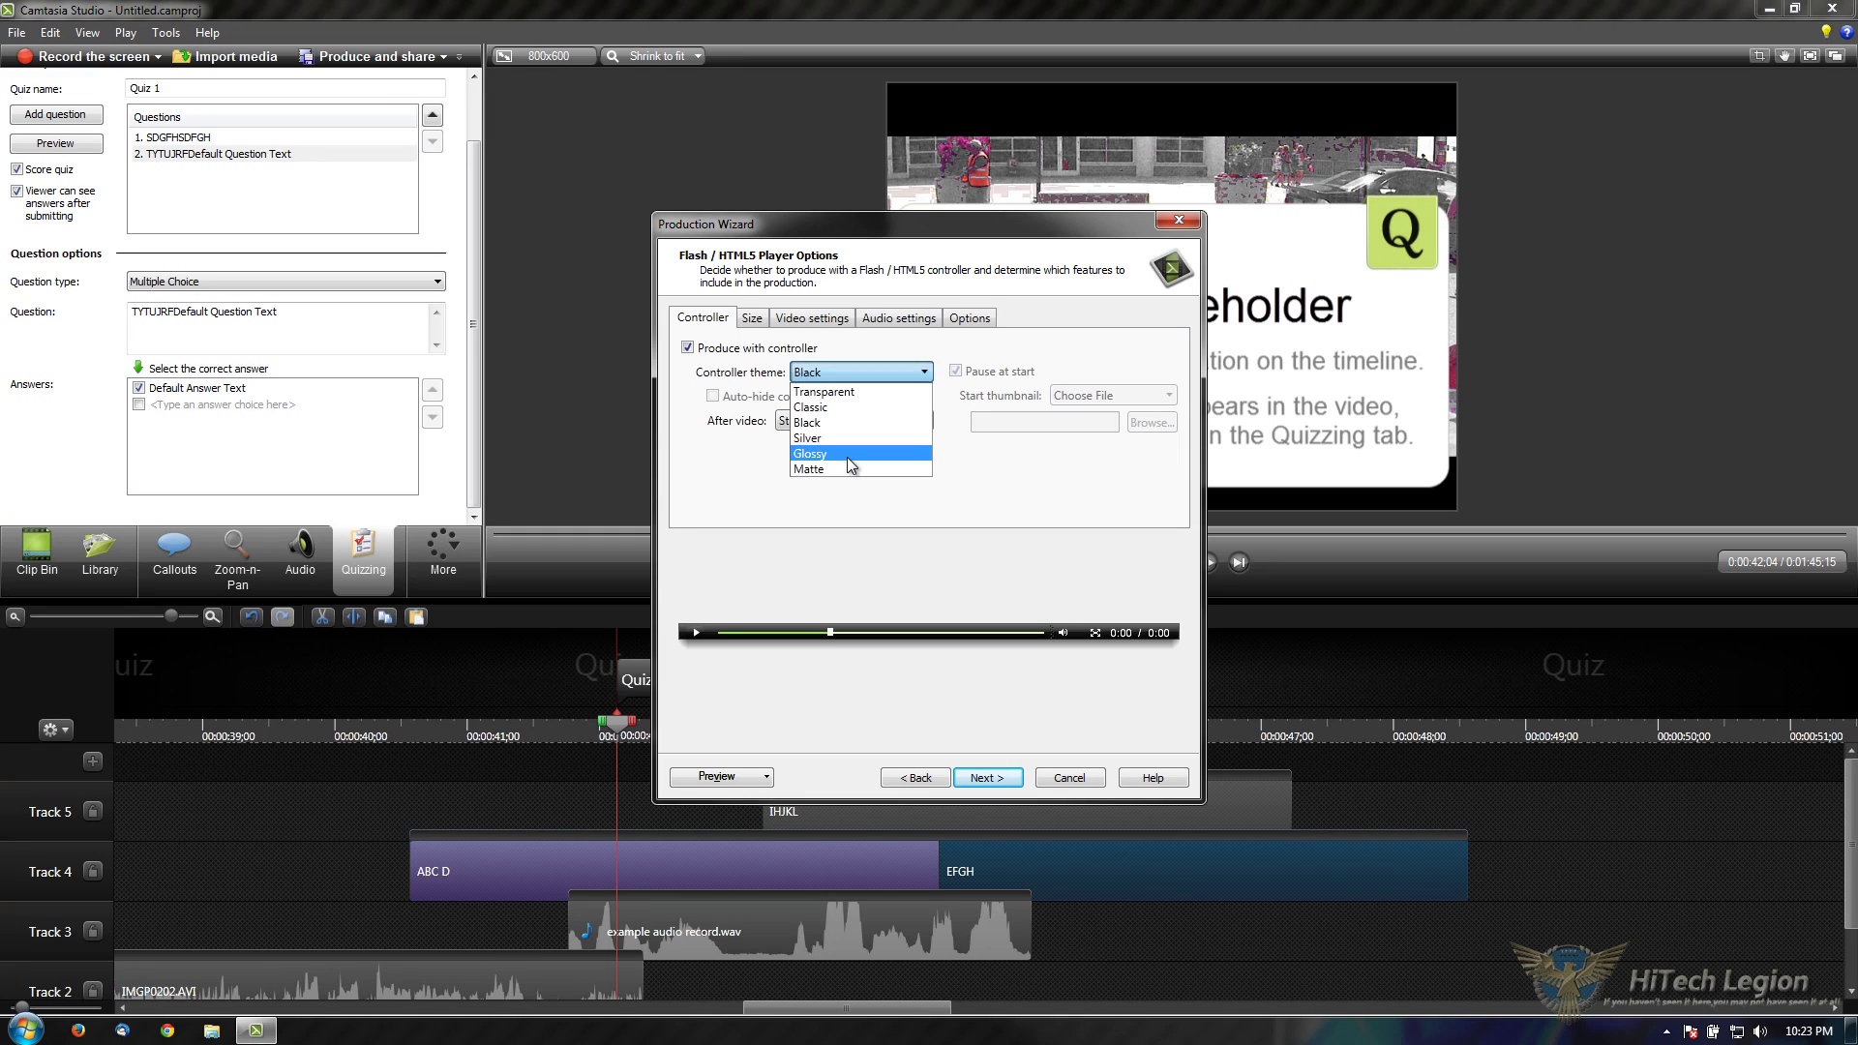
pyautogui.click(845, 454)
pyautogui.click(845, 375)
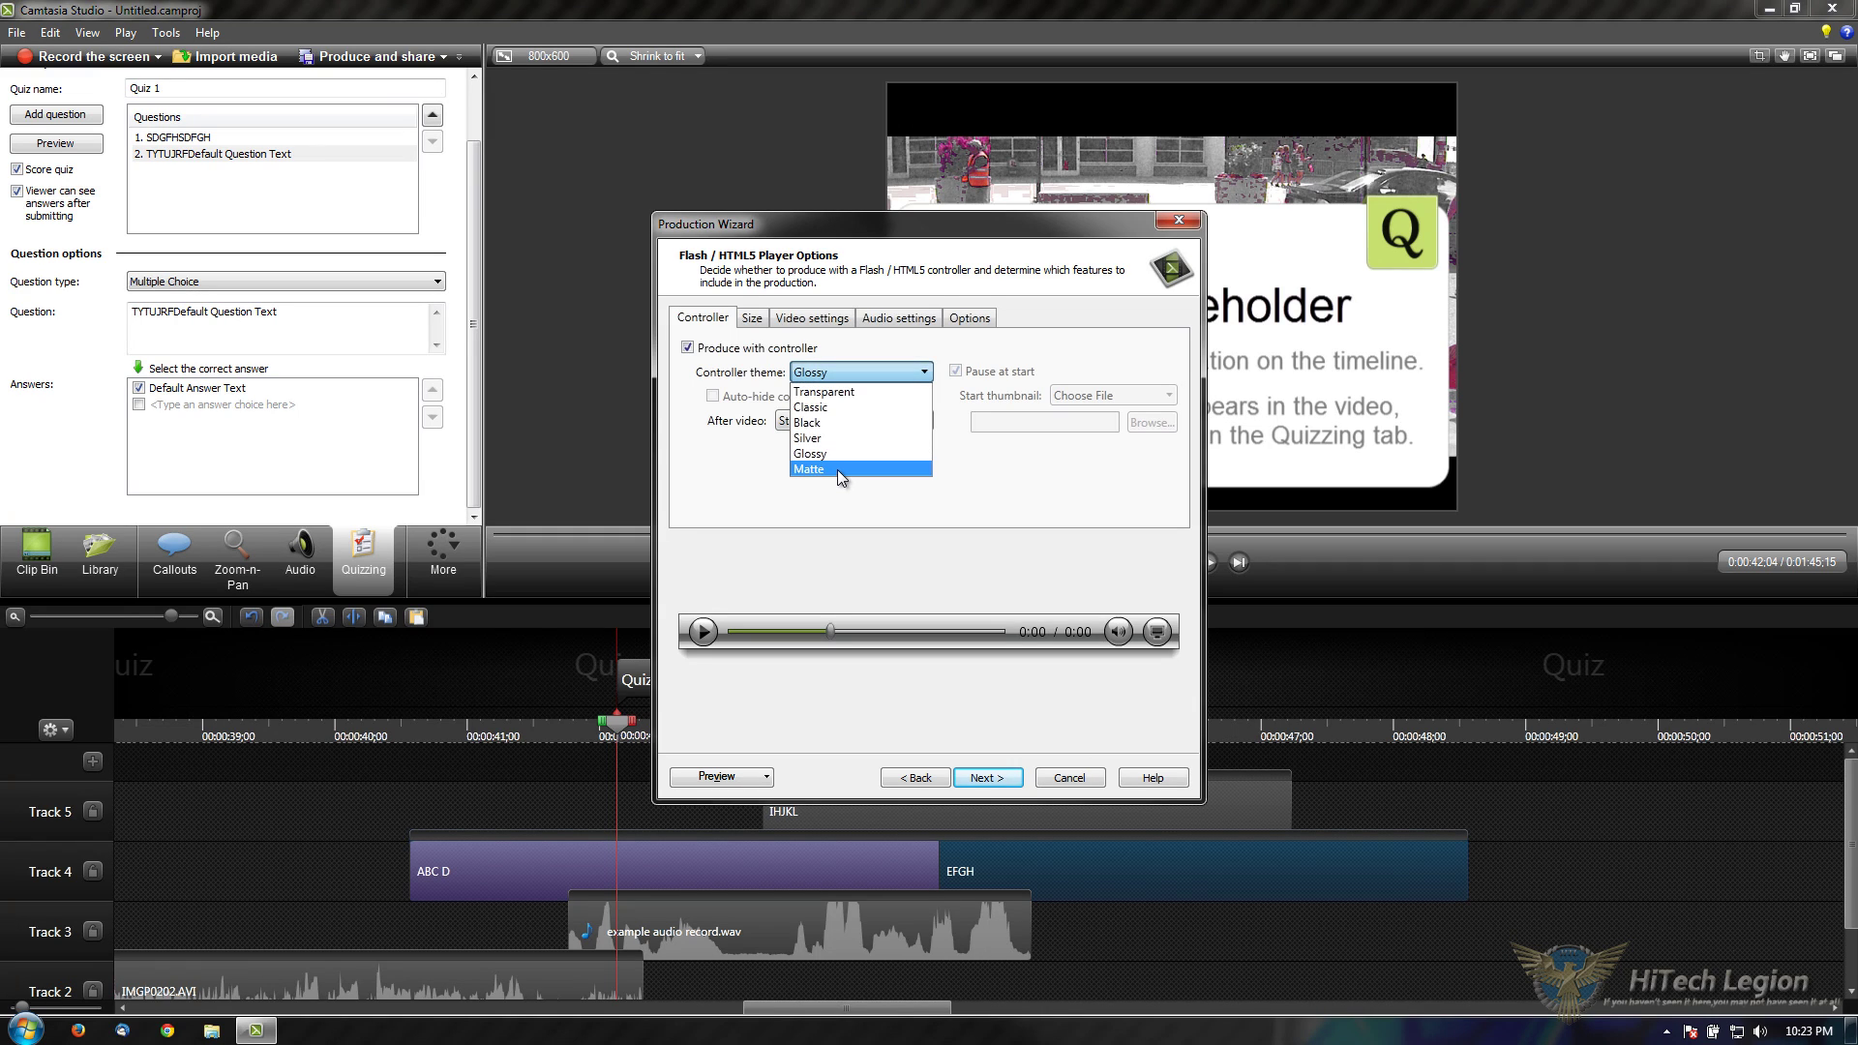
pyautogui.click(838, 468)
pyautogui.click(838, 372)
pyautogui.click(830, 407)
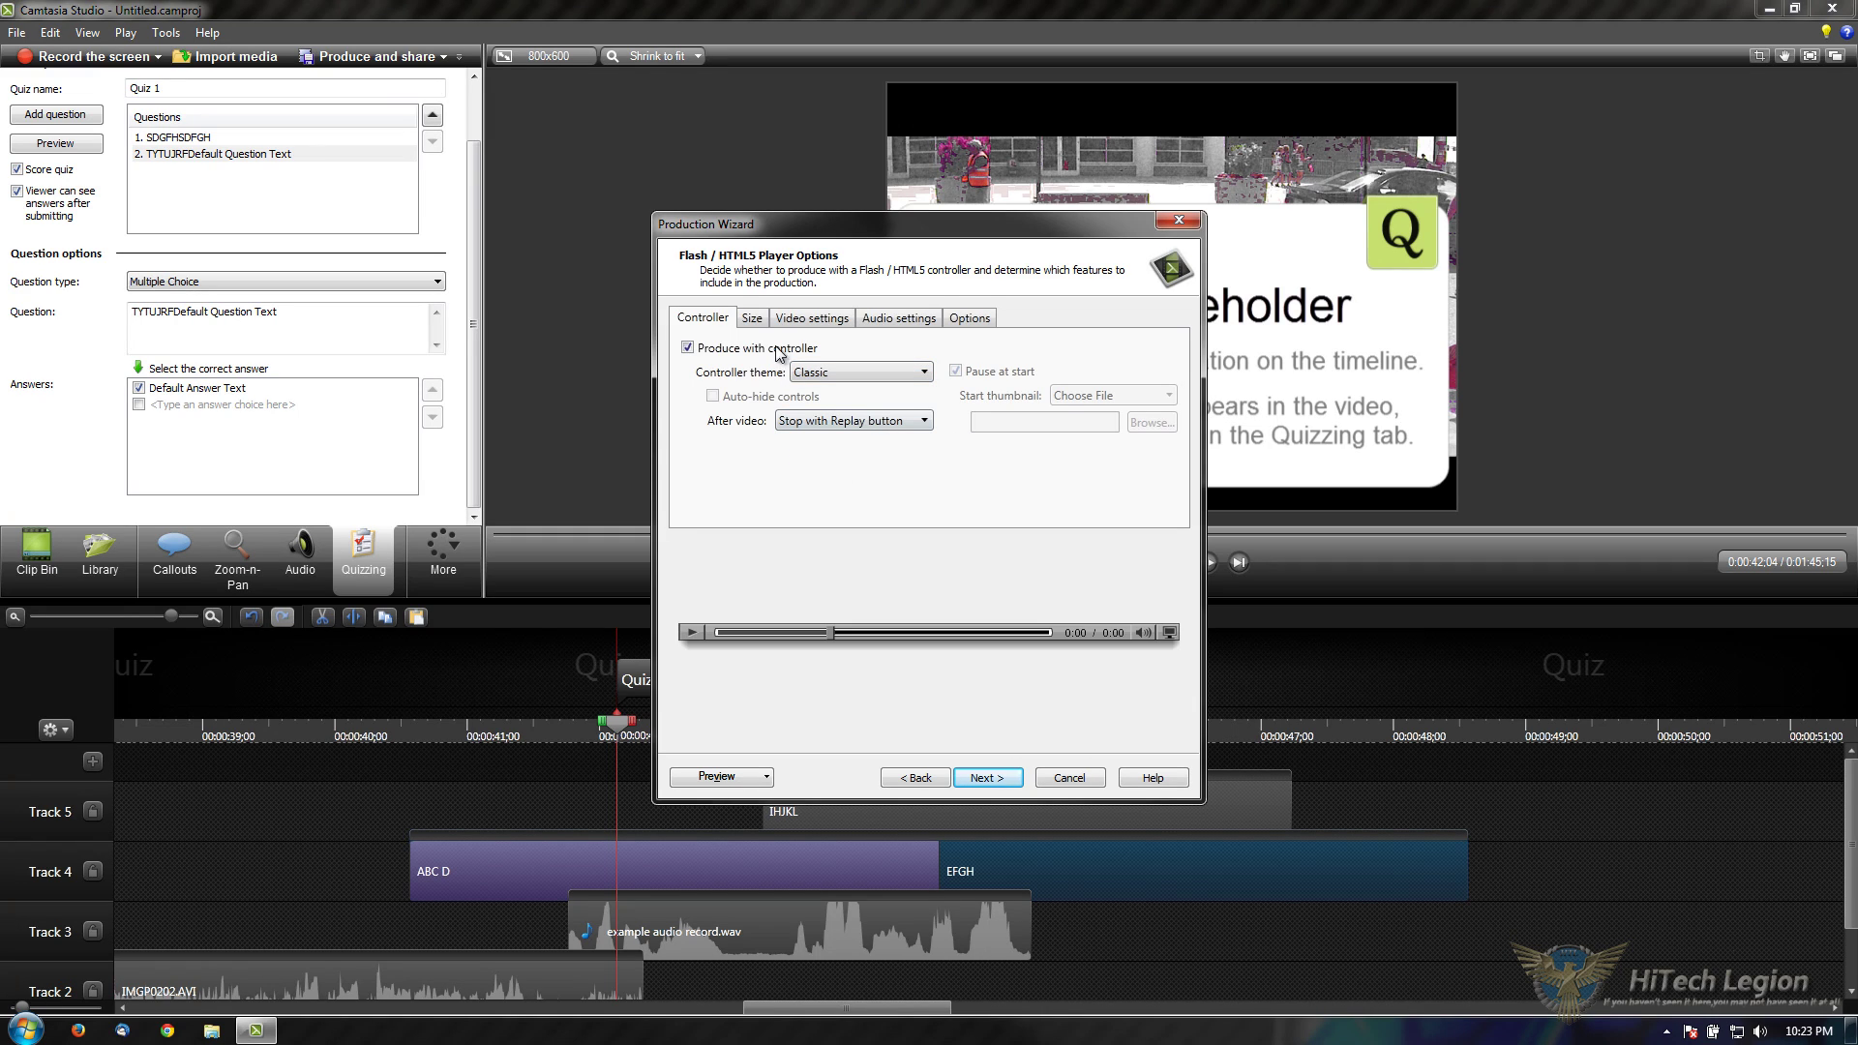
# Step: Set the video size to 1280 x 720, re-enable its aspect ratio lock, and cancel the production
pyautogui.click(751, 319)
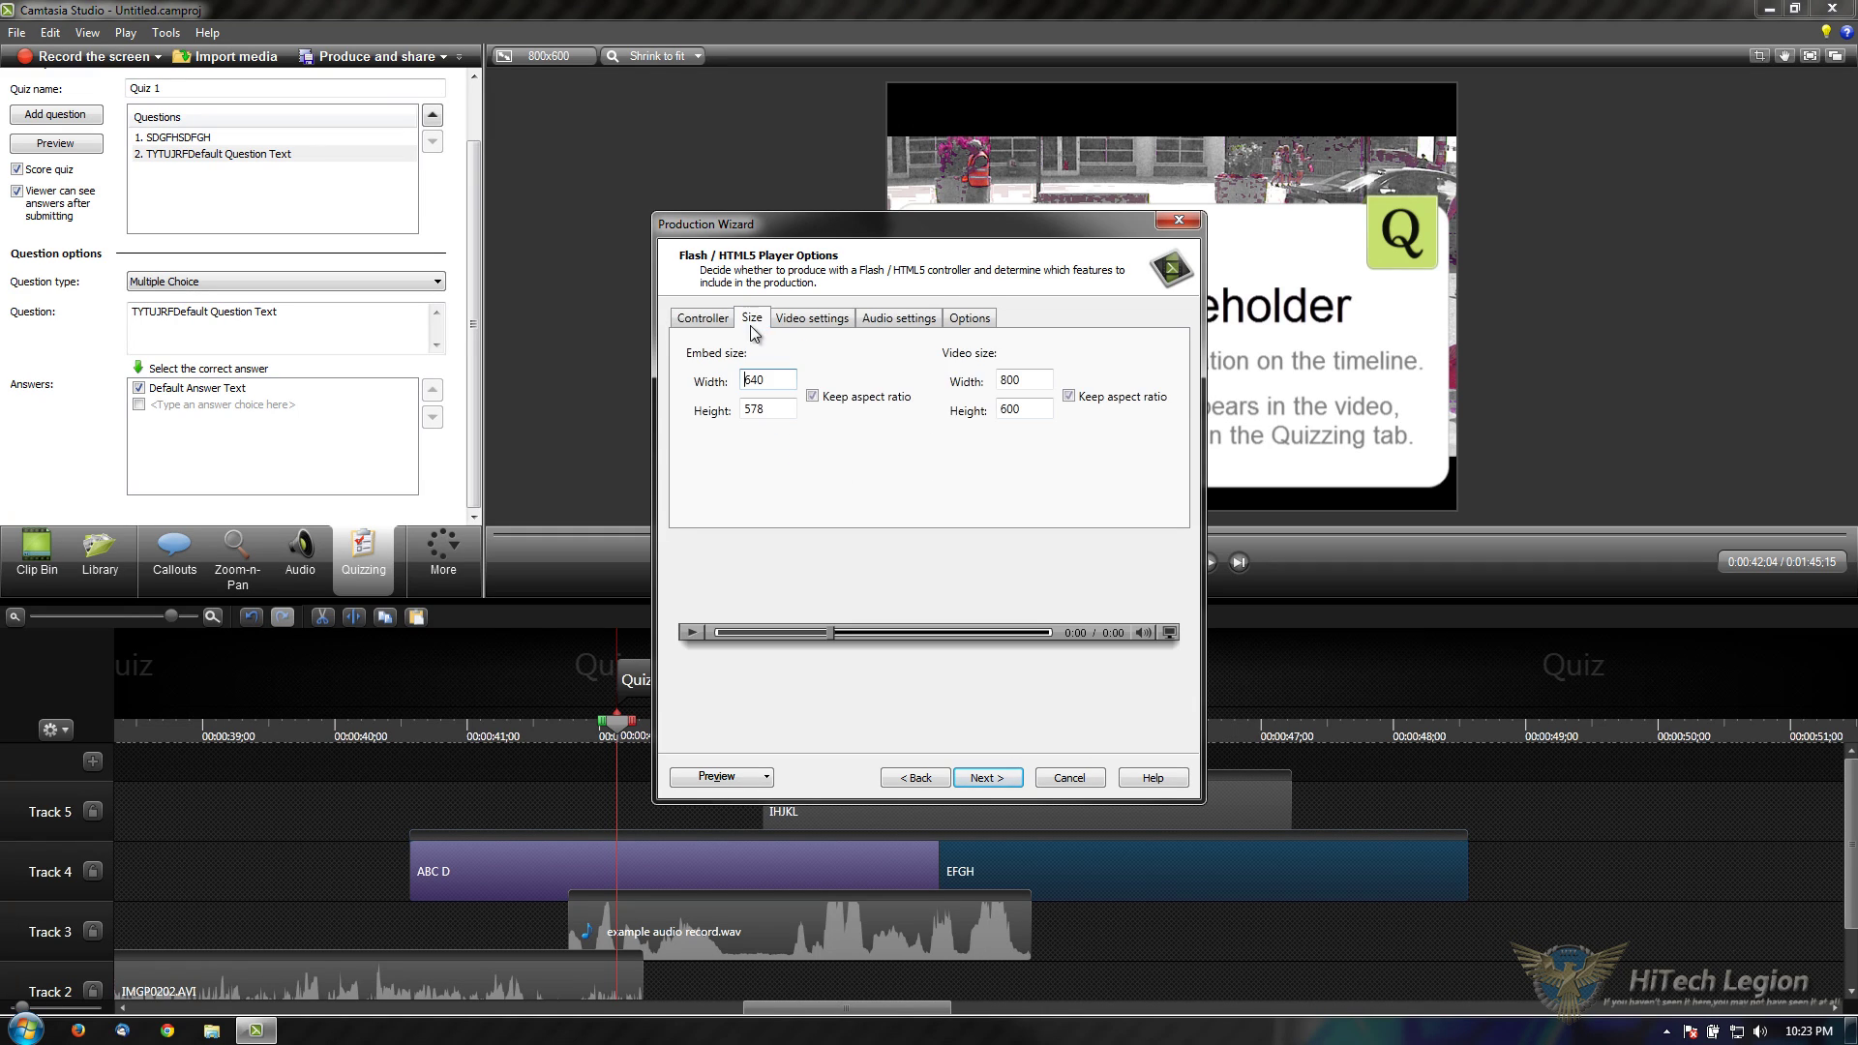
pyautogui.doubleClick(1021, 383)
pyautogui.write('12')
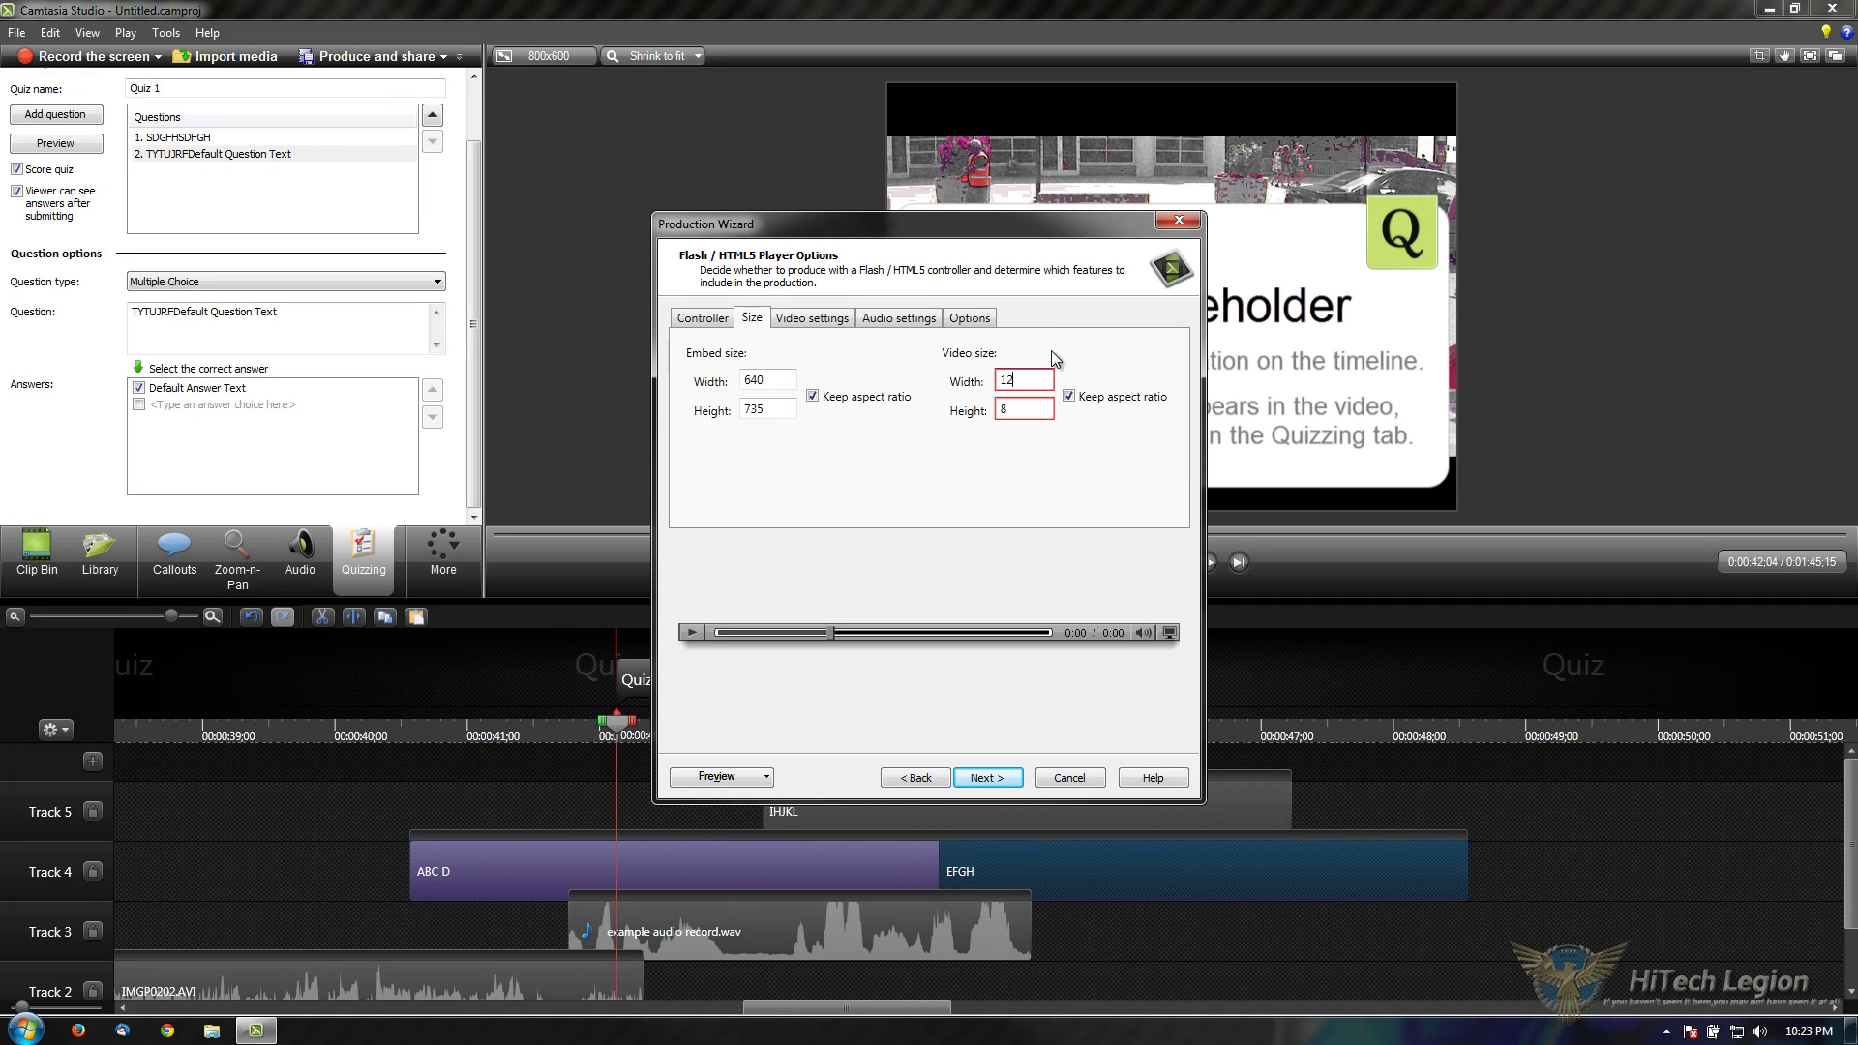
pyautogui.write('80')
pyautogui.press('Tab')
pyautogui.click(1068, 396)
pyautogui.write('720')
pyautogui.click(1069, 398)
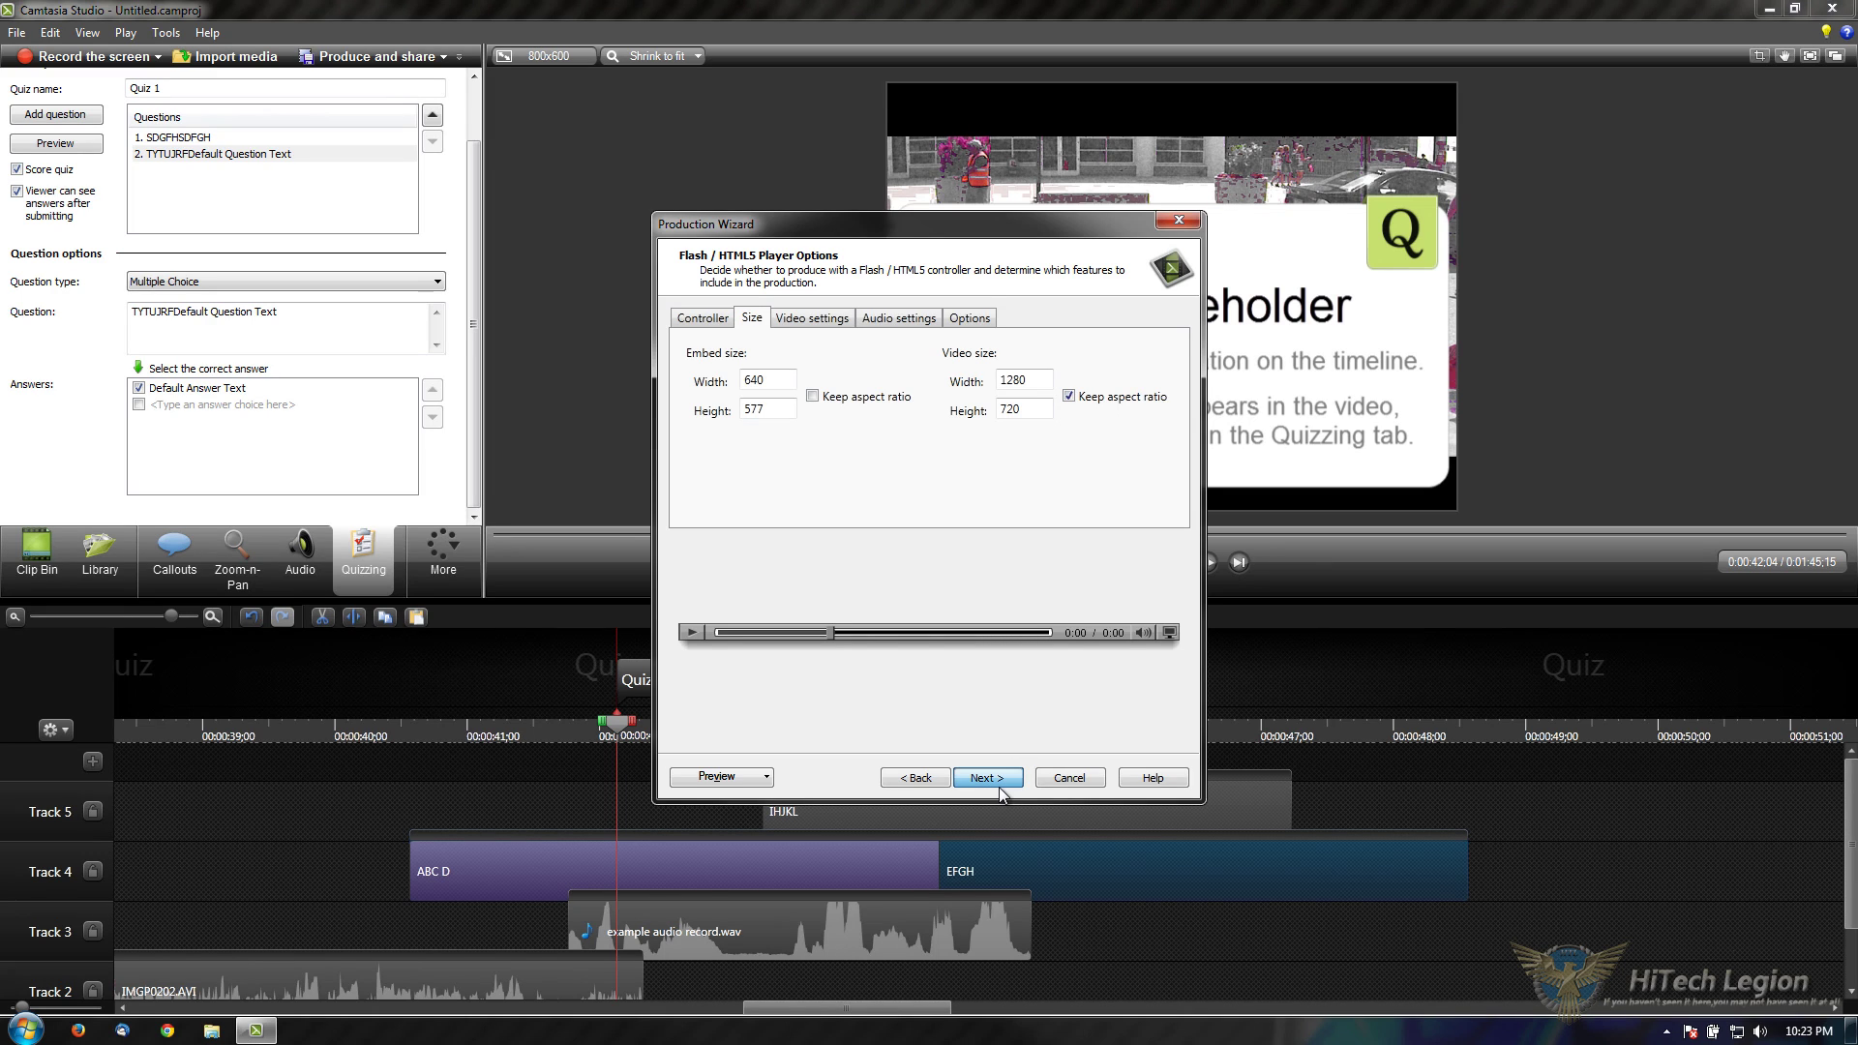
pyautogui.click(1072, 779)
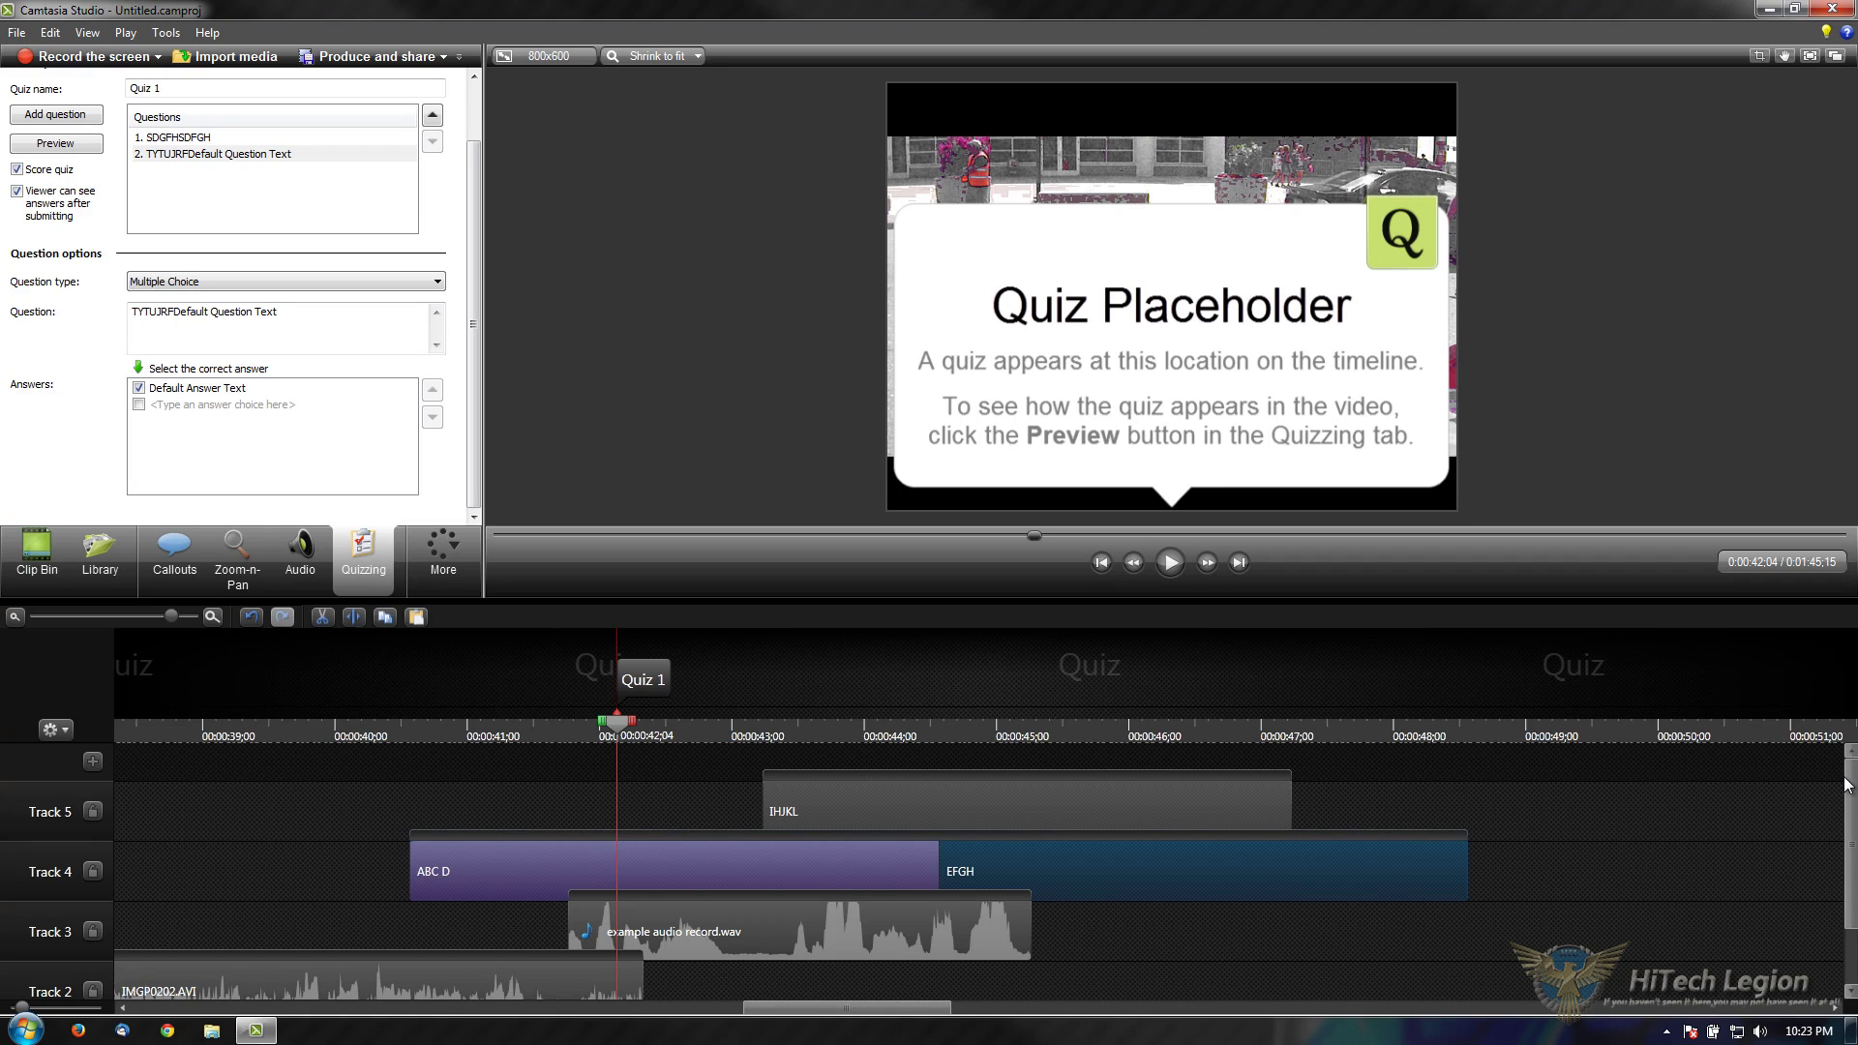
pyautogui.scroll(-2, 1846, 862)
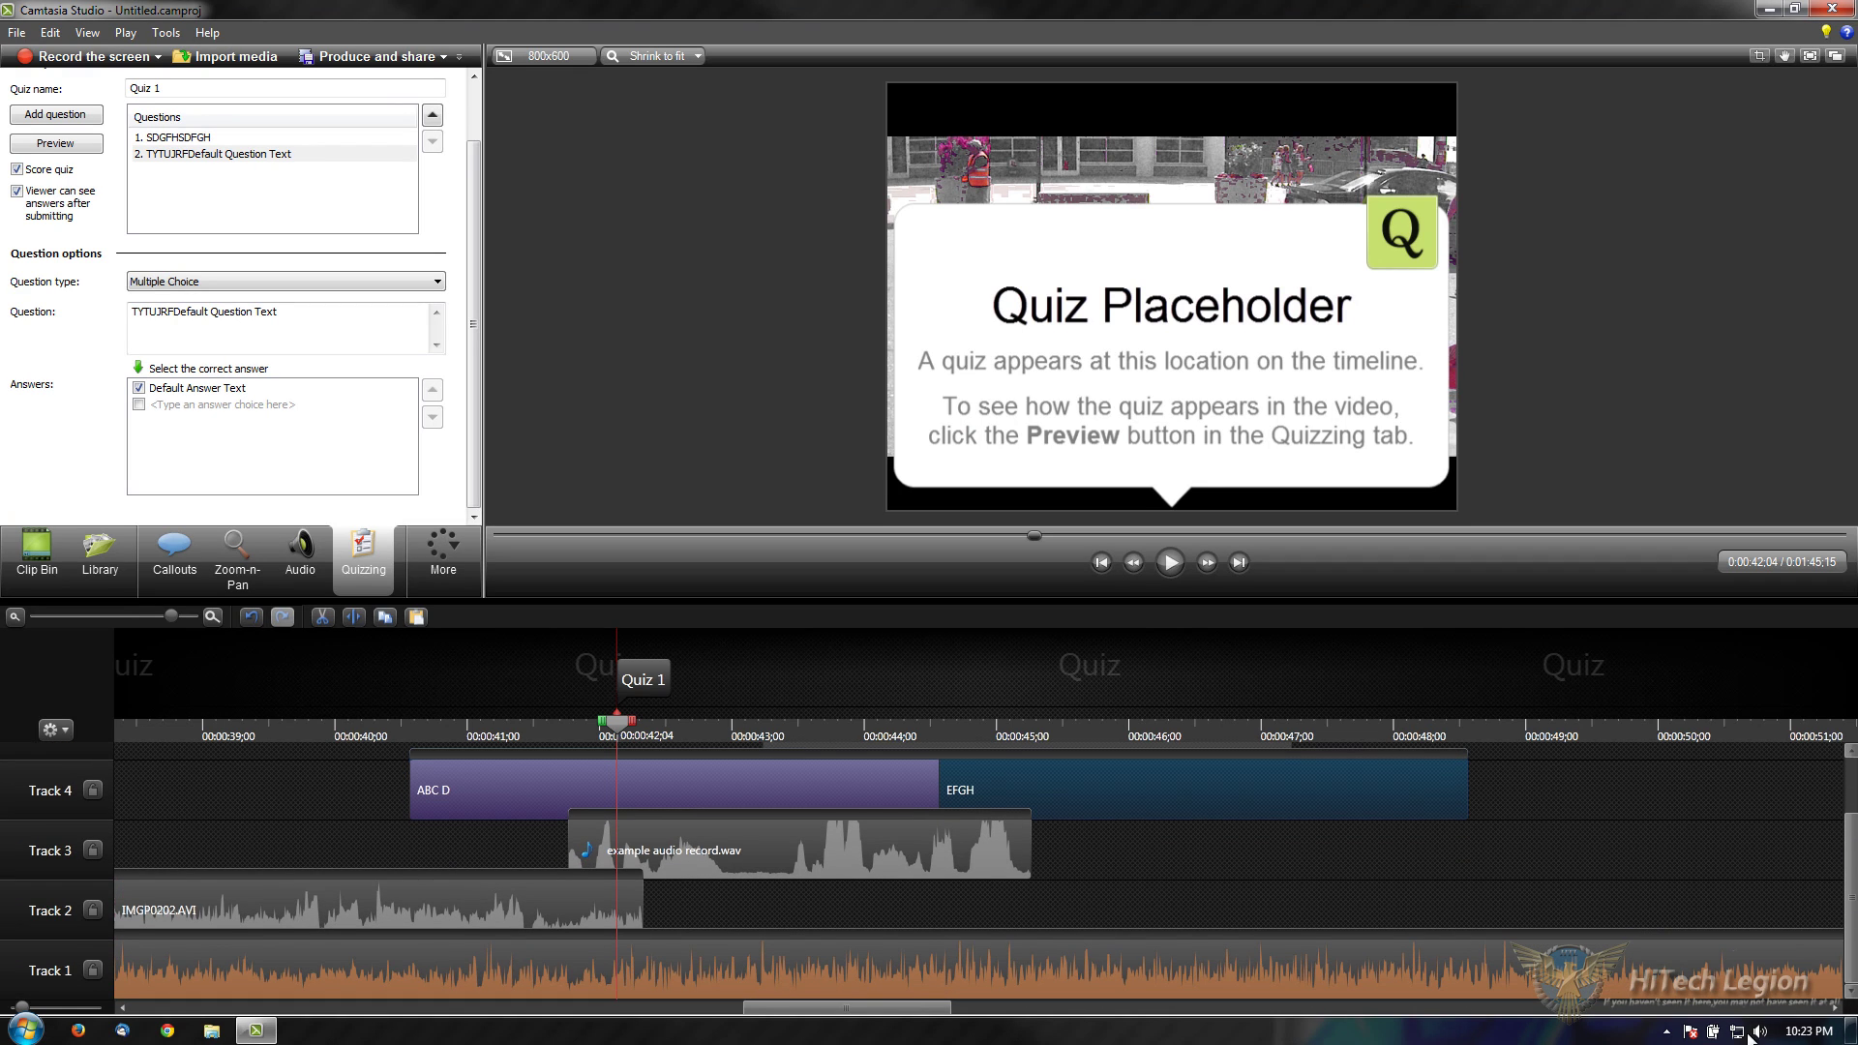
pyautogui.scroll(-8, 984, 943)
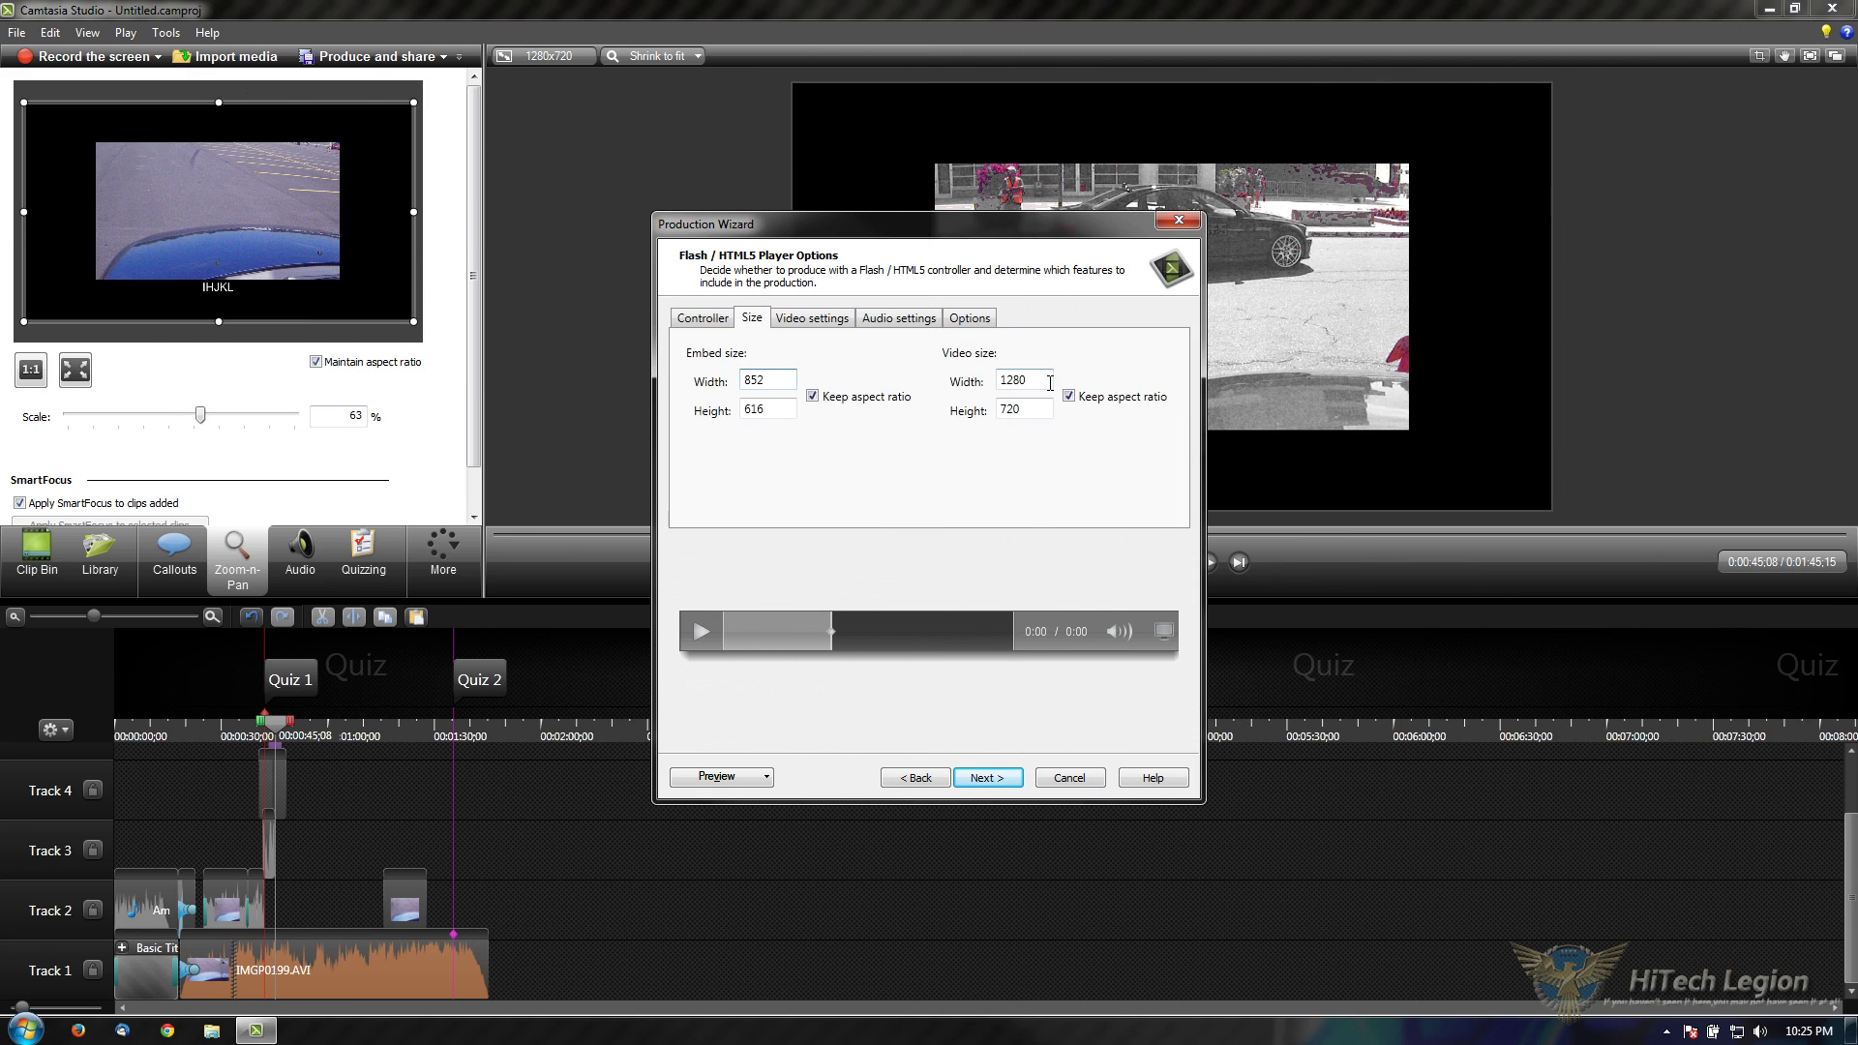
# Step: Check the video width and the embed height in the player's size options
pyautogui.click(996, 383)
pyautogui.click(788, 411)
pyautogui.doubleClick(755, 412)
# Step: Look over the frame rate and encoding mode choices in the production's video settings
pyautogui.click(811, 319)
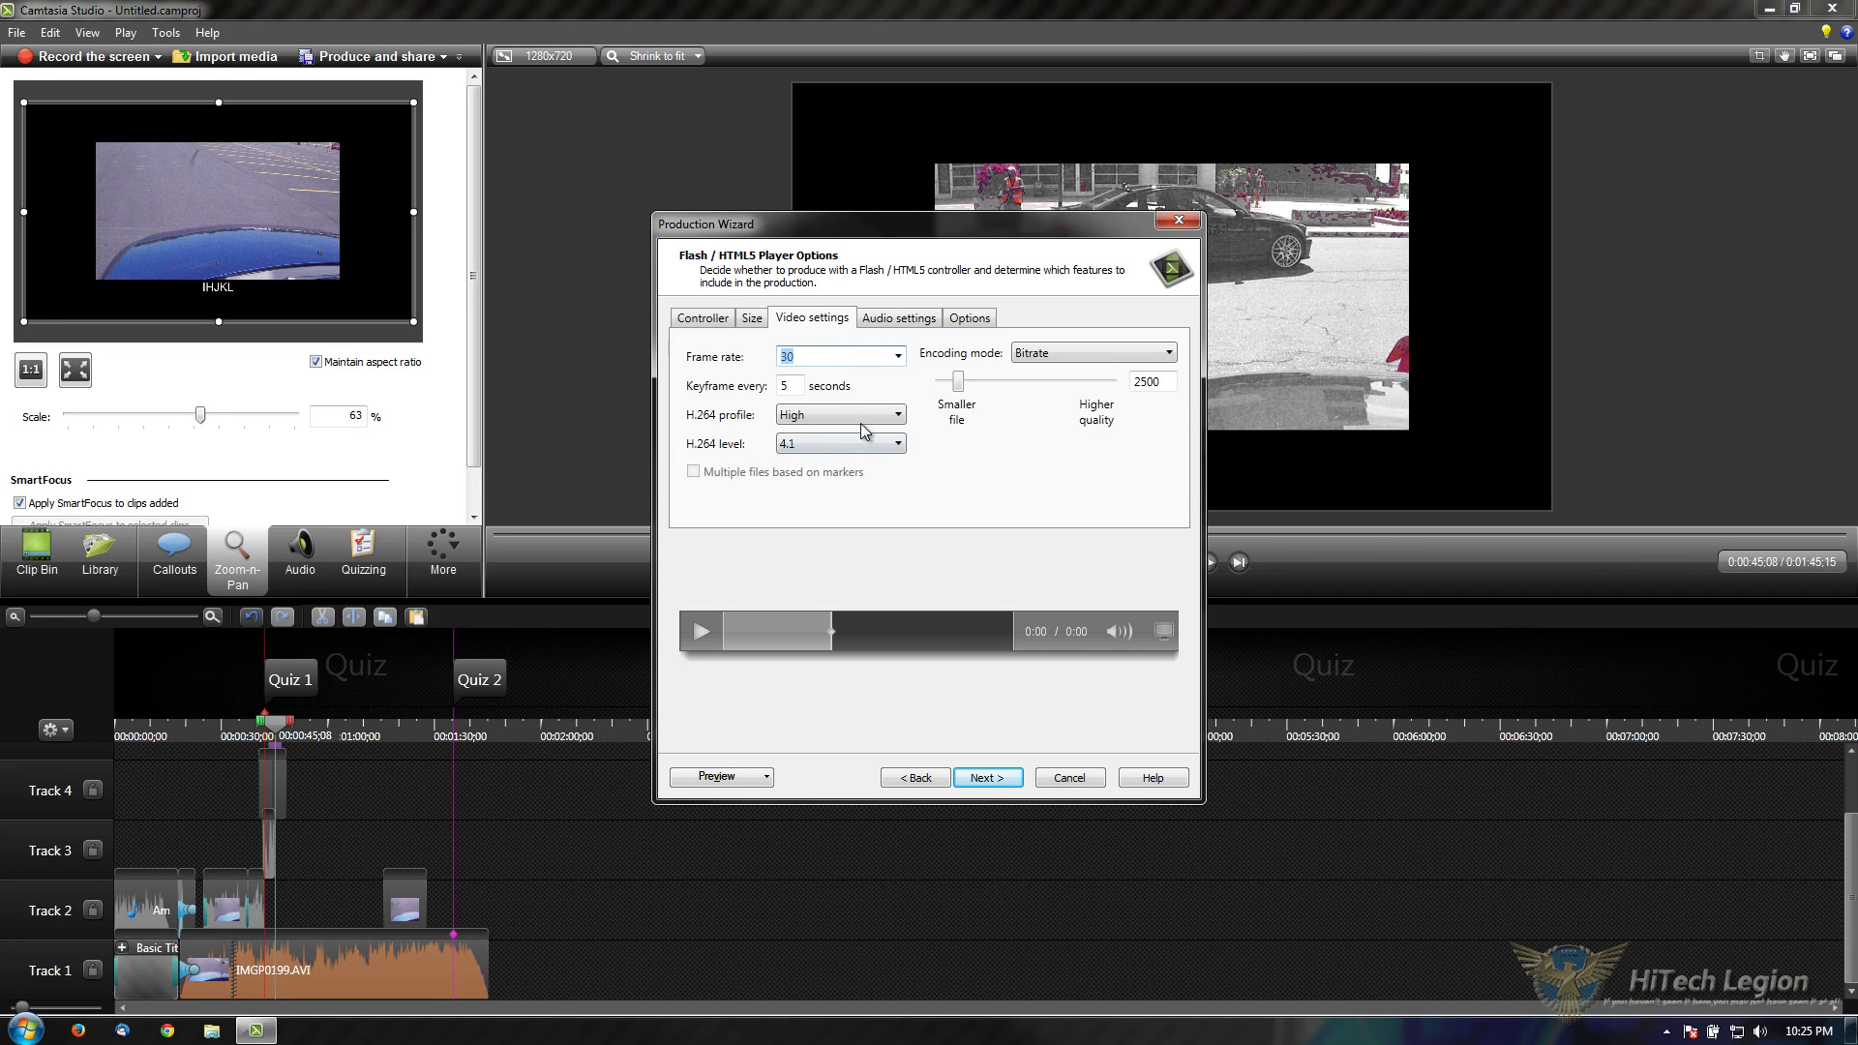
pyautogui.click(897, 356)
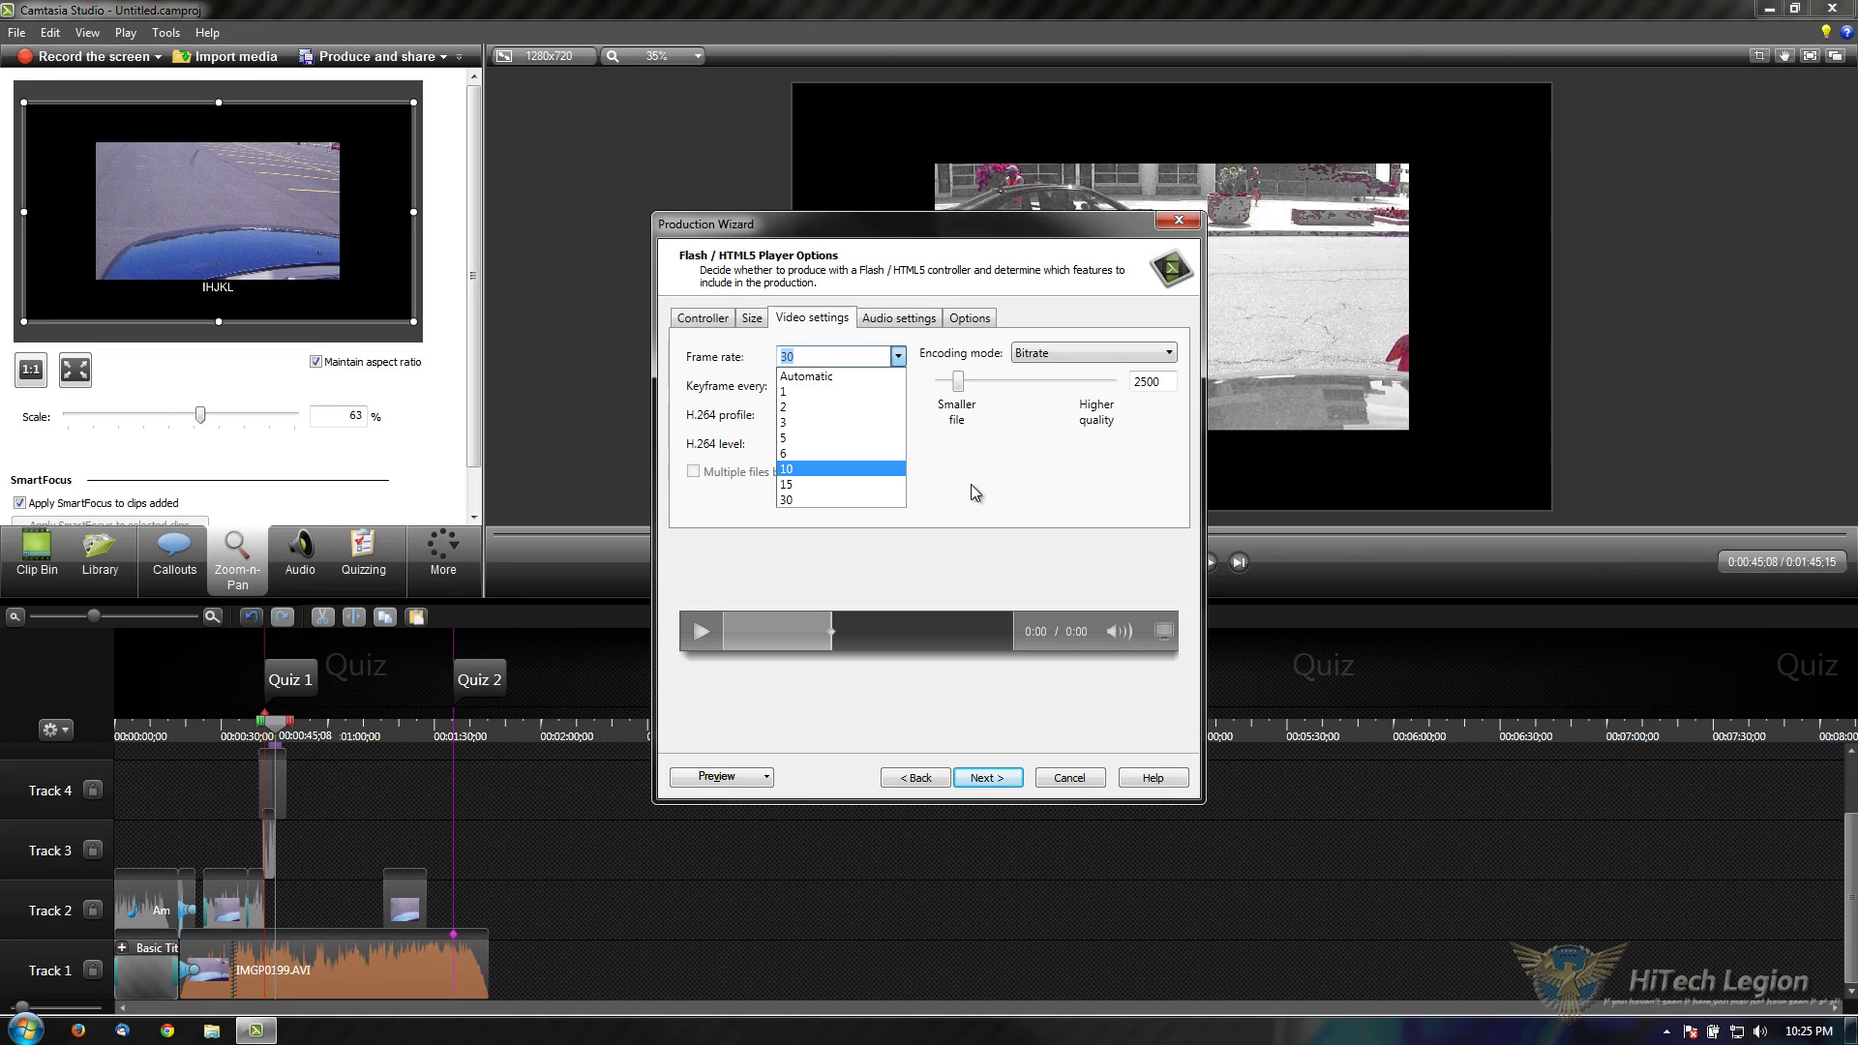
pyautogui.click(1012, 487)
pyautogui.click(1050, 358)
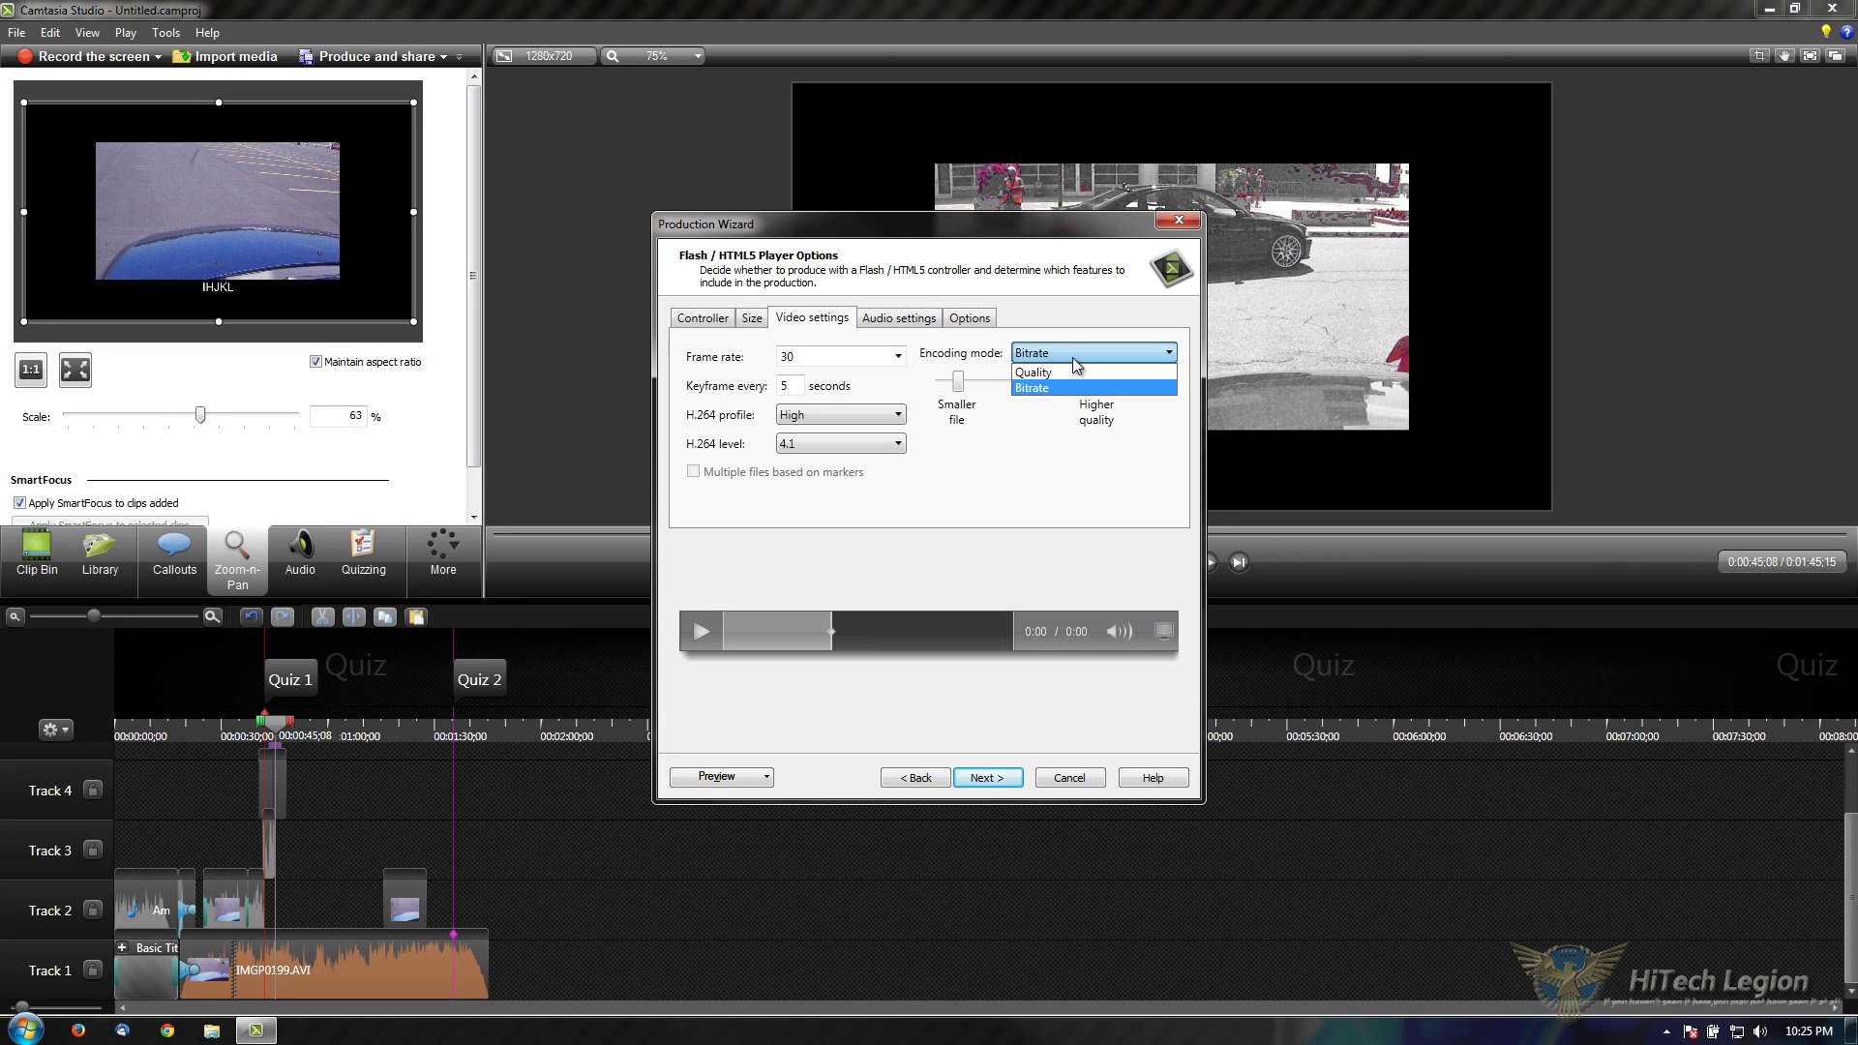
pyautogui.click(943, 374)
# Step: Try lower and higher bitrates between smaller file and higher quality, and set the video bitrate to 2500
pyautogui.moveTo(956, 380)
pyautogui.mouseDown()
pyautogui.moveTo(1125, 387)
pyautogui.moveTo(1012, 386)
pyautogui.moveTo(999, 368)
pyautogui.moveTo(973, 383)
pyautogui.moveTo(1119, 382)
pyautogui.moveTo(959, 410)
pyautogui.mouseUp()
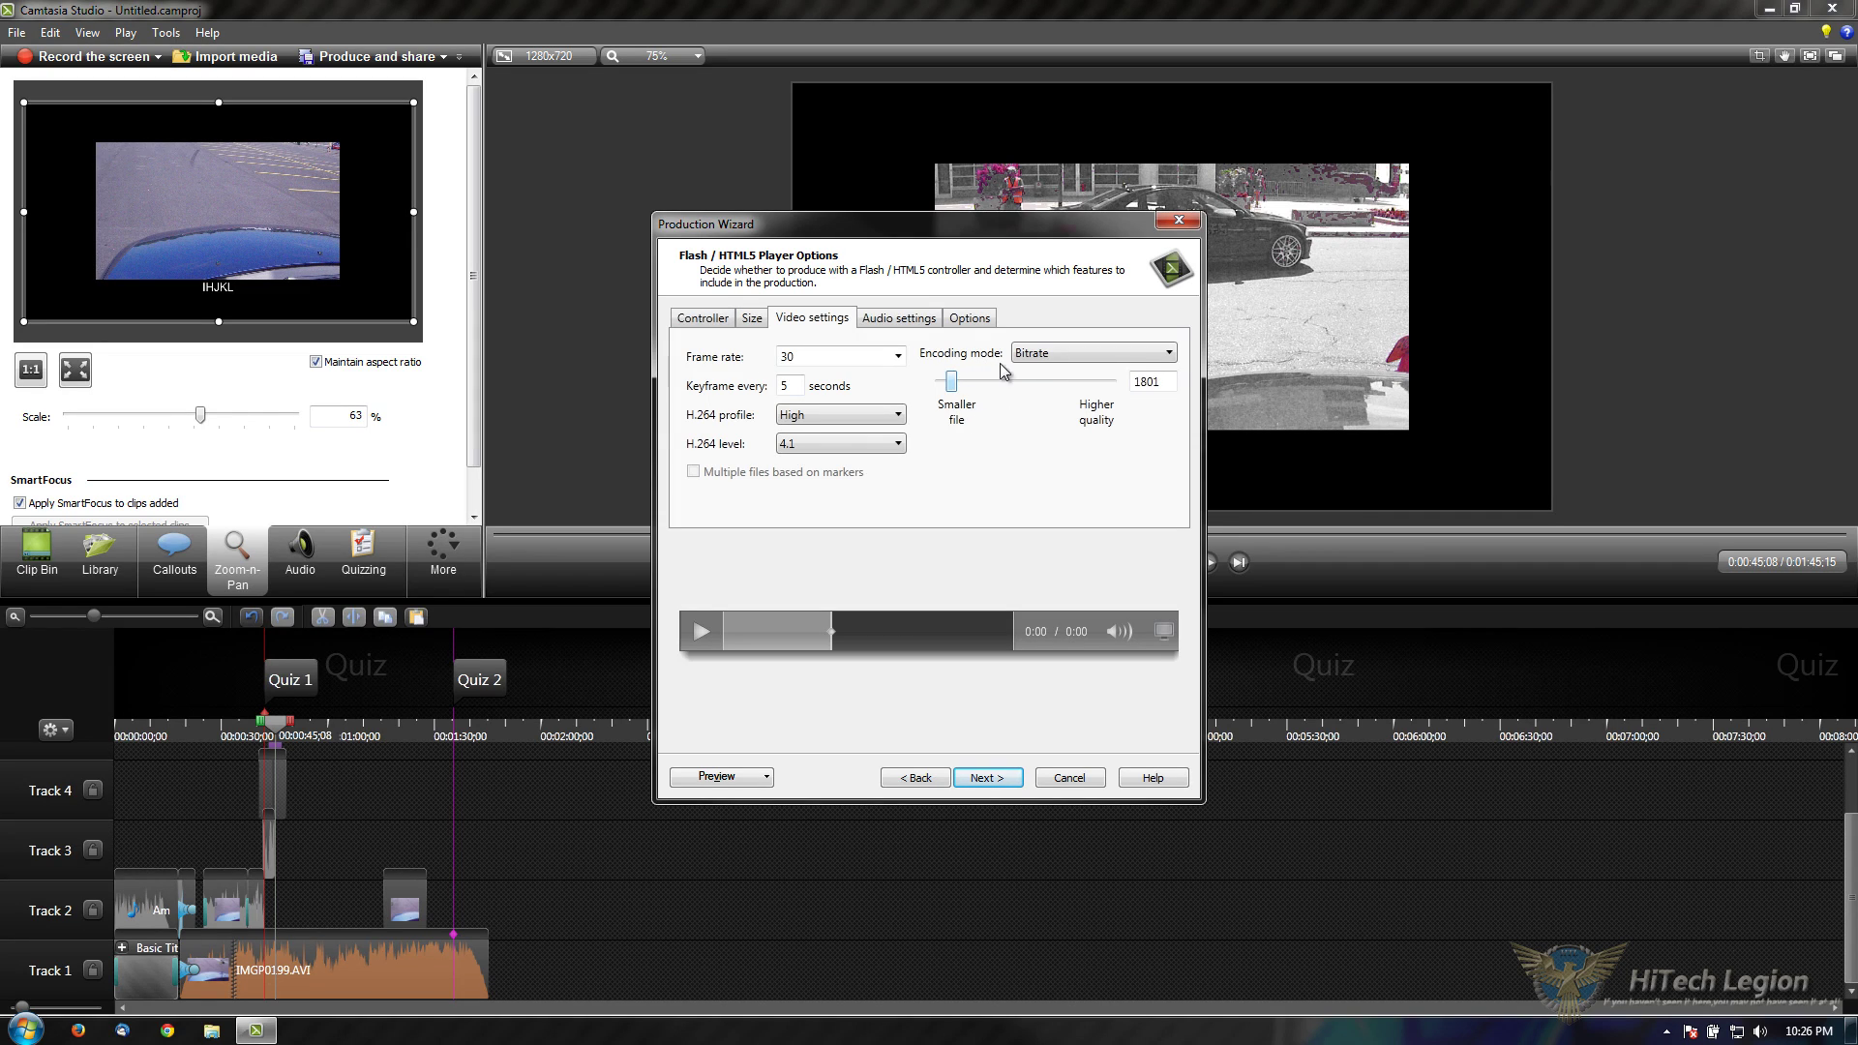
pyautogui.doubleClick(1168, 381)
pyautogui.click(969, 384)
pyautogui.moveTo(960, 383); pyautogui.dragTo(1116, 384)
pyautogui.moveTo(1086, 408); pyautogui.dragTo(963, 408)
pyautogui.press('Tab')
pyautogui.write('2500')
# Step: Examine the available H.264 profile and H.264 level choices for the video
pyautogui.click(804, 414)
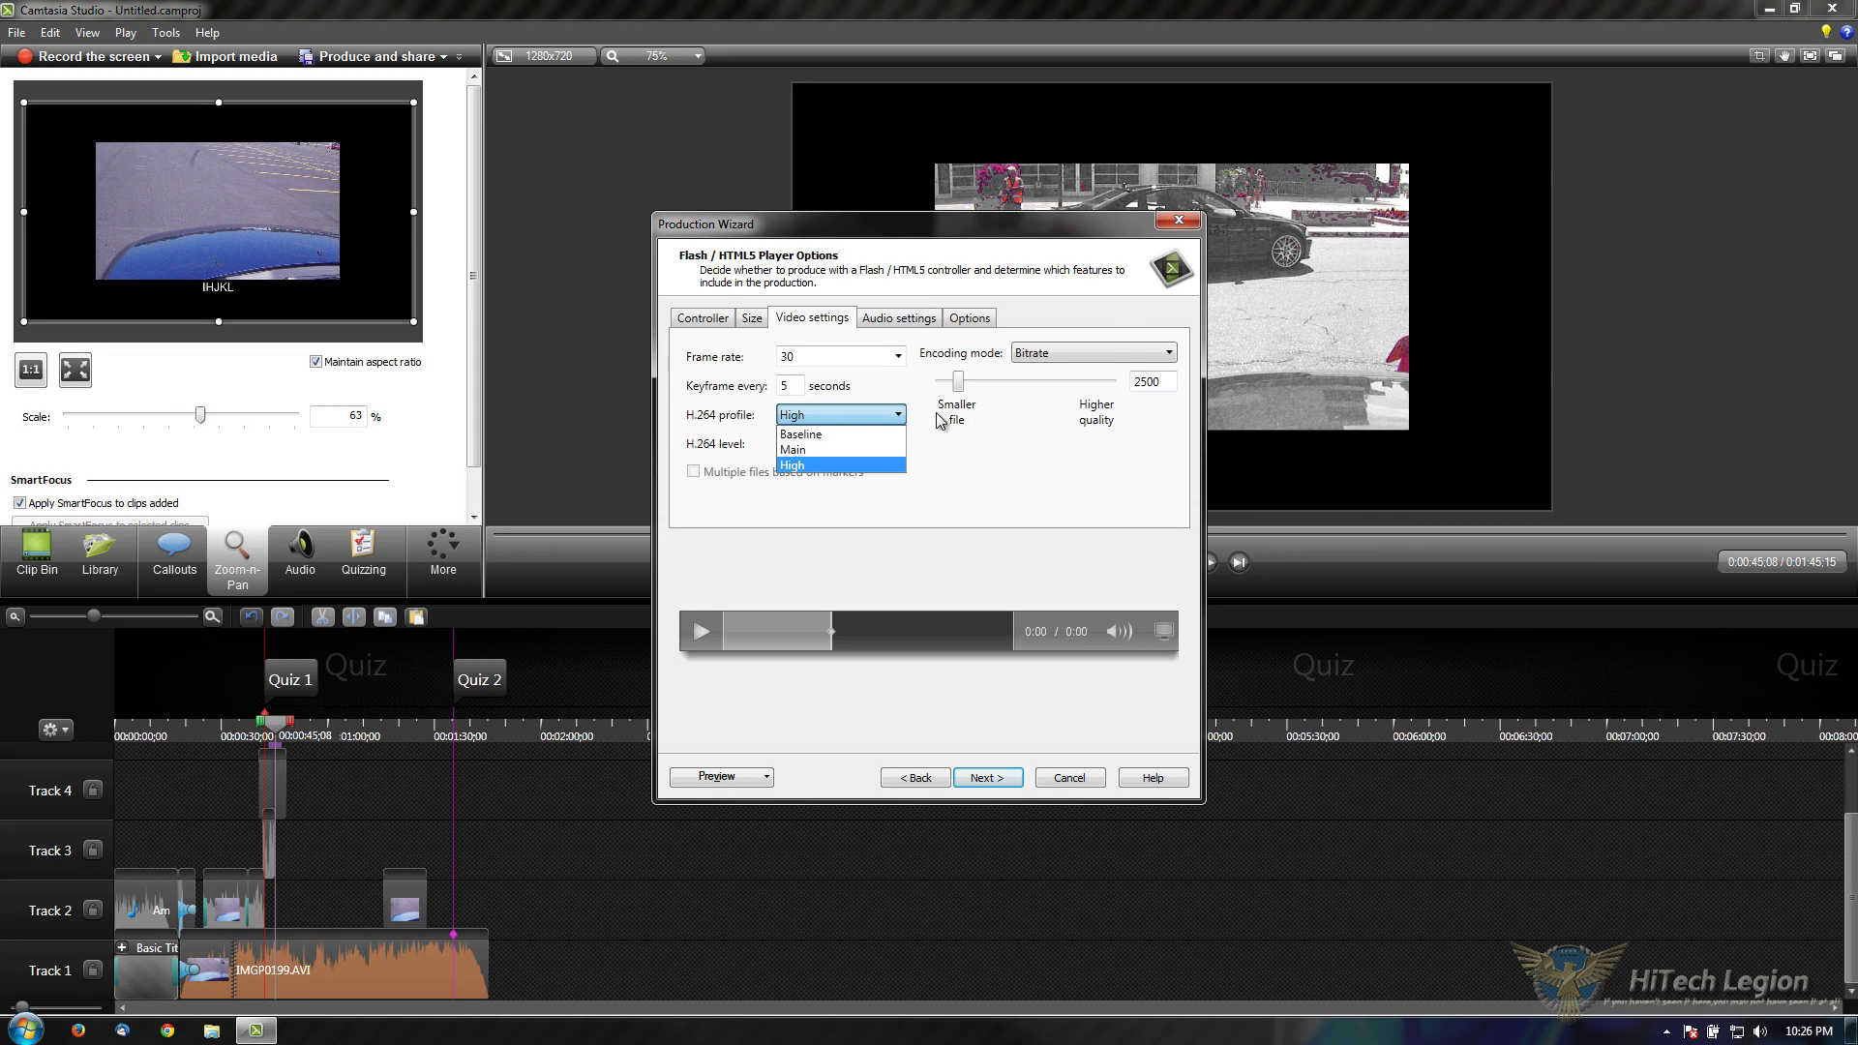
pyautogui.click(983, 463)
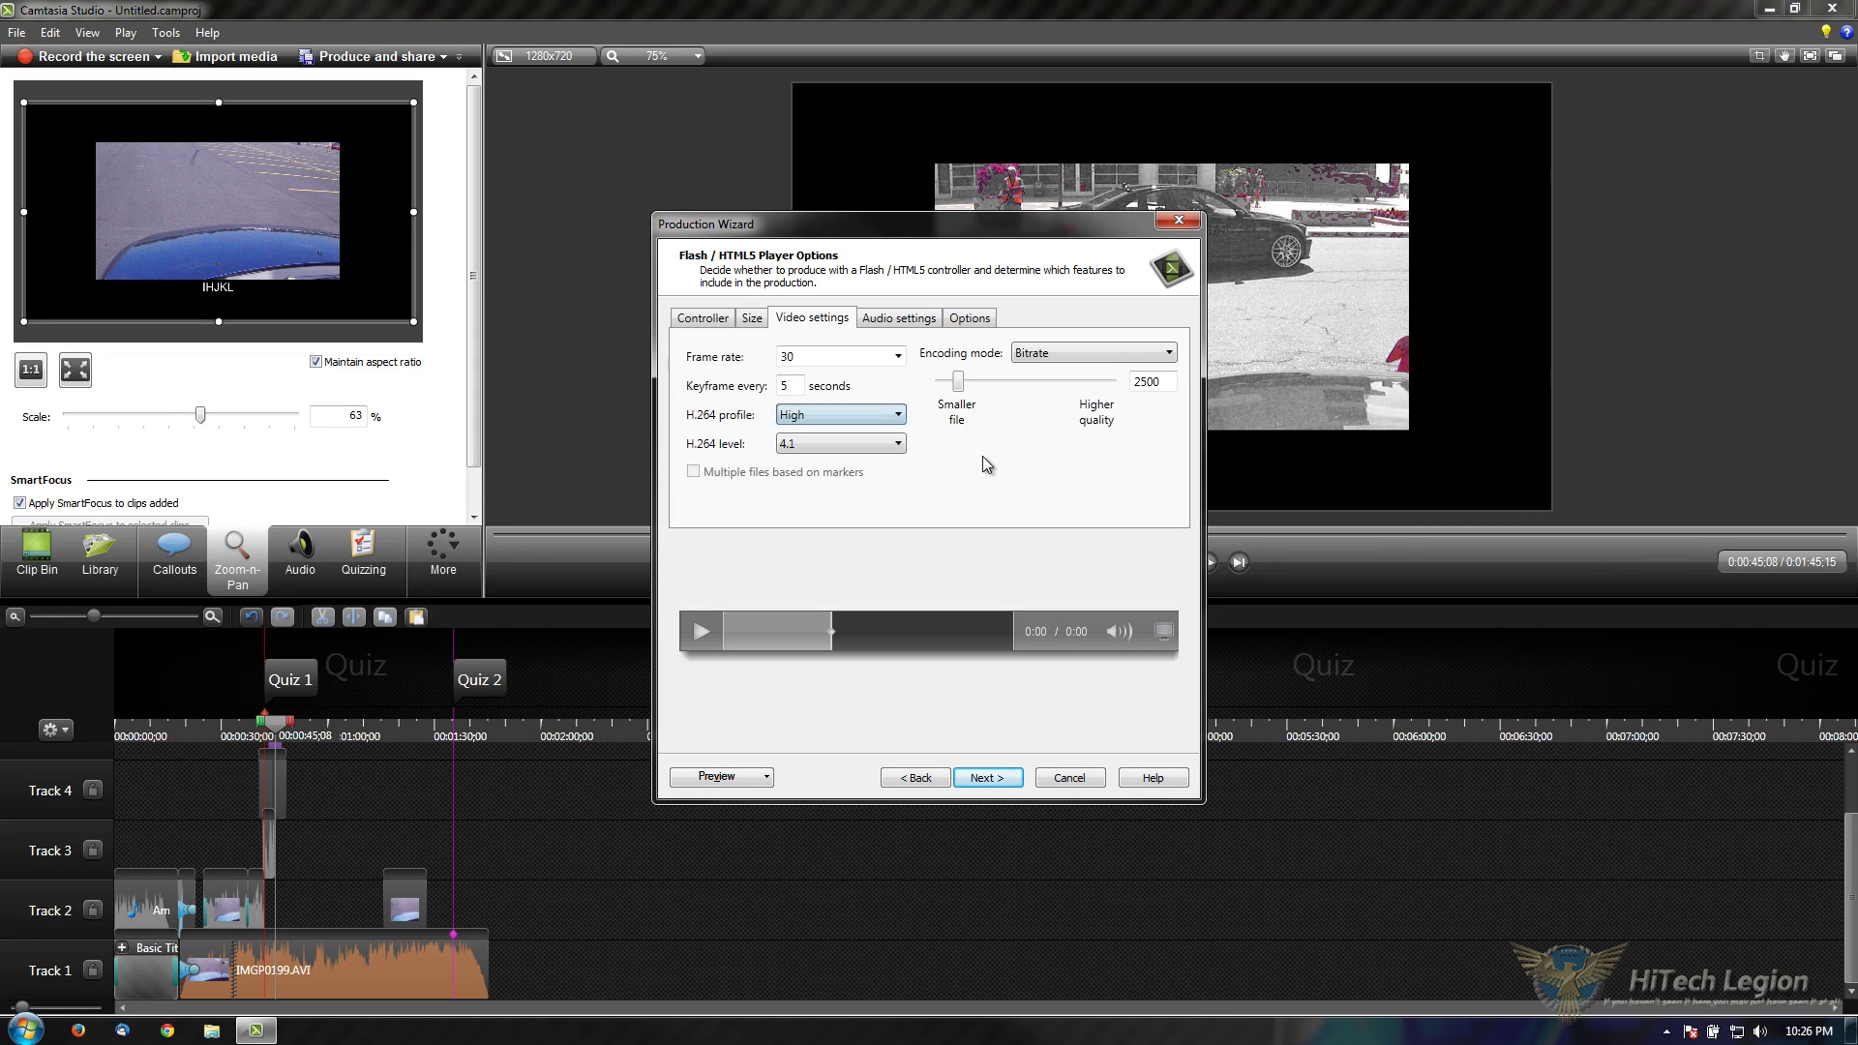
pyautogui.click(902, 429)
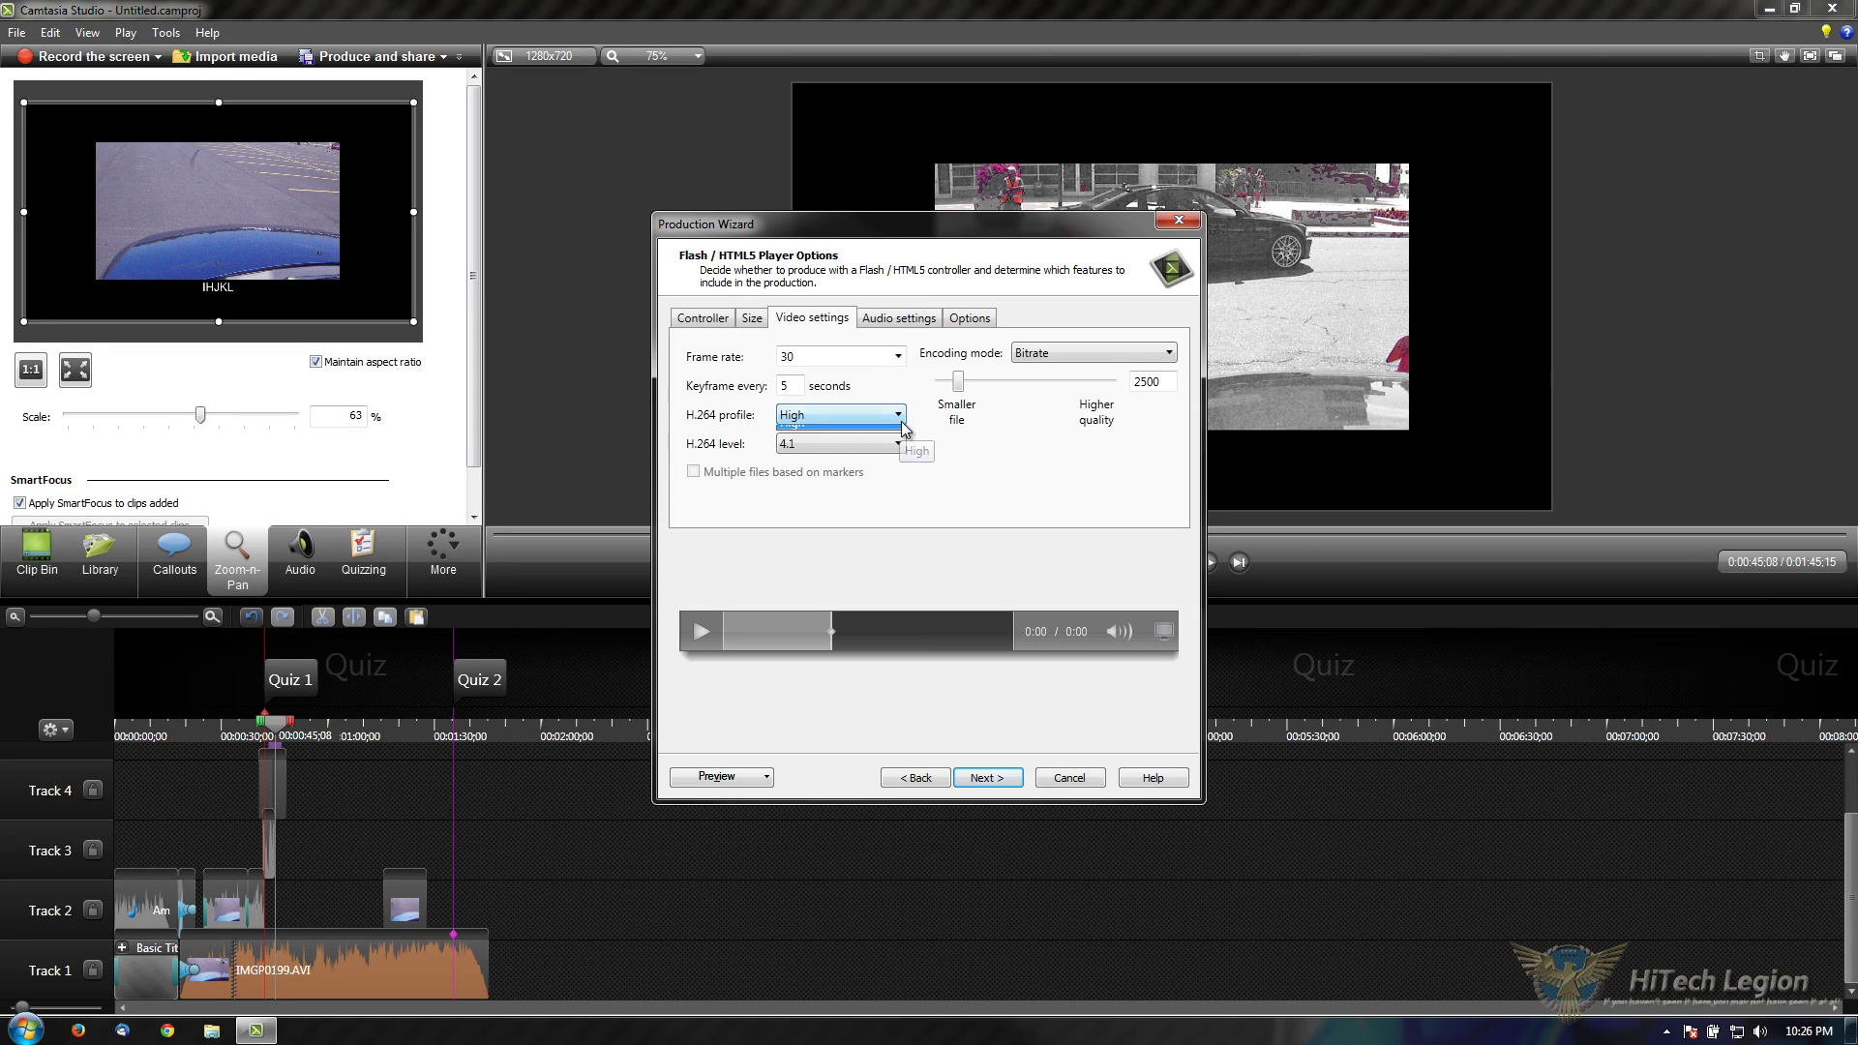
pyautogui.click(728, 436)
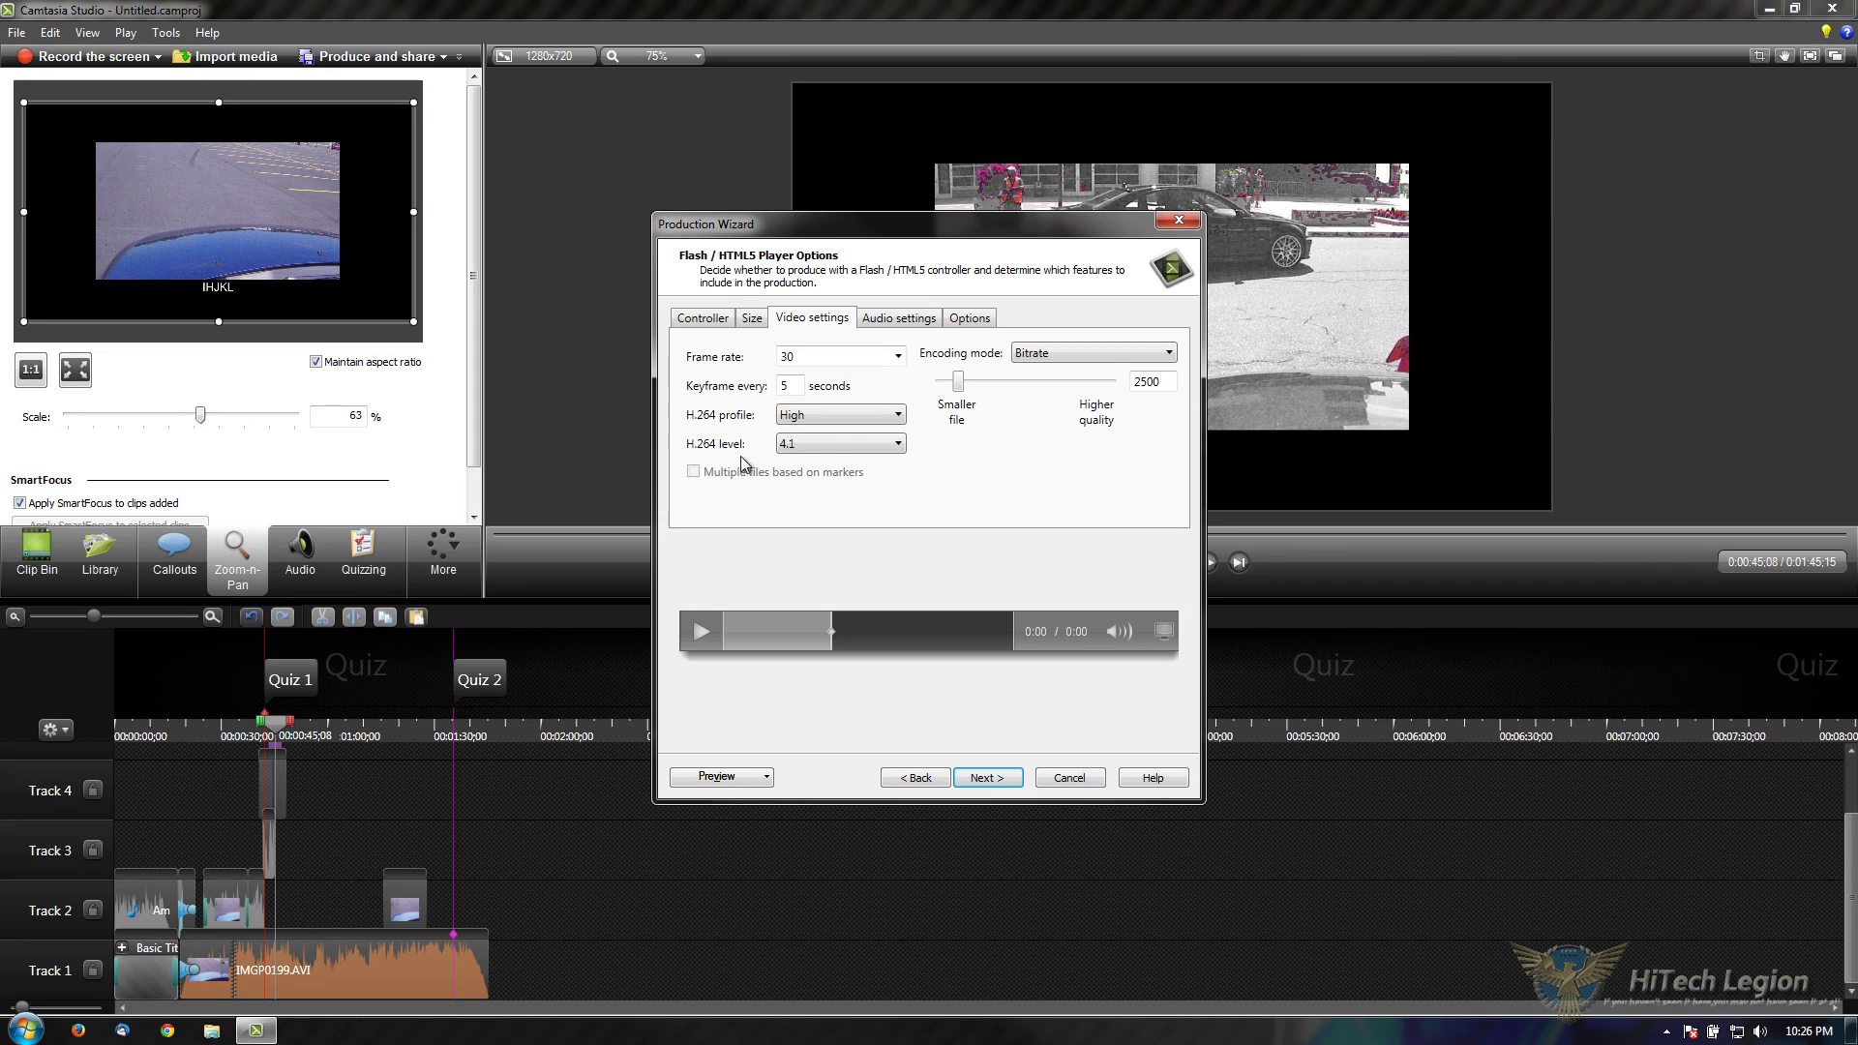
pyautogui.click(831, 447)
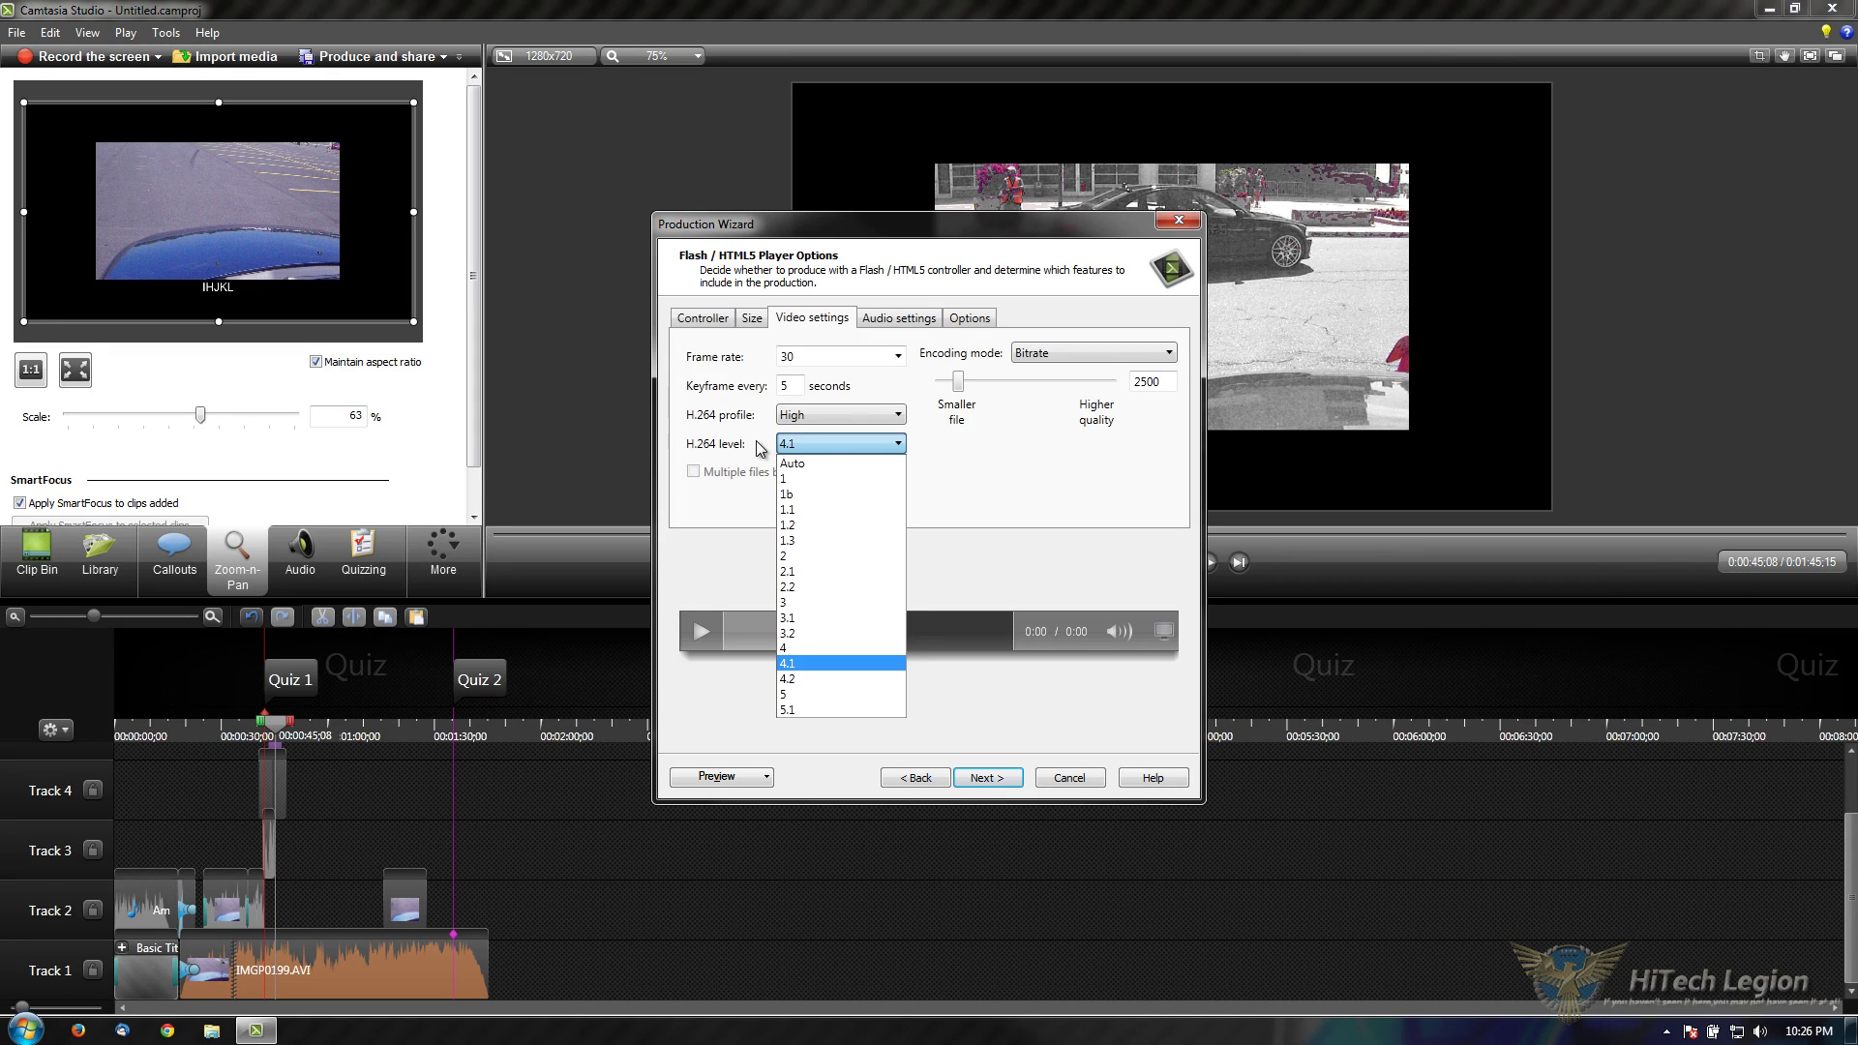
pyautogui.click(850, 453)
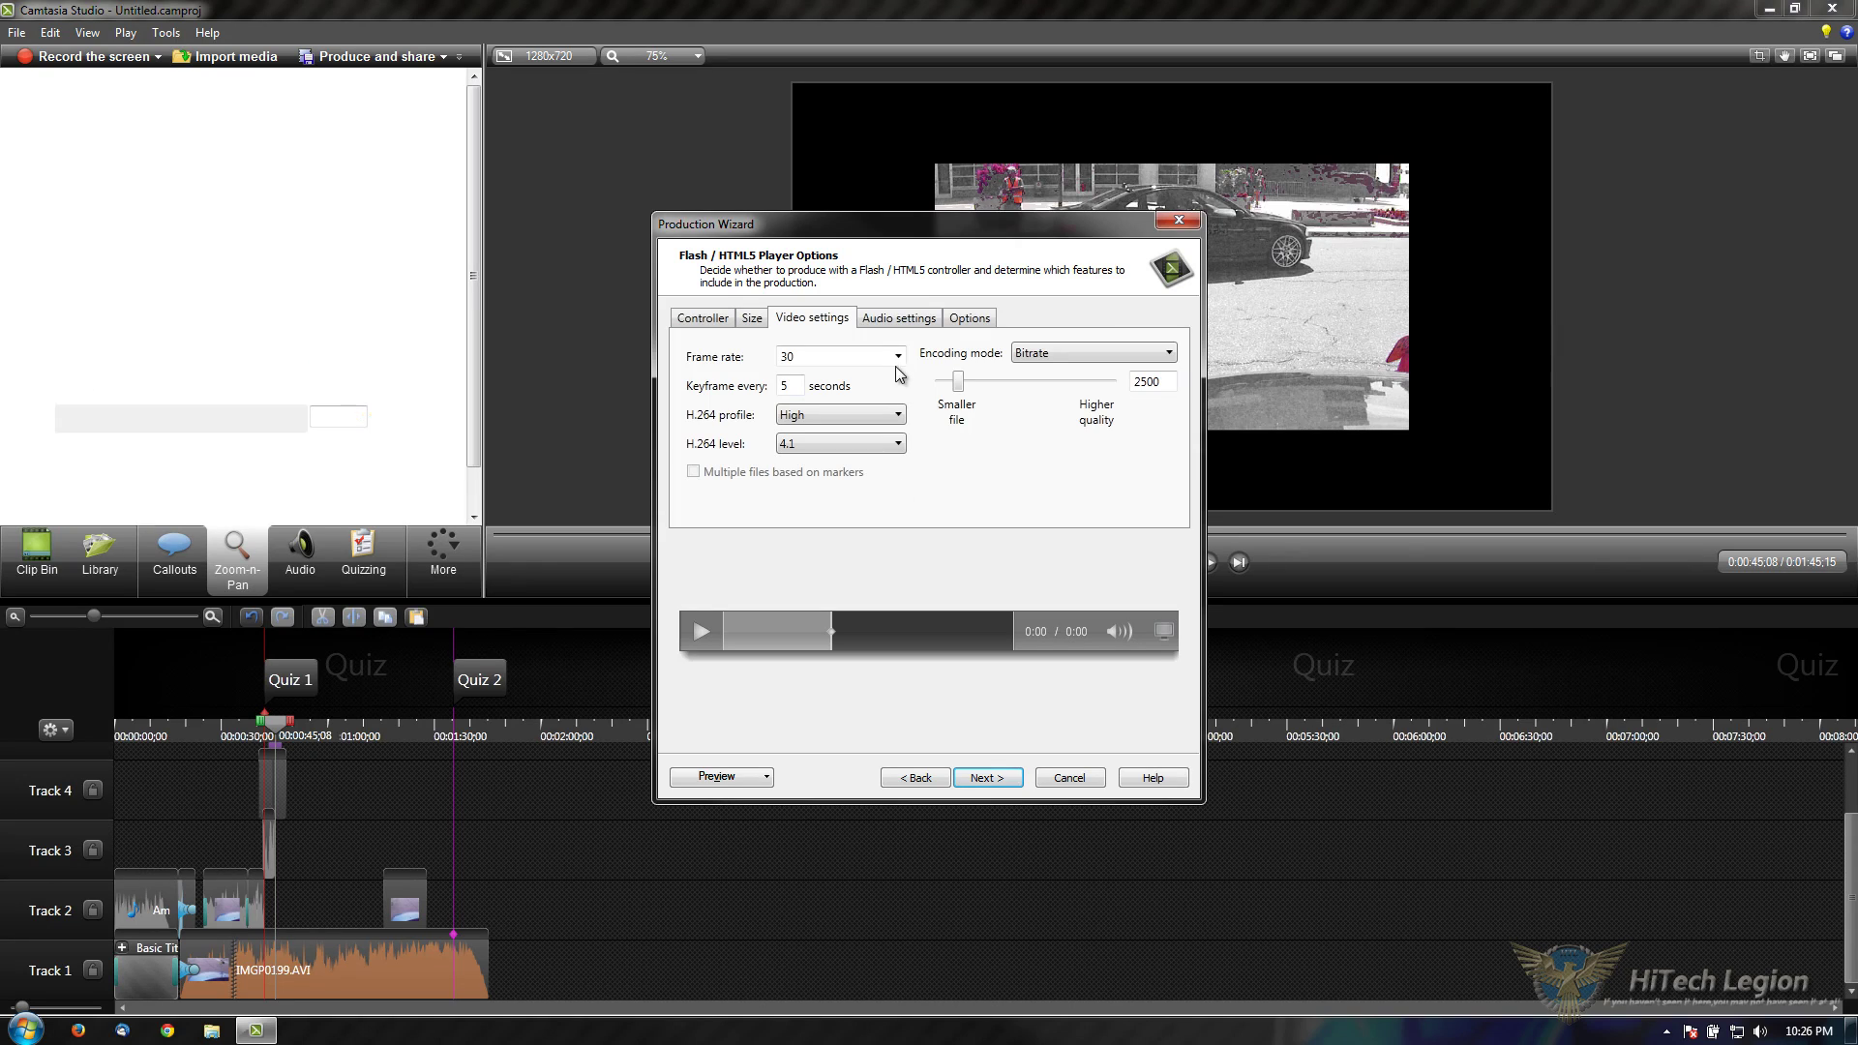
# Step: Look over the available audio bit rates in the production's audio settings, keeping the current choice
pyautogui.click(904, 323)
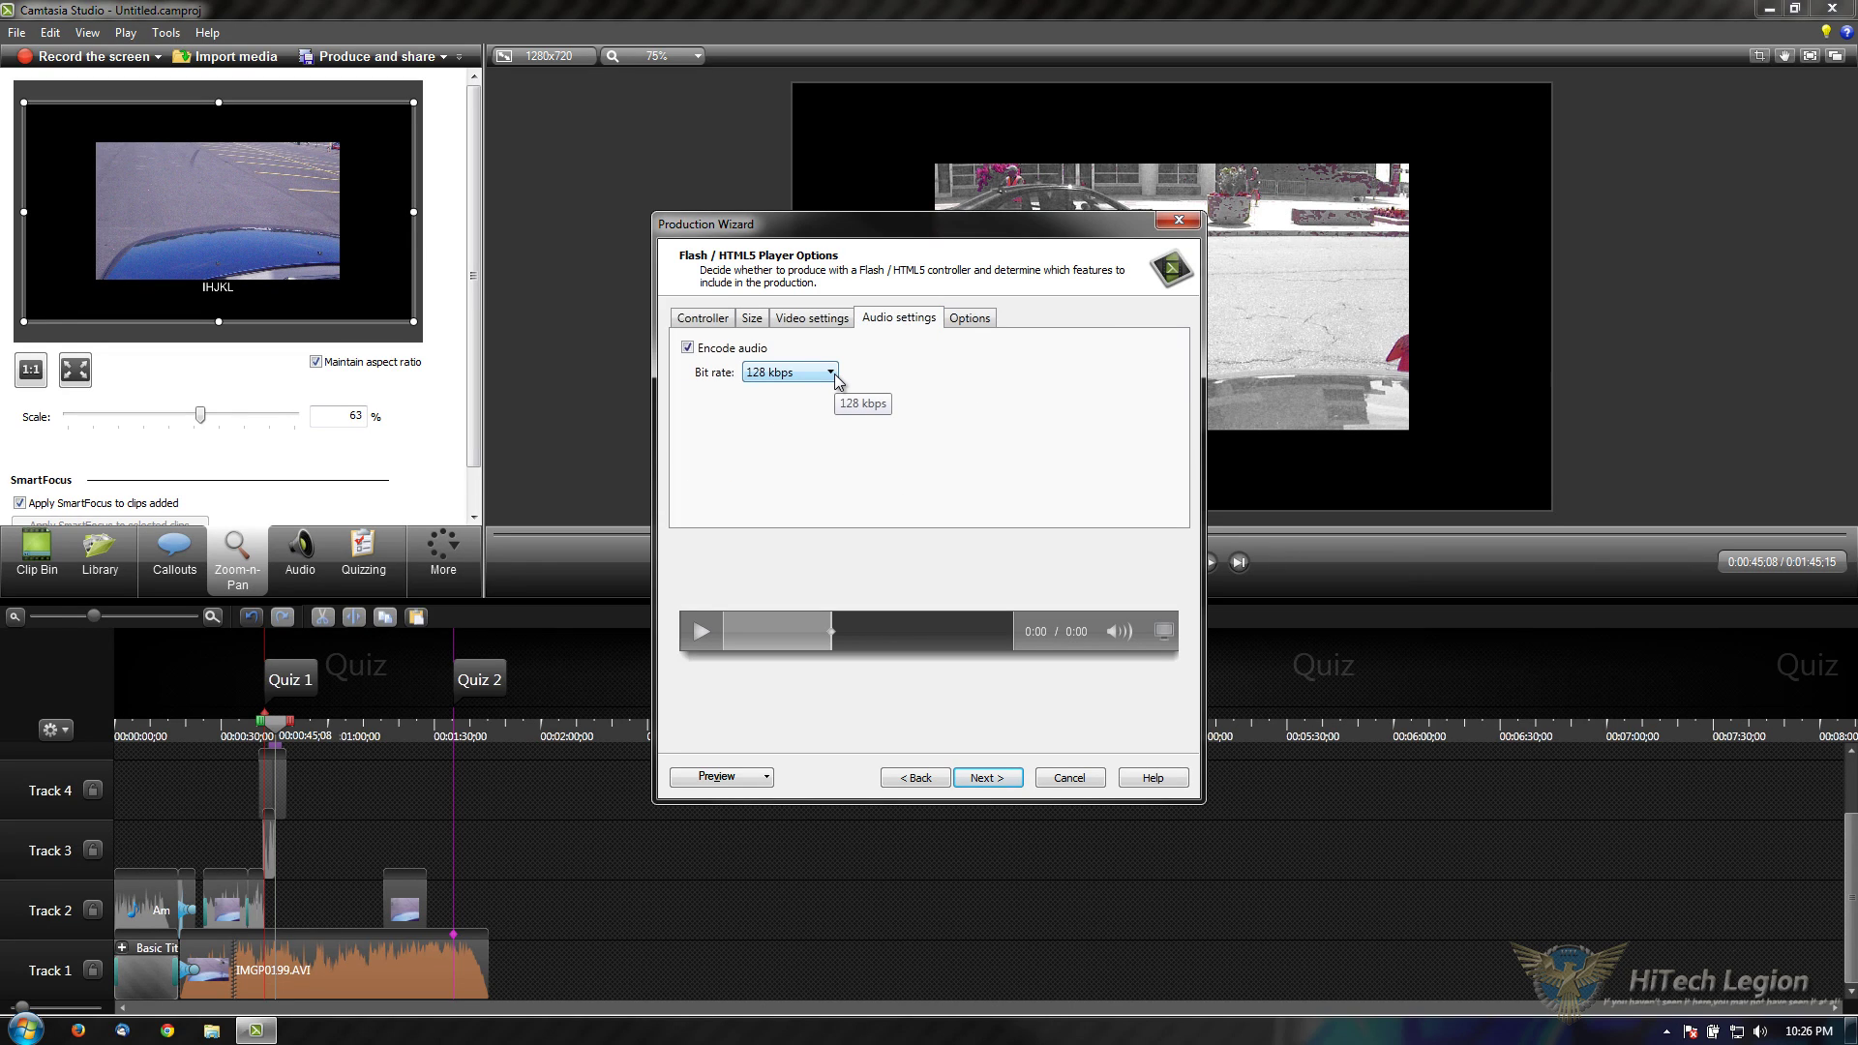
pyautogui.click(830, 373)
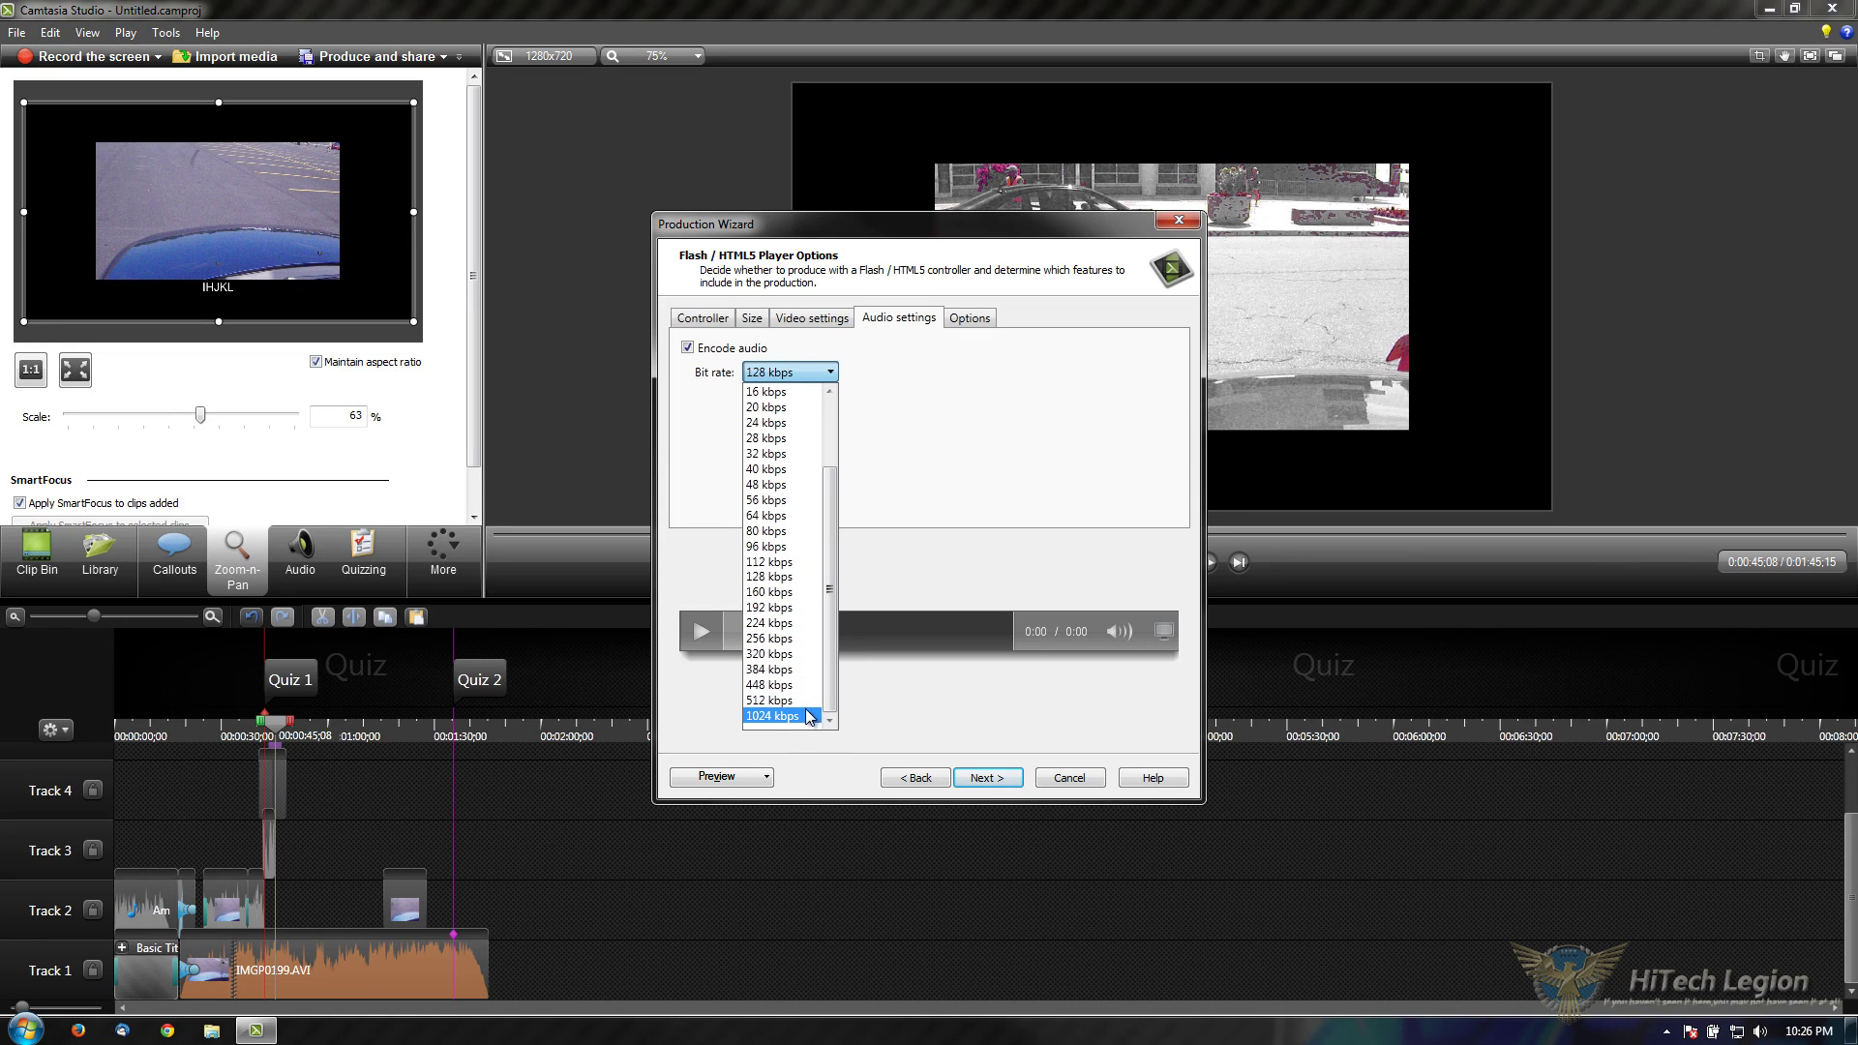
pyautogui.scroll(1, 830, 689)
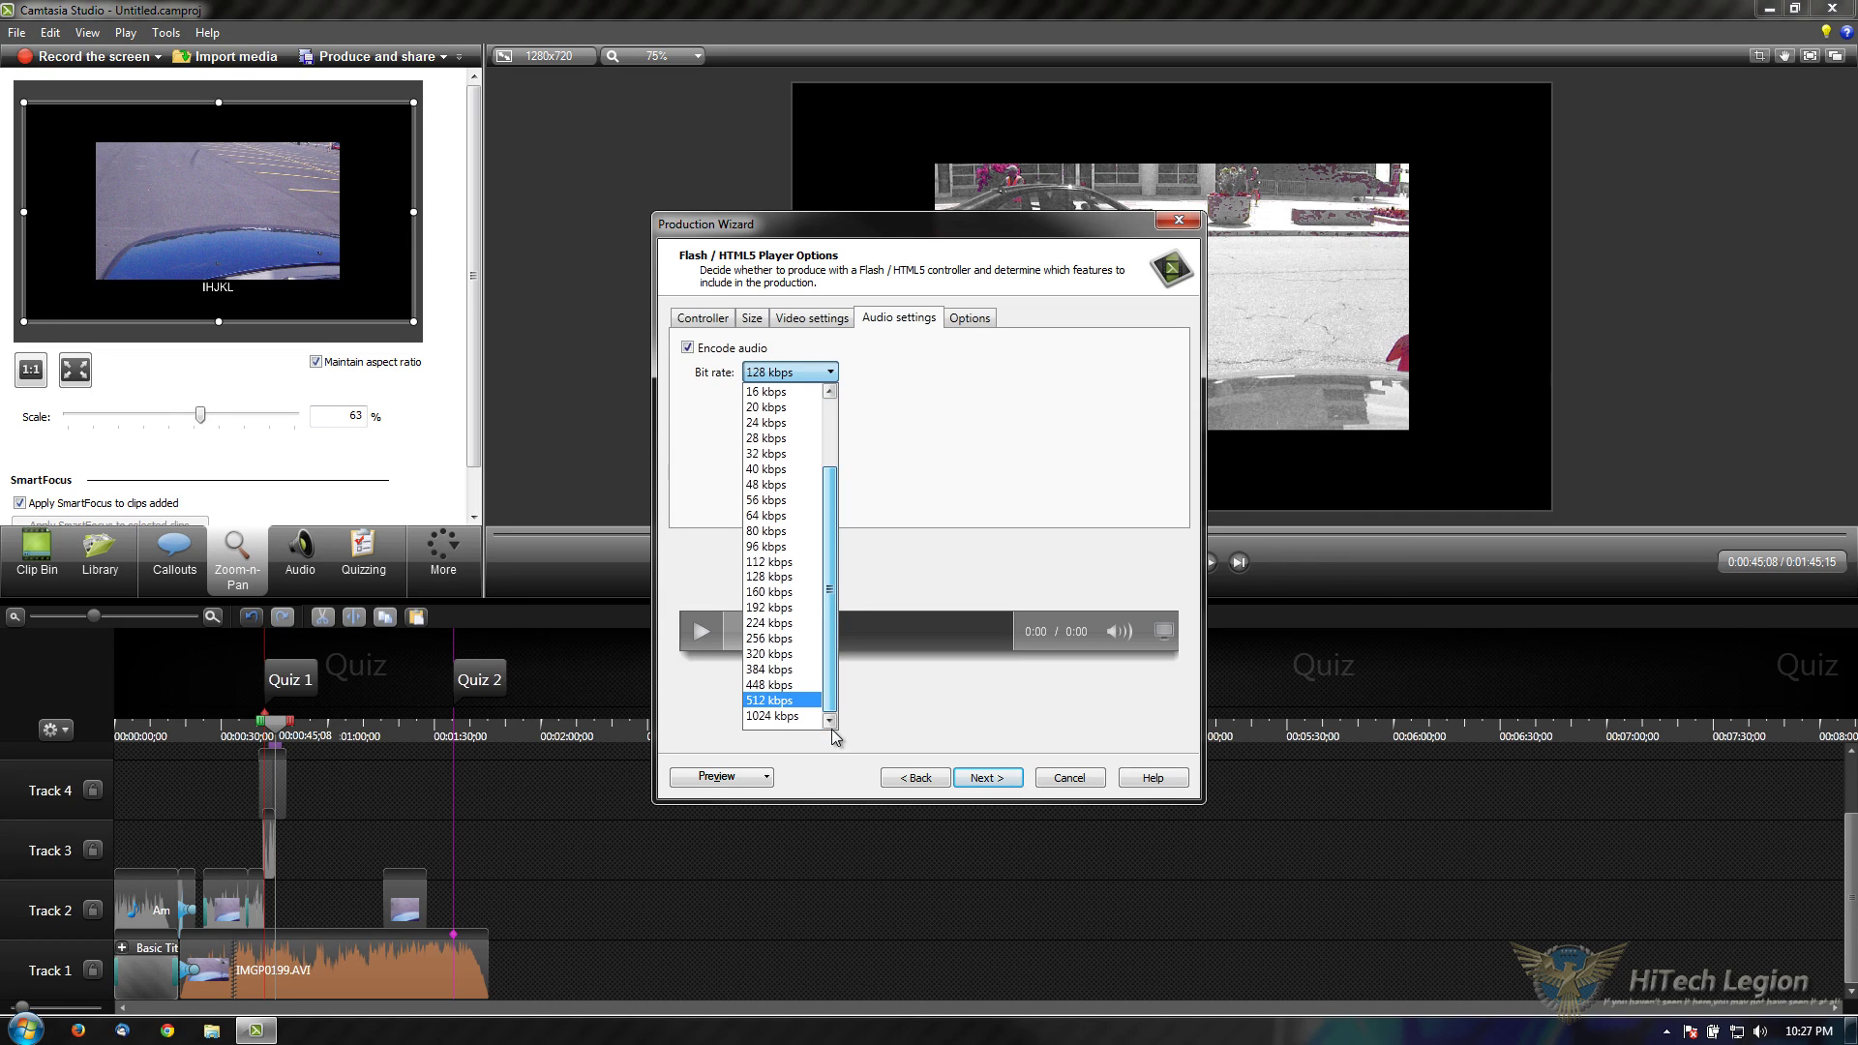
pyautogui.scroll(-1, 782, 724)
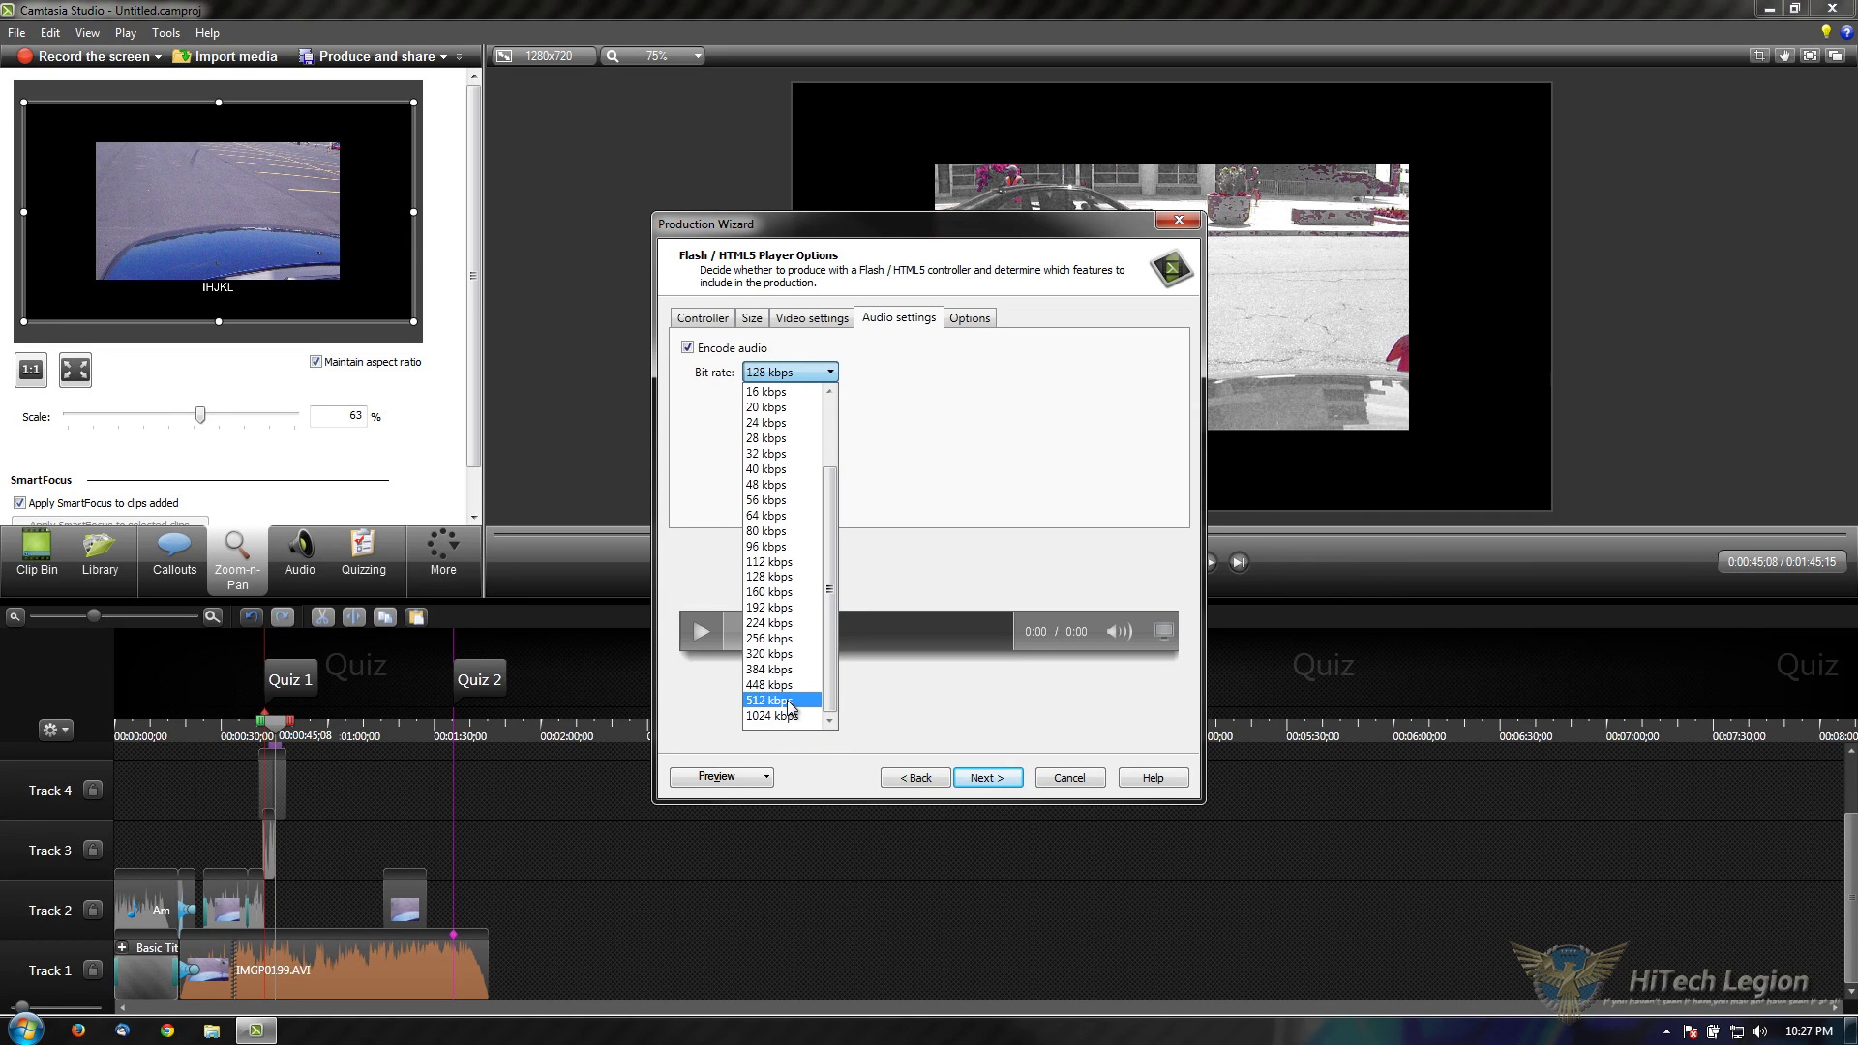
pyautogui.click(912, 577)
pyautogui.click(987, 777)
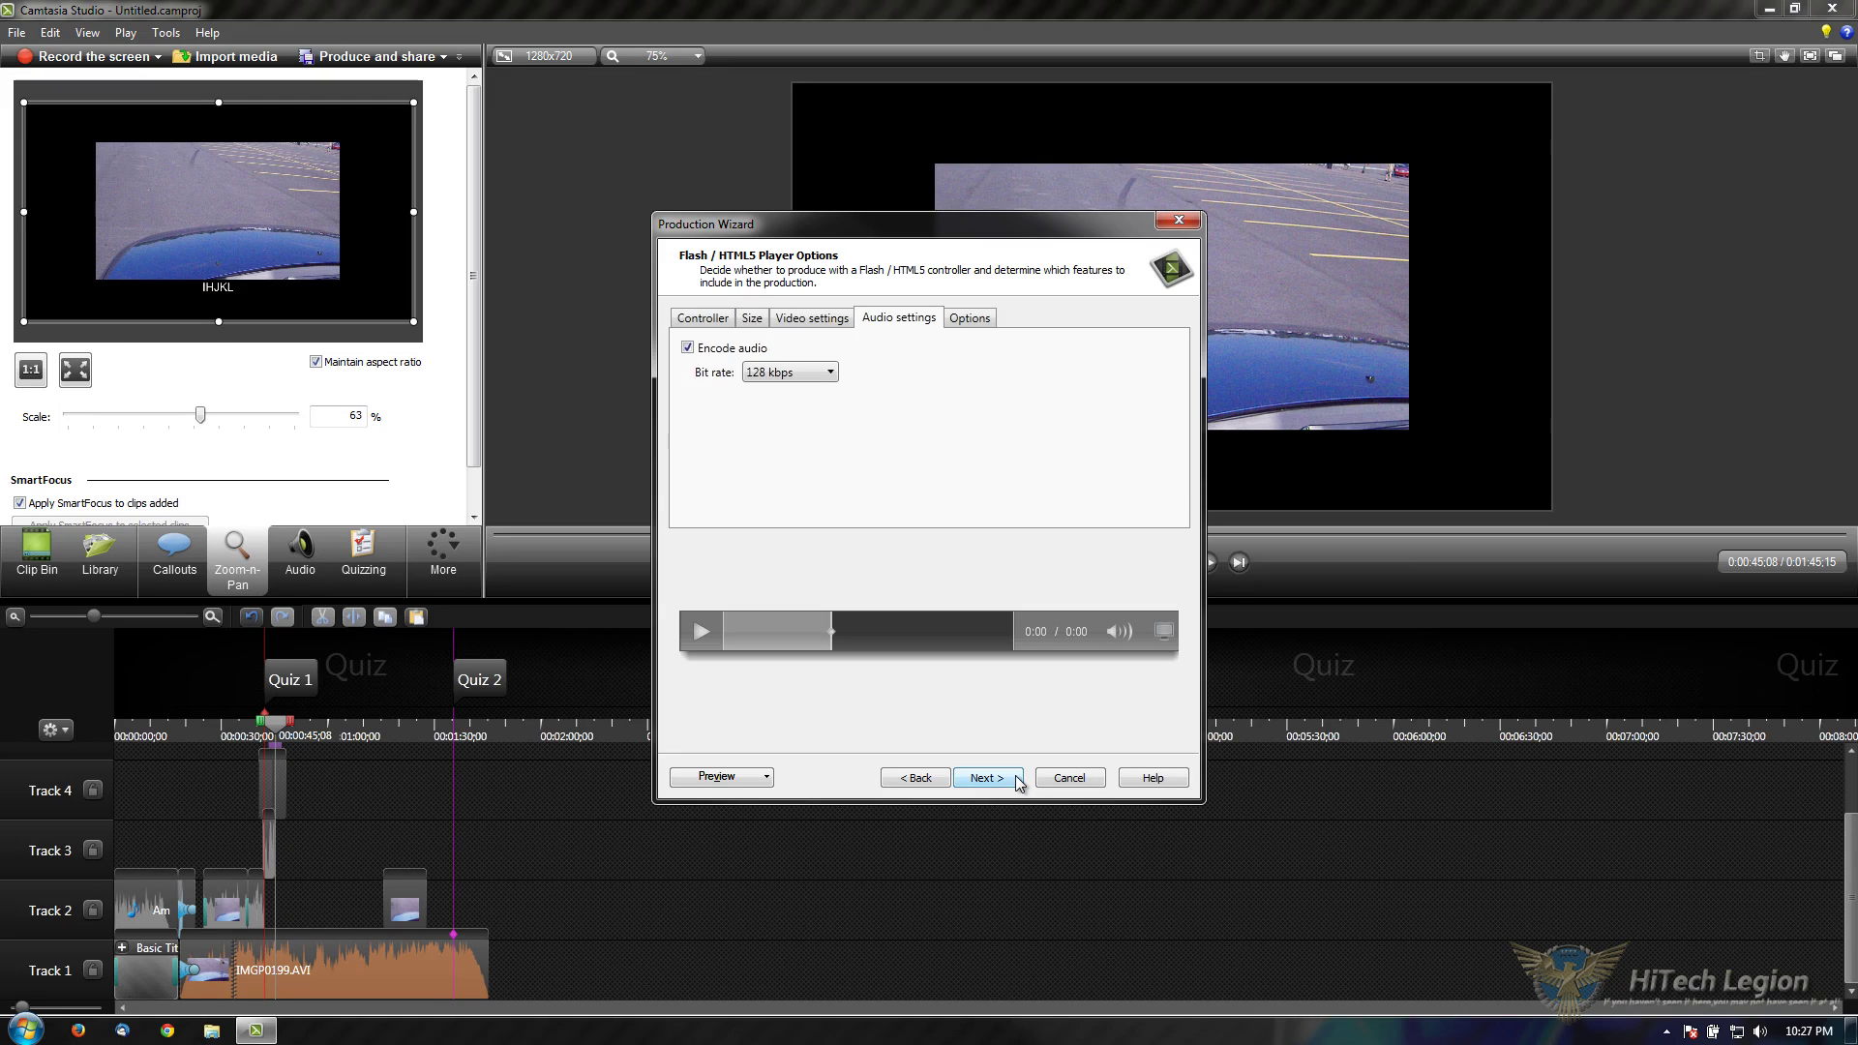
pyautogui.click(944, 780)
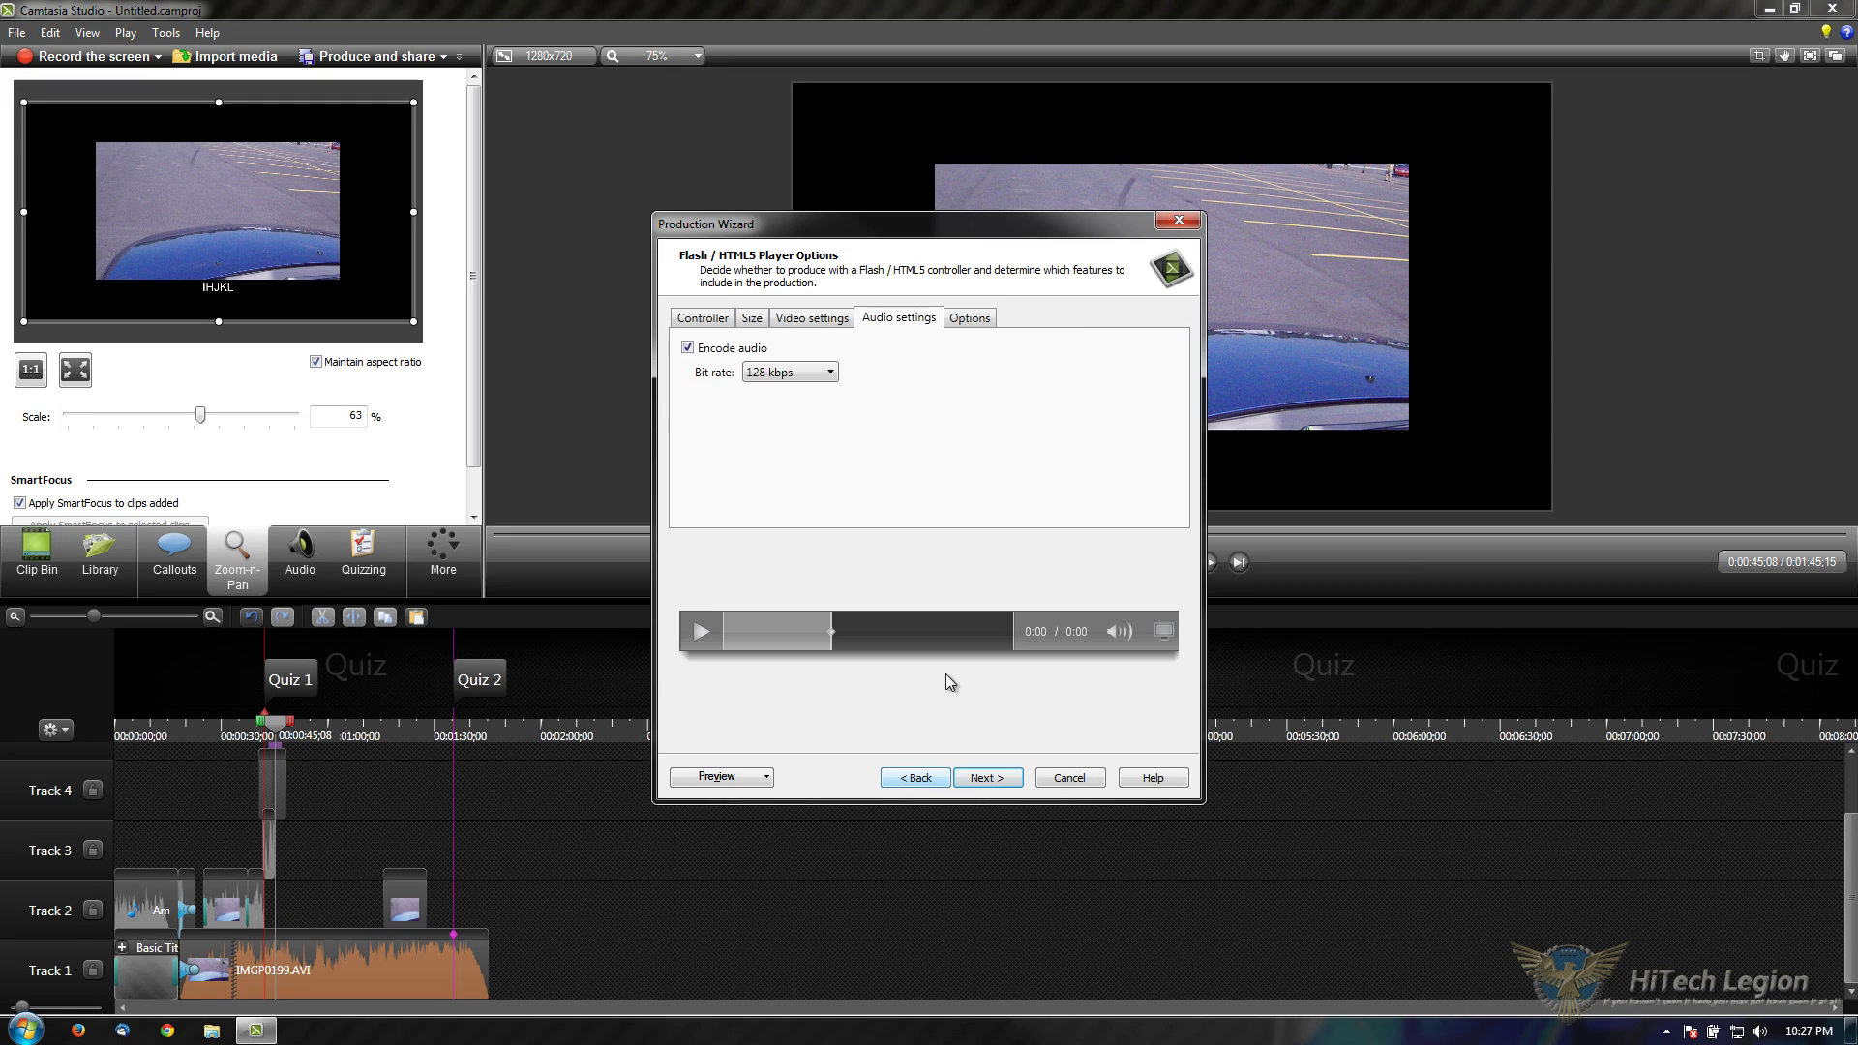
# Step: Review the caption type choices in the player options and check the embed height for under video captions
pyautogui.click(964, 318)
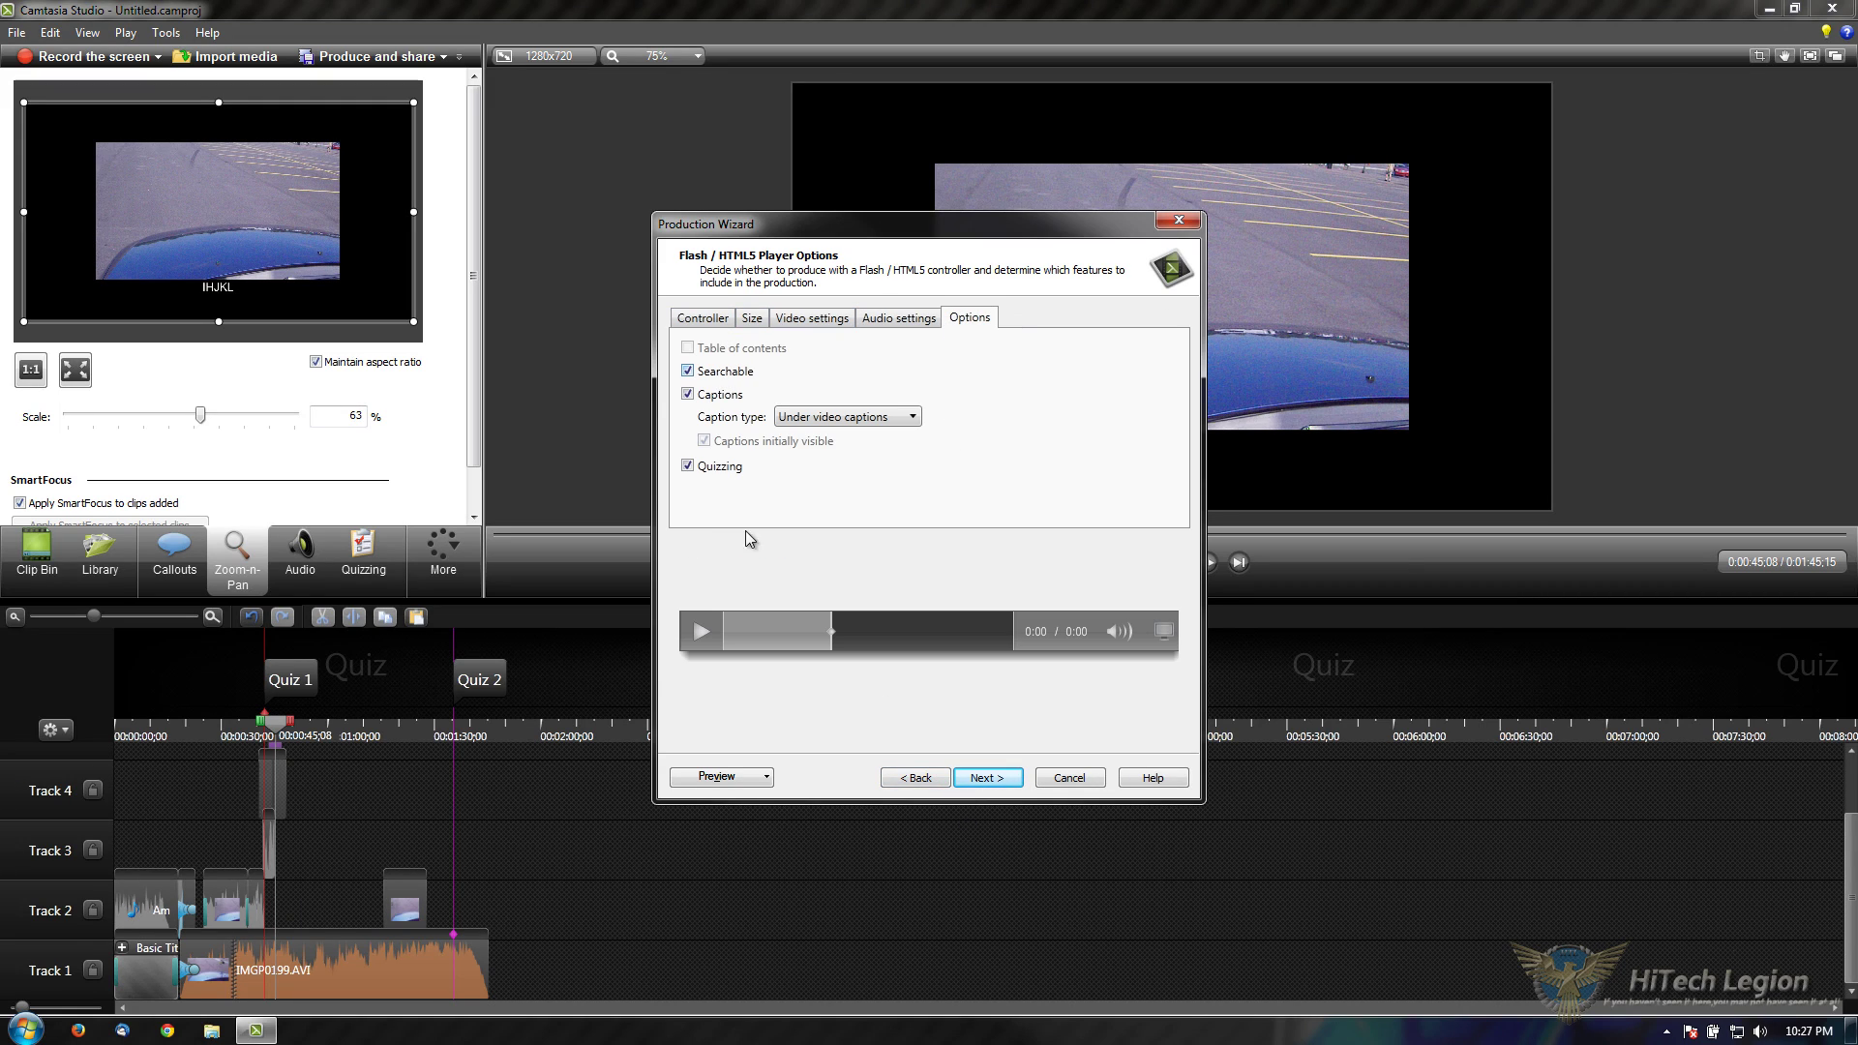
pyautogui.click(851, 418)
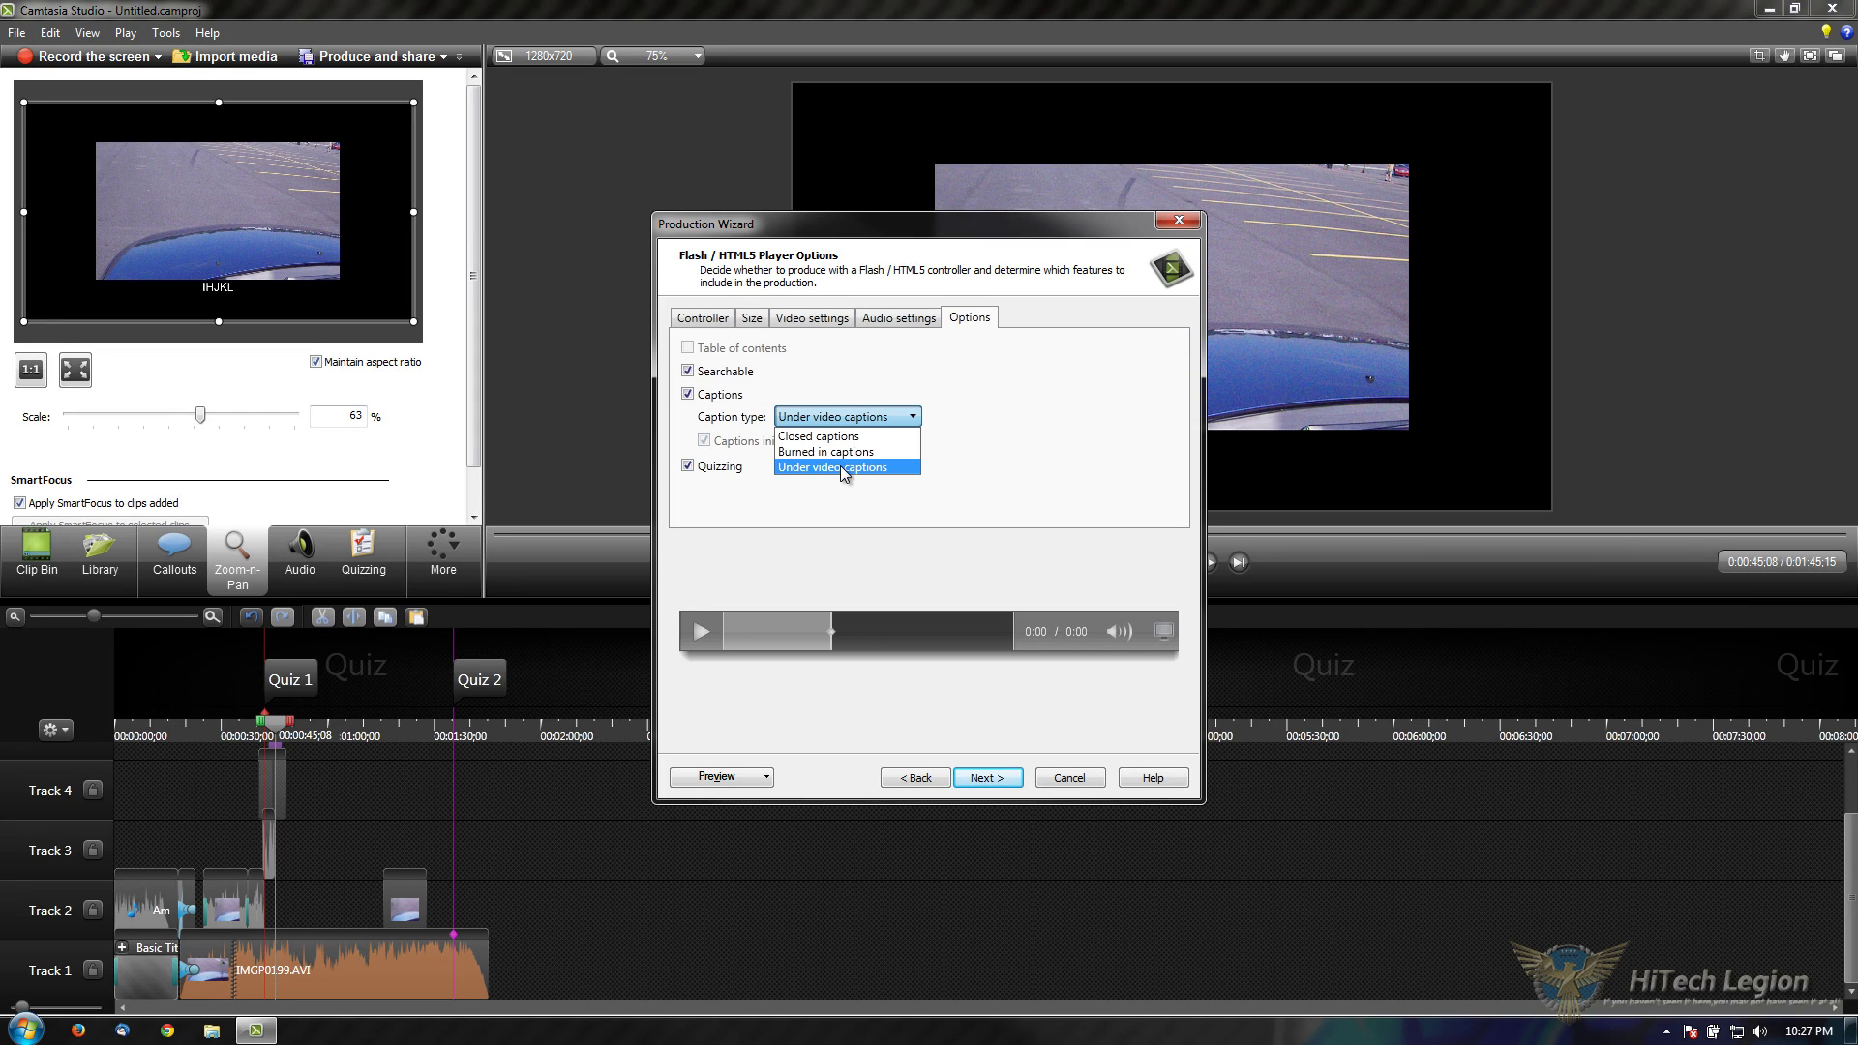
pyautogui.click(852, 467)
pyautogui.click(752, 319)
pyautogui.doubleClick(780, 406)
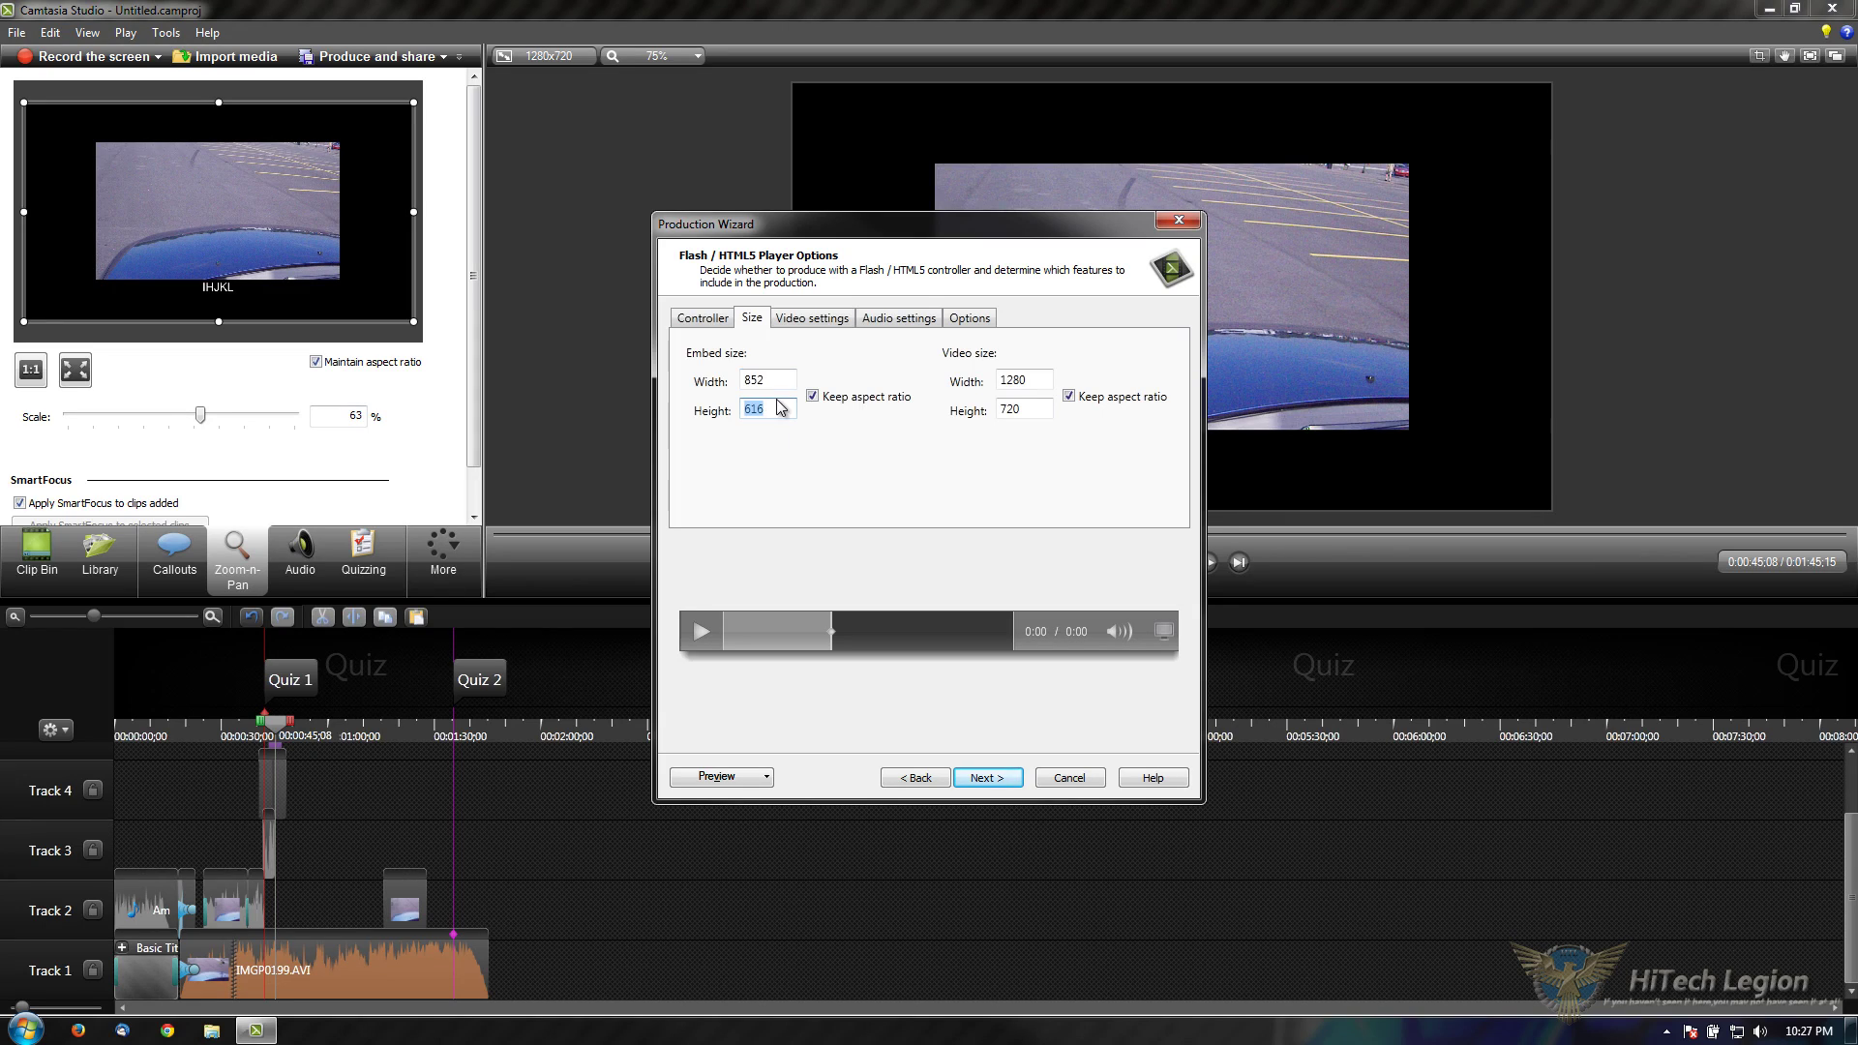
# Step: Set the caption type to Closed captions and the embed height to 480
pyautogui.click(970, 319)
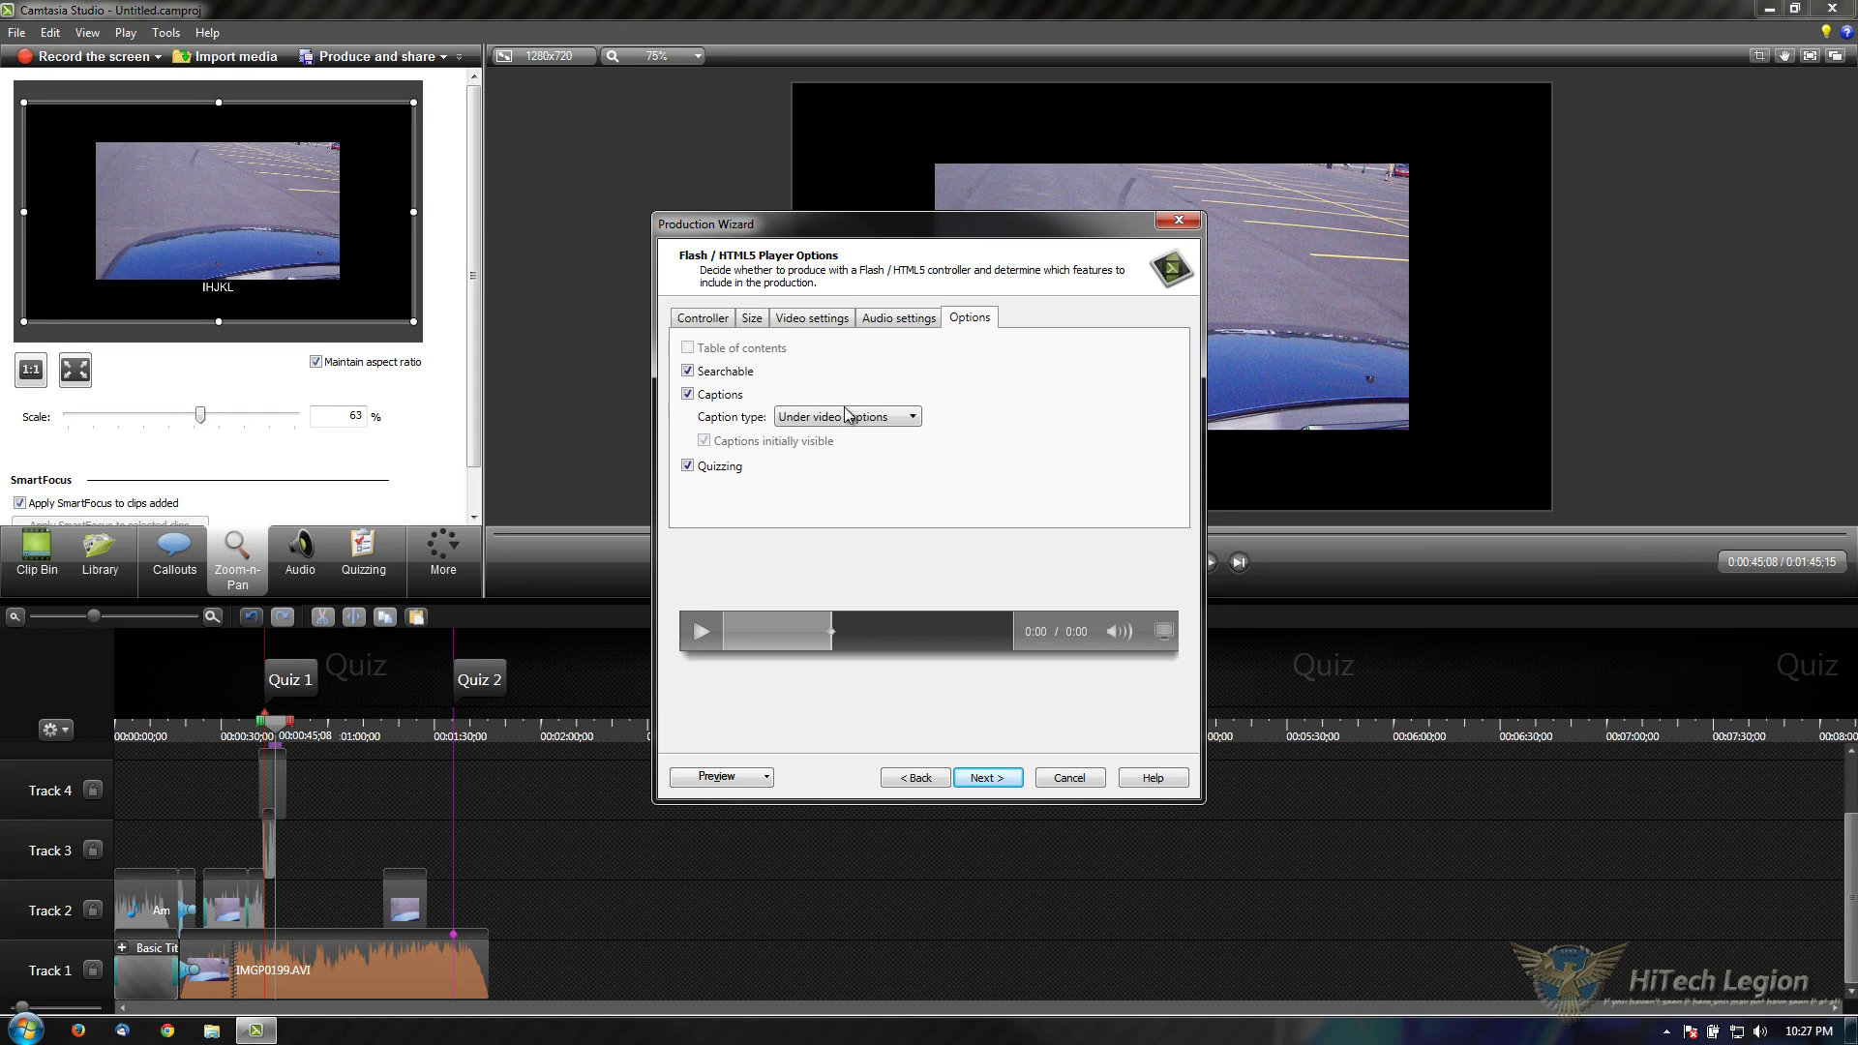
pyautogui.click(851, 416)
pyautogui.click(898, 451)
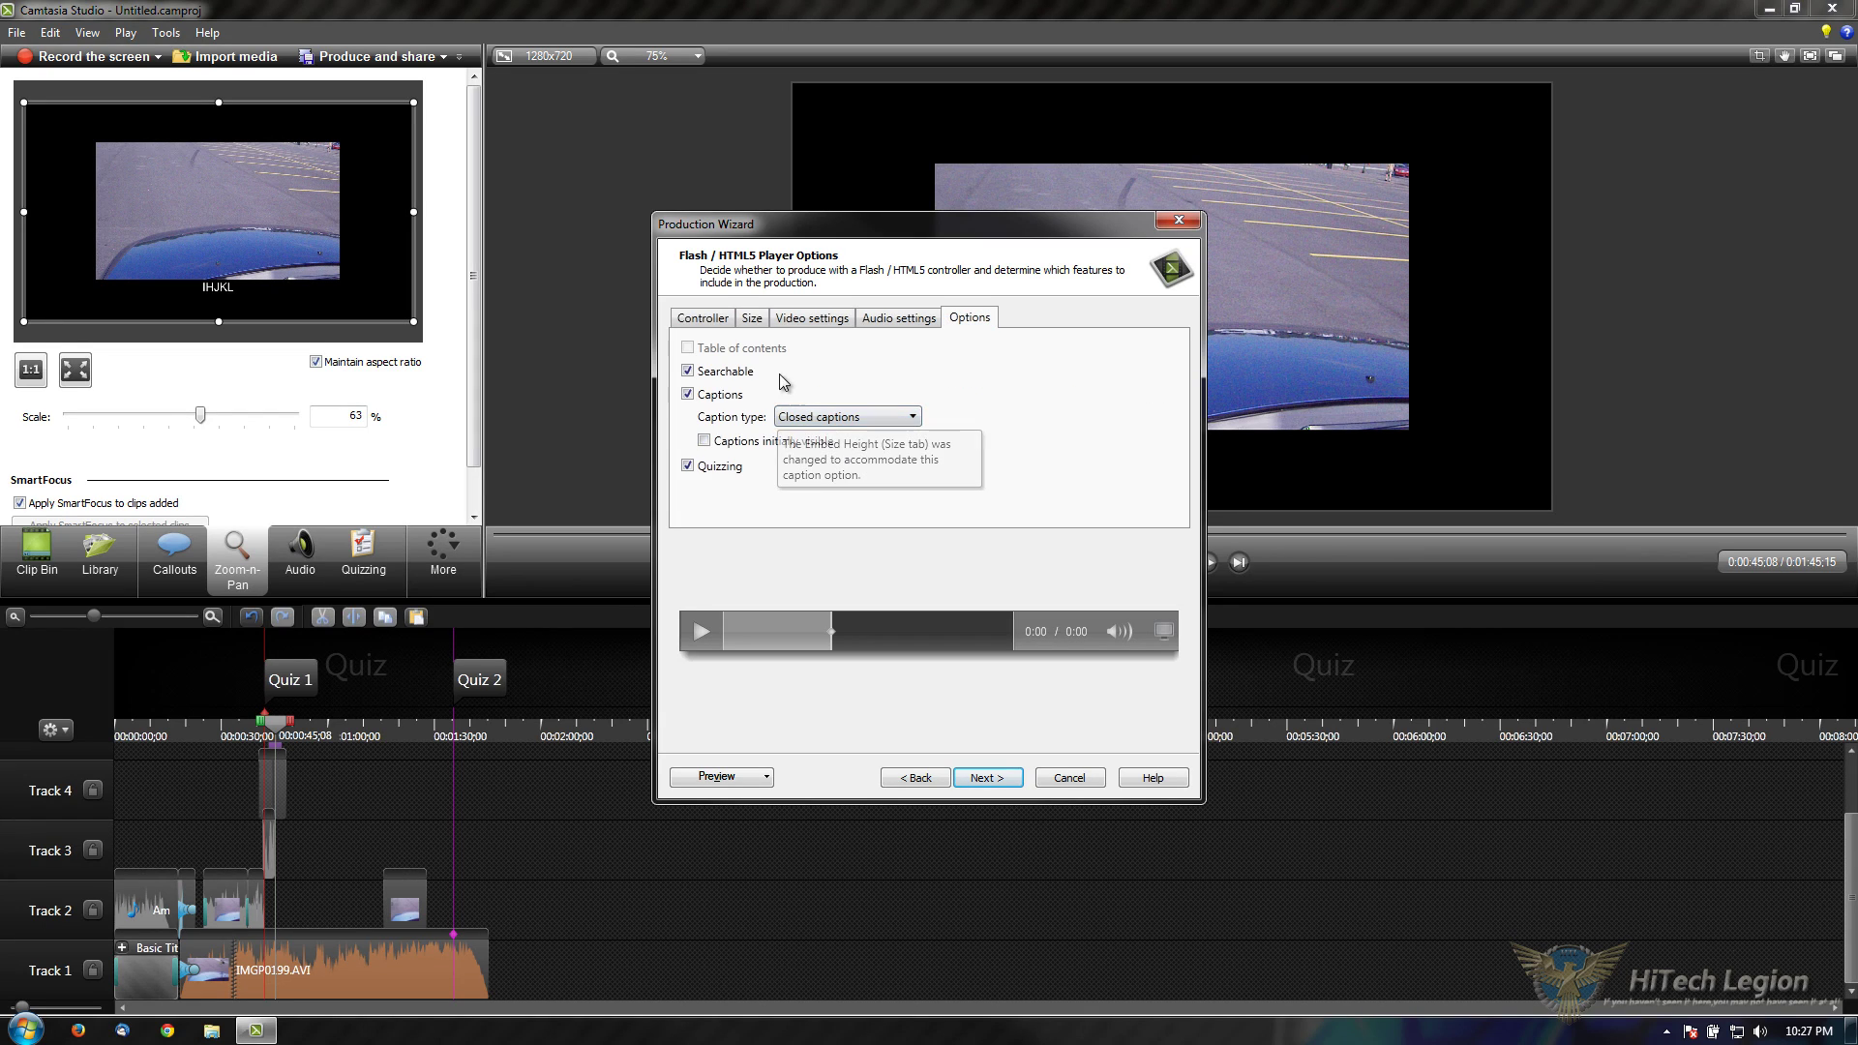
pyautogui.click(752, 318)
pyautogui.press('Tab')
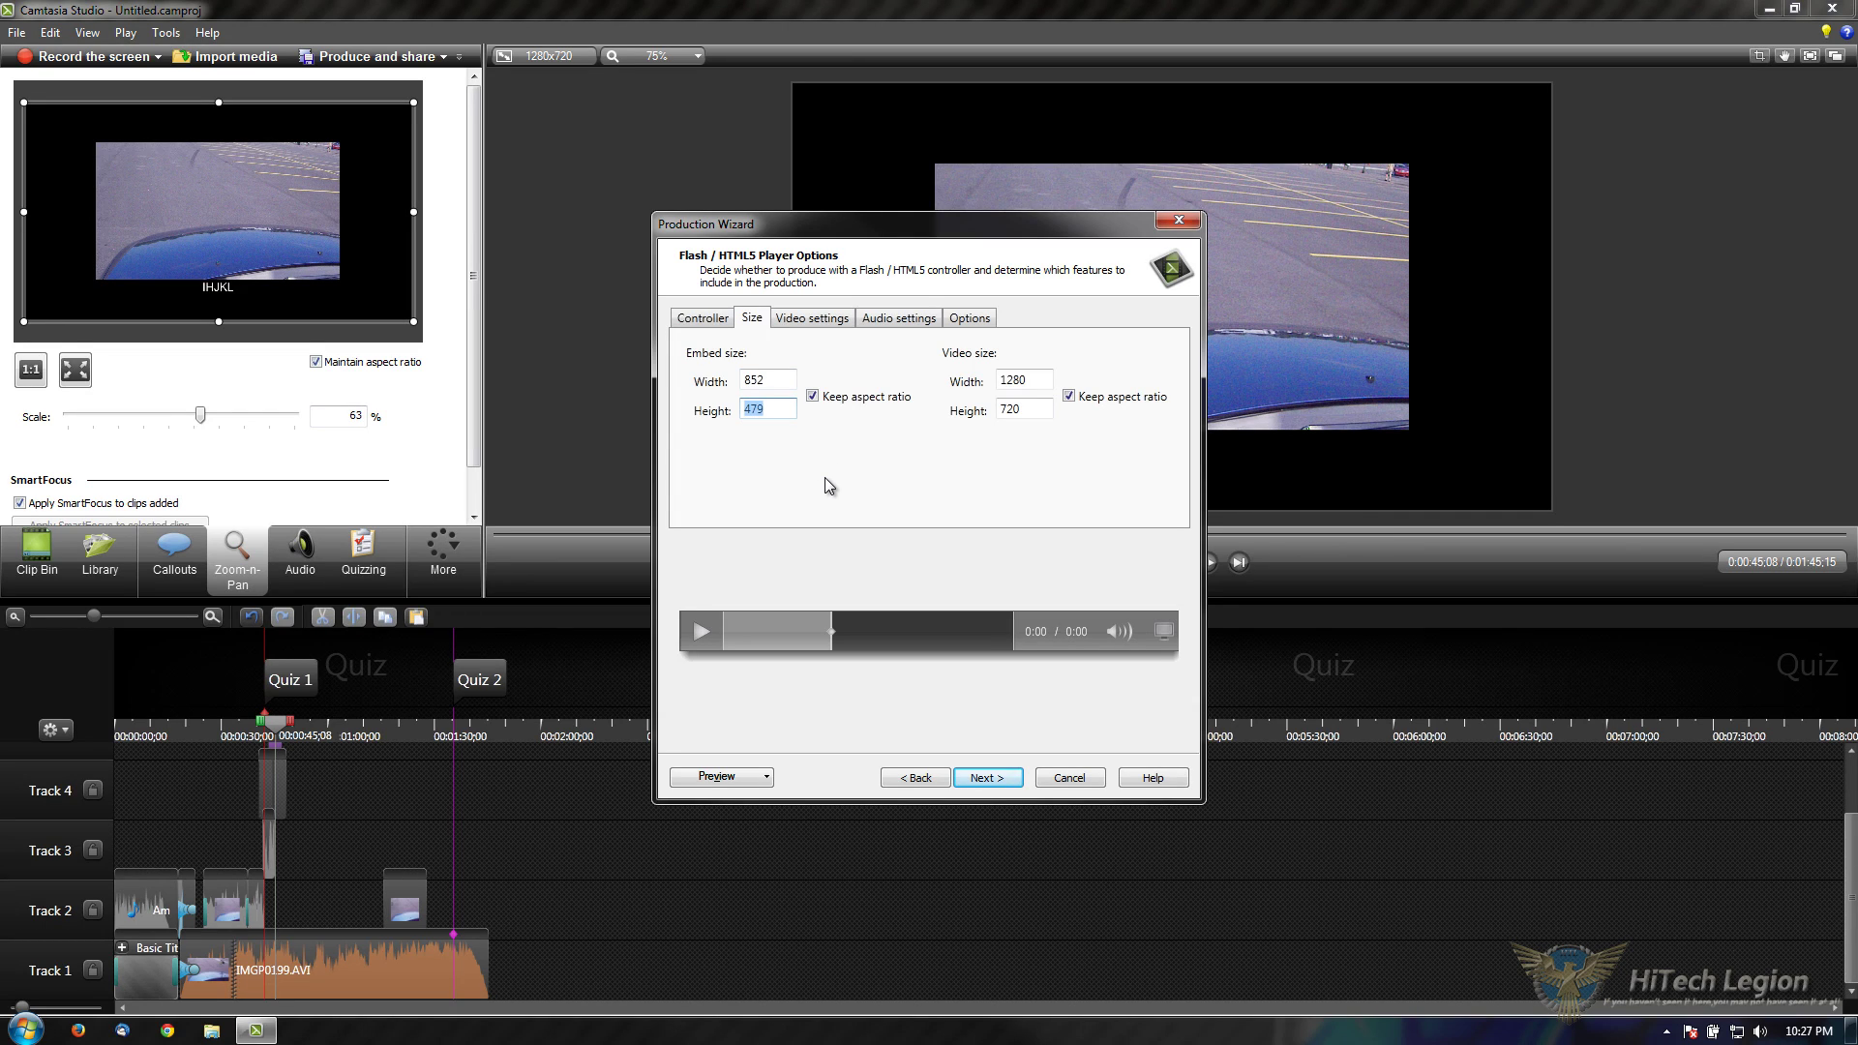
pyautogui.write('480')
# Step: Look through the caption type choices again, keeping Closed captions
pyautogui.click(964, 320)
pyautogui.click(834, 421)
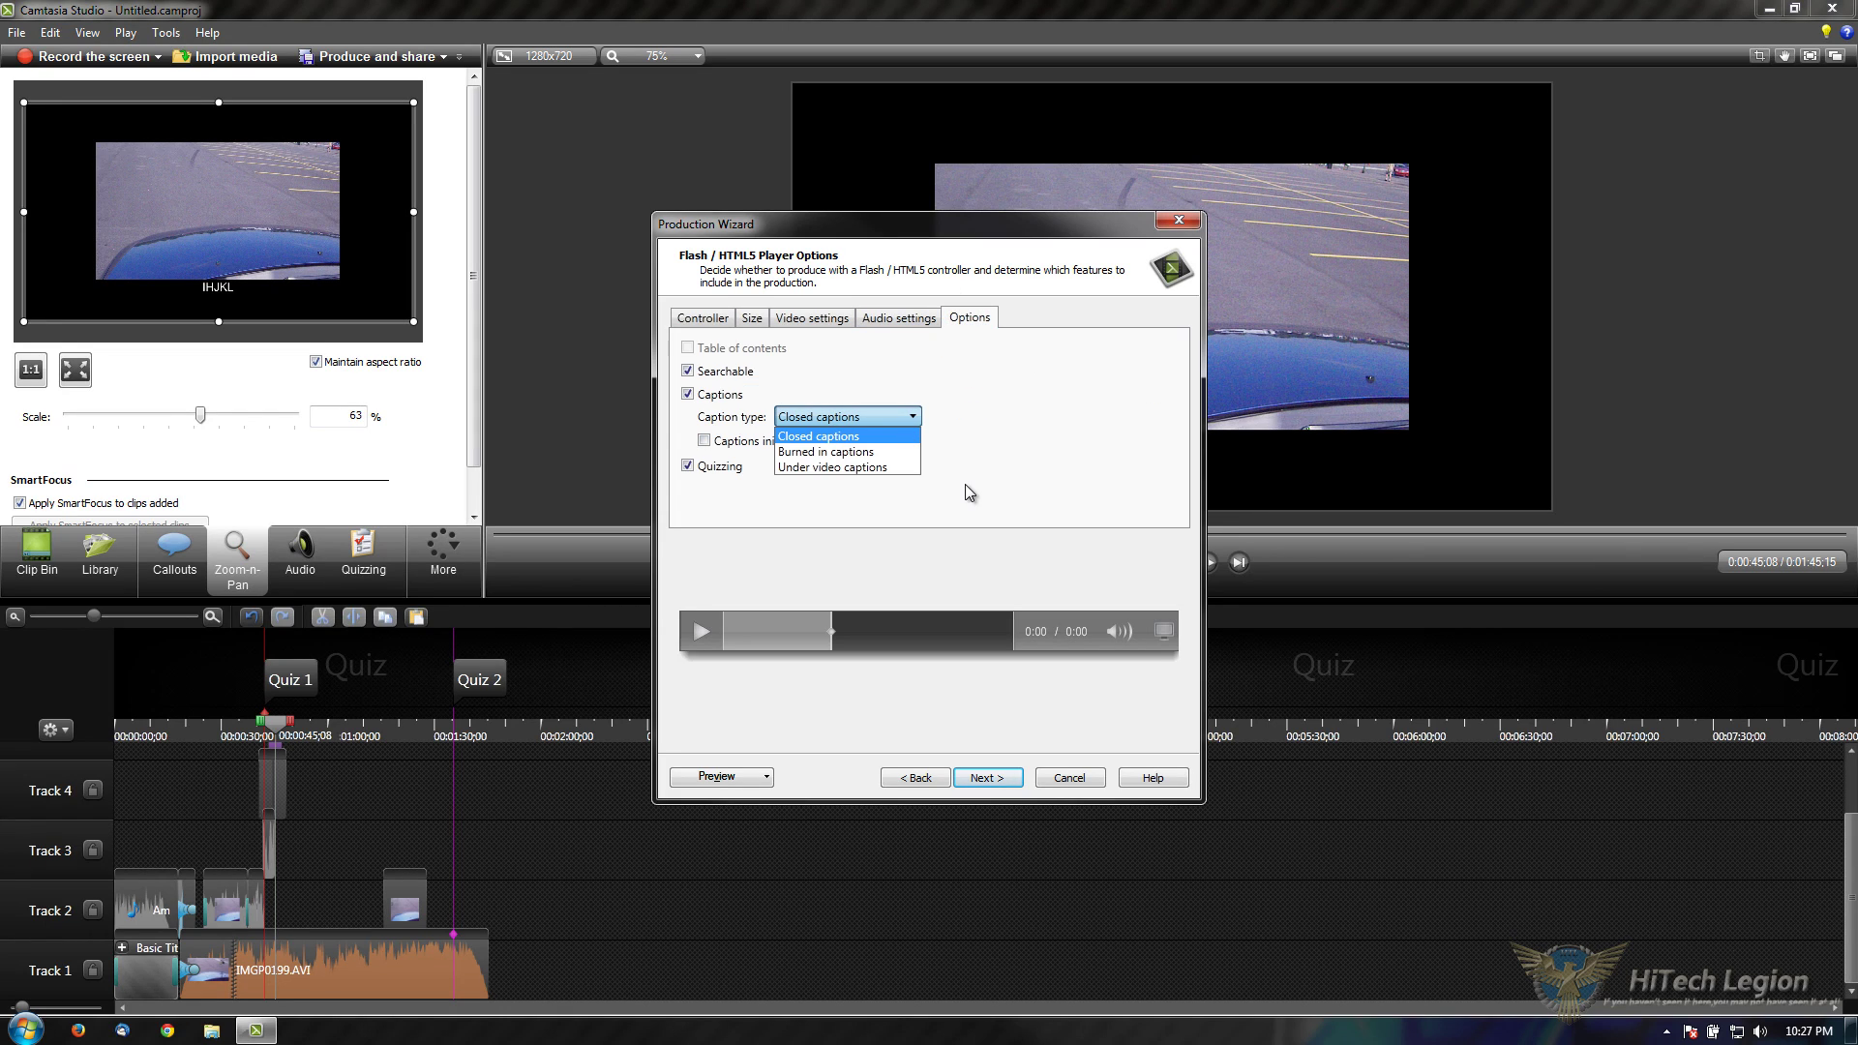
pyautogui.click(871, 437)
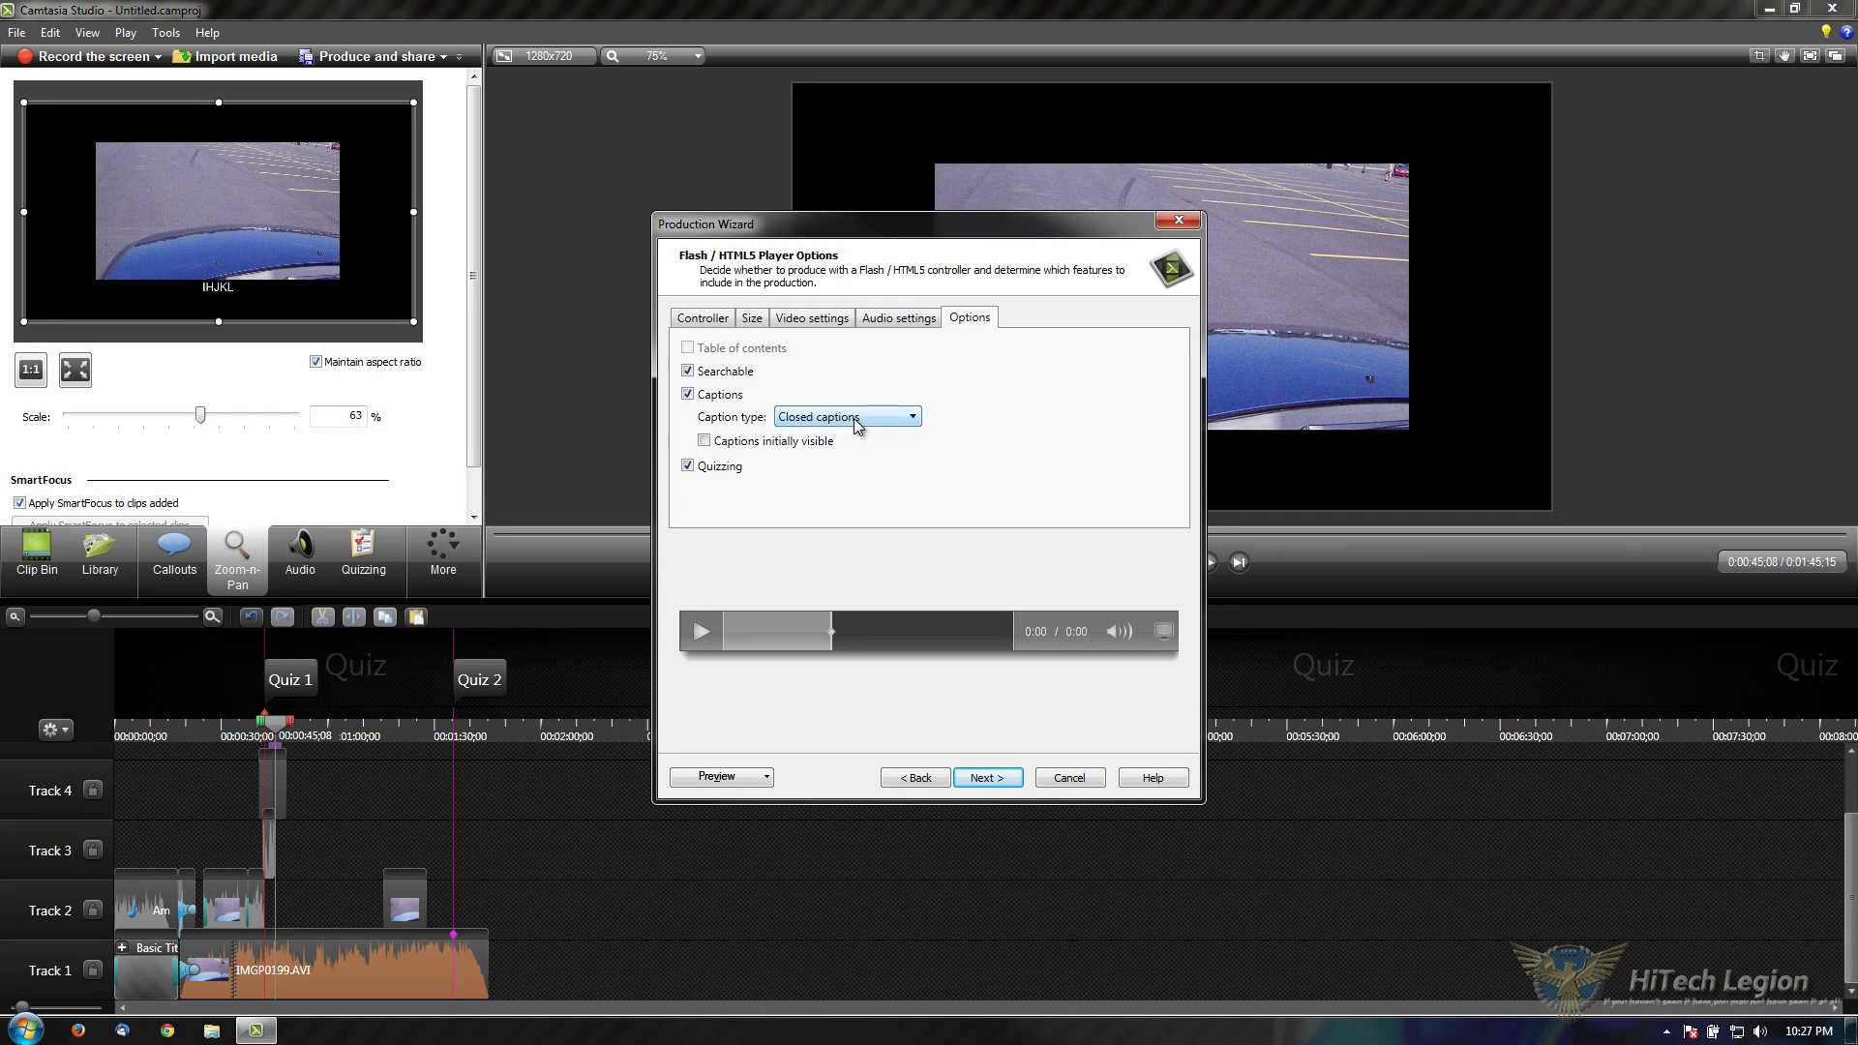
pyautogui.click(861, 417)
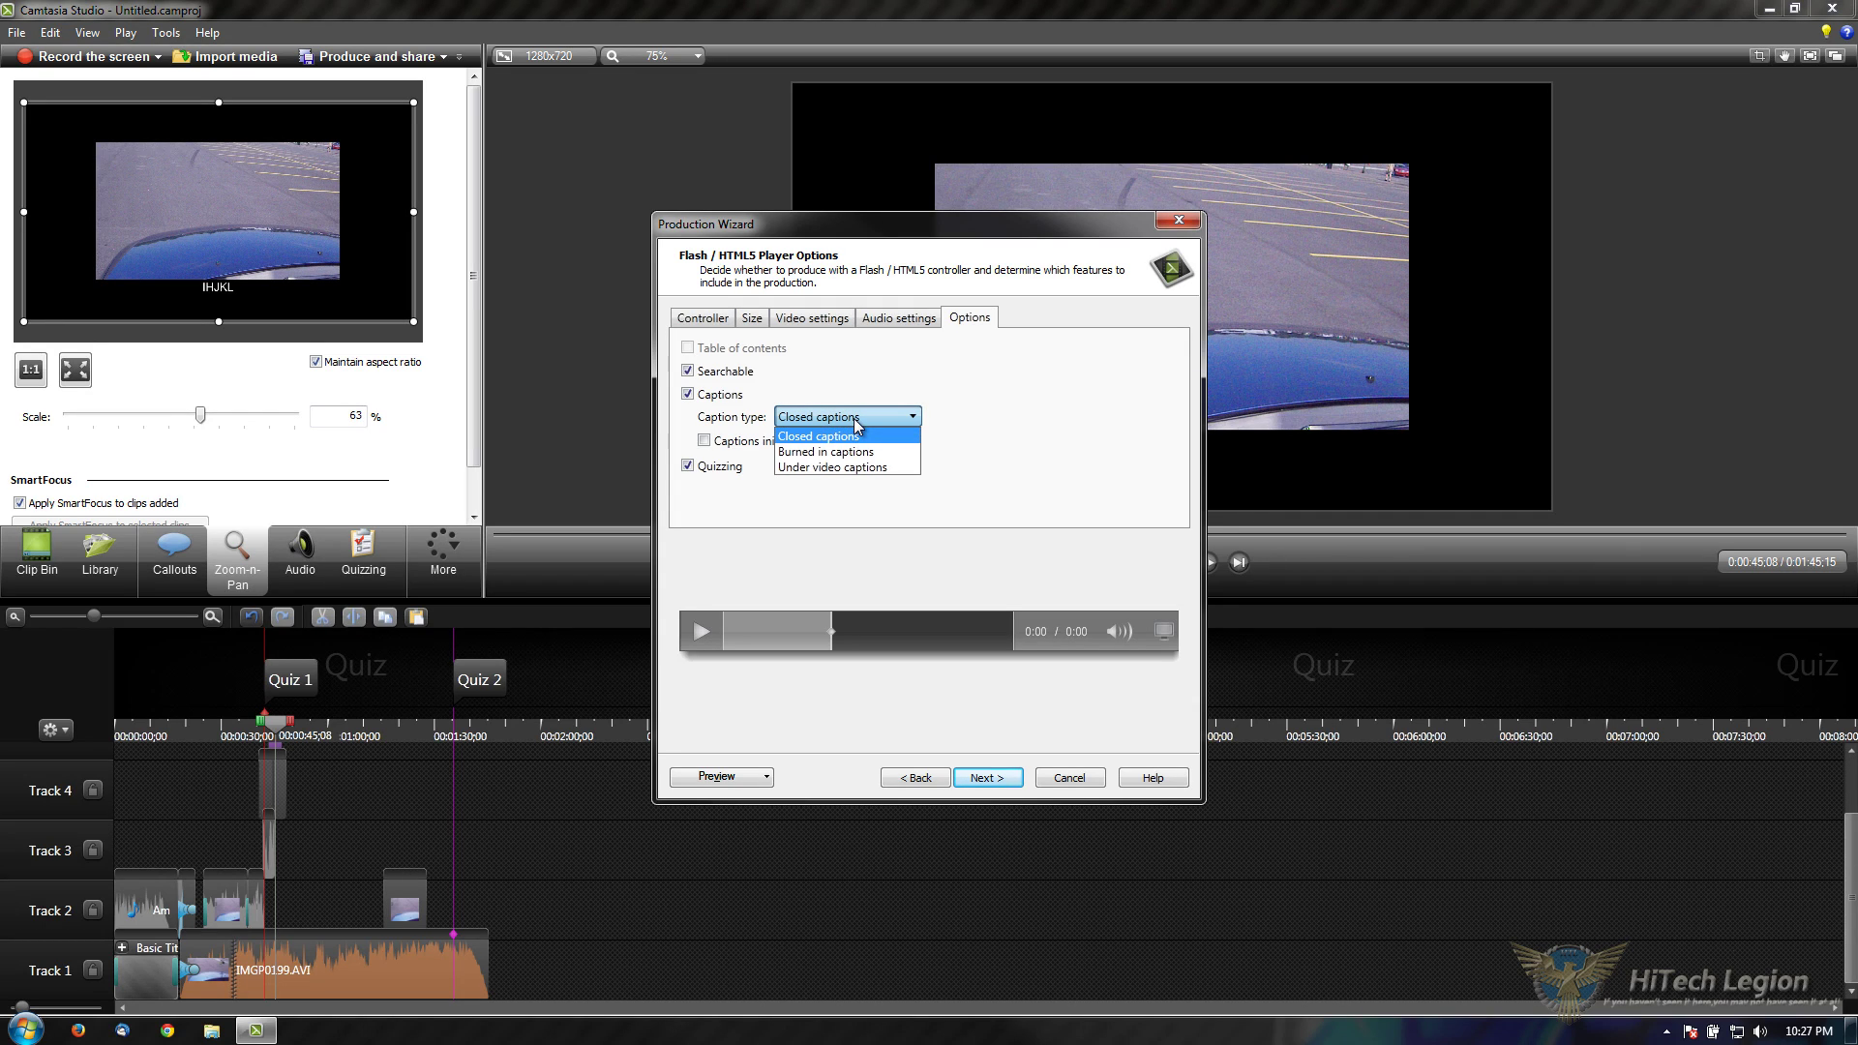
pyautogui.click(961, 416)
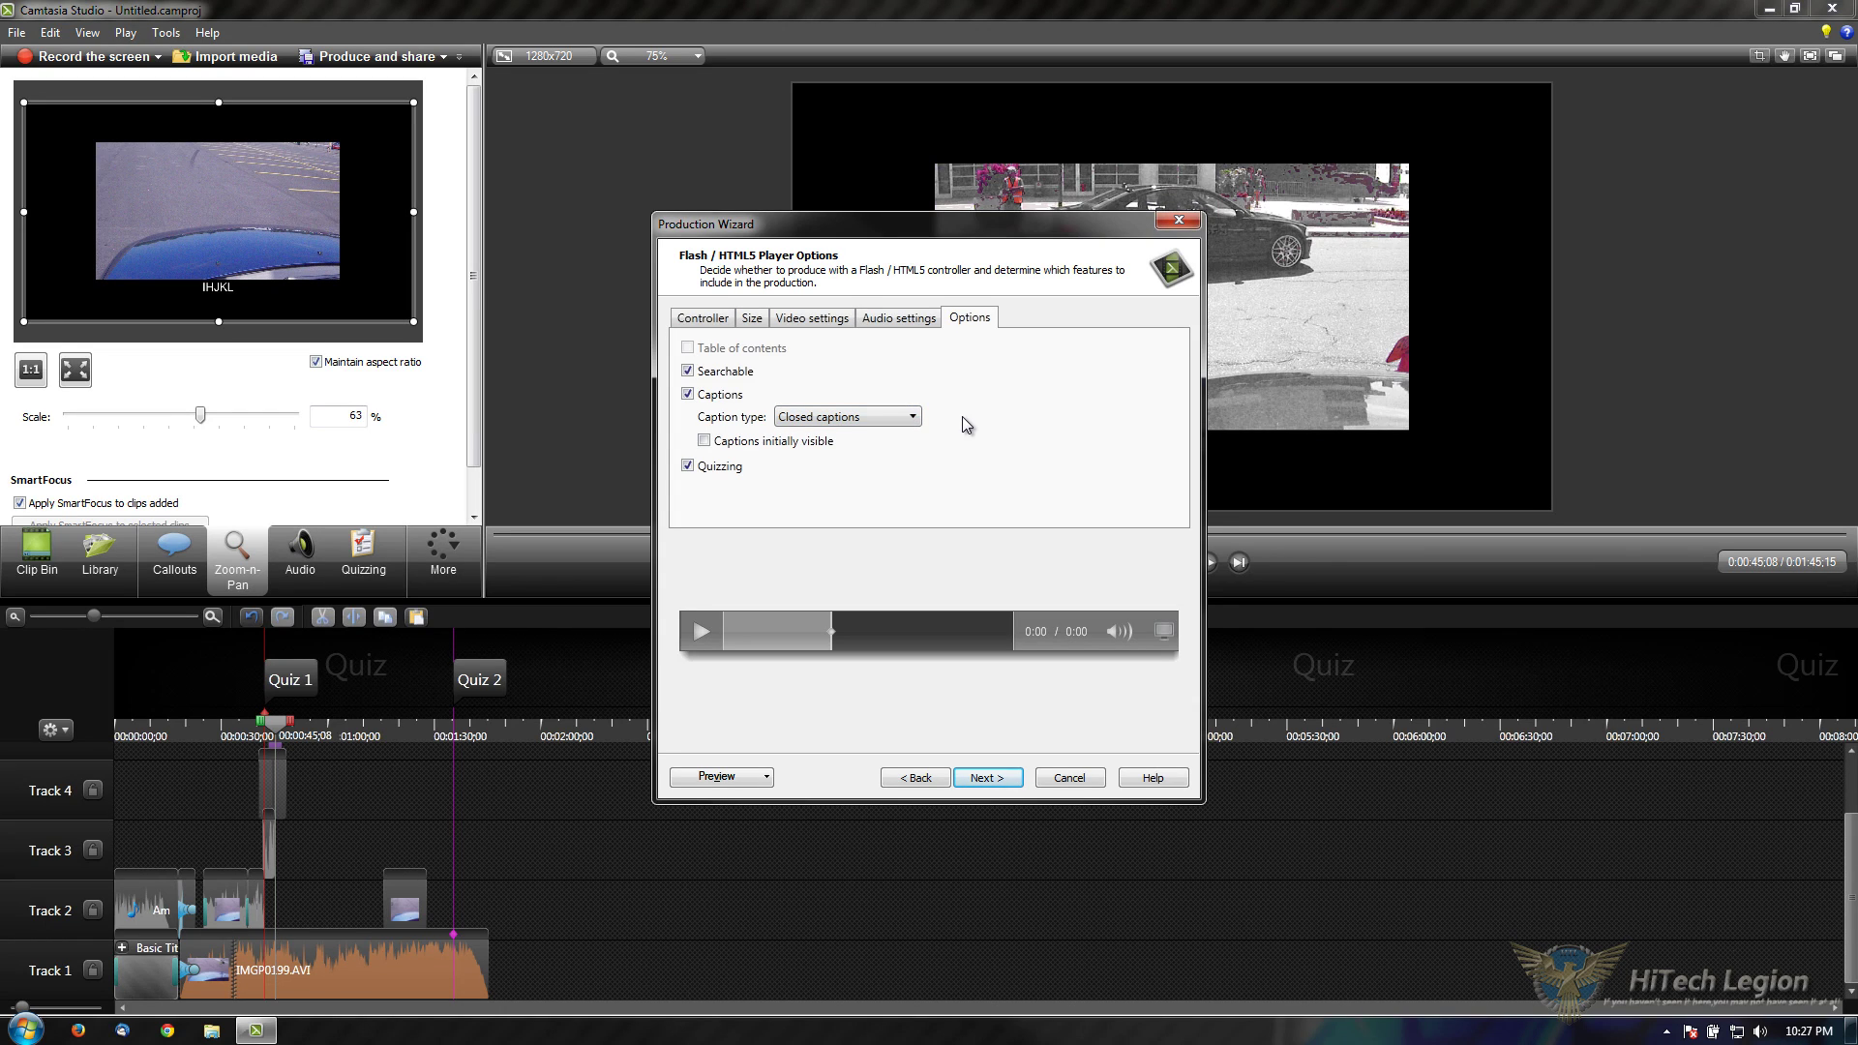
# Step: Try Burned in captions as the caption type and shift the wizard aside to uncover the video preview
pyautogui.click(904, 417)
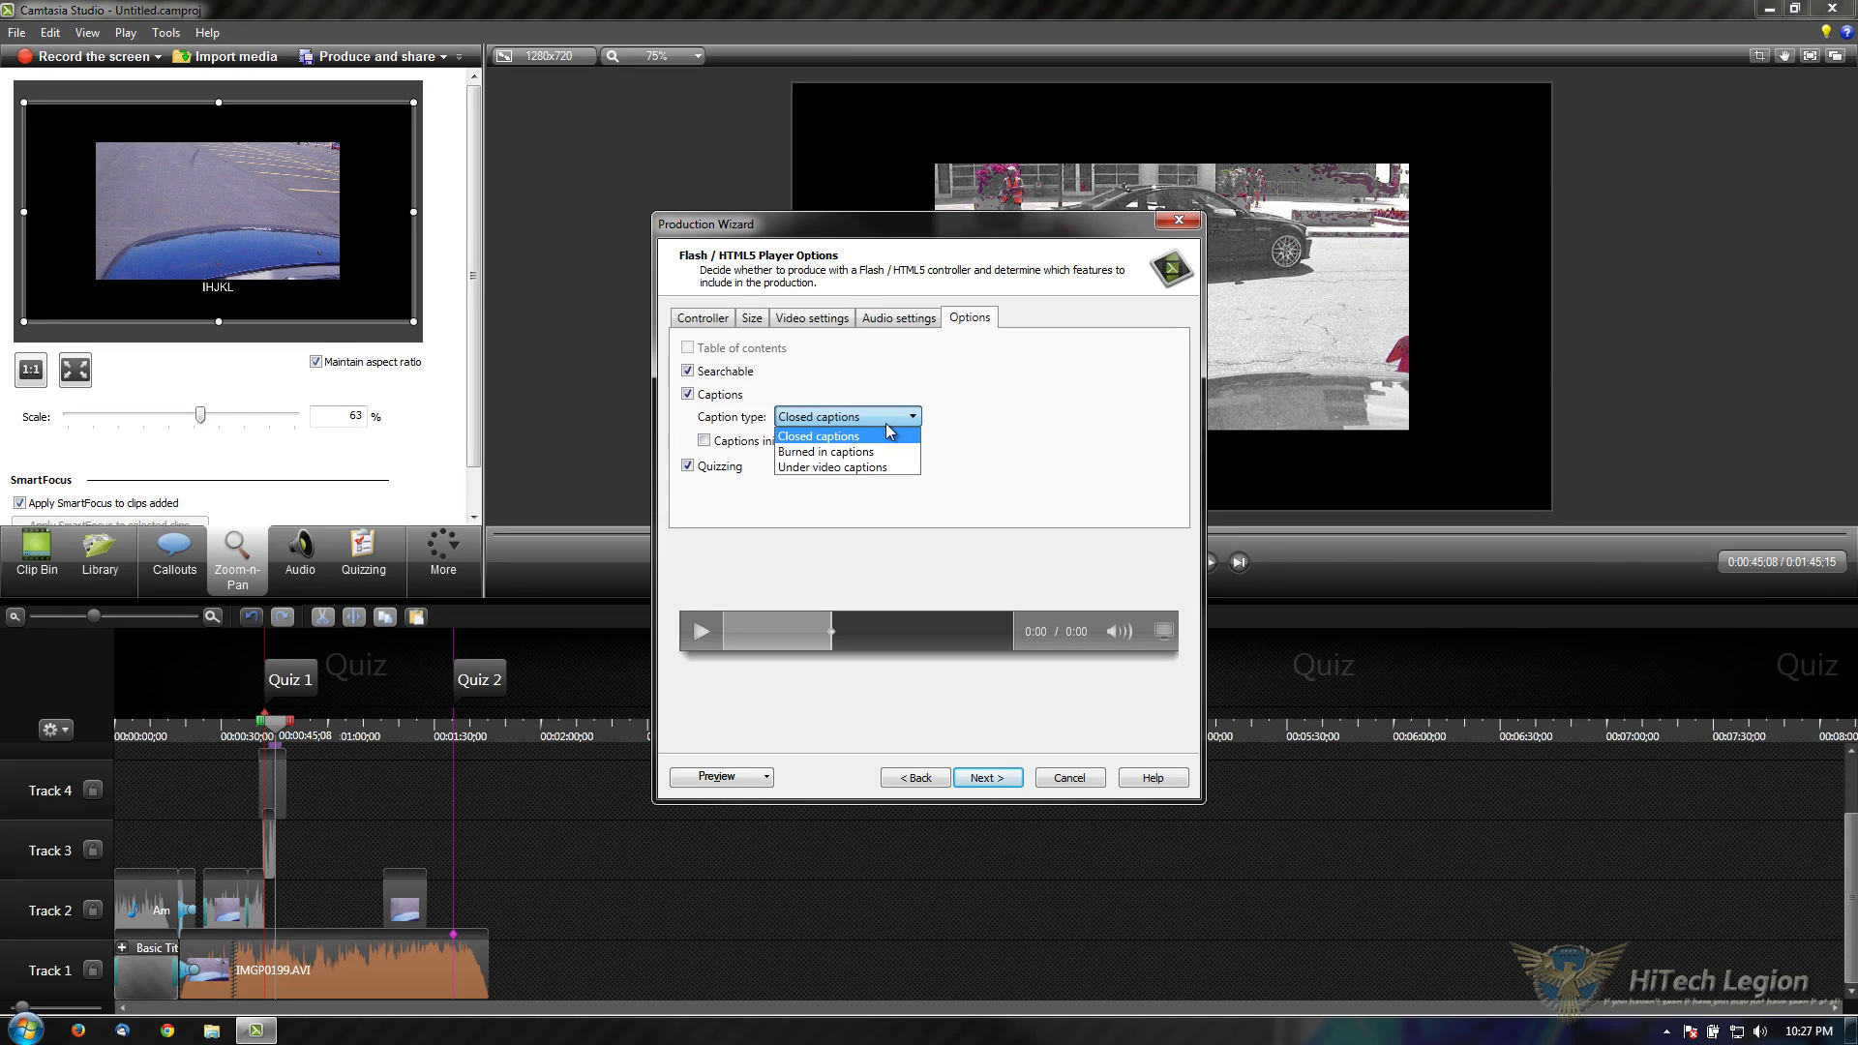
pyautogui.click(840, 461)
pyautogui.moveTo(774, 223); pyautogui.dragTo(517, 234)
pyautogui.click(615, 432)
pyautogui.click(619, 431)
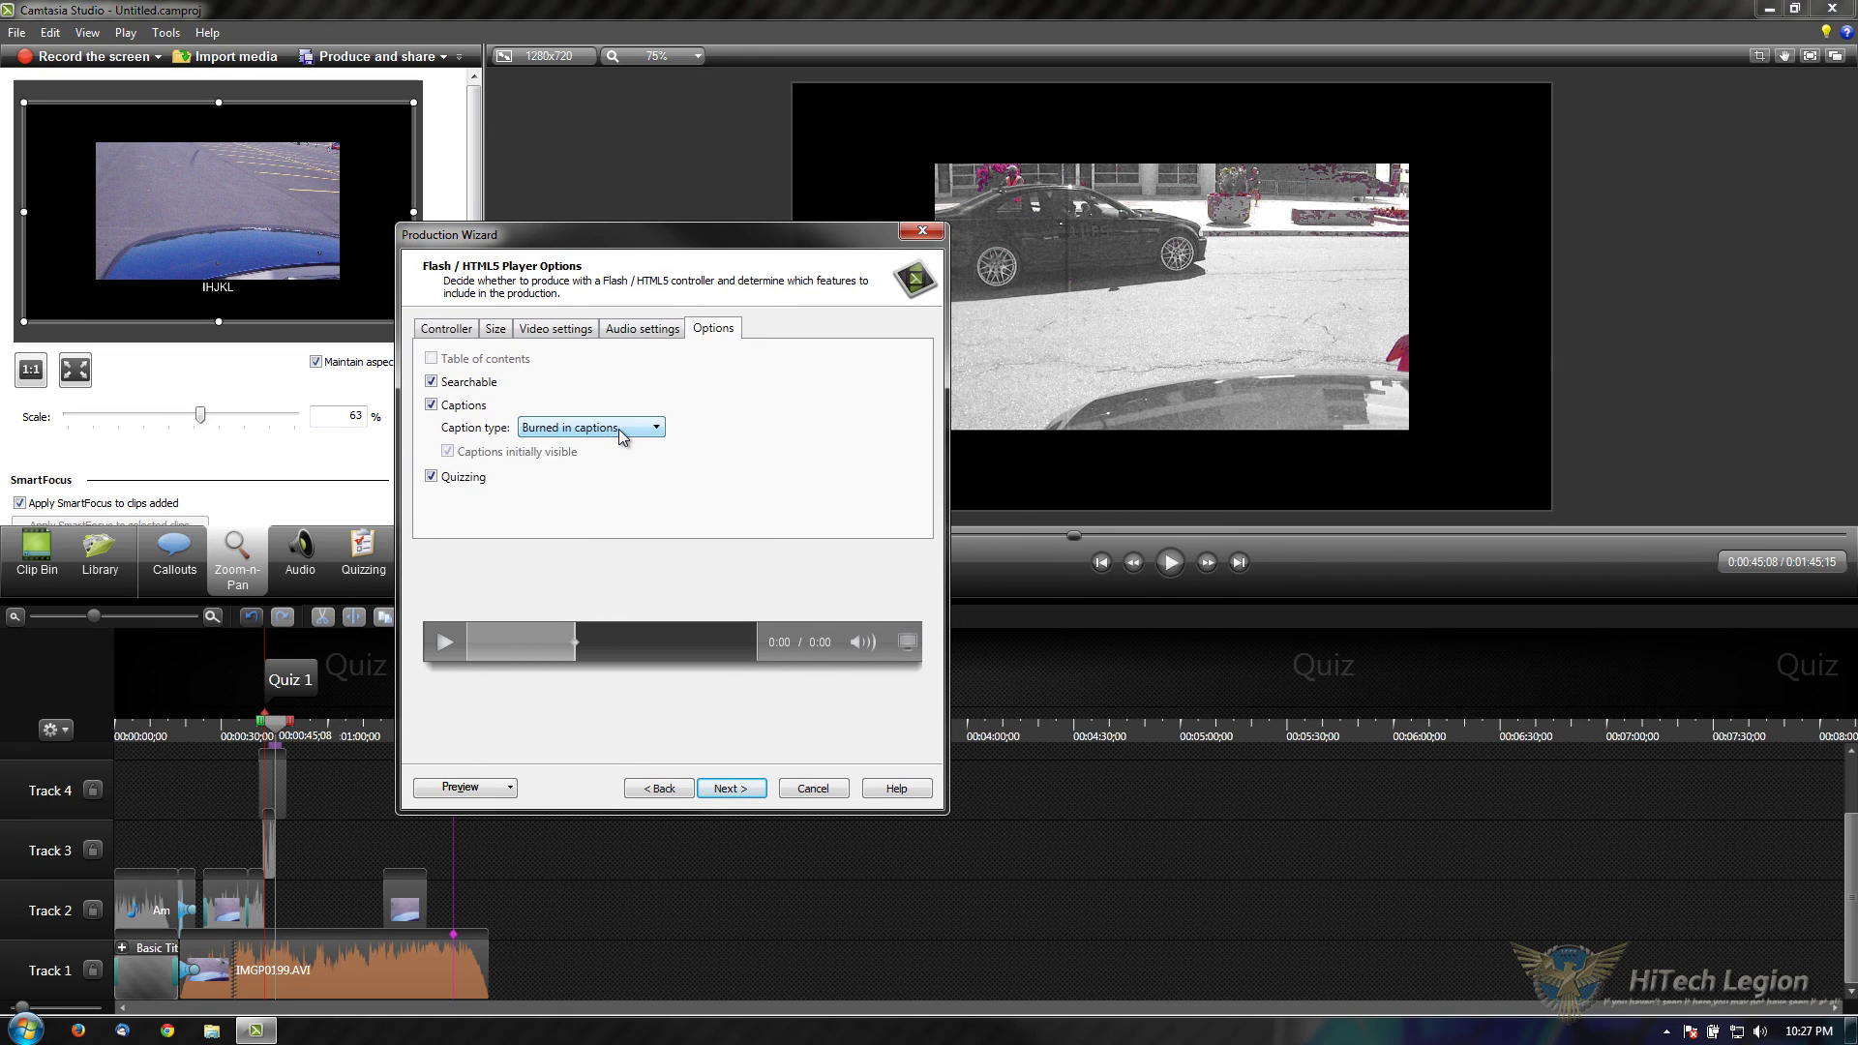
# Step: Set the caption type to Under video captions and check the embed size
pyautogui.click(620, 429)
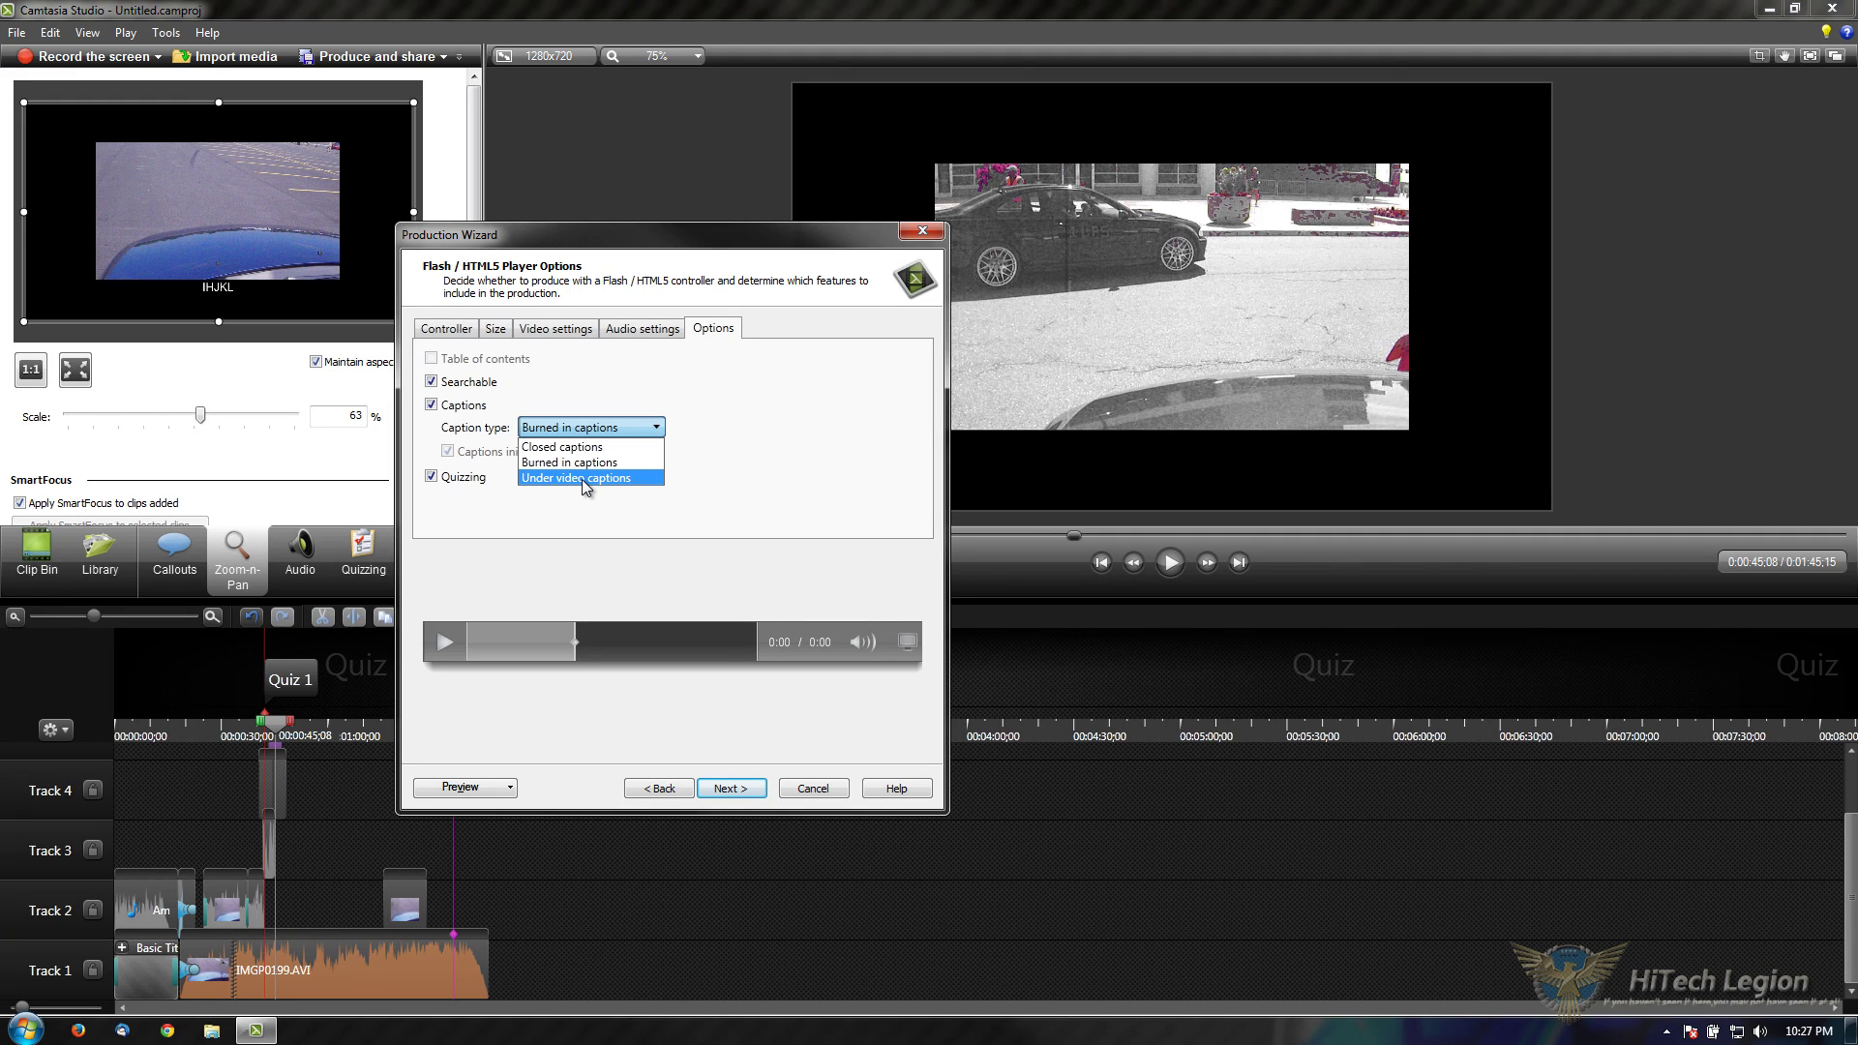
pyautogui.click(583, 478)
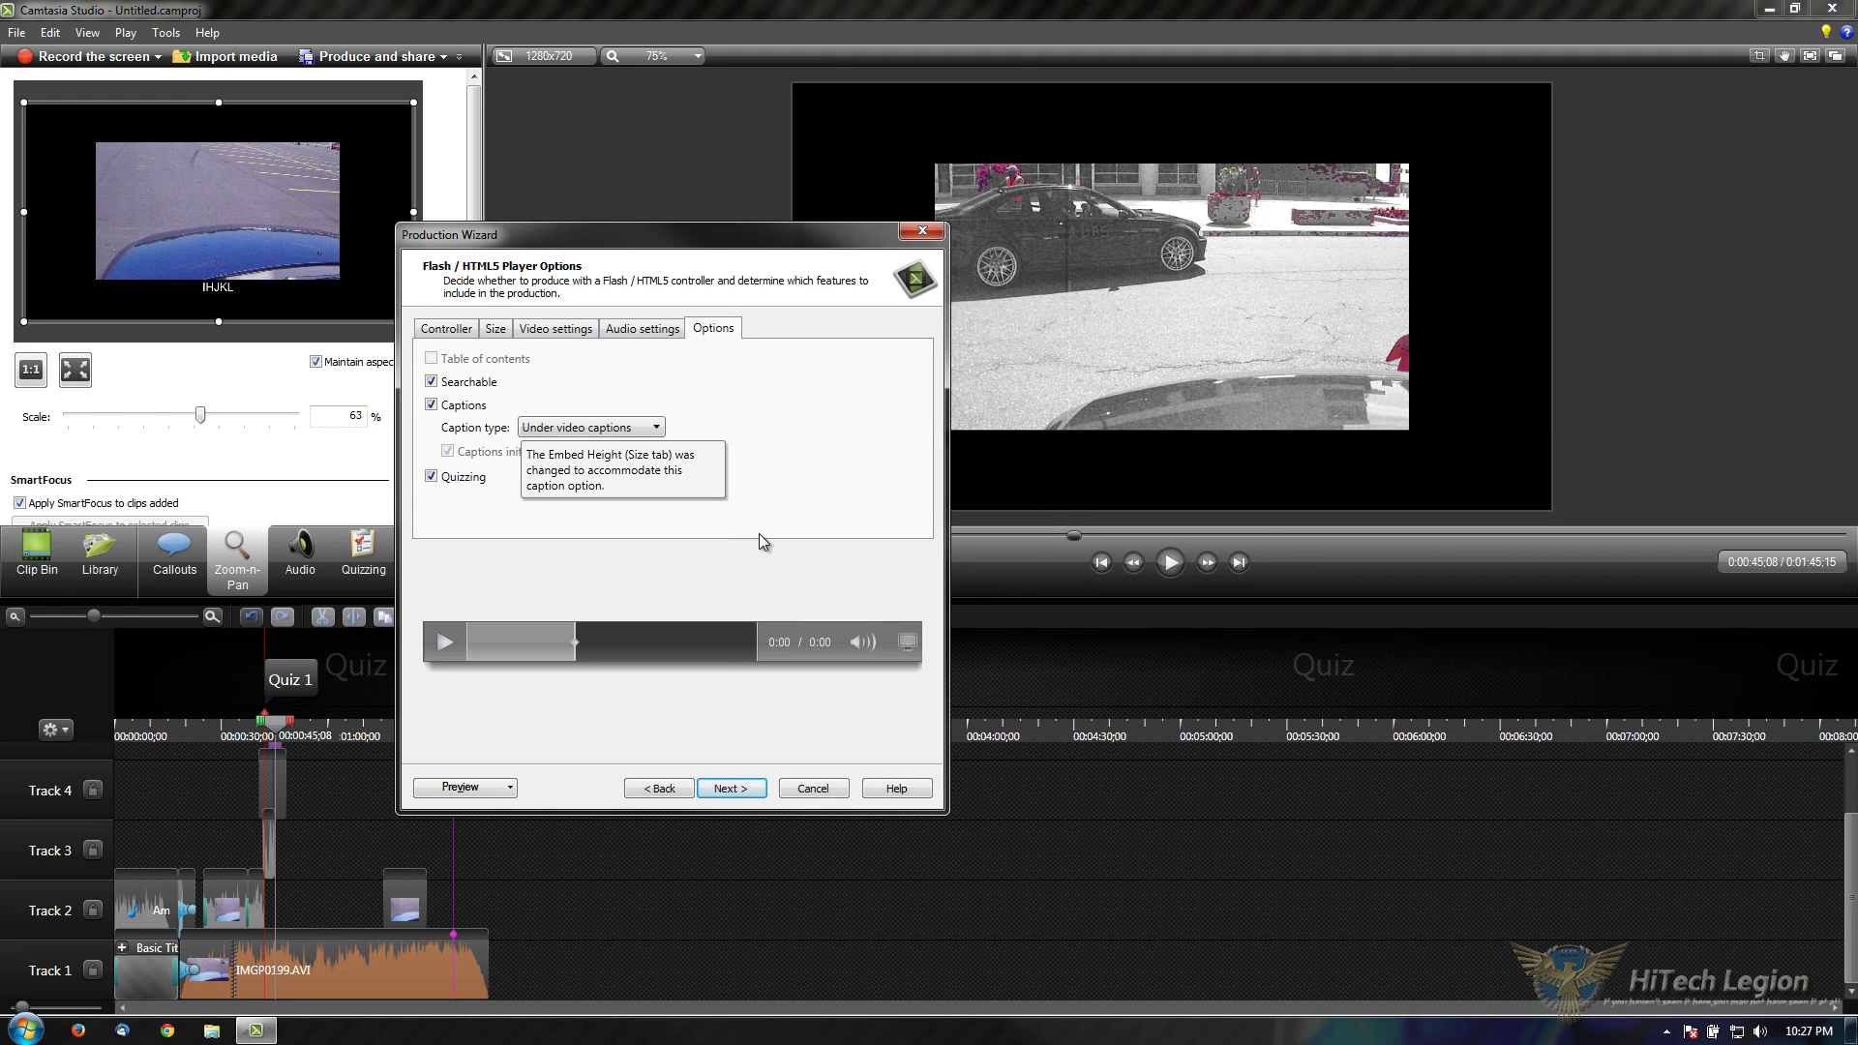
pyautogui.click(494, 328)
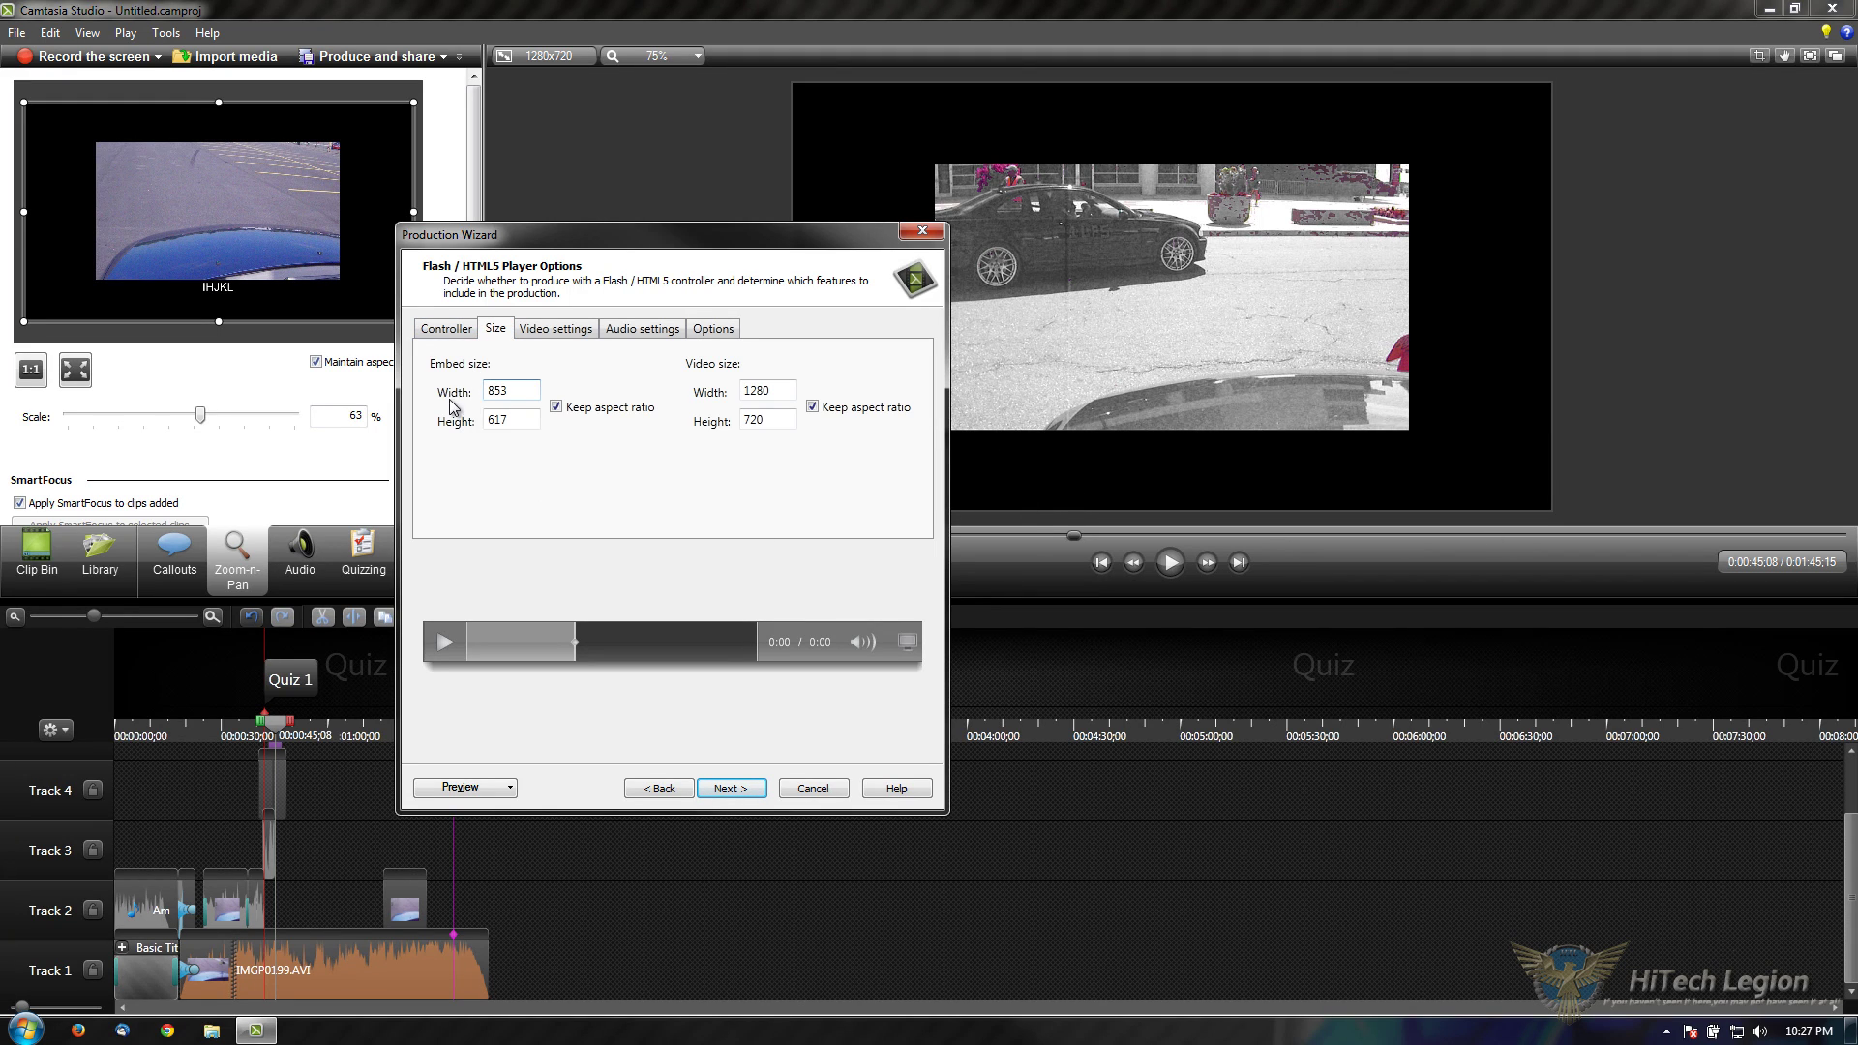
pyautogui.click(714, 328)
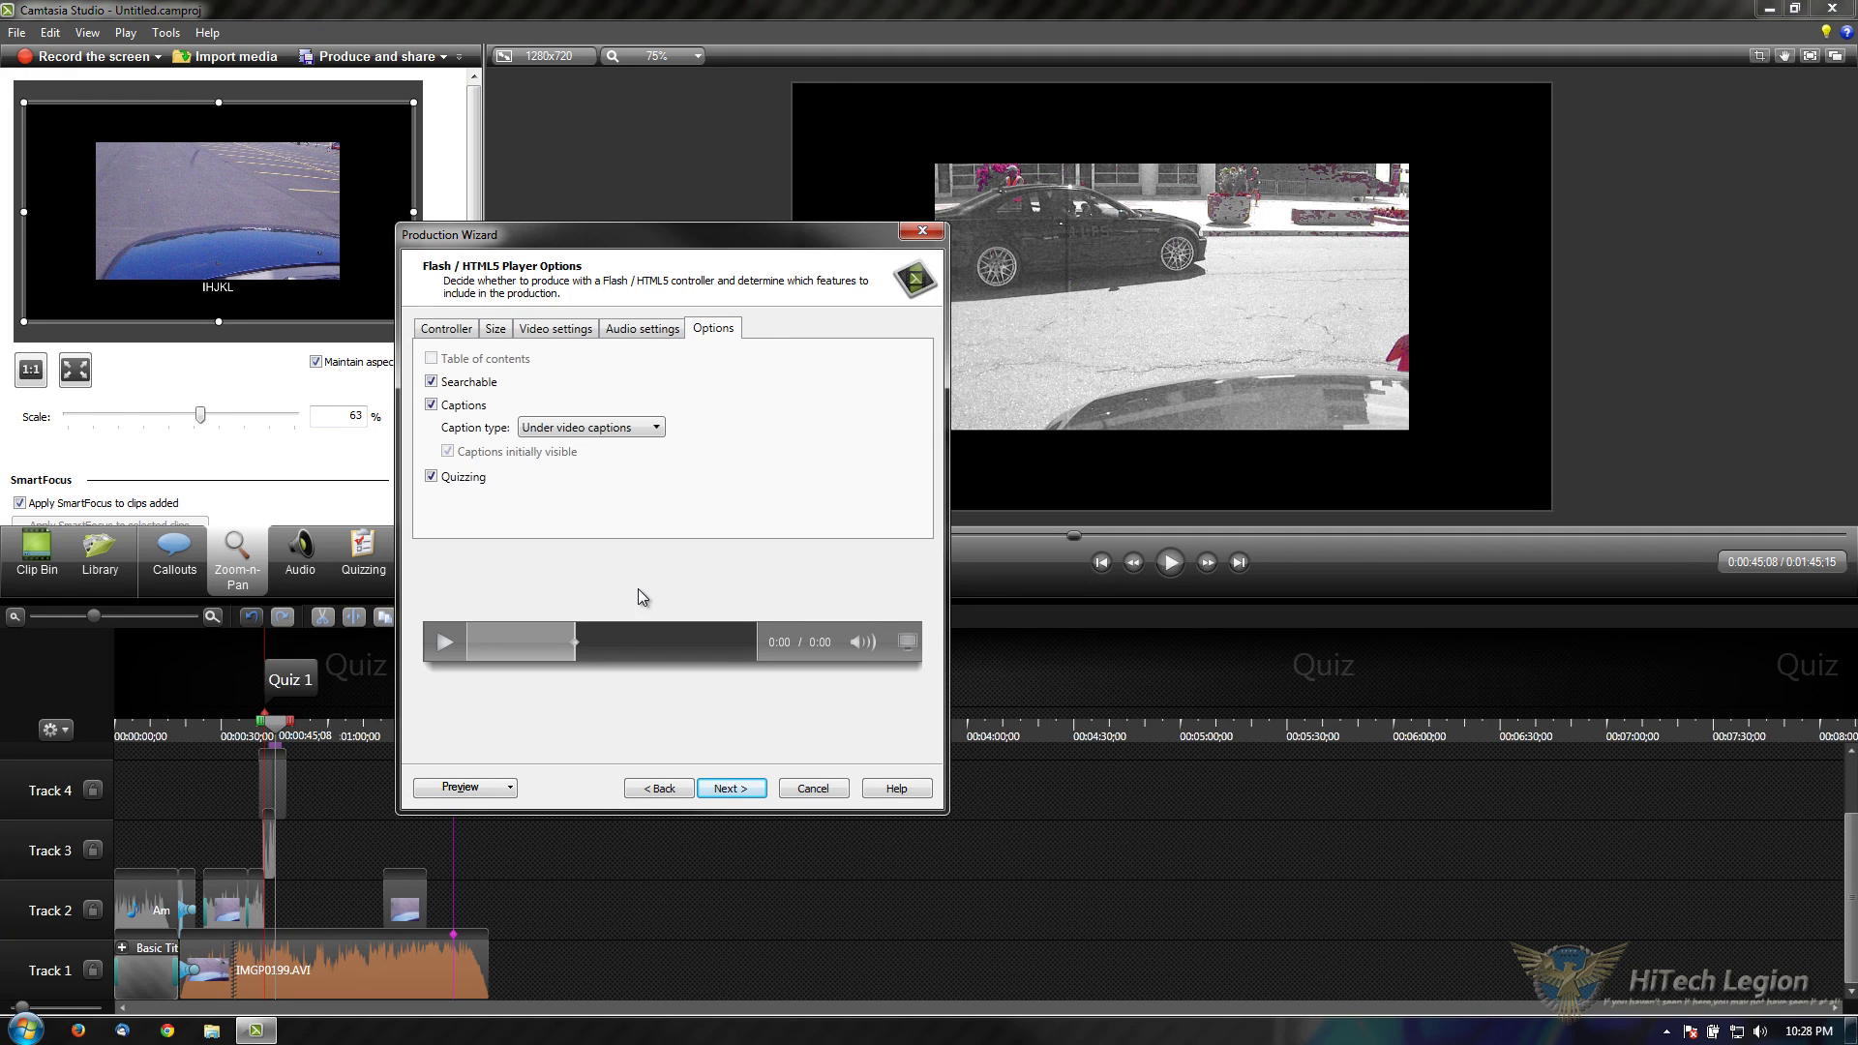
# Step: Enter "C" as the project title in the video information, review the author information, and accept the dialog
pyautogui.click(723, 786)
pyautogui.click(814, 353)
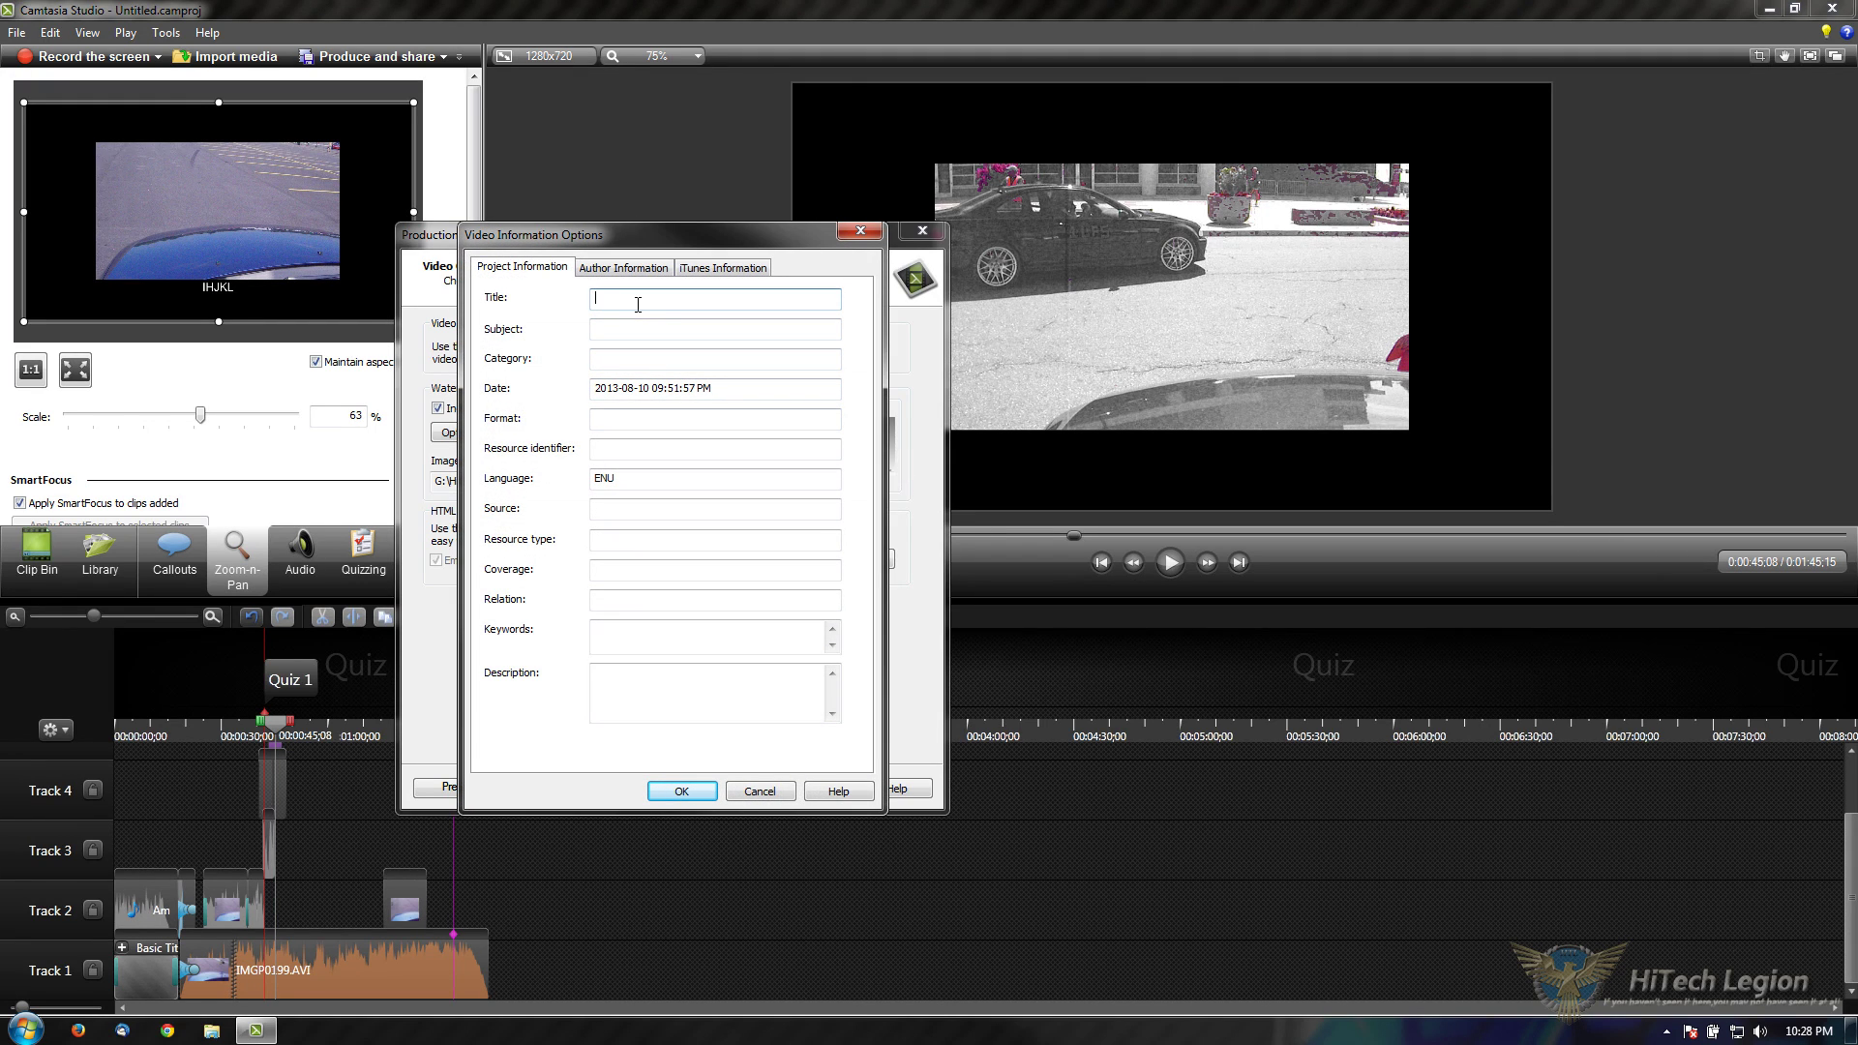
pyautogui.write('HT')
pyautogui.press('BackSpace')
pyautogui.press('BackSpace')
pyautogui.write('C')
pyautogui.click(637, 269)
pyautogui.press('Tab')
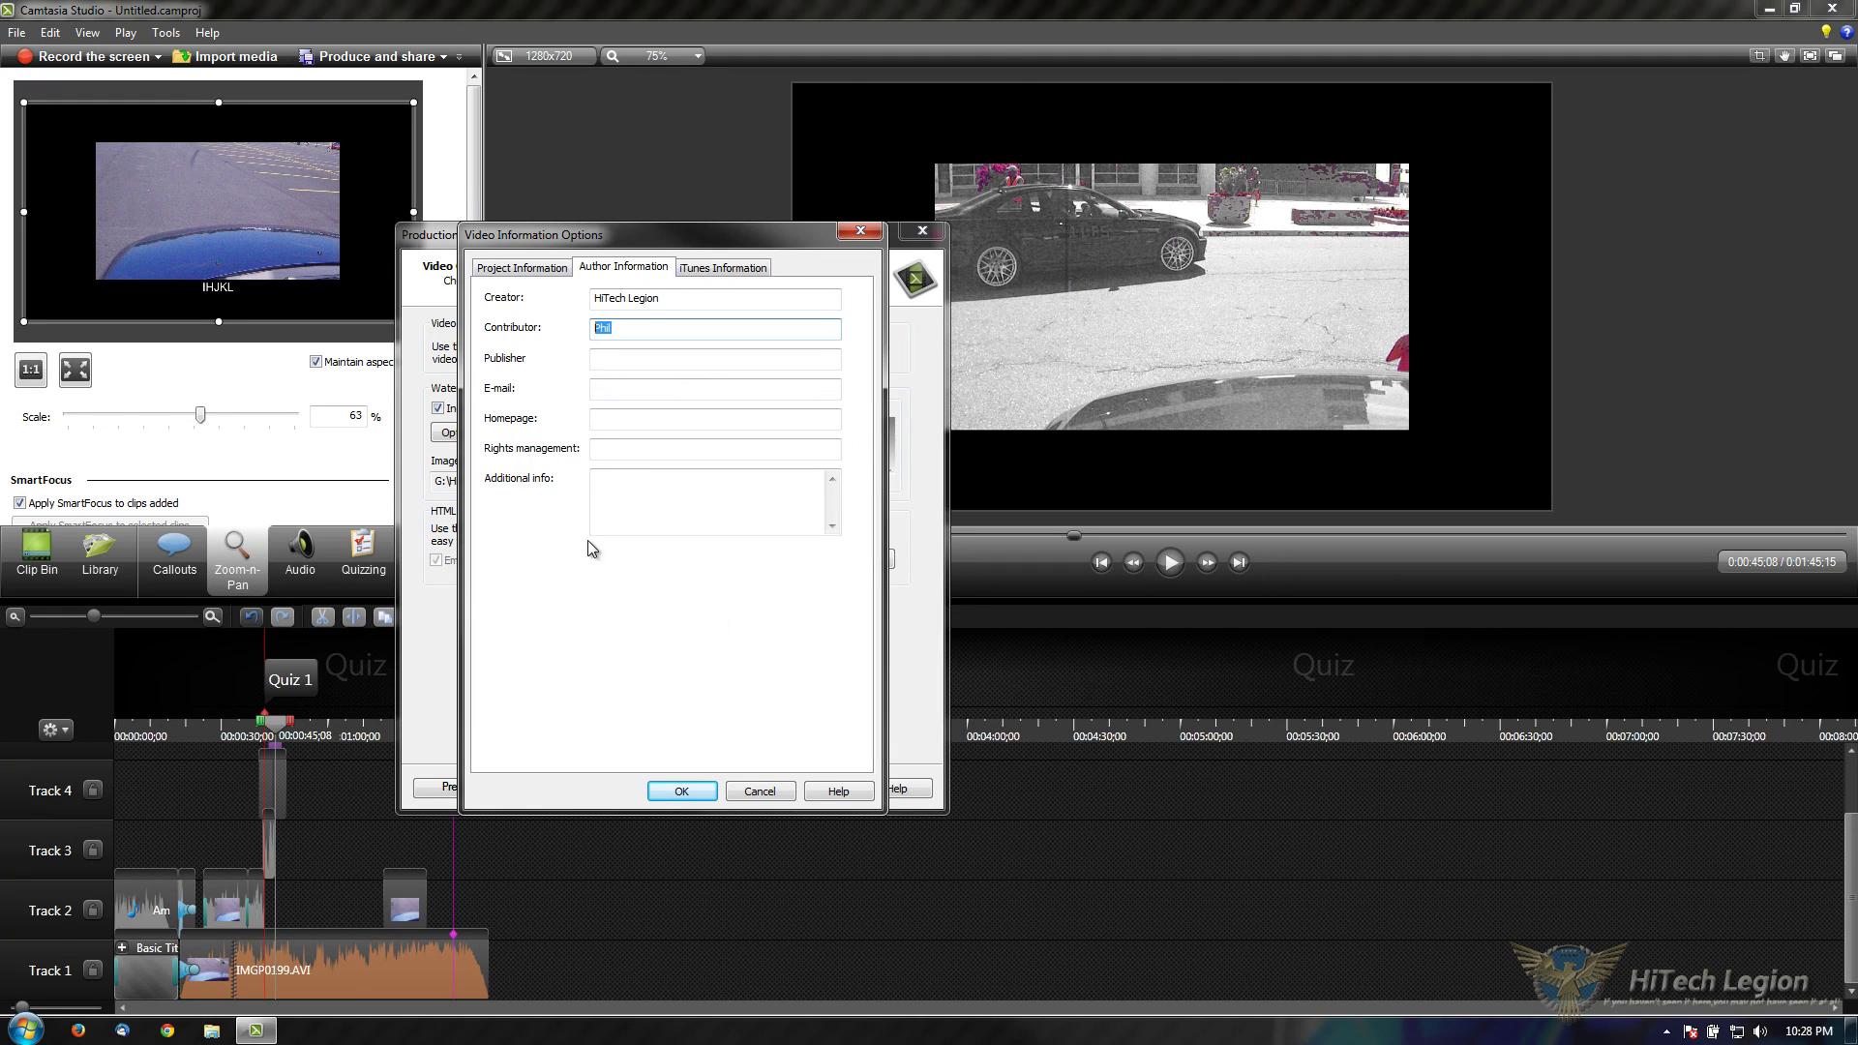
pyautogui.click(660, 791)
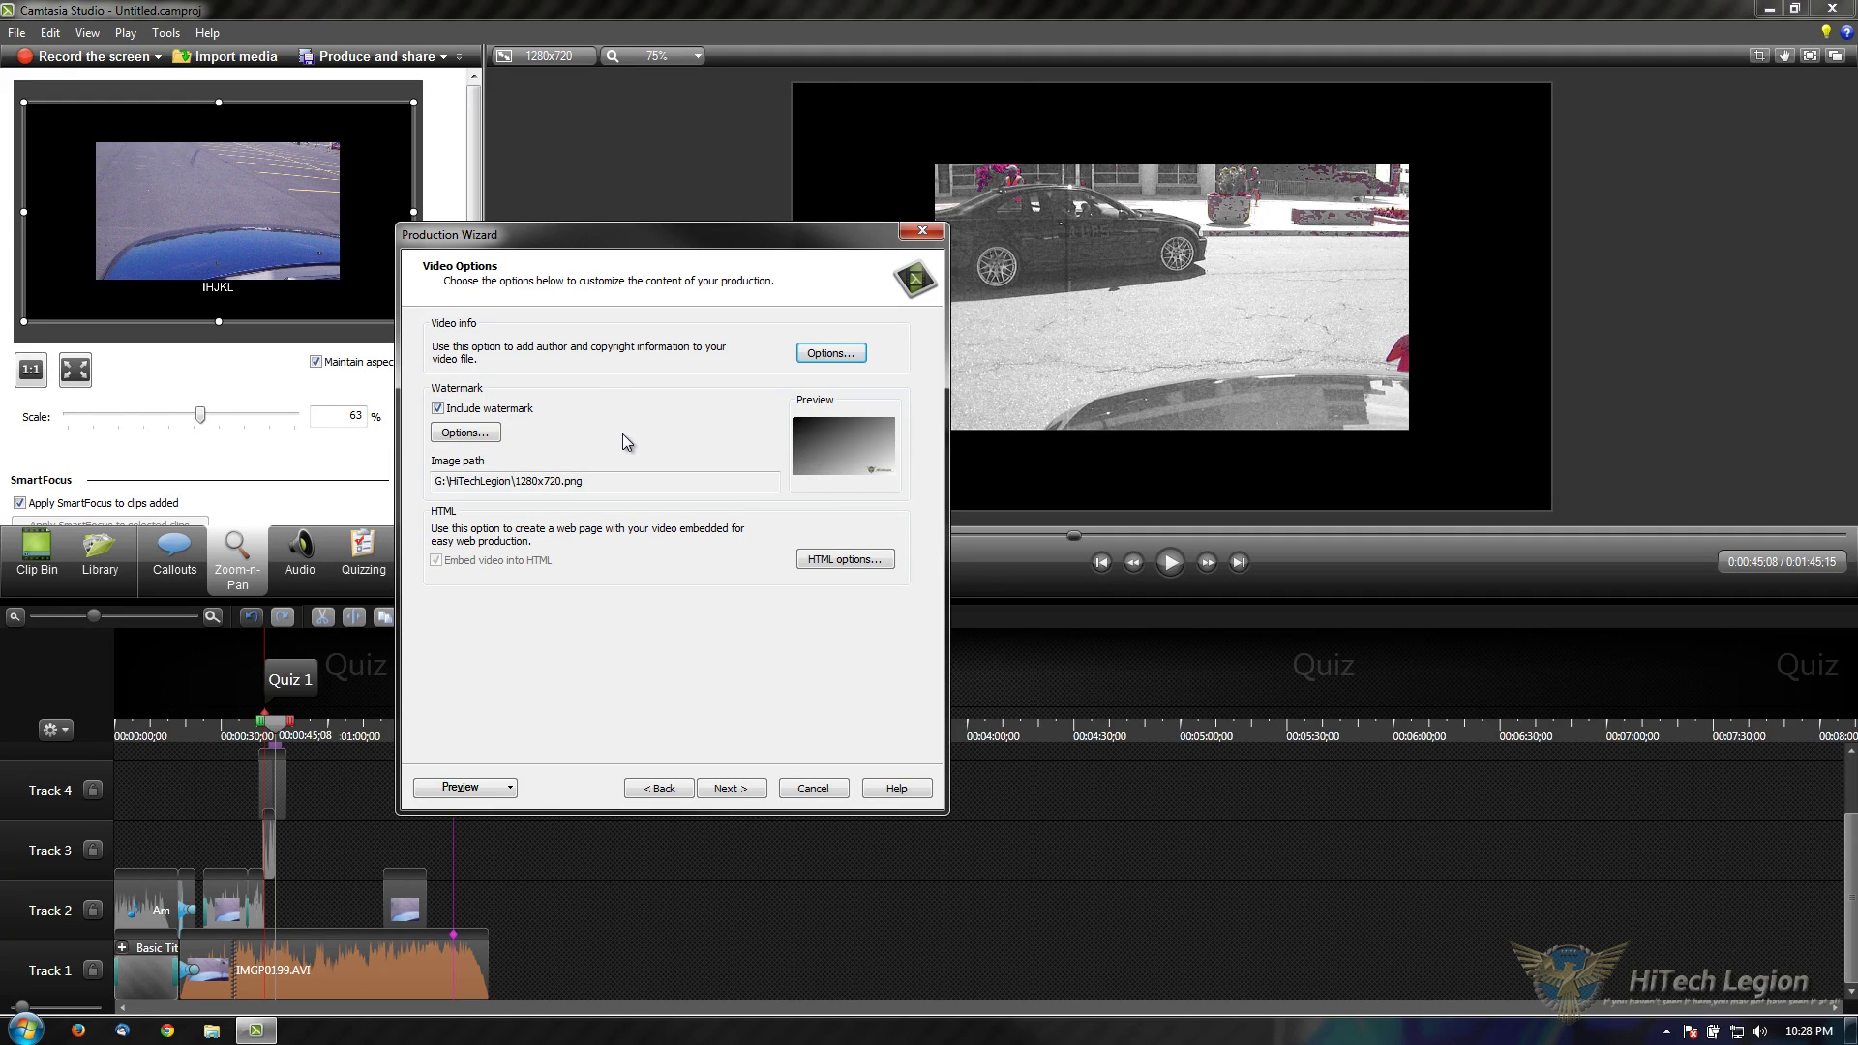
# Step: Toggle the watermark off and on, and try different corner positions for it, ending at the bottom-right corner
pyautogui.click(521, 414)
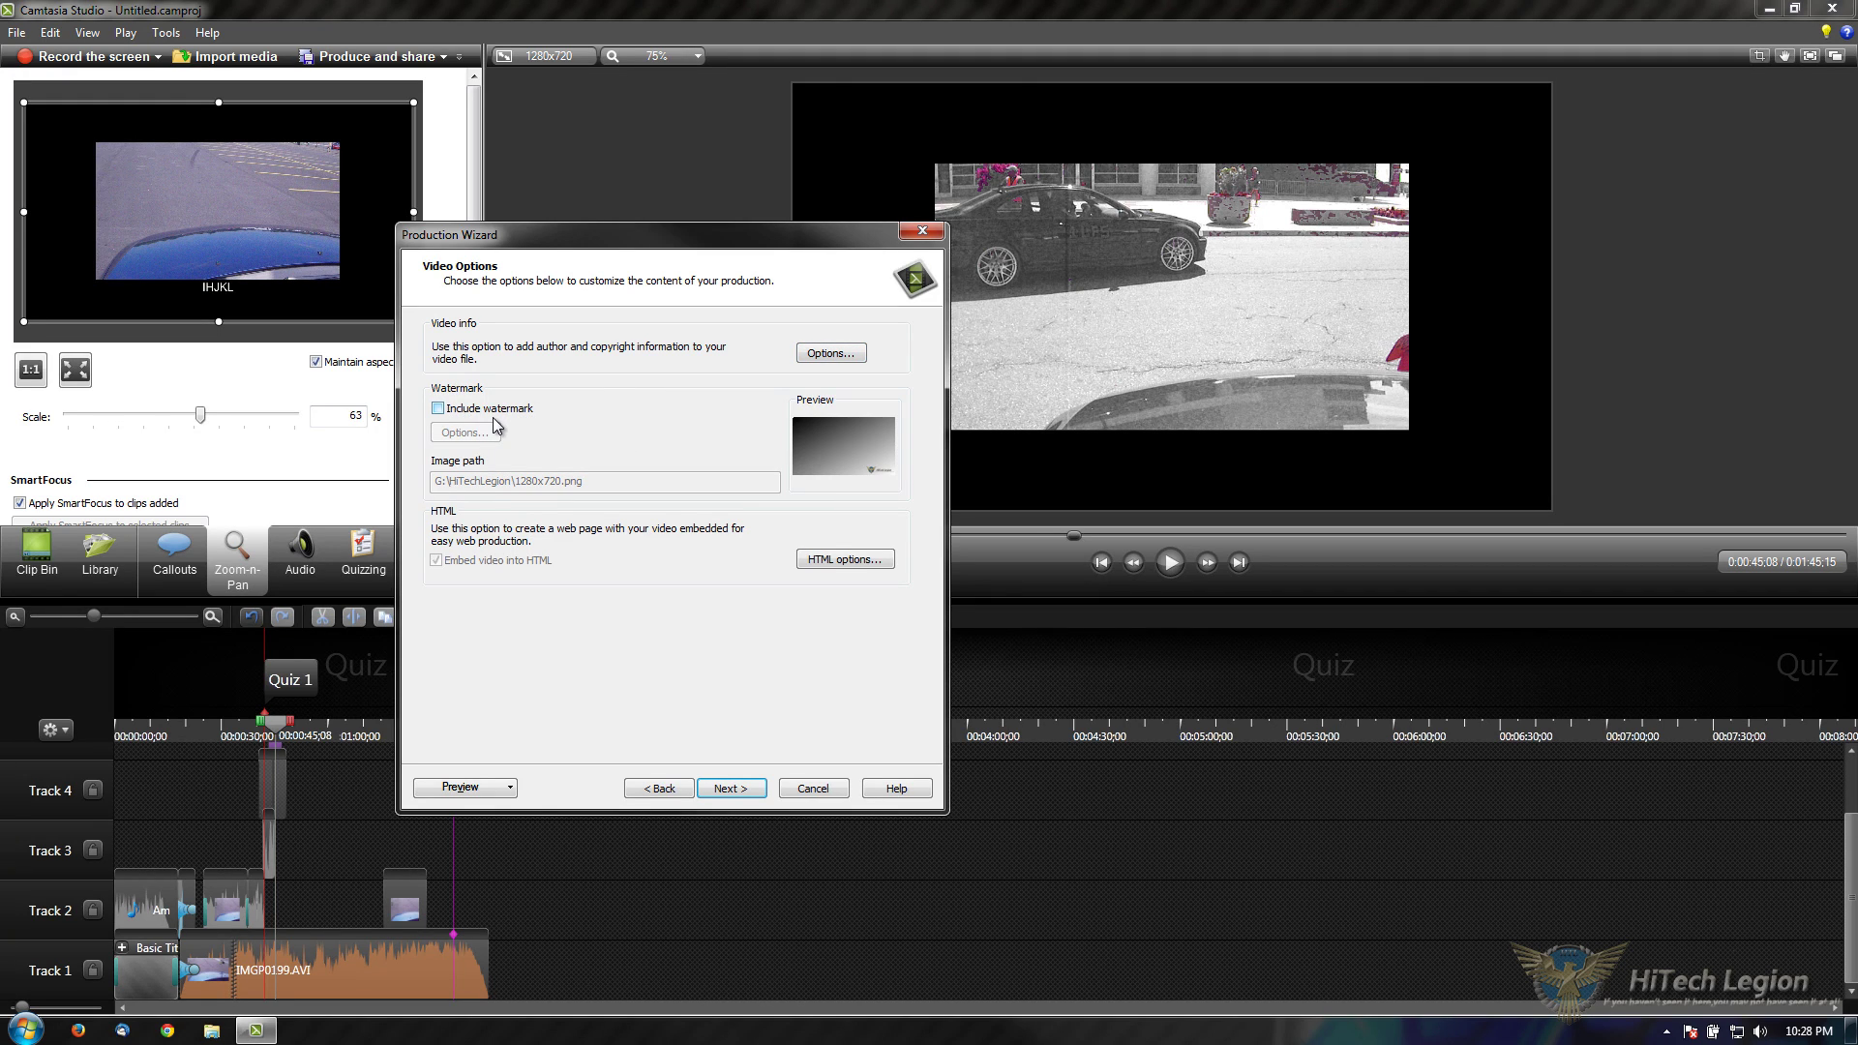
pyautogui.click(473, 412)
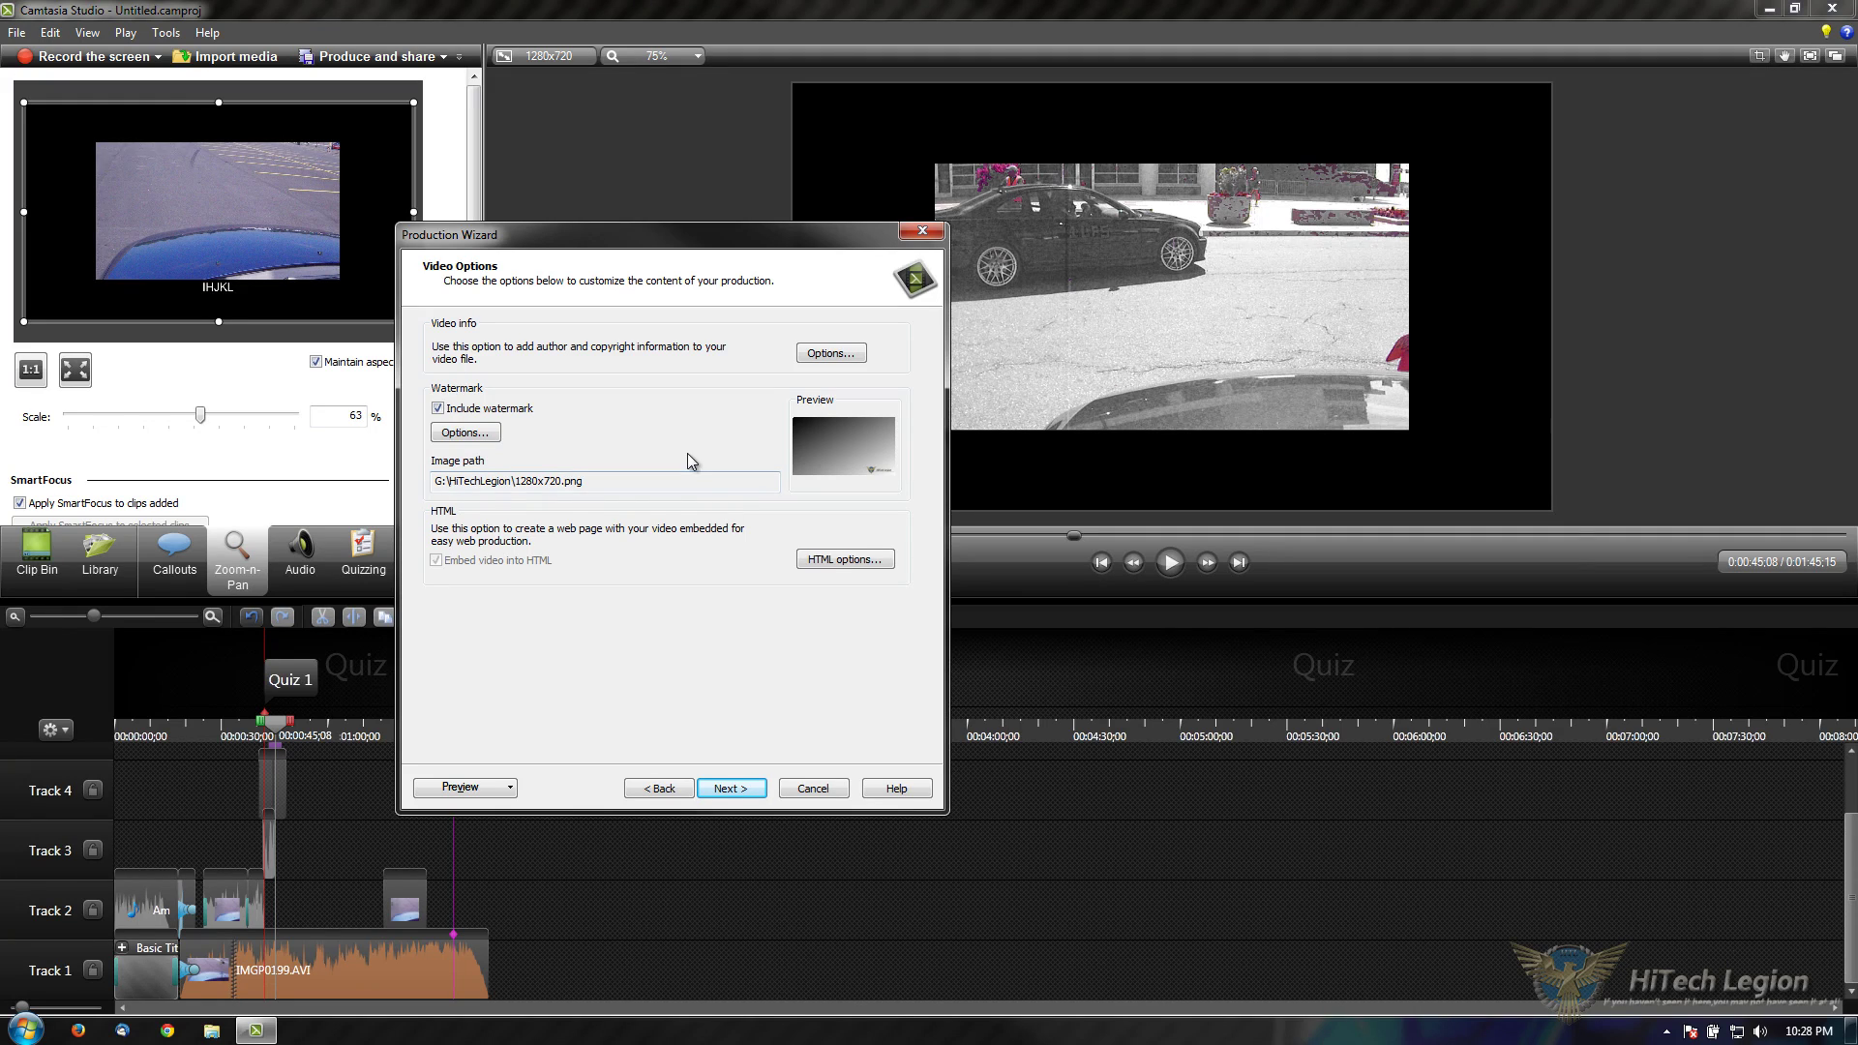
pyautogui.click(465, 432)
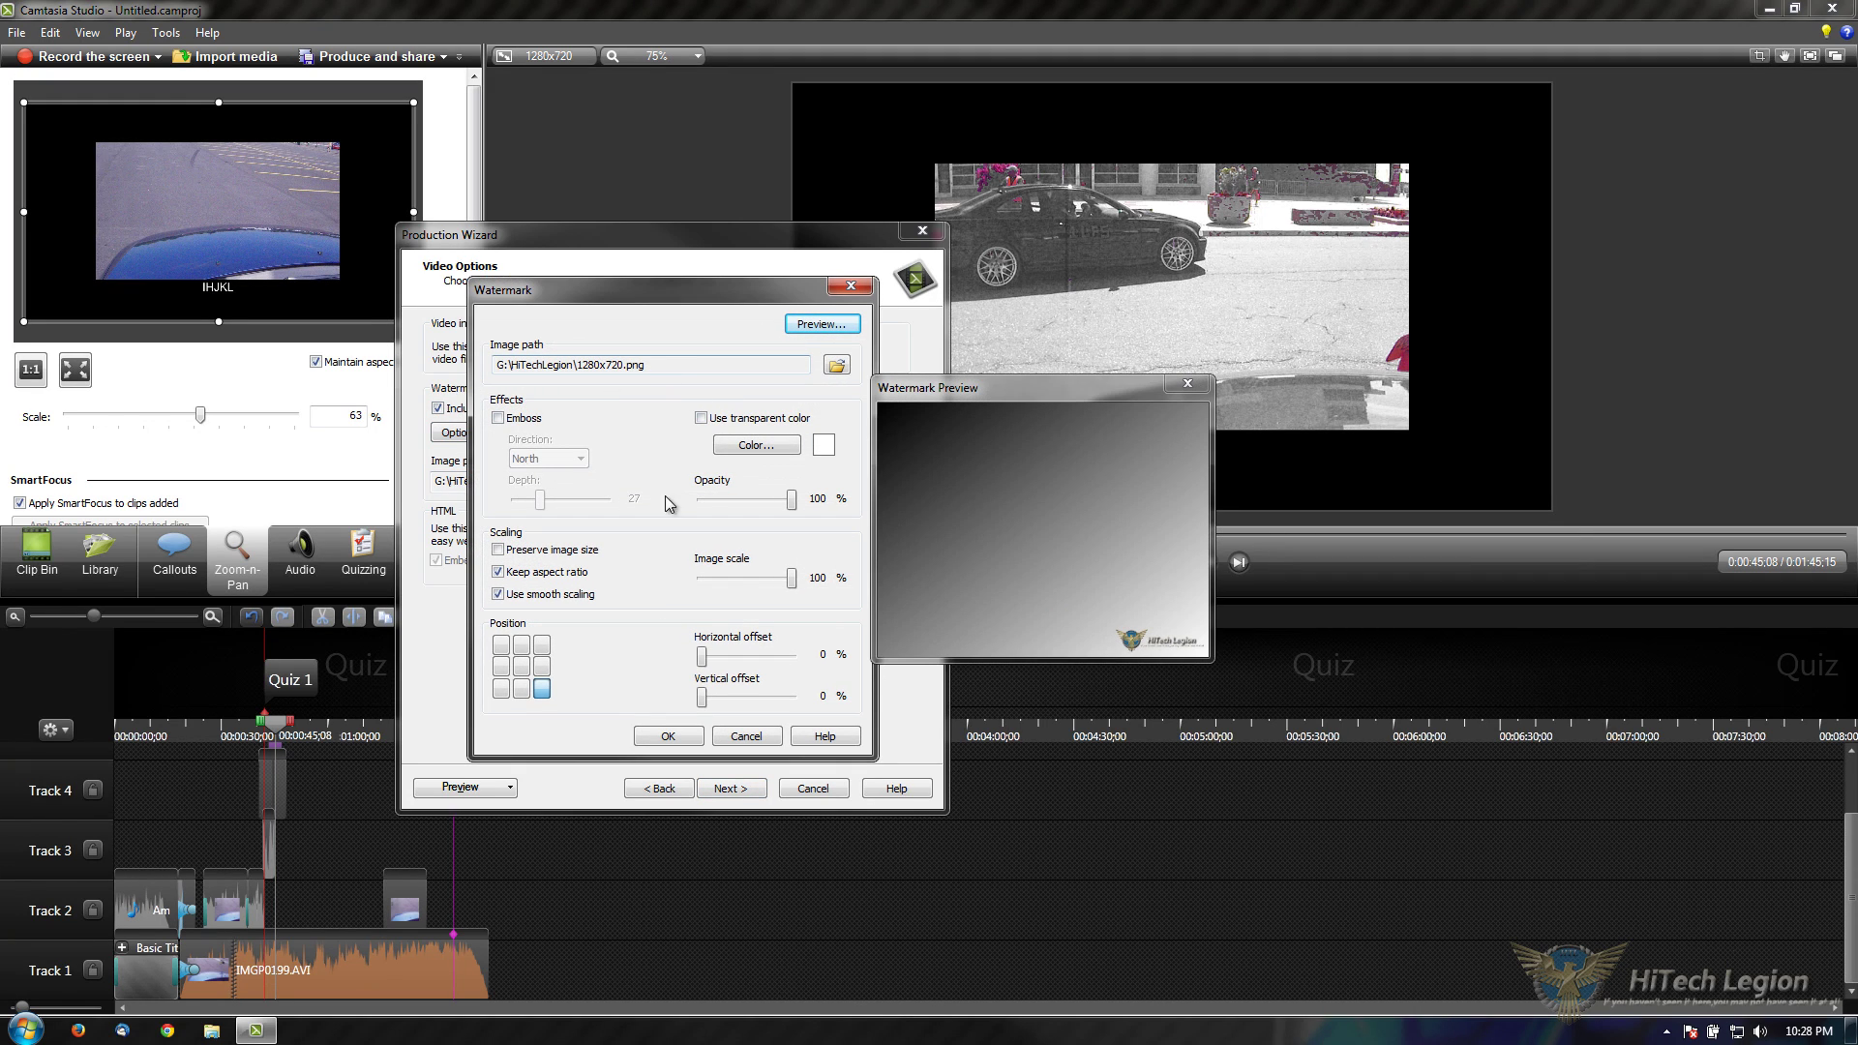
pyautogui.click(539, 646)
pyautogui.click(500, 644)
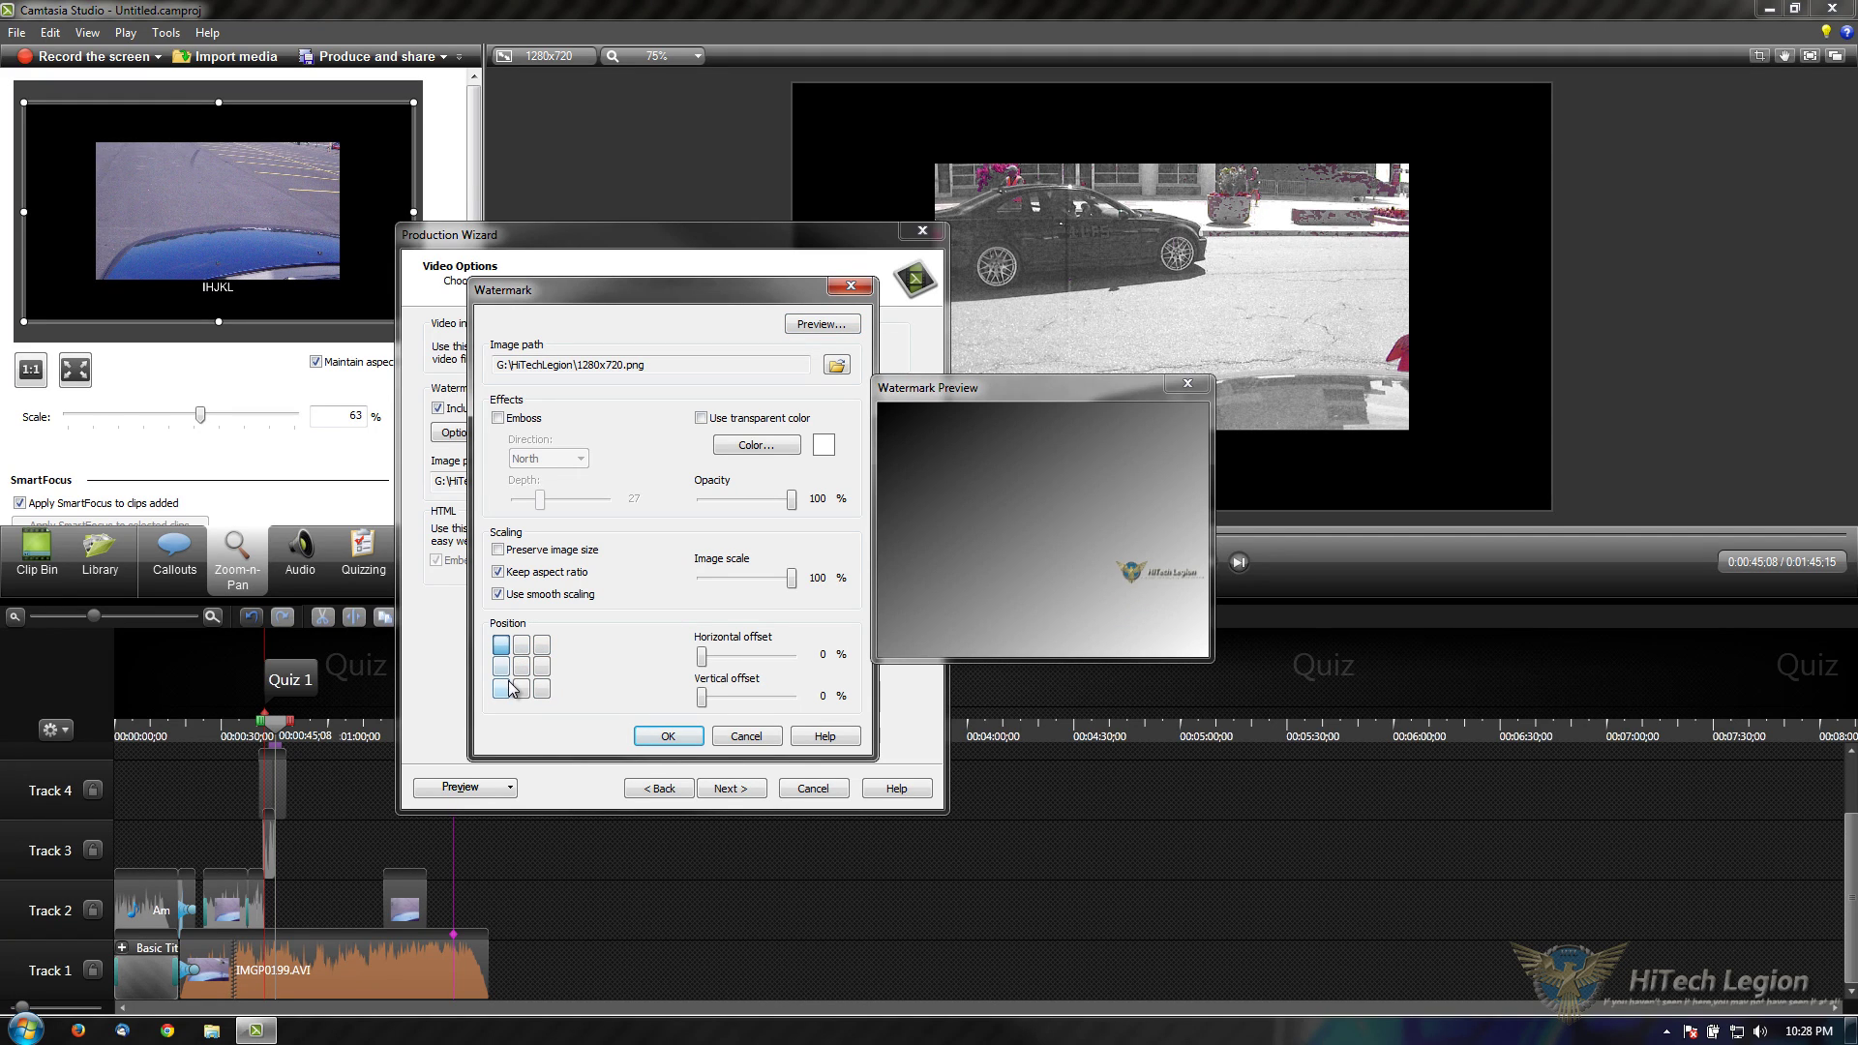
pyautogui.click(501, 688)
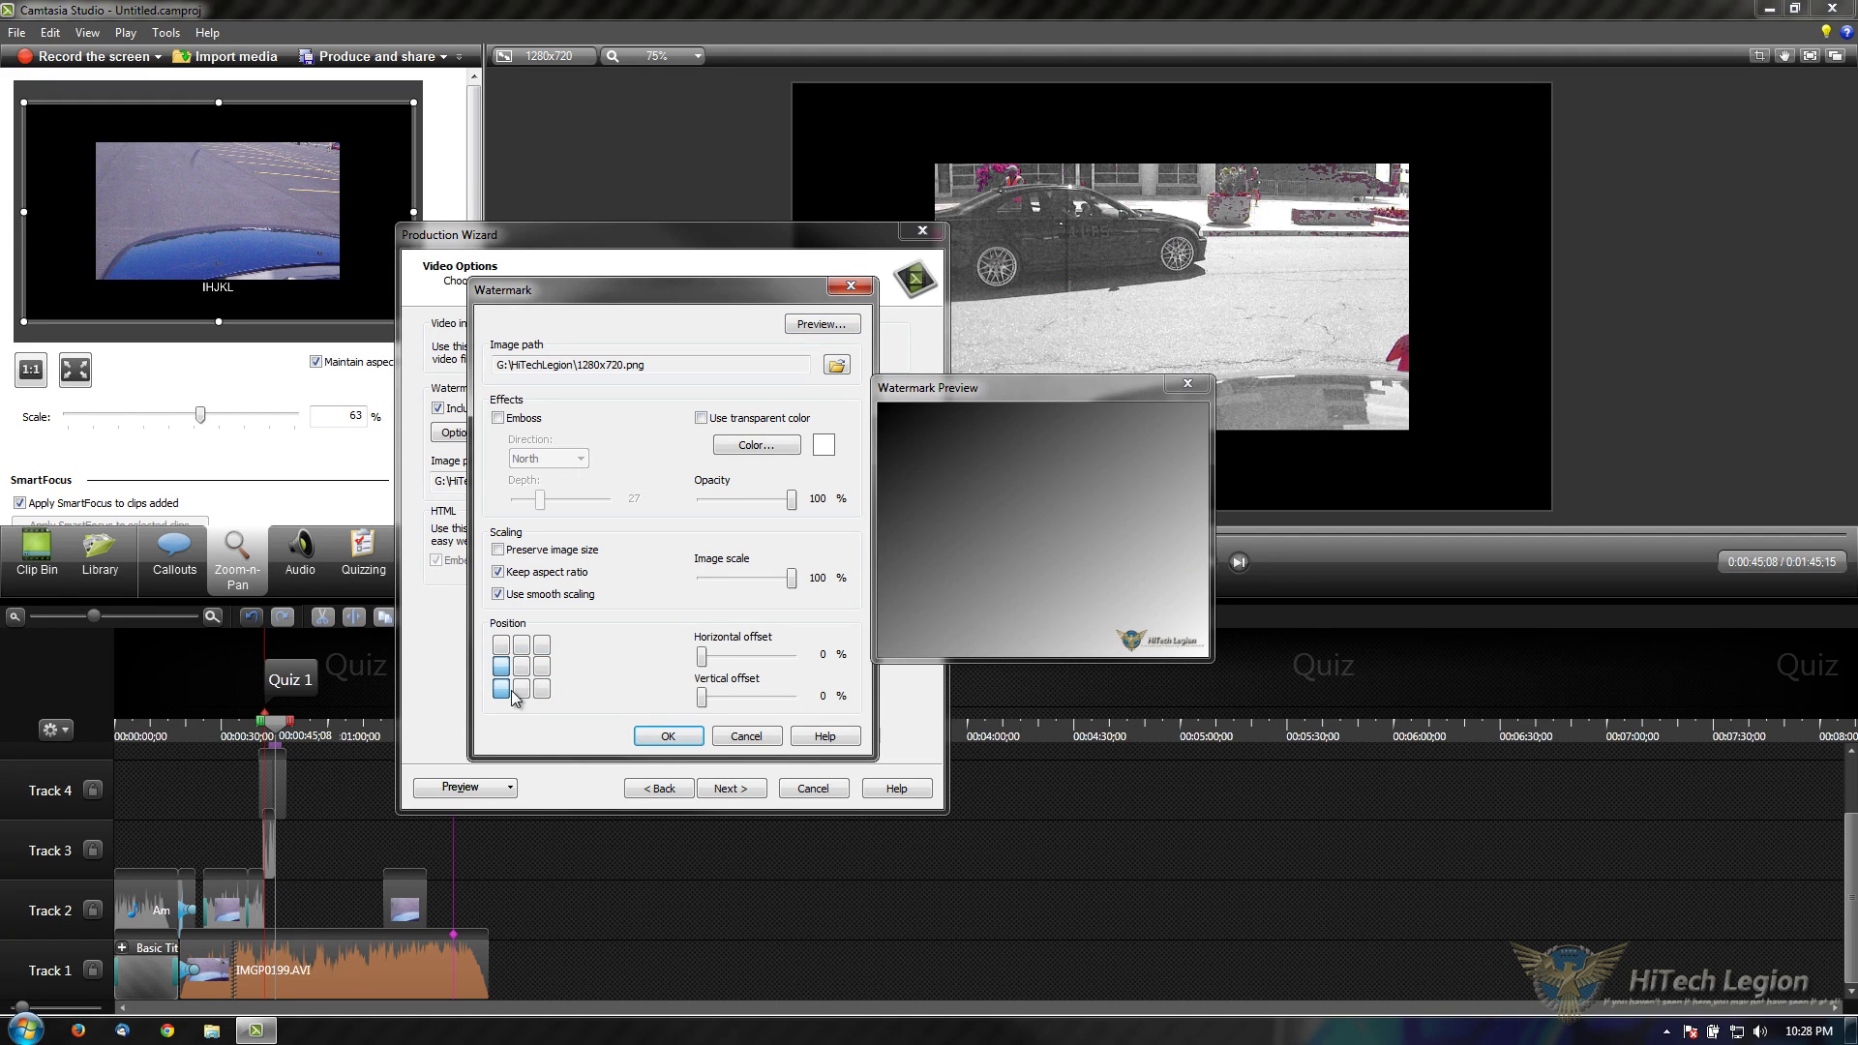
pyautogui.click(523, 689)
pyautogui.click(541, 688)
# Step: Try the Emboss effect on the watermark with a depth of 2, turn it off, and accept the watermark settings
pyautogui.click(520, 427)
pyautogui.moveTo(540, 499); pyautogui.dragTo(520, 511)
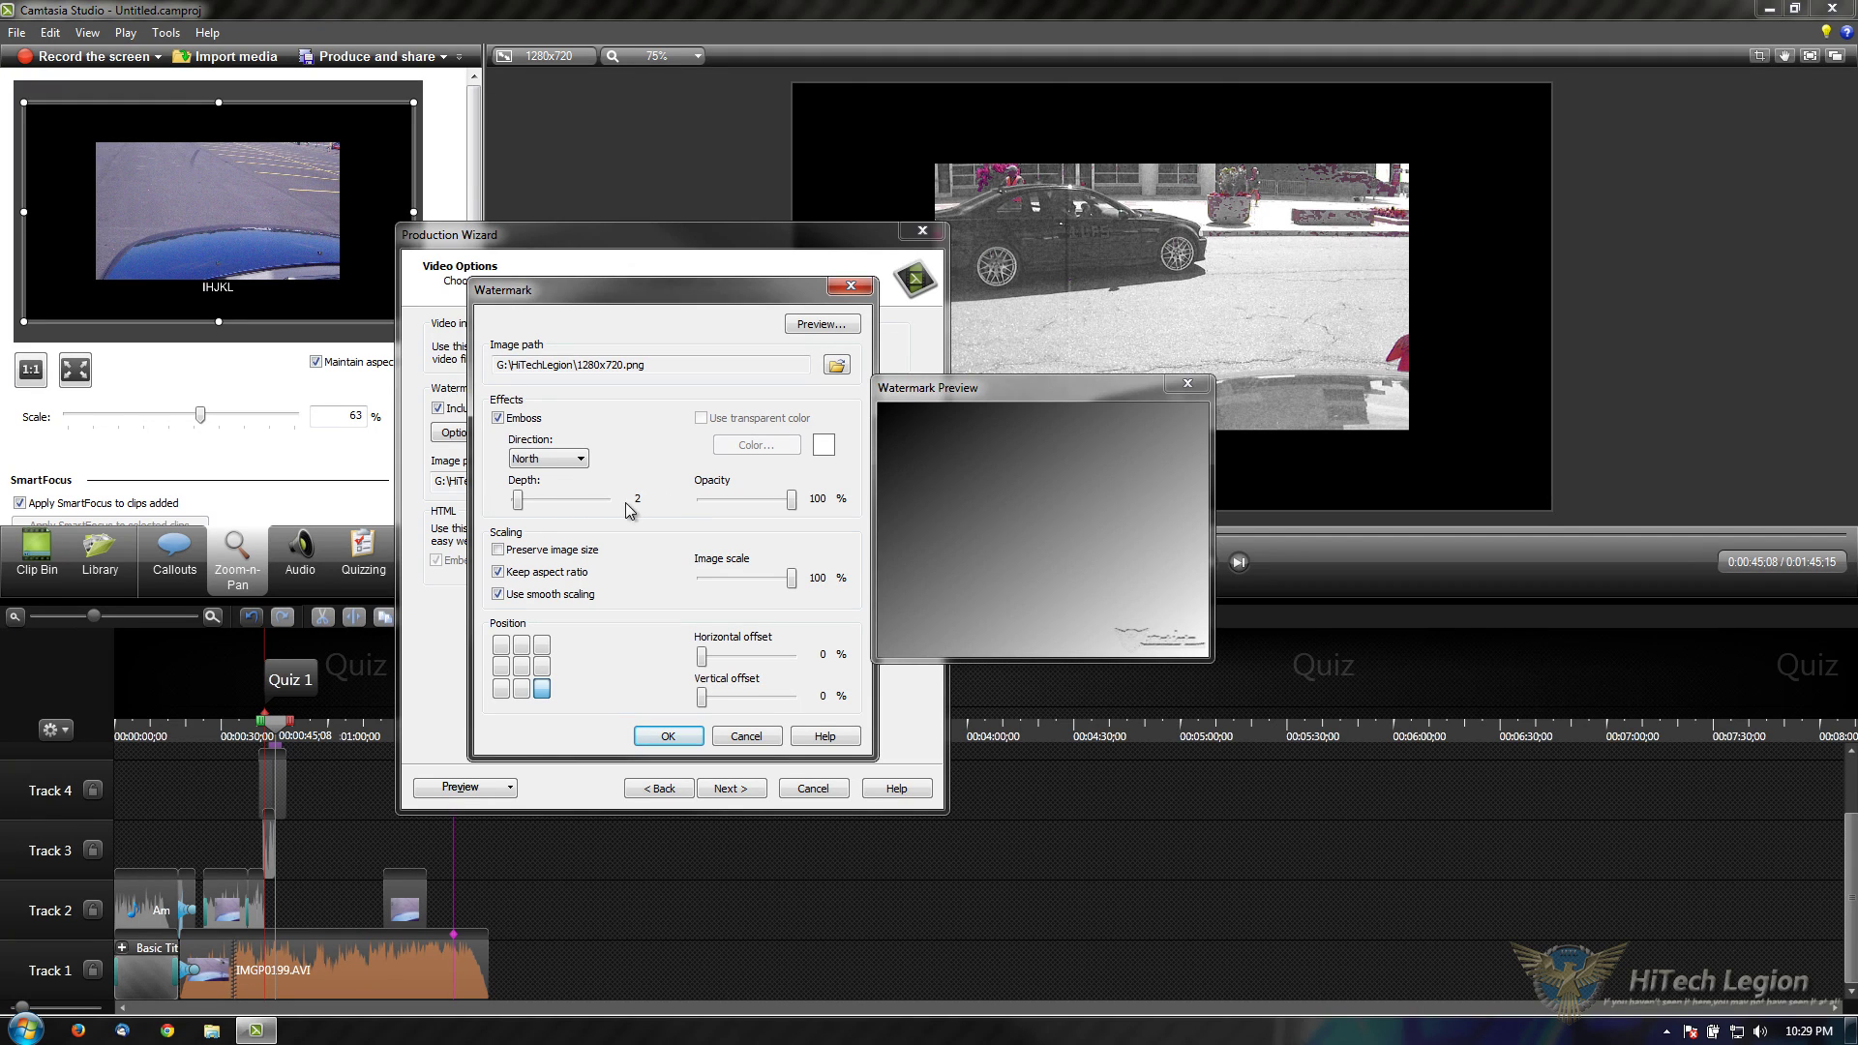
pyautogui.click(498, 417)
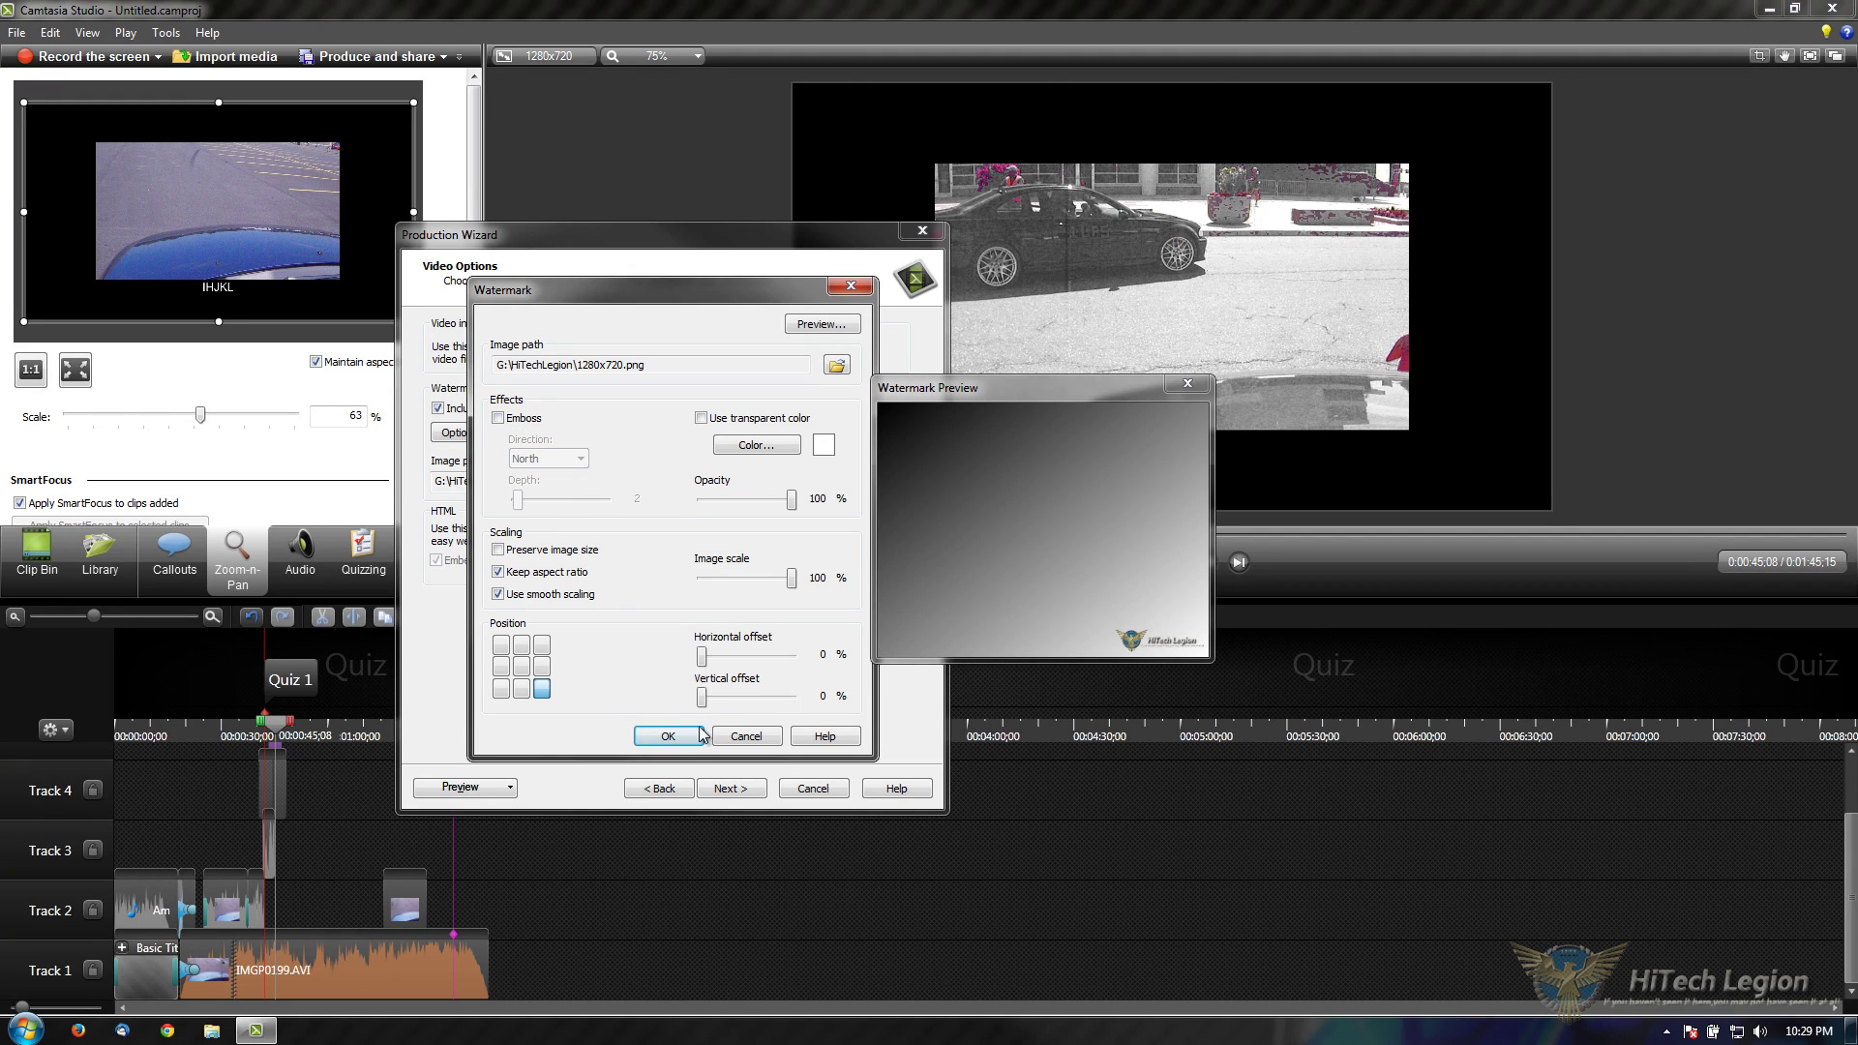
pyautogui.click(667, 736)
# Step: Proceed to the quiz reporting options and enable reporting quiz results through email, activating the confirmation address field
pyautogui.click(747, 785)
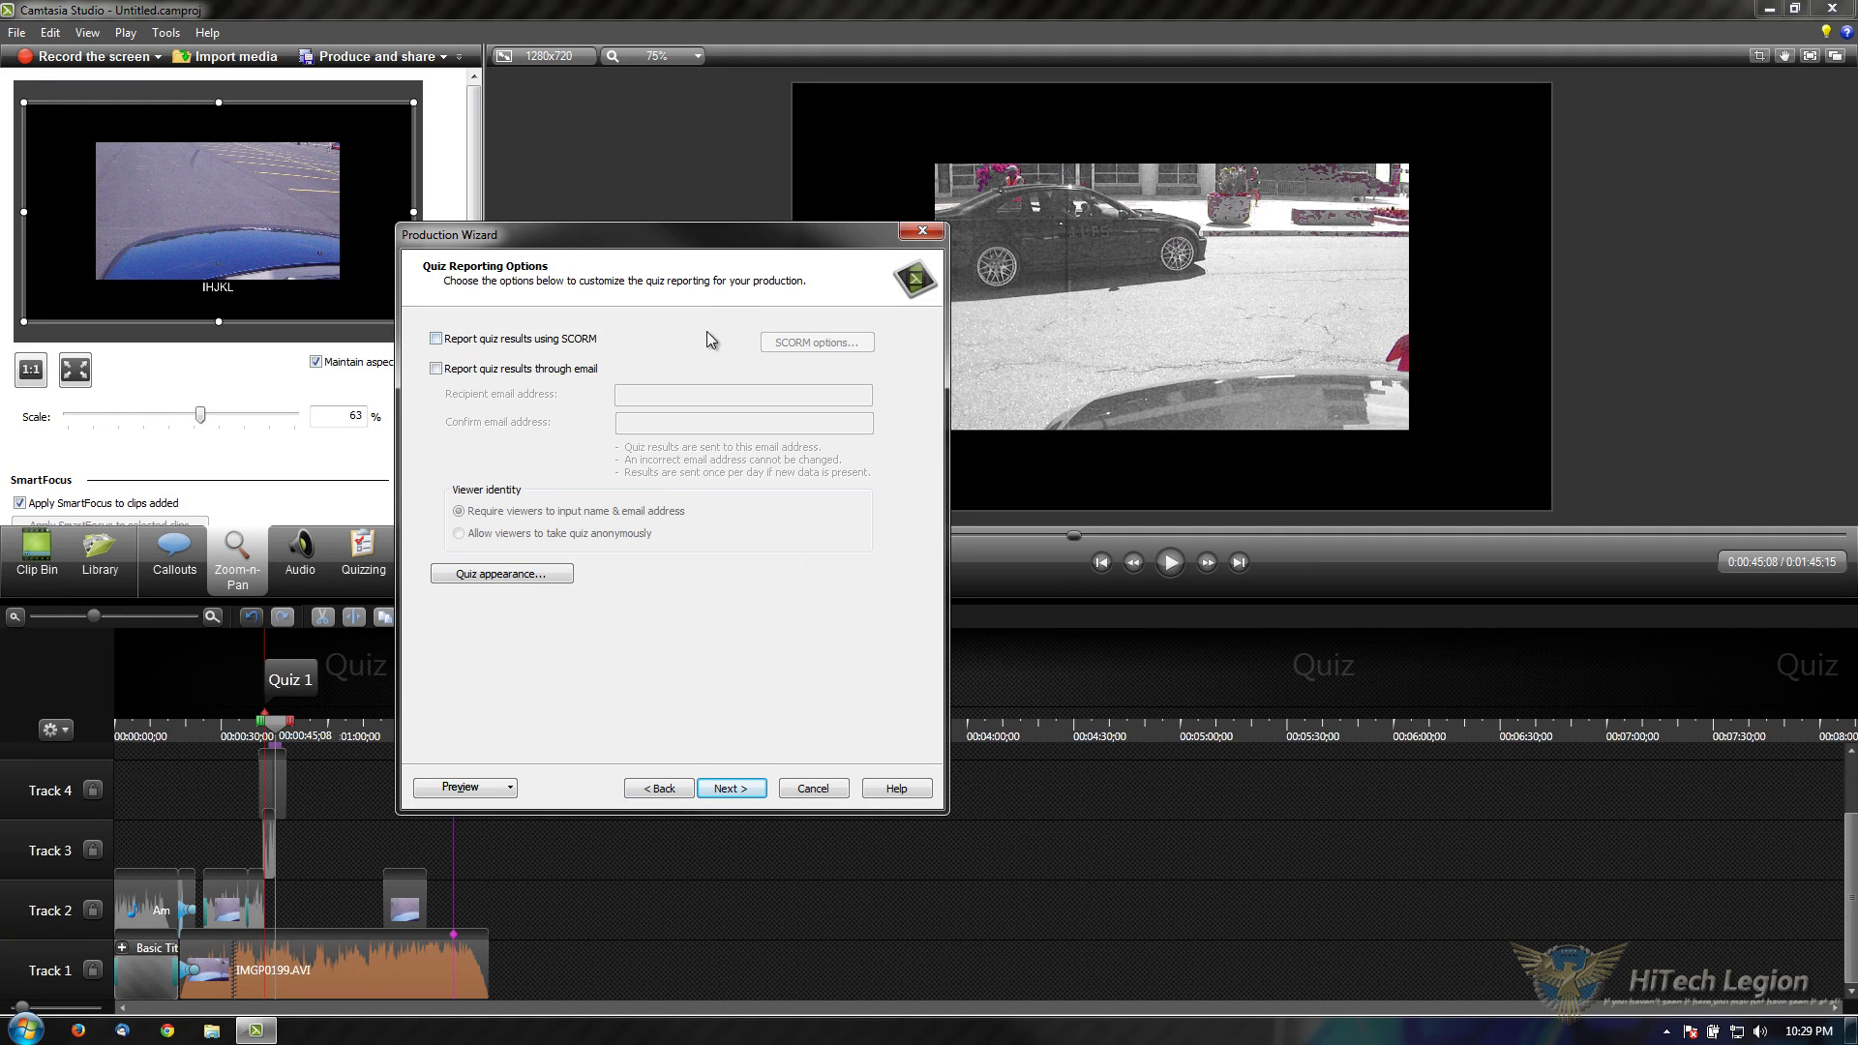
pyautogui.click(542, 372)
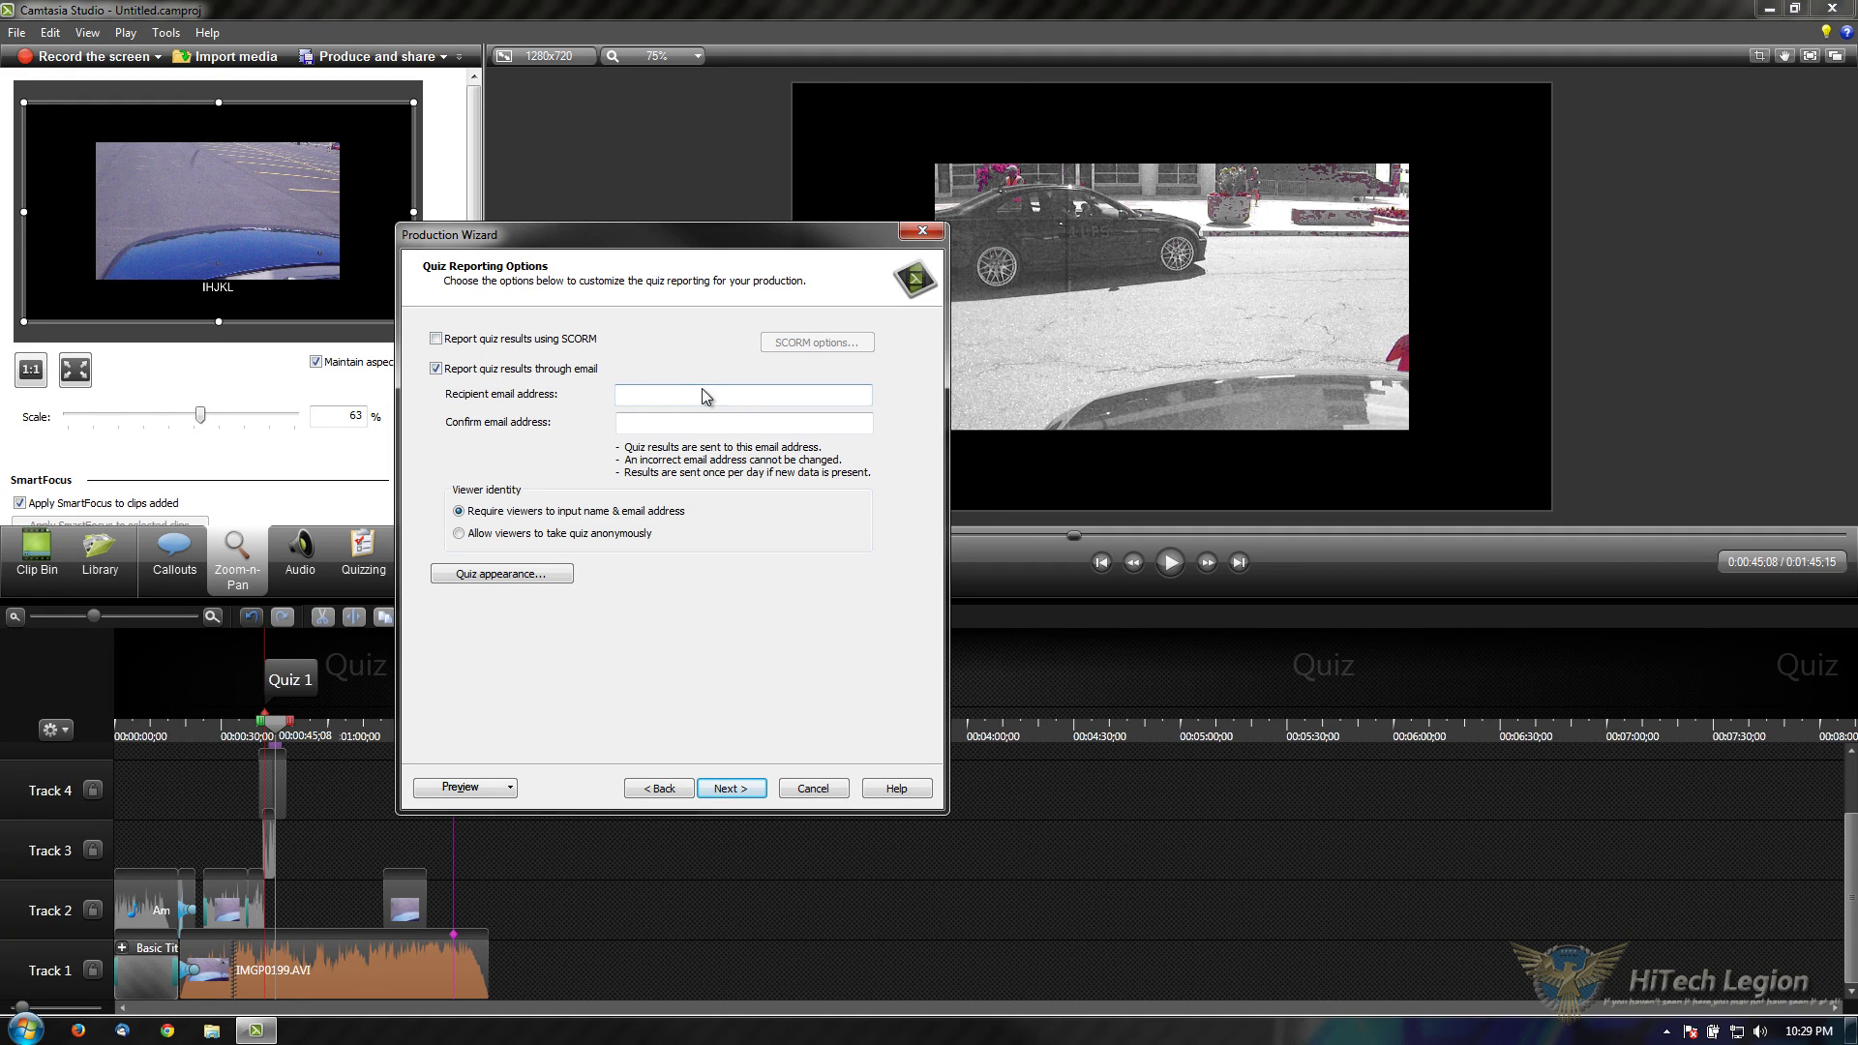
pyautogui.click(634, 424)
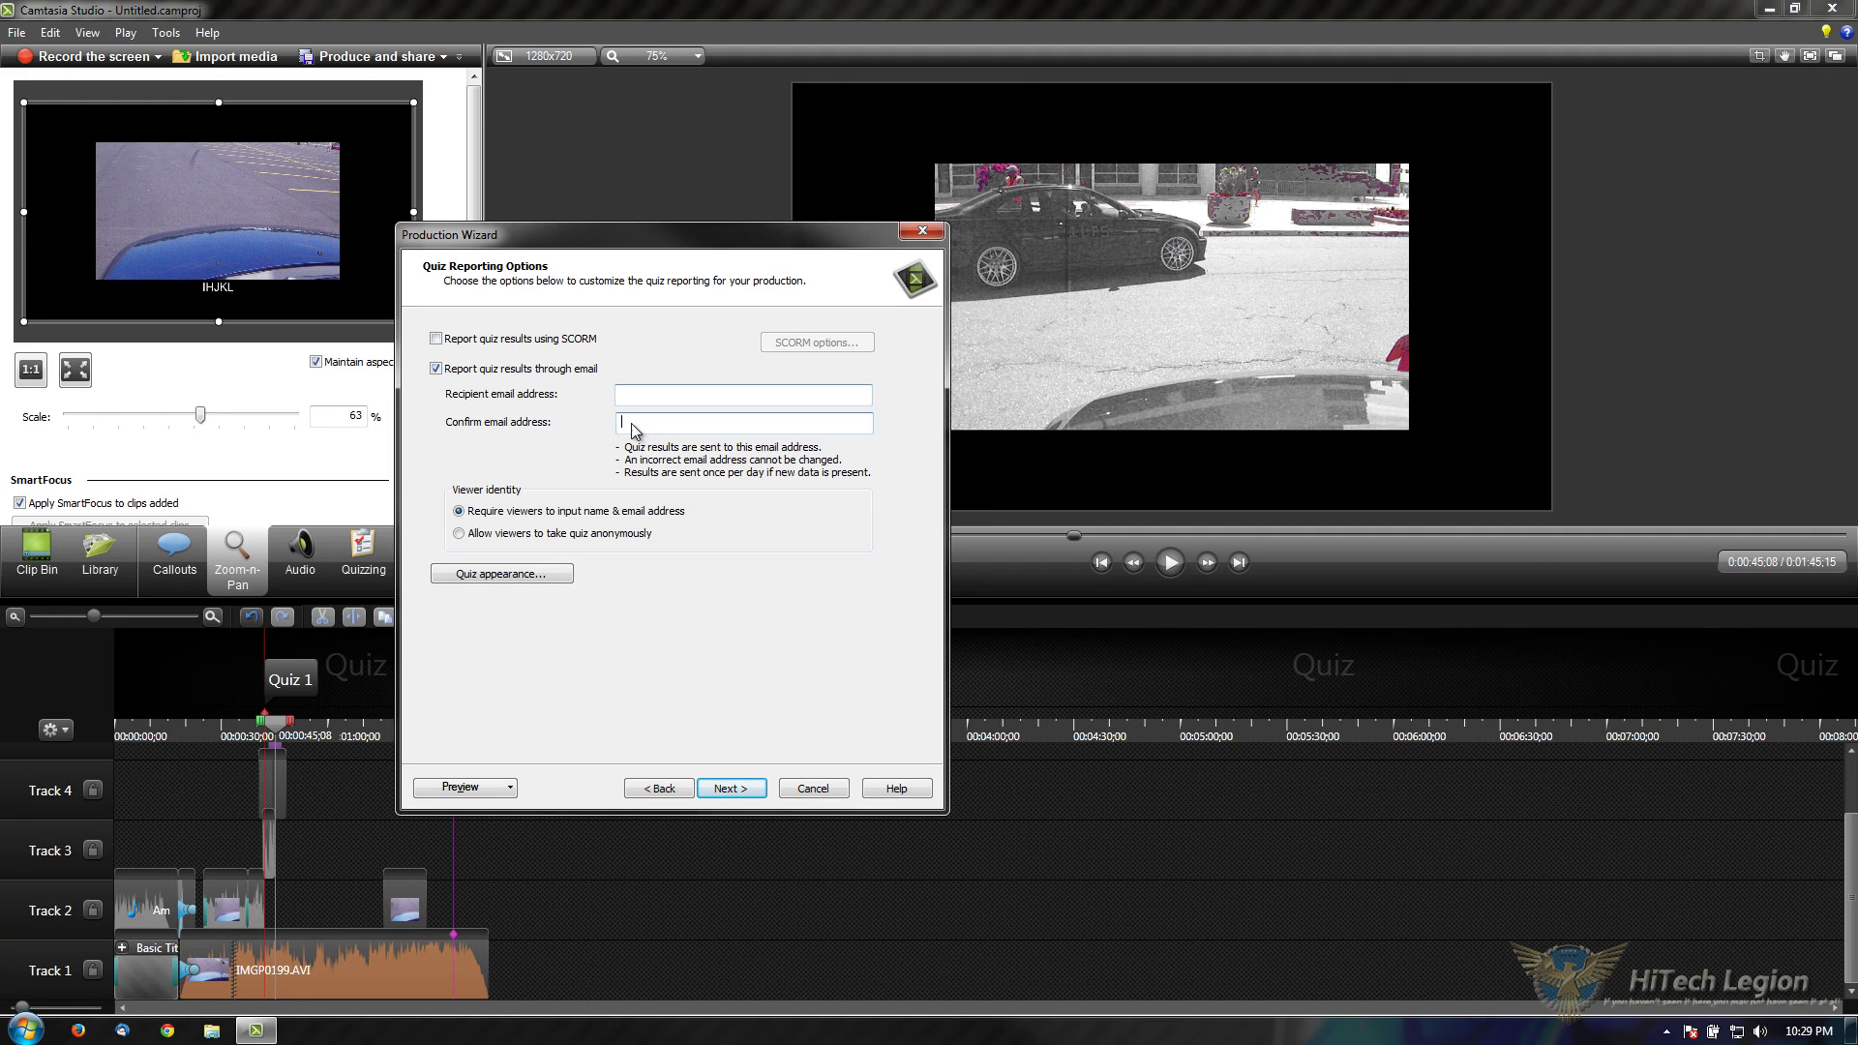
# Step: Turn off reporting quiz results through email and proceed to the output settings of the production
pyautogui.click(498, 373)
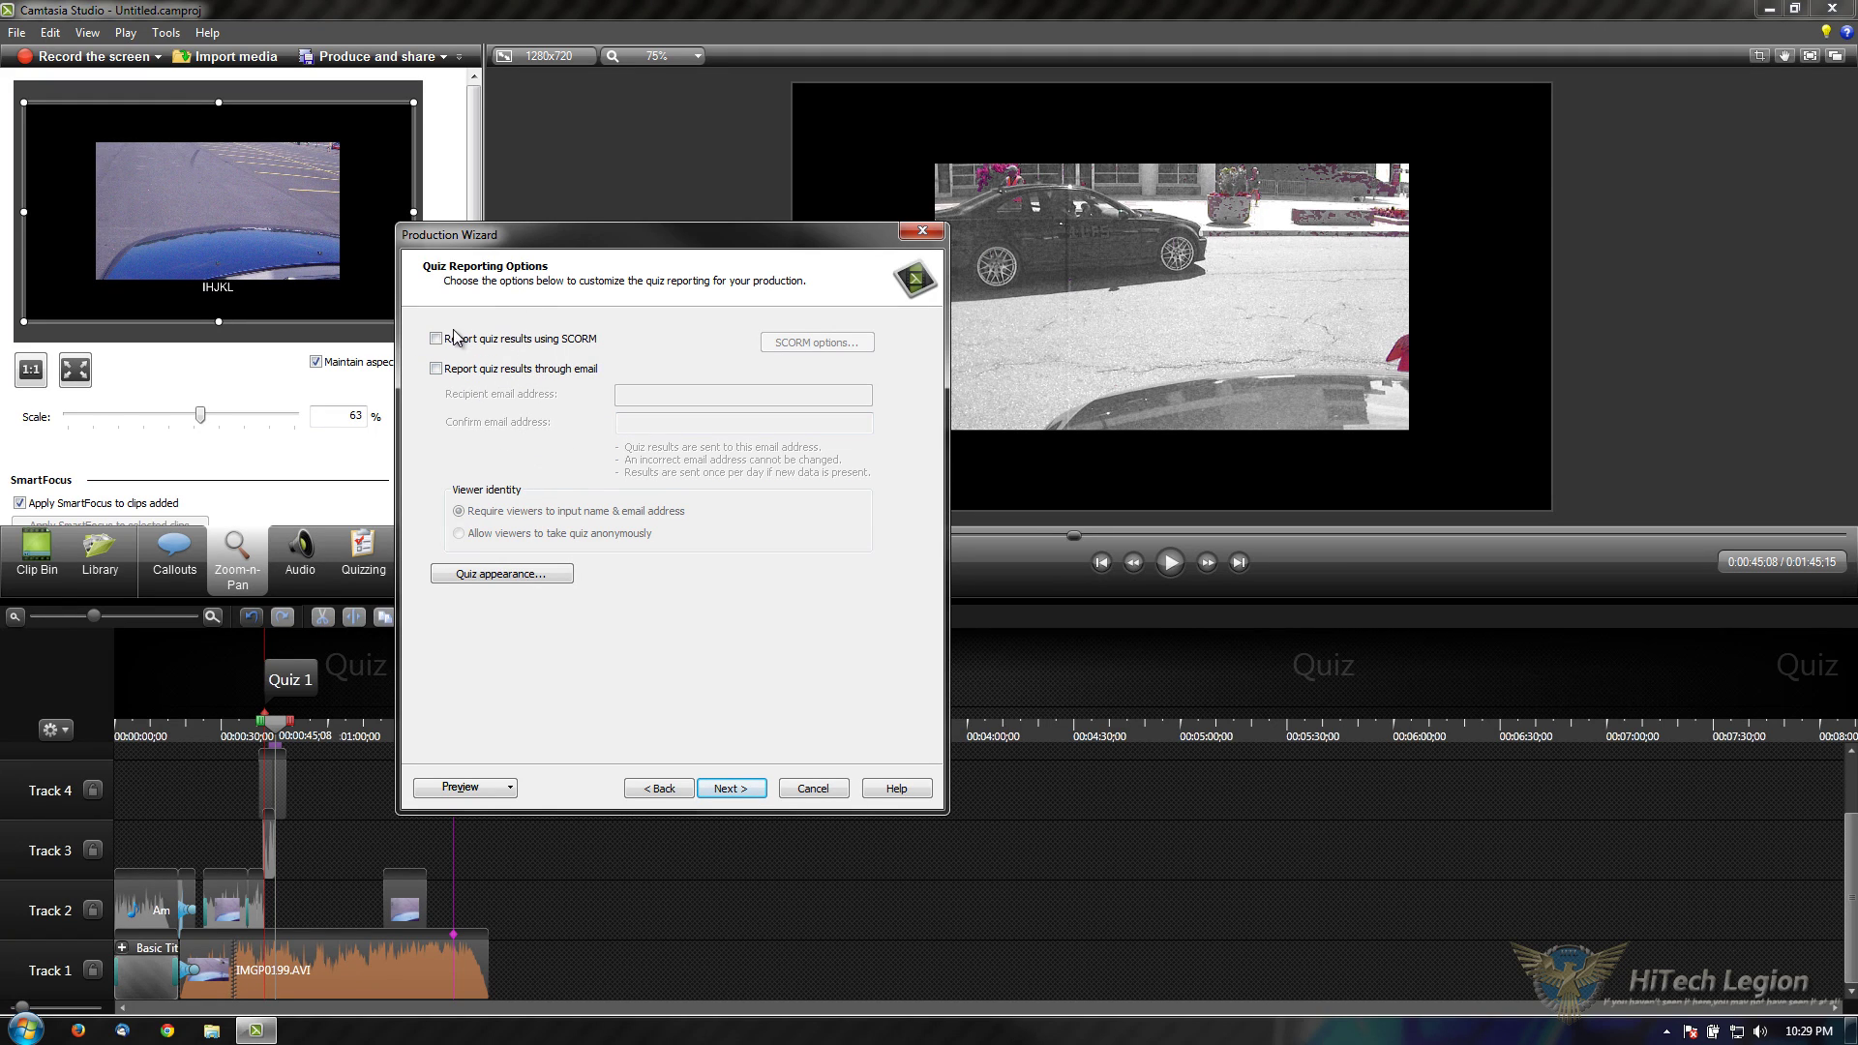
pyautogui.click(500, 340)
pyautogui.click(762, 791)
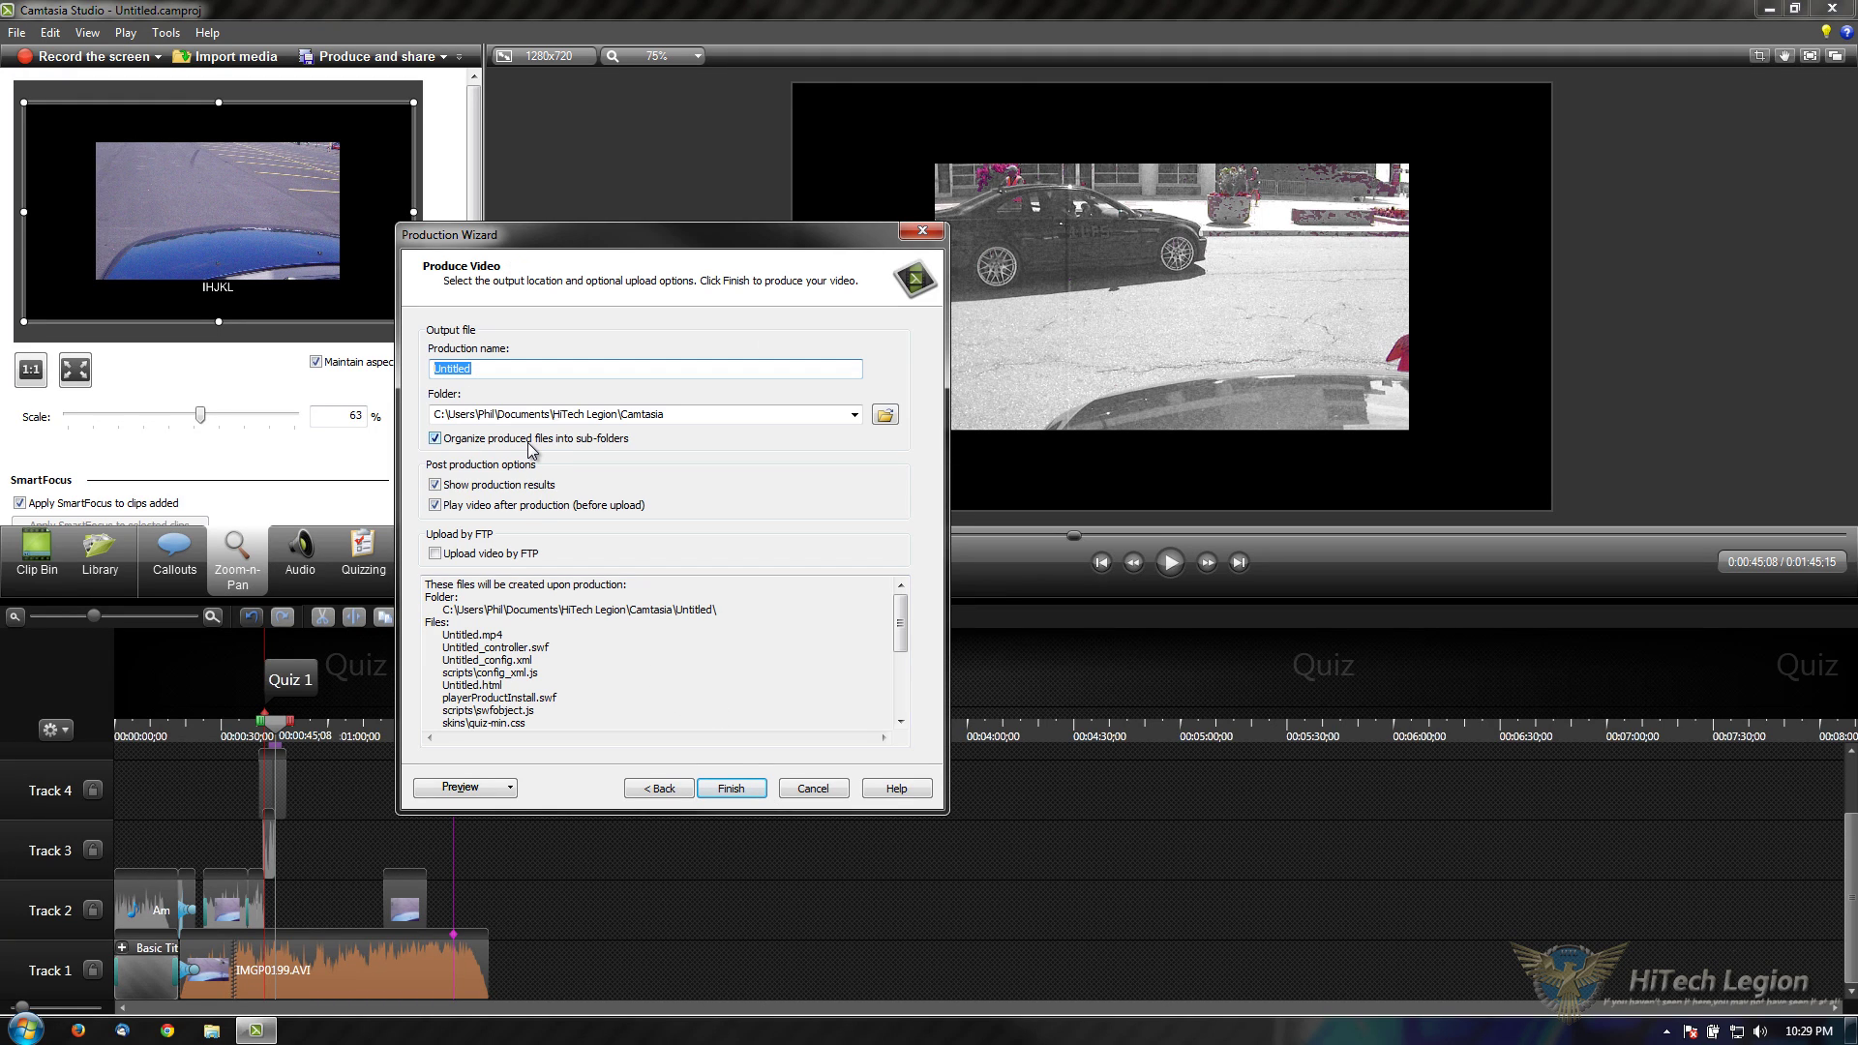
# Step: Name the production "HTL Camtasia Review"
pyautogui.write('Cam')
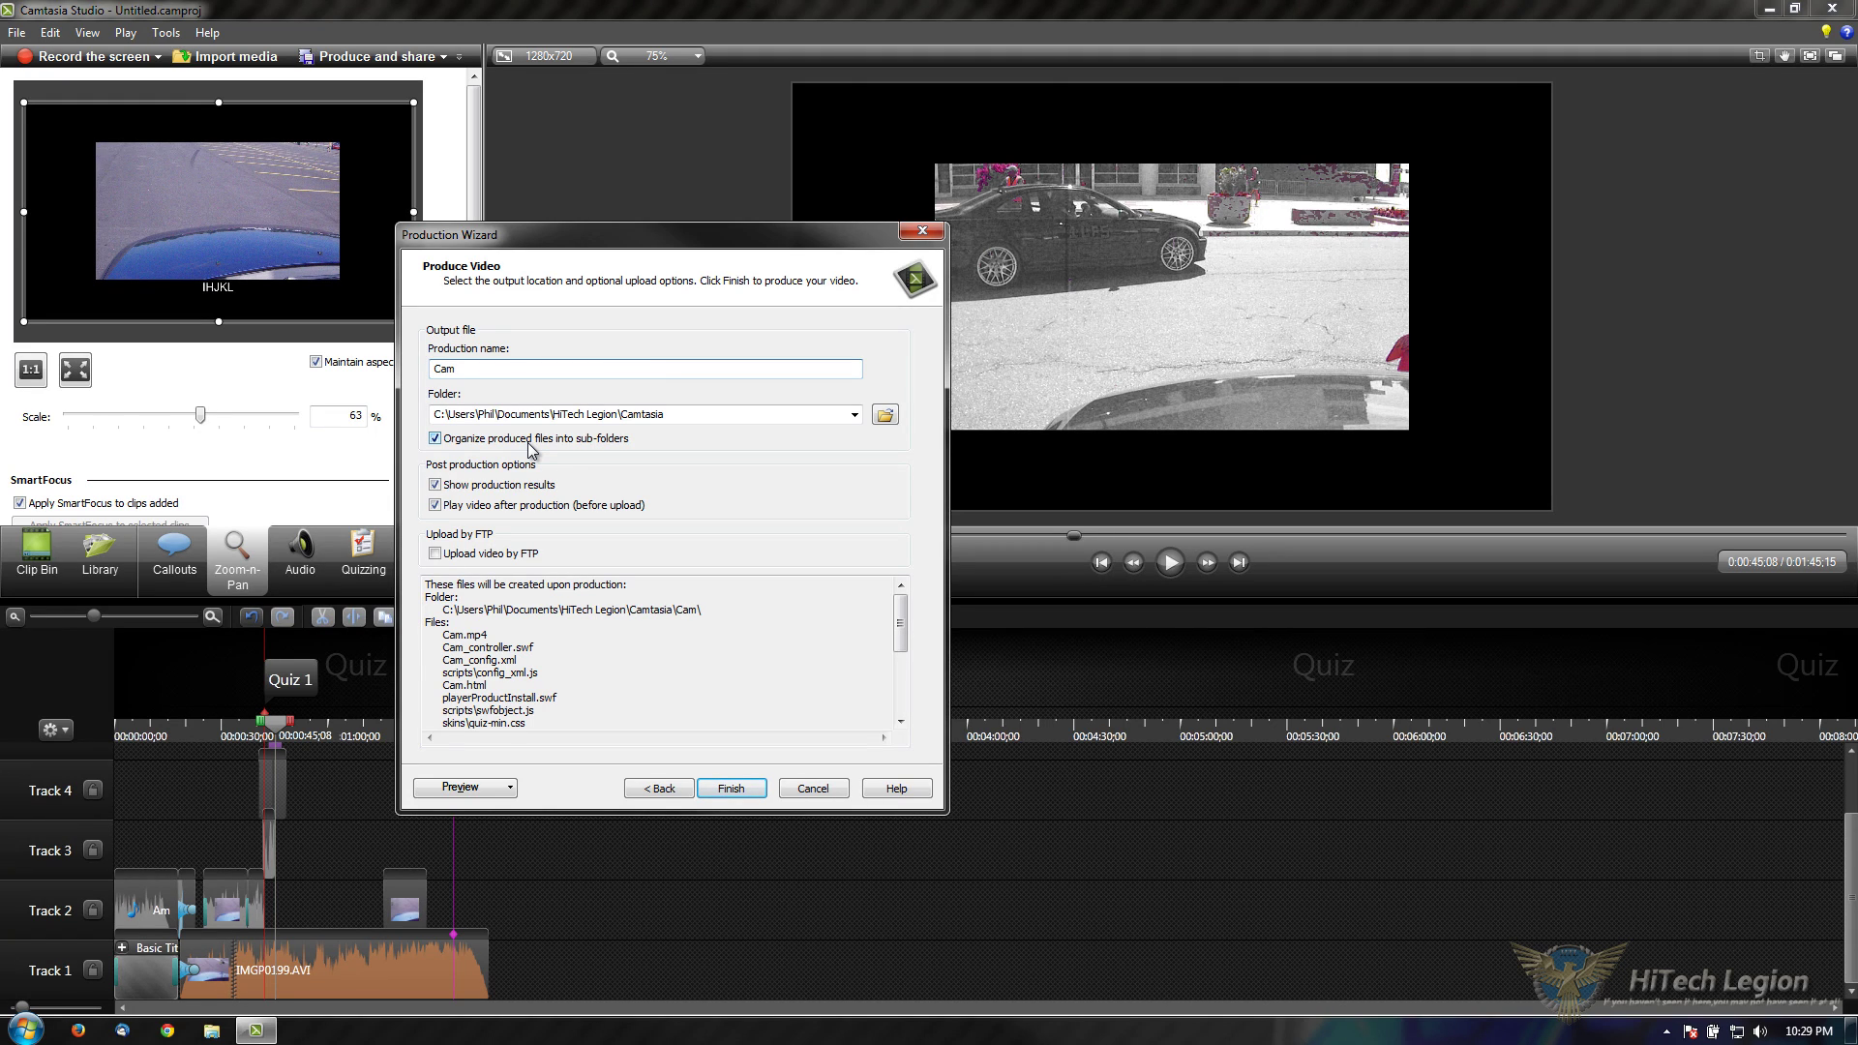
pyautogui.write('tasia RE')
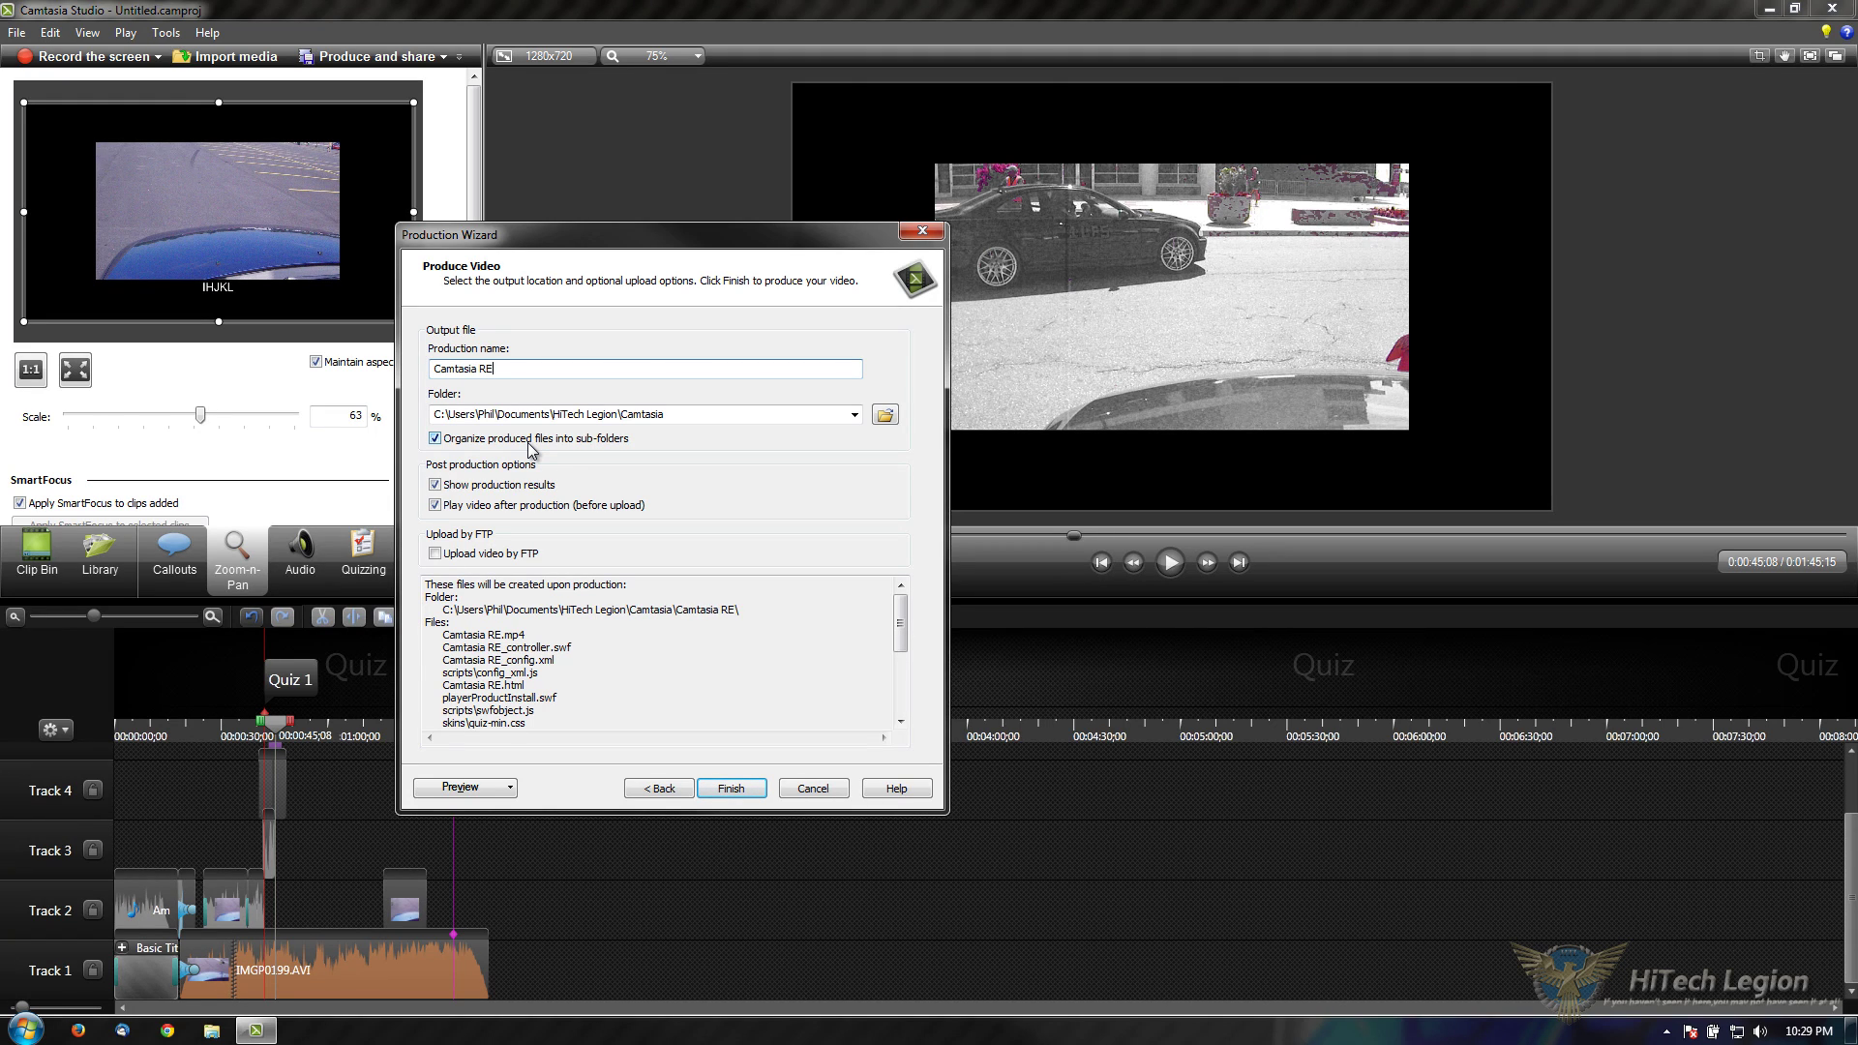
pyautogui.write('viewHTL')
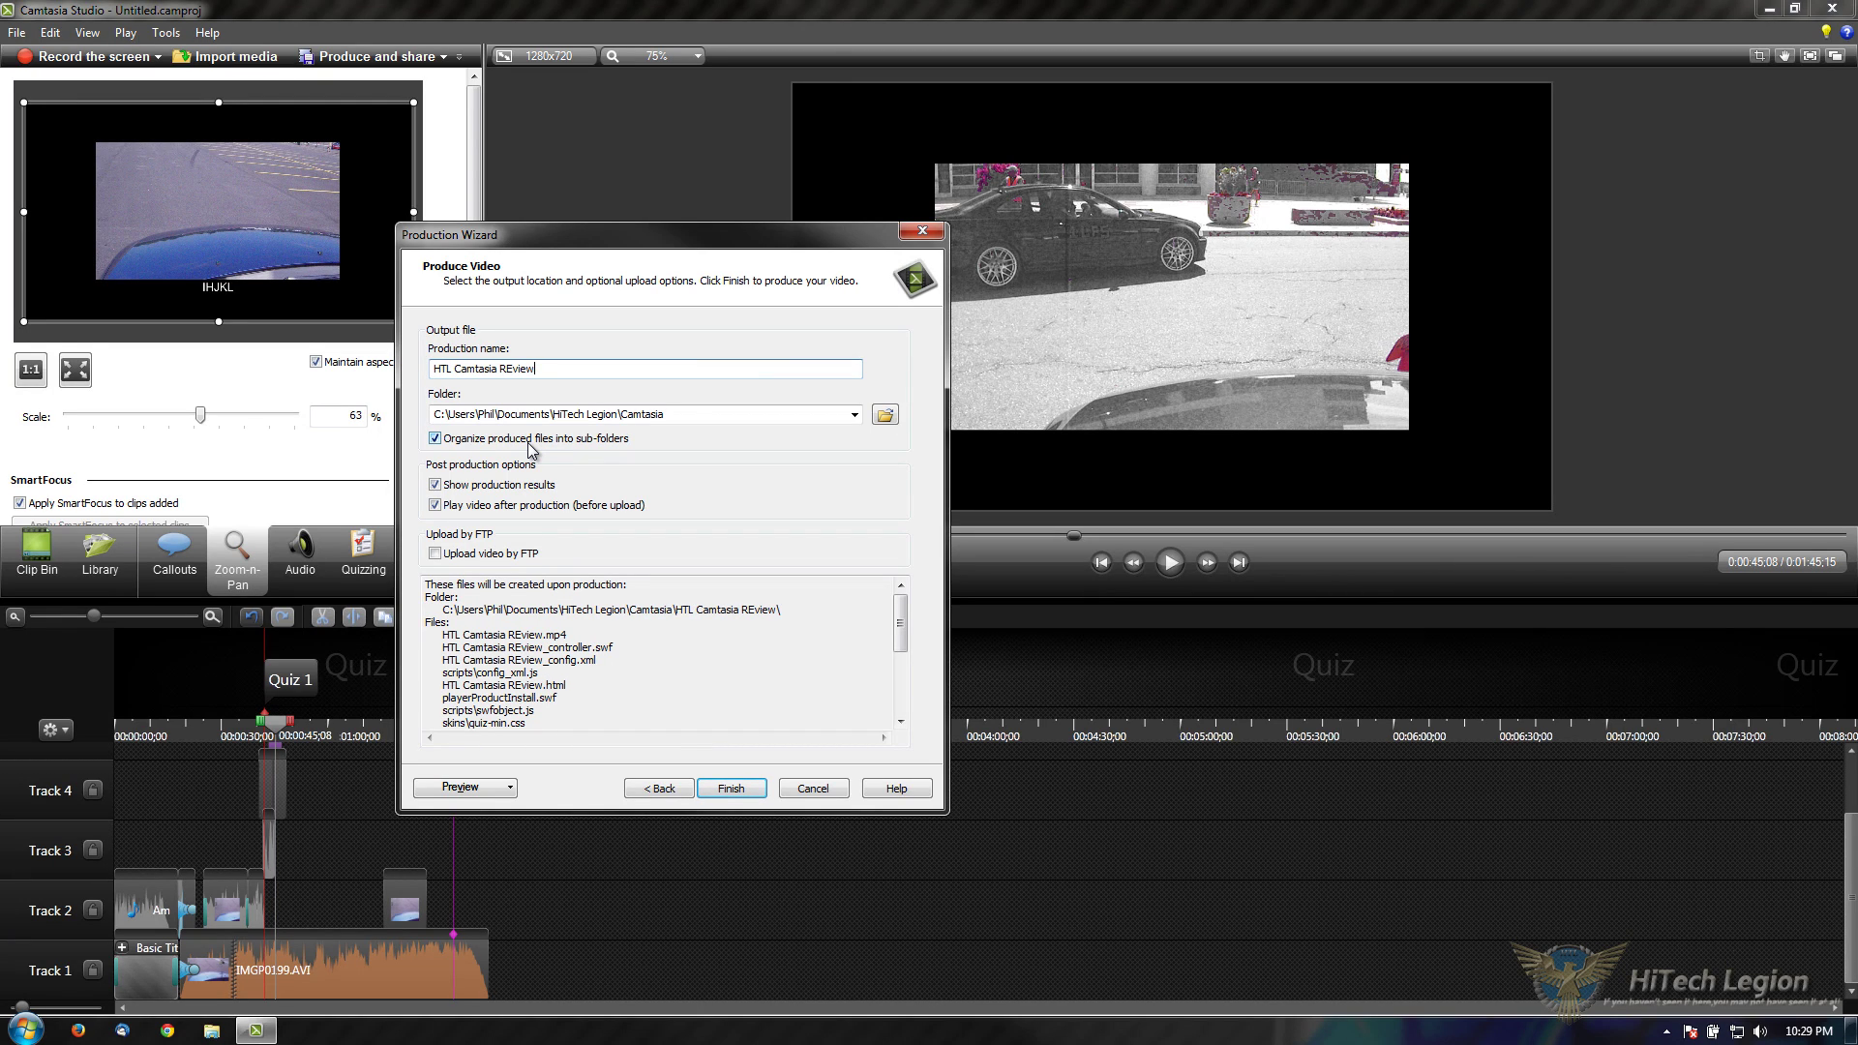
pyautogui.hotkey('ctrl', 'shift', 'Left')
pyautogui.press('Left')
pyautogui.press('Delete')
pyautogui.write('e')
# Step: Examine the list of files the production will create, from the MP4 video down to the supporting scripts
pyautogui.click(523, 554)
pyautogui.scroll(-5, 645, 667)
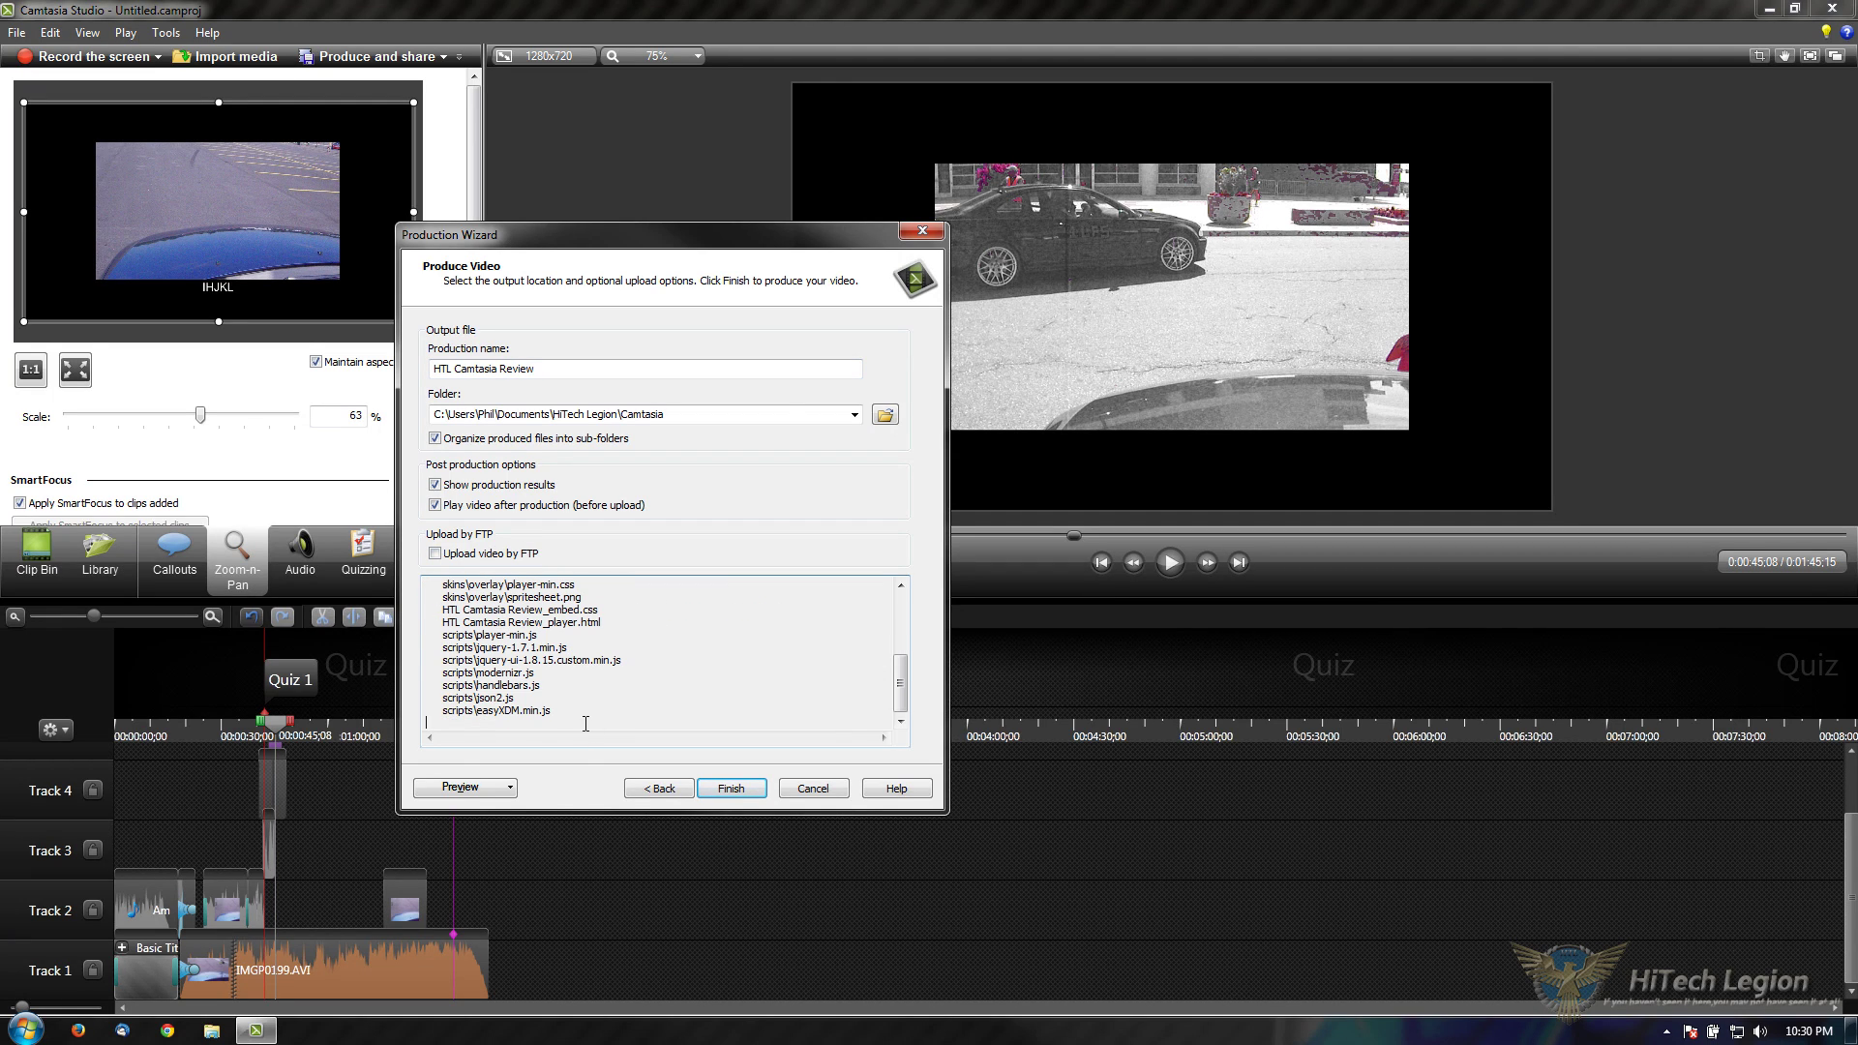
pyautogui.moveTo(559, 721); pyautogui.dragTo(489, 697)
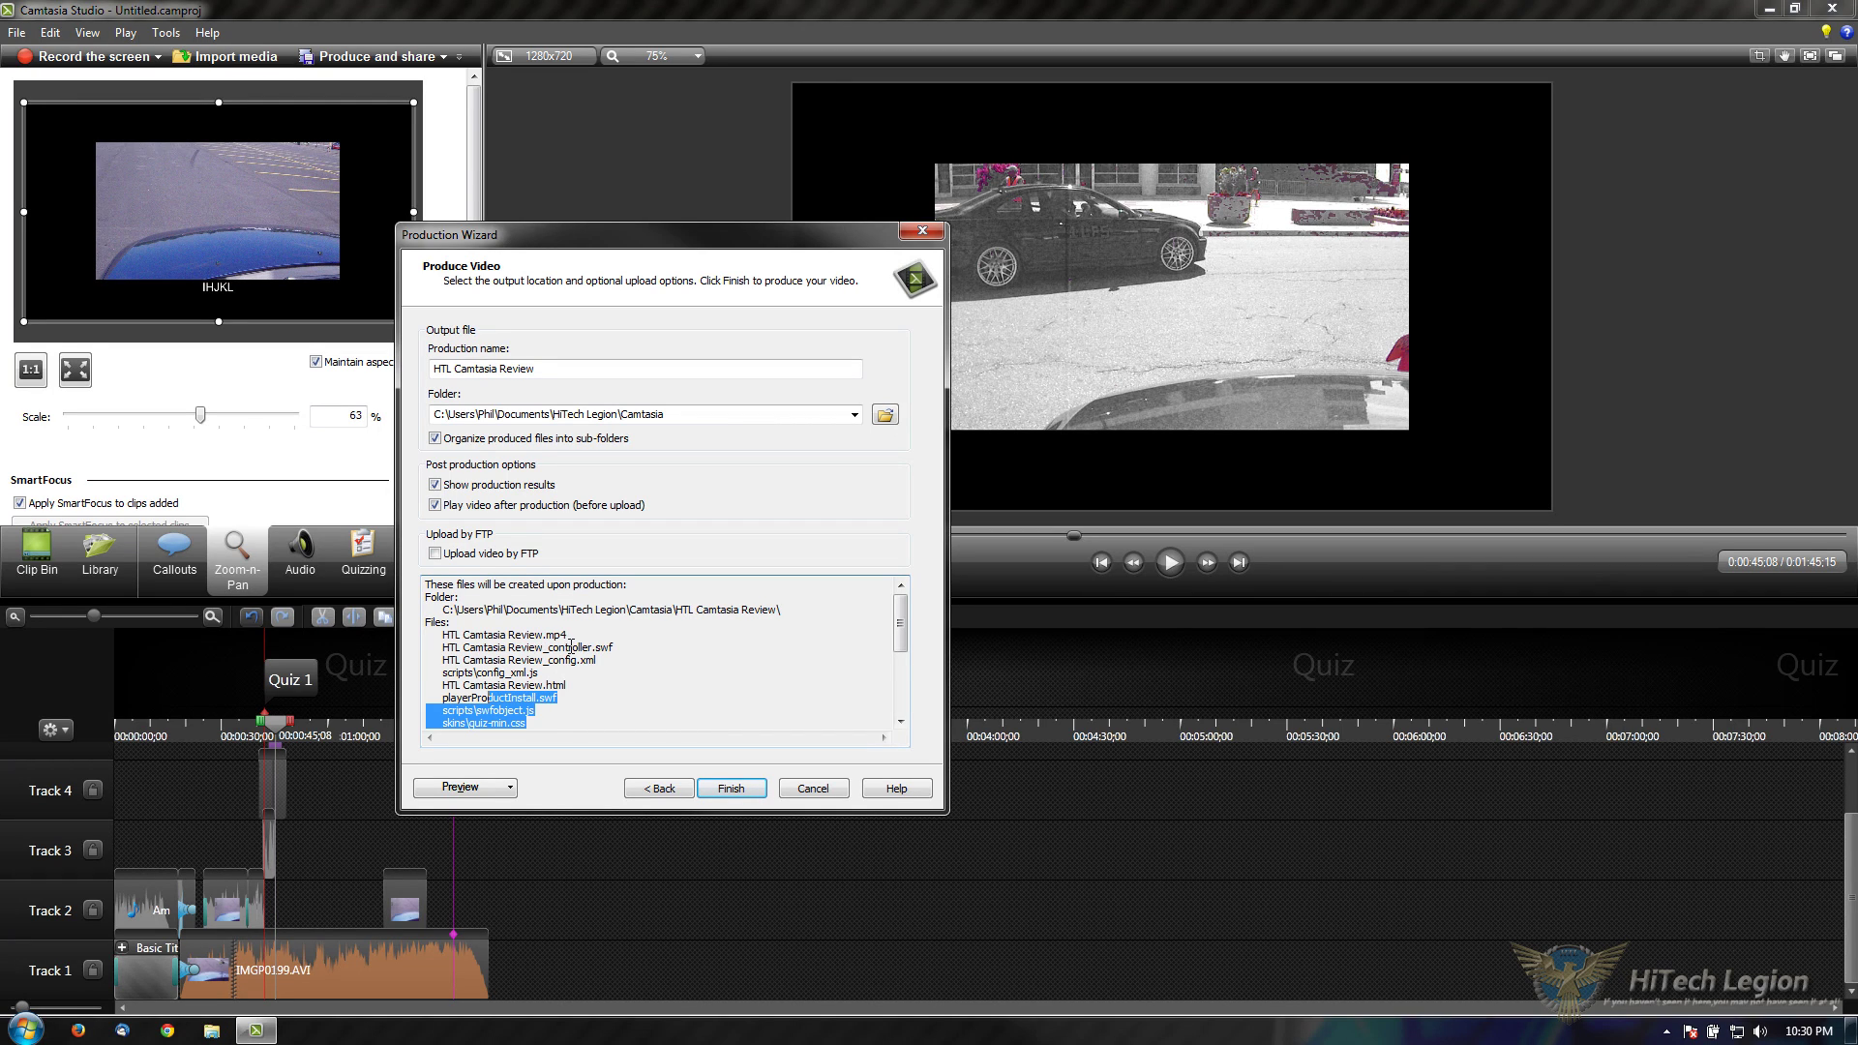
pyautogui.moveTo(571, 634); pyautogui.dragTo(447, 635)
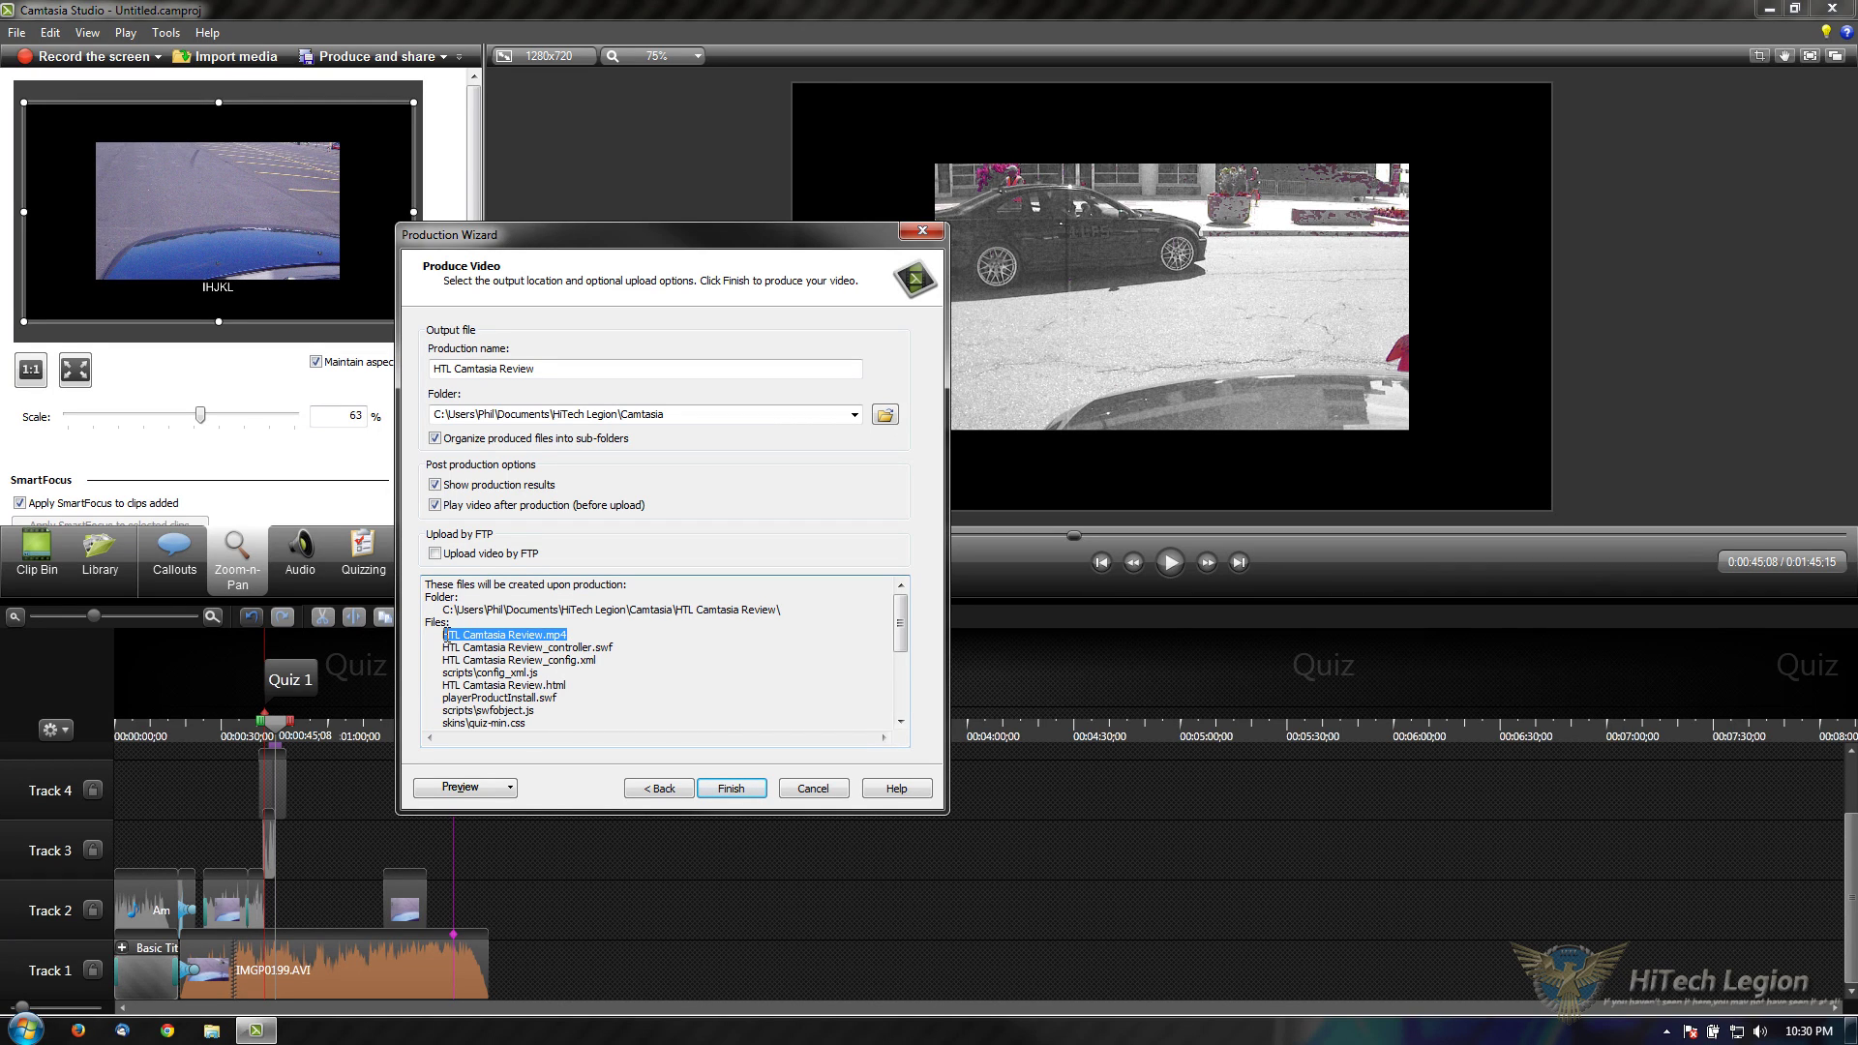
pyautogui.click(448, 634)
pyautogui.moveTo(445, 648); pyautogui.dragTo(592, 727)
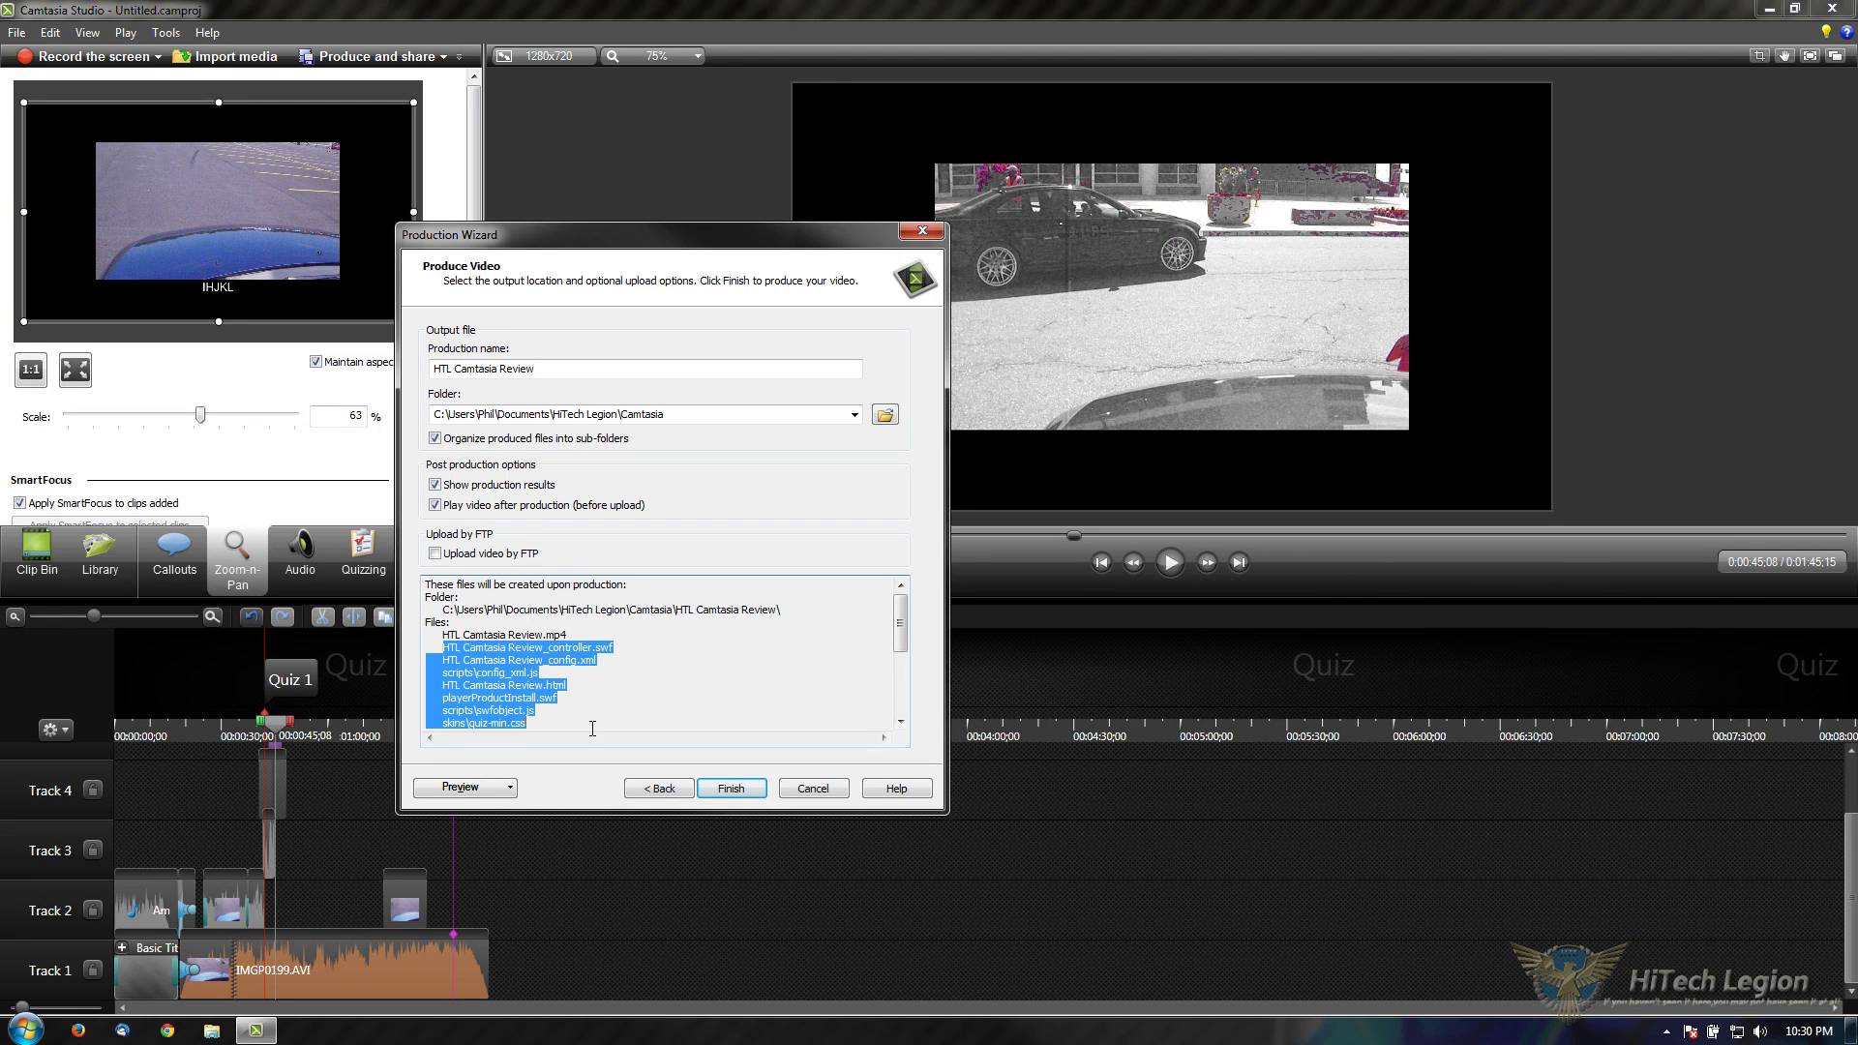
pyautogui.click(592, 728)
pyautogui.hotkey('ctrl', 'a')
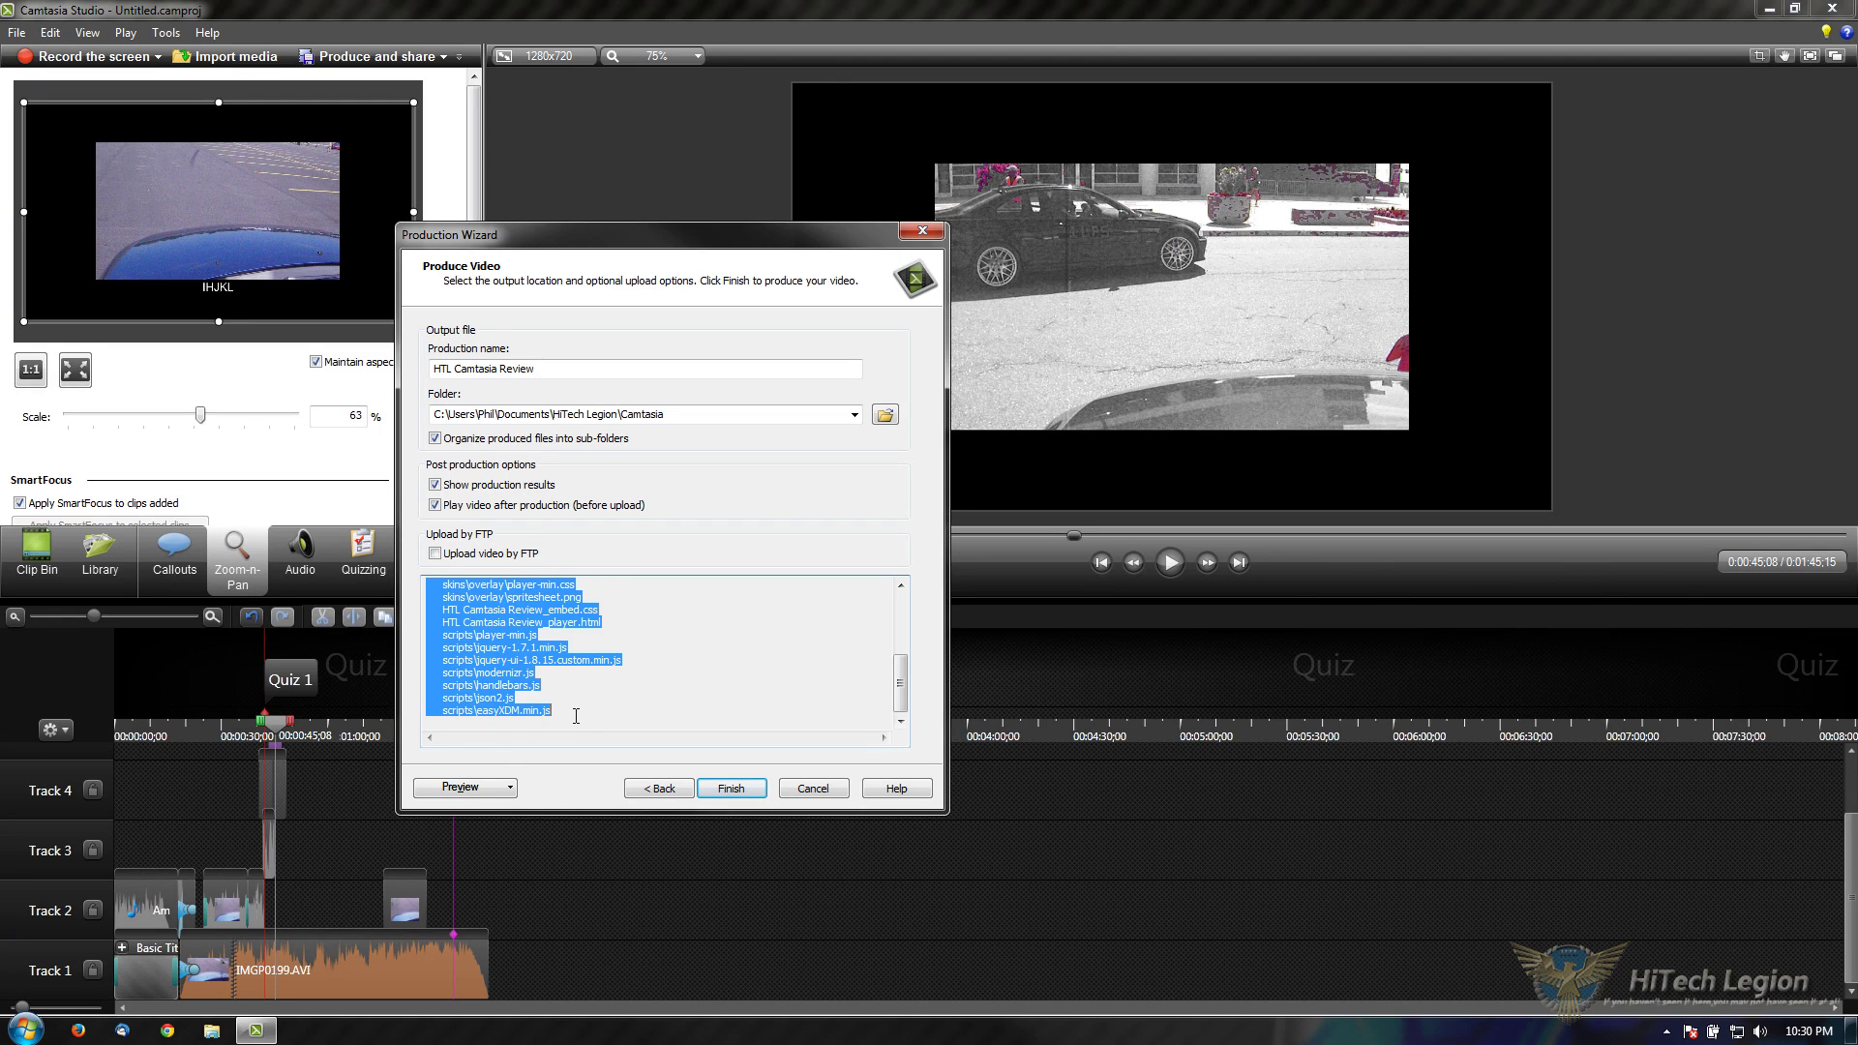
pyautogui.scroll(-3, 576, 716)
pyautogui.scroll(3, 575, 716)
pyautogui.moveTo(576, 716); pyautogui.dragTo(549, 658)
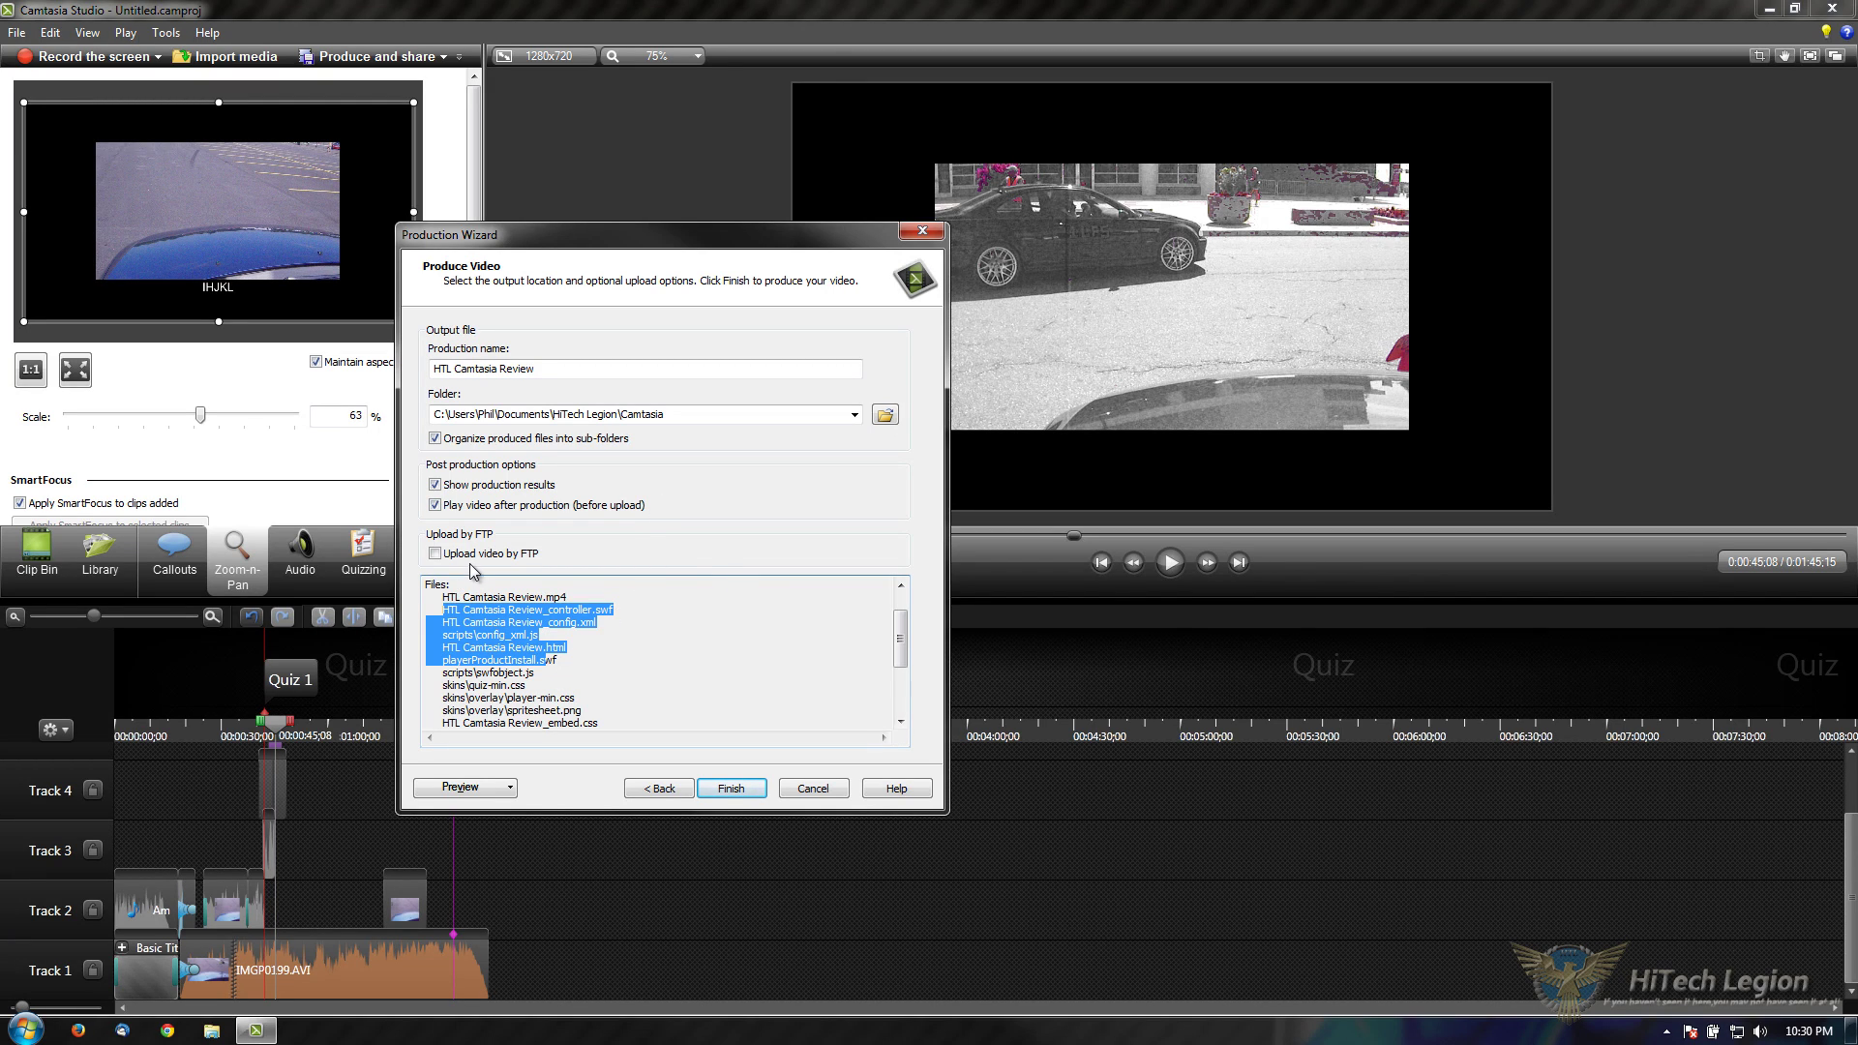
# Step: Bring up the FTP upload settings, cancel them without entering a server, and start producing the video
pyautogui.click(730, 788)
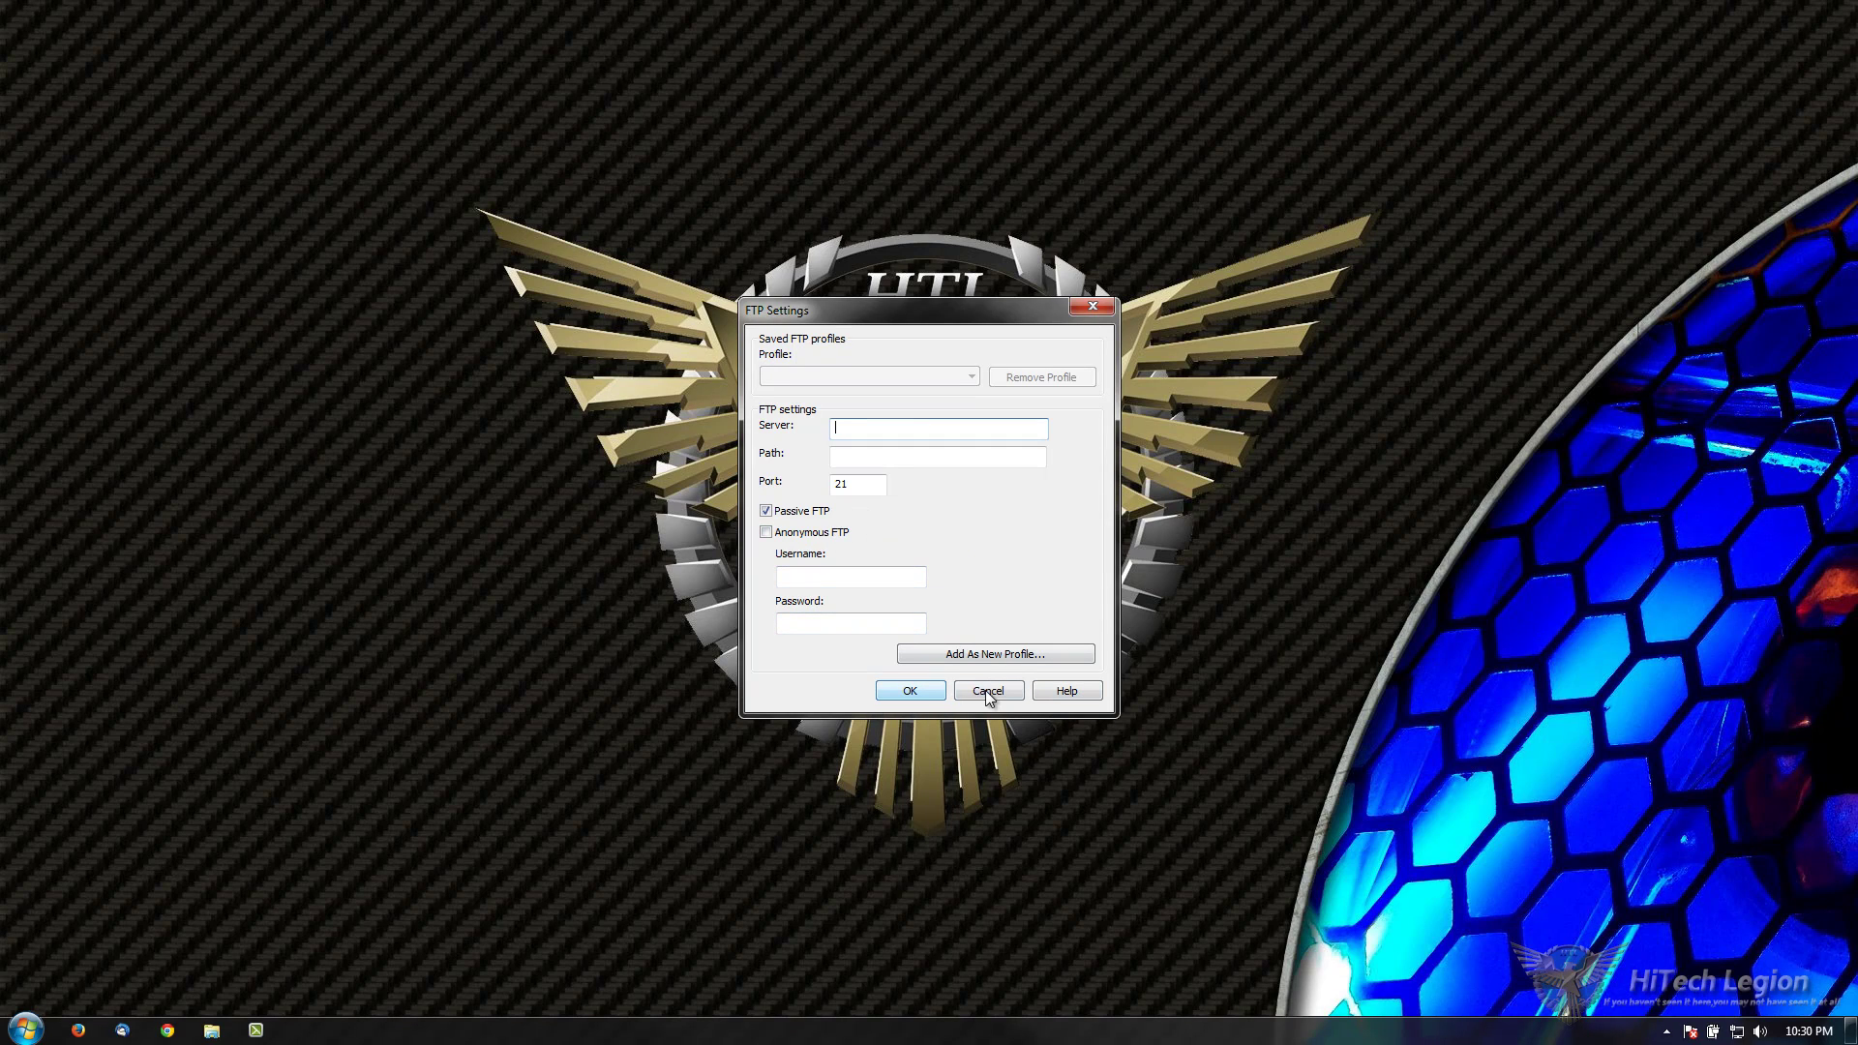
pyautogui.click(956, 694)
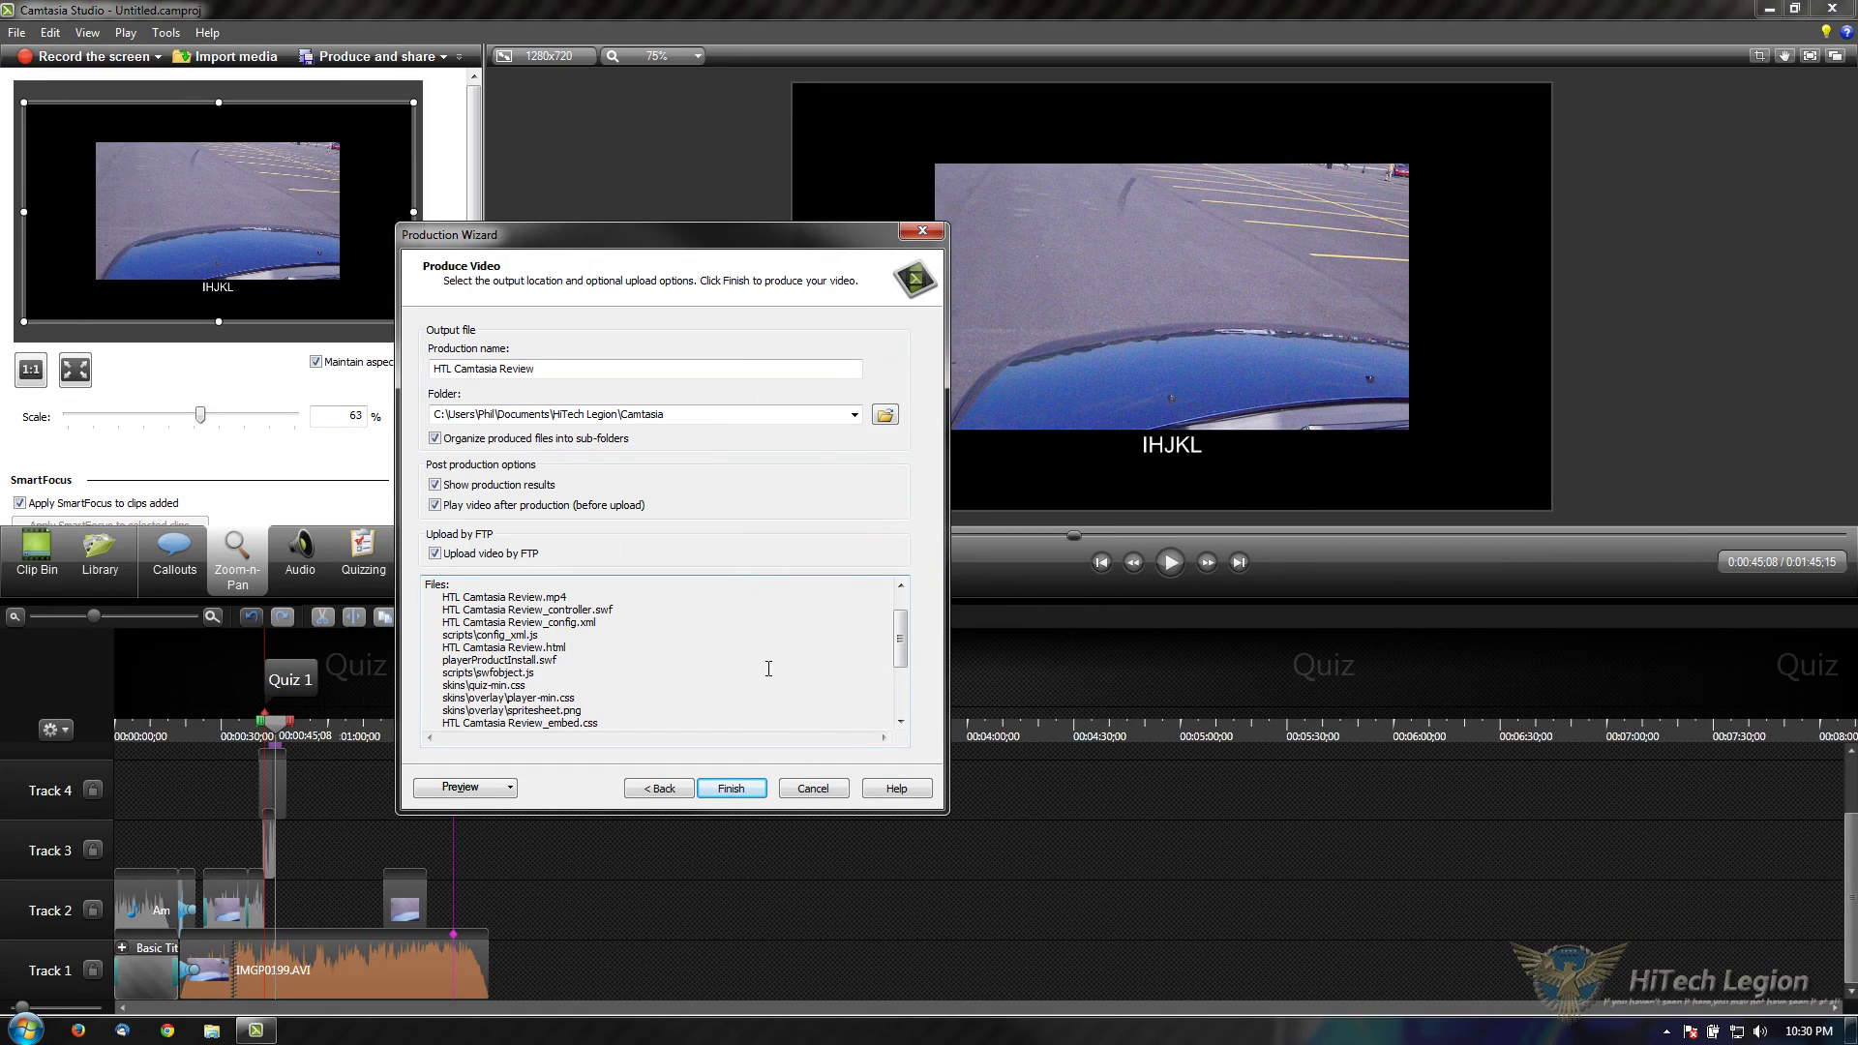
pyautogui.click(716, 787)
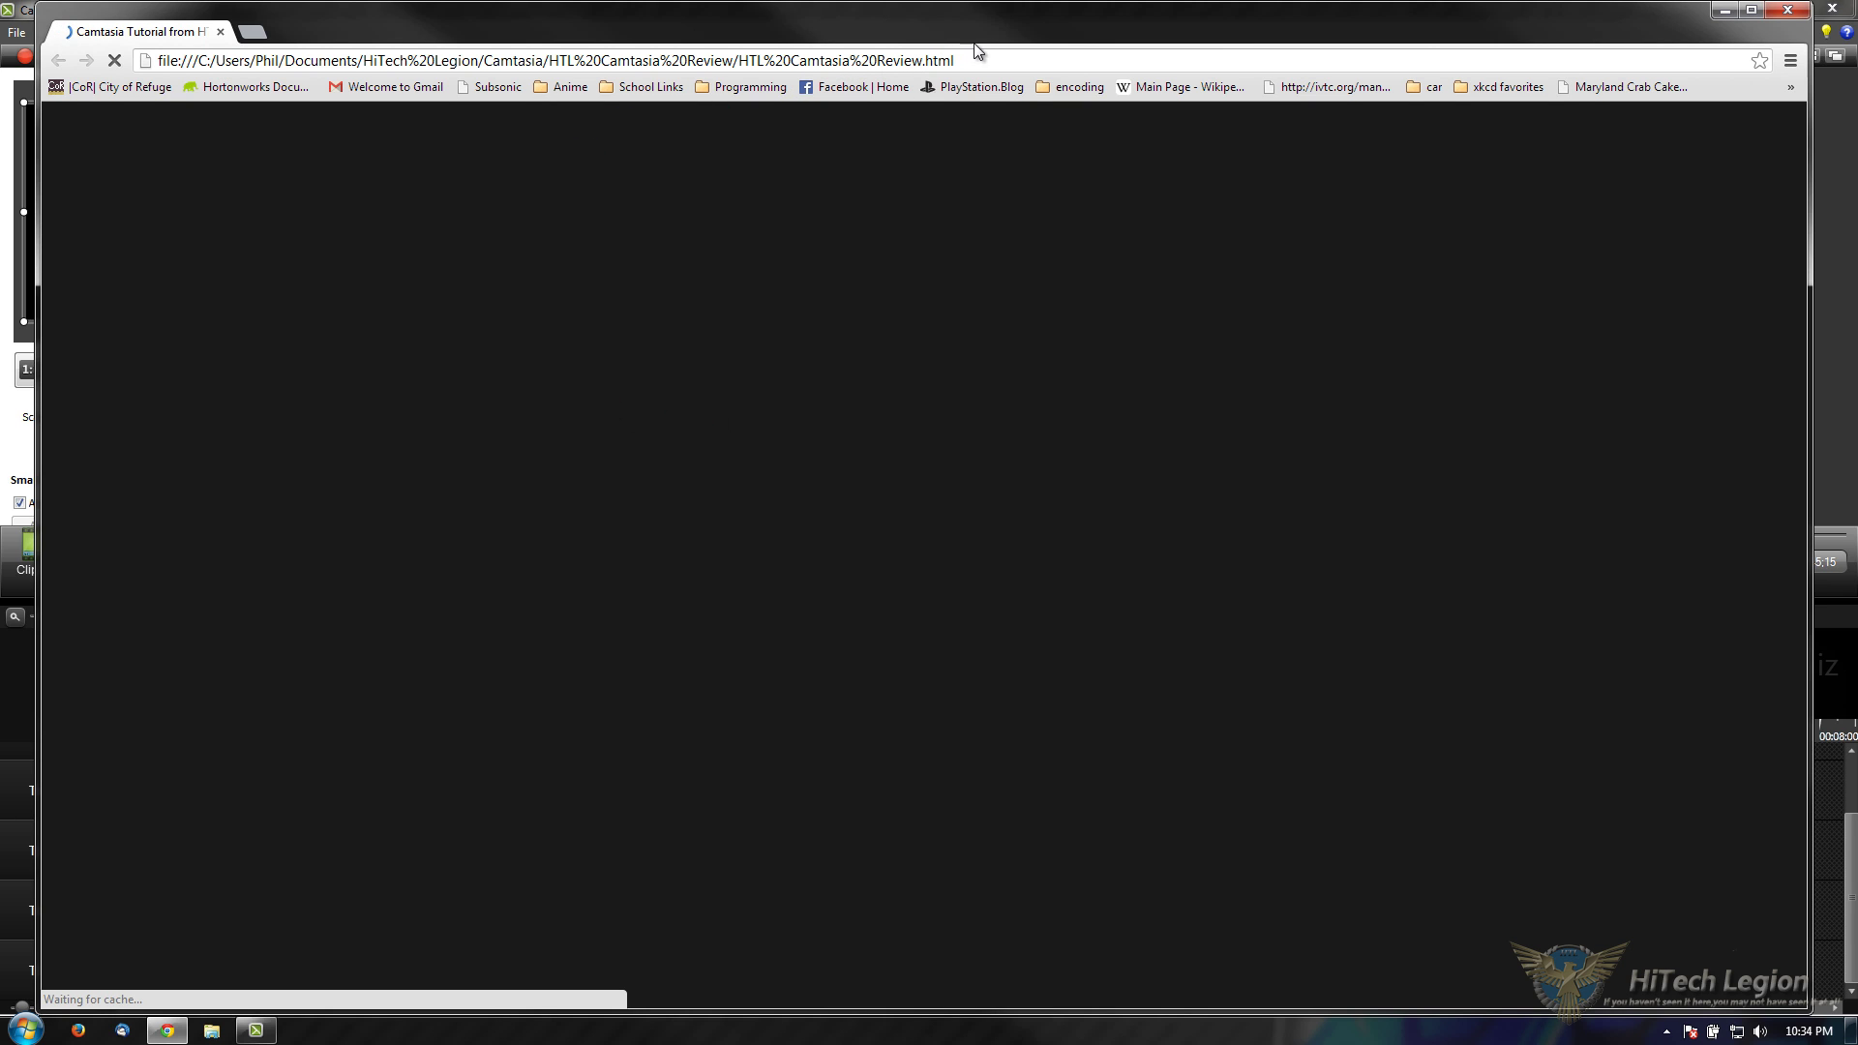
# Step: Examine the source code of the produced HTML page, including its metadata and embedded player, and close the source view
pyautogui.moveTo(964, 61)
pyautogui.mouseDown()
pyautogui.moveTo(671, 61)
pyautogui.moveTo(937, 61)
pyautogui.mouseUp()
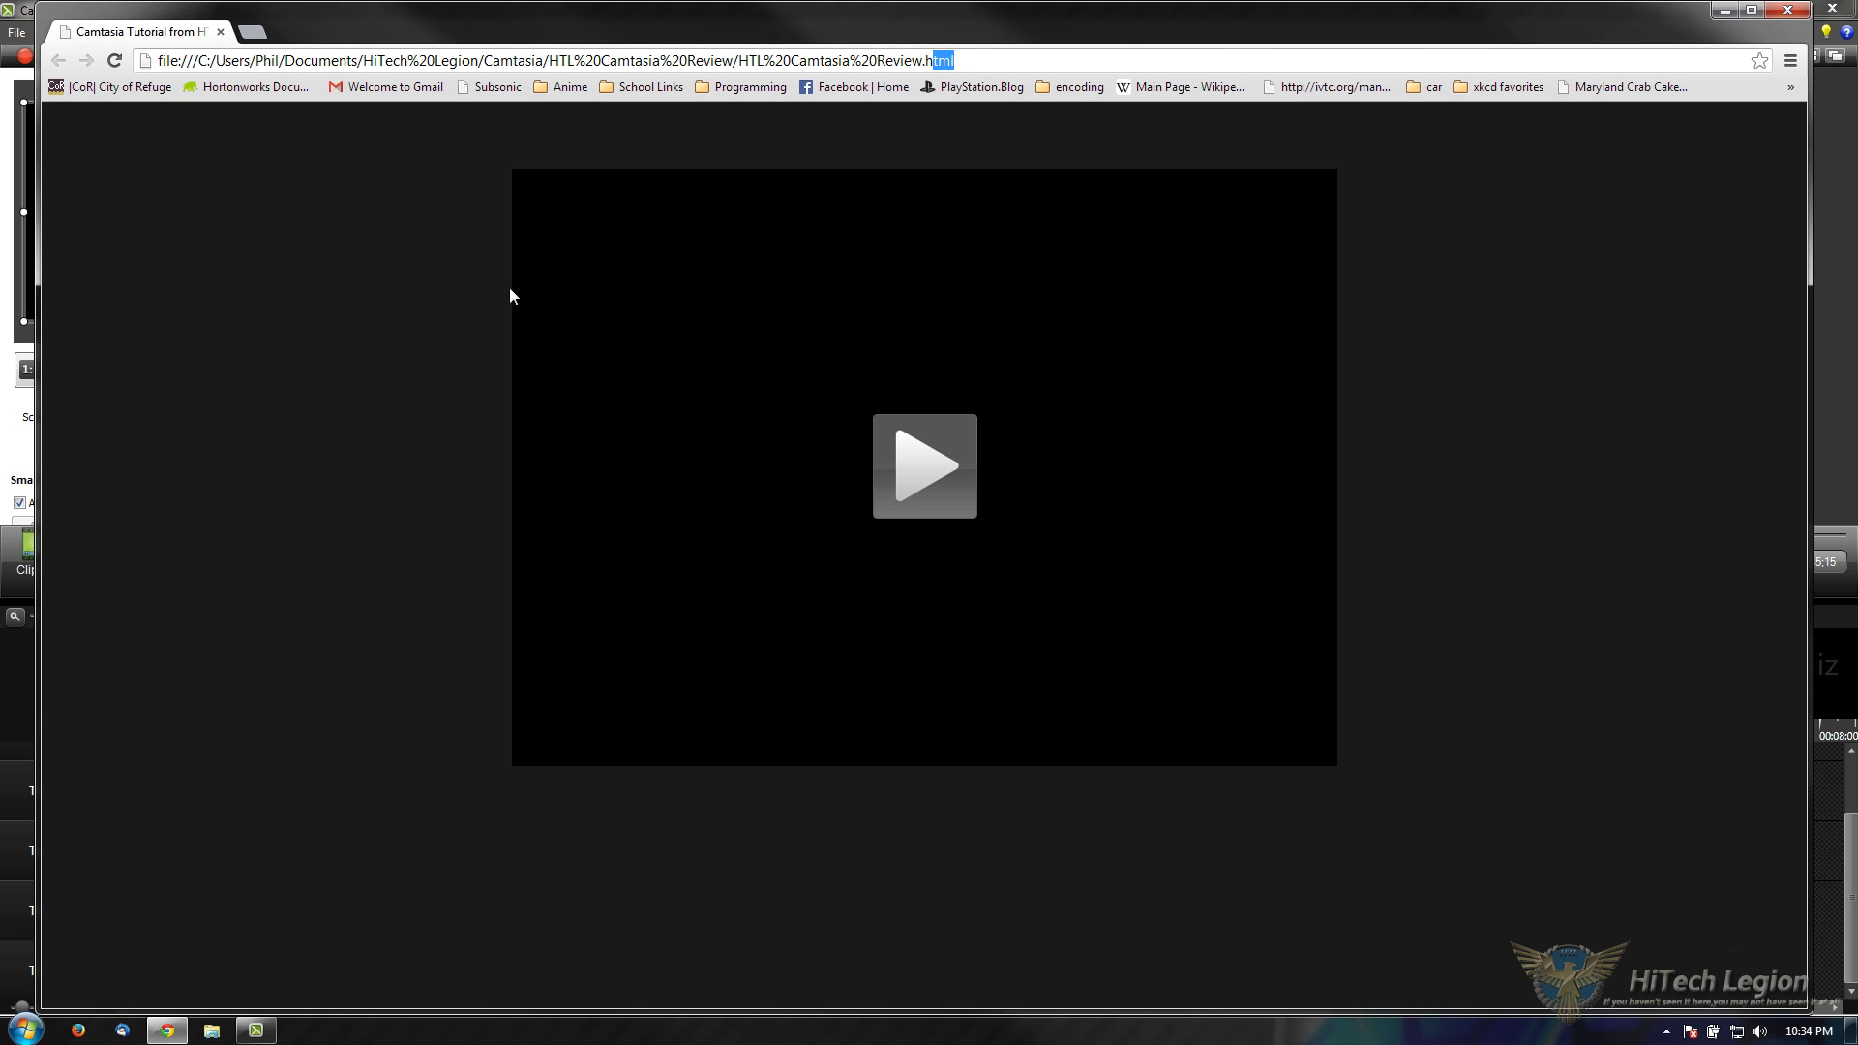
pyautogui.click(340, 327)
pyautogui.rightClick(341, 328)
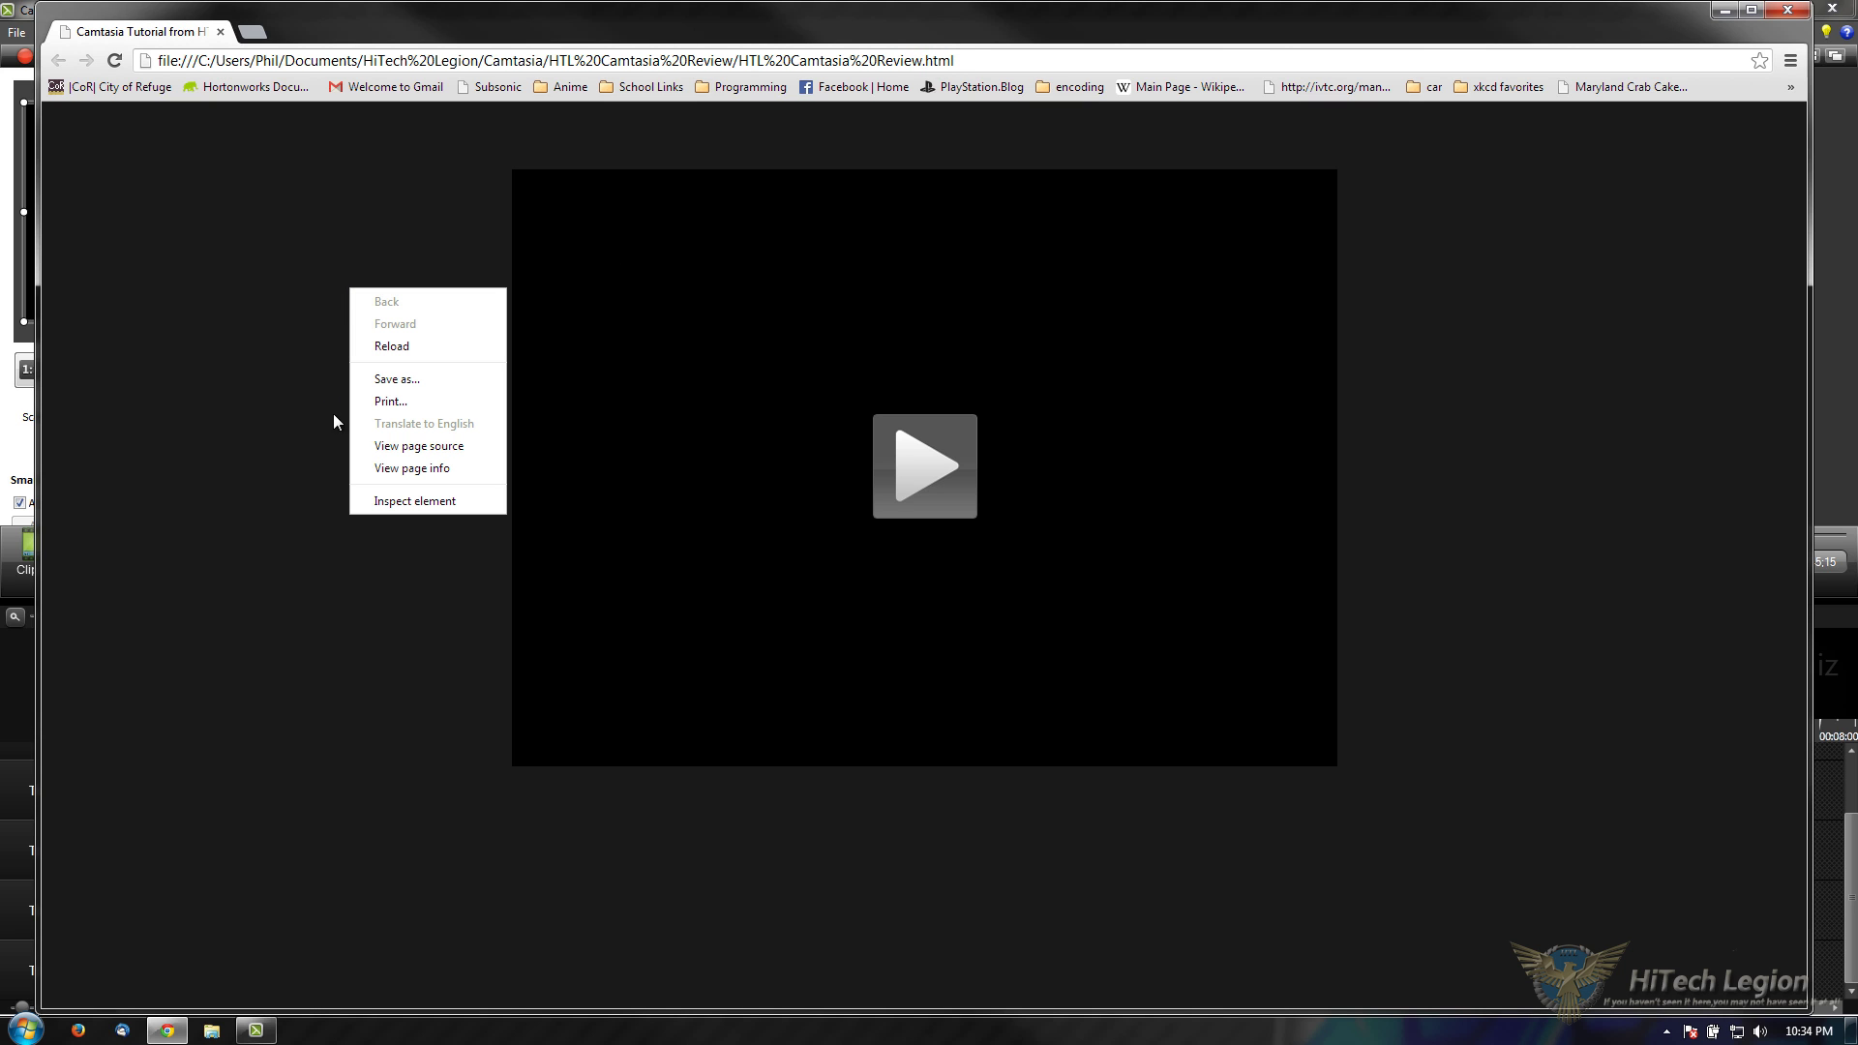
pyautogui.click(444, 447)
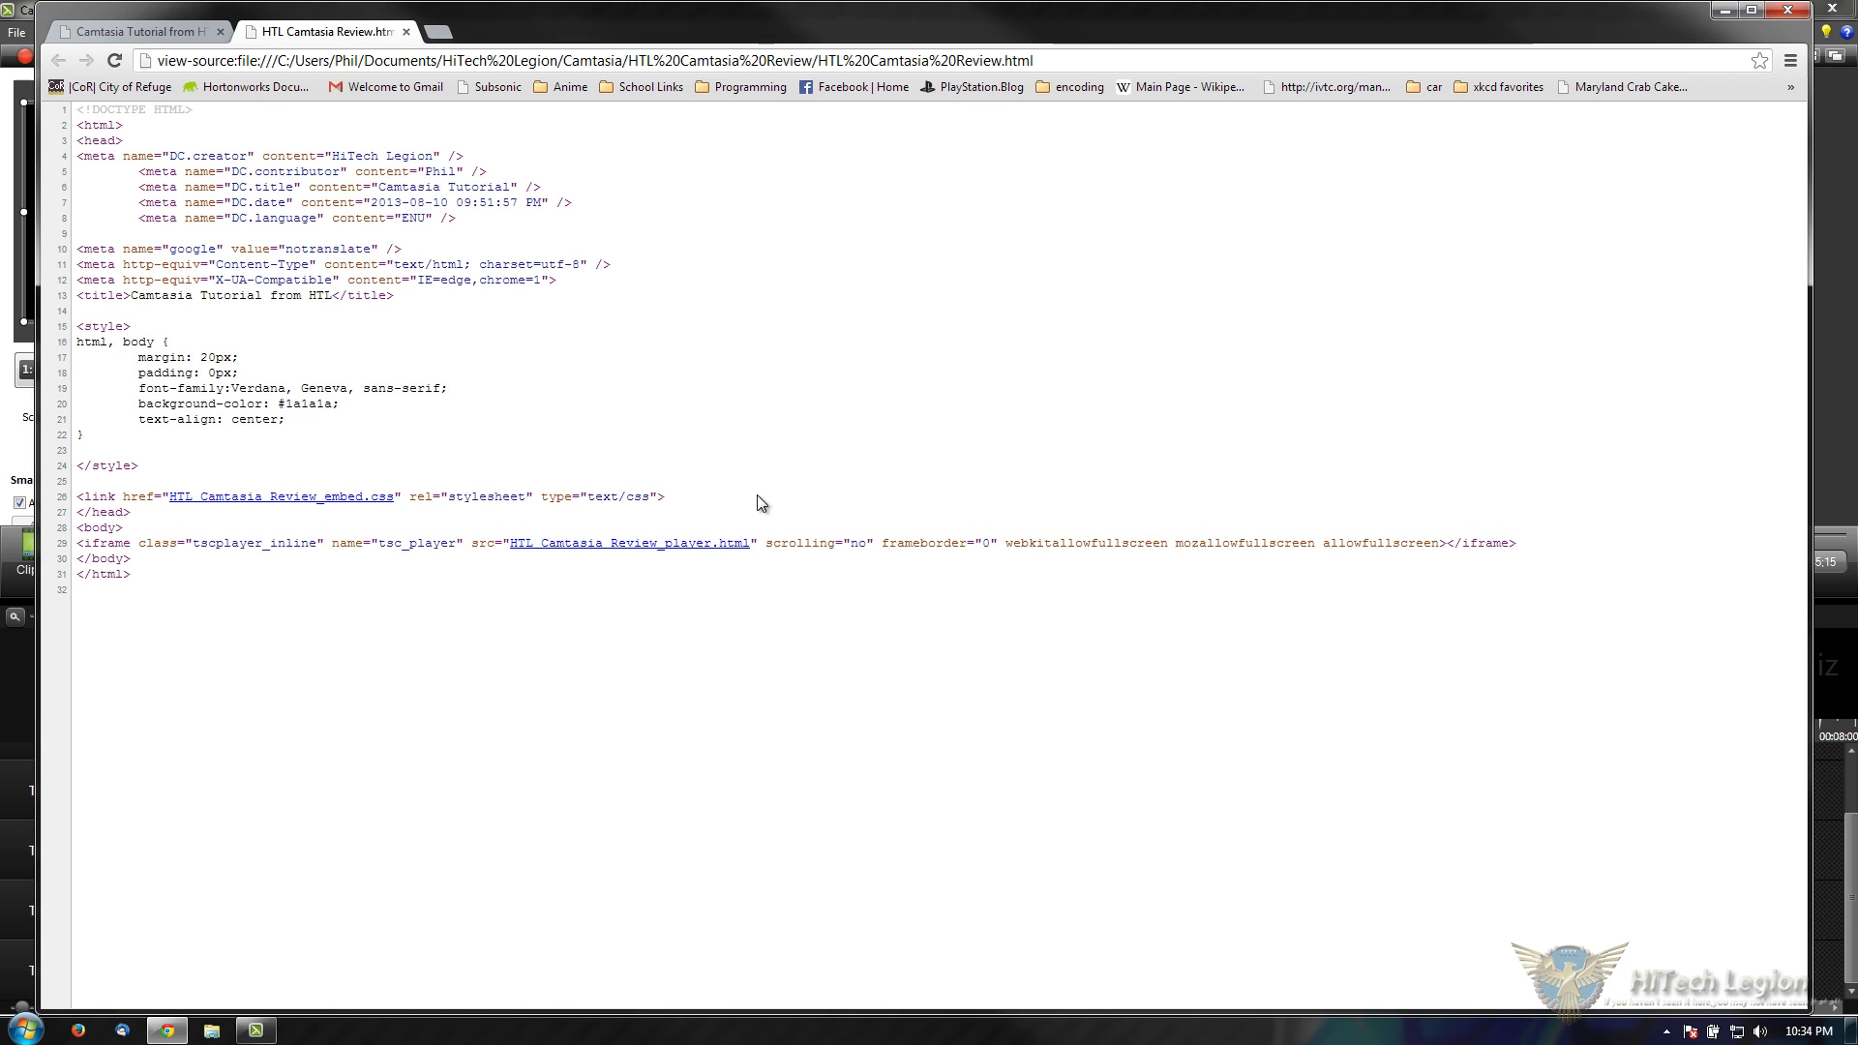
pyautogui.moveTo(78, 108); pyautogui.dragTo(559, 280)
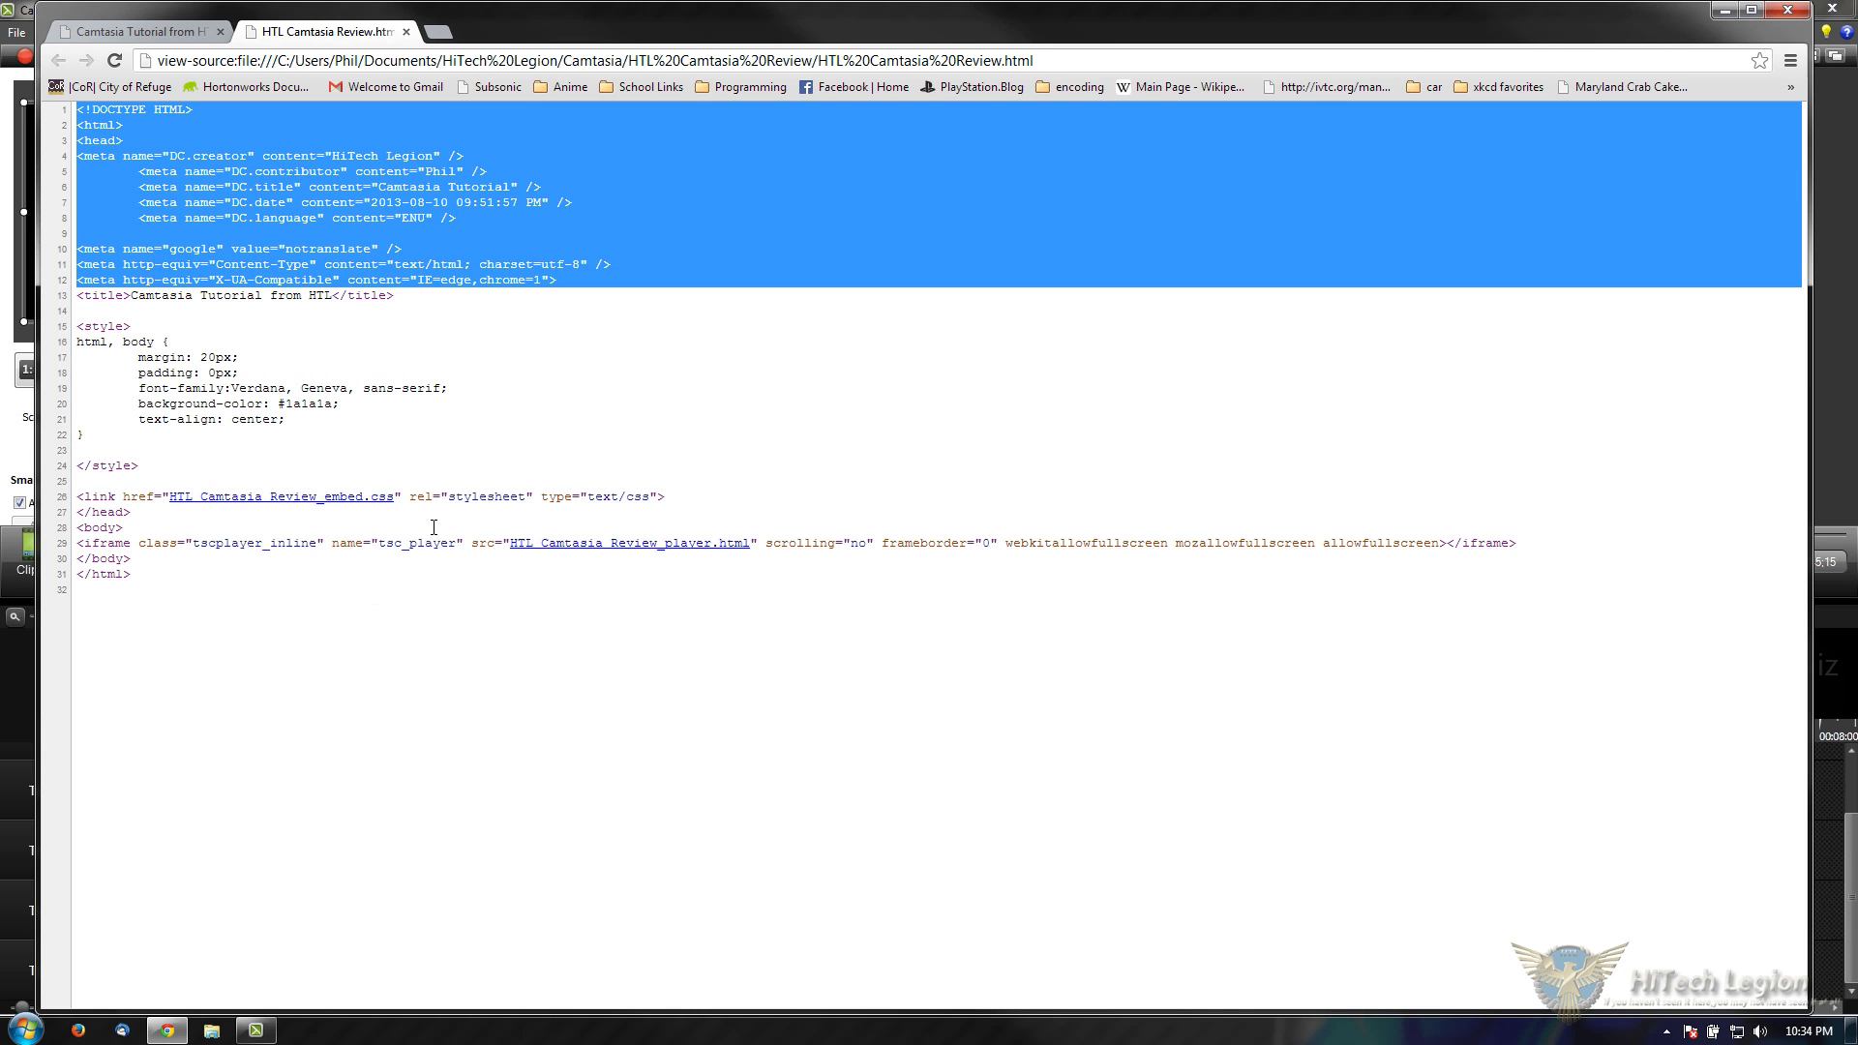
pyautogui.click(468, 434)
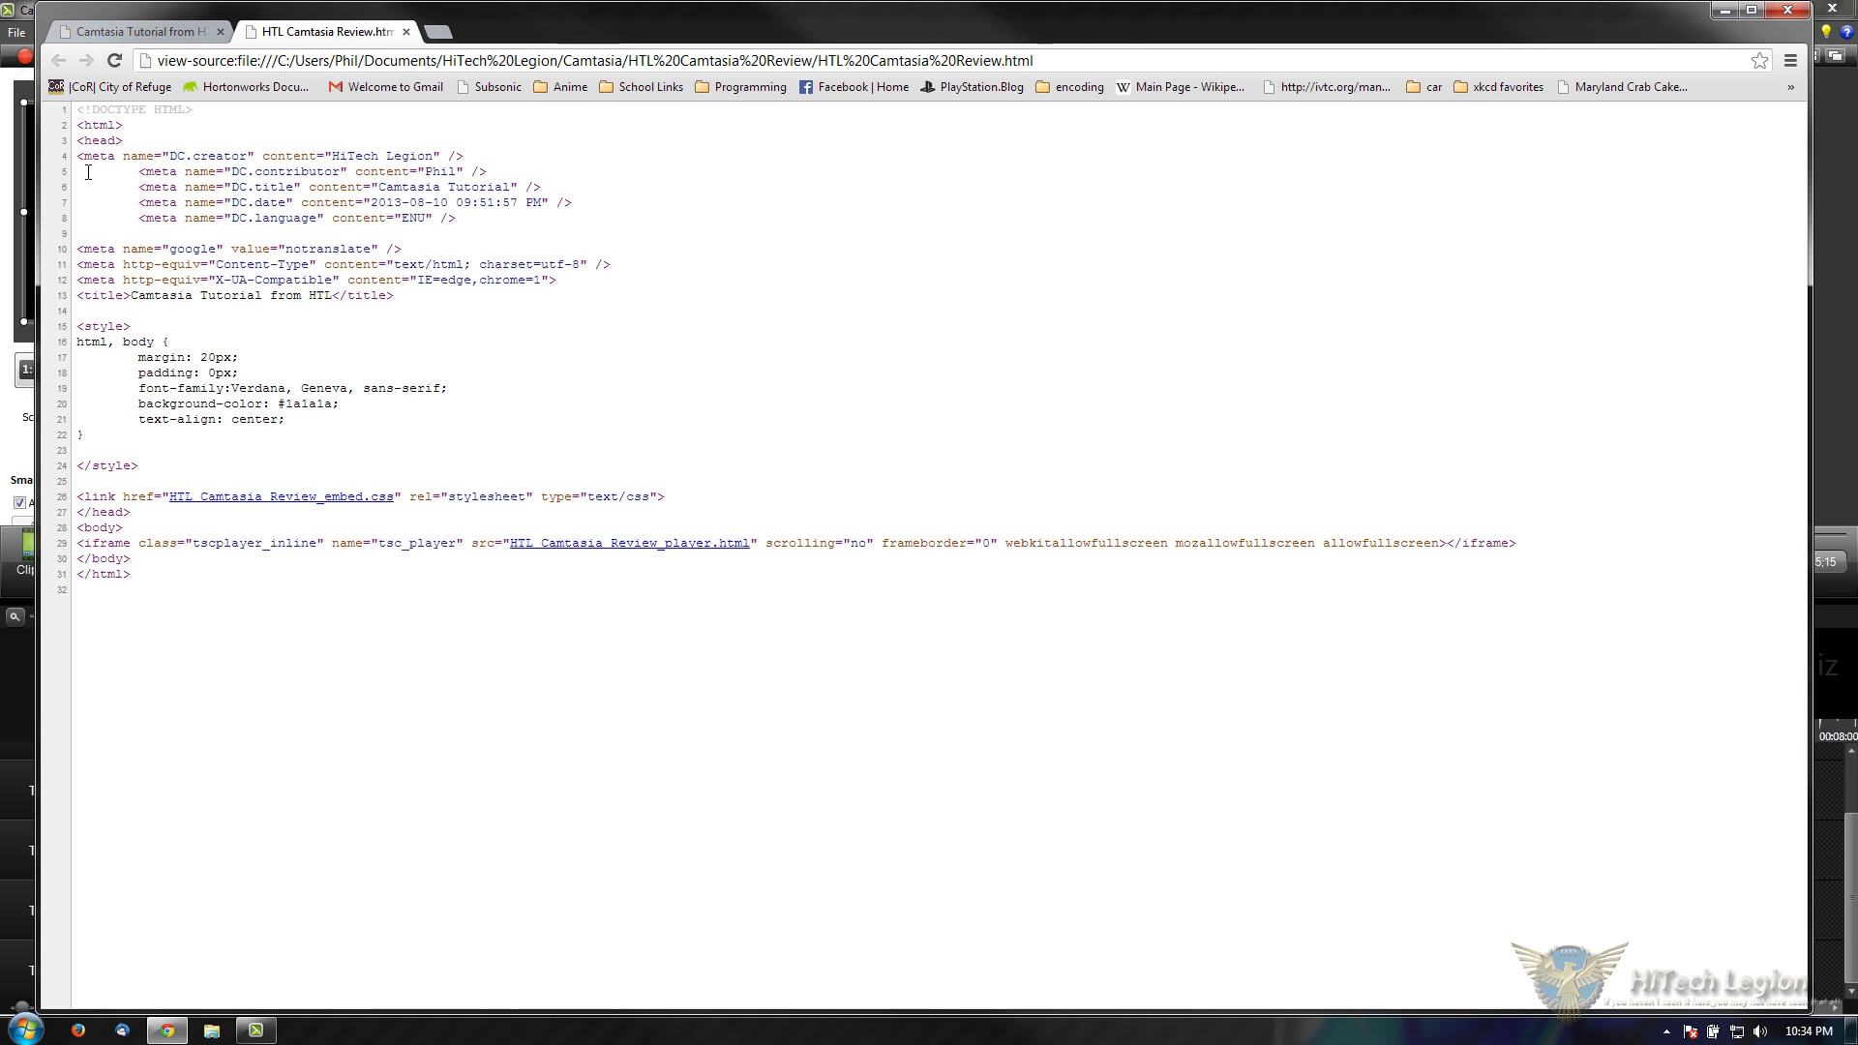
pyautogui.moveTo(78, 155); pyautogui.dragTo(147, 543)
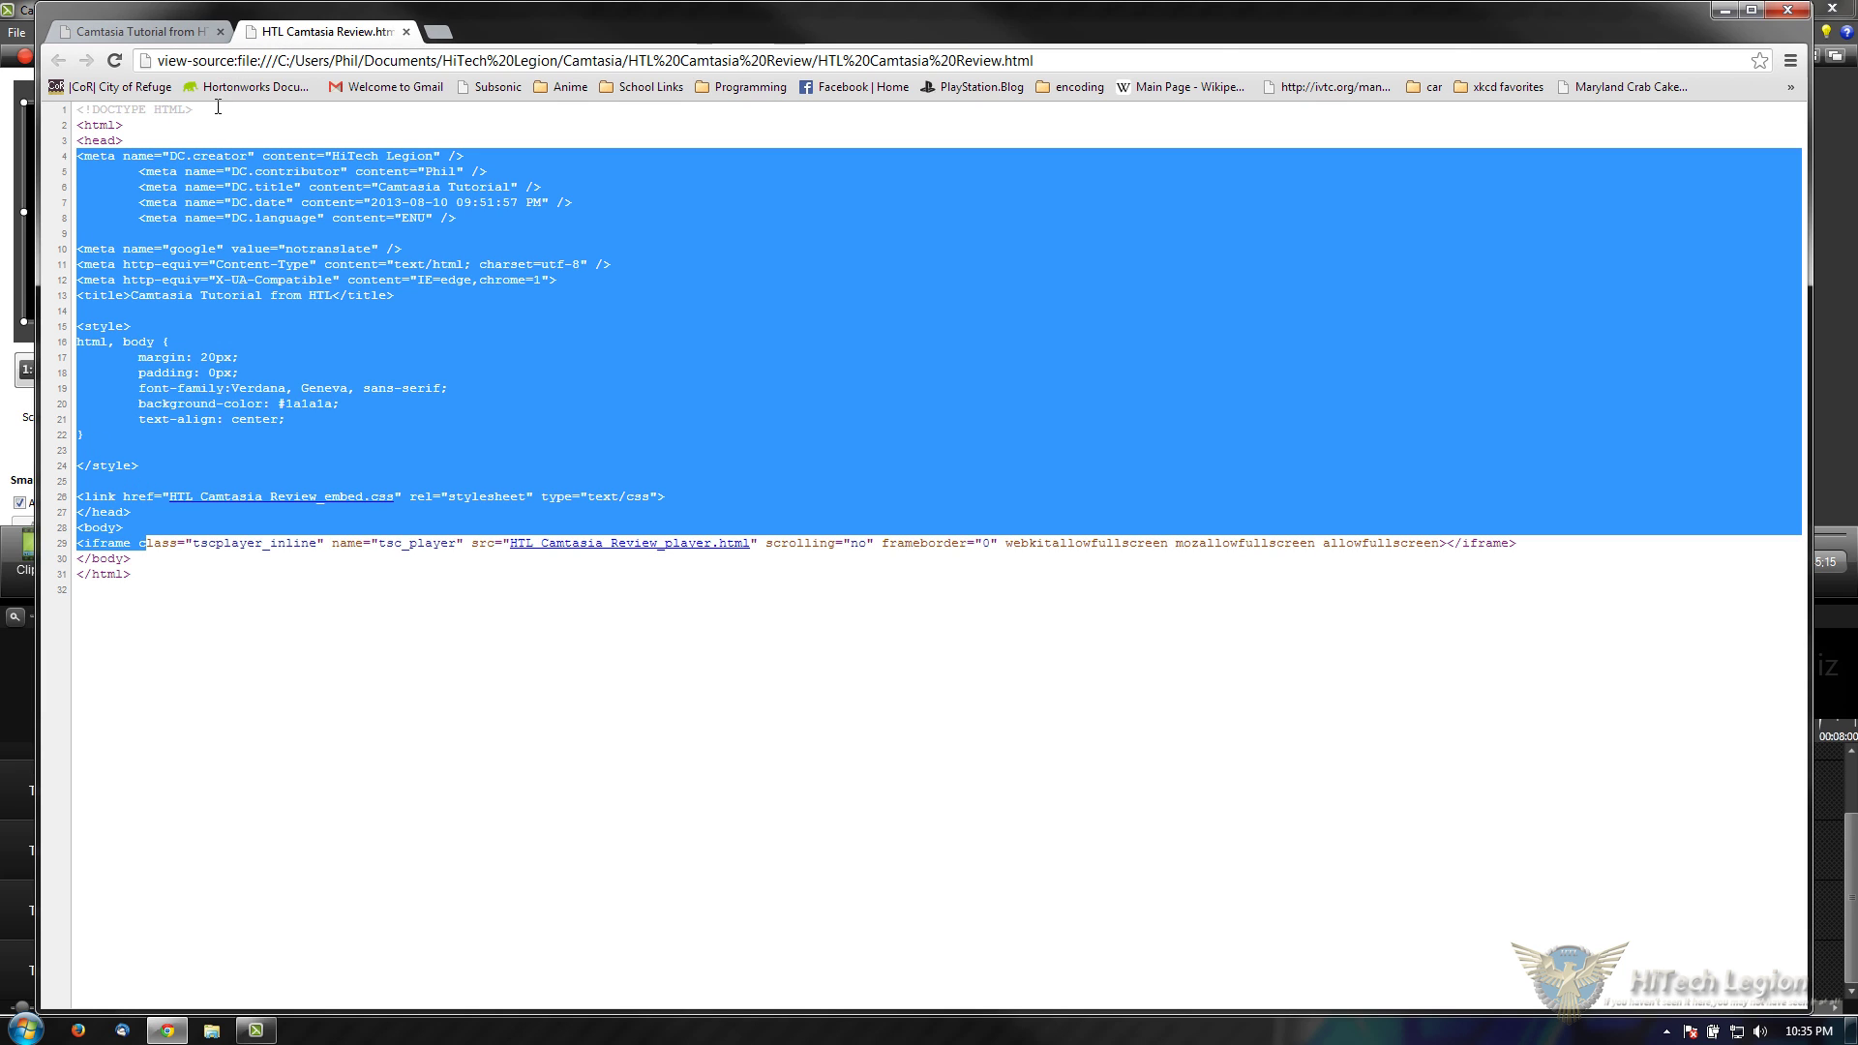
pyautogui.middleClick(275, 34)
# Step: Play the produced video briefly, pause it, and show and hide the player's table of contents
pyautogui.click(934, 489)
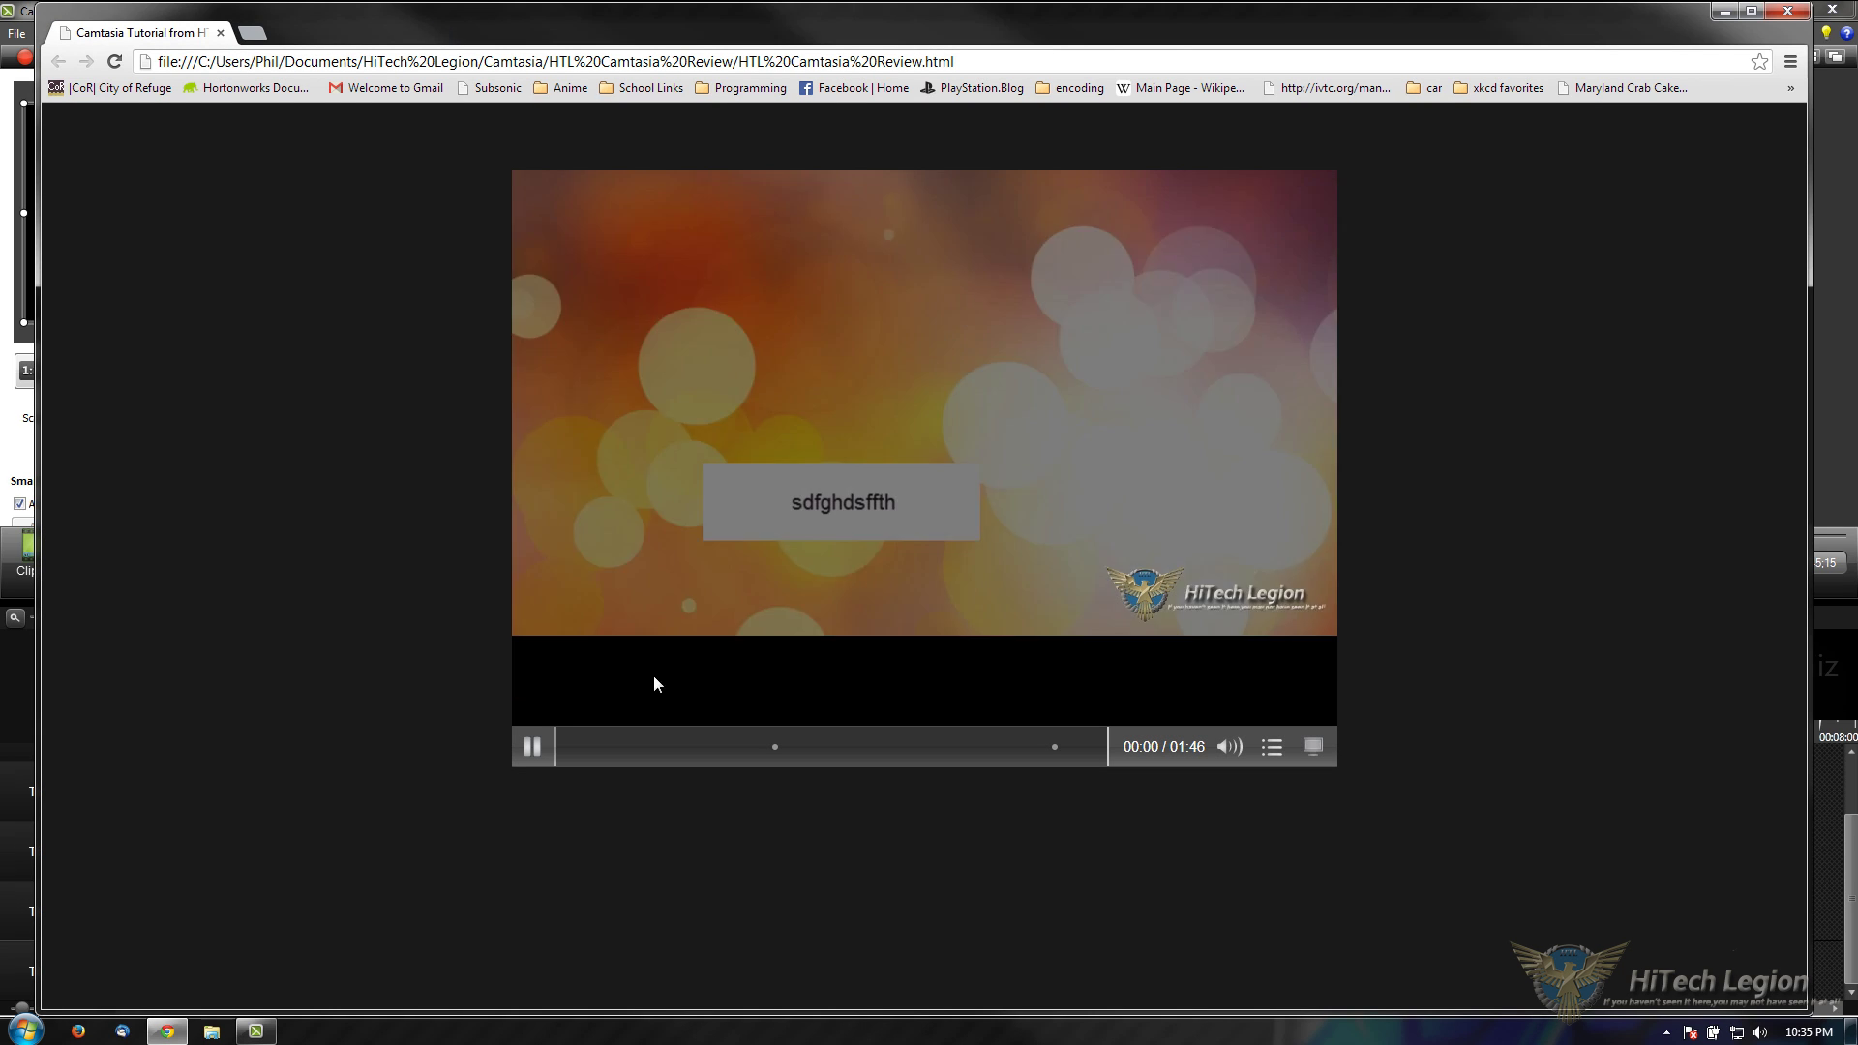
pyautogui.click(531, 746)
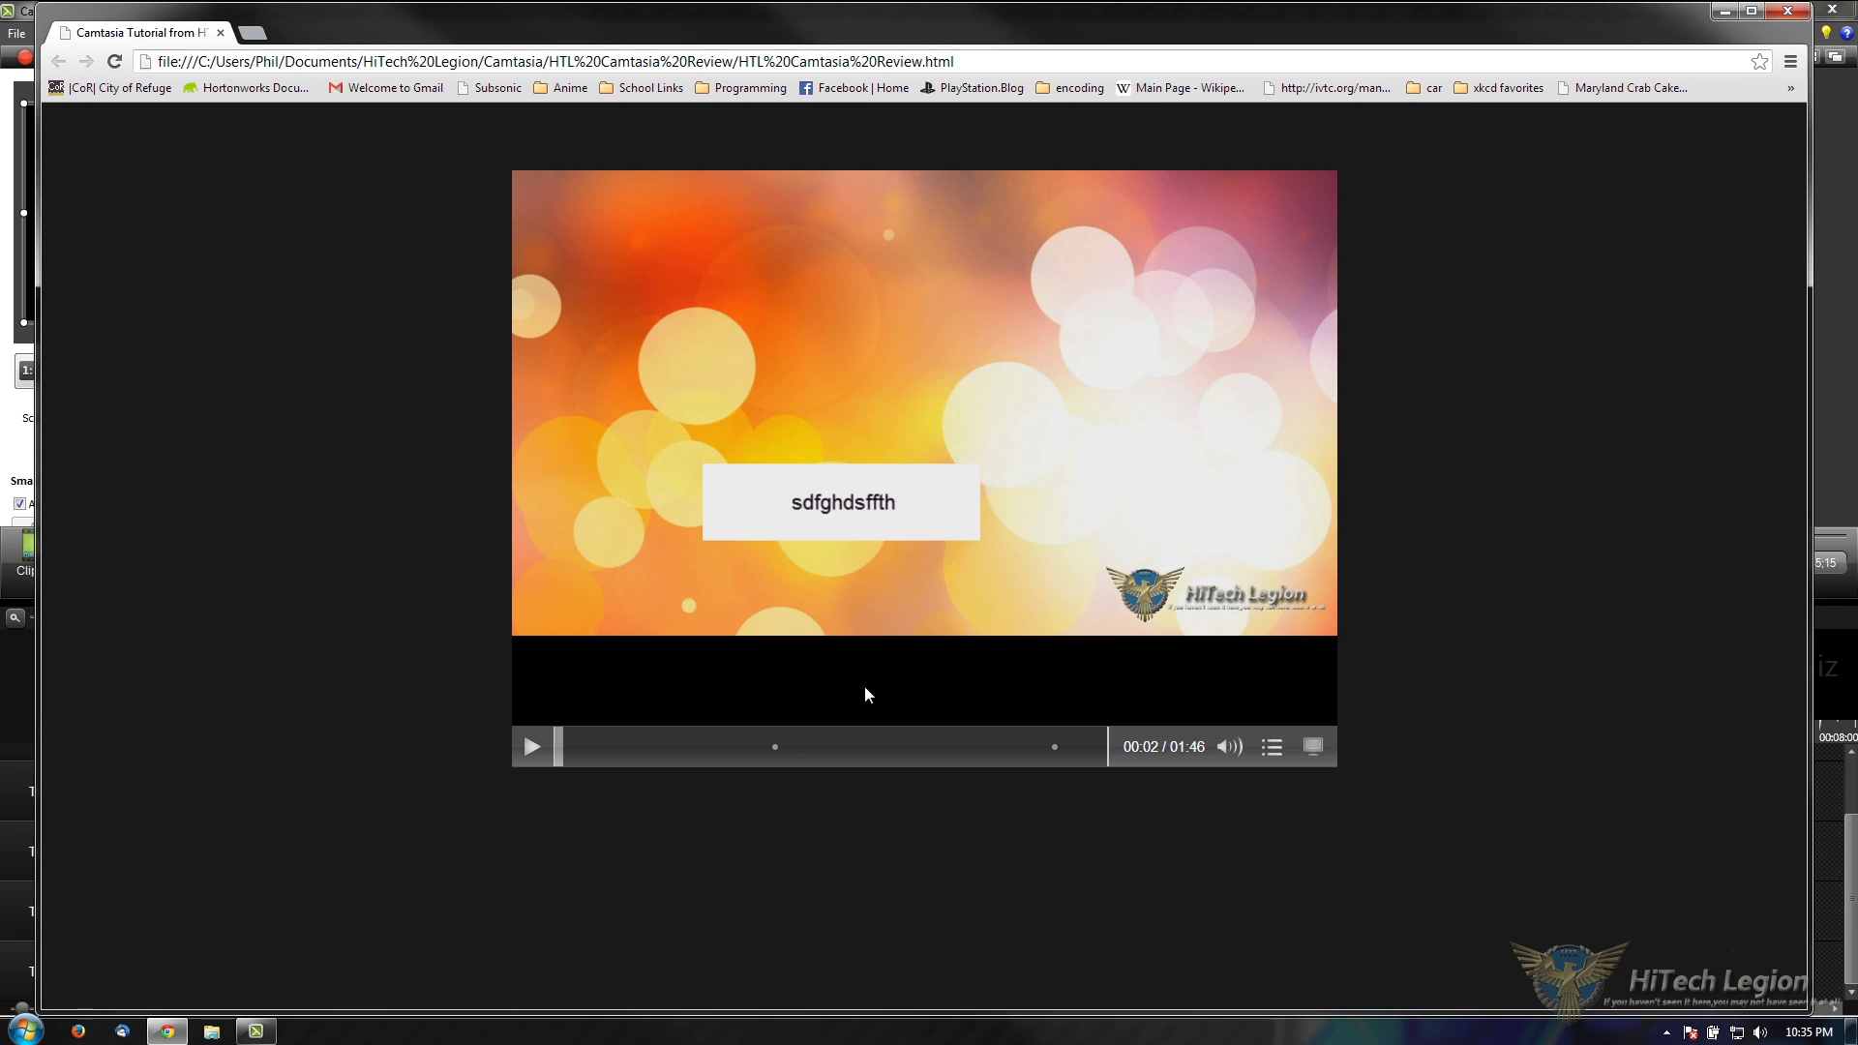
pyautogui.click(1272, 752)
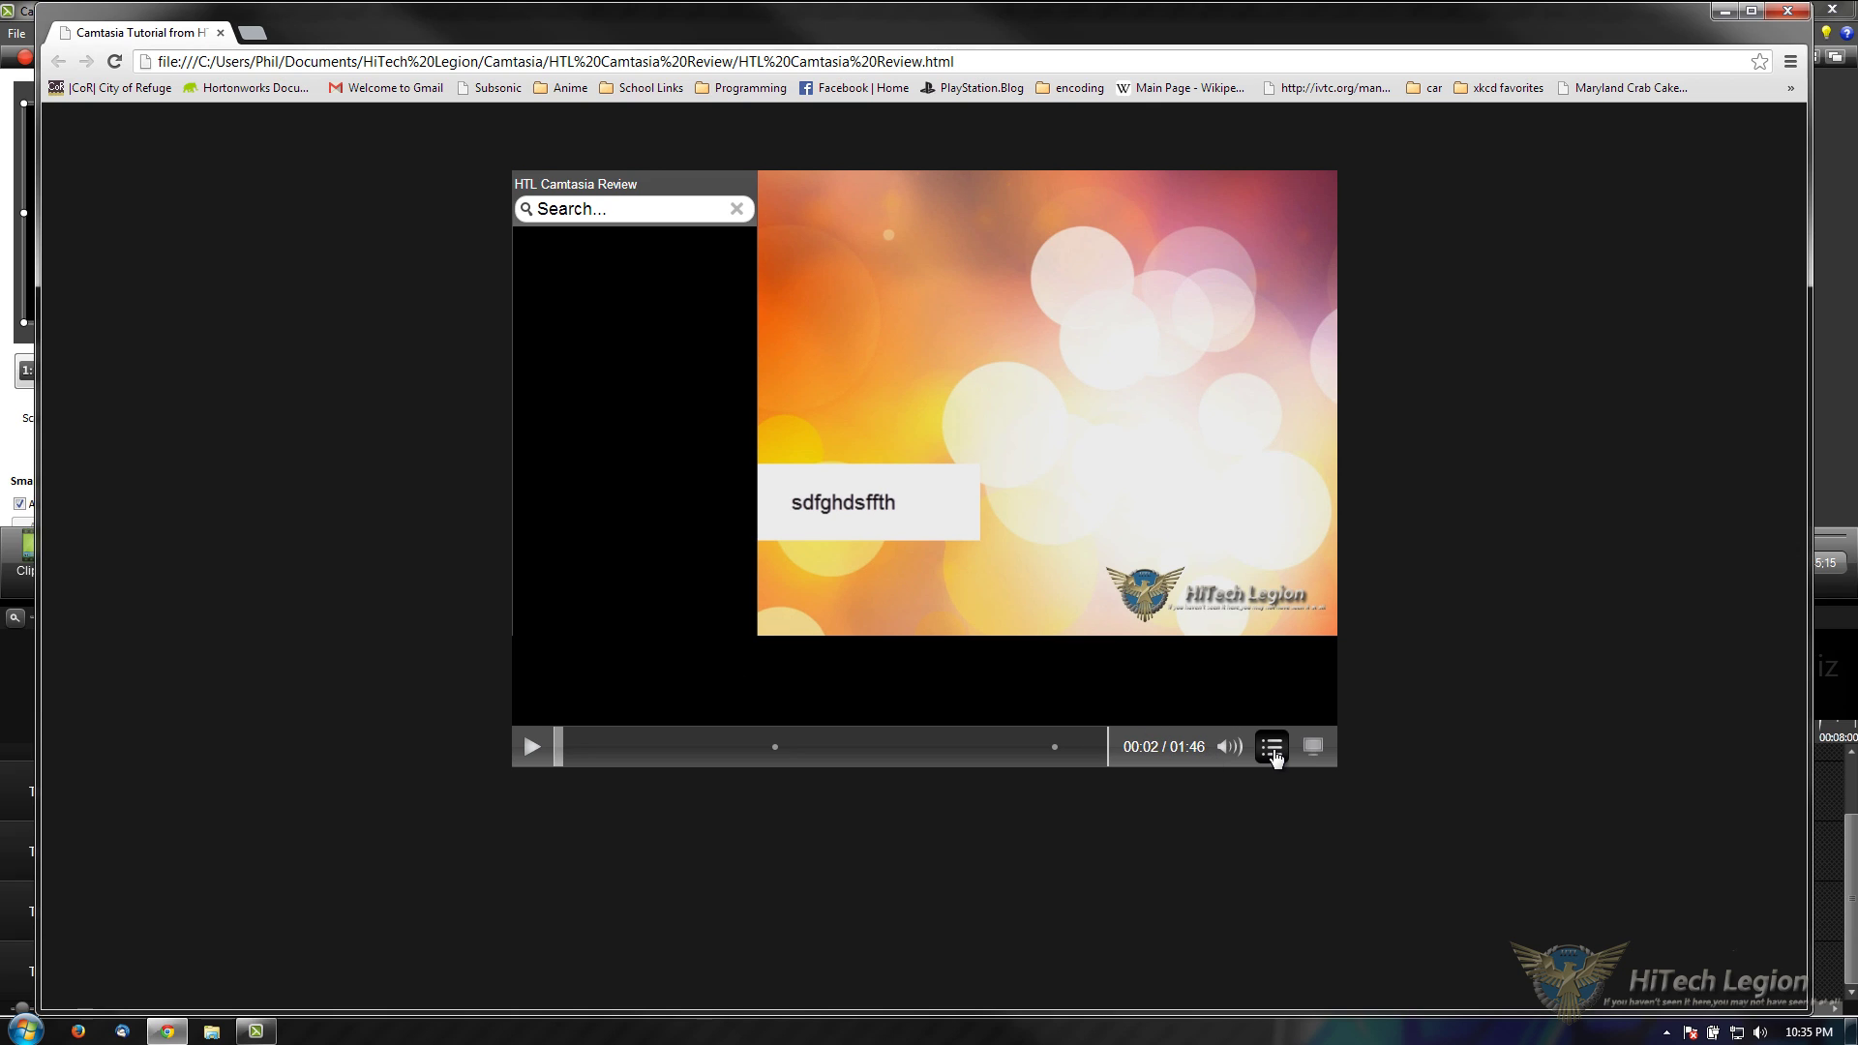
pyautogui.click(1270, 749)
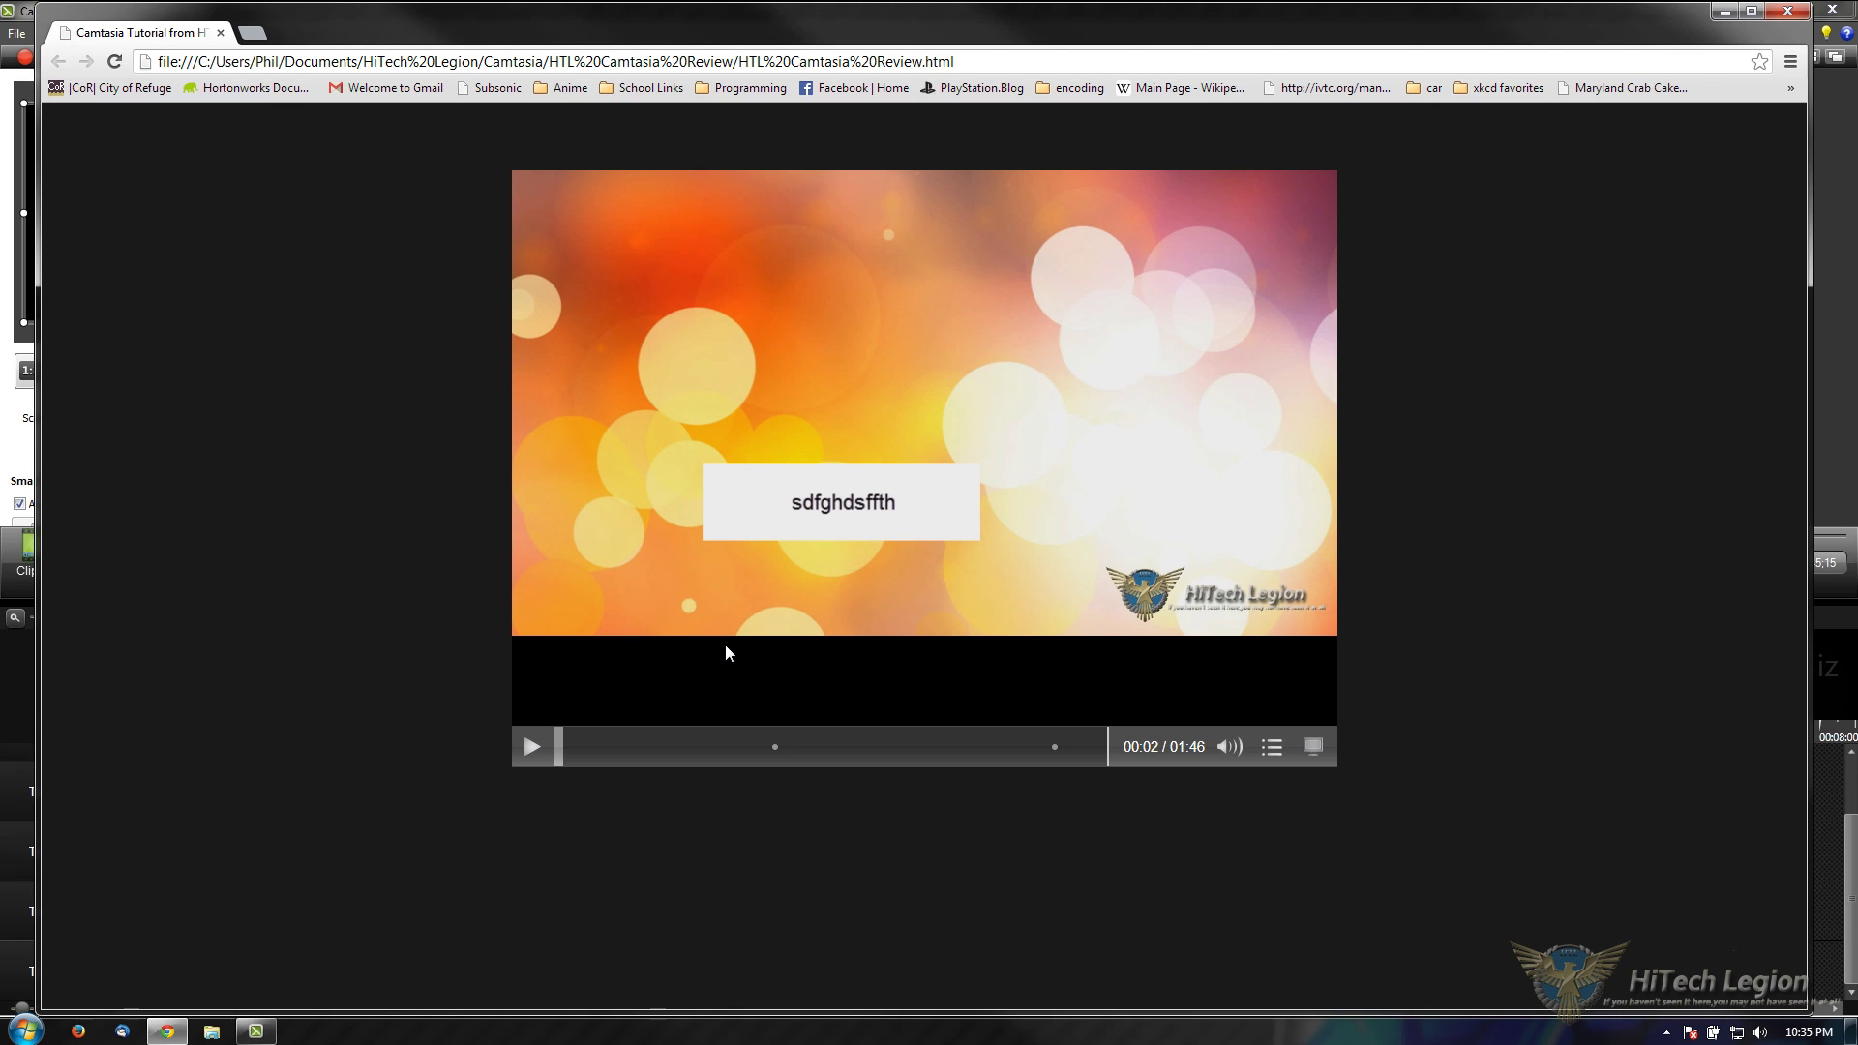
# Step: Resume the video and skip ahead along the timeline until just before the first quiz marker
pyautogui.click(550, 746)
pyautogui.click(656, 756)
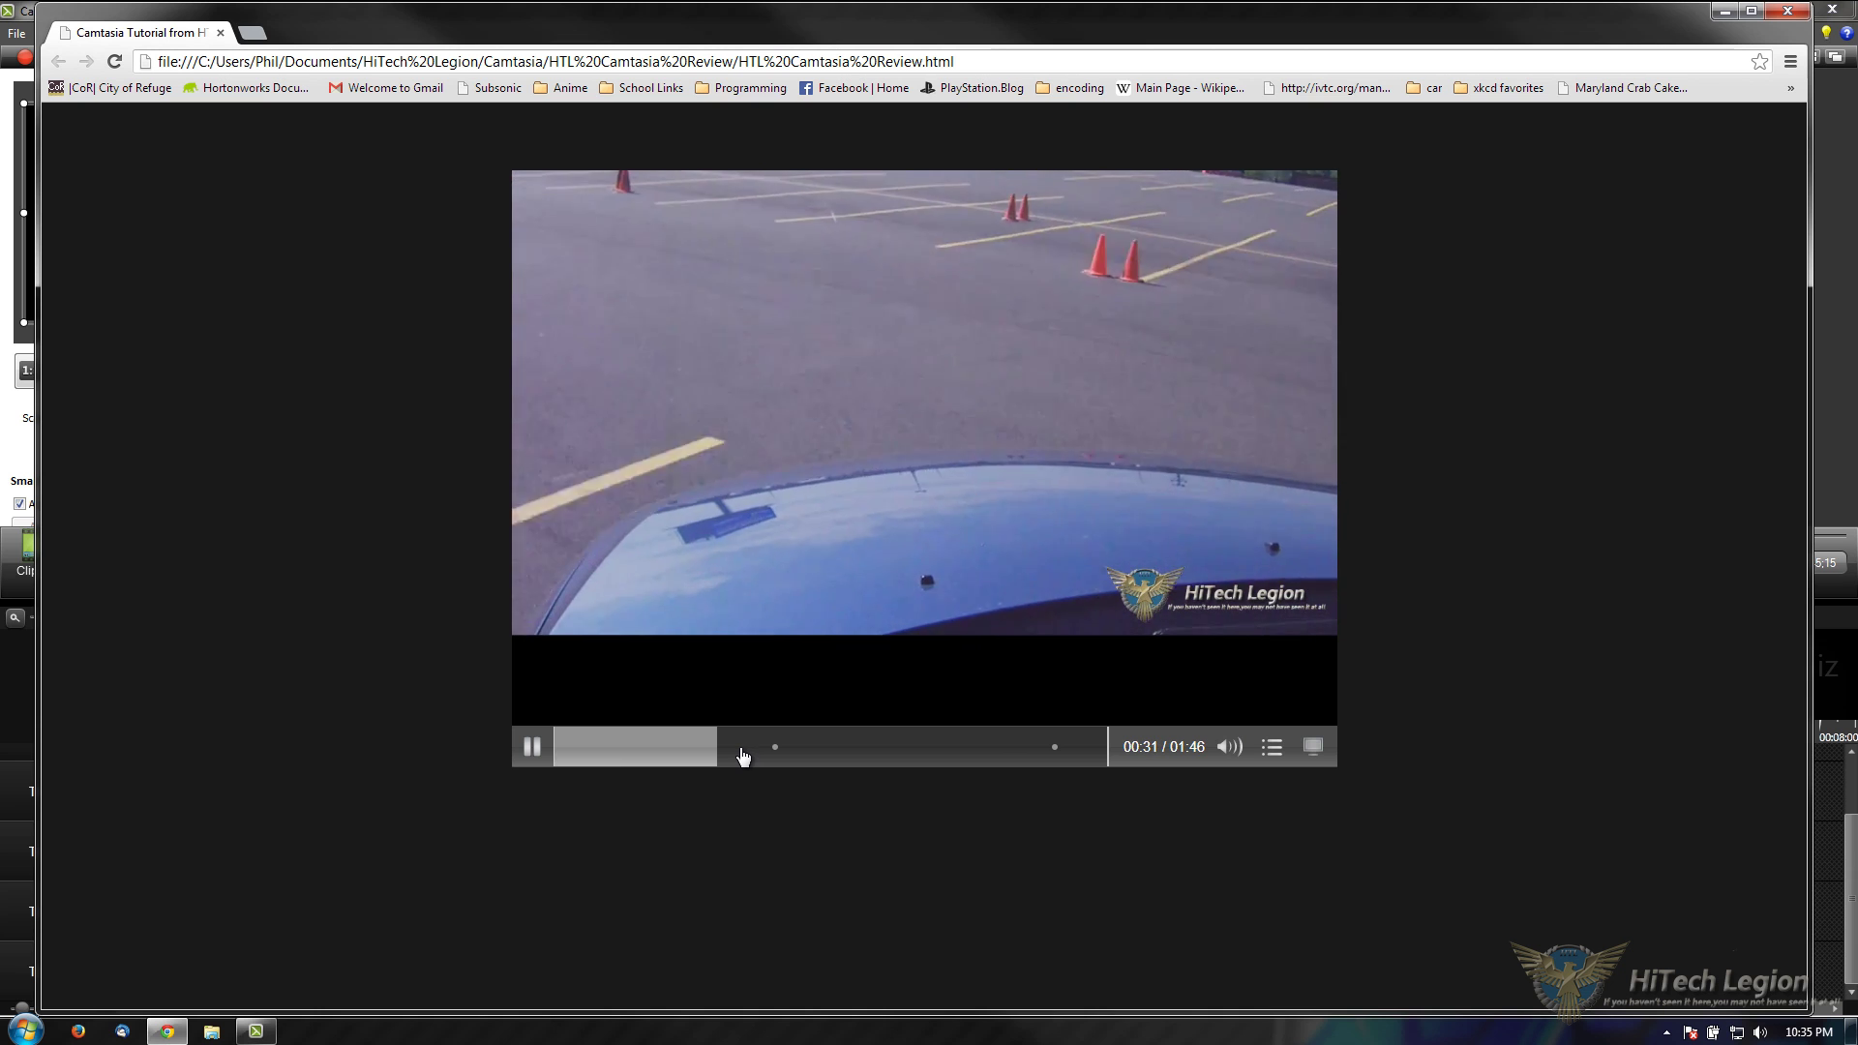
pyautogui.click(745, 750)
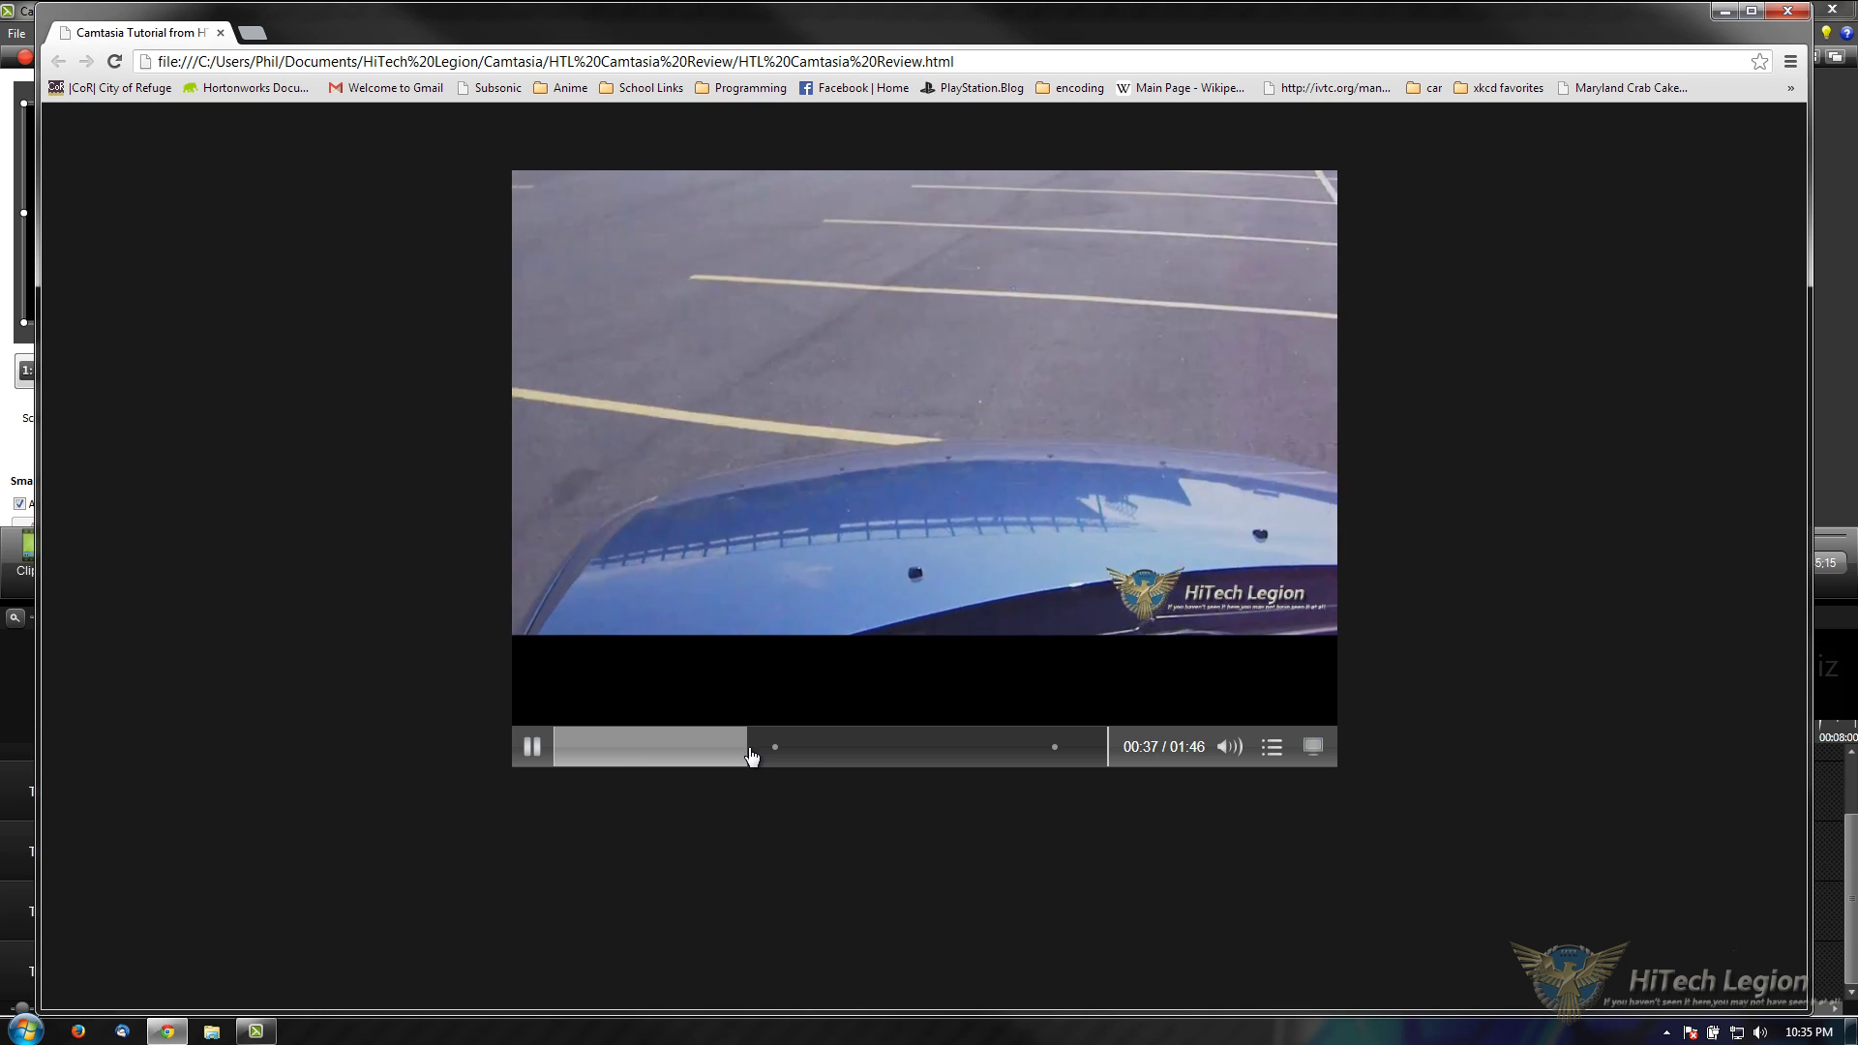
pyautogui.click(741, 752)
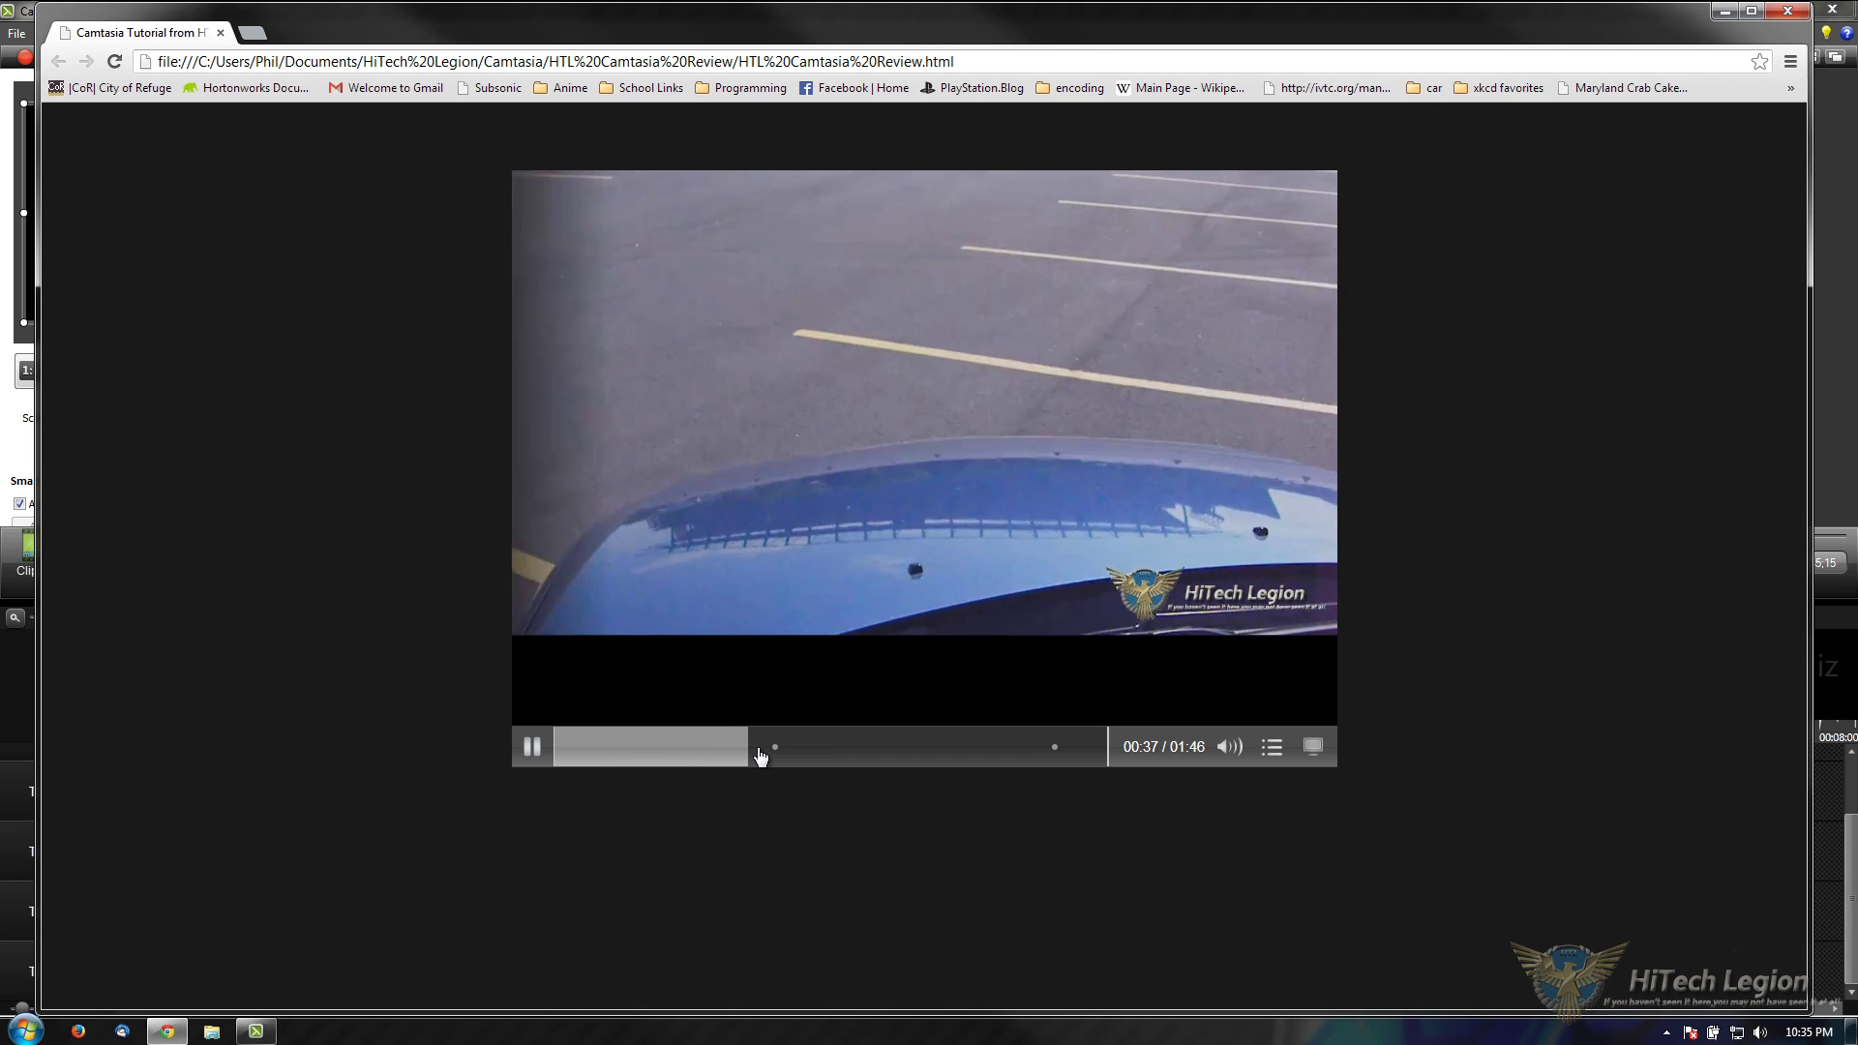
pyautogui.click(755, 754)
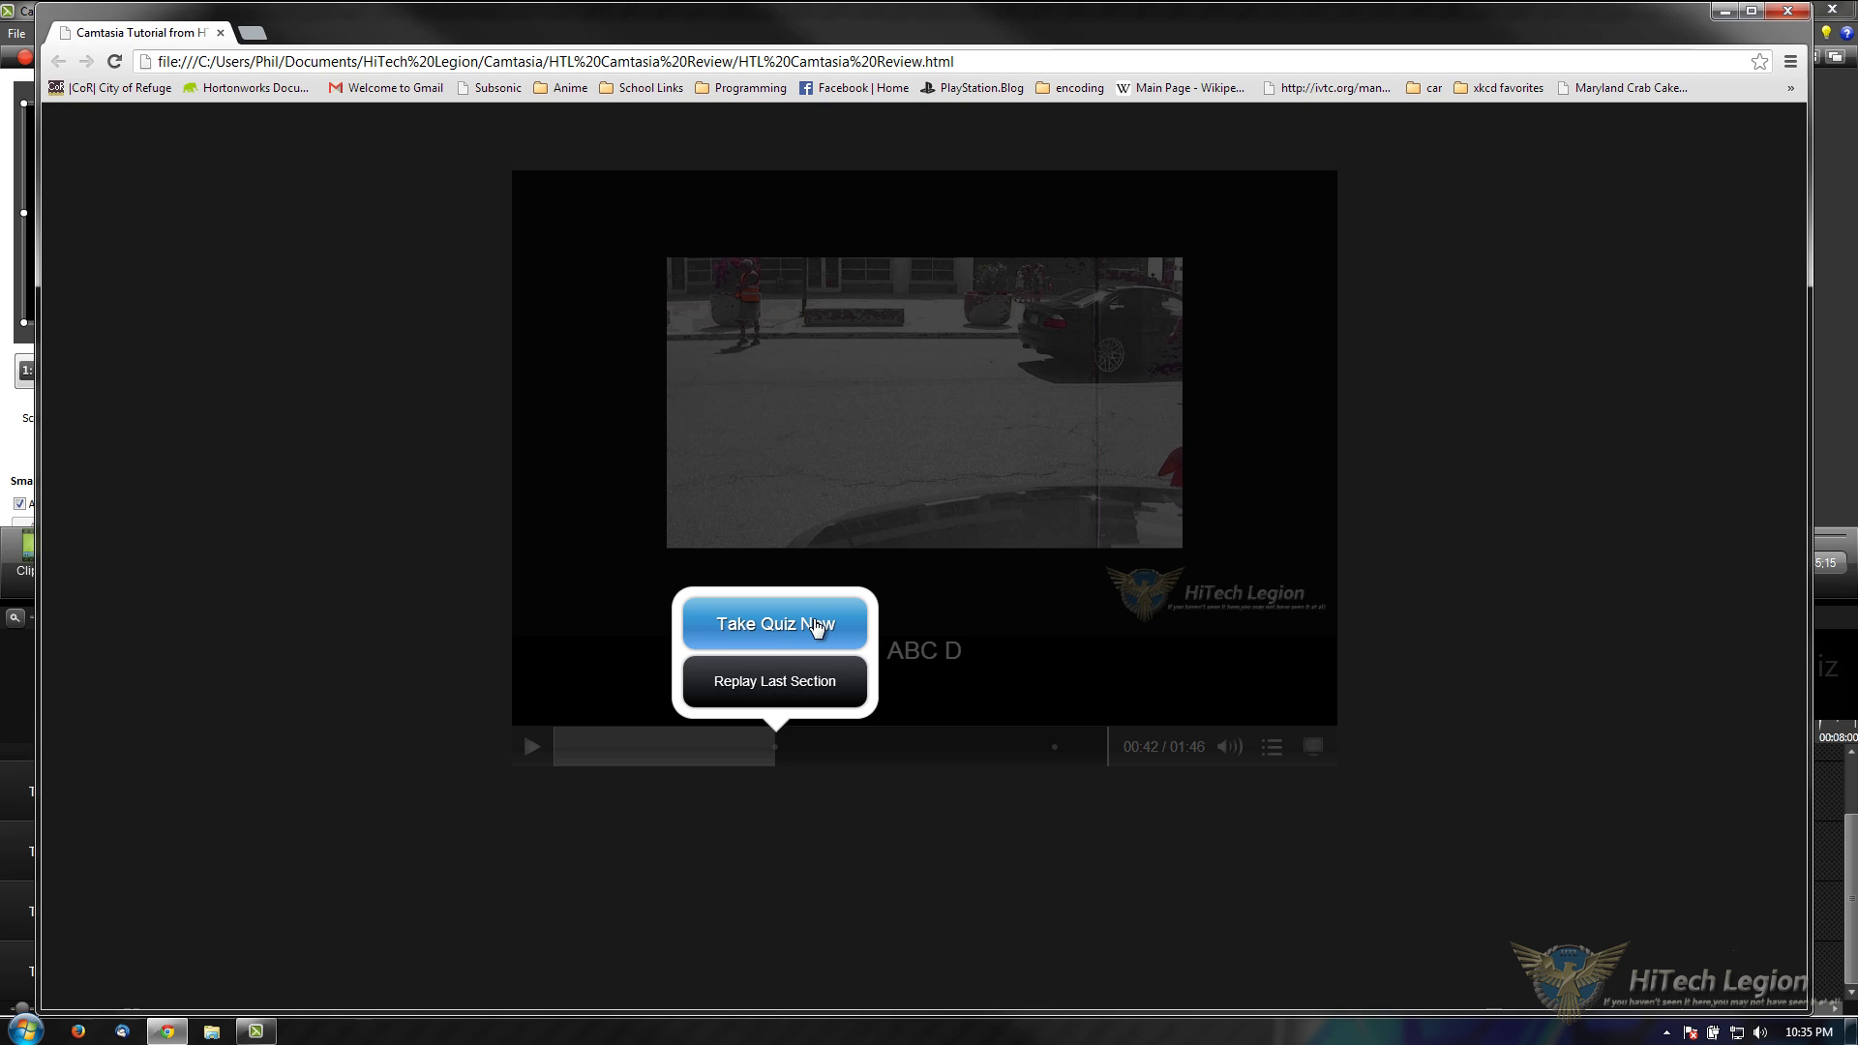
# Step: Take Quiz 1, answering "dfghdsfghdh" to the first question and "Default Answer Text" to the second, and submit the answers
pyautogui.click(803, 630)
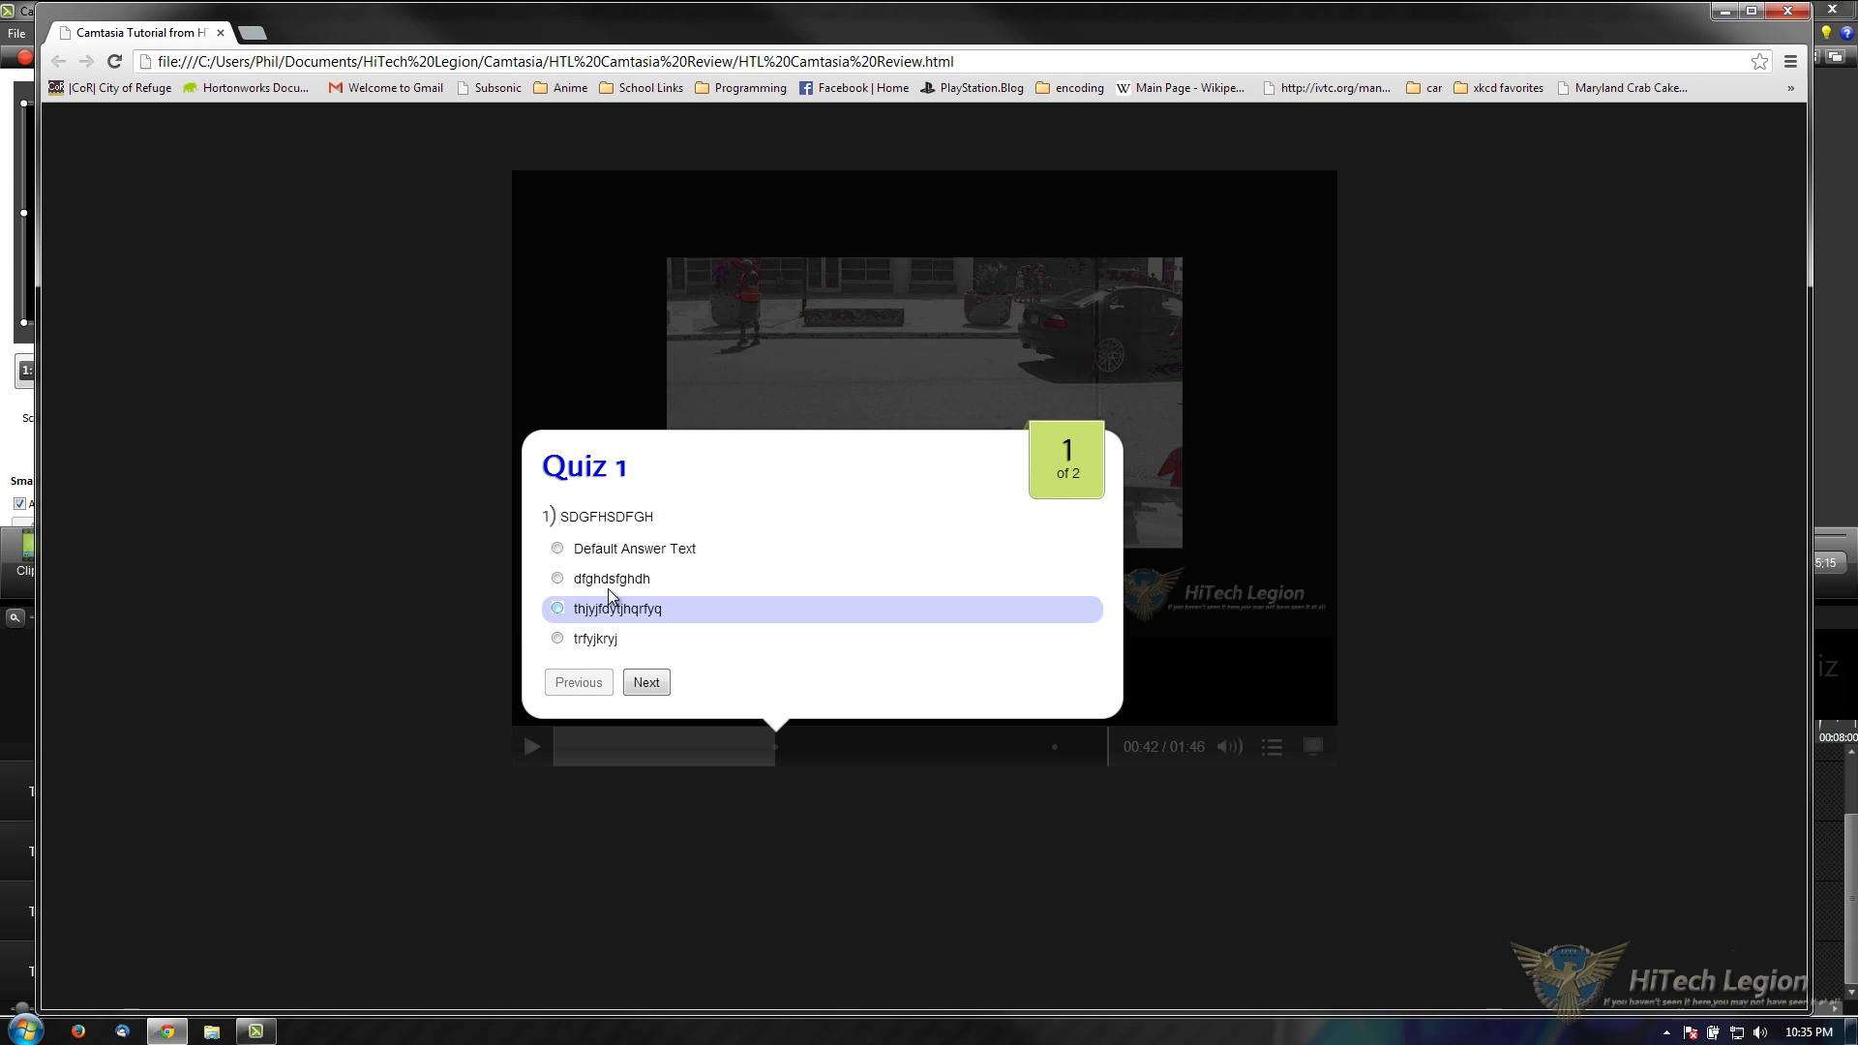
pyautogui.click(557, 579)
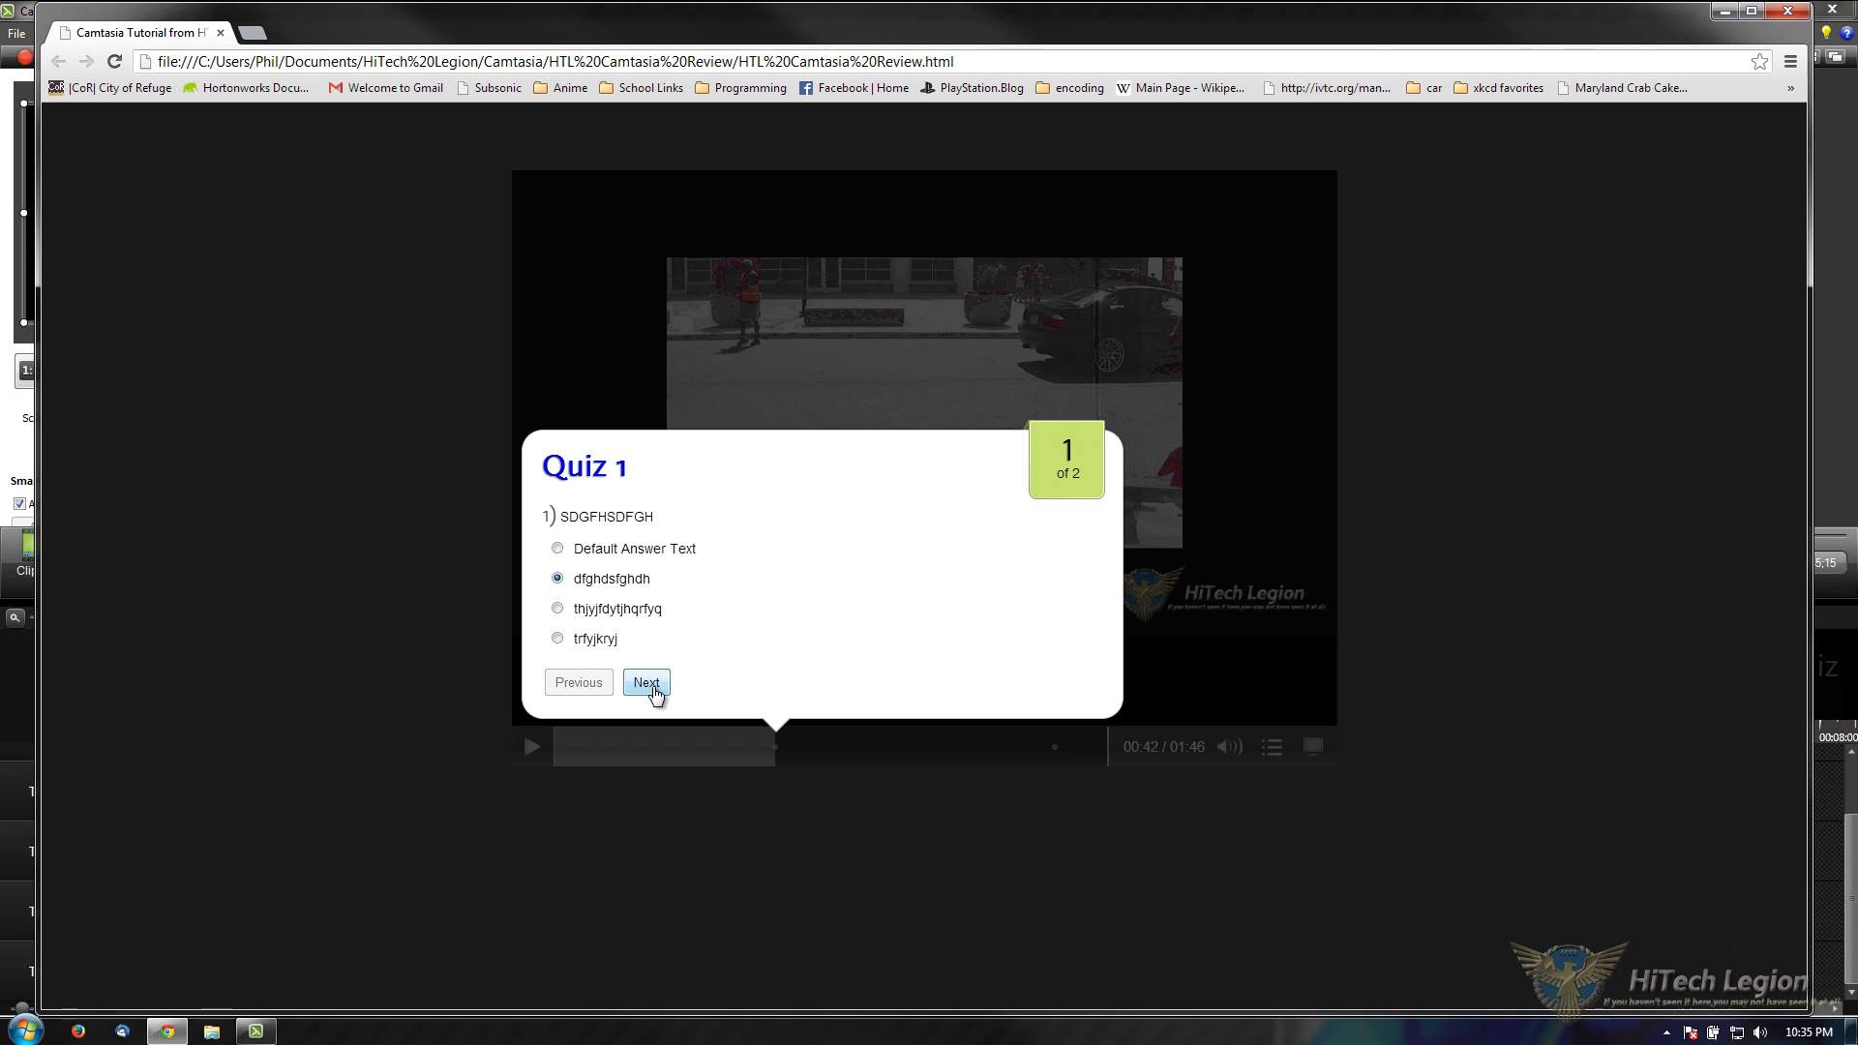
pyautogui.click(647, 682)
pyautogui.click(604, 643)
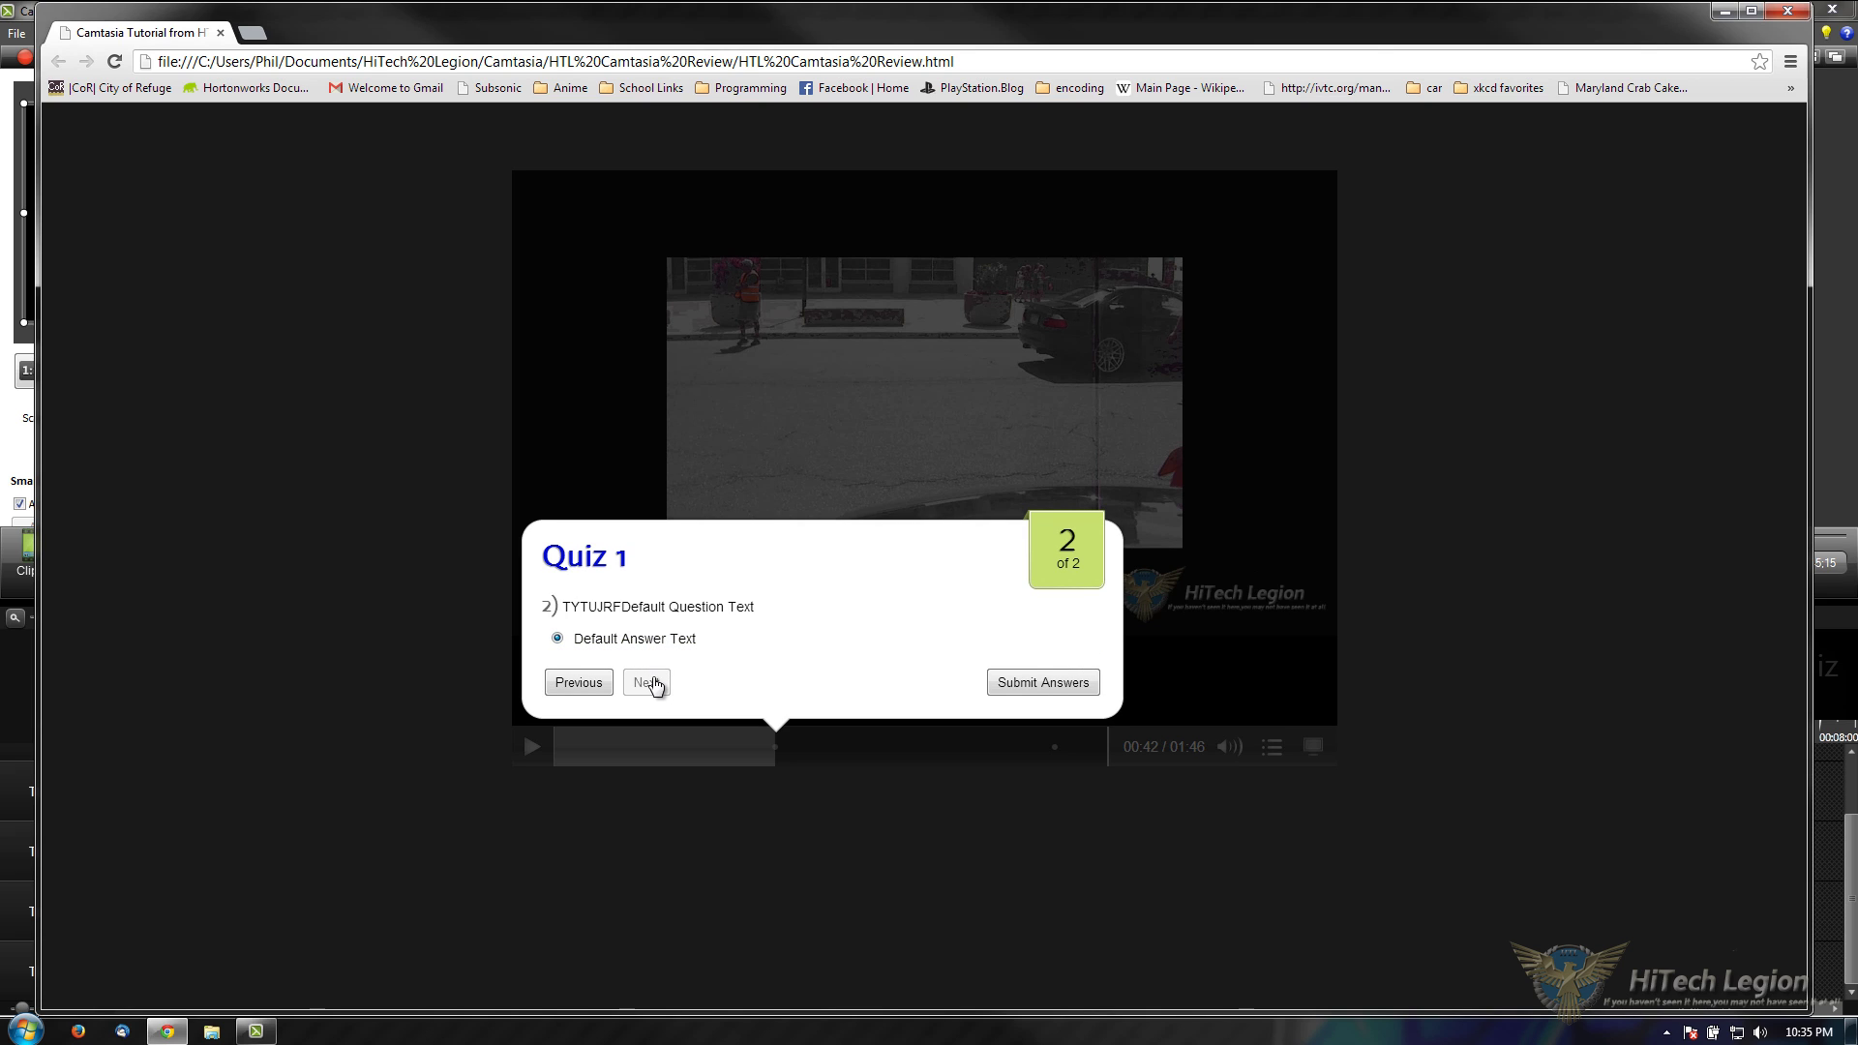
pyautogui.click(1041, 682)
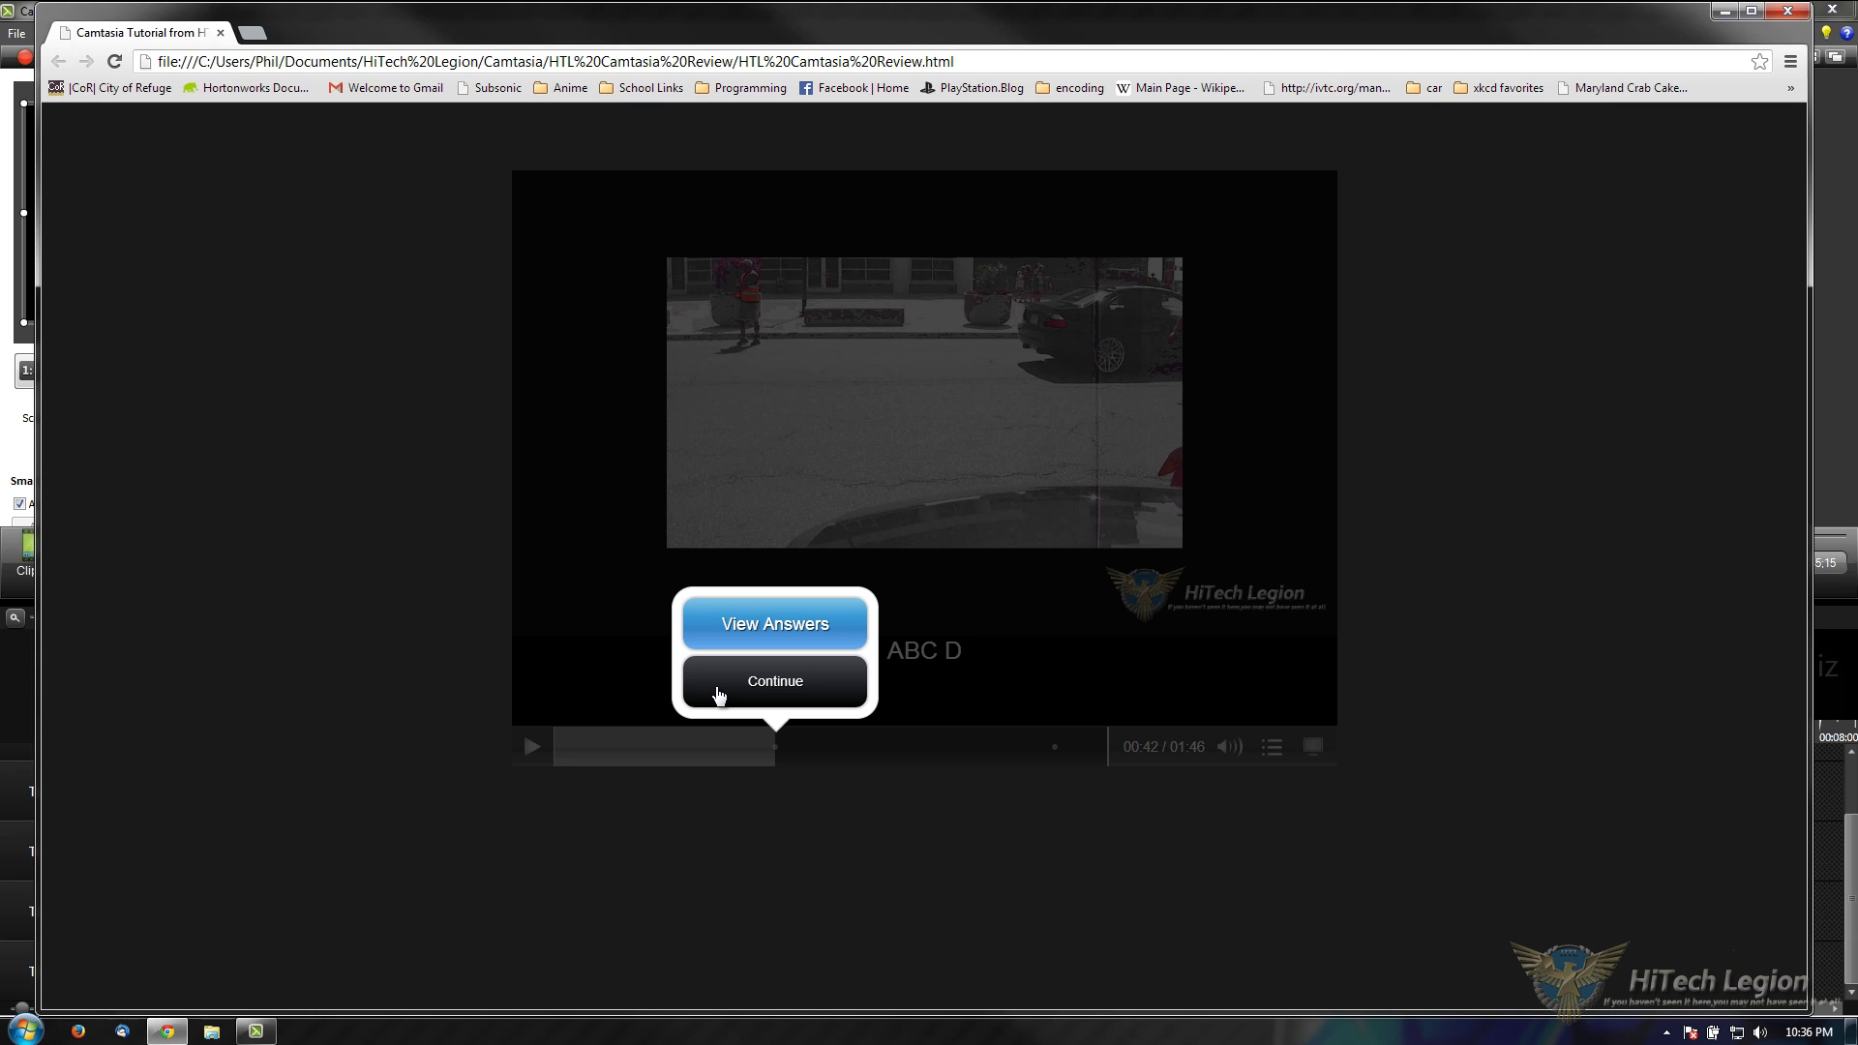
# Step: Continue the video past the quiz without viewing the answers, pause it, and close the browser to return to Camtasia Studio
pyautogui.click(761, 691)
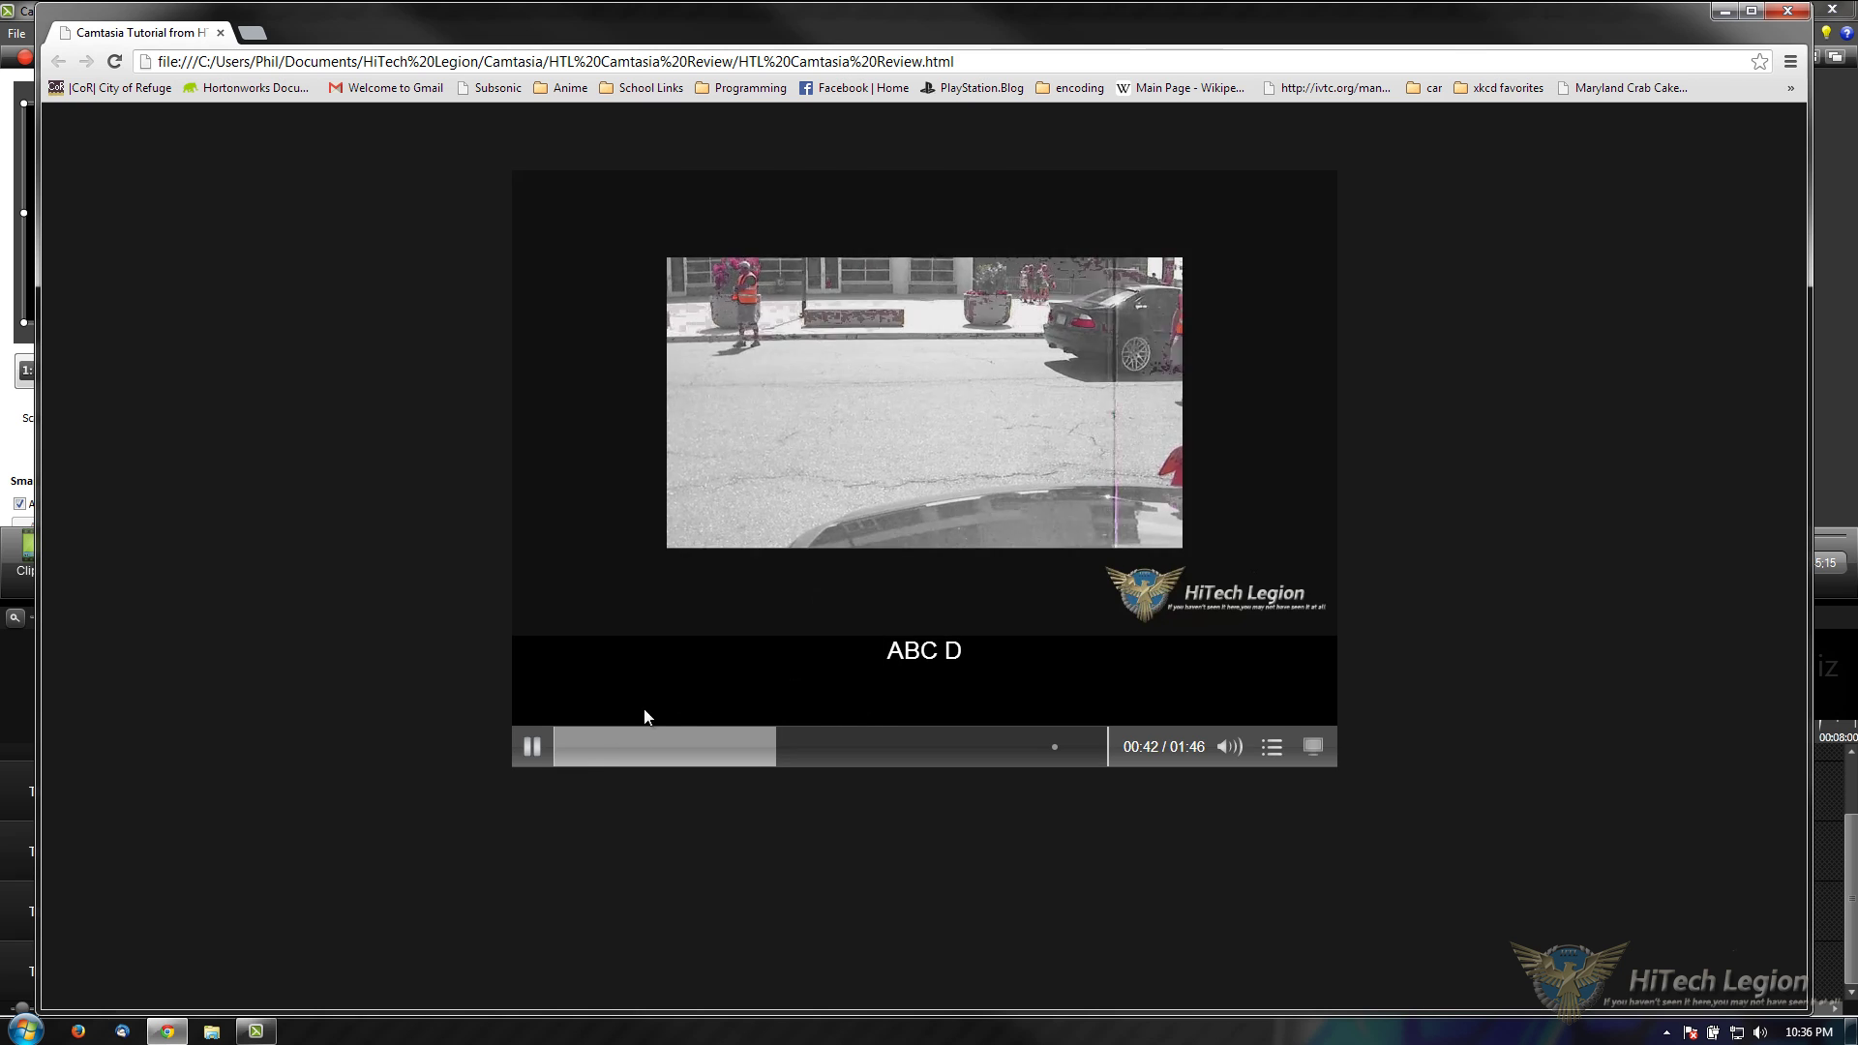
pyautogui.click(531, 747)
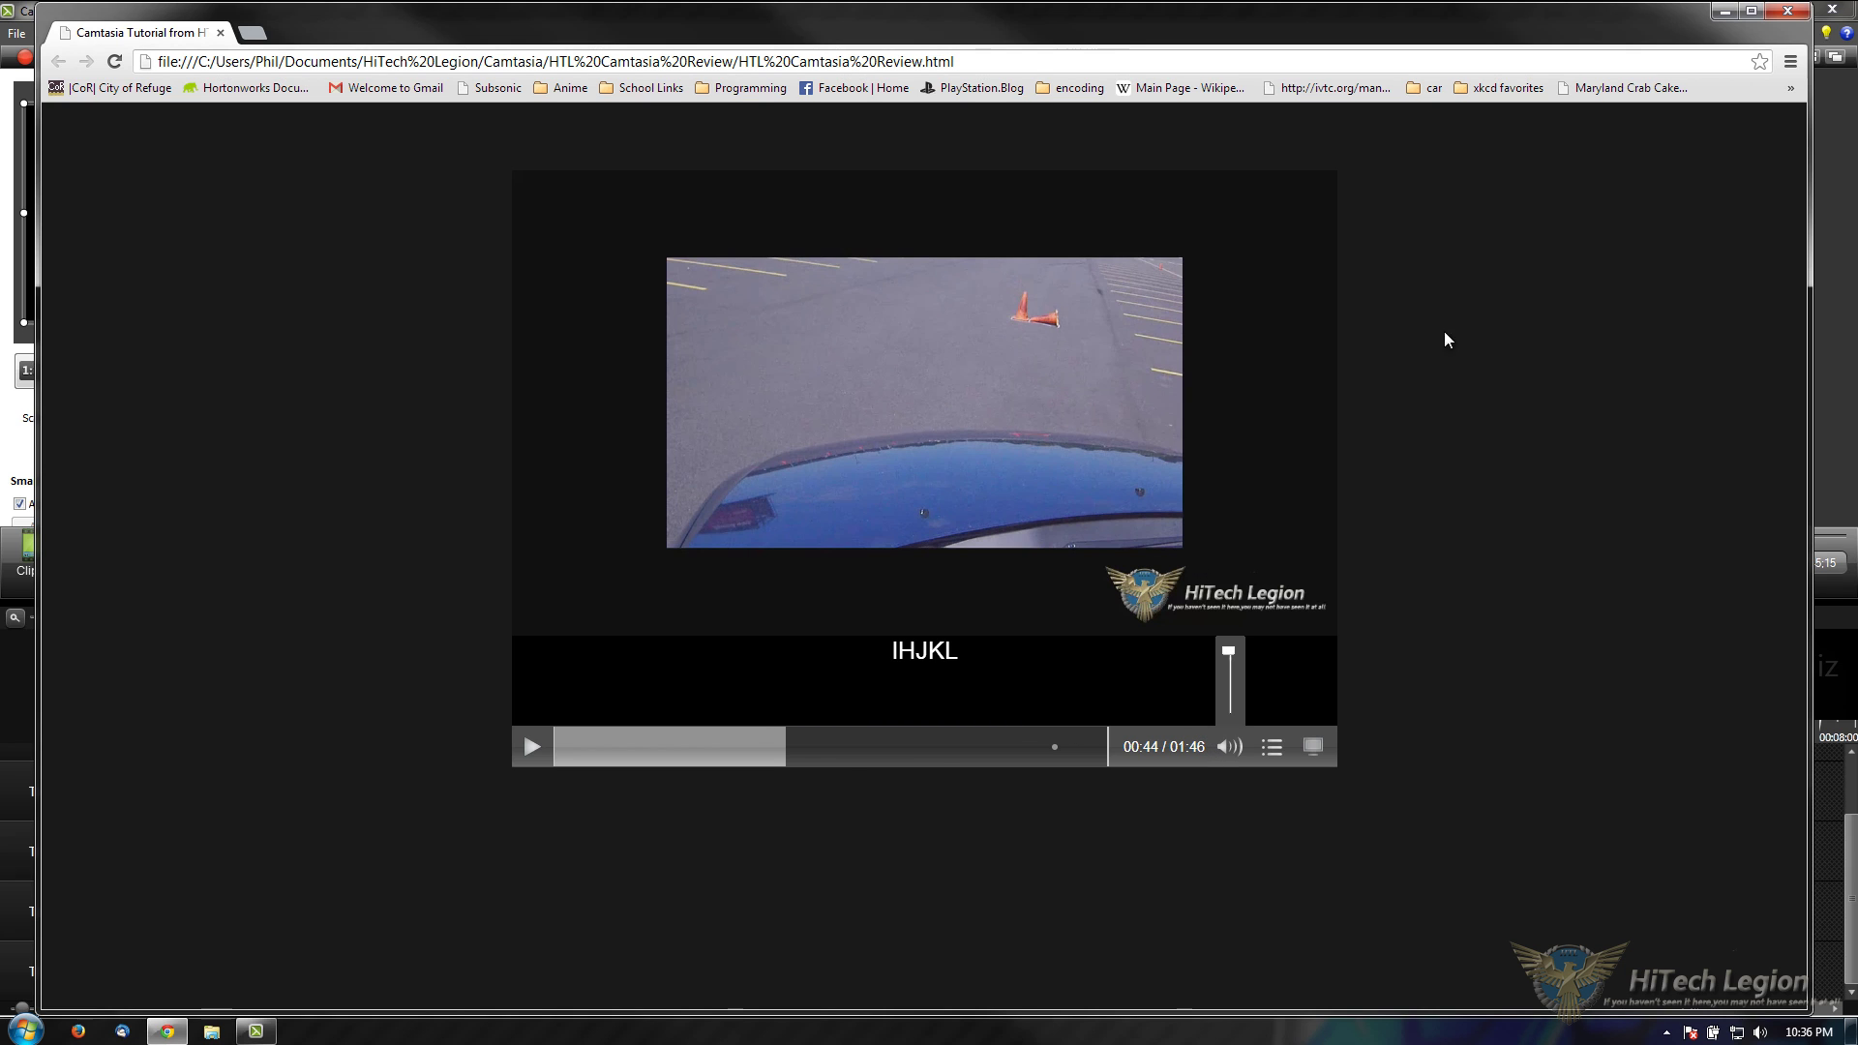
pyautogui.click(1788, 11)
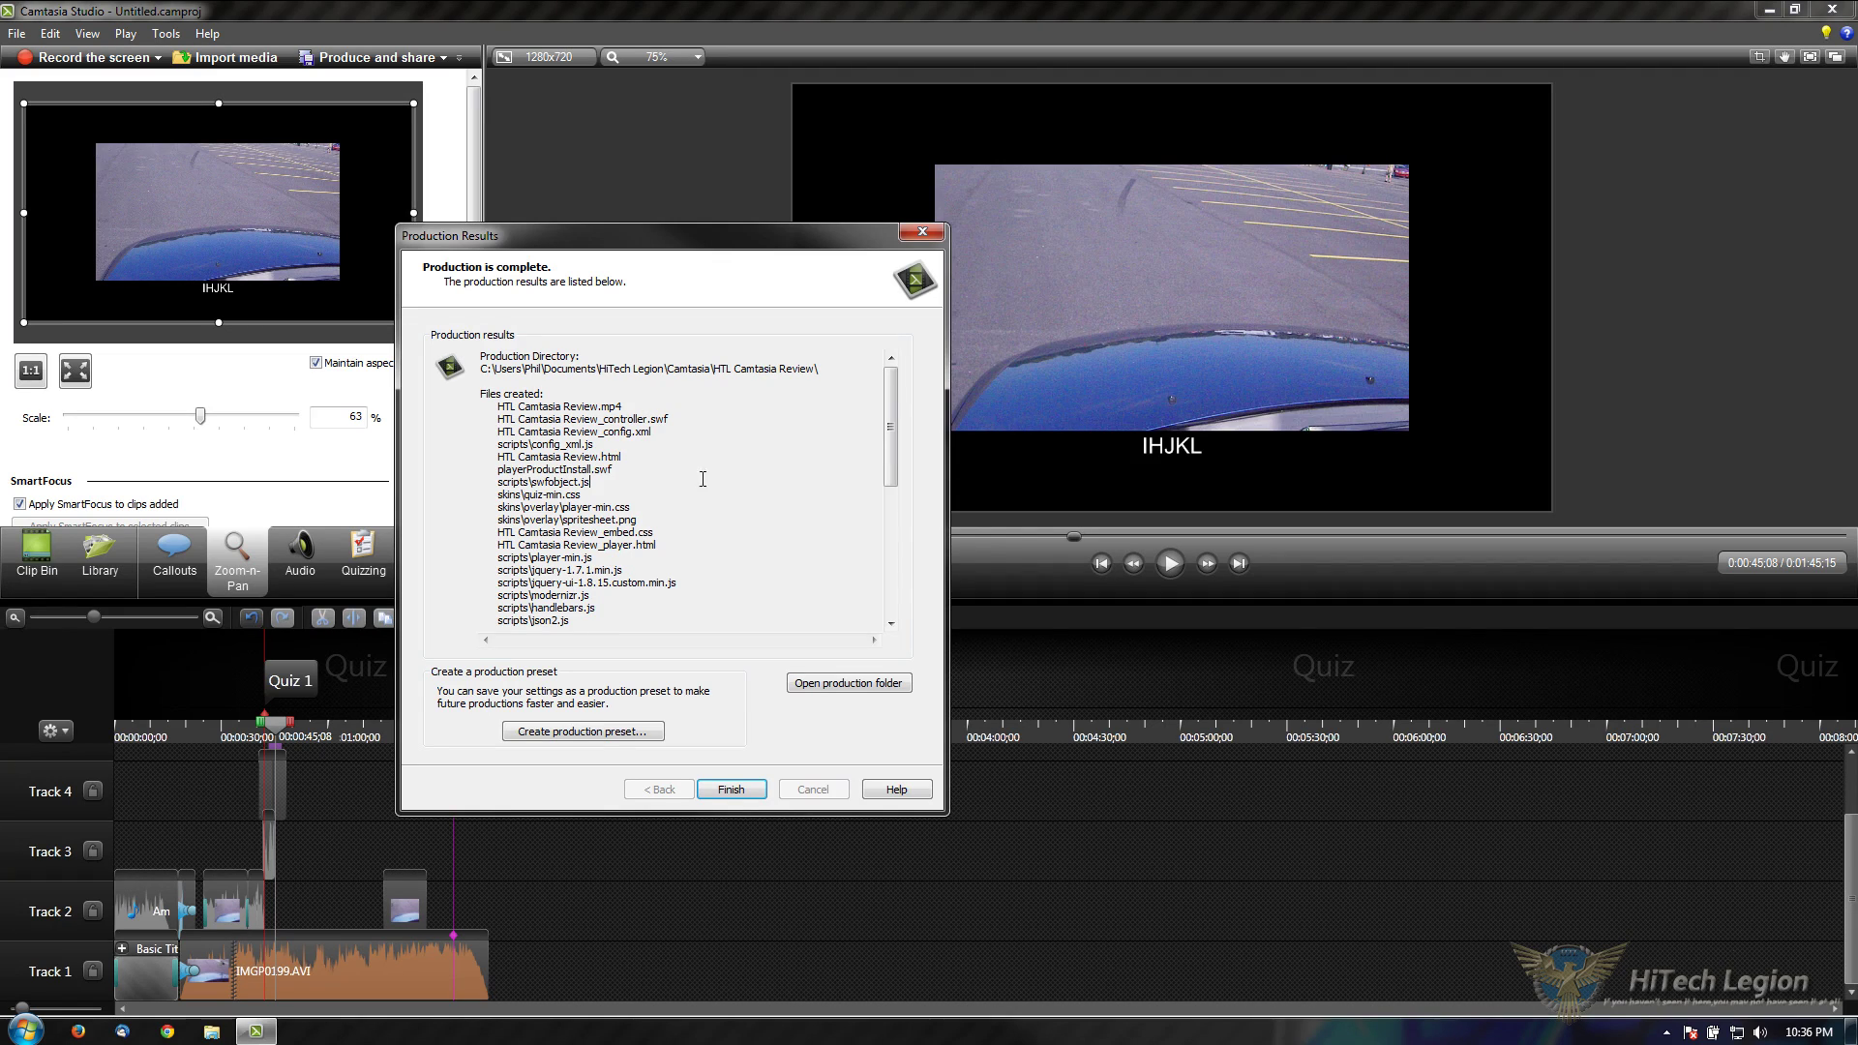
# Step: Review the production results, from the list of created files to the content duration, content size and production options
pyautogui.click(644, 393)
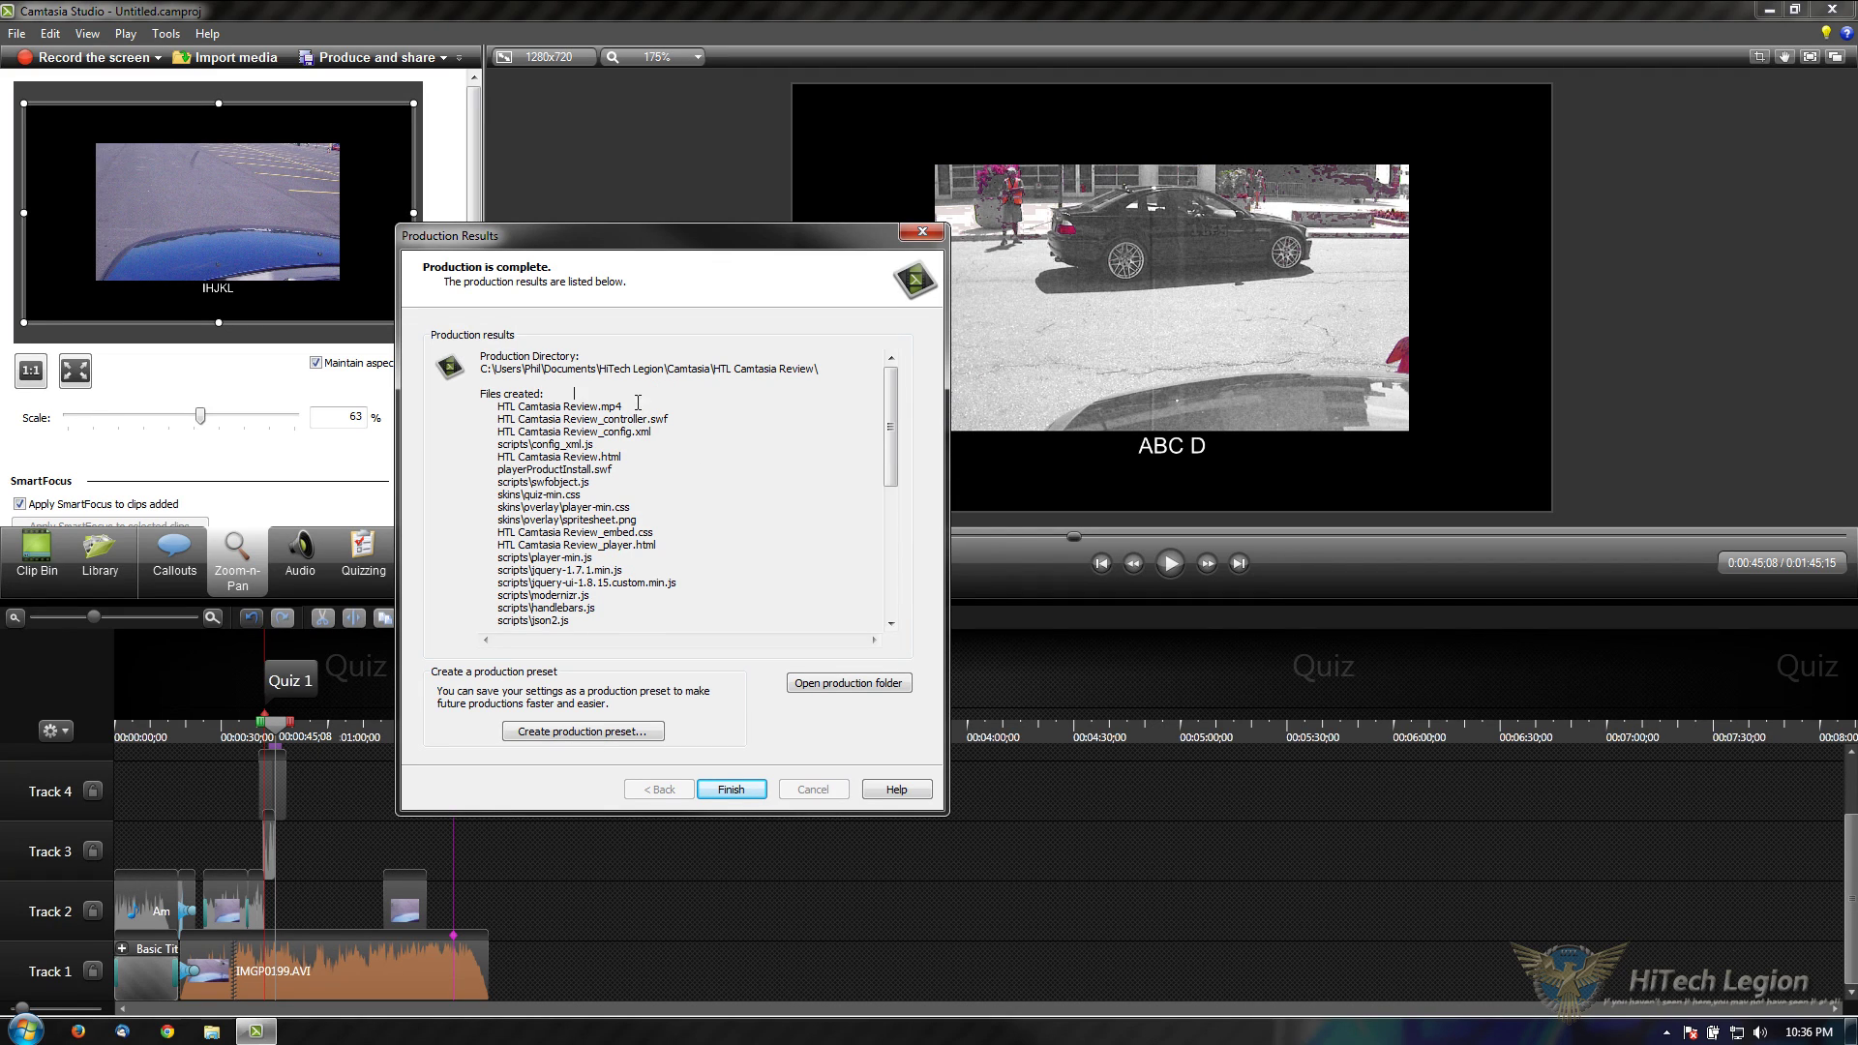
pyautogui.scroll(-1, 626, 436)
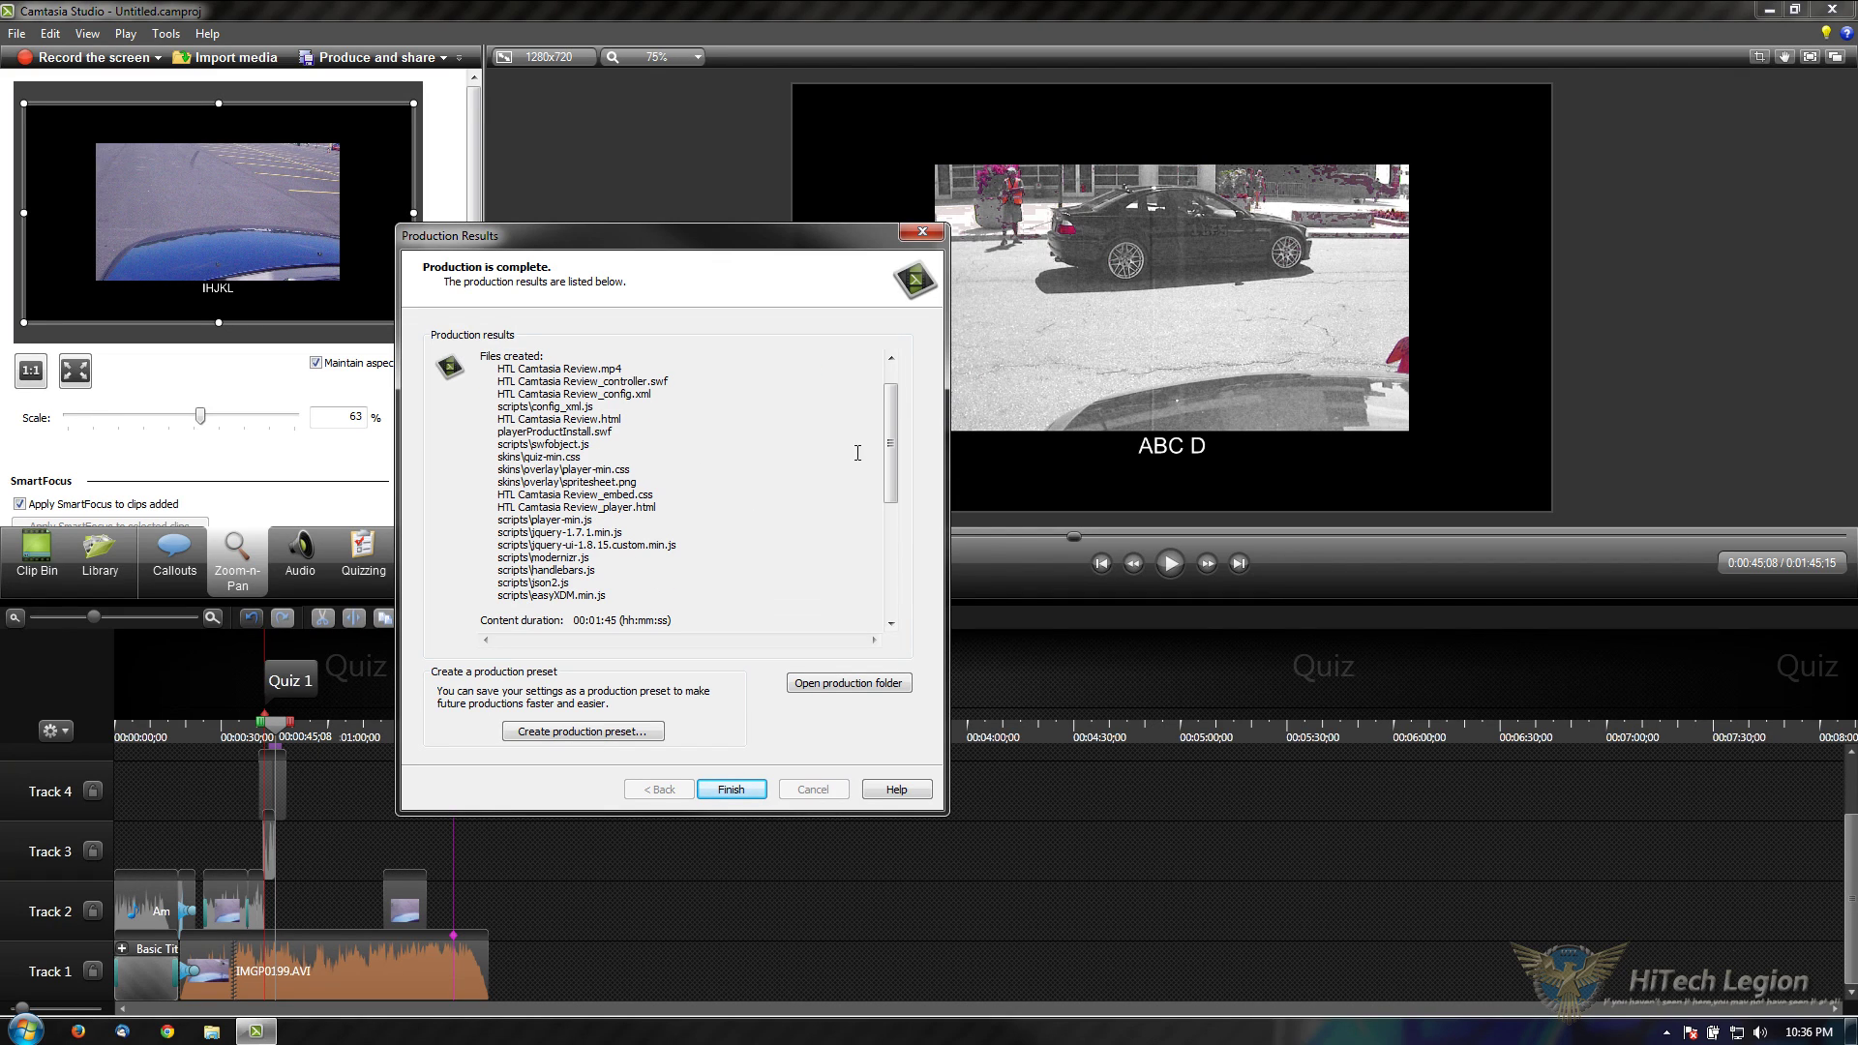
pyautogui.moveTo(891, 443); pyautogui.dragTo(891, 509)
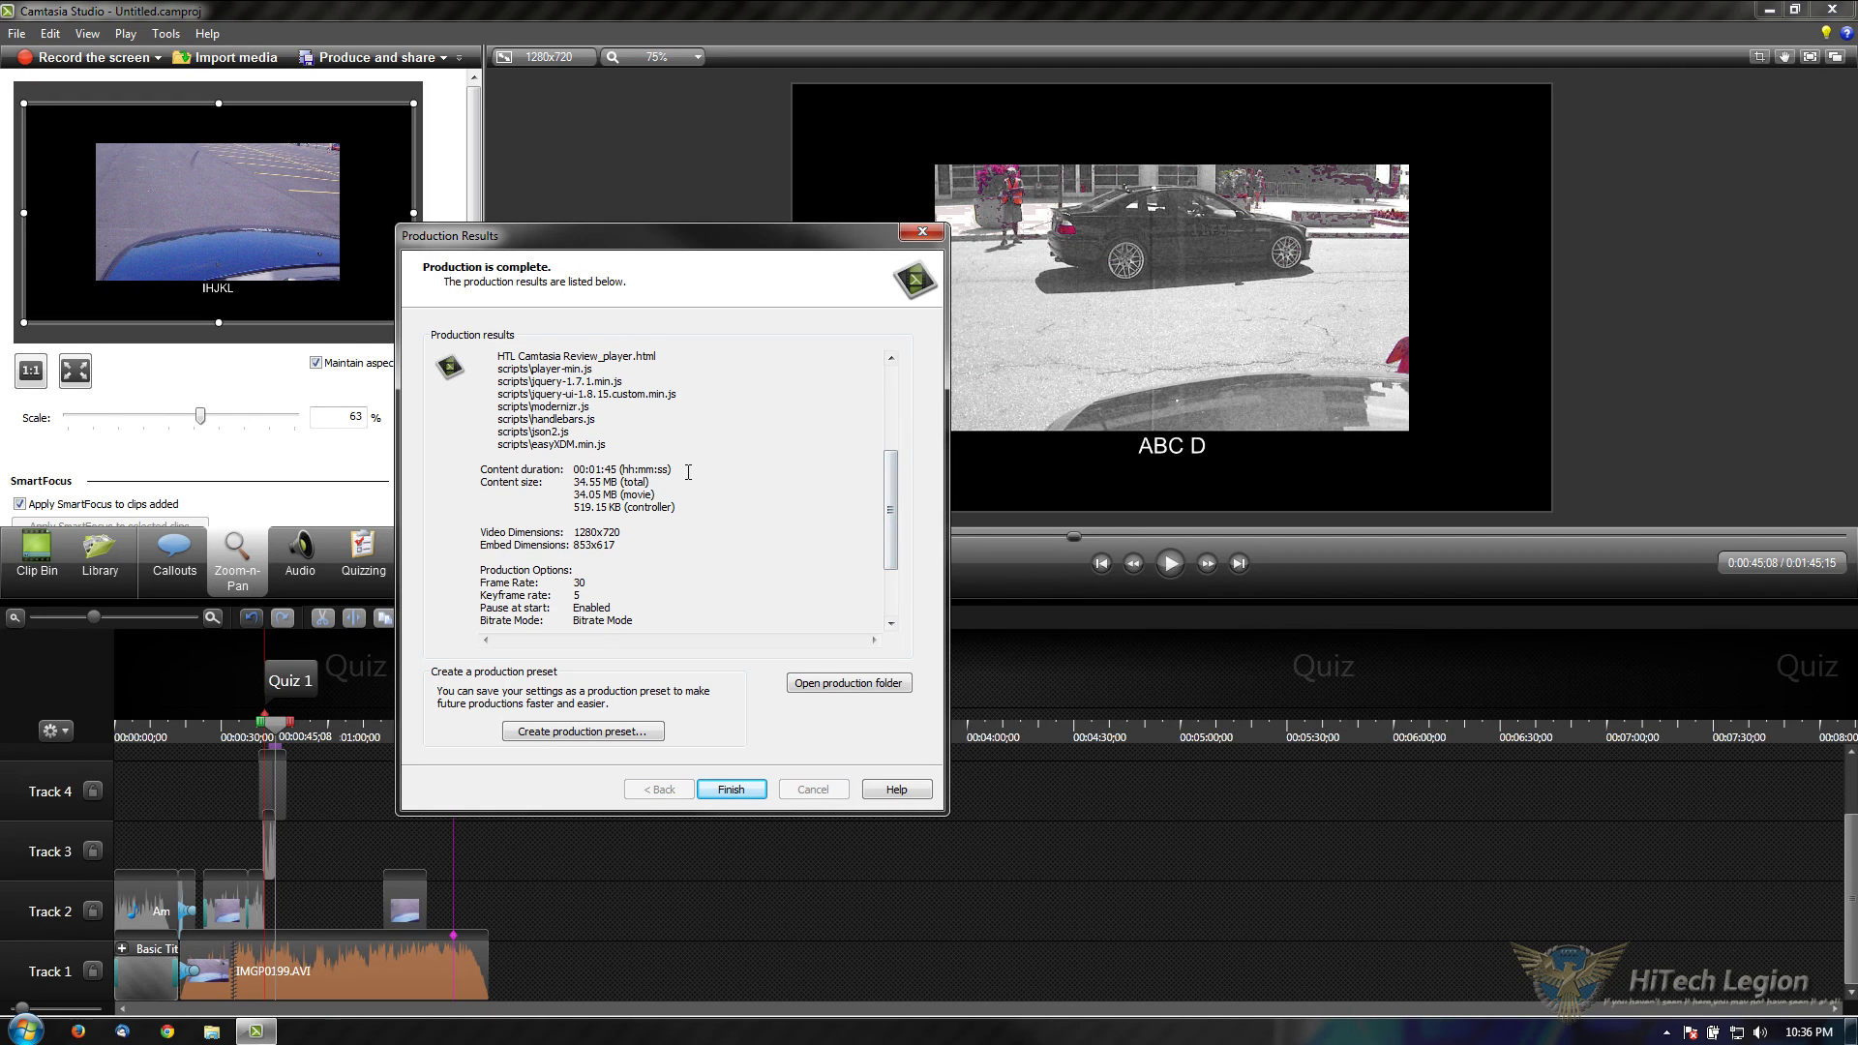
pyautogui.moveTo(688, 471); pyautogui.dragTo(565, 471)
pyautogui.click(570, 471)
pyautogui.moveTo(679, 496); pyautogui.dragTo(567, 496)
pyautogui.moveTo(891, 488)
pyautogui.mouseDown()
pyautogui.moveTo(891, 544)
pyautogui.moveTo(883, 476)
pyautogui.mouseUp()
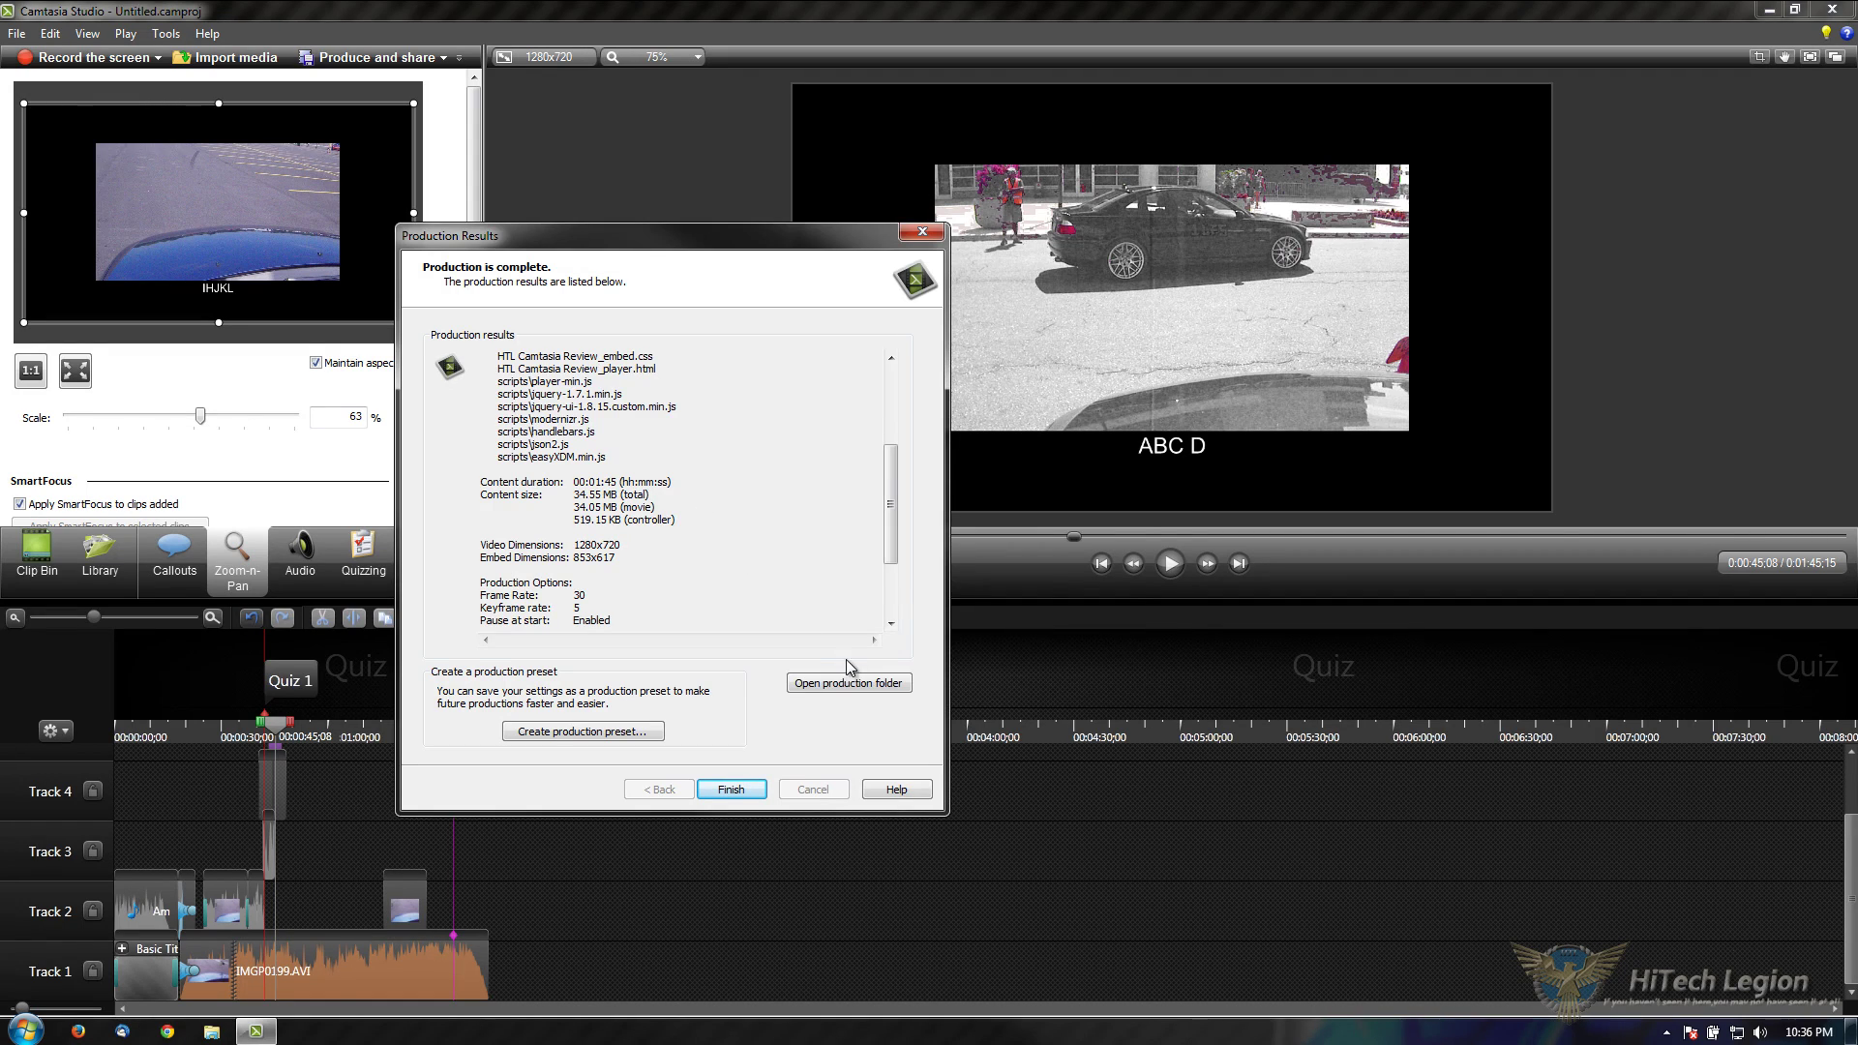
# Step: Check HTL Camtasia Review.mp4 in the production folder, close the folder, and finish the production wizard
pyautogui.click(868, 681)
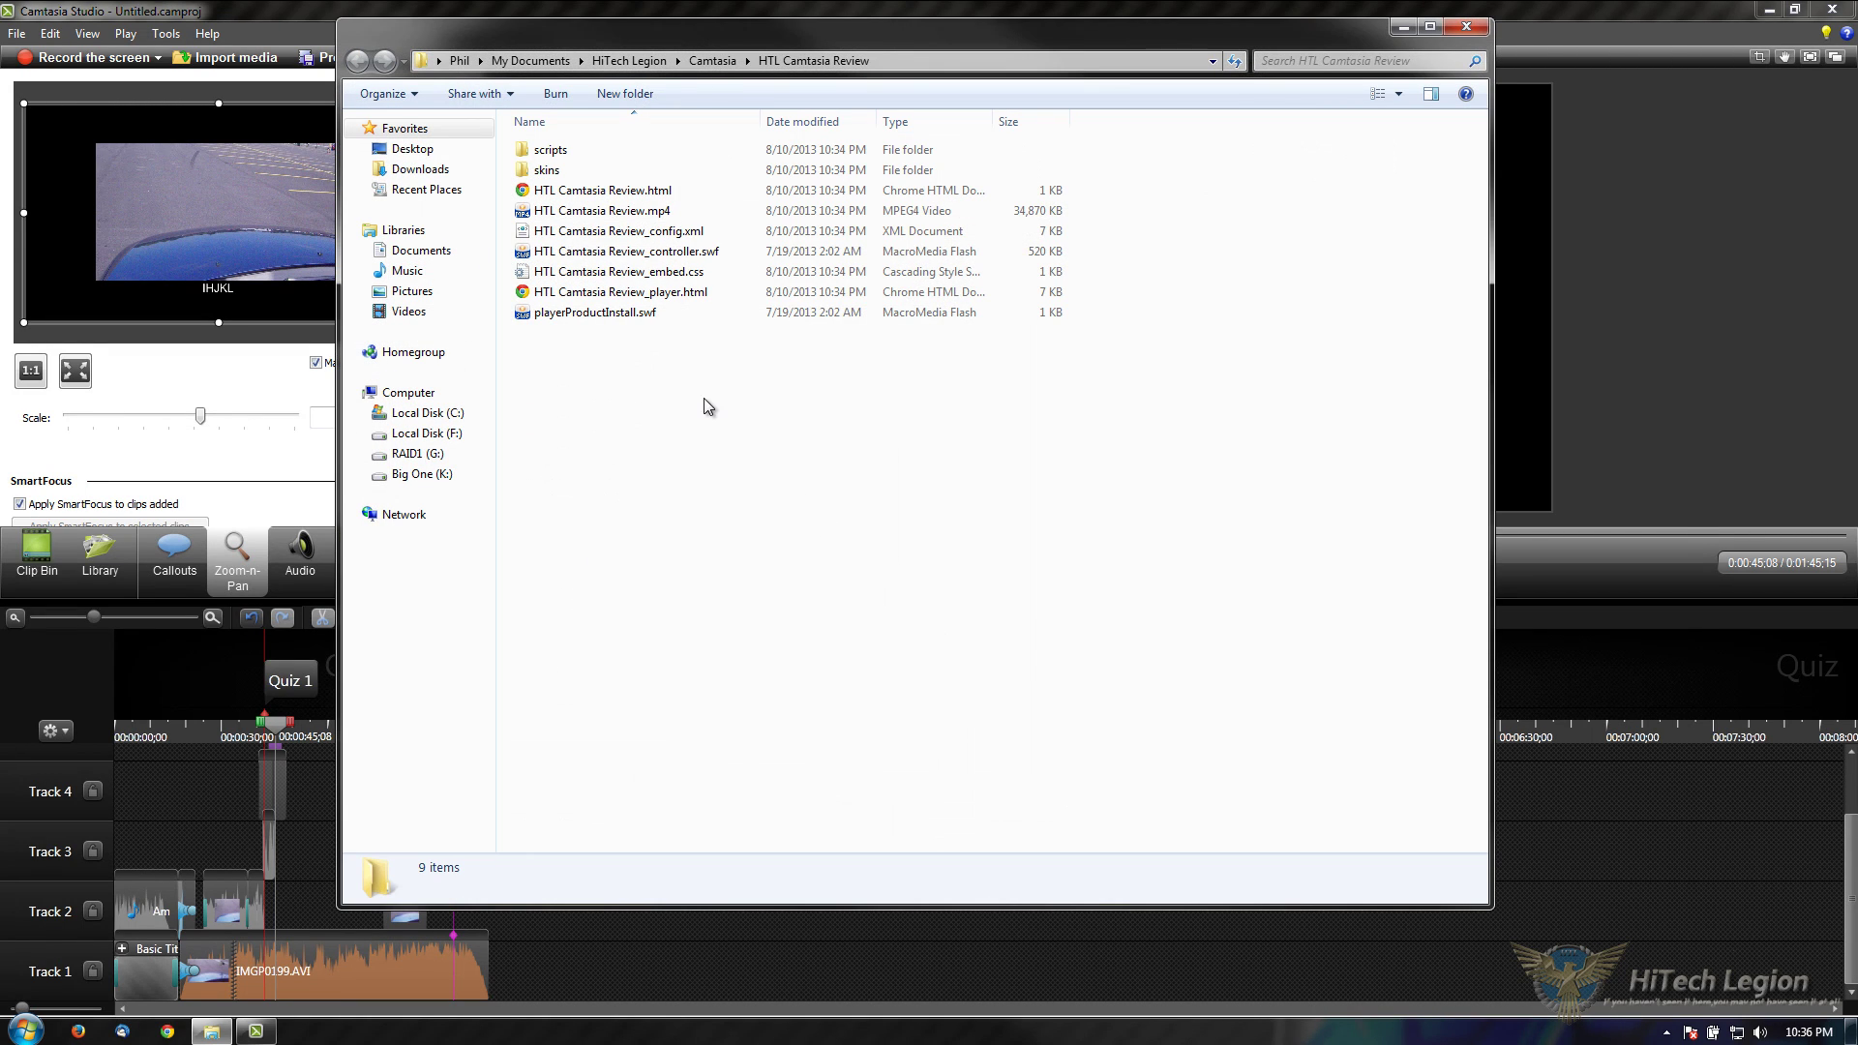
pyautogui.click(620, 211)
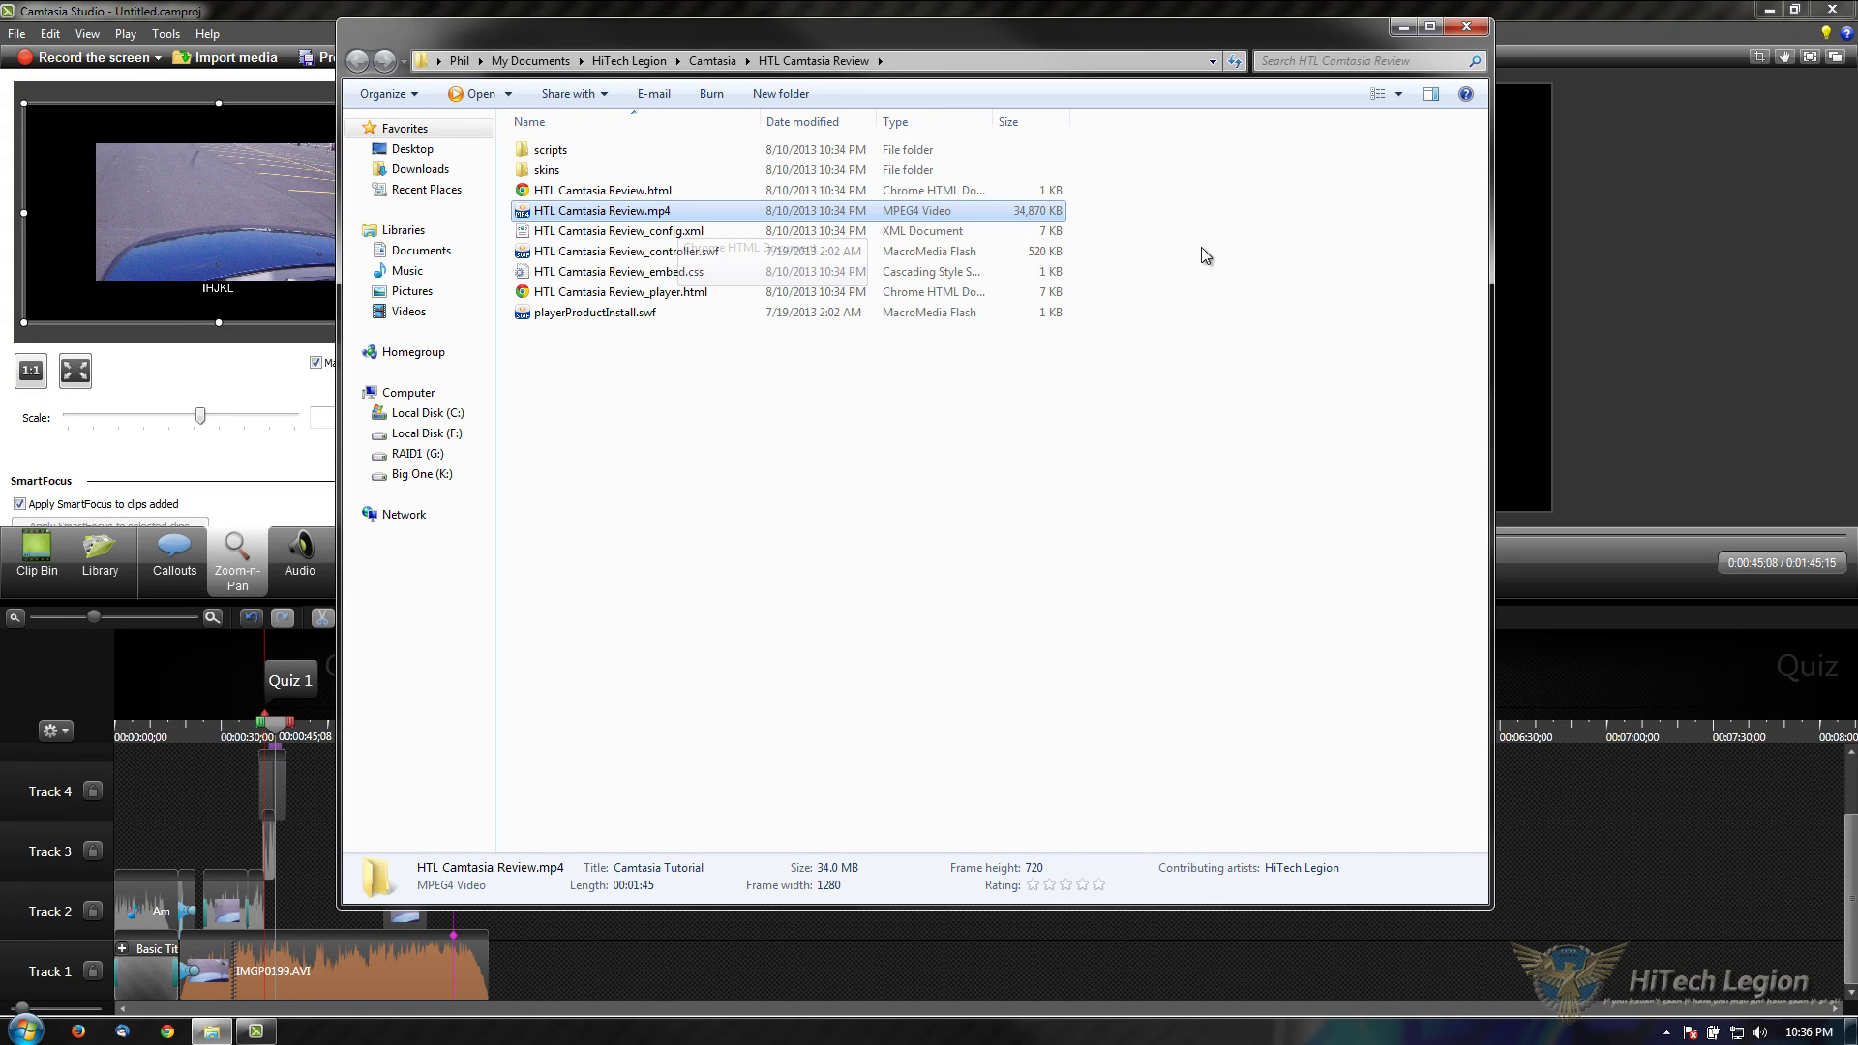
pyautogui.click(1478, 31)
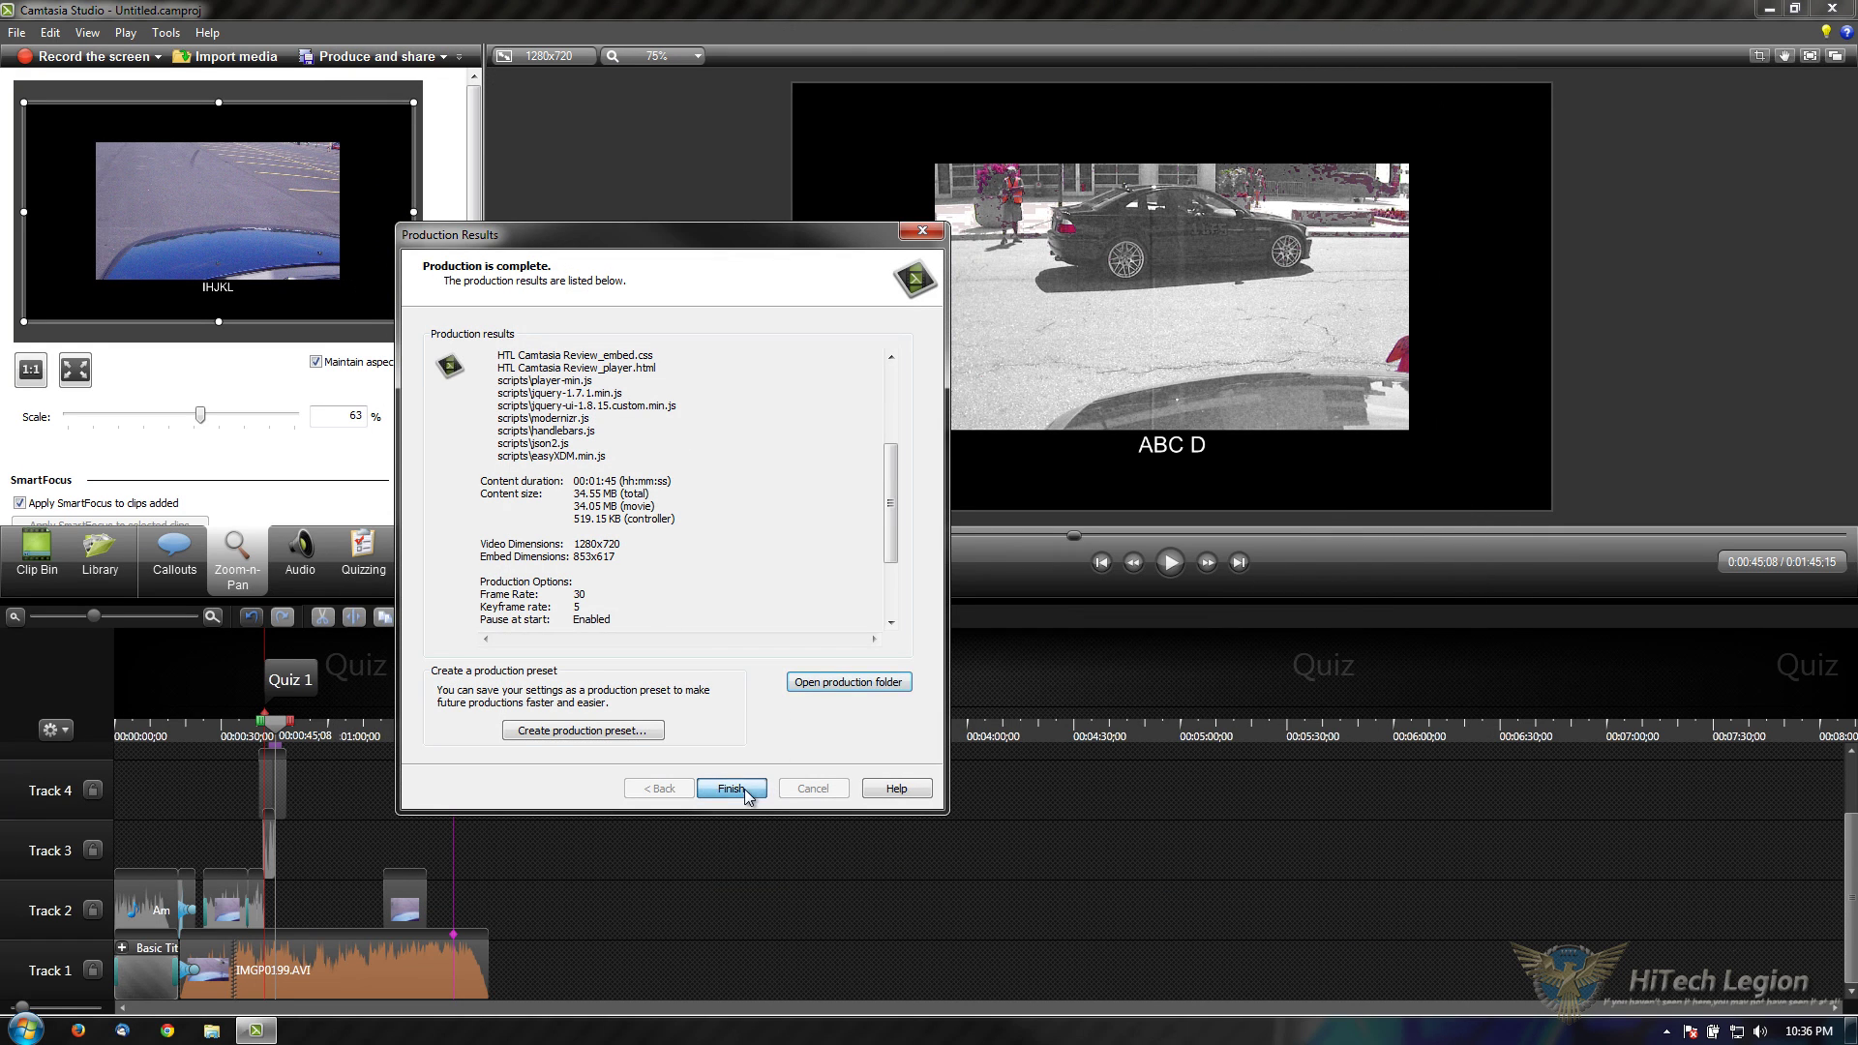
pyautogui.click(734, 785)
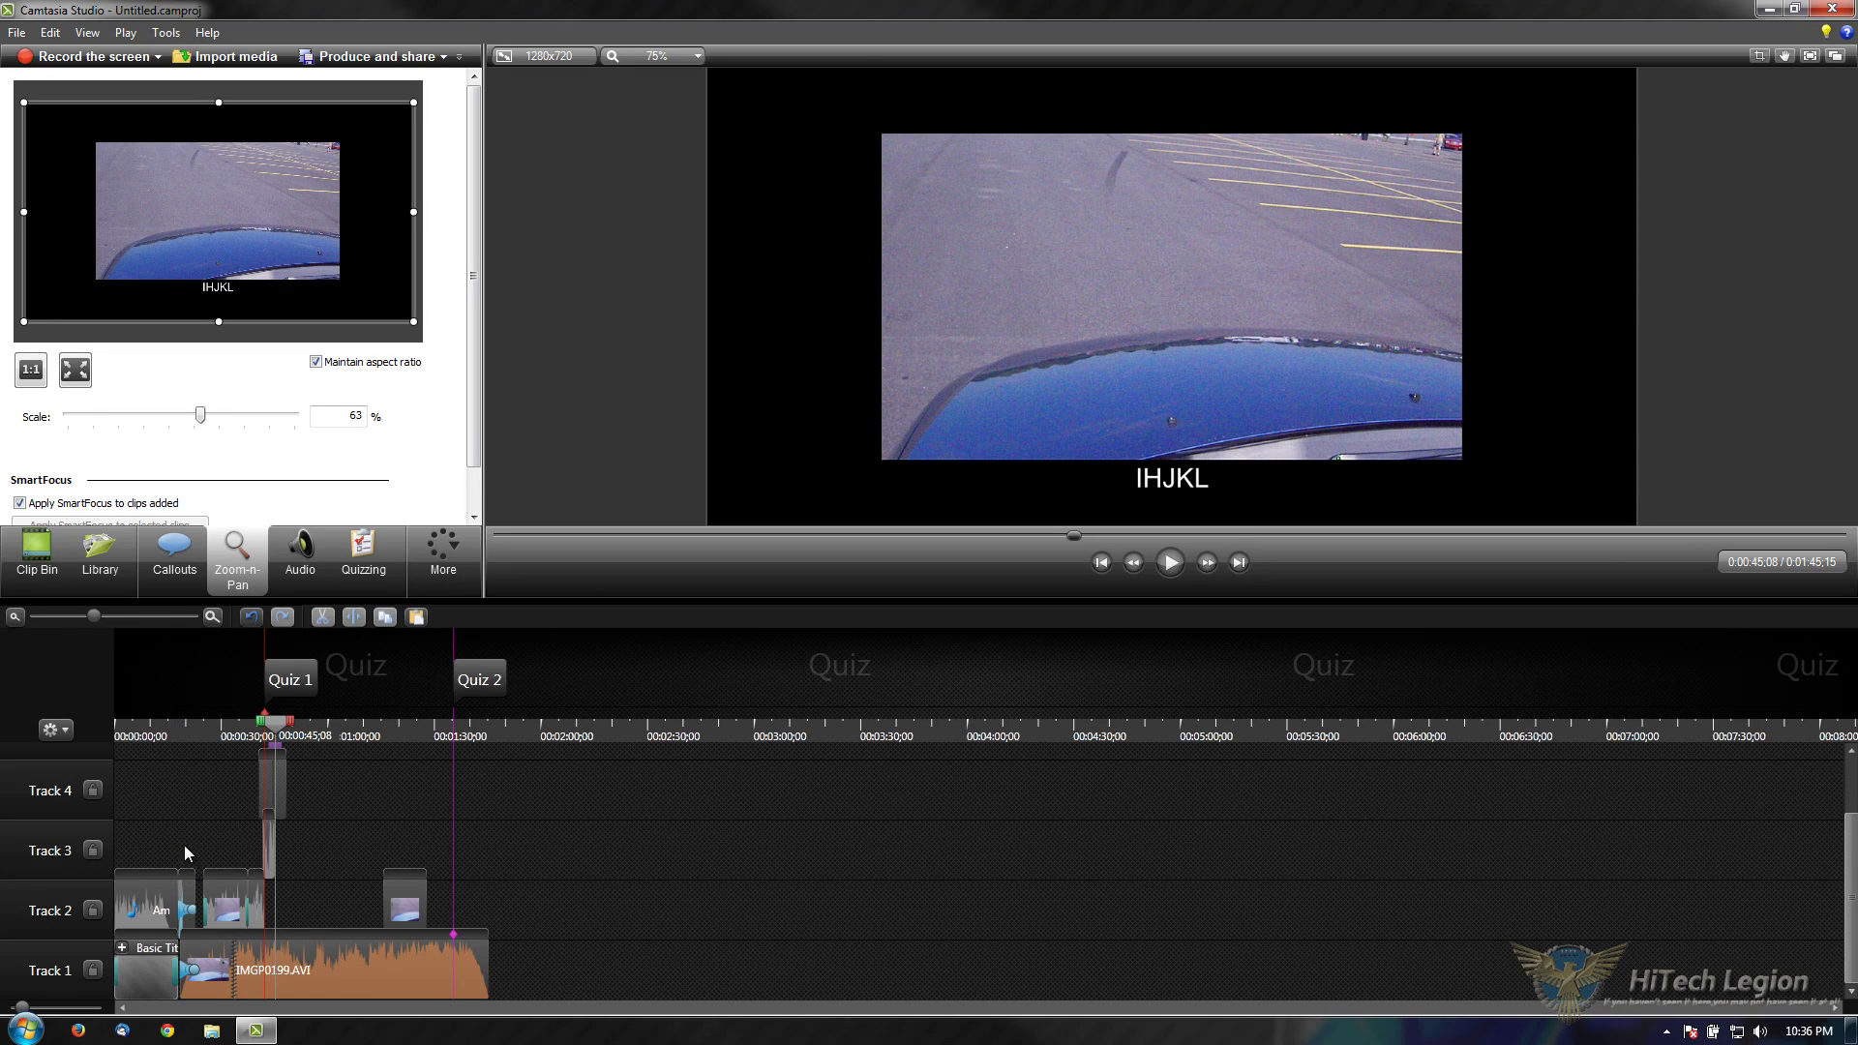
pyautogui.scroll(4, 221, 864)
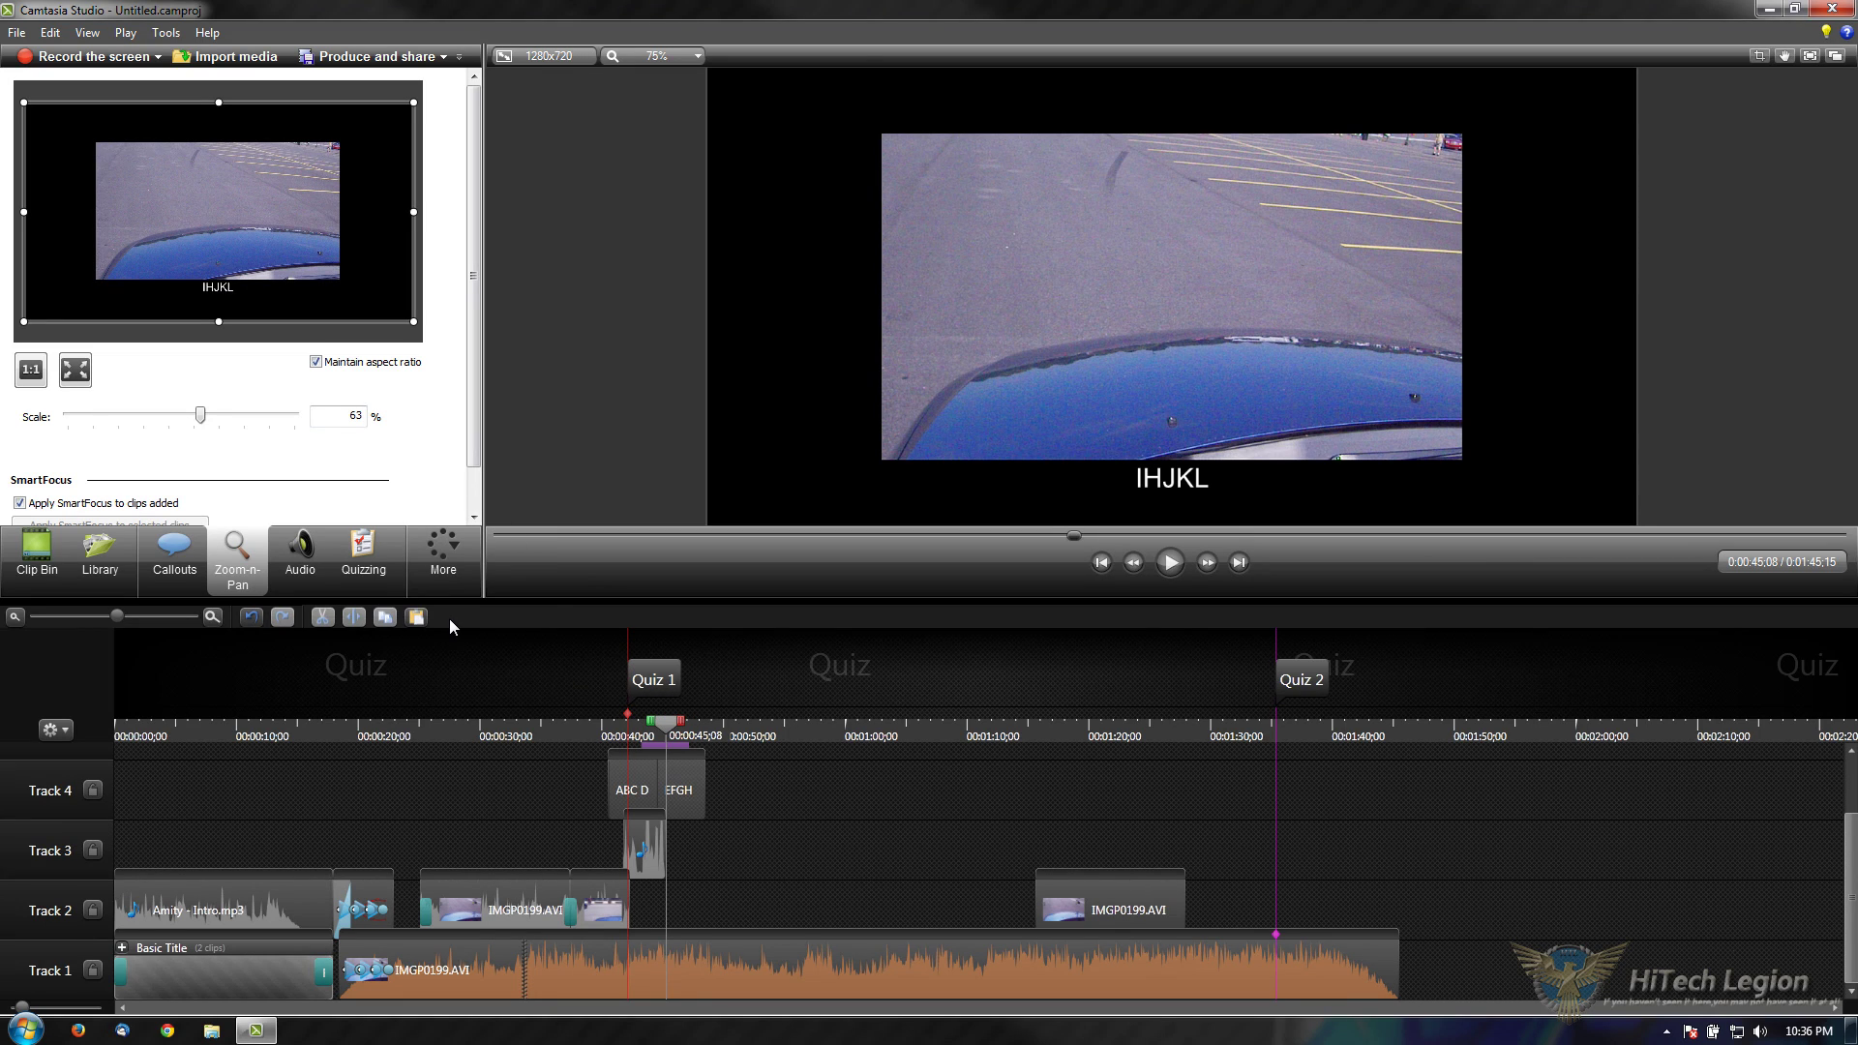
pyautogui.scroll(3, 625, 875)
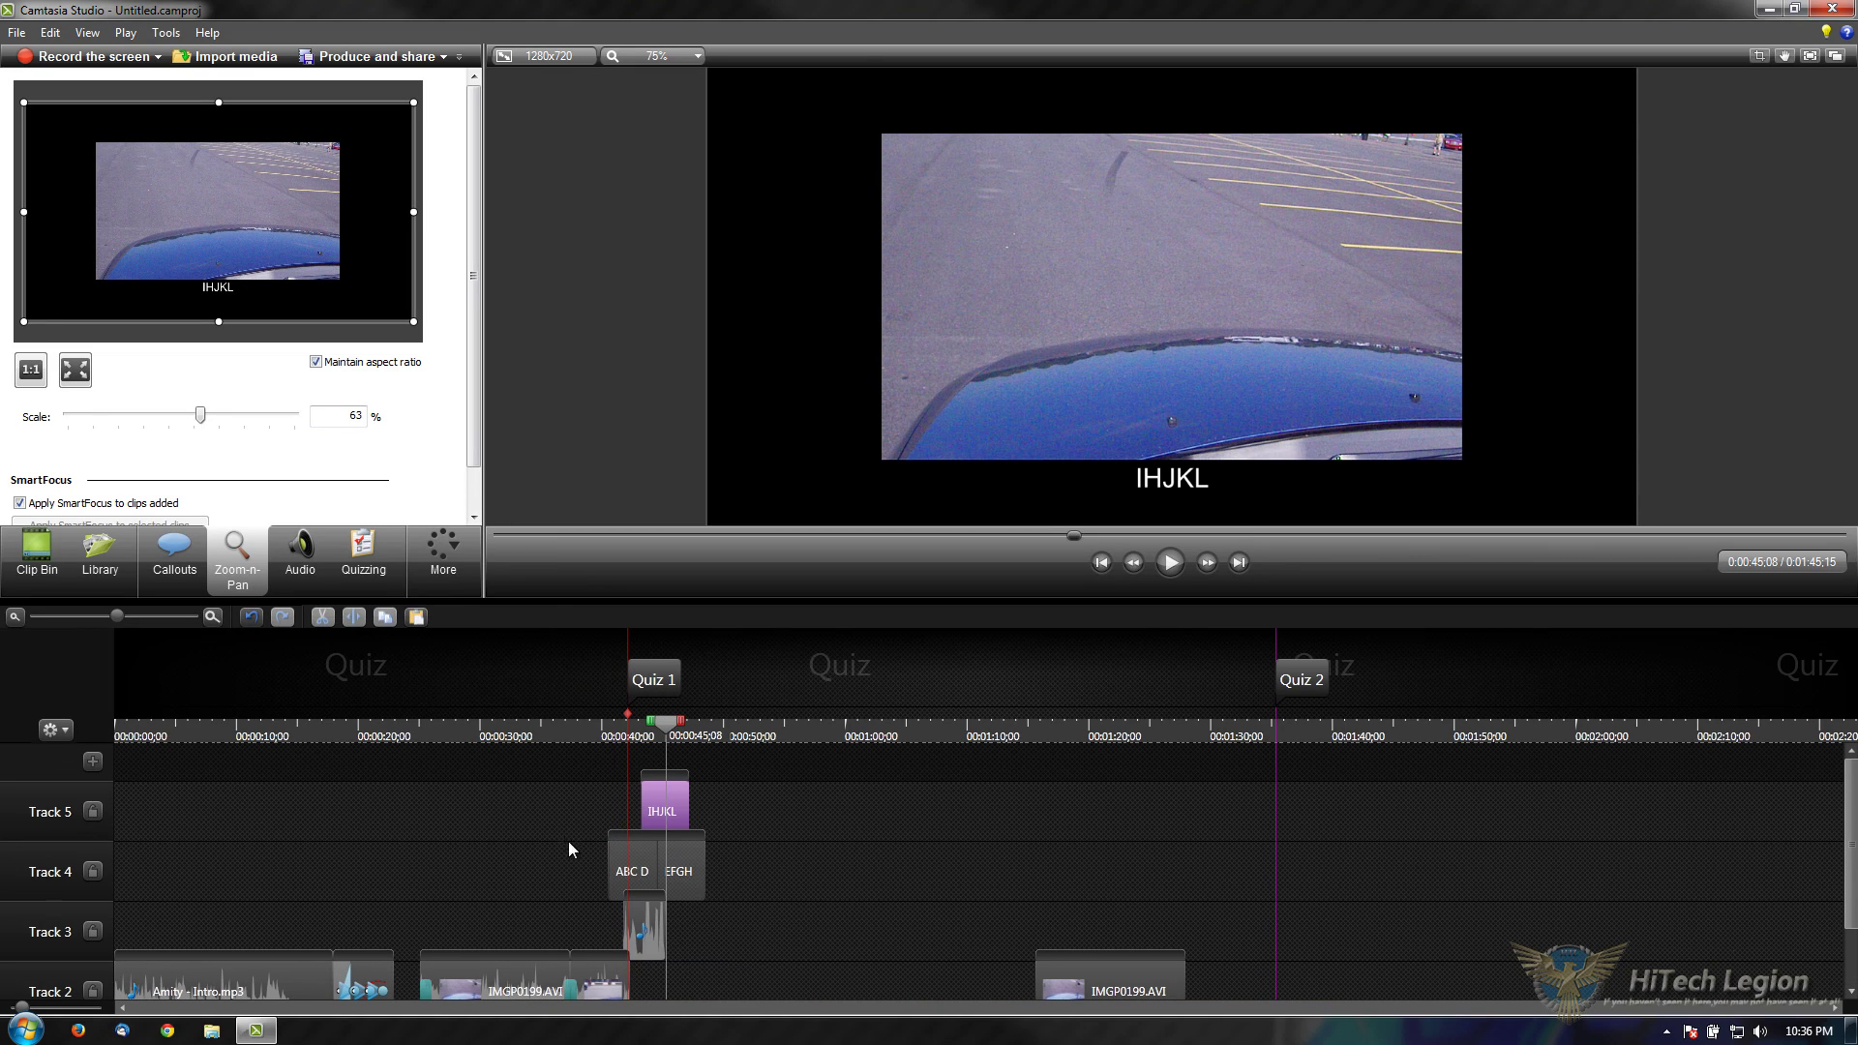
pyautogui.scroll(-3, 569, 849)
pyautogui.scroll(3, 938, 844)
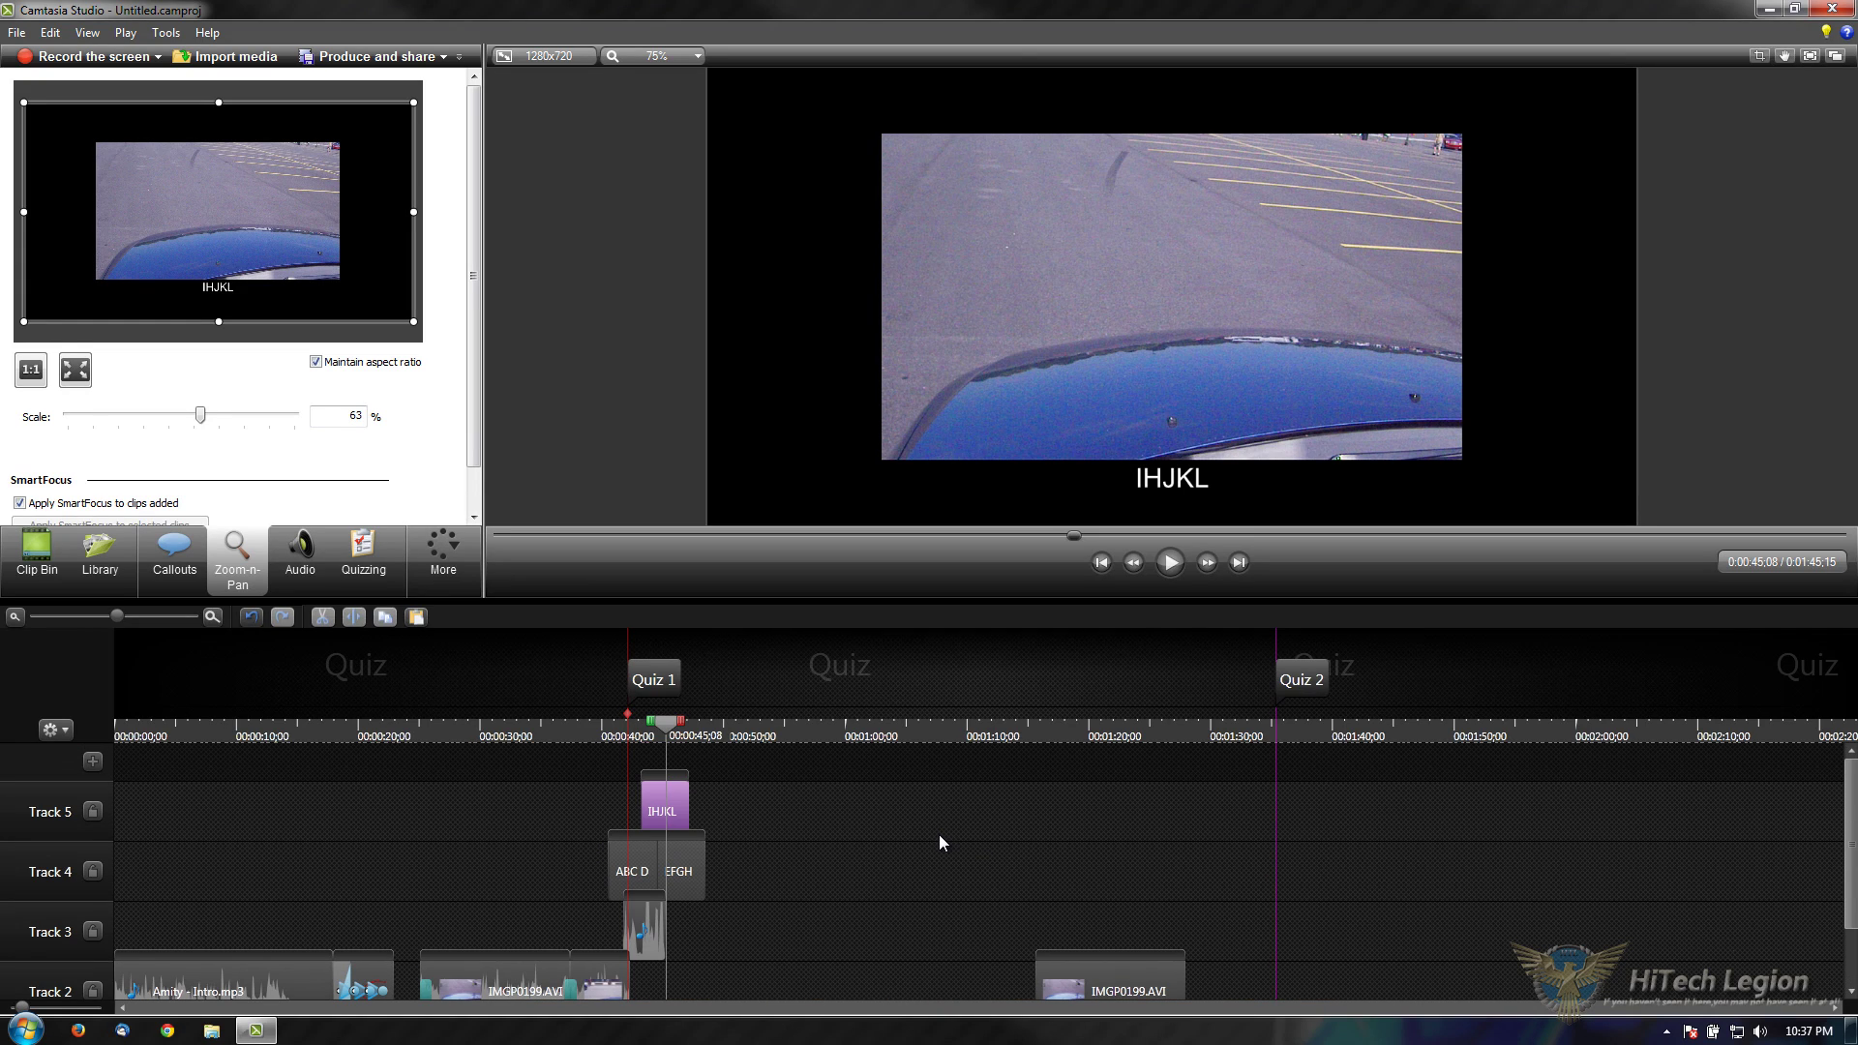